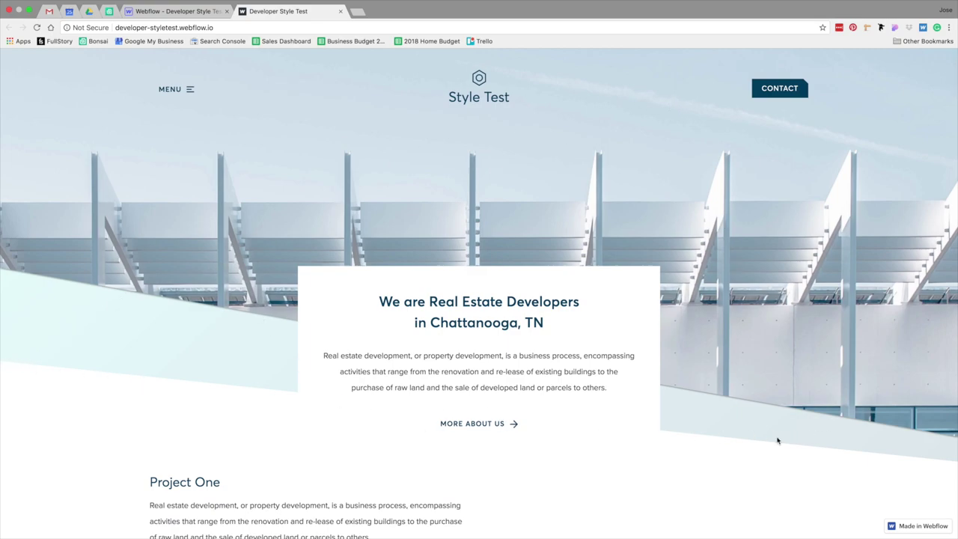
- Scroll the published Style Test page to its footer, trying the newsletter name field on the way
{"action": "scroll", "coordinate": [368, 214], "scroll_direction": "up", "scroll_amount": 1}
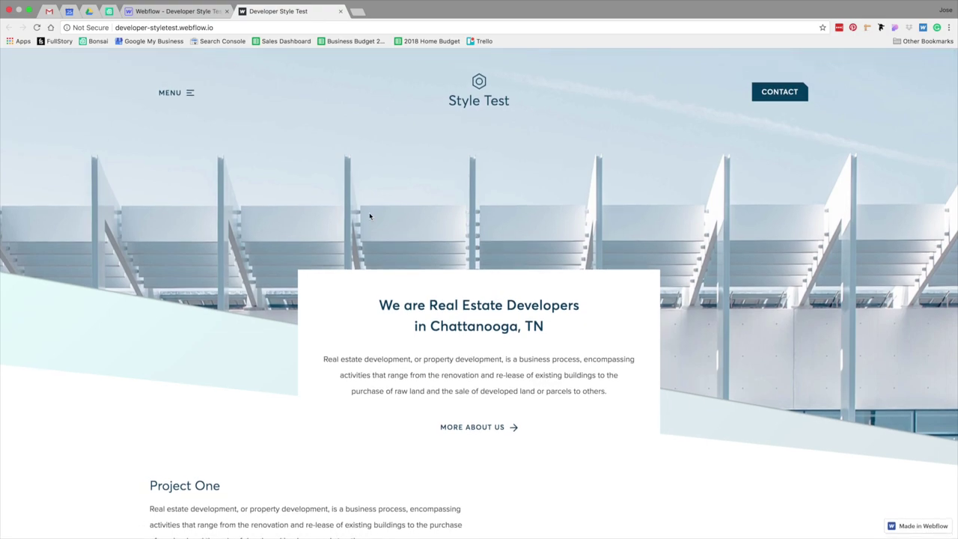
{"action": "scroll", "coordinate": [369, 217], "scroll_direction": "down", "scroll_amount": 5}
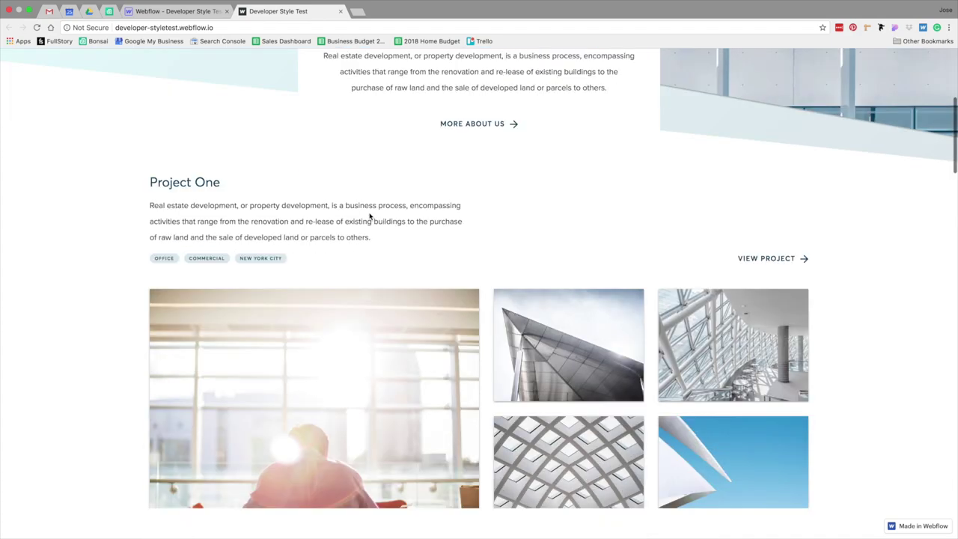
{"action": "scroll", "coordinate": [23, 184], "scroll_direction": "down", "scroll_amount": 2}
{"action": "scroll", "coordinate": [37, 184], "scroll_direction": "down", "scroll_amount": 1}
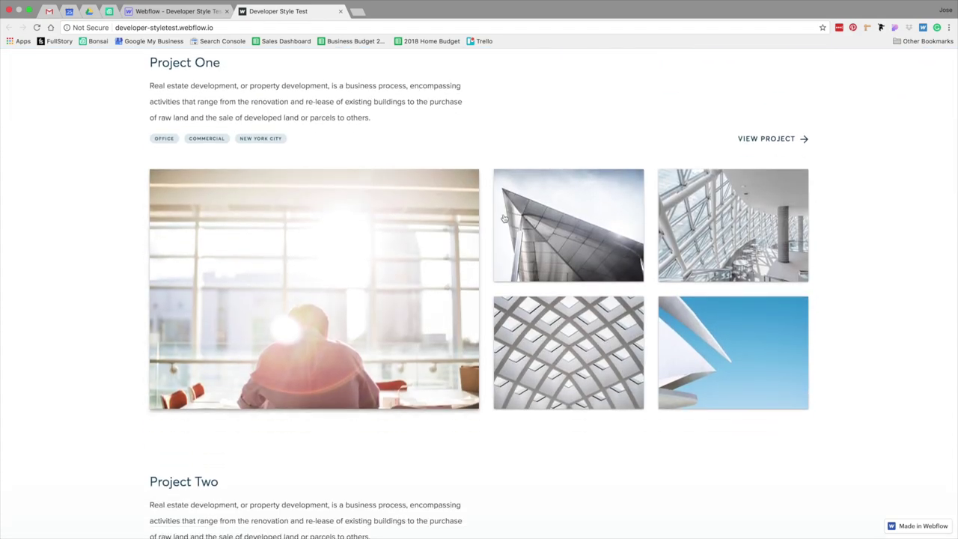
{"action": "scroll", "coordinate": [760, 318], "scroll_direction": "down", "scroll_amount": 3}
{"action": "scroll", "coordinate": [761, 318], "scroll_direction": "down", "scroll_amount": 8}
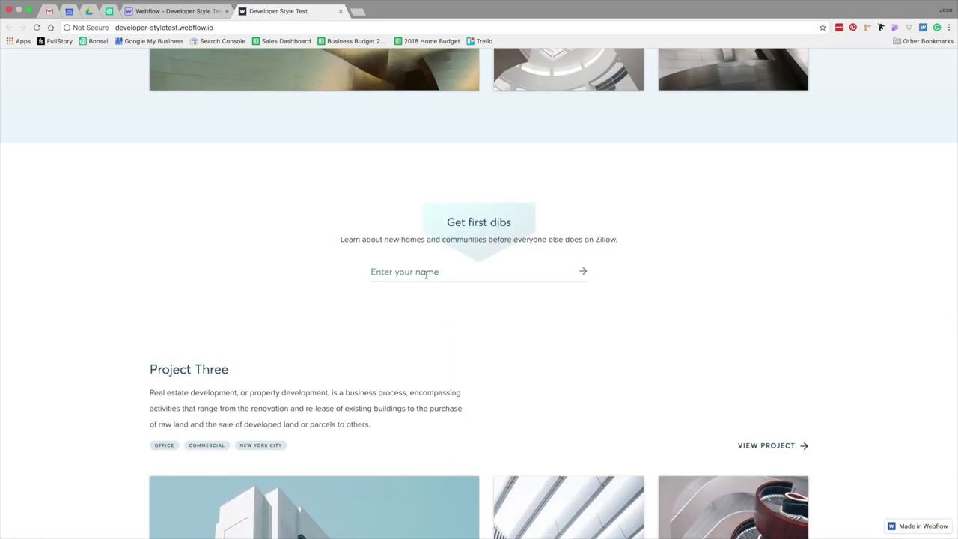
{"action": "left_click", "coordinate": [381, 273]}
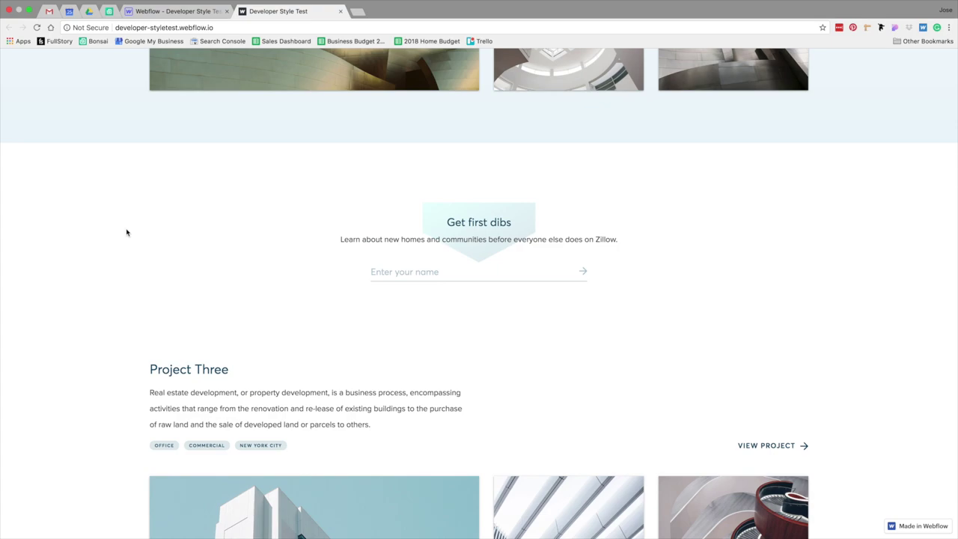
{"action": "scroll", "coordinate": [173, 238], "scroll_direction": "down", "scroll_amount": 10}
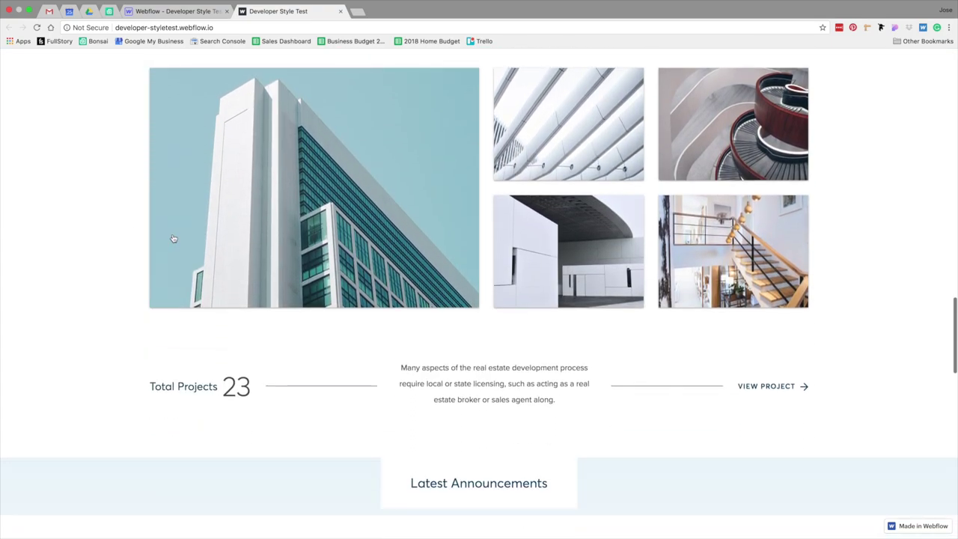
{"action": "scroll", "coordinate": [173, 238], "scroll_direction": "down", "scroll_amount": 6}
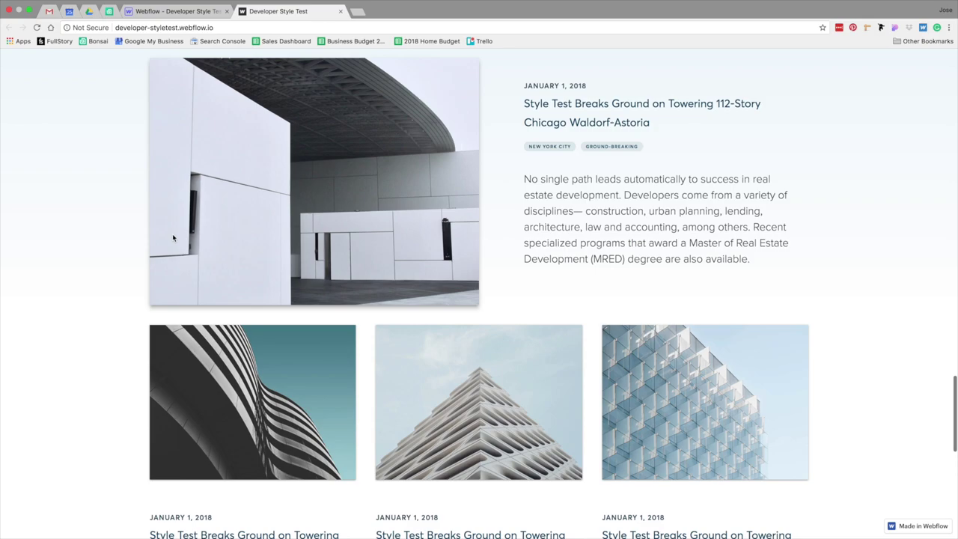
{"action": "scroll", "coordinate": [172, 239], "scroll_direction": "down", "scroll_amount": 1}
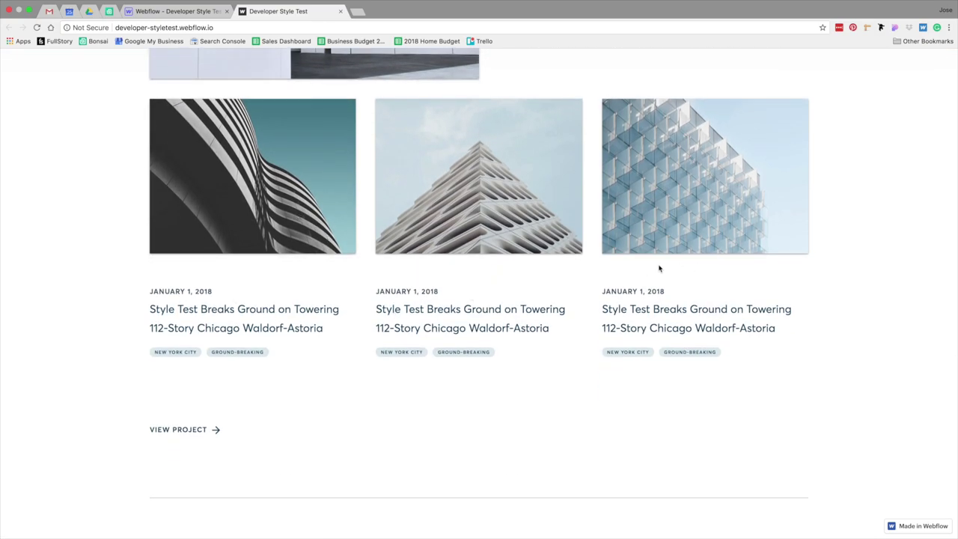
{"action": "scroll", "coordinate": [887, 267], "scroll_direction": "down", "scroll_amount": 5}
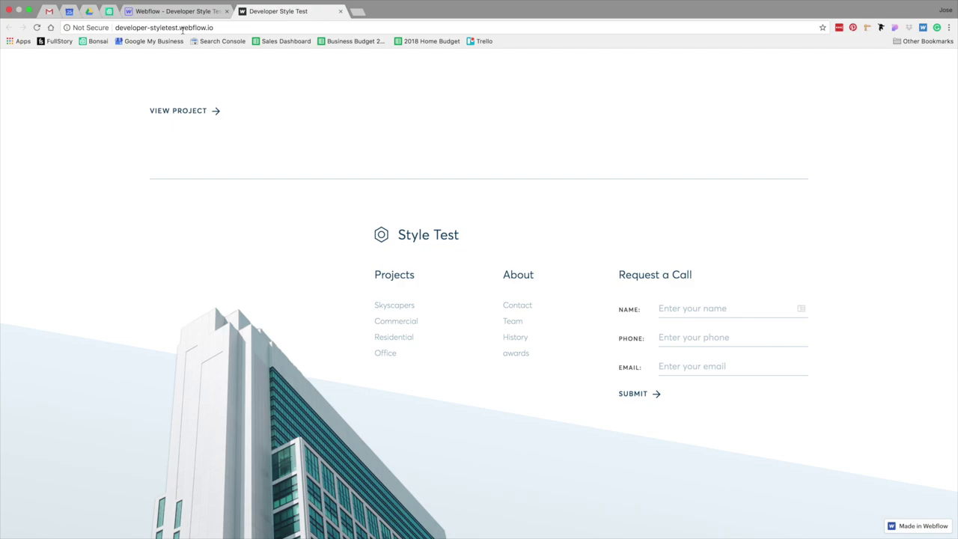
- Close the published site and add a new Section to the body, moved above dummySection
{"action": "key", "text": "super+w"}
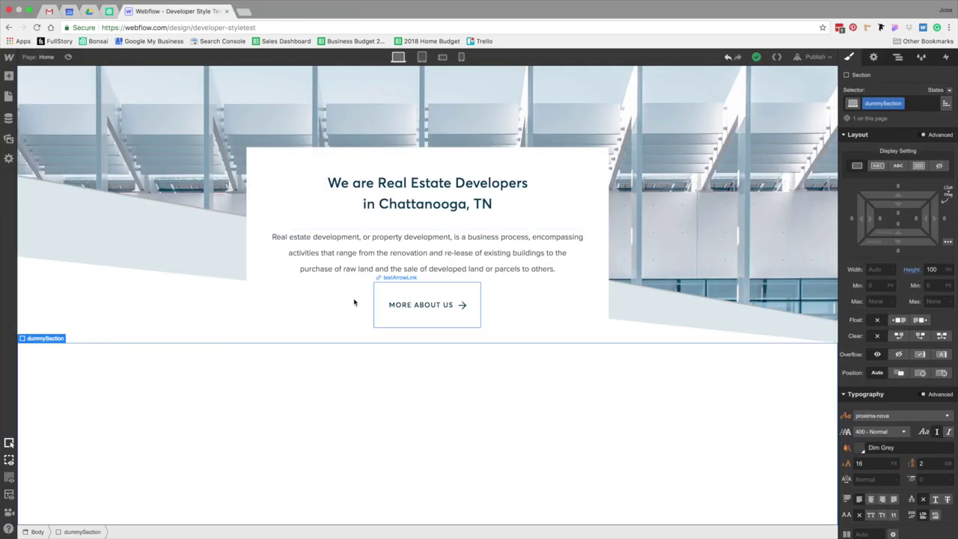
{"action": "left_click", "coordinate": [28, 283]}
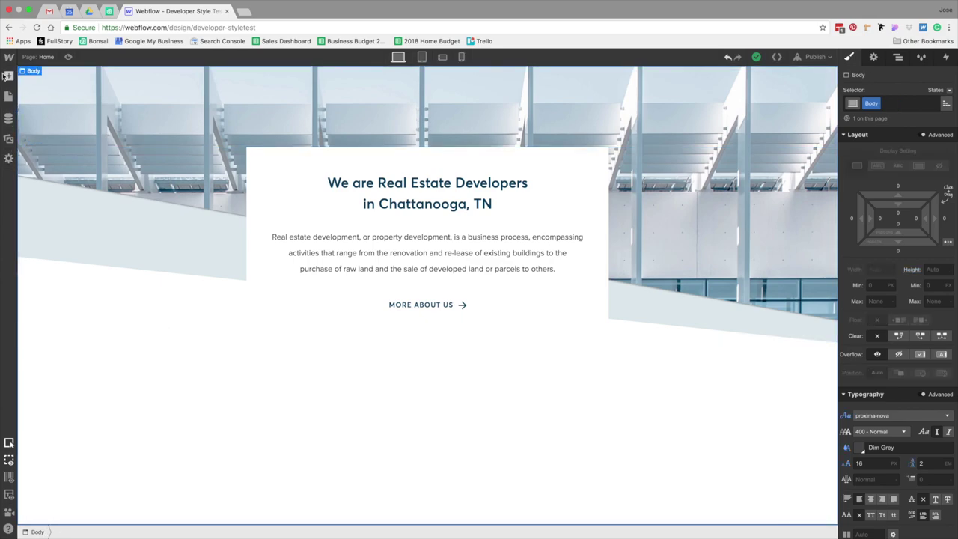
{"action": "left_click", "coordinate": [8, 76]}
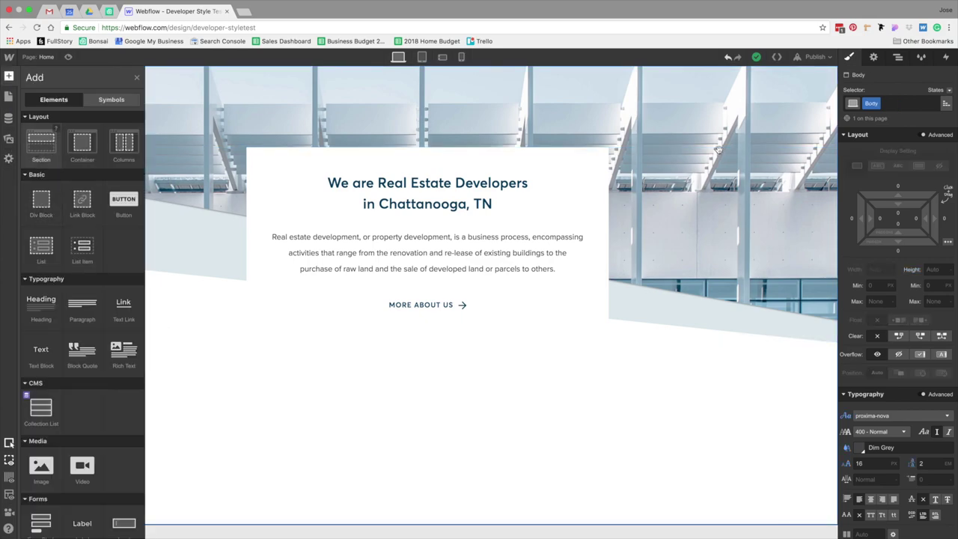
{"action": "left_click", "coordinate": [37, 150]}
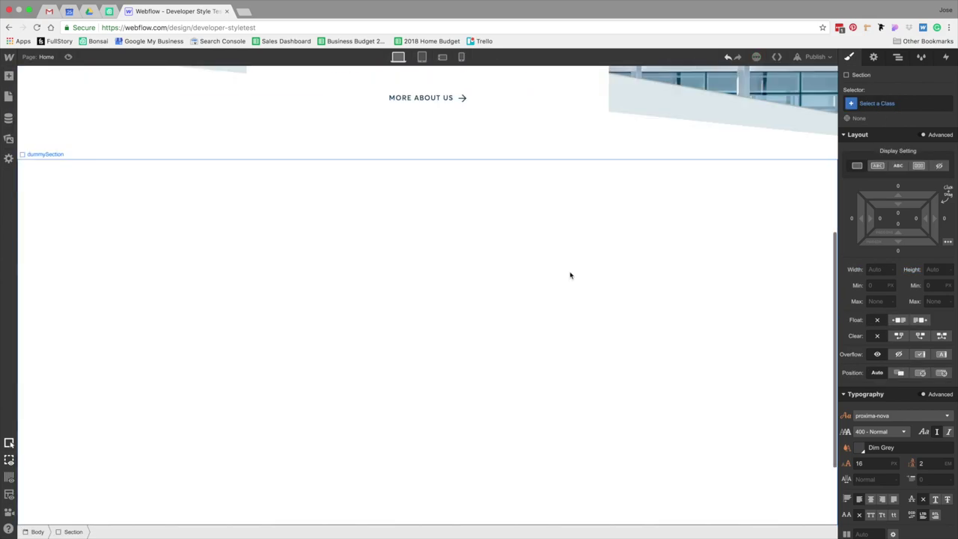
{"action": "left_click", "coordinate": [898, 57]}
{"action": "left_click_drag", "start_coordinate": [882, 240], "coordinate": [882, 225]}
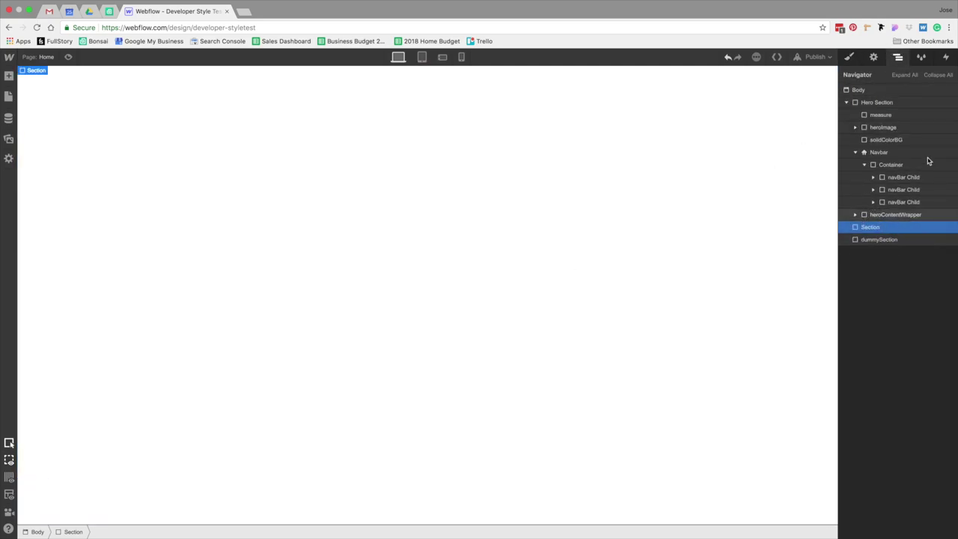
- Give the new section the class 'Section', then check the Project One photo in the mockup
{"action": "left_click", "coordinate": [849, 104]}
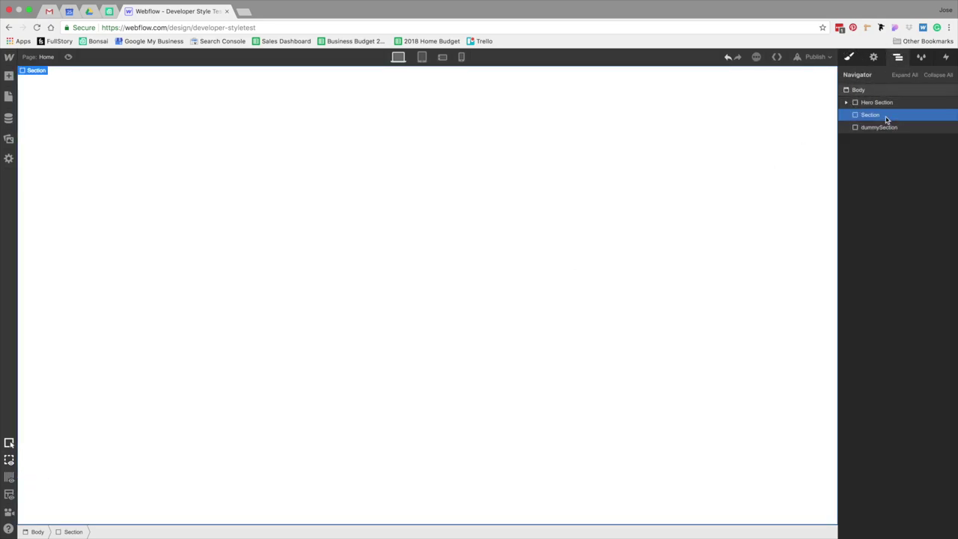
{"action": "left_click", "coordinate": [888, 115]}
{"action": "left_click", "coordinate": [884, 104]}
{"action": "type", "text": "Section"}
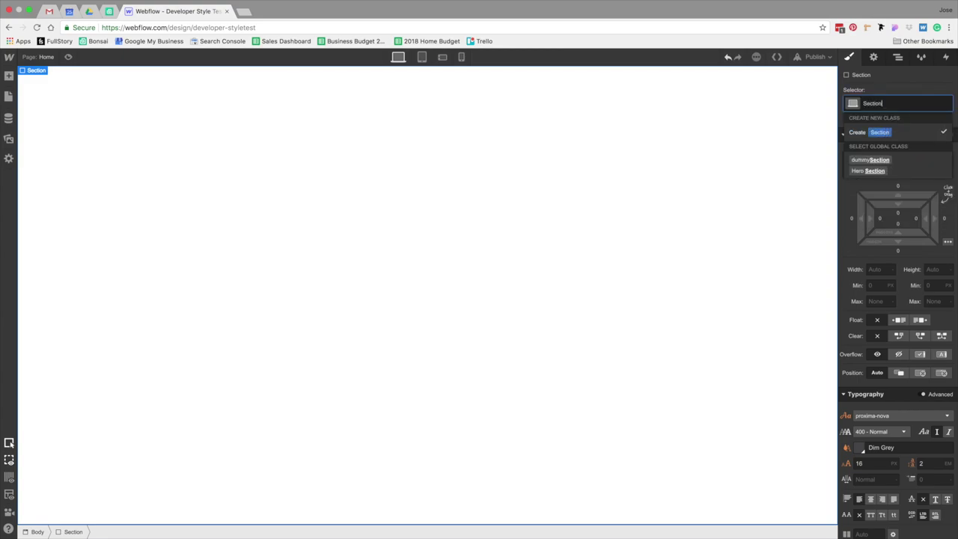
{"action": "key", "text": "Return"}
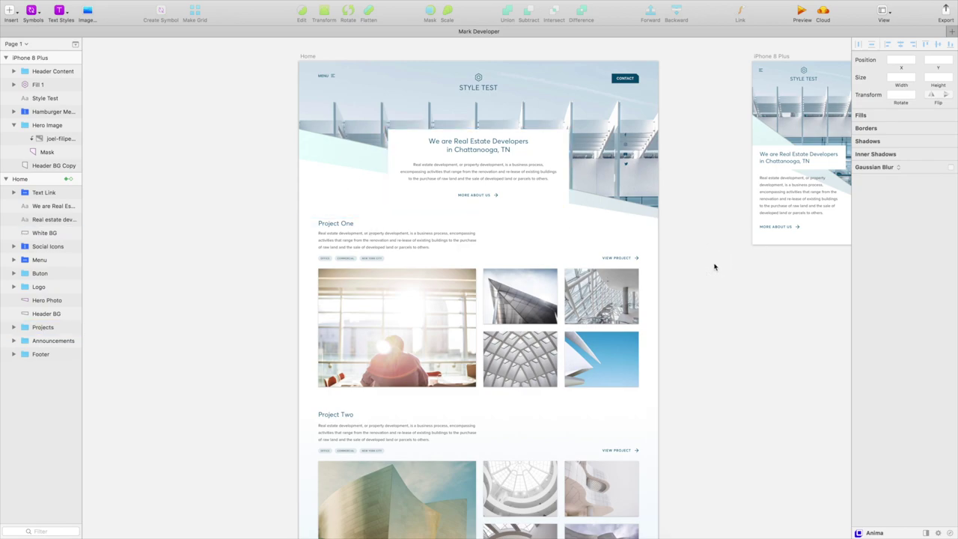
{"action": "left_click", "coordinate": [346, 385], "text": "super"}
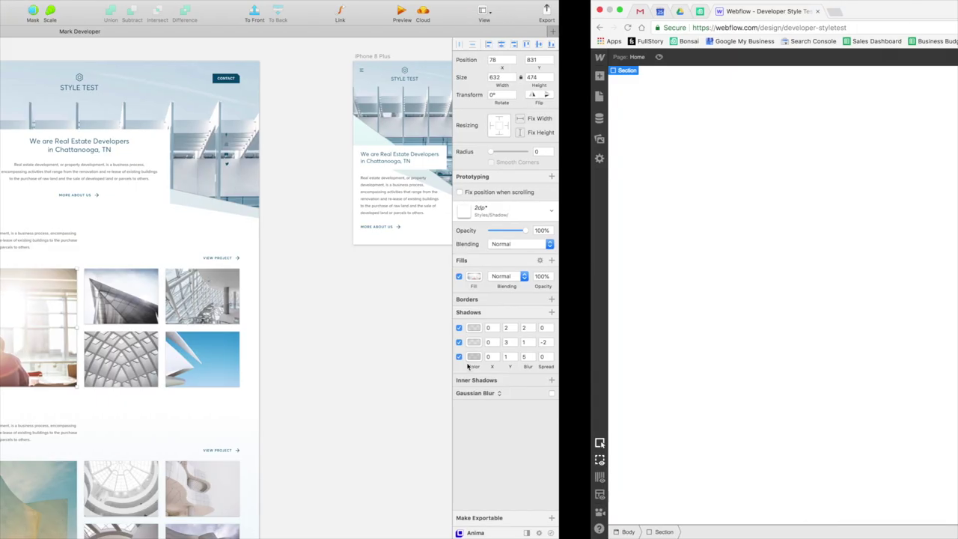
{"action": "key", "text": "ctrl+Right"}
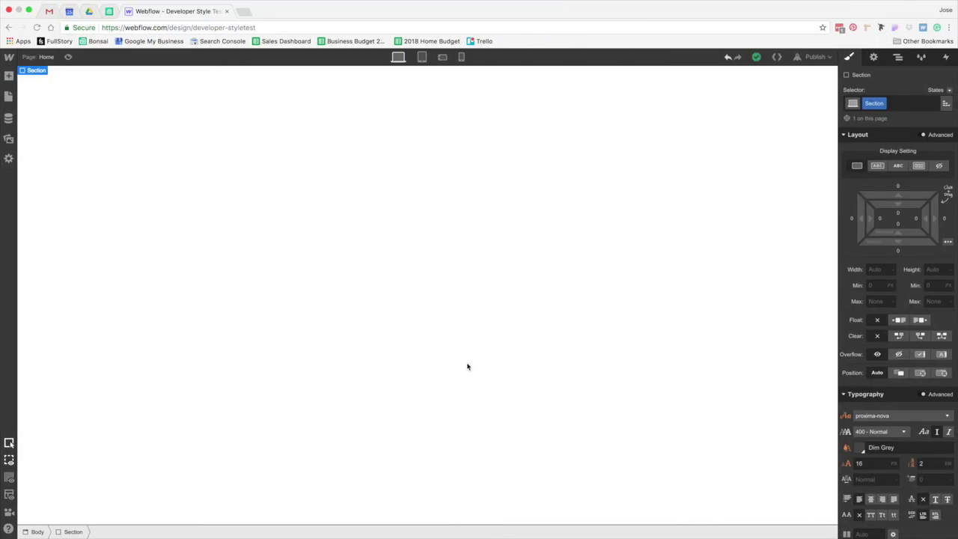
- Set the new Section's bottom padding to 90
{"action": "left_click", "coordinate": [898, 227]}
{"action": "type", "text": "90"}
{"action": "key", "text": "Return"}
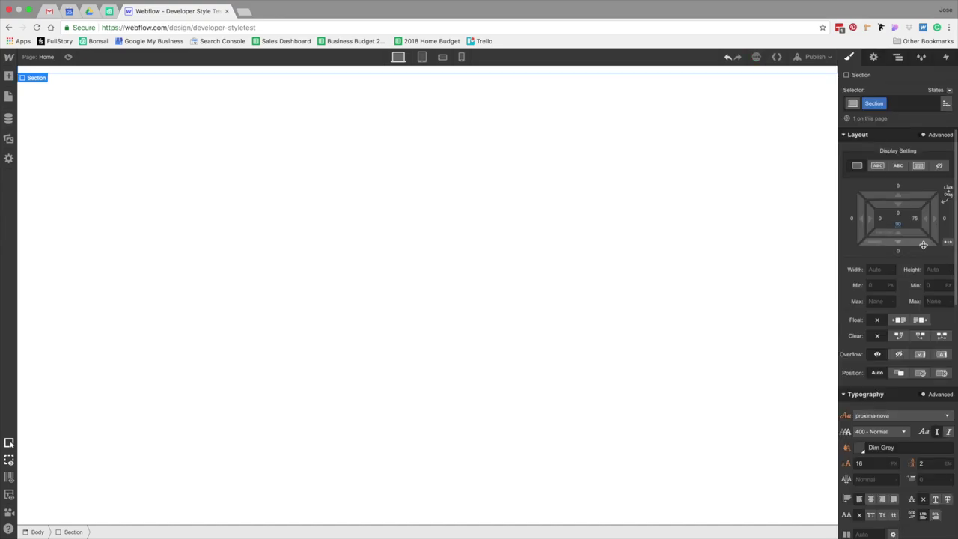
{"action": "scroll", "coordinate": [542, 327], "scroll_direction": "up", "scroll_amount": 5}
{"action": "scroll", "coordinate": [542, 327], "scroll_direction": "down", "scroll_amount": 3}
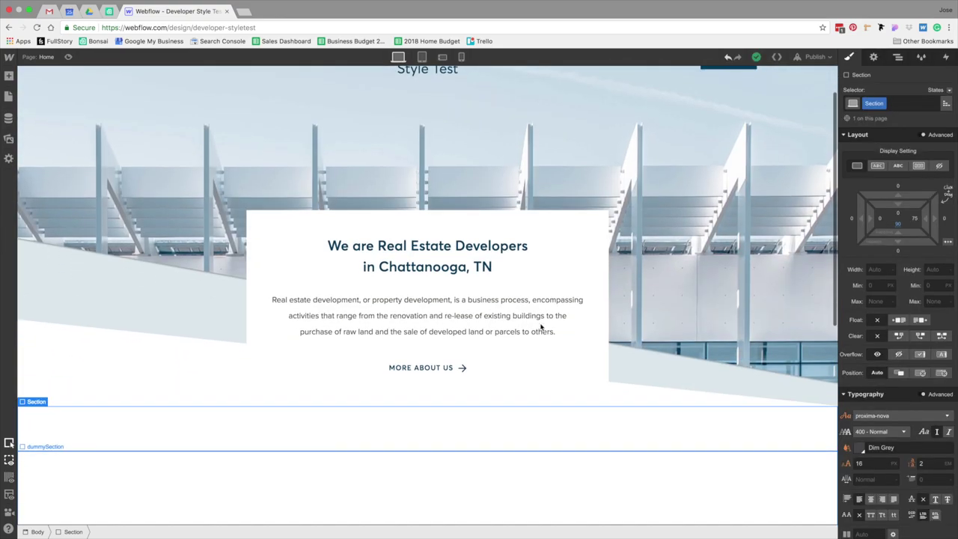
{"action": "key", "text": "ctrl+Left"}
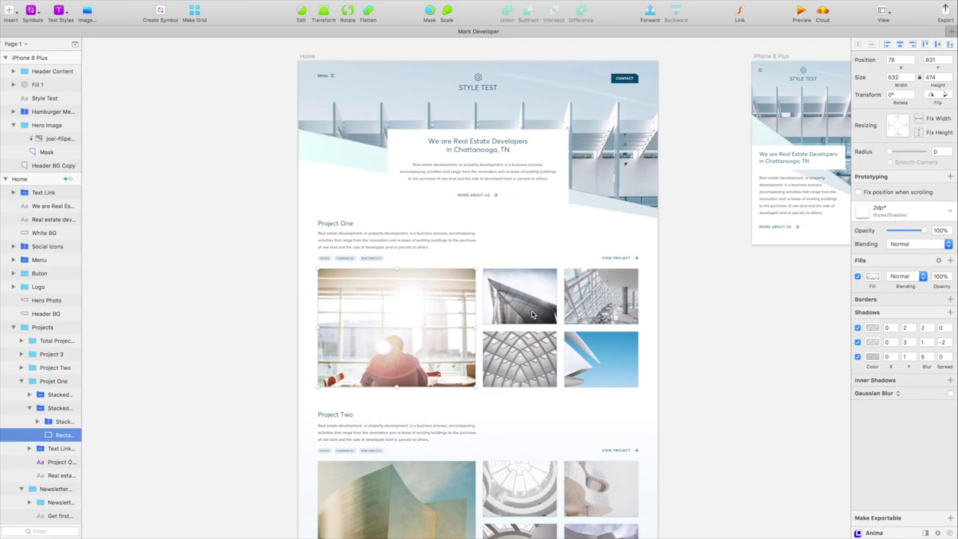
{"action": "key", "text": "ctrl+Right"}
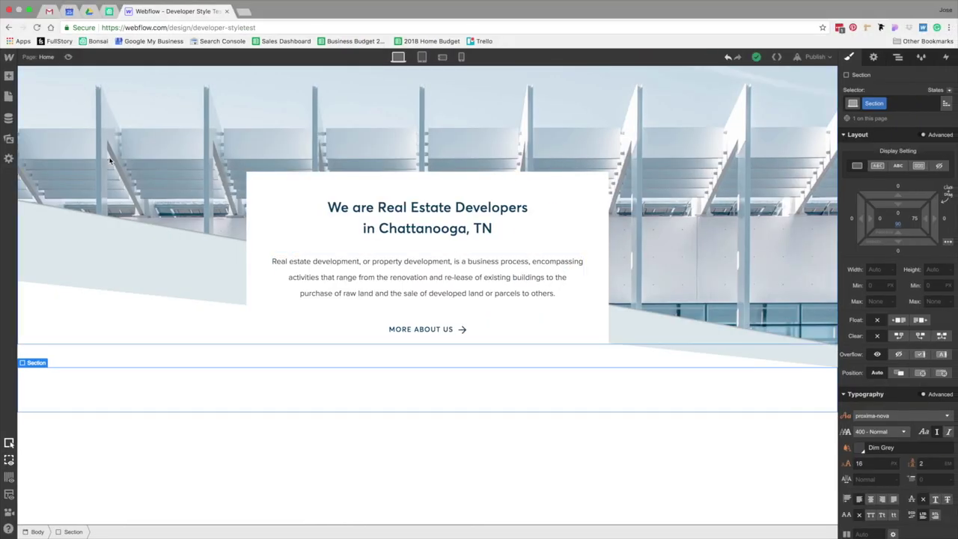
- Add a Div Block with the existing Container class inside the Section and drop a Heading into it
{"action": "key", "text": "a"}
{"action": "left_click", "coordinate": [44, 208]}
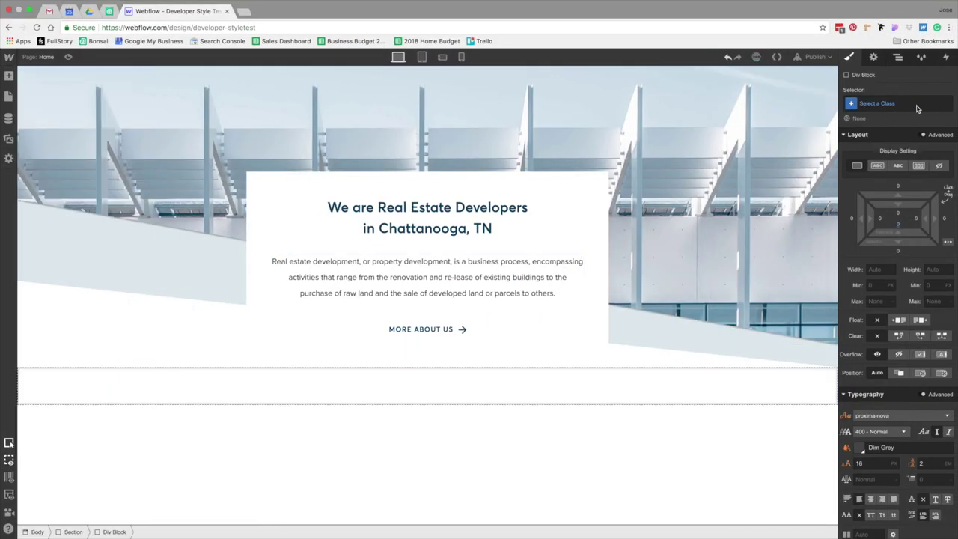
{"action": "left_click", "coordinate": [902, 104]}
{"action": "type", "text": "contain"}
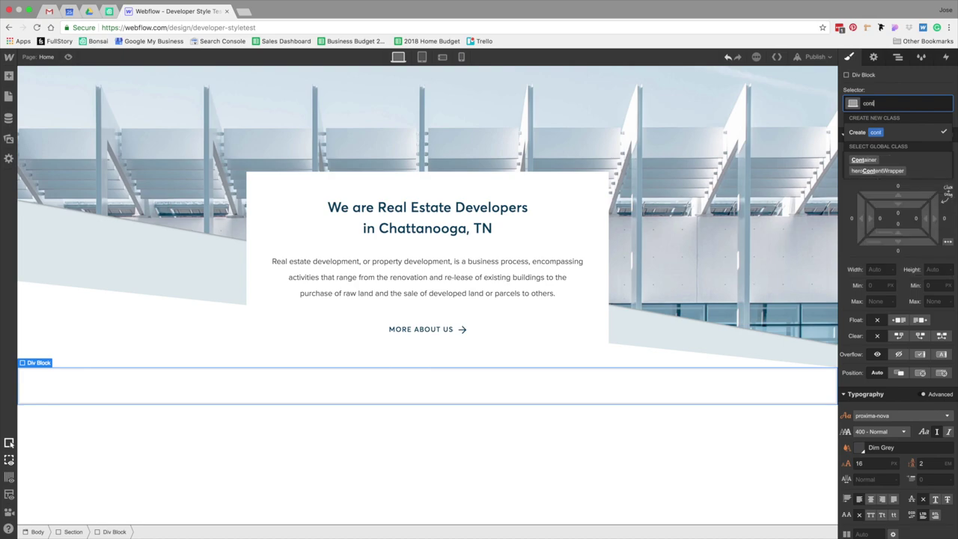
{"action": "left_click", "coordinate": [864, 159]}
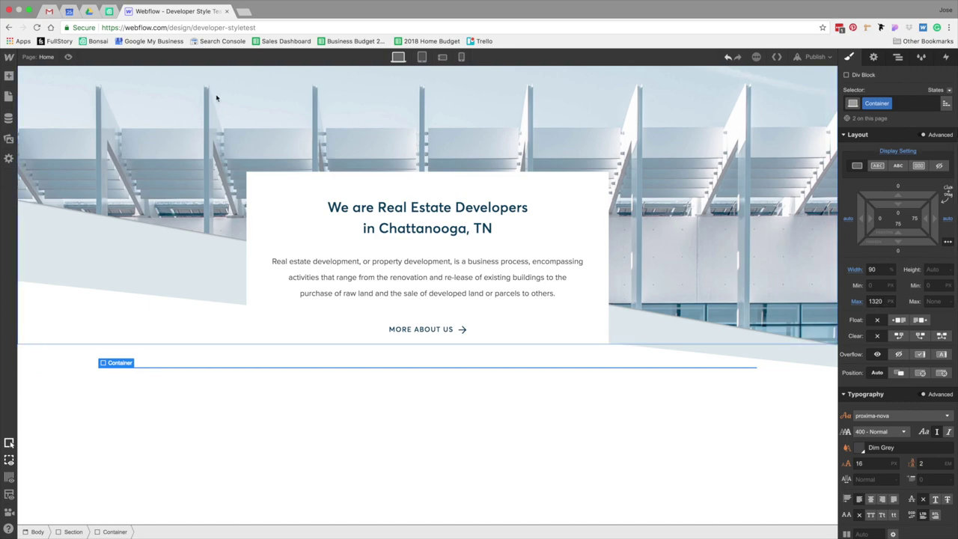
{"action": "left_click", "coordinate": [9, 76]}
{"action": "left_click_drag", "start_coordinate": [41, 304], "coordinate": [237, 381]}
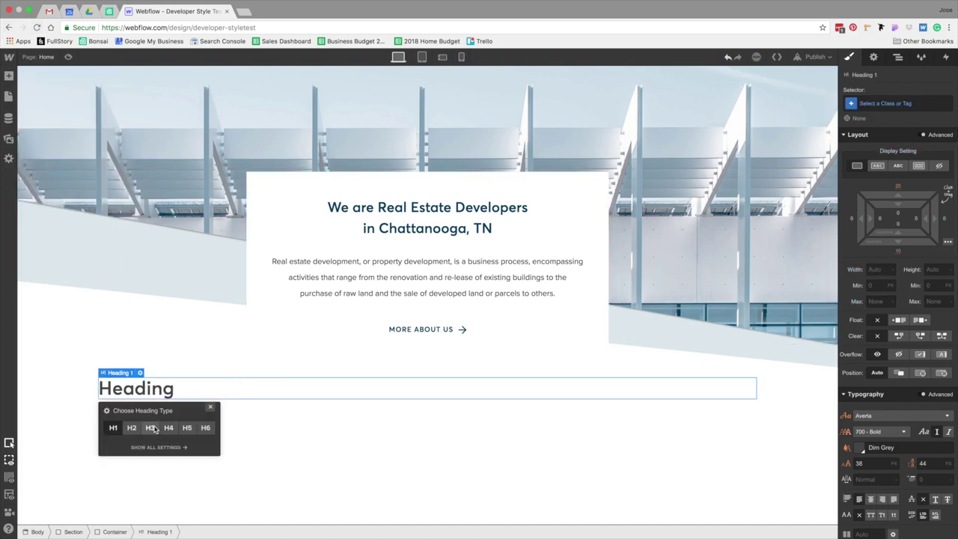
- Make the heading an H2 and select the All H2 Headings tag style for editing
{"action": "left_click", "coordinate": [131, 428]}
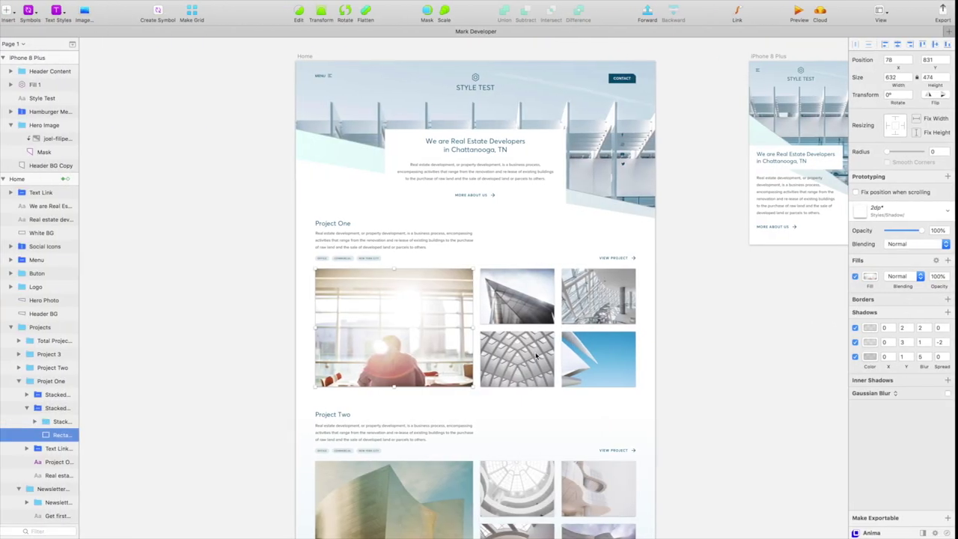
{"action": "left_click", "coordinate": [336, 223]}
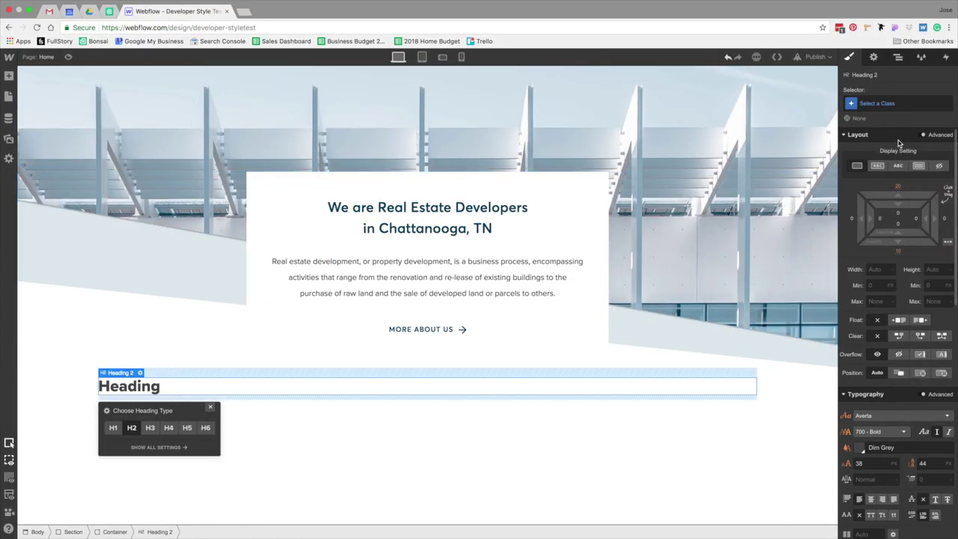
{"action": "left_click", "coordinate": [881, 107]}
{"action": "left_click", "coordinate": [871, 245]}
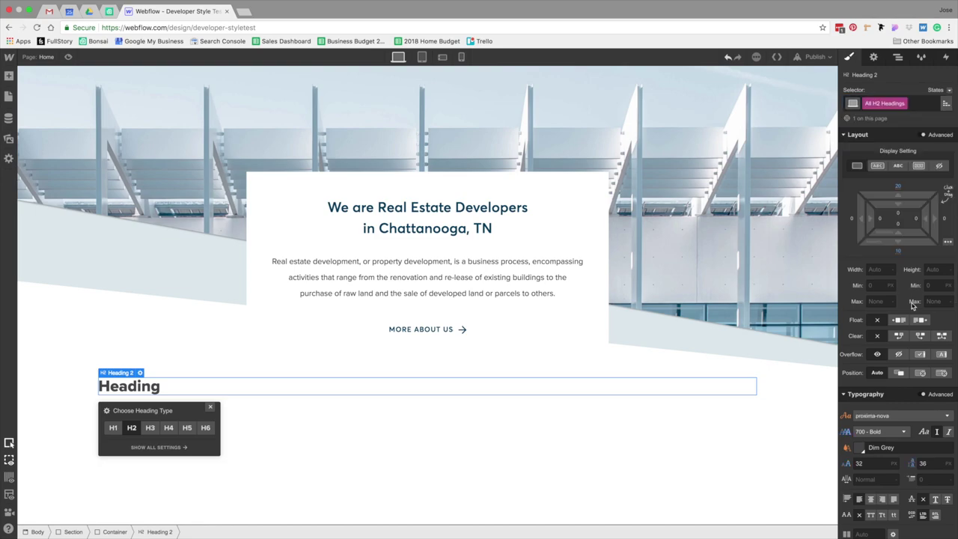
- Set the All H2 Headings font to Averta, adjust its size, and give it a 42 line height
{"action": "left_click", "coordinate": [891, 417]}
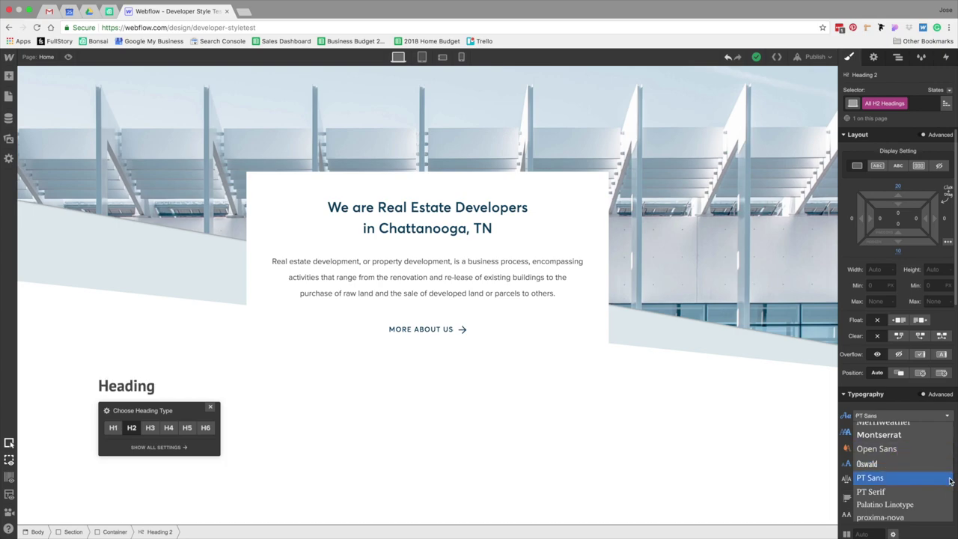
{"action": "left_click_drag", "start_coordinate": [949, 457], "coordinate": [950, 434]}
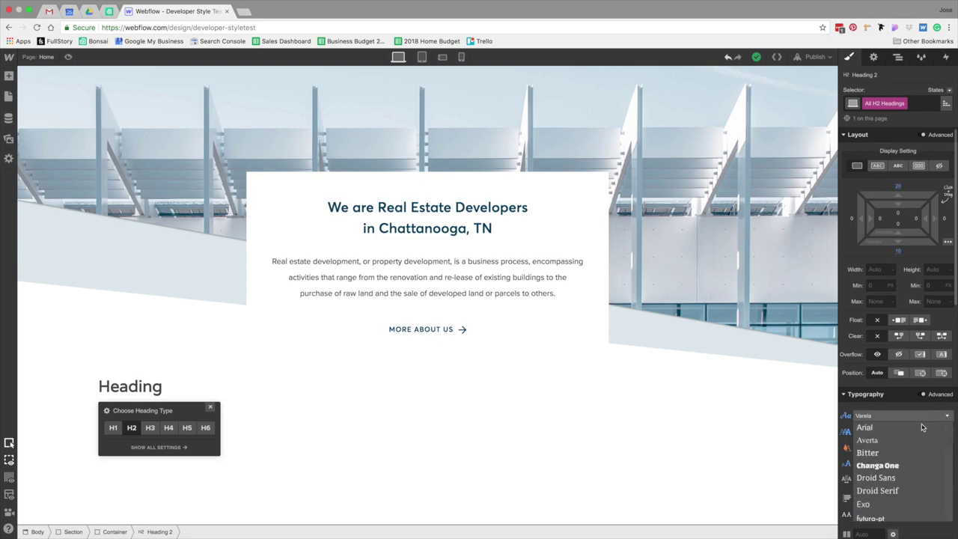
{"action": "left_click", "coordinate": [897, 447]}
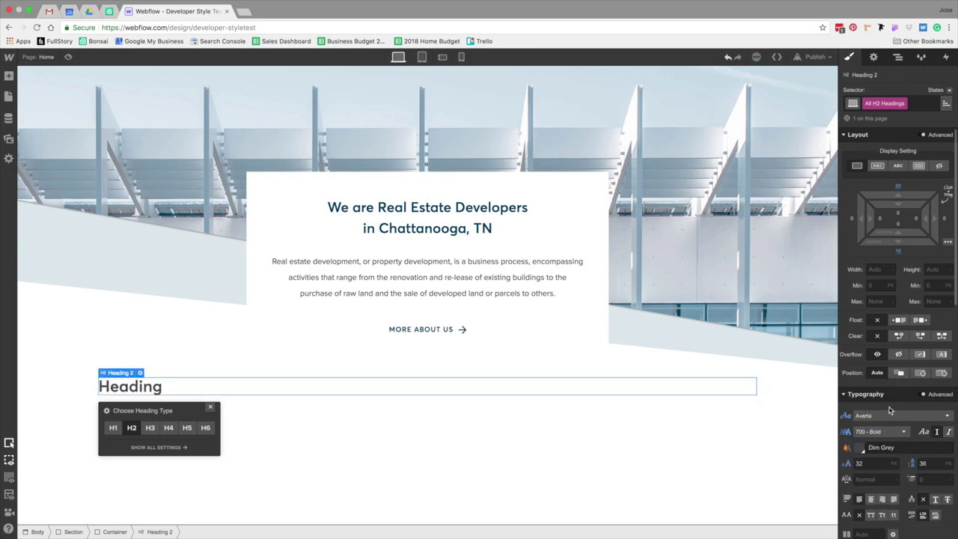
{"action": "left_click", "coordinate": [873, 463]}
{"action": "type", "text": "28"}
{"action": "key", "text": "Tab"}
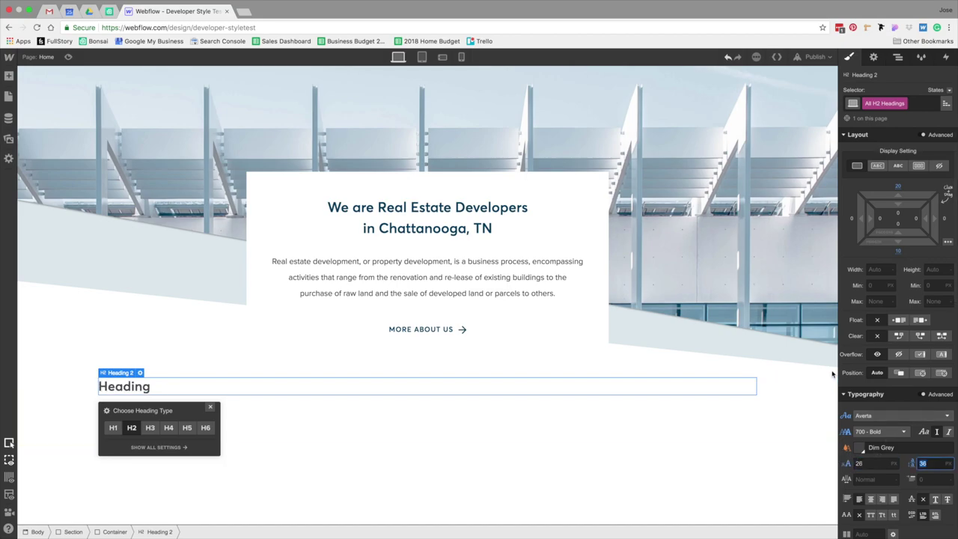
{"action": "key", "text": "super+Tab"}
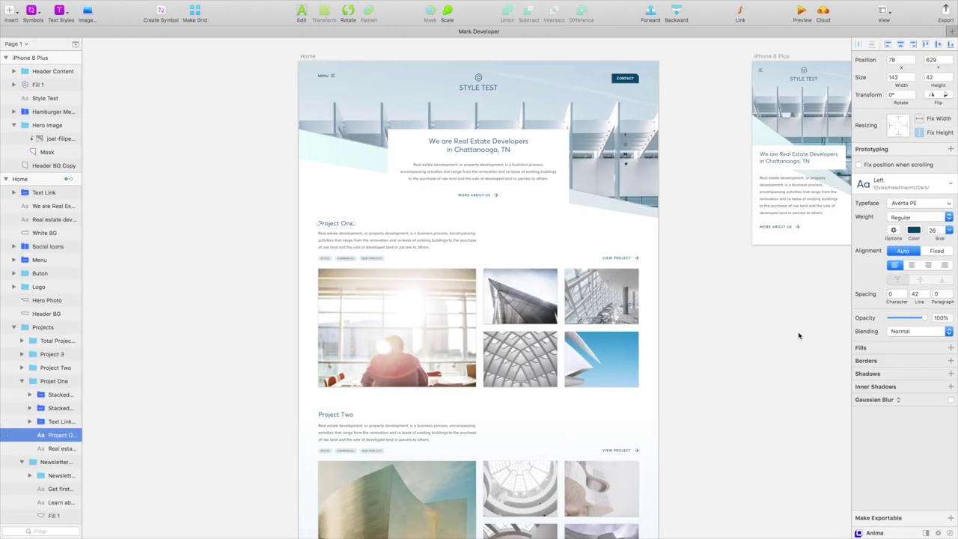
{"action": "key", "text": "super+Tab"}
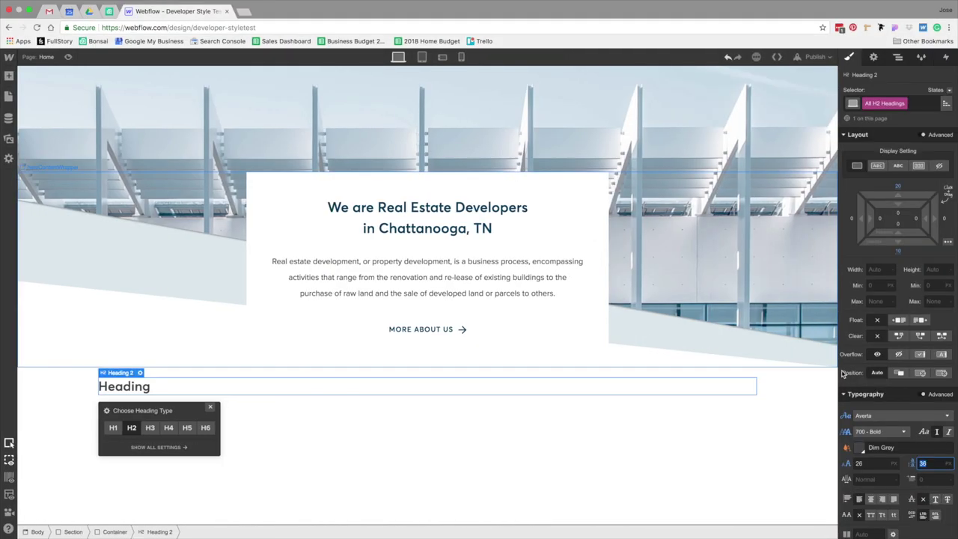
{"action": "type", "text": "42"}
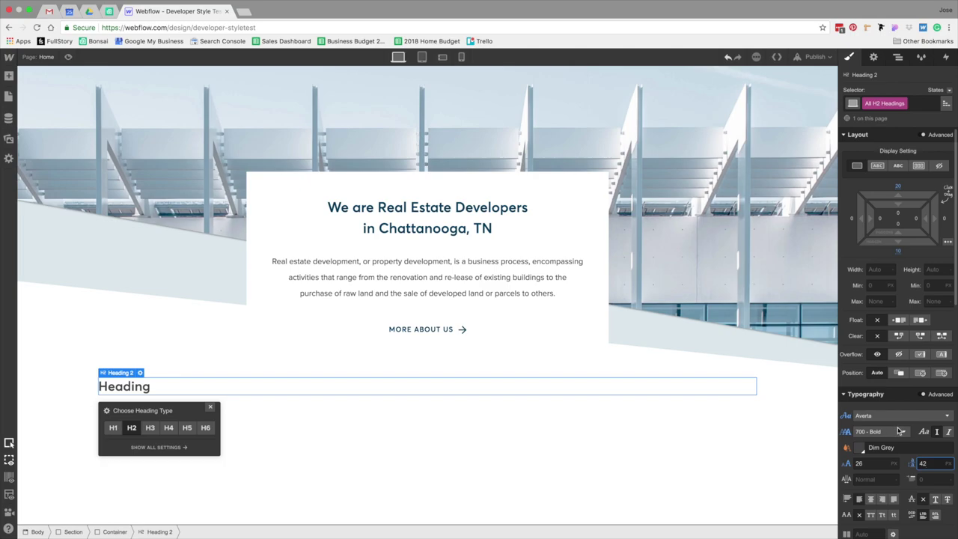
{"action": "key", "text": "super+Tab"}
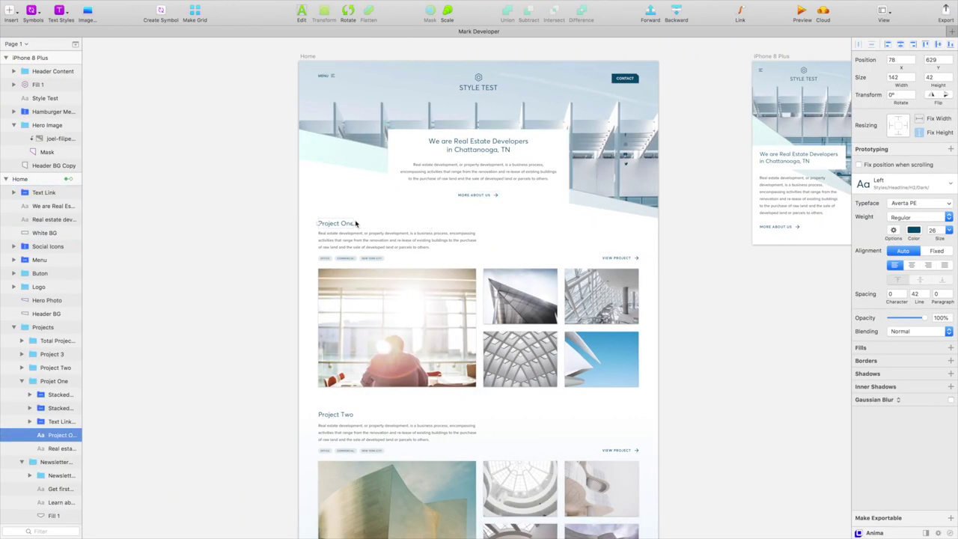
{"action": "key", "text": "super+Tab"}
- Set the H2 weight to 400 - Normal and its colour to Dark Slate Blue
{"action": "left_click", "coordinate": [889, 432]}
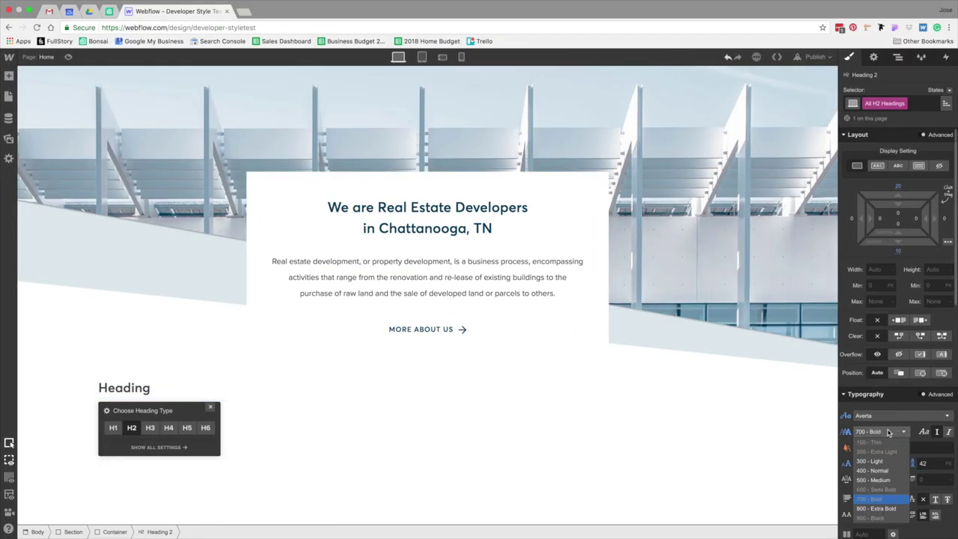
{"action": "left_click", "coordinate": [888, 470]}
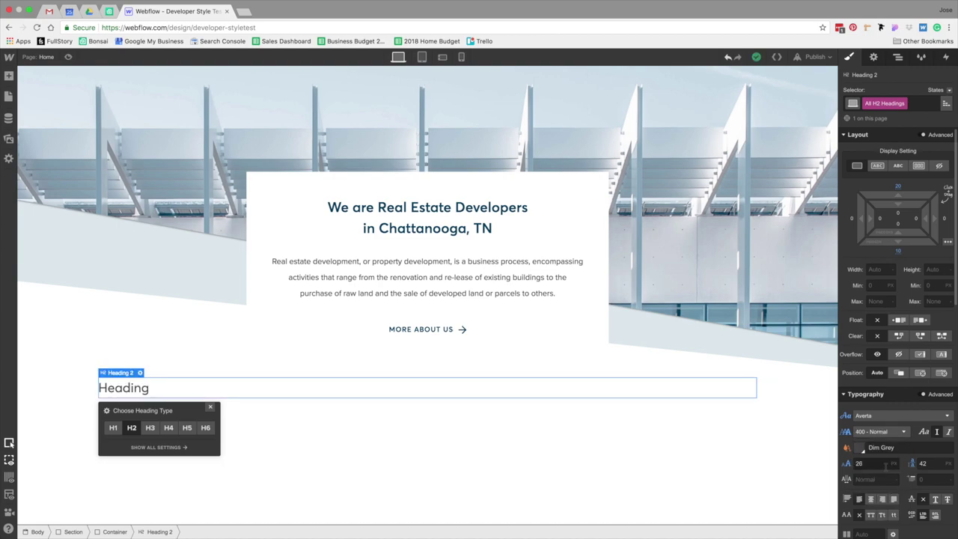
{"action": "scroll", "coordinate": [904, 434], "scroll_direction": "down", "scroll_amount": 2}
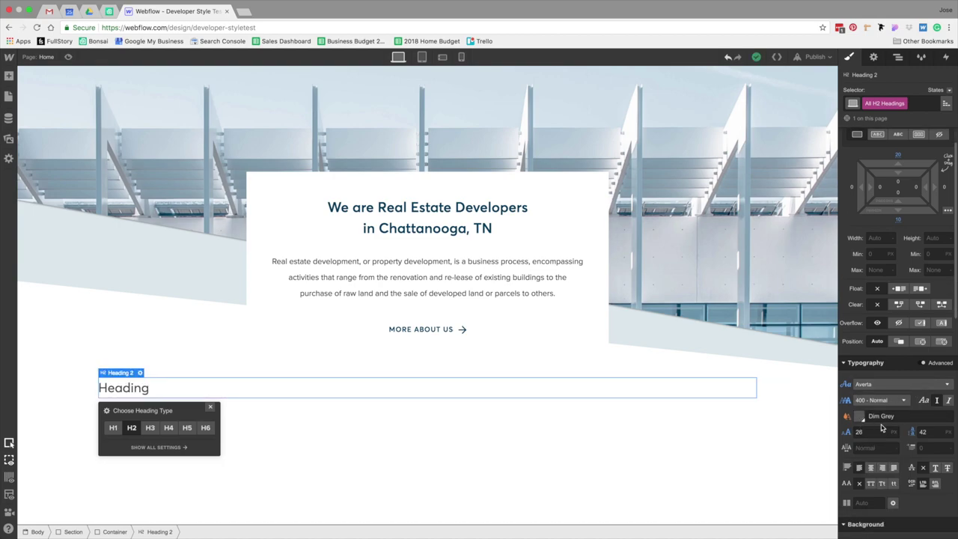
{"action": "left_click", "coordinate": [859, 417]}
{"action": "left_click", "coordinate": [887, 379]}
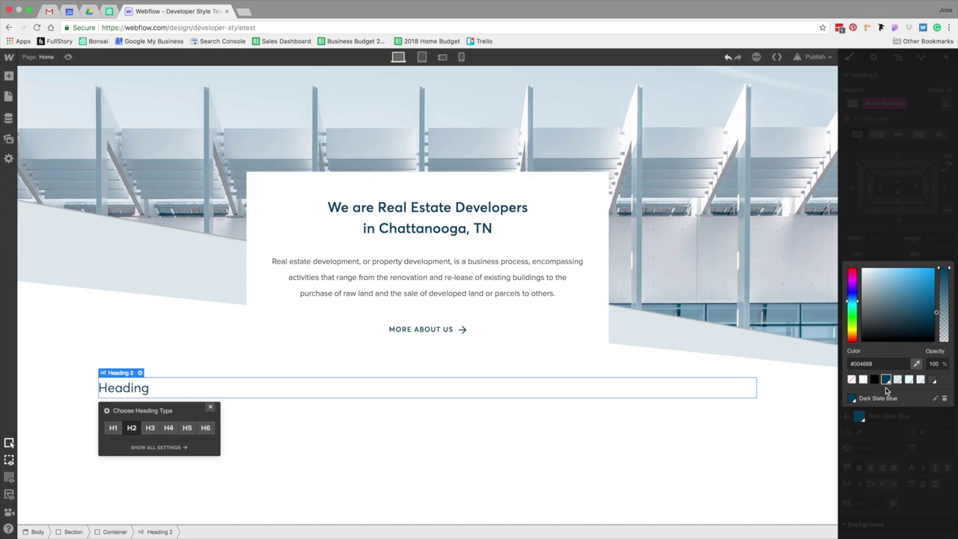
{"action": "left_click", "coordinate": [744, 420]}
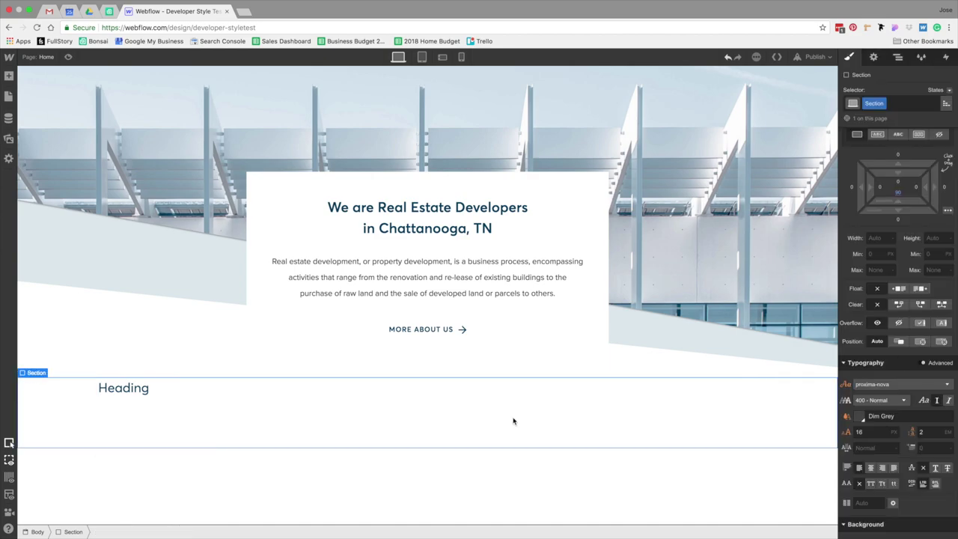
- Change the heading text to 'Project One'
{"action": "left_click", "coordinate": [118, 386]}
{"action": "double_click", "coordinate": [118, 385]}
{"action": "type", "text": "Project 1"}
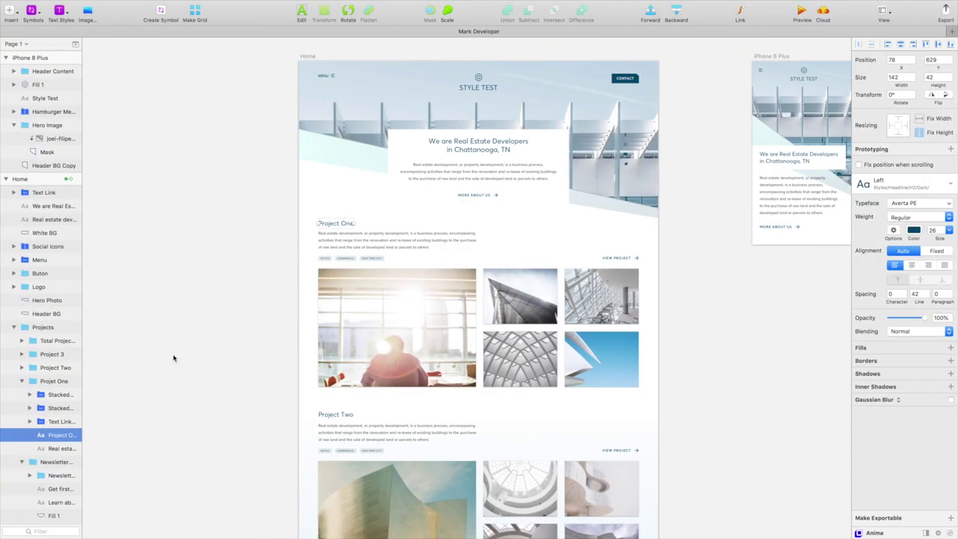
{"action": "key", "text": "ctrl+Right"}
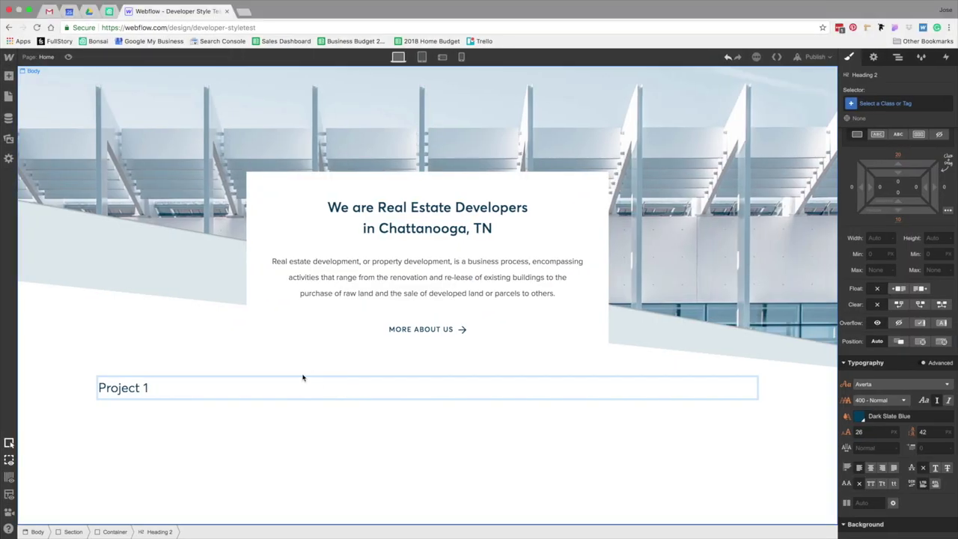
{"action": "type", "text": "One"}
{"action": "key", "text": "Escape"}
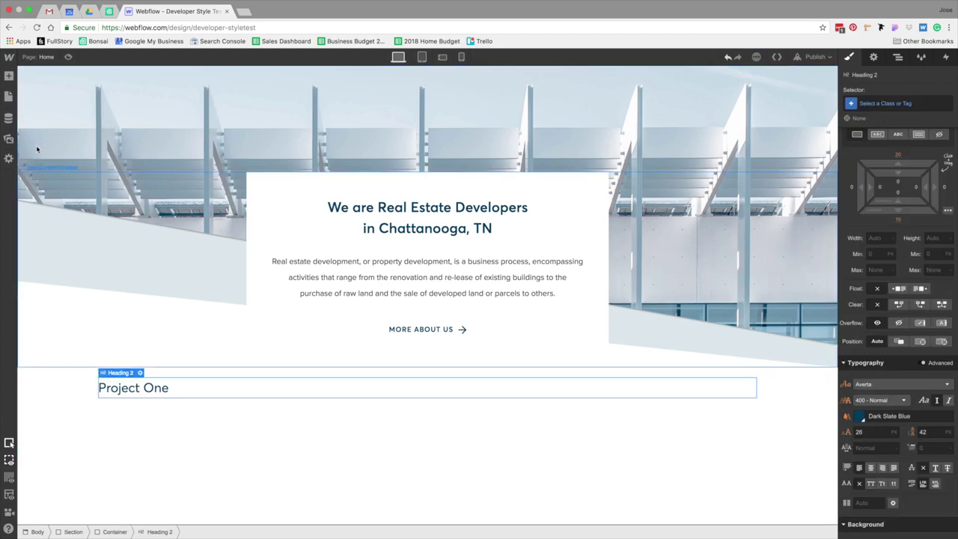
- Insert a paragraph under Project One and paste in the real estate description from the mockup
{"action": "left_click", "coordinate": [9, 76]}
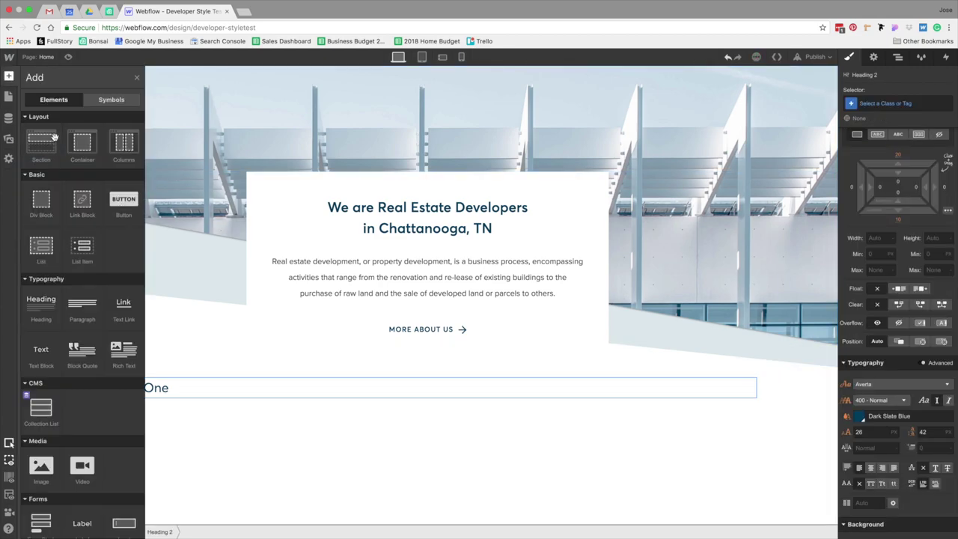
{"action": "left_click", "coordinate": [80, 318]}
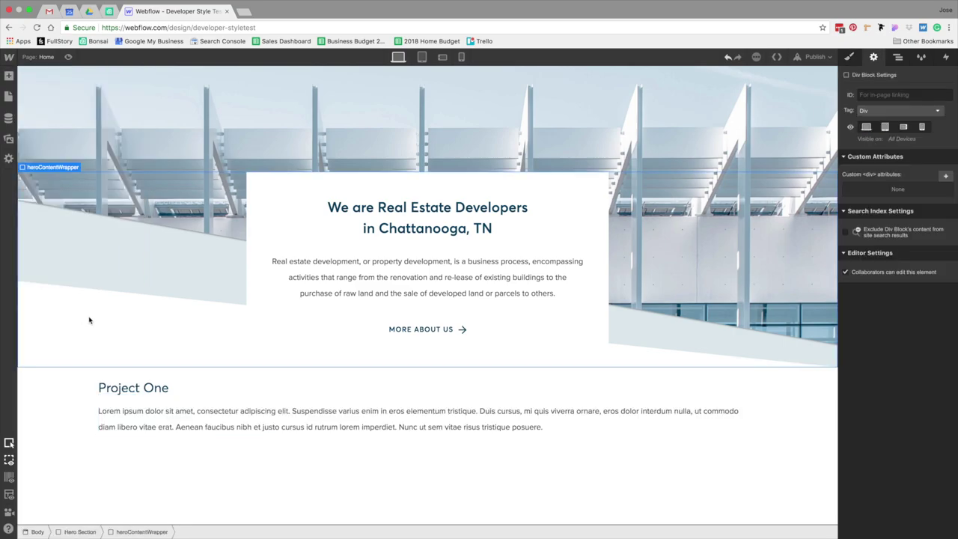
{"action": "left_click", "coordinate": [397, 427]}
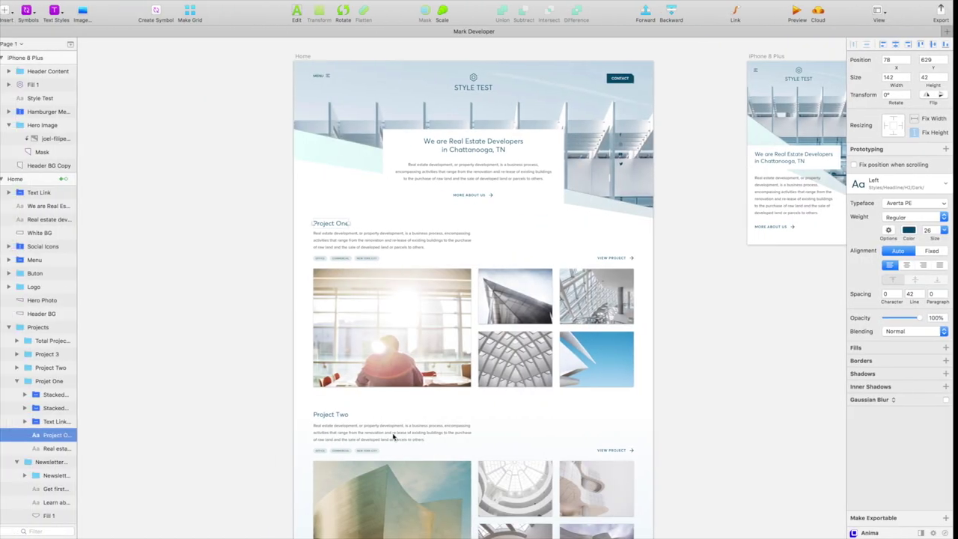
{"action": "left_click", "coordinate": [397, 248]}
{"action": "double_click", "coordinate": [401, 247]}
{"action": "key", "text": "ctrl+c"}
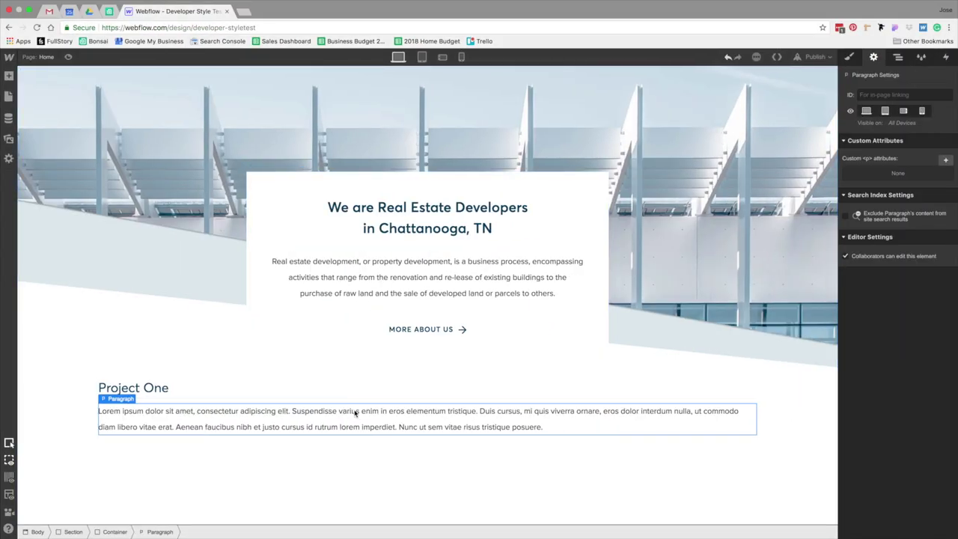
{"action": "double_click", "coordinate": [358, 408]}
{"action": "key", "text": "ctrl+v"}
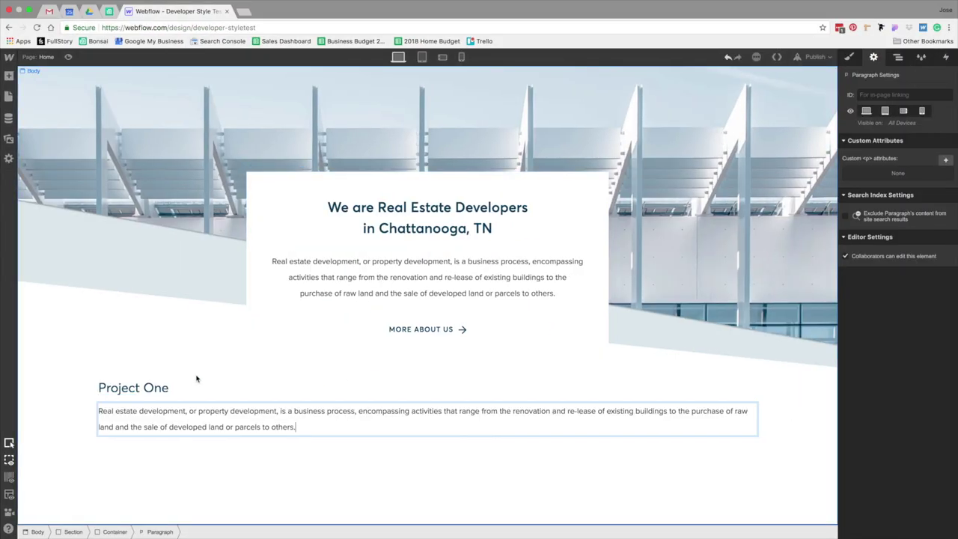
{"action": "left_click", "coordinate": [303, 321]}
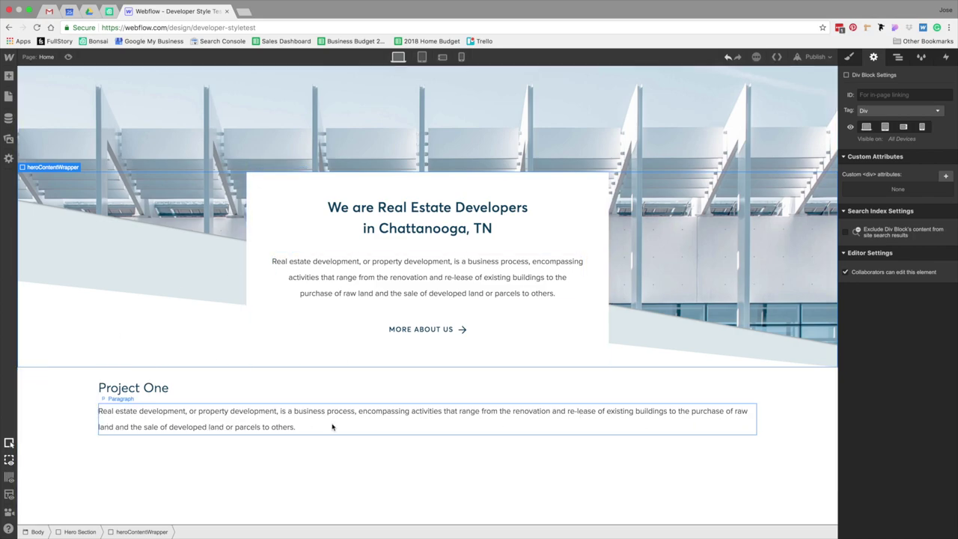
{"action": "left_click", "coordinate": [789, 414]}
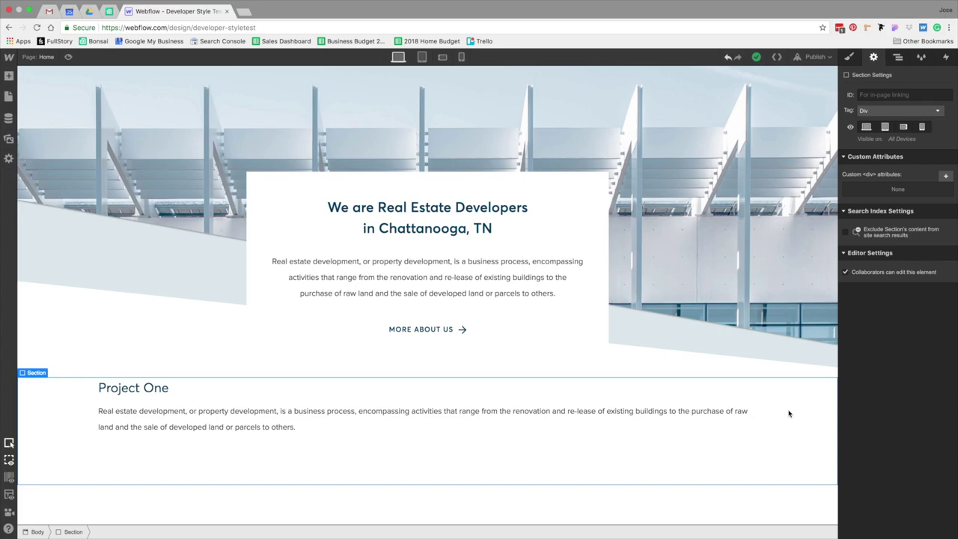
{"action": "left_click", "coordinate": [396, 417]}
- Give the paragraph a new 'Max Width 635' class with a 635 px max width
{"action": "left_click", "coordinate": [853, 58]}
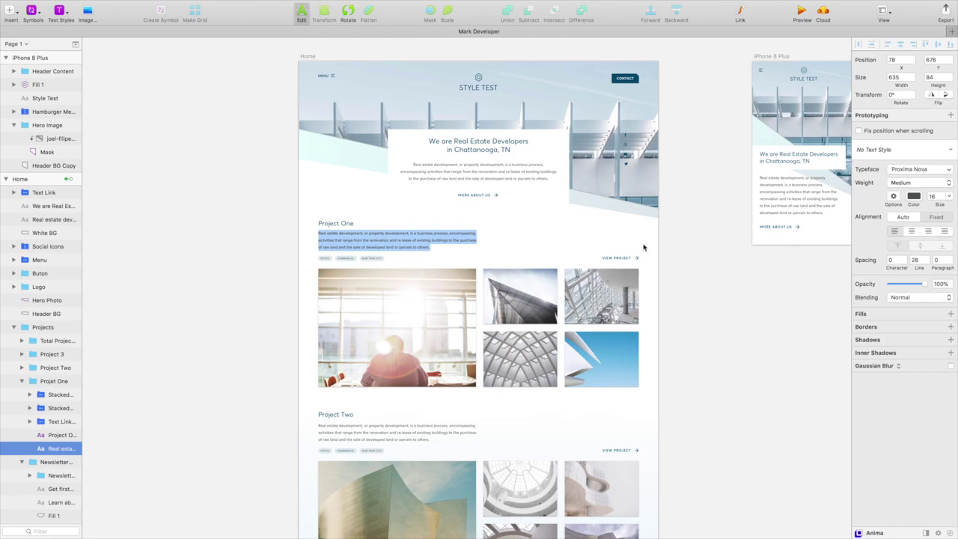
{"action": "key", "text": "ctrl+Right"}
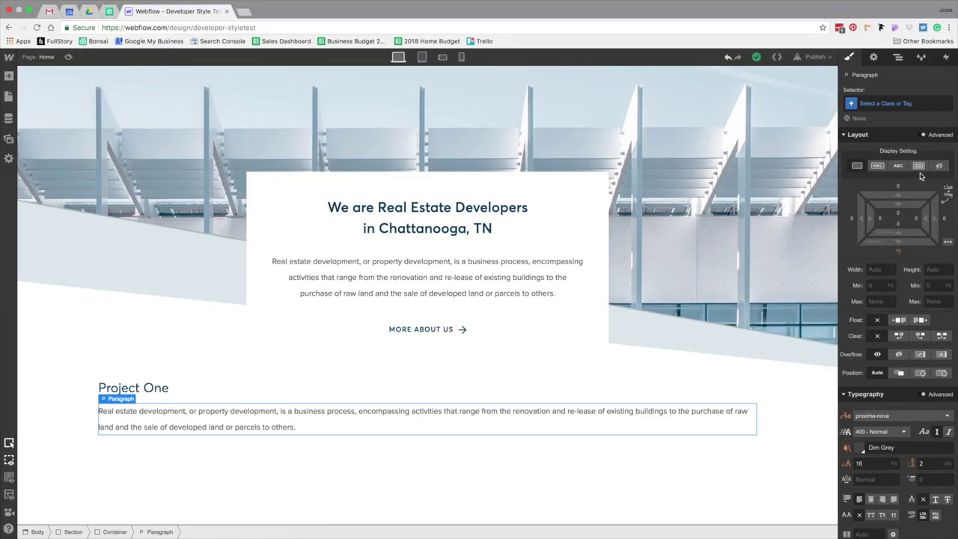
{"action": "left_click", "coordinate": [876, 105]}
{"action": "type", "text": "Ma"}
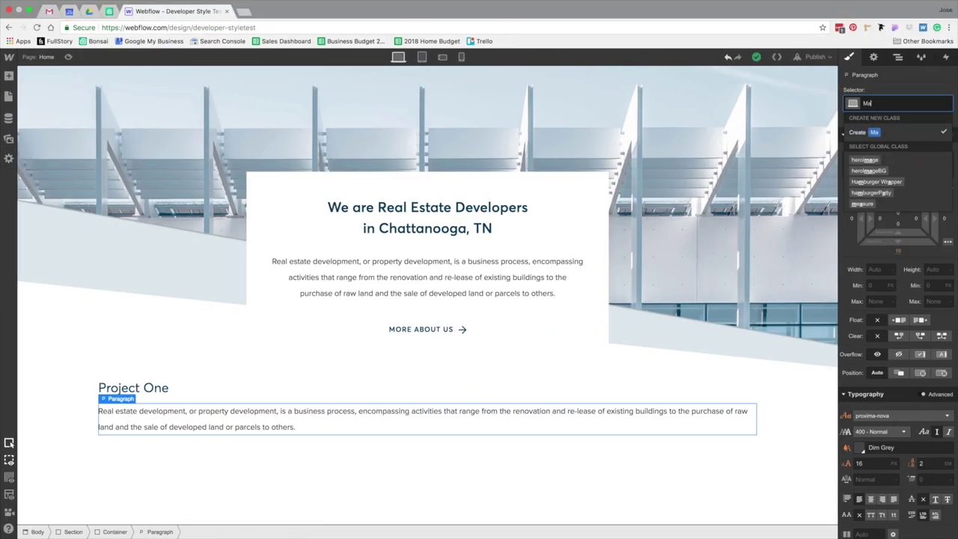
{"action": "type", "text": "x Width 635"}
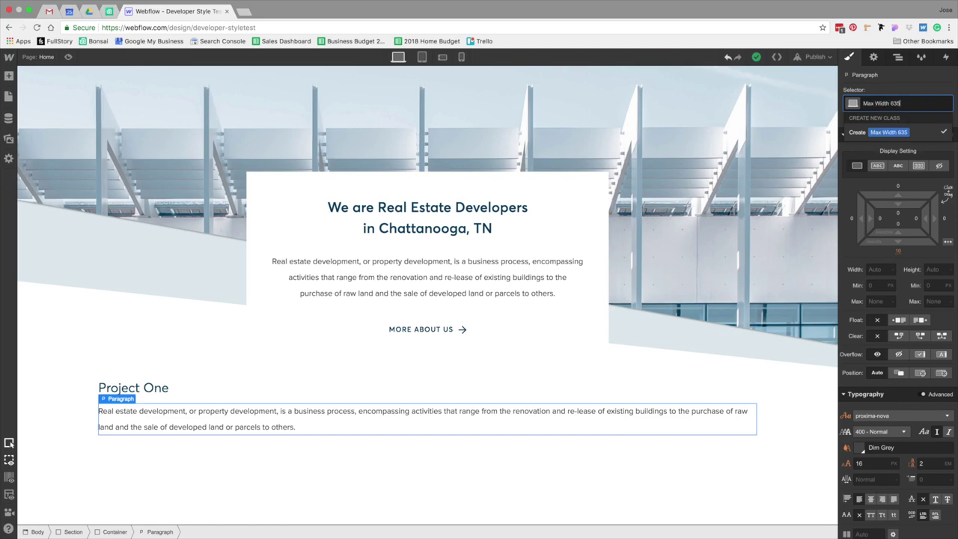
{"action": "key", "text": "Return"}
{"action": "left_click", "coordinate": [872, 301]}
{"action": "type", "text": "635"}
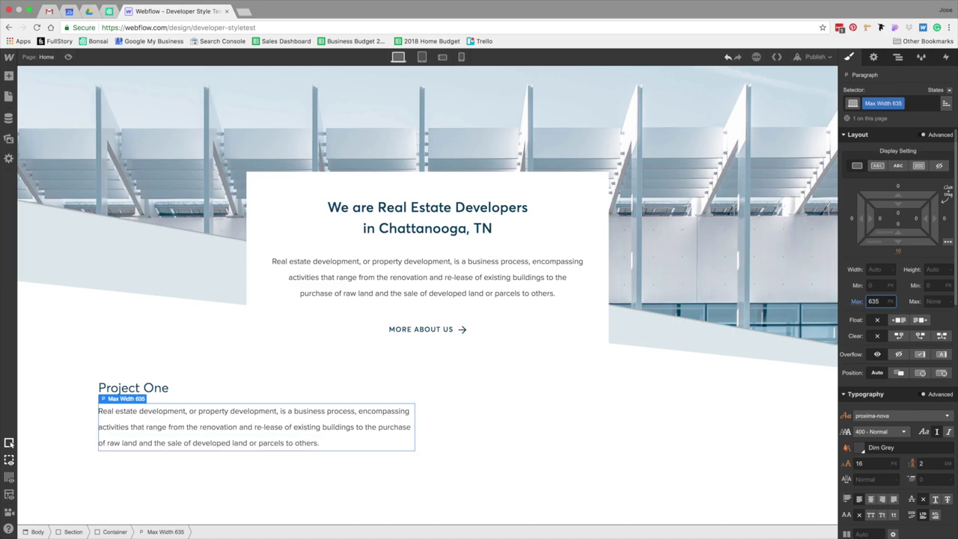
{"action": "scroll", "coordinate": [514, 391], "scroll_direction": "down", "scroll_amount": 5}
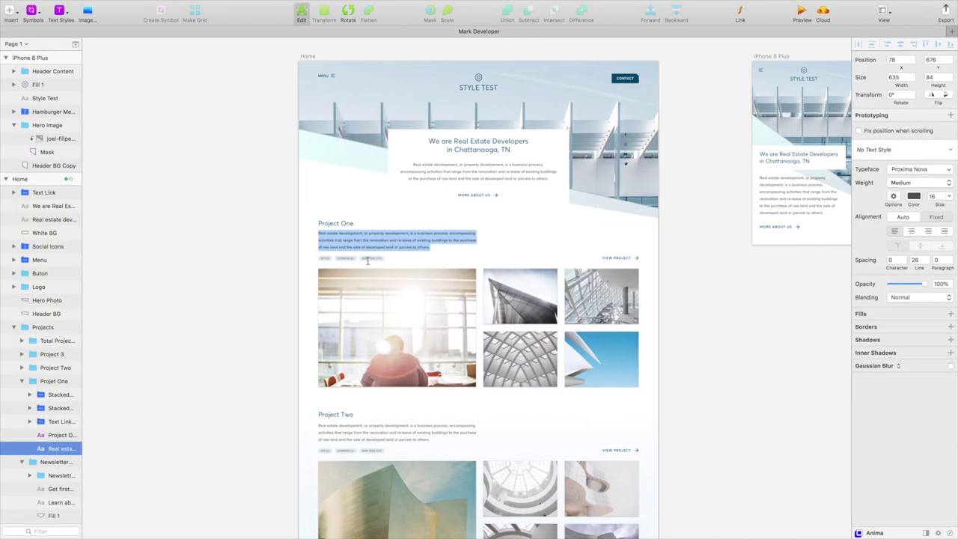
{"action": "key", "text": "Escape"}
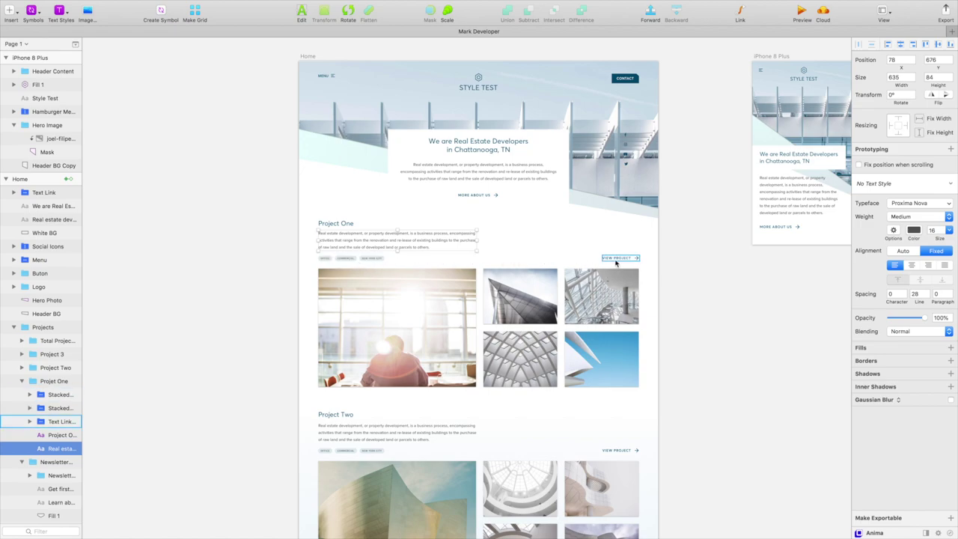
{"action": "key", "text": "ctrl+Right"}
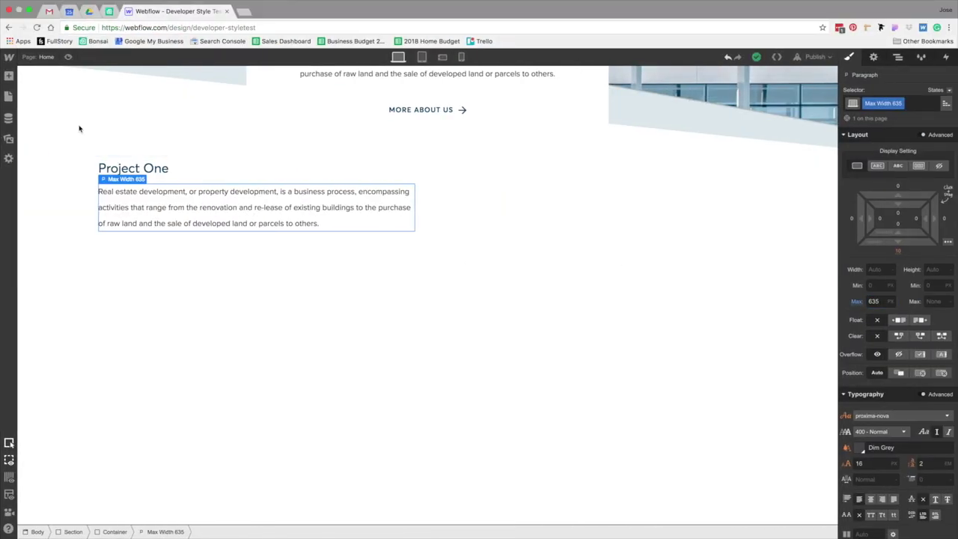
- Add a div below the paragraph classed 'flex box 2-col horizontal', set to Flex with space-between justification
{"action": "key", "text": "a"}
{"action": "left_click_drag", "start_coordinate": [67, 200], "coordinate": [180, 251]}
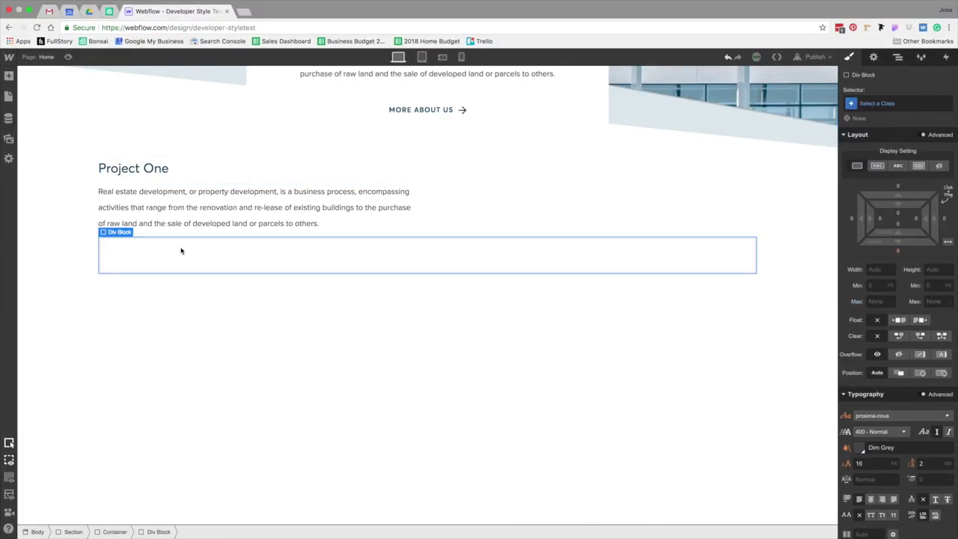
{"action": "left_click", "coordinate": [272, 255]}
{"action": "scroll", "coordinate": [357, 293], "scroll_direction": "up", "scroll_amount": 7}
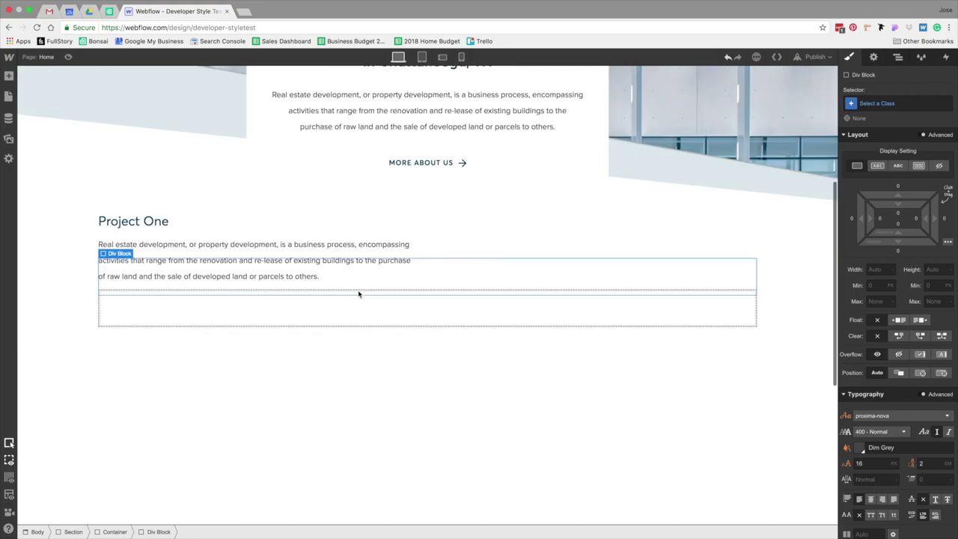
{"action": "scroll", "coordinate": [360, 294], "scroll_direction": "down", "scroll_amount": 3}
{"action": "left_click", "coordinate": [881, 103]}
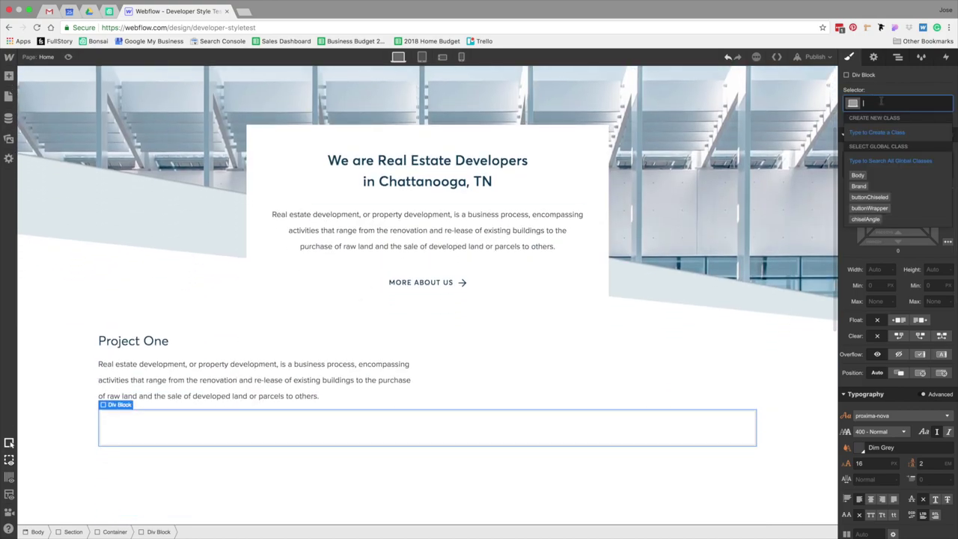
{"action": "type", "text": "flex"}
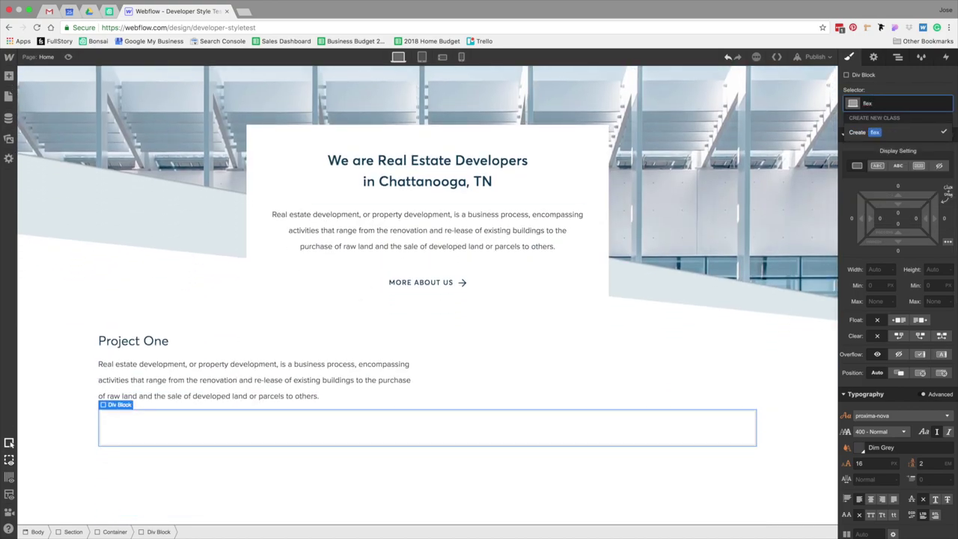
{"action": "type", "text": " box 2-col horizontal"}
{"action": "key", "text": "Return"}
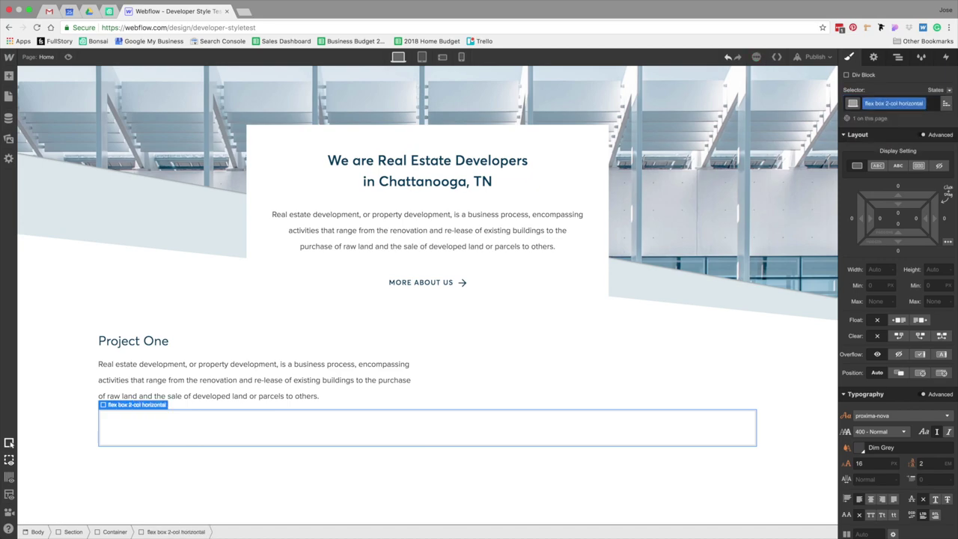
{"action": "left_click", "coordinate": [919, 166]}
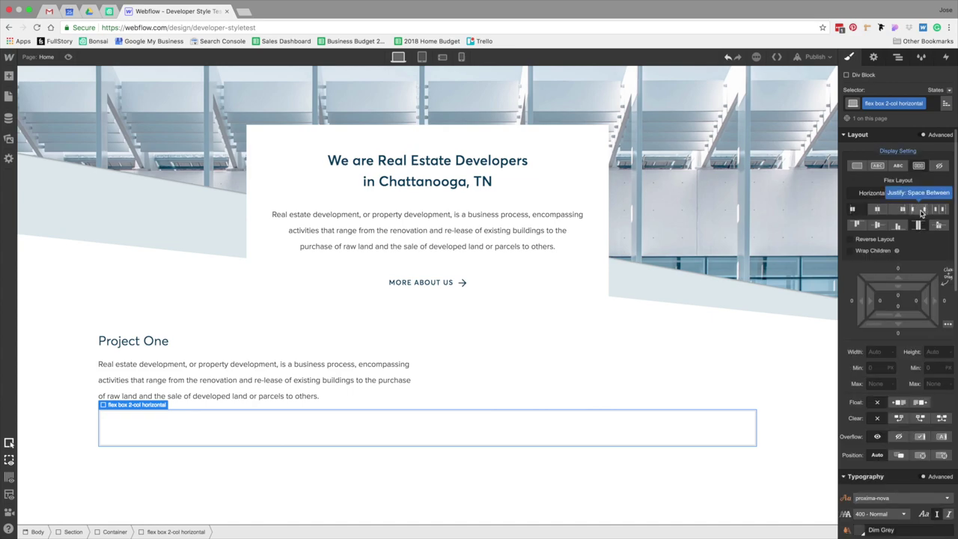
{"action": "left_click", "coordinate": [921, 210]}
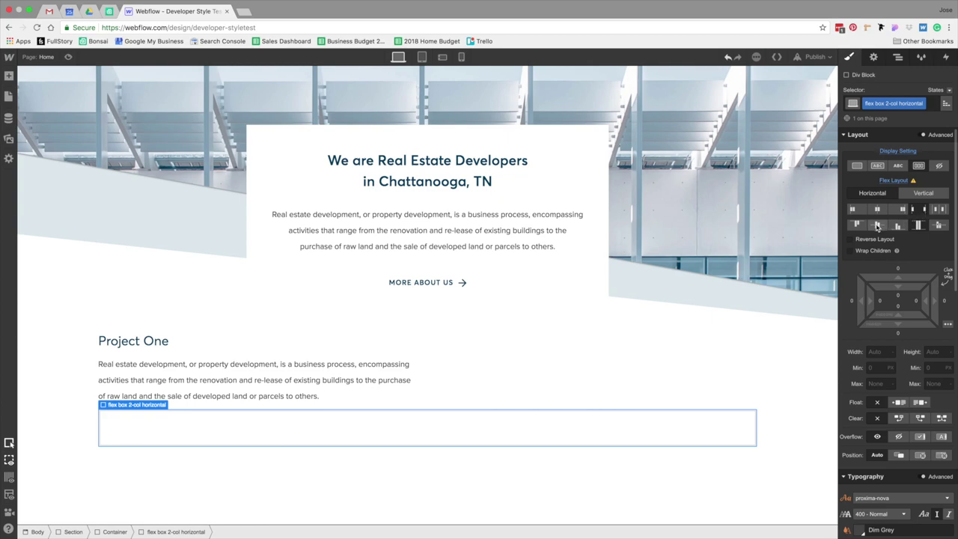
- Rename the class to 'flex box 2-col space between' and drop a Div Block inside it
{"action": "left_click", "coordinate": [921, 104]}
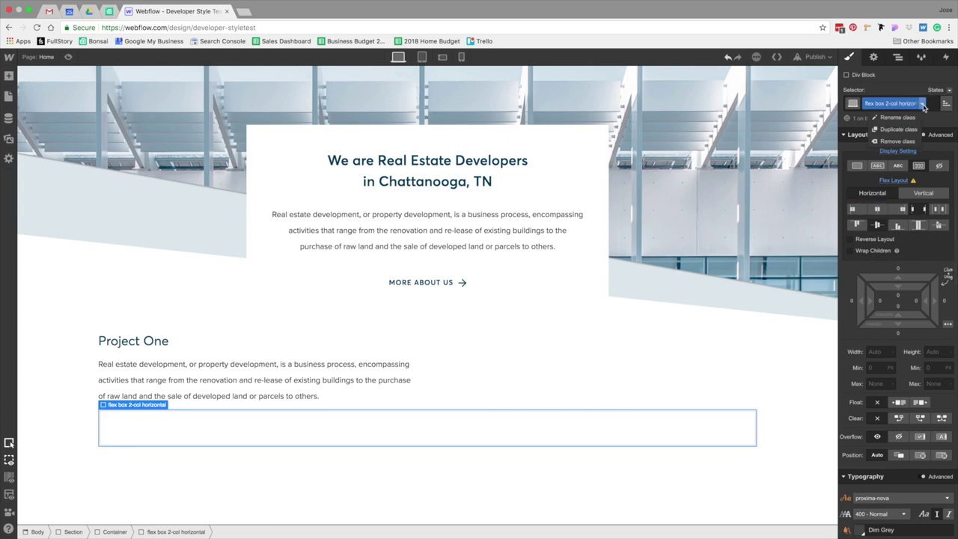
{"action": "left_click", "coordinate": [918, 118]}
{"action": "key", "text": "BackSpace"}
{"action": "key", "text": "BackSpace"}
{"action": "key", "text": "BackSpace"}
{"action": "key", "text": "BackSpace"}
{"action": "key", "text": "BackSpace"}
{"action": "key", "text": "BackSpace"}
{"action": "key", "text": "BackSpace"}
{"action": "key", "text": "BackSpace"}
{"action": "key", "text": "BackSpace"}
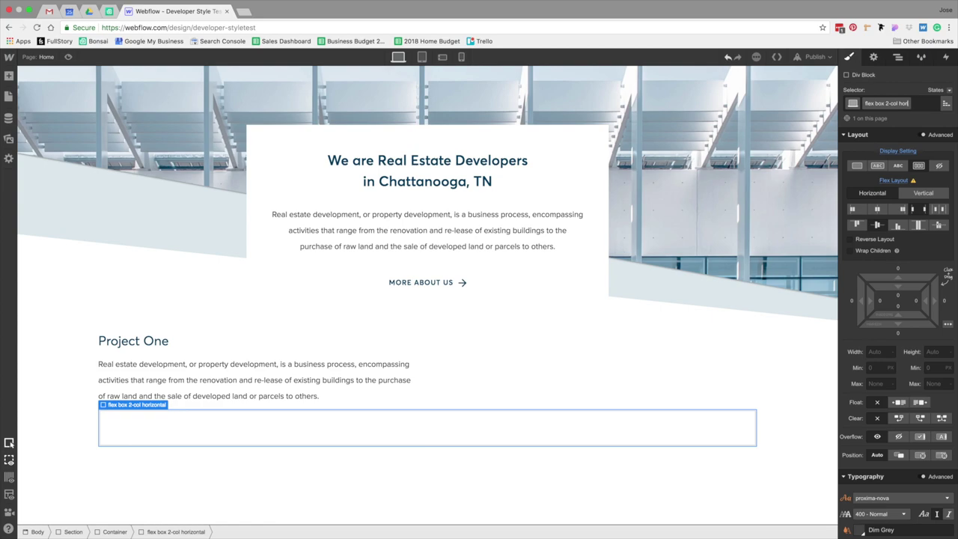
{"action": "type", "text": "space between"}
{"action": "key", "text": "Return"}
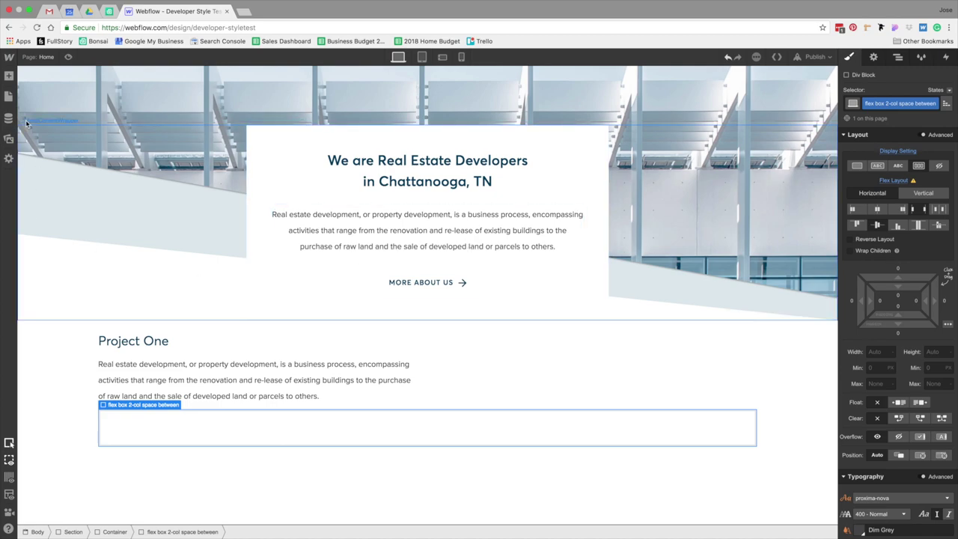
{"action": "left_click", "coordinate": [9, 77]}
{"action": "left_click_drag", "start_coordinate": [37, 198], "coordinate": [200, 417]}
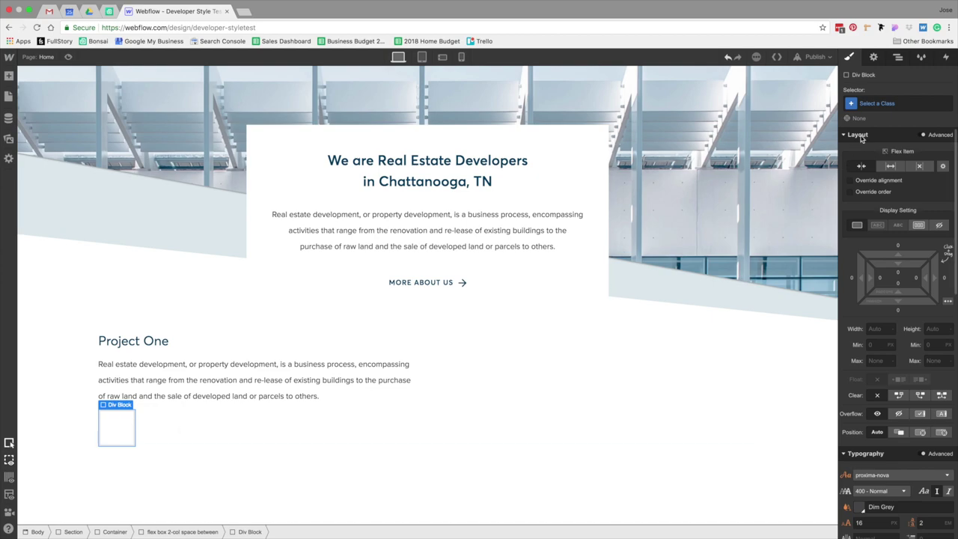
- Class the inner div 'Badge Wrapper' and paste a copy of the MORE ABOUT US link into the flex box
{"action": "left_click", "coordinate": [876, 104]}
{"action": "type", "text": "Ba"}
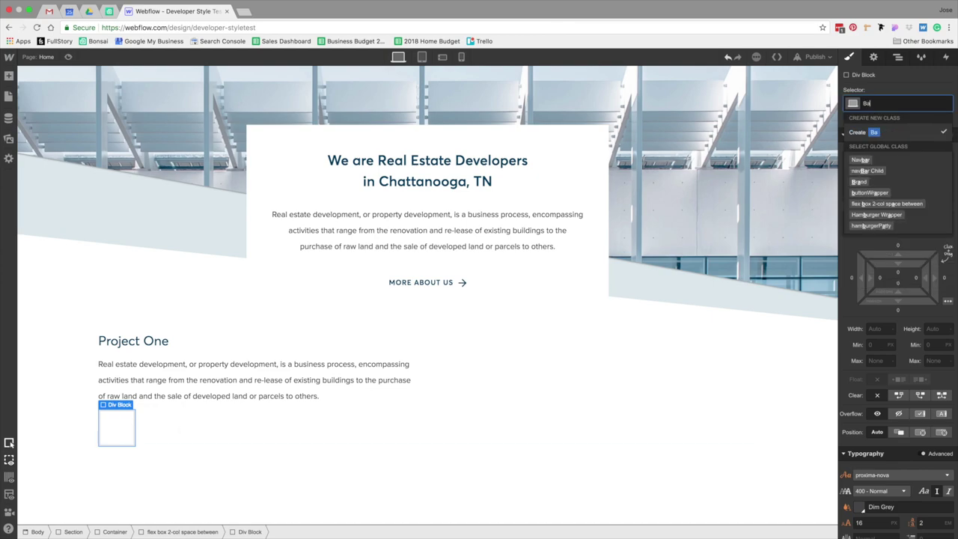
{"action": "type", "text": "dge Wrapper"}
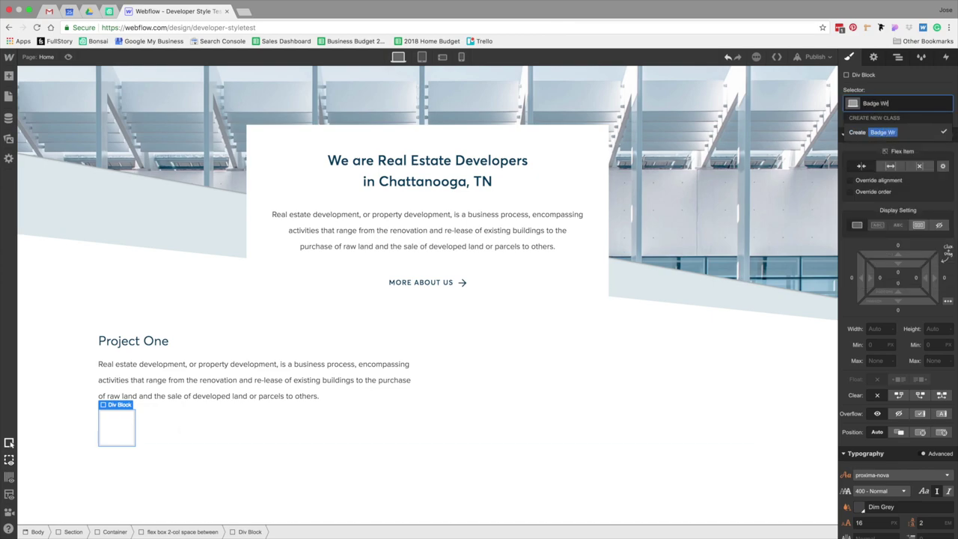
{"action": "key", "text": "Return"}
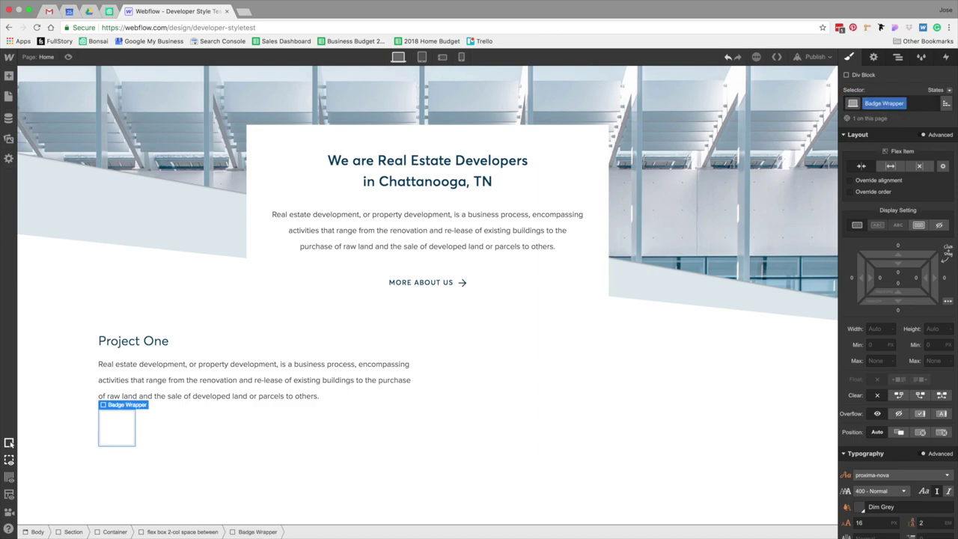
{"action": "left_click", "coordinate": [464, 282]}
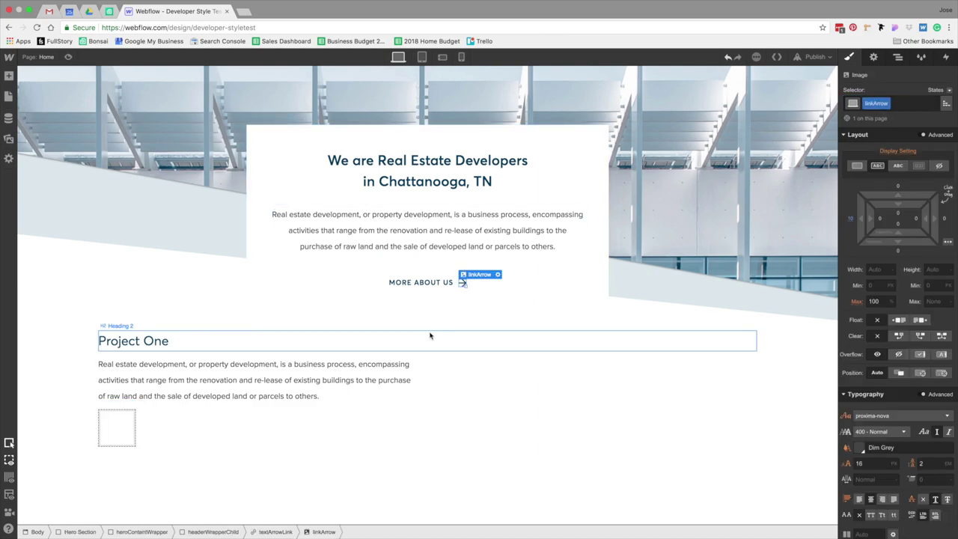
{"action": "left_click", "coordinate": [276, 531]}
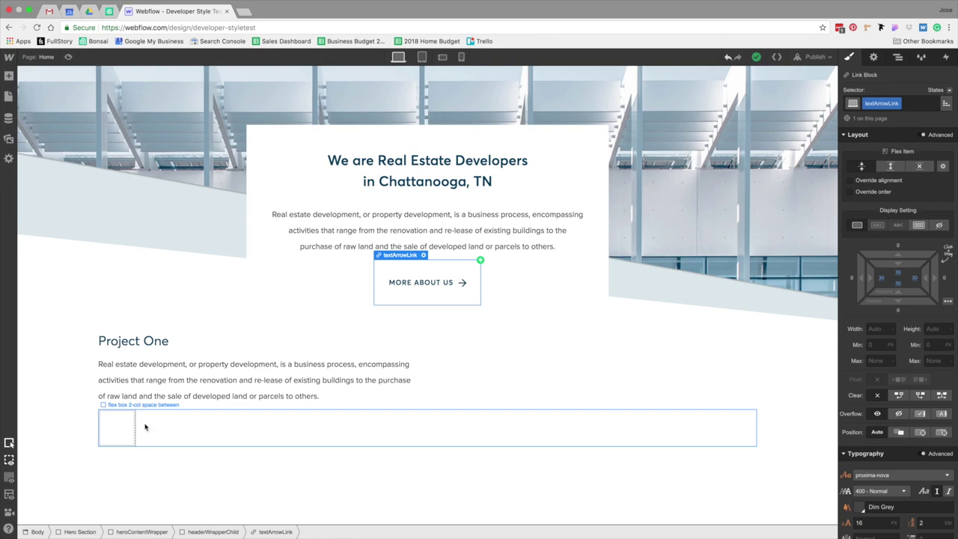
{"action": "left_click", "coordinate": [143, 427]}
{"action": "key", "text": "ctrl+v"}
- Add the combo class 'textArrow paddingMinimized' to the pasted link
{"action": "left_click", "coordinate": [707, 420]}
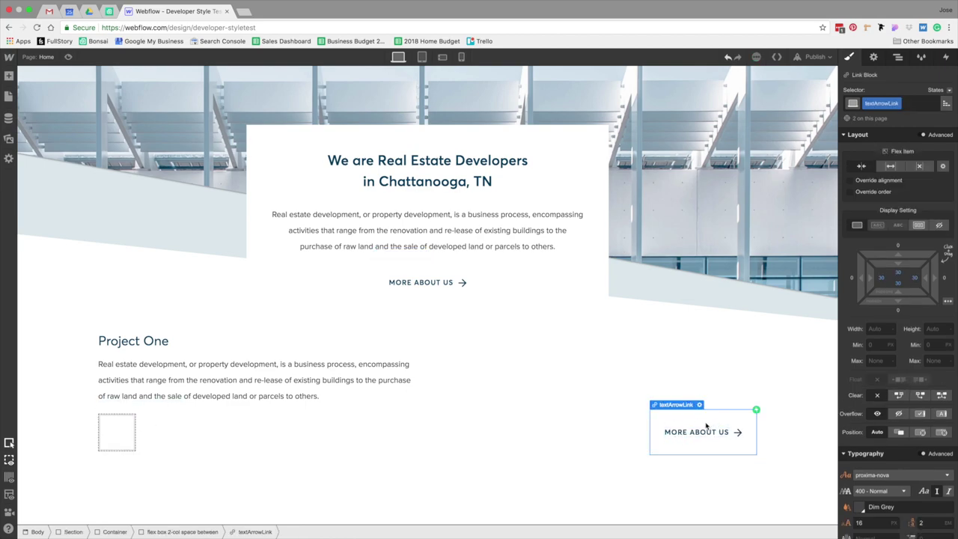
{"action": "left_click", "coordinate": [917, 103]}
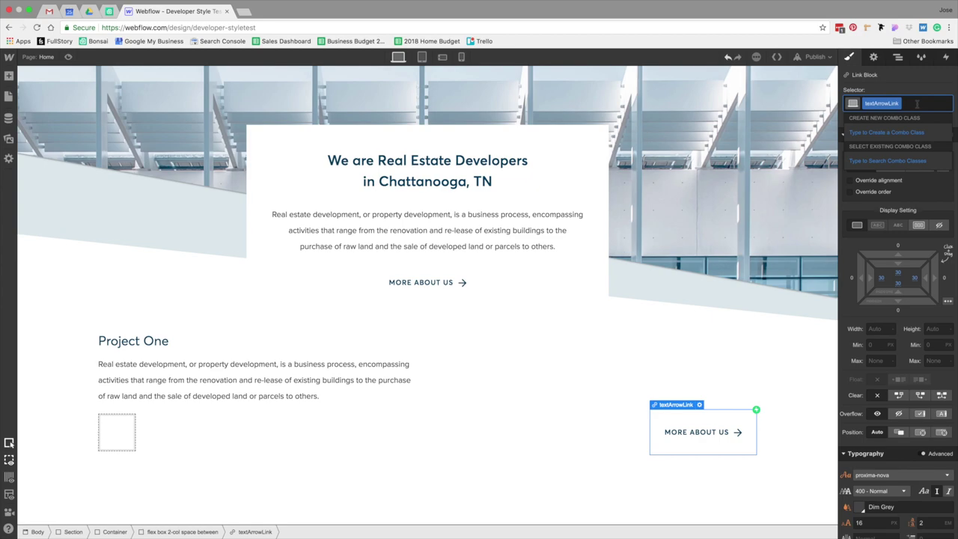
{"action": "type", "text": "textArrow pa"}
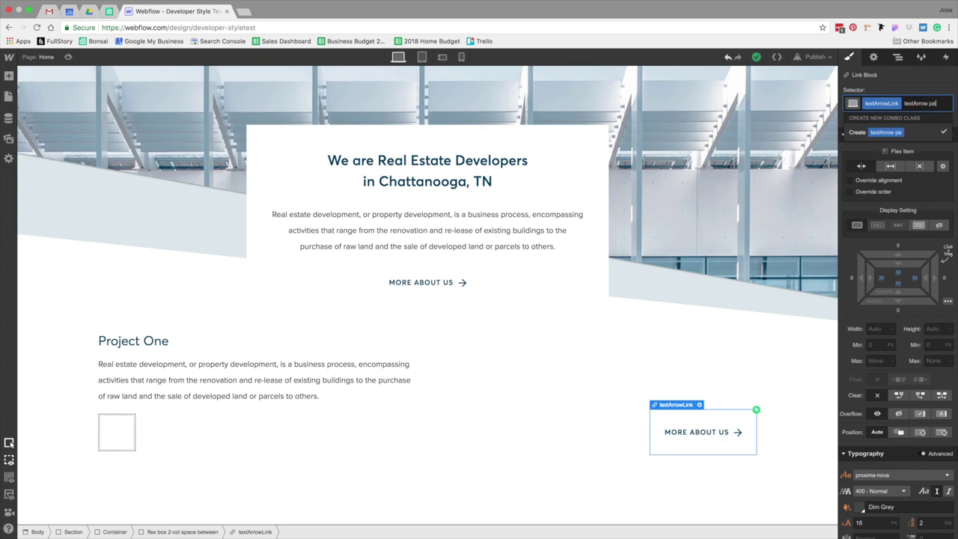
{"action": "type", "text": "ddingMini"}
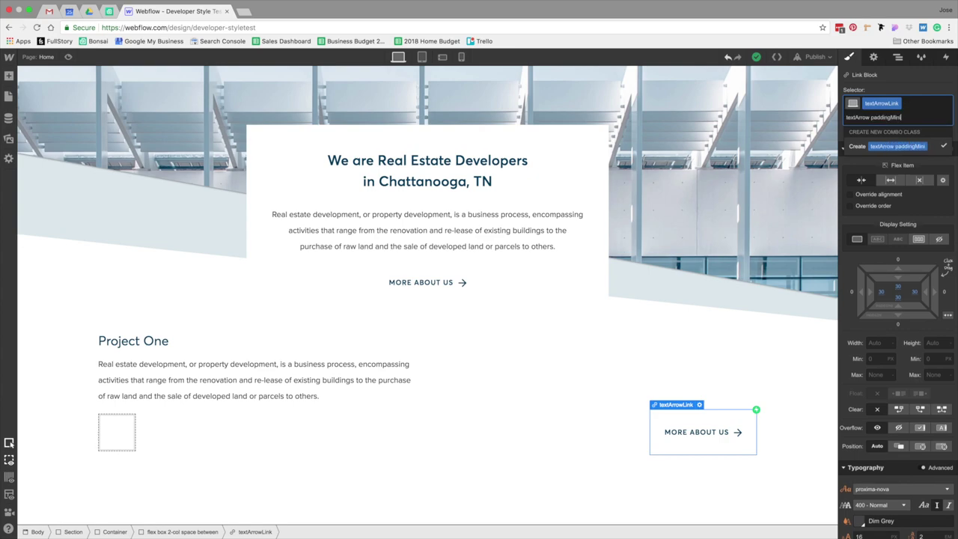
{"action": "type", "text": "mize"}
{"action": "key", "text": "Return"}
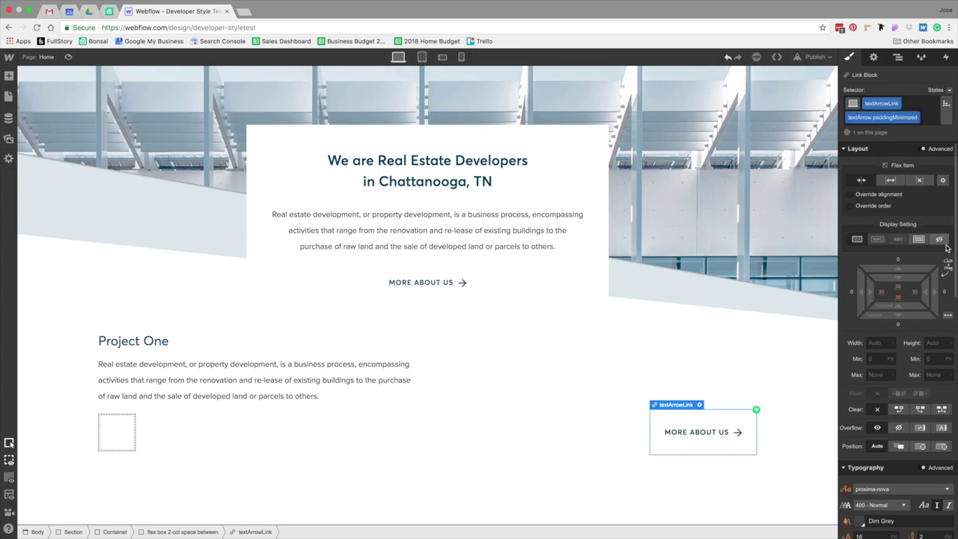
- Set the link's top, left, bottom and right padding all to 0
{"action": "left_click", "coordinate": [901, 289]}
{"action": "type", "text": "0"}
{"action": "key", "text": "Return"}
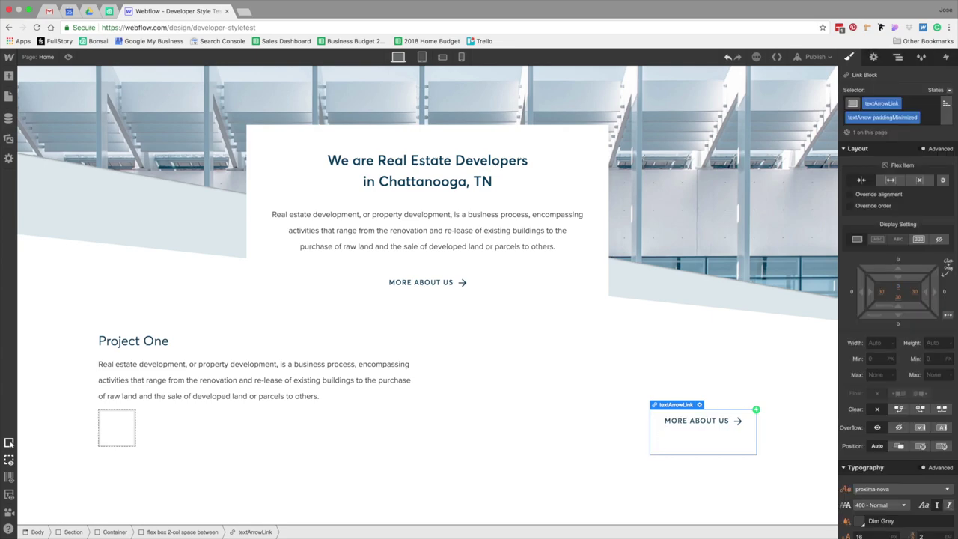
{"action": "left_click", "coordinate": [882, 295]}
{"action": "type", "text": "0"}
{"action": "key", "text": "Return"}
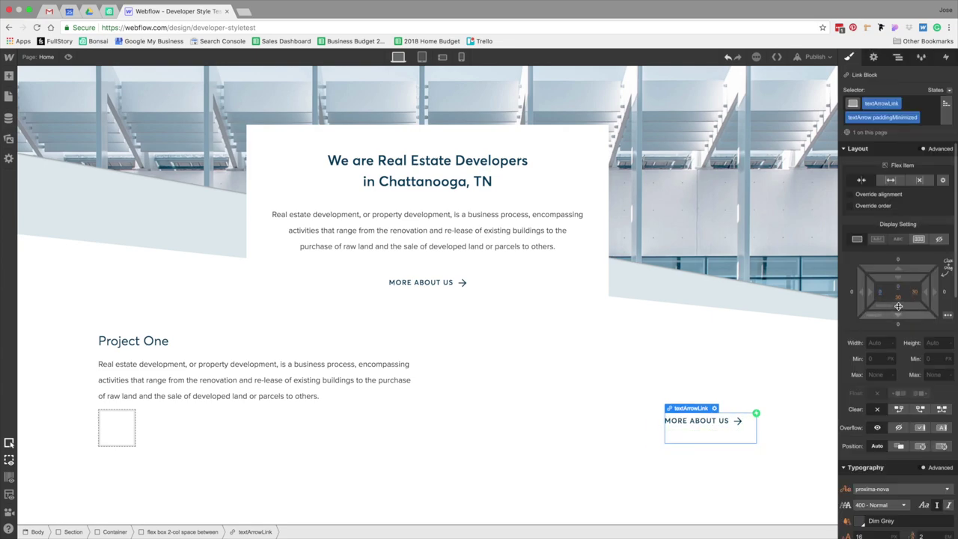
{"action": "left_click", "coordinate": [899, 300]}
{"action": "type", "text": "0"}
{"action": "key", "text": "Return"}
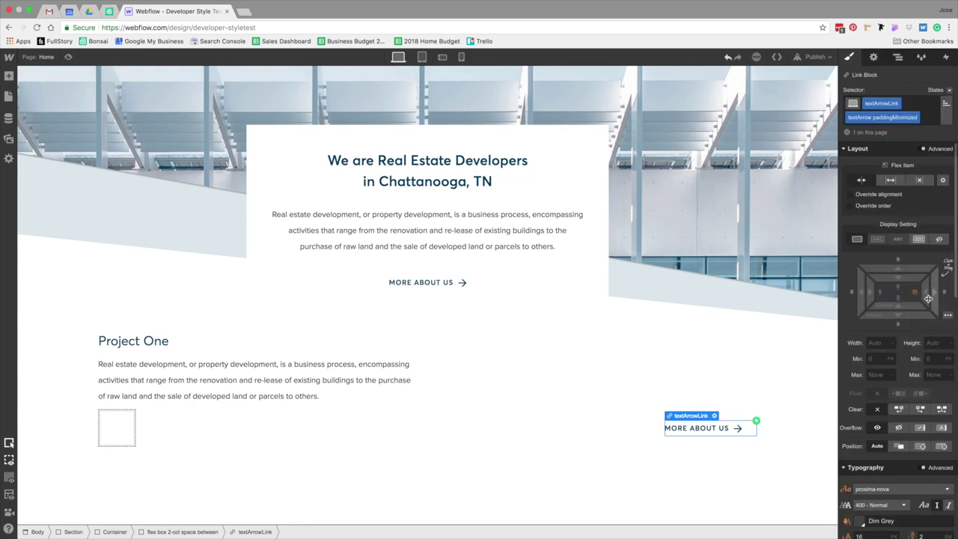
{"action": "left_click", "coordinate": [915, 294]}
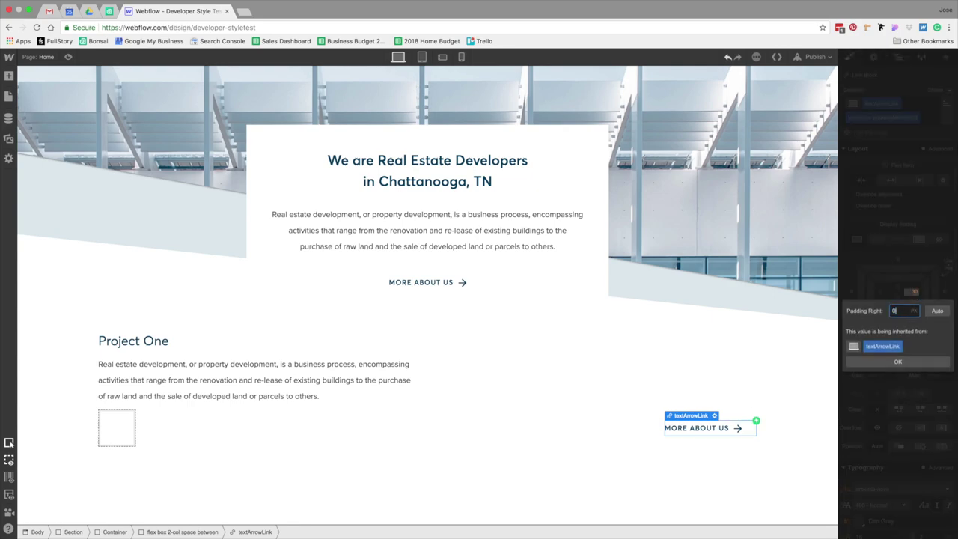
{"action": "type", "text": "0"}
{"action": "key", "text": "Return"}
{"action": "left_click", "coordinate": [118, 432]}
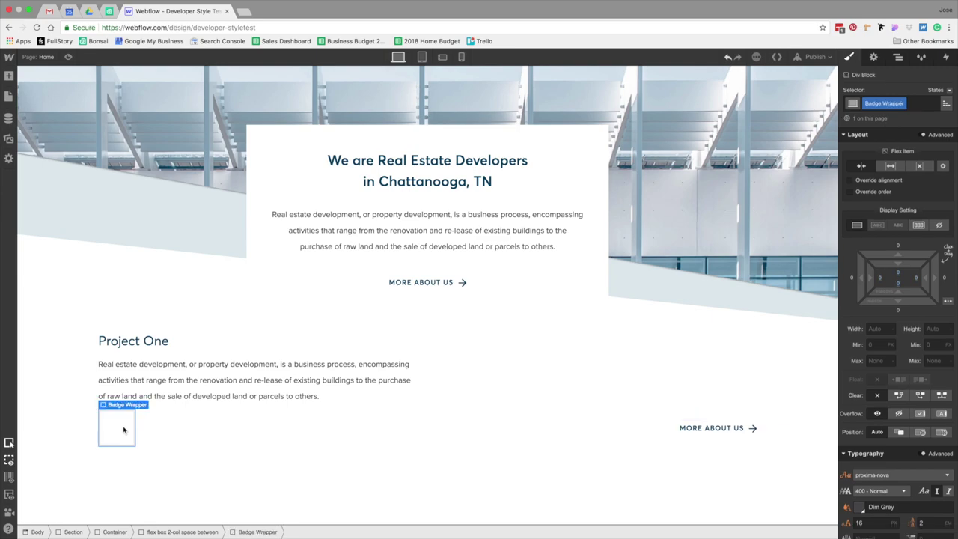
- Drag a Text Block into the Badge Wrapper and change its text to 'Office'
{"action": "left_click", "coordinate": [9, 77]}
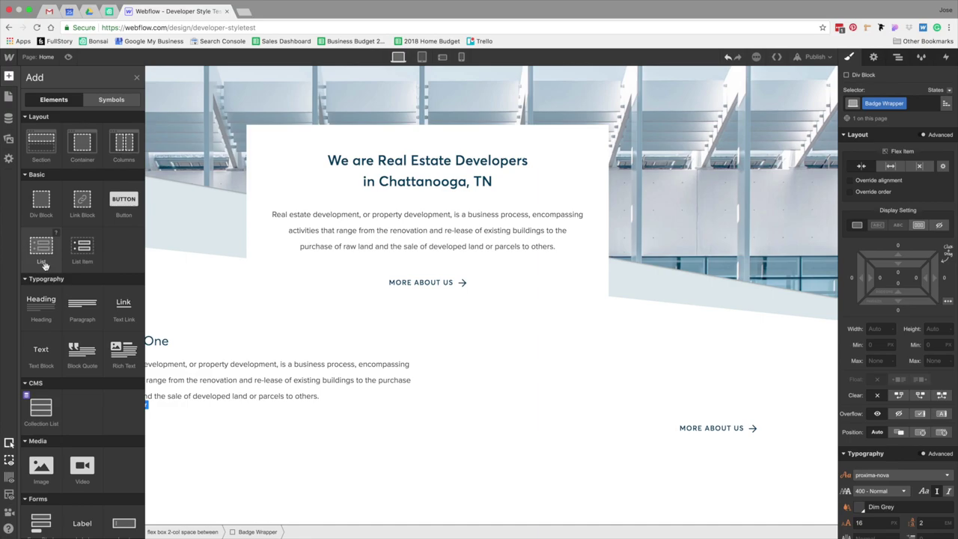
{"action": "left_click_drag", "start_coordinate": [41, 349], "coordinate": [182, 379]}
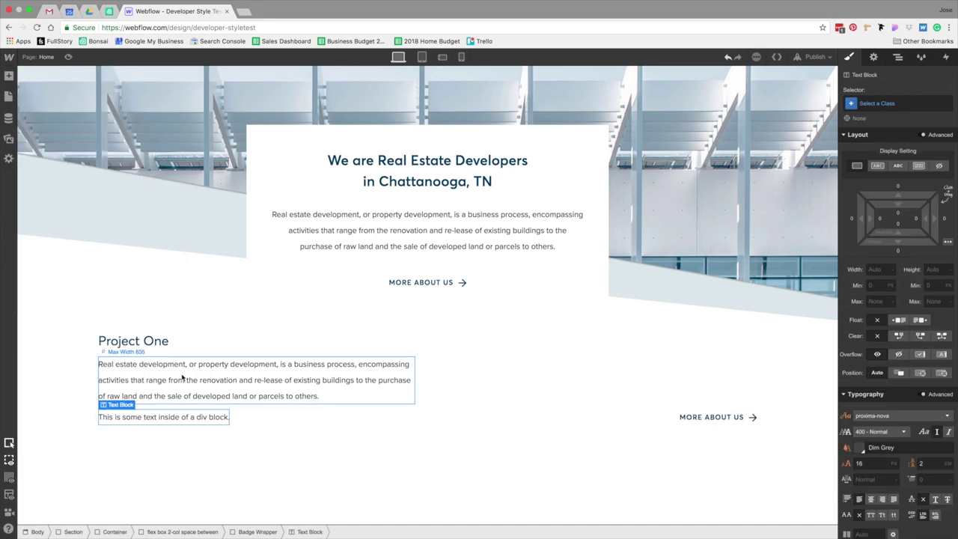
{"action": "key", "text": "ctrl+Left"}
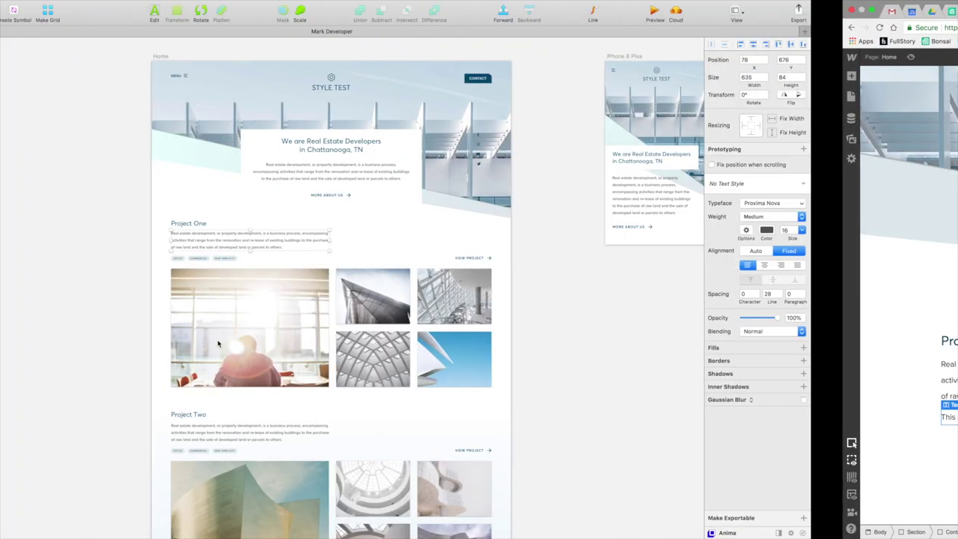
{"action": "key", "text": "ctrl+Right"}
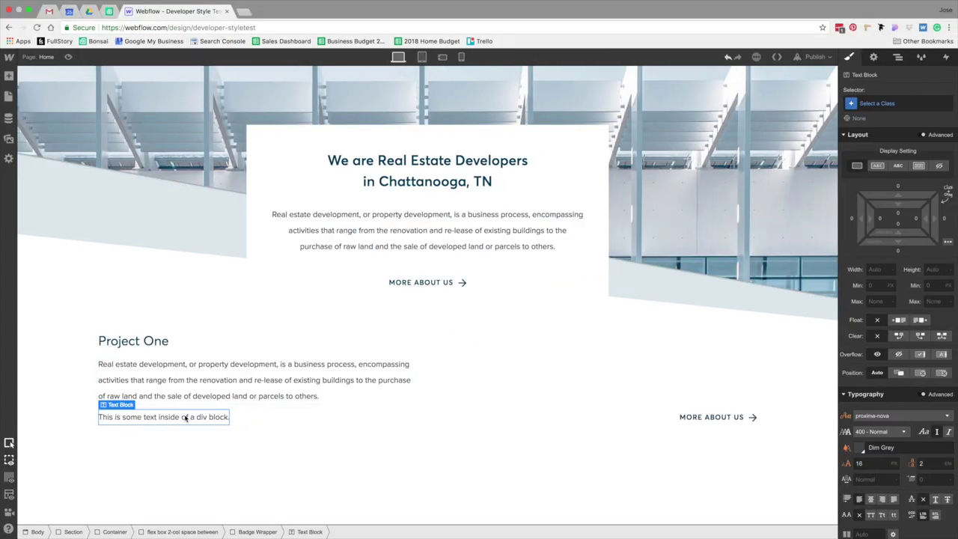
{"action": "triple_click", "coordinate": [184, 416]}
{"action": "type", "text": "Office"}
{"action": "key", "text": "Escape"}
- Create a new class named Badge on the Office text block
{"action": "scroll", "coordinate": [835, 134], "scroll_direction": "down", "scroll_amount": 1}
{"action": "left_click", "coordinate": [876, 104]}
{"action": "type", "text": "Badge"}
{"action": "key", "text": "Return"}
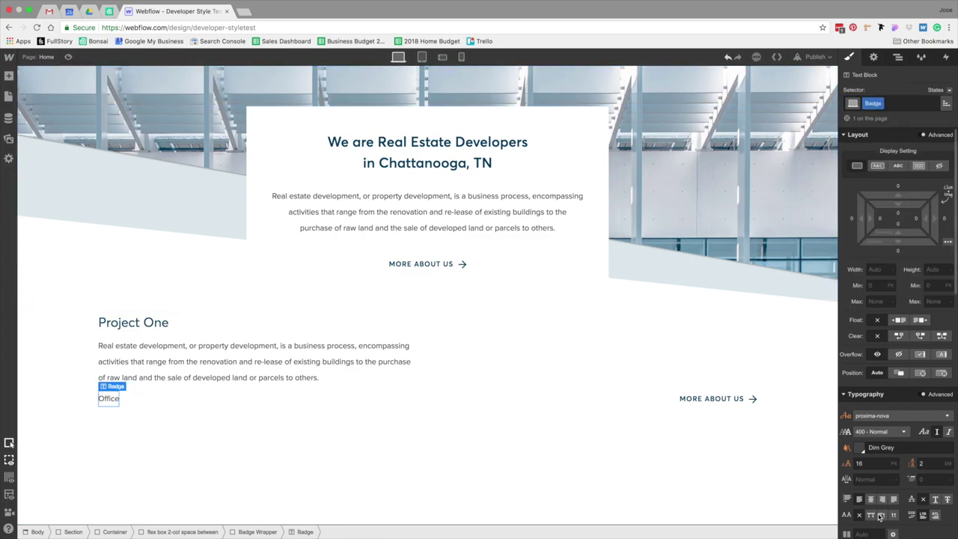
{"action": "key", "text": "ctrl+Left"}
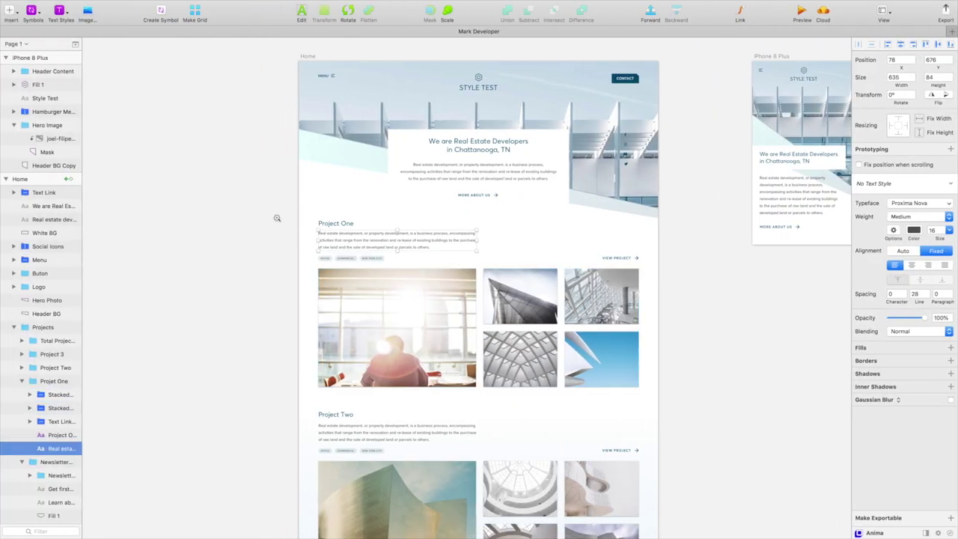
- Set the badge text to 9 px, with line height 1 and letter spacing 1, checking the mockup
{"action": "scroll", "coordinate": [323, 253], "scroll_direction": "up", "scroll_amount": 5}
{"action": "left_click", "coordinate": [337, 292], "text": "super"}
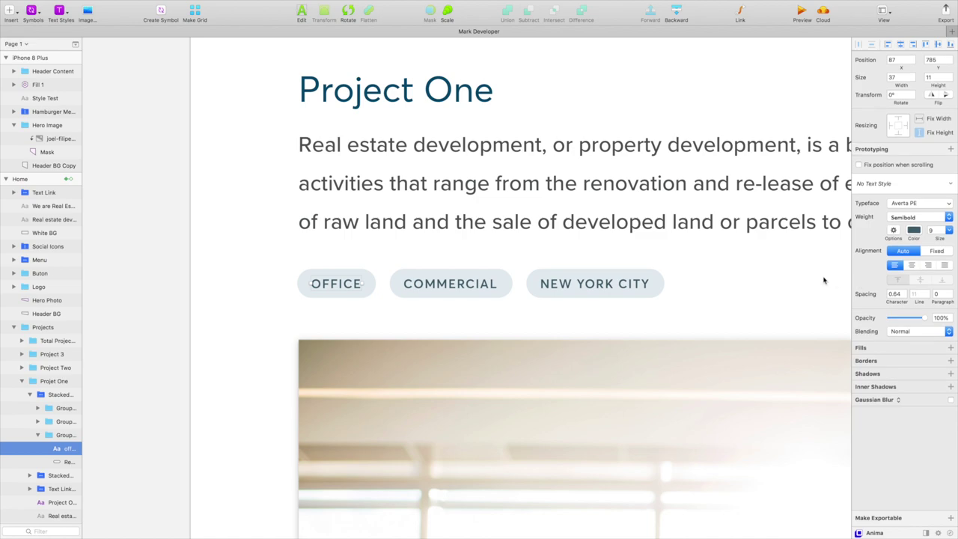
{"action": "key", "text": "ctrl+Right"}
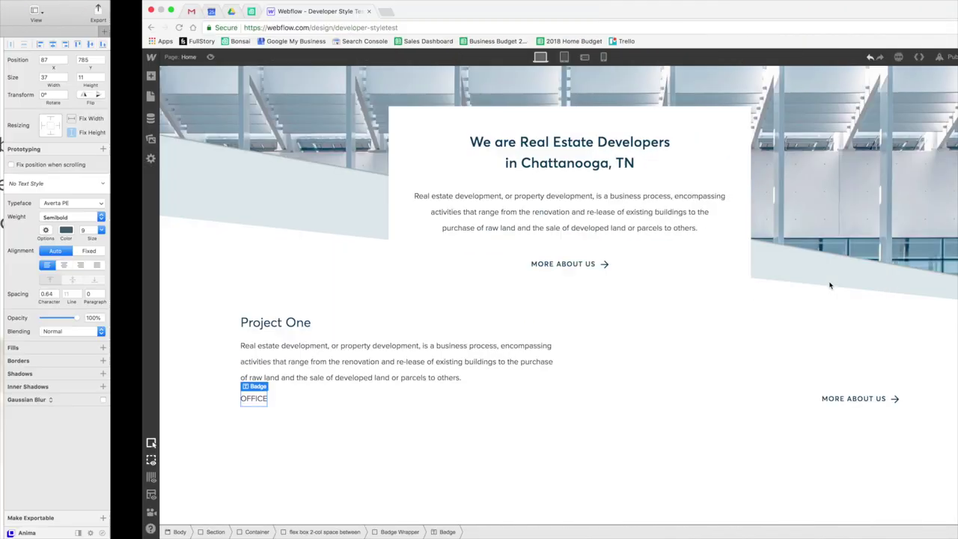
{"action": "left_click", "coordinate": [870, 463]}
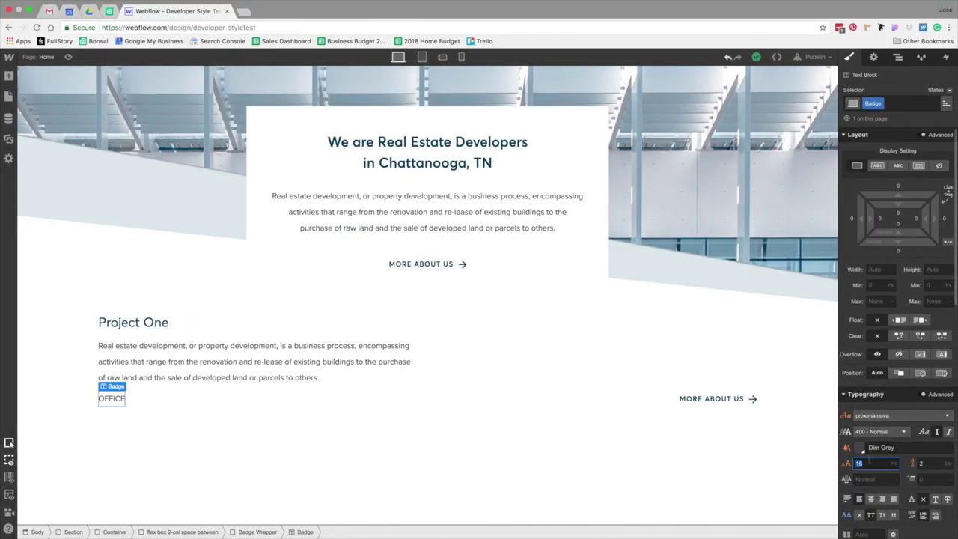
{"action": "type", "text": "9"}
{"action": "key", "text": "Return"}
{"action": "key", "text": "ctrl+Left"}
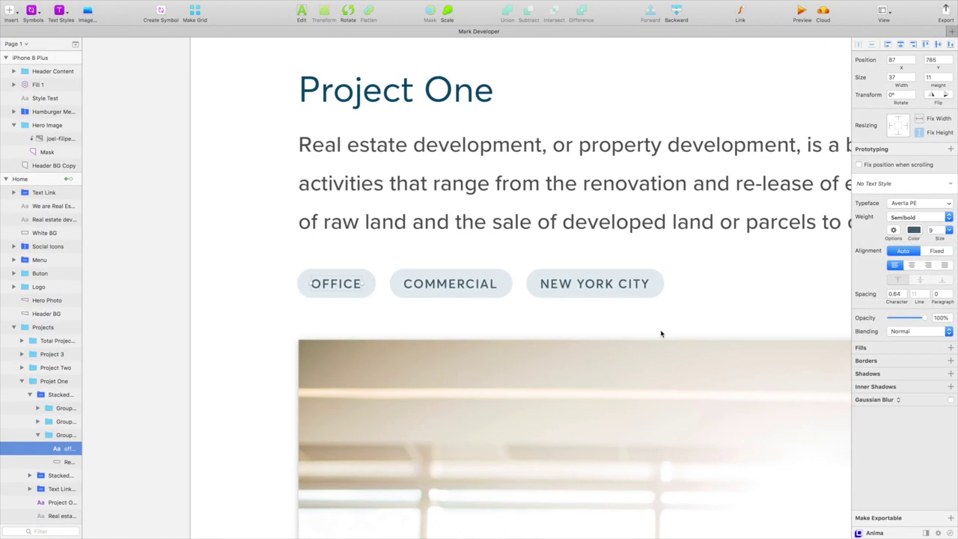
{"action": "key", "text": "ctrl+Right"}
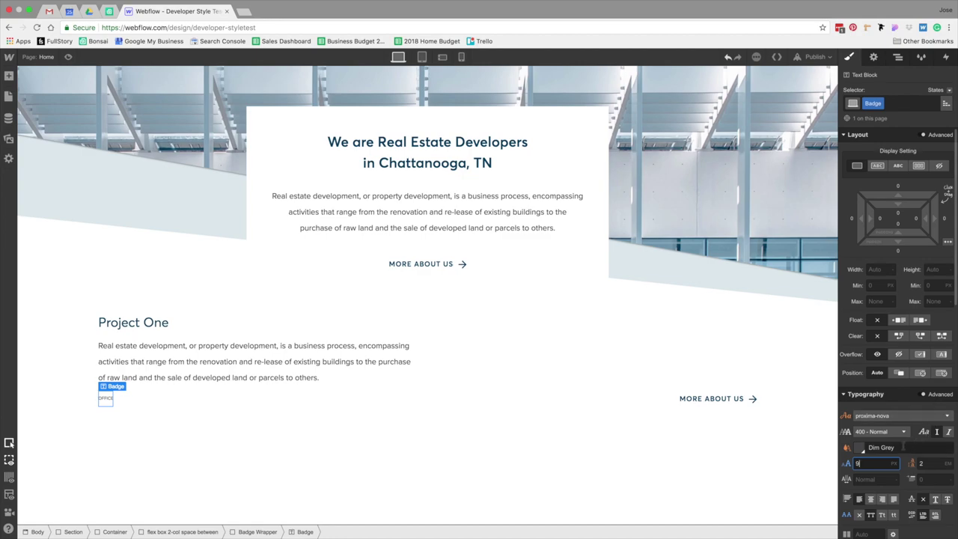
{"action": "left_click", "coordinate": [933, 463]}
{"action": "type", "text": "1"}
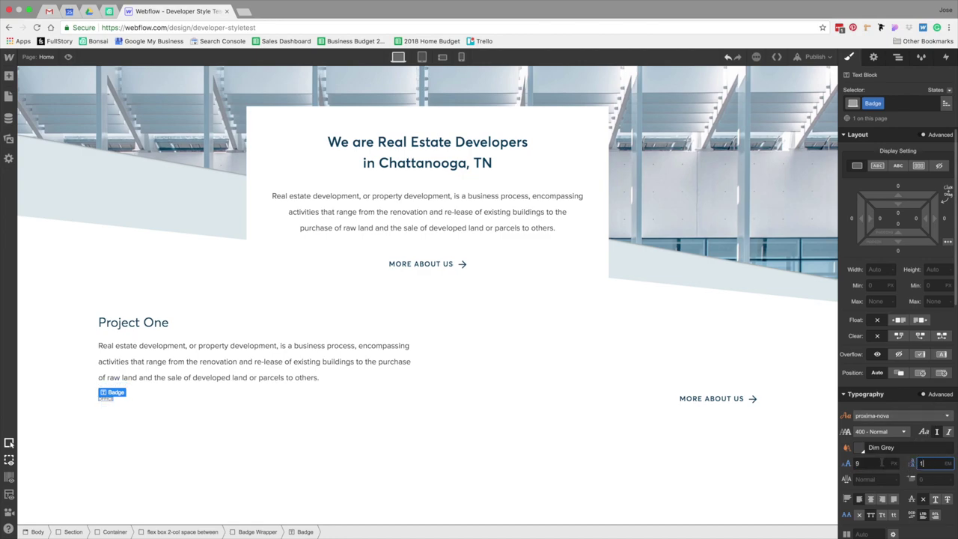
{"action": "left_click", "coordinate": [873, 480]}
{"action": "type", "text": "1"}
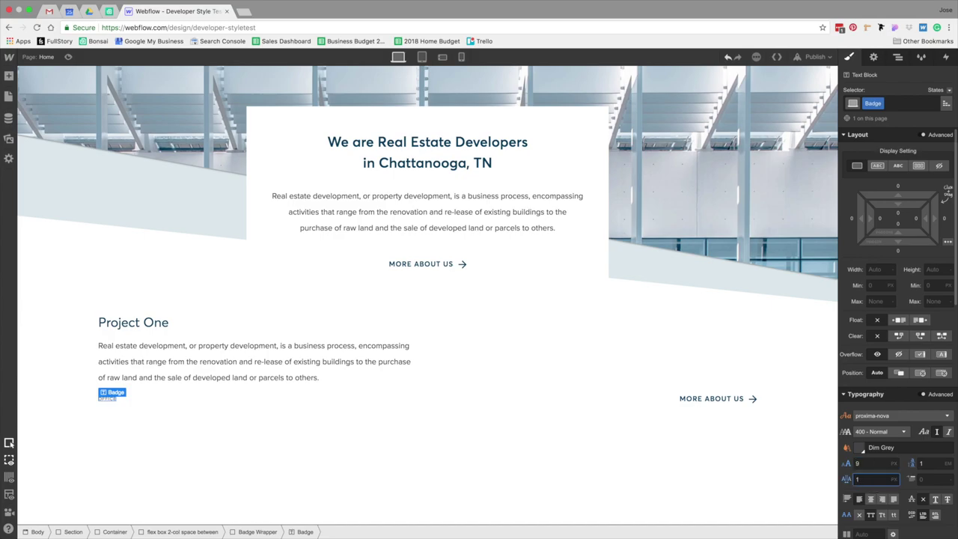
- Change the badge font to Averta, weight 600 Semi Bold
{"action": "key", "text": "ctrl+Left"}
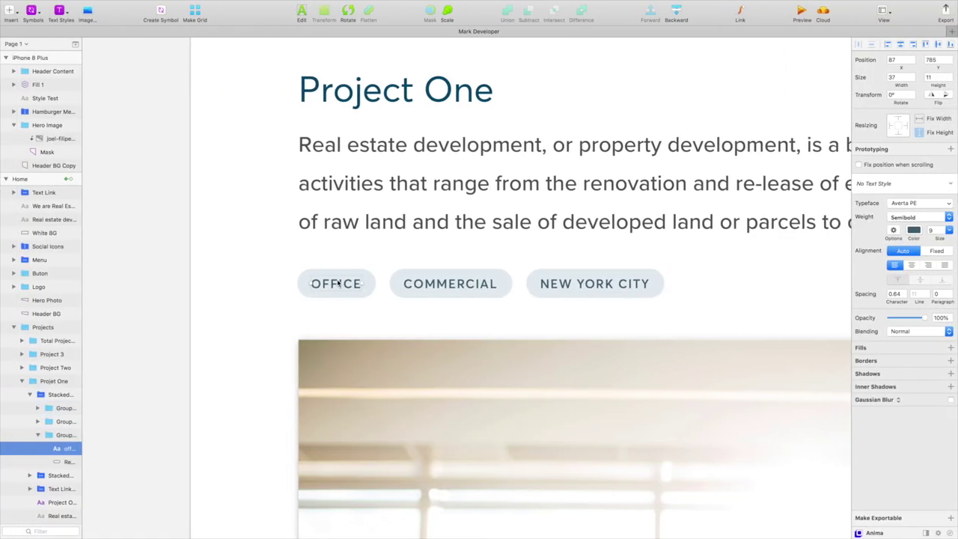
{"action": "key", "text": "ctrl+Right"}
{"action": "left_click", "coordinate": [886, 433]}
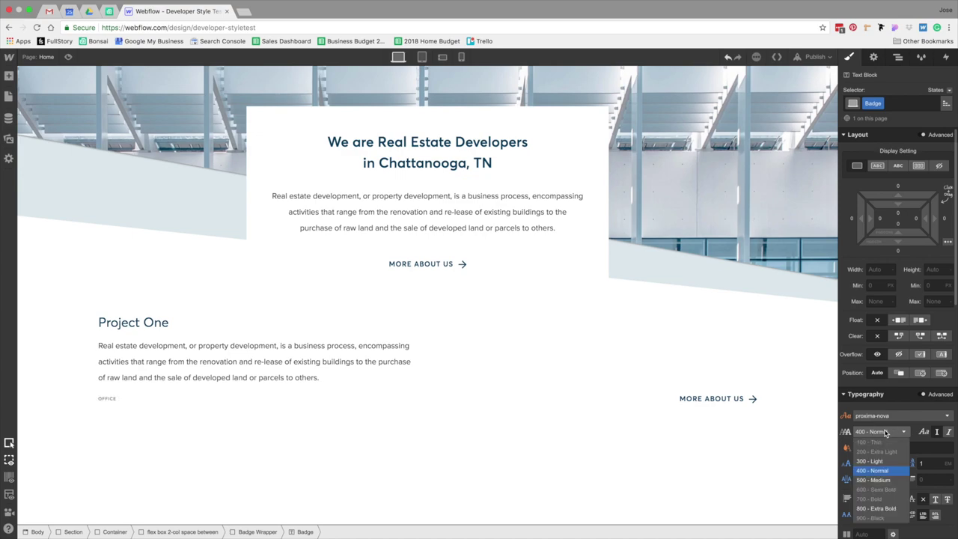
{"action": "left_click", "coordinate": [891, 415]}
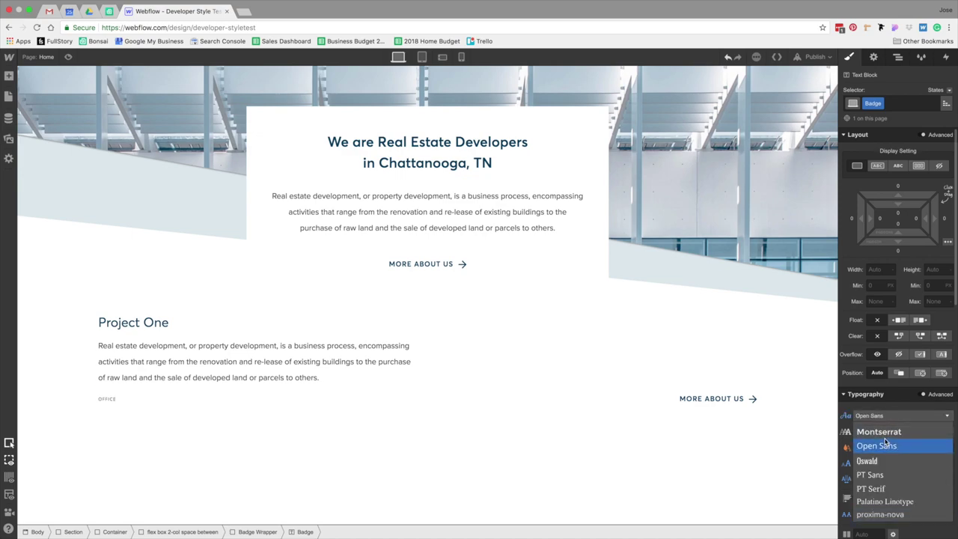
{"action": "left_click_drag", "start_coordinate": [951, 451], "coordinate": [949, 408]}
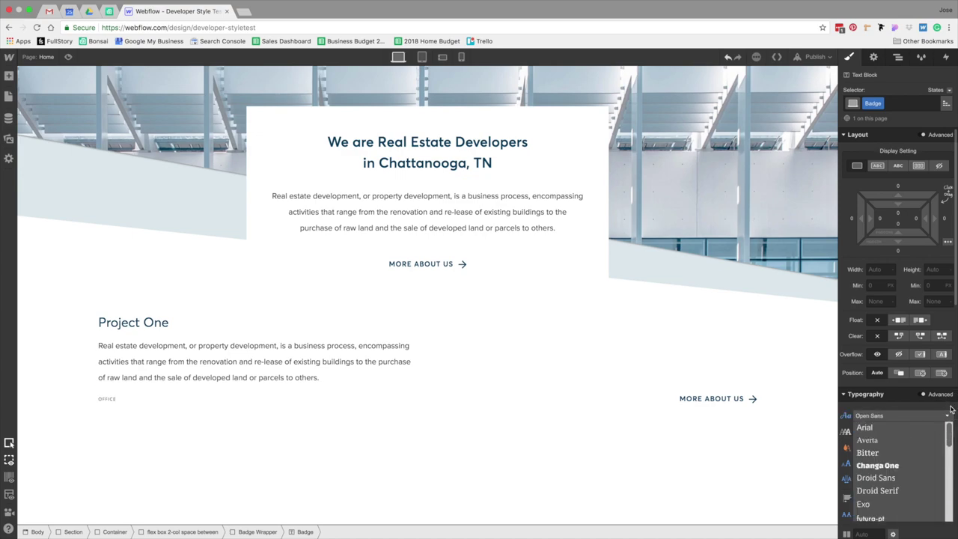
{"action": "left_click", "coordinate": [884, 442]}
{"action": "left_click", "coordinate": [880, 432]}
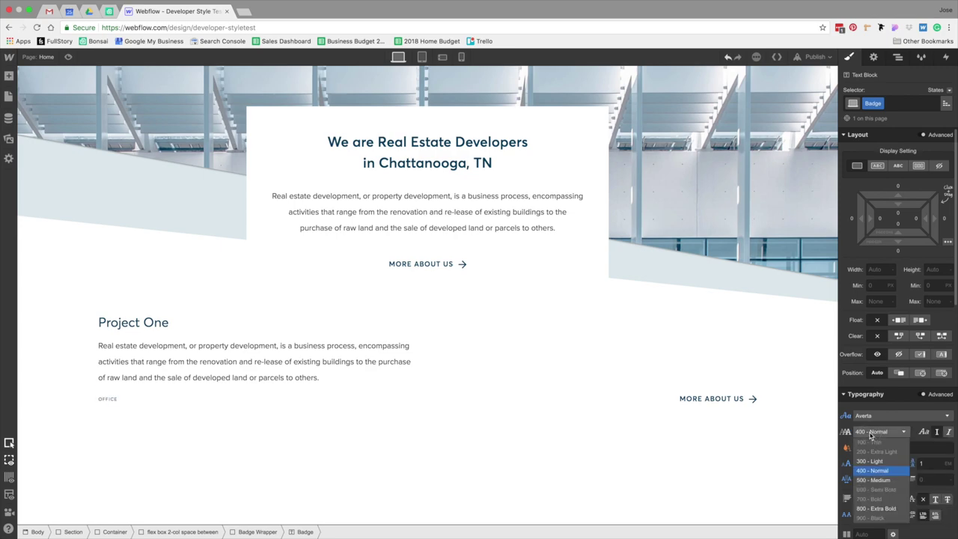
{"action": "left_click", "coordinate": [881, 489]}
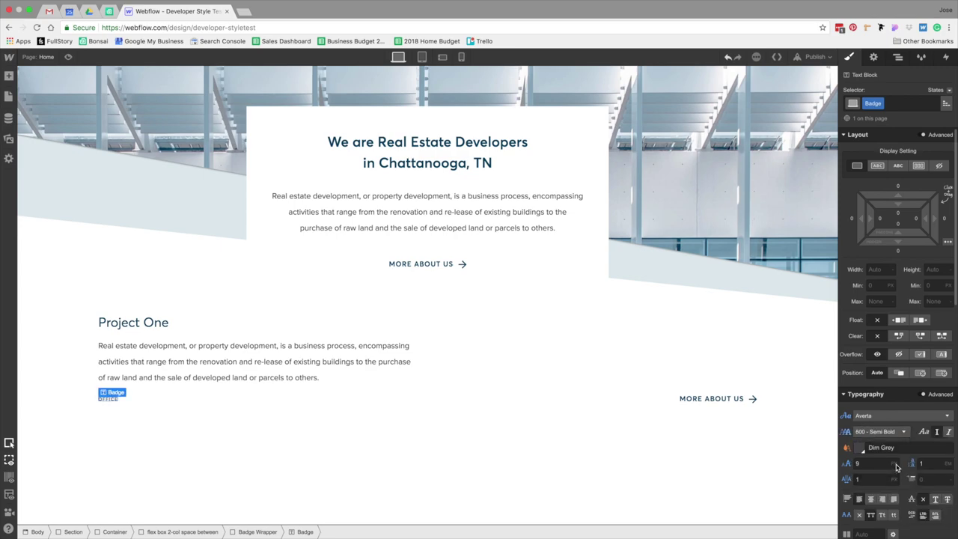
{"action": "scroll", "coordinate": [896, 447], "scroll_direction": "down", "scroll_amount": 3}
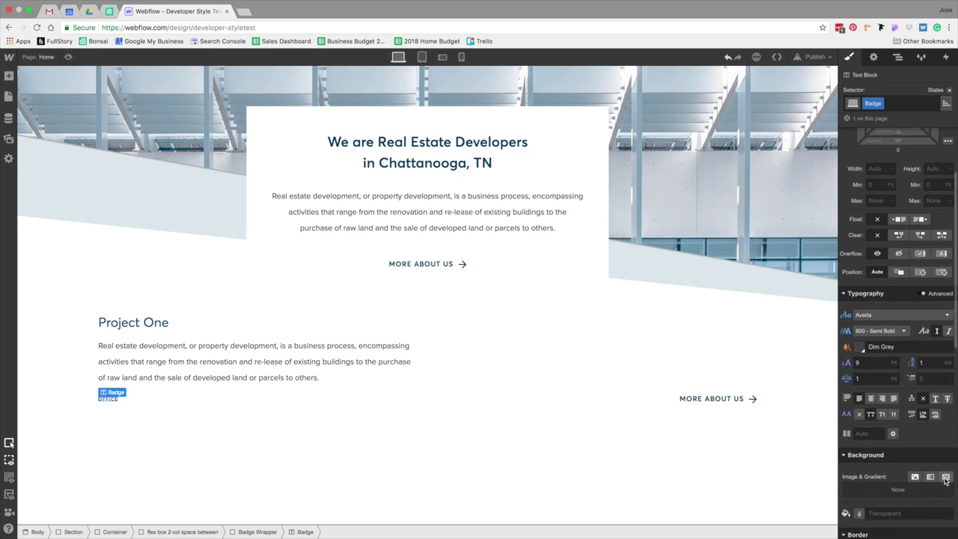
- Give the badge an Alice Blue background, comparing with the mockup's OFFICE pill fill
{"action": "left_click", "coordinate": [885, 514]}
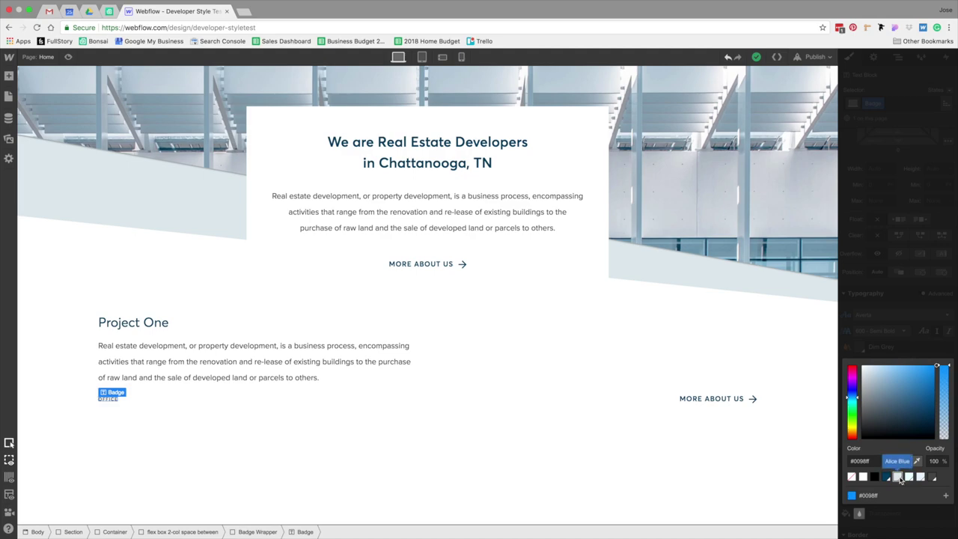
{"action": "left_click", "coordinate": [900, 477]}
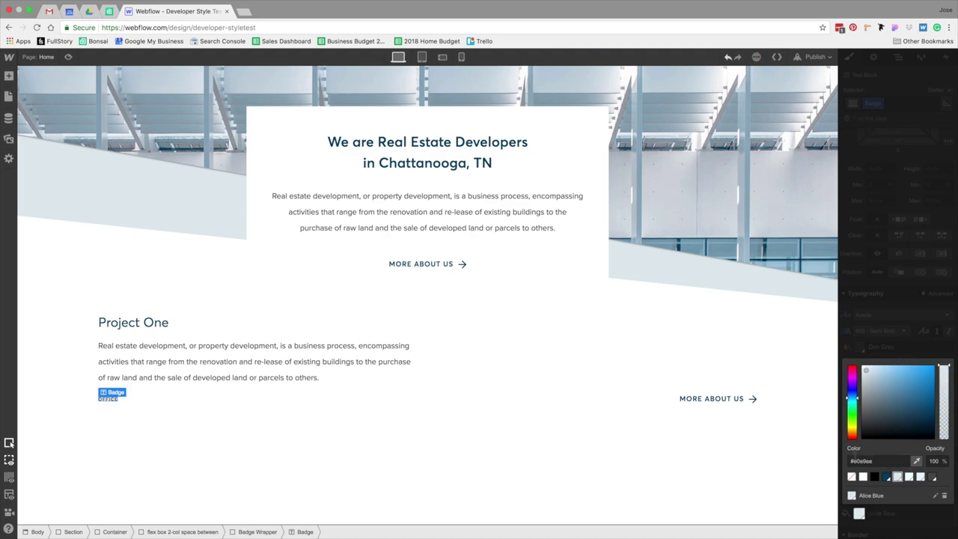
{"action": "key", "text": "ctrl+Left"}
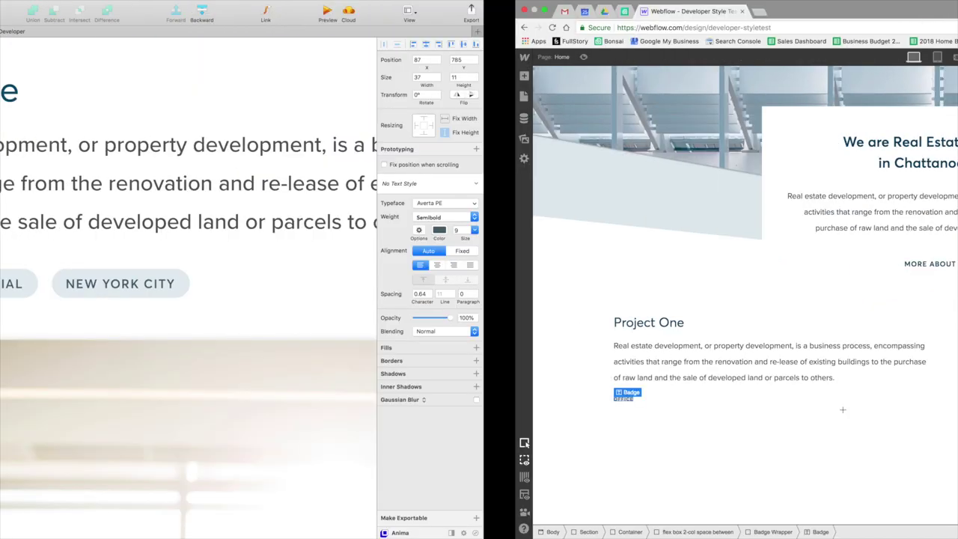
{"action": "left_click", "coordinate": [368, 283]}
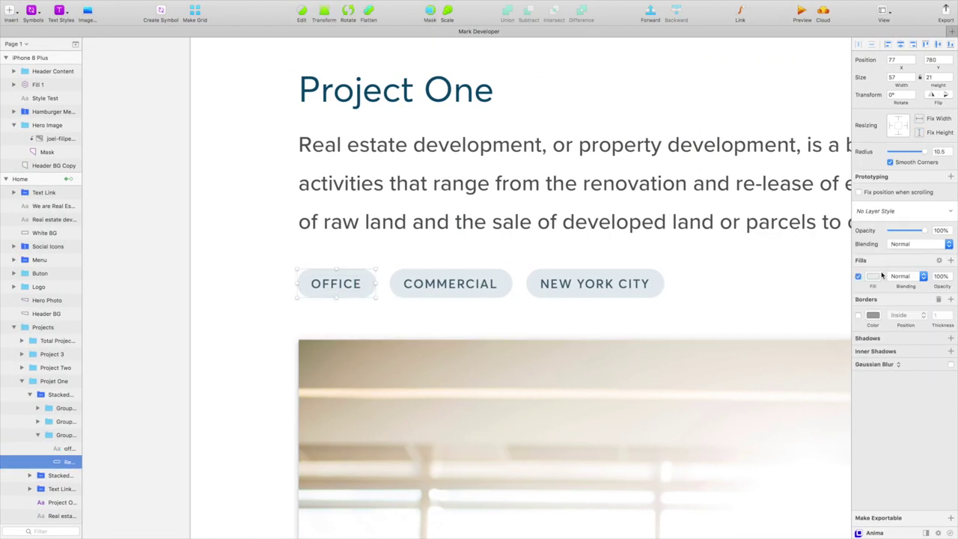
{"action": "left_click", "coordinate": [836, 314]}
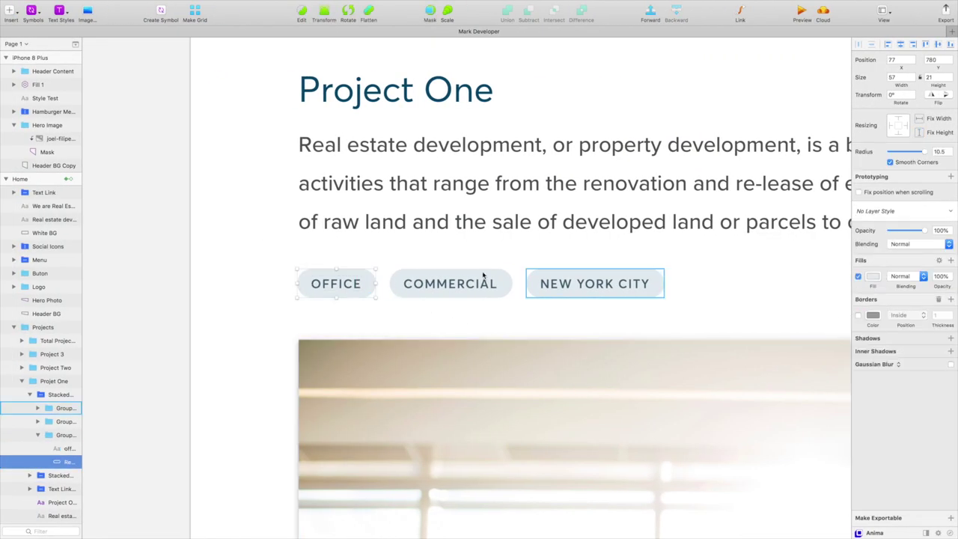
{"action": "left_click", "coordinate": [342, 284]}
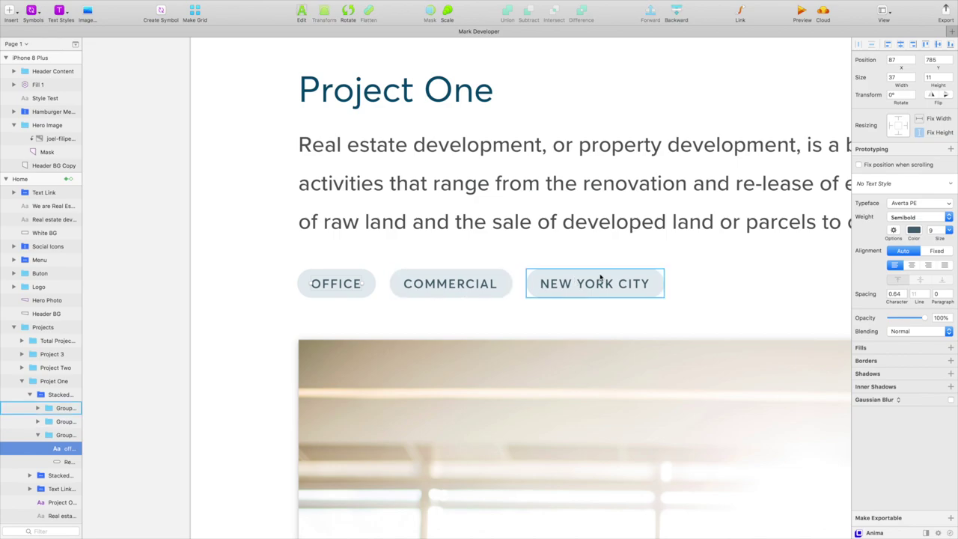
{"action": "key", "text": "ctrl+Right"}
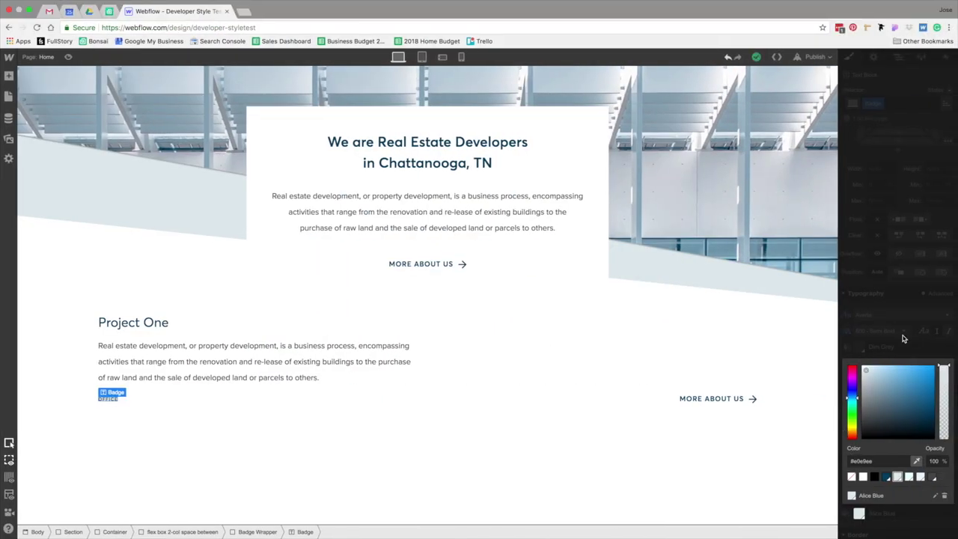
{"action": "left_click", "coordinate": [903, 339]}
{"action": "scroll", "coordinate": [882, 348], "scroll_direction": "up", "scroll_amount": 3}
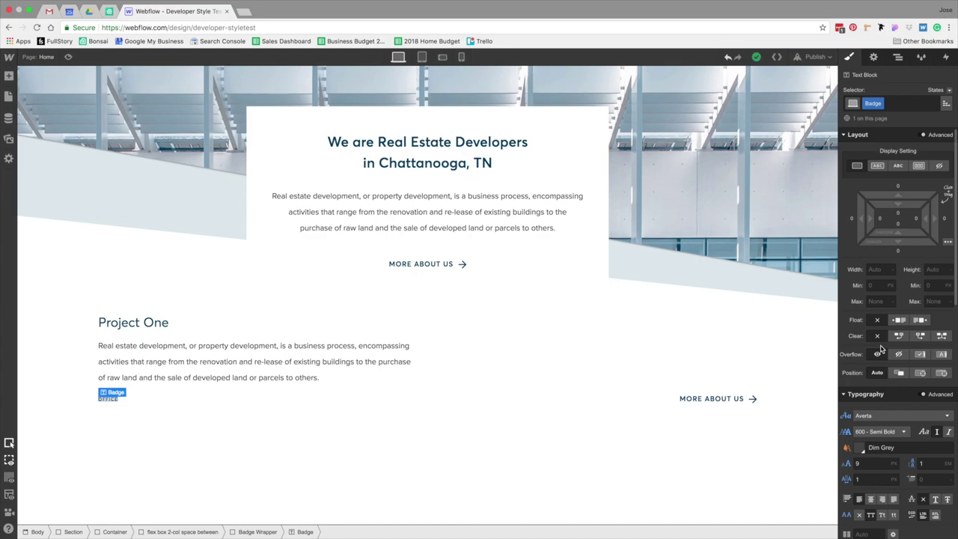
{"action": "scroll", "coordinate": [881, 348], "scroll_direction": "down", "scroll_amount": 2}
- Set the badge text colour to Dark Slate Blue and check the tag's padding in the mockup
{"action": "left_click", "coordinate": [861, 390]}
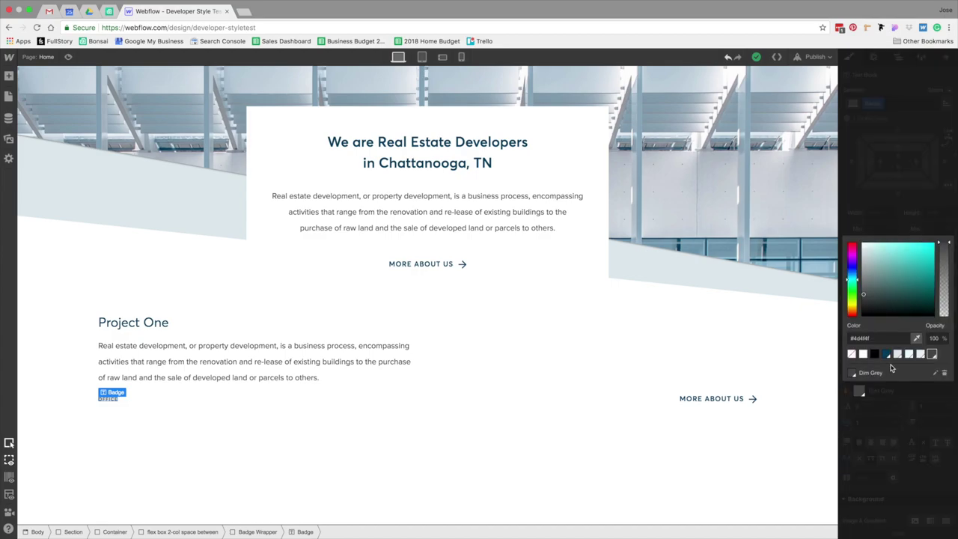
{"action": "left_click", "coordinate": [887, 354]}
{"action": "left_click", "coordinate": [882, 435]}
{"action": "key", "text": "super+Tab"}
{"action": "left_click", "coordinate": [368, 282]}
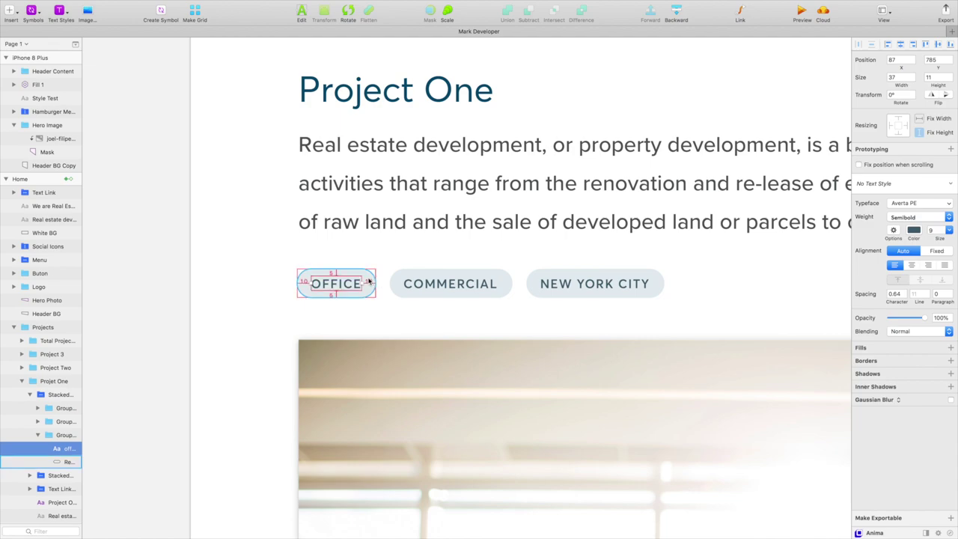
{"action": "key", "text": "super+Tab"}
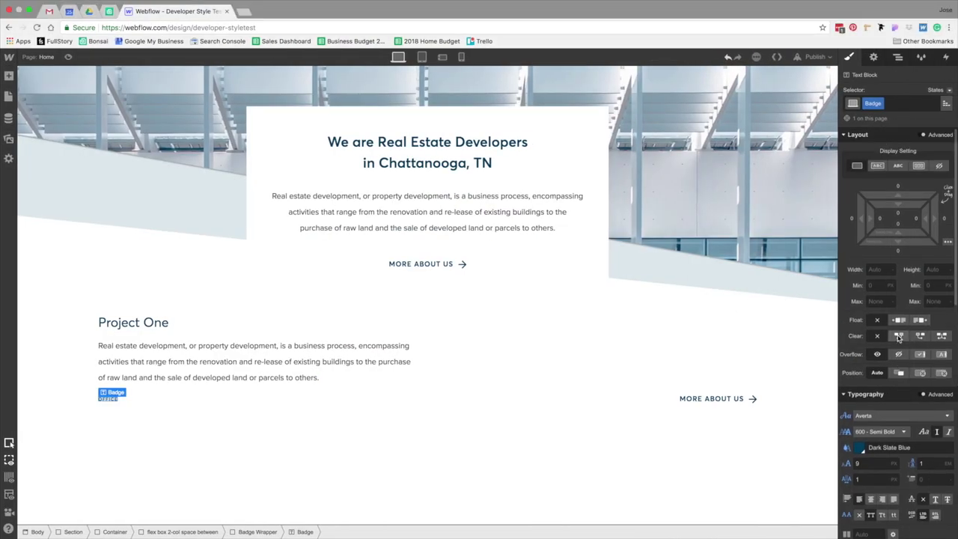
- Add 10 px side padding and round the badge's corners into a pill
{"action": "mouse_move", "coordinate": [909, 214]}
{"action": "left_mouse_down"}
{"action": "mouse_move", "coordinate": [906, 203]}
{"action": "mouse_move", "coordinate": [919, 222]}
{"action": "mouse_move", "coordinate": [897, 222]}
{"action": "mouse_move", "coordinate": [914, 225]}
{"action": "left_mouse_up"}
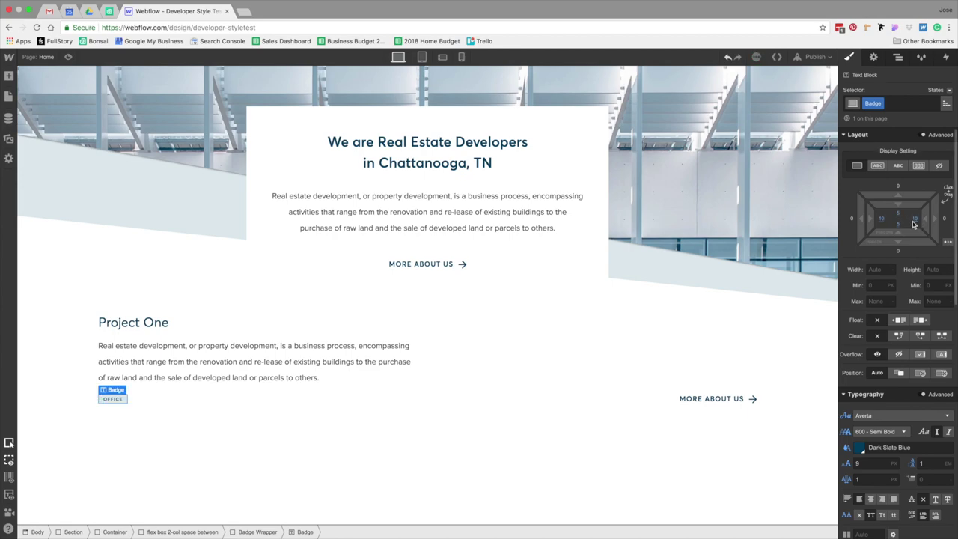
{"action": "scroll", "coordinate": [911, 405], "scroll_direction": "down", "scroll_amount": 4}
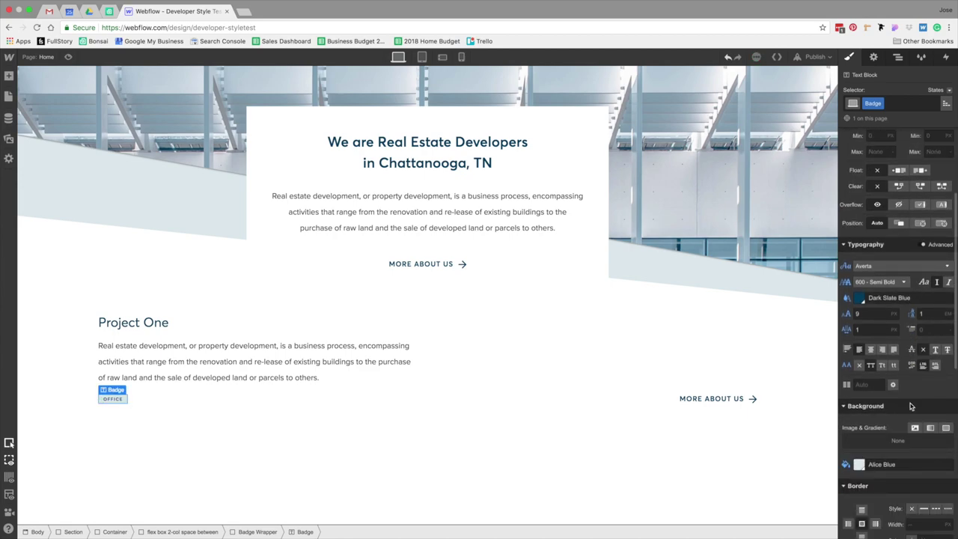
{"action": "scroll", "coordinate": [911, 406], "scroll_direction": "down", "scroll_amount": 4}
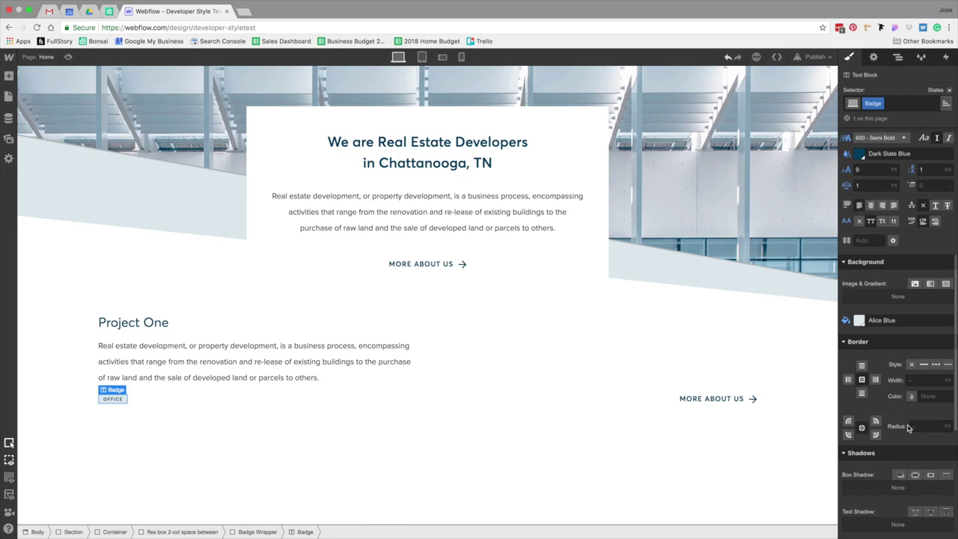
{"action": "left_click", "coordinate": [930, 426]}
{"action": "type", "text": "10"}
- Reselect the OFFICE badge, compare with the mockup's COMMERCIAL tag, and edit its right margin
{"action": "left_click", "coordinate": [298, 377]}
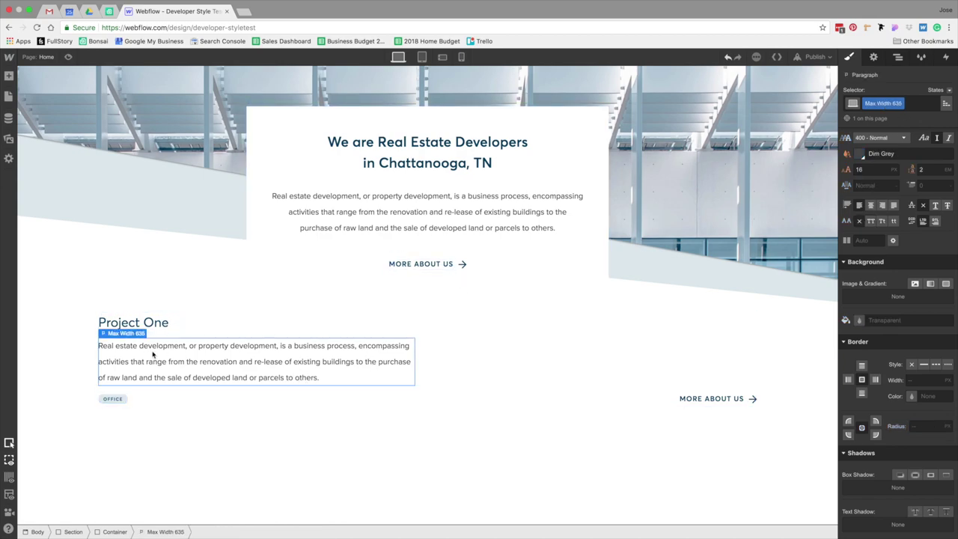
{"action": "left_click", "coordinate": [120, 399]}
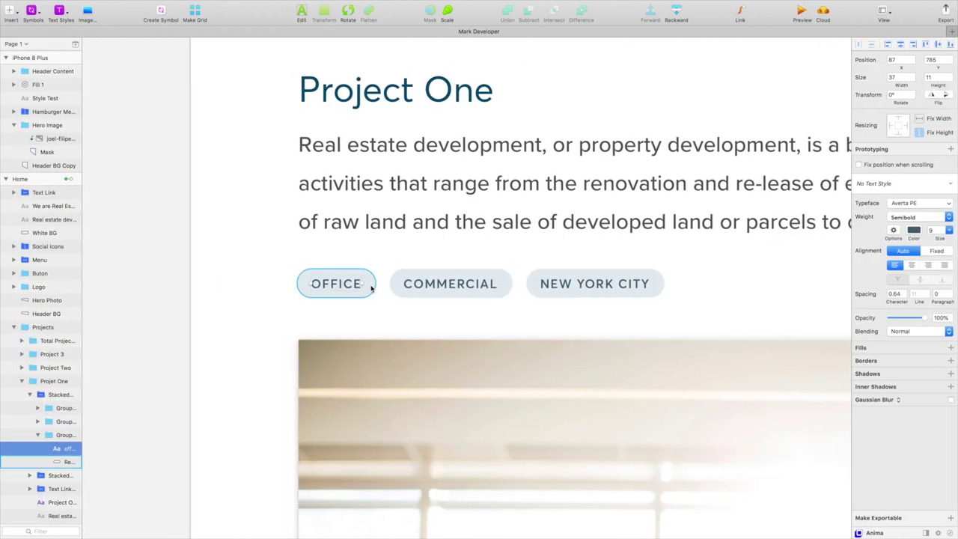
{"action": "left_click", "coordinate": [399, 291]}
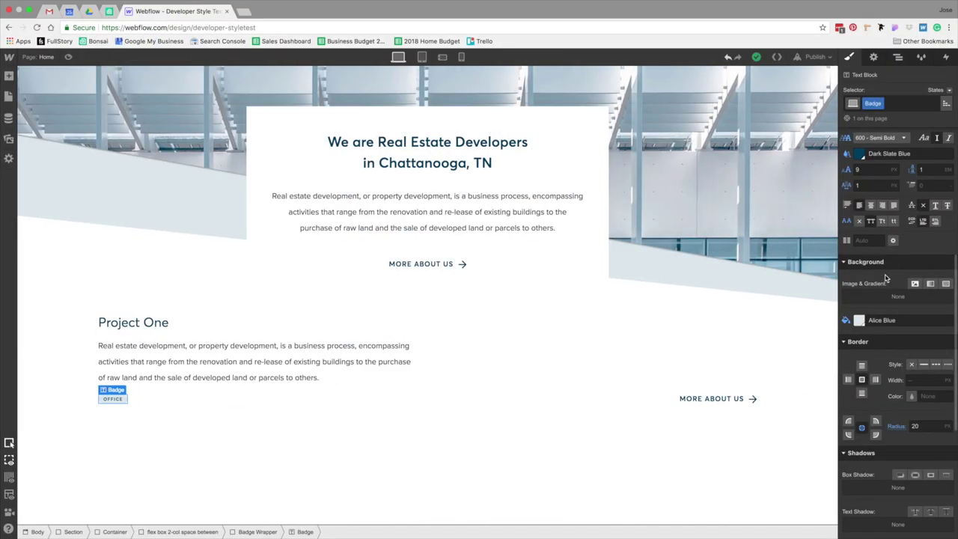
{"action": "scroll", "coordinate": [878, 302], "scroll_direction": "up", "scroll_amount": 5}
{"action": "left_click", "coordinate": [946, 222]}
- Duplicate the OFFICE badge into three copies and set the Badge Wrapper to a horizontal row
{"action": "left_click", "coordinate": [946, 219]}
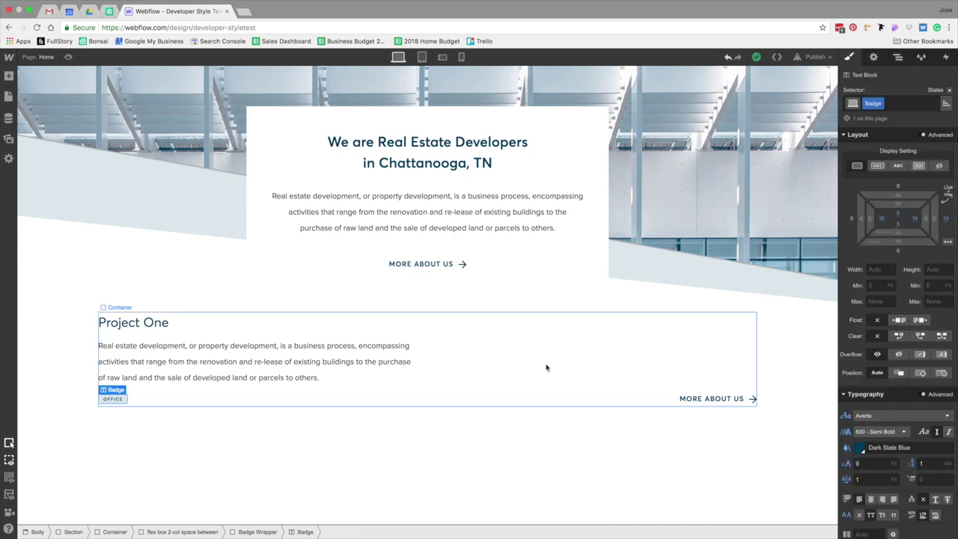
{"action": "key", "text": "super+d"}
{"action": "key", "text": "super+d"}
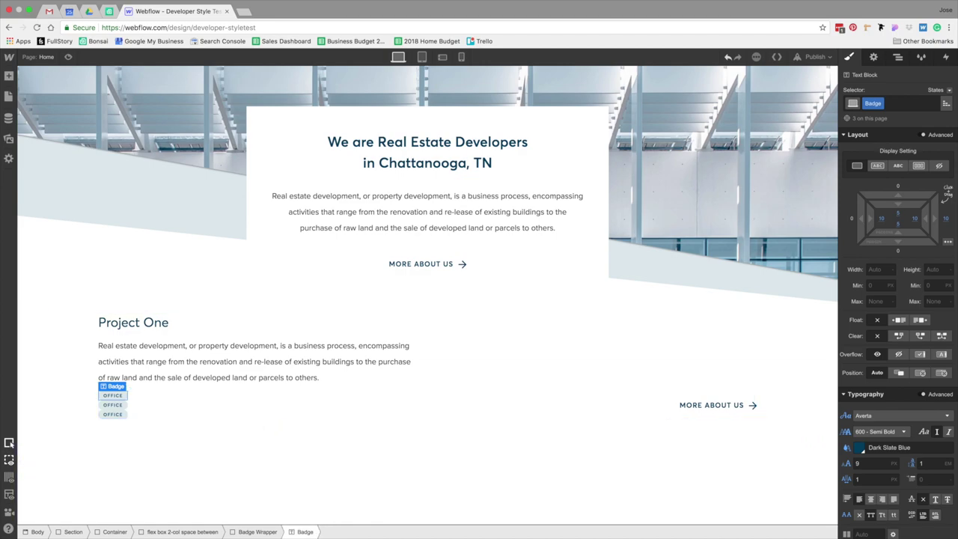
{"action": "left_click", "coordinate": [266, 533]}
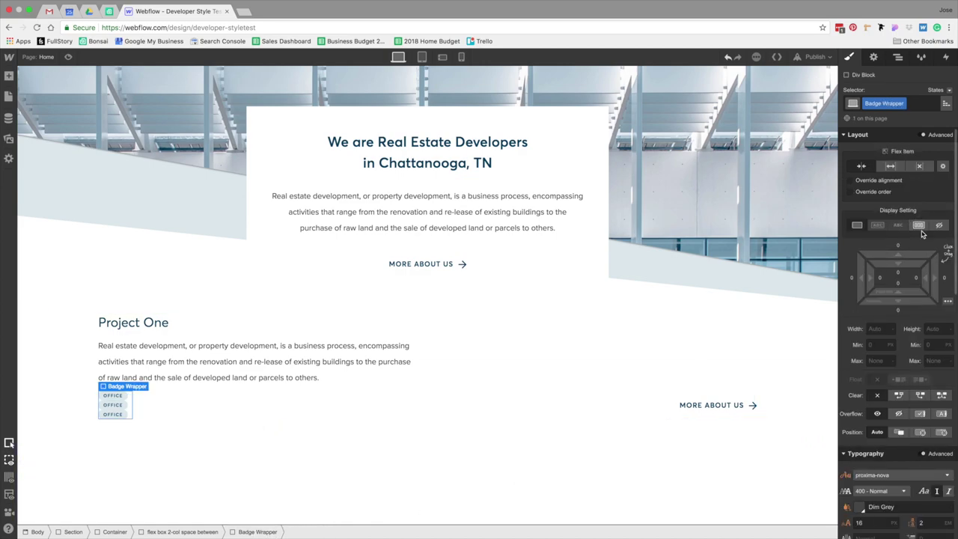
{"action": "left_click", "coordinate": [922, 225]}
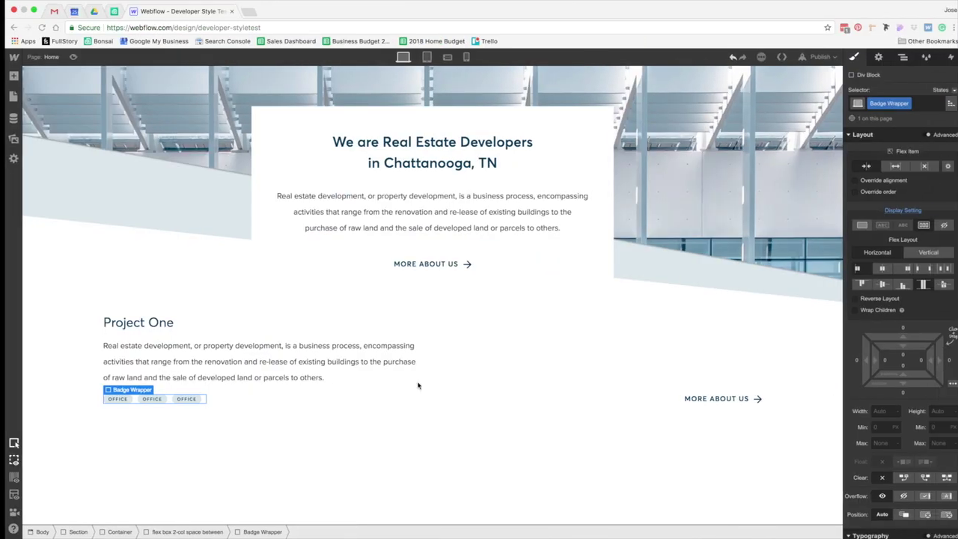
- Relabel the second badge COMMERCIAL and the third NEW YORK CITY
{"action": "double_click", "coordinate": [146, 398]}
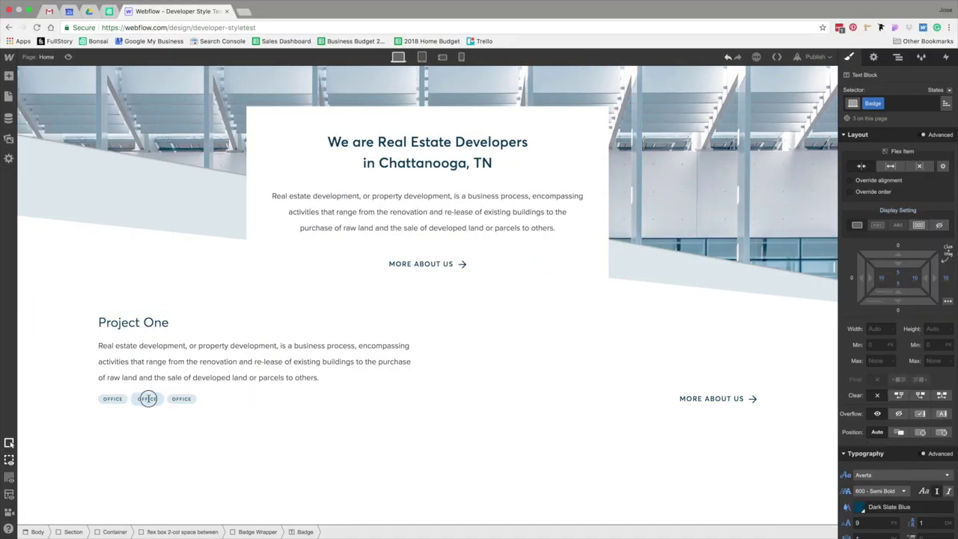
{"action": "type", "text": "COMMERCIAL"}
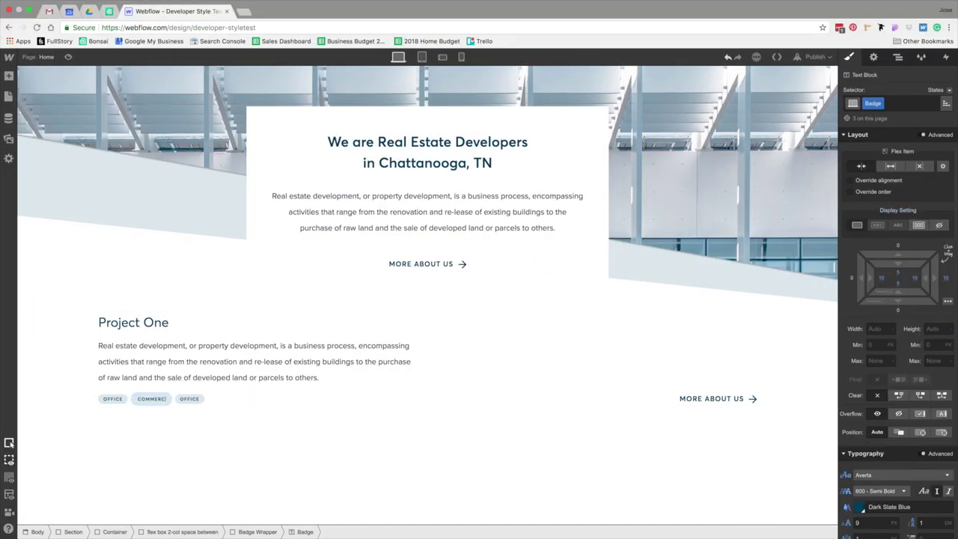
{"action": "double_click", "coordinate": [198, 399]}
{"action": "double_click", "coordinate": [197, 399]}
{"action": "type", "text": "NEW YORK CITY"}
{"action": "left_click", "coordinate": [289, 374]}
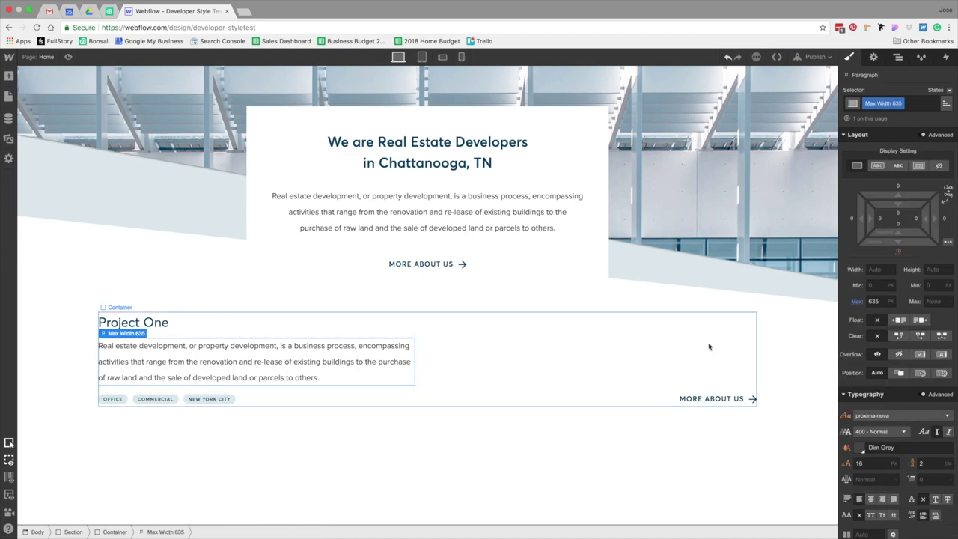
{"action": "left_click", "coordinate": [770, 349]}
{"action": "scroll", "coordinate": [723, 392], "scroll_direction": "down", "scroll_amount": 2}
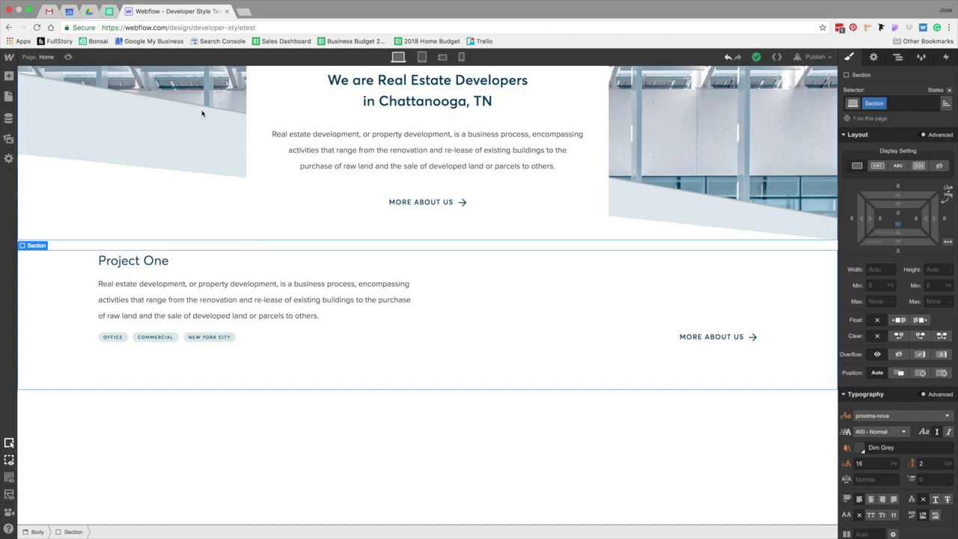
{"action": "key", "text": "super+shift+p"}
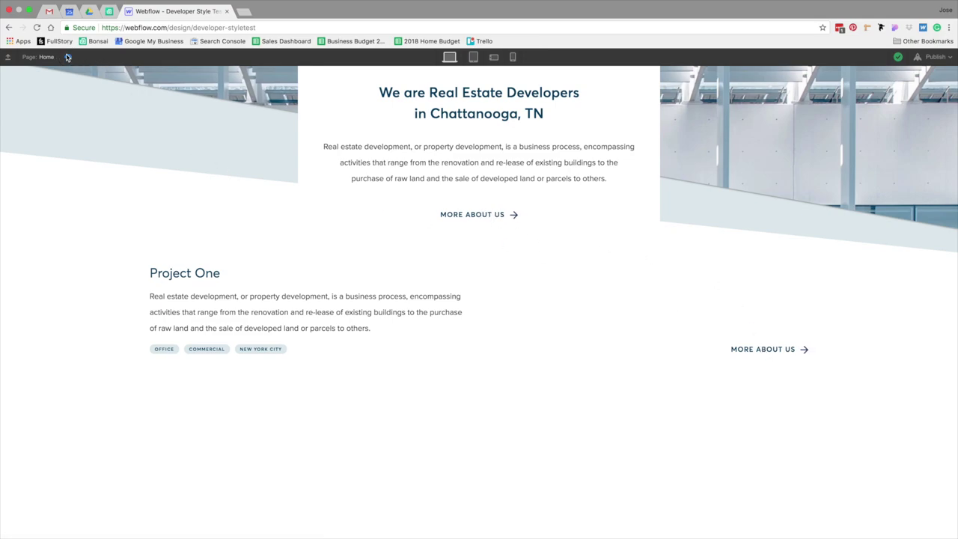
{"action": "key", "text": "super+shift+p"}
{"action": "left_click", "coordinate": [435, 202]}
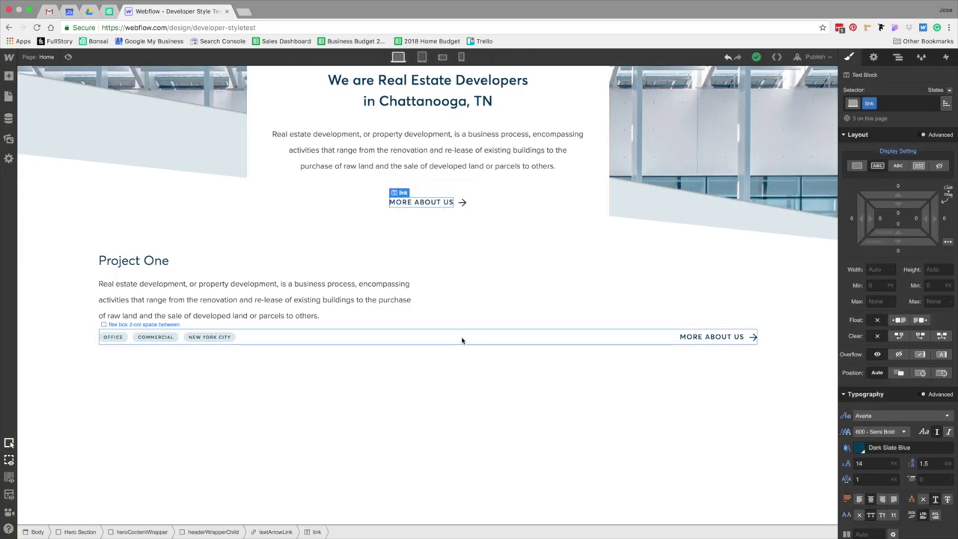
- Inspect textArrowLink's arrowLink On hover animation and its linkArrow horizontal move distance
{"action": "left_click", "coordinate": [231, 533]}
{"action": "left_click", "coordinate": [411, 211]}
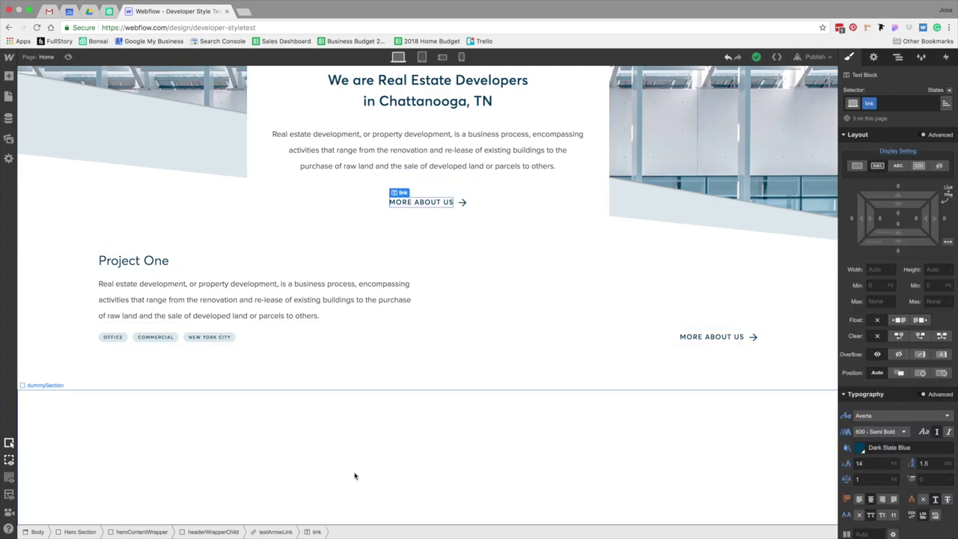
{"action": "key", "text": "Escape"}
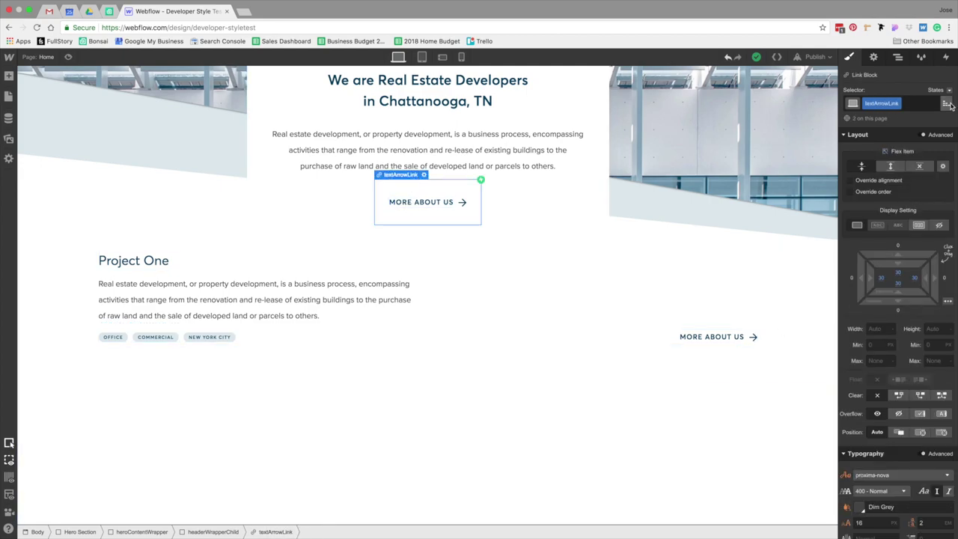
{"action": "left_click", "coordinate": [947, 57]}
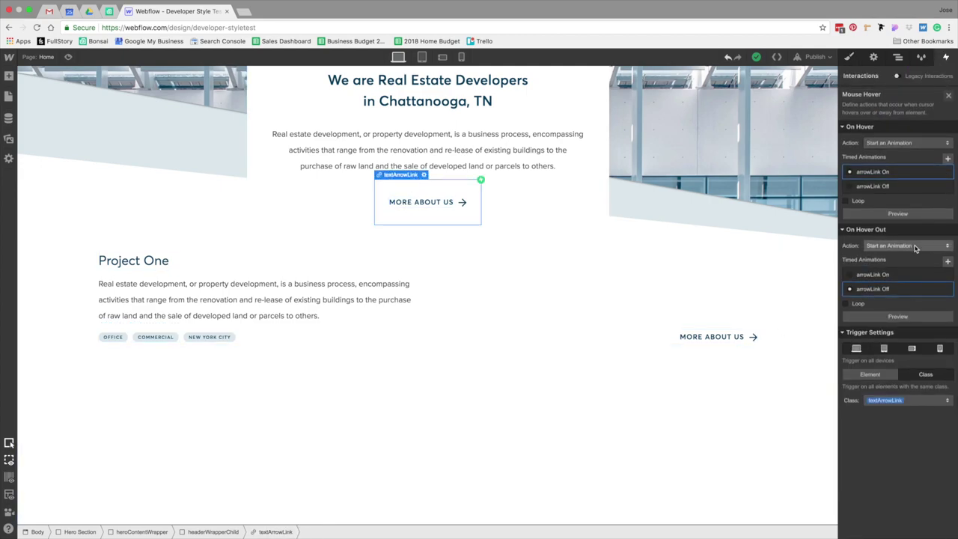
{"action": "left_click", "coordinate": [937, 172]}
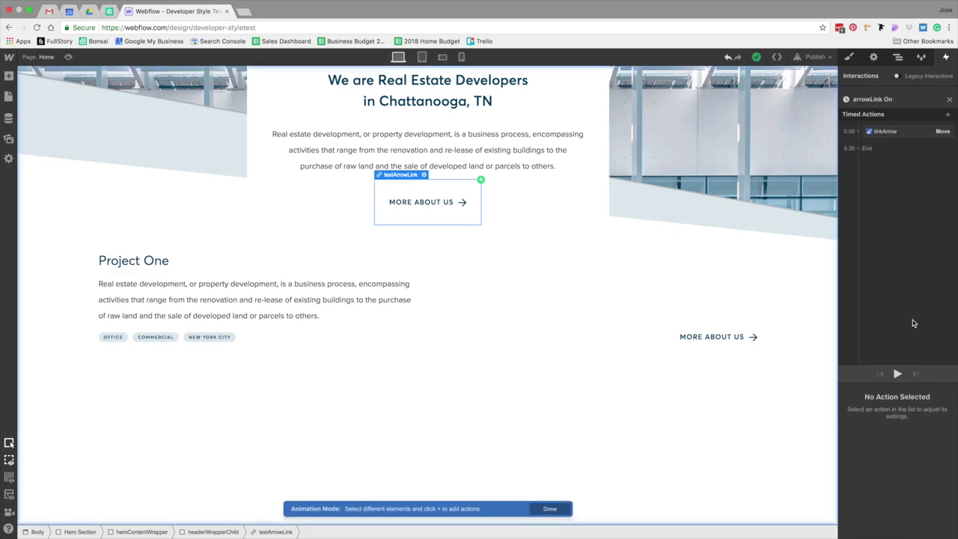
{"action": "left_click", "coordinate": [872, 131]}
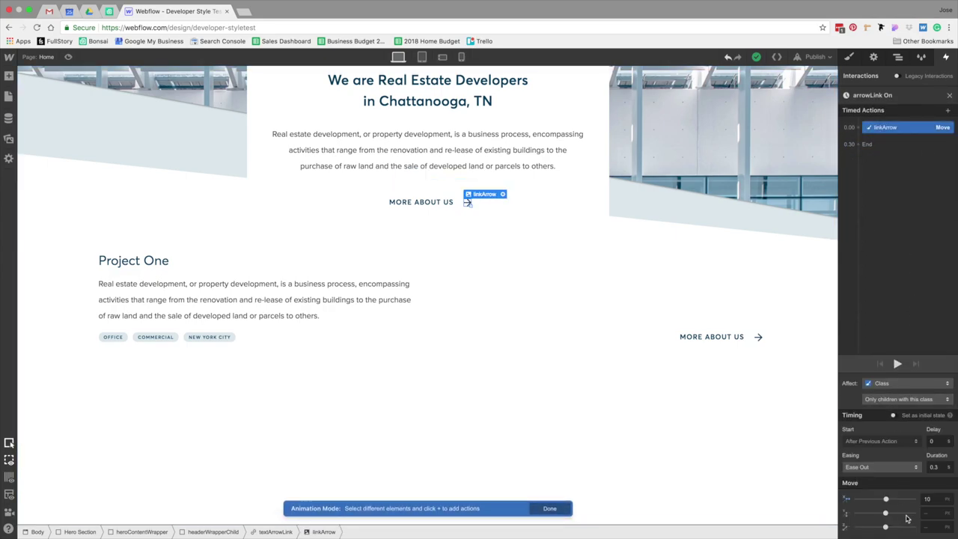
{"action": "left_click", "coordinate": [929, 500]}
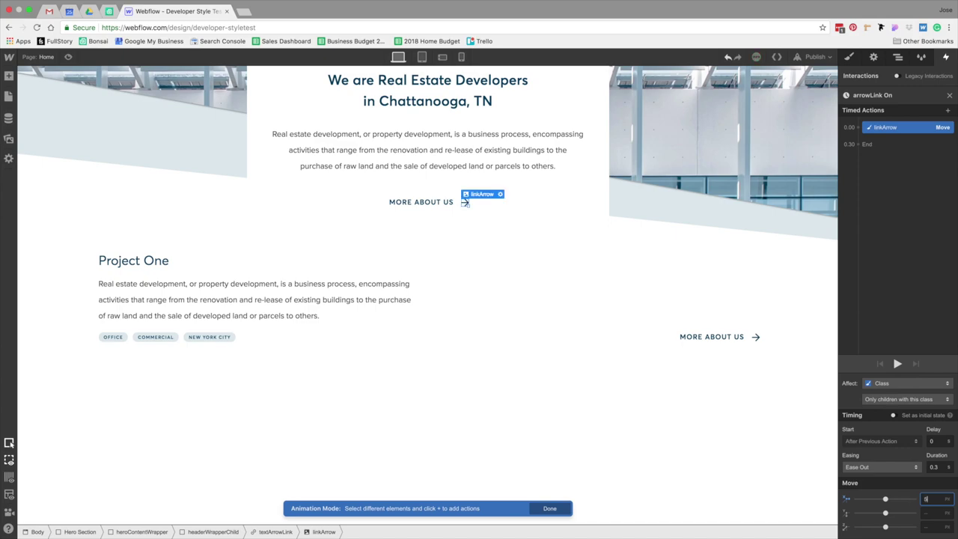
{"action": "left_click", "coordinate": [591, 424]}
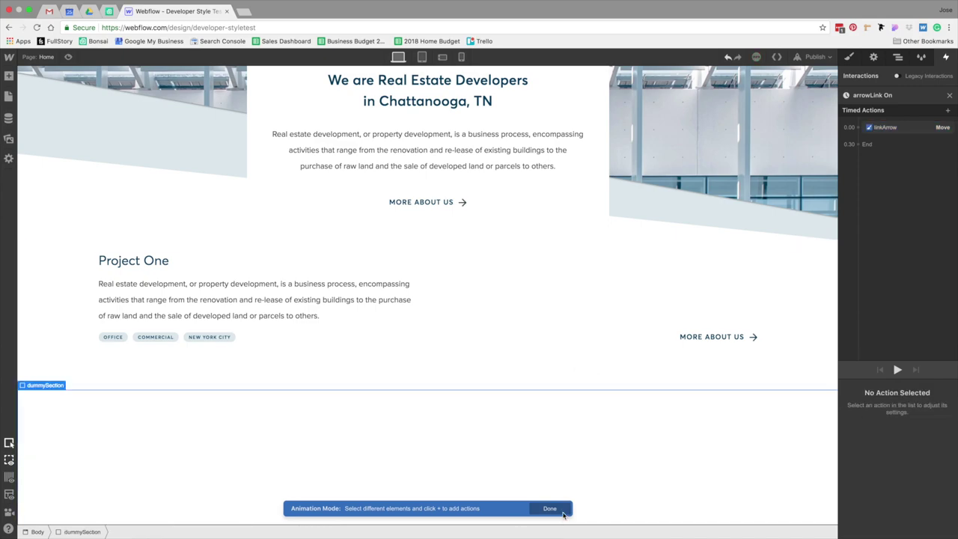
{"action": "left_click", "coordinate": [563, 513]}
- Preview the hover effect, compare with the Sketch design, and select the Project One link text
{"action": "left_click", "coordinate": [68, 56]}
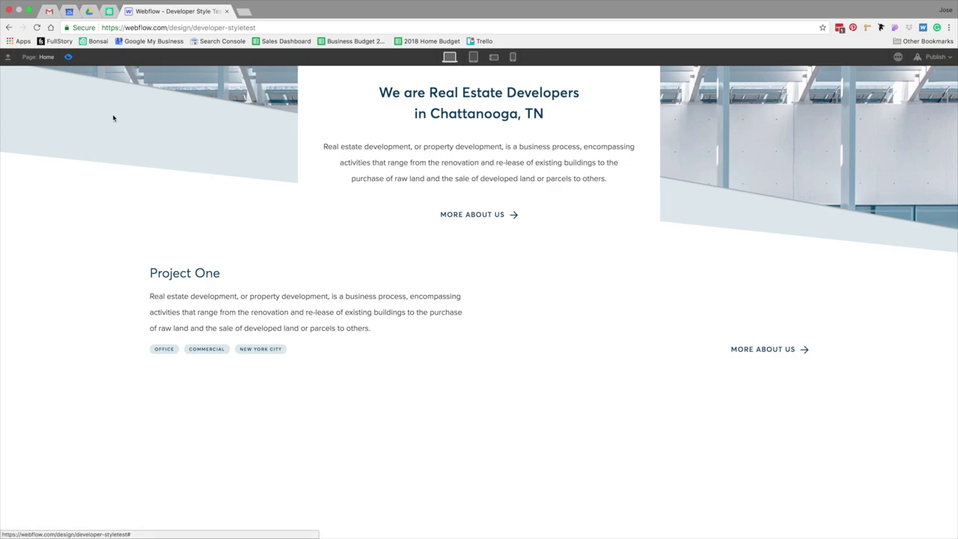
{"action": "key", "text": "super+shift+p"}
{"action": "key", "text": "ctrl+Left"}
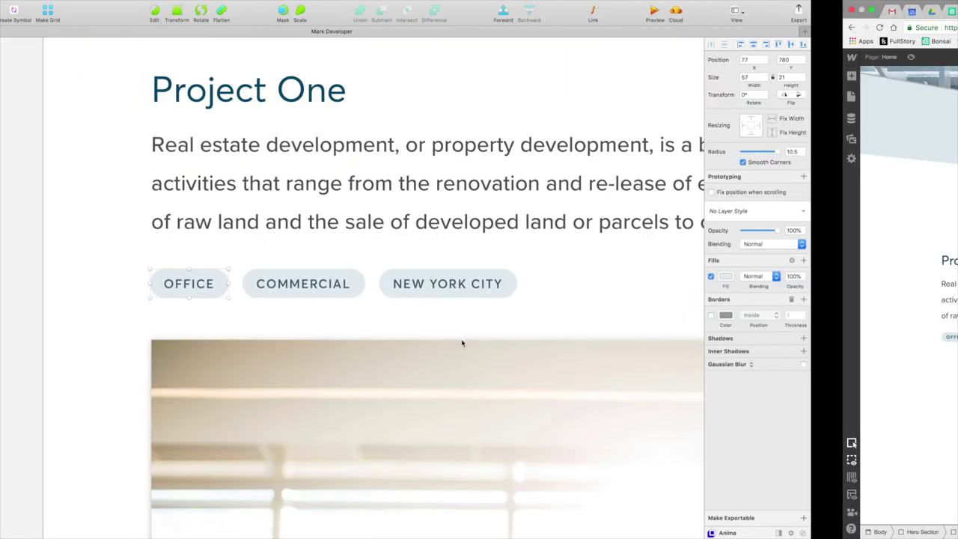
{"action": "scroll", "coordinate": [727, 311], "scroll_direction": "down", "scroll_amount": 6}
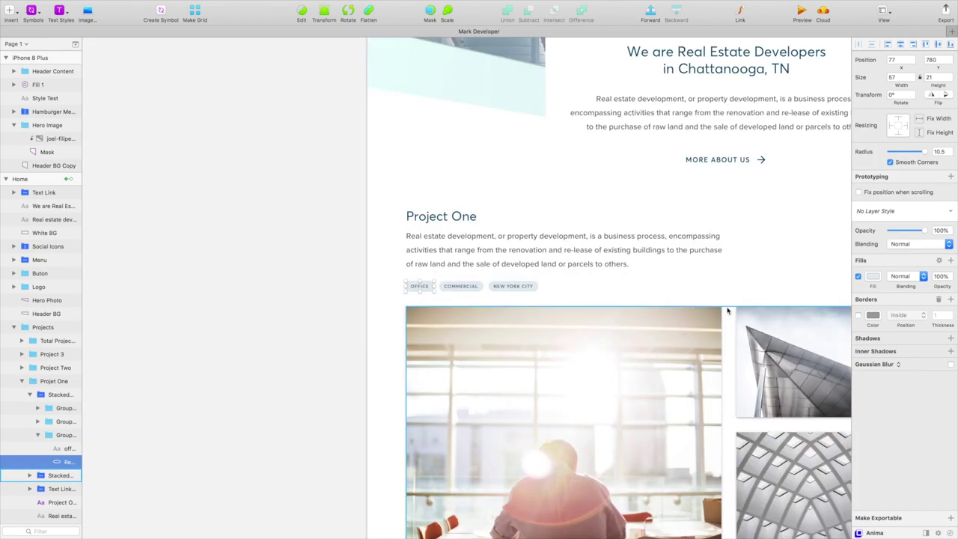
{"action": "scroll", "coordinate": [419, 238], "scroll_direction": "down", "scroll_amount": 2}
{"action": "key", "text": "ctrl+Right"}
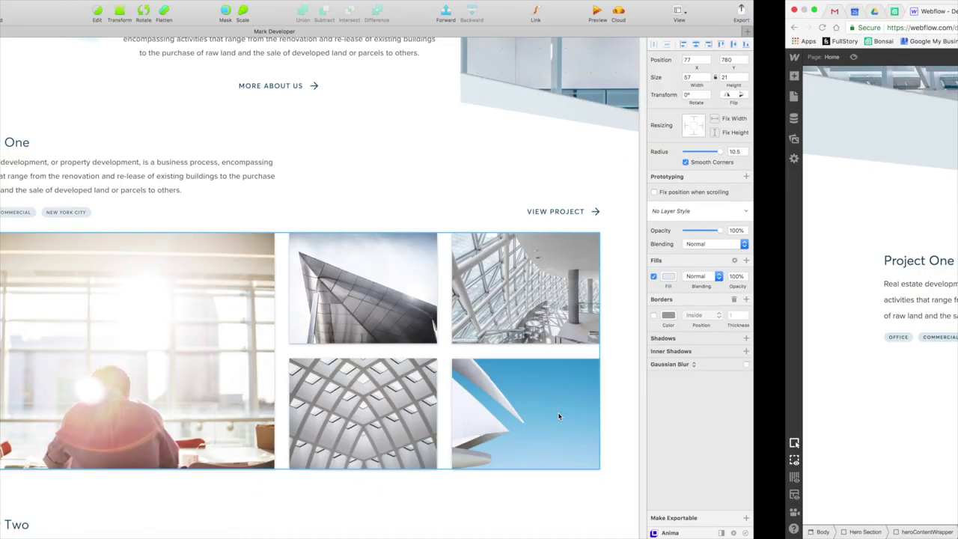
{"action": "double_click", "coordinate": [691, 337]}
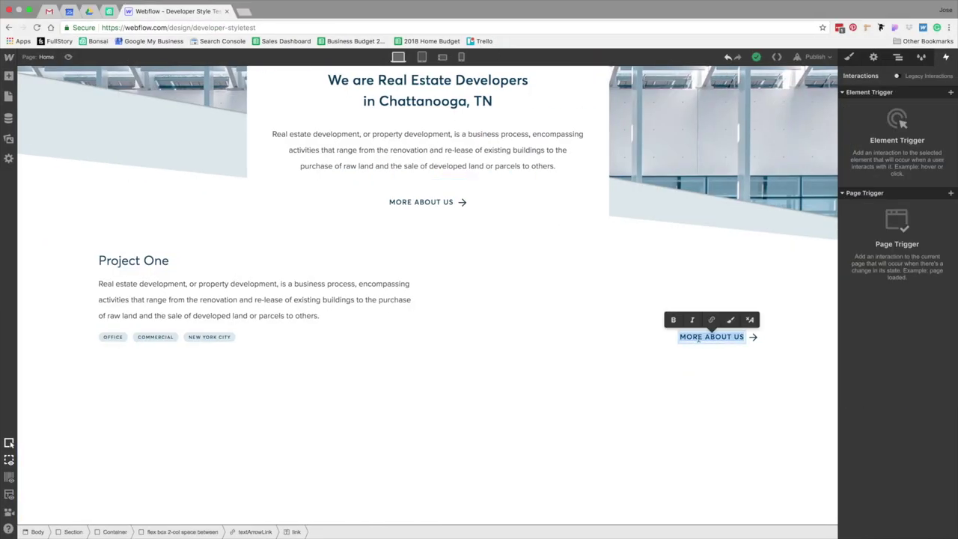
- Replace the Project One link text with VIEW PROJECT, then select the Project One container
{"action": "type", "text": "VIEW PRO"}
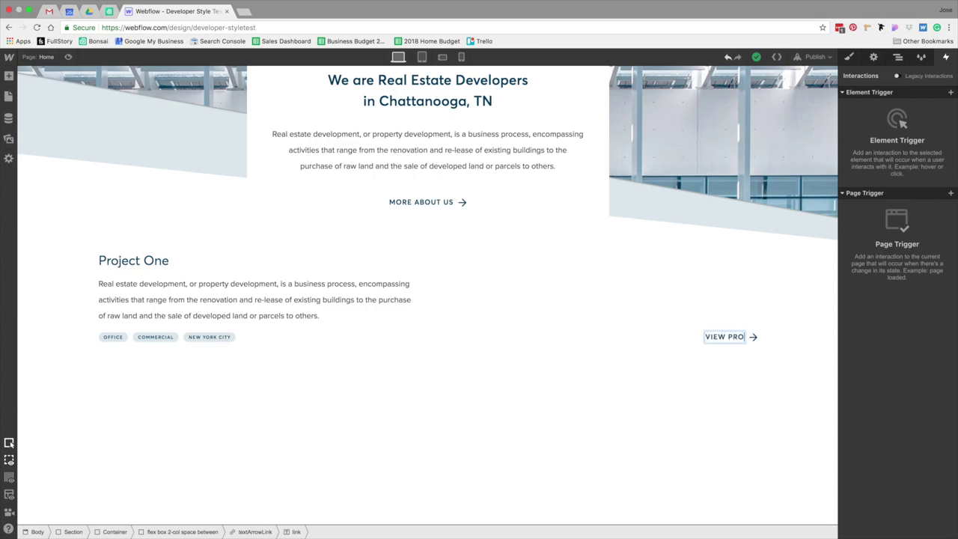
{"action": "type", "text": "JECT"}
{"action": "left_click", "coordinate": [666, 366]}
{"action": "key", "text": "ctrl+Left"}
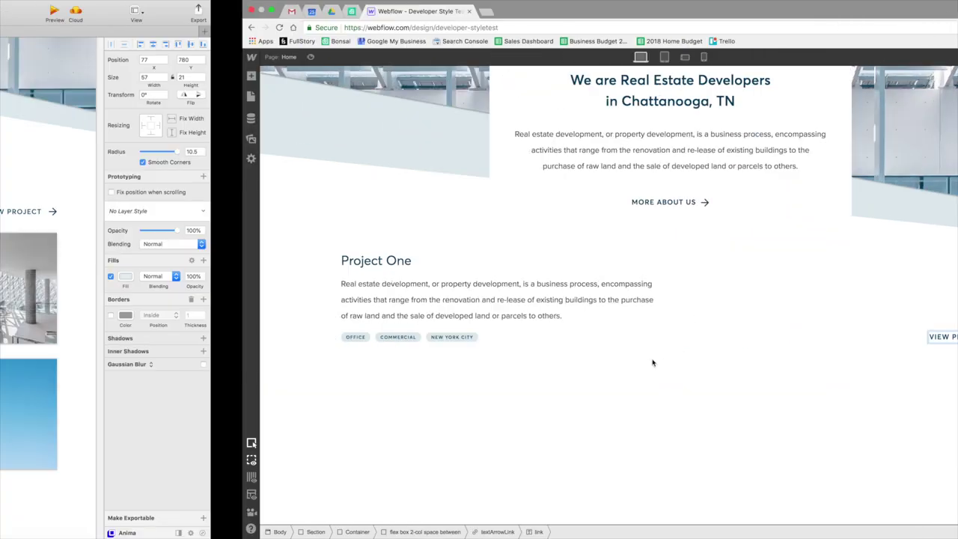
{"action": "key", "text": "ctrl+Right"}
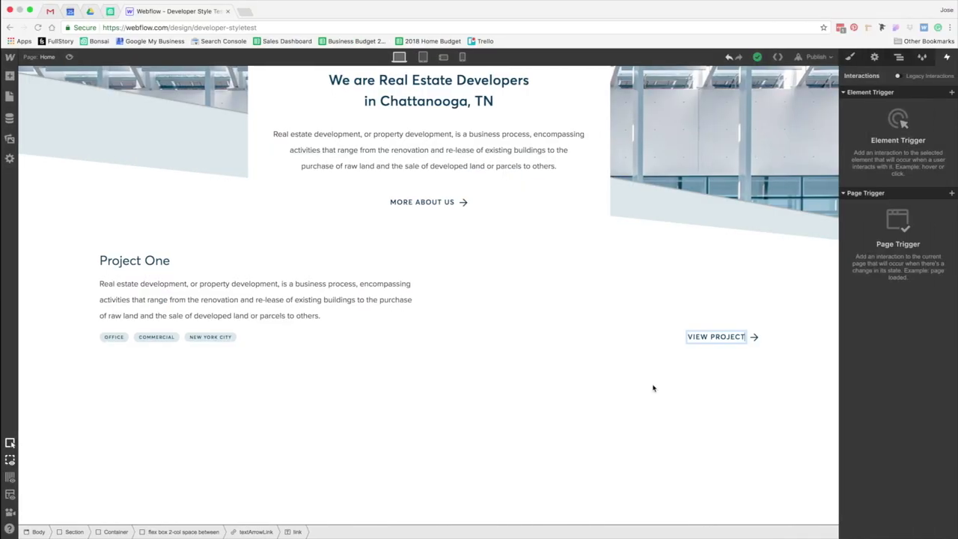
{"action": "left_click", "coordinate": [264, 339]}
{"action": "left_click", "coordinate": [115, 531]}
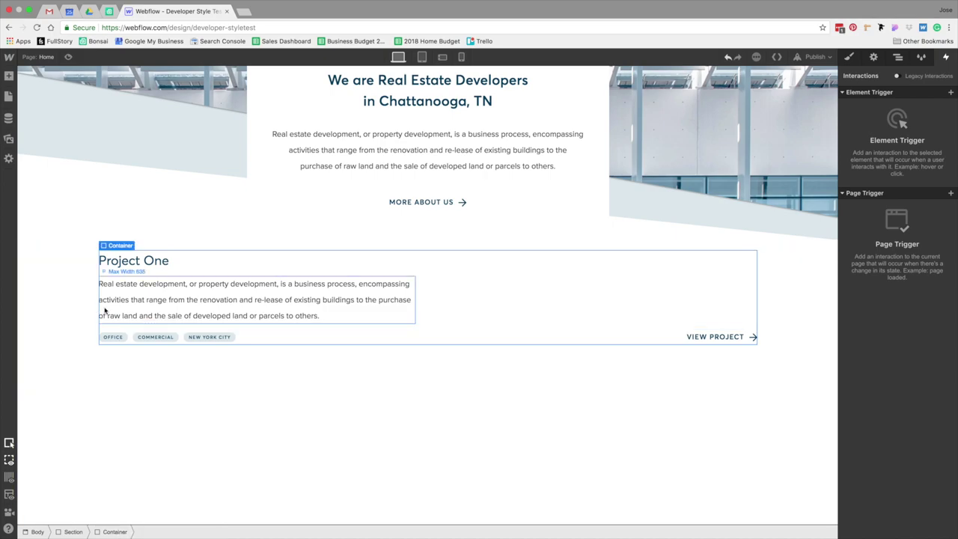
- Try adding a div below Project One, start a 'Photo' class, and browse the site's classes
{"action": "left_click", "coordinate": [9, 76]}
{"action": "left_click_drag", "start_coordinate": [232, 253], "coordinate": [232, 252]}
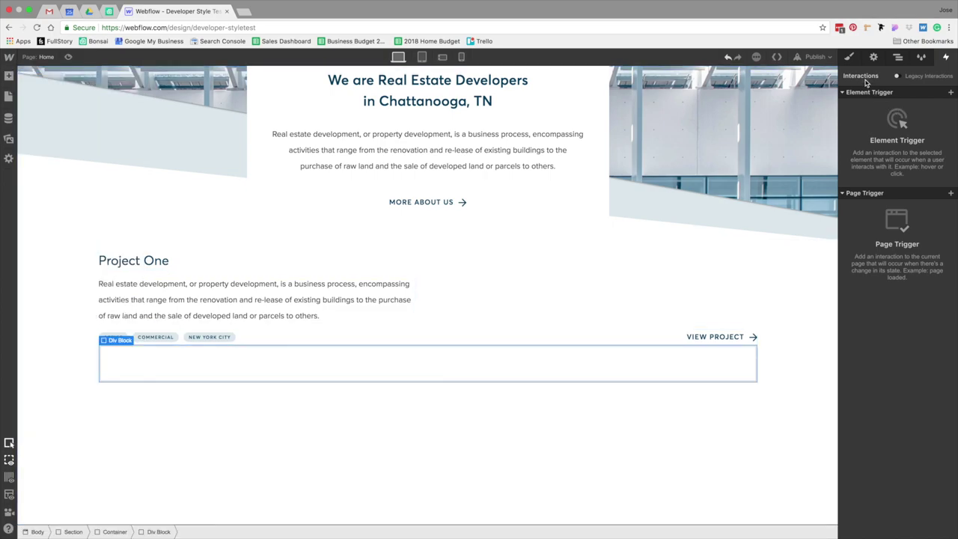
{"action": "left_click", "coordinate": [851, 58]}
{"action": "left_click", "coordinate": [882, 104]}
{"action": "type", "text": "Photo Gri"}
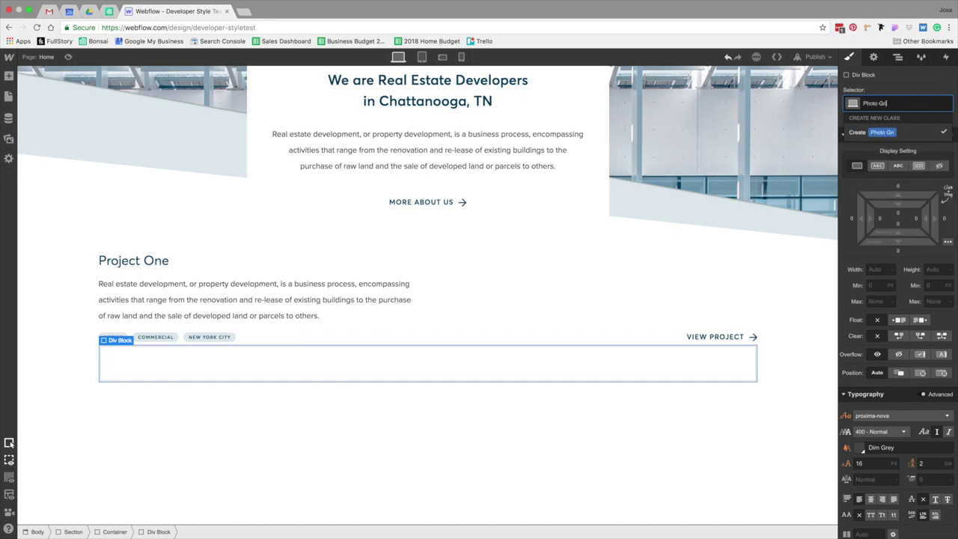
{"action": "left_click", "coordinate": [808, 303]}
{"action": "key", "text": "g"}
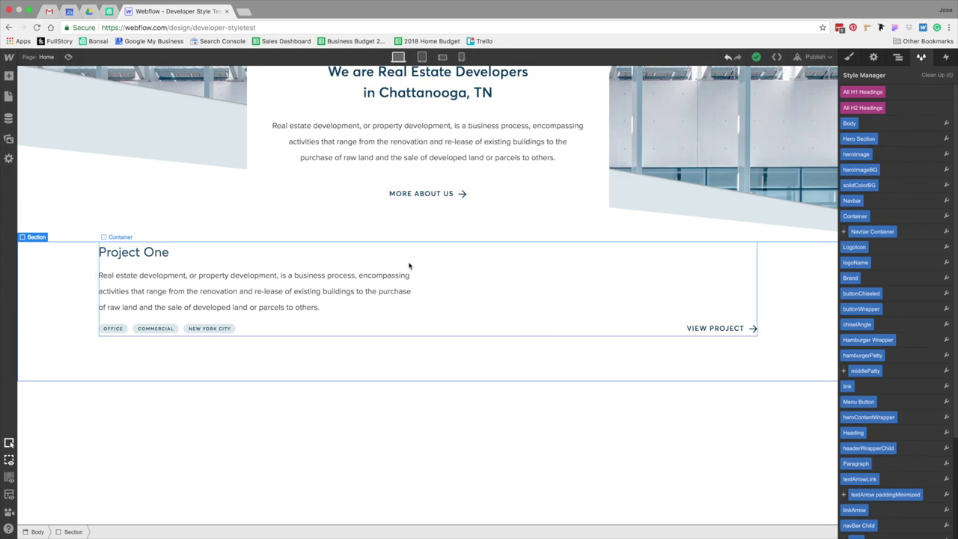
{"action": "left_click", "coordinate": [312, 293]}
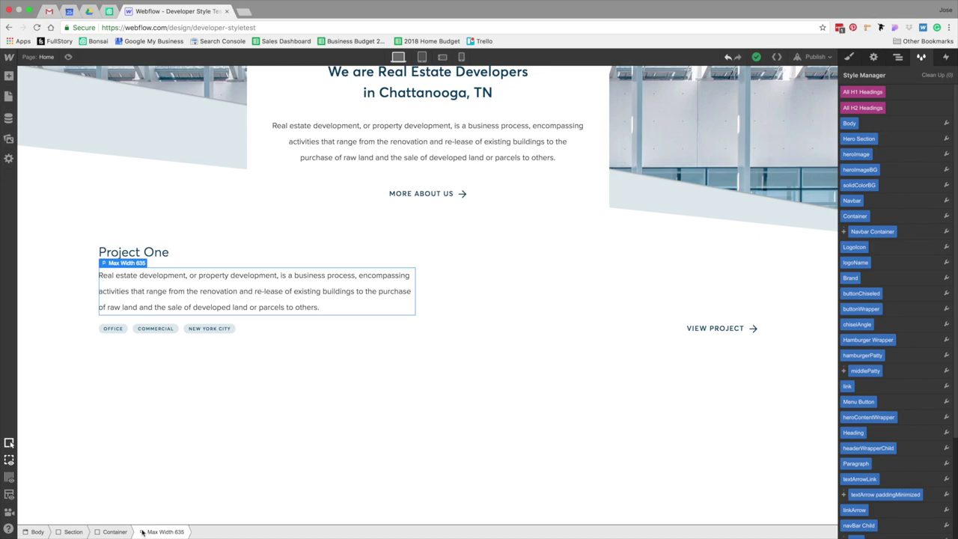
{"action": "left_click", "coordinate": [115, 532]}
- Place a Div Block below the Project One content with a new Photo Grid Wrapper class
{"action": "left_click", "coordinate": [9, 75]}
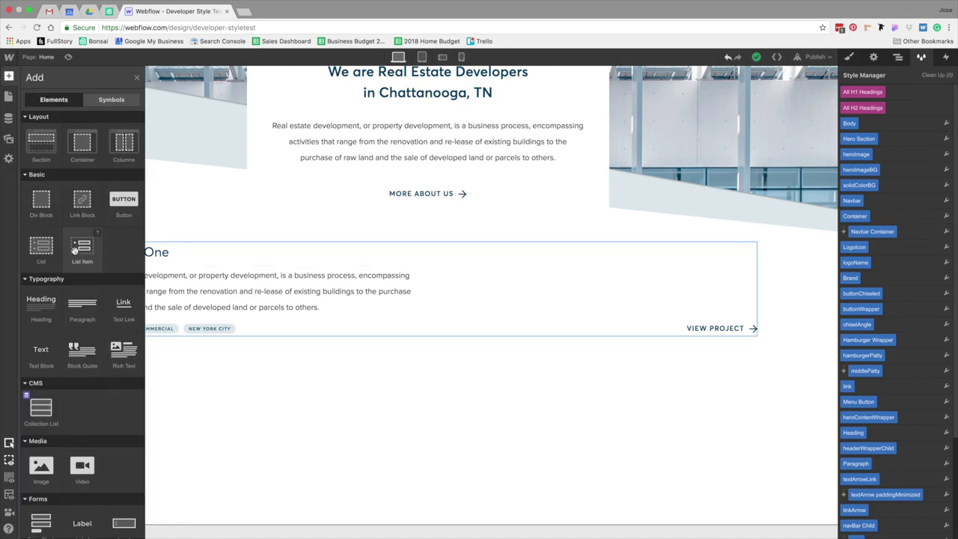
{"action": "left_click_drag", "start_coordinate": [45, 211], "coordinate": [412, 311]}
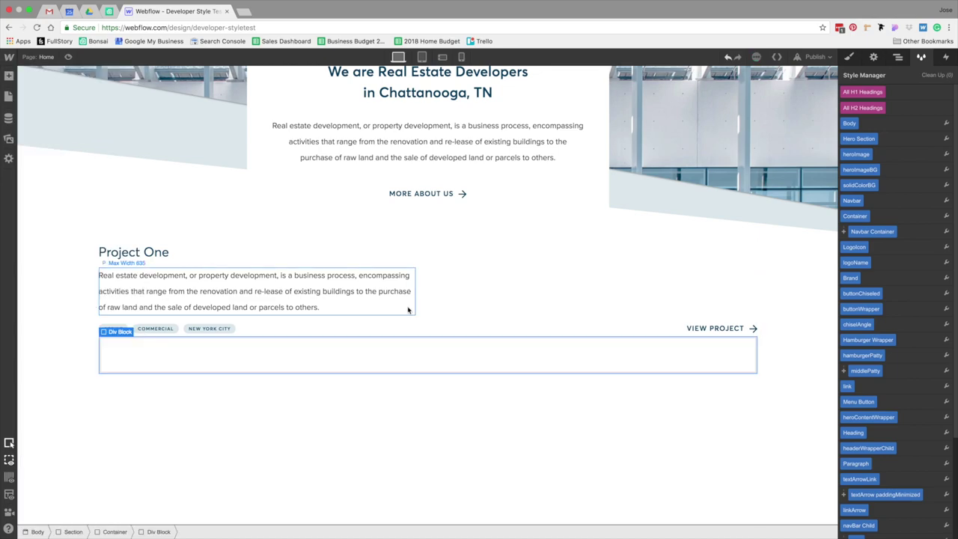
{"action": "left_click", "coordinate": [849, 57]}
{"action": "left_click", "coordinate": [886, 103]}
{"action": "type", "text": "Pho"}
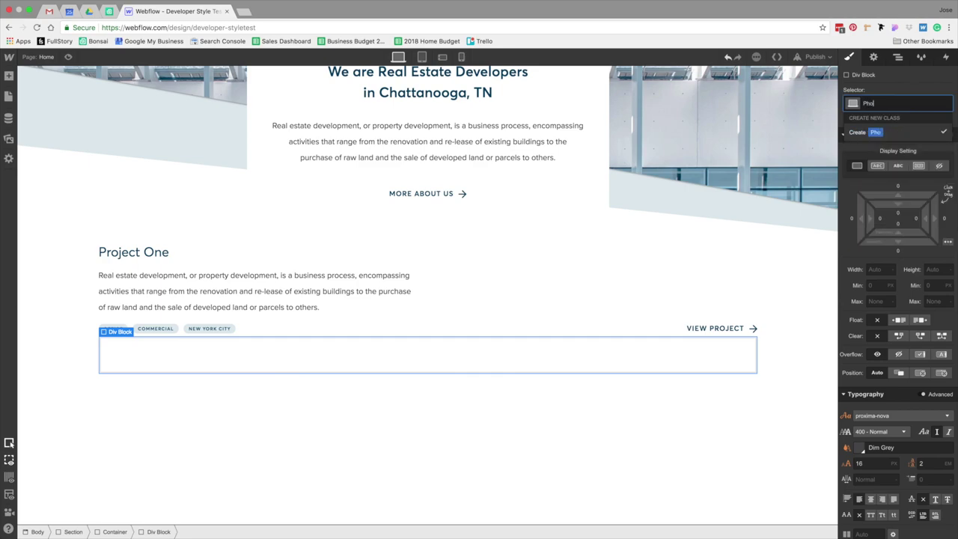
{"action": "type", "text": "to Grid Wrapper"}
{"action": "key", "text": "Return"}
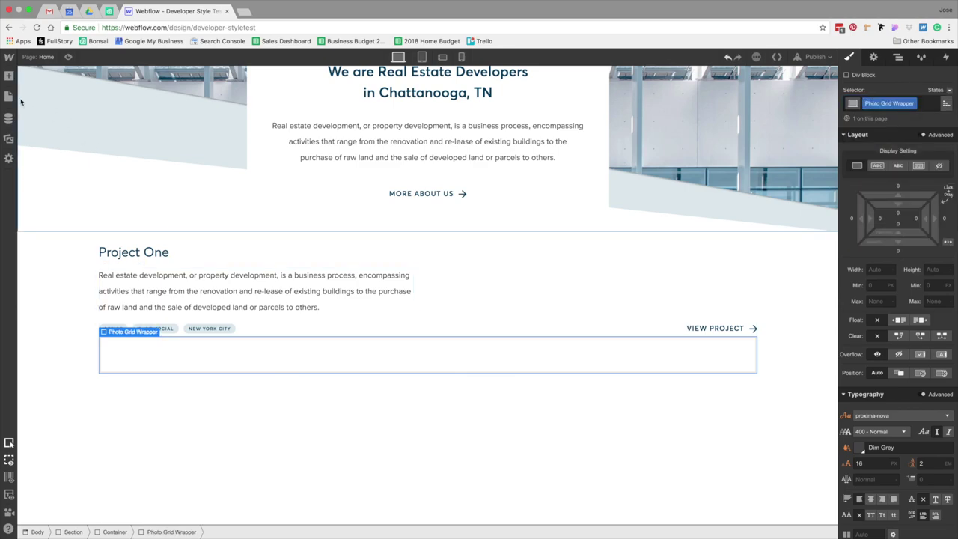
- Add a div classed Photo Grid Child inside the Photo Grid Wrapper and duplicate it once
{"action": "left_click", "coordinate": [9, 76]}
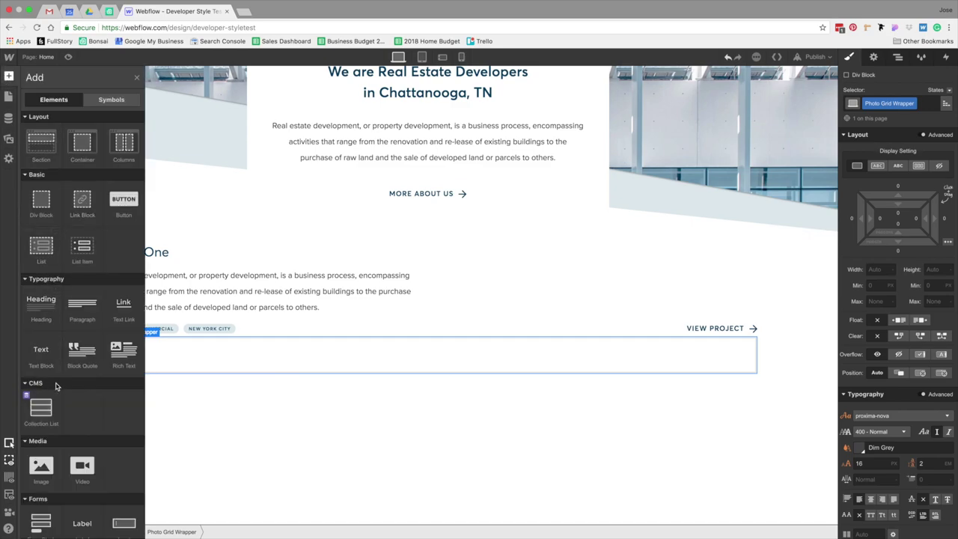
{"action": "left_click", "coordinate": [41, 199]}
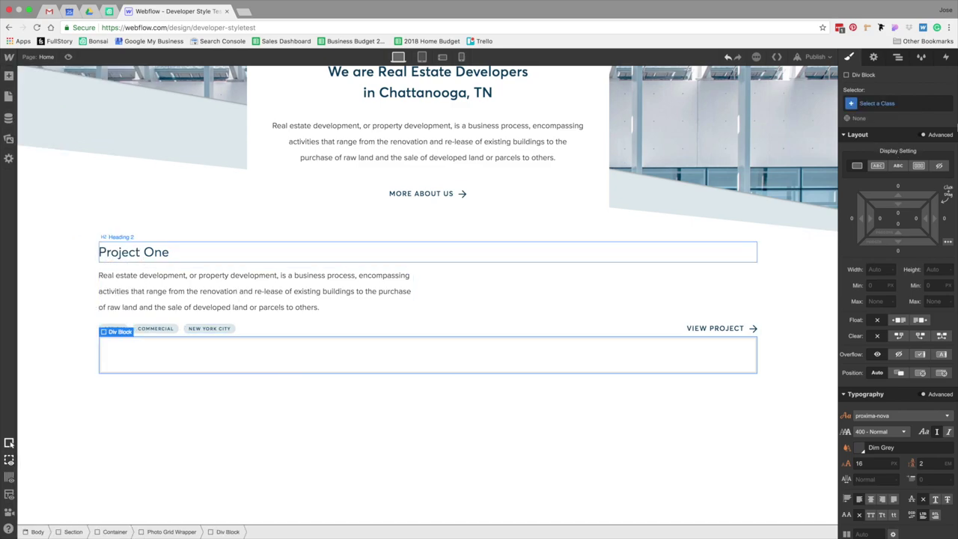
{"action": "left_click", "coordinate": [897, 104]}
{"action": "type", "text": "P"}
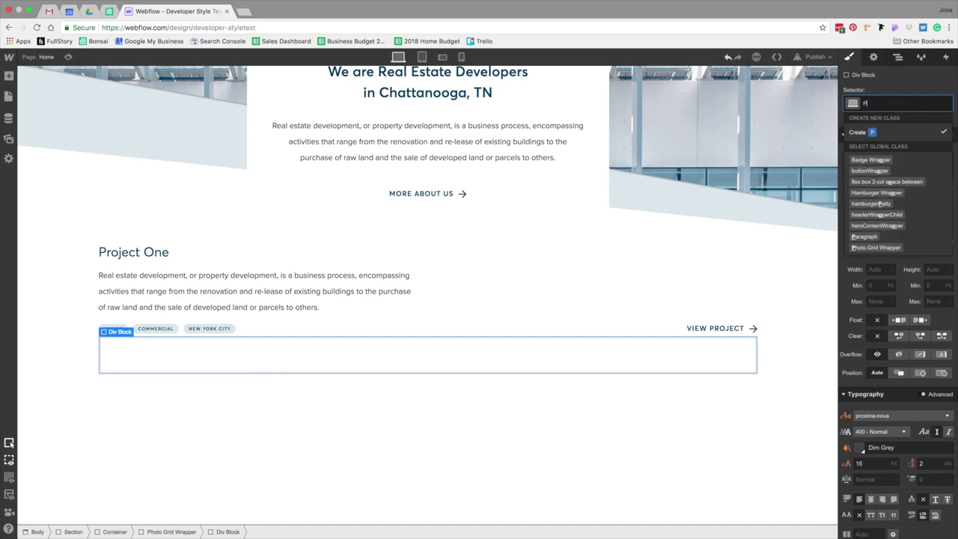
{"action": "type", "text": "hoto Grid"}
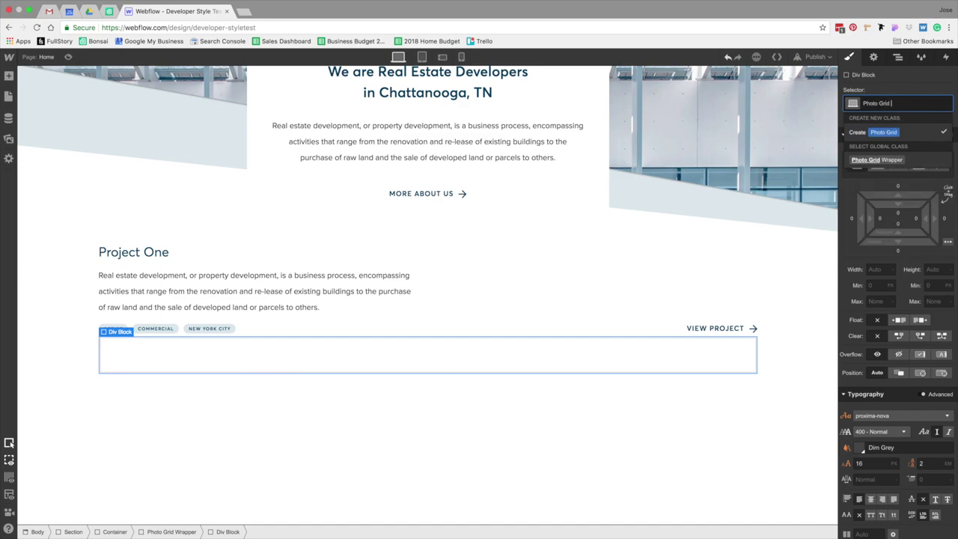
{"action": "type", "text": " Child"}
{"action": "key", "text": "Return"}
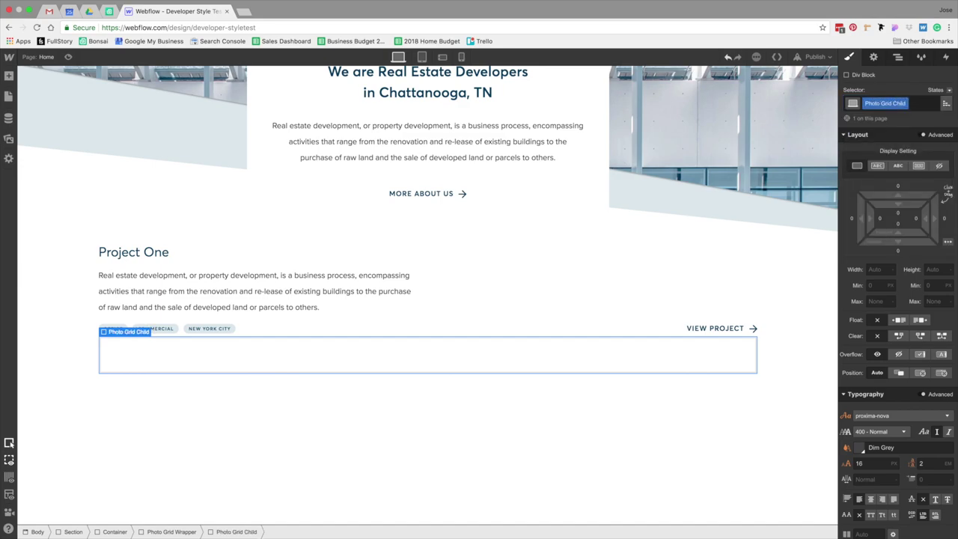
{"action": "key", "text": "ctrl+c"}
{"action": "key", "text": "ctrl+v"}
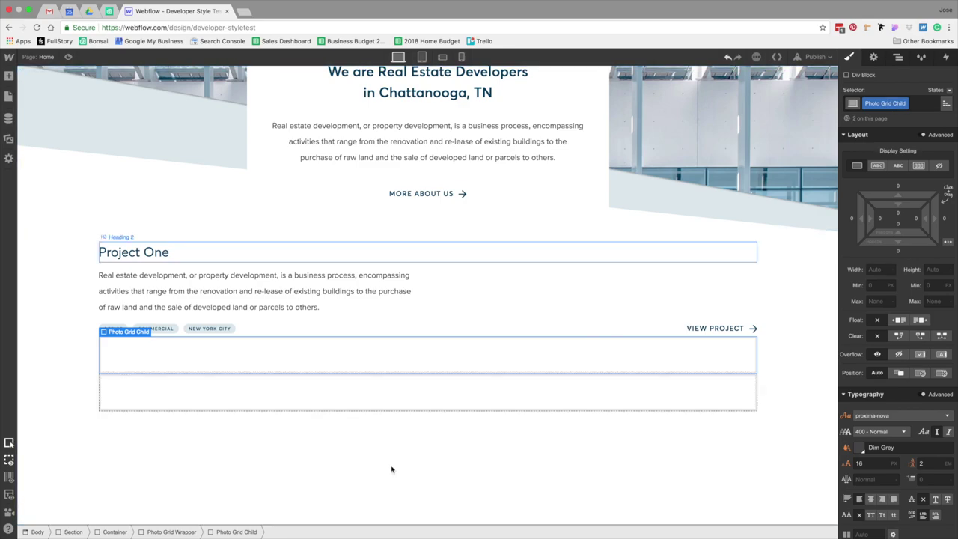
- Set the Photo Grid Wrapper to Display Flex and the Photo Grid Child's Flex Item to Grow
{"action": "left_click", "coordinate": [172, 532]}
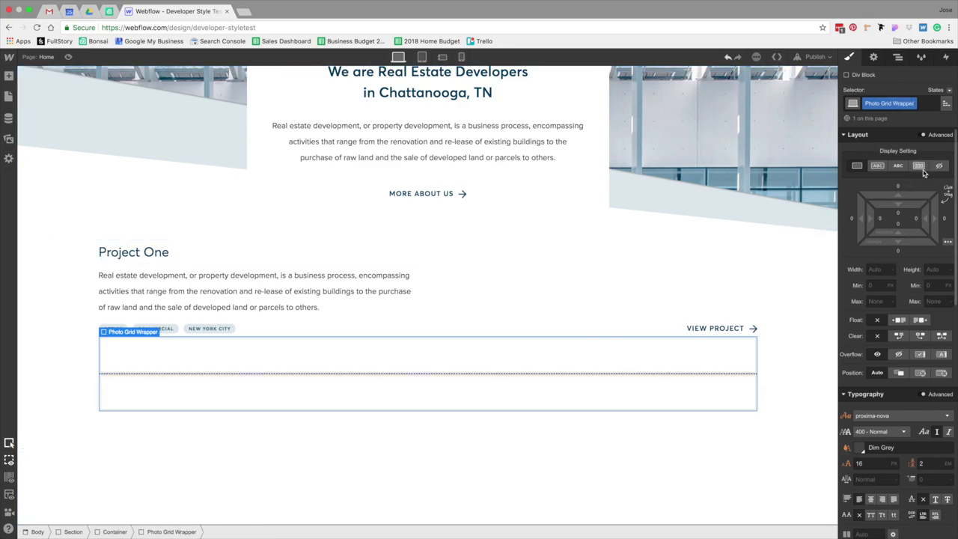
{"action": "left_click", "coordinate": [919, 165]}
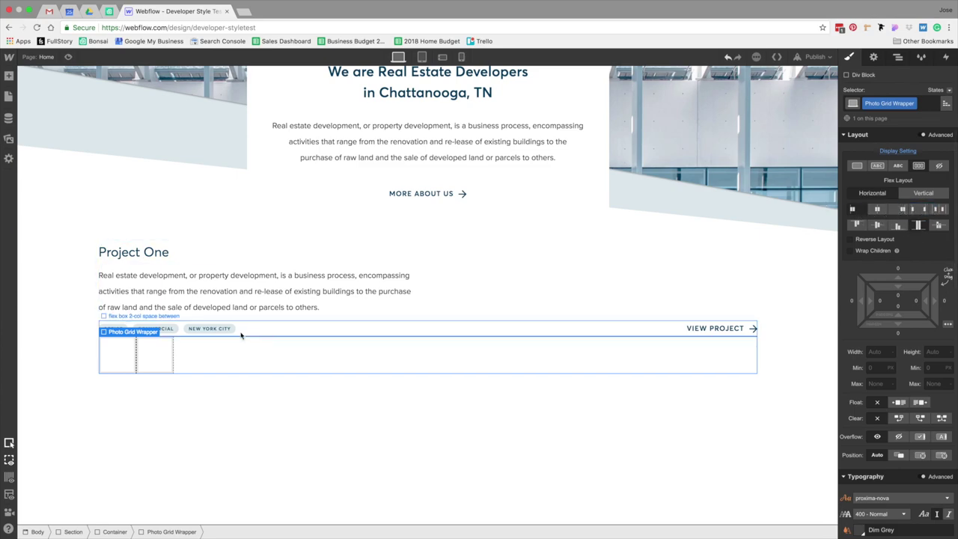
{"action": "left_click", "coordinate": [120, 356]}
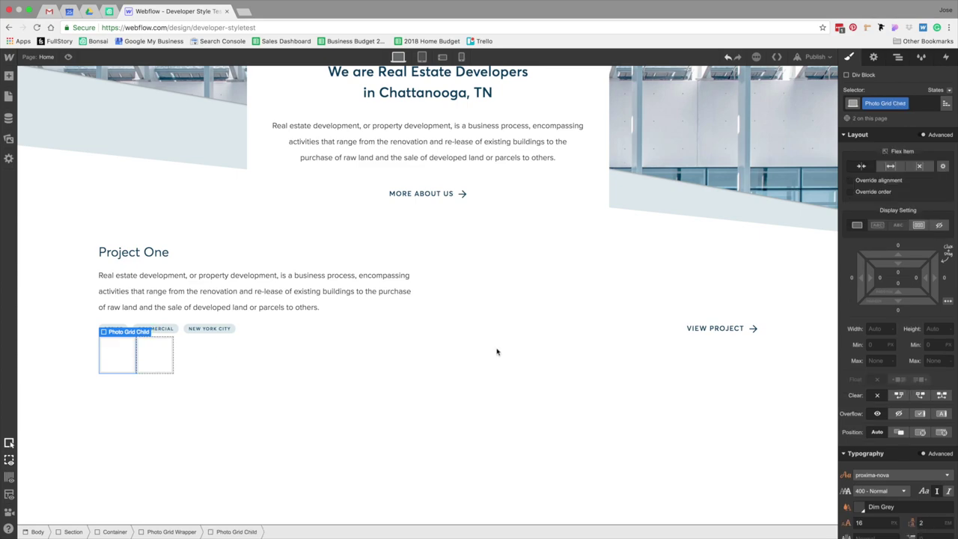
{"action": "left_click", "coordinate": [890, 165]}
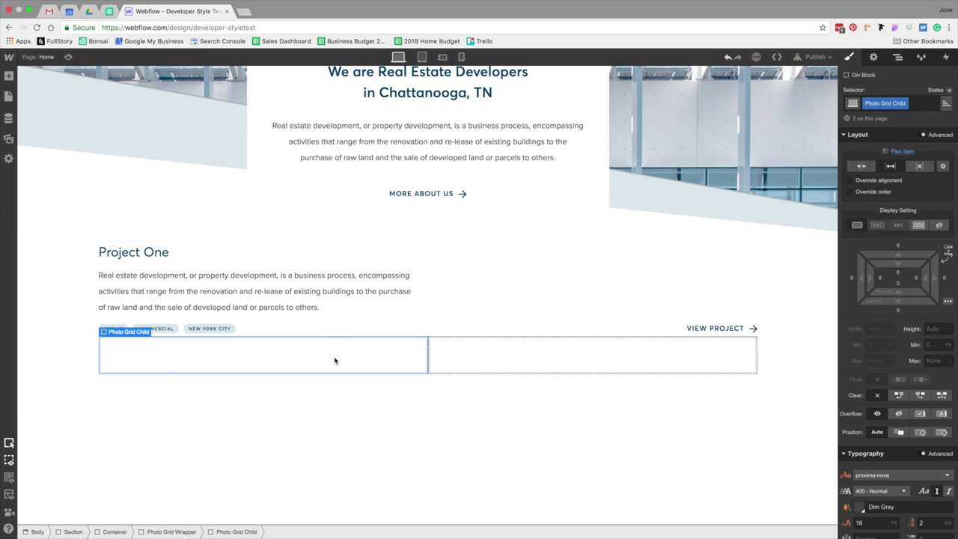
{"action": "left_click", "coordinate": [510, 358]}
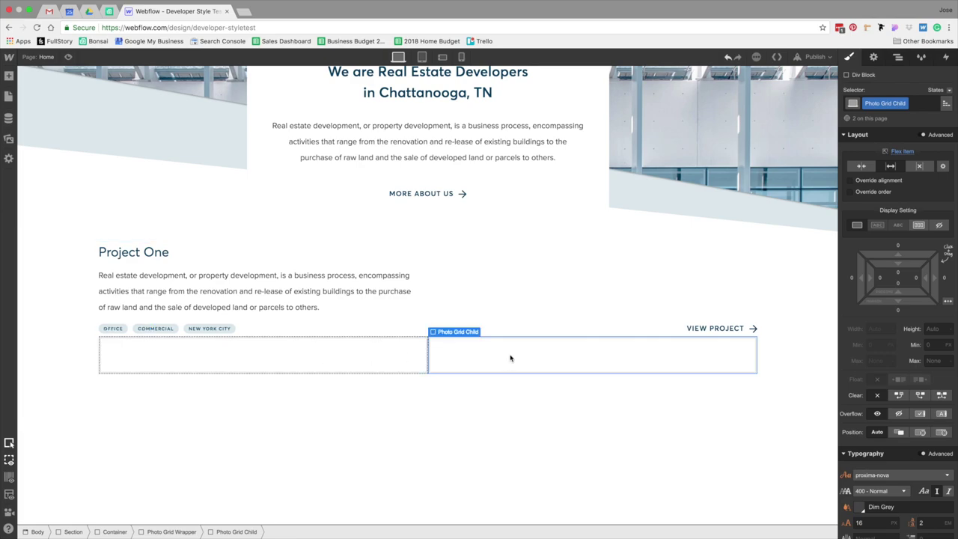
- Add a Div Block classed '4-Grid Photo Container' to the right Photo Grid Child and duplicate it
{"action": "left_click", "coordinate": [9, 75]}
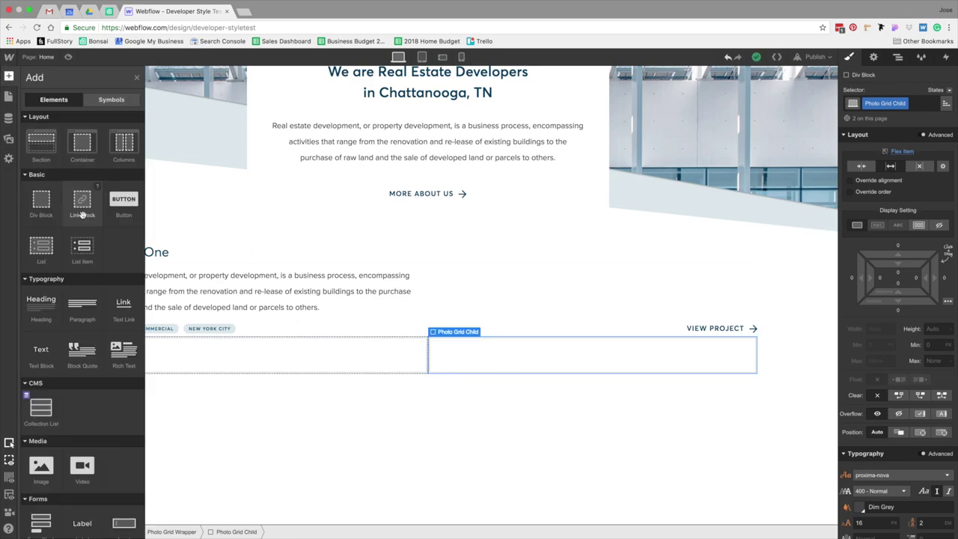
{"action": "left_click_drag", "start_coordinate": [45, 223], "coordinate": [470, 357]}
{"action": "left_click", "coordinate": [878, 103]}
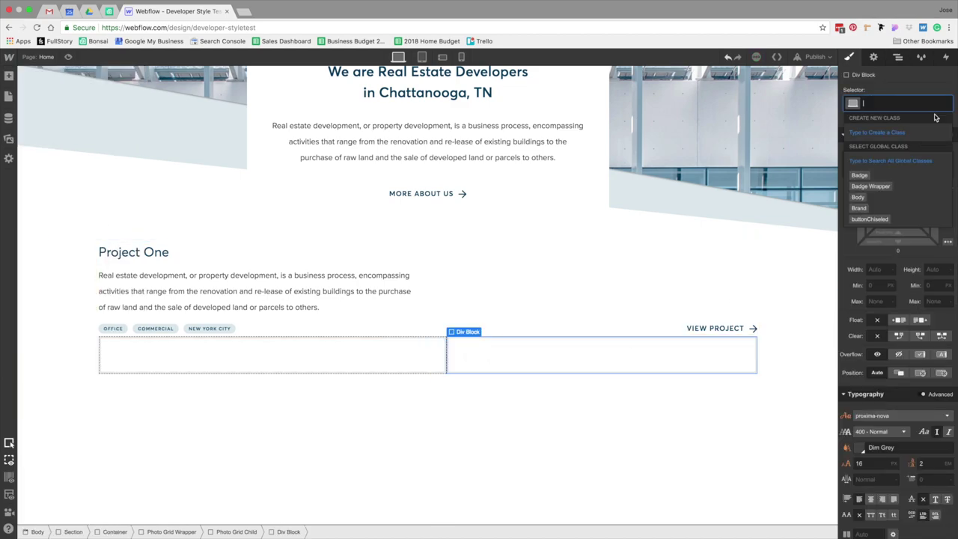
{"action": "type", "text": "4-"}
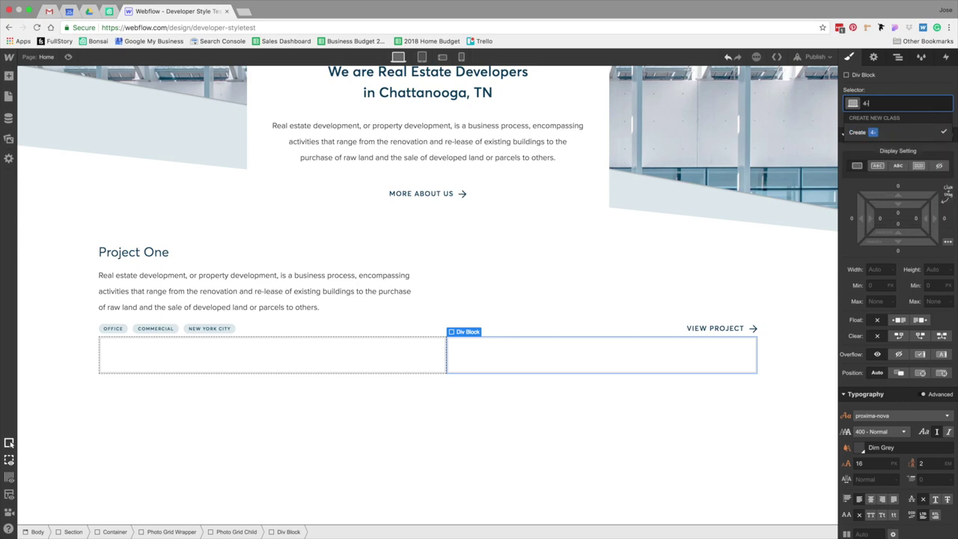
{"action": "type", "text": "Grid Photo Container"}
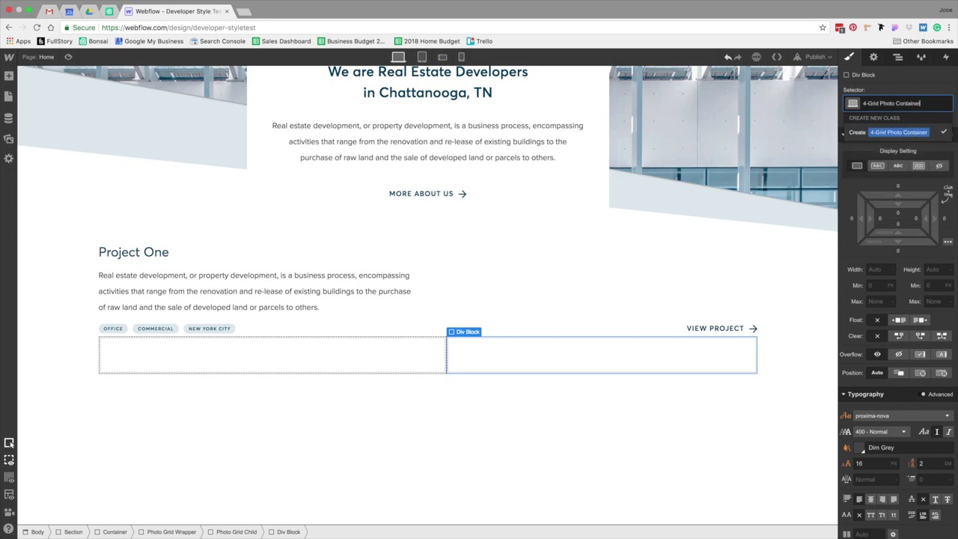
{"action": "key", "text": "Return"}
{"action": "key", "text": "super+d"}
{"action": "key", "text": "super+d"}
{"action": "key", "text": "super+d"}
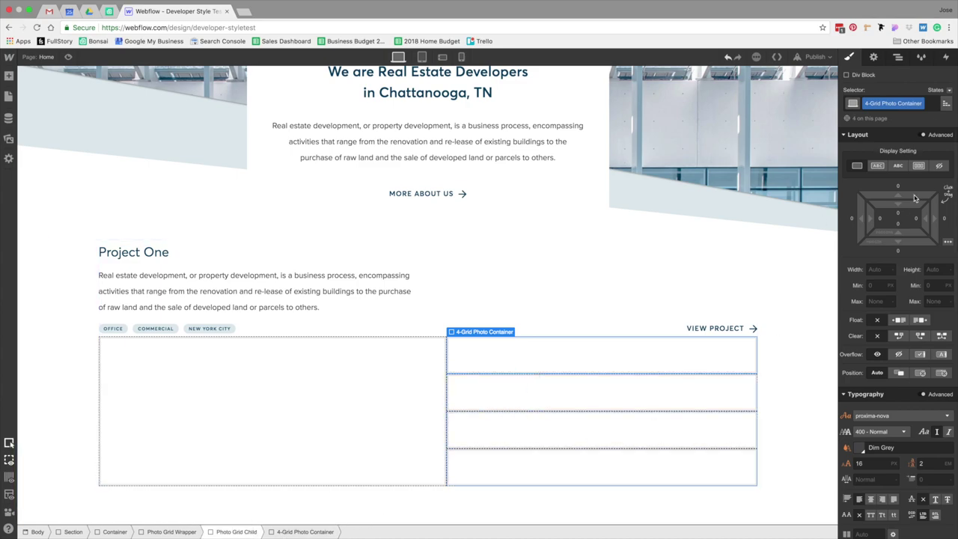
- Give the right Photo Grid Child the combo class '4-Grid'
{"action": "left_click", "coordinate": [236, 532]}
{"action": "left_click", "coordinate": [912, 103]}
{"action": "type", "text": "4"}
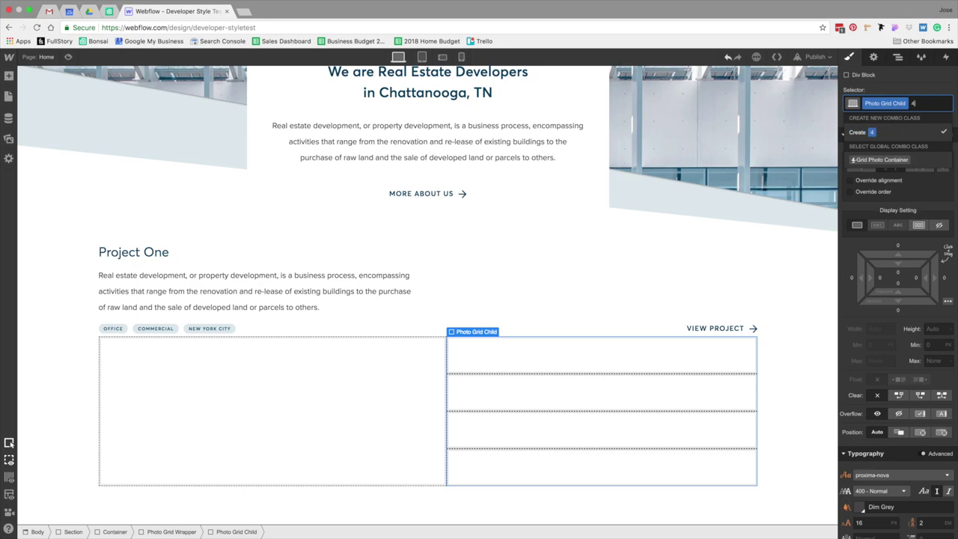
{"action": "type", "text": "-Grid"}
{"action": "key", "text": "Return"}
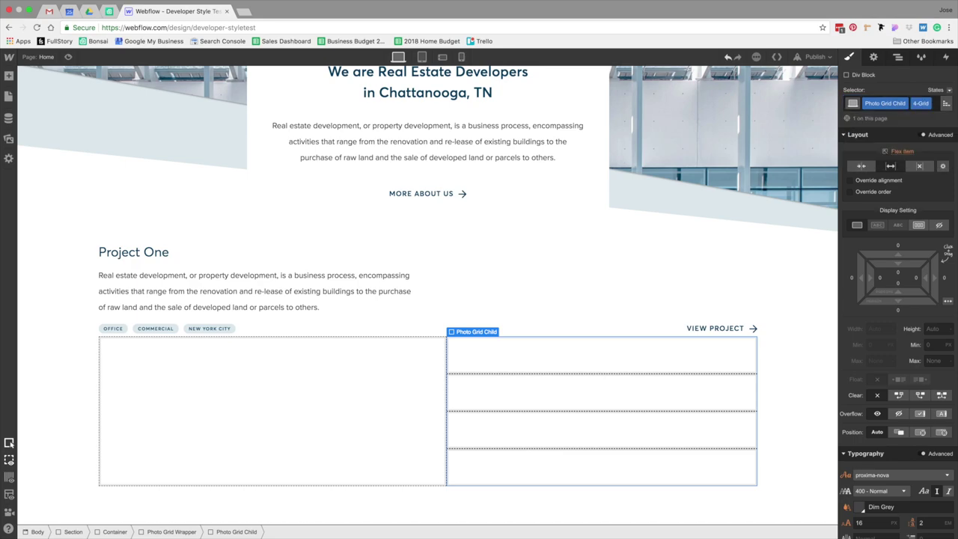
- Set the 4-Grid block to Display Flex and give the photo containers a 50% flex basis
{"action": "left_click", "coordinate": [919, 225]}
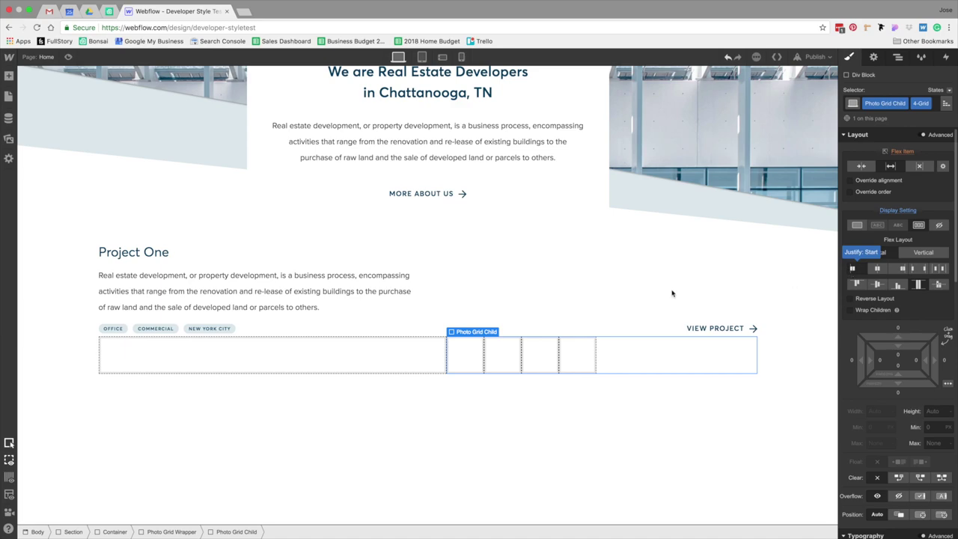
{"action": "left_click", "coordinate": [468, 356]}
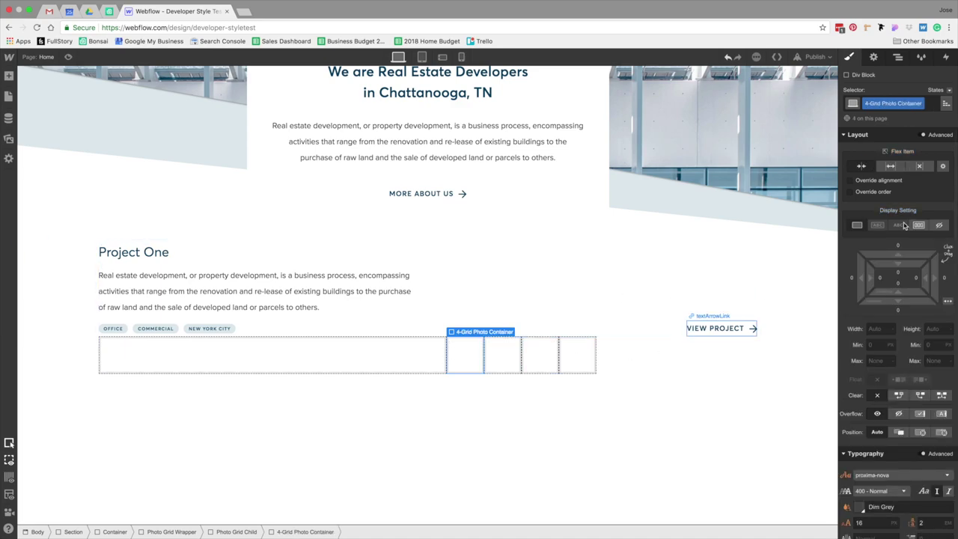
{"action": "left_click", "coordinate": [942, 165]}
{"action": "left_click", "coordinate": [934, 217]}
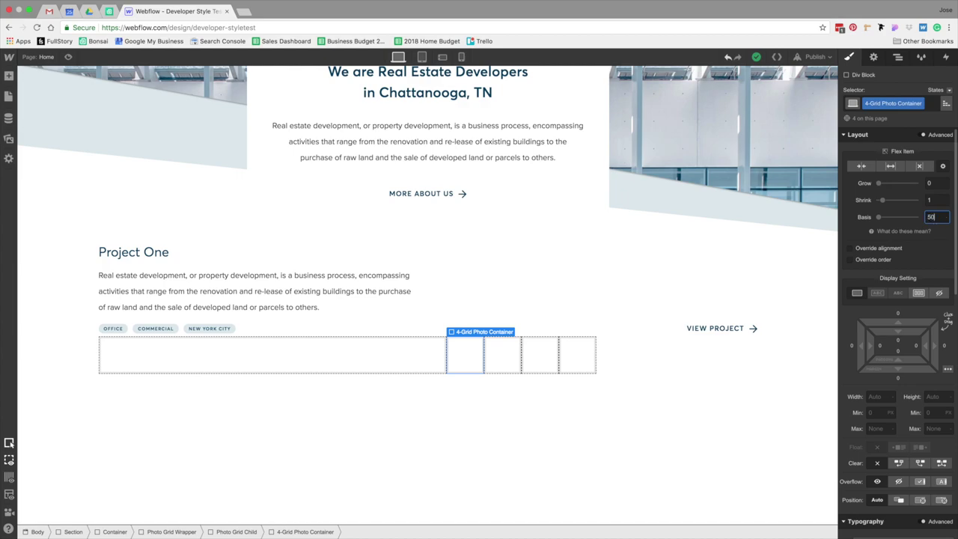
{"action": "type", "text": "50%"}
{"action": "key", "text": "Return"}
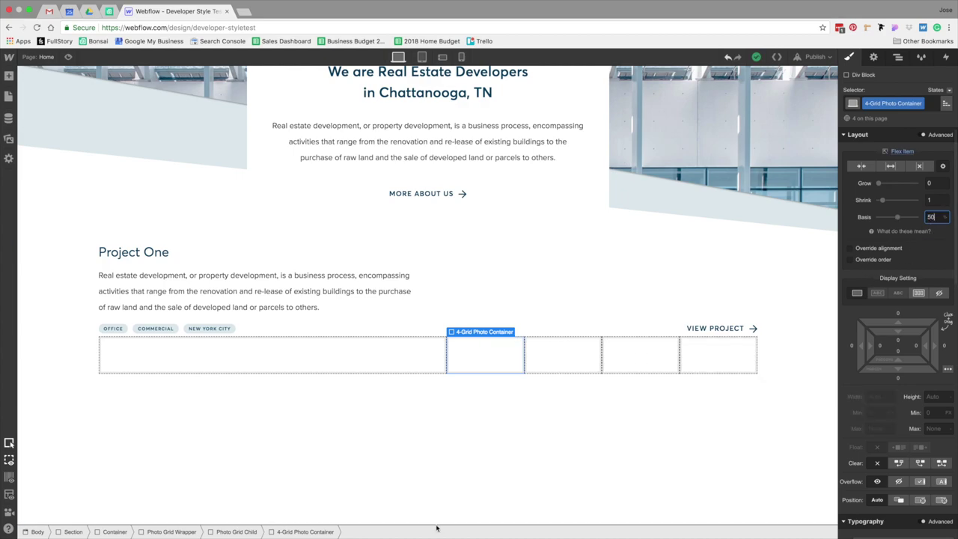
- Turn on Wrap Children for the 4-Grid block and give the cells 15 px padding on every side
{"action": "left_click", "coordinate": [237, 532]}
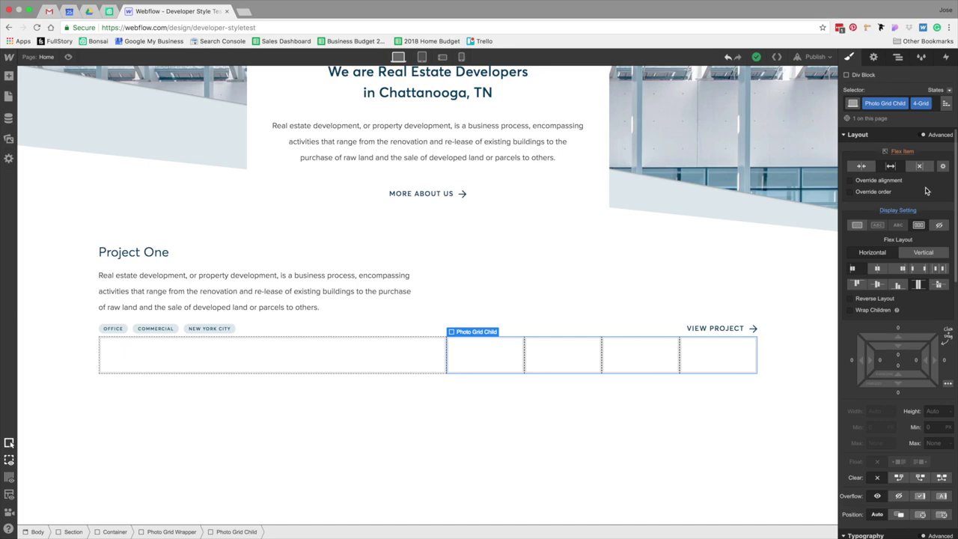
{"action": "left_click", "coordinate": [853, 310]}
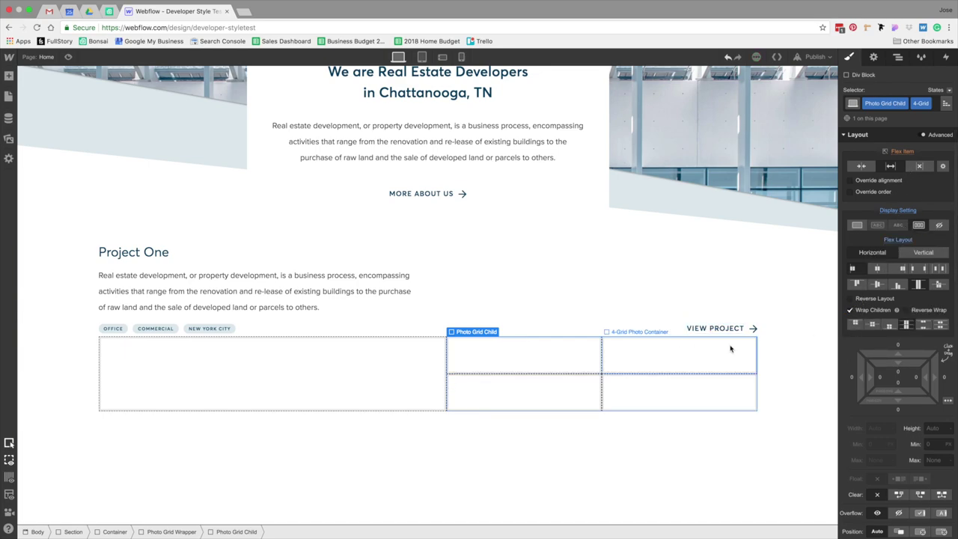
{"action": "left_click", "coordinate": [669, 345]}
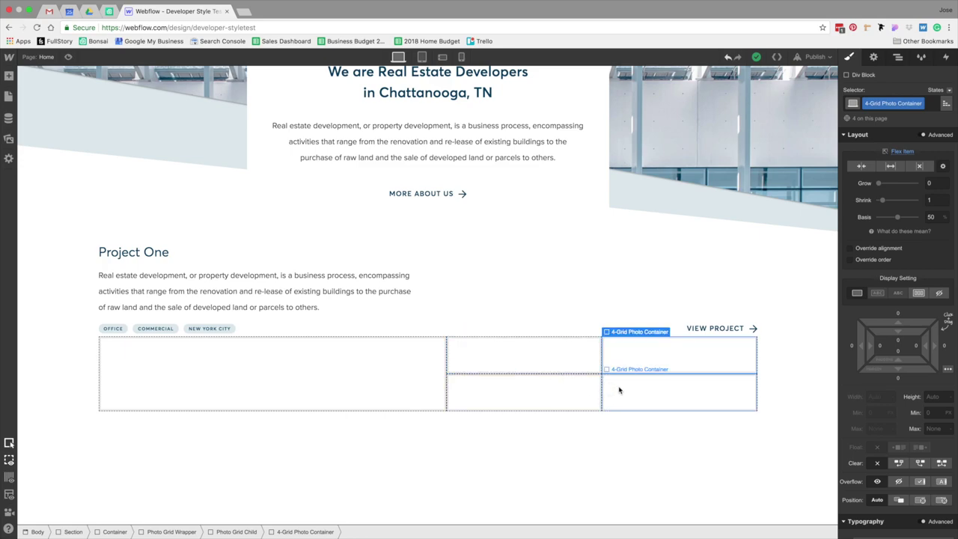
{"action": "left_click", "coordinate": [549, 351]}
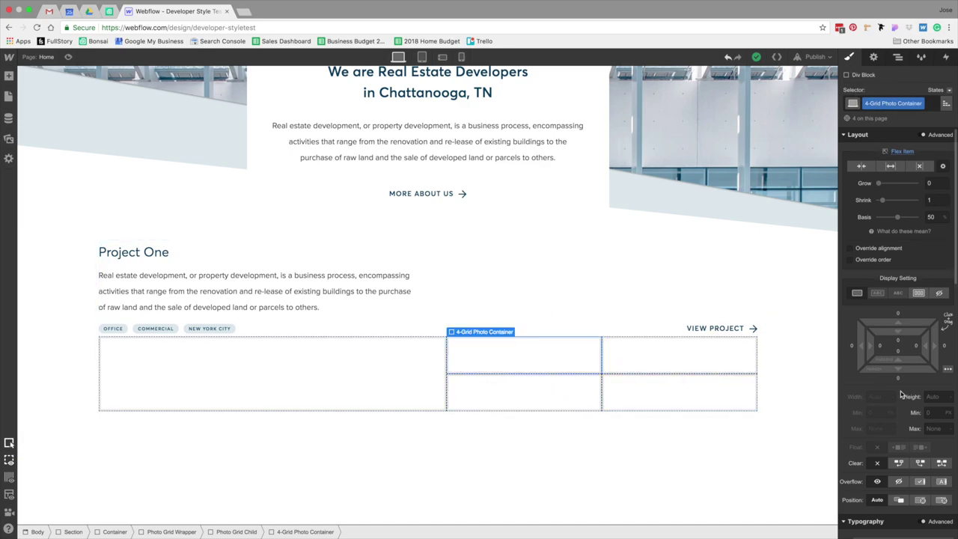
{"action": "scroll", "coordinate": [906, 380], "scroll_direction": "down", "scroll_amount": 2}
{"action": "left_click_drag", "start_coordinate": [909, 273], "coordinate": [914, 298]}
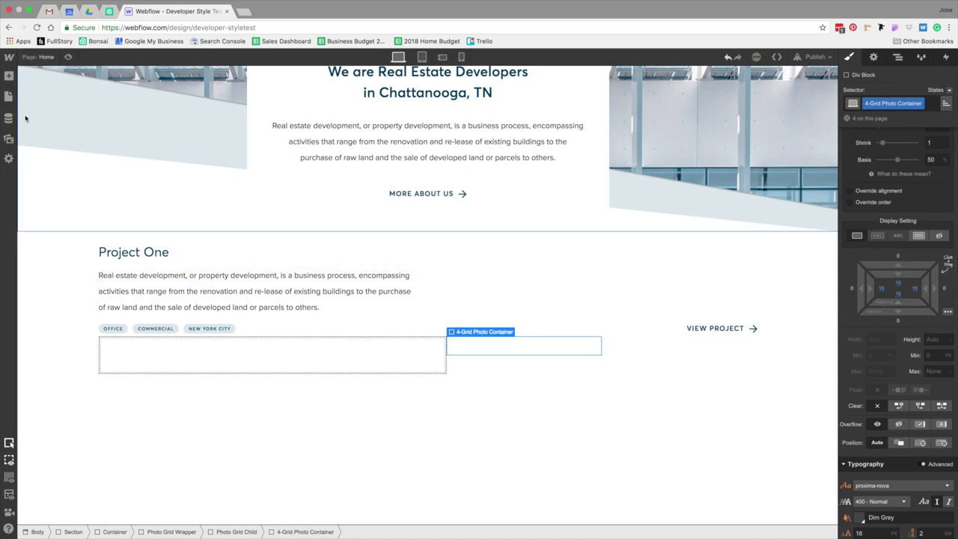
- Drop gallery photos from Assets into the first two grid cells, closing Image Settings each time
{"action": "left_click", "coordinate": [9, 138]}
{"action": "left_click_drag", "start_coordinate": [41, 127], "coordinate": [500, 351]}
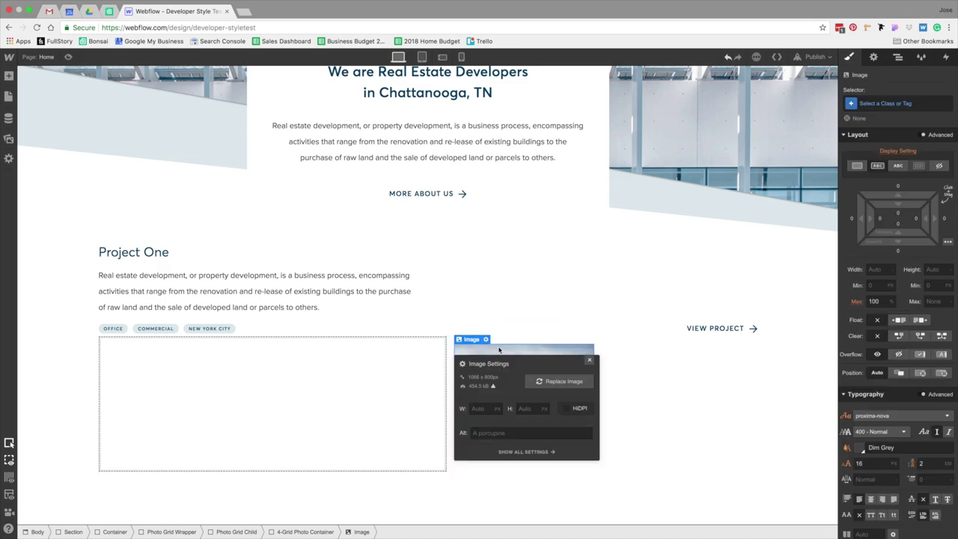
{"action": "left_click", "coordinate": [589, 360]}
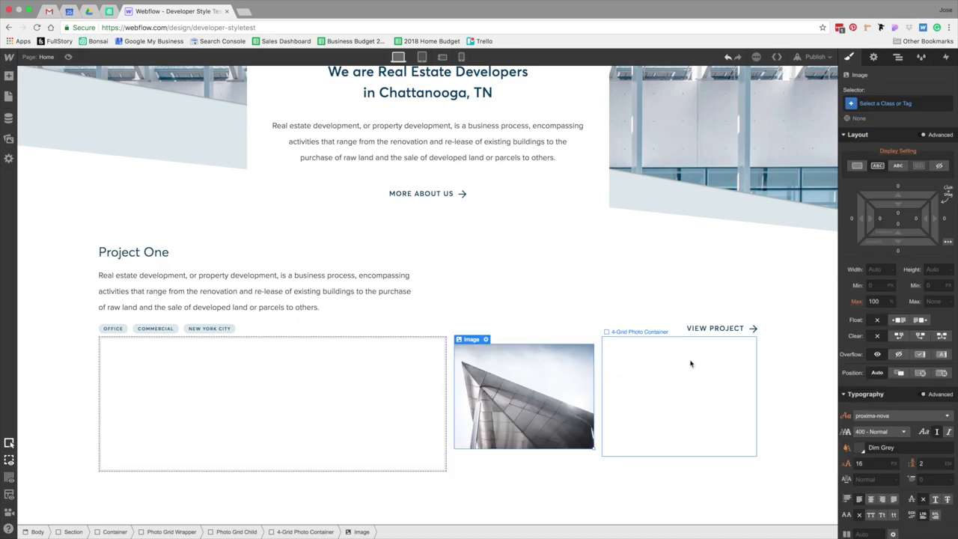
{"action": "left_click", "coordinate": [689, 362]}
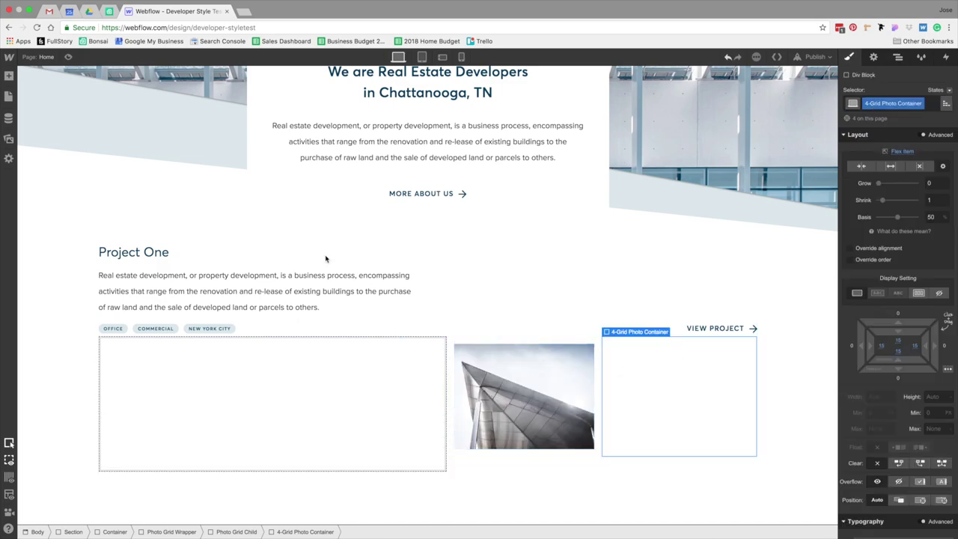
{"action": "left_click", "coordinate": [8, 139]}
{"action": "left_click", "coordinate": [84, 134]}
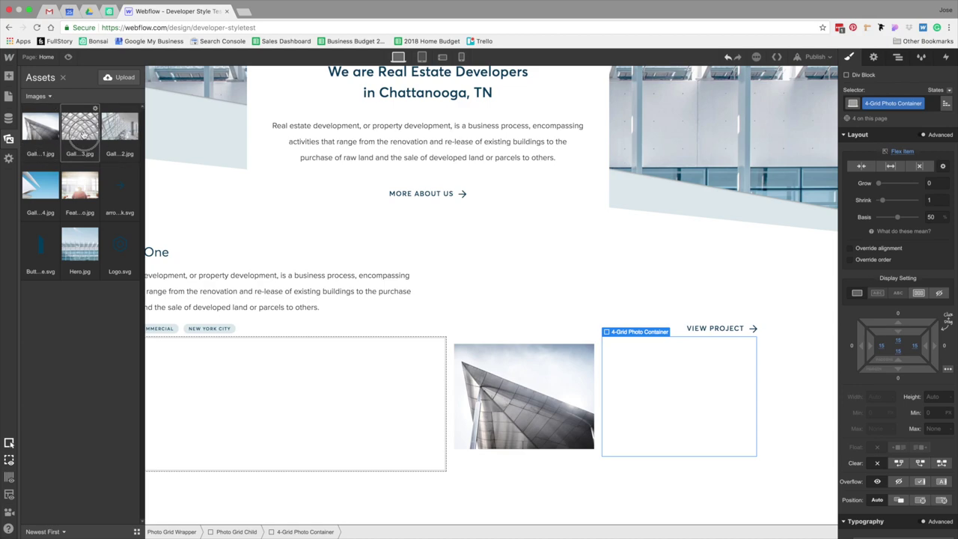
{"action": "left_click_drag", "start_coordinate": [84, 134], "coordinate": [700, 378]}
{"action": "scroll", "coordinate": [531, 338], "scroll_direction": "down", "scroll_amount": 4}
{"action": "left_click", "coordinate": [526, 344]}
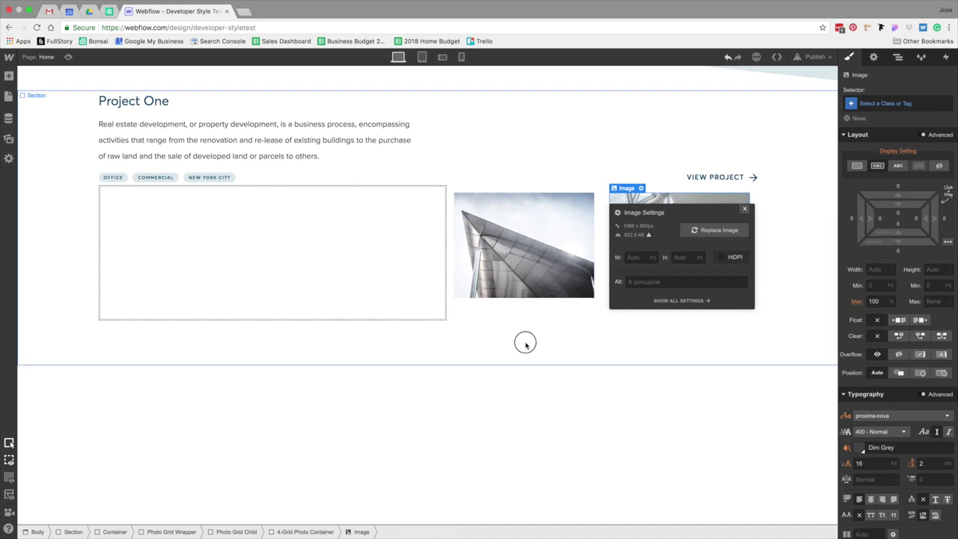
- Fill the bottom-left and last remaining grid boxes with gallery photos from Assets
{"action": "left_click", "coordinate": [507, 313]}
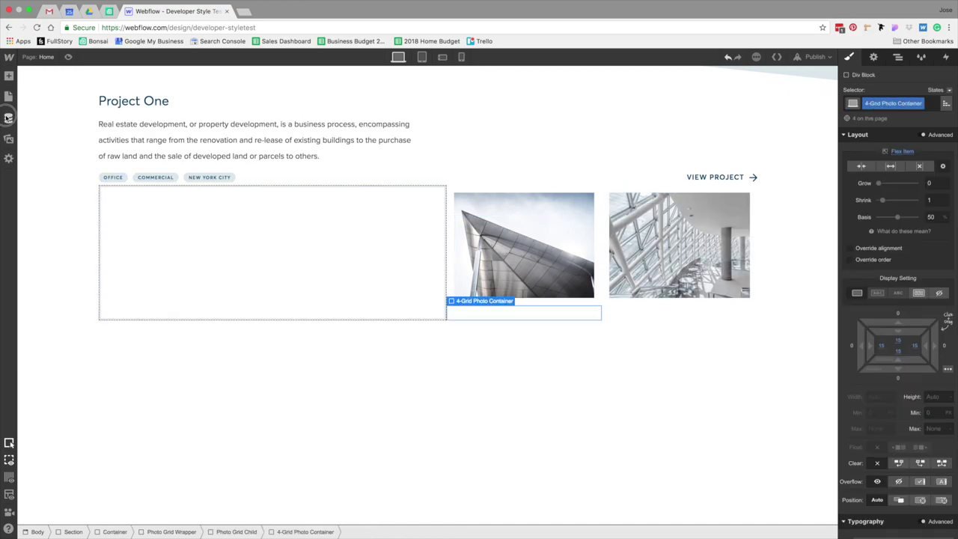
{"action": "left_click", "coordinate": [9, 117]}
{"action": "left_click", "coordinate": [9, 138]}
{"action": "left_click_drag", "start_coordinate": [84, 132], "coordinate": [520, 314]}
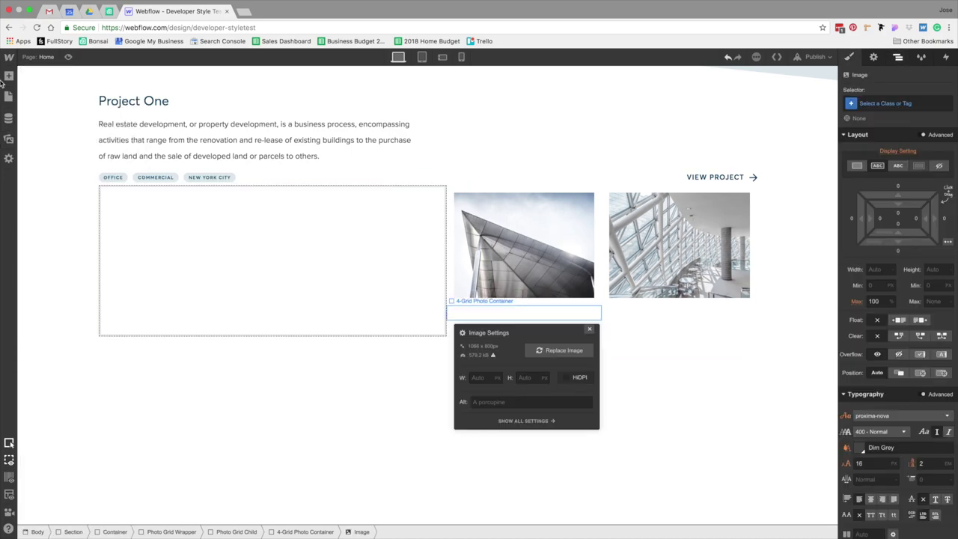
{"action": "left_click", "coordinate": [10, 138]}
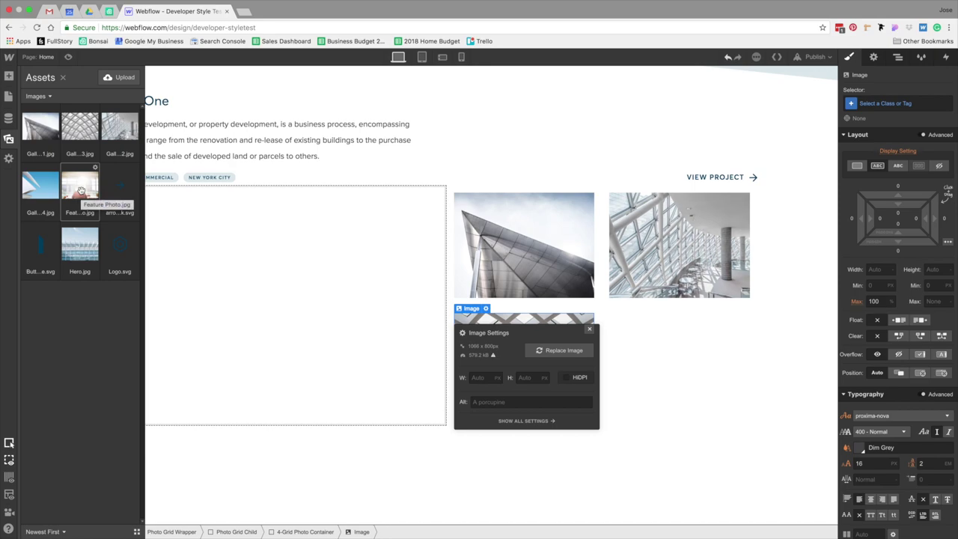
{"action": "left_click_drag", "start_coordinate": [39, 189], "coordinate": [670, 341]}
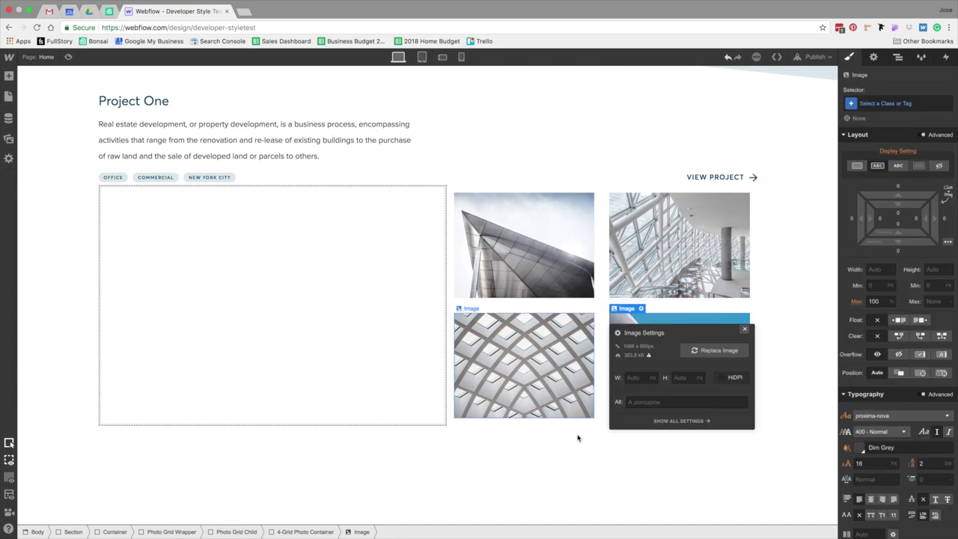
{"action": "left_click", "coordinate": [616, 461]}
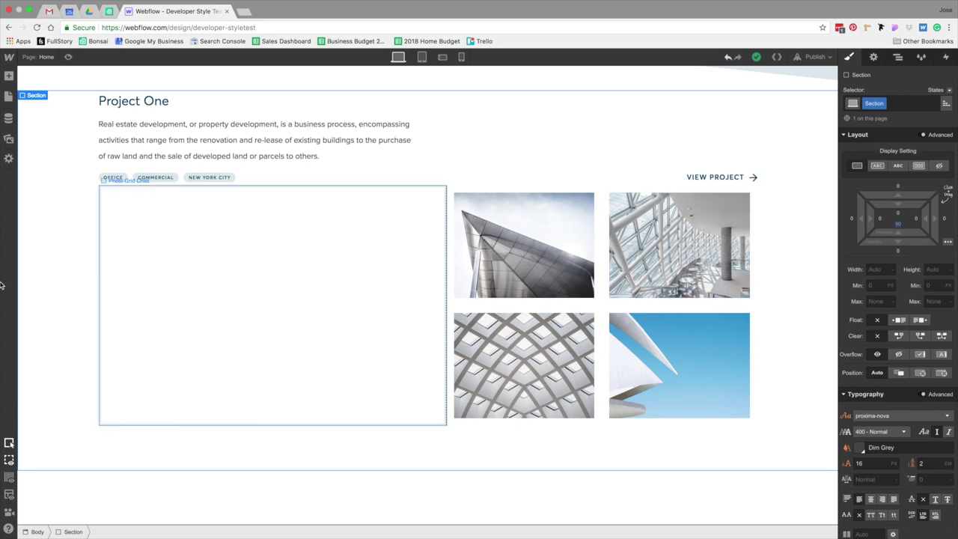
- Set the 4-Grid photo grid container's top, left, right and bottom padding to 0
{"action": "left_click", "coordinate": [143, 263]}
{"action": "left_click_drag", "start_coordinate": [901, 275], "coordinate": [917, 286]}
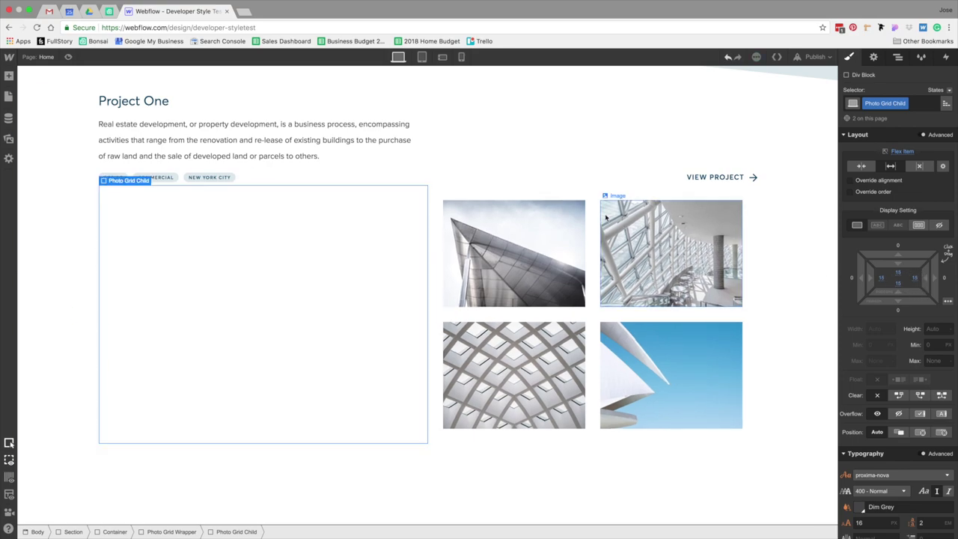
{"action": "left_click", "coordinate": [458, 192]}
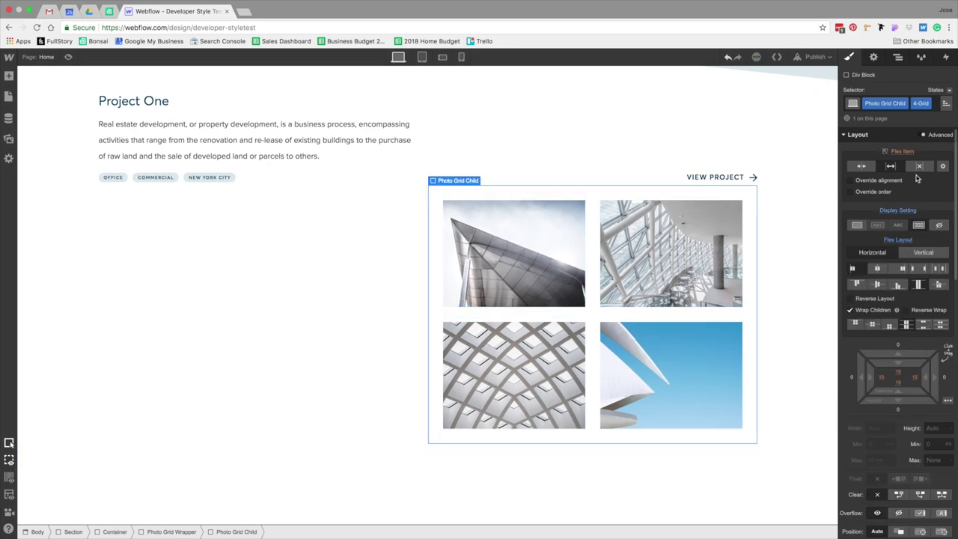
{"action": "left_click", "coordinate": [899, 372]}
{"action": "type", "text": "0"}
{"action": "key", "text": "Return"}
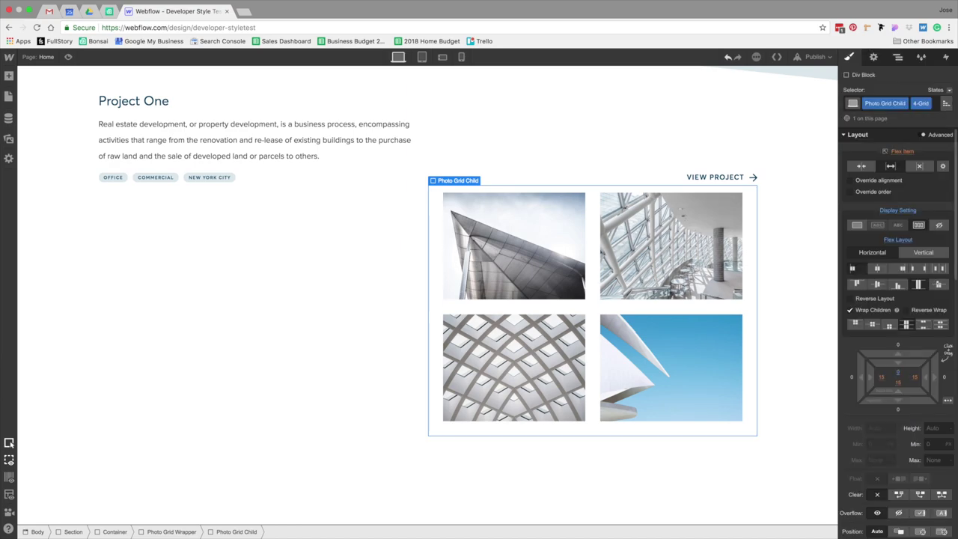
{"action": "left_click", "coordinate": [884, 380]}
{"action": "type", "text": "0"}
{"action": "key", "text": "Return"}
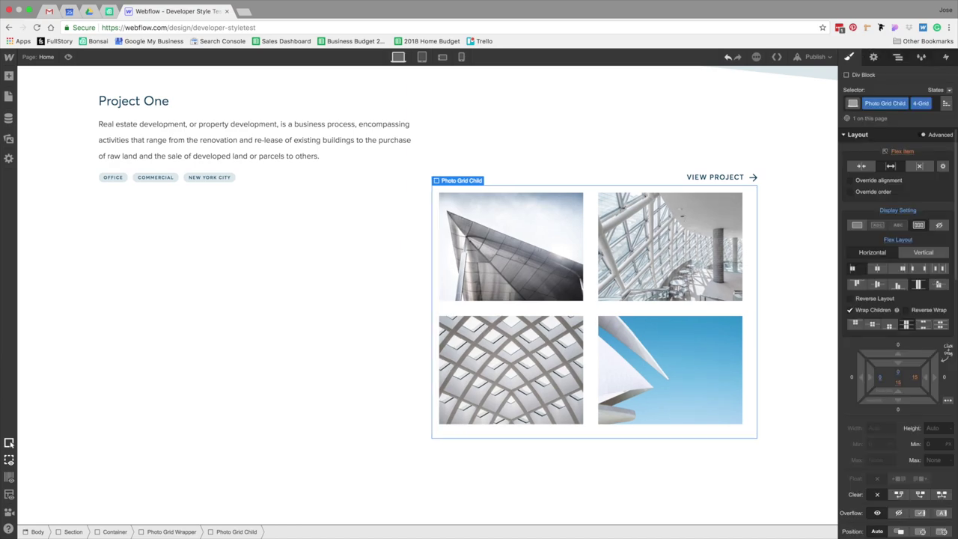
{"action": "left_click", "coordinate": [920, 381]}
{"action": "type", "text": "0"}
{"action": "key", "text": "Return"}
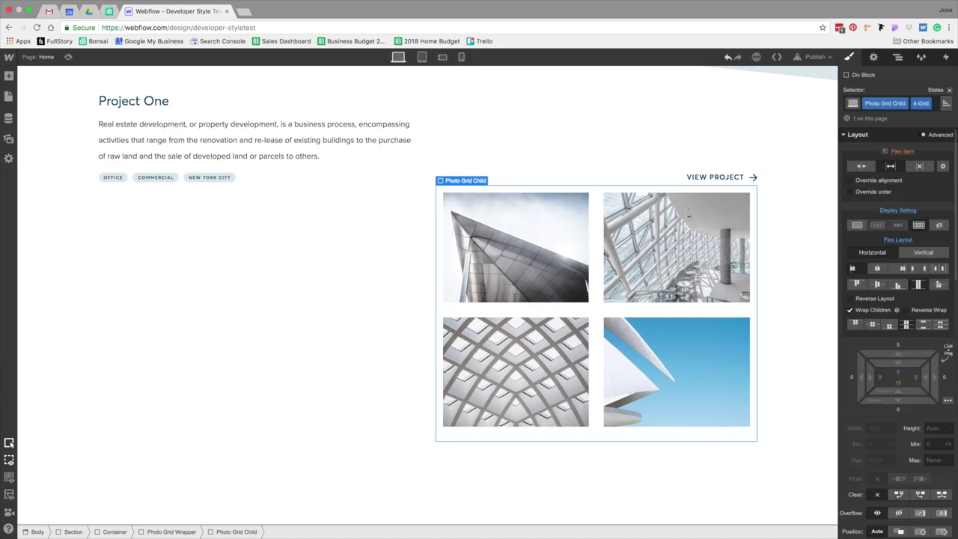
{"action": "left_click", "coordinate": [899, 388]}
{"action": "type", "text": "0"}
{"action": "key", "text": "Return"}
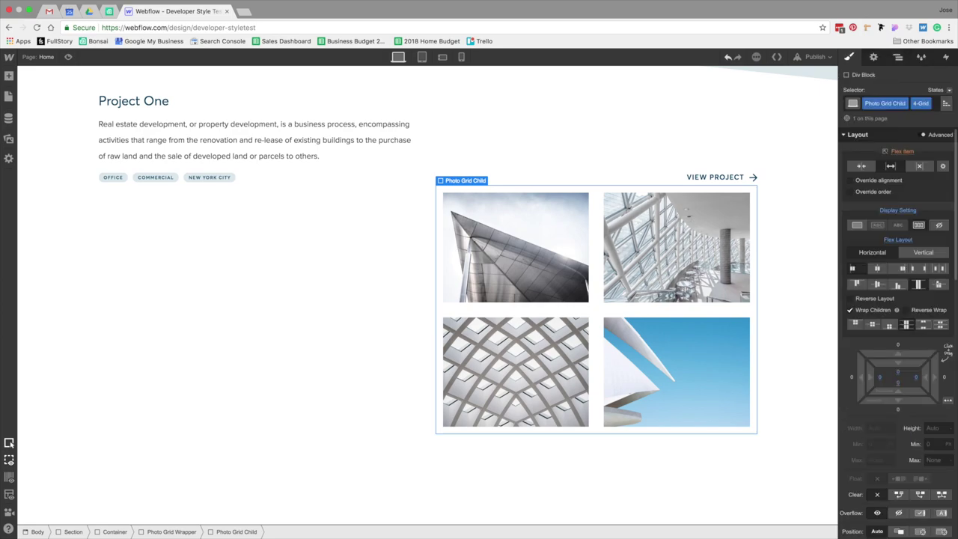
{"action": "left_click", "coordinate": [374, 314]}
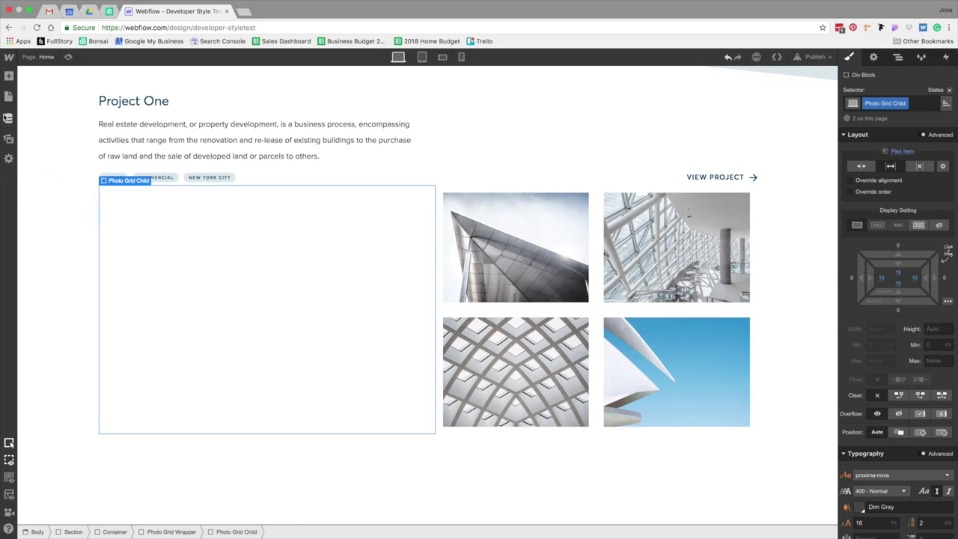
- Drag Feature Photo.jpg from Assets into the large left Photo Grid Child beside the grid
{"action": "left_click", "coordinate": [9, 138]}
{"action": "left_click_drag", "start_coordinate": [73, 193], "coordinate": [368, 312]}
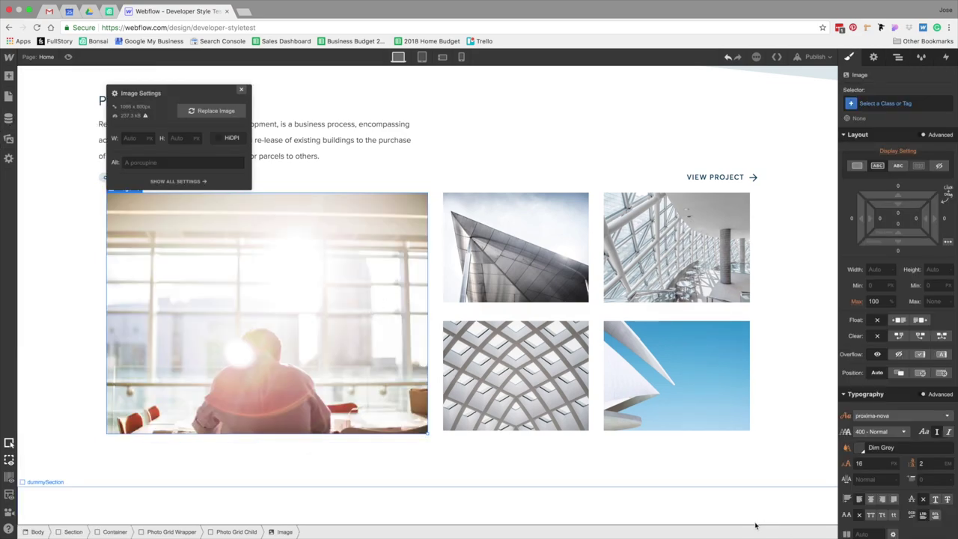
{"action": "left_click", "coordinate": [824, 384]}
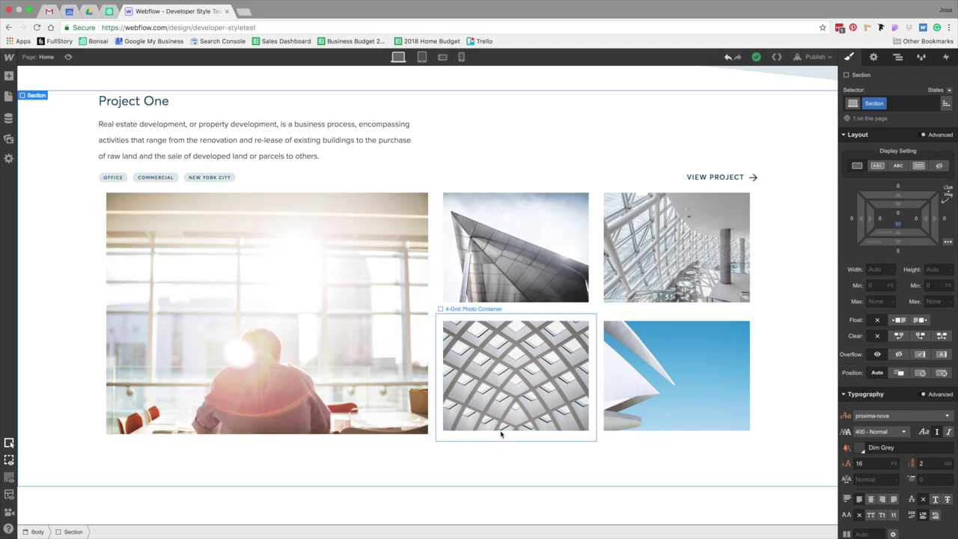
{"action": "left_click", "coordinate": [362, 347]}
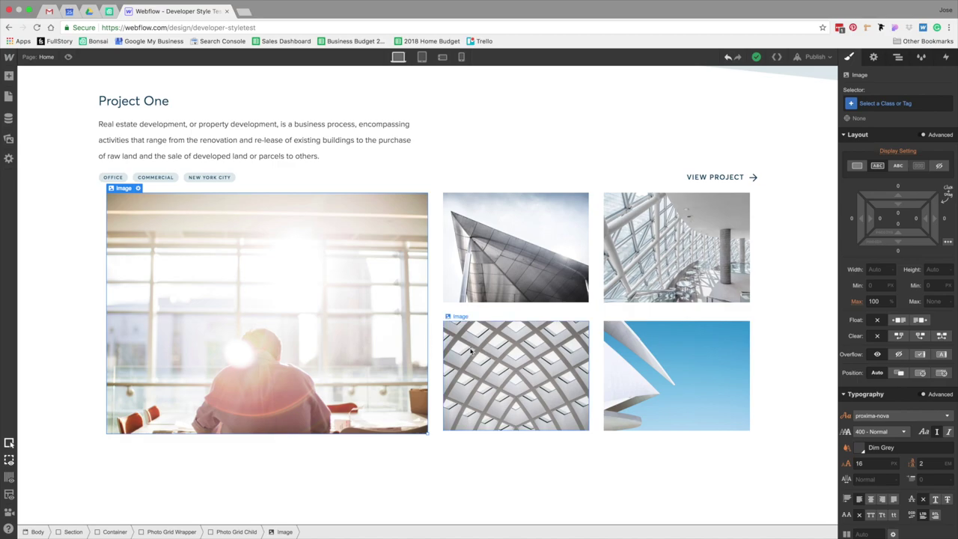
- Delete the large image and add a Div Block inside the left Photo Grid Child
{"action": "left_click", "coordinate": [337, 358]}
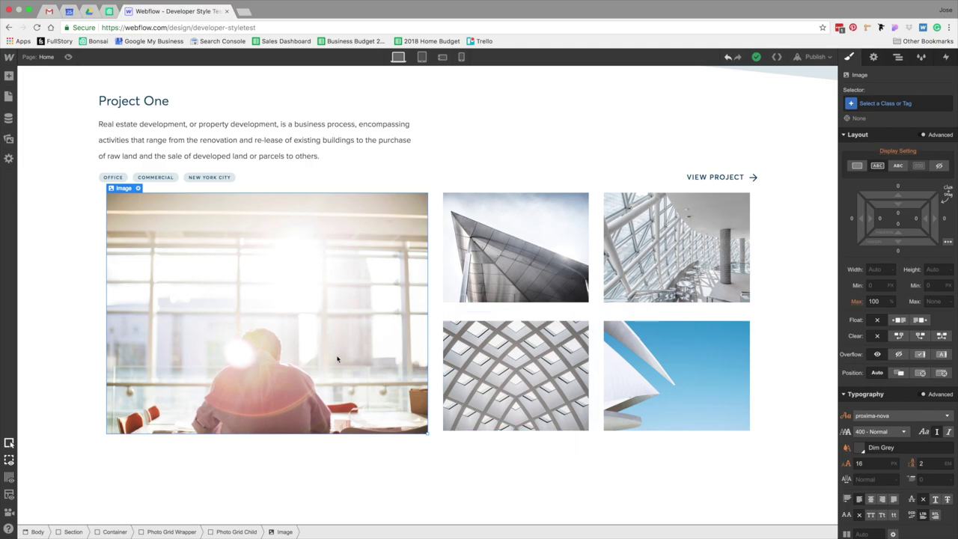
{"action": "key", "text": "Delete"}
{"action": "left_click", "coordinate": [149, 225]}
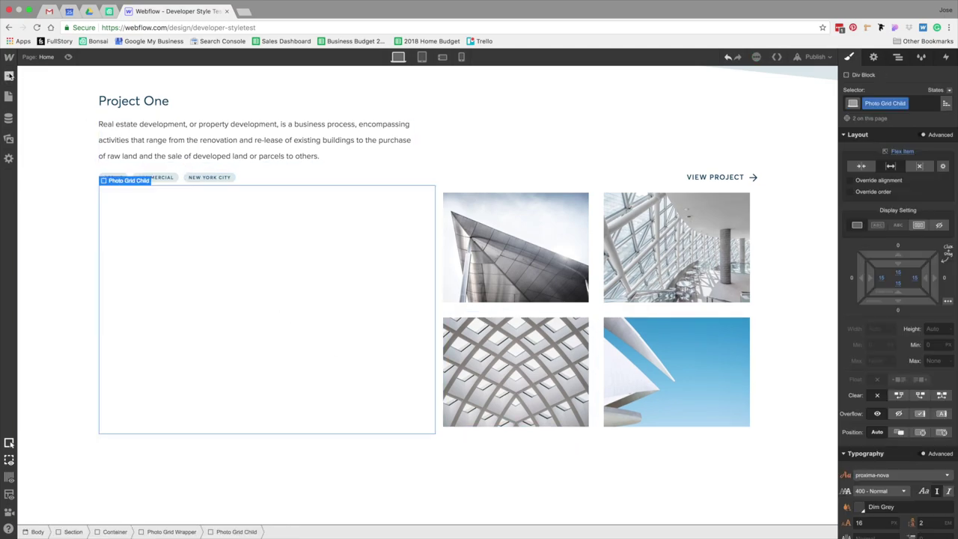
{"action": "left_click", "coordinate": [9, 76]}
{"action": "left_click_drag", "start_coordinate": [35, 203], "coordinate": [198, 243]}
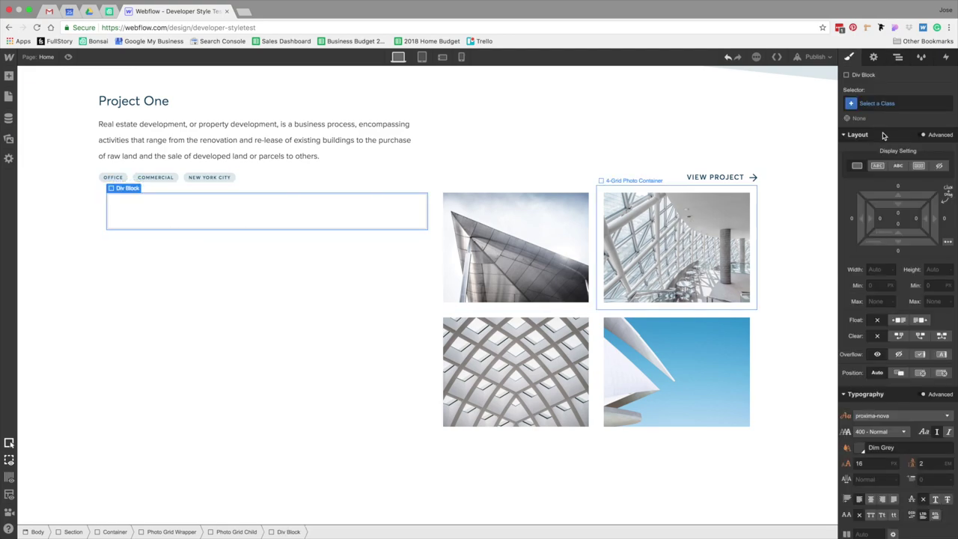
- Give the new div a Featured Photo class with 100% width and 100% height
{"action": "left_click", "coordinate": [897, 103]}
{"action": "type", "text": "Fea"}
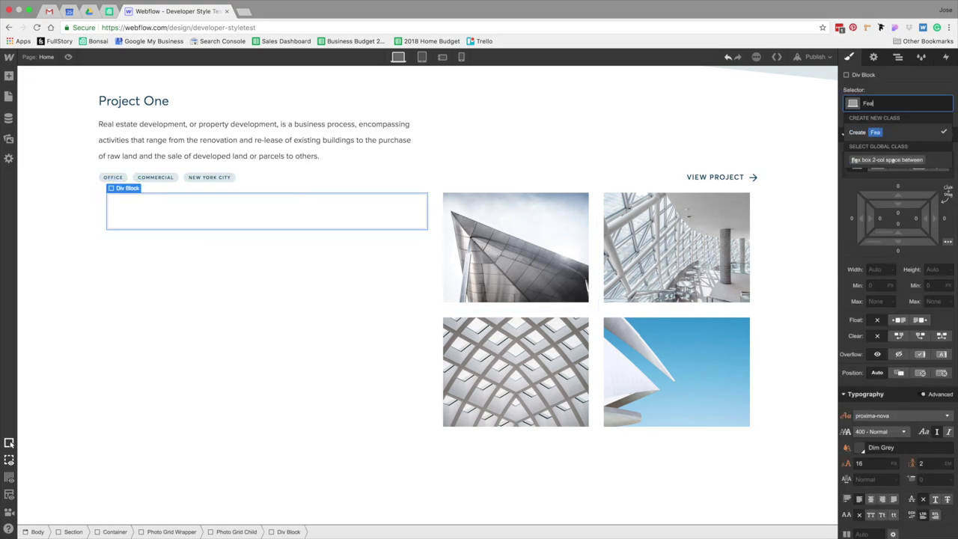
{"action": "type", "text": "tured Photo"}
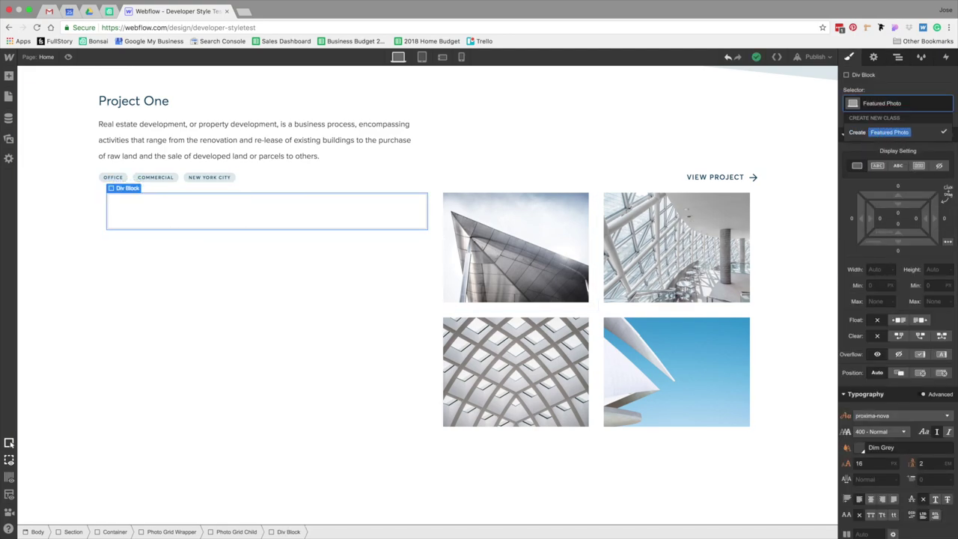
{"action": "key", "text": "Return"}
{"action": "left_click", "coordinate": [881, 269]}
{"action": "type", "text": "100%"}
{"action": "key", "text": "Tab"}
{"action": "type", "text": "1"}
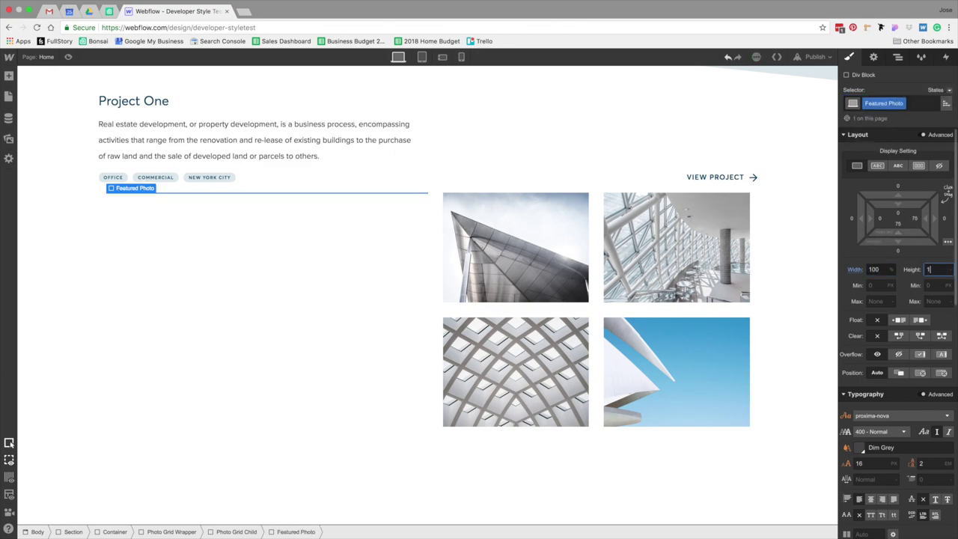
{"action": "key", "text": "Return"}
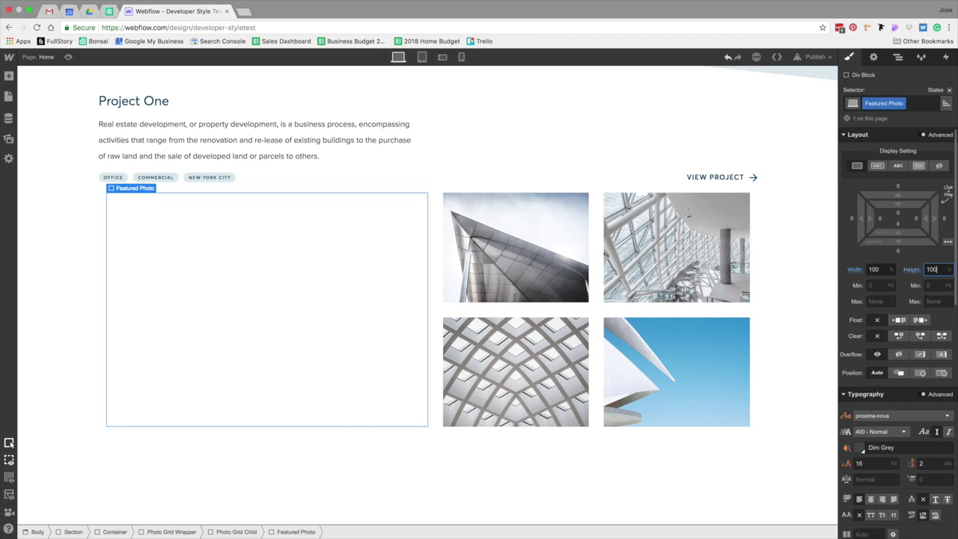
{"action": "left_click", "coordinate": [874, 57]}
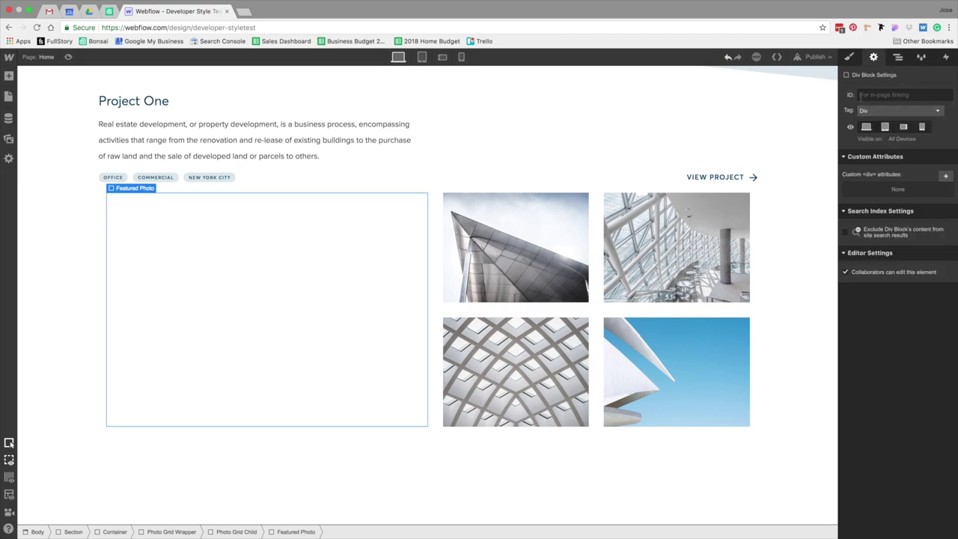
{"action": "left_click", "coordinate": [851, 60]}
{"action": "scroll", "coordinate": [903, 443], "scroll_direction": "down", "scroll_amount": 3}
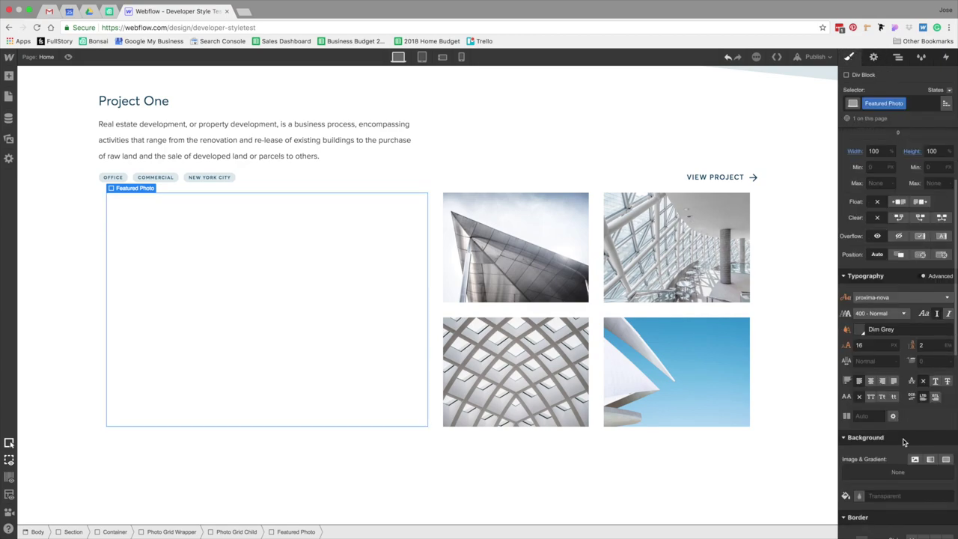
- Add Feature Photo.jpg as the Featured Photo div's background image
{"action": "left_click", "coordinate": [914, 459]}
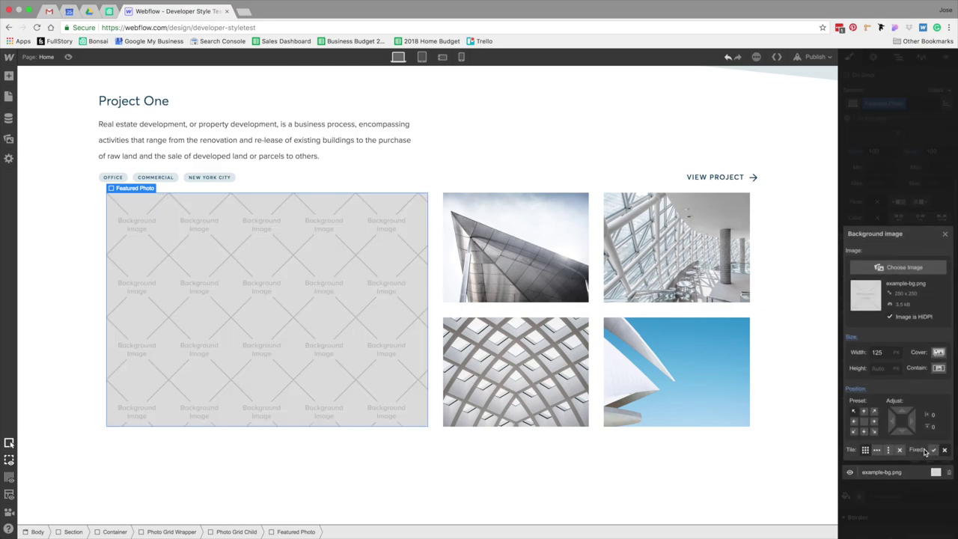
{"action": "left_click", "coordinate": [890, 271]}
{"action": "left_click", "coordinate": [39, 126]}
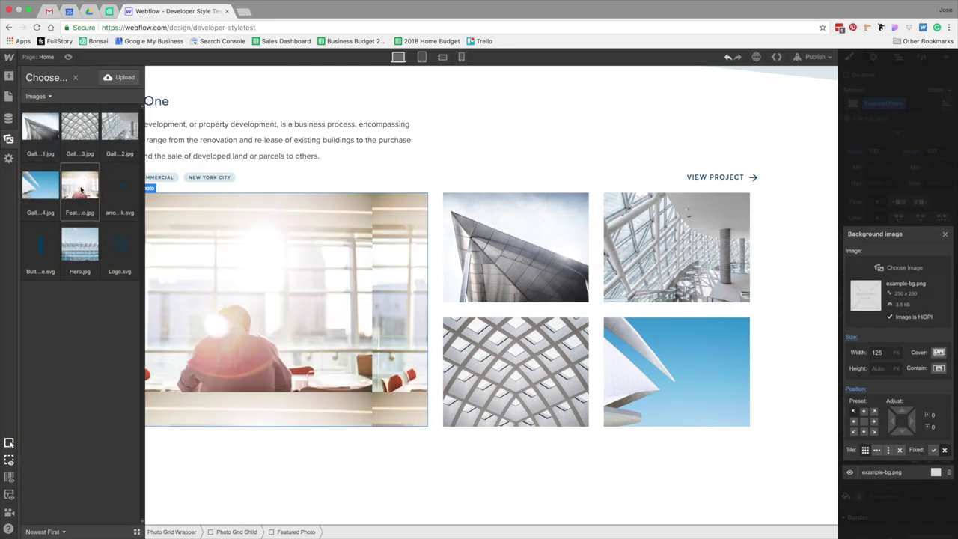
{"action": "left_click", "coordinate": [734, 485]}
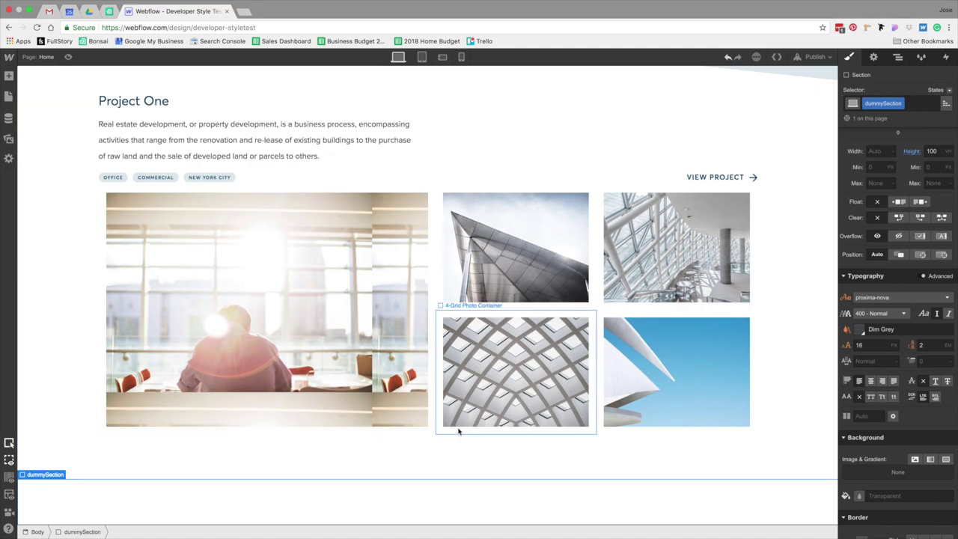
- Set the Featured Photo background to Cover and centre it without repeating
{"action": "left_click", "coordinate": [322, 340]}
{"action": "left_click", "coordinate": [882, 473]}
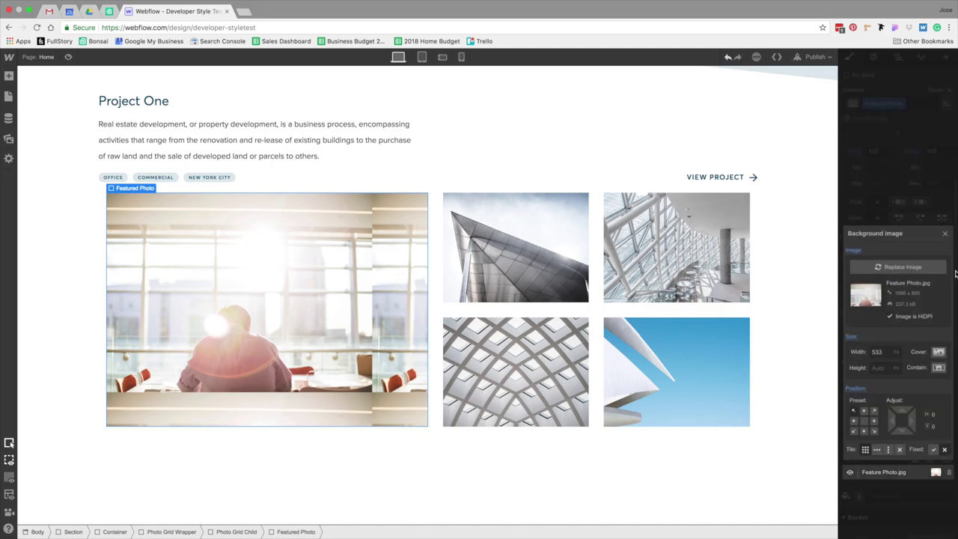
{"action": "left_click", "coordinate": [939, 352]}
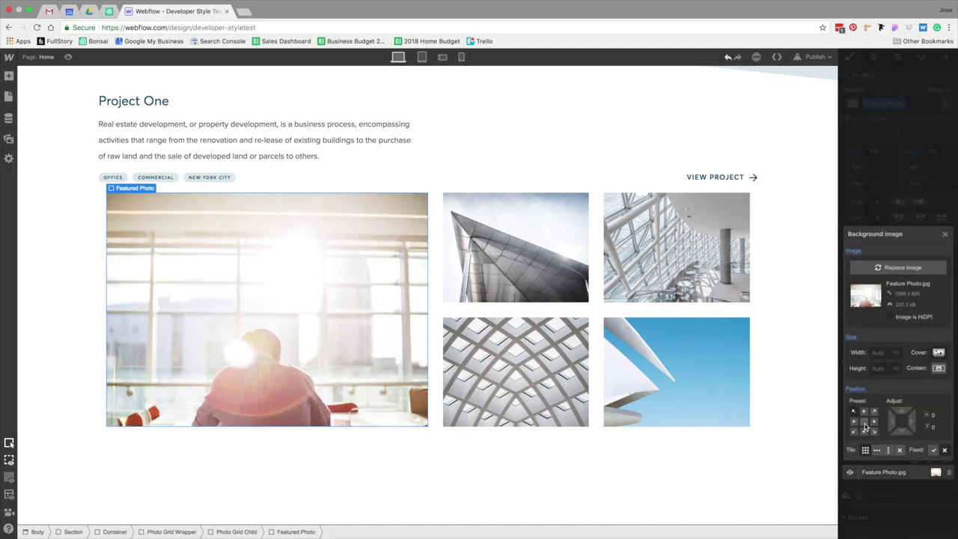
{"action": "left_click", "coordinate": [900, 452]}
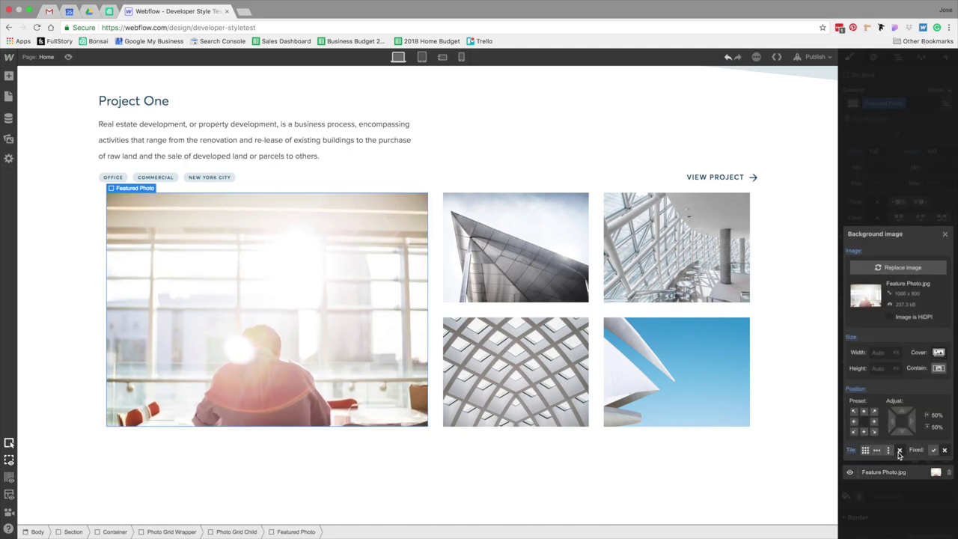
{"action": "left_click", "coordinate": [907, 493]}
{"action": "left_click", "coordinate": [678, 479]}
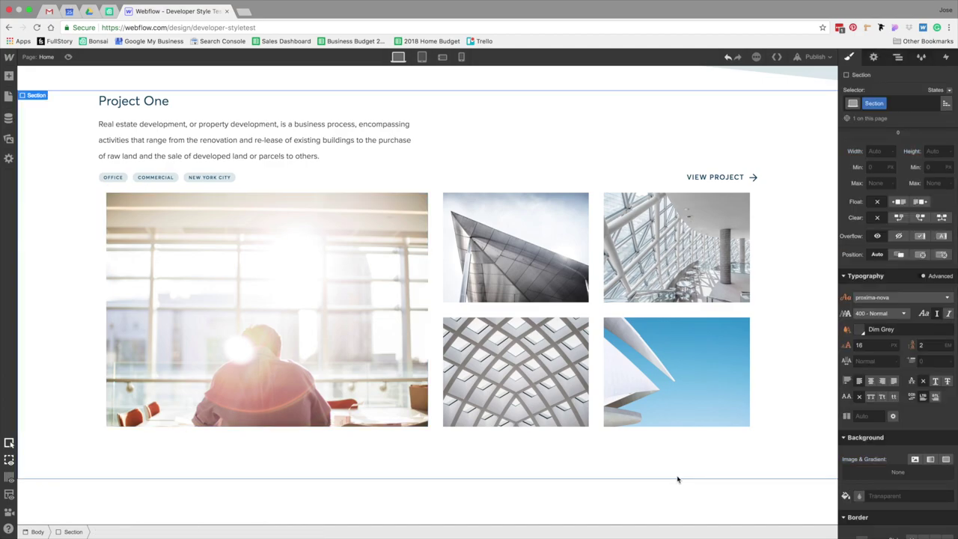
{"action": "left_click", "coordinate": [222, 284]}
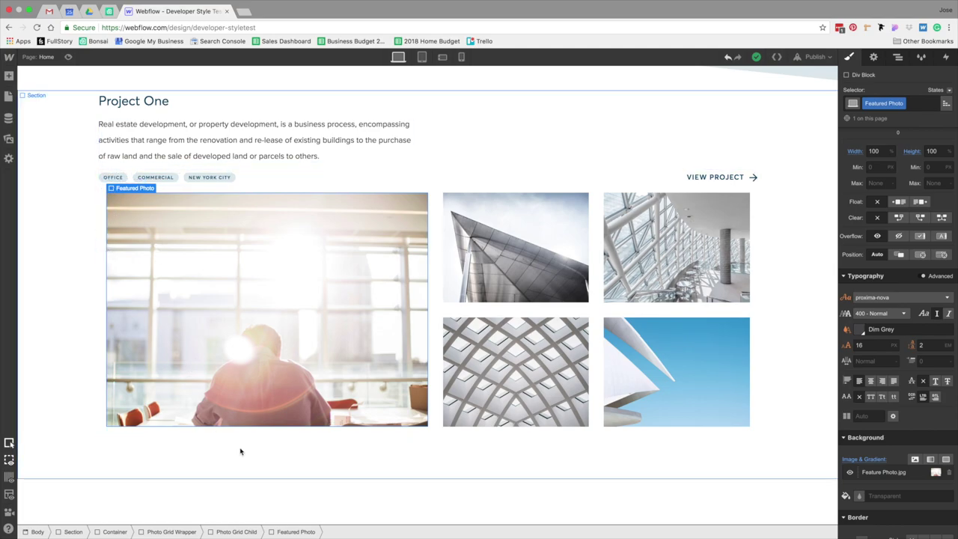
- Set the Photo Grid Wrapper's margins to -15 left, -15 right and 30 top
{"action": "left_click", "coordinate": [177, 532]}
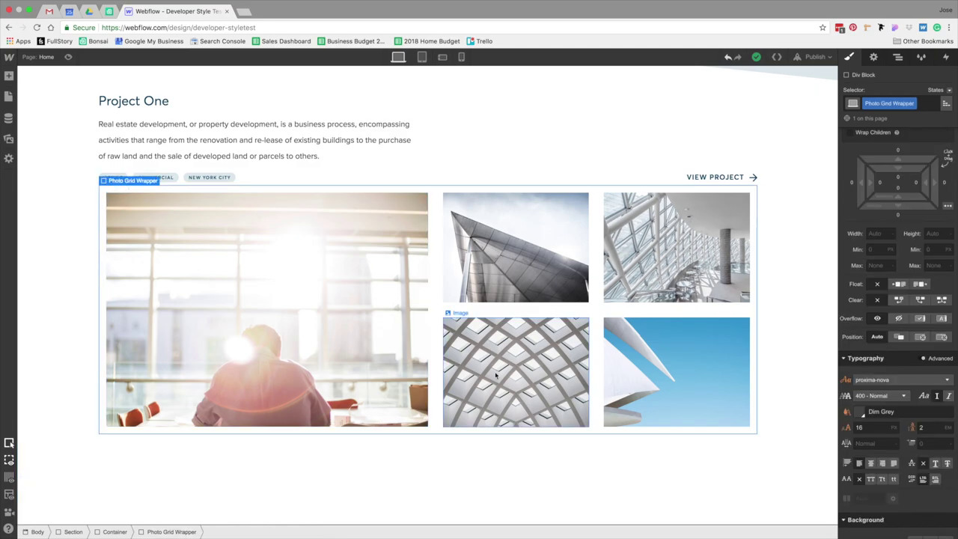
{"action": "left_click", "coordinate": [852, 184]}
{"action": "type", "text": "-15"}
{"action": "key", "text": "Return"}
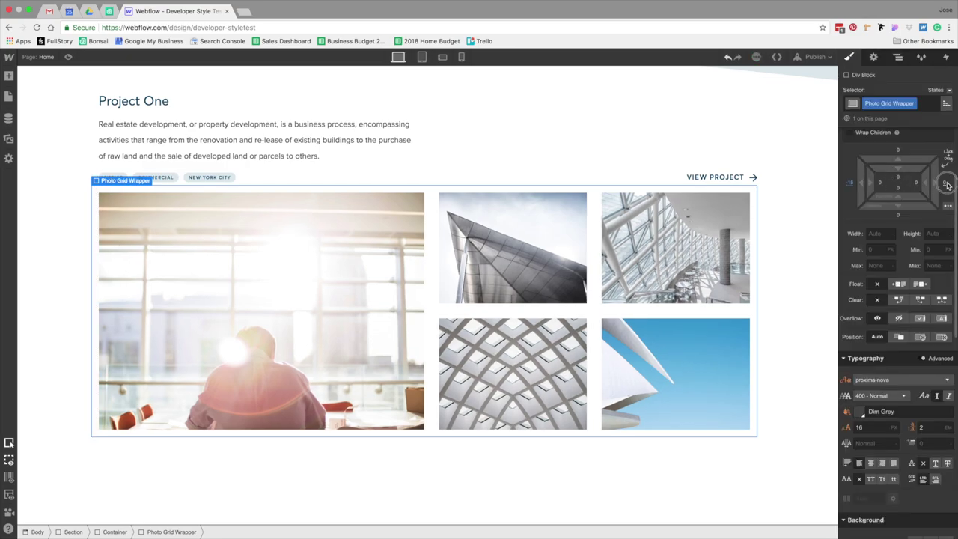
{"action": "left_click", "coordinate": [948, 184]}
{"action": "type", "text": "-15"}
{"action": "key", "text": "Return"}
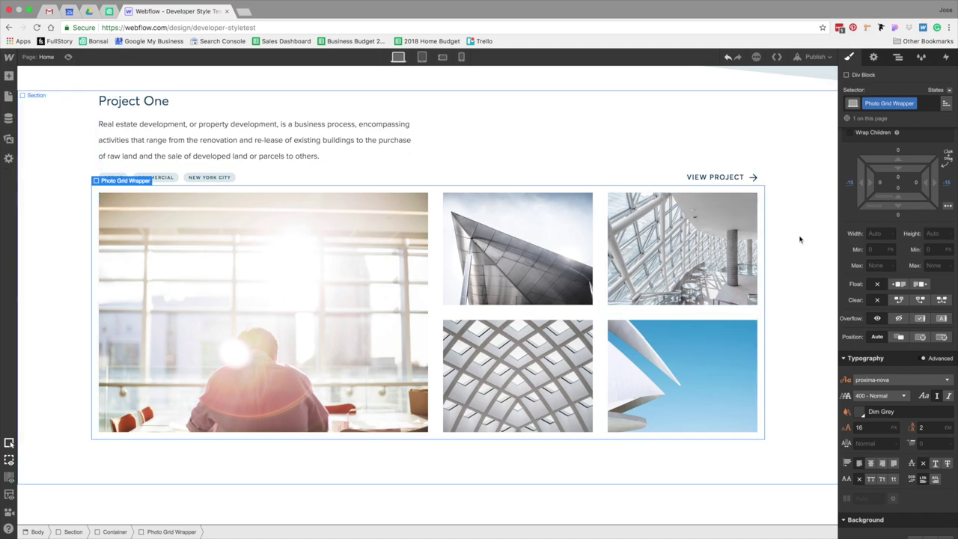
{"action": "left_click", "coordinate": [901, 152]}
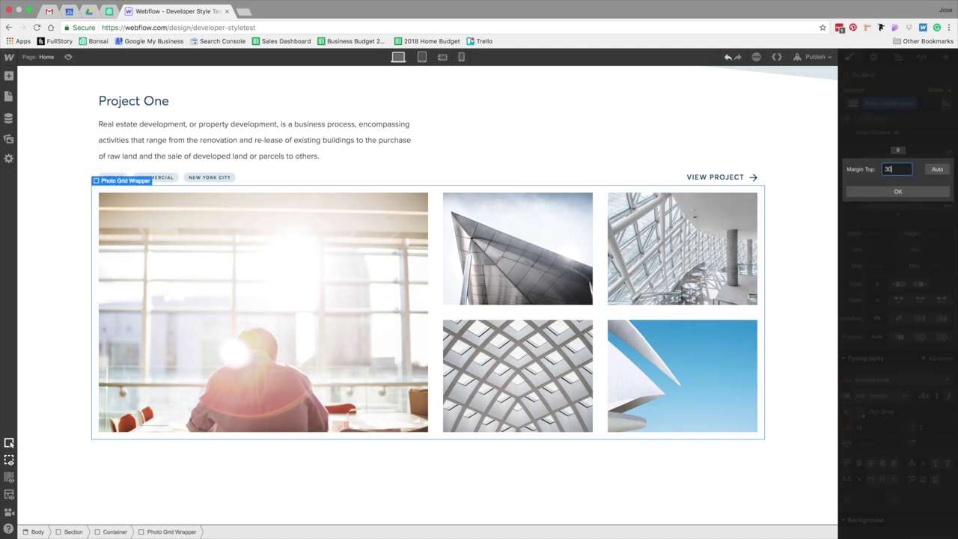
{"action": "type", "text": "30"}
{"action": "key", "text": "Return"}
{"action": "left_click", "coordinate": [814, 197]}
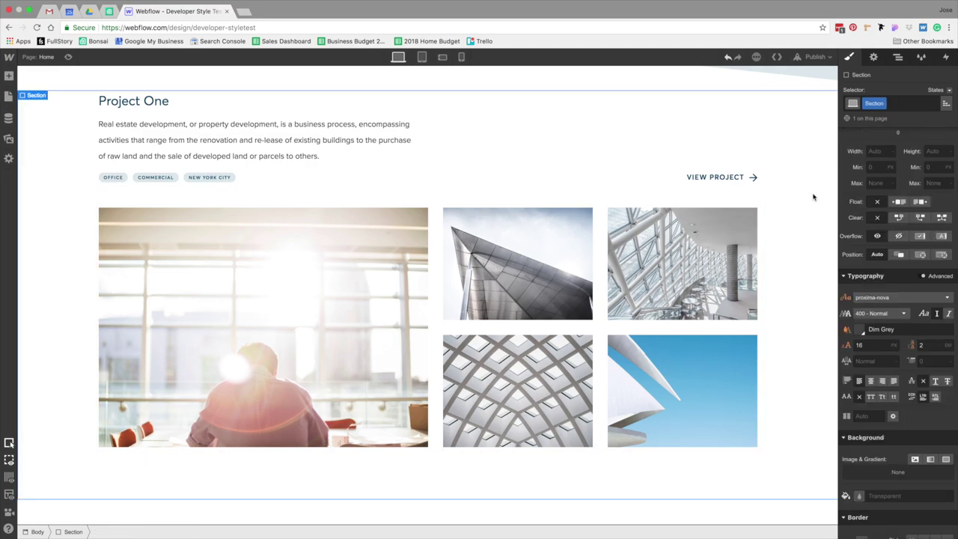
{"action": "left_click", "coordinate": [552, 248]}
{"action": "left_click", "coordinate": [400, 299]}
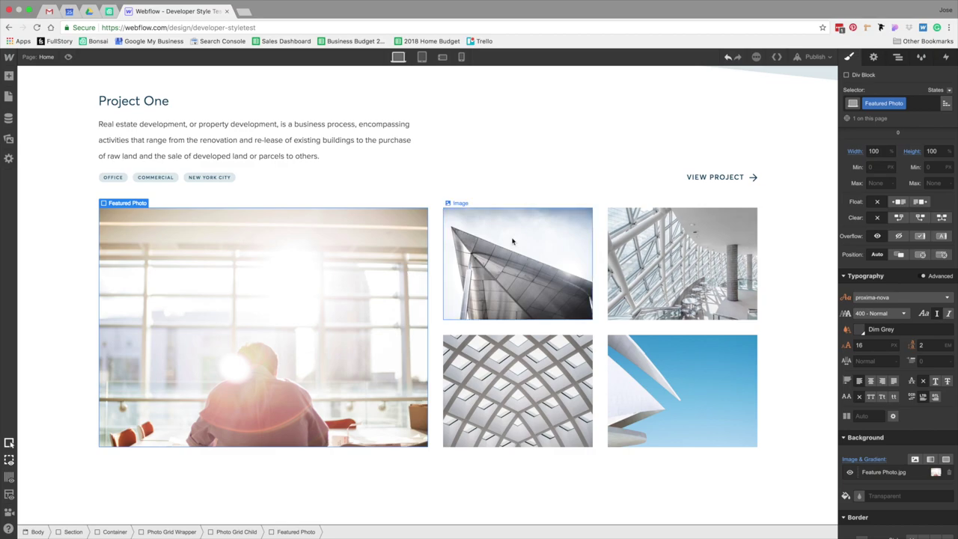
- Select the whole Project One section and duplicate it with Cmd+D
{"action": "left_click", "coordinate": [528, 276]}
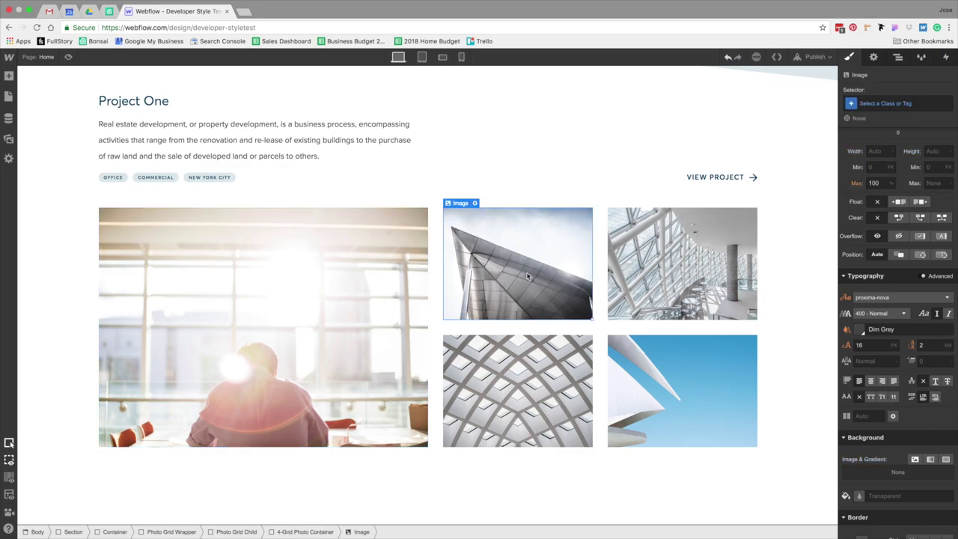
{"action": "left_click", "coordinate": [805, 330]}
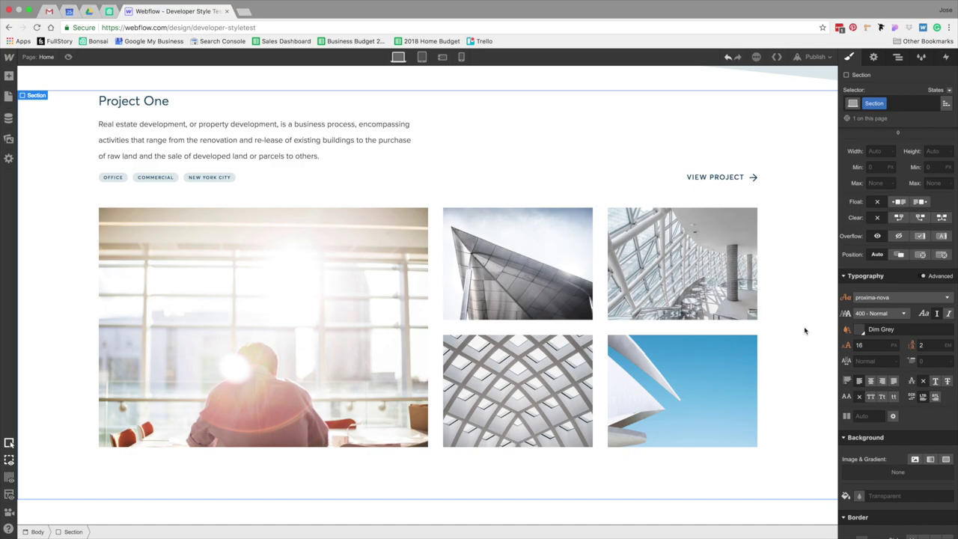
{"action": "scroll", "coordinate": [493, 327], "scroll_direction": "down", "scroll_amount": 2}
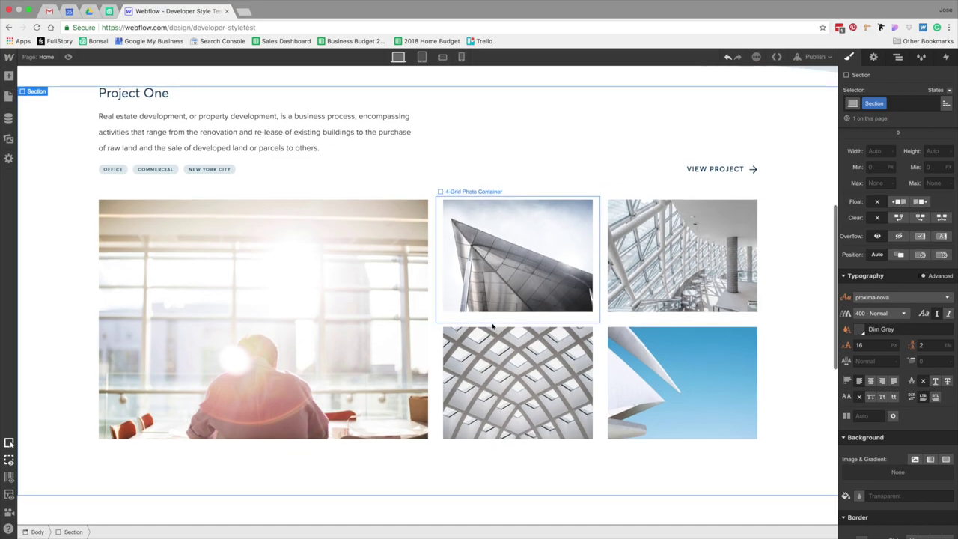
{"action": "scroll", "coordinate": [450, 337], "scroll_direction": "up", "scroll_amount": 3}
{"action": "scroll", "coordinate": [397, 354], "scroll_direction": "down", "scroll_amount": 1}
{"action": "left_click", "coordinate": [397, 355]}
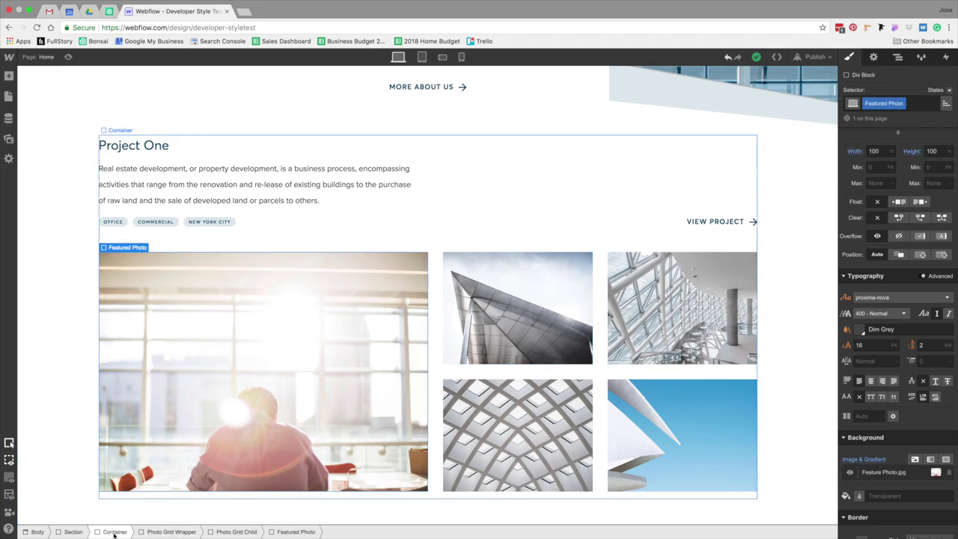
{"action": "left_click", "coordinate": [228, 498]}
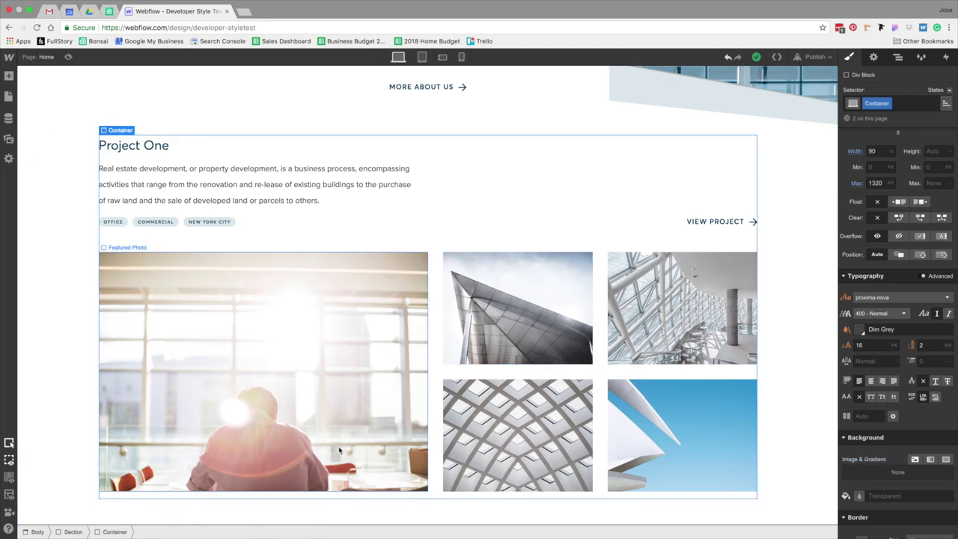
{"action": "left_click", "coordinate": [75, 533]}
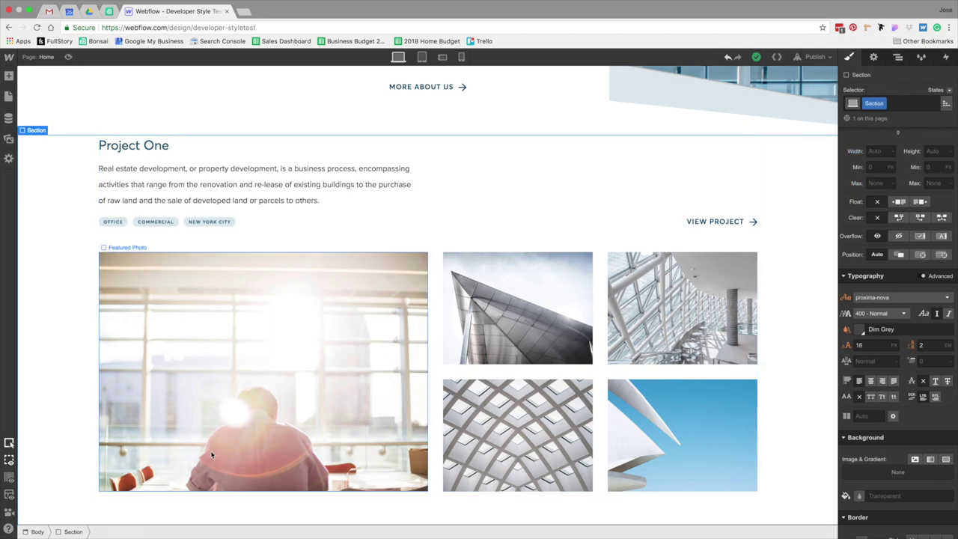
{"action": "key", "text": "super+d"}
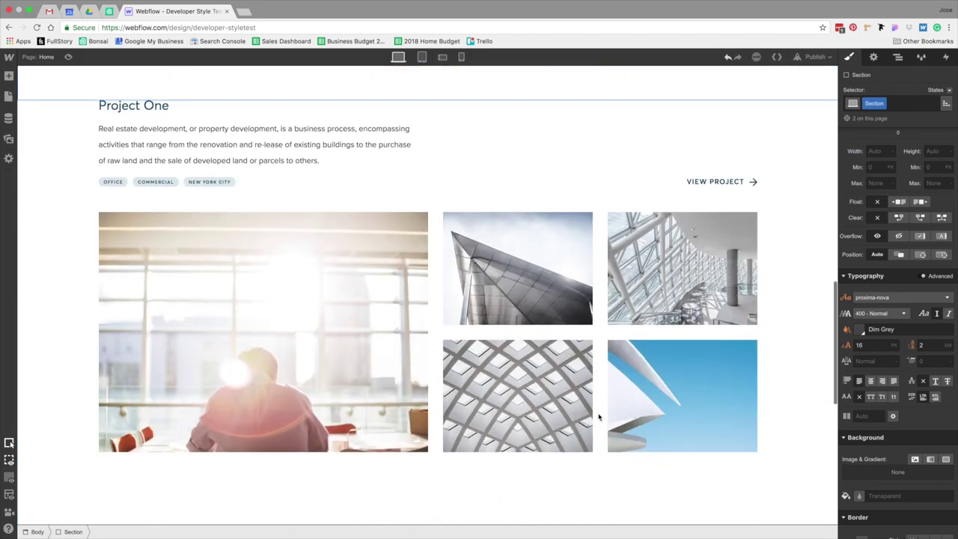
- Change the duplicated heading from 'Project One' to 'Project Two' and view the page in Preview mode
{"action": "left_click", "coordinate": [162, 105]}
{"action": "double_click", "coordinate": [162, 105]}
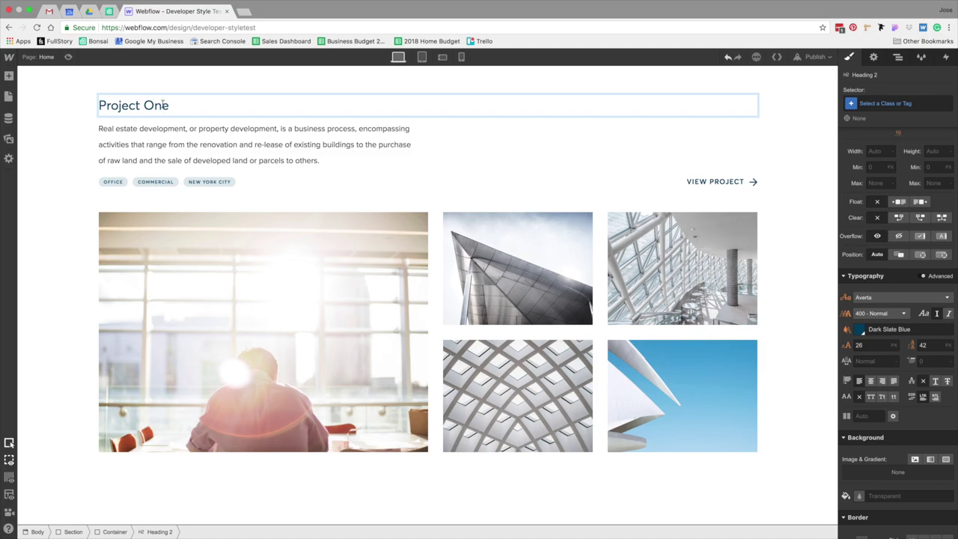
{"action": "double_click", "coordinate": [163, 105]}
{"action": "type", "text": "Two"}
{"action": "left_click", "coordinate": [219, 141]}
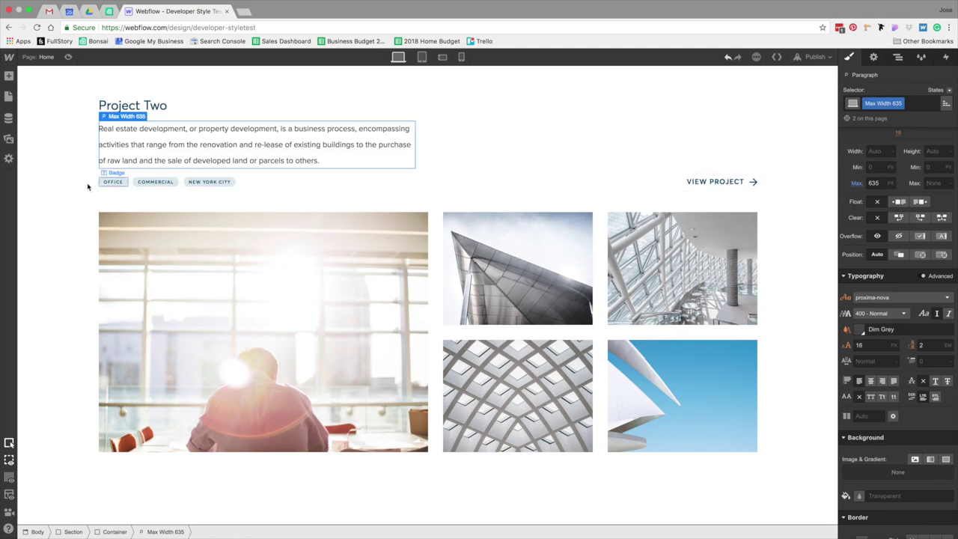
{"action": "left_click", "coordinate": [48, 213]}
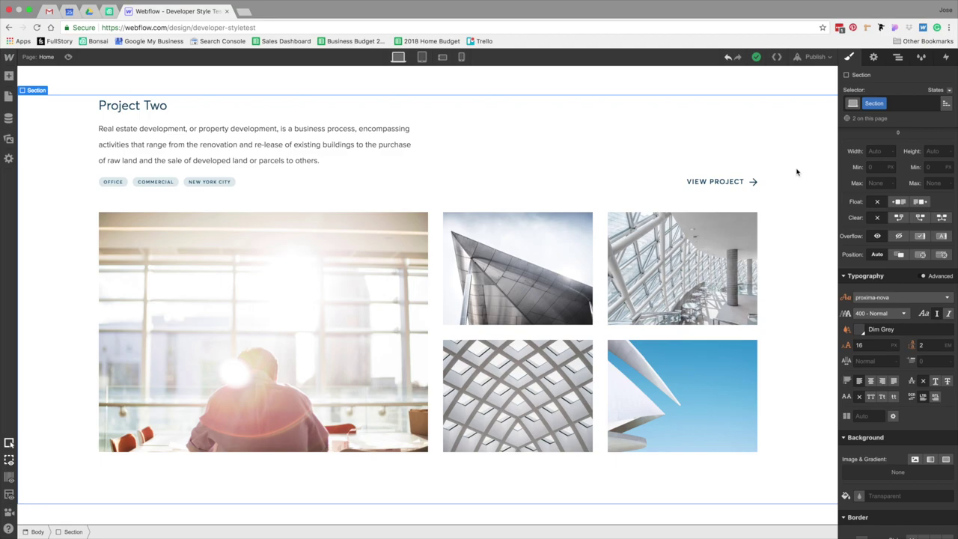
{"action": "key", "text": "super+shift+p"}
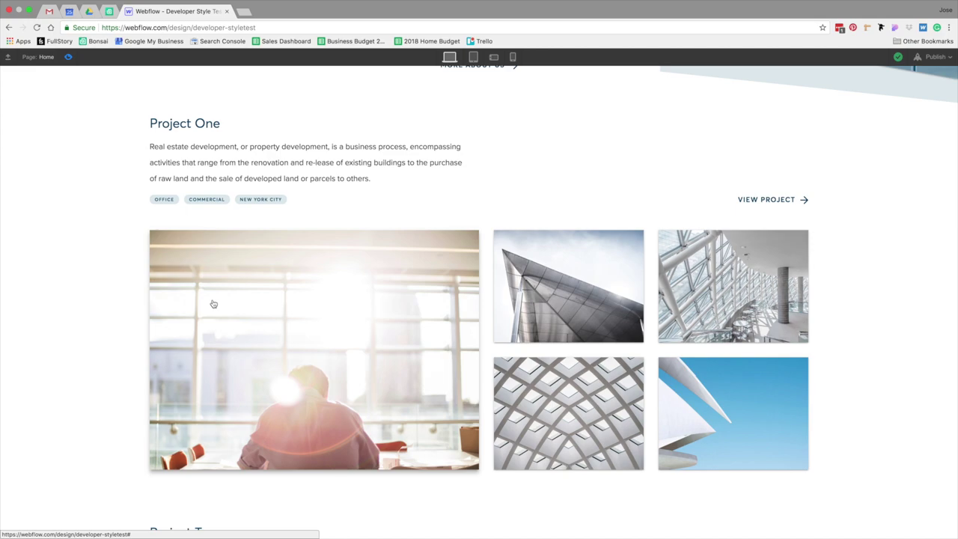
{"action": "scroll", "coordinate": [589, 266], "scroll_direction": "up", "scroll_amount": 1}
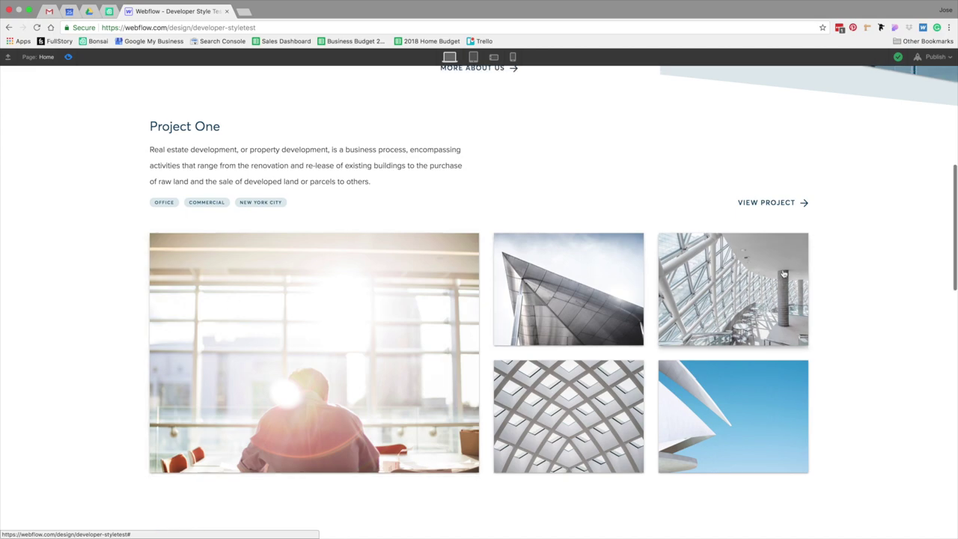
{"action": "scroll", "coordinate": [552, 389], "scroll_direction": "up", "scroll_amount": 1}
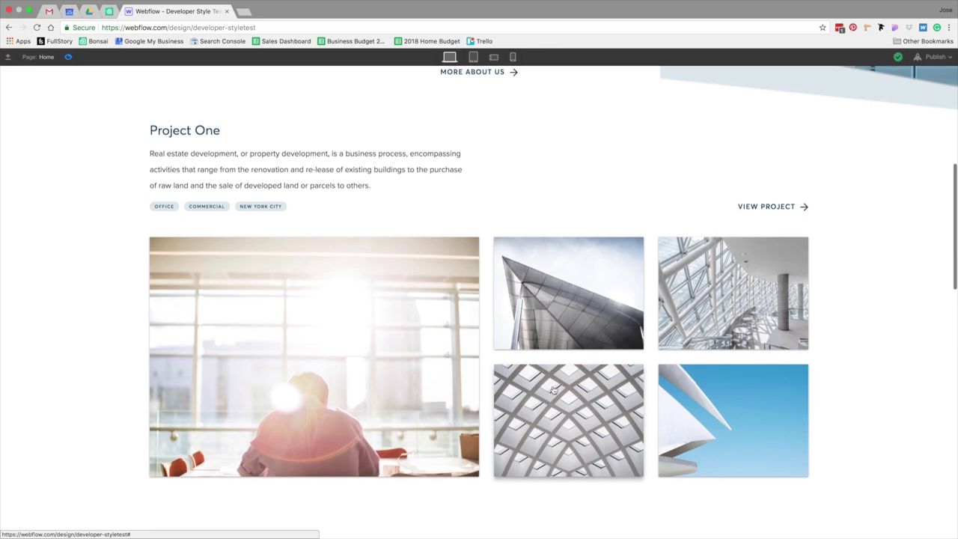
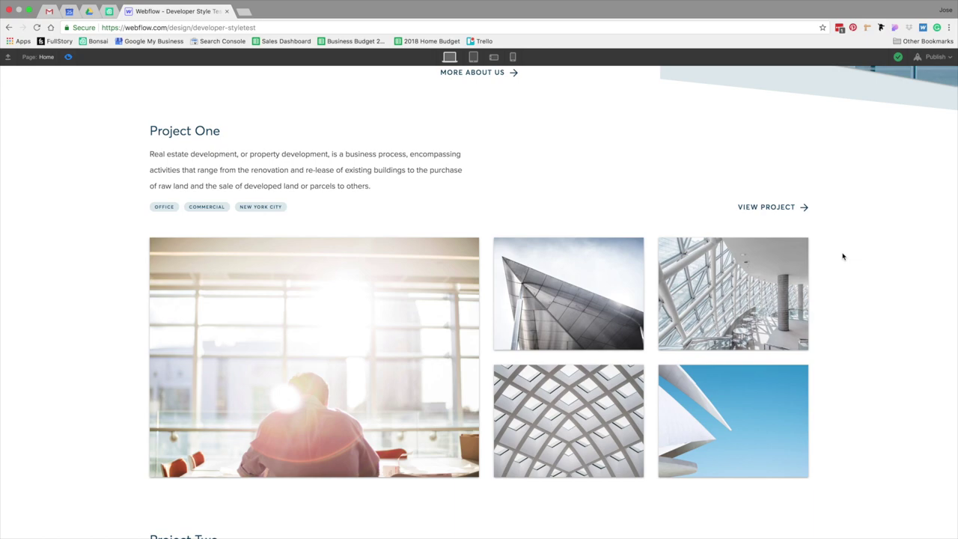
- Scroll the Webflow preview down through the Project Two gallery and back up
{"action": "scroll", "coordinate": [843, 257], "scroll_direction": "down", "scroll_amount": 6}
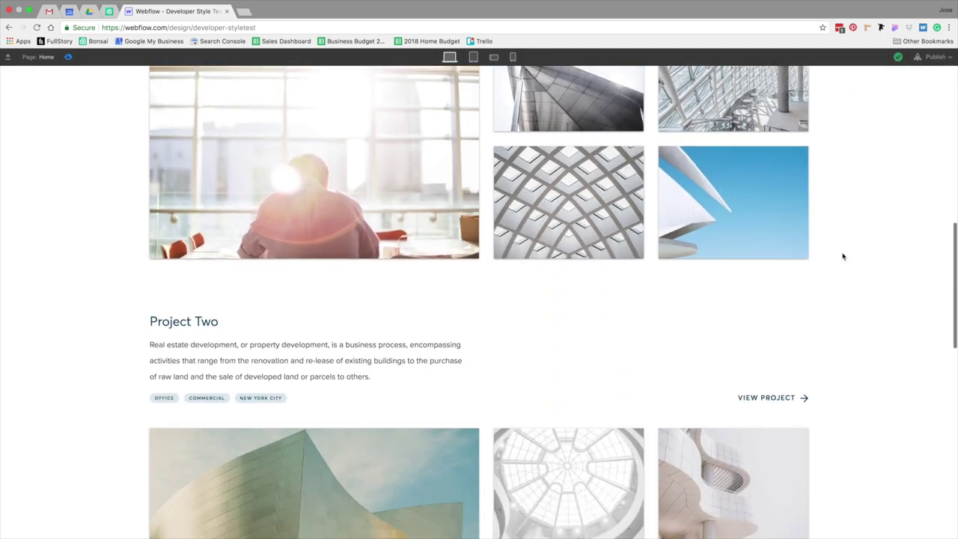
{"action": "scroll", "coordinate": [843, 257], "scroll_direction": "up", "scroll_amount": 1}
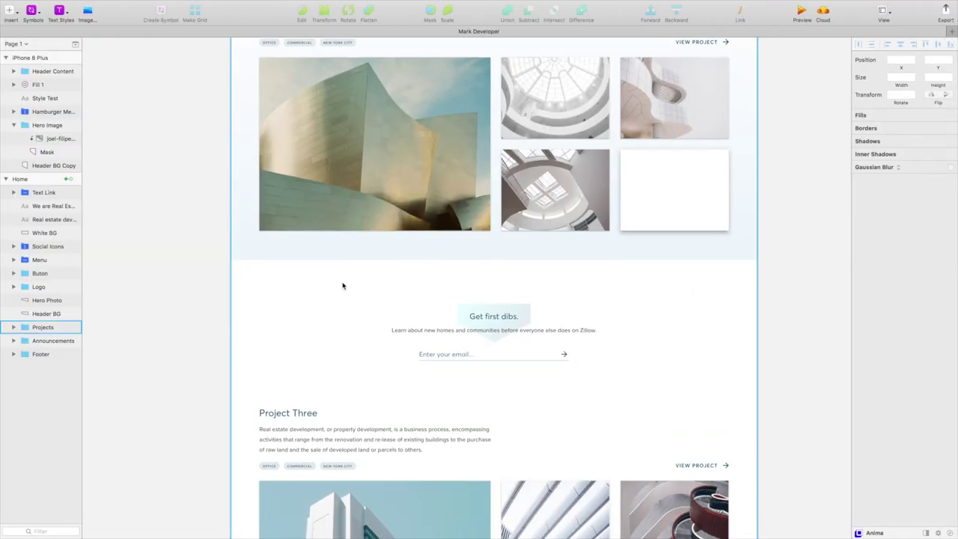
- Inspect Sketch's Fill 1 shape behind 'Get first dibs', then exit Webflow preview to the designer
{"action": "left_click", "coordinate": [526, 319], "text": "super"}
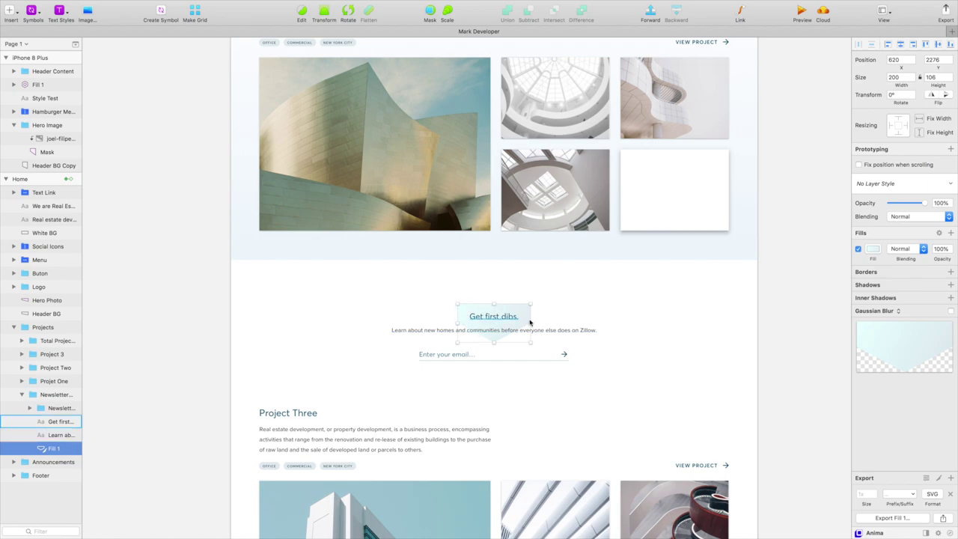
{"action": "key", "text": "Escape"}
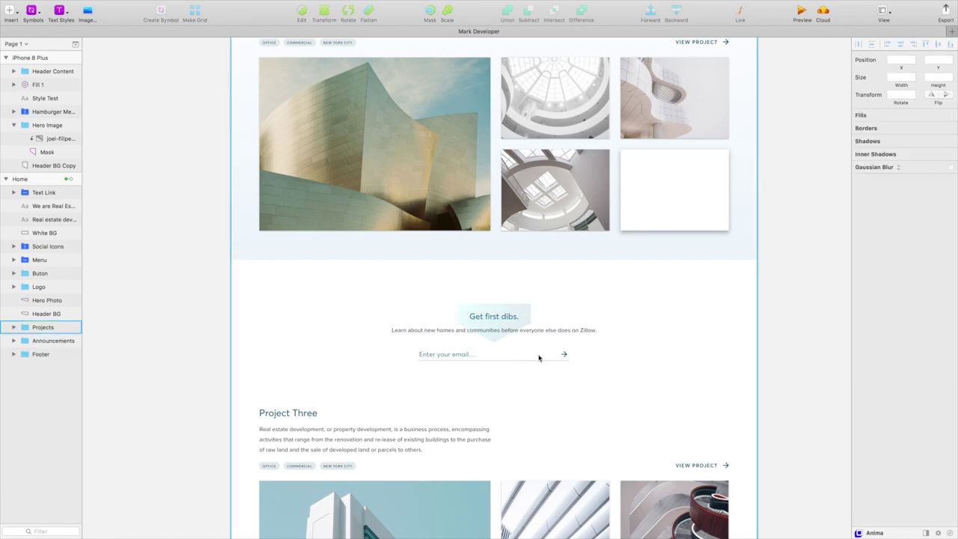
{"action": "key", "text": "ctrl+Left"}
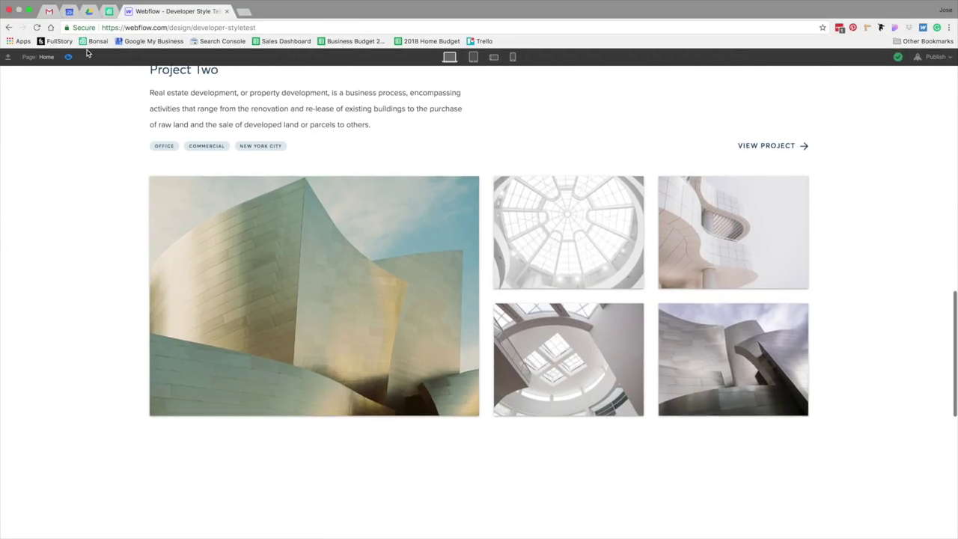
{"action": "left_click", "coordinate": [69, 57]}
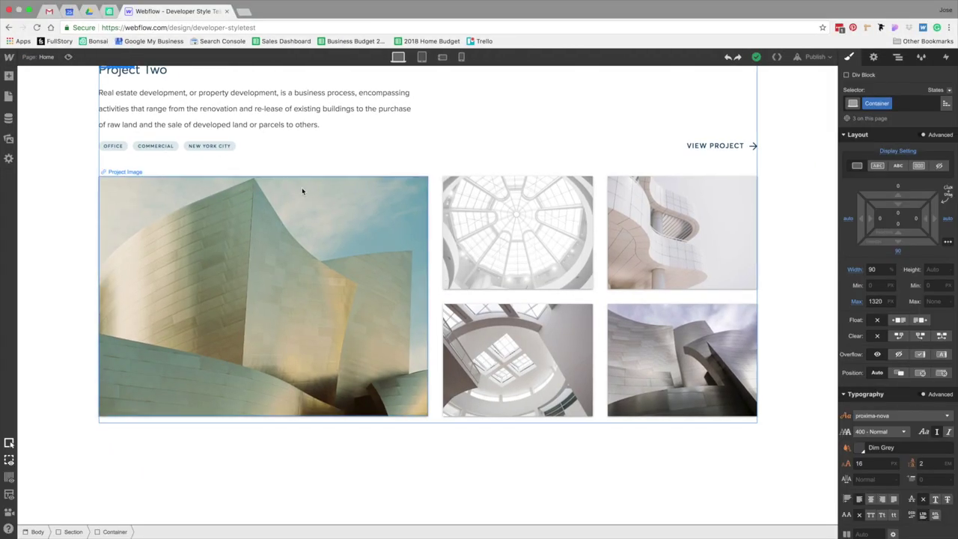
{"action": "scroll", "coordinate": [302, 187], "scroll_direction": "down", "scroll_amount": 1}
{"action": "scroll", "coordinate": [135, 221], "scroll_direction": "down", "scroll_amount": 1}
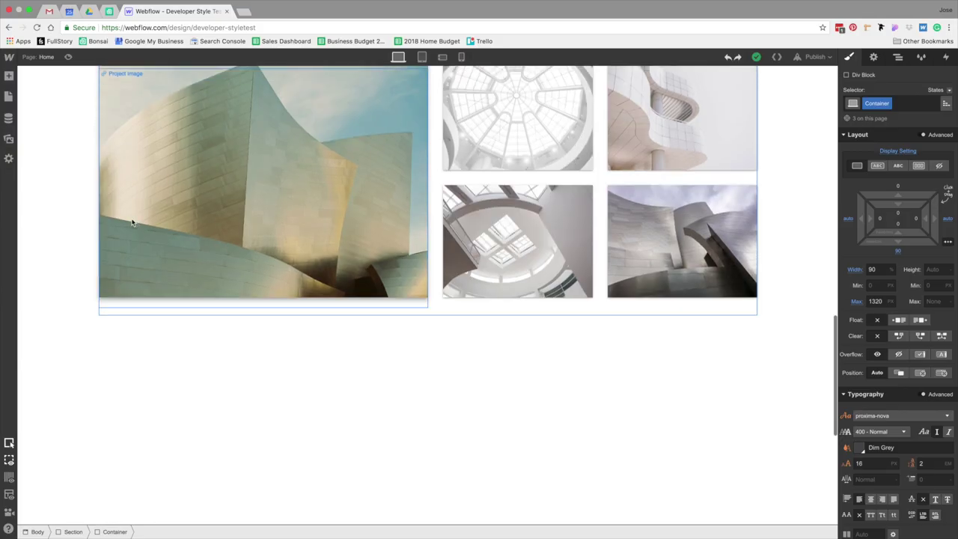
- Select the Project Two background Rectangle in Sketch to compare it with Webflow's gallery
{"action": "key", "text": "ctrl+Right"}
{"action": "left_click", "coordinate": [742, 251], "text": "super"}
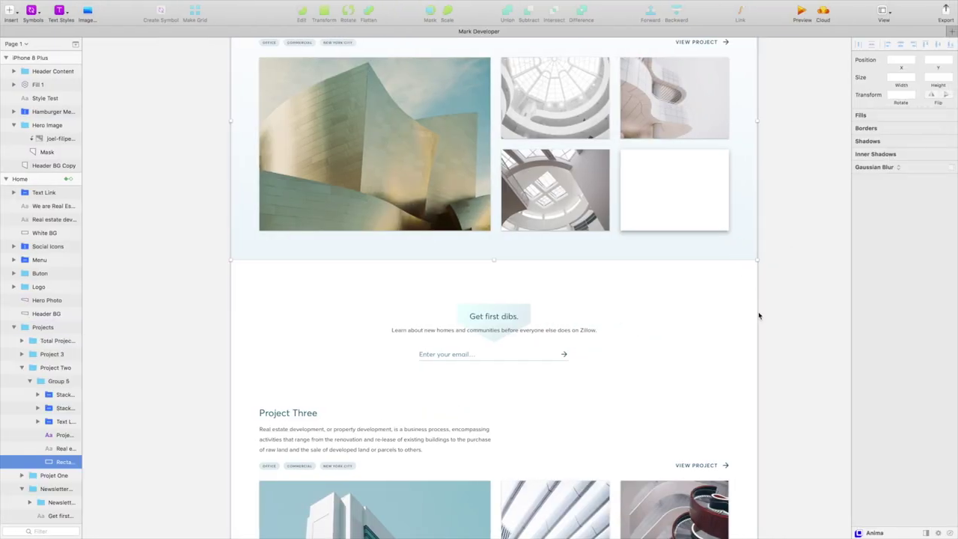
{"action": "scroll", "coordinate": [724, 343], "scroll_direction": "up", "scroll_amount": 2}
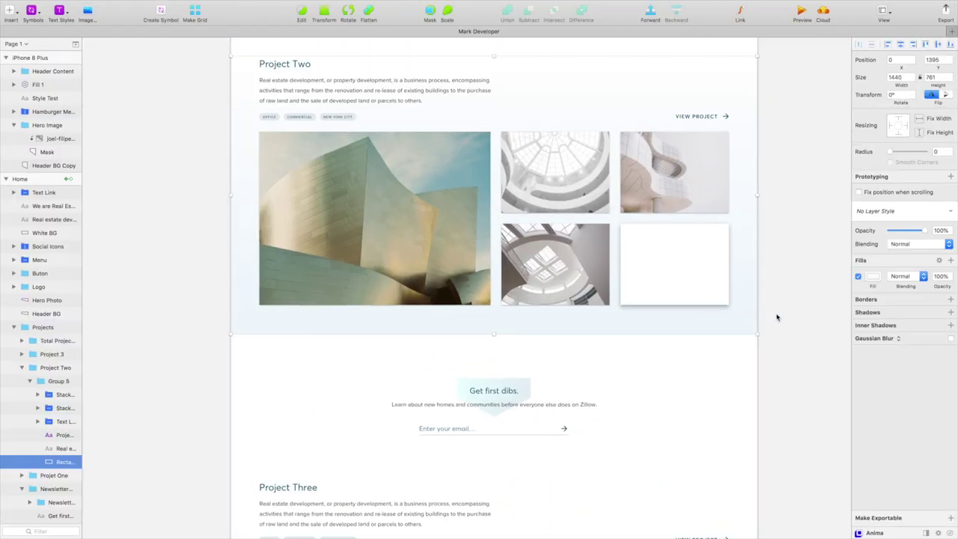
{"action": "scroll", "coordinate": [740, 315], "scroll_direction": "up", "scroll_amount": 5}
{"action": "scroll", "coordinate": [740, 315], "scroll_direction": "up", "scroll_amount": 5}
{"action": "scroll", "coordinate": [741, 316], "scroll_direction": "down", "scroll_amount": 2}
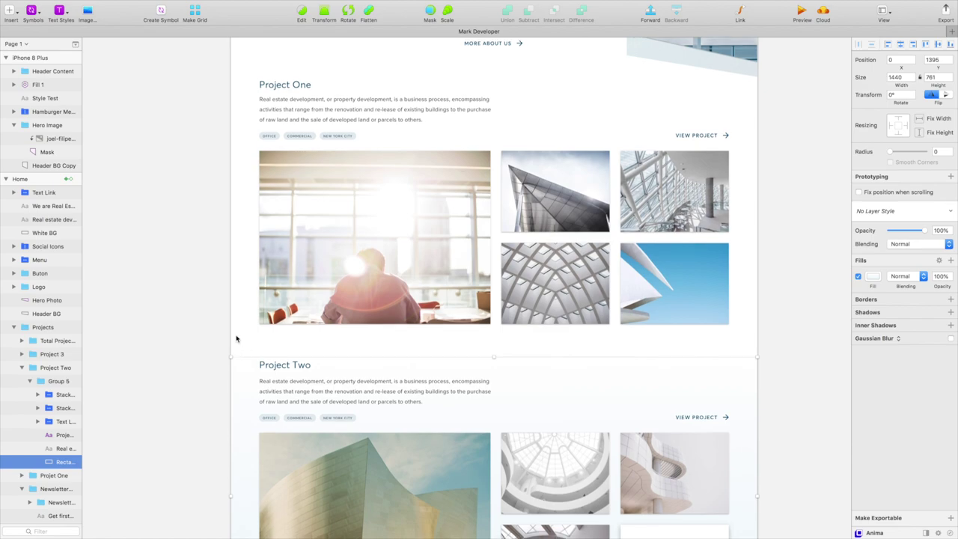
{"action": "scroll", "coordinate": [237, 336], "scroll_direction": "down", "scroll_amount": 3}
{"action": "mouse_move", "coordinate": [245, 347]}
{"action": "left_mouse_down"}
{"action": "mouse_move", "coordinate": [199, 342]}
{"action": "mouse_move", "coordinate": [245, 350]}
{"action": "left_mouse_up"}
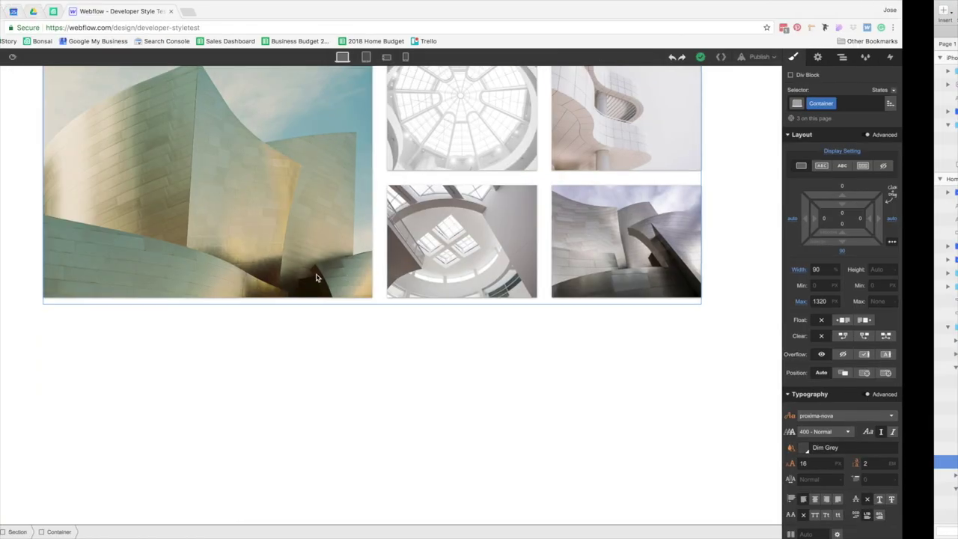
- Select the Project One container and the Section holding it on the canvas
{"action": "scroll", "coordinate": [187, 292], "scroll_direction": "up", "scroll_amount": 15}
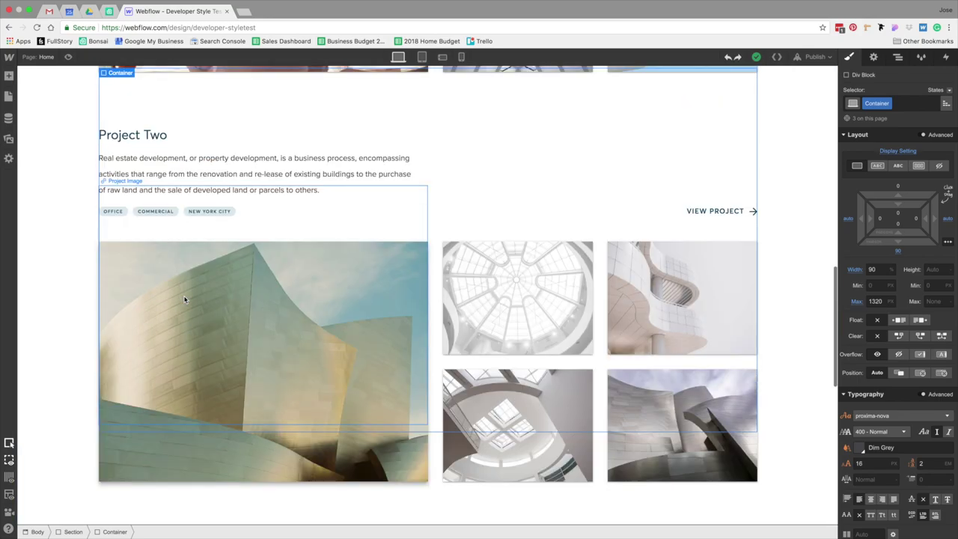
{"action": "scroll", "coordinate": [139, 331], "scroll_direction": "down", "scroll_amount": 3}
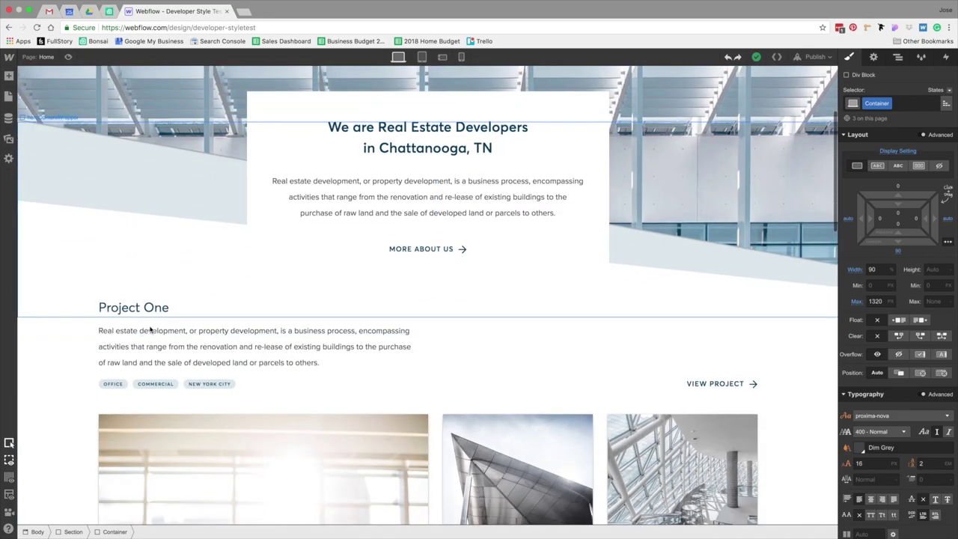
{"action": "left_click", "coordinate": [199, 327]}
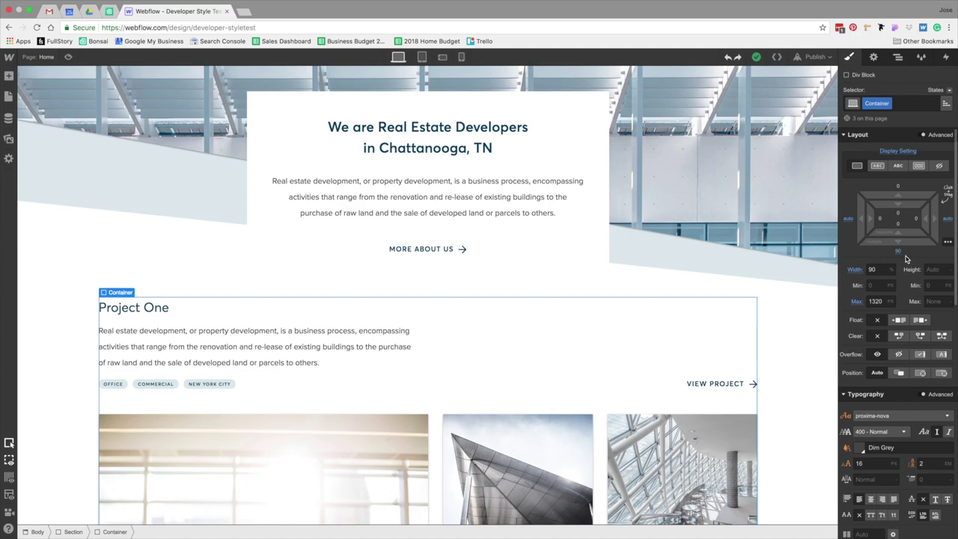
{"action": "scroll", "coordinate": [794, 345], "scroll_direction": "down", "scroll_amount": 5}
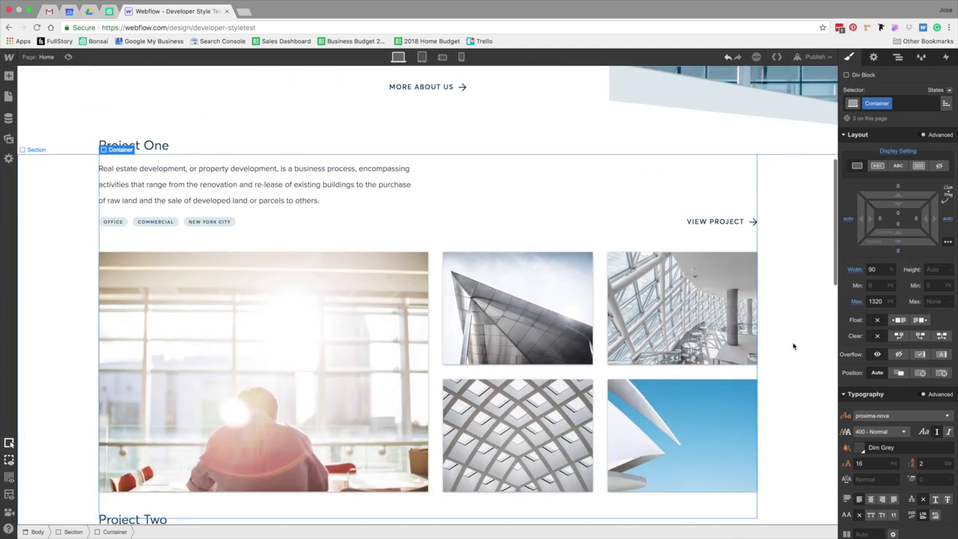
{"action": "left_click", "coordinate": [69, 229]}
{"action": "scroll", "coordinate": [757, 353], "scroll_direction": "down", "scroll_amount": 10}
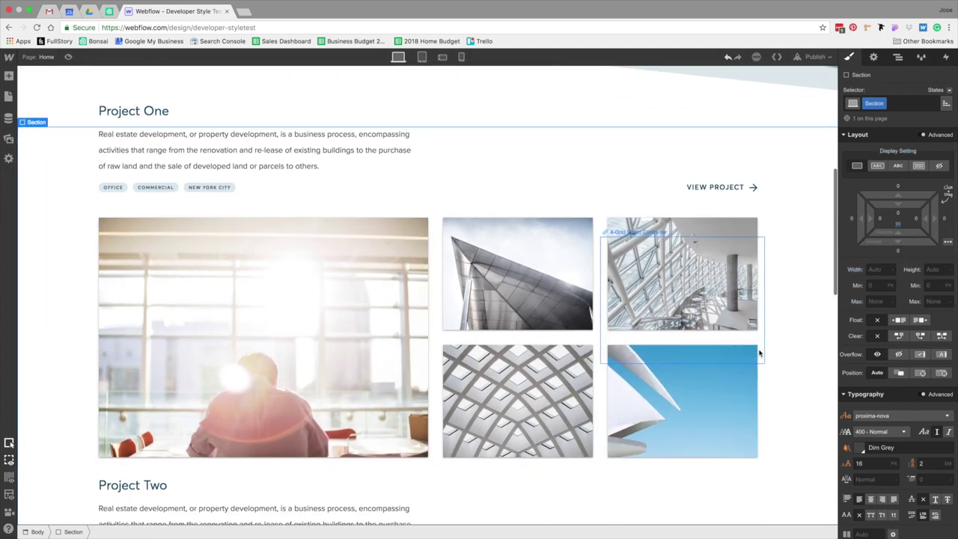
- In the Navigator, move Project Two's container into the second Section and delete the duplicate Project One
{"action": "left_click", "coordinate": [897, 57]}
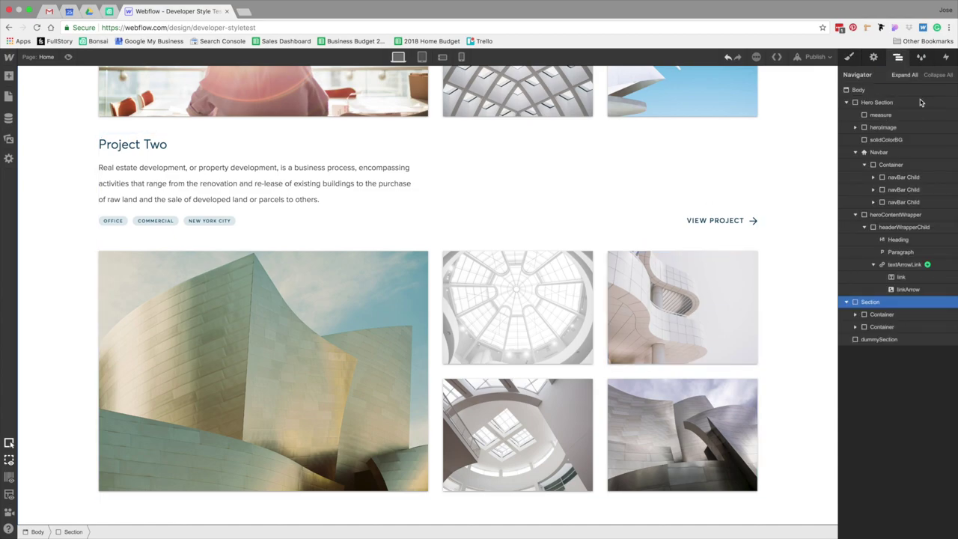
{"action": "left_click", "coordinate": [884, 314]}
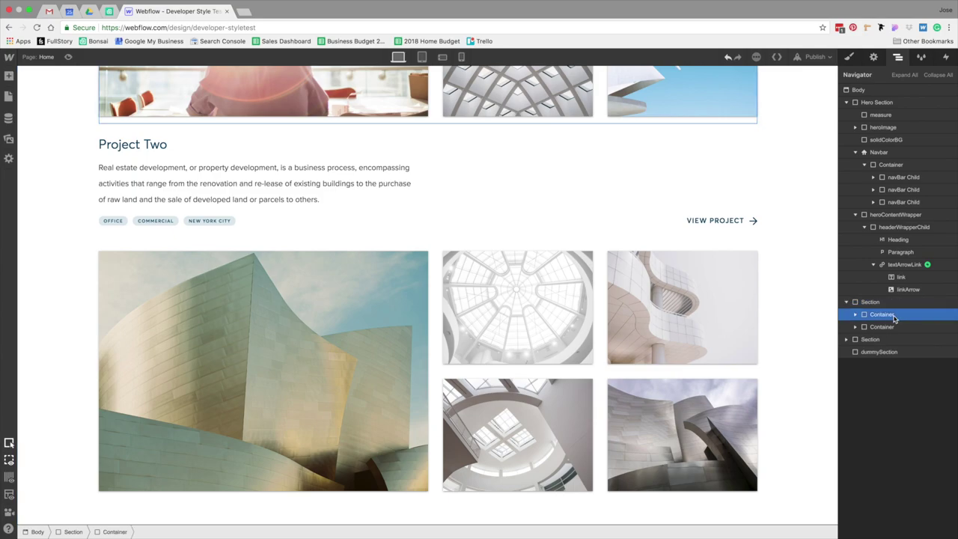
{"action": "left_click_drag", "start_coordinate": [898, 327], "coordinate": [859, 334]}
{"action": "left_click", "coordinate": [901, 342]}
{"action": "key", "text": "Delete"}
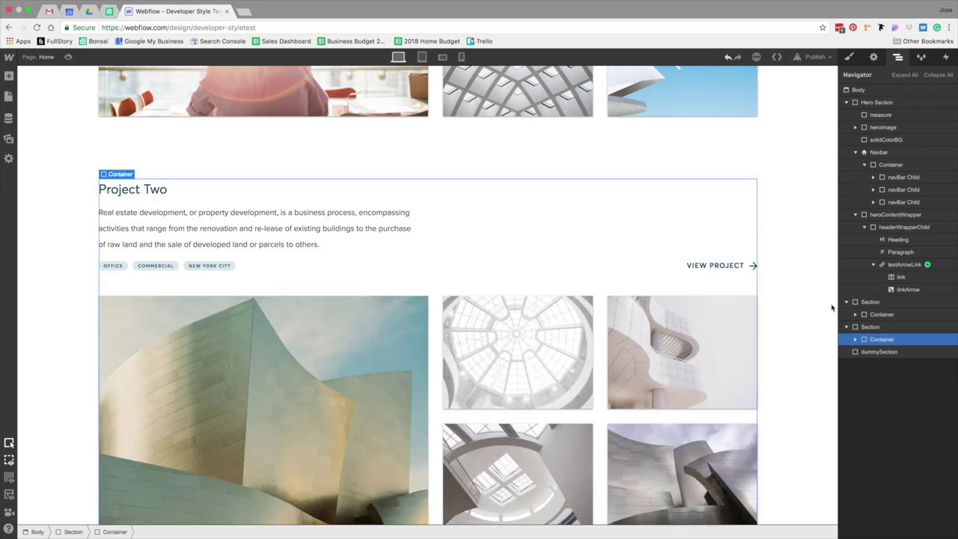
{"action": "scroll", "coordinate": [741, 238], "scroll_direction": "up", "scroll_amount": 5}
{"action": "scroll", "coordinate": [740, 234], "scroll_direction": "up", "scroll_amount": 5}
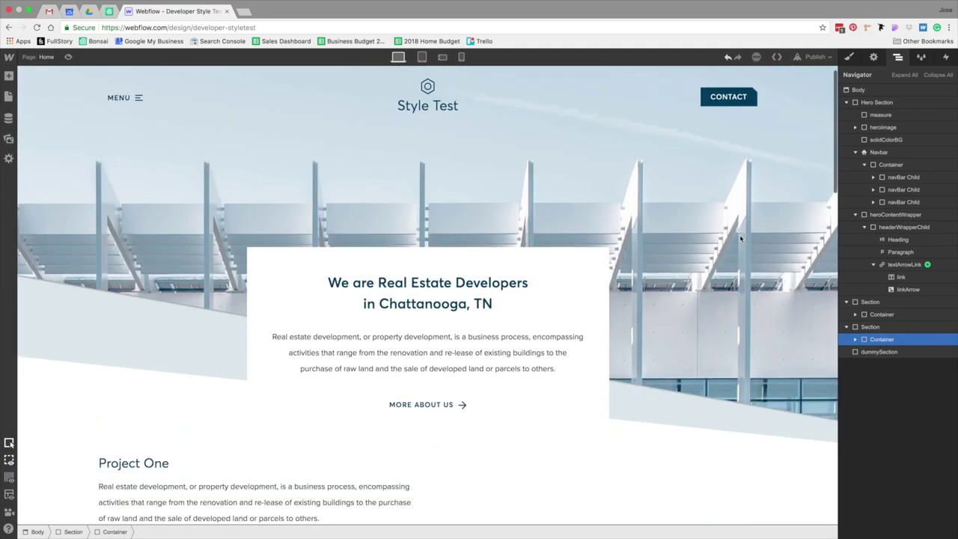
{"action": "scroll", "coordinate": [334, 327], "scroll_direction": "down", "scroll_amount": 4}
{"action": "scroll", "coordinate": [334, 327], "scroll_direction": "down", "scroll_amount": 10}
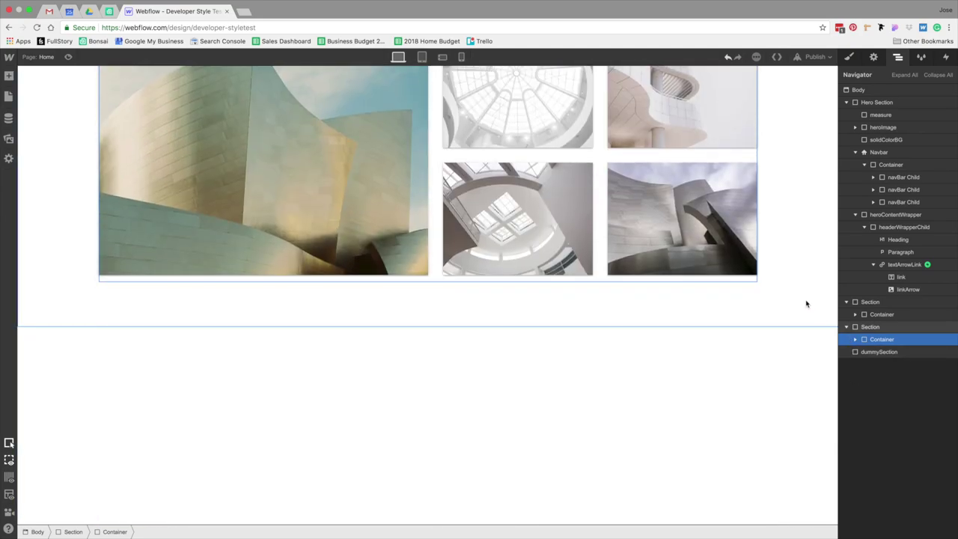
{"action": "left_click", "coordinate": [871, 327]}
- Add a 'Gradient' combo class to the Section
{"action": "left_click", "coordinate": [849, 57]}
{"action": "left_click", "coordinate": [912, 103]}
{"action": "type", "text": "Gradient"}
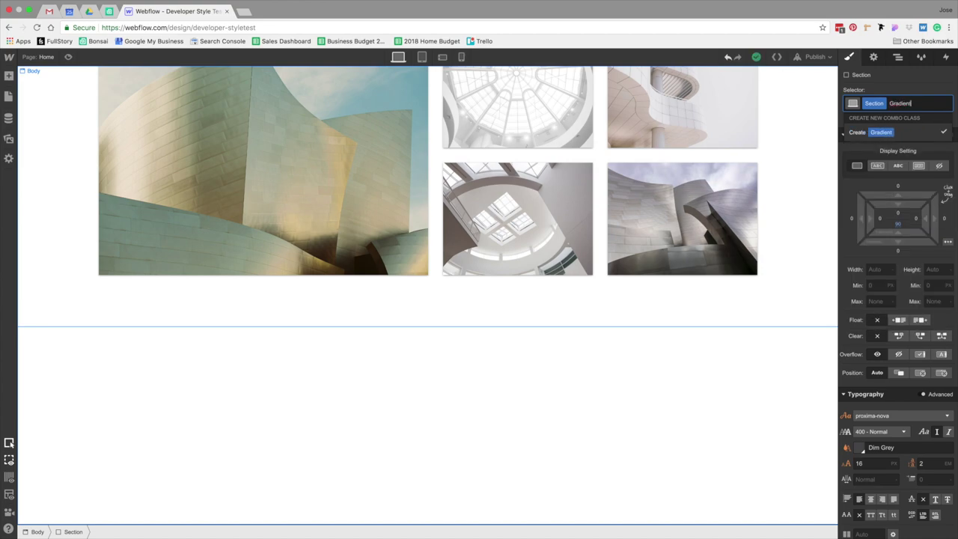
{"action": "key", "text": "Return"}
- Give the section a vertical 180° linear gradient background, dark at the top
{"action": "scroll", "coordinate": [876, 418], "scroll_direction": "down", "scroll_amount": 1}
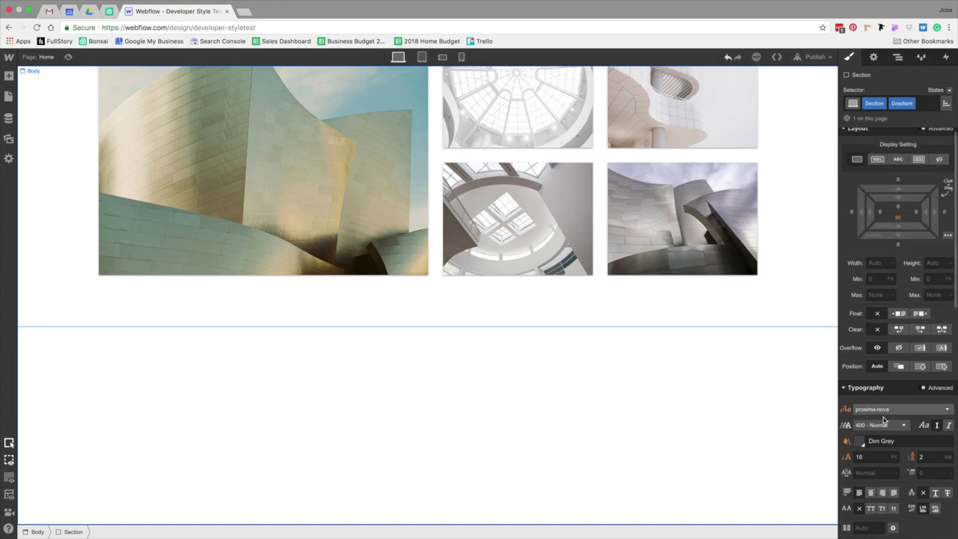
{"action": "scroll", "coordinate": [918, 439], "scroll_direction": "down", "scroll_amount": 5}
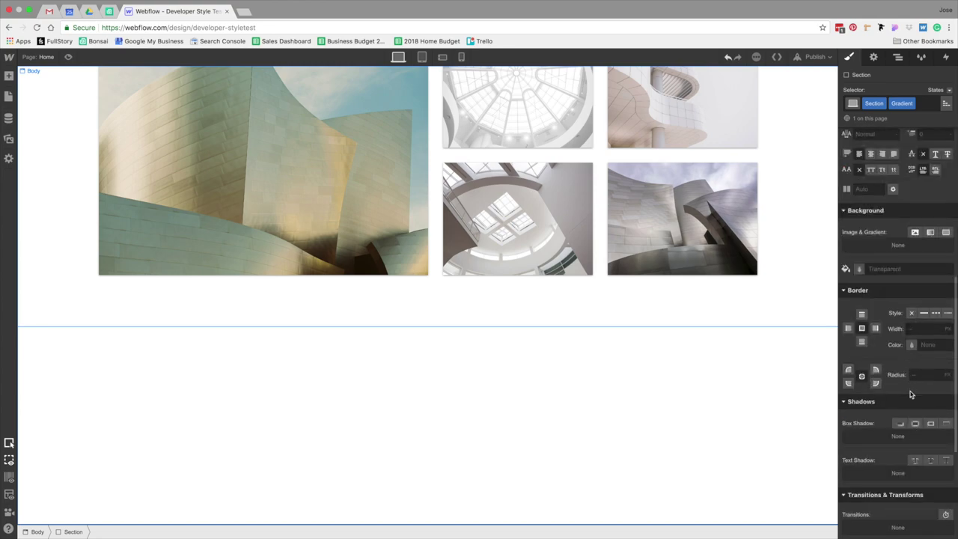
{"action": "left_click", "coordinate": [931, 232]}
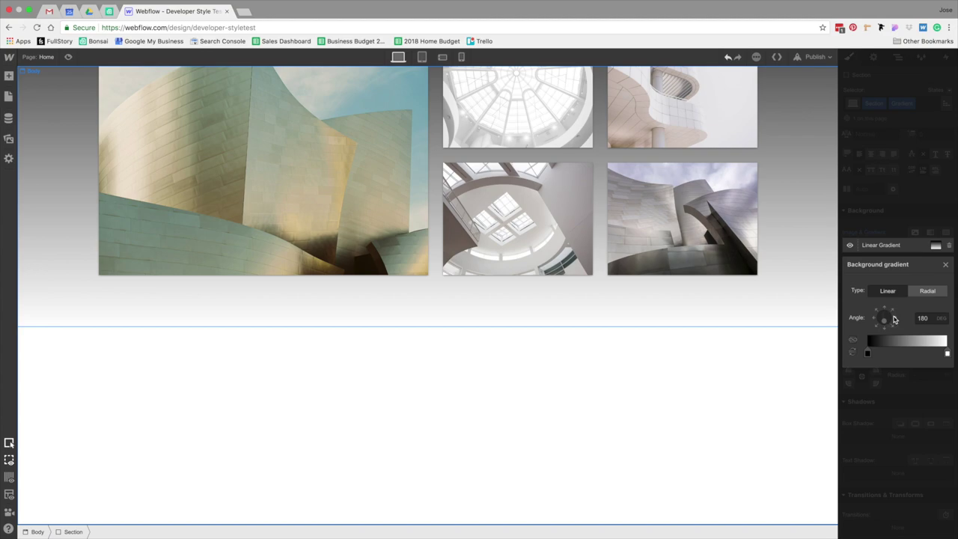
{"action": "left_click", "coordinate": [895, 318]}
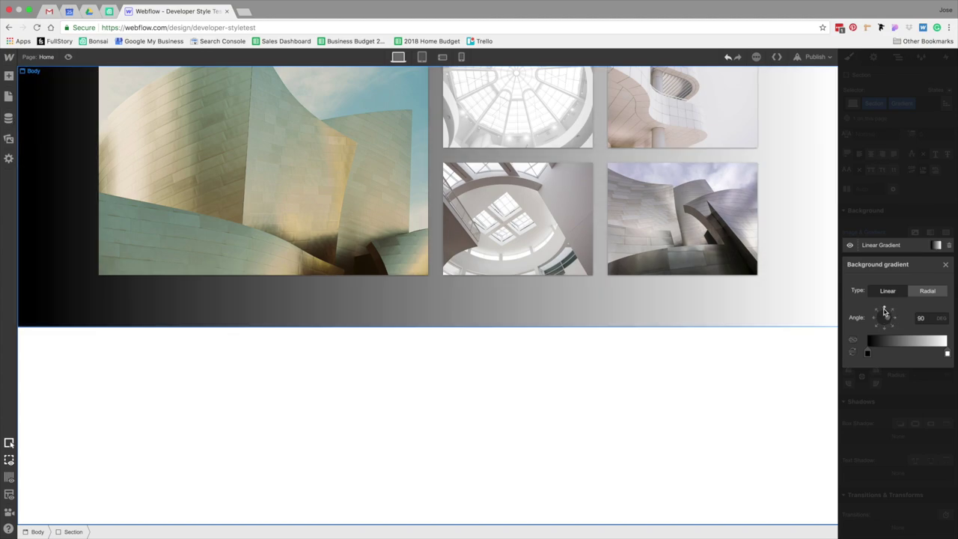
{"action": "left_click", "coordinate": [885, 313]}
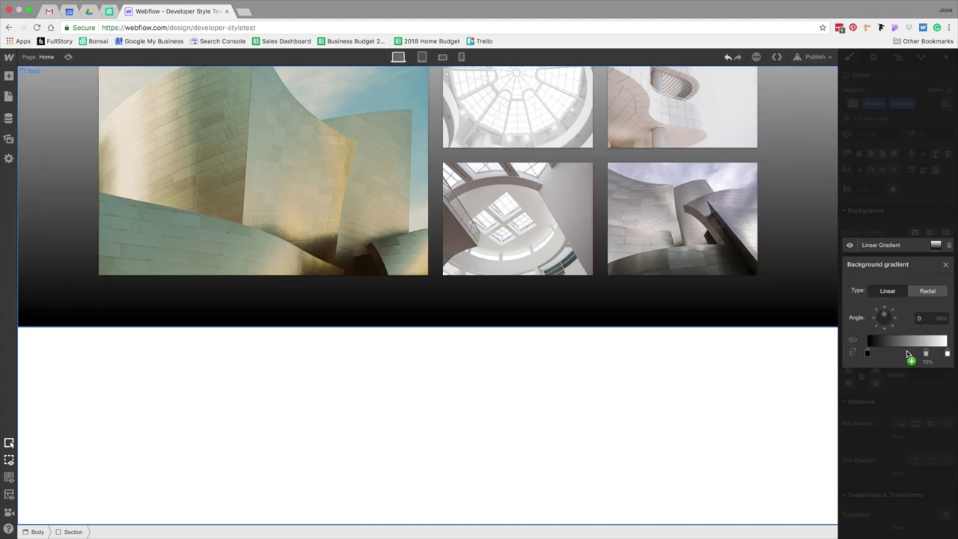
{"action": "left_click", "coordinate": [885, 330]}
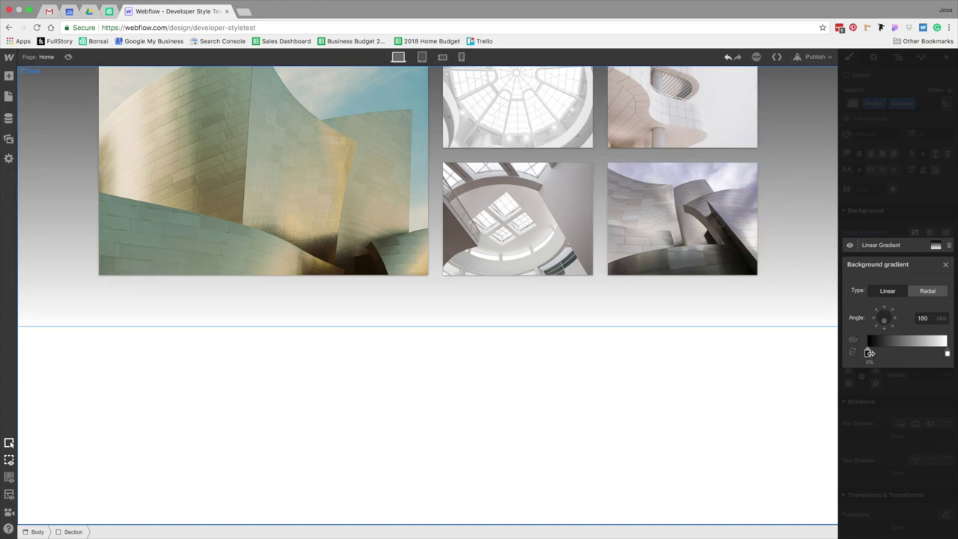
- Change the black gradient stop to white and edit its opacity
{"action": "left_click", "coordinate": [868, 353]}
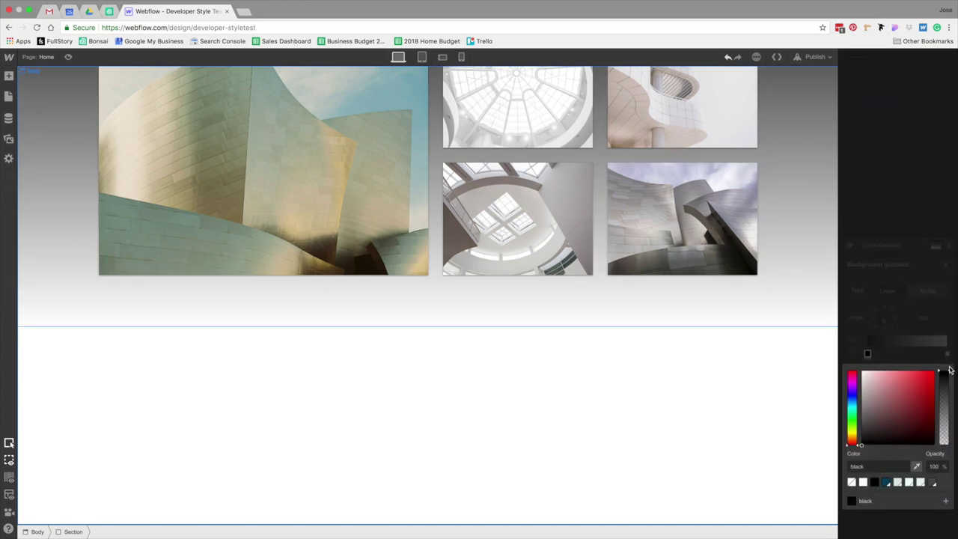
{"action": "left_click", "coordinate": [863, 482]}
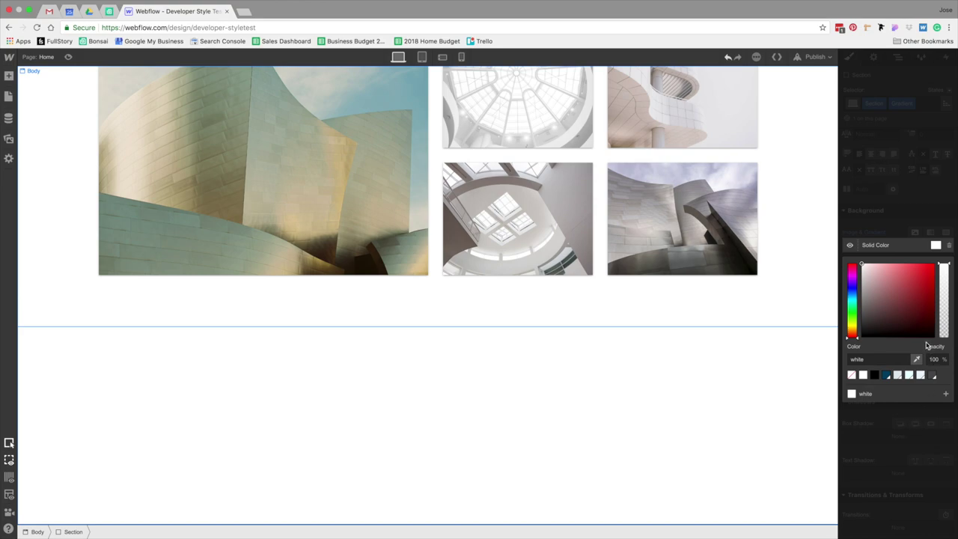
{"action": "left_click", "coordinate": [935, 359]}
{"action": "type", "text": "0"}
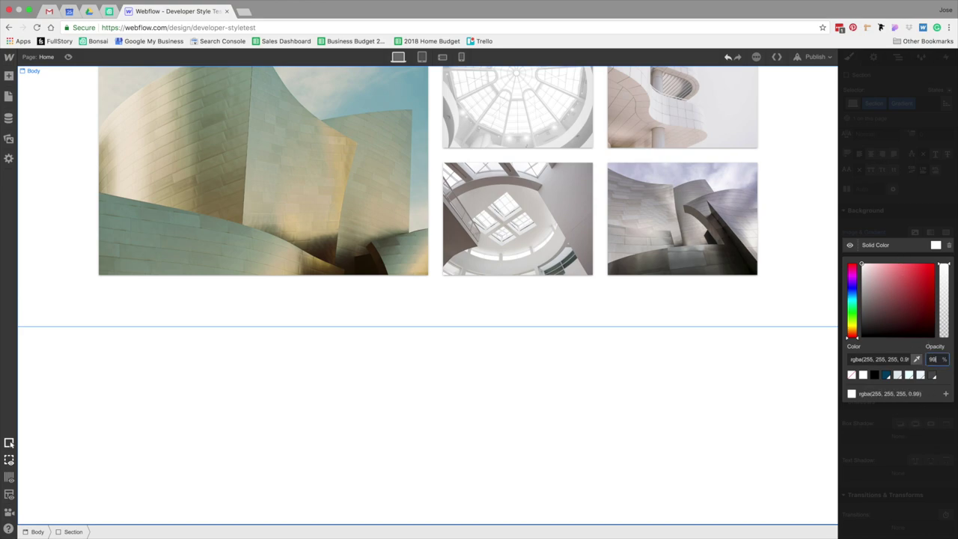
{"action": "left_click", "coordinate": [909, 438]}
- Re-add the linear gradient background and open its end stop's colour editor
{"action": "left_click", "coordinate": [898, 248]}
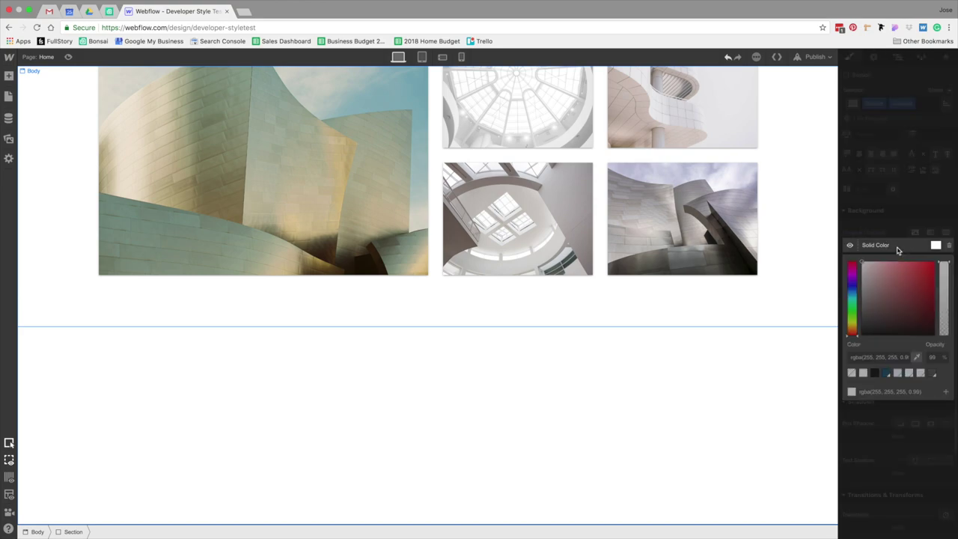
{"action": "left_click", "coordinate": [935, 241]}
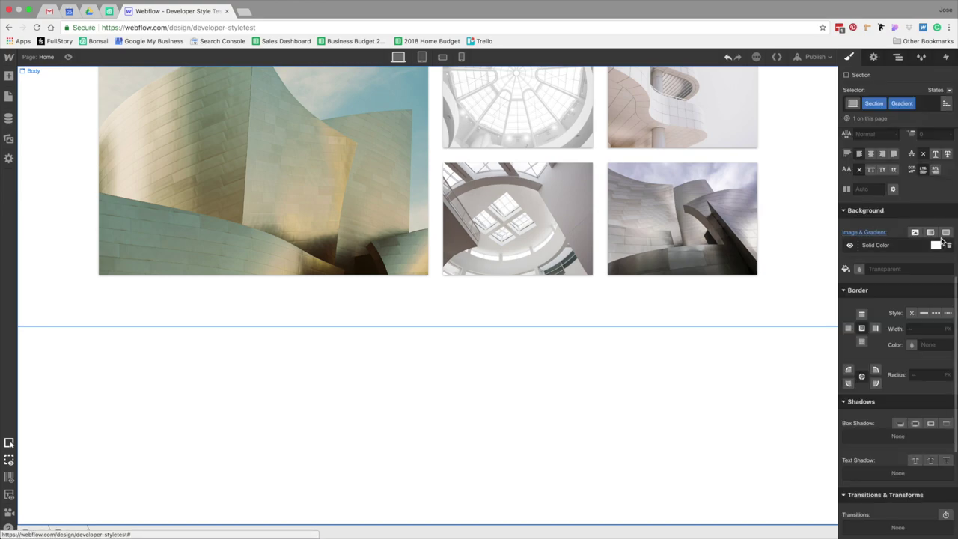
{"action": "left_click", "coordinate": [931, 232]}
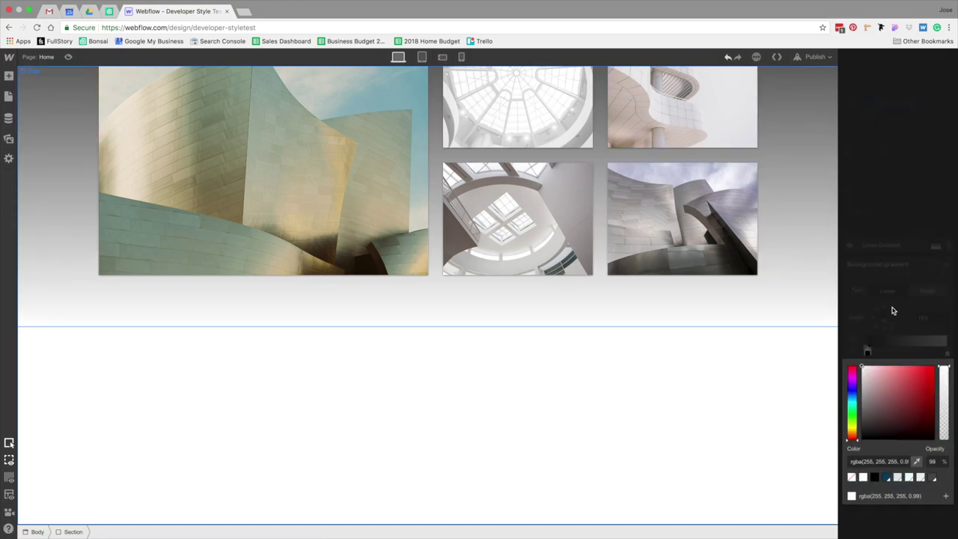
{"action": "left_click", "coordinate": [904, 323]}
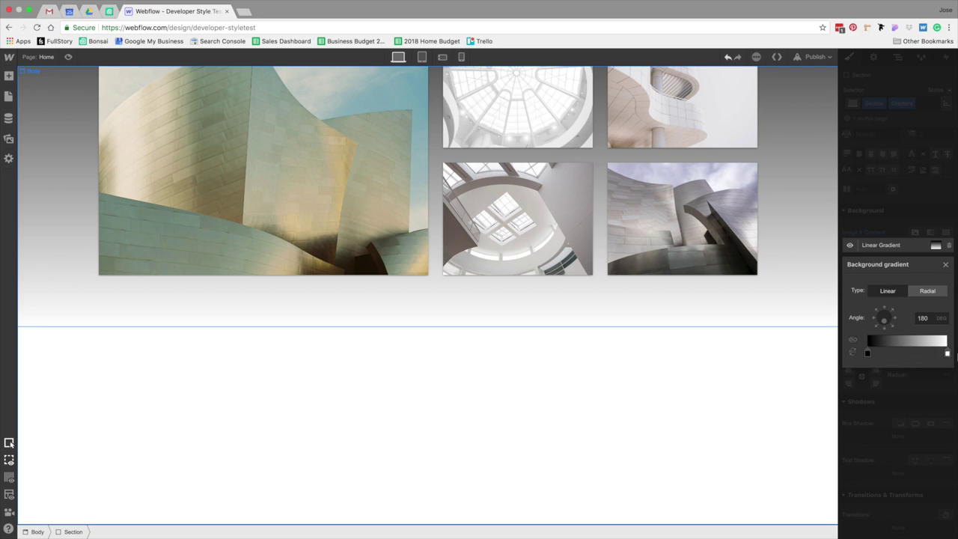
{"action": "left_click", "coordinate": [947, 352]}
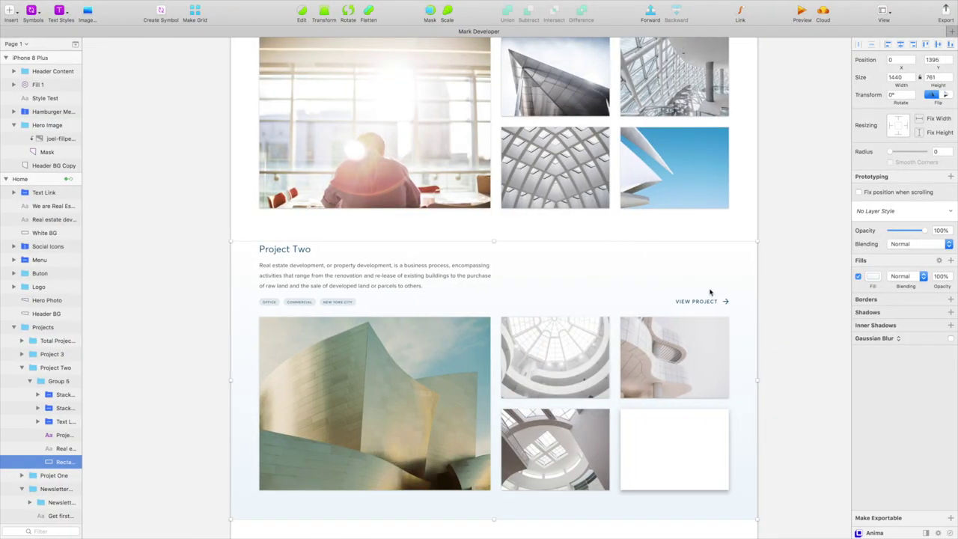
- In Sketch, select the fill gradient's pale blue end stop and copy its hex value EBF5FA
{"action": "left_click", "coordinate": [874, 276]}
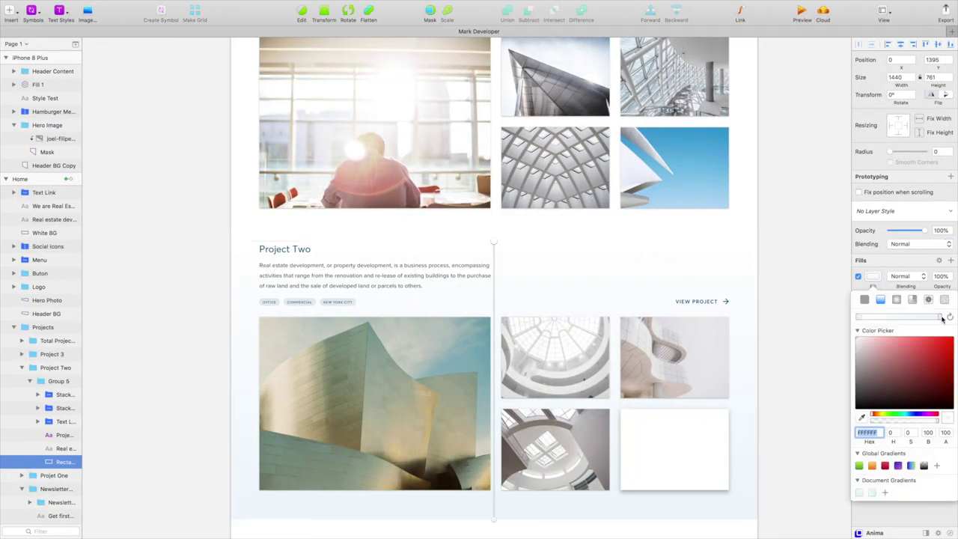
{"action": "left_click", "coordinate": [941, 318]}
{"action": "left_click", "coordinate": [867, 432]}
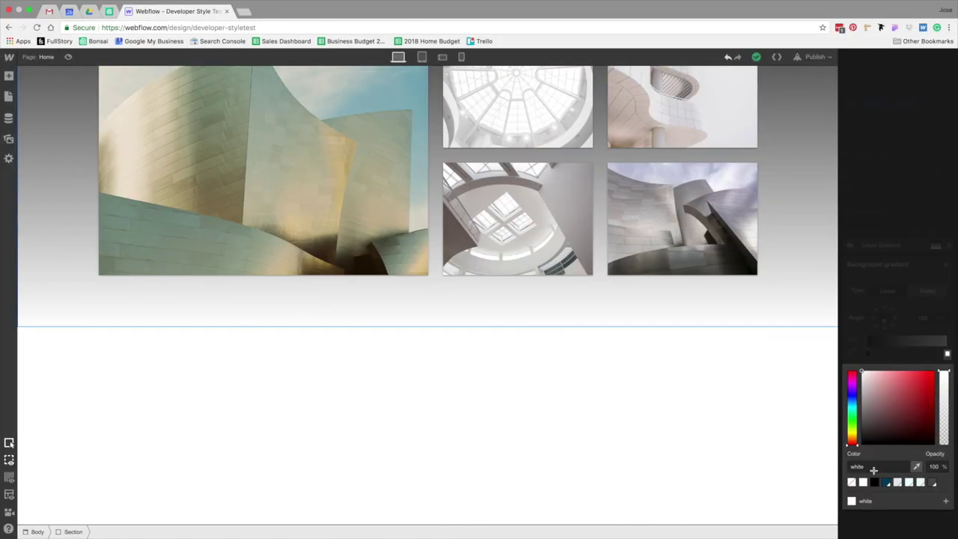
{"action": "left_click", "coordinate": [873, 468]}
- Set the gradient's end stop to #ebf5fa using the Wonder Blue swatch
{"action": "type", "text": "#ebf5fa"}
{"action": "left_click", "coordinate": [922, 483]}
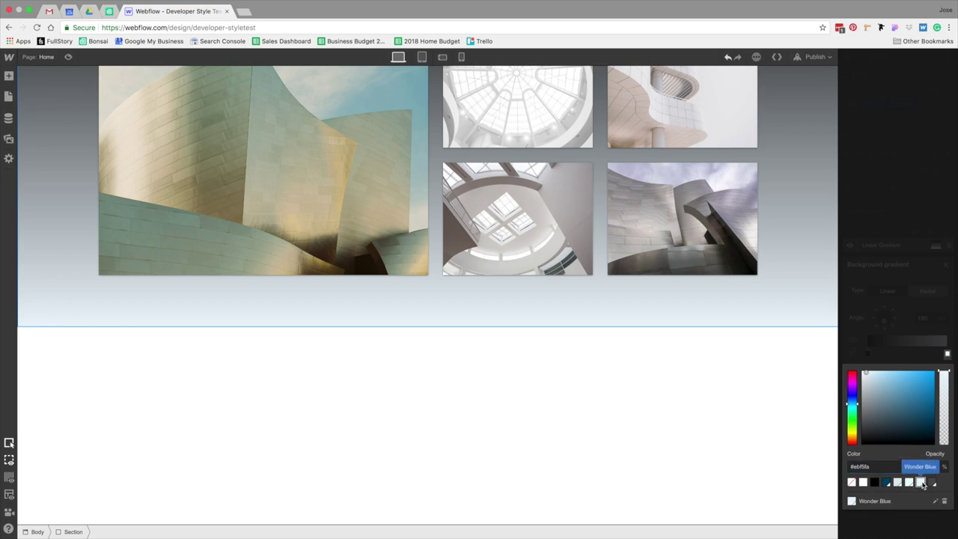
{"action": "left_click", "coordinate": [893, 284]}
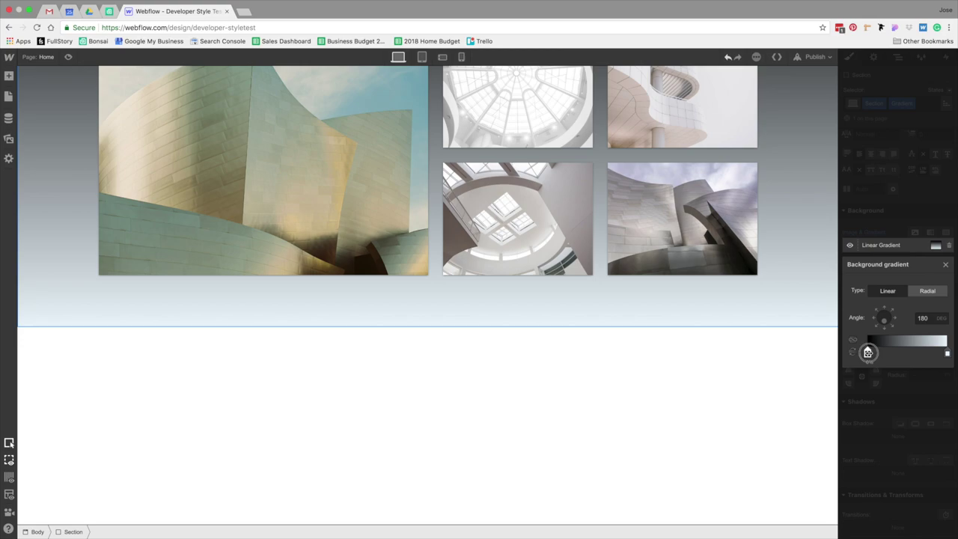
- Change the gradient's start stop from black to White
{"action": "left_click", "coordinate": [868, 354]}
{"action": "left_click", "coordinate": [863, 481]}
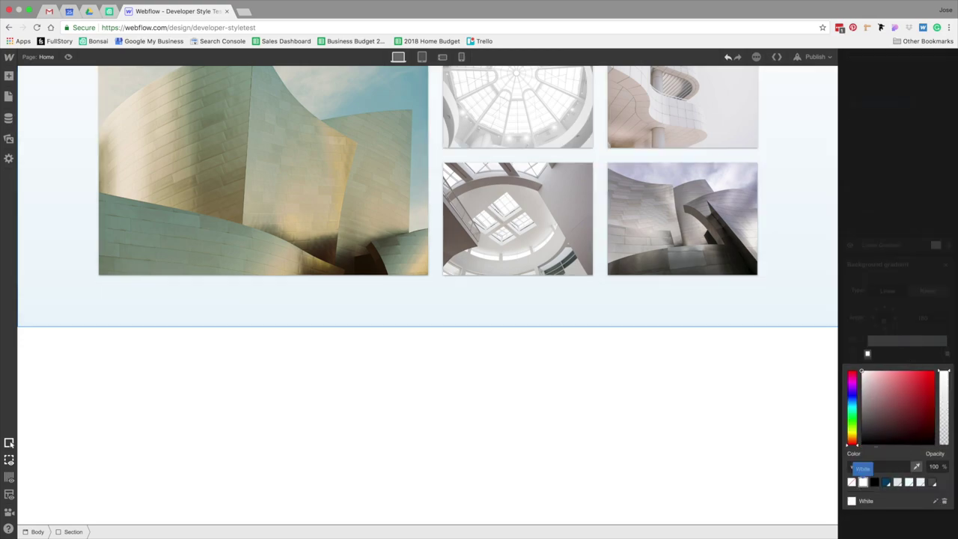
{"action": "left_click", "coordinate": [761, 406]}
{"action": "scroll", "coordinate": [762, 408], "scroll_direction": "up", "scroll_amount": 5}
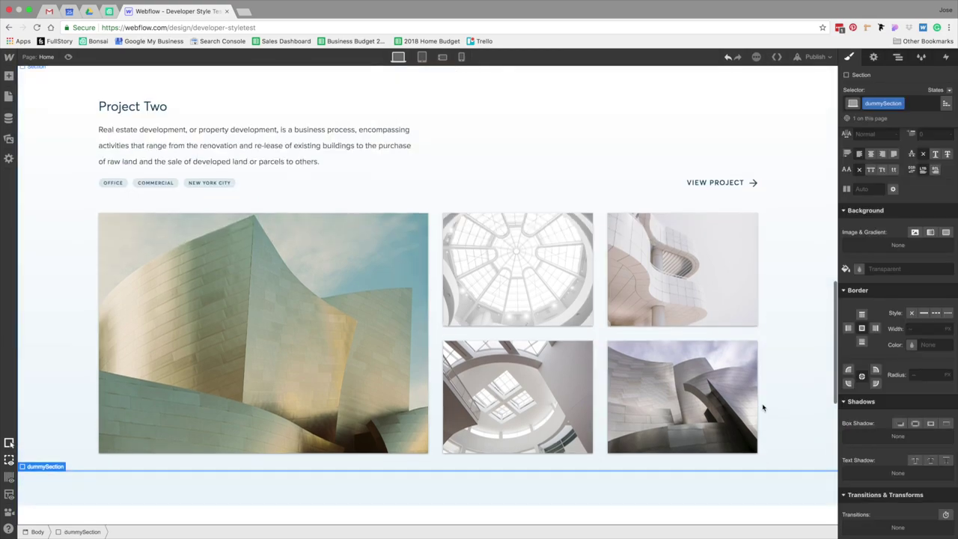
{"action": "scroll", "coordinate": [763, 407], "scroll_direction": "up", "scroll_amount": 1}
{"action": "scroll", "coordinate": [763, 407], "scroll_direction": "down", "scroll_amount": 3}
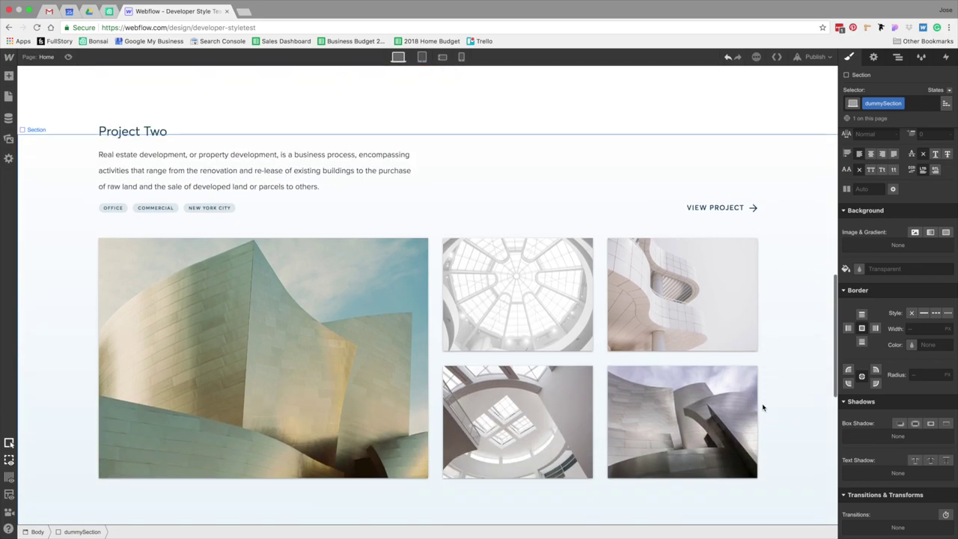
{"action": "scroll", "coordinate": [763, 408], "scroll_direction": "down", "scroll_amount": 3}
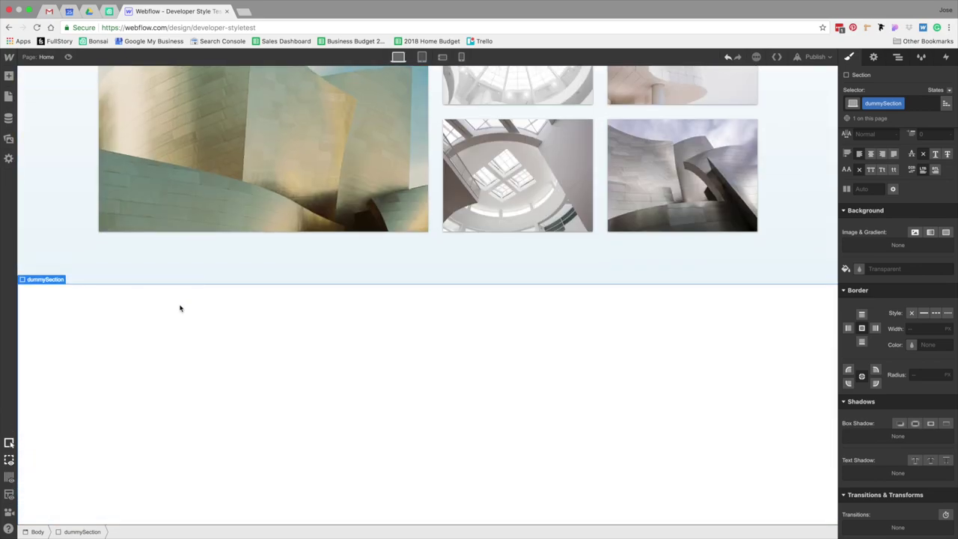
{"action": "left_click", "coordinate": [57, 264]}
- Add a new empty section to the body and reposition it in the Navigator
{"action": "left_click", "coordinate": [38, 532]}
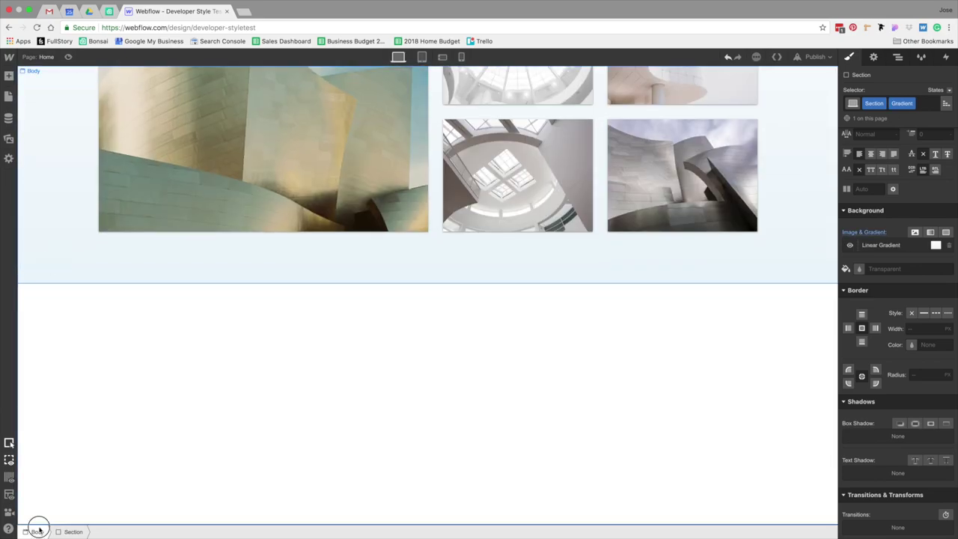
{"action": "key", "text": "a"}
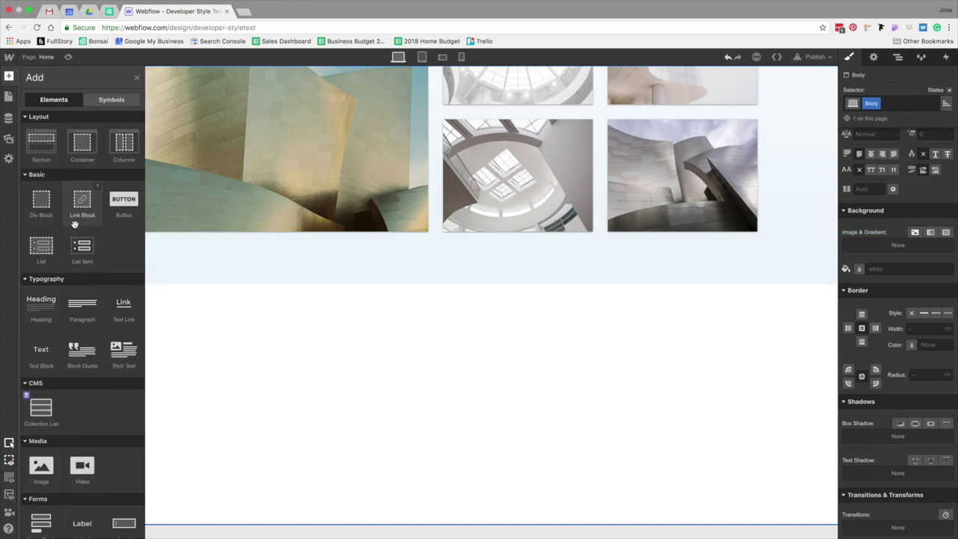
{"action": "key", "text": "ctrl+v"}
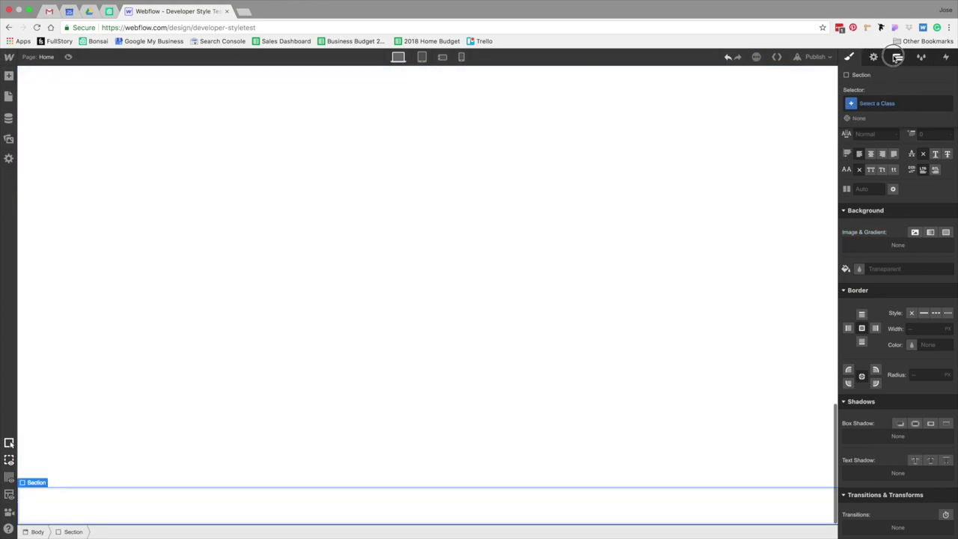
{"action": "left_click", "coordinate": [898, 57]}
{"action": "left_click_drag", "start_coordinate": [884, 366], "coordinate": [882, 351]}
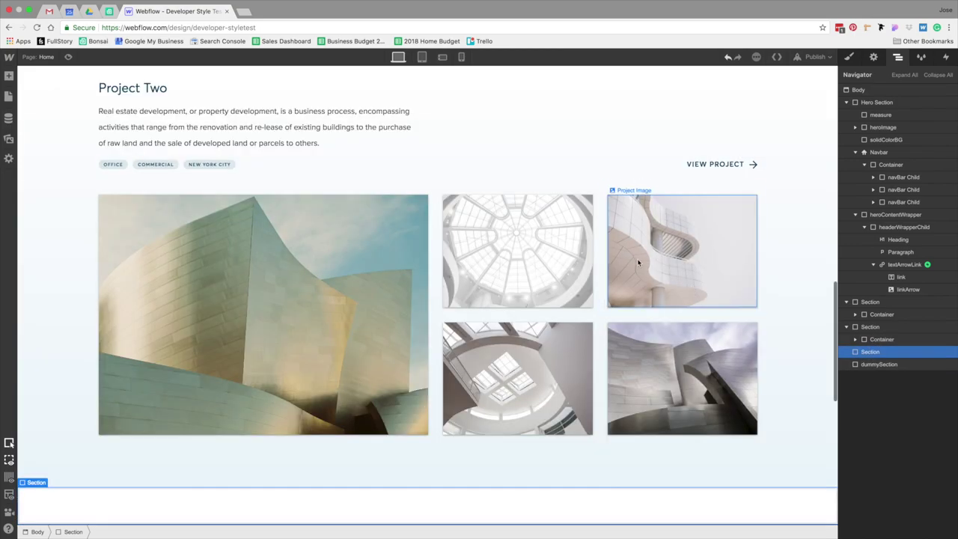
{"action": "scroll", "coordinate": [640, 263], "scroll_direction": "up", "scroll_amount": 3}
{"action": "scroll", "coordinate": [640, 262], "scroll_direction": "down", "scroll_amount": 4}
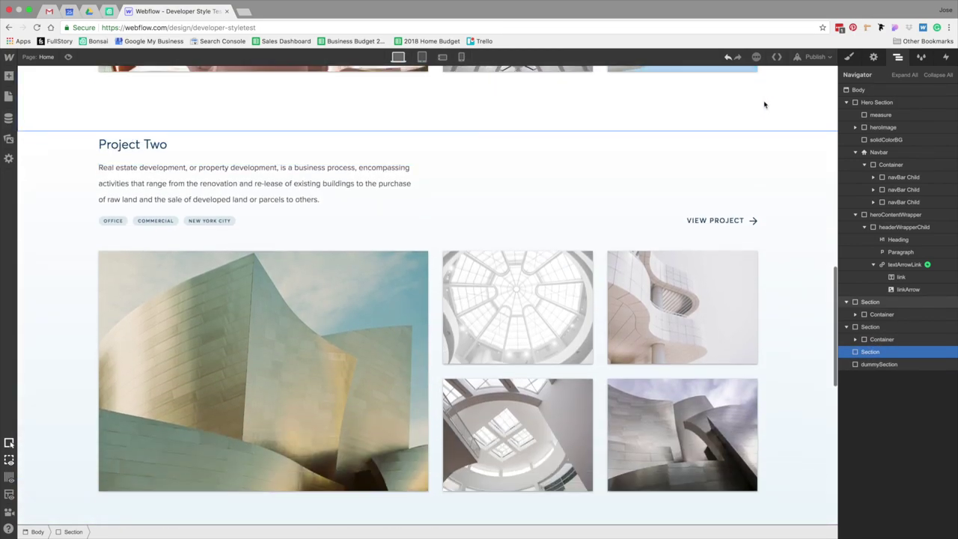
- Apply the existing Section class to the new section
{"action": "left_click", "coordinate": [849, 57]}
{"action": "left_click", "coordinate": [869, 103]}
{"action": "type", "text": "sec"}
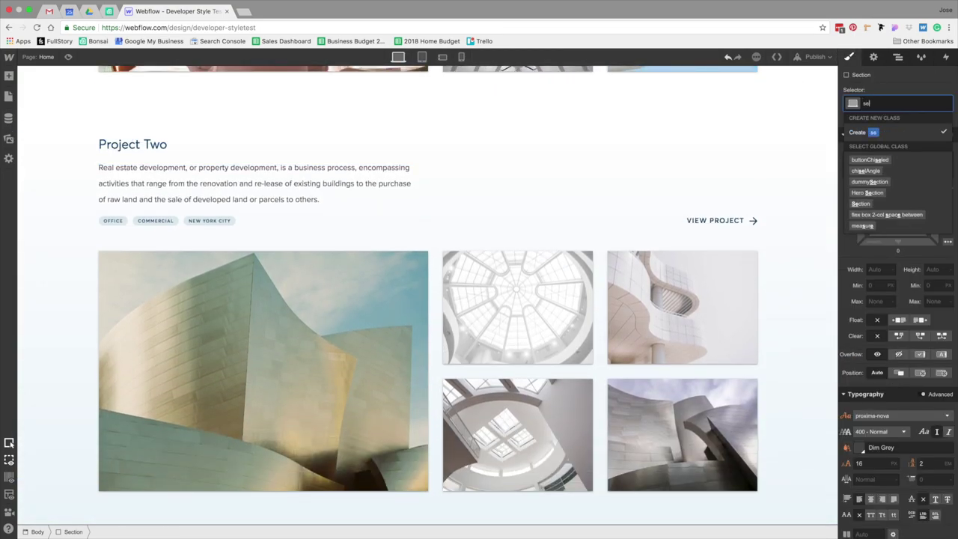
{"action": "left_click", "coordinate": [869, 181]}
{"action": "scroll", "coordinate": [584, 279], "scroll_direction": "down", "scroll_amount": 8}
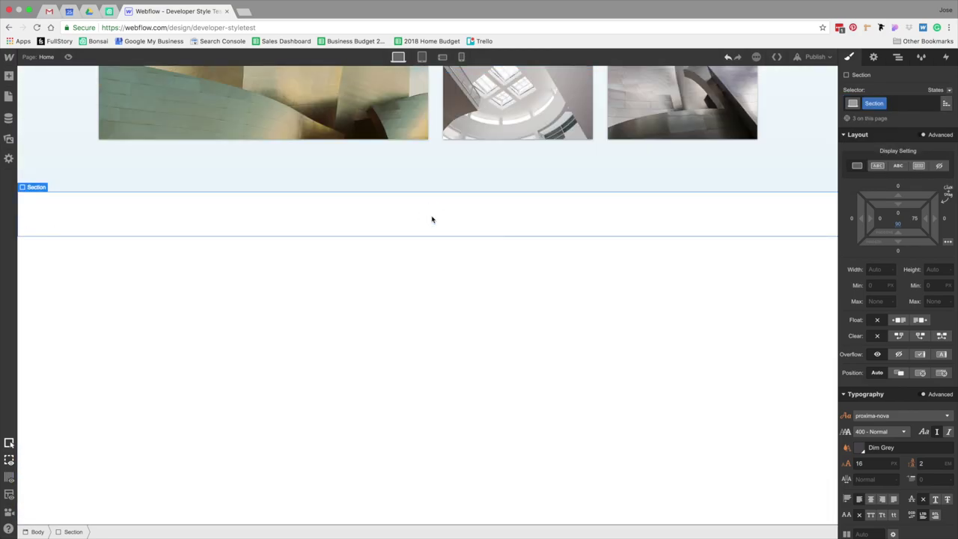
- Insert a div block into the section and give it the Container class
{"action": "left_click", "coordinate": [9, 75]}
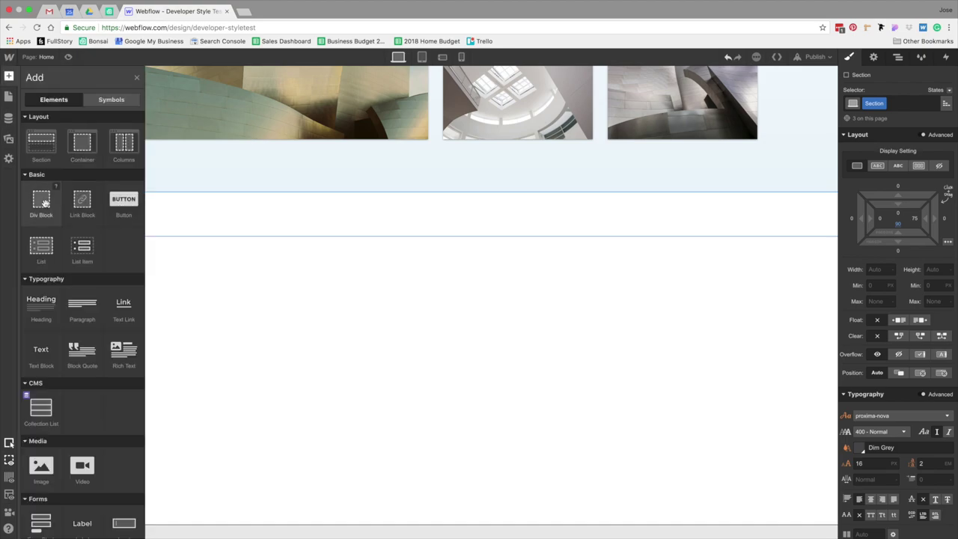
{"action": "left_click", "coordinate": [37, 195]}
{"action": "left_click", "coordinate": [887, 105]}
{"action": "type", "text": "cont"}
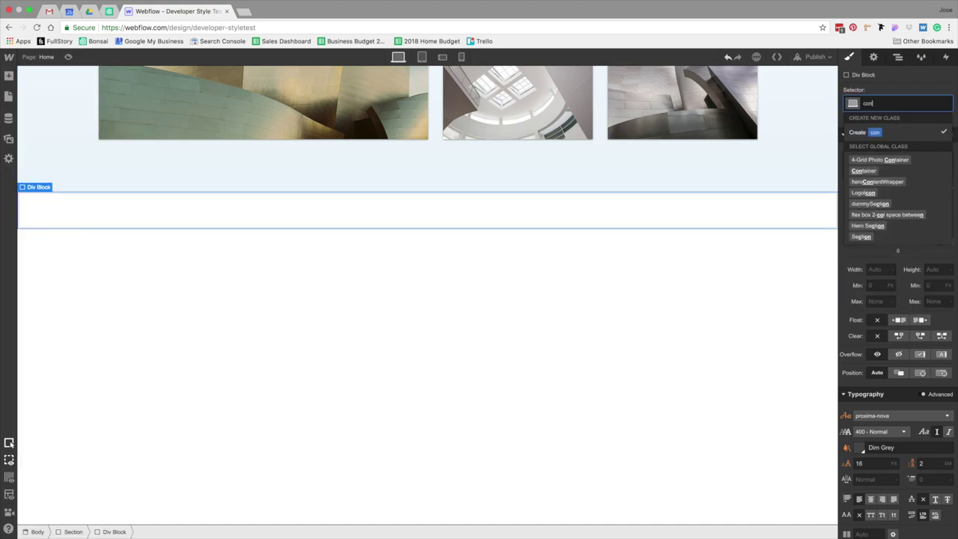
{"action": "left_click", "coordinate": [863, 171]}
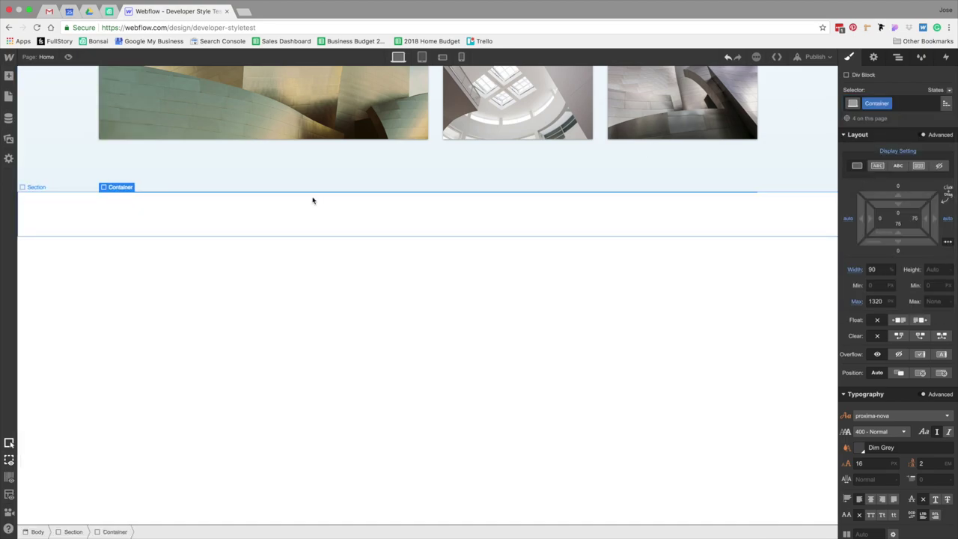
- Add a div inside the container classed 'Newsletter Wrapper', correcting the 'Wraper' typo
{"action": "left_click", "coordinate": [8, 75]}
{"action": "left_click", "coordinate": [42, 202]}
{"action": "left_click", "coordinate": [898, 104]}
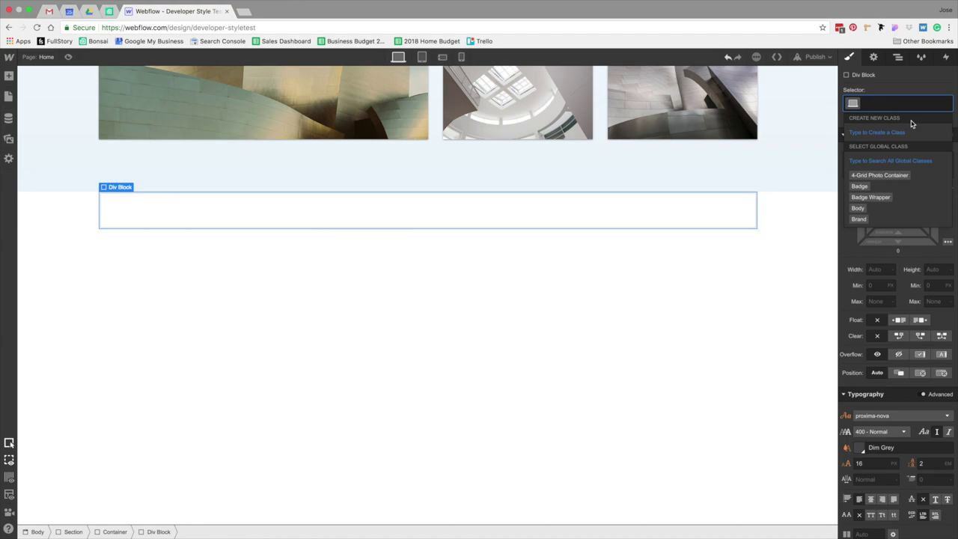
{"action": "type", "text": "Newsletter Wraper"}
{"action": "key", "text": "Return"}
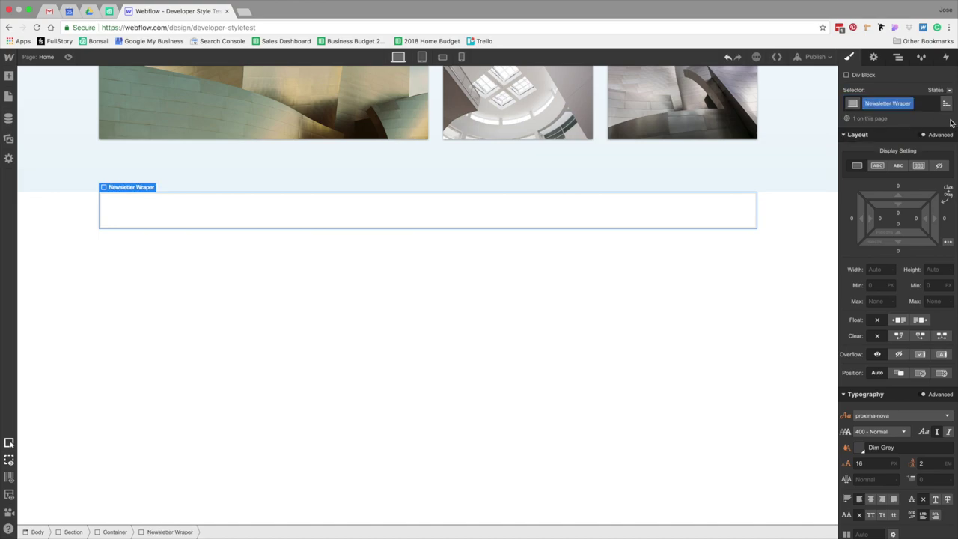
{"action": "double_click", "coordinate": [910, 105]}
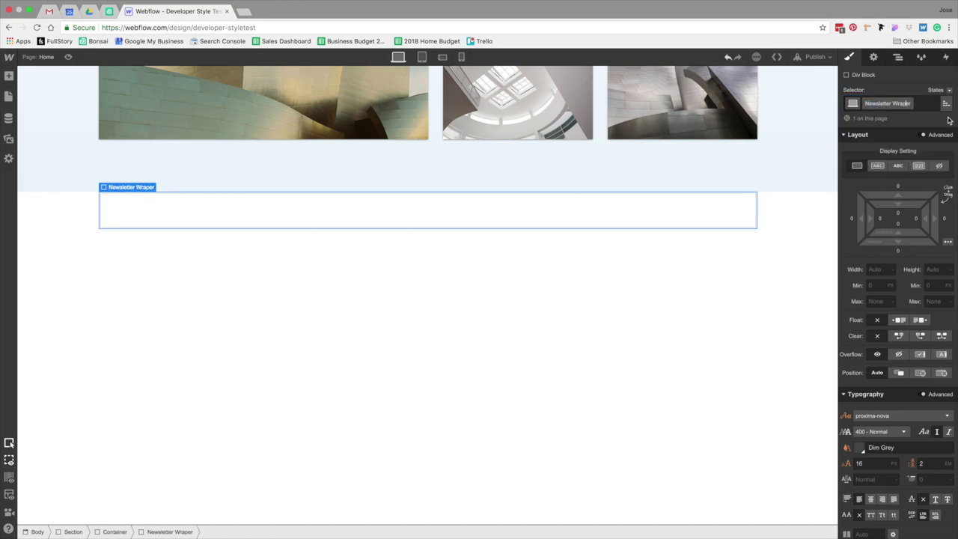
{"action": "type", "text": "p"}
{"action": "key", "text": "Return"}
- Pan the Sketch canvas to the 'Get first dibs.' heading, description and email field
{"action": "key", "text": "ctrl+Left"}
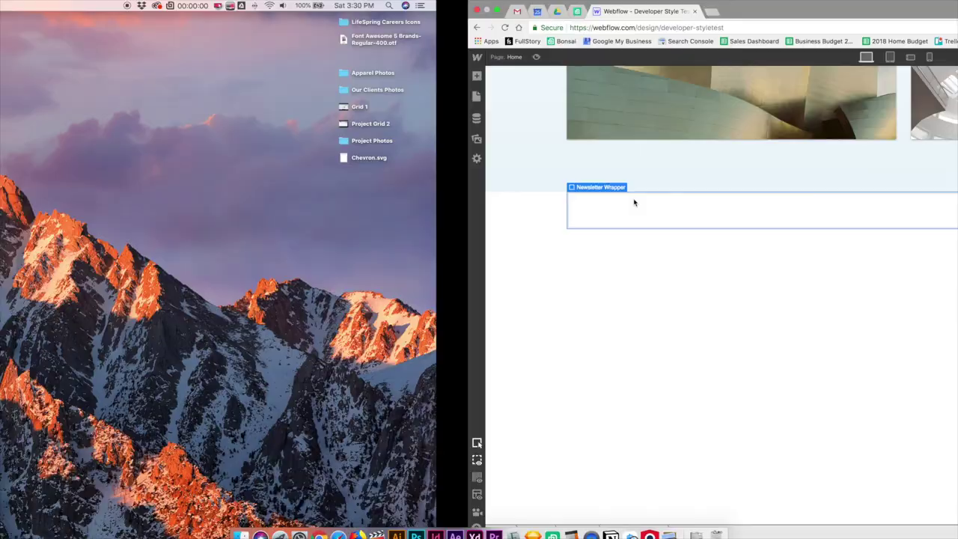
{"action": "key", "text": "ctrl+Right"}
{"action": "key", "text": "ctrl+Right"}
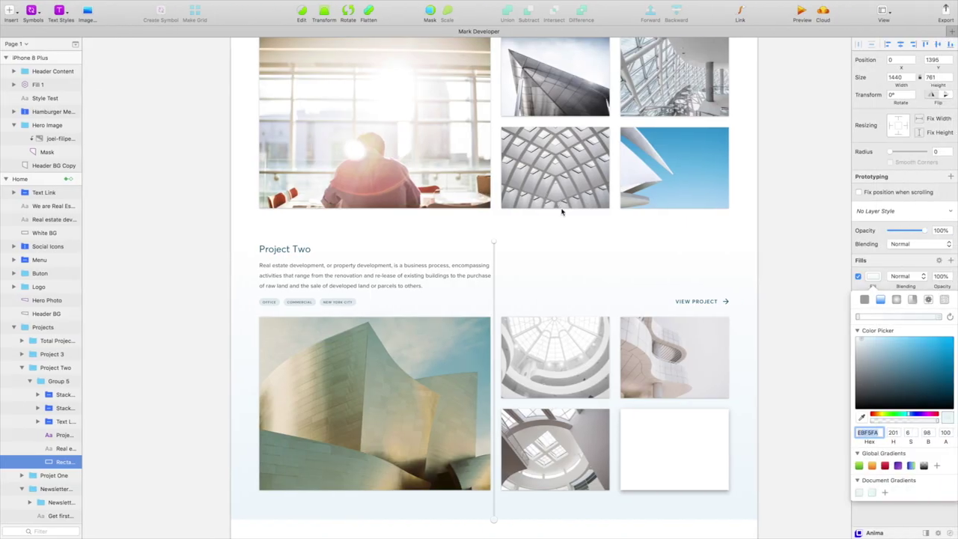
{"action": "left_click", "coordinate": [782, 308]}
{"action": "left_click", "coordinate": [786, 374]}
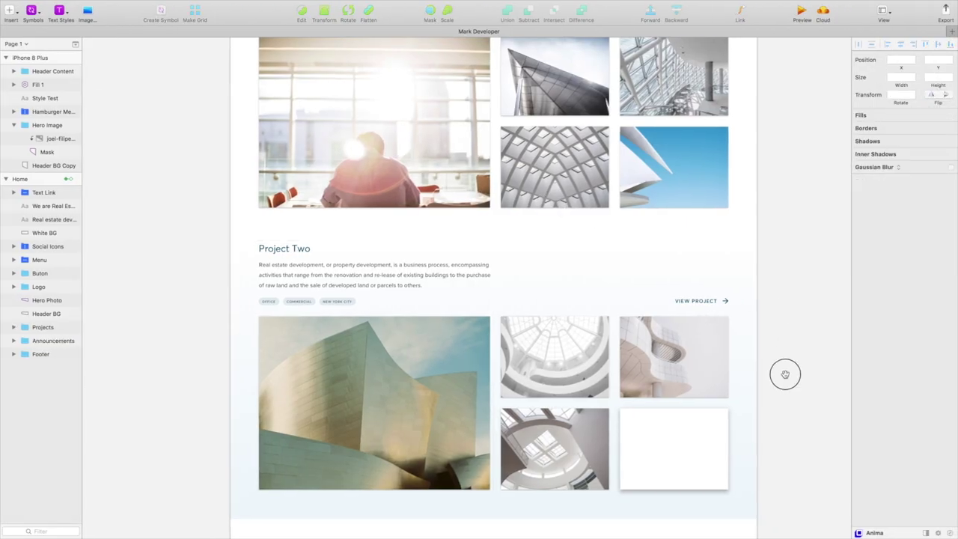
{"action": "left_click_drag", "start_coordinate": [786, 374], "coordinate": [742, 101]}
{"action": "left_click_drag", "start_coordinate": [778, 300], "coordinate": [793, 206]}
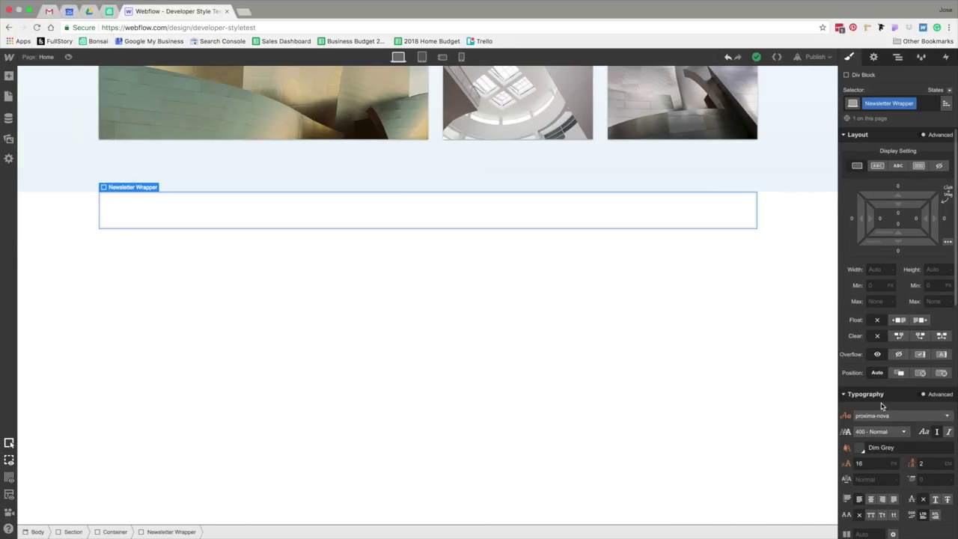
- Insert a div classed 'SVG Wrapper' into Newsletter Wrapper and drag a Heading into it
{"action": "scroll", "coordinate": [883, 407], "scroll_direction": "down", "scroll_amount": 2}
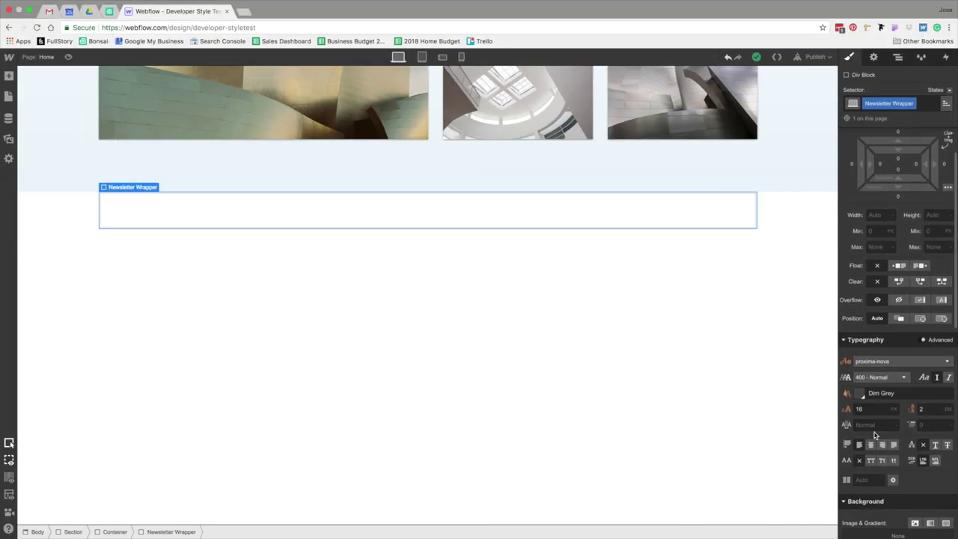
{"action": "left_click", "coordinate": [881, 446]}
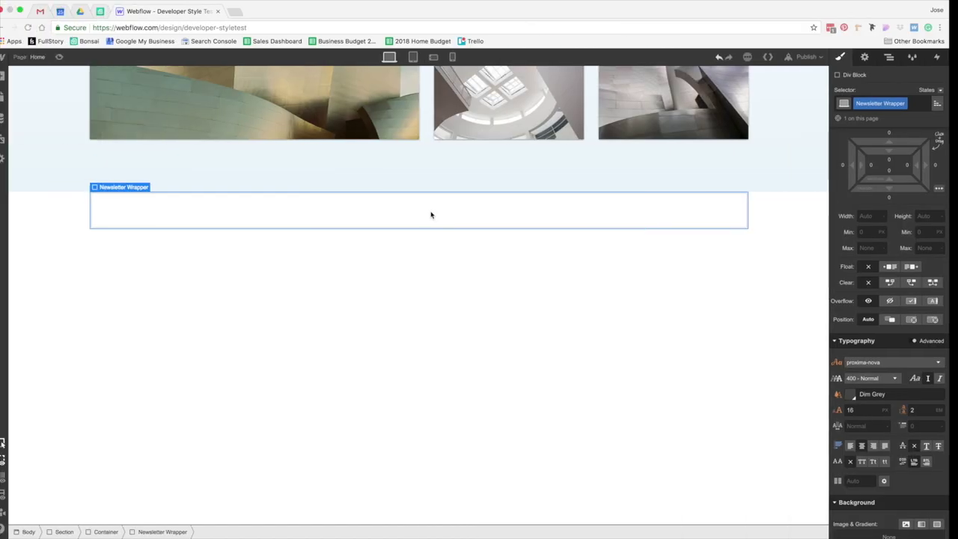
{"action": "left_click", "coordinate": [9, 77]}
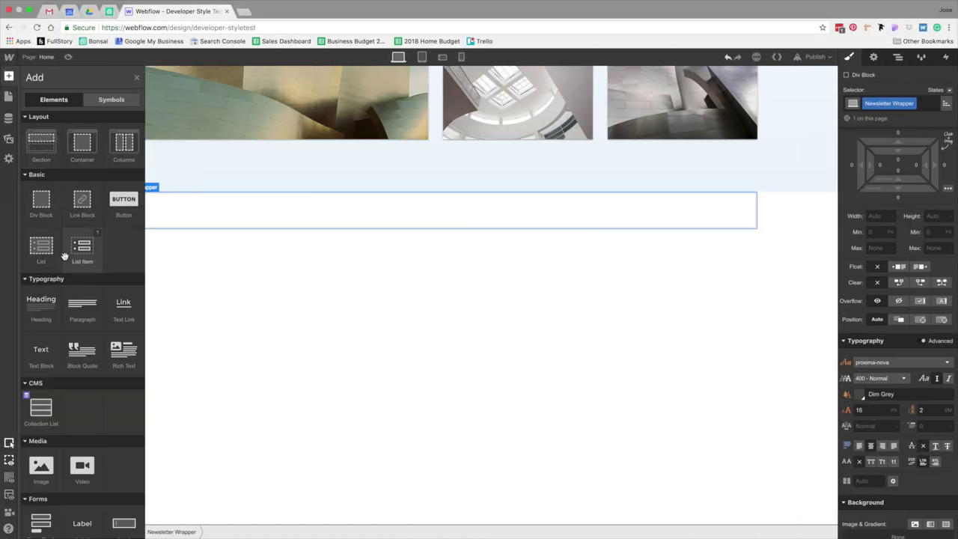
{"action": "left_click", "coordinate": [37, 210]}
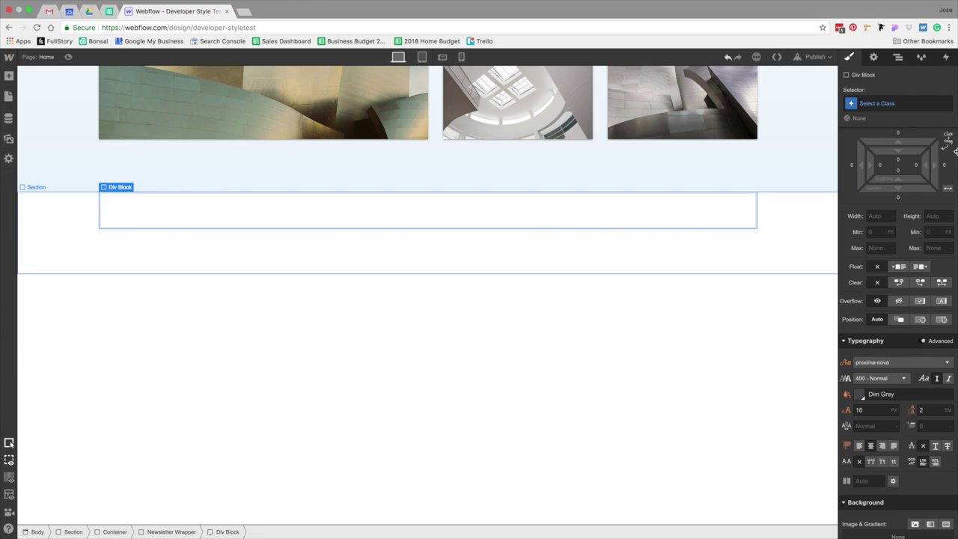
{"action": "left_click", "coordinate": [919, 104]}
{"action": "type", "text": "SVG Wrapper"}
{"action": "key", "text": "Return"}
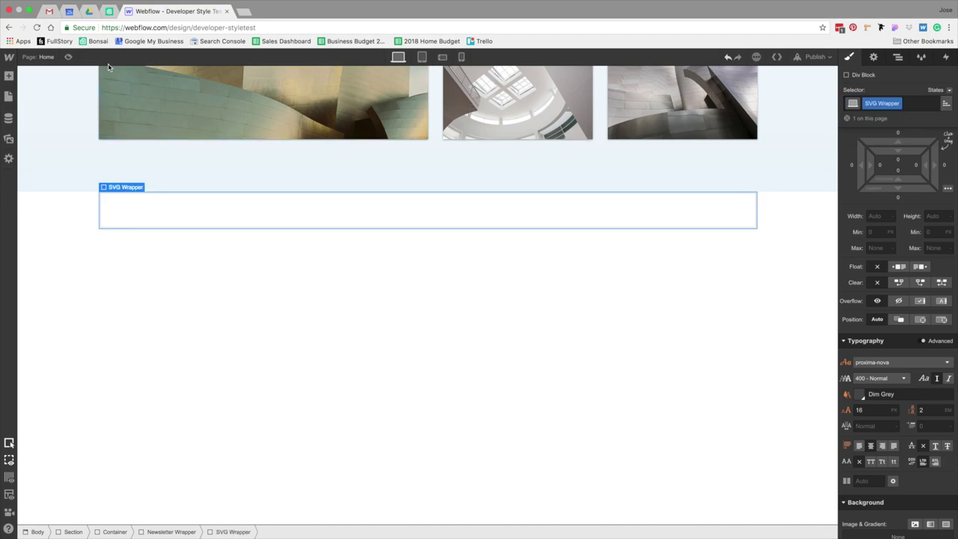
{"action": "left_click", "coordinate": [9, 76]}
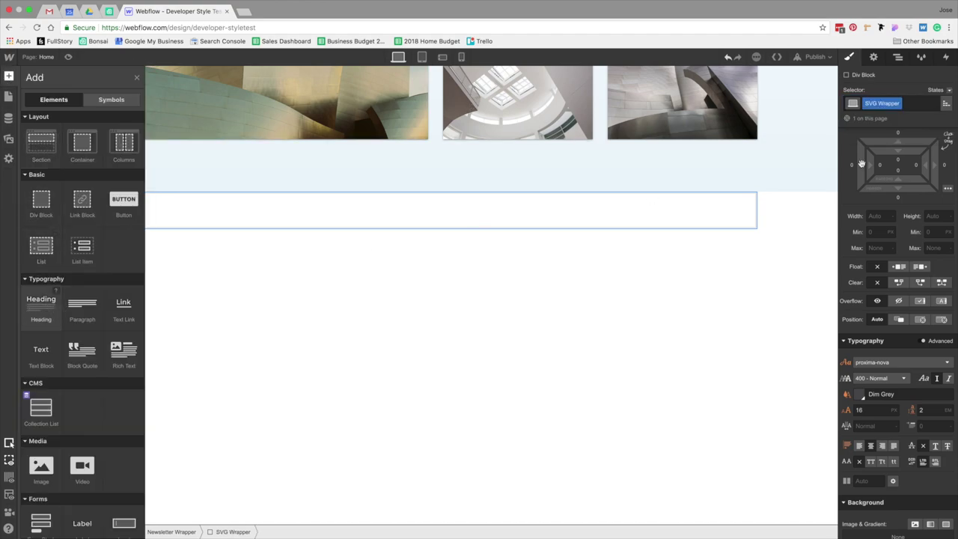
{"action": "left_click_drag", "start_coordinate": [718, 185], "coordinate": [719, 210]}
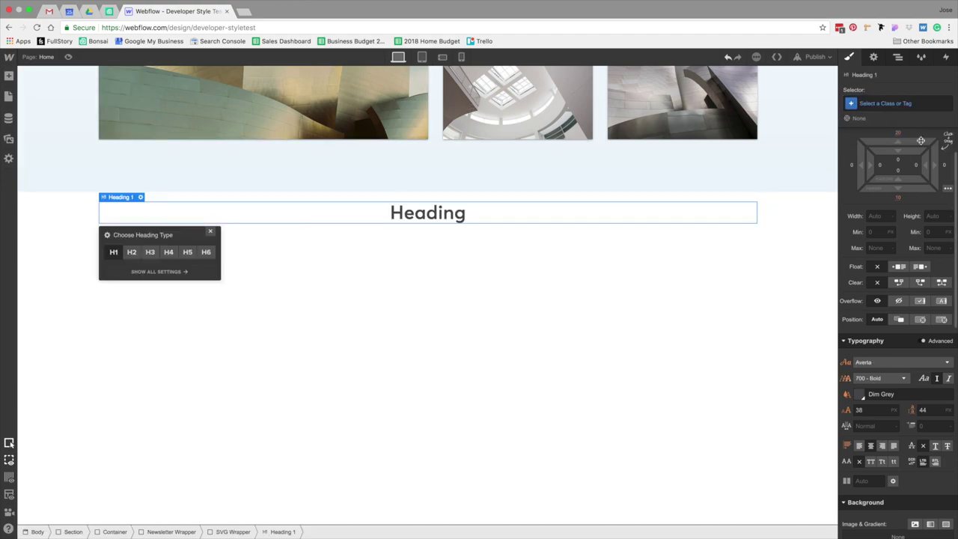
- Make the heading an H3 and style All H3 Headings in Averta, Dark Slate Blue
{"action": "left_click", "coordinate": [150, 251]}
{"action": "left_click", "coordinate": [899, 104]}
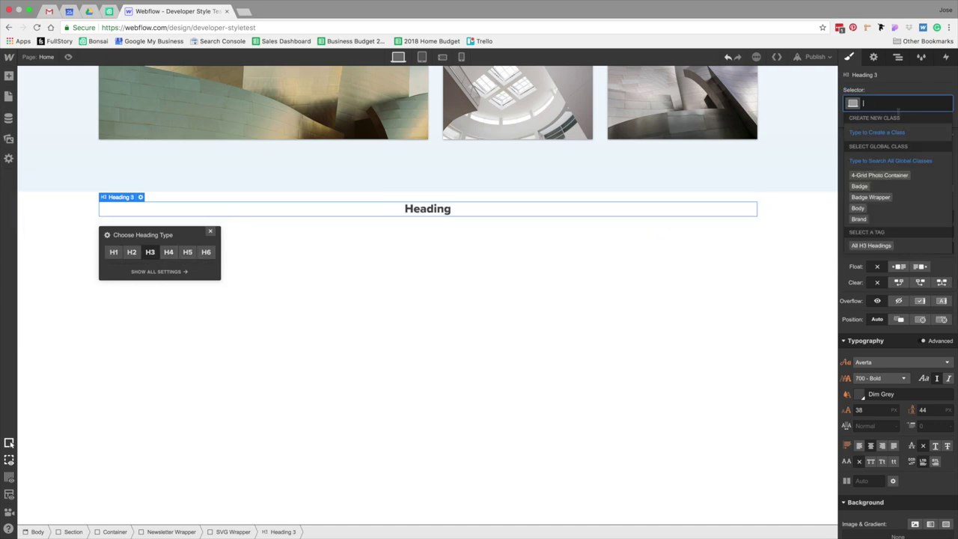
{"action": "left_click", "coordinate": [874, 250]}
{"action": "scroll", "coordinate": [891, 307], "scroll_direction": "down", "scroll_amount": 3}
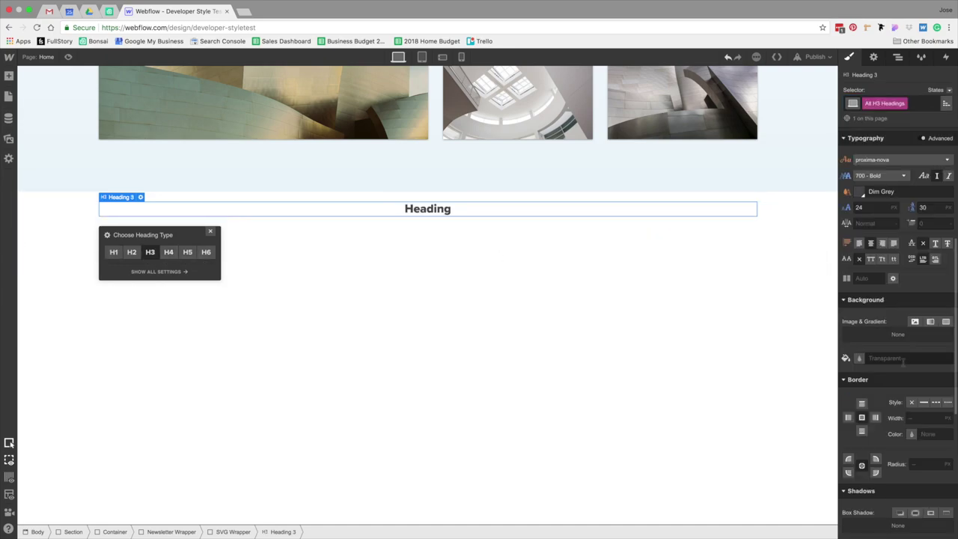
{"action": "left_click", "coordinate": [875, 160]}
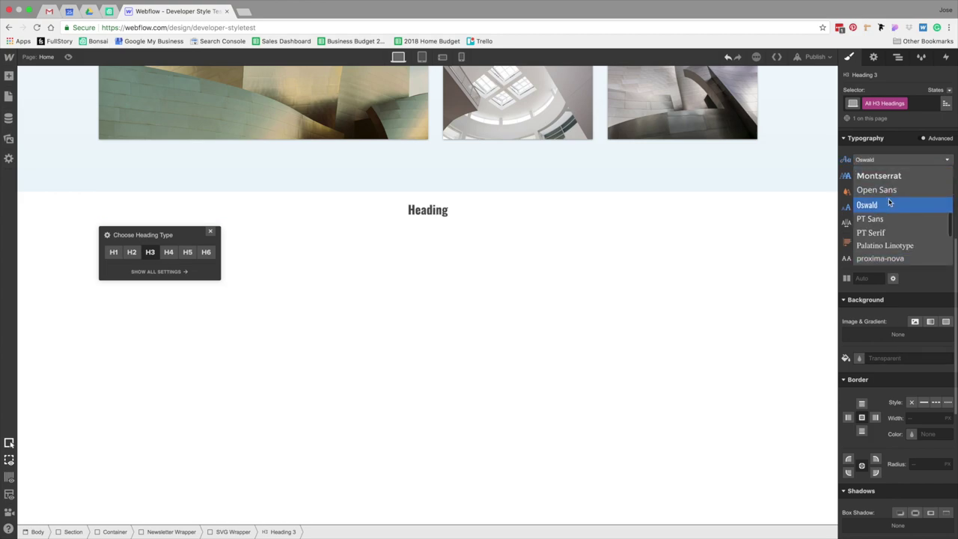
{"action": "scroll", "coordinate": [914, 200], "scroll_direction": "up", "scroll_amount": 5}
{"action": "left_click", "coordinate": [895, 184]}
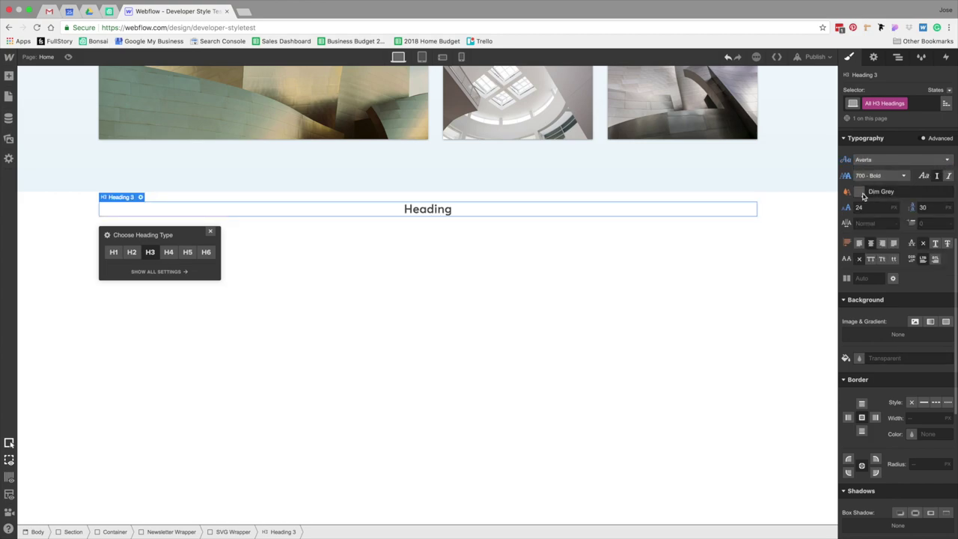
{"action": "left_click", "coordinate": [860, 193]}
{"action": "left_click", "coordinate": [885, 319]}
{"action": "left_click", "coordinate": [899, 381]}
- Check the 'Get first dibs' text styling in the Sketch mockup
{"action": "key", "text": "ctrl+Left"}
{"action": "key", "text": "ctrl+Right"}
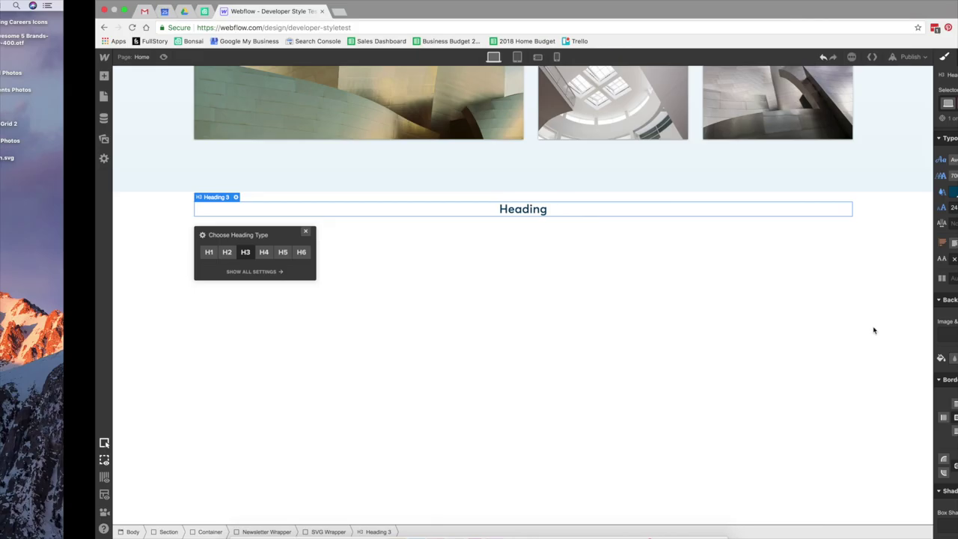
{"action": "key", "text": "ctrl+Right"}
{"action": "left_click", "coordinate": [483, 209]}
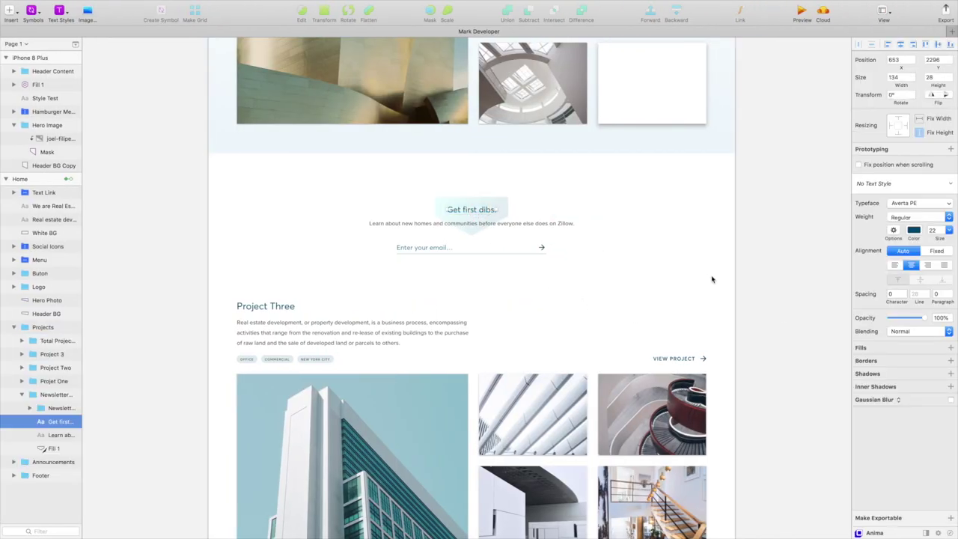
{"action": "key", "text": "ctrl+Left"}
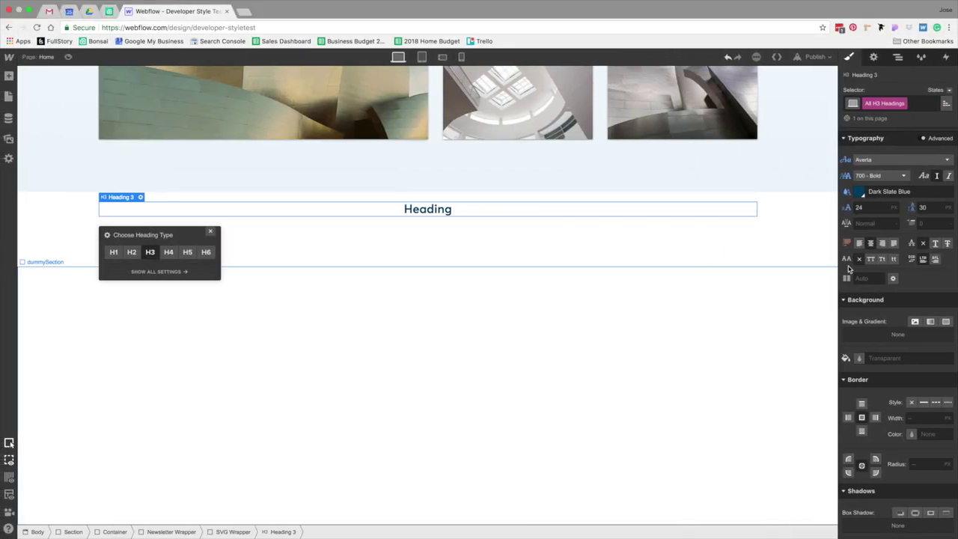
- Set H3 font size 22 px, line height 28 px and weight 400 - Normal
{"action": "left_click", "coordinate": [873, 210]}
{"action": "type", "text": "22"}
{"action": "key", "text": "Tab"}
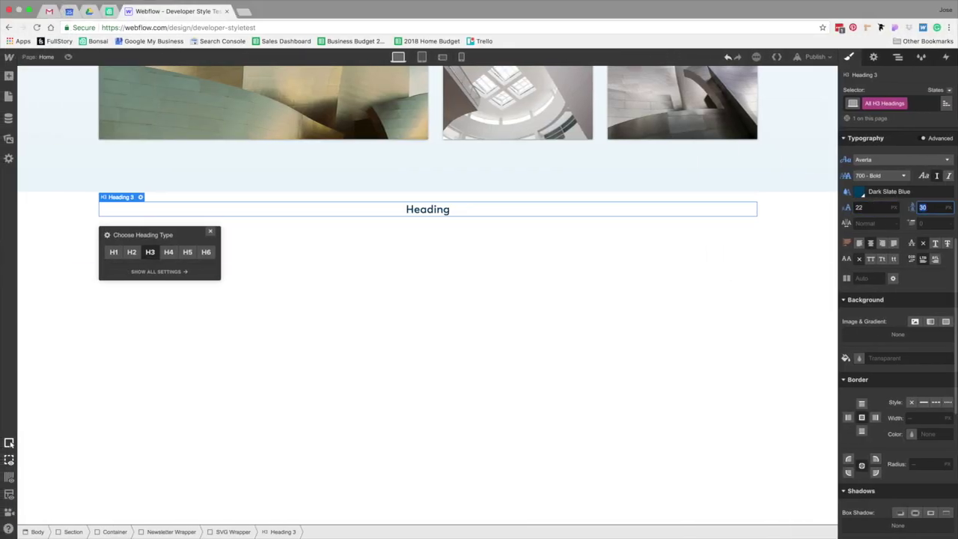
{"action": "key", "text": "ctrl+Right"}
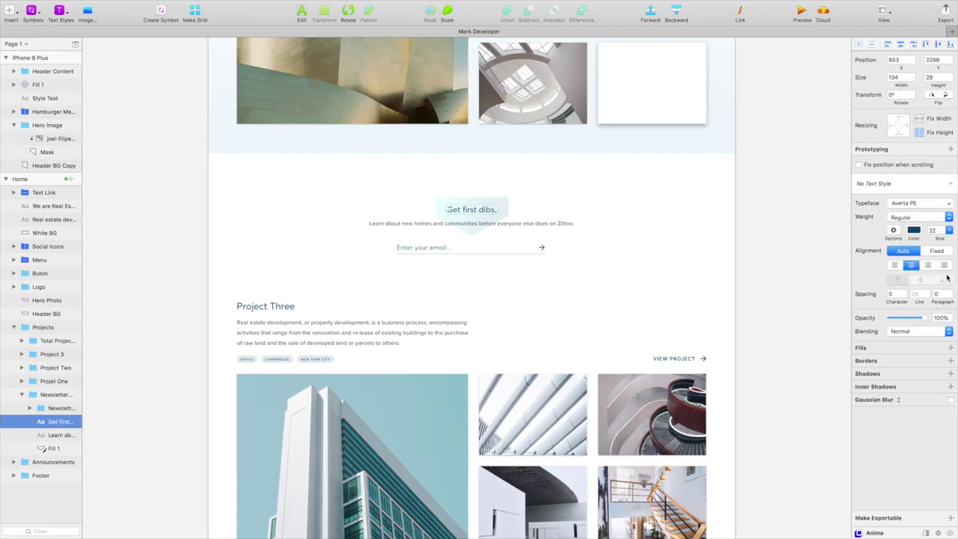
{"action": "key", "text": "ctrl+Left"}
{"action": "type", "text": "28"}
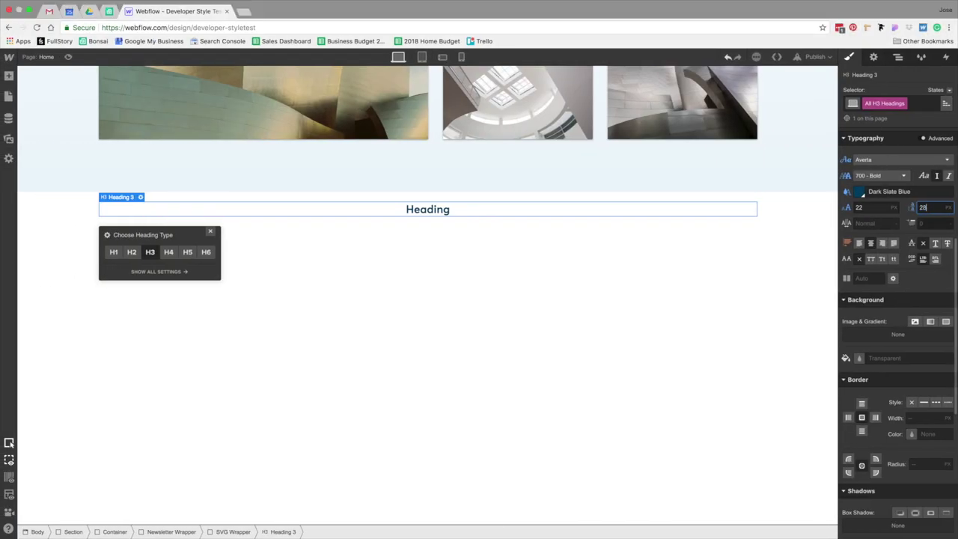
{"action": "left_click", "coordinate": [881, 179]}
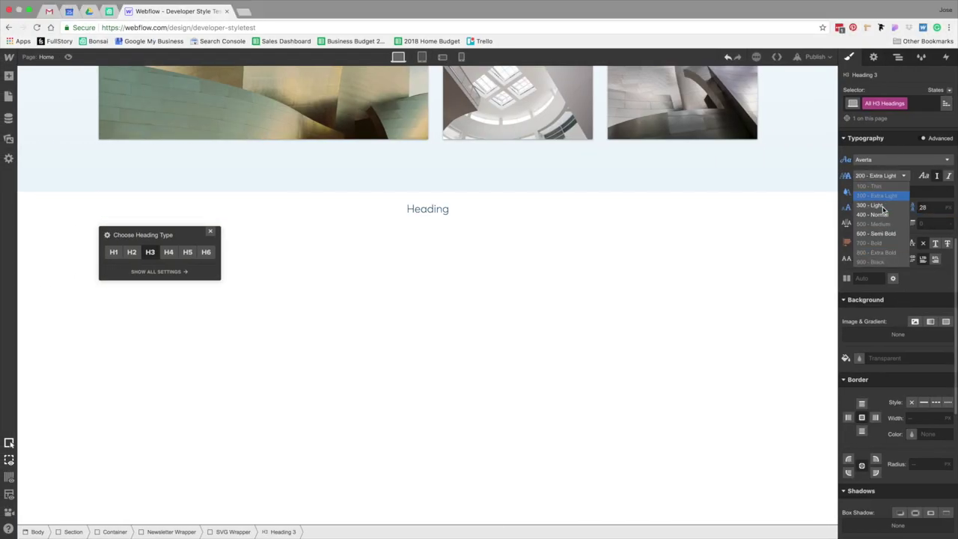
{"action": "left_click", "coordinate": [885, 215]}
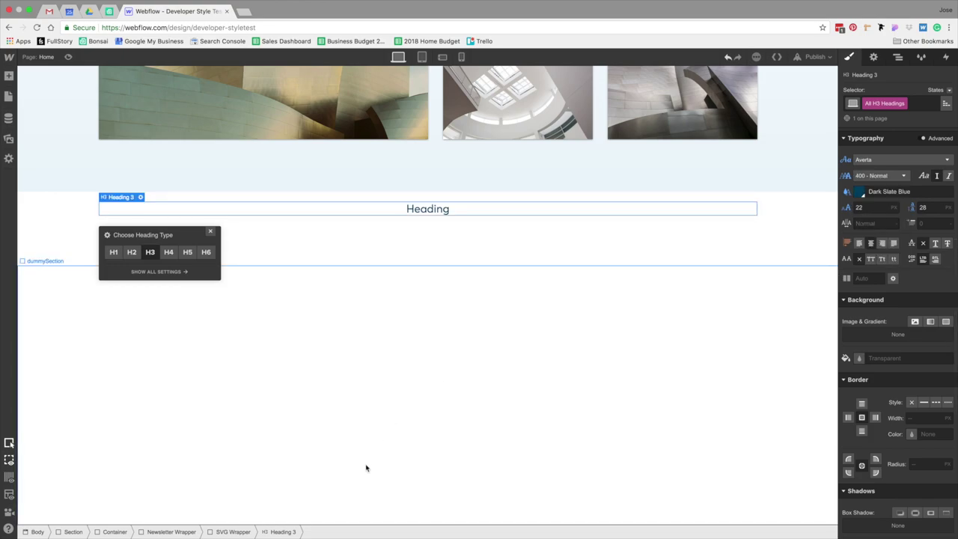
- Measure the spacing around the newsletter background shape in the Sketch design
{"action": "key", "text": "ctrl+Right"}
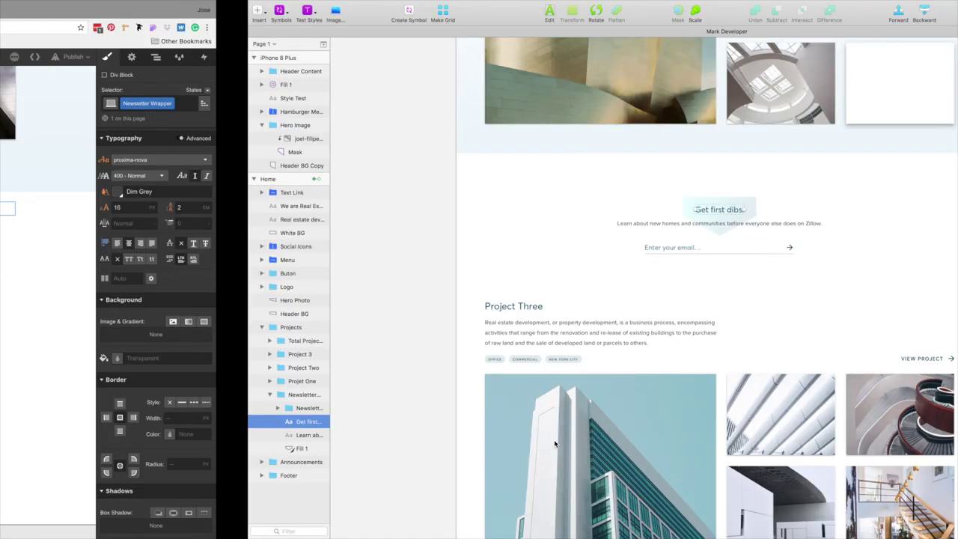
{"action": "left_click", "coordinate": [505, 197]}
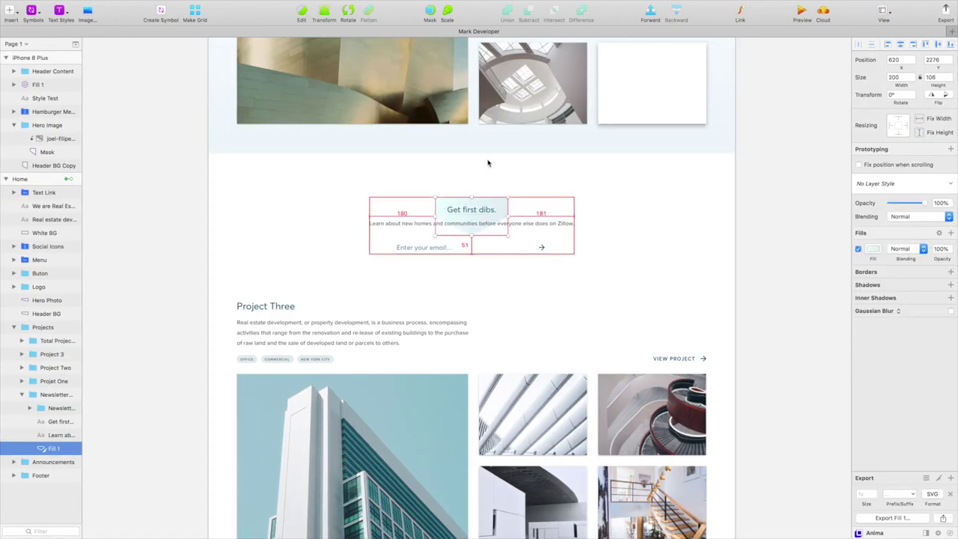
{"action": "key", "text": "ctrl+Left"}
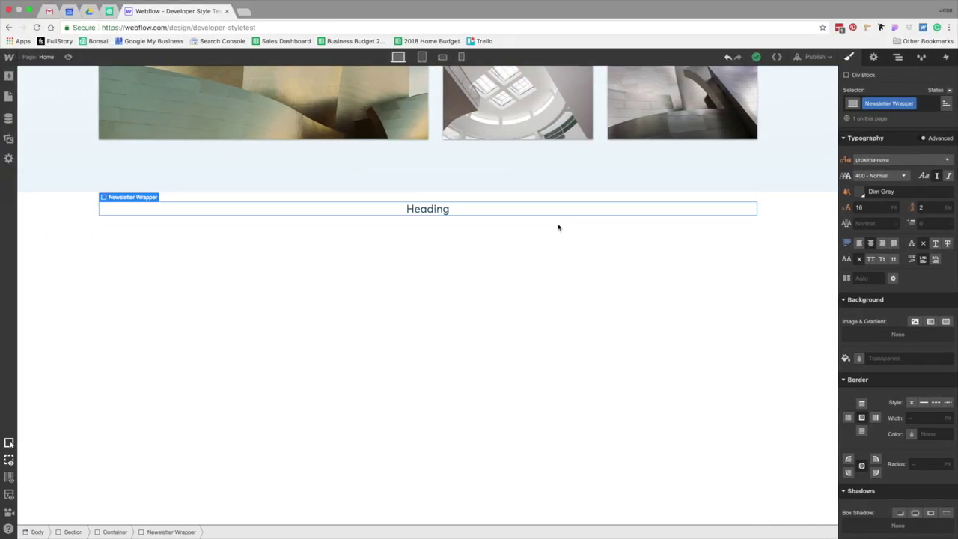
- Give the Newsletter Wrapper a 120 px top margin
{"action": "scroll", "coordinate": [918, 210], "scroll_direction": "up", "scroll_amount": 4}
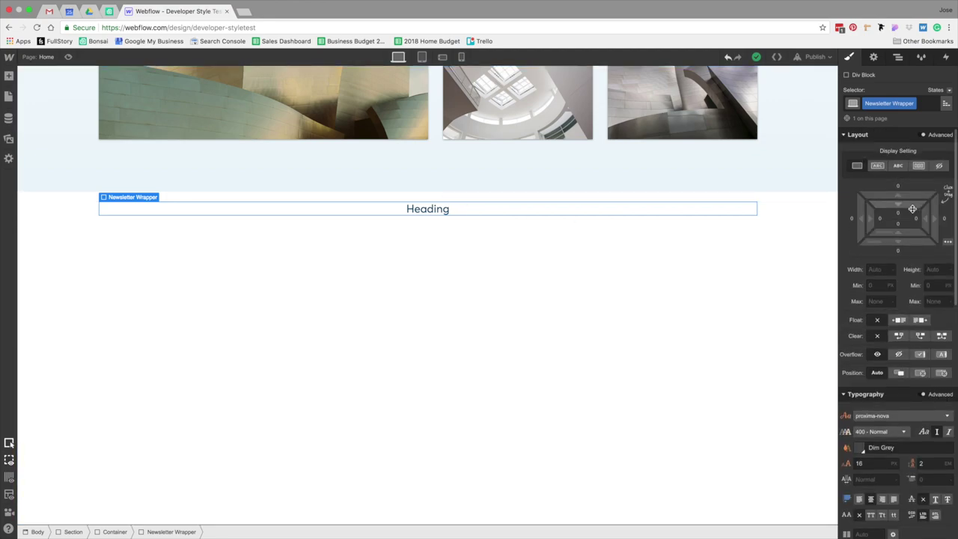
{"action": "left_click", "coordinate": [901, 192]}
{"action": "type", "text": "120"}
{"action": "key", "text": "Return"}
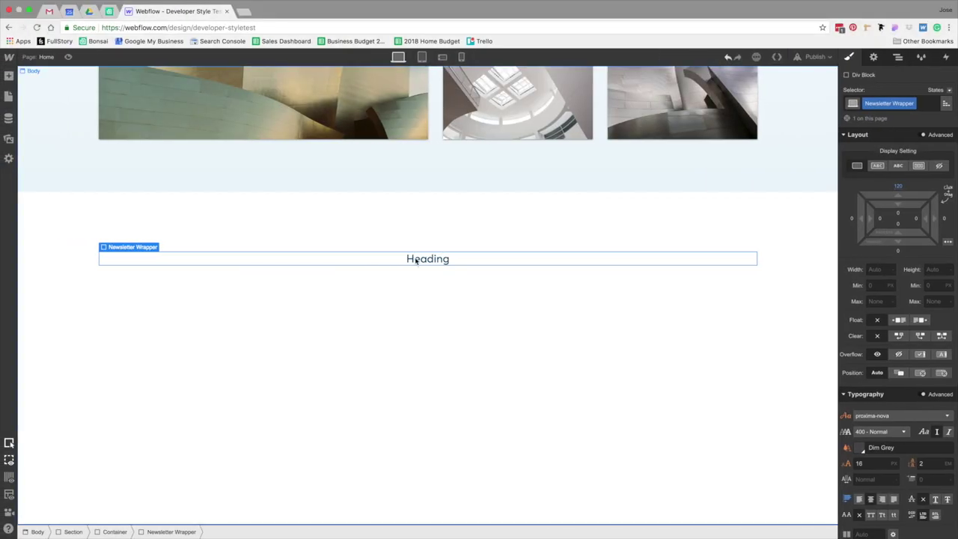
{"action": "left_click", "coordinate": [416, 260]}
- Change the heading text to 'Get first dibs'
{"action": "double_click", "coordinate": [417, 259]}
{"action": "type", "text": "Get first "}
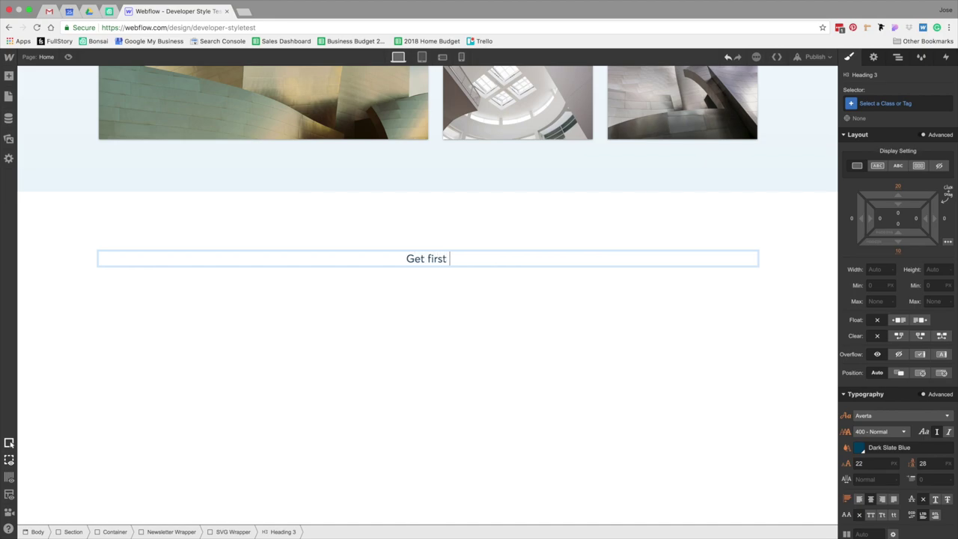
{"action": "type", "text": "dibs"}
{"action": "key", "text": "Escape"}
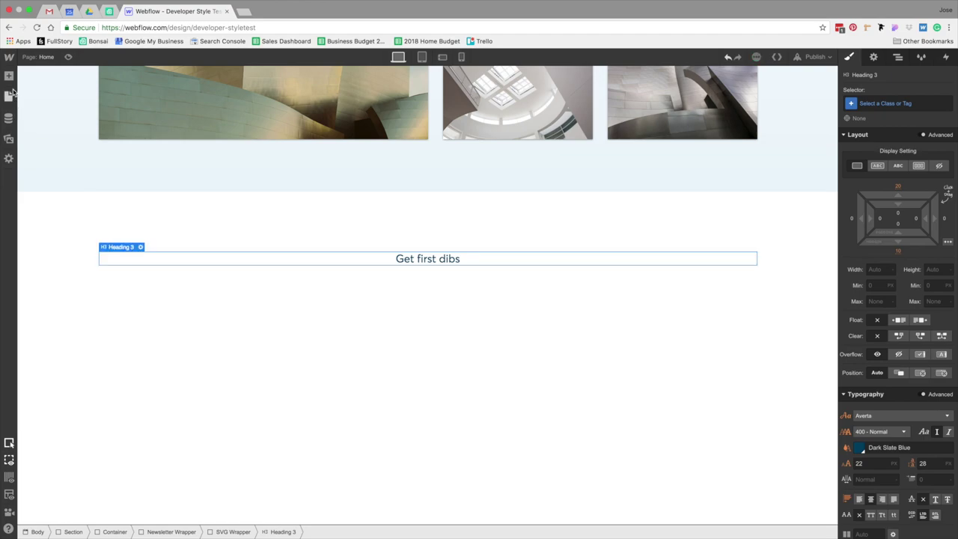
- Add a paragraph below the heading reading 'Learn about new homes and communities before everyone else does on Zillow.'
{"action": "key", "text": "a"}
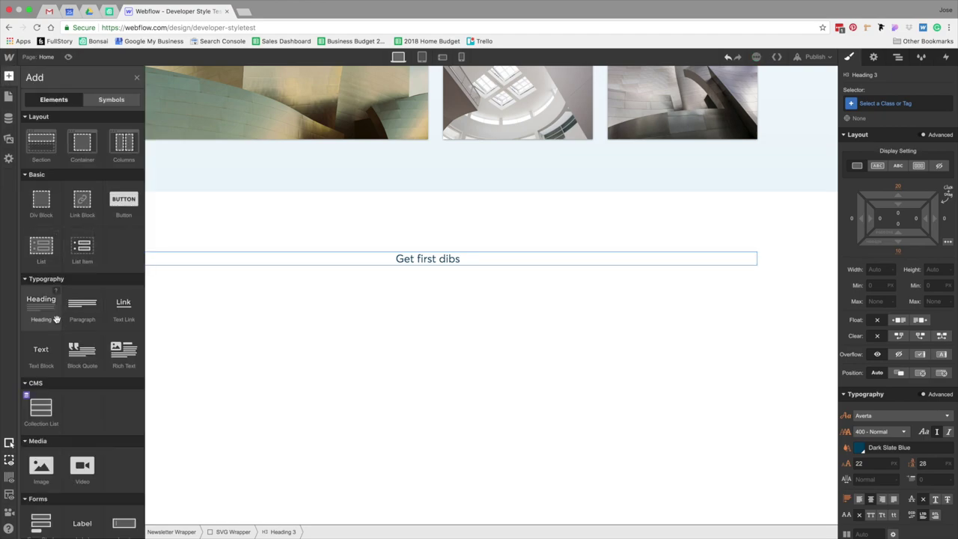
{"action": "left_click", "coordinate": [81, 311]}
{"action": "key", "text": "super+Tab"}
{"action": "left_click", "coordinate": [561, 223]}
{"action": "double_click", "coordinate": [557, 223]}
{"action": "key", "text": "super+c"}
{"action": "key", "text": "super+Tab"}
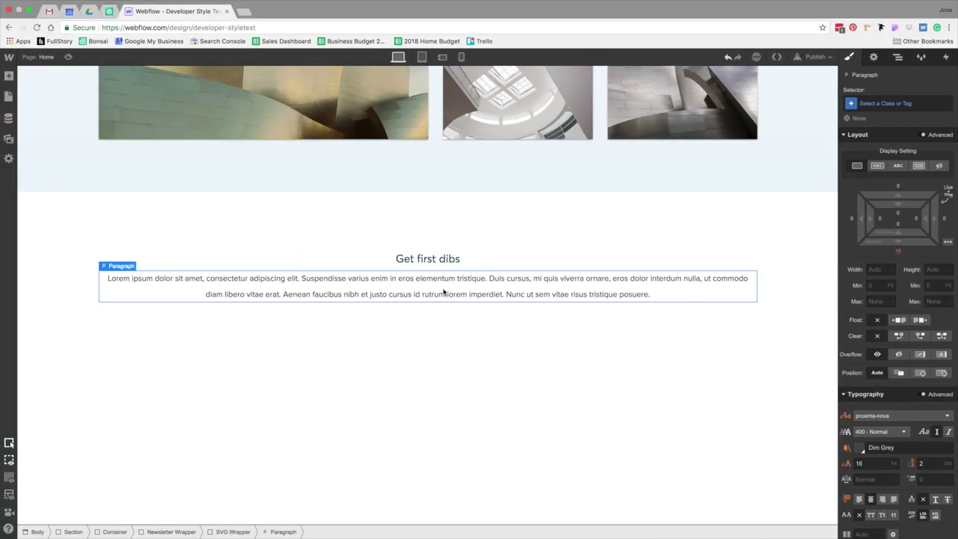
{"action": "triple_click", "coordinate": [444, 292]}
{"action": "key", "text": "super+v"}
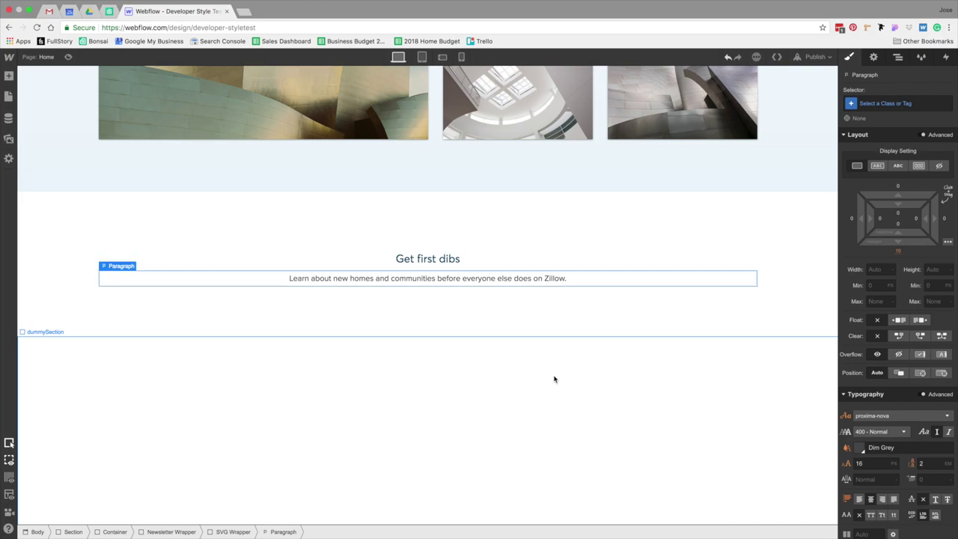
{"action": "left_click", "coordinate": [555, 379]}
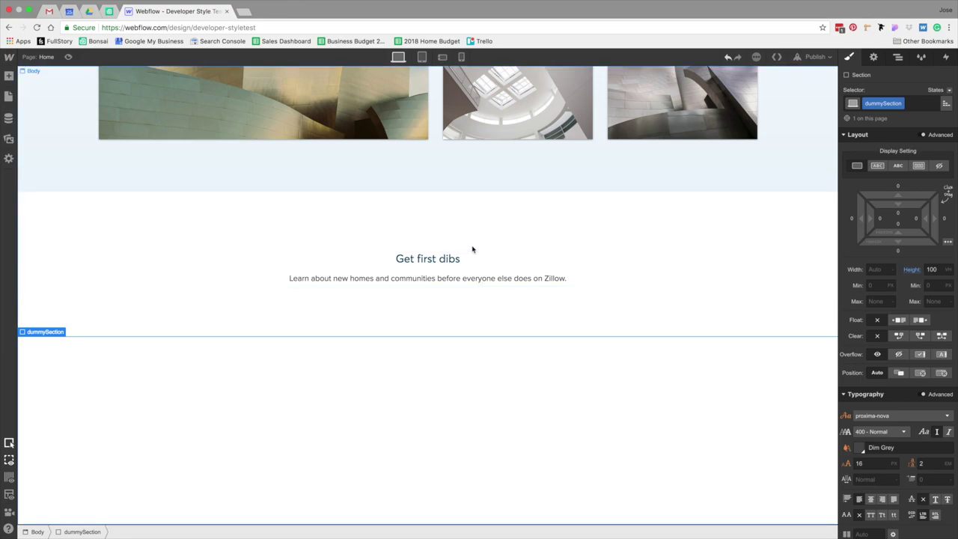
- Upload Chevron.svg from the Desktop as the SVG Wrapper's background image
{"action": "left_click", "coordinate": [443, 259]}
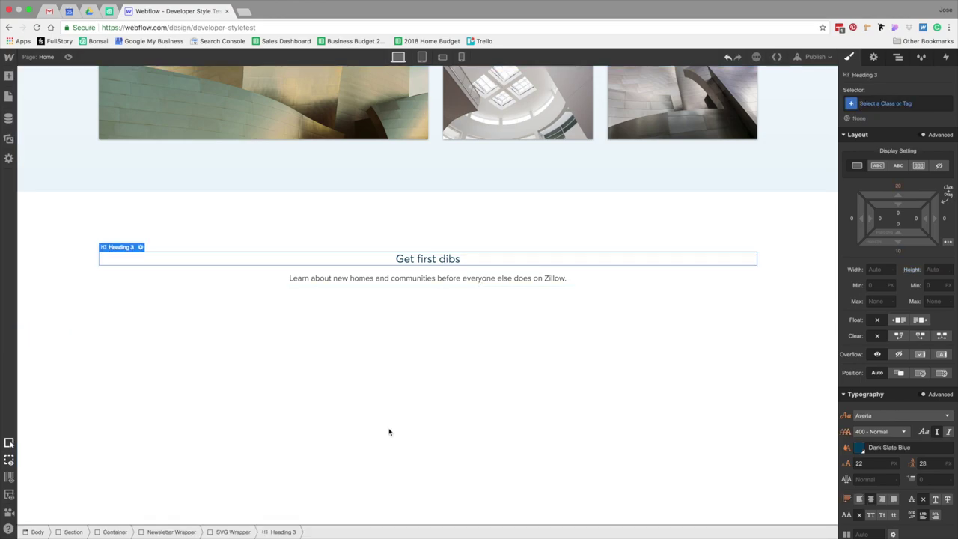
{"action": "left_click", "coordinate": [238, 530]}
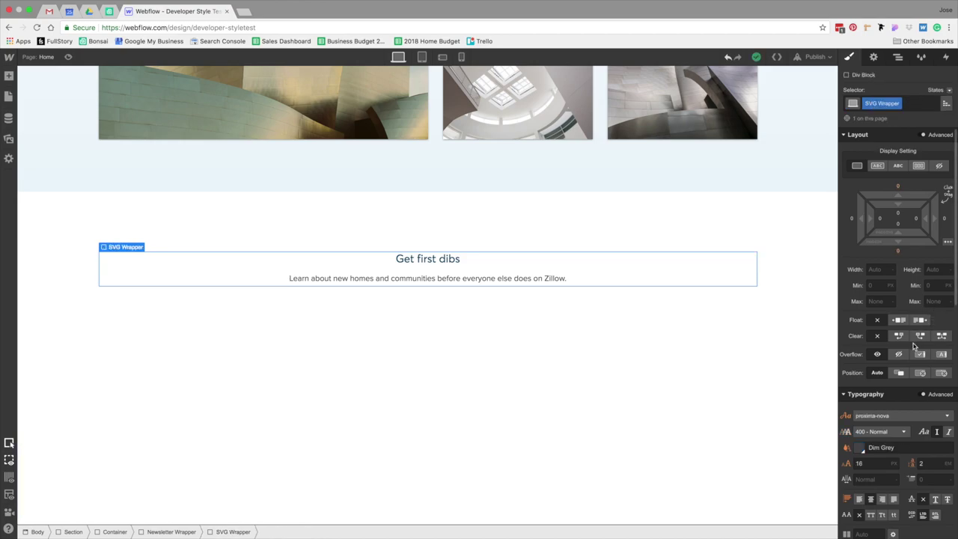
{"action": "scroll", "coordinate": [914, 346], "scroll_direction": "down", "scroll_amount": 4}
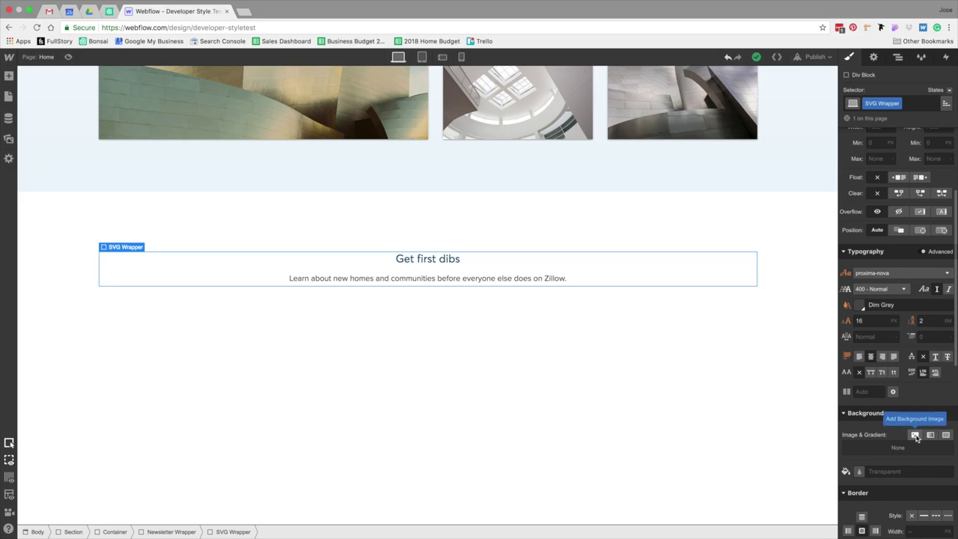
{"action": "left_click", "coordinate": [915, 437]}
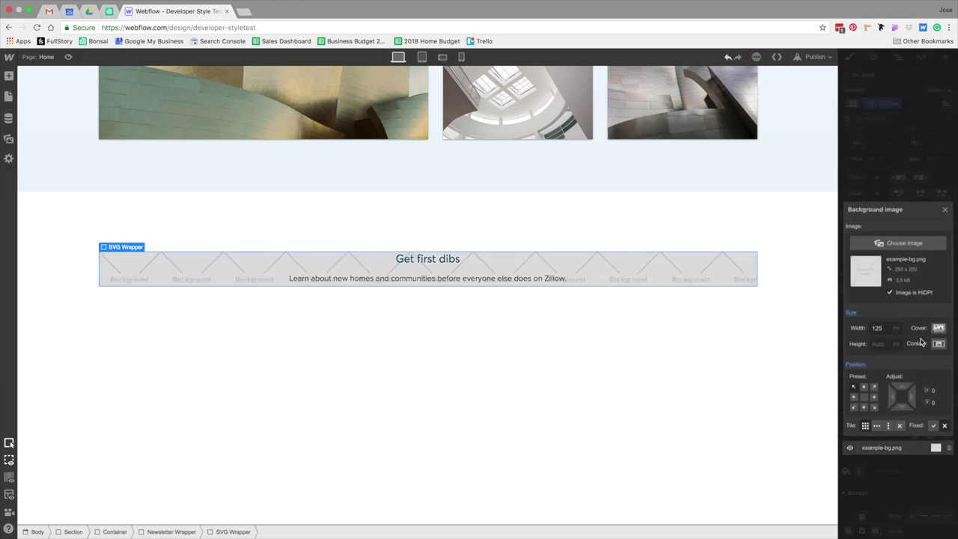
{"action": "left_click", "coordinate": [882, 249]}
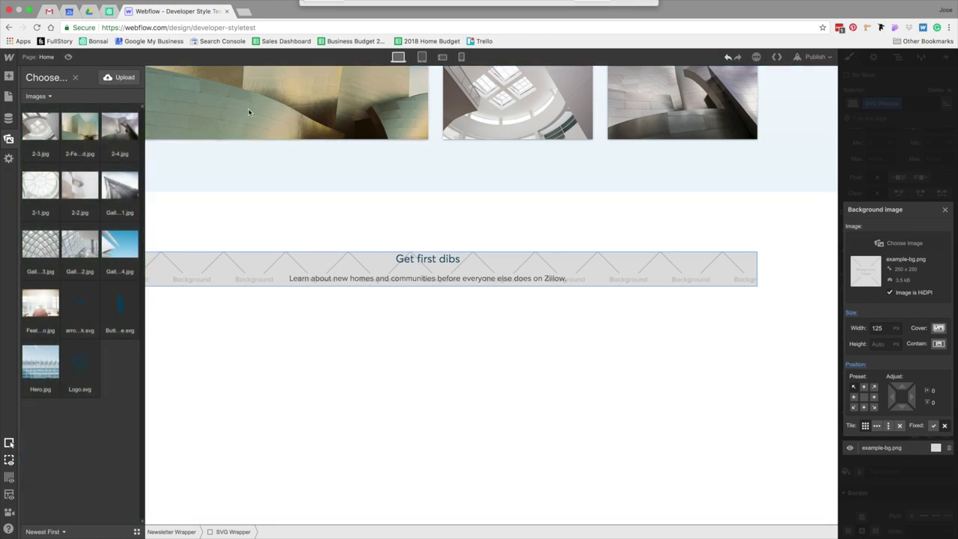
{"action": "left_click", "coordinate": [332, 50]}
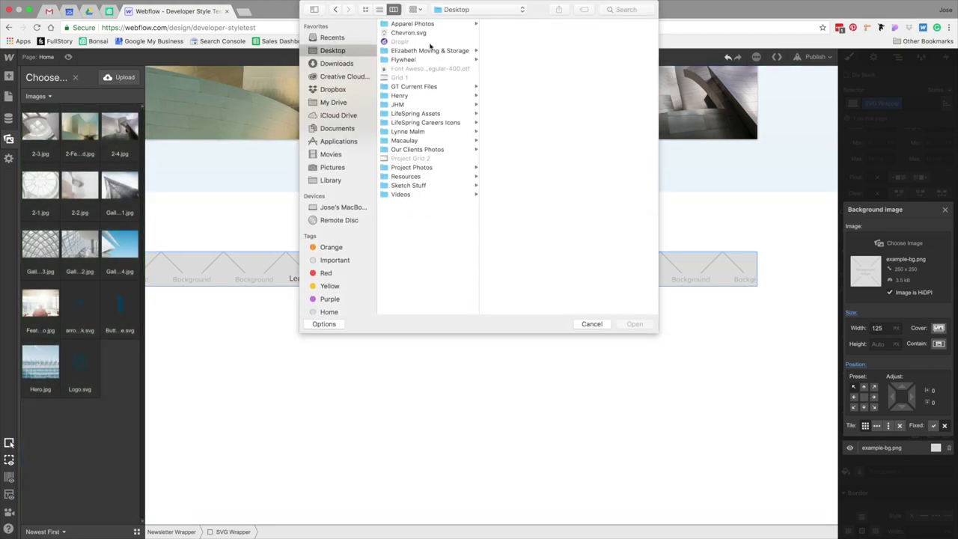
{"action": "left_click", "coordinate": [419, 33]}
{"action": "left_click", "coordinate": [635, 325]}
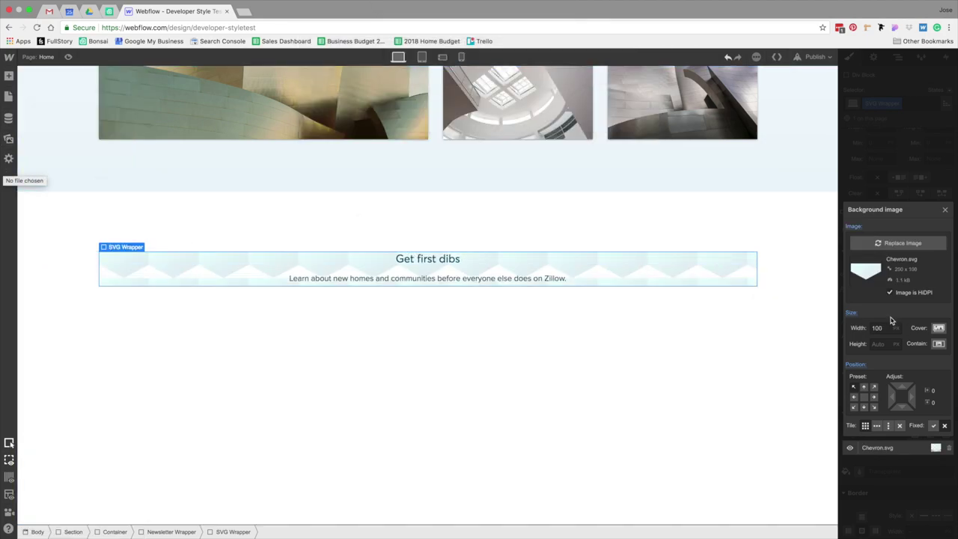
- Set the chevron background to Contain, top-centre position, and no repeat
{"action": "left_click", "coordinate": [940, 345]}
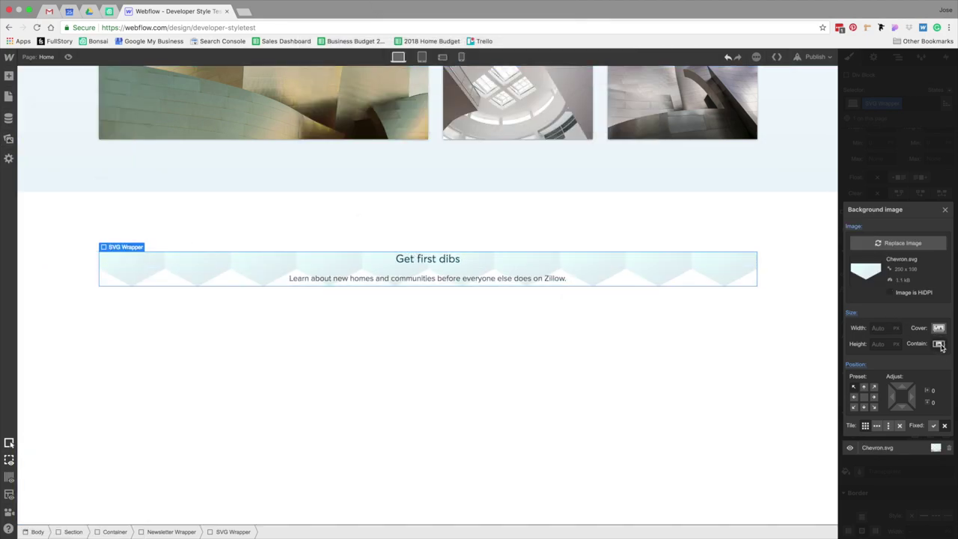
{"action": "left_click", "coordinate": [865, 387]}
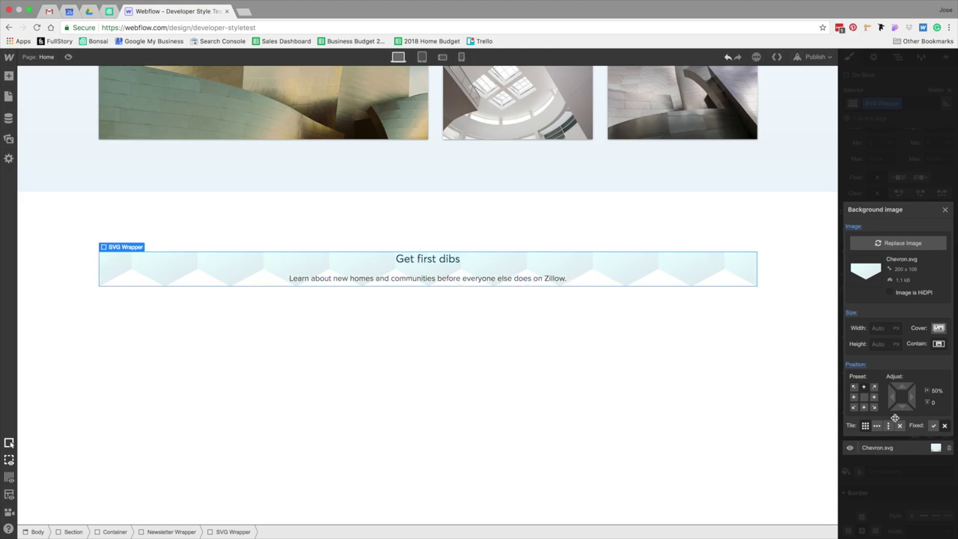
{"action": "left_click", "coordinate": [901, 426]}
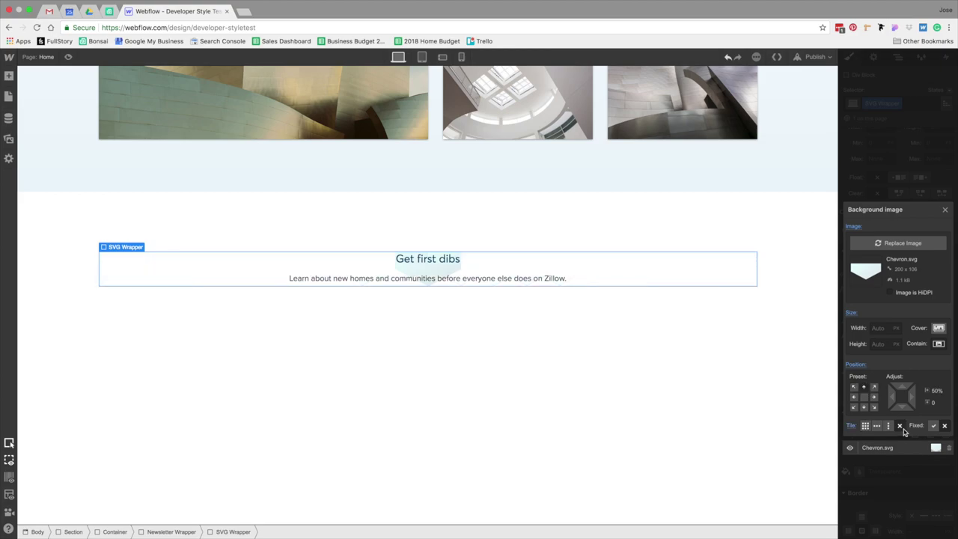
{"action": "left_click", "coordinate": [907, 471]}
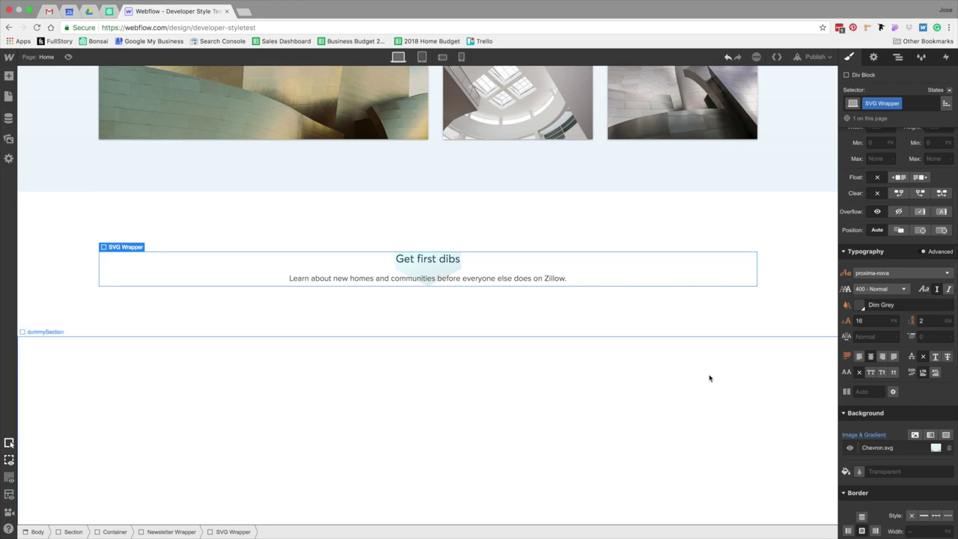
{"action": "scroll", "coordinate": [926, 249], "scroll_direction": "up", "scroll_amount": 4}
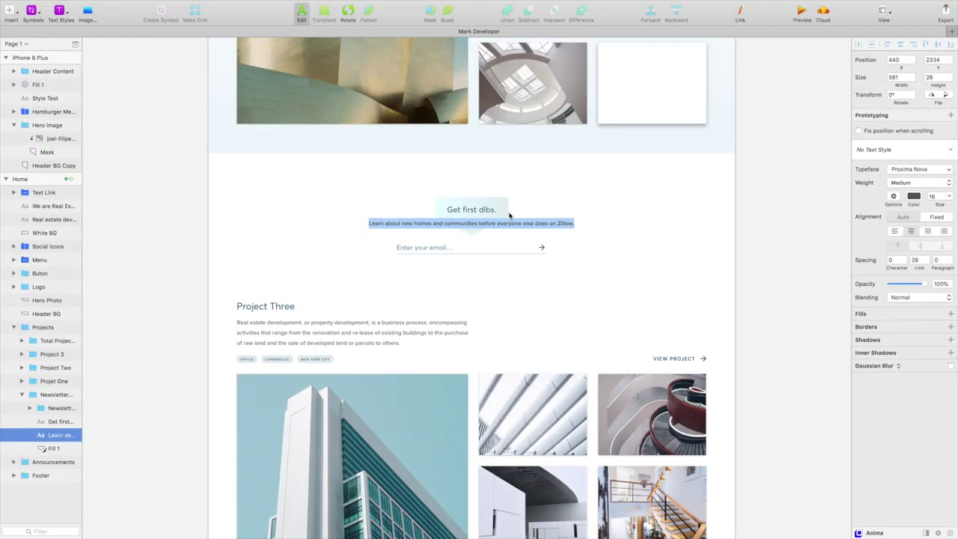
- Check the heading and subtitle styling in the design, then add vertical padding to the SVG Wrapper
{"action": "left_click", "coordinate": [488, 207]}
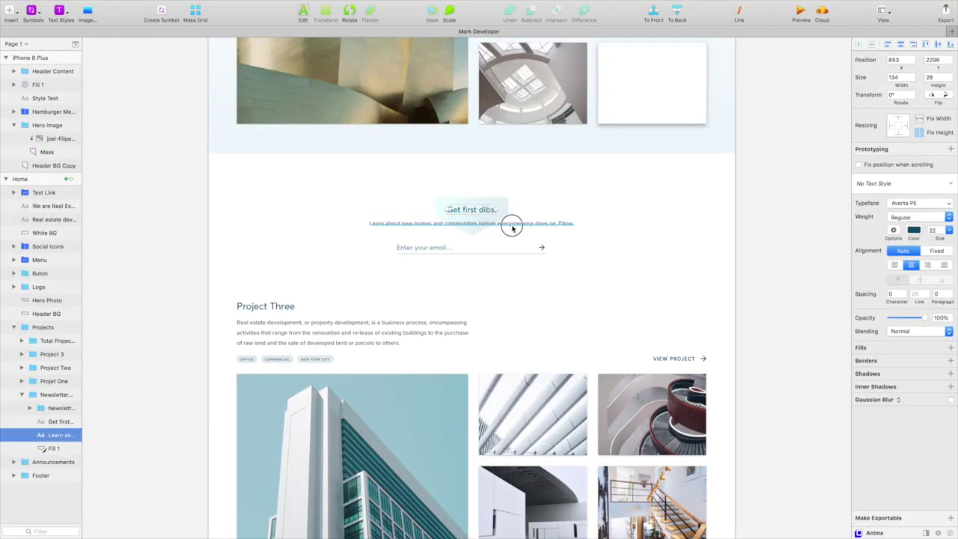
{"action": "left_click", "coordinate": [513, 225]}
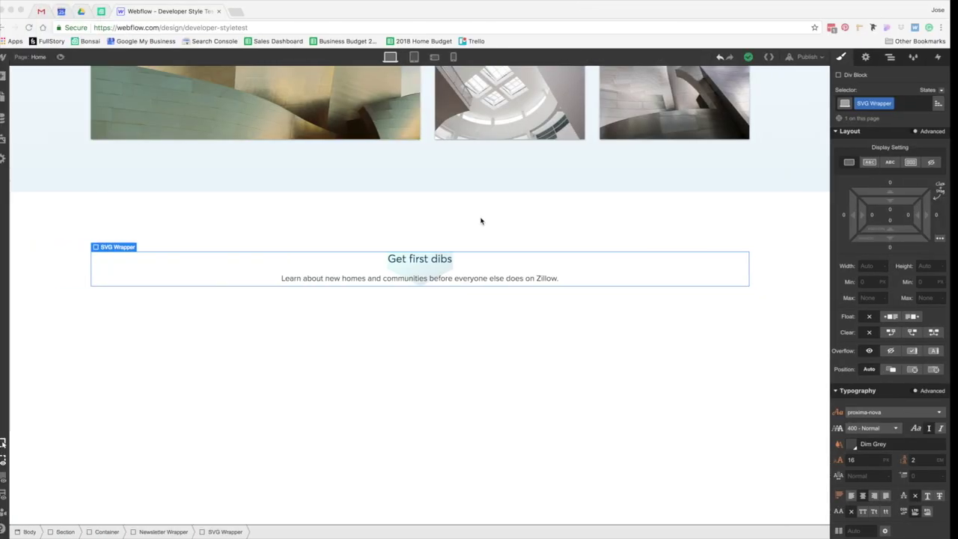
{"action": "left_click_drag", "start_coordinate": [917, 197], "coordinate": [916, 229]}
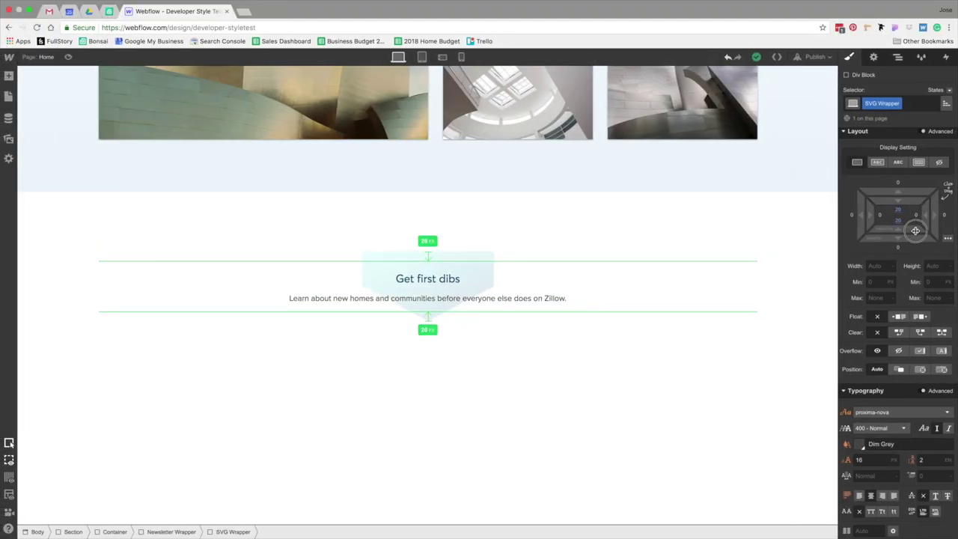
{"action": "left_click", "coordinate": [658, 374]}
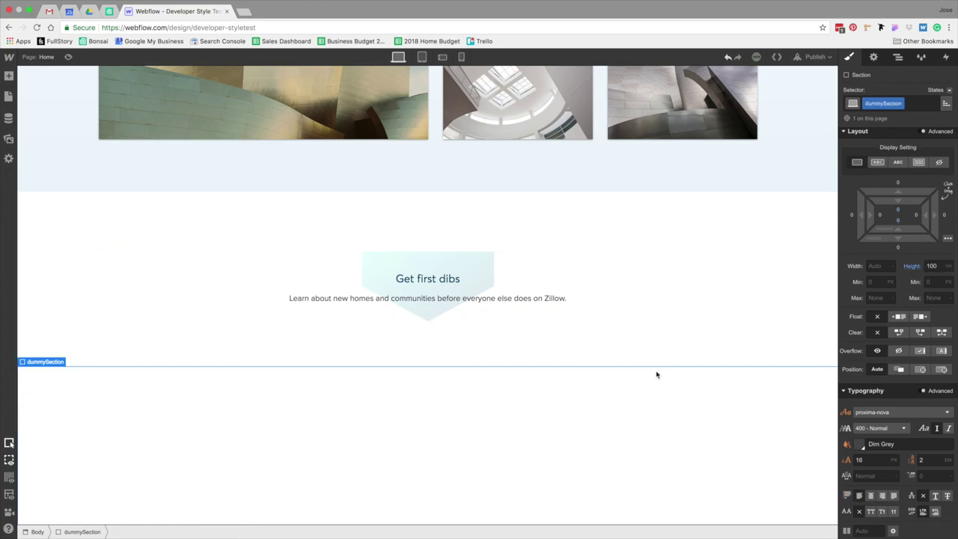
{"action": "right_click", "coordinate": [658, 374]}
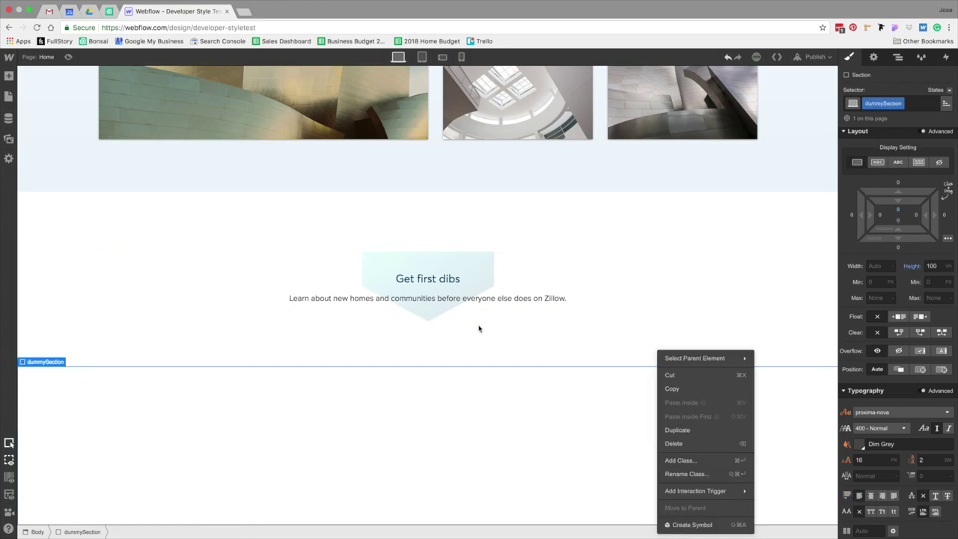
{"action": "left_click", "coordinate": [451, 279]}
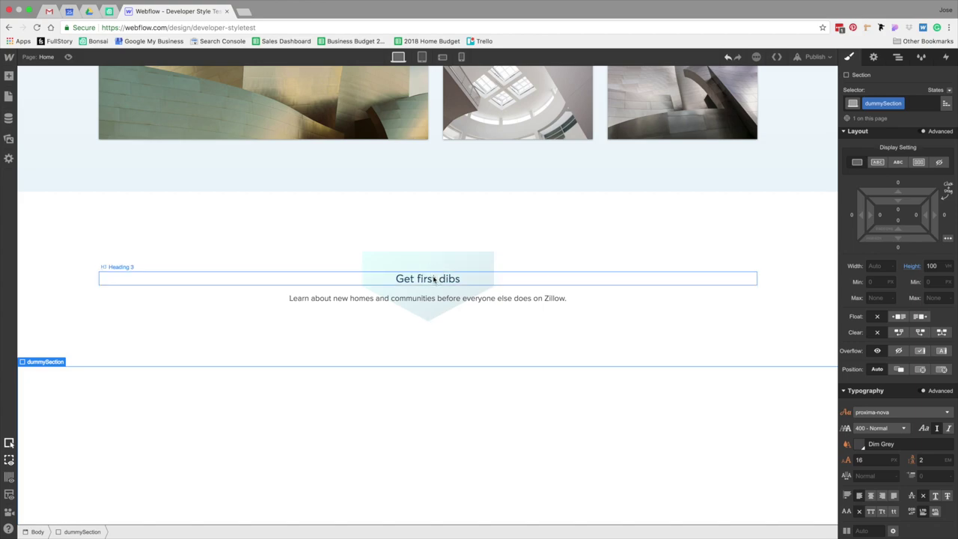
- Readjust the SVG Wrapper's top and bottom padding to 10 px around the heading and subtitle
{"action": "left_click", "coordinate": [449, 277]}
{"action": "left_click", "coordinate": [459, 265]}
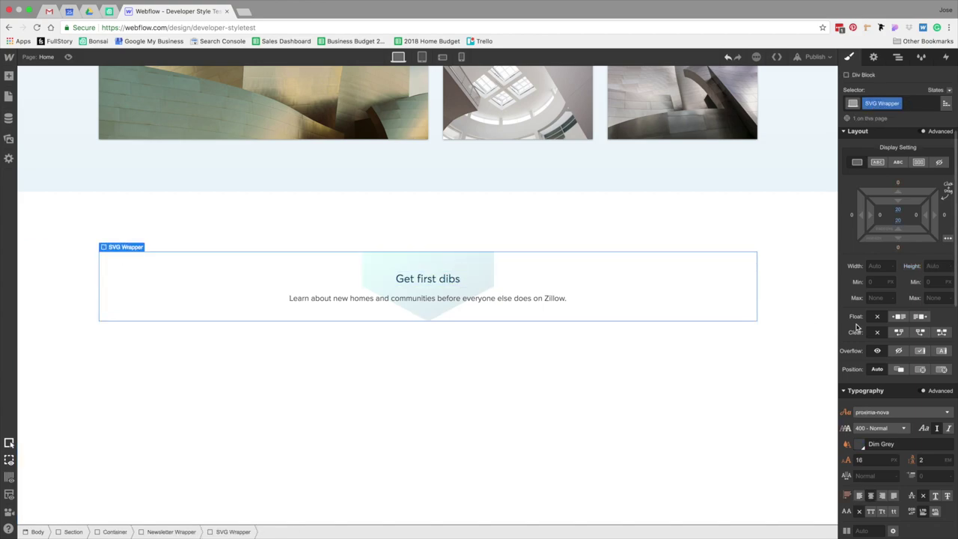
{"action": "left_click_drag", "start_coordinate": [900, 211], "coordinate": [913, 194]}
{"action": "left_click", "coordinate": [667, 405]}
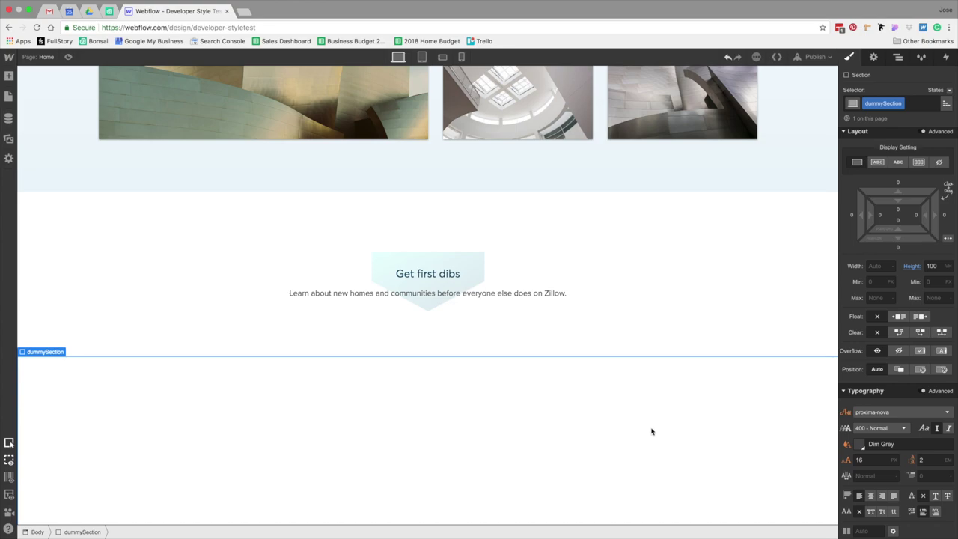
{"action": "left_click", "coordinate": [471, 294]}
{"action": "left_click", "coordinate": [238, 531]}
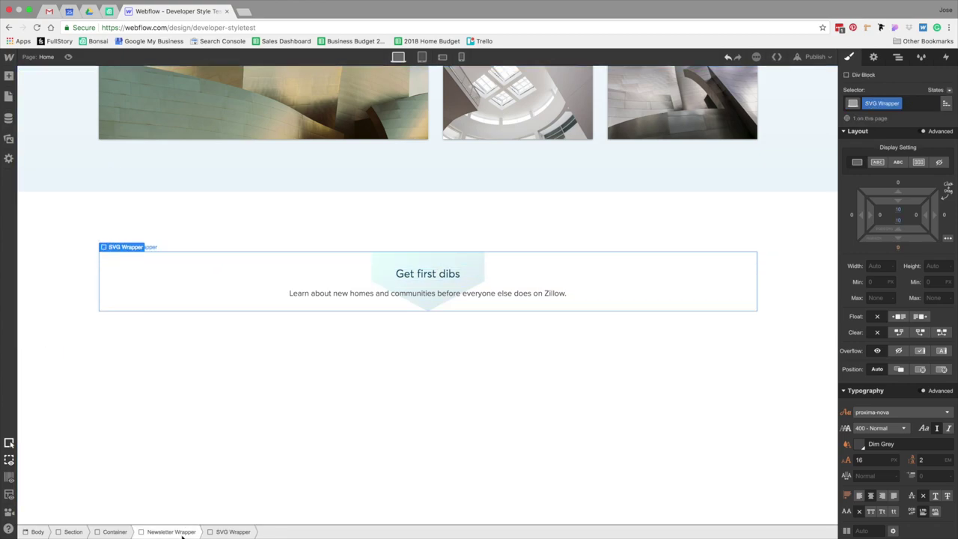
- Insert a Form Block with Name, Email Address and Submit into the Newsletter Wrapper
{"action": "key", "text": "super+Up"}
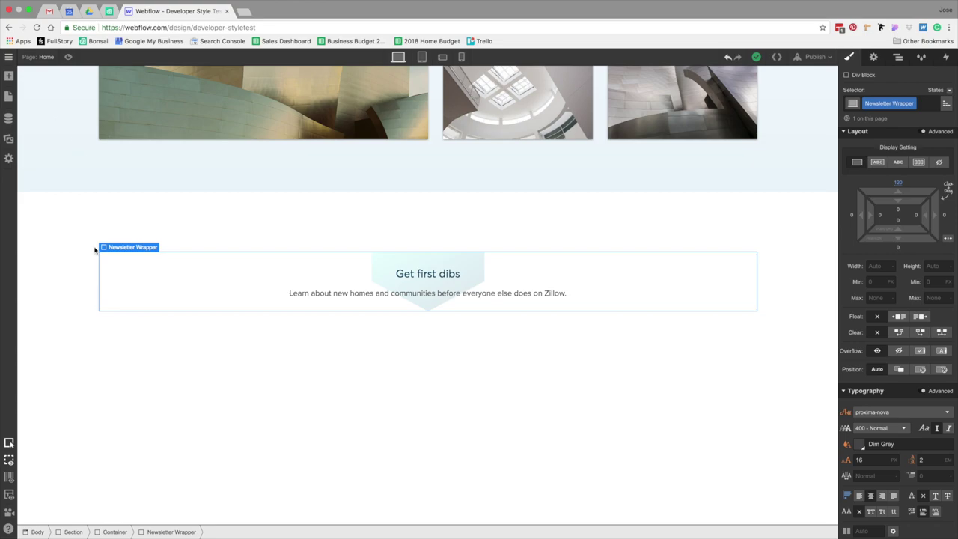
{"action": "key", "text": "a"}
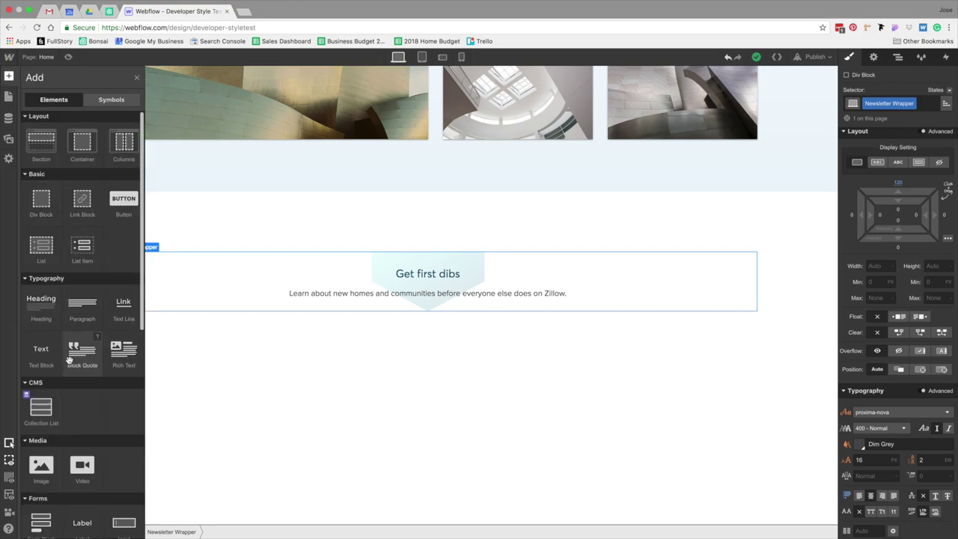
{"action": "scroll", "coordinate": [69, 361], "scroll_direction": "down", "scroll_amount": 5}
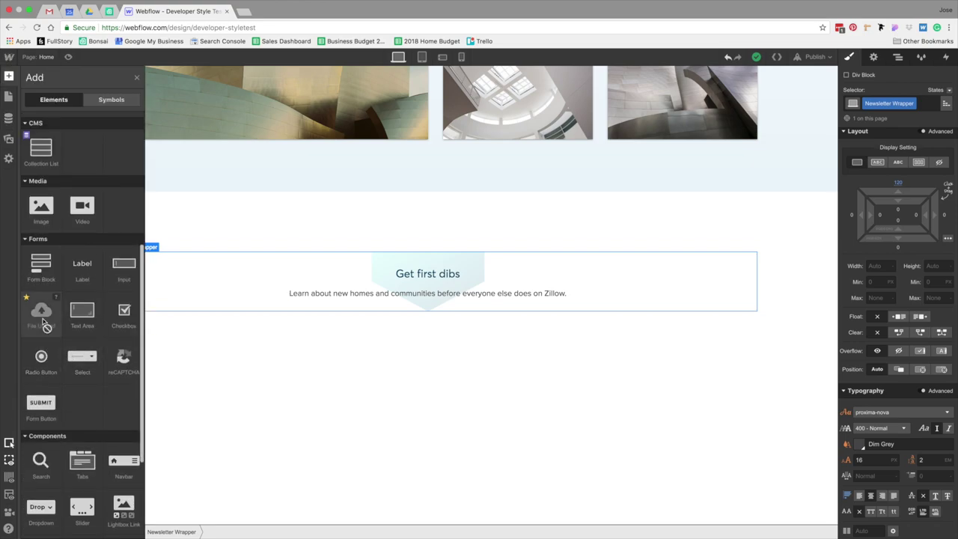
{"action": "left_click", "coordinate": [41, 268]}
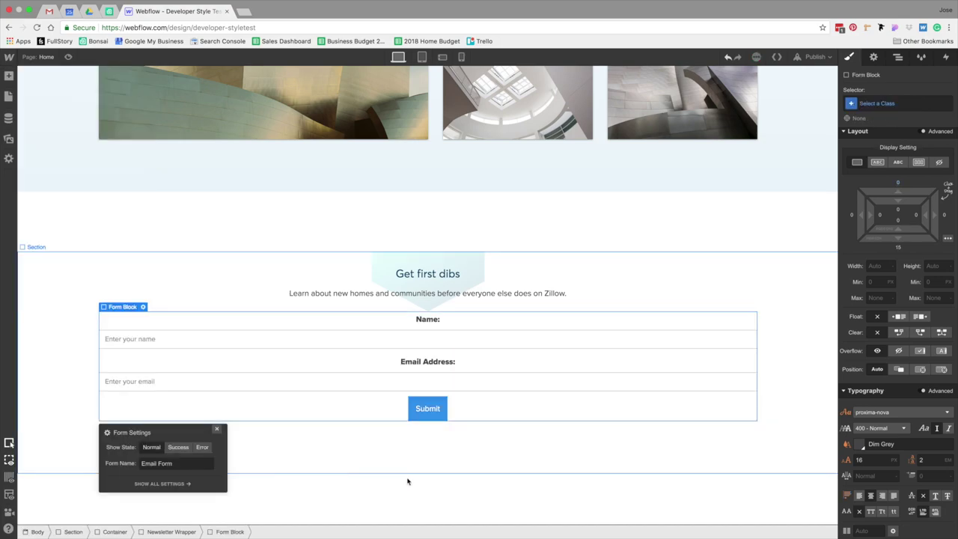
{"action": "left_click", "coordinate": [486, 470]}
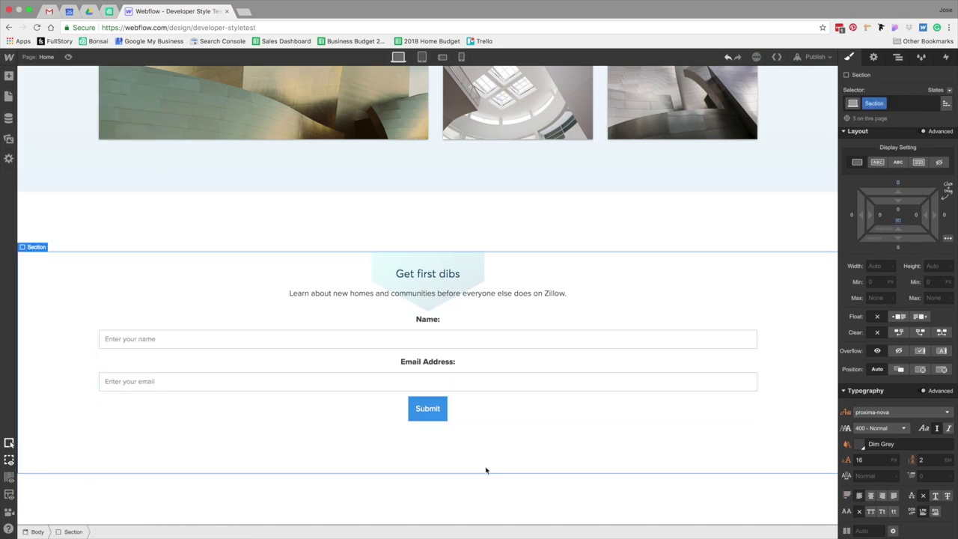
- Delete both labels and the email field, keeping just the name text field and Submit
{"action": "left_click_drag", "start_coordinate": [417, 346], "coordinate": [427, 319]}
{"action": "left_click", "coordinate": [426, 344]}
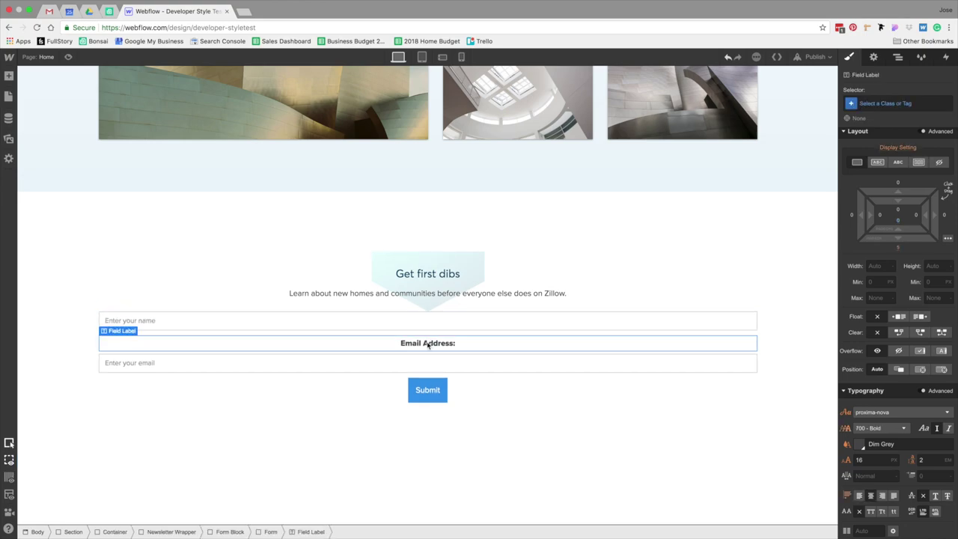
{"action": "key", "text": "Delete"}
{"action": "key", "text": "Delete"}
{"action": "left_click", "coordinate": [584, 404]}
{"action": "left_click", "coordinate": [578, 330]}
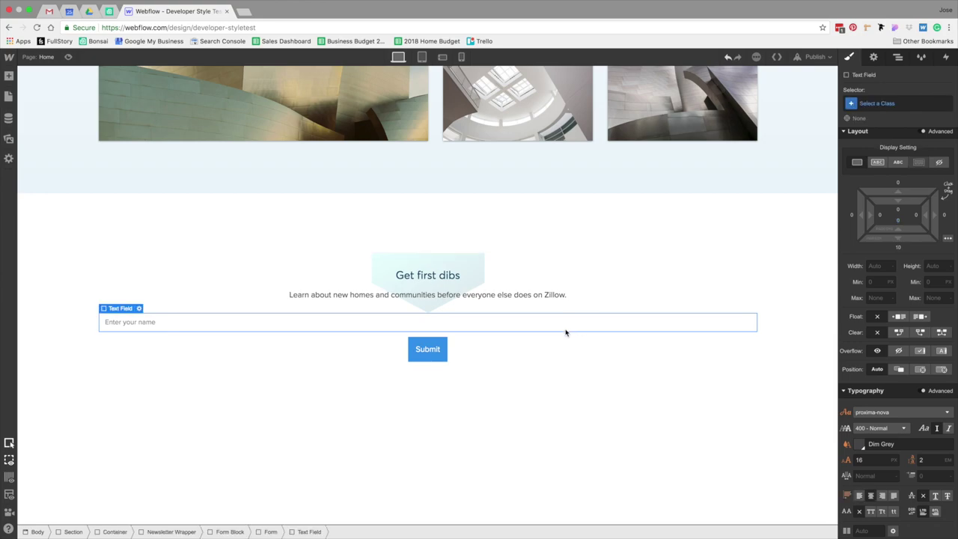
- Create the Newsletter Form Input class on the field with a transparent background and no border
{"action": "left_click", "coordinate": [891, 103]}
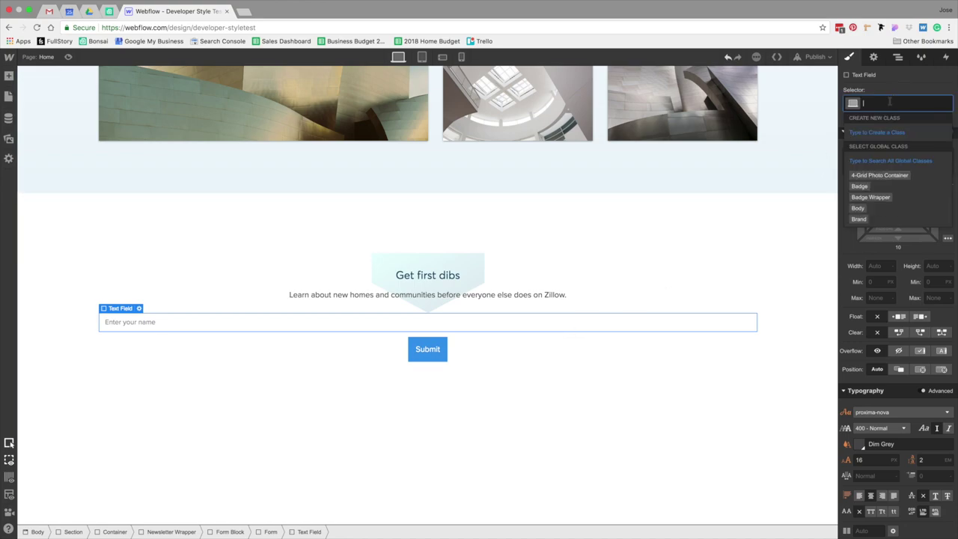
{"action": "type", "text": "Newsletter"}
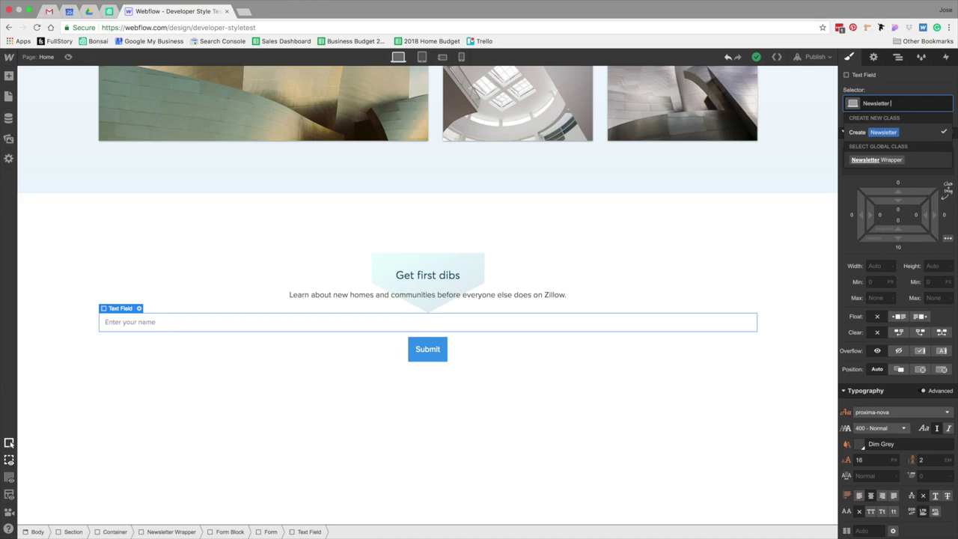
{"action": "type", "text": " Form Input"}
{"action": "key", "text": "Return"}
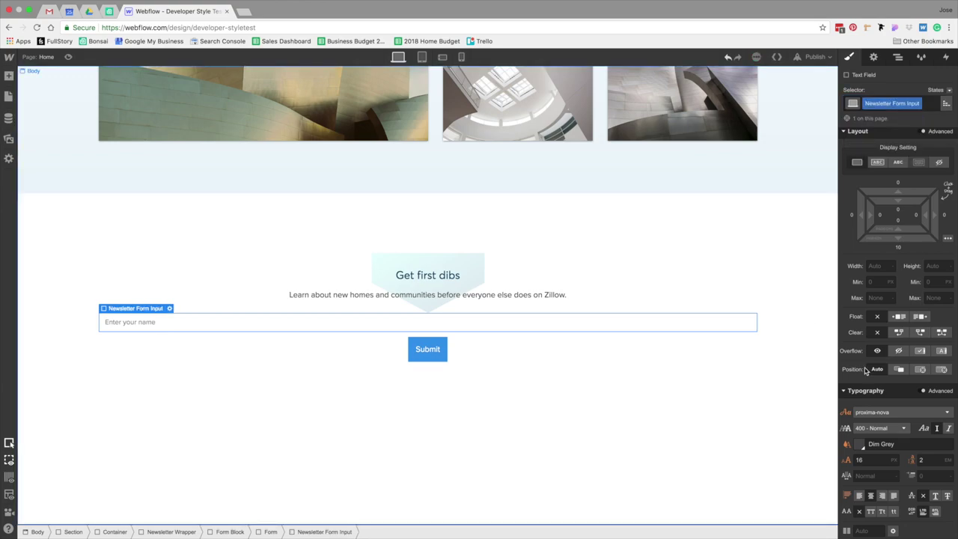
{"action": "scroll", "coordinate": [904, 392], "scroll_direction": "down", "scroll_amount": 2}
{"action": "scroll", "coordinate": [904, 393], "scroll_direction": "down", "scroll_amount": 5}
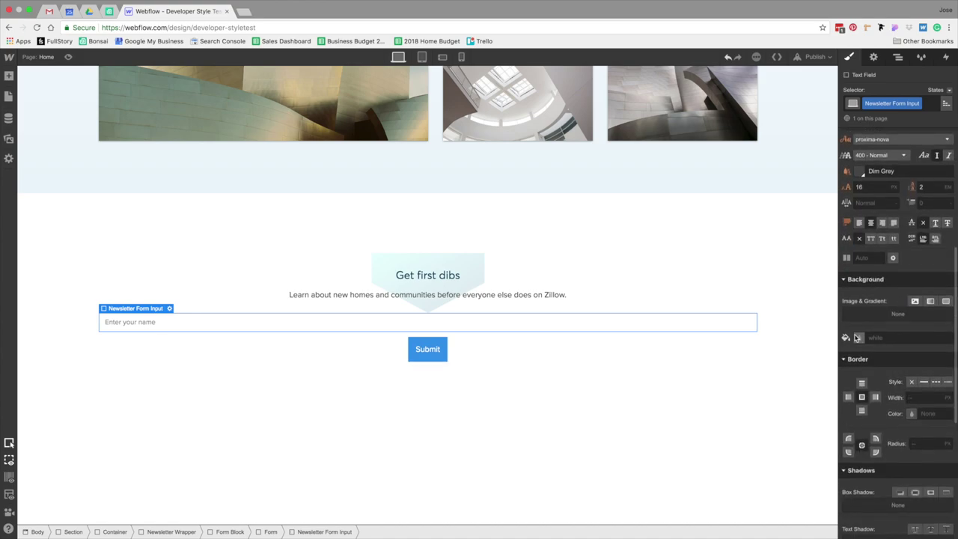
{"action": "left_click", "coordinate": [859, 337]}
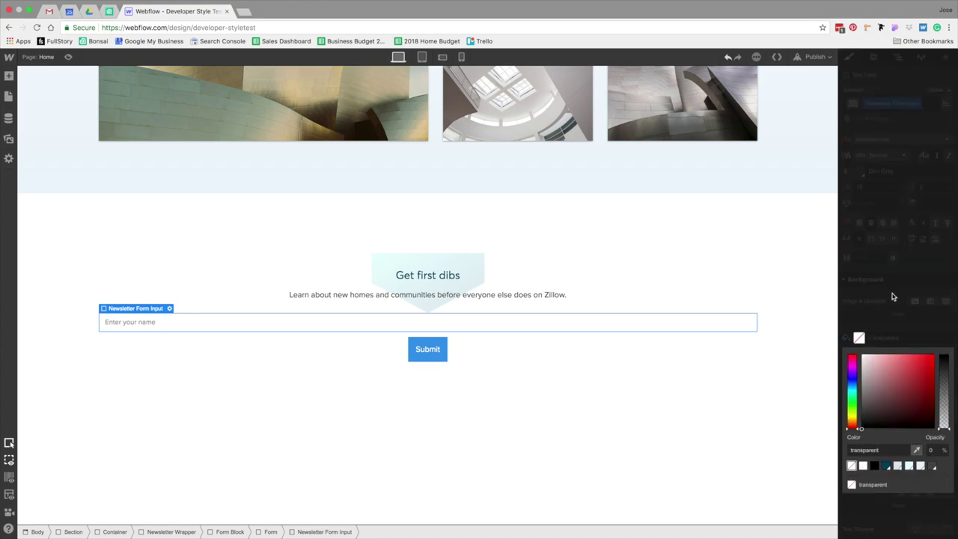
{"action": "left_click", "coordinate": [910, 317]}
{"action": "left_click", "coordinate": [912, 383]}
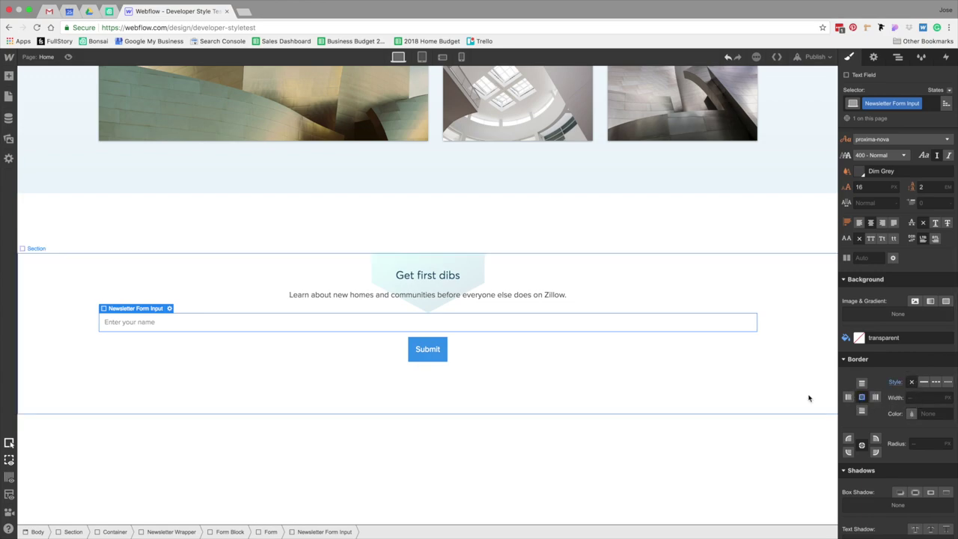
{"action": "key", "text": "ctrl+Right"}
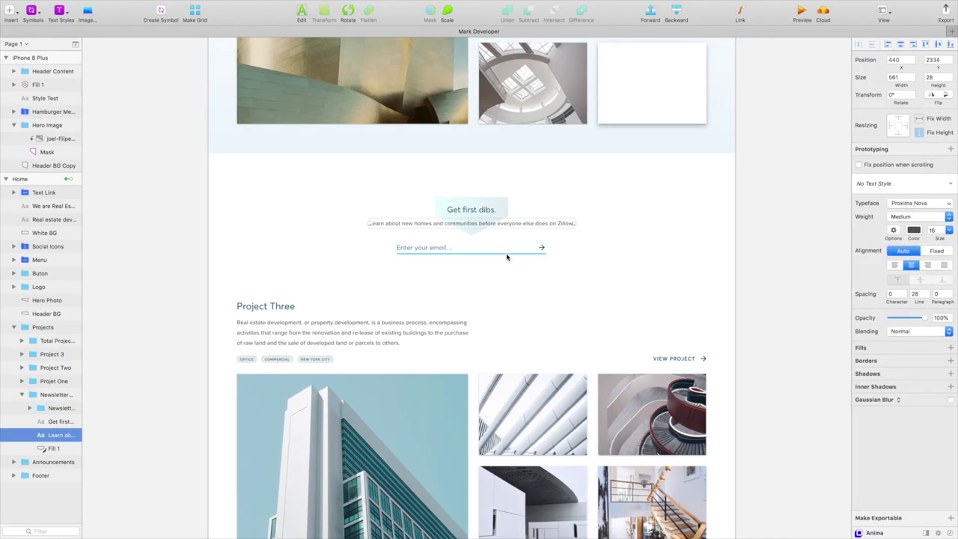
- Give the input a solid 1 px Dark Slate Blue bottom border at 33% opacity
{"action": "left_click", "coordinate": [507, 254]}
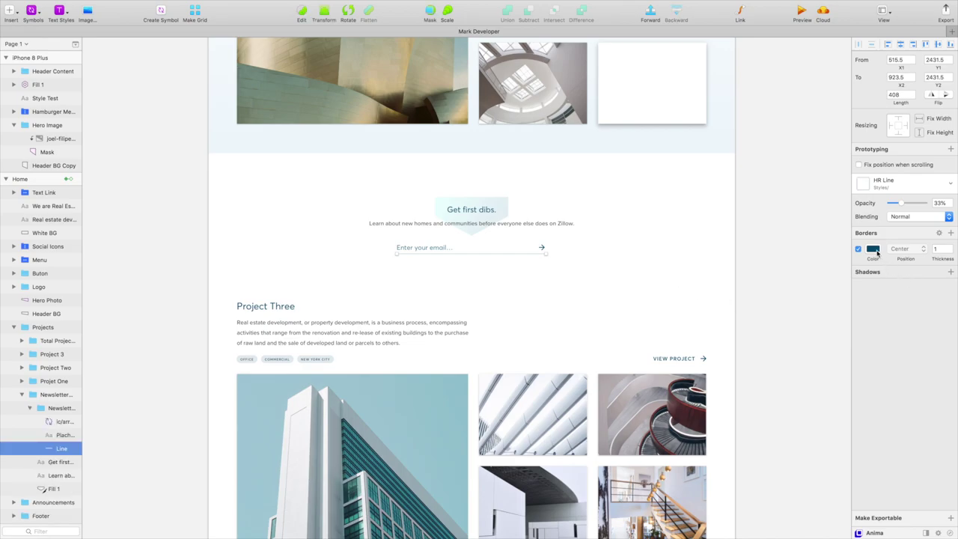
{"action": "key", "text": "ctrl+Left"}
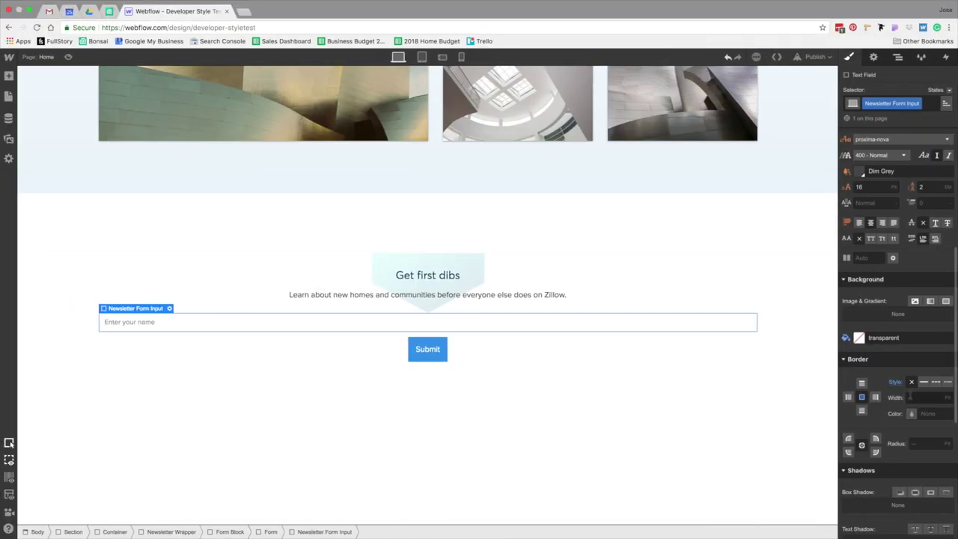
{"action": "left_click", "coordinate": [924, 382]}
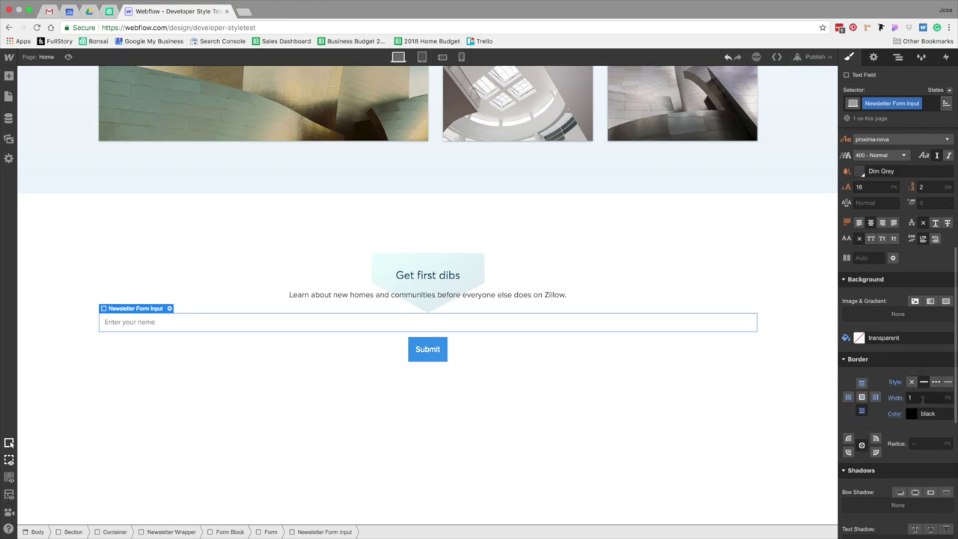
{"action": "left_click", "coordinate": [914, 414]}
{"action": "left_click", "coordinate": [887, 377]}
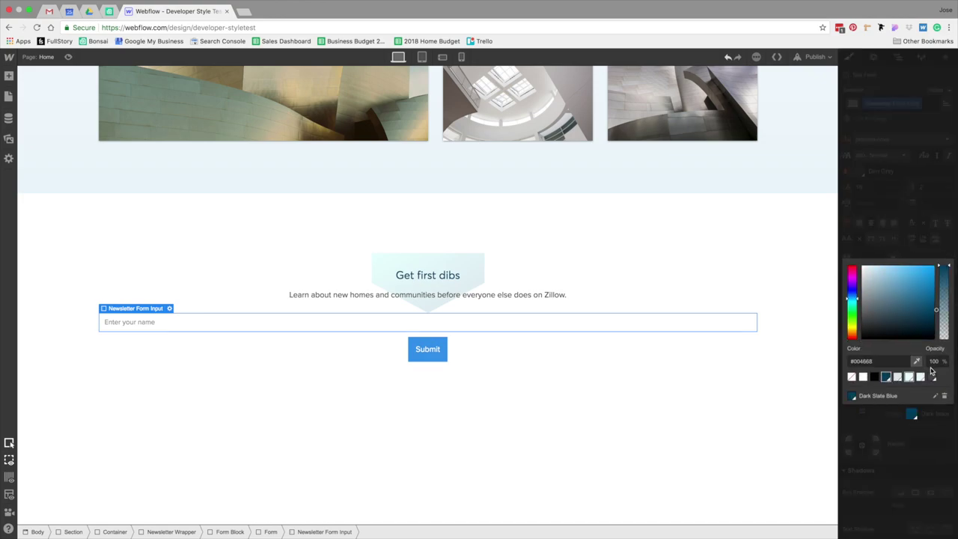
{"action": "type", "text": "20"}
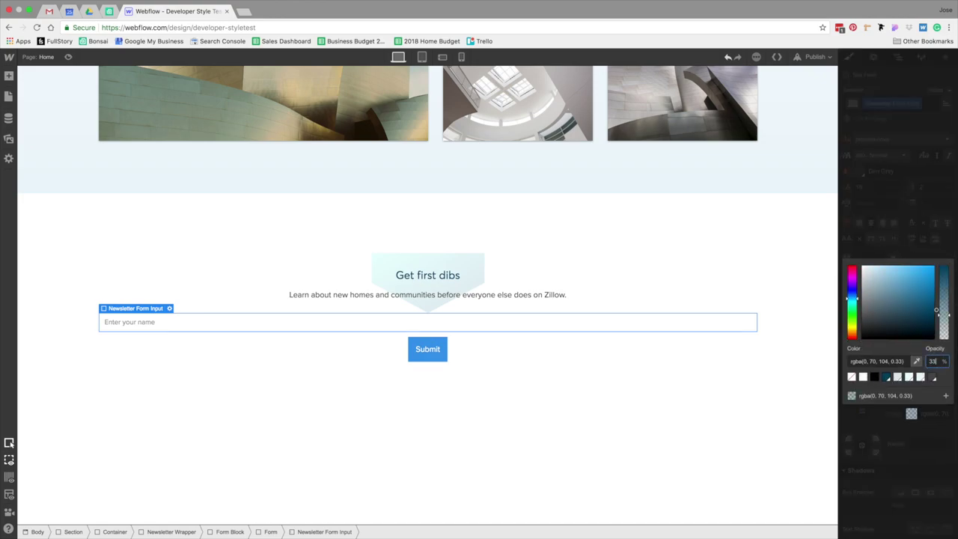
{"action": "key", "text": "Return"}
{"action": "left_click", "coordinate": [711, 451]}
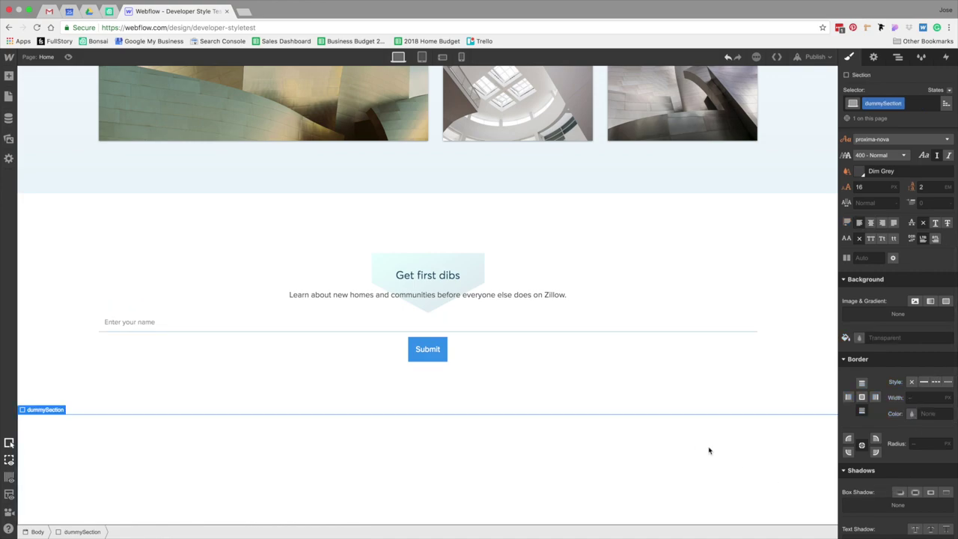
- Recheck the border colour and undo the accidental full-opacity change
{"action": "left_click", "coordinate": [587, 332]}
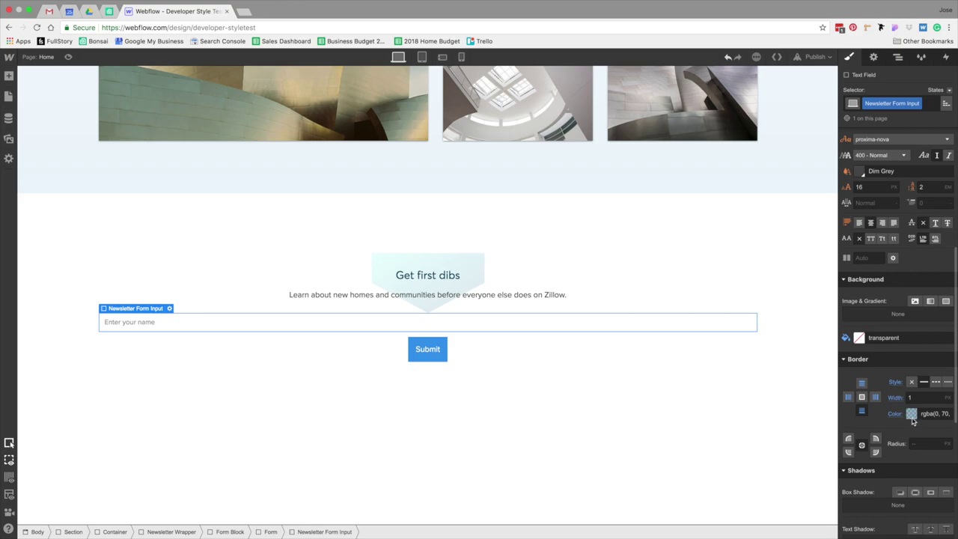
{"action": "left_click", "coordinate": [912, 413]}
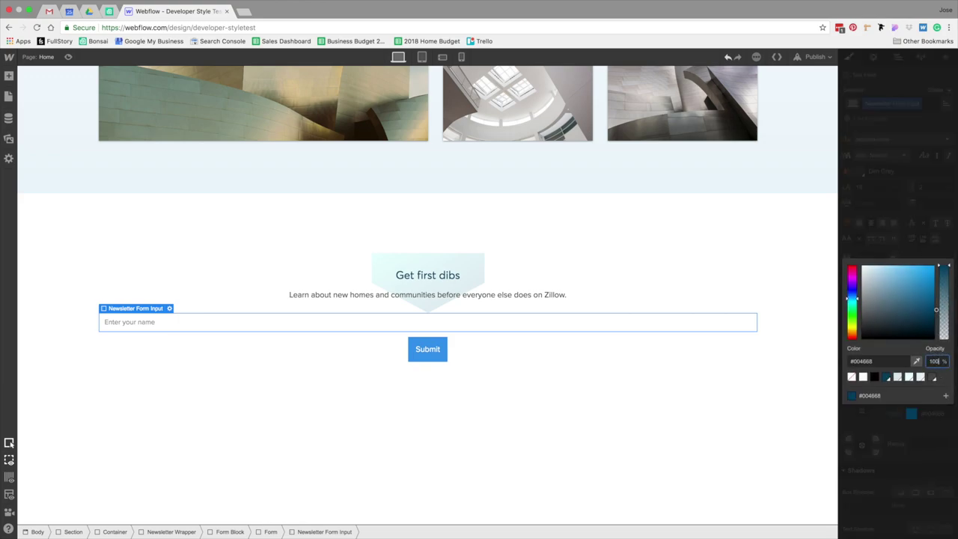
{"action": "left_click", "coordinate": [655, 408]}
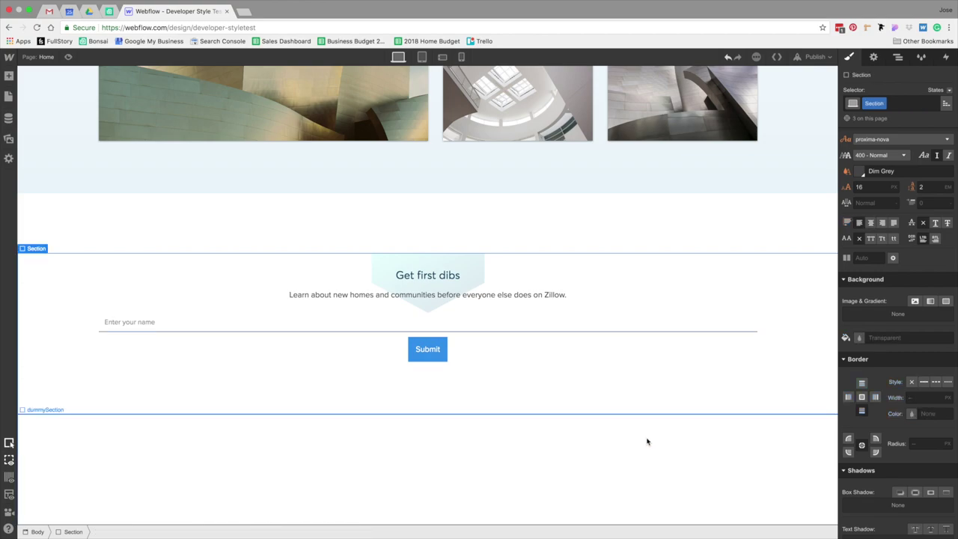
{"action": "key", "text": "super+z"}
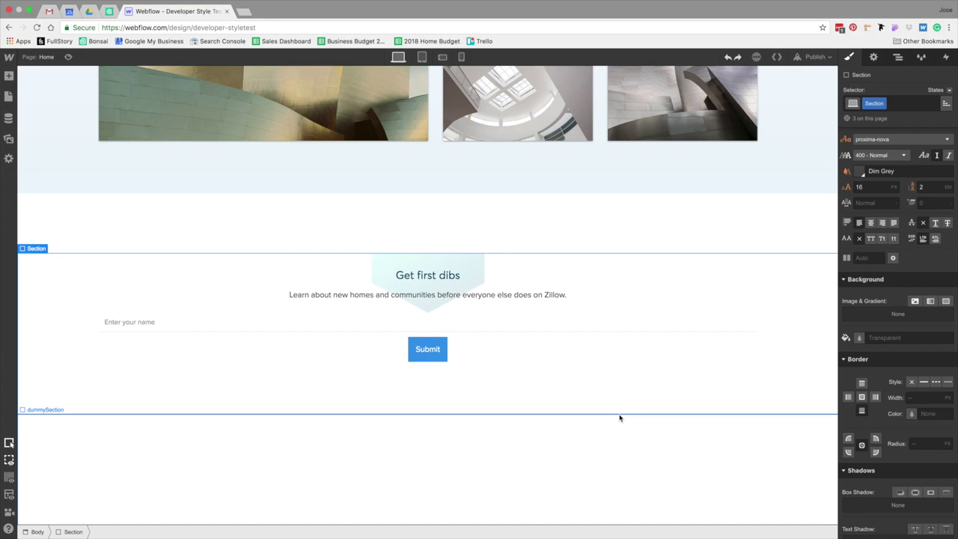
- Limit the input to a 408 px maximum width and centre it with auto side margins
{"action": "key", "text": "super+Tab"}
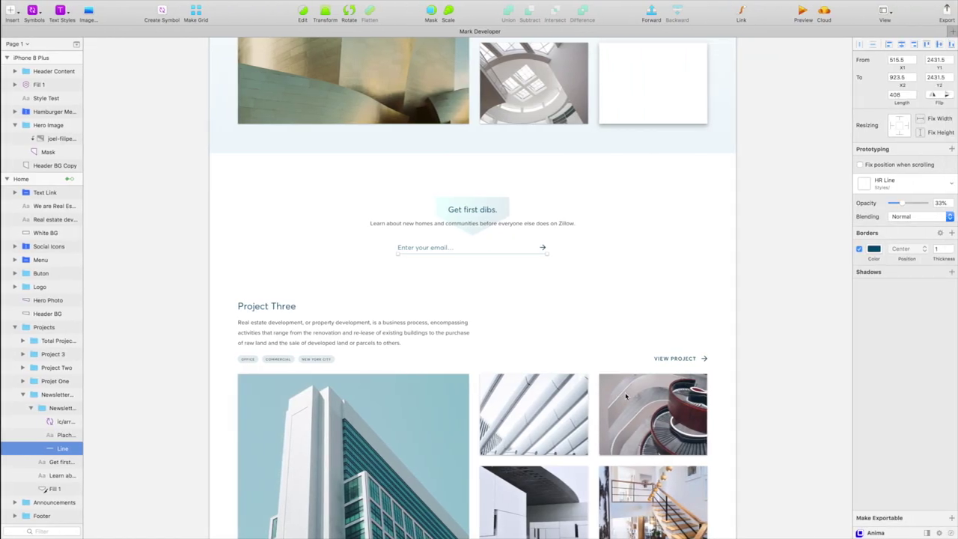
{"action": "key", "text": "super+Tab"}
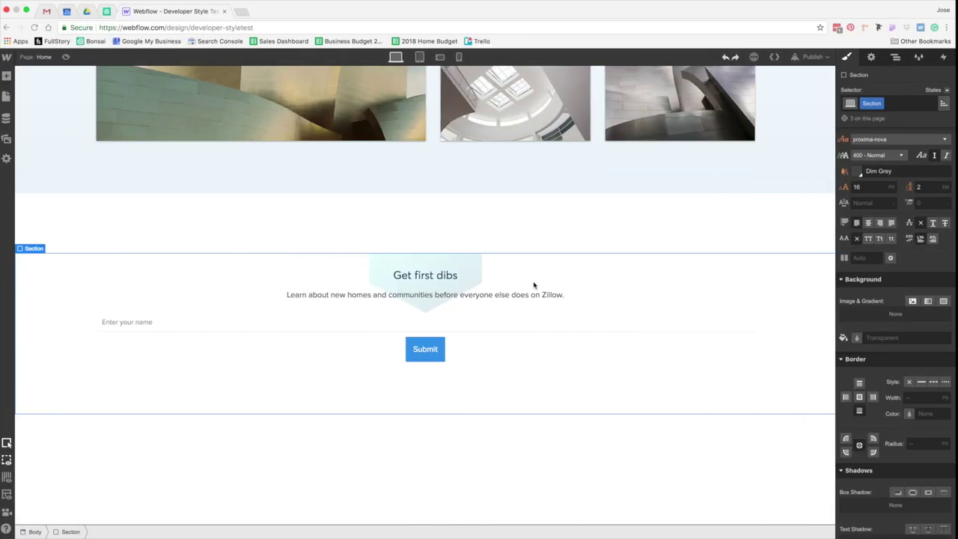
{"action": "left_click", "coordinate": [751, 313]}
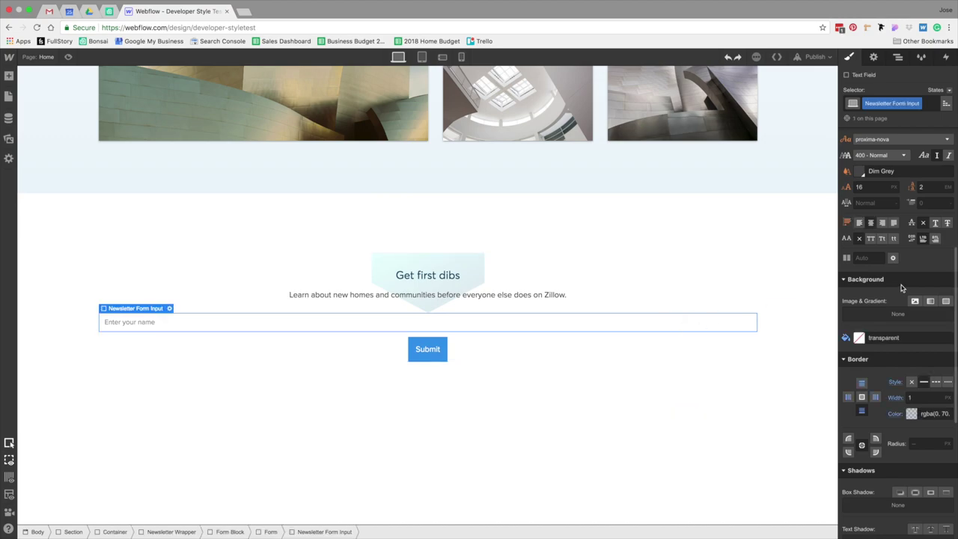
{"action": "left_click", "coordinate": [881, 301]}
{"action": "type", "text": "408"}
{"action": "key", "text": "Return"}
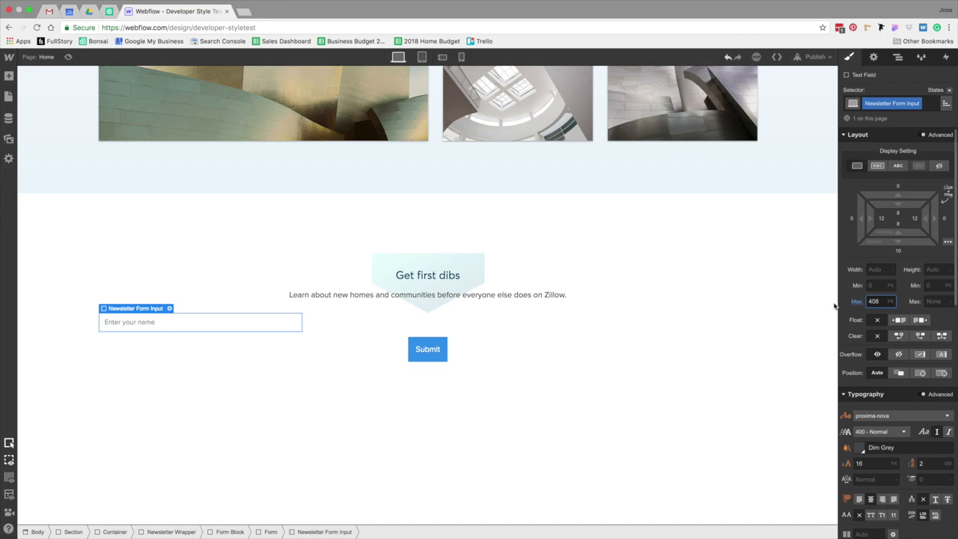
{"action": "left_click", "coordinate": [948, 242]}
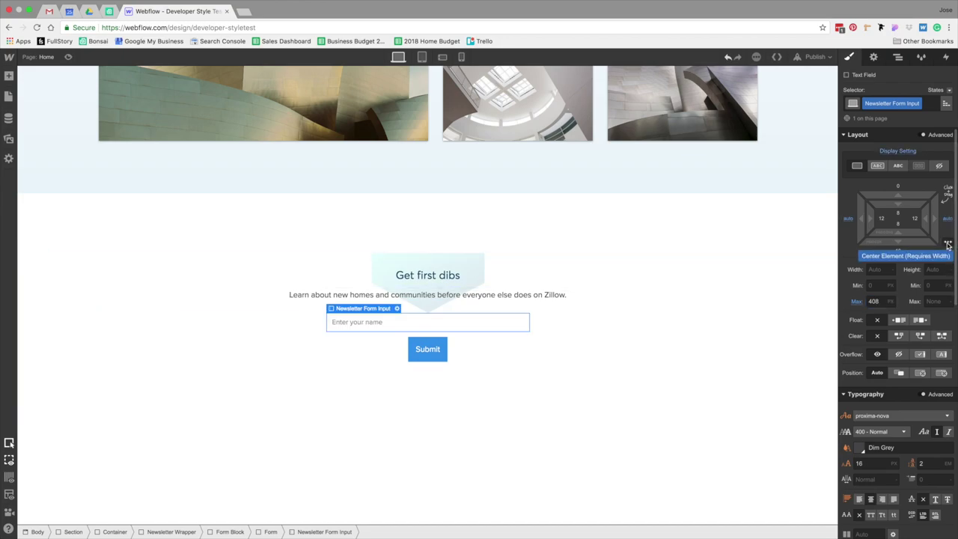
{"action": "left_click", "coordinate": [537, 413]}
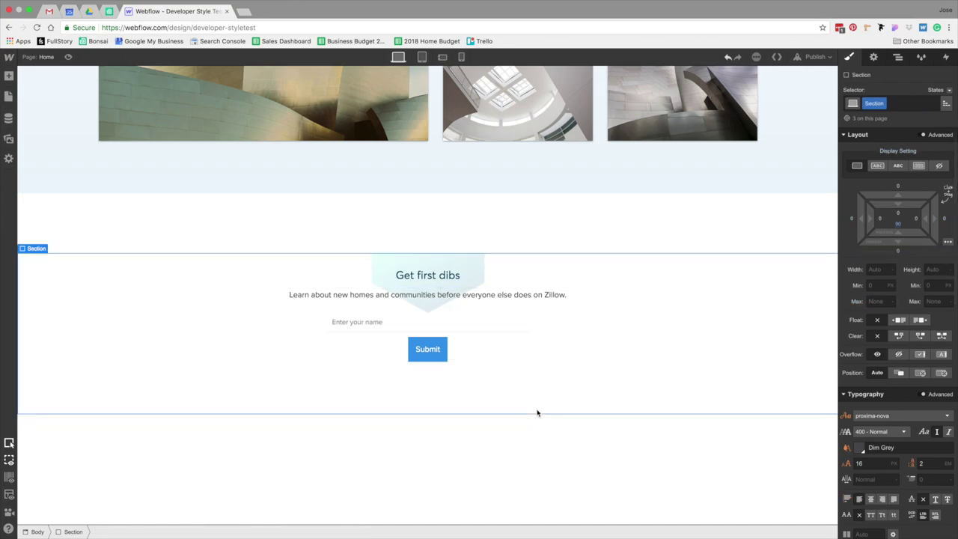
- Set the input's left and right padding to 0
{"action": "left_click", "coordinate": [509, 323]}
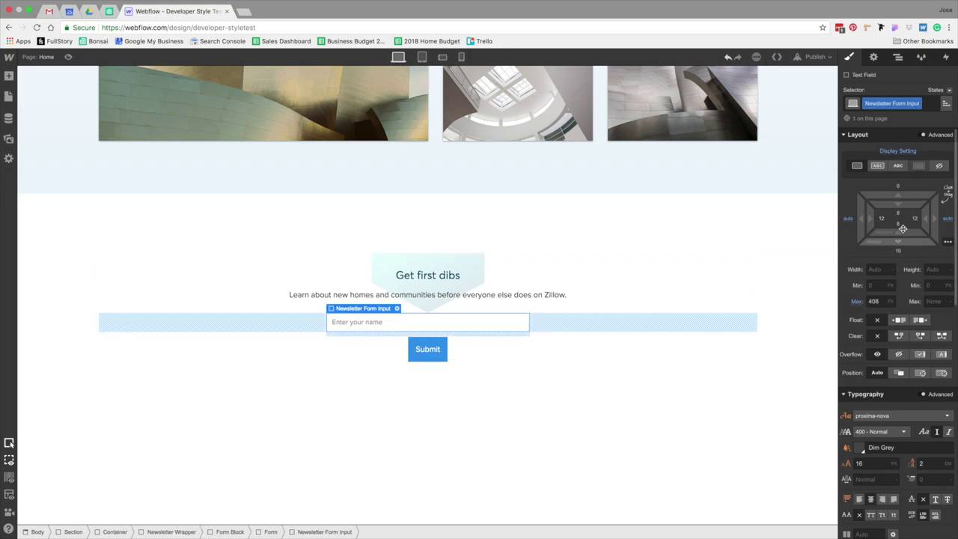
{"action": "left_click", "coordinate": [882, 219]}
{"action": "type", "text": "0"}
{"action": "key", "text": "Return"}
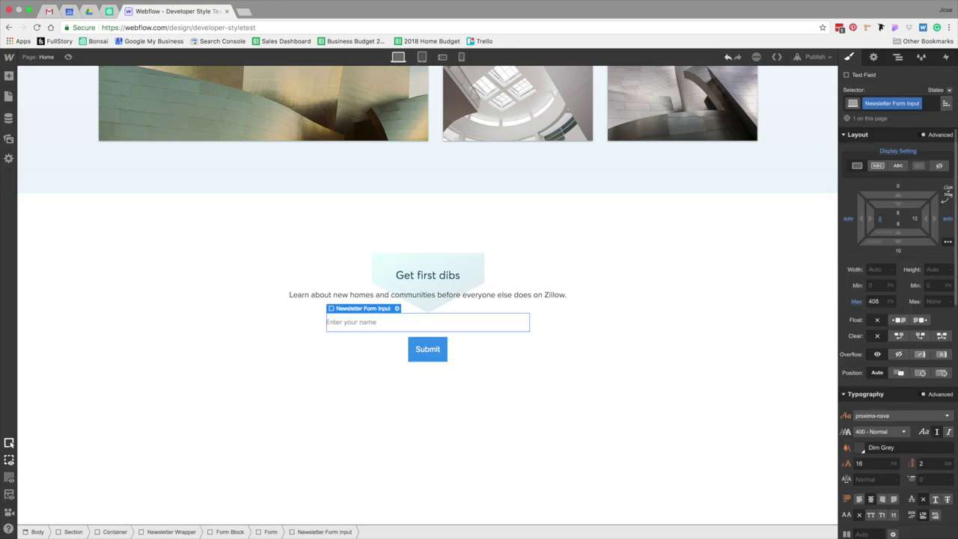
{"action": "left_click", "coordinate": [915, 218]}
{"action": "type", "text": "0"}
{"action": "key", "text": "Return"}
{"action": "left_click", "coordinate": [522, 451]}
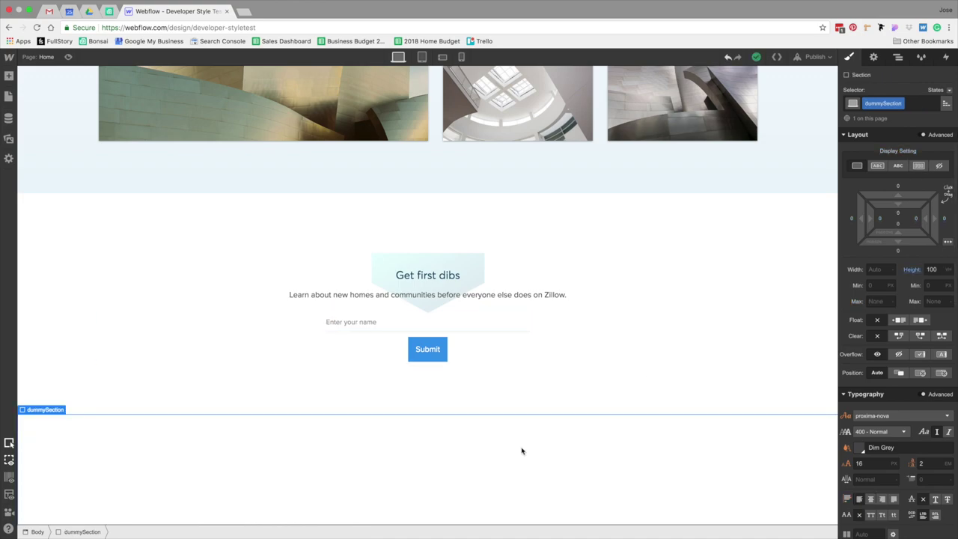
{"action": "left_click", "coordinate": [338, 323]}
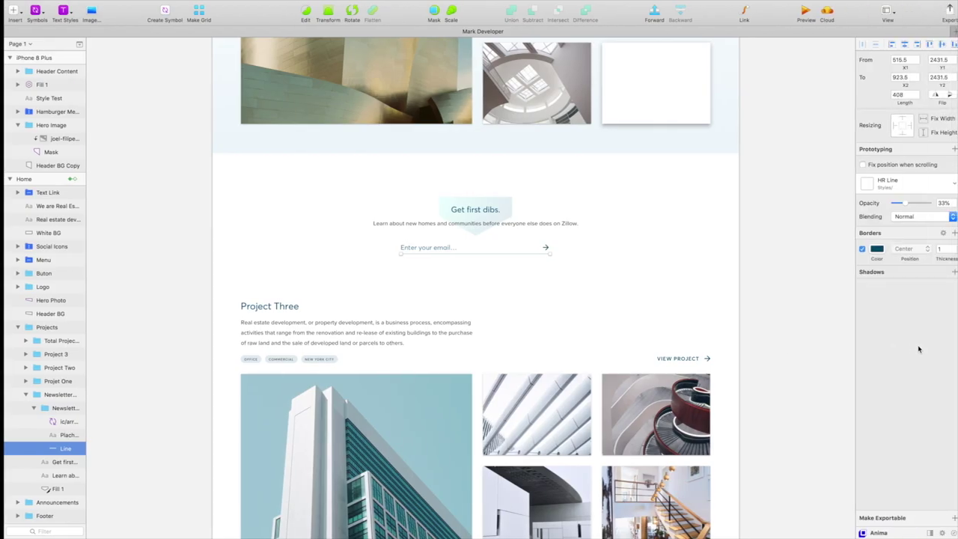
- Set the input text to 18 px in the Averta font, matching the design placeholder
{"action": "left_click", "coordinate": [437, 248]}
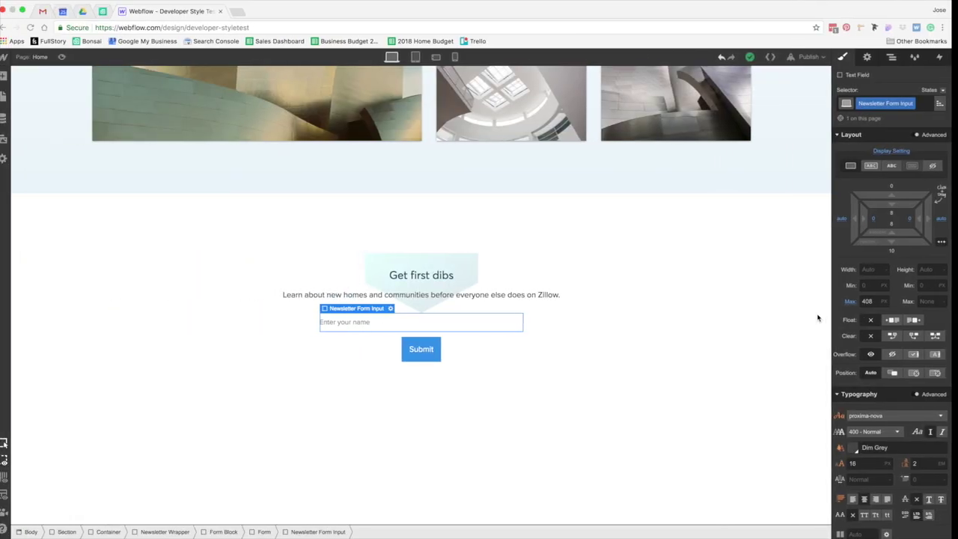
{"action": "left_click", "coordinate": [885, 464]}
{"action": "type", "text": "18"}
{"action": "key", "text": "Tab"}
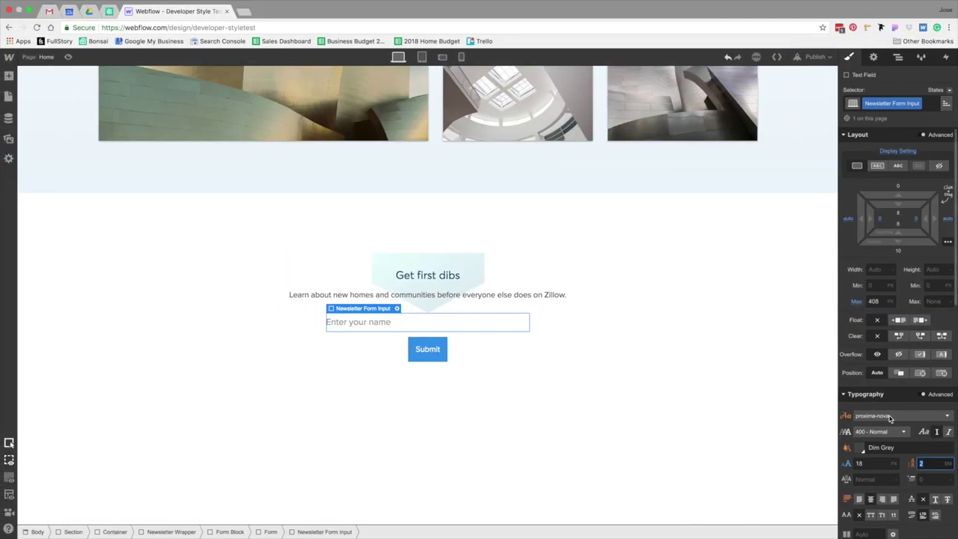
{"action": "left_click", "coordinate": [920, 416]}
{"action": "key", "text": "m"}
{"action": "key", "text": "o"}
{"action": "left_click_drag", "start_coordinate": [950, 479], "coordinate": [953, 444]}
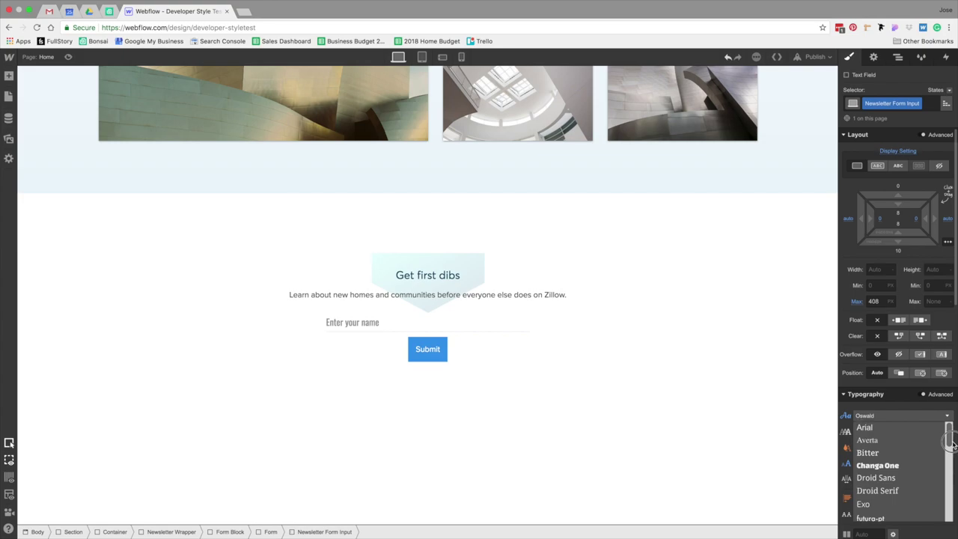
{"action": "left_click", "coordinate": [914, 452]}
{"action": "left_click", "coordinate": [902, 418]}
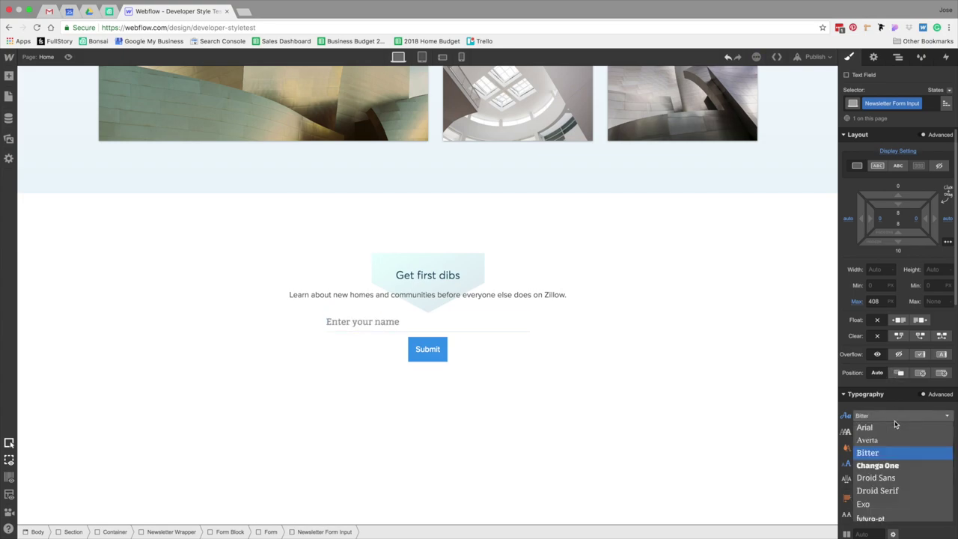
{"action": "left_click", "coordinate": [903, 440]}
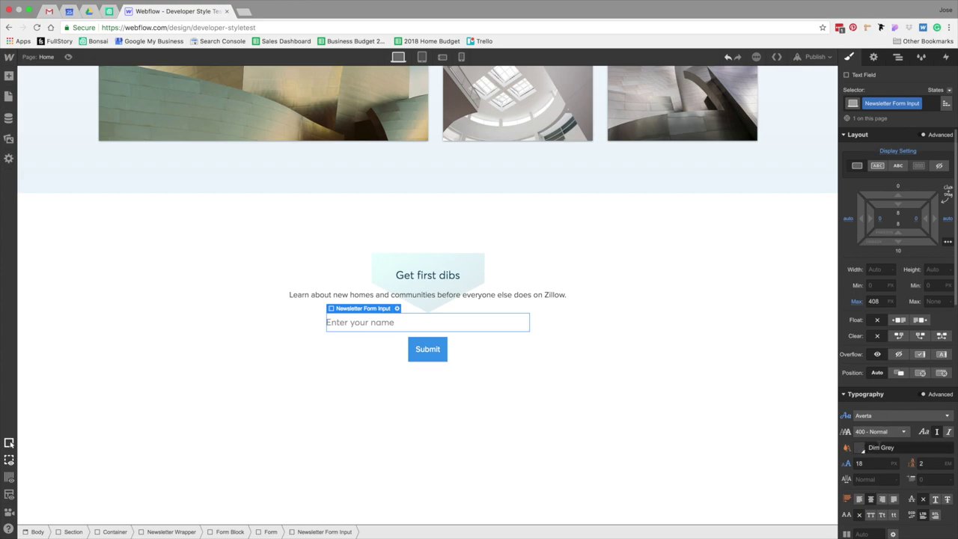
- Colour the input text Dark Slate Blue (#004668) to match the design's placeholder
{"action": "key", "text": "ctrl+Right"}
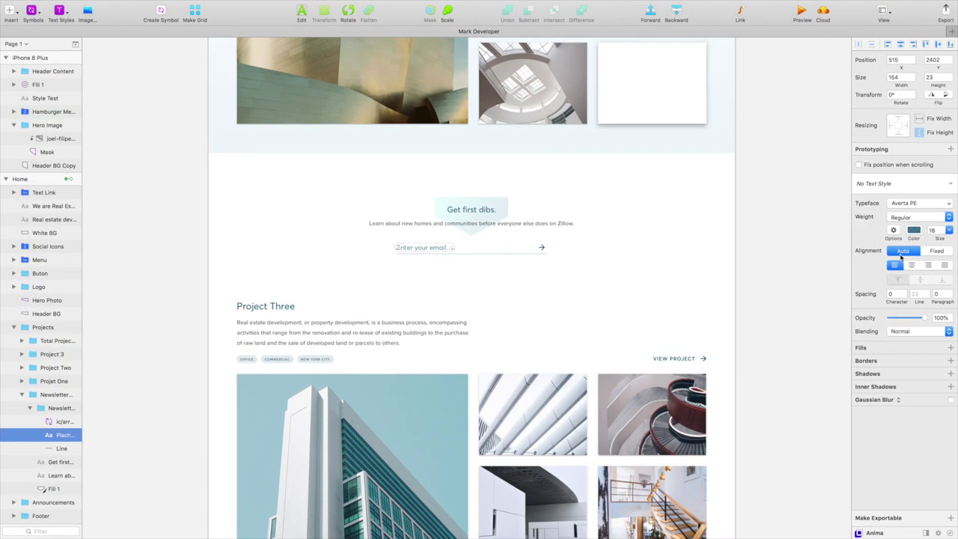
{"action": "left_click", "coordinate": [914, 230]}
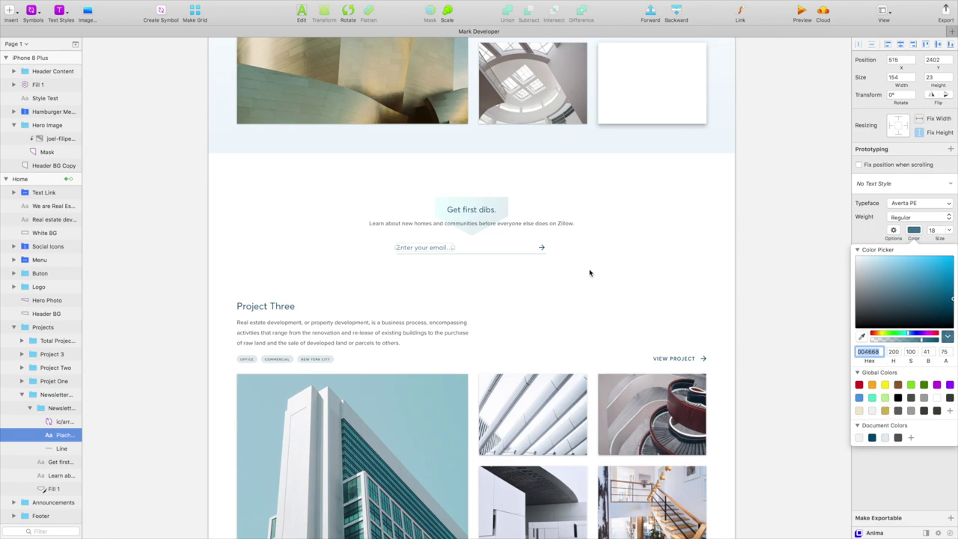
{"action": "key", "text": "Escape"}
{"action": "key", "text": "ctrl+Left"}
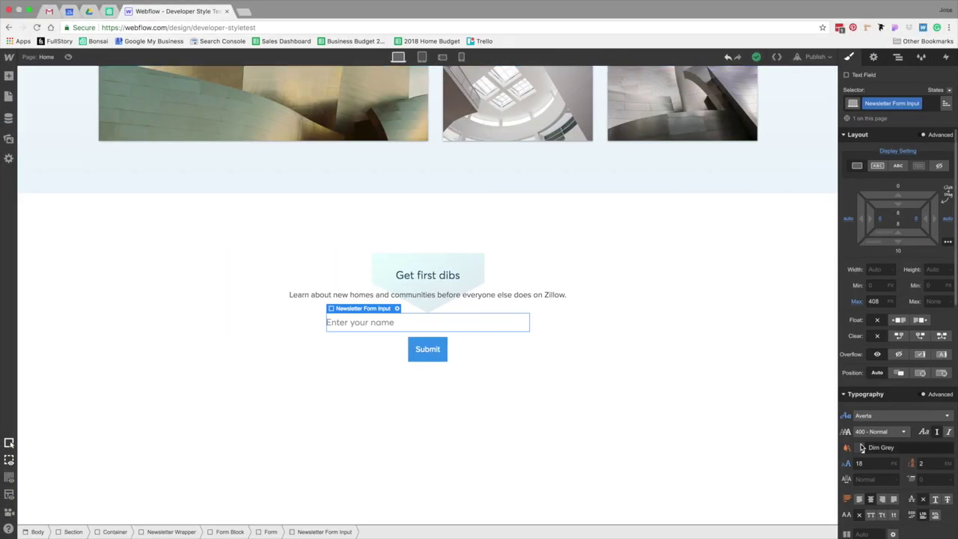
{"action": "left_click", "coordinate": [862, 448]}
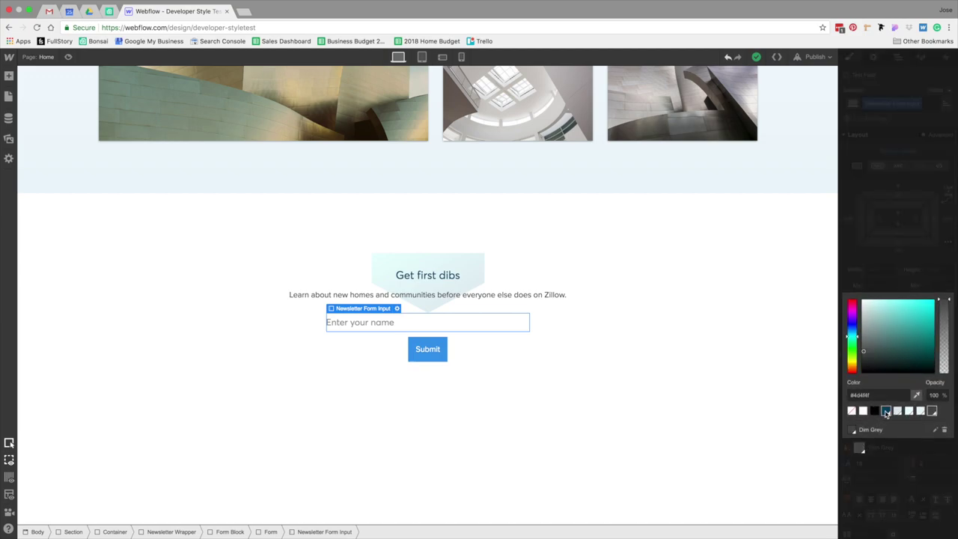
{"action": "left_click", "coordinate": [887, 412]}
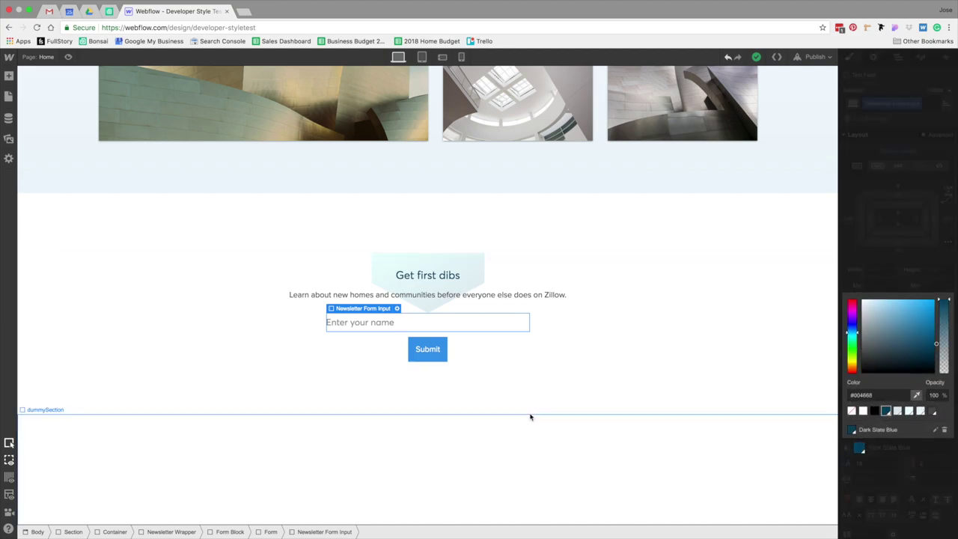
{"action": "left_click", "coordinate": [557, 451]}
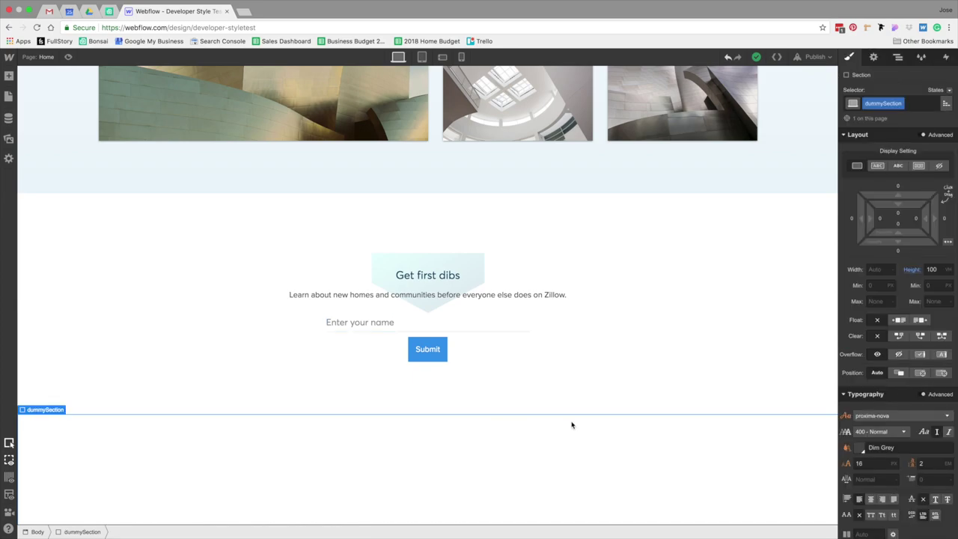
{"action": "left_click", "coordinate": [389, 330]}
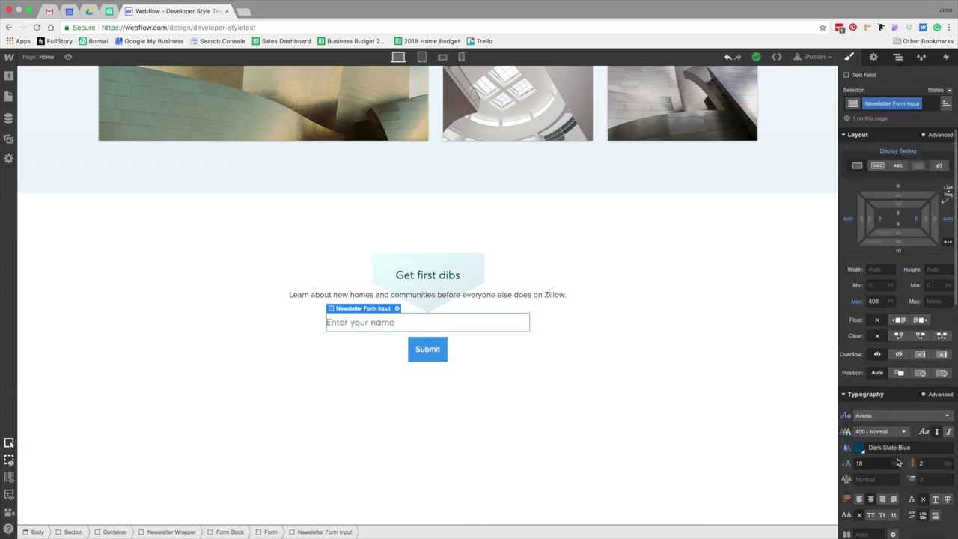
{"action": "scroll", "coordinate": [853, 454], "scroll_direction": "down", "scroll_amount": 3}
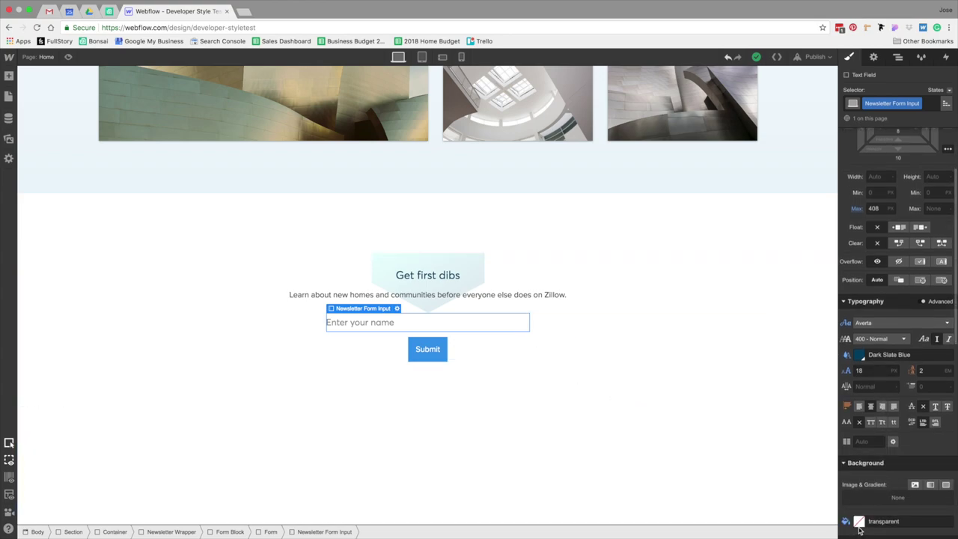
- Set the name input's underline border colour to Dark Slate Blue
{"action": "scroll", "coordinate": [892, 441], "scroll_direction": "down", "scroll_amount": 2}
{"action": "scroll", "coordinate": [898, 449], "scroll_direction": "down", "scroll_amount": 1}
{"action": "left_click", "coordinate": [915, 510]}
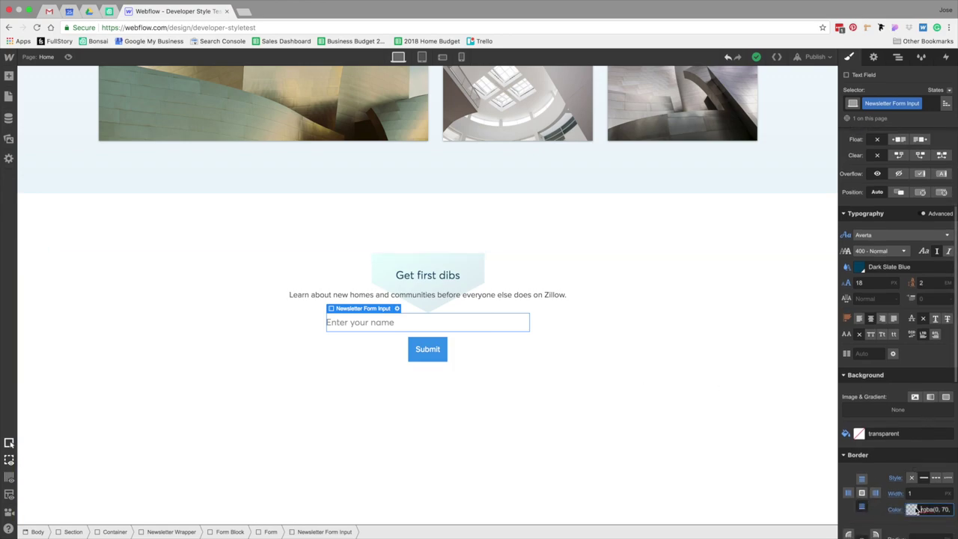
{"action": "left_click", "coordinate": [887, 473]}
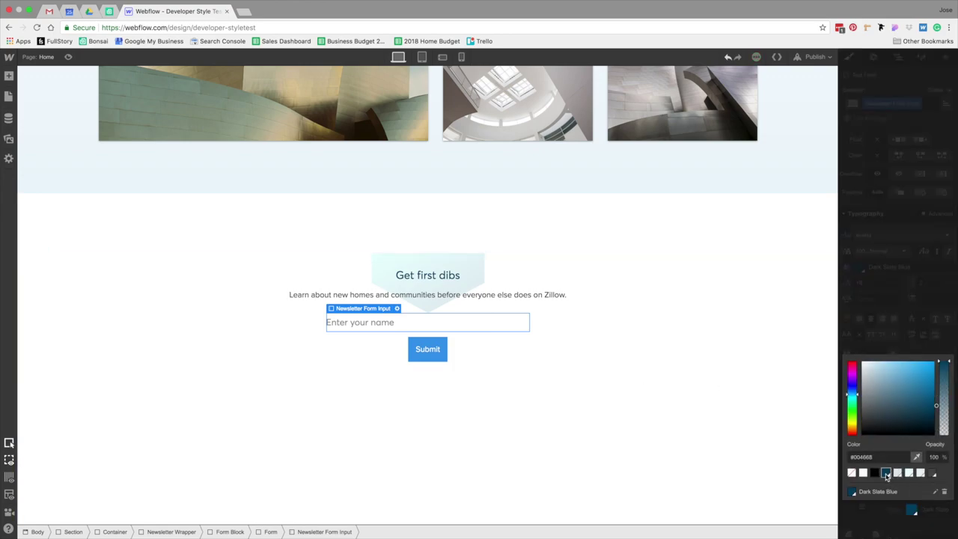
{"action": "left_click", "coordinate": [506, 438]}
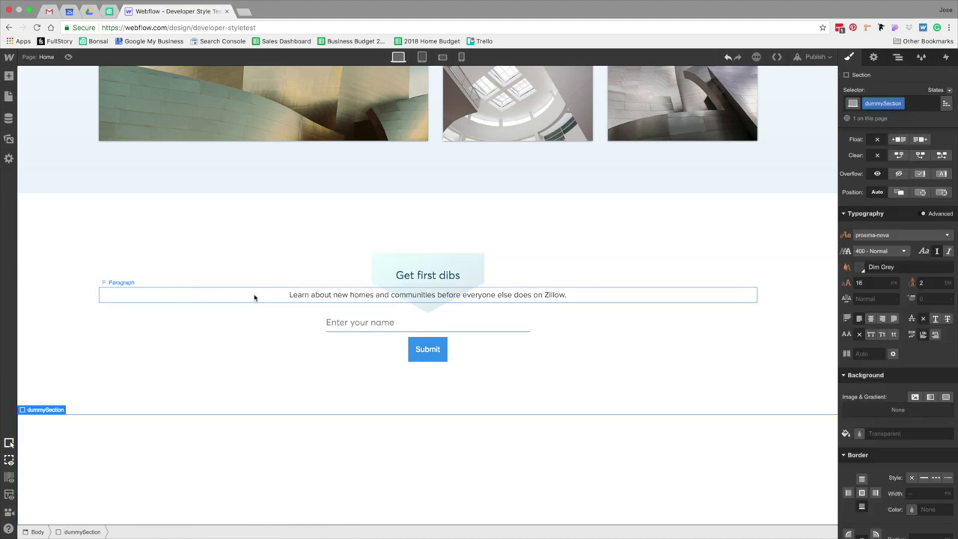
{"action": "left_click", "coordinate": [220, 293]}
{"action": "left_click", "coordinate": [450, 324]}
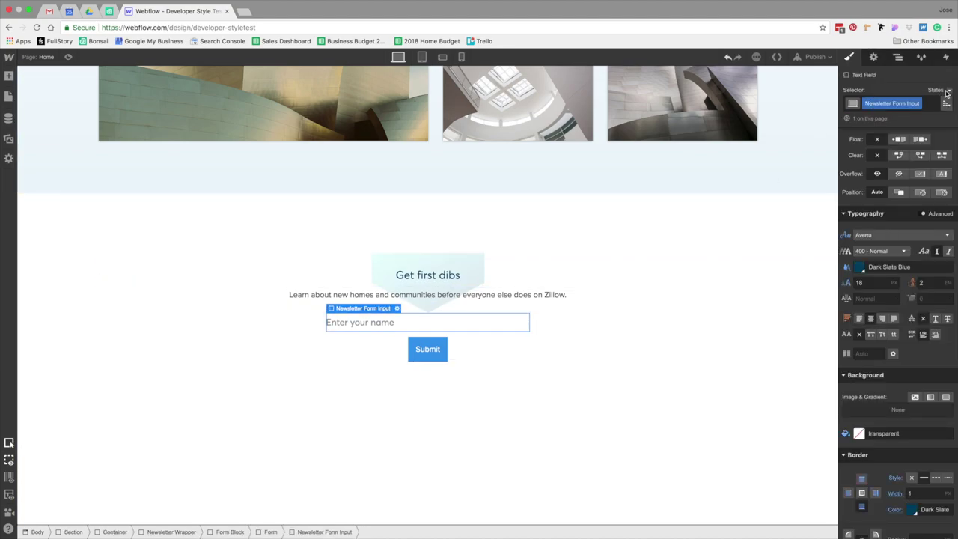
- Give the input's Placeholder state a Dark Slate Blue text colour
{"action": "left_click", "coordinate": [948, 91]}
{"action": "left_click", "coordinate": [928, 139]}
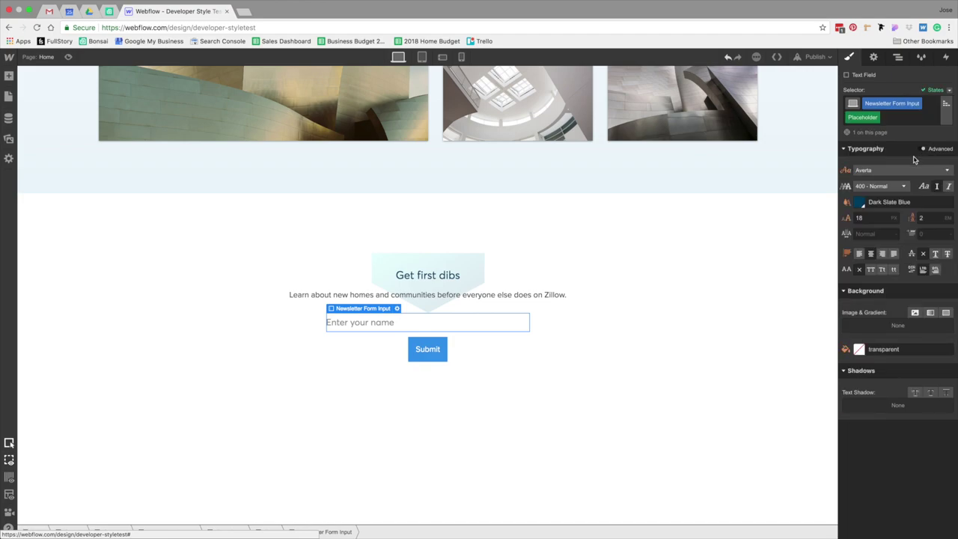
{"action": "left_click", "coordinate": [860, 203]}
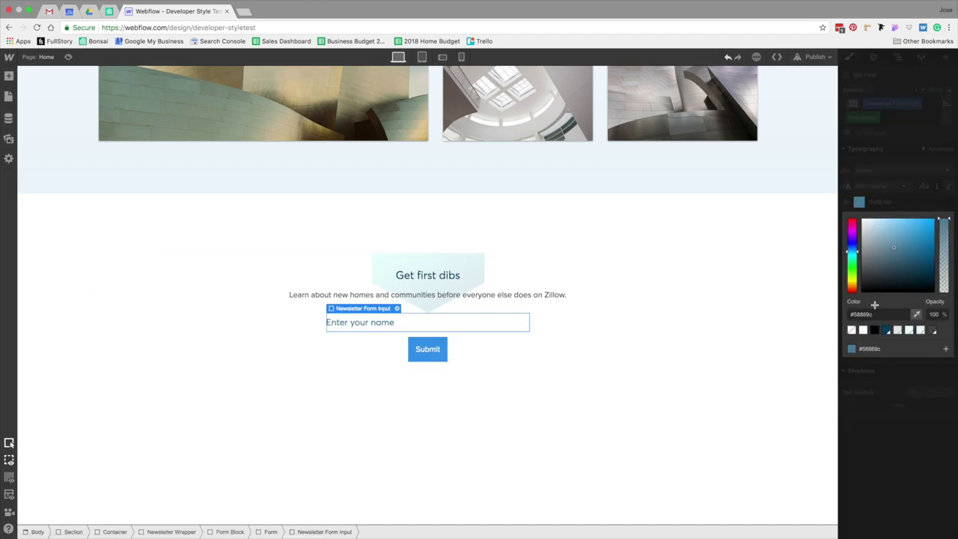
{"action": "left_click", "coordinate": [900, 396]}
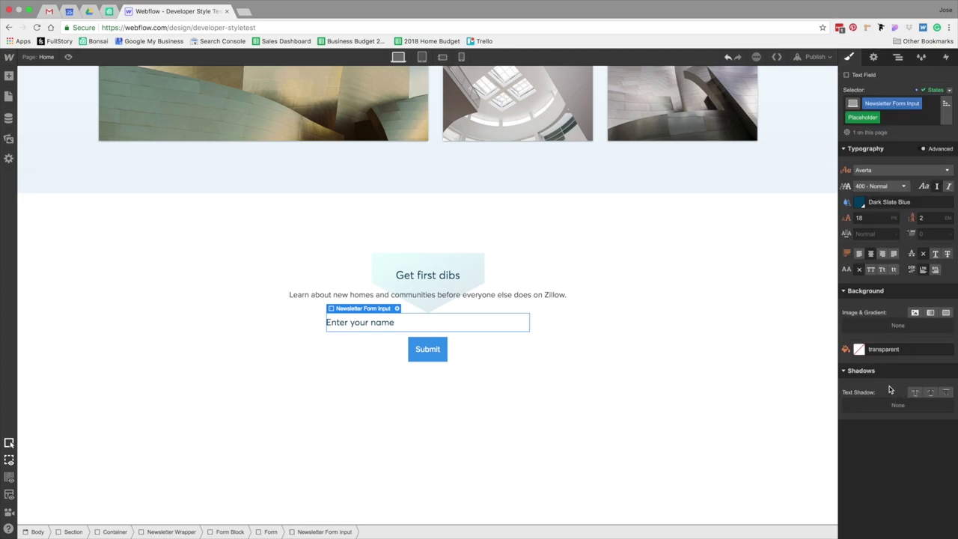
{"action": "left_click", "coordinate": [629, 426]}
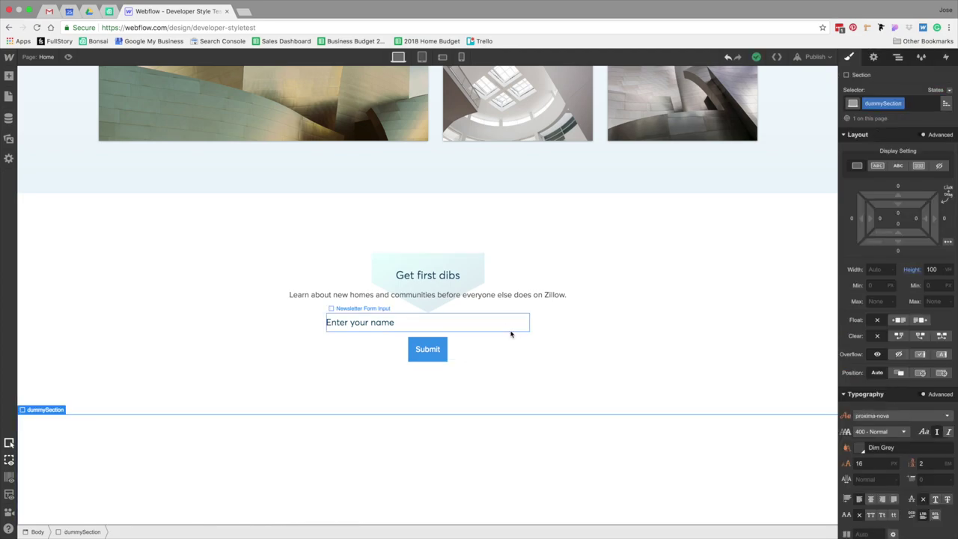
- Set the name input's opacity to 33% and preview the faded text
{"action": "left_click", "coordinate": [419, 323]}
{"action": "scroll", "coordinate": [905, 406], "scroll_direction": "down", "scroll_amount": 5}
{"action": "scroll", "coordinate": [905, 405], "scroll_direction": "down", "scroll_amount": 3}
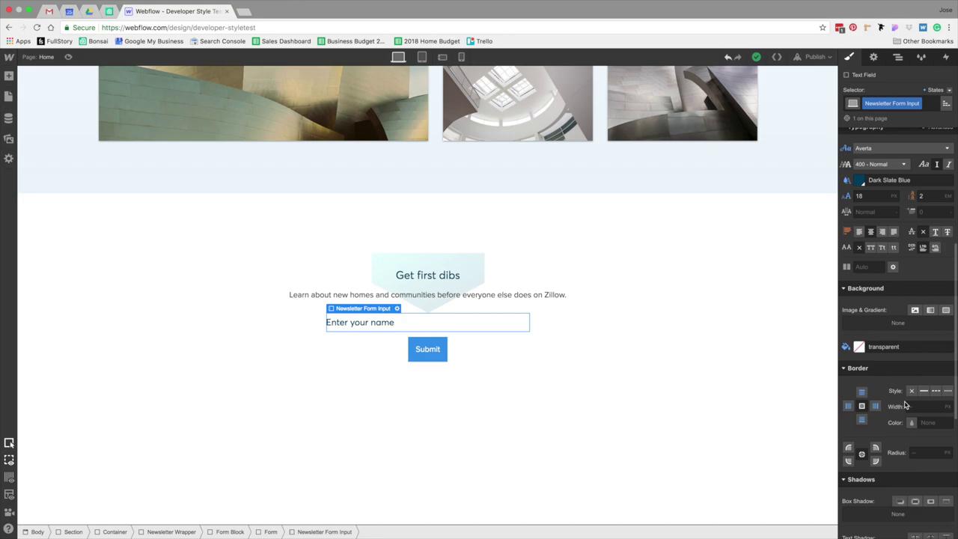
{"action": "scroll", "coordinate": [910, 448], "scroll_direction": "down", "scroll_amount": 1}
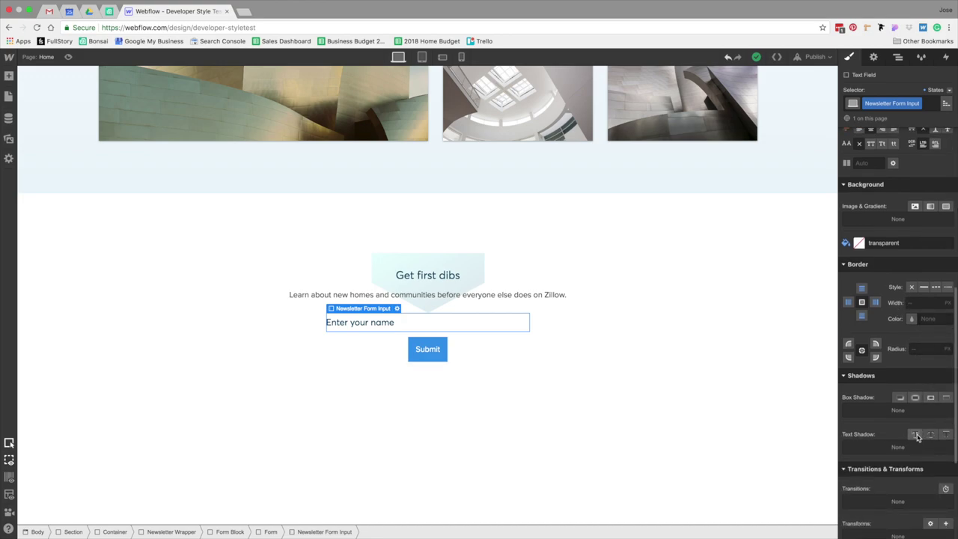
{"action": "scroll", "coordinate": [921, 436], "scroll_direction": "down", "scroll_amount": 5}
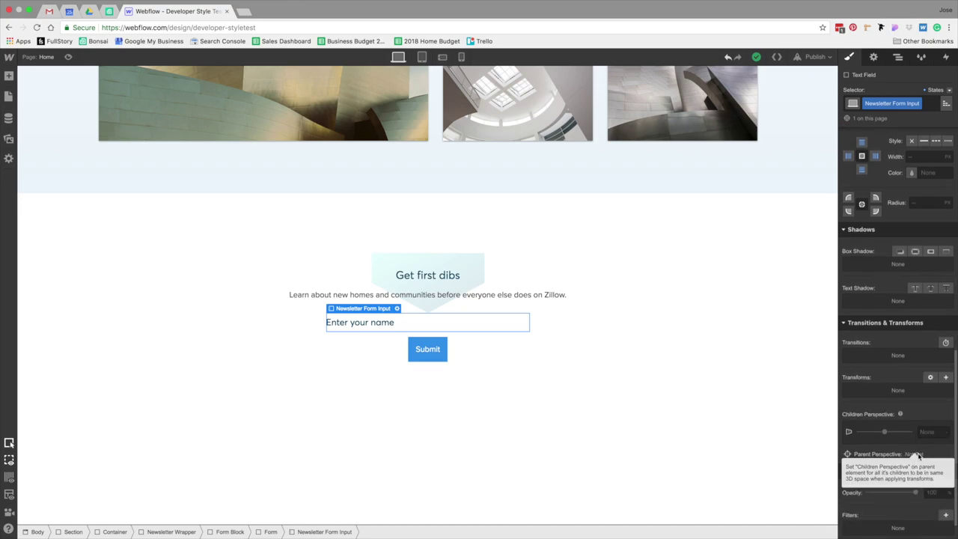
{"action": "scroll", "coordinate": [927, 472], "scroll_direction": "down", "scroll_amount": 1}
{"action": "left_click", "coordinate": [929, 465]}
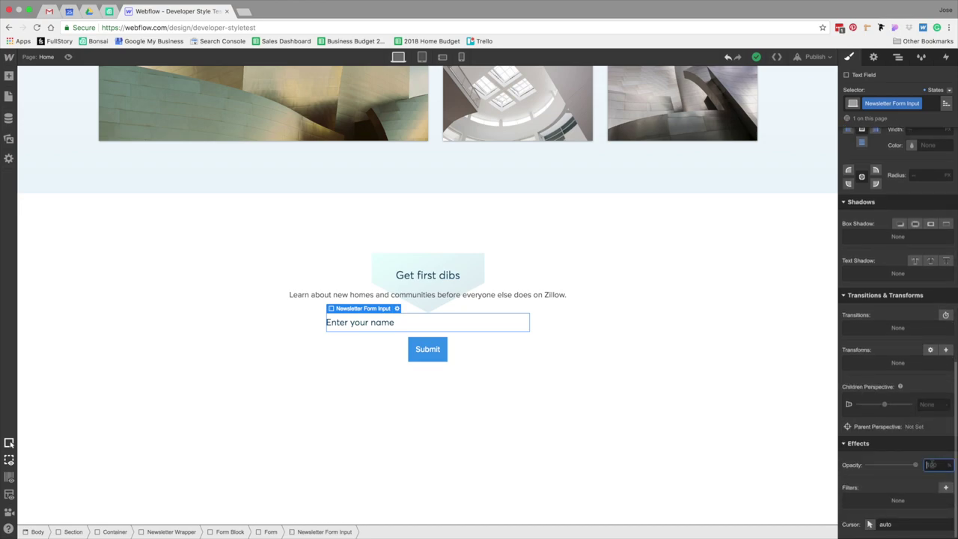
{"action": "type", "text": "33"}
{"action": "key", "text": "Return"}
{"action": "left_click", "coordinate": [611, 483]}
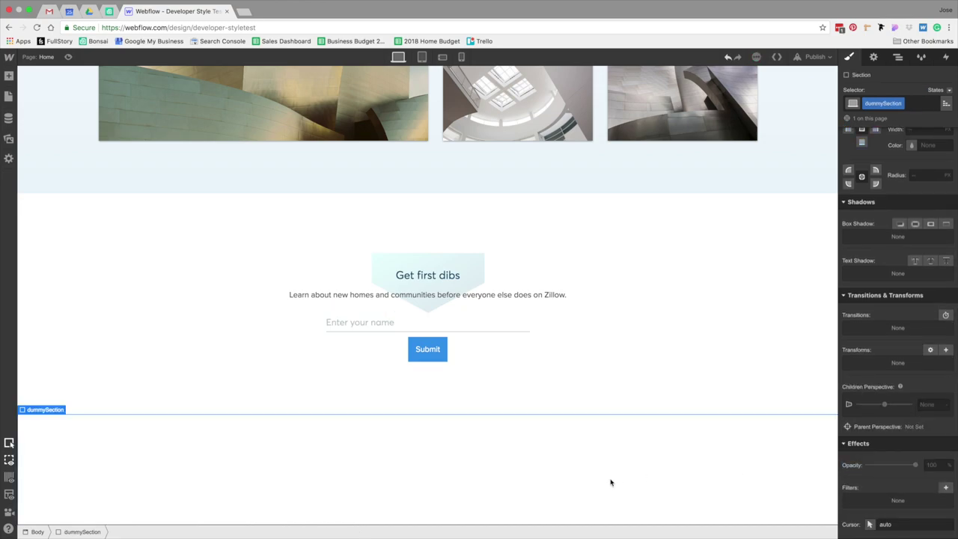
- Reset the input to full opacity and set the whole Form's opacity to 33% instead
{"action": "left_click", "coordinate": [513, 329]}
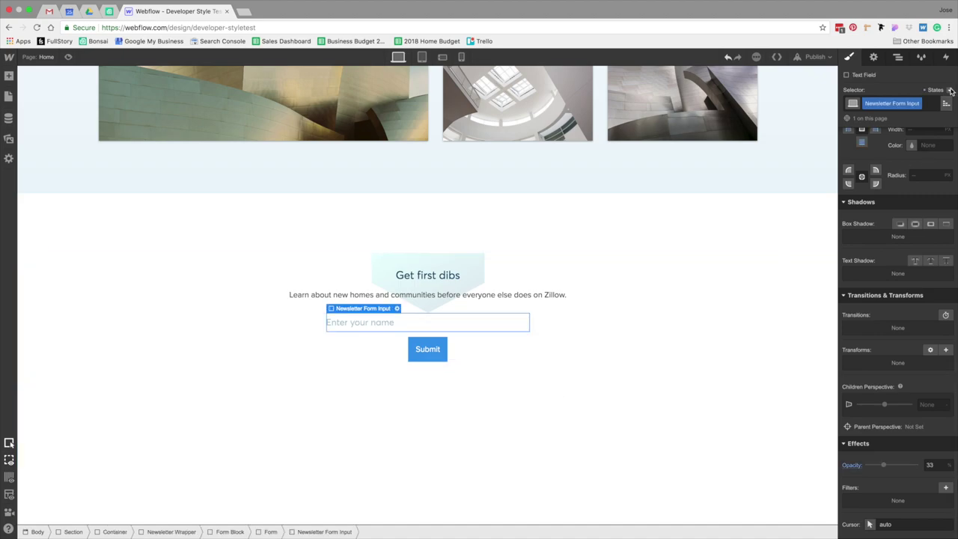
{"action": "left_click", "coordinate": [853, 467]}
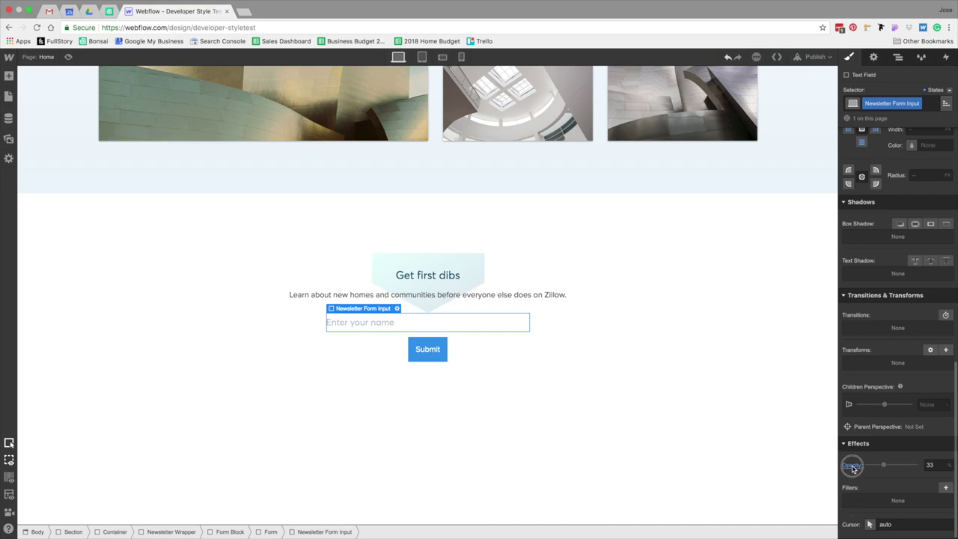
{"action": "left_click", "coordinate": [270, 532]}
{"action": "left_click", "coordinate": [930, 465]}
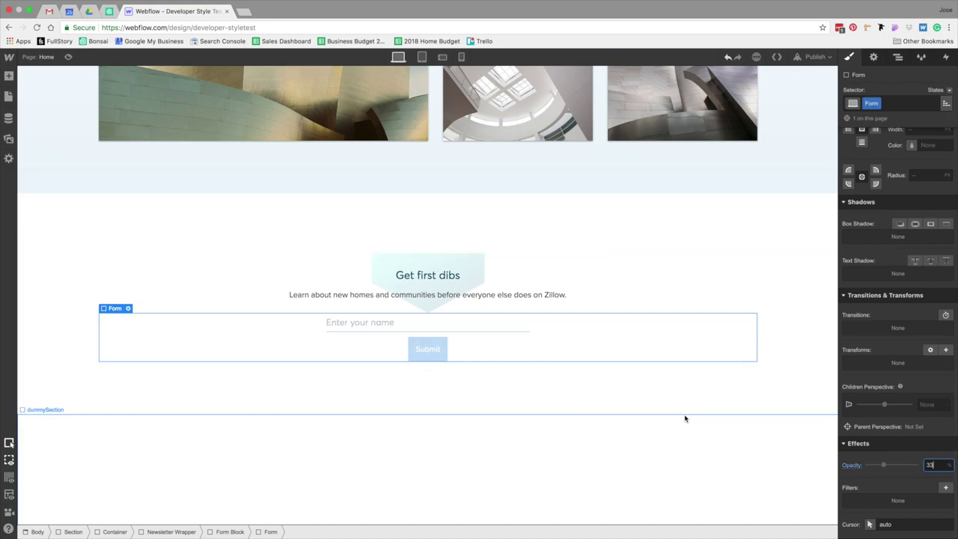
{"action": "left_click", "coordinate": [686, 418]}
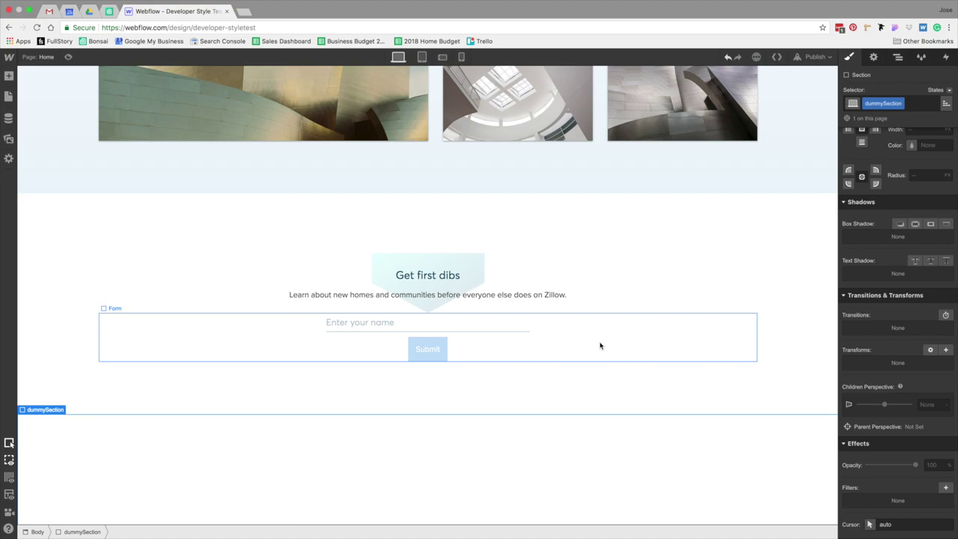
{"action": "left_click", "coordinate": [600, 346]}
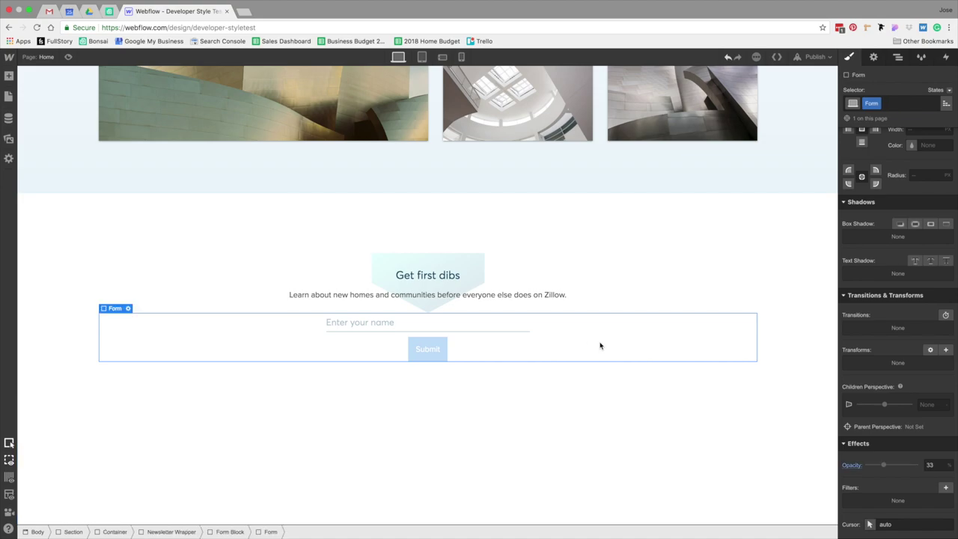
{"action": "scroll", "coordinate": [895, 247], "scroll_direction": "up", "scroll_amount": 10}
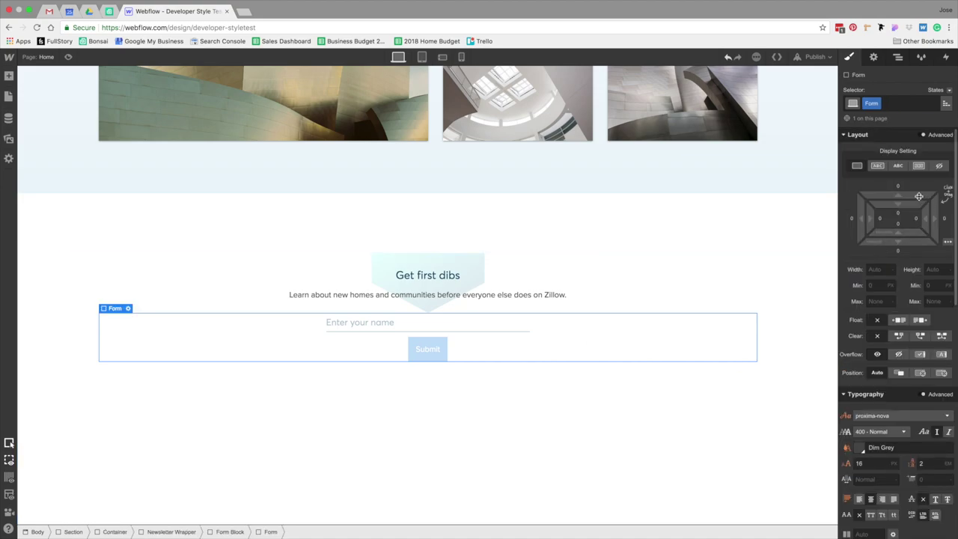
- Switch the Form to a horizontal flex layout and adjust its item distribution
{"action": "left_click", "coordinate": [918, 166]}
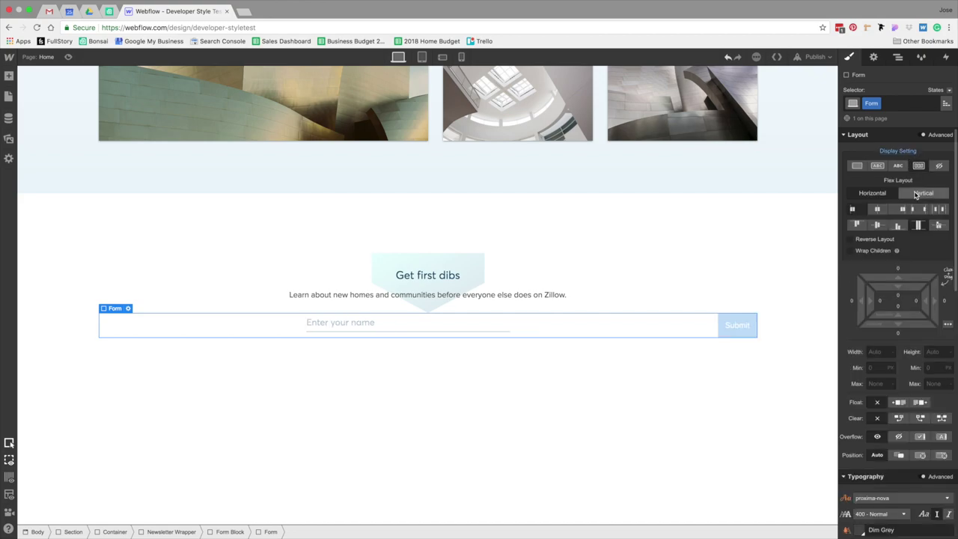
{"action": "left_click", "coordinate": [879, 211]}
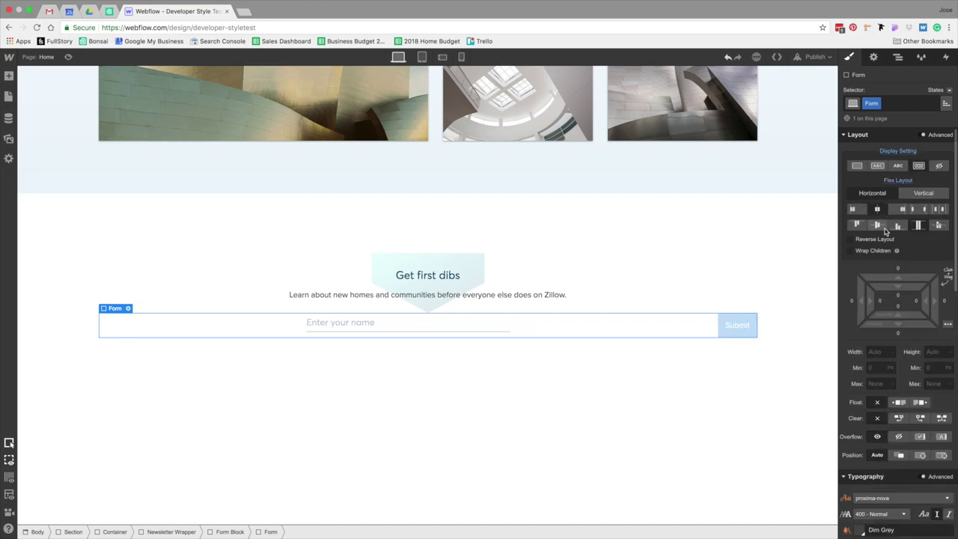
{"action": "left_click", "coordinate": [858, 225]}
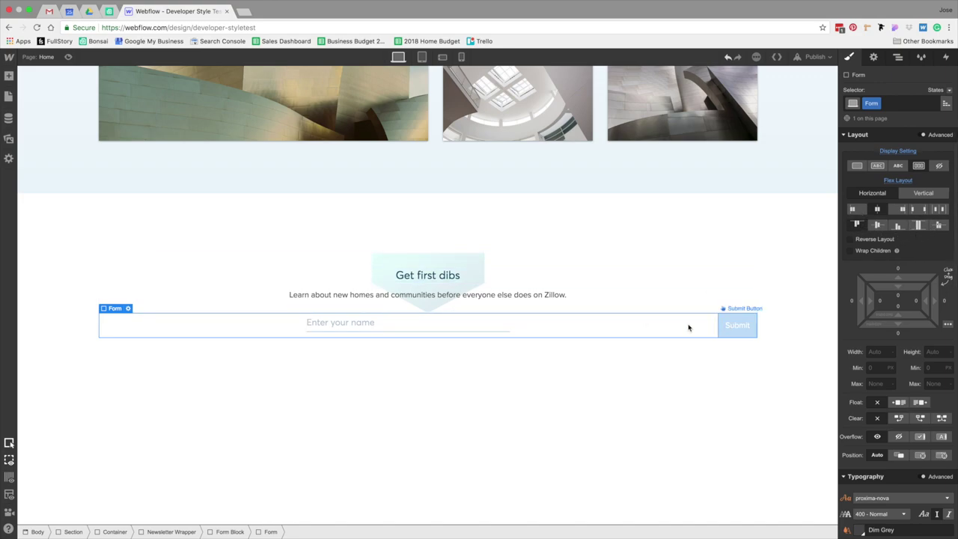
- Reset the name field's left and right margins to 0
{"action": "left_click", "coordinate": [503, 325]}
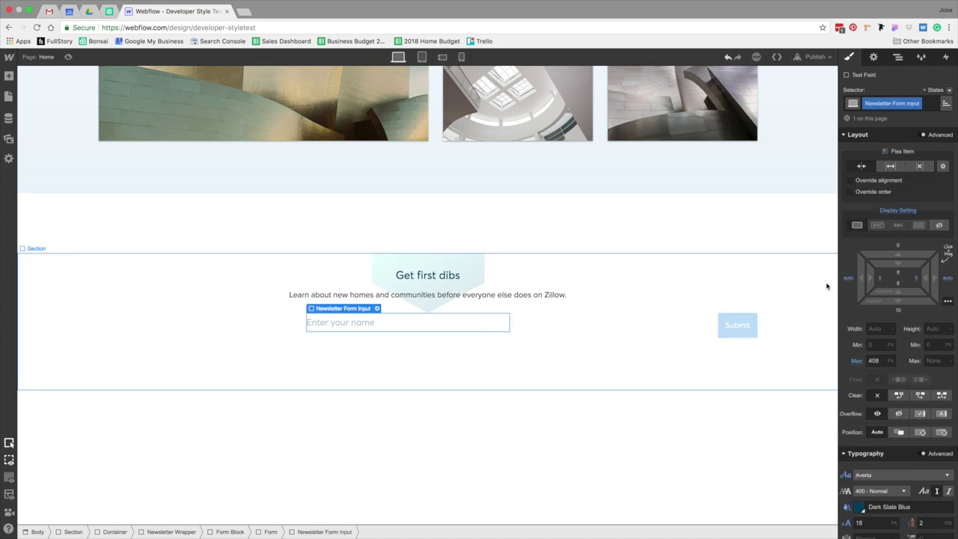
{"action": "left_click", "coordinate": [948, 280], "text": "alt"}
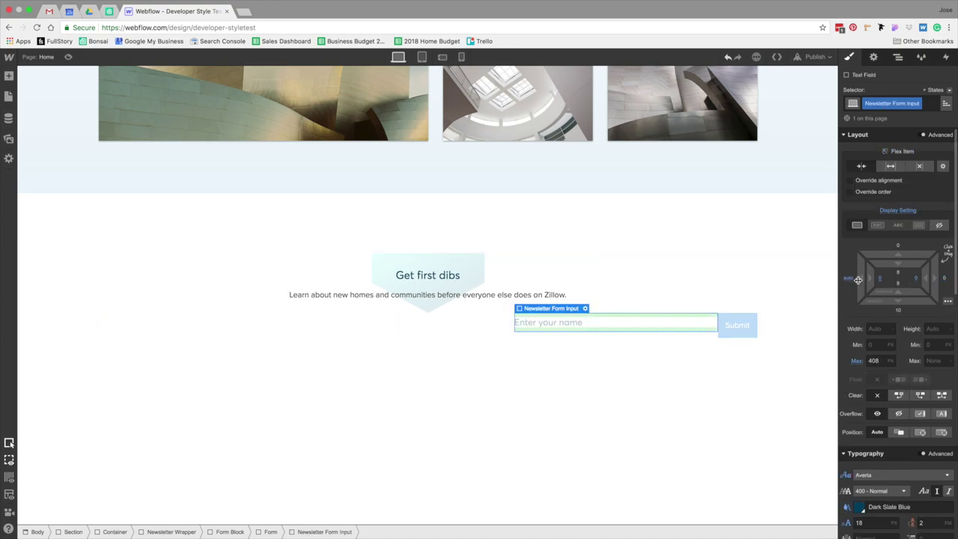
{"action": "left_click", "coordinate": [849, 278], "text": "alt"}
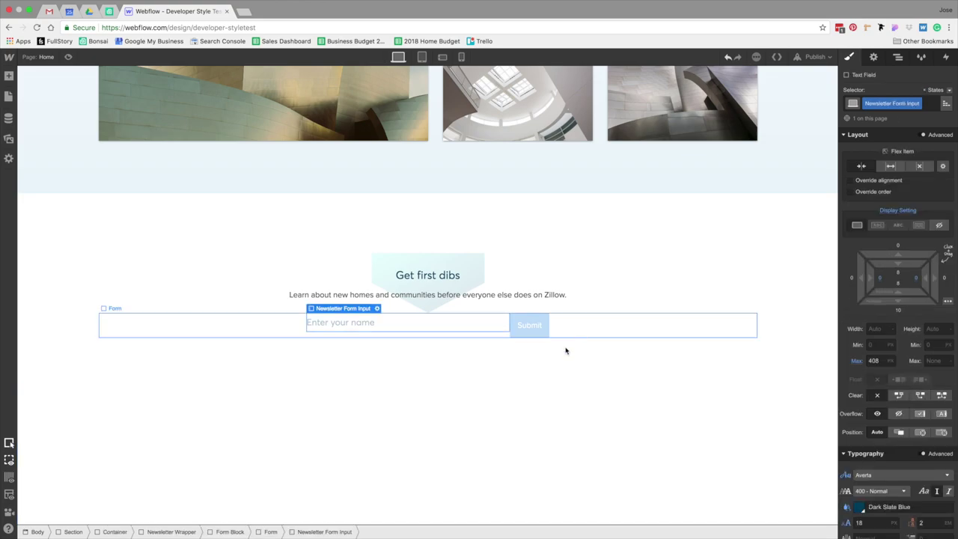
- Adjust the Form's vertical alignment of its flex items
{"action": "left_click", "coordinate": [268, 530]}
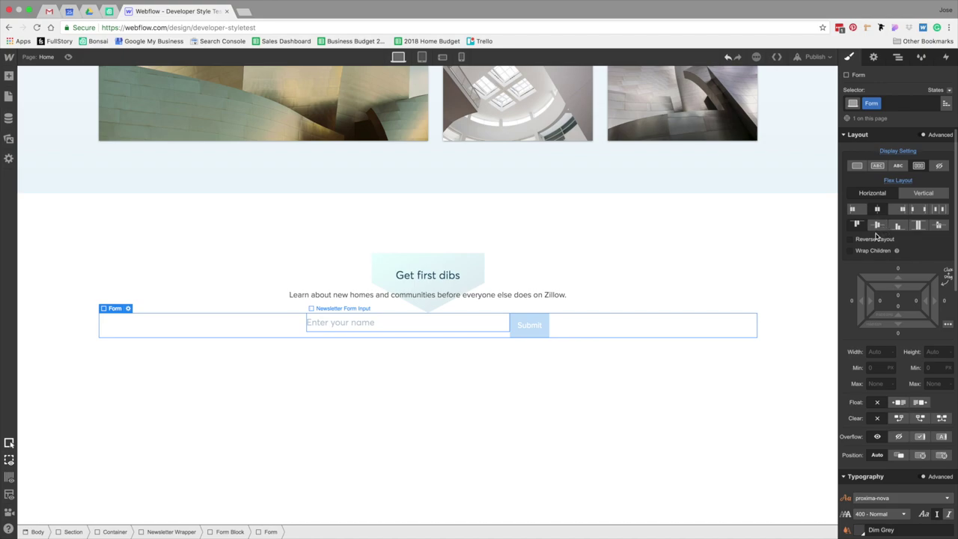
{"action": "left_click", "coordinate": [898, 226]}
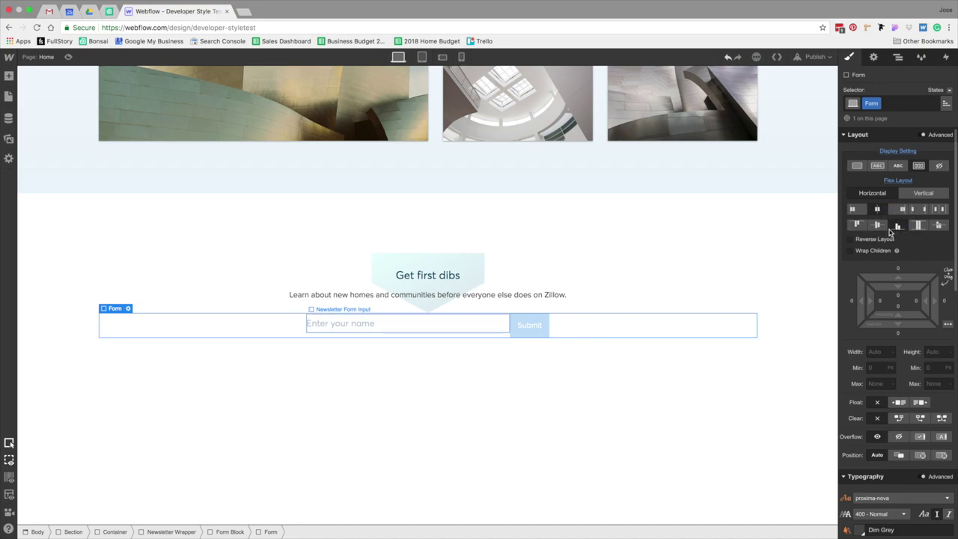
{"action": "left_click", "coordinate": [877, 226]}
{"action": "left_click", "coordinate": [858, 225]}
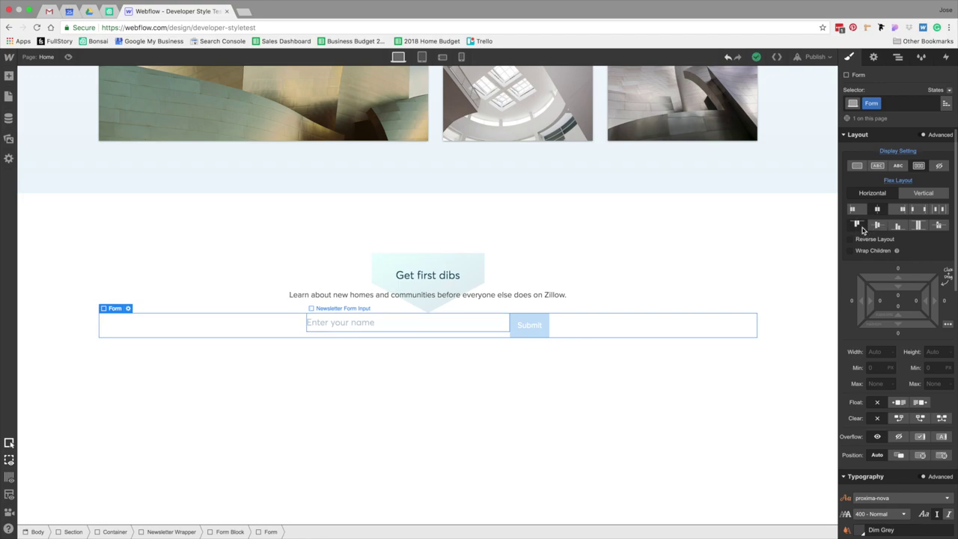
- Check the reference arrow icon, then drag a new Div Block into the form right of Submit
{"action": "left_click", "coordinate": [529, 453]}
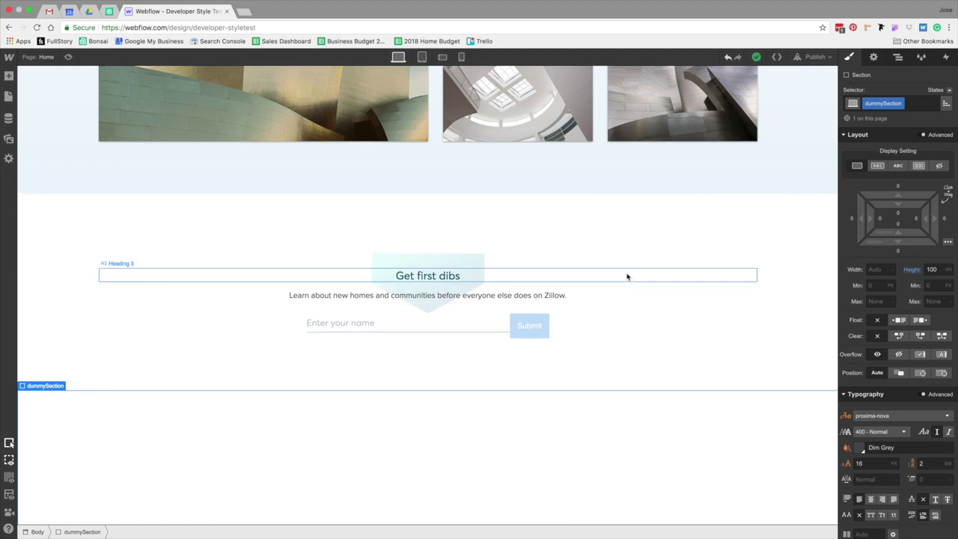
{"action": "scroll", "coordinate": [627, 274], "scroll_direction": "up", "scroll_amount": 10}
{"action": "left_click", "coordinate": [753, 246]}
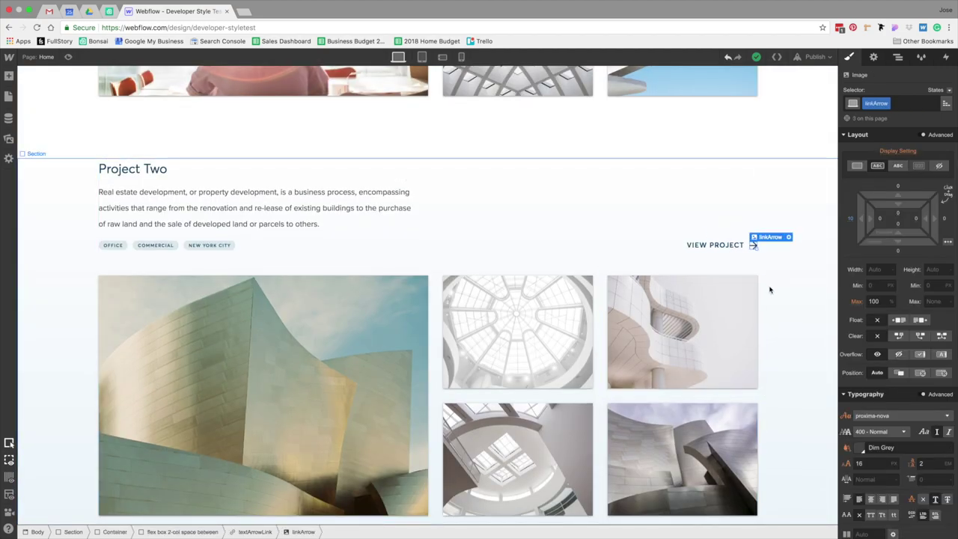
{"action": "scroll", "coordinate": [770, 290], "scroll_direction": "down", "scroll_amount": 5}
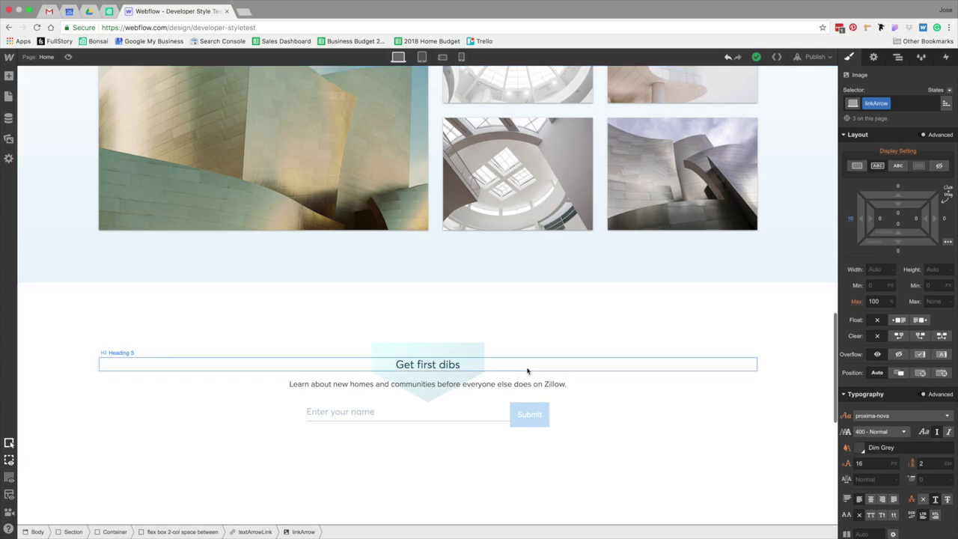
{"action": "left_click", "coordinate": [503, 412]}
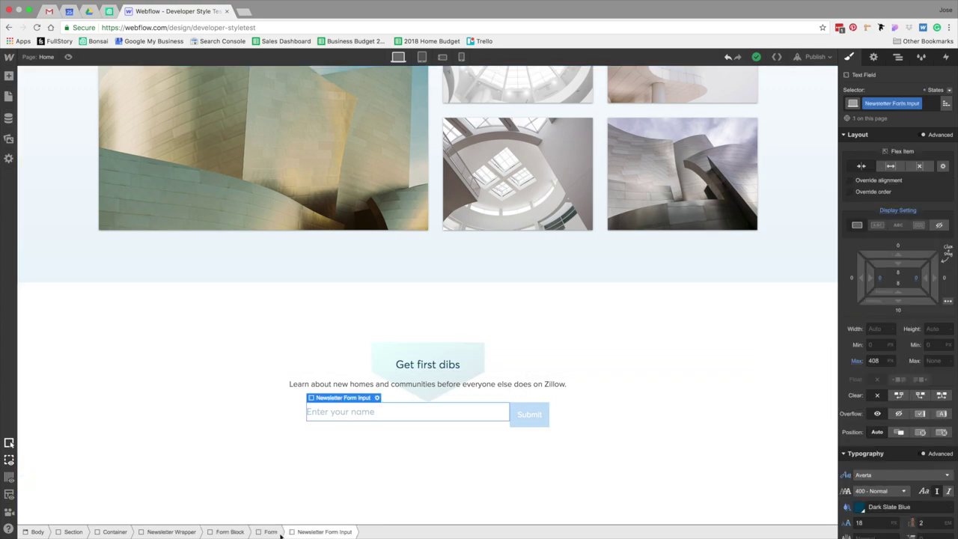
{"action": "left_click", "coordinate": [567, 414]}
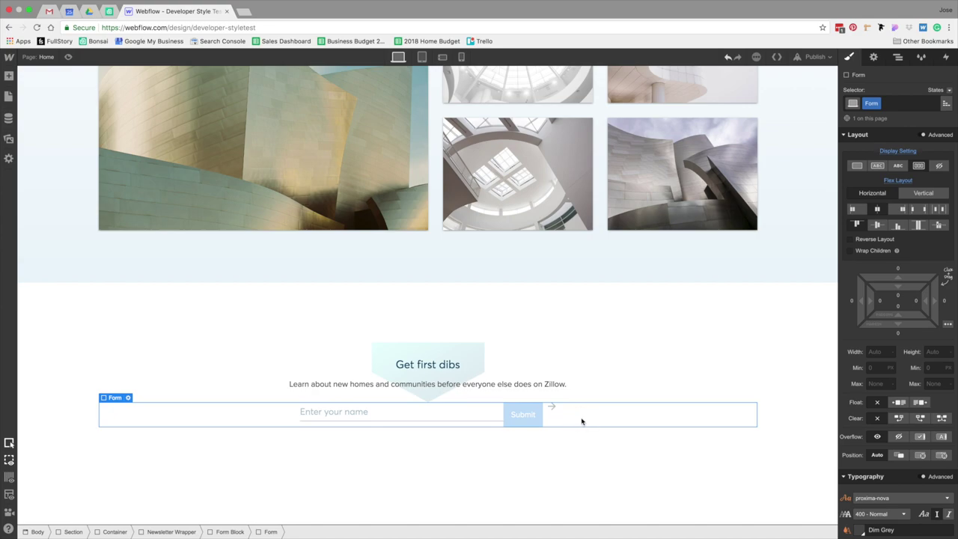
{"action": "left_click", "coordinate": [8, 76]}
{"action": "left_click_drag", "start_coordinate": [47, 206], "coordinate": [551, 421]}
- Select the block wrapping Submit and the arrow and give it the class Submit Wrapper
{"action": "left_click", "coordinate": [552, 434]}
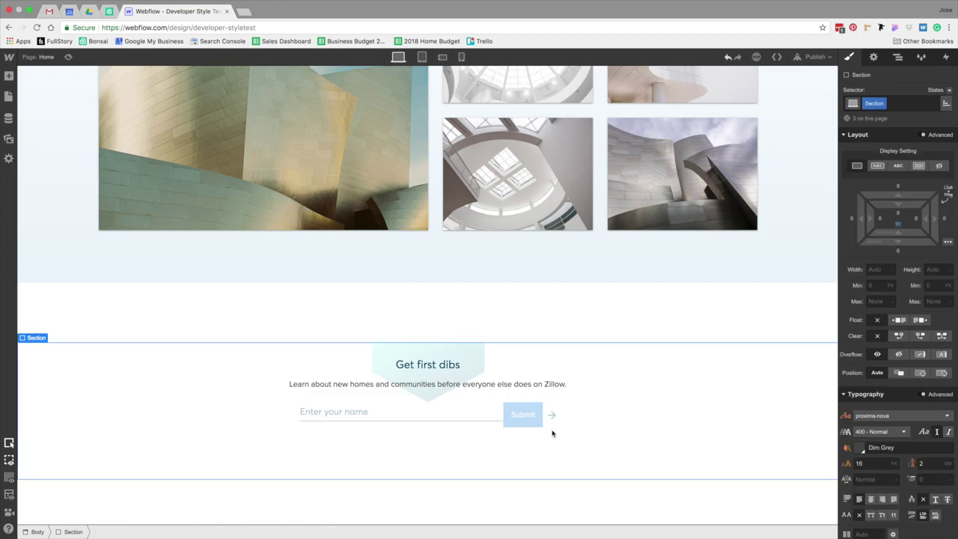
{"action": "left_click", "coordinate": [547, 419]}
{"action": "key", "text": "super+Up"}
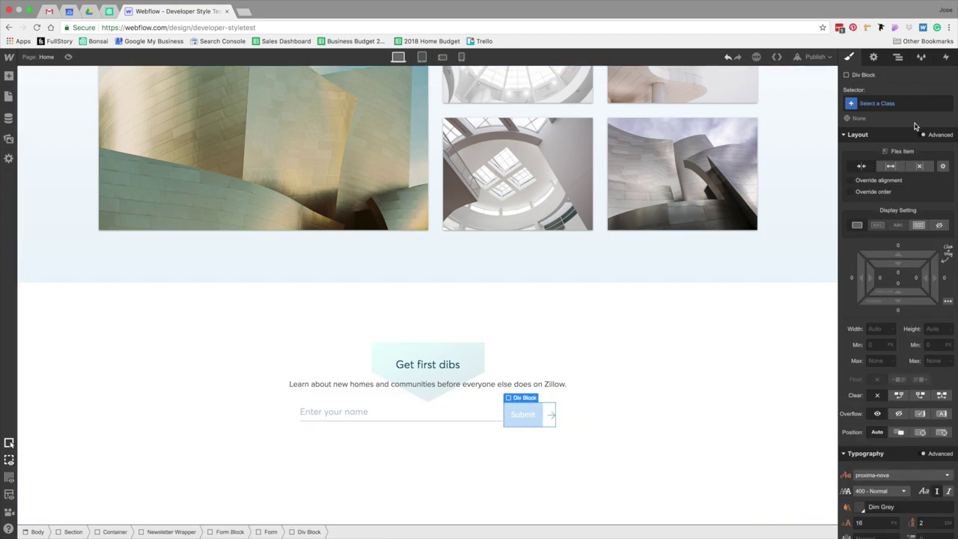
{"action": "left_click", "coordinate": [891, 104]}
{"action": "type", "text": "Su"}
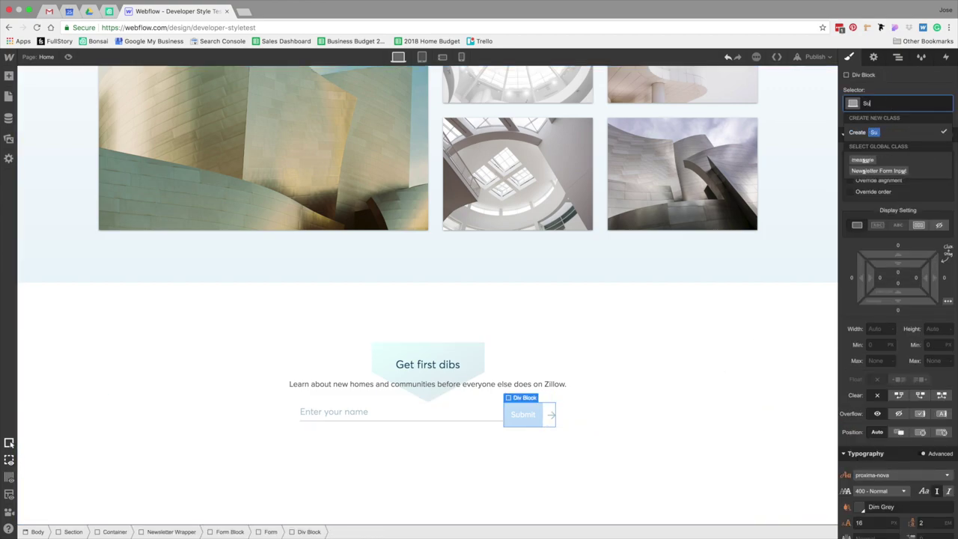
{"action": "type", "text": "bmit Wrapper"}
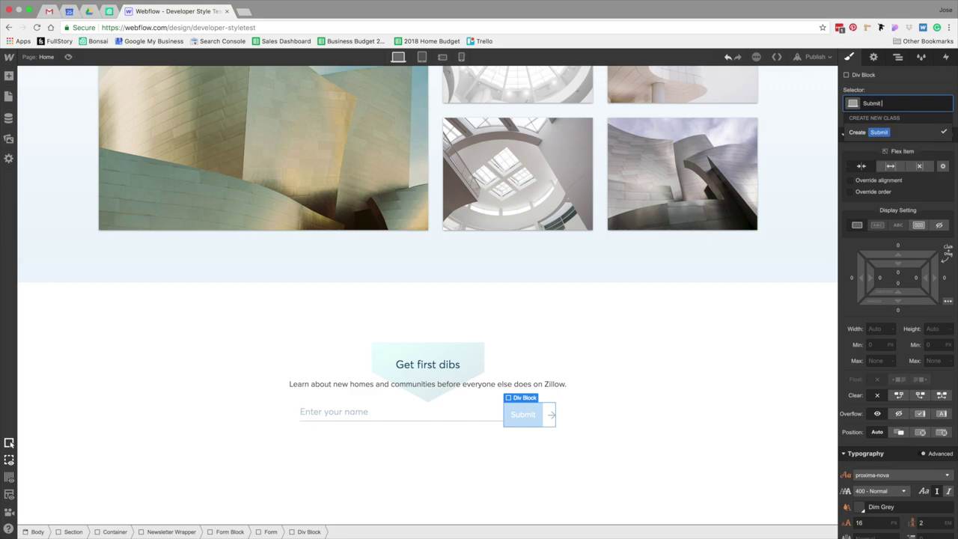
{"action": "key", "text": "Return"}
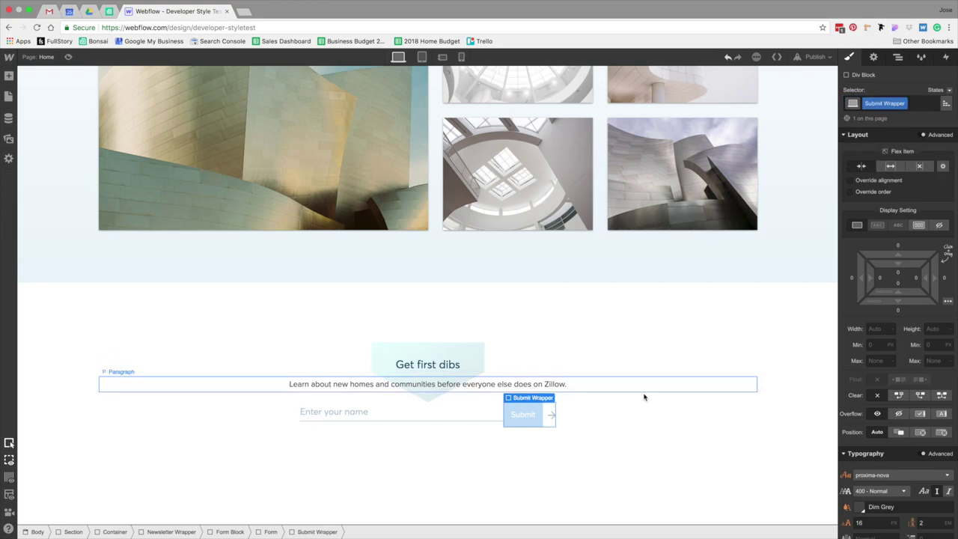
{"action": "left_click", "coordinate": [668, 459]}
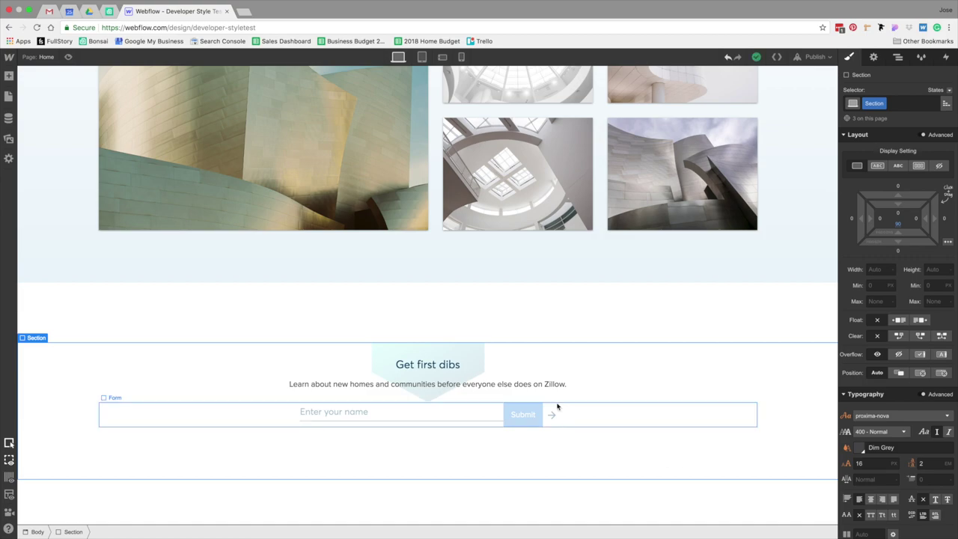
- Inspect the Submit button's form settings, then review the Submit Wrapper's style settings
{"action": "left_click", "coordinate": [534, 416]}
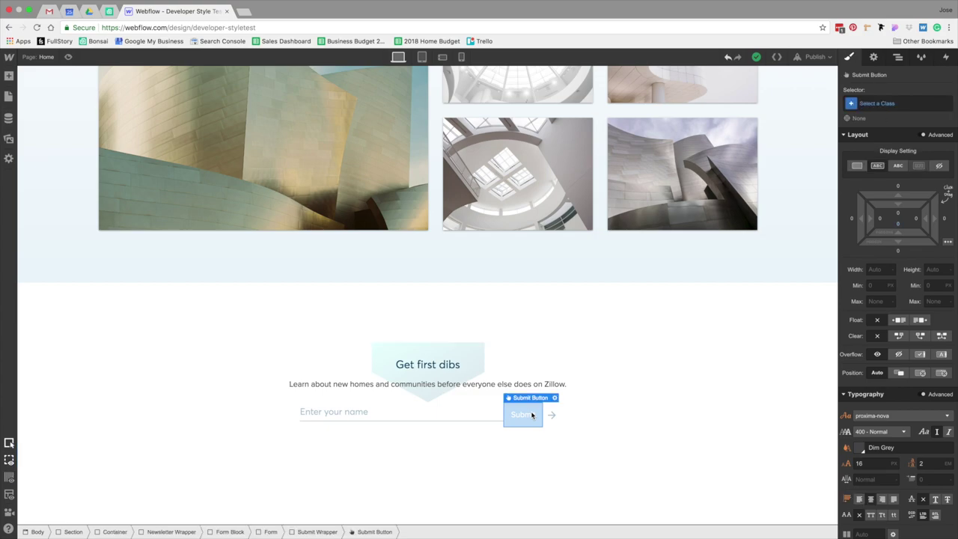
{"action": "left_click", "coordinate": [555, 398]}
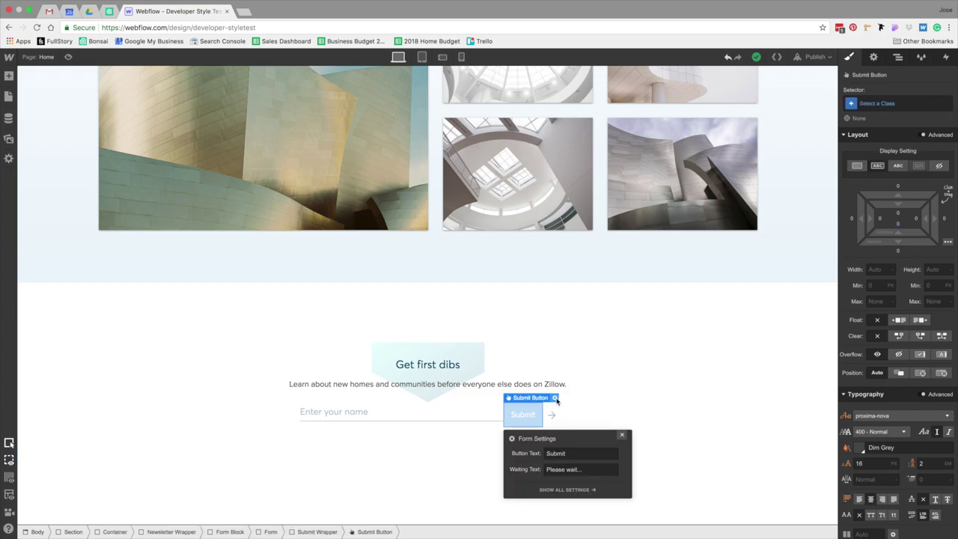
{"action": "left_click", "coordinate": [455, 433]}
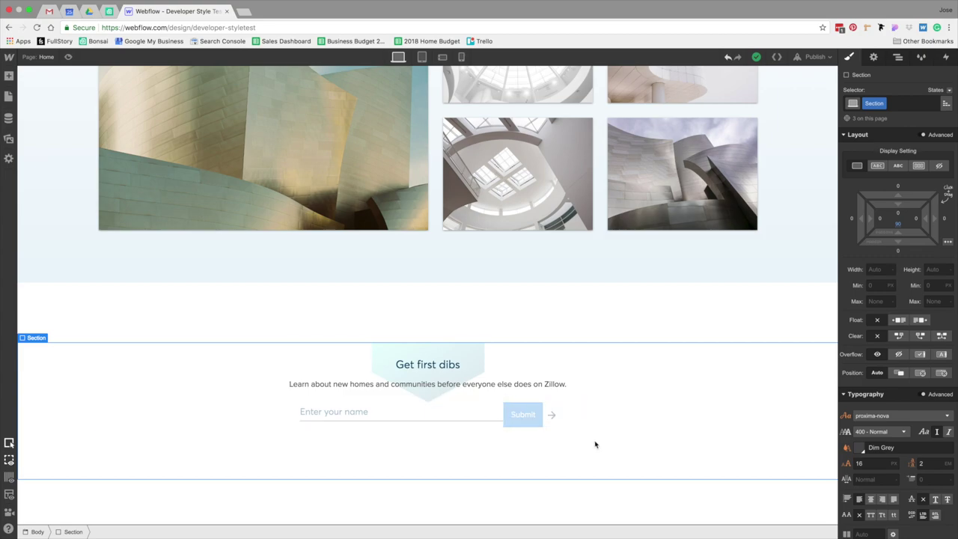
{"action": "left_click", "coordinate": [552, 424]}
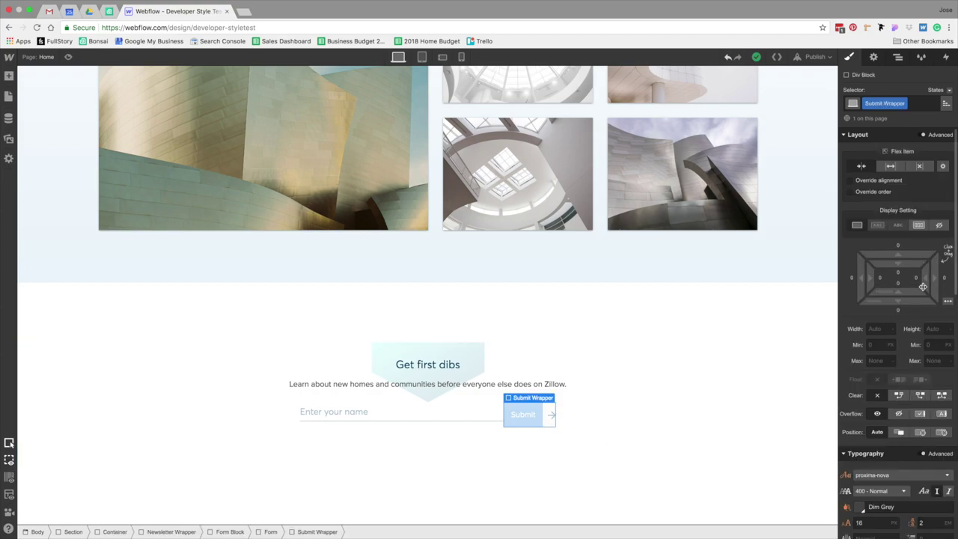
{"action": "scroll", "coordinate": [889, 423], "scroll_direction": "down", "scroll_amount": 5}
{"action": "scroll", "coordinate": [889, 423], "scroll_direction": "down", "scroll_amount": 4}
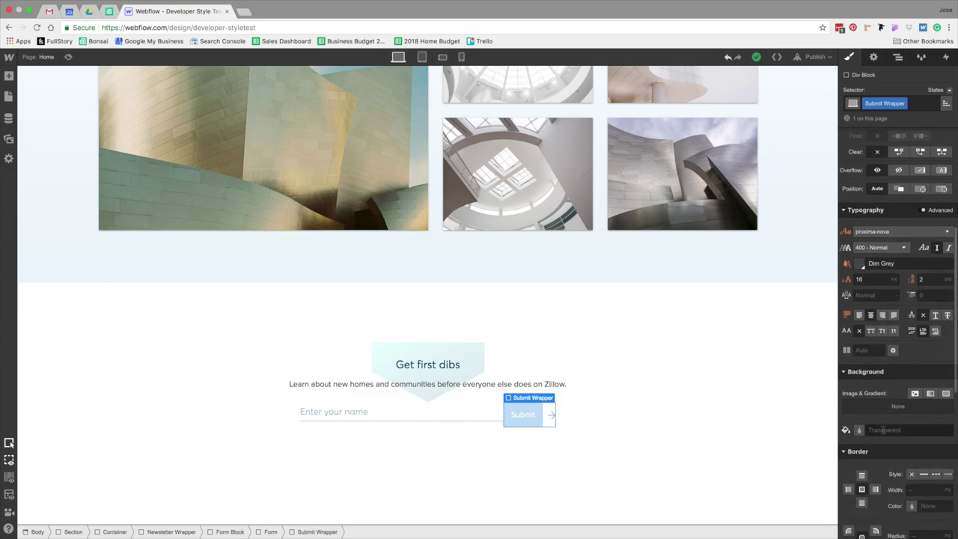
{"action": "scroll", "coordinate": [883, 430], "scroll_direction": "up", "scroll_amount": 9}
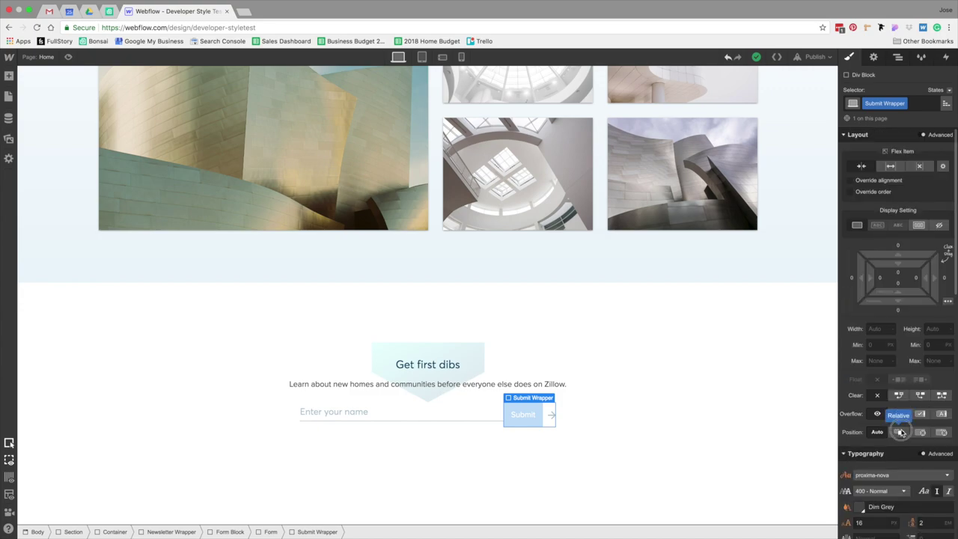
- Give the submit button the class Newsletter Button and make its text transparent
{"action": "left_click", "coordinate": [533, 414]}
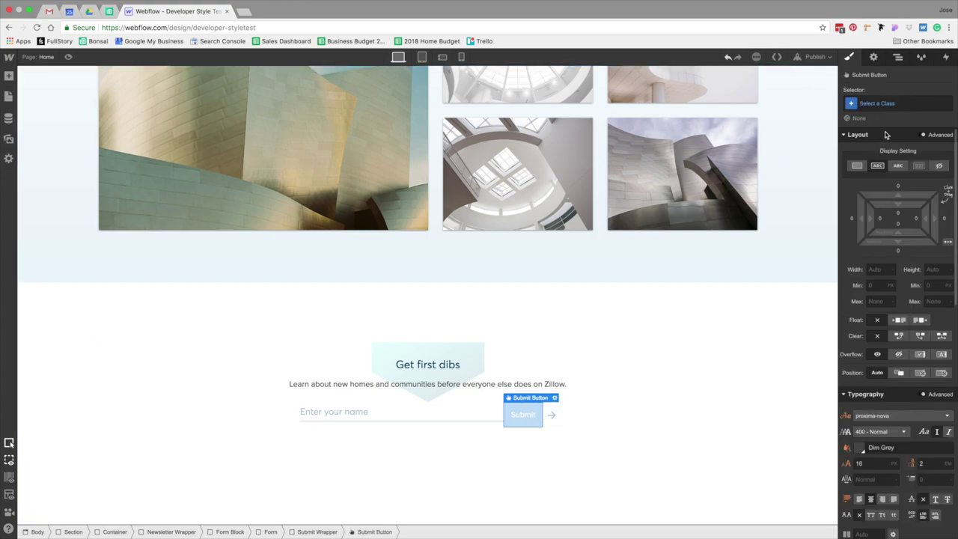
{"action": "left_click", "coordinate": [877, 104]}
{"action": "type", "text": "Newsletter Button"}
{"action": "key", "text": "Return"}
{"action": "scroll", "coordinate": [911, 345], "scroll_direction": "down", "scroll_amount": 3}
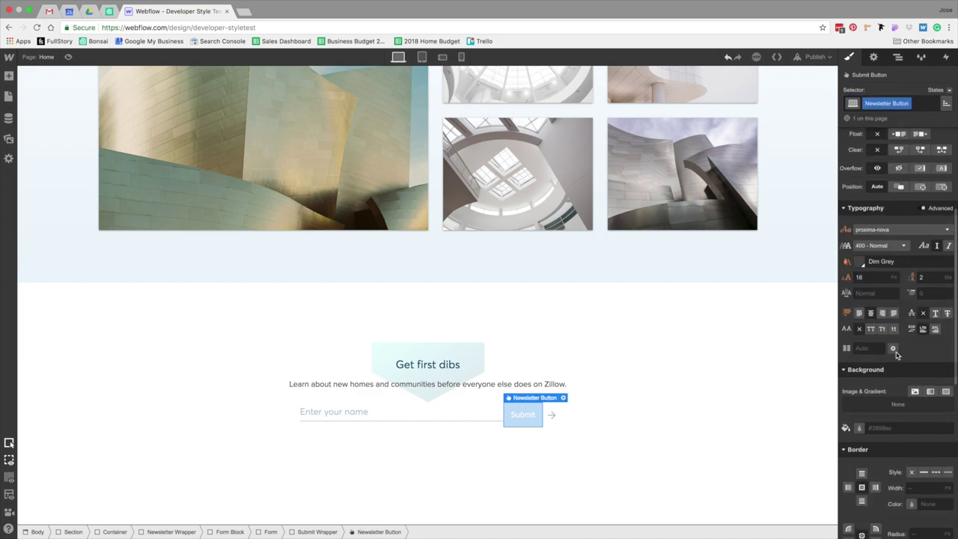
{"action": "left_click", "coordinate": [859, 262]}
{"action": "left_click", "coordinate": [853, 395]}
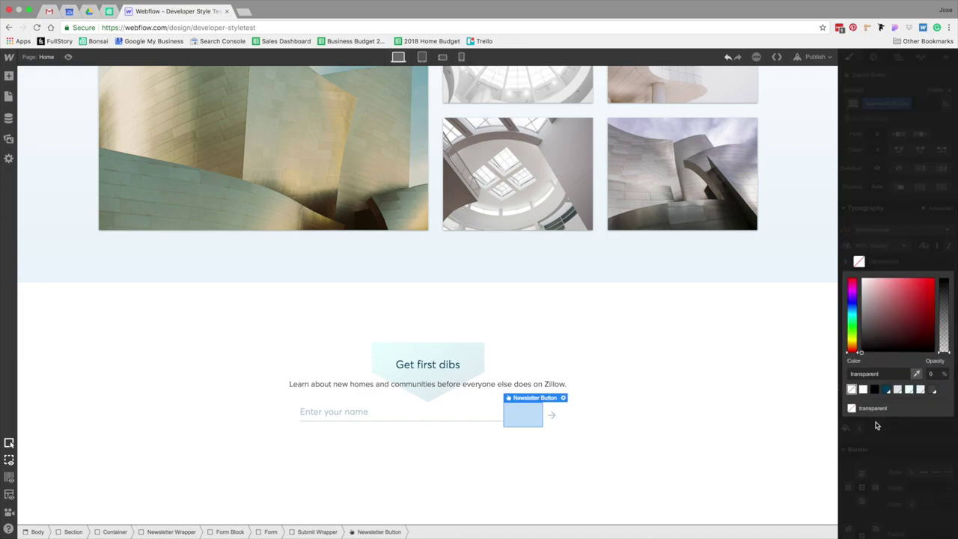
{"action": "left_click", "coordinate": [889, 429]}
- Make the button's background transparent and position it absolutely, stretched over its wrapper
{"action": "scroll", "coordinate": [889, 429], "scroll_direction": "down", "scroll_amount": 2}
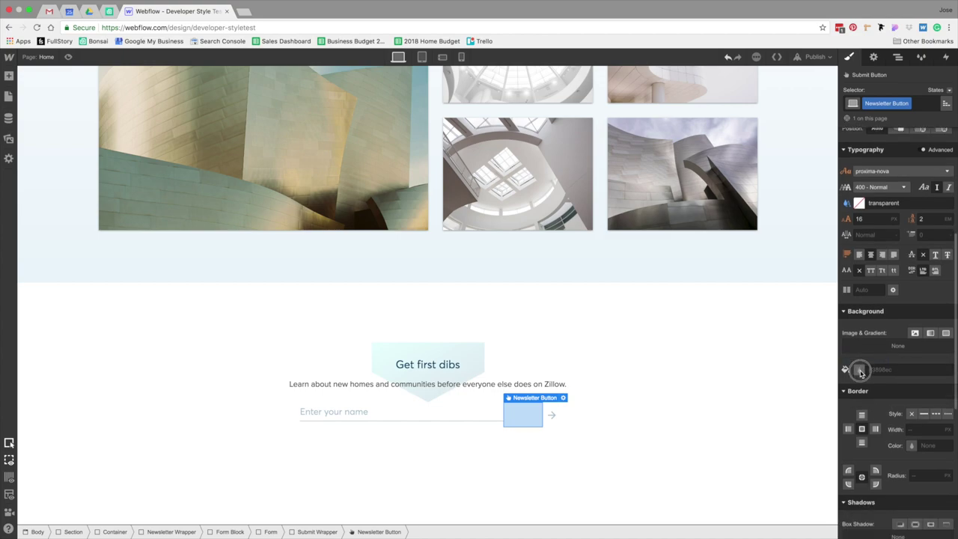
{"action": "left_click", "coordinate": [859, 370]}
{"action": "left_click", "coordinate": [851, 497]}
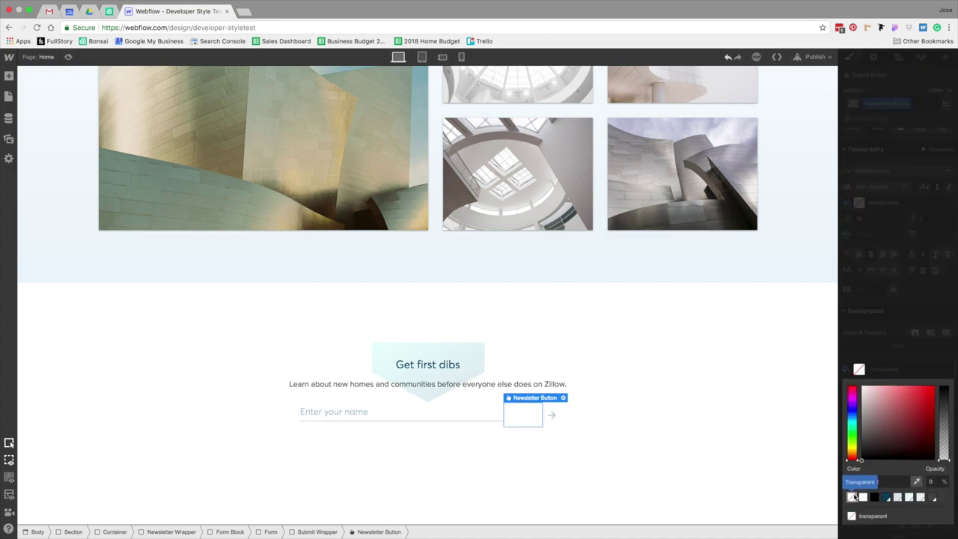
{"action": "left_click", "coordinate": [891, 346]}
{"action": "scroll", "coordinate": [891, 346], "scroll_direction": "up", "scroll_amount": 5}
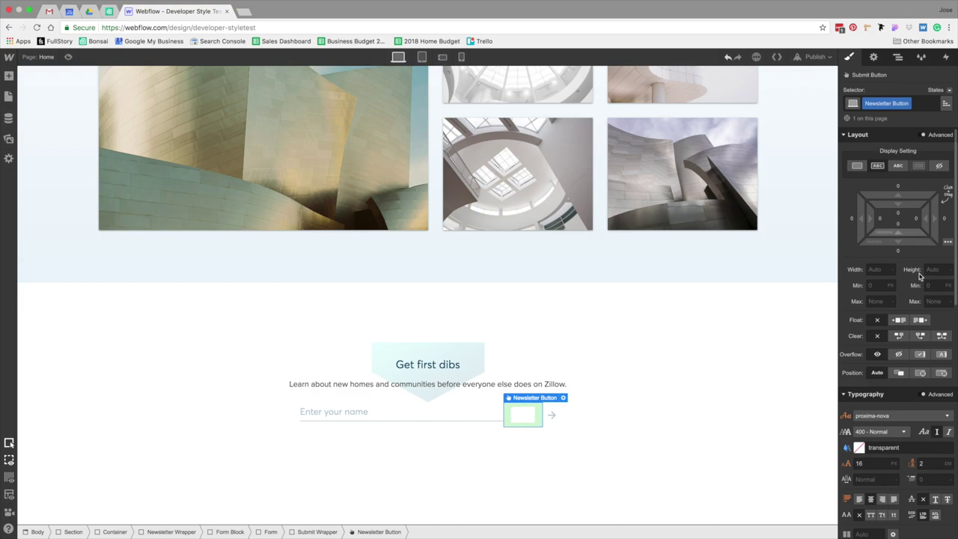
{"action": "left_click", "coordinate": [921, 374]}
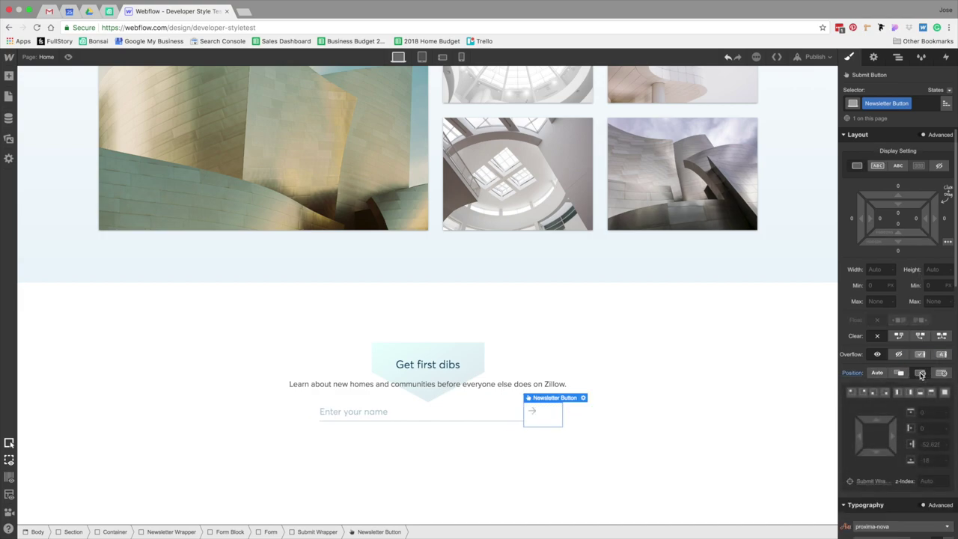
{"action": "left_click", "coordinate": [945, 392]}
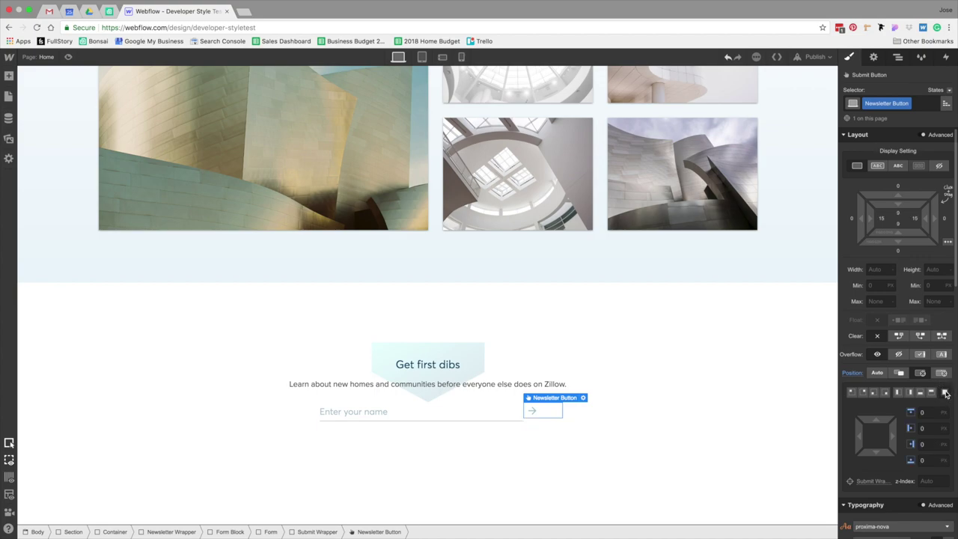
- Set the button's left and right padding to 0
{"action": "left_click", "coordinate": [914, 221]}
{"action": "type", "text": "0"}
{"action": "key", "text": "Return"}
{"action": "left_click", "coordinate": [899, 215]}
{"action": "key", "text": "Escape"}
{"action": "left_click", "coordinate": [899, 227]}
{"action": "key", "text": "Escape"}
{"action": "left_click", "coordinate": [882, 221]}
{"action": "type", "text": "0"}
{"action": "key", "text": "Return"}
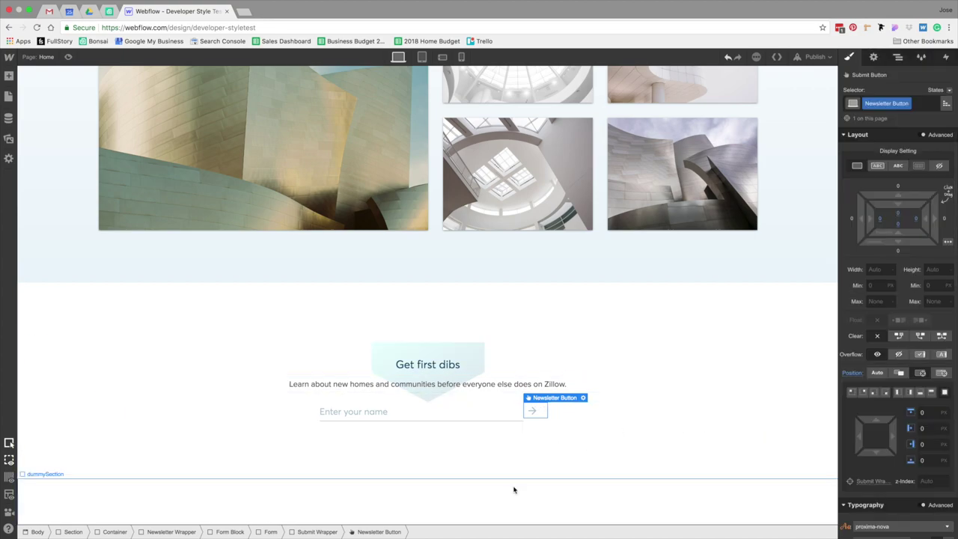
- Set the Newsletter Form Input's bottom margin to 0
{"action": "left_click", "coordinate": [317, 531]}
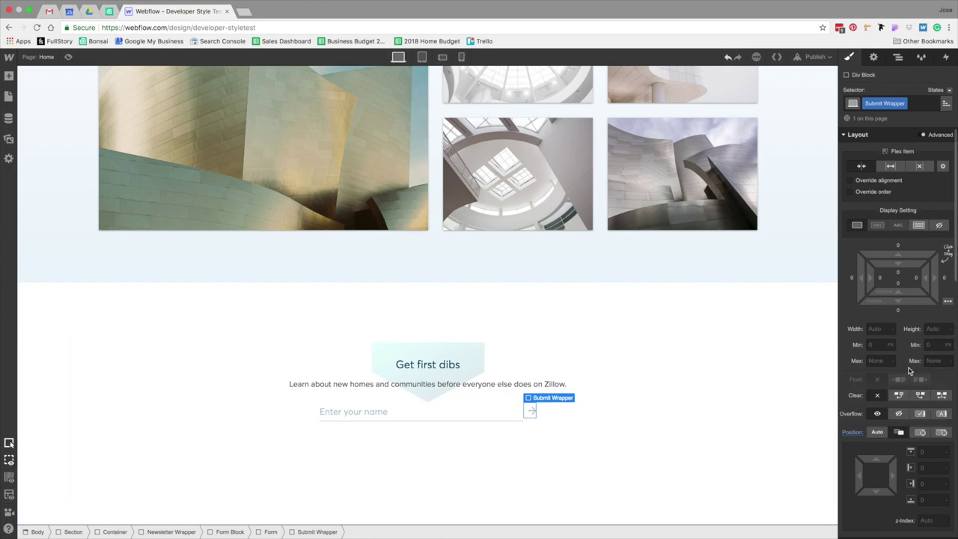
{"action": "scroll", "coordinate": [908, 372], "scroll_direction": "down", "scroll_amount": 3}
{"action": "scroll", "coordinate": [907, 371], "scroll_direction": "down", "scroll_amount": 5}
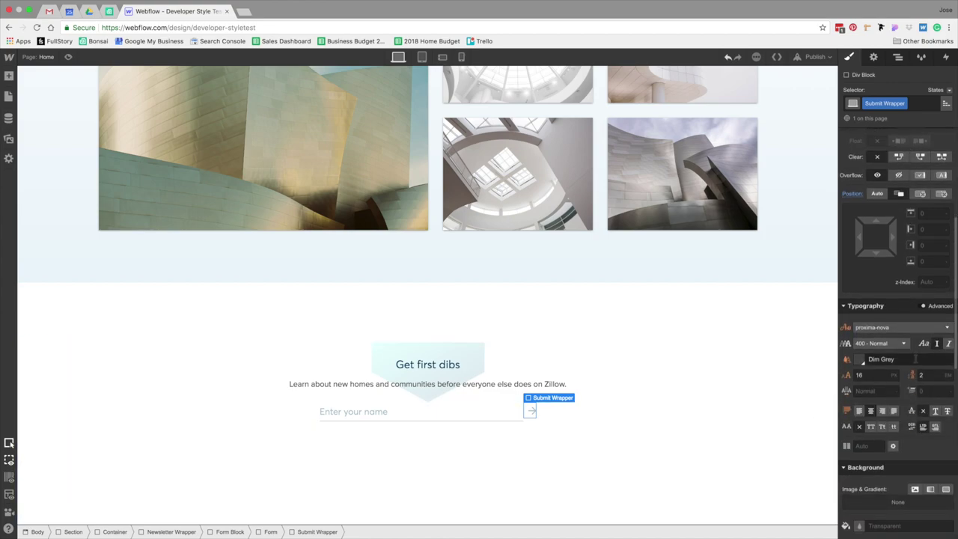
{"action": "scroll", "coordinate": [914, 362], "scroll_direction": "down", "scroll_amount": 1}
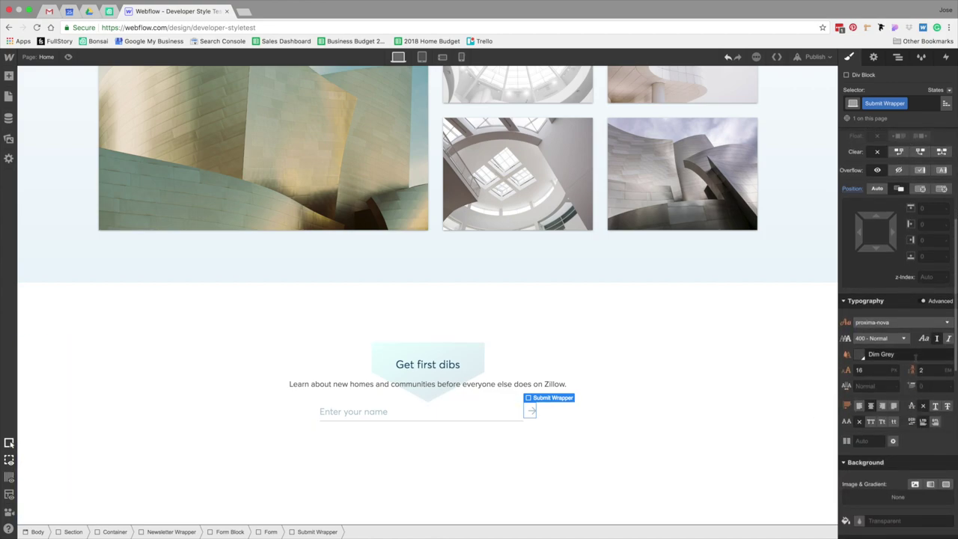
{"action": "left_click", "coordinate": [268, 531]}
{"action": "scroll", "coordinate": [930, 225], "scroll_direction": "up", "scroll_amount": 4}
{"action": "scroll", "coordinate": [929, 226], "scroll_direction": "up", "scroll_amount": 2}
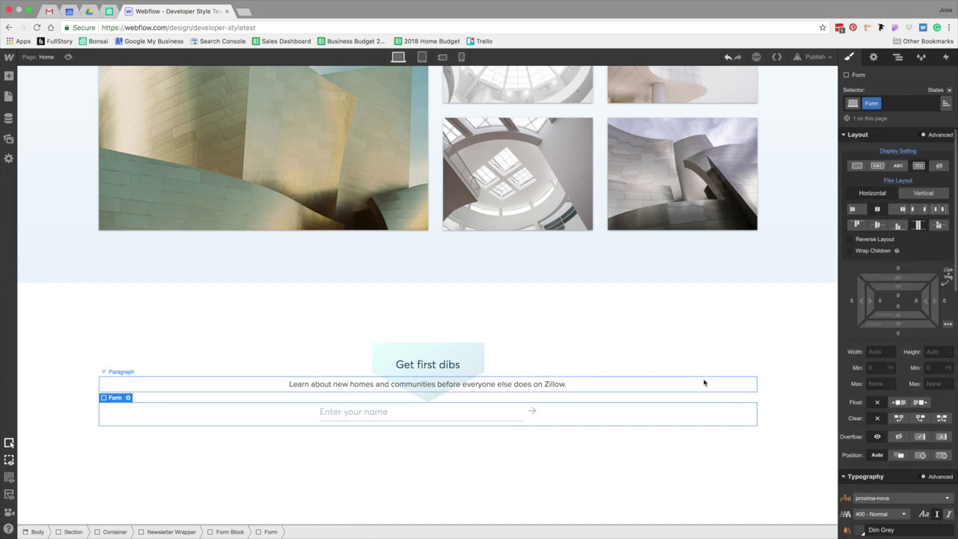
{"action": "left_click", "coordinate": [533, 419]}
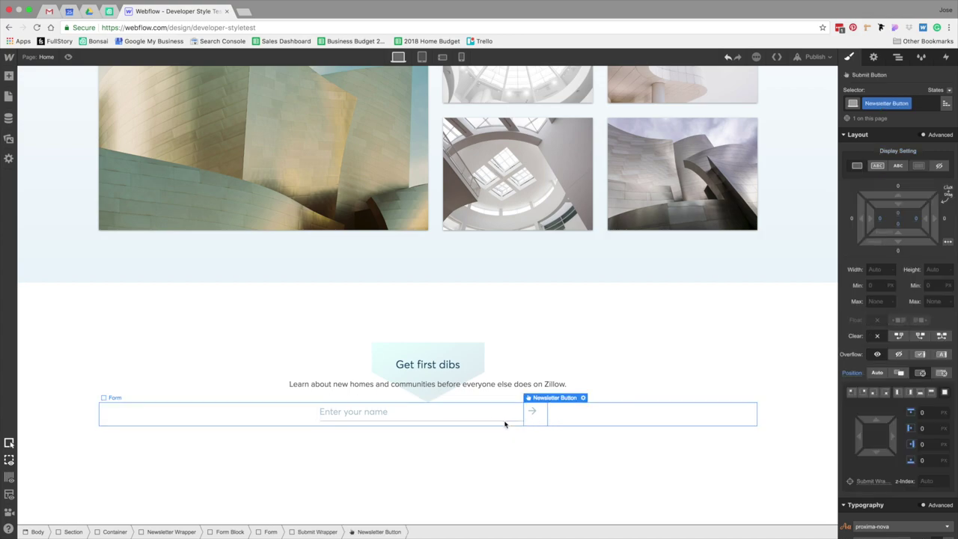
{"action": "left_click", "coordinate": [566, 421]}
{"action": "left_click", "coordinate": [471, 420]}
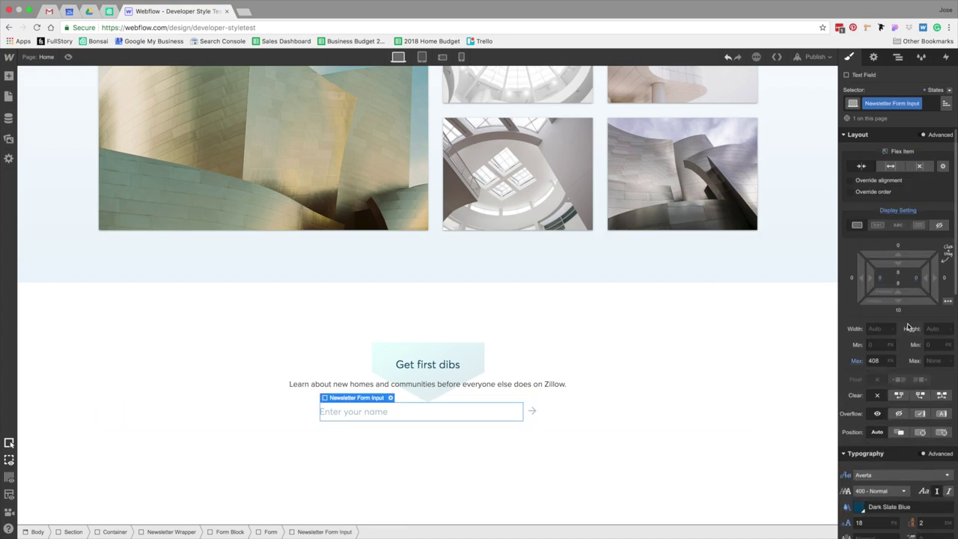
{"action": "left_click", "coordinate": [900, 313]}
{"action": "type", "text": "0"}
{"action": "key", "text": "Return"}
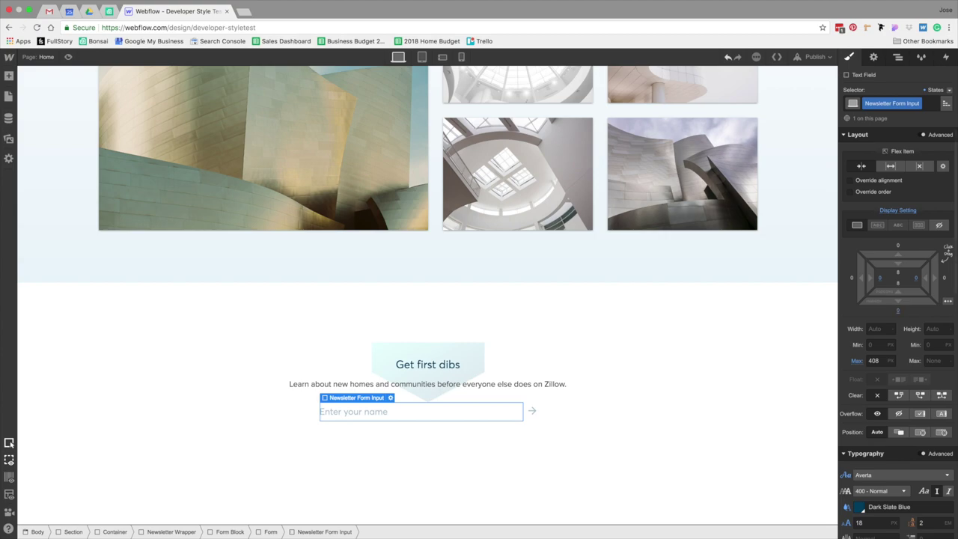
- Give the Submit Wrapper a 1 px solid Dark Slate Blue border
{"action": "left_click", "coordinate": [542, 414]}
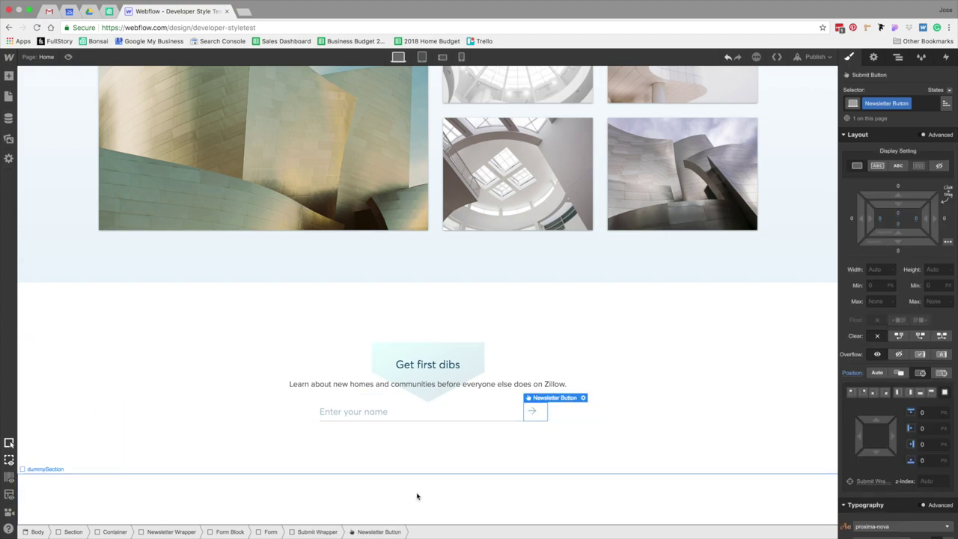
{"action": "left_click", "coordinate": [322, 532]}
{"action": "scroll", "coordinate": [898, 337], "scroll_direction": "down", "scroll_amount": 4}
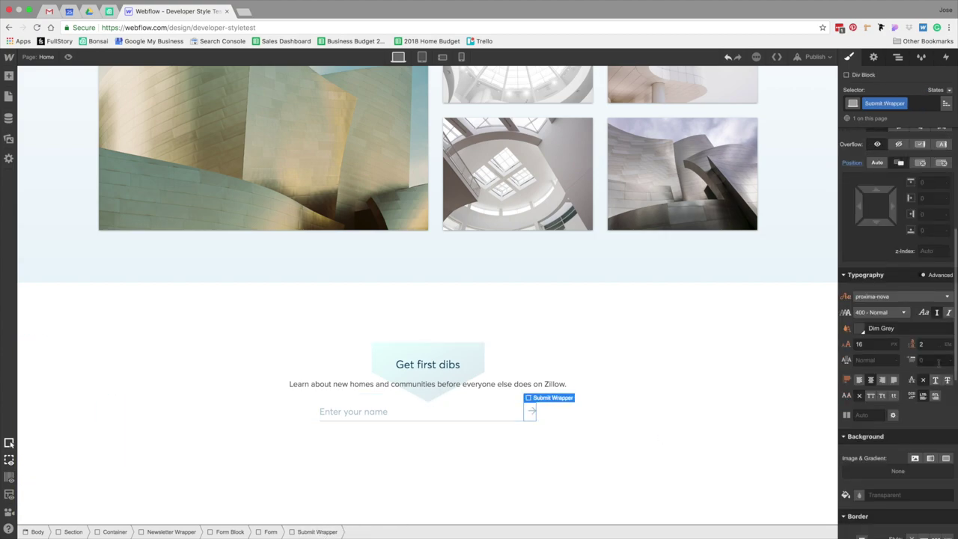
{"action": "scroll", "coordinate": [903, 247], "scroll_direction": "down", "scroll_amount": 8}
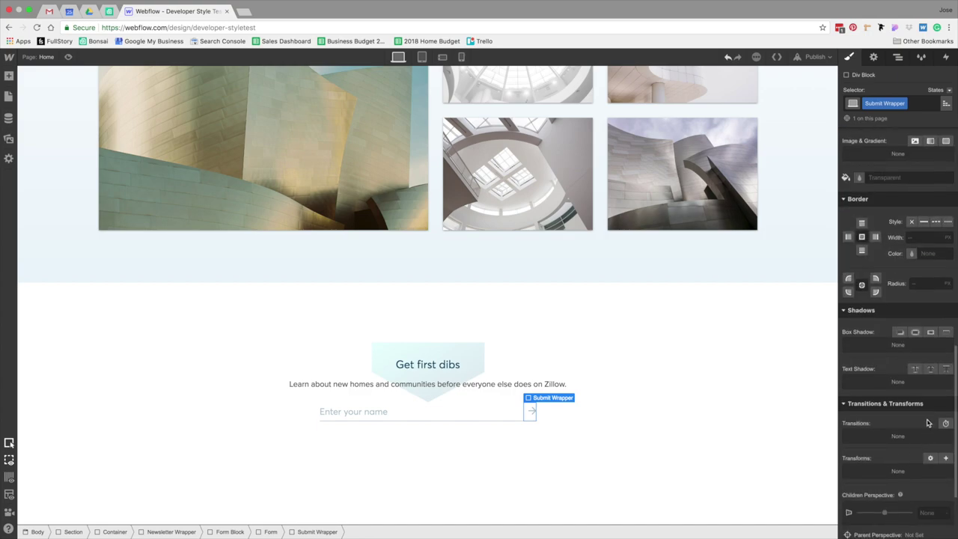
{"action": "left_click", "coordinate": [924, 222]}
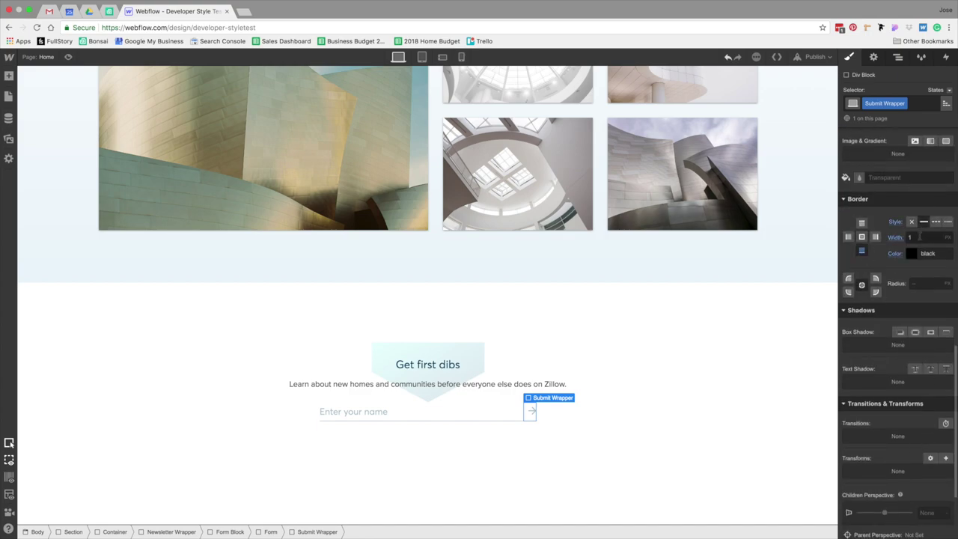
{"action": "left_click", "coordinate": [912, 253]}
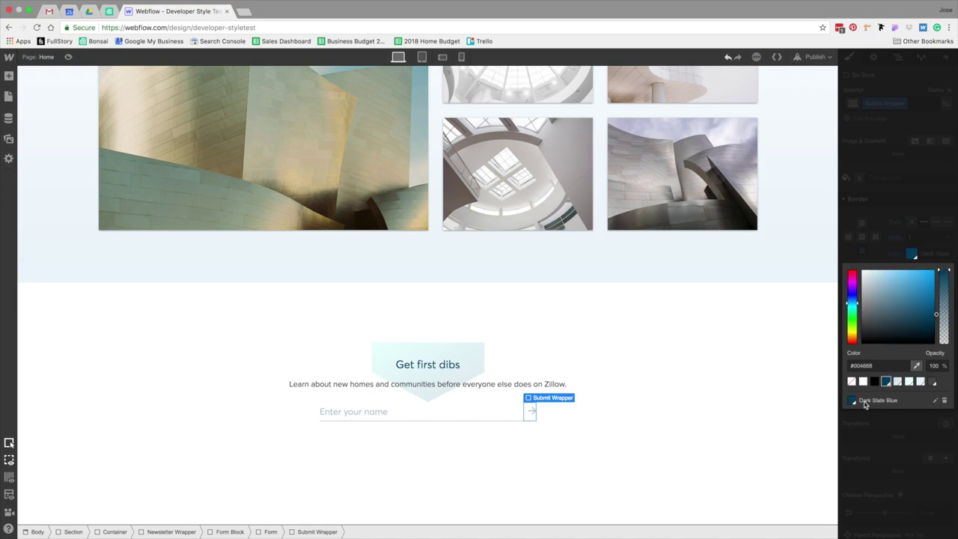
{"action": "left_click", "coordinate": [610, 459]}
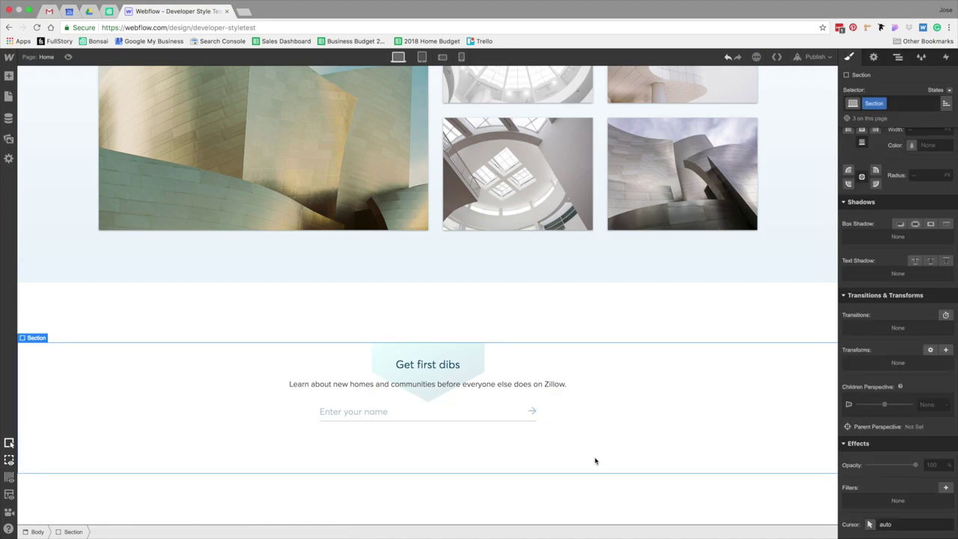
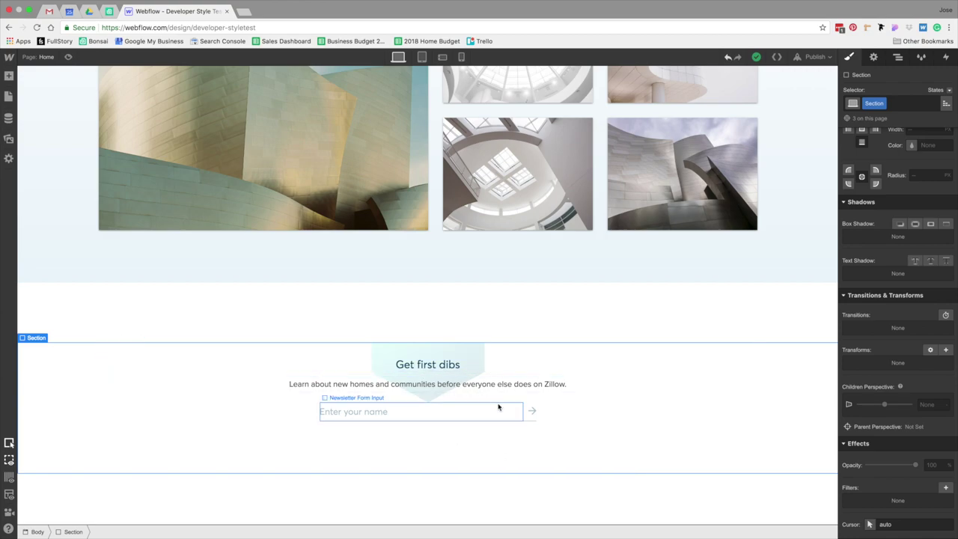
- Give the newsletter submit button a z-index of 999
{"action": "left_click", "coordinate": [538, 414]}
{"action": "scroll", "coordinate": [946, 432], "scroll_direction": "up", "scroll_amount": 8}
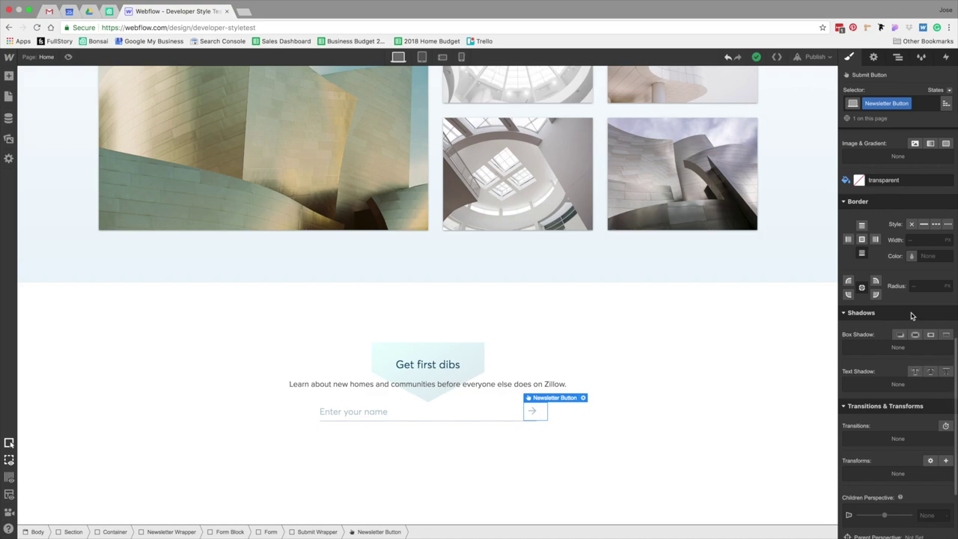
{"action": "left_click", "coordinate": [930, 424]}
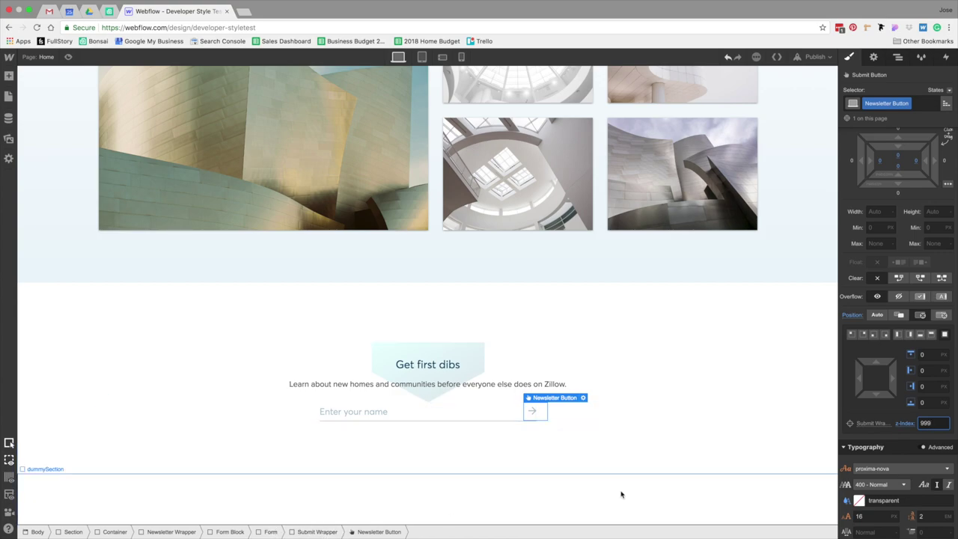
- Add a Hover state to the submit button, edit its hover opacity, and select the Form
{"action": "left_click", "coordinate": [948, 105]}
{"action": "left_click", "coordinate": [932, 119]}
{"action": "scroll", "coordinate": [896, 374], "scroll_direction": "down", "scroll_amount": 10}
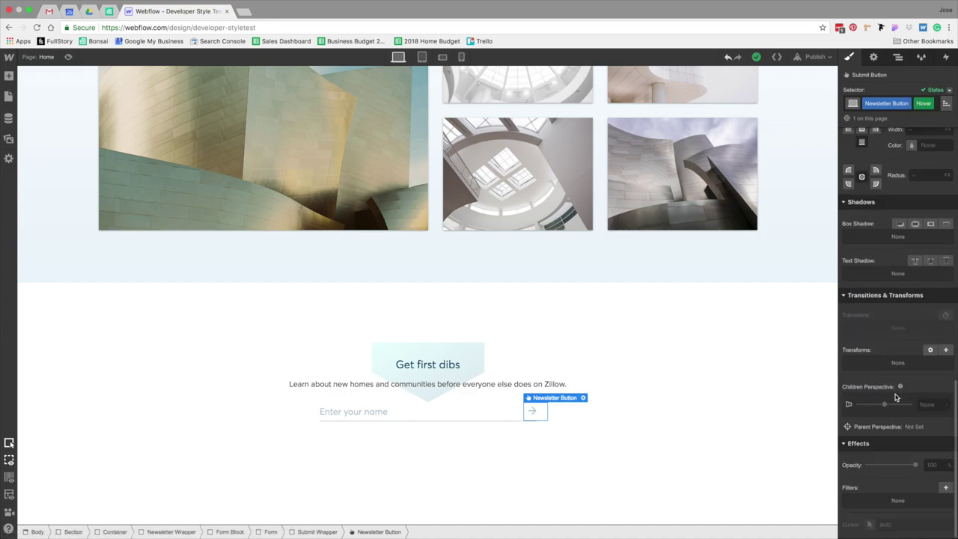
{"action": "scroll", "coordinate": [896, 397], "scroll_direction": "up", "scroll_amount": 5}
{"action": "scroll", "coordinate": [896, 397], "scroll_direction": "down", "scroll_amount": 5}
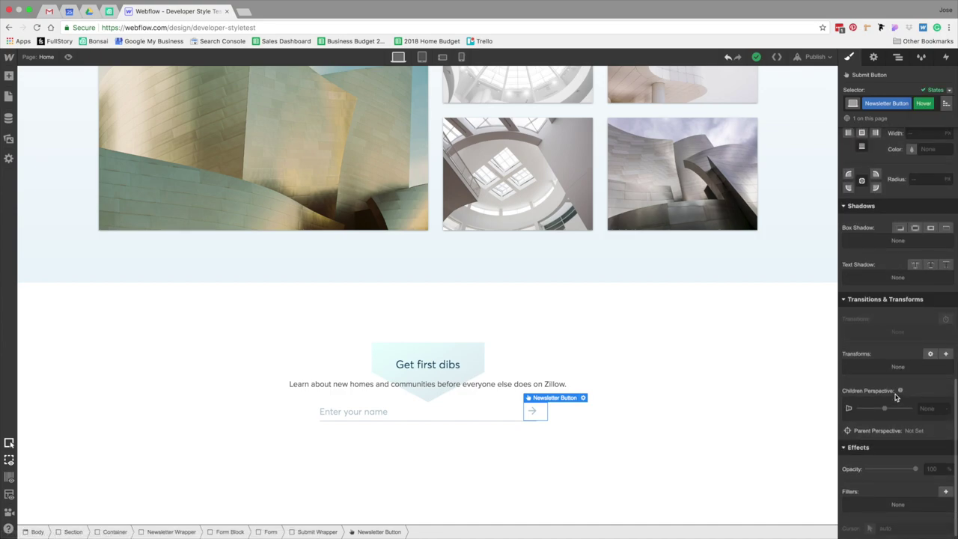
{"action": "left_click", "coordinate": [936, 469]}
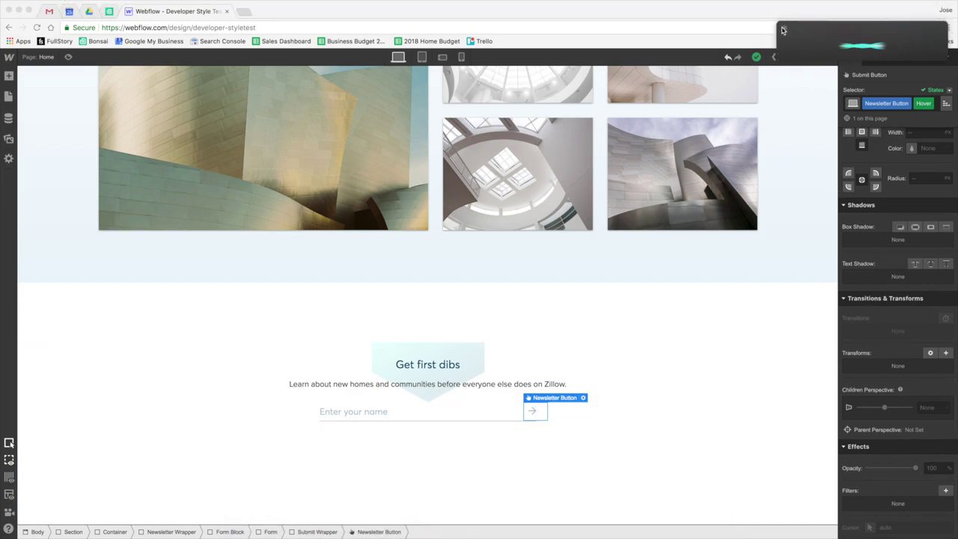
{"action": "left_click", "coordinate": [270, 532]}
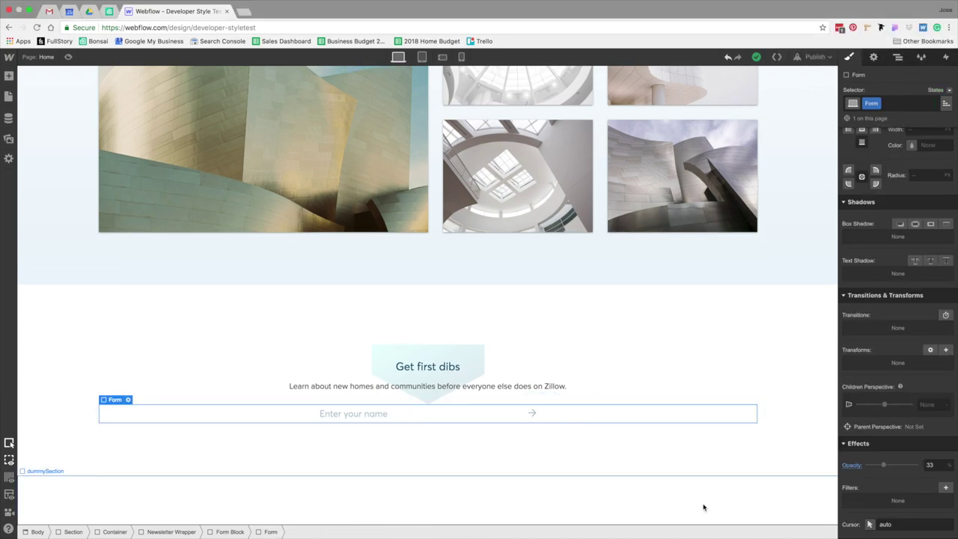
- Set the form's Hover state opacity to 100
{"action": "left_click", "coordinate": [948, 91]}
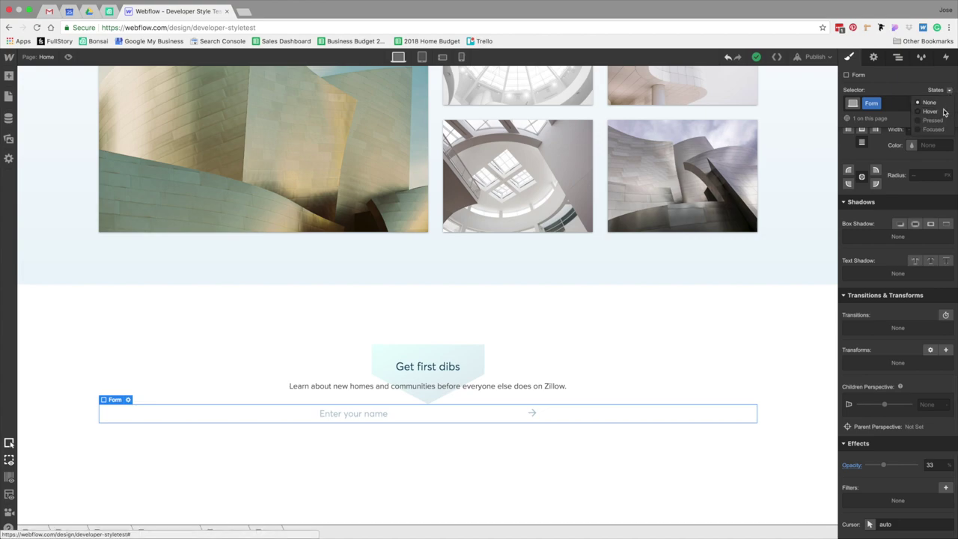
{"action": "left_click", "coordinate": [931, 110]}
{"action": "left_click", "coordinate": [936, 465]}
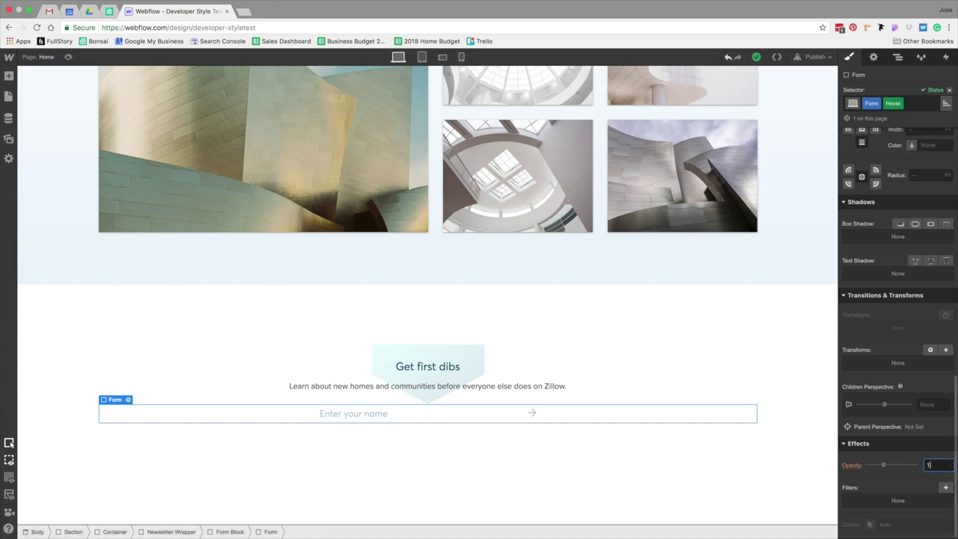
{"action": "type", "text": "100"}
- Keep the form's base state at 33% opacity and add a 200ms opacity transition
{"action": "left_click", "coordinate": [948, 91]}
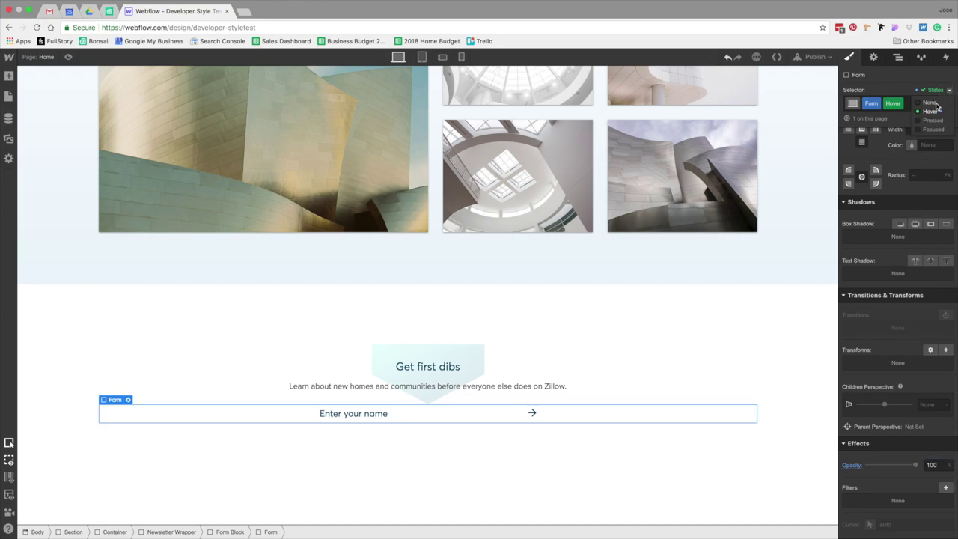
{"action": "left_click", "coordinate": [930, 102]}
{"action": "left_click", "coordinate": [946, 315]}
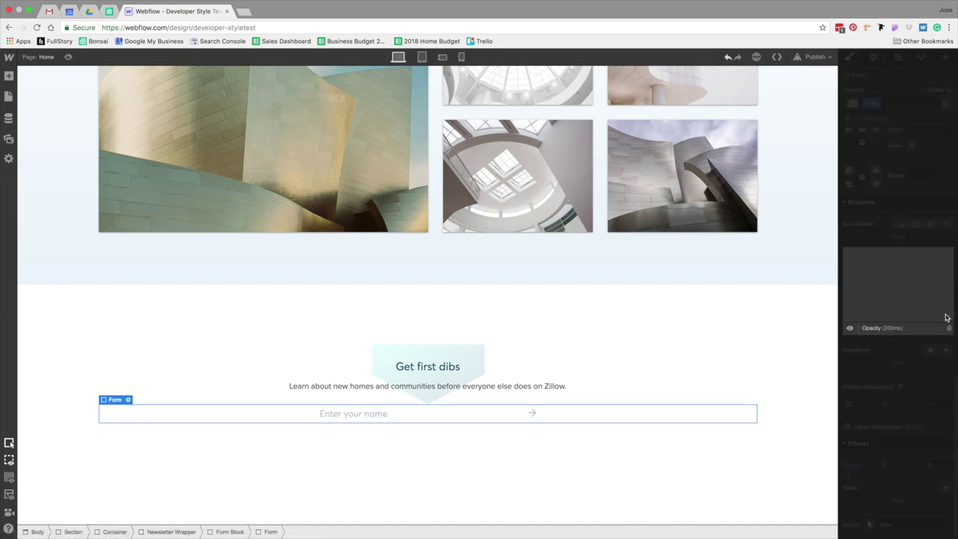
{"action": "left_click", "coordinate": [734, 494]}
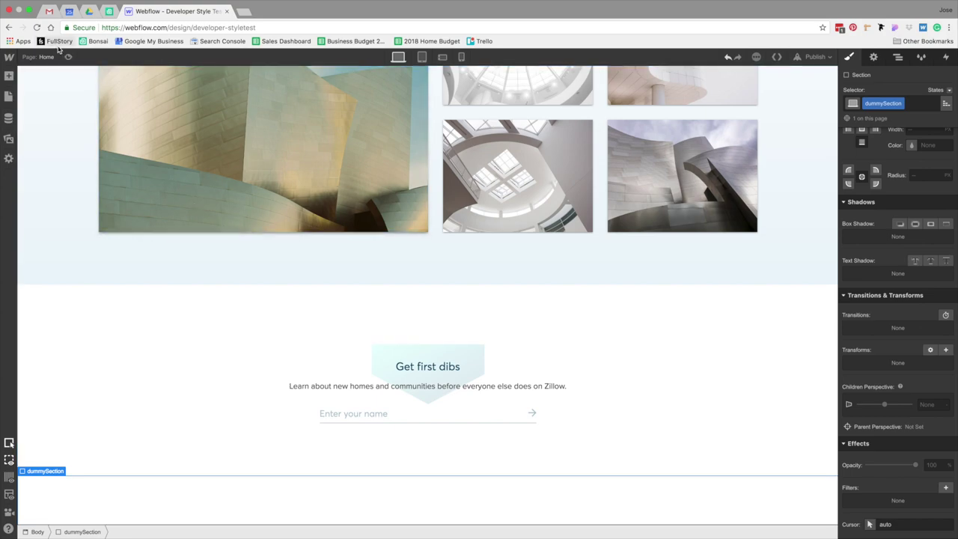
{"action": "key", "text": "super+shift+p"}
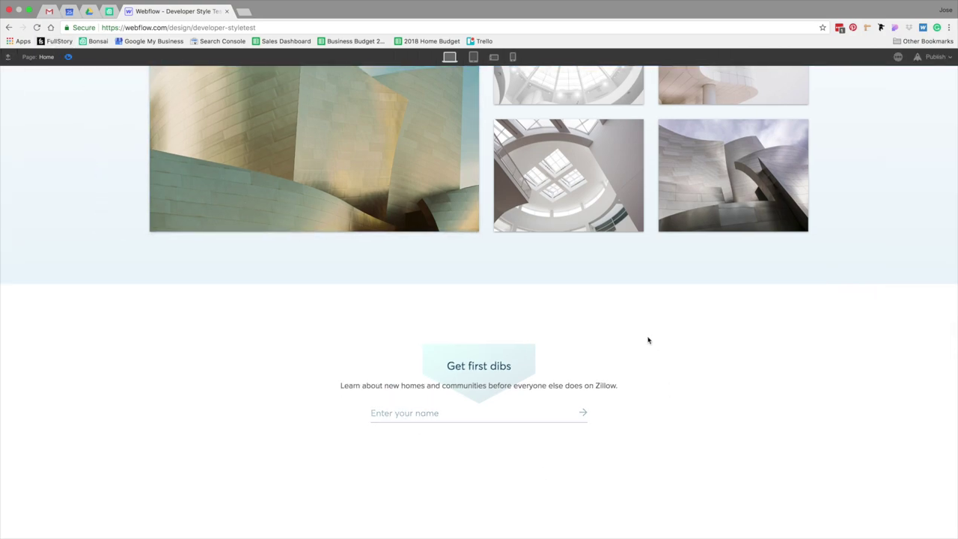
{"action": "left_click", "coordinate": [409, 414]}
{"action": "type", "text": "wefwefwefwfe"}
{"action": "left_click", "coordinate": [584, 416]}
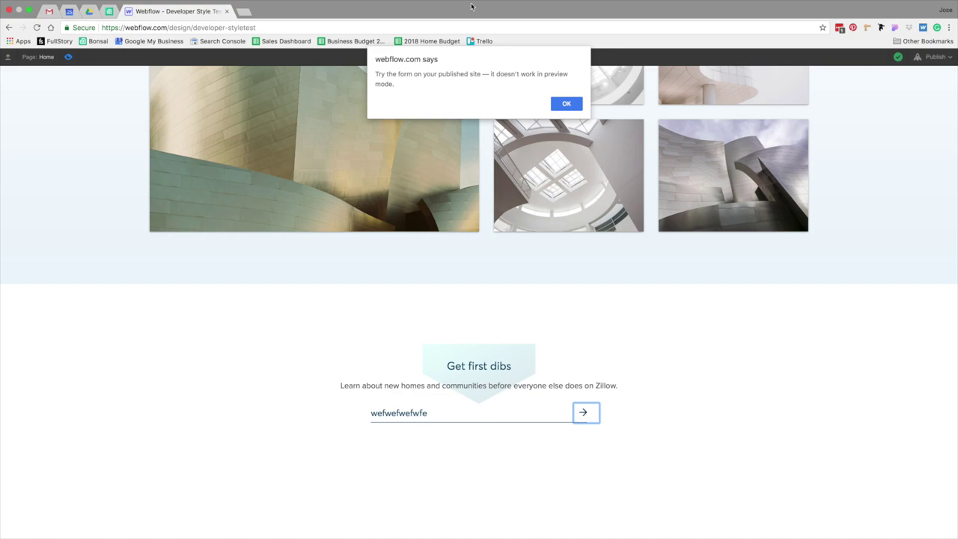
{"action": "left_click", "coordinate": [567, 104]}
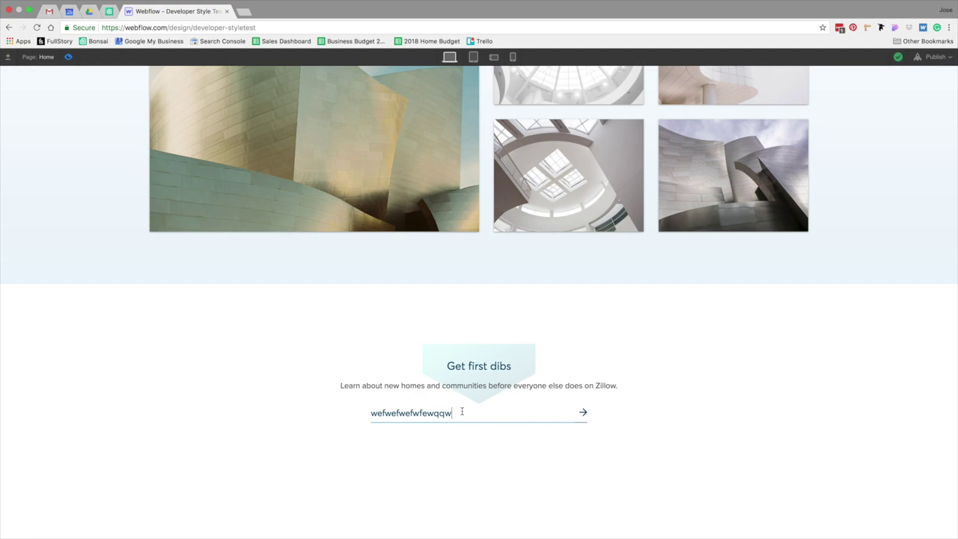
{"action": "double_click", "coordinate": [462, 411]}
{"action": "key", "text": "BackSpace"}
{"action": "left_click", "coordinate": [461, 411]}
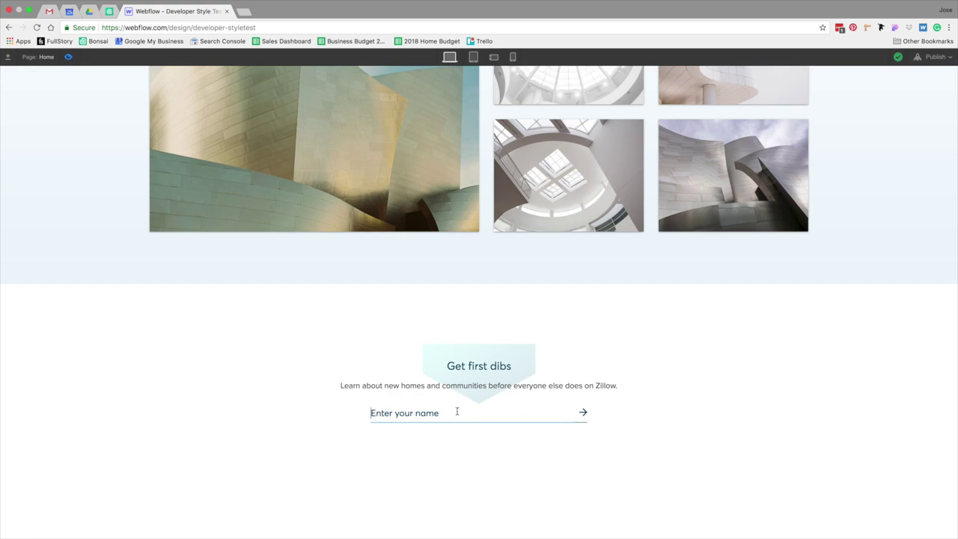
{"action": "left_click", "coordinate": [609, 474]}
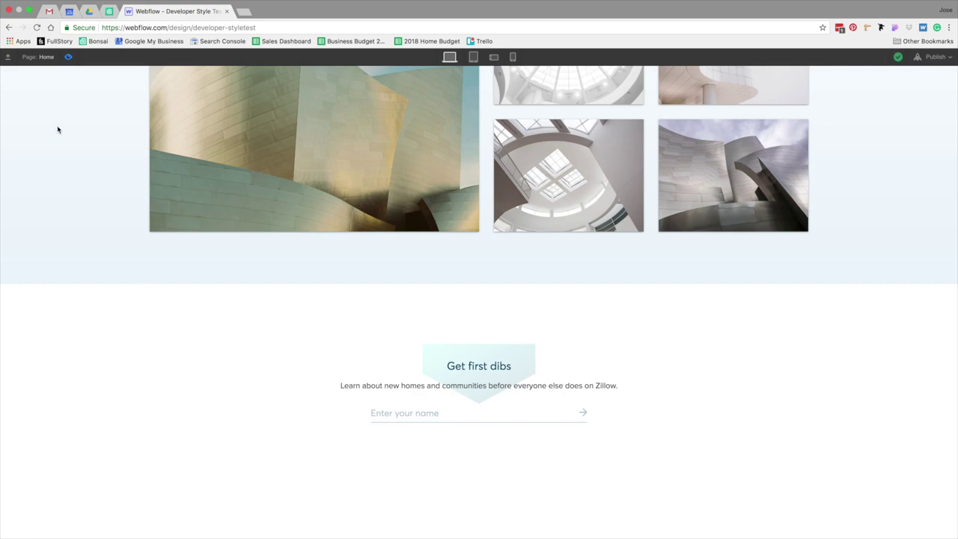
{"action": "left_click", "coordinate": [69, 58]}
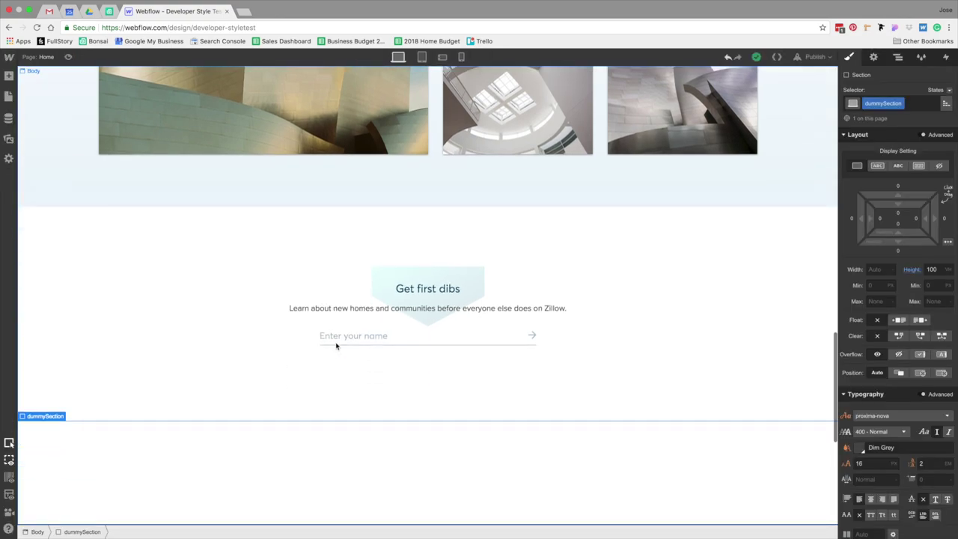
{"action": "left_click", "coordinate": [118, 370]}
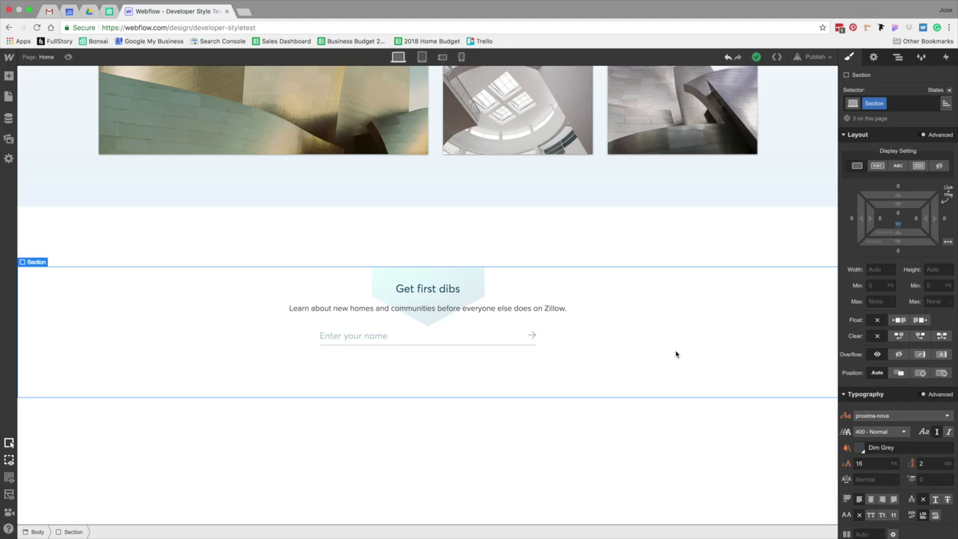
{"action": "key", "text": "ctrl+Right"}
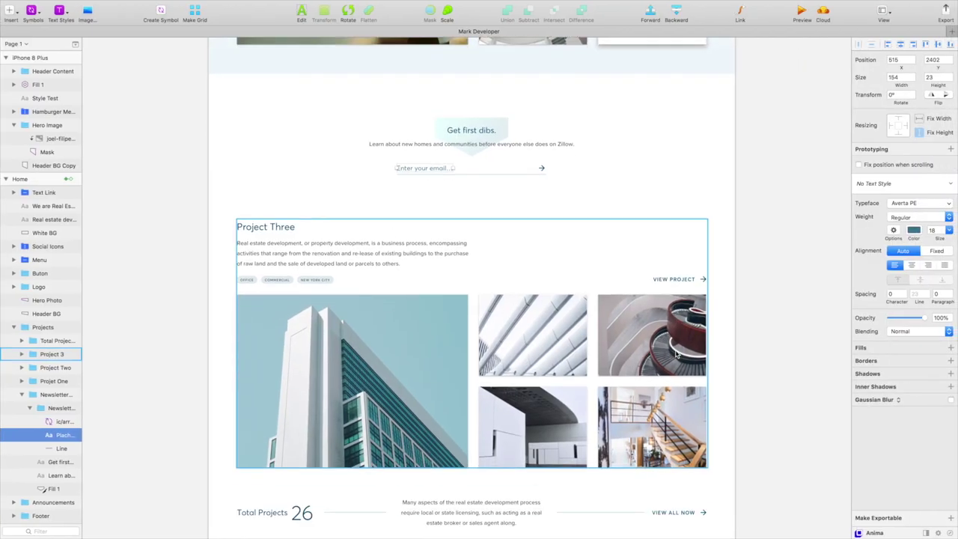
{"action": "scroll", "coordinate": [677, 354], "scroll_direction": "down", "scroll_amount": 3}
{"action": "scroll", "coordinate": [676, 355], "scroll_direction": "down", "scroll_amount": 4}
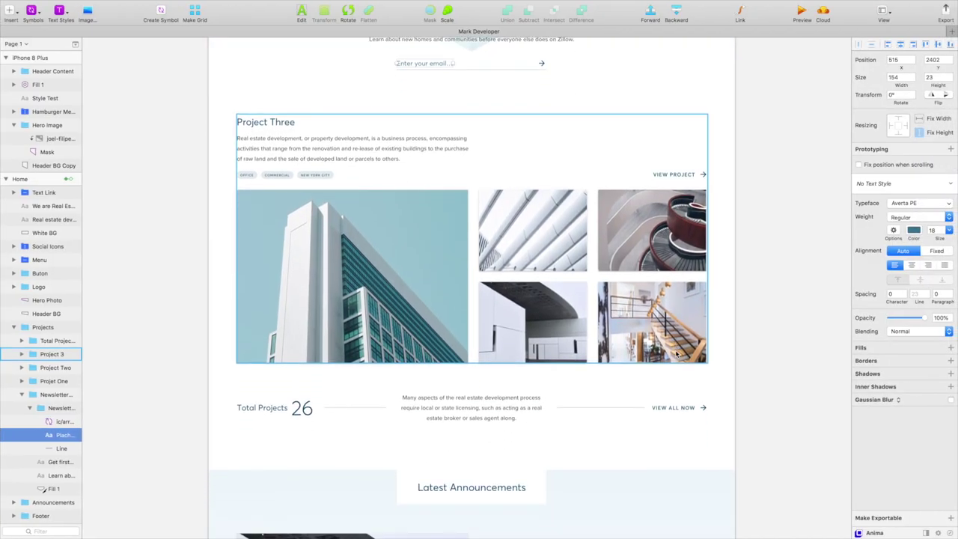
{"action": "scroll", "coordinate": [676, 354], "scroll_direction": "down", "scroll_amount": 1}
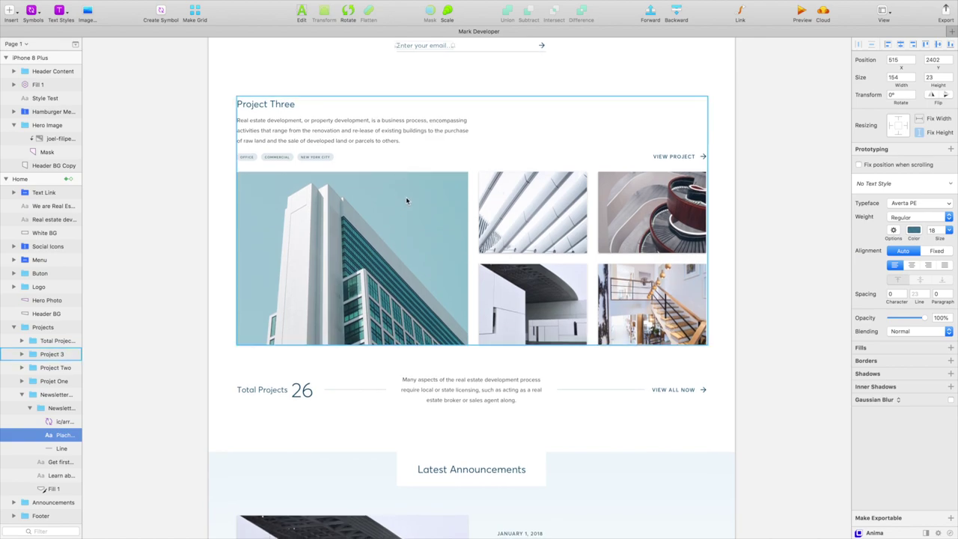
{"action": "key", "text": "ctrl+Left"}
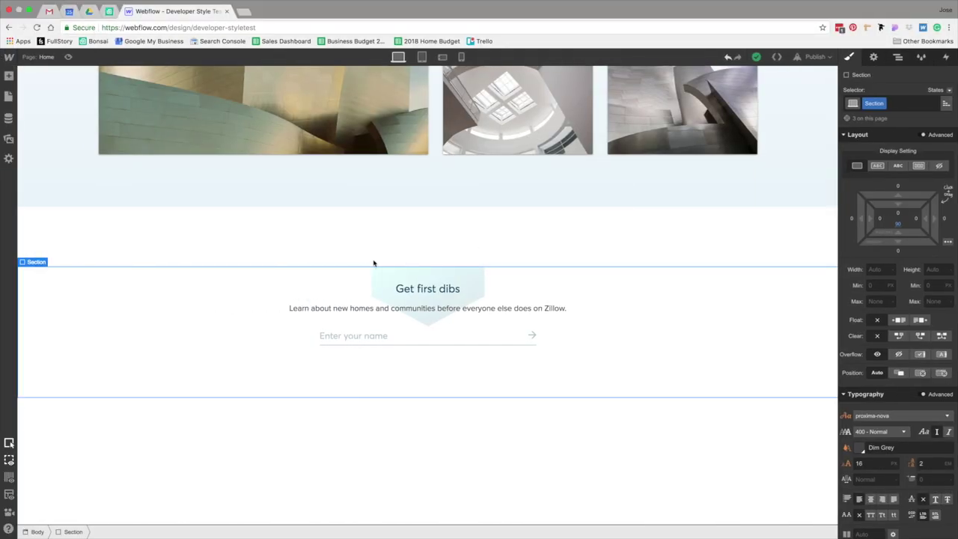
{"action": "scroll", "coordinate": [374, 263], "scroll_direction": "up", "scroll_amount": 10}
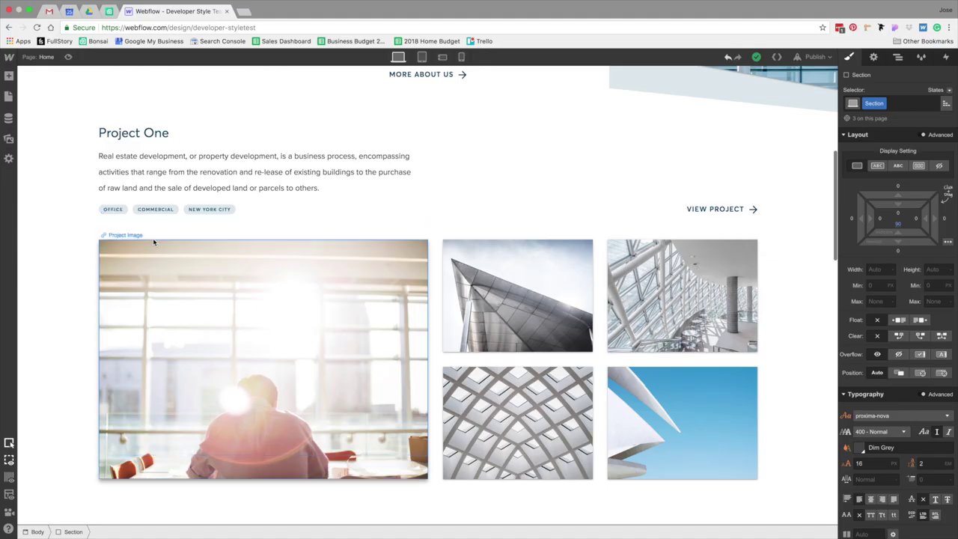
{"action": "key", "text": "ctrl+Right"}
{"action": "key", "text": "ctrl+Left"}
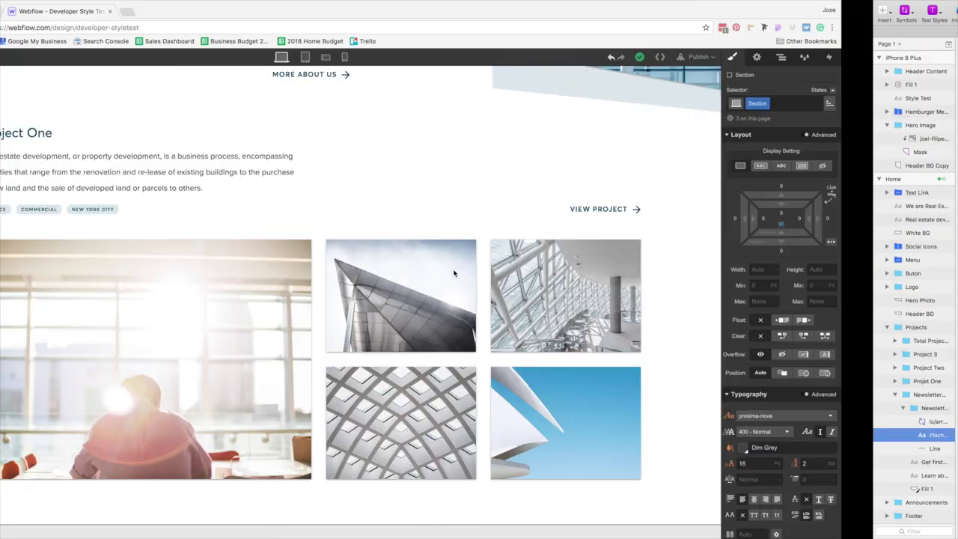
{"action": "left_click", "coordinate": [44, 150]}
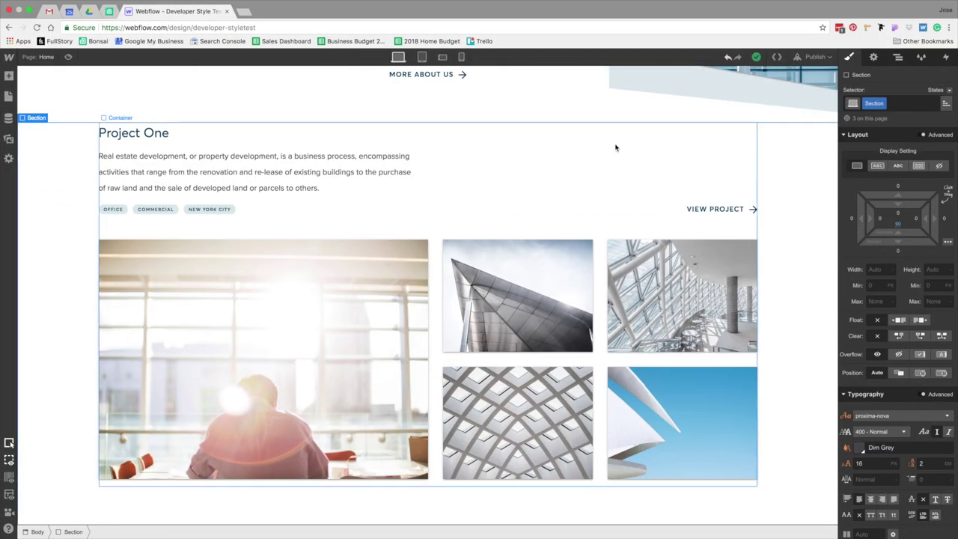
- Select the last Section on the page in the Navigator
{"action": "left_click", "coordinate": [37, 532]}
{"action": "left_click", "coordinate": [898, 57]}
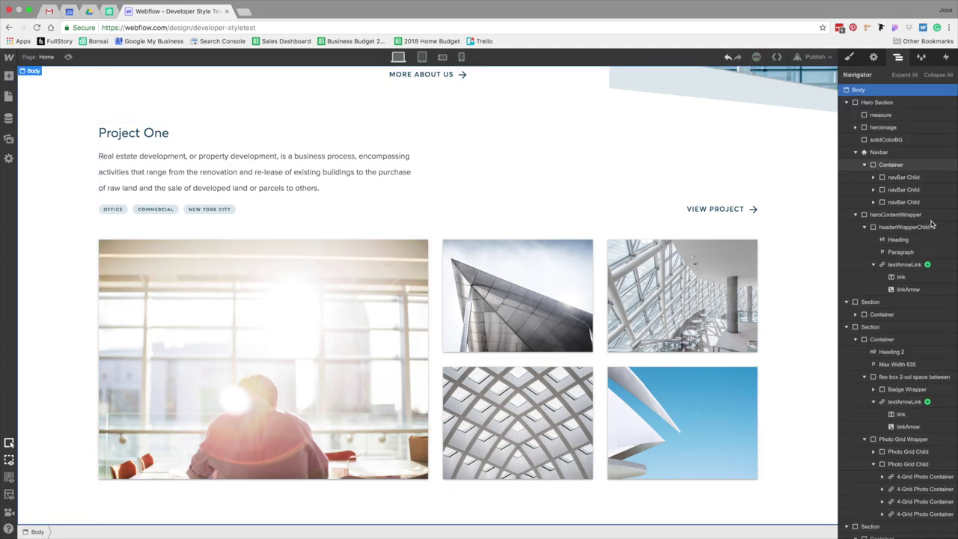
{"action": "scroll", "coordinate": [901, 315], "scroll_direction": "down", "scroll_amount": 2}
{"action": "scroll", "coordinate": [898, 334], "scroll_direction": "down", "scroll_amount": 3}
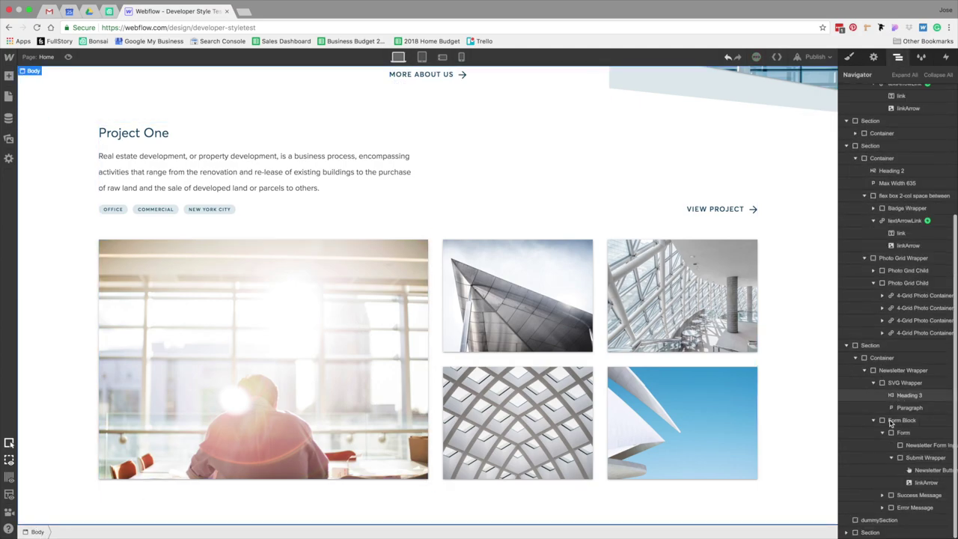
{"action": "left_click", "coordinate": [870, 520]}
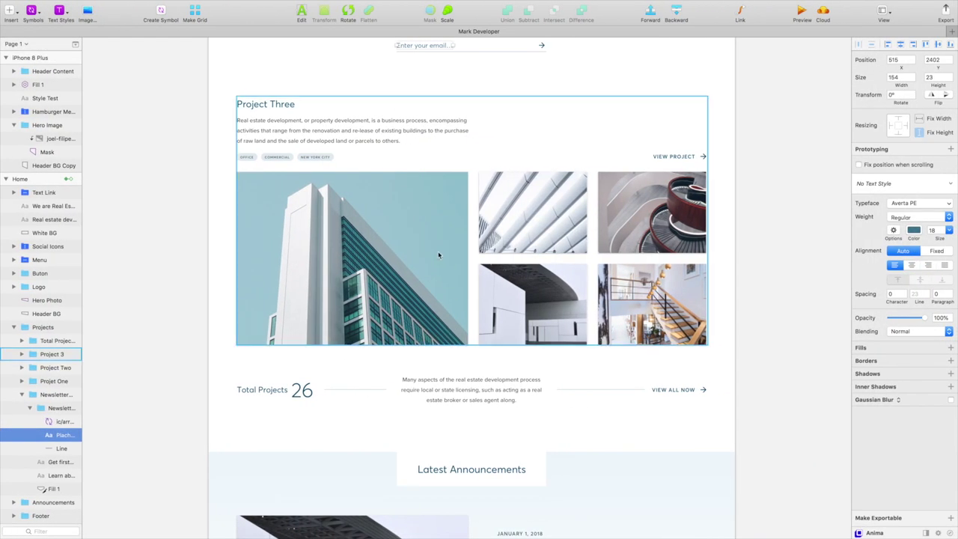
- Check the Project 3 group's 120px spacing in the Sketch mockup, then return to Webflow
{"action": "scroll", "coordinate": [438, 255], "scroll_direction": "up", "scroll_amount": 3}
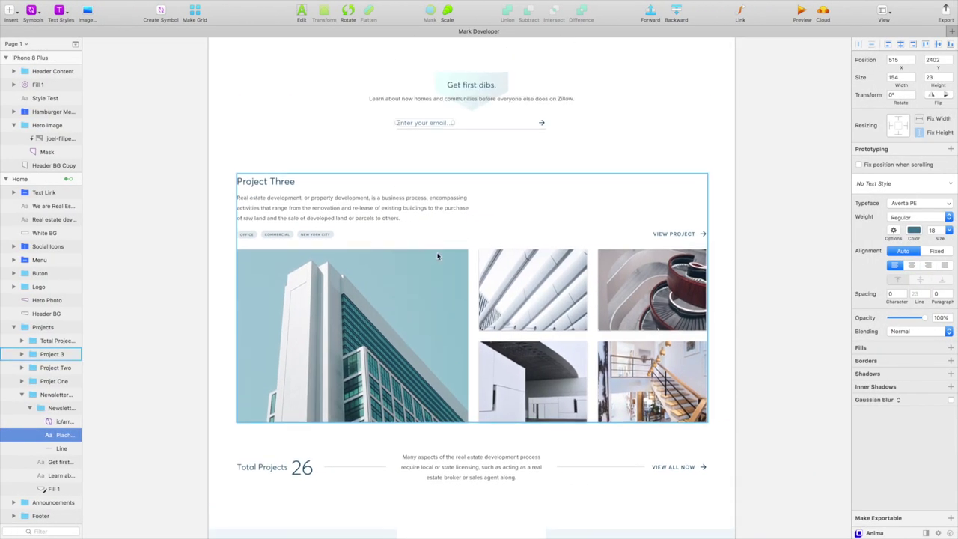
{"action": "left_click", "coordinate": [297, 177]}
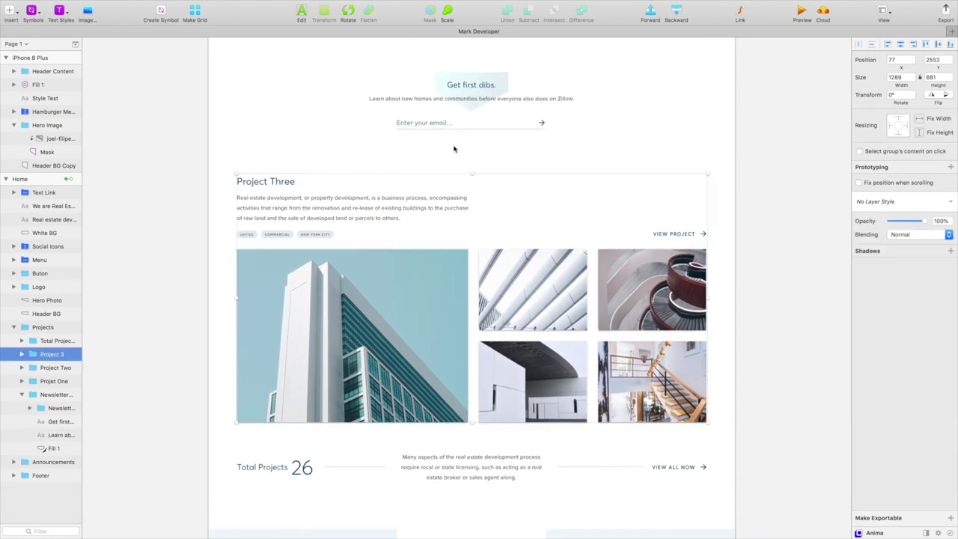
{"action": "key", "text": "ctrl+Left"}
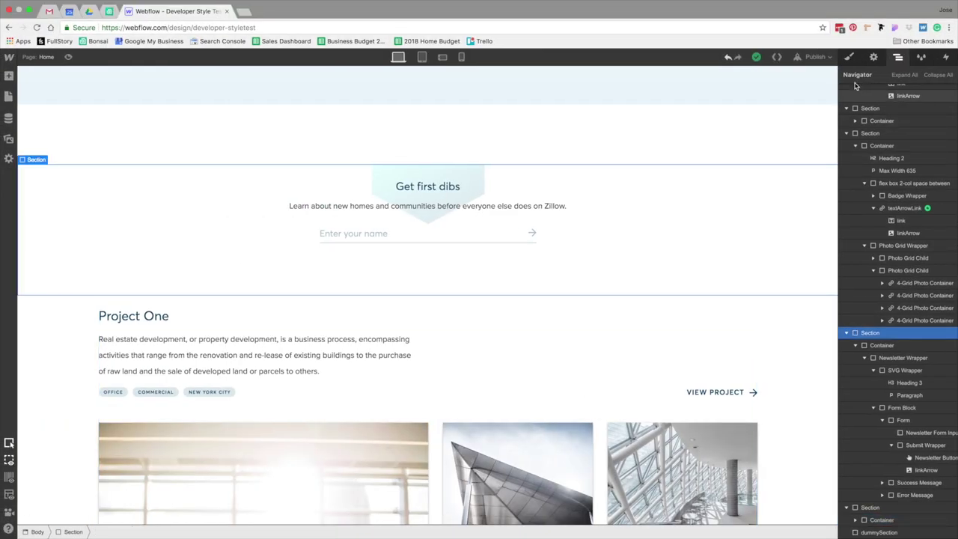
- Give the newsletter section a '120px Padding Bottom' combo class with 120 bottom padding
{"action": "left_click", "coordinate": [853, 60]}
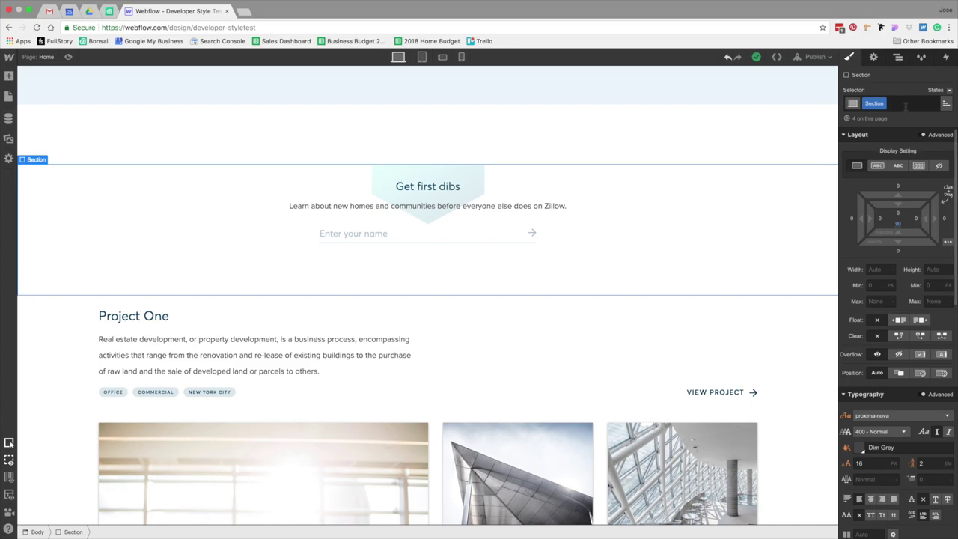
{"action": "left_click", "coordinate": [906, 103]}
{"action": "type", "text": "1"}
{"action": "type", "text": "20px Ma"}
{"action": "type", "text": "Padding"}
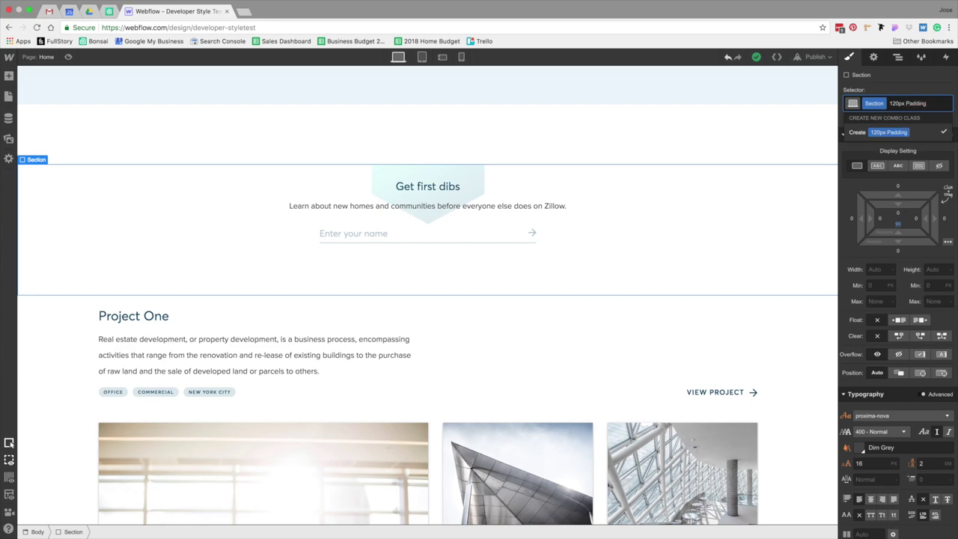
{"action": "type", "text": " Bottom"}
{"action": "key", "text": "Return"}
{"action": "left_click", "coordinate": [901, 239]}
{"action": "type", "text": "120"}
{"action": "key", "text": "Return"}
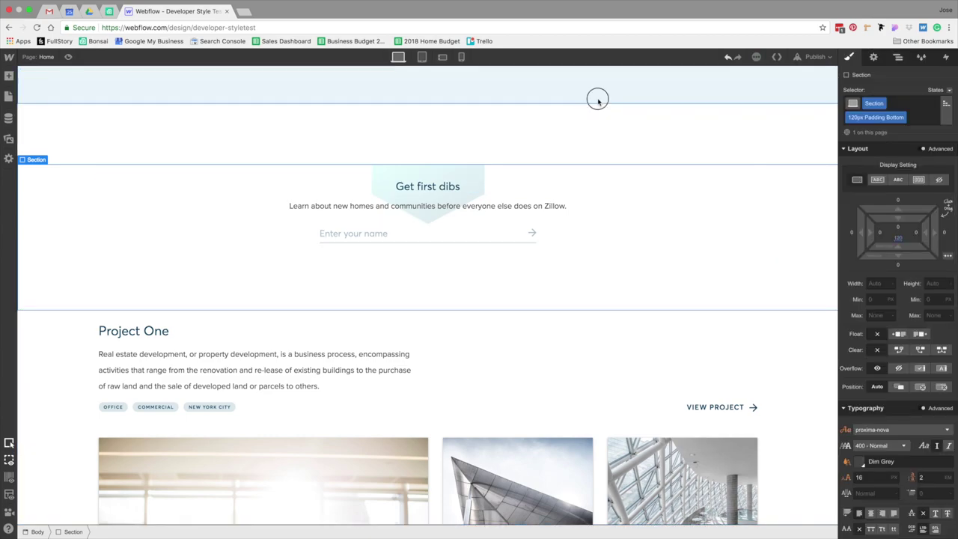
- Change the Project One heading to read Project Three
{"action": "left_click", "coordinate": [738, 214]}
{"action": "scroll", "coordinate": [762, 430], "scroll_direction": "down", "scroll_amount": 3}
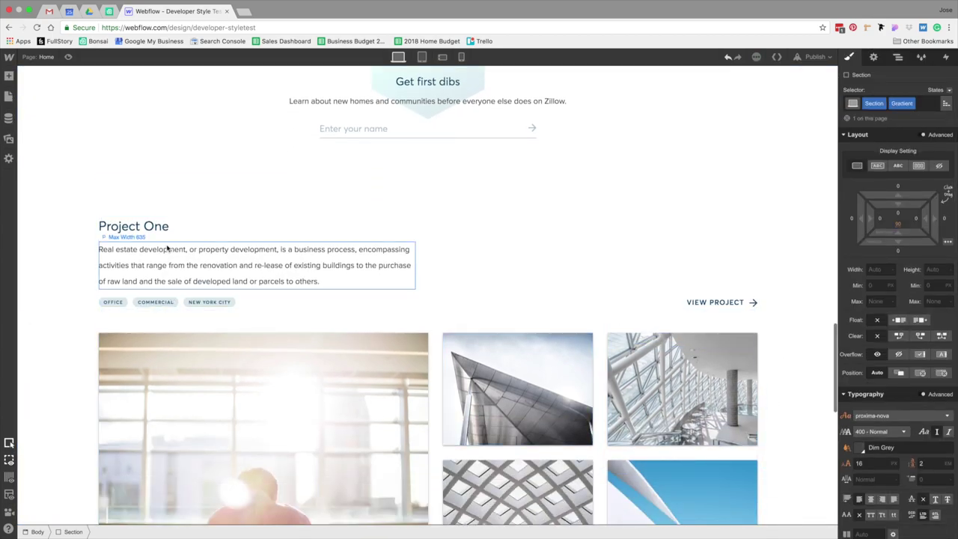
{"action": "left_click", "coordinate": [163, 227]}
{"action": "double_click", "coordinate": [162, 229]}
{"action": "type", "text": "three"}
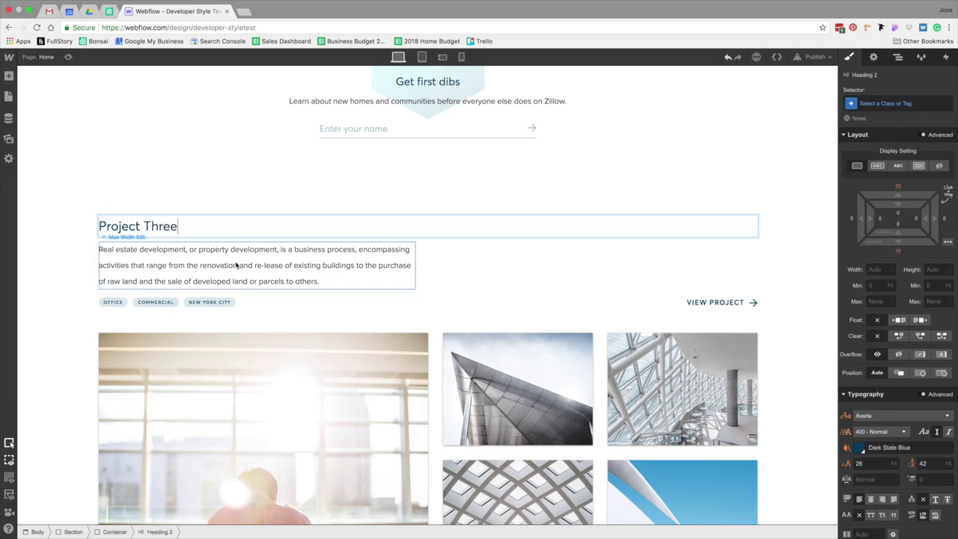
- Add a new Section at the bottom of the page
{"action": "scroll", "coordinate": [239, 267], "scroll_direction": "down", "scroll_amount": 6}
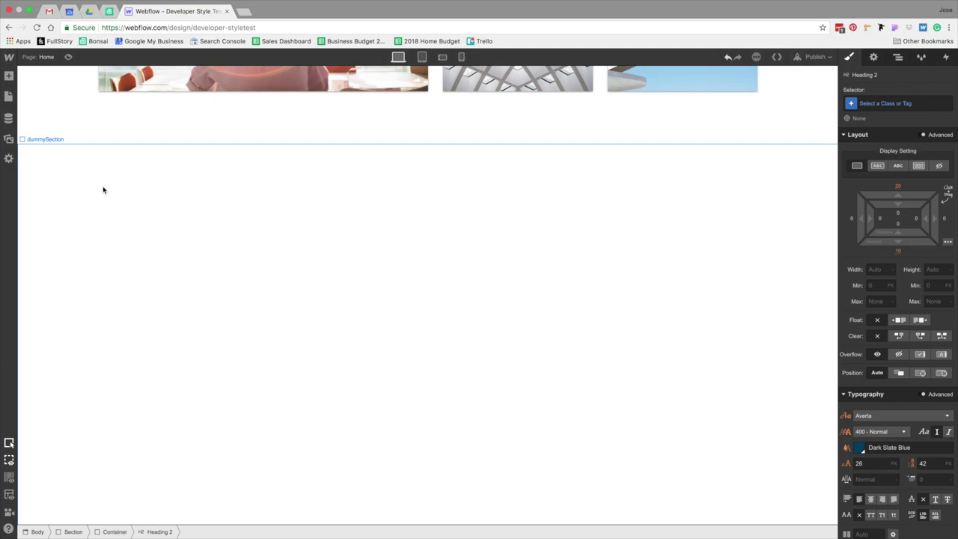
{"action": "left_click", "coordinate": [105, 209]}
{"action": "left_click", "coordinate": [69, 134]}
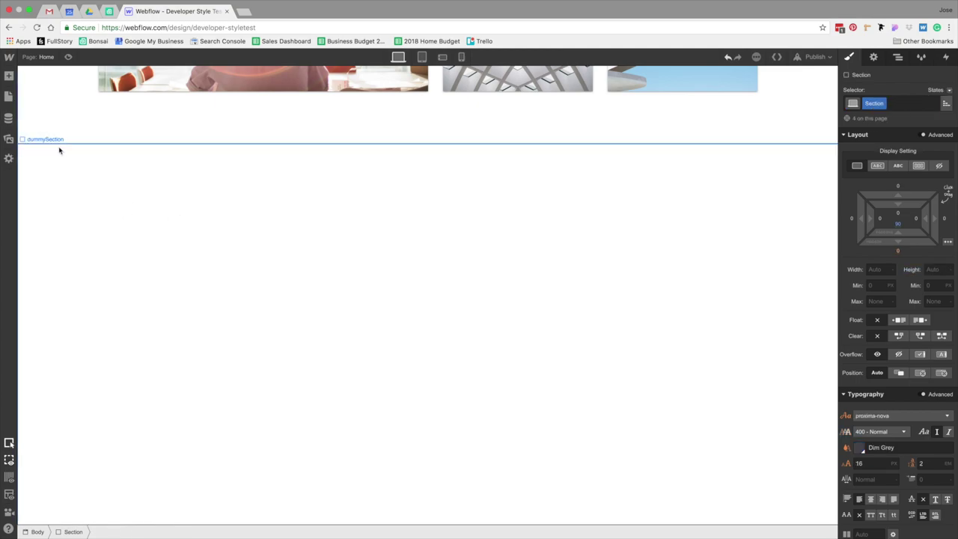
{"action": "left_click", "coordinate": [34, 532]}
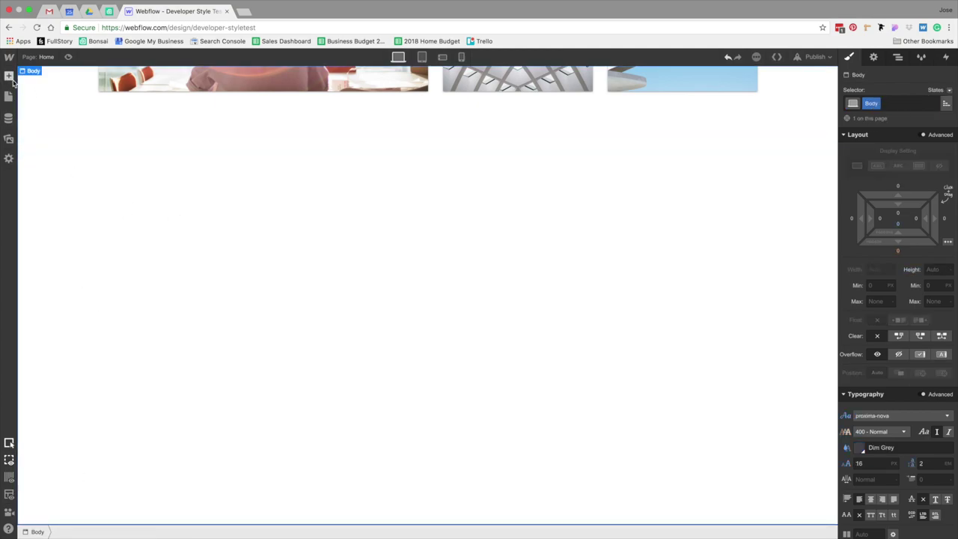
{"action": "left_click", "coordinate": [9, 76]}
{"action": "left_click_drag", "start_coordinate": [42, 143], "coordinate": [429, 148]}
- Move the new section above dummySection in the Navigator and give it the Section class
{"action": "left_click", "coordinate": [898, 57]}
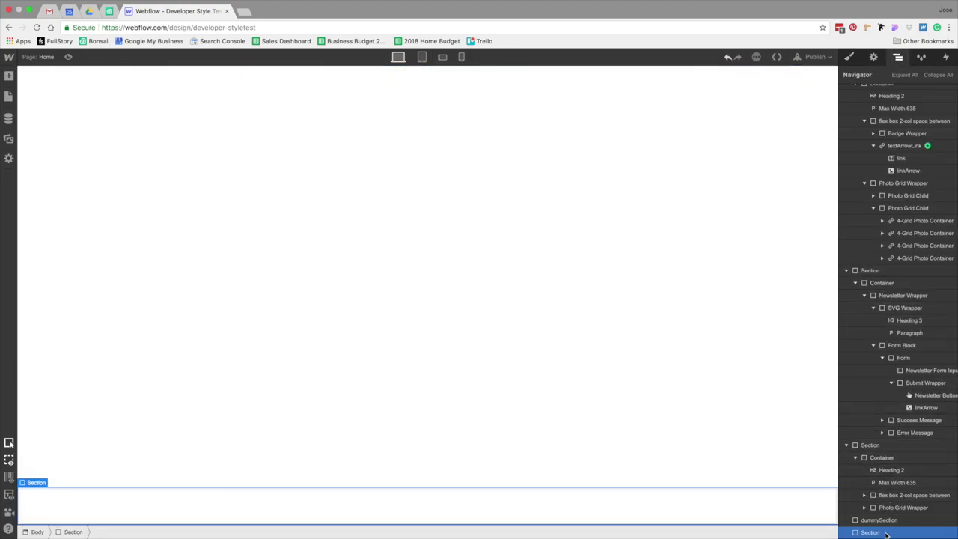
{"action": "left_click_drag", "start_coordinate": [871, 533], "coordinate": [886, 518]}
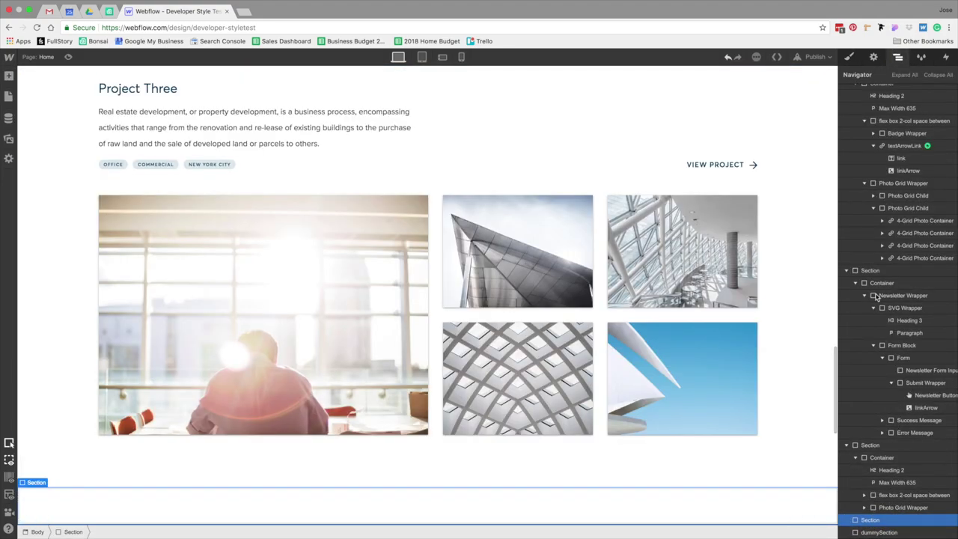
{"action": "left_click", "coordinate": [849, 57]}
{"action": "left_click", "coordinate": [876, 102]}
{"action": "type", "text": "se"}
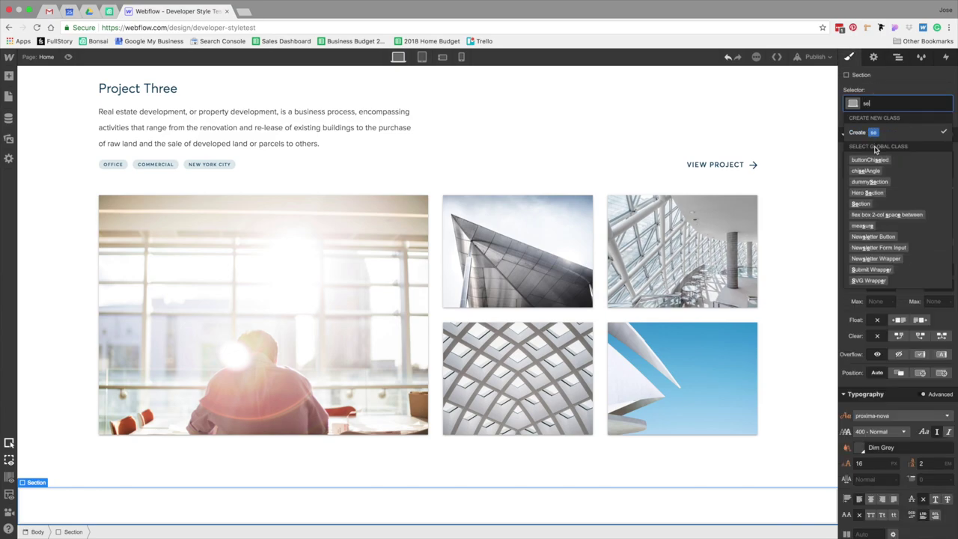
{"action": "left_click", "coordinate": [861, 203]}
{"action": "scroll", "coordinate": [635, 277], "scroll_direction": "down", "scroll_amount": 2}
{"action": "scroll", "coordinate": [635, 273], "scroll_direction": "down", "scroll_amount": 4}
{"action": "scroll", "coordinate": [637, 277], "scroll_direction": "up", "scroll_amount": 2}
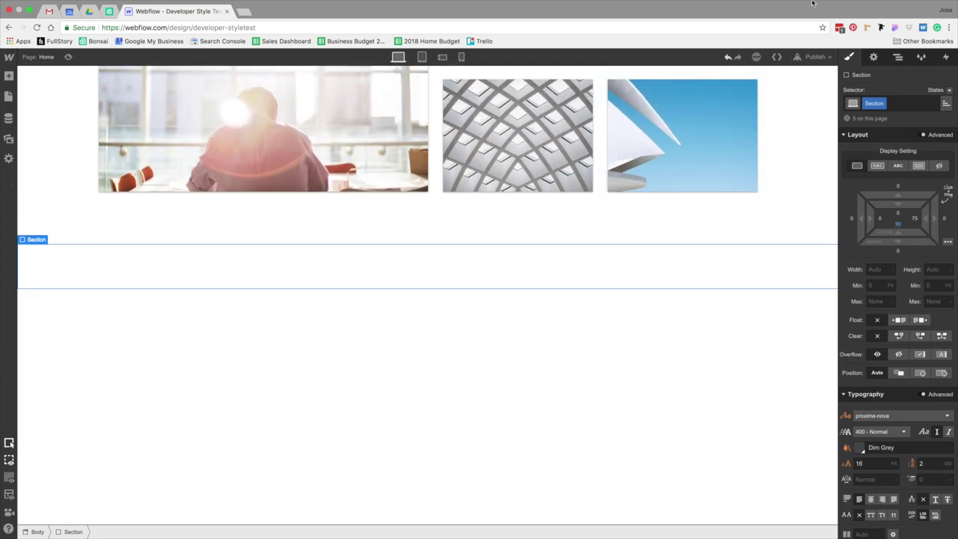
{"action": "mouse_move", "coordinate": [813, 3]}
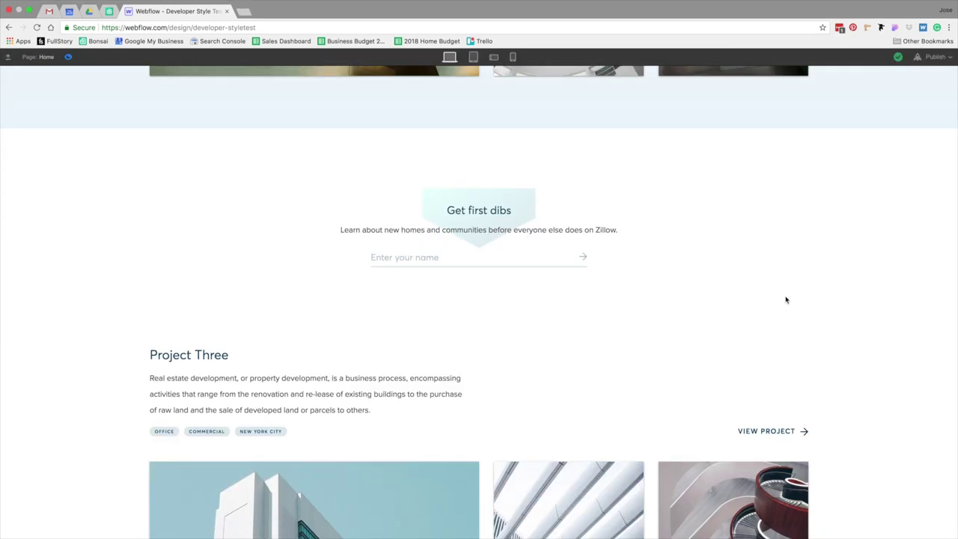
- Scroll the preview past the Project Three grid and review the Latest Announcements mockup in Sketch
{"action": "scroll", "coordinate": [786, 300], "scroll_direction": "down", "scroll_amount": 1}
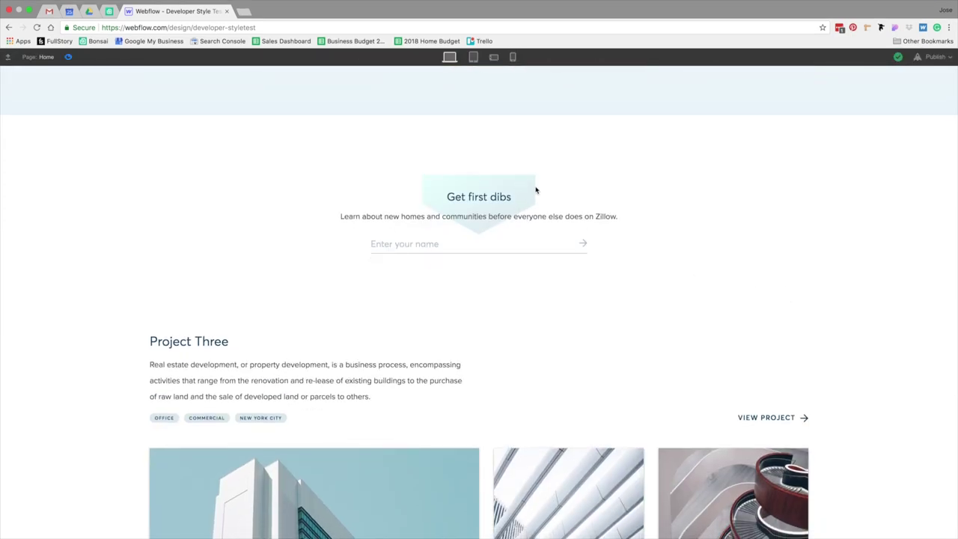
{"action": "scroll", "coordinate": [520, 245], "scroll_direction": "down", "scroll_amount": 5}
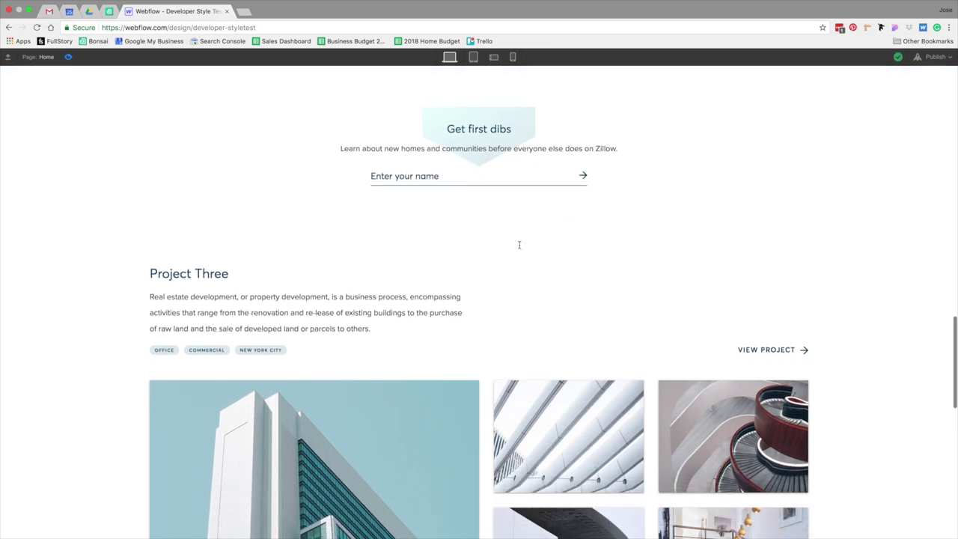
{"action": "scroll", "coordinate": [487, 337], "scroll_direction": "down", "scroll_amount": 3}
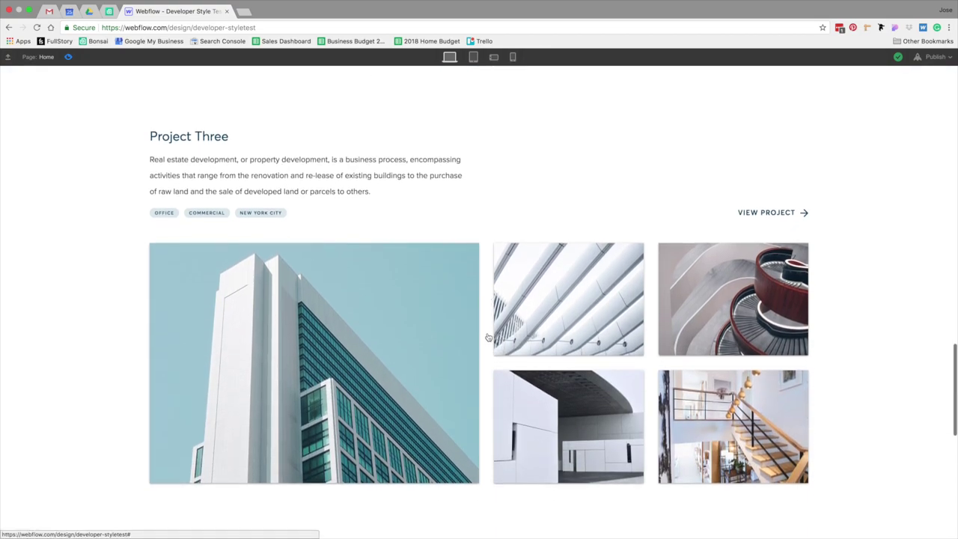
{"action": "scroll", "coordinate": [488, 336], "scroll_direction": "down", "scroll_amount": 1}
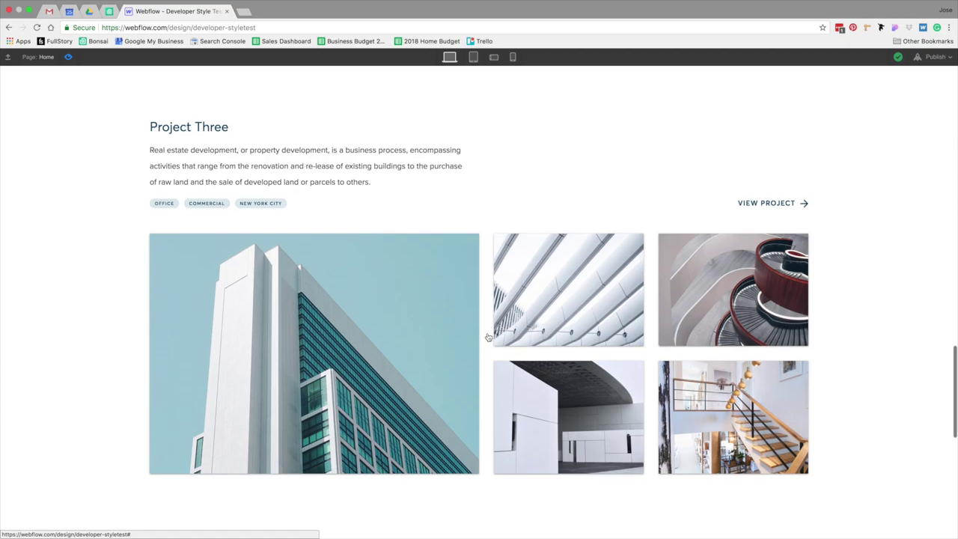
{"action": "scroll", "coordinate": [494, 385], "scroll_direction": "down", "scroll_amount": 3}
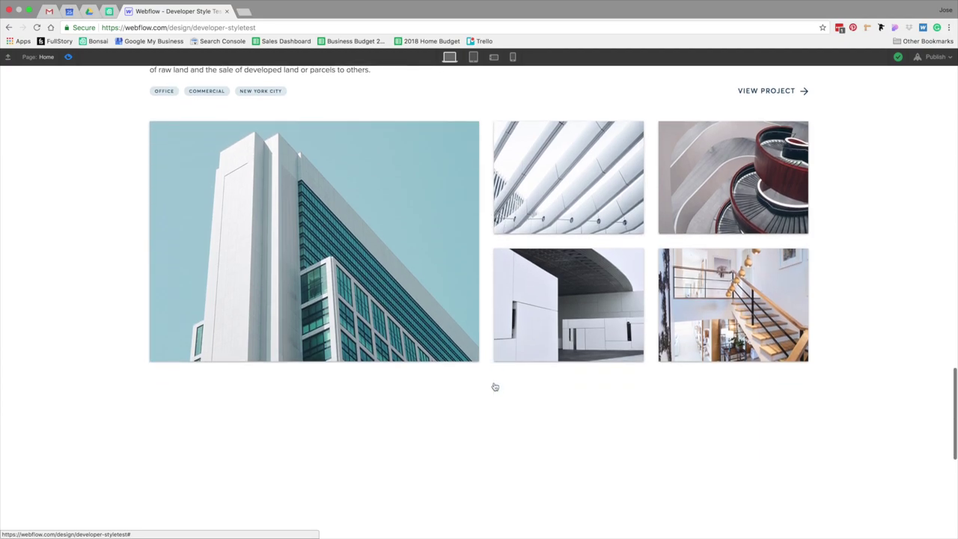
{"action": "key", "text": "ctrl+Left"}
{"action": "scroll", "coordinate": [472, 356], "scroll_direction": "down", "scroll_amount": 1}
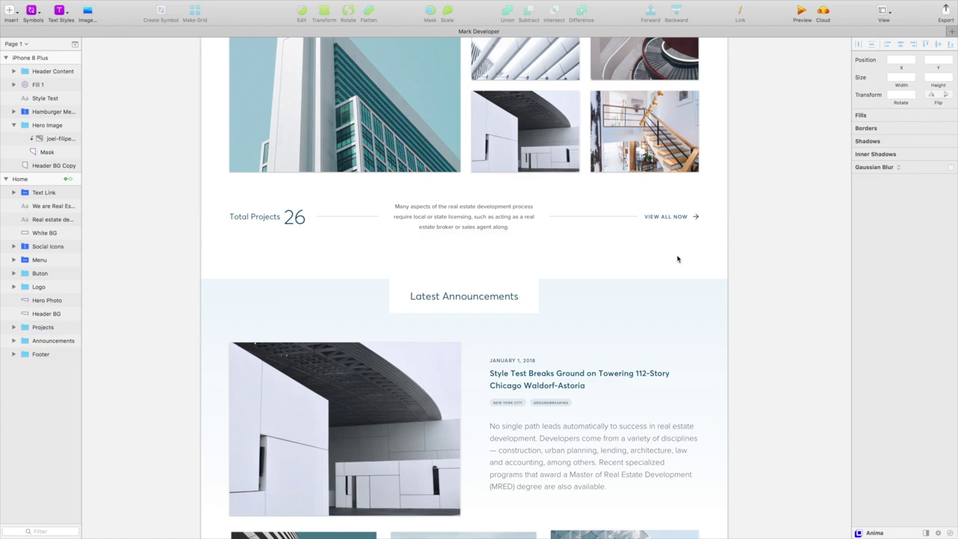
{"action": "scroll", "coordinate": [591, 255], "scroll_direction": "down", "scroll_amount": 3}
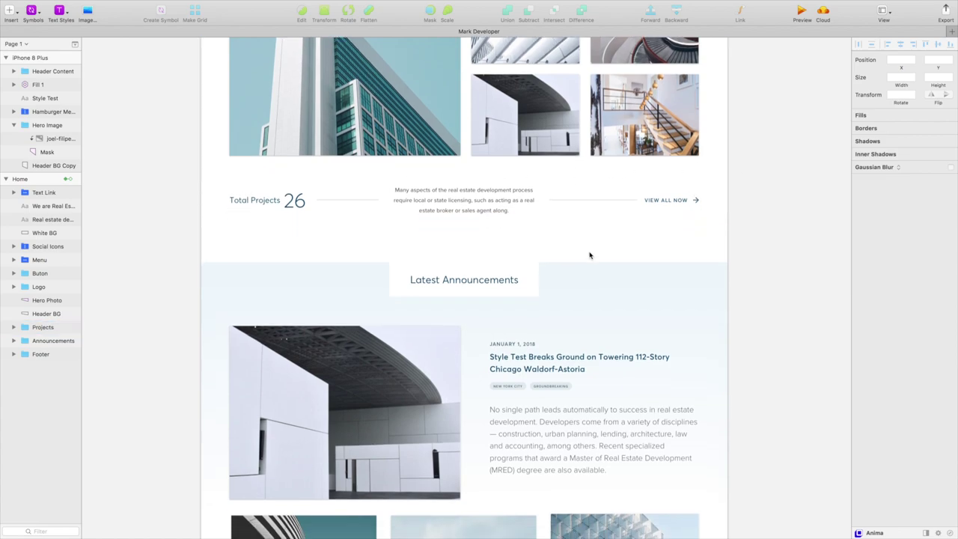
{"action": "scroll", "coordinate": [590, 255], "scroll_direction": "down", "scroll_amount": 3}
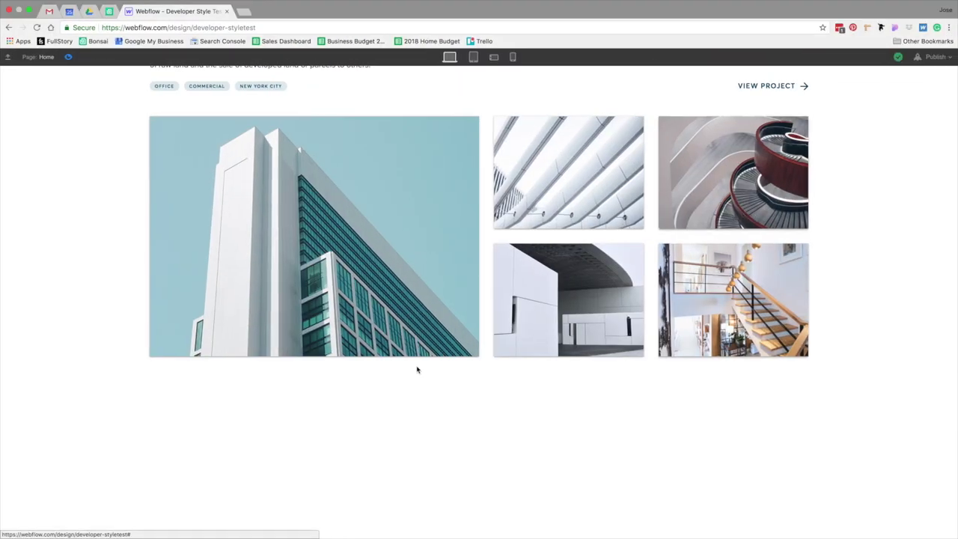
- Leave Preview and add a div block with the Container class inside the new section
{"action": "key", "text": "super+shift+p"}
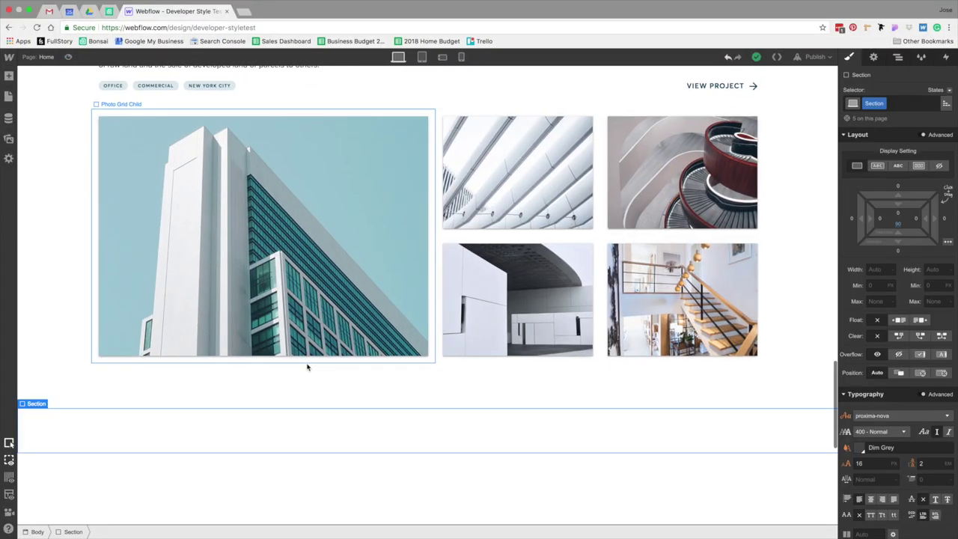
{"action": "scroll", "coordinate": [322, 440], "scroll_direction": "down", "scroll_amount": 2}
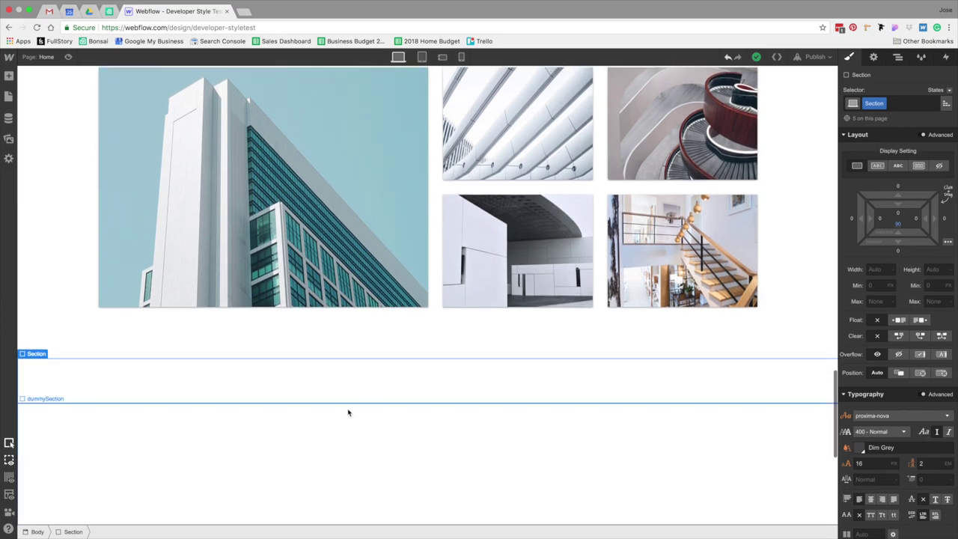
{"action": "left_click", "coordinate": [8, 76]}
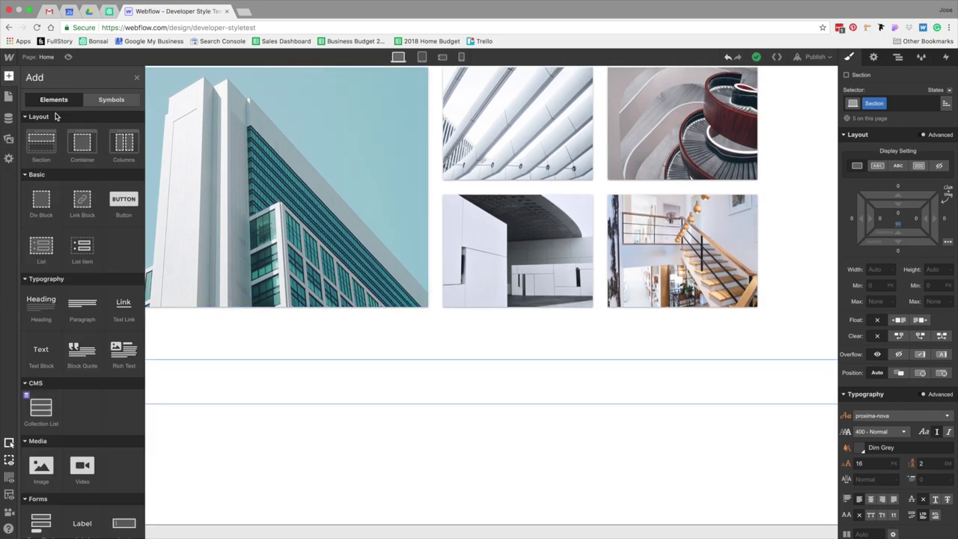
{"action": "left_click", "coordinate": [42, 201]}
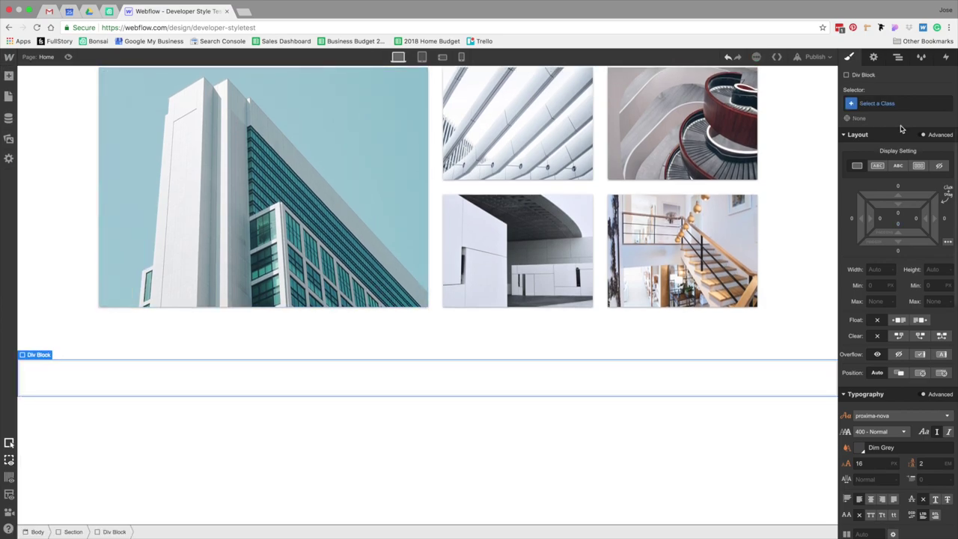
{"action": "left_click", "coordinate": [878, 103]}
{"action": "type", "text": "conta"}
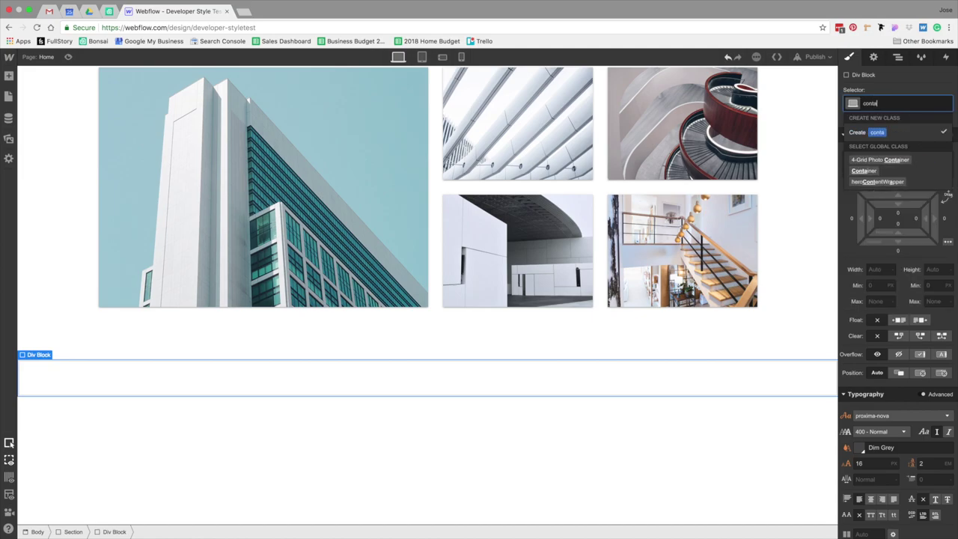
{"action": "left_click", "coordinate": [863, 170]}
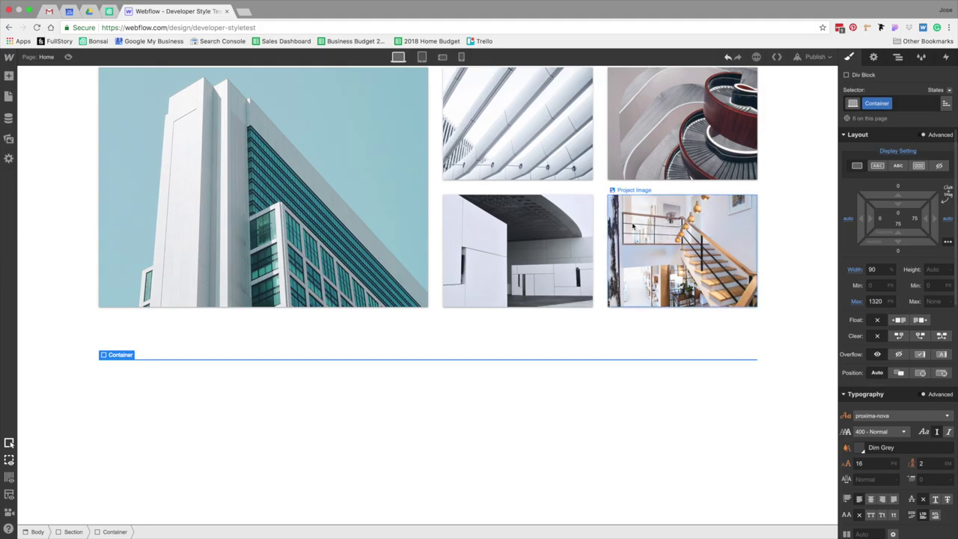
- Compare with the Sketch mockup before adding a combo class to the container
{"action": "key", "text": "ctrl+Left"}
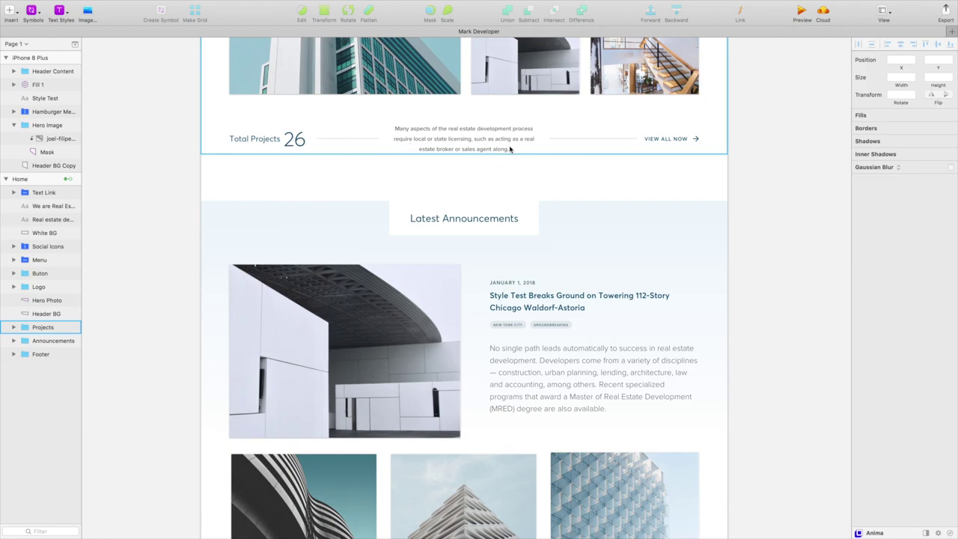
{"action": "key", "text": "ctrl+Right"}
{"action": "left_click", "coordinate": [918, 103]}
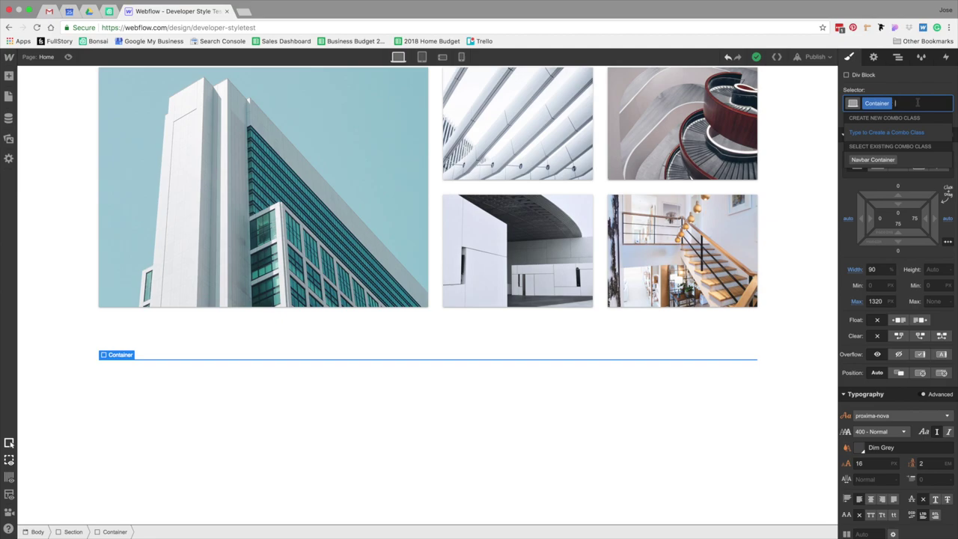
- Give the container a Total Projects CTA combo class and vertical flex, and add an empty div inside it
{"action": "type", "text": "Total Pro"}
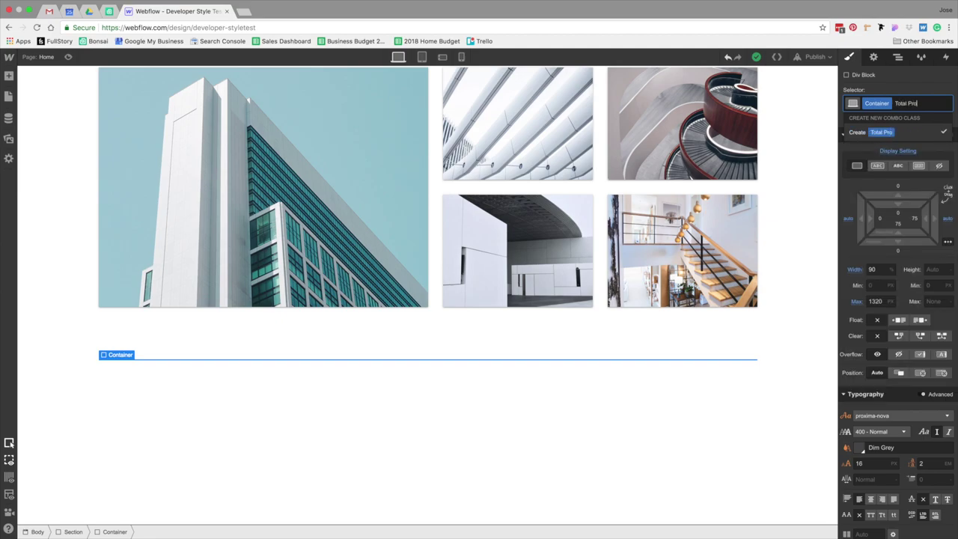
{"action": "type", "text": "jects CTA"}
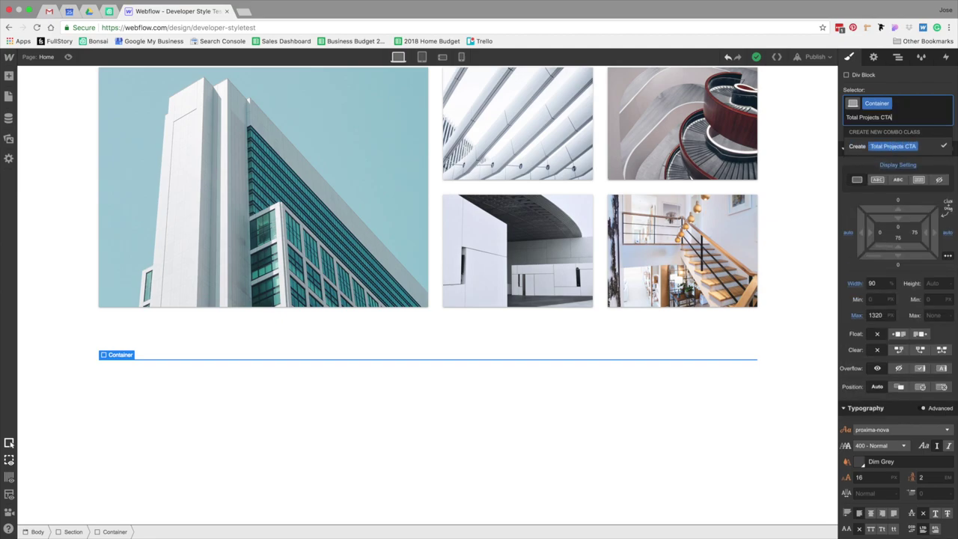
{"action": "key", "text": "Return"}
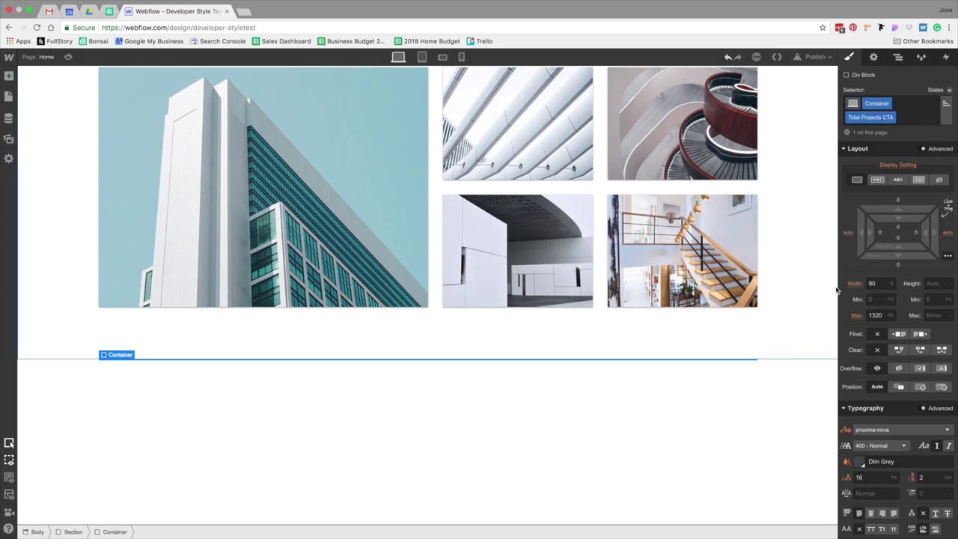
{"action": "left_click", "coordinate": [918, 180]}
{"action": "left_click", "coordinate": [911, 209]}
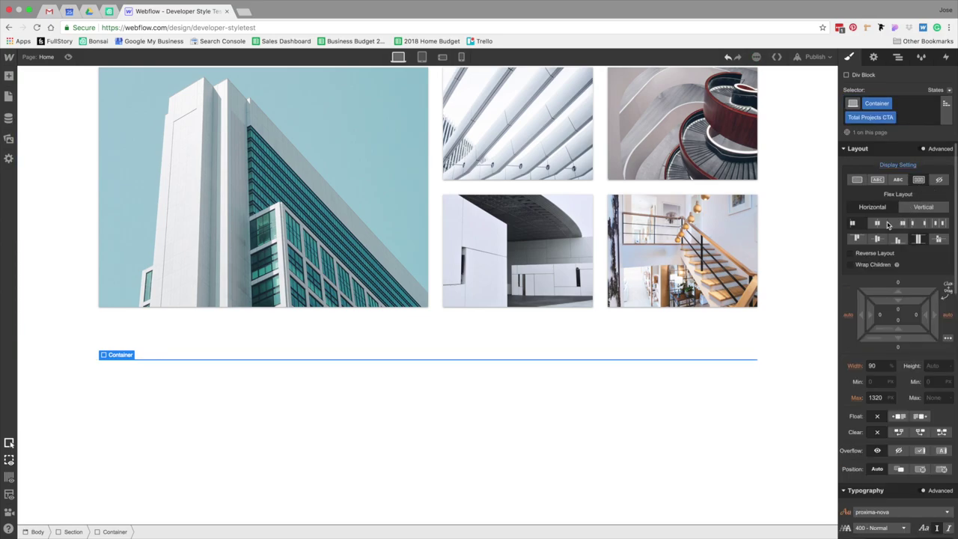
{"action": "left_click", "coordinate": [879, 225]}
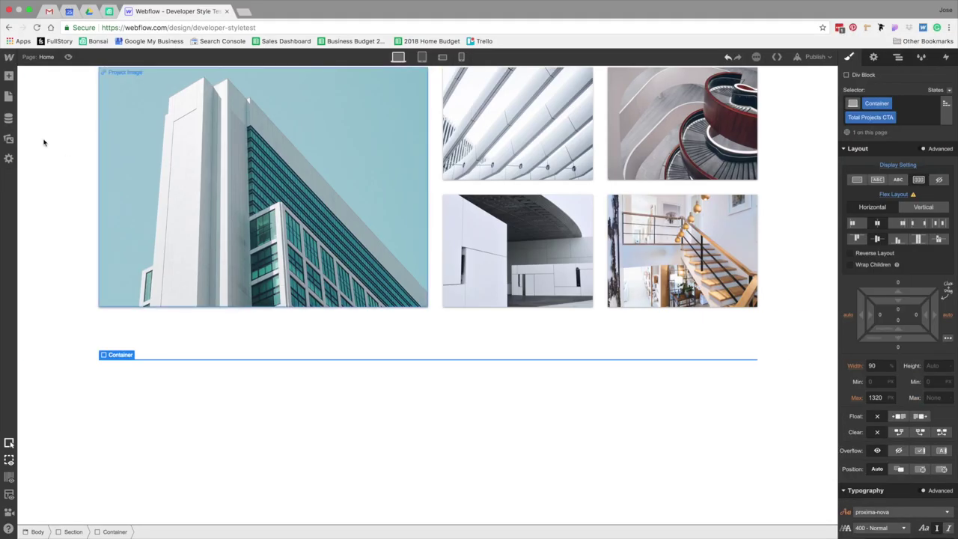
{"action": "left_click", "coordinate": [9, 76]}
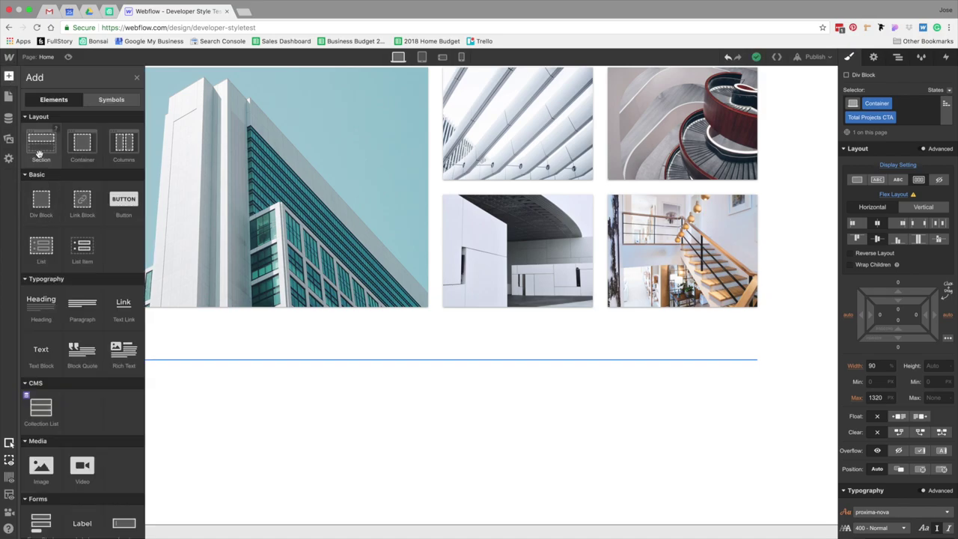
{"action": "left_click_drag", "start_coordinate": [388, 271], "coordinate": [380, 268]}
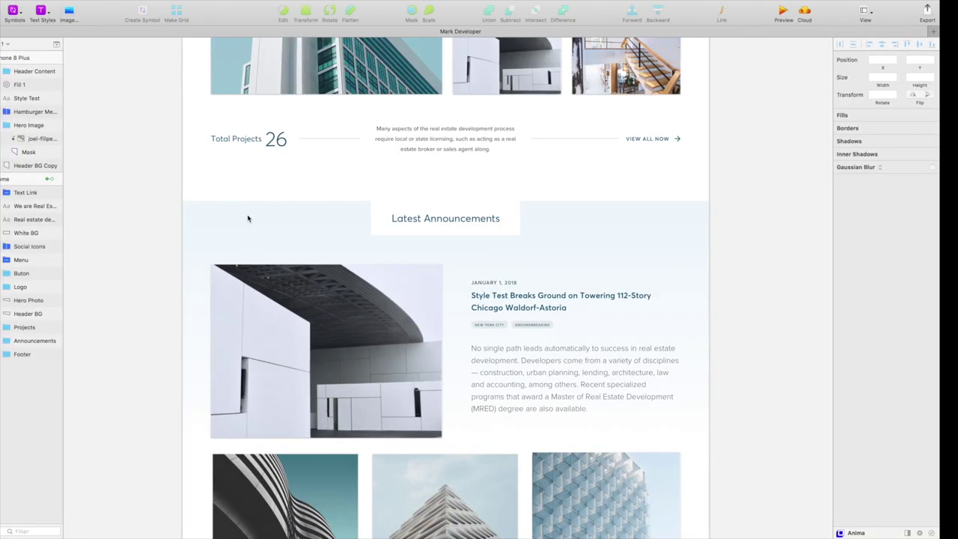
- Inspect the Total Projects label's type settings in the Sketch mockup, then return to Webflow
{"action": "left_click", "coordinate": [236, 138], "text": "super"}
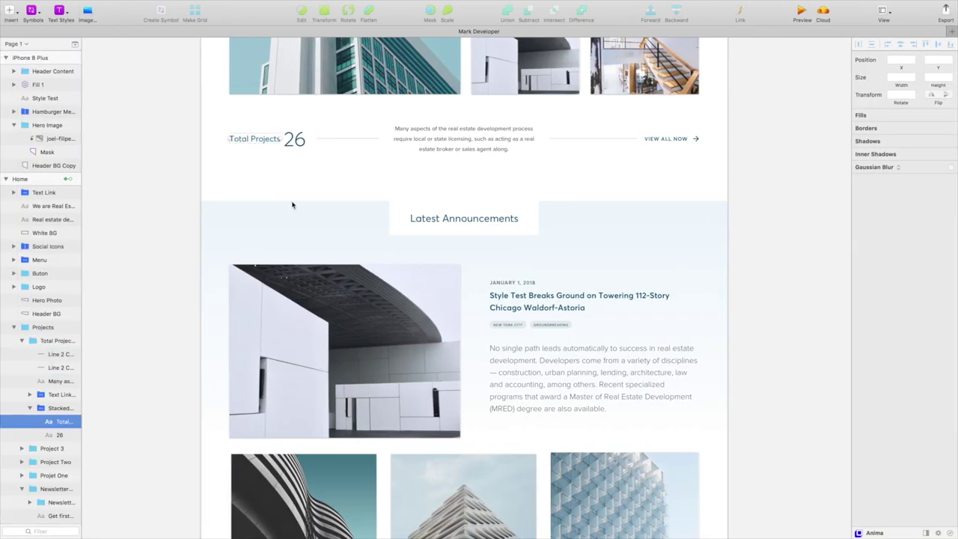
{"action": "scroll", "coordinate": [477, 238], "scroll_direction": "up", "scroll_amount": 4}
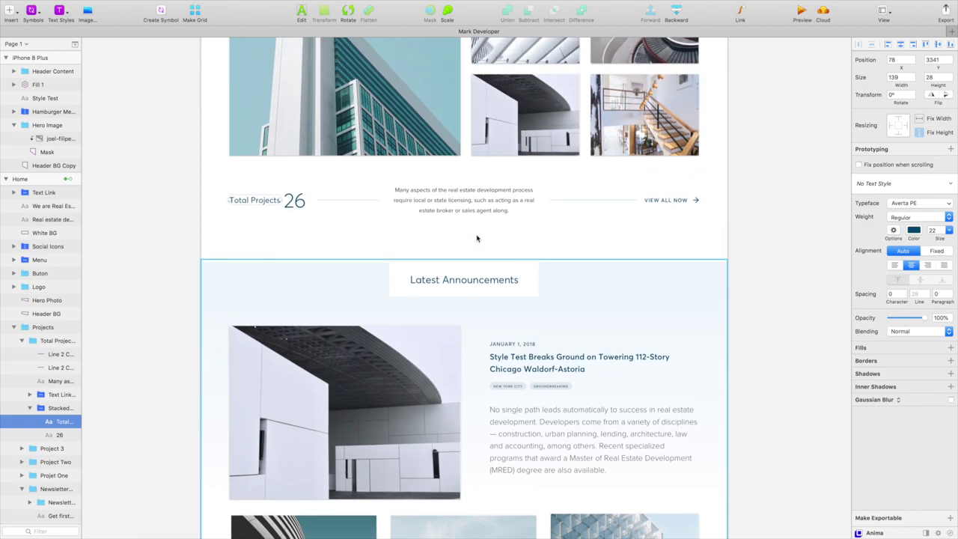
{"action": "scroll", "coordinate": [477, 238], "scroll_direction": "up", "scroll_amount": 5}
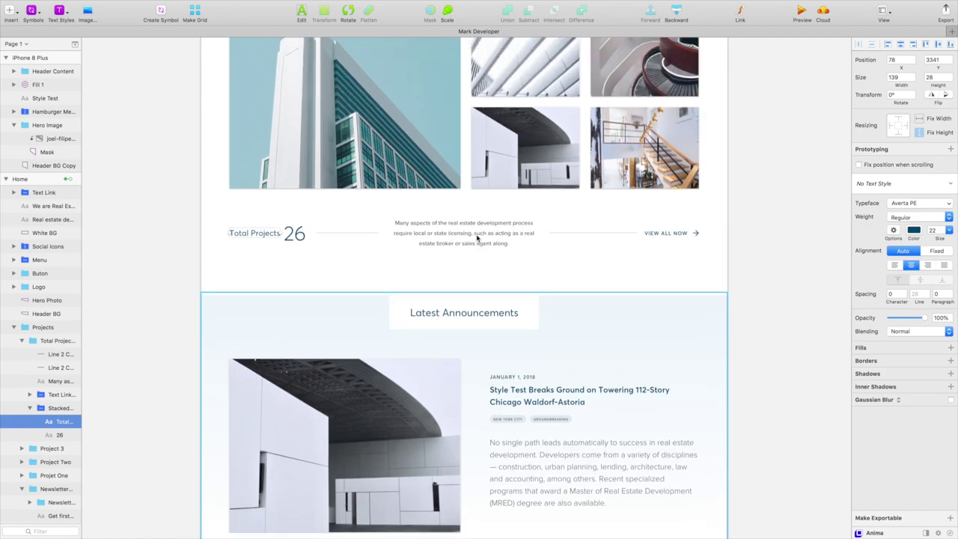
{"action": "scroll", "coordinate": [477, 238], "scroll_direction": "up", "scroll_amount": 9}
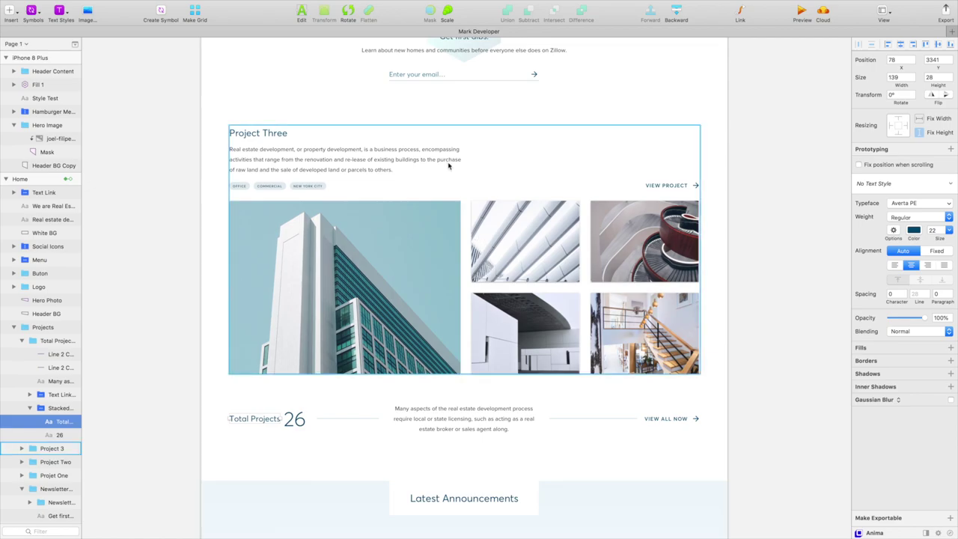
{"action": "key", "text": "ctrl+Right"}
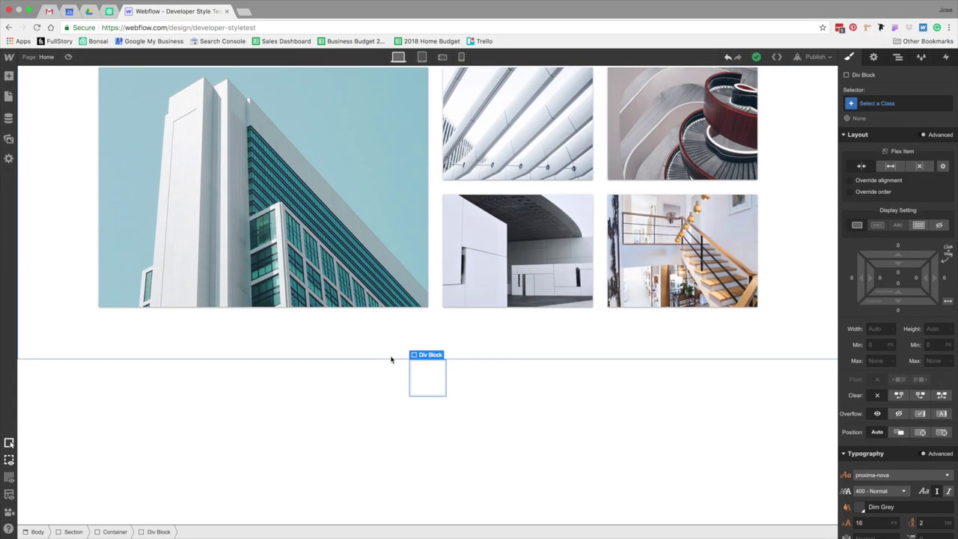
- Add a 'Total Projects' heading inside the div block
{"action": "key", "text": "a"}
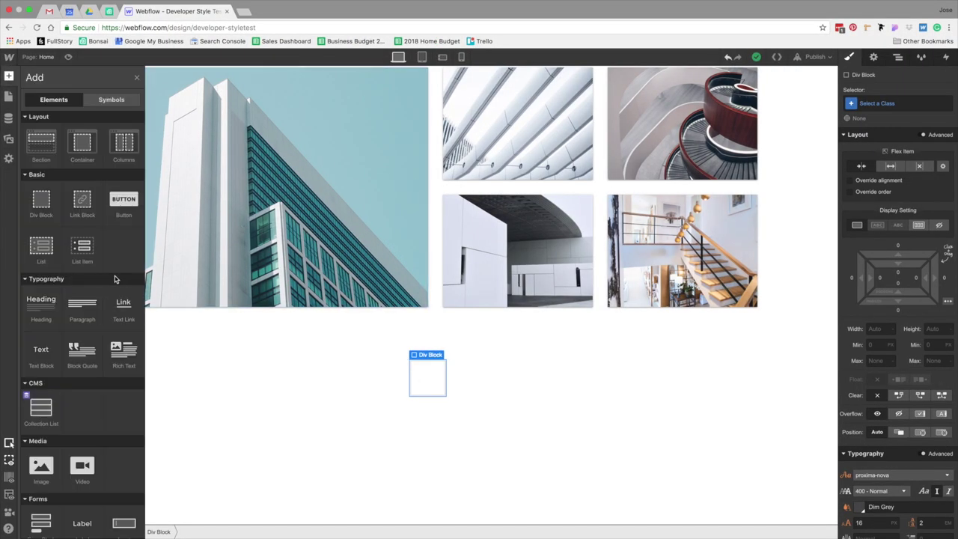
{"action": "left_click", "coordinate": [41, 310]}
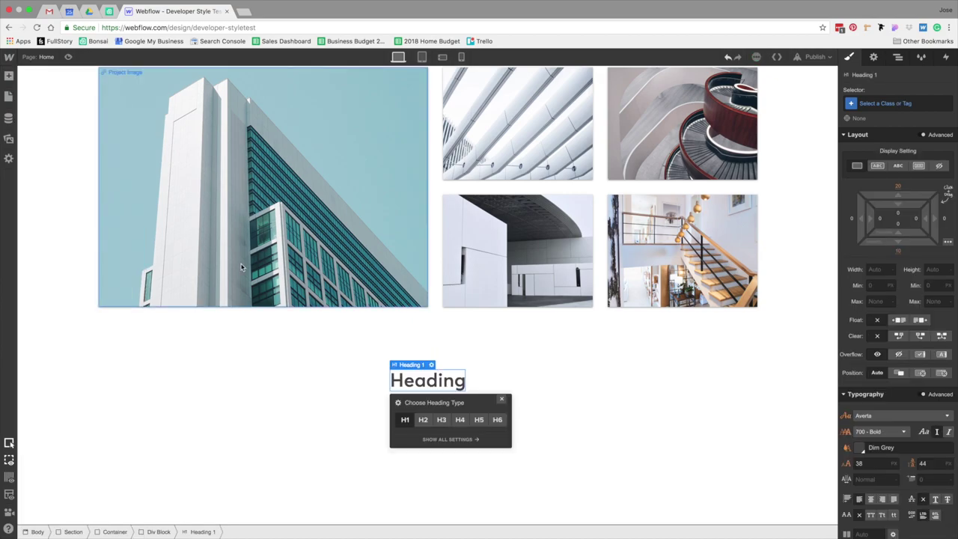
{"action": "double_click", "coordinate": [437, 377]}
{"action": "type", "text": "Total Pri"}
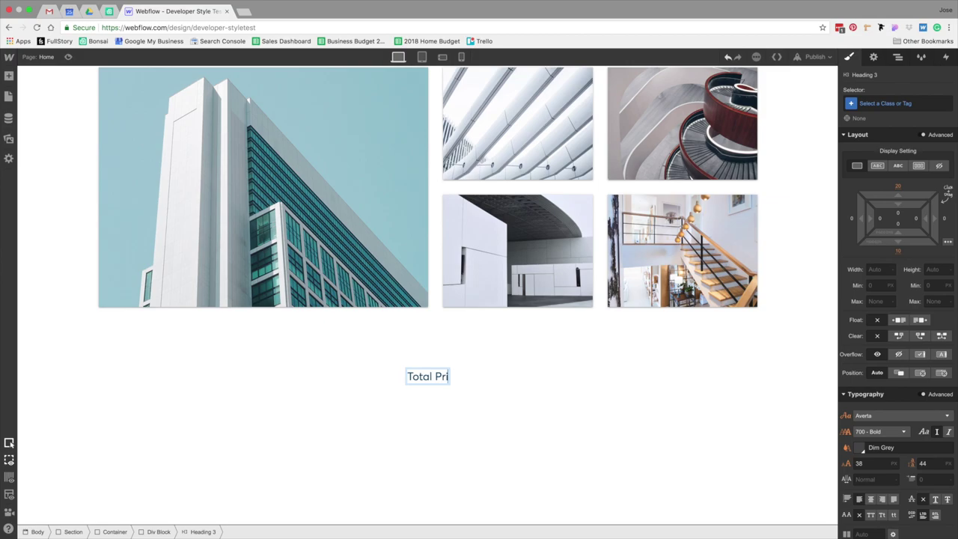
{"action": "key", "text": "BackSpace"}
{"action": "type", "text": "ojects"}
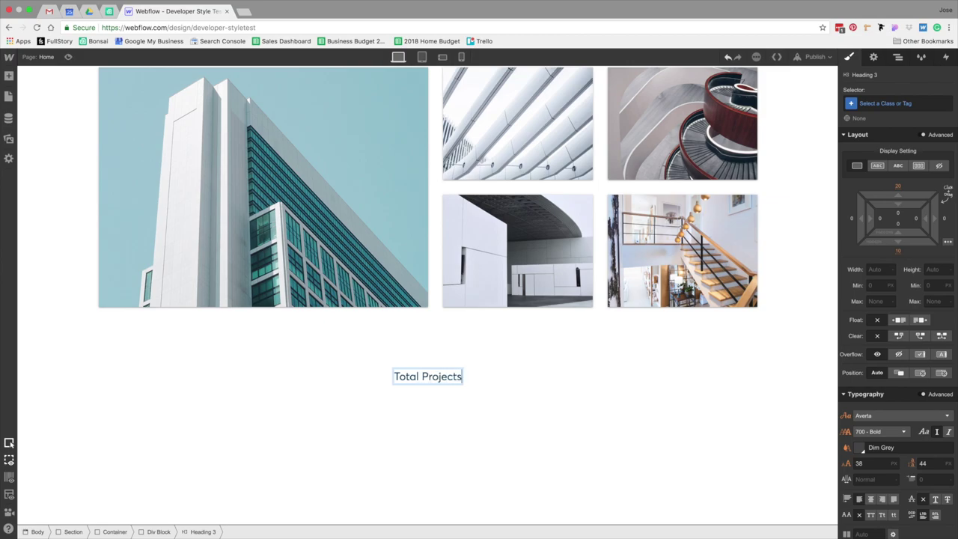
{"action": "key", "text": "Escape"}
- Add a '23' text block below the heading and give it a new Number class
{"action": "left_click", "coordinate": [9, 76]}
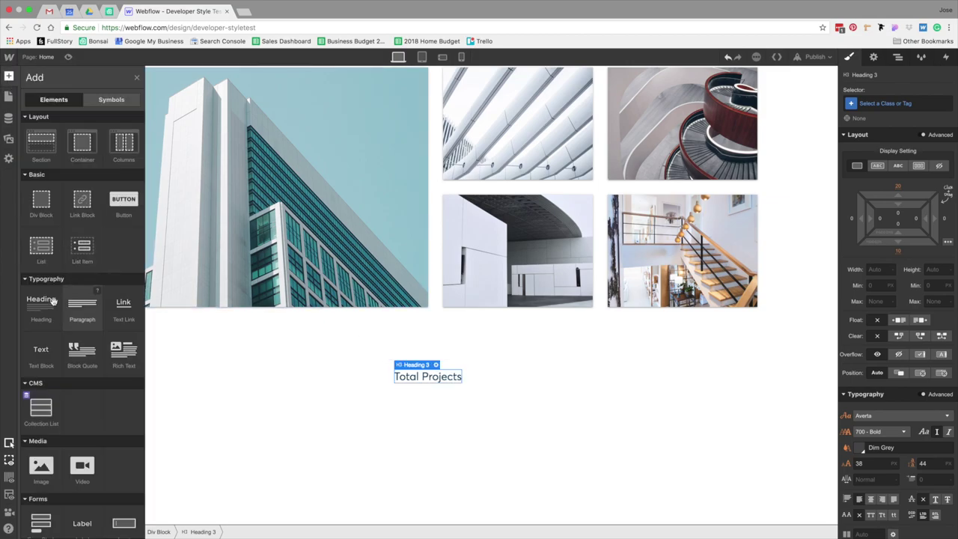
{"action": "left_click", "coordinate": [44, 349]}
{"action": "double_click", "coordinate": [432, 398]}
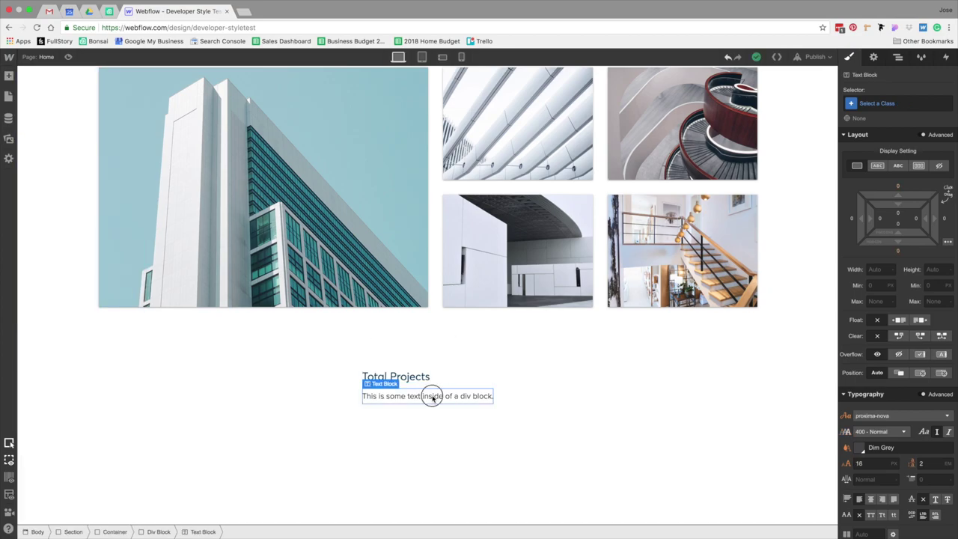
{"action": "type", "text": "23"}
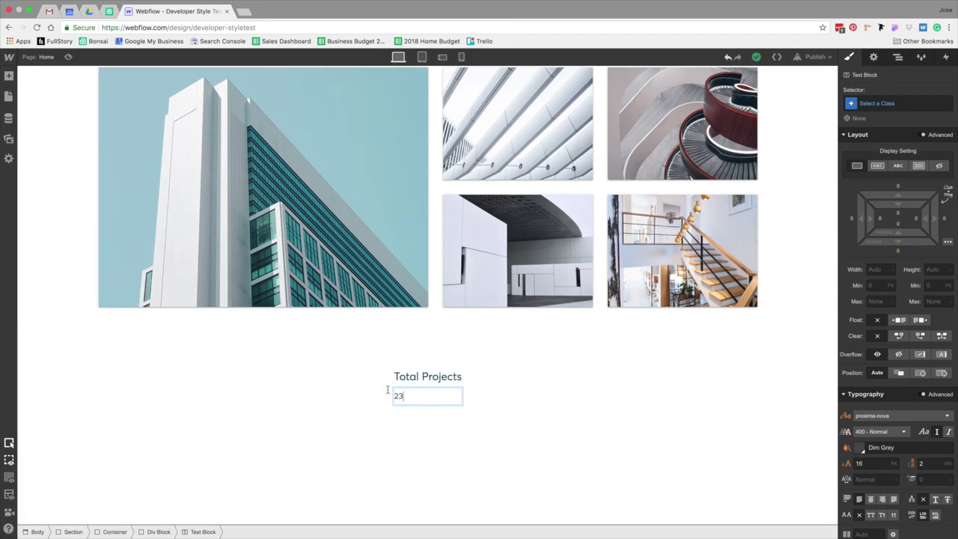
{"action": "key", "text": "Escape"}
{"action": "left_click", "coordinate": [893, 104]}
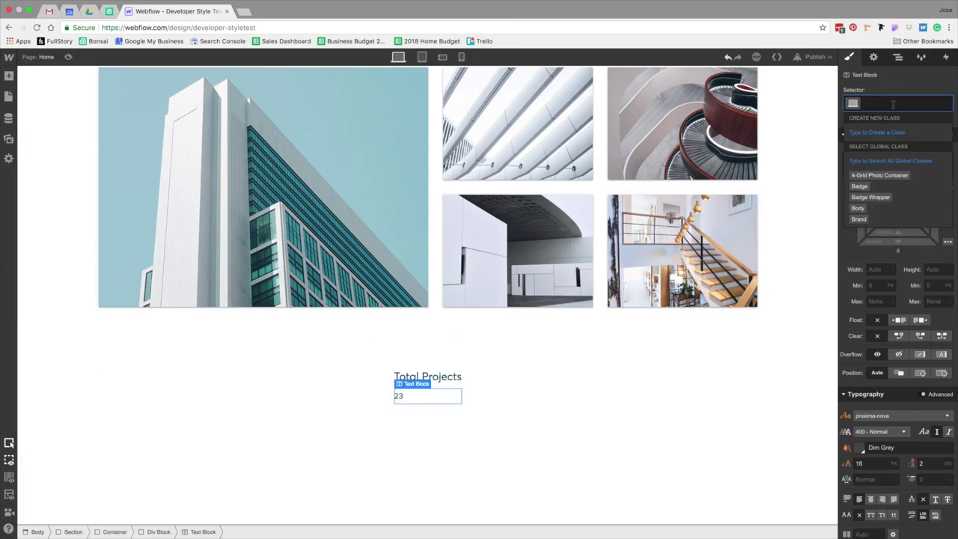
{"action": "type", "text": "Number"}
{"action": "key", "text": "Return"}
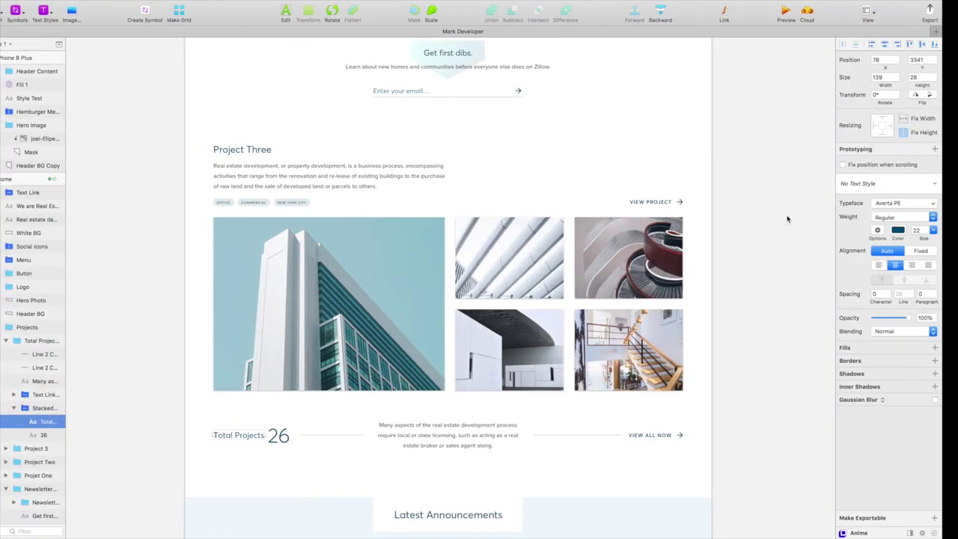
- Match the 26 figure in Sketch by styling 23 in Averta 300 Light, 56 px, line height 1
{"action": "scroll", "coordinate": [396, 405], "scroll_direction": "down", "scroll_amount": 5}
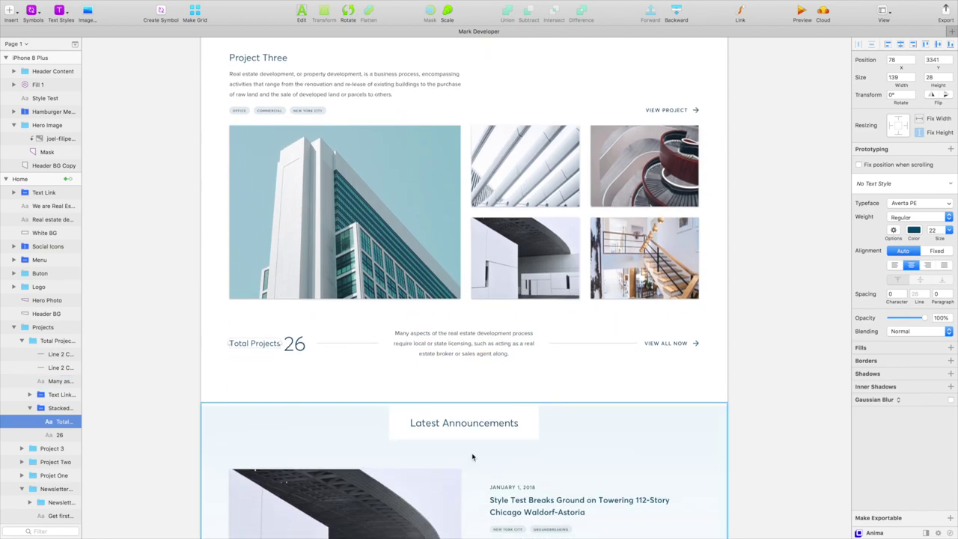
{"action": "left_click", "coordinate": [309, 319]}
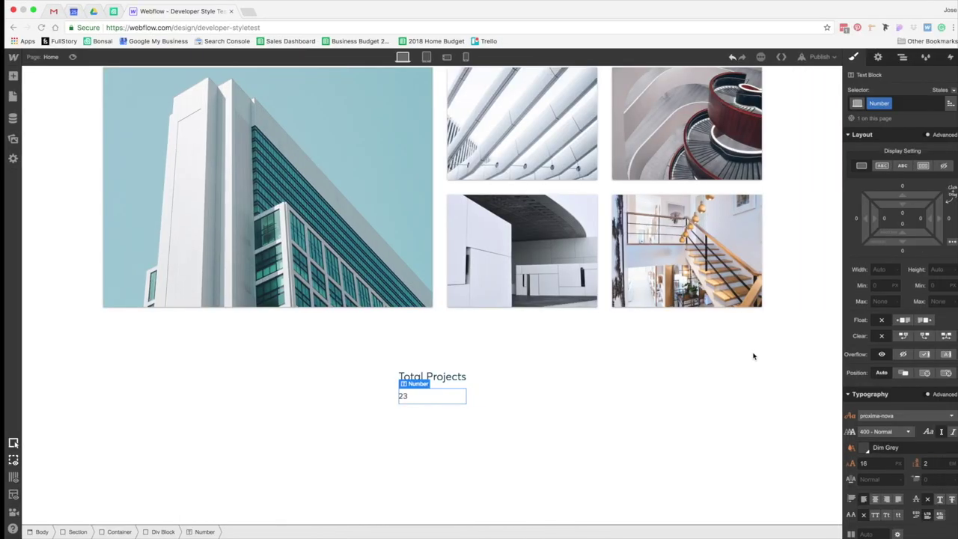
{"action": "scroll", "coordinate": [892, 381], "scroll_direction": "down", "scroll_amount": 3}
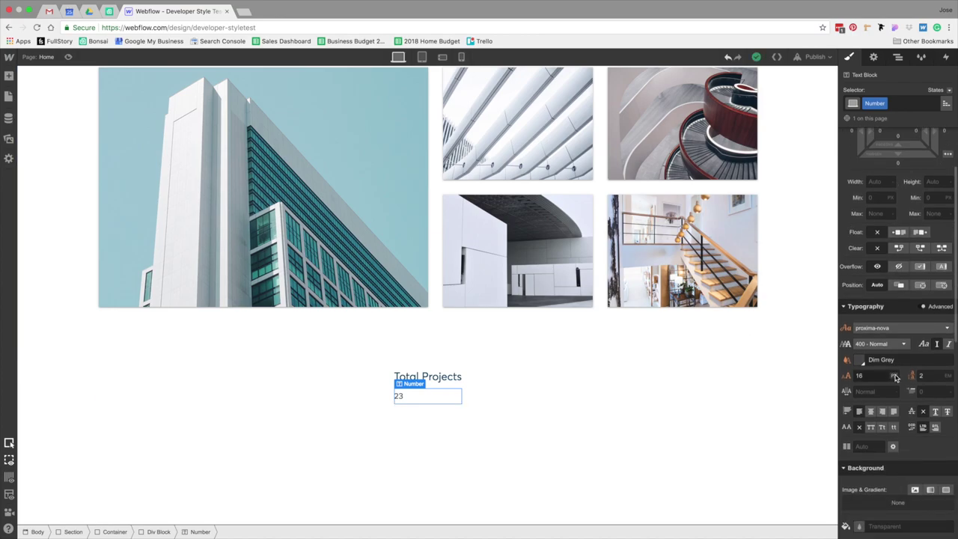
{"action": "left_click", "coordinate": [891, 328]}
{"action": "scroll", "coordinate": [913, 385], "scroll_direction": "up", "scroll_amount": 10}
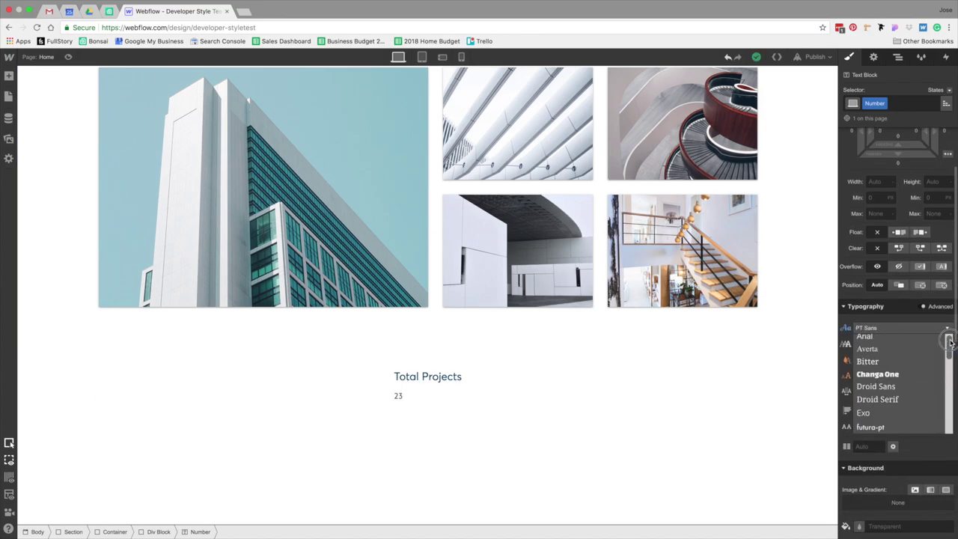
{"action": "left_click", "coordinate": [888, 353]}
{"action": "left_click", "coordinate": [879, 344]}
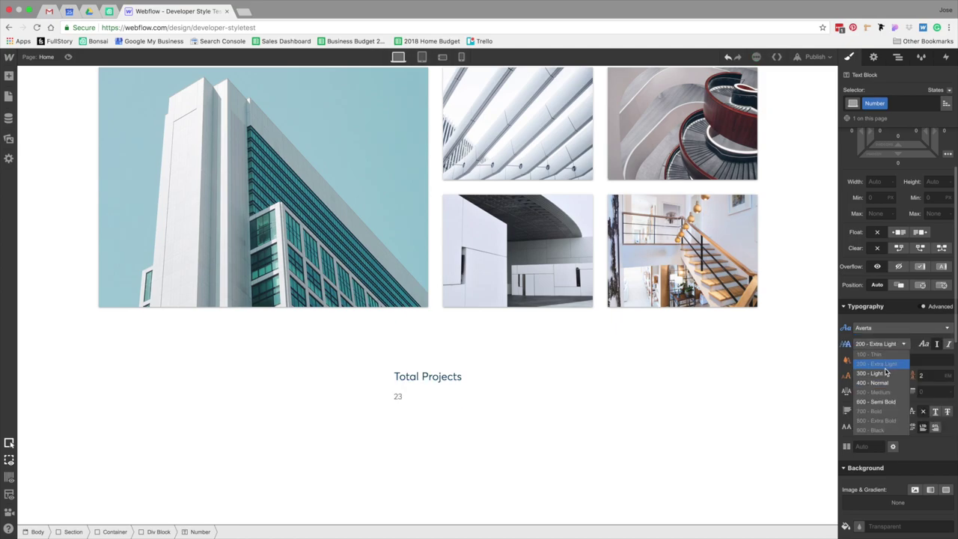
{"action": "left_click", "coordinate": [884, 373]}
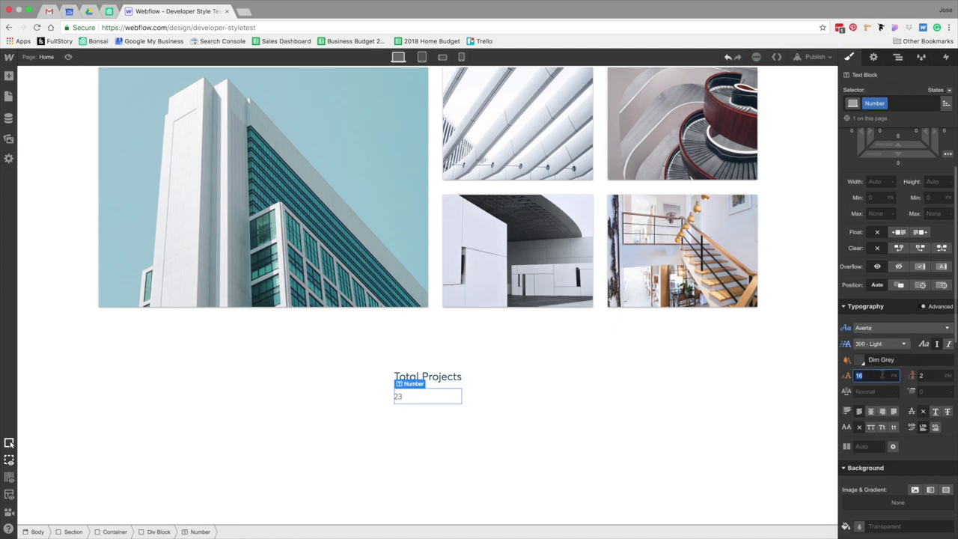
{"action": "key", "text": "Tab"}
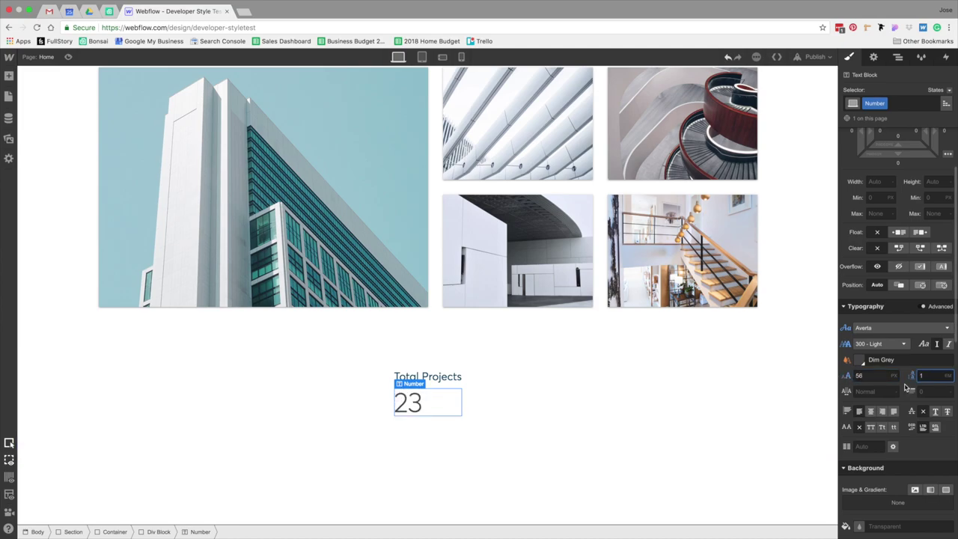
{"action": "key", "text": "ctrl+Left"}
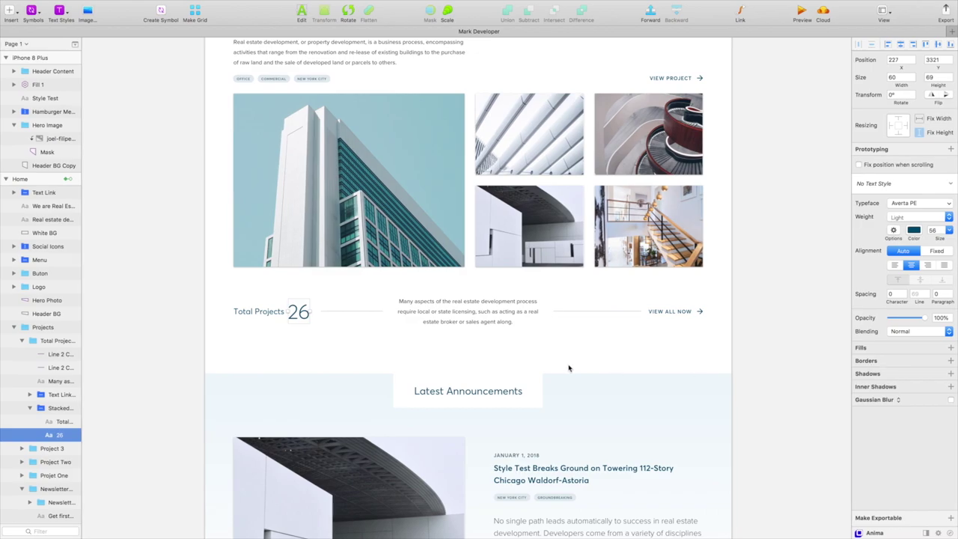
{"action": "key", "text": "ctrl+Right"}
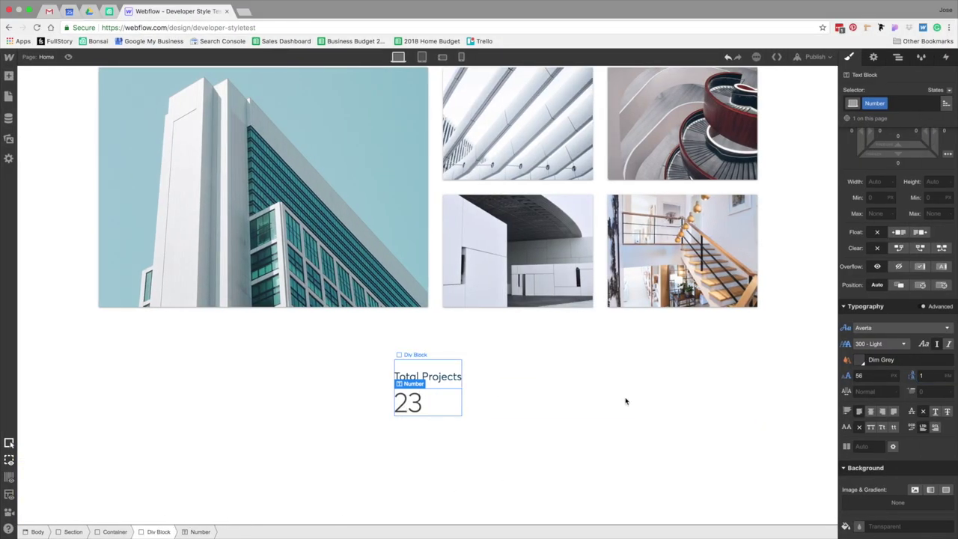
- Give the number's wrapper div the class Number Wrapper and set it to display flex
{"action": "left_click", "coordinate": [158, 532]}
{"action": "left_click", "coordinate": [872, 104]}
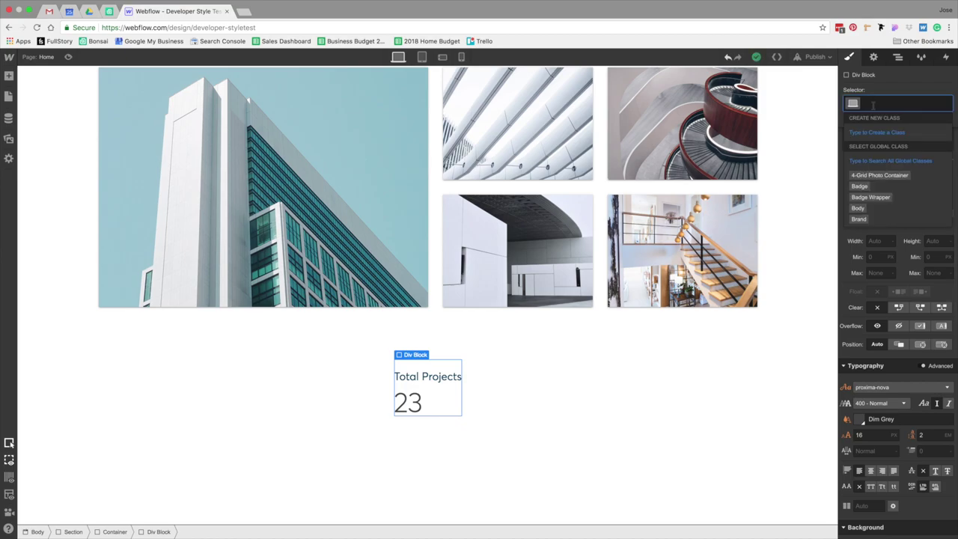
{"action": "type", "text": "Number Wra"}
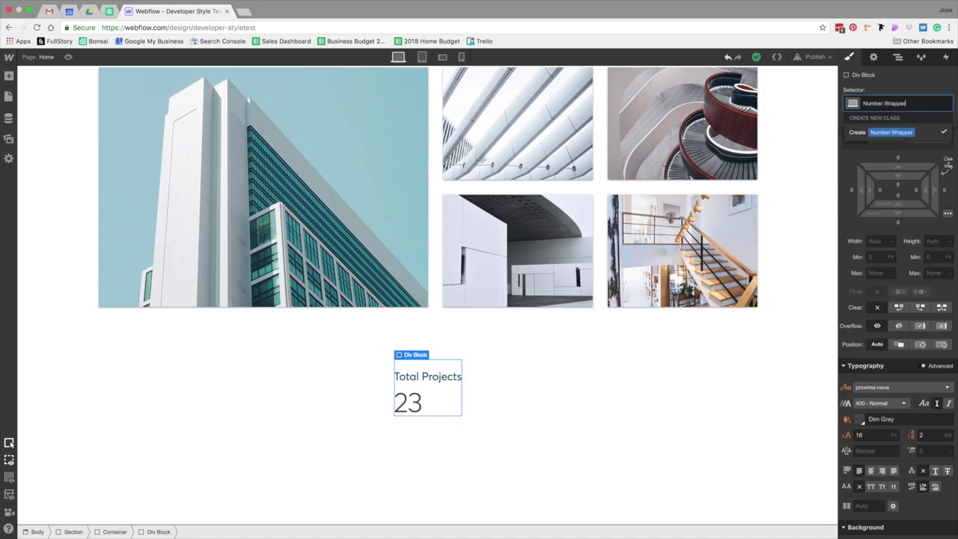
{"action": "type", "text": "pper"}
{"action": "key", "text": "Return"}
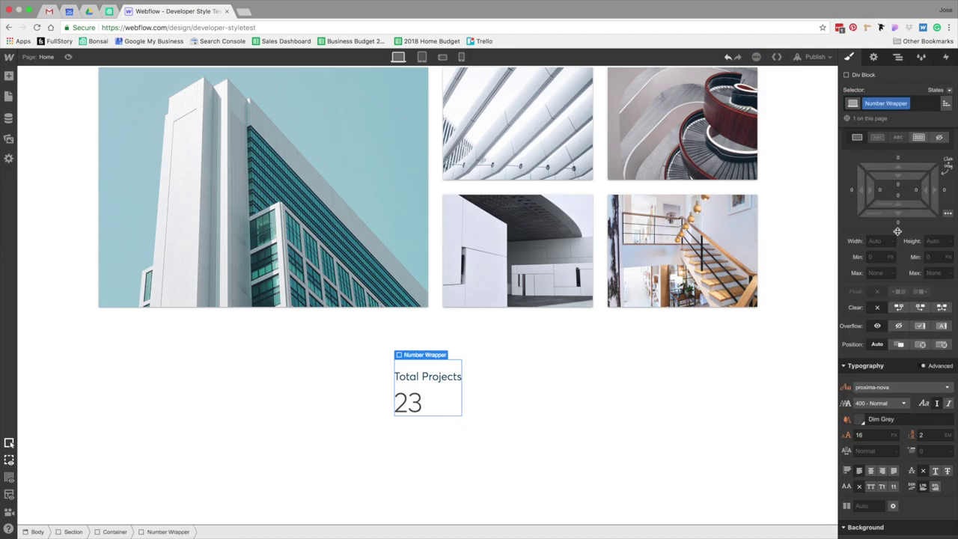
{"action": "left_click", "coordinate": [919, 137]}
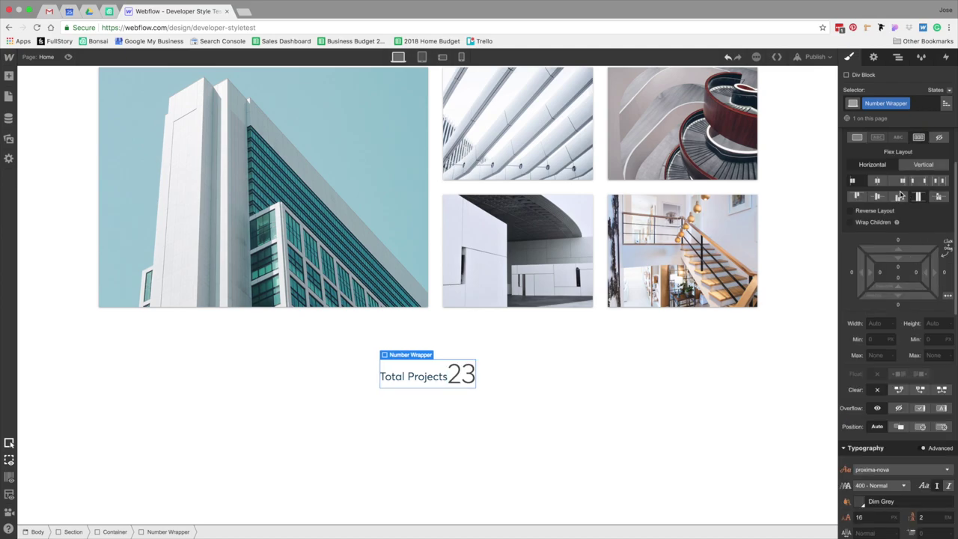
- Give the number 23 a 10 px left margin
{"action": "left_click", "coordinate": [462, 374]}
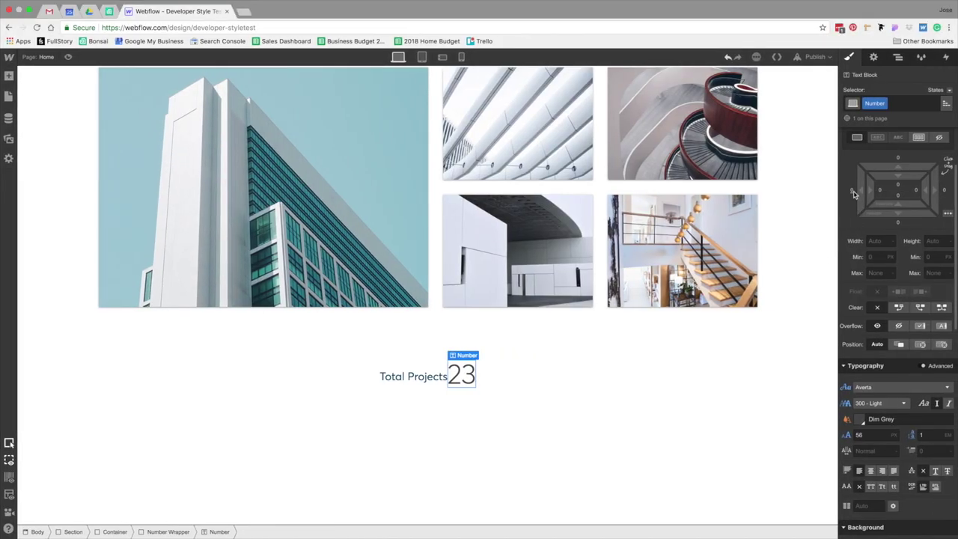
{"action": "left_click", "coordinate": [854, 191]}
{"action": "type", "text": "10"}
{"action": "key", "text": "Return"}
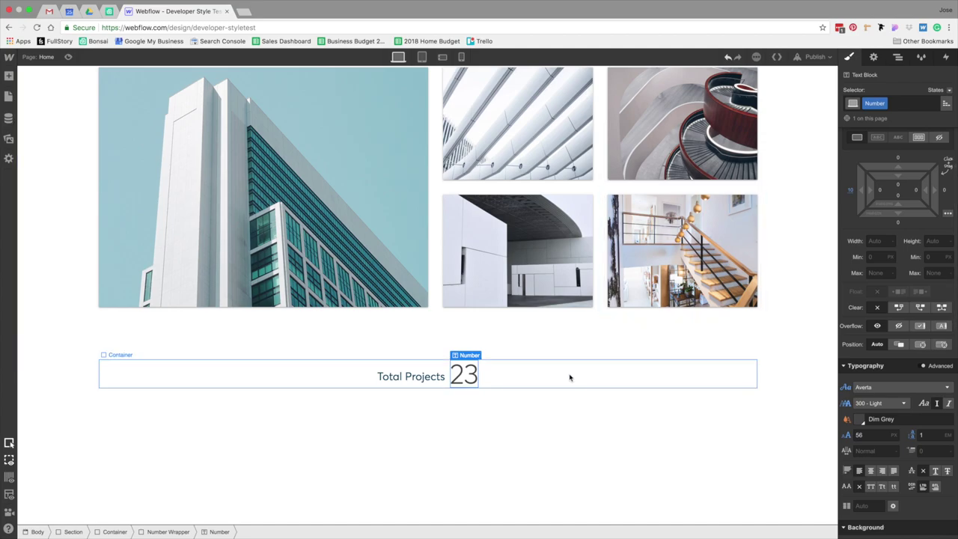
- Add an empty Div Block right after 23 in the container
{"action": "left_click", "coordinate": [571, 377]}
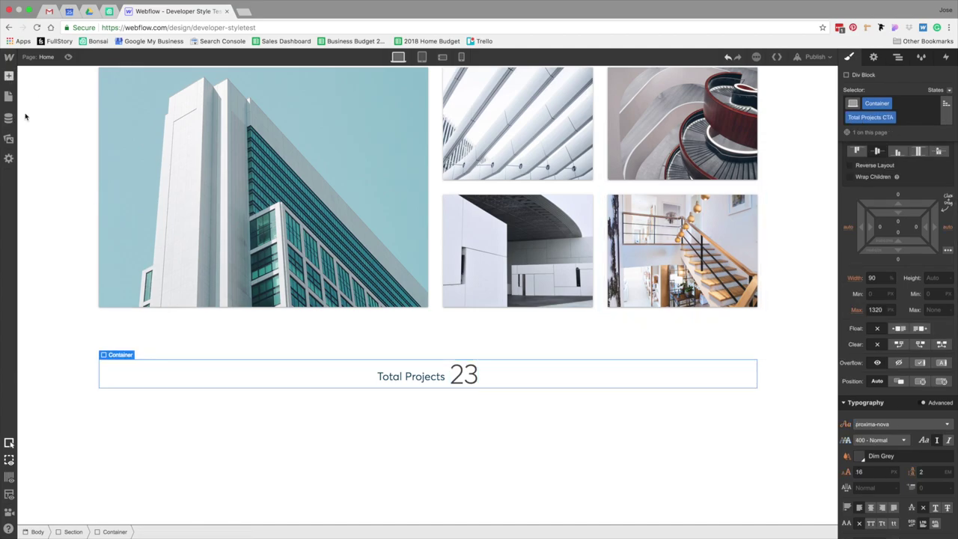
{"action": "left_click", "coordinate": [9, 76]}
{"action": "left_click_drag", "start_coordinate": [41, 201], "coordinate": [478, 378]}
{"action": "left_click", "coordinate": [886, 110]}
- Apply a new HR Line class to the empty block
{"action": "type", "text": "HR Line"}
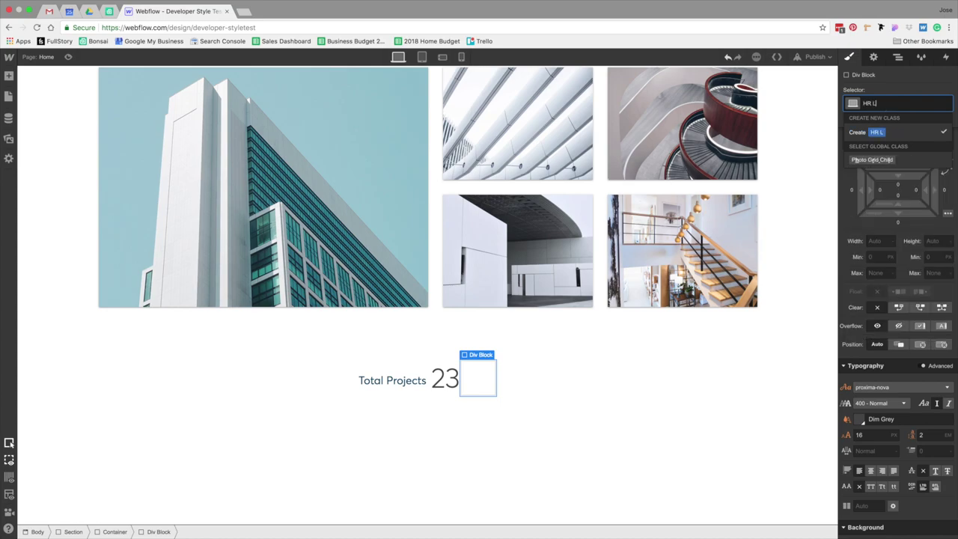
{"action": "key", "text": "Return"}
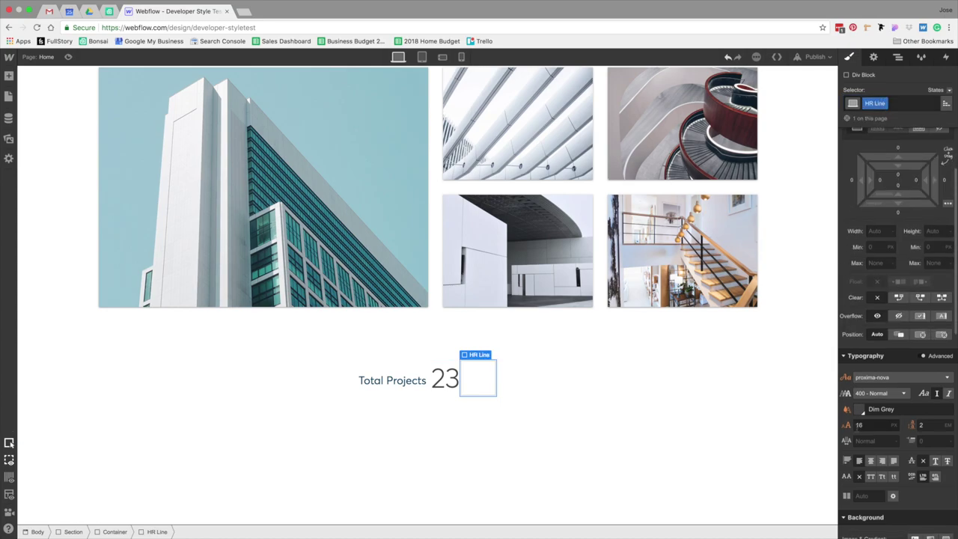
{"action": "scroll", "coordinate": [912, 399], "scroll_direction": "down", "scroll_amount": 2}
{"action": "scroll", "coordinate": [912, 399], "scroll_direction": "down", "scroll_amount": 4}
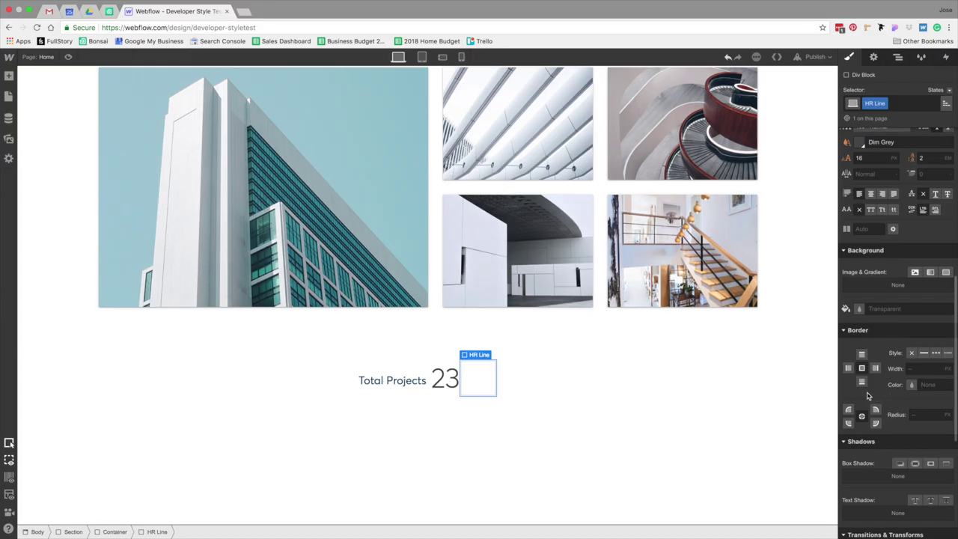
- Give HR Line a solid 1 px border coloured like the mockup's divider
{"action": "key", "text": "ctrl+Left"}
{"action": "left_click", "coordinate": [580, 313]}
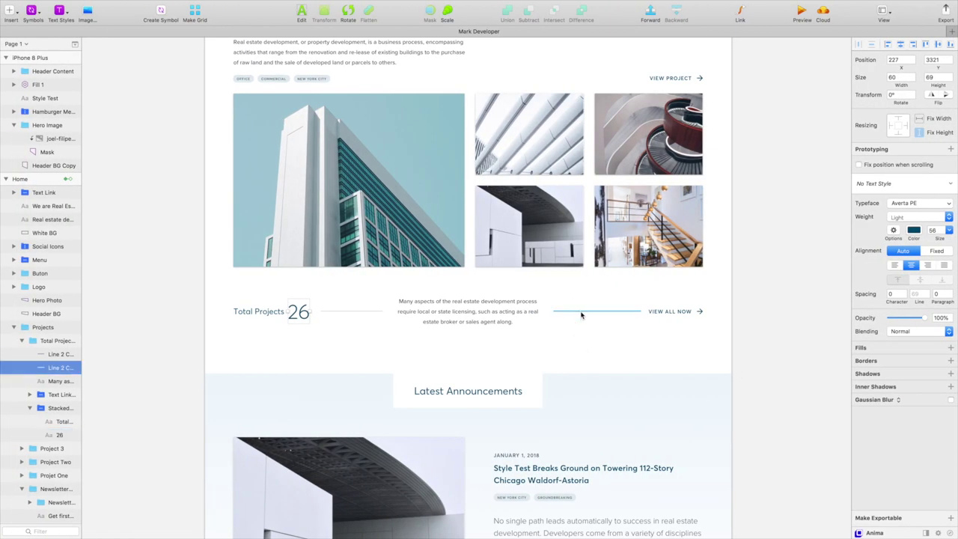
{"action": "key", "text": "ctrl+Right"}
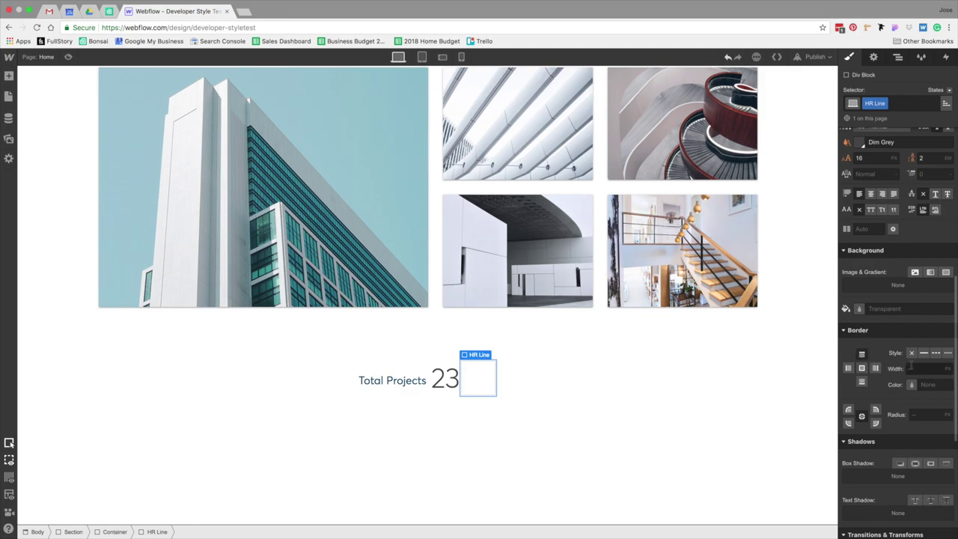
{"action": "left_click", "coordinate": [924, 354]}
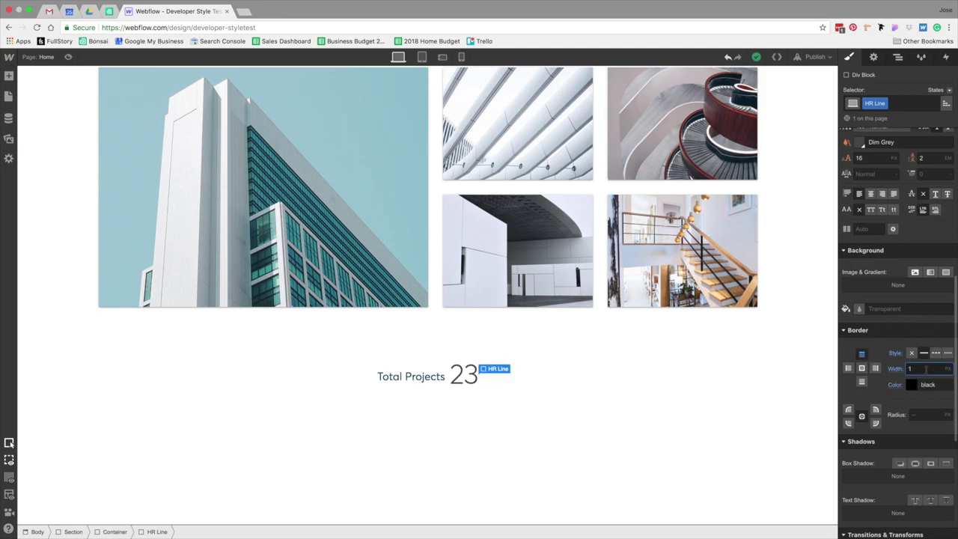
{"action": "left_click", "coordinate": [920, 385]}
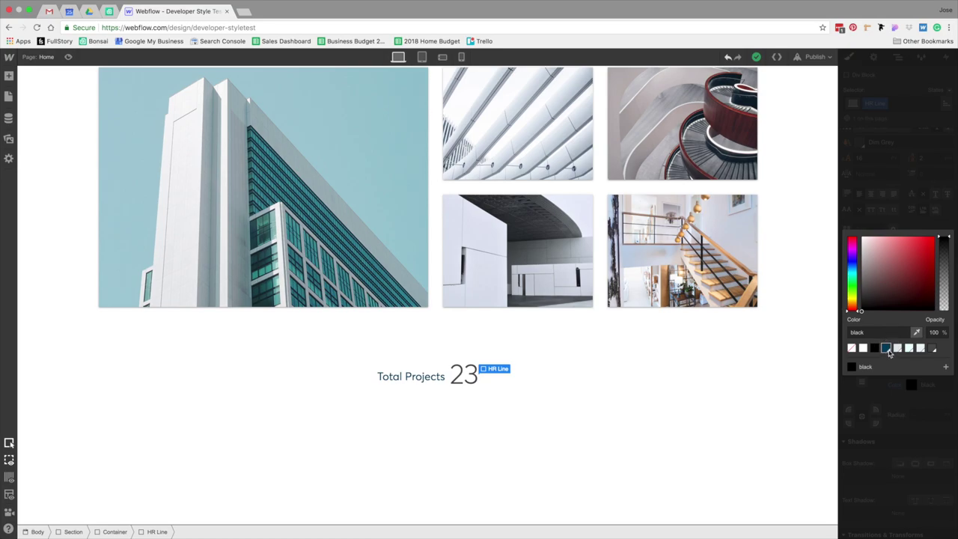
{"action": "left_click", "coordinate": [906, 392]}
- Set HR Line to stretch across the flex row and duplicate it
{"action": "scroll", "coordinate": [891, 166], "scroll_direction": "up", "scroll_amount": 6}
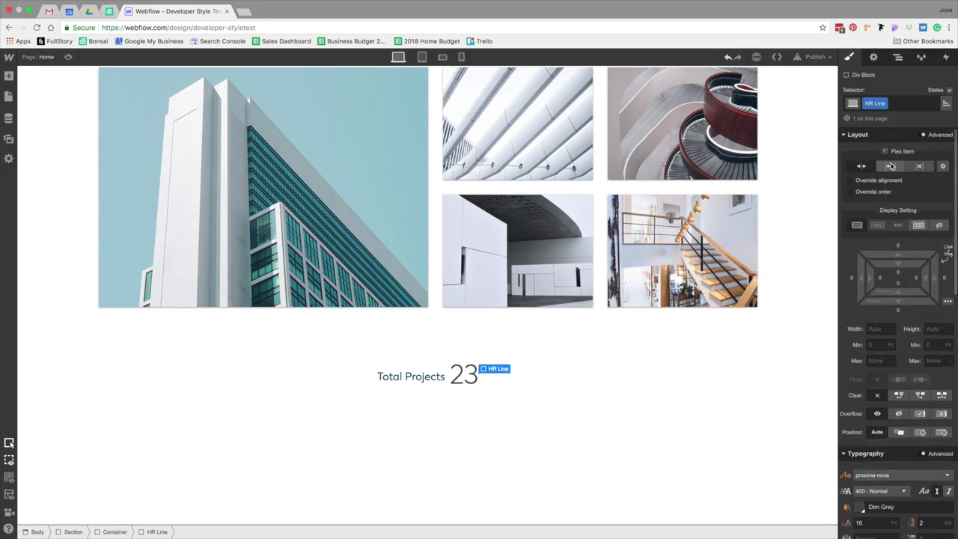
{"action": "left_click", "coordinate": [891, 168]}
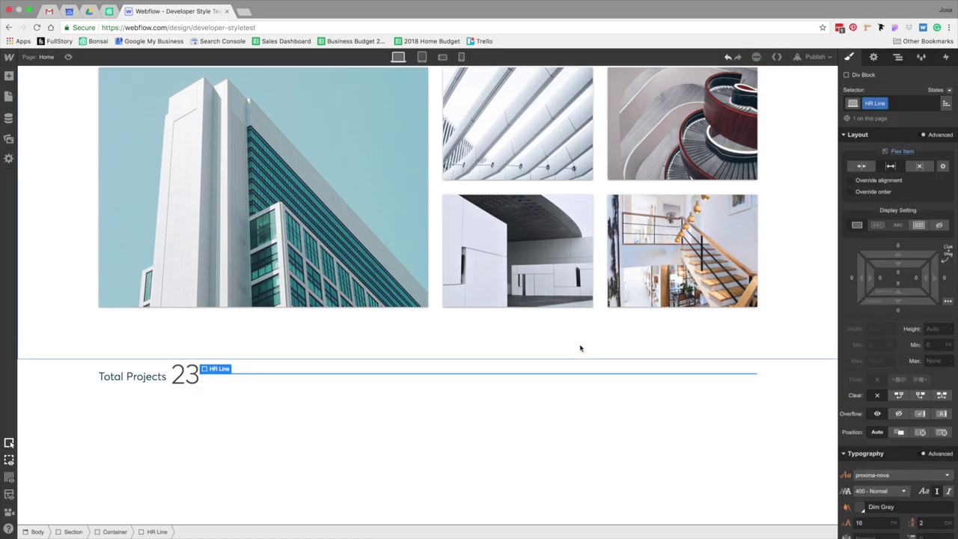
{"action": "key", "text": "super+v"}
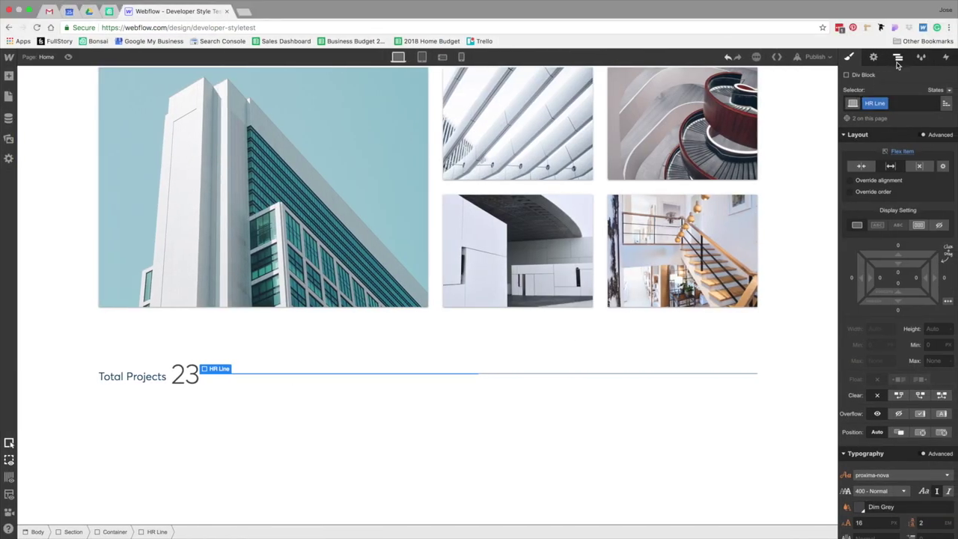
{"action": "left_click", "coordinate": [898, 58]}
- Insert a paragraph between the two HR Lines and copy the mockup's description sentence
{"action": "key", "text": "a"}
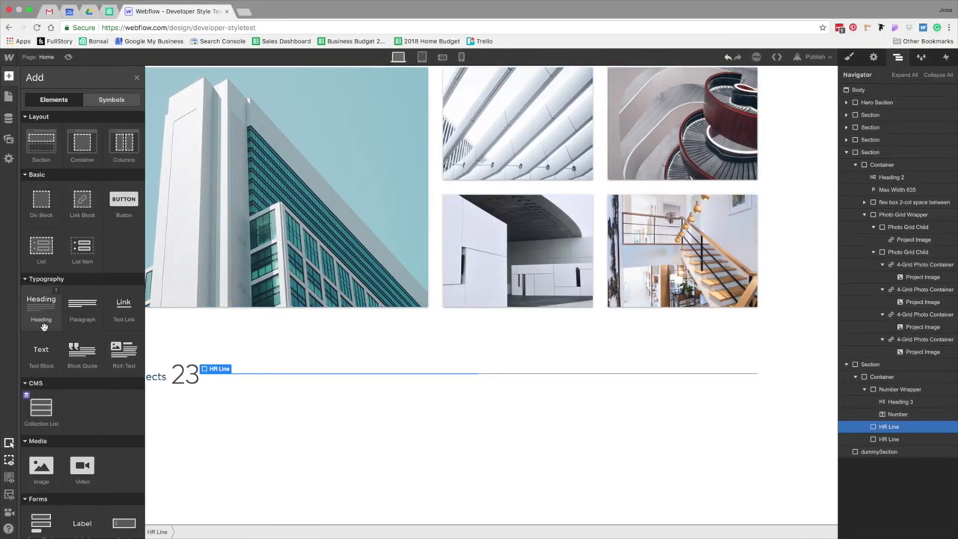
{"action": "mouse_move", "coordinate": [79, 324]}
{"action": "left_mouse_down"}
{"action": "mouse_move", "coordinate": [862, 434]}
{"action": "mouse_move", "coordinate": [884, 427]}
{"action": "mouse_move", "coordinate": [885, 436]}
{"action": "left_mouse_up"}
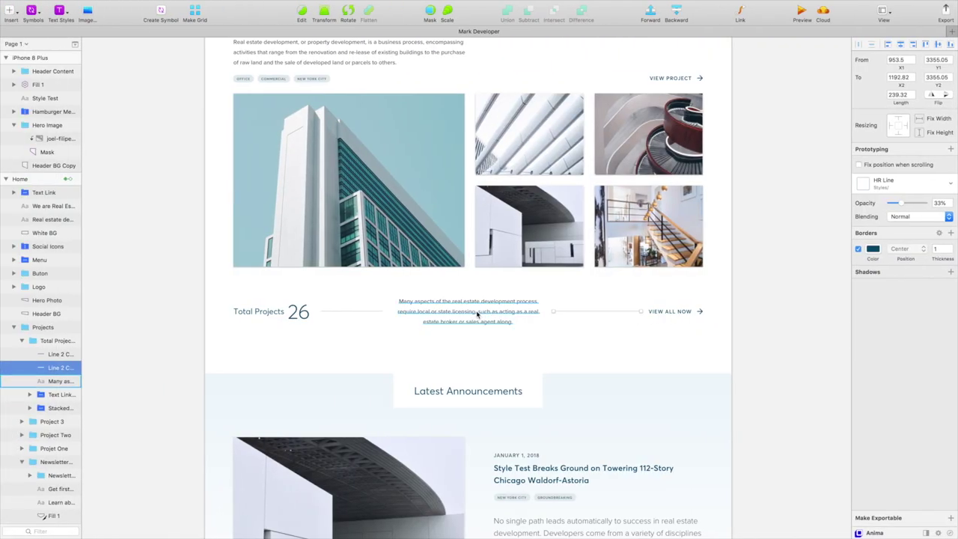
{"action": "left_click", "coordinate": [474, 314]}
{"action": "double_click", "coordinate": [474, 314]}
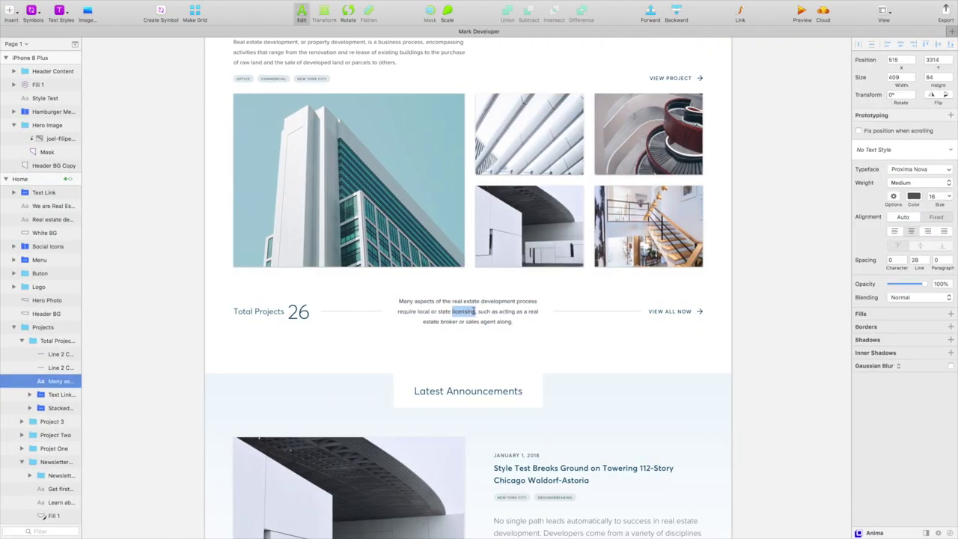
{"action": "key", "text": "super+a"}
{"action": "key", "text": "super+c"}
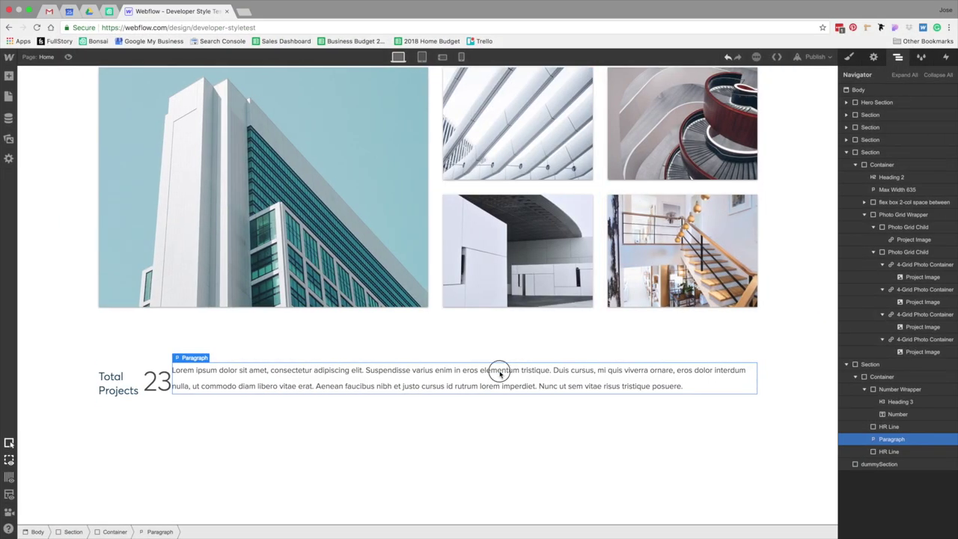
- Replace the paragraph's Lorem ipsum text with the real-estate licensing sentence
{"action": "triple_click", "coordinate": [507, 370]}
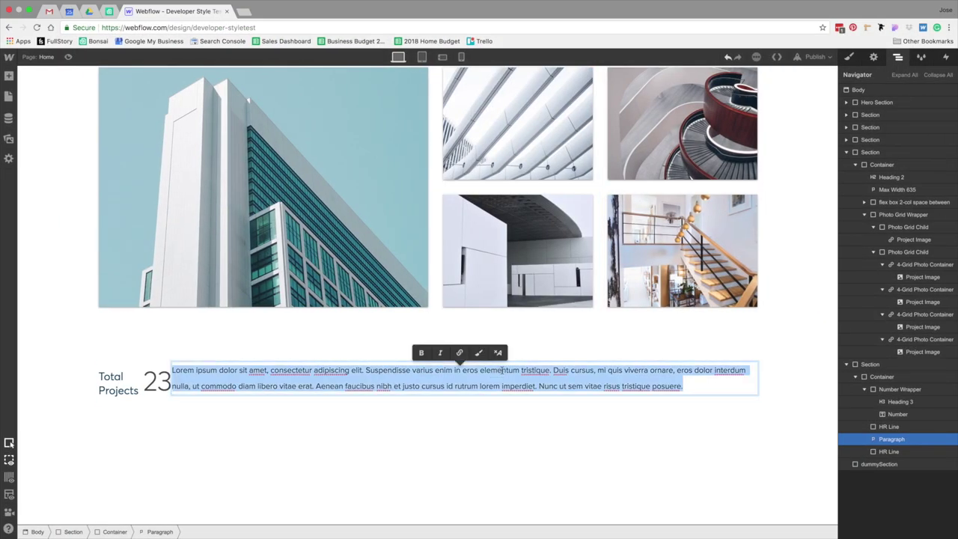
{"action": "key", "text": "Right"}
{"action": "key", "text": "super+a"}
{"action": "key", "text": "Right"}
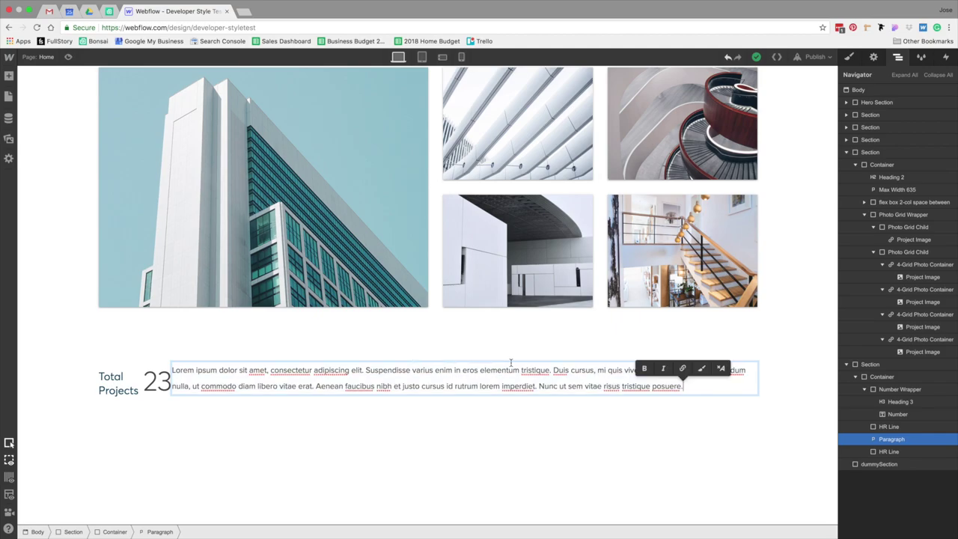
{"action": "key", "text": "ctrl+Left"}
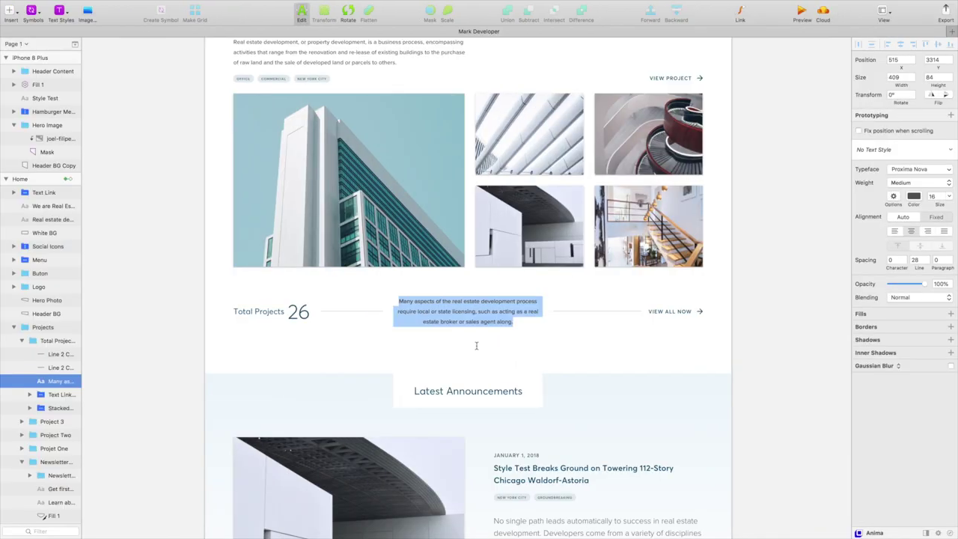
{"action": "key", "text": "ctrl+Right"}
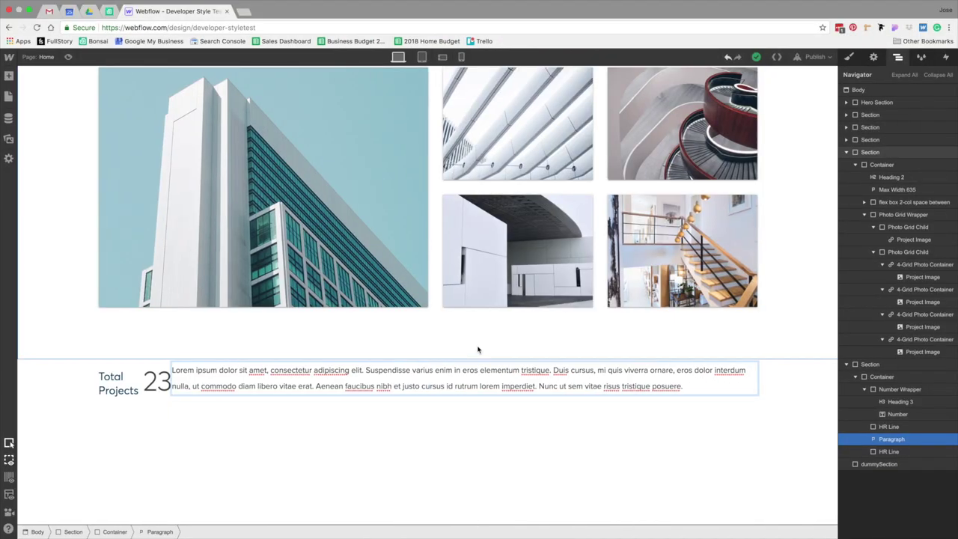
{"action": "key", "text": "super+a"}
{"action": "key", "text": "super+v"}
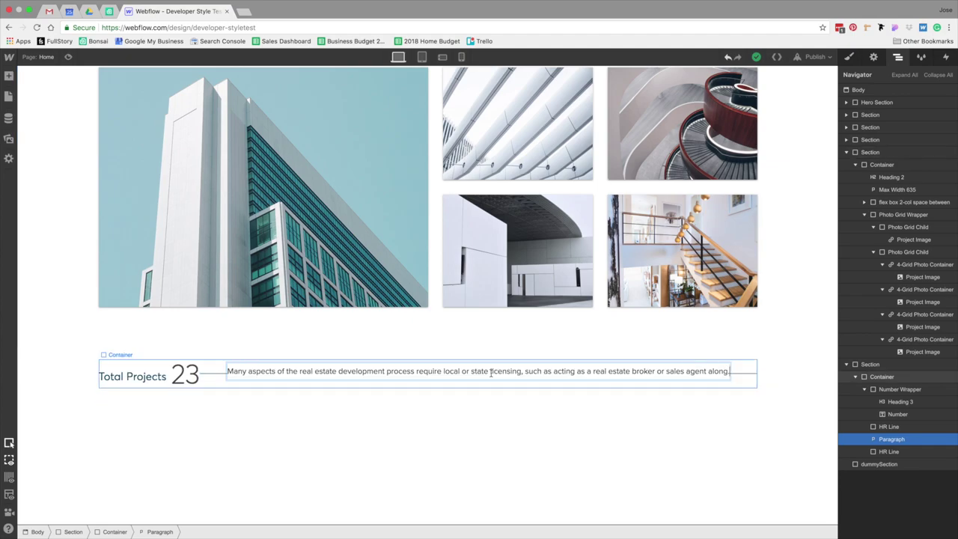
- Inspect the hero paragraph's style settings for comparison
{"action": "scroll", "coordinate": [632, 188], "scroll_direction": "up", "scroll_amount": 8}
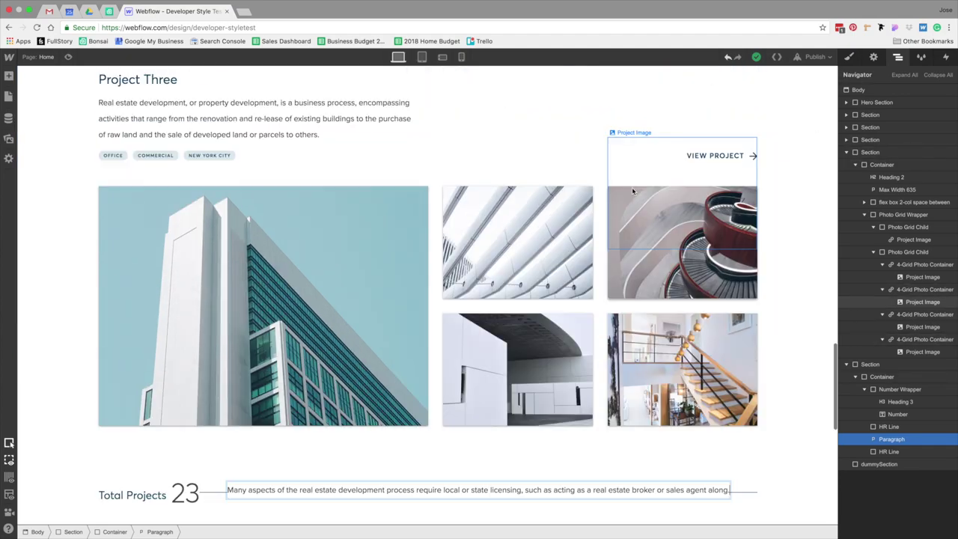
{"action": "scroll", "coordinate": [611, 198], "scroll_direction": "up", "scroll_amount": 10}
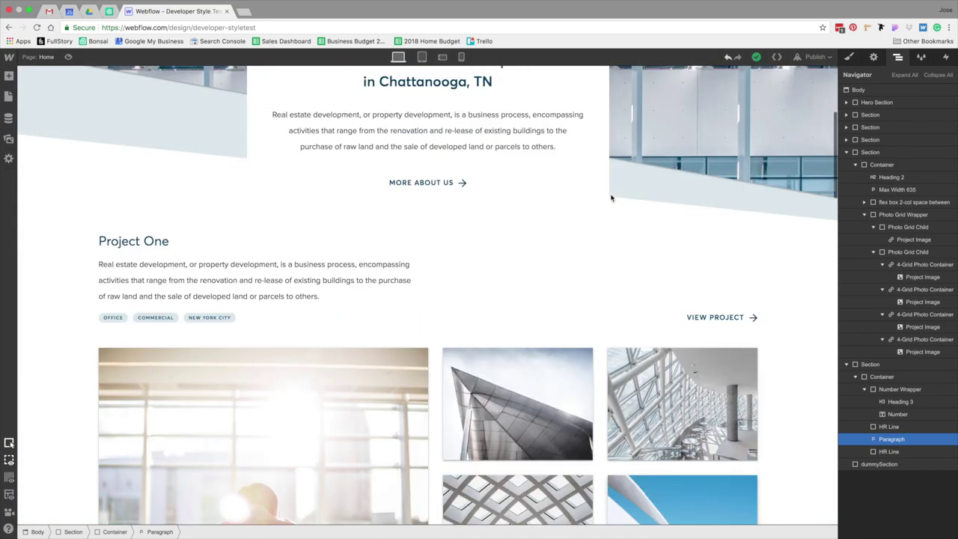
{"action": "scroll", "coordinate": [611, 197], "scroll_direction": "up", "scroll_amount": 3}
{"action": "left_click", "coordinate": [439, 374]}
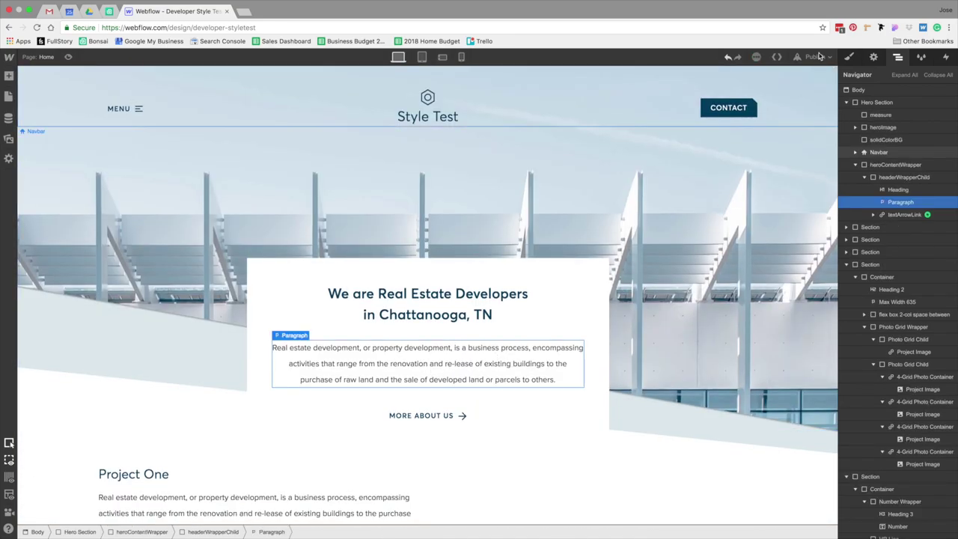
{"action": "left_click", "coordinate": [850, 59]}
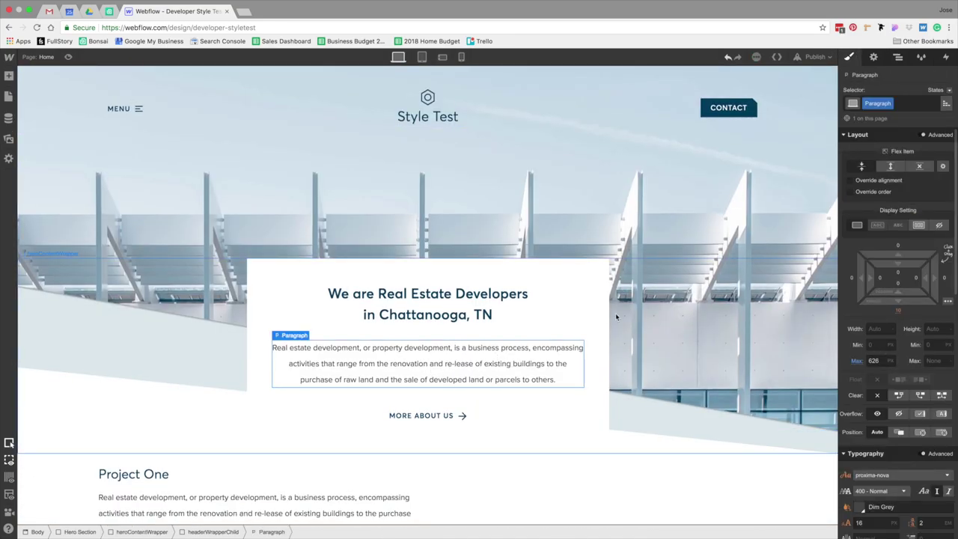
{"action": "scroll", "coordinate": [601, 301], "scroll_direction": "down", "scroll_amount": 3}
{"action": "scroll", "coordinate": [600, 301], "scroll_direction": "down", "scroll_amount": 15}
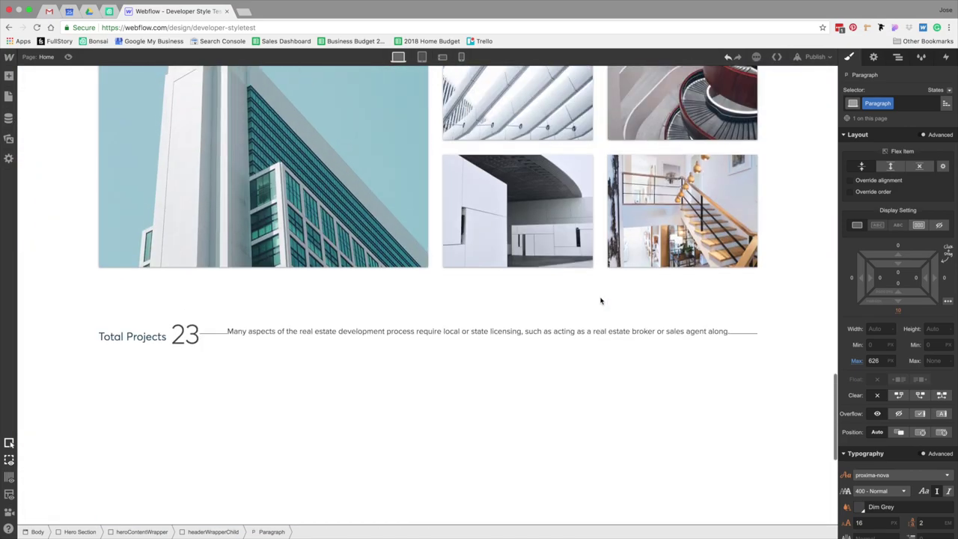
{"action": "scroll", "coordinate": [601, 301], "scroll_direction": "down", "scroll_amount": 1}
- Apply the Max Width 635 class to the Total Projects paragraph, comparing with Sketch
{"action": "left_click", "coordinate": [569, 385]}
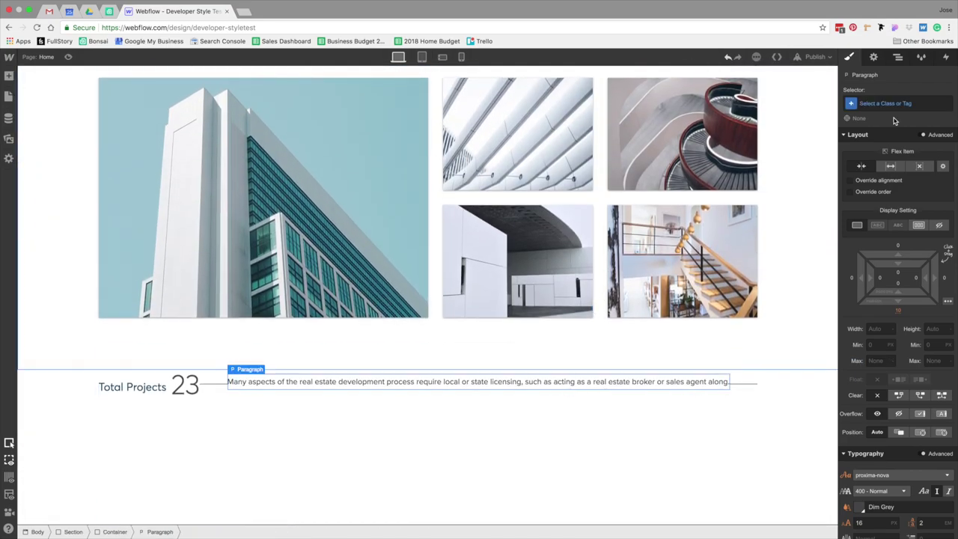
{"action": "left_click", "coordinate": [893, 104]}
{"action": "type", "text": "max"}
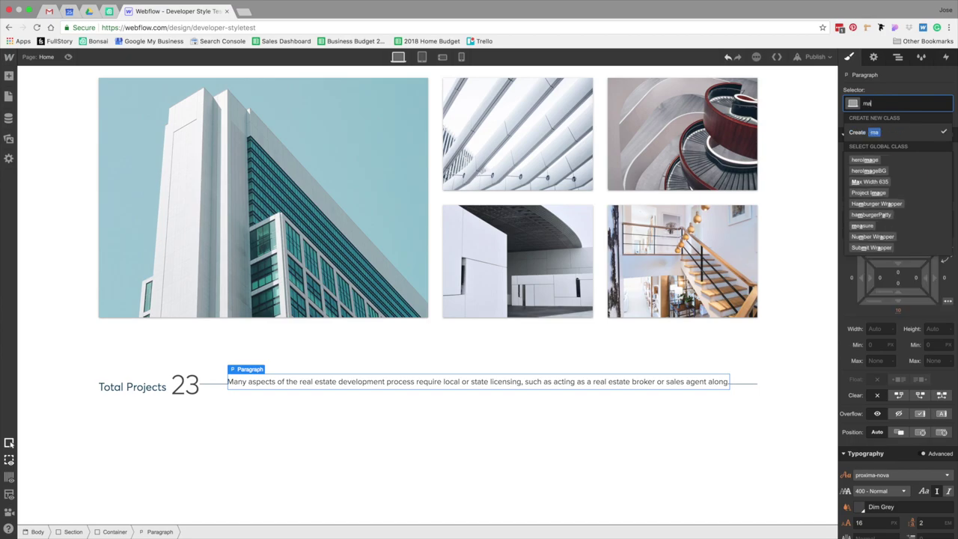
{"action": "left_click", "coordinate": [878, 157]}
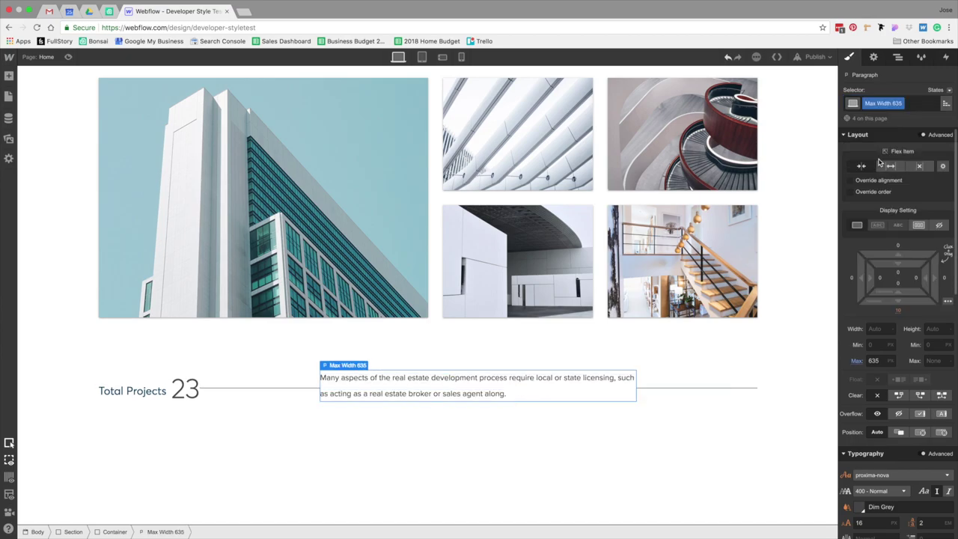
{"action": "key", "text": "ctrl+Left"}
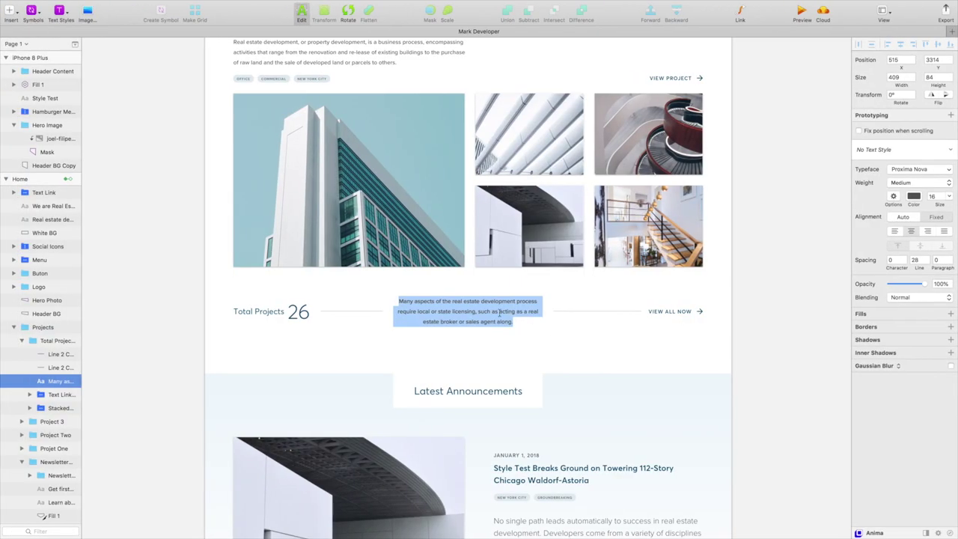
{"action": "key", "text": "Escape"}
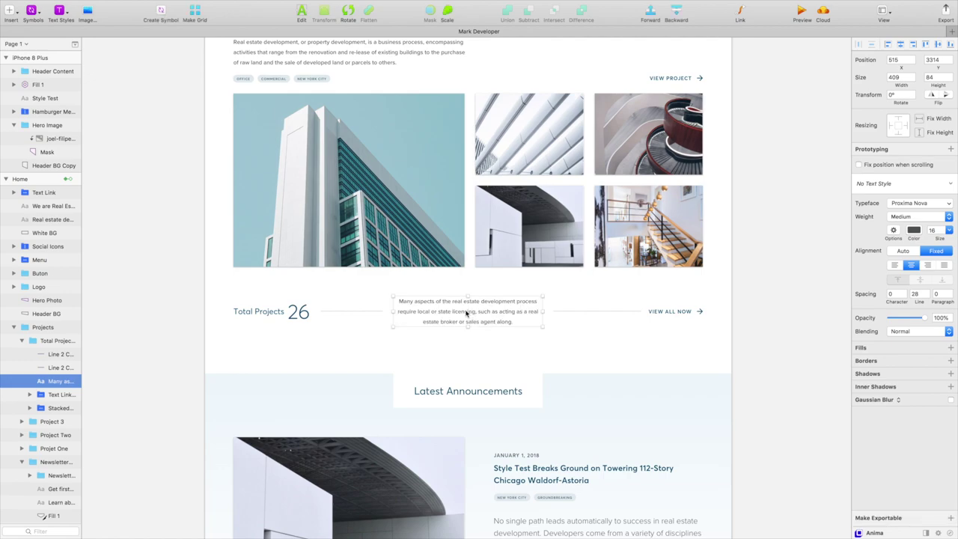
{"action": "key", "text": "ctrl+Right"}
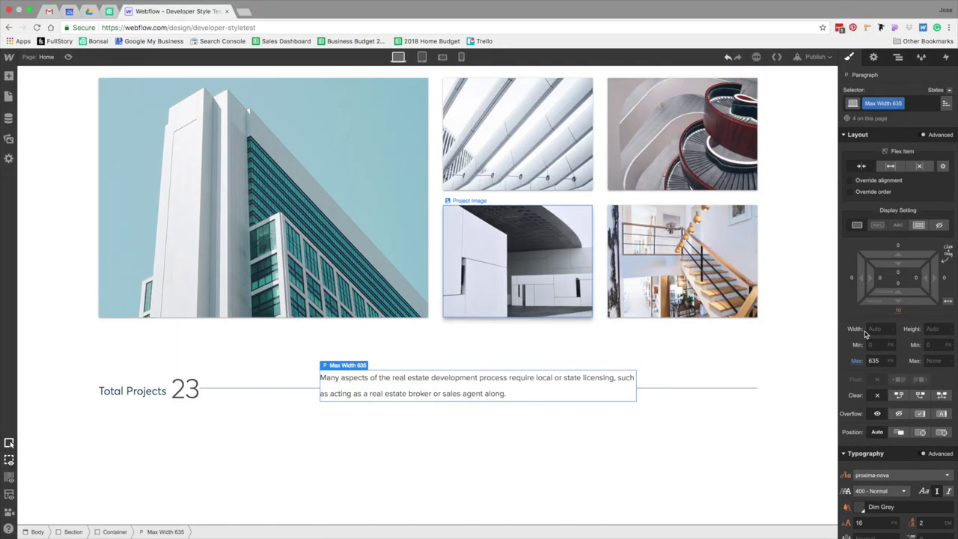
- Add a combo class to the paragraph with a 409 px max width
{"action": "left_click", "coordinate": [924, 106]}
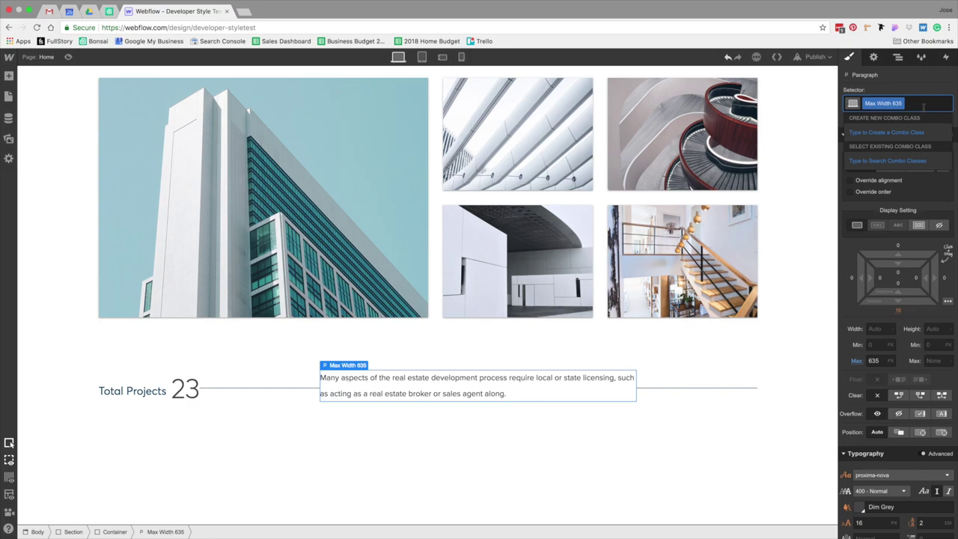
{"action": "type", "text": "400px"}
{"action": "key", "text": "Return"}
{"action": "left_click", "coordinate": [874, 360]}
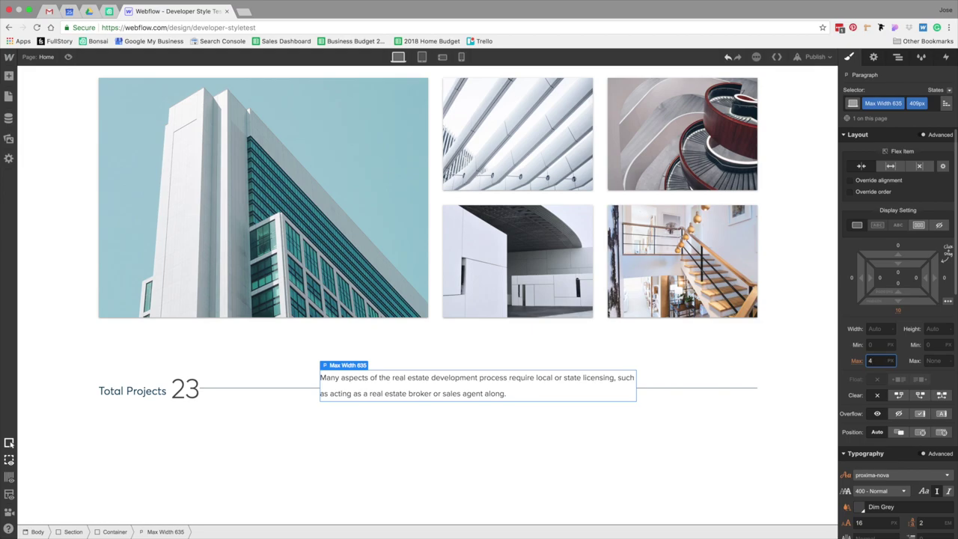
{"action": "type", "text": "409"}
{"action": "key", "text": "Return"}
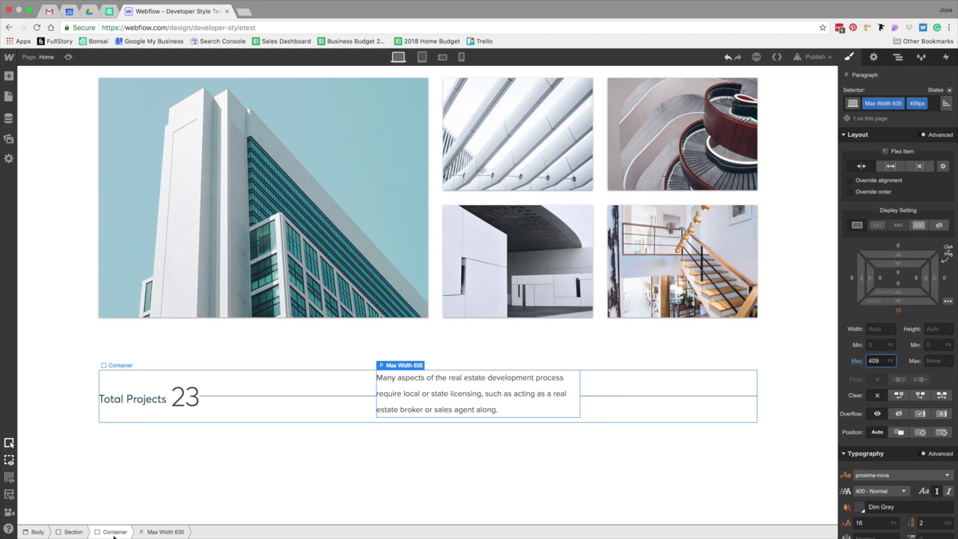
{"action": "left_click", "coordinate": [114, 531]}
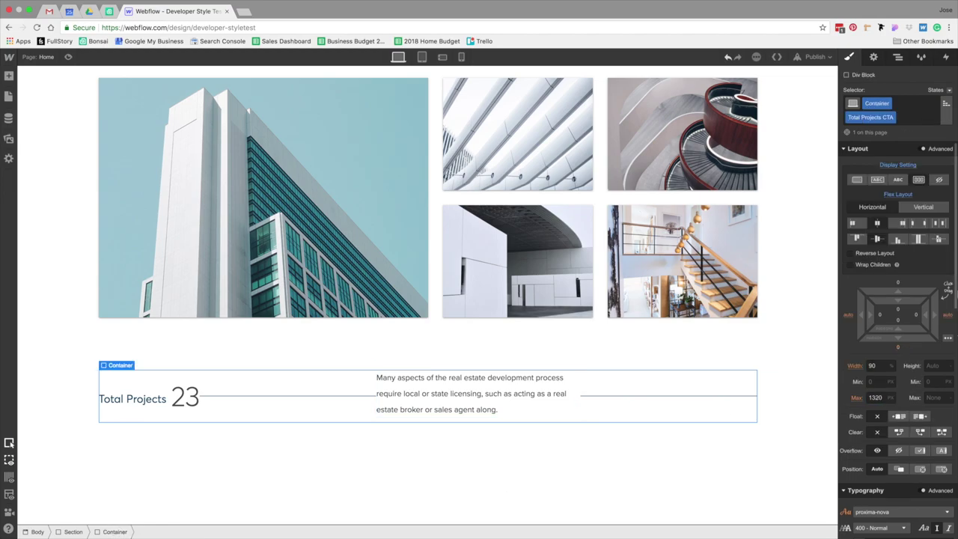
{"action": "scroll", "coordinate": [902, 404], "scroll_direction": "down", "scroll_amount": 2}
- Center-align the row's text and remove the paragraph's 409px combo class
{"action": "left_click", "coordinate": [870, 517]}
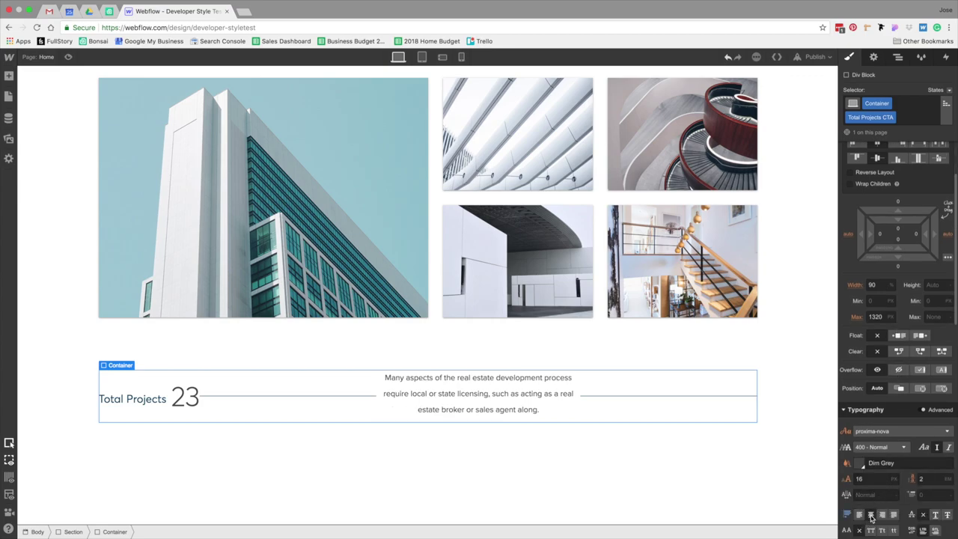
{"action": "left_click", "coordinate": [543, 383]}
{"action": "left_click", "coordinate": [933, 105]}
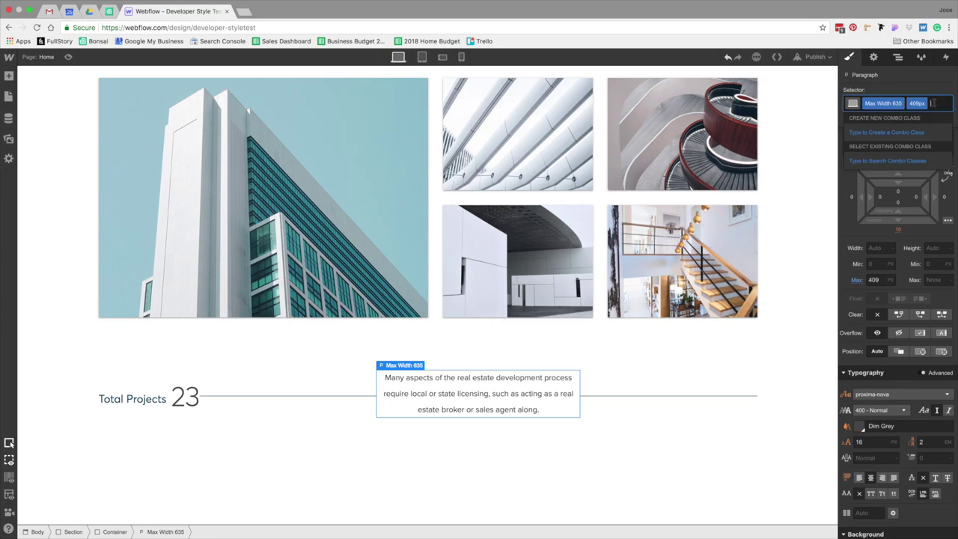
{"action": "key", "text": "BackSpace"}
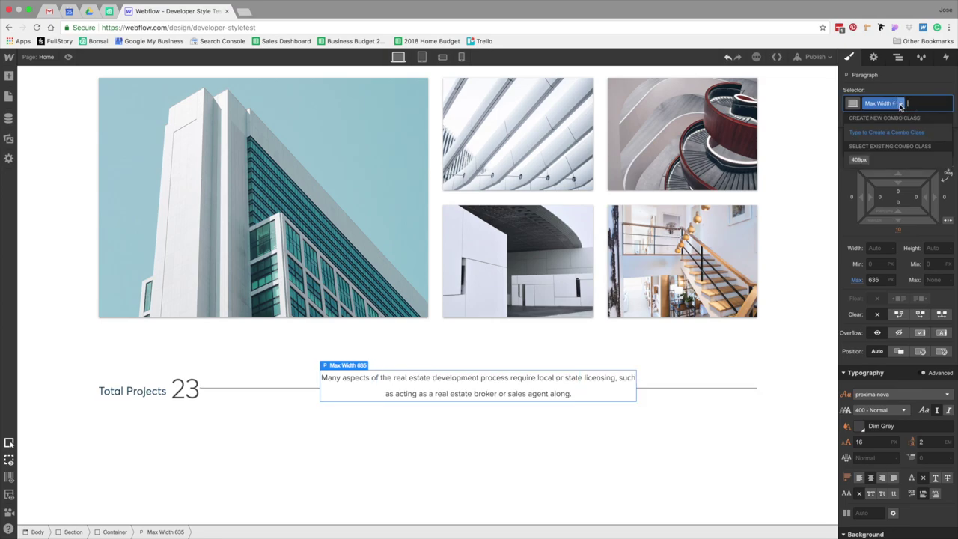
- Duplicate Max Width 635 as Total Projects P, capped at 409 px with 30 px side margins
{"action": "left_click", "coordinate": [900, 105]}
{"action": "left_click", "coordinate": [904, 129]}
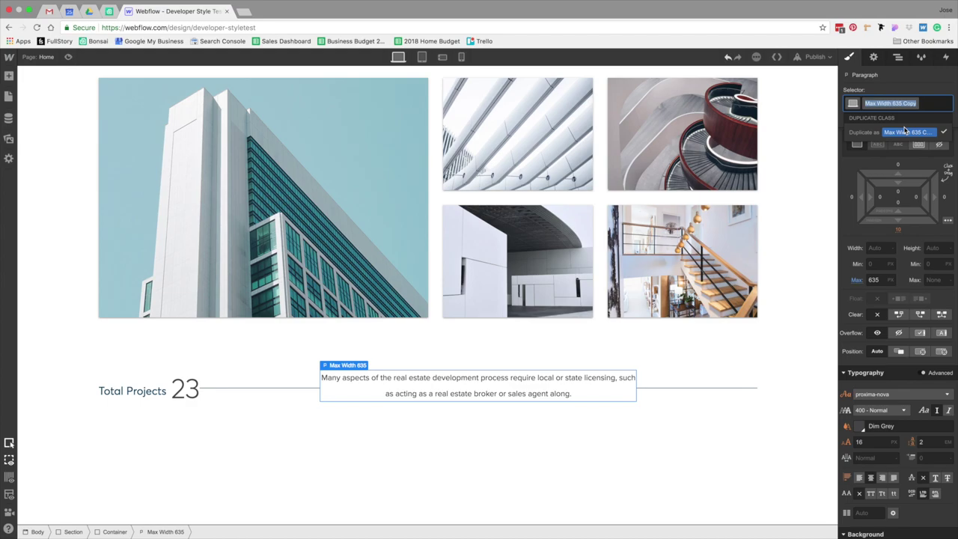
{"action": "type", "text": "Total Projects P"}
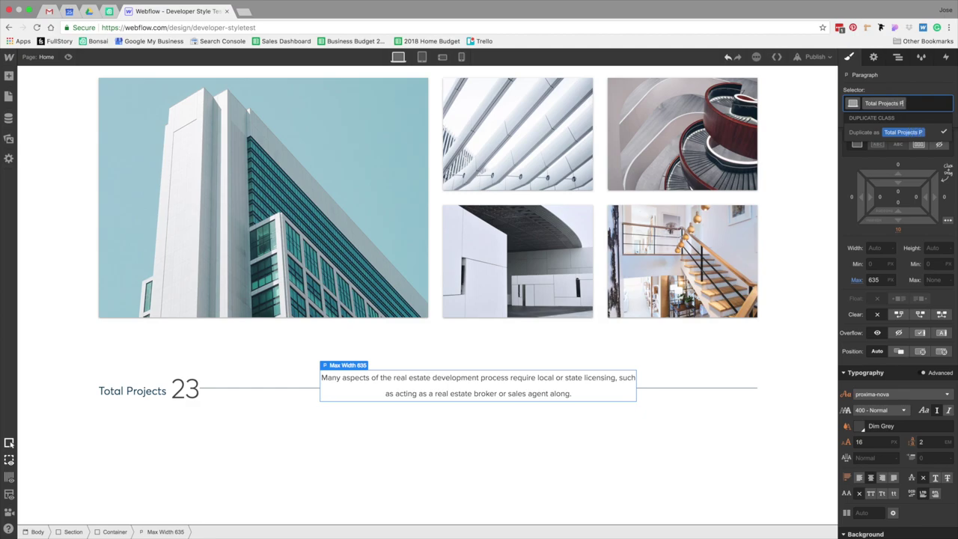
{"action": "key", "text": "Return"}
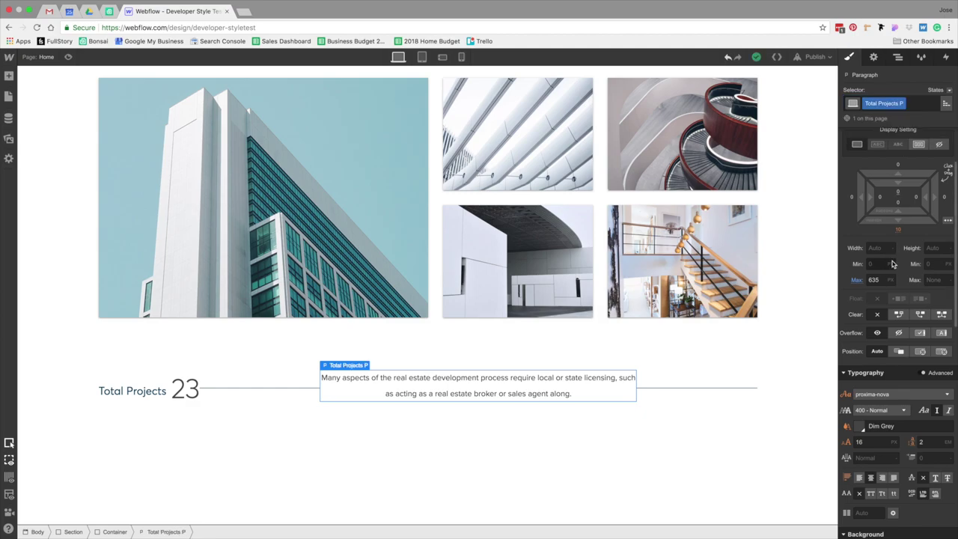
{"action": "type", "text": "09"}
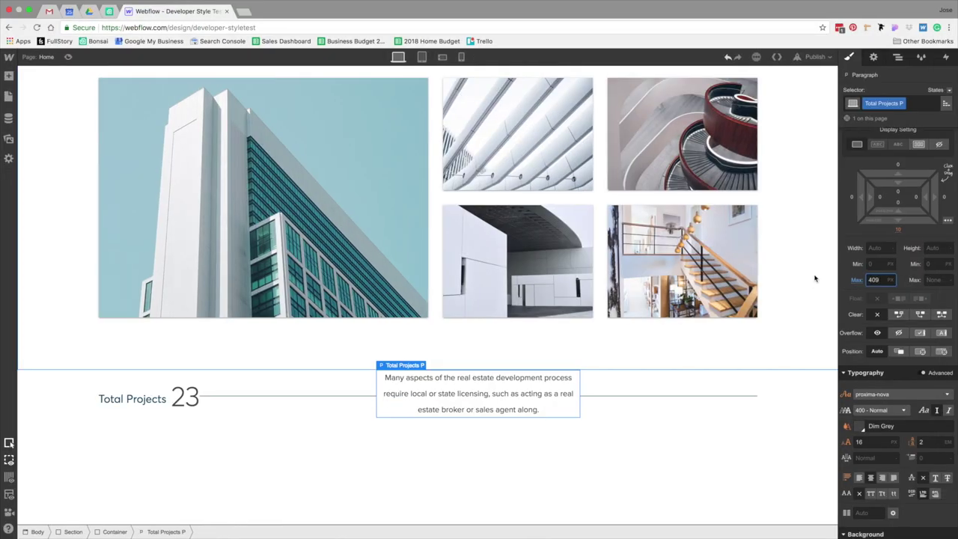
{"action": "left_click_drag", "start_coordinate": [852, 197], "coordinate": [816, 203]}
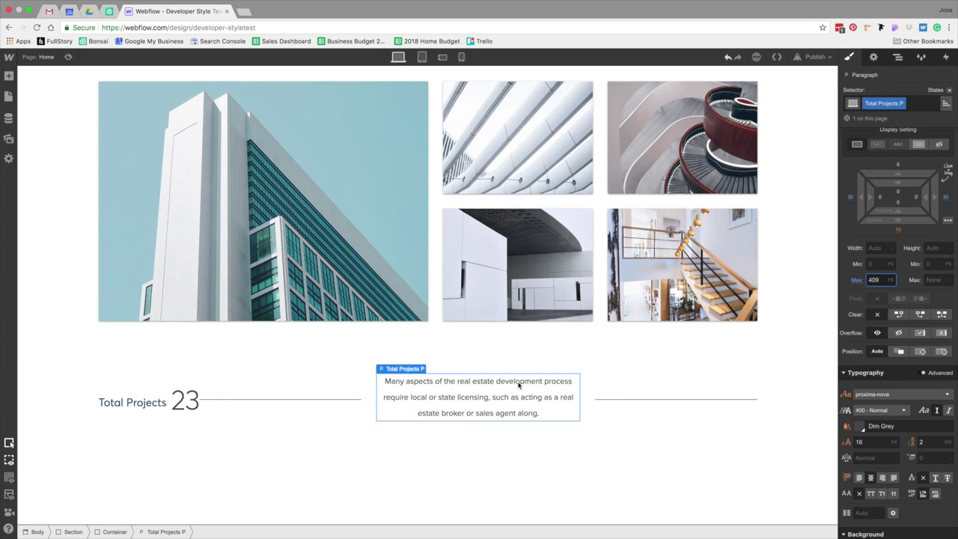
- Give the 23 number a 30 px right margin, checking against the mockup
{"action": "key", "text": "ctrl+Left"}
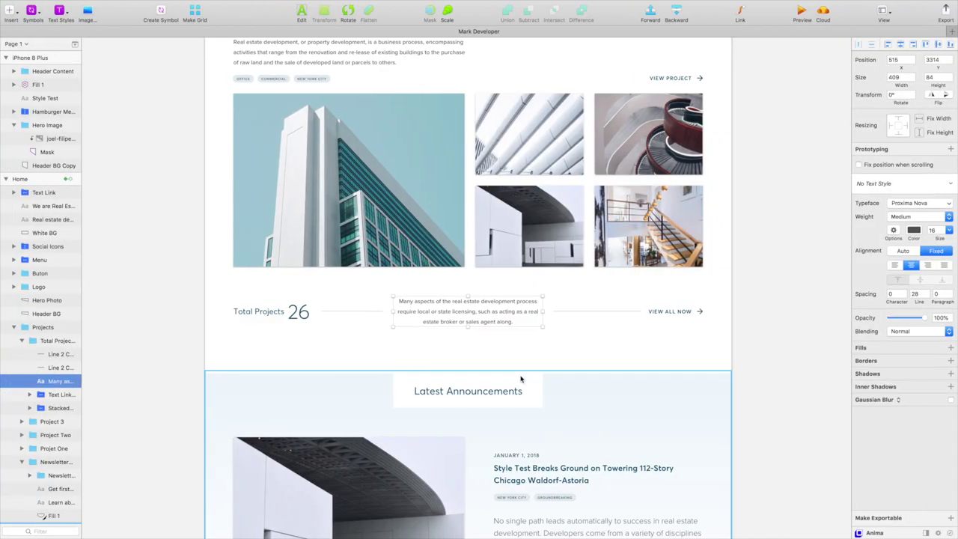
{"action": "key", "text": "ctrl+Right"}
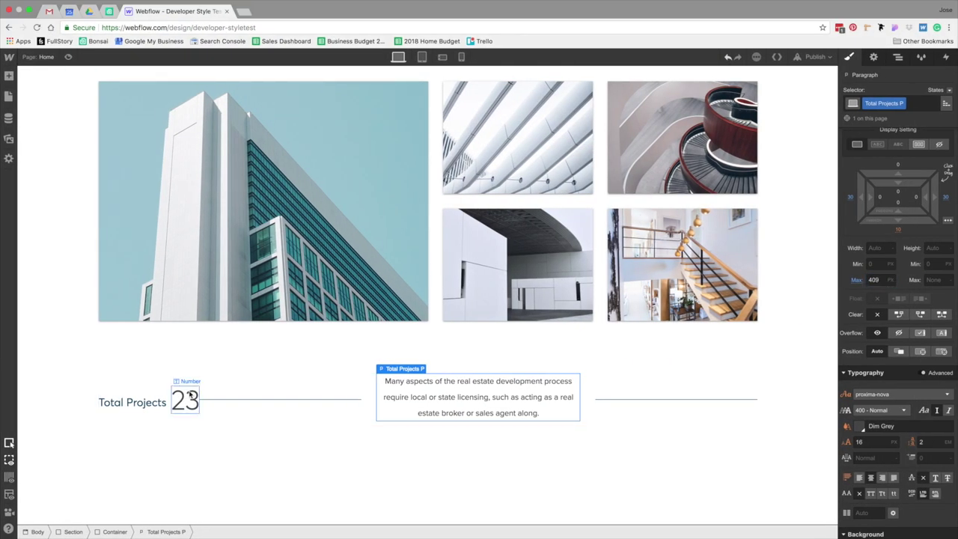
{"action": "left_click", "coordinate": [191, 394]}
{"action": "left_click", "coordinate": [946, 198]}
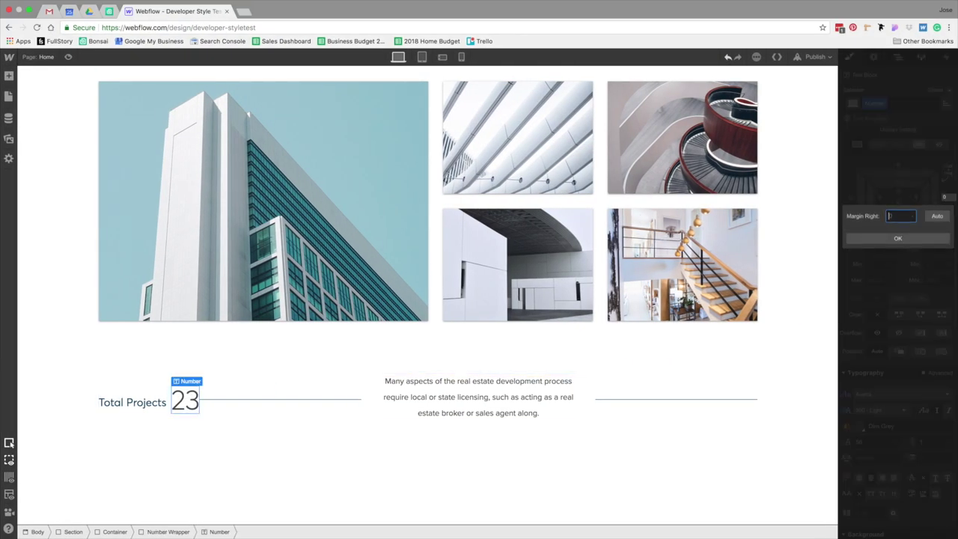
{"action": "type", "text": "30"}
{"action": "key", "text": "Return"}
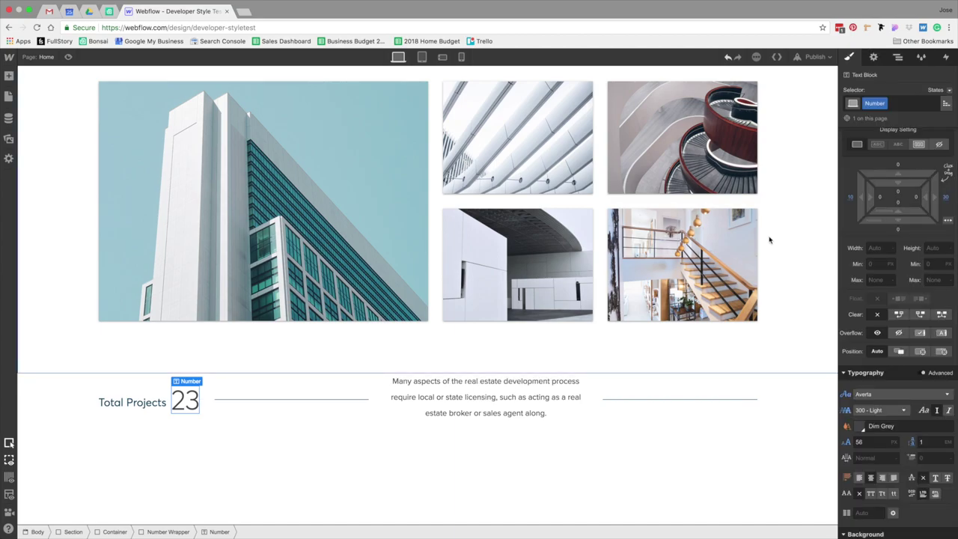
{"action": "key", "text": "ctrl+Left"}
{"action": "key", "text": "ctrl+Right"}
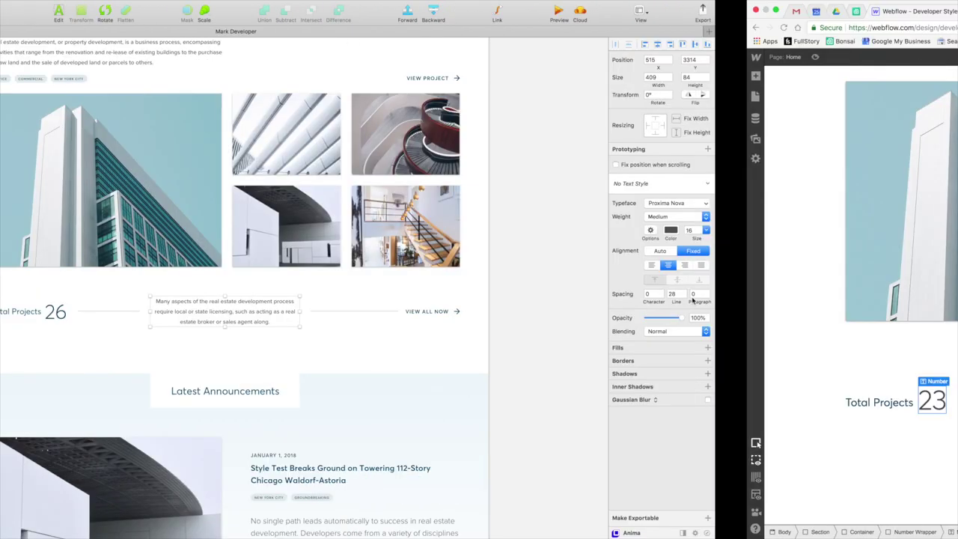
{"action": "scroll", "coordinate": [693, 301], "scroll_direction": "up", "scroll_amount": 5}
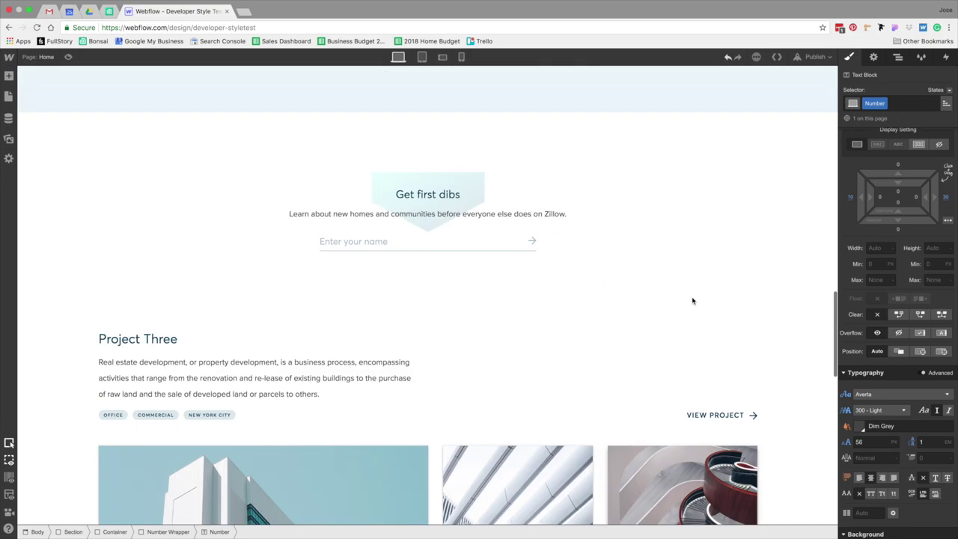
- Copy the VIEW PROJECT arrow link from Project Three into the Total Projects row
{"action": "left_click", "coordinate": [718, 416]}
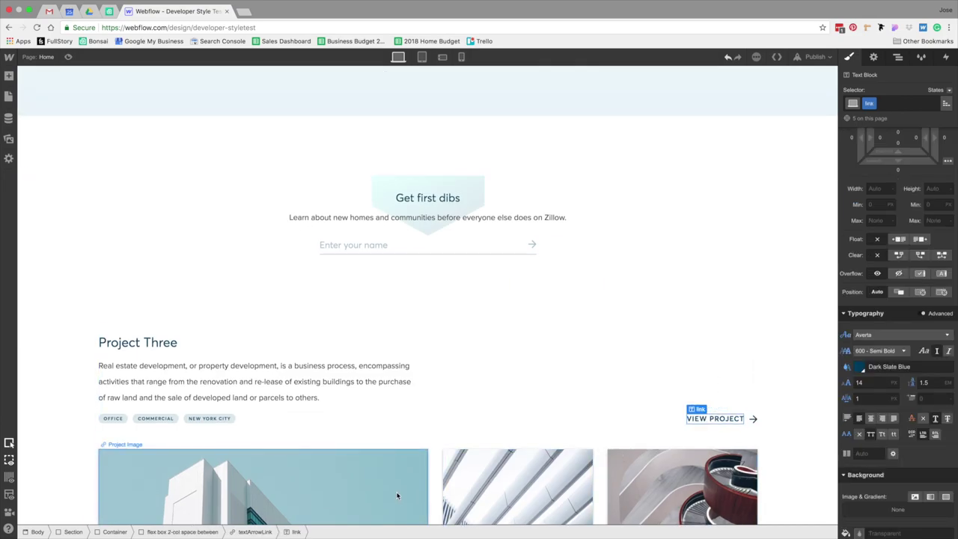
{"action": "left_click", "coordinate": [254, 532]}
{"action": "scroll", "coordinate": [491, 421], "scroll_direction": "down", "scroll_amount": 10}
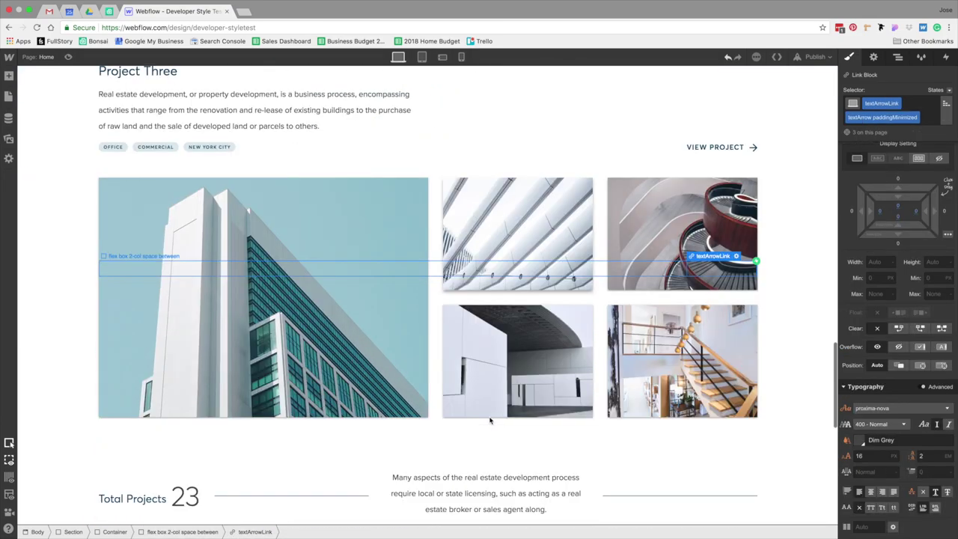
{"action": "scroll", "coordinate": [490, 420], "scroll_direction": "up", "scroll_amount": 1}
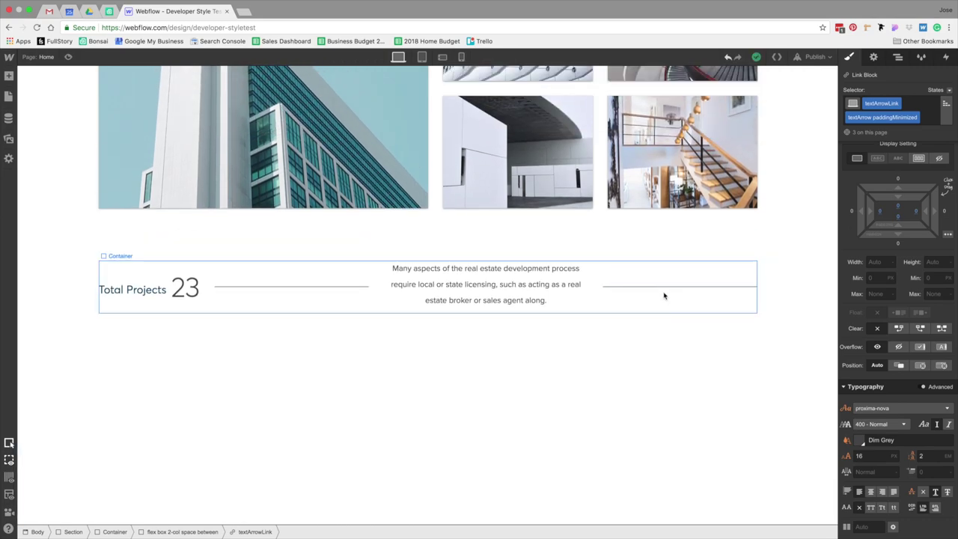
{"action": "left_click", "coordinate": [664, 299]}
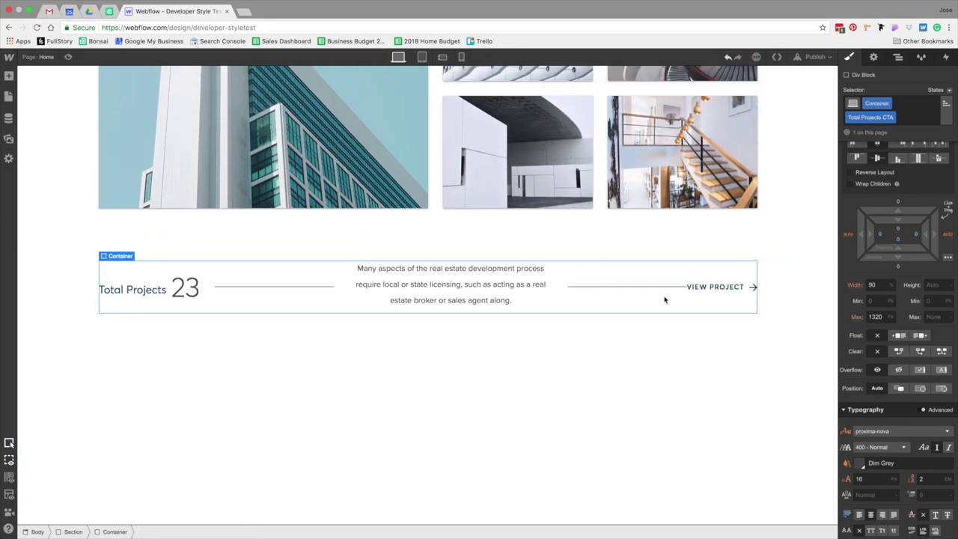
{"action": "left_click", "coordinate": [704, 290]}
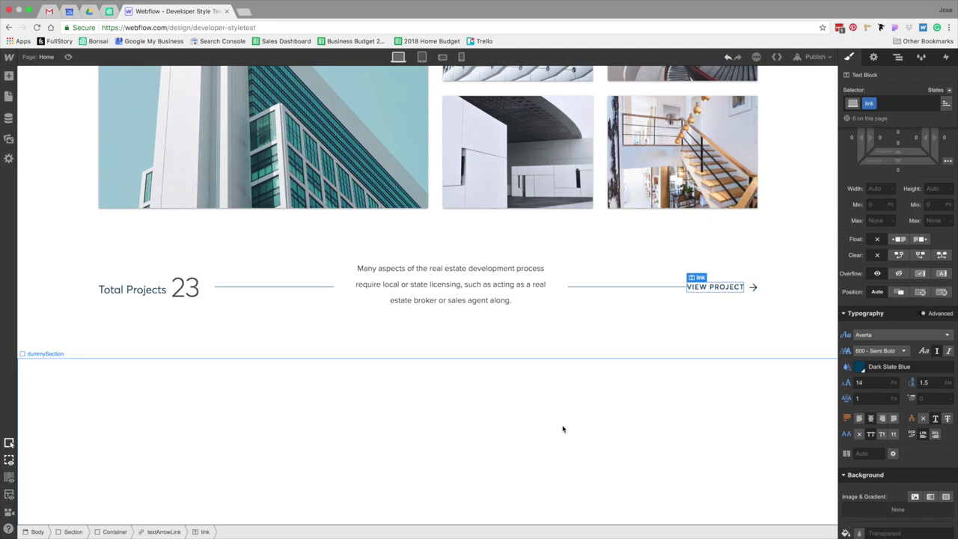
- Remove the 23's right margin and give the right divider 30 px side margins
{"action": "left_click", "coordinate": [589, 287]}
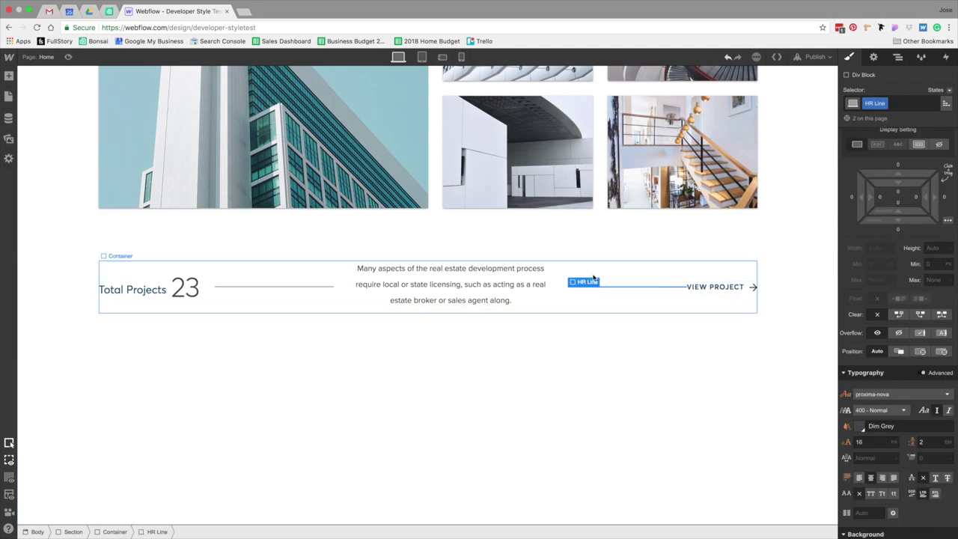
{"action": "left_click", "coordinate": [539, 292]}
{"action": "left_click_drag", "start_coordinate": [942, 199], "coordinate": [942, 199]}
{"action": "left_click", "coordinate": [187, 289]}
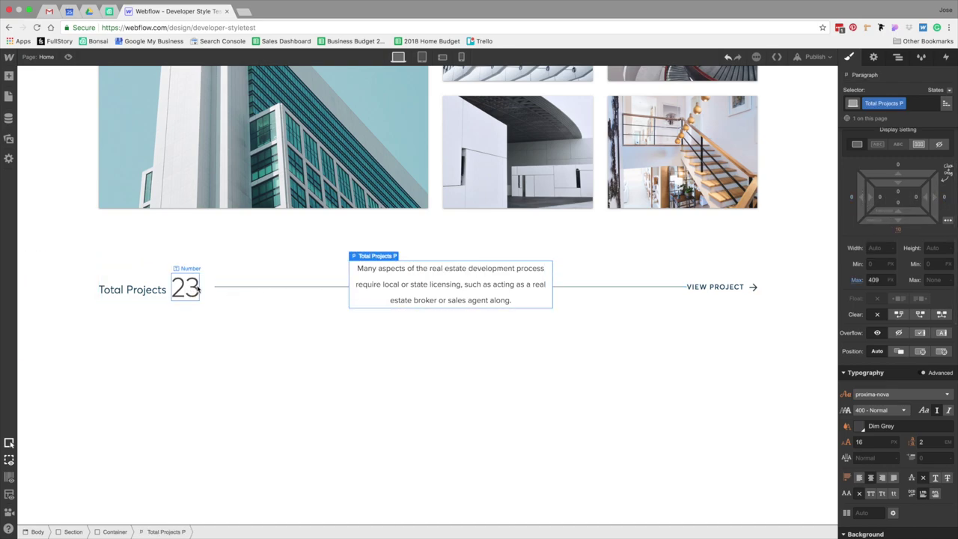
{"action": "left_click_drag", "start_coordinate": [946, 198], "coordinate": [942, 199]}
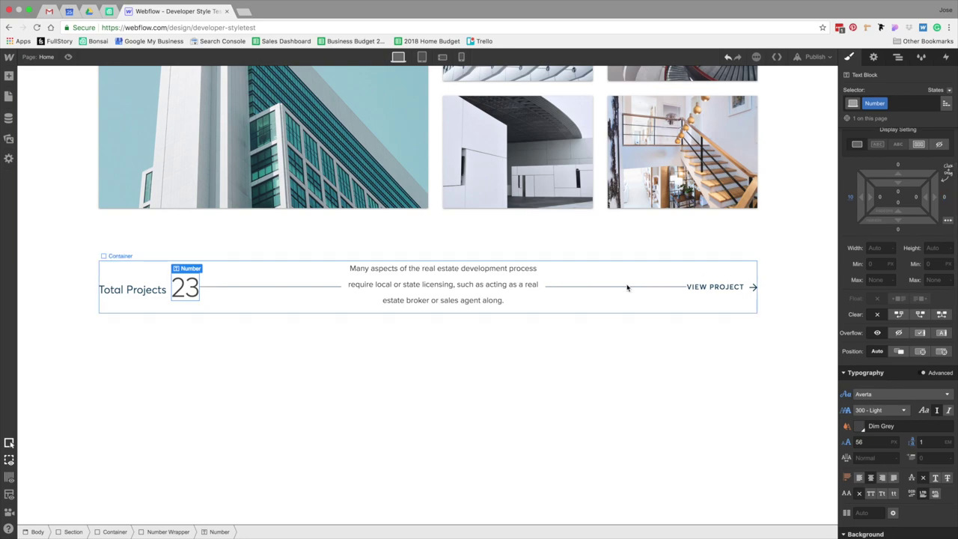
{"action": "left_click", "coordinate": [626, 290]}
{"action": "left_click_drag", "start_coordinate": [851, 198], "coordinate": [816, 210]}
- Preview the homepage and compare it against the Sketch mockup
{"action": "left_click", "coordinate": [598, 433]}
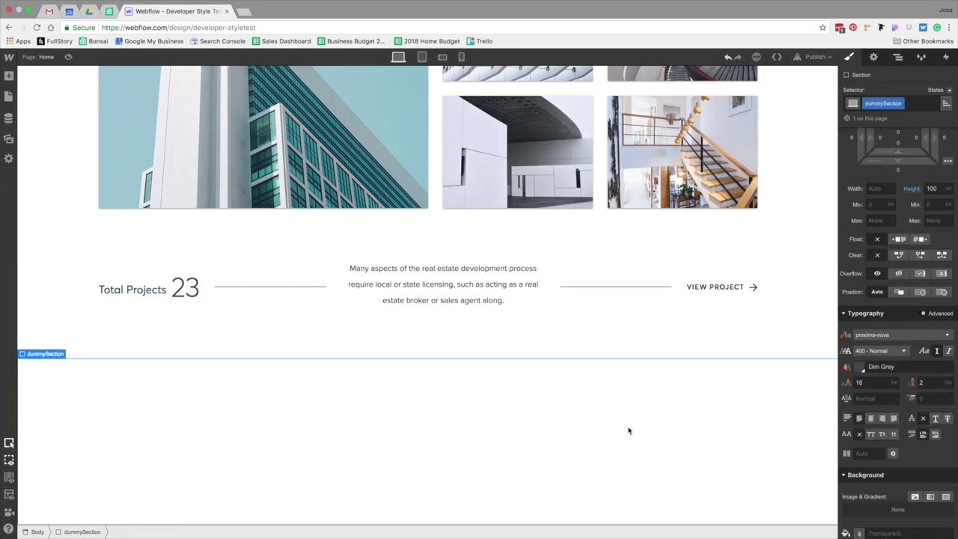
{"action": "scroll", "coordinate": [629, 430], "scroll_direction": "down", "scroll_amount": 1}
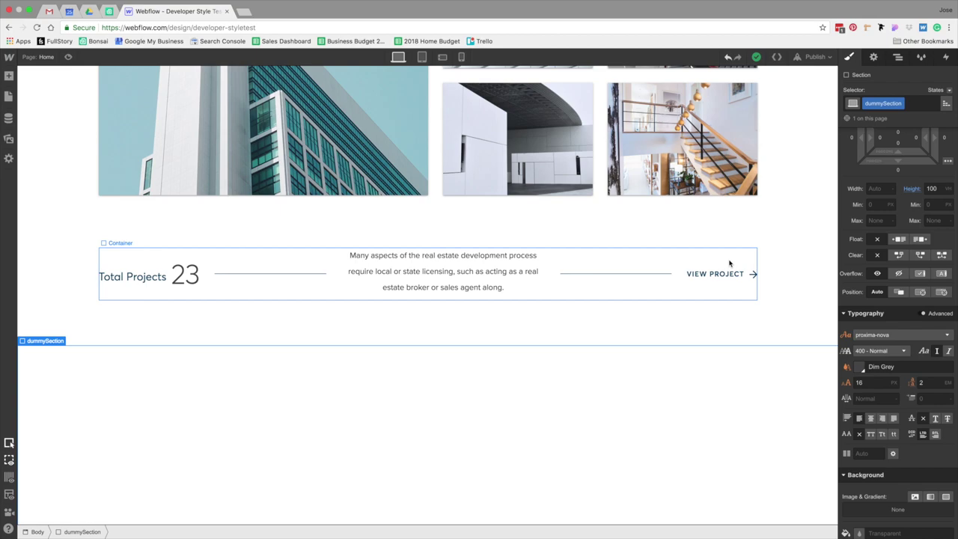
{"action": "left_click", "coordinate": [69, 57]}
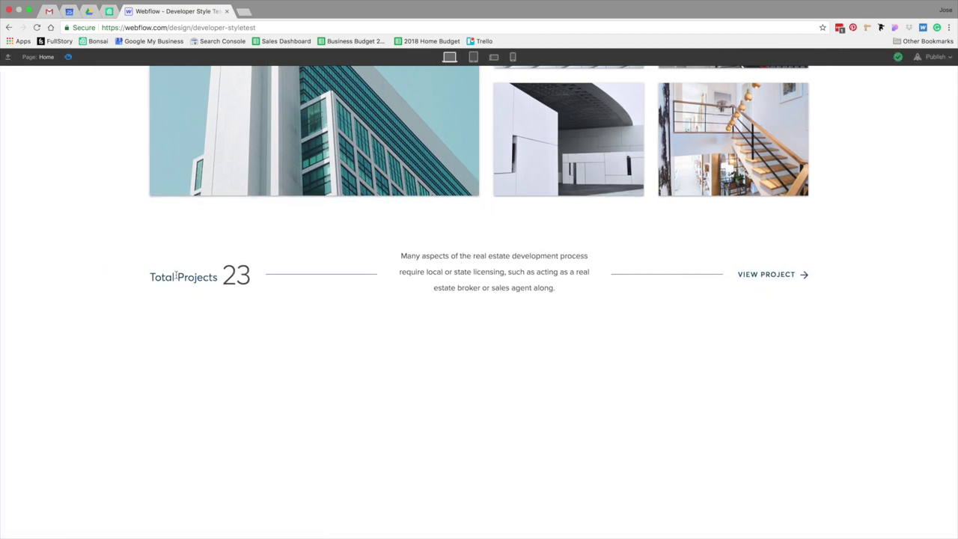
{"action": "key", "text": "super+shift+p"}
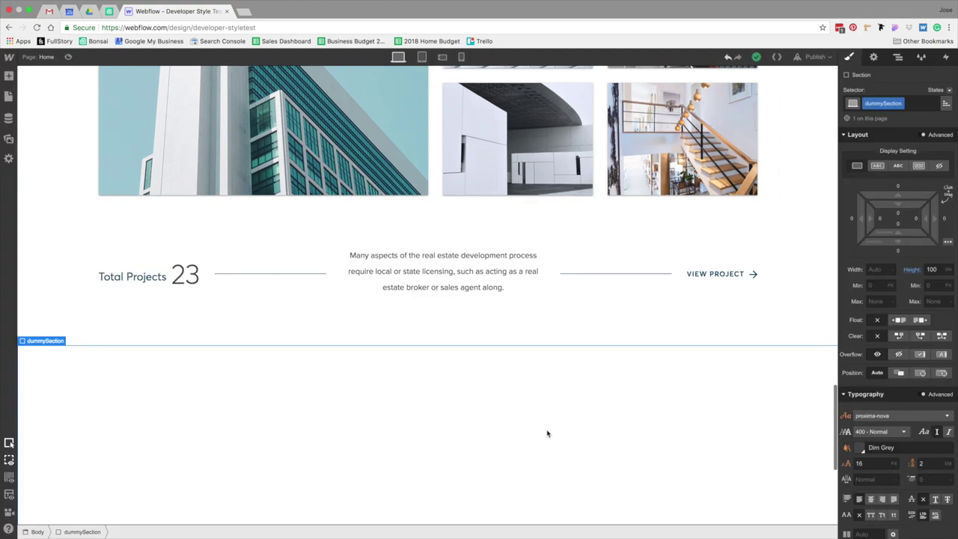
{"action": "key", "text": "ctrl+Left"}
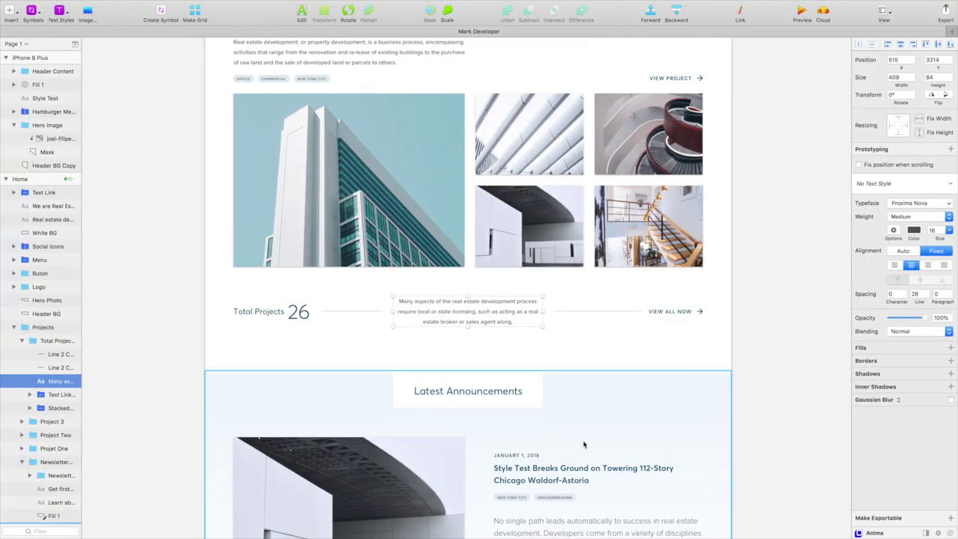
{"action": "scroll", "coordinate": [767, 365], "scroll_direction": "down", "scroll_amount": 8}
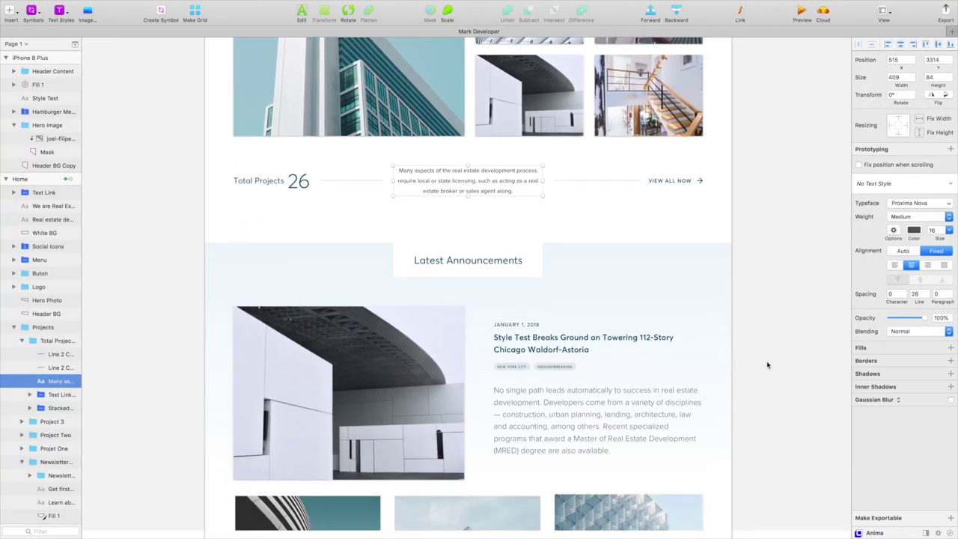
{"action": "key", "text": "ctrl+Right"}
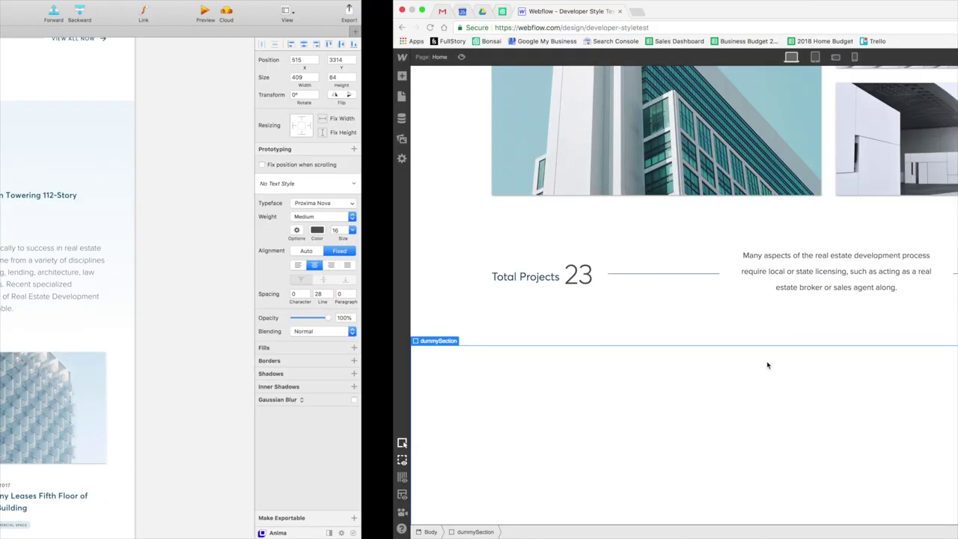
{"action": "scroll", "coordinate": [768, 365], "scroll_direction": "down", "scroll_amount": 2}
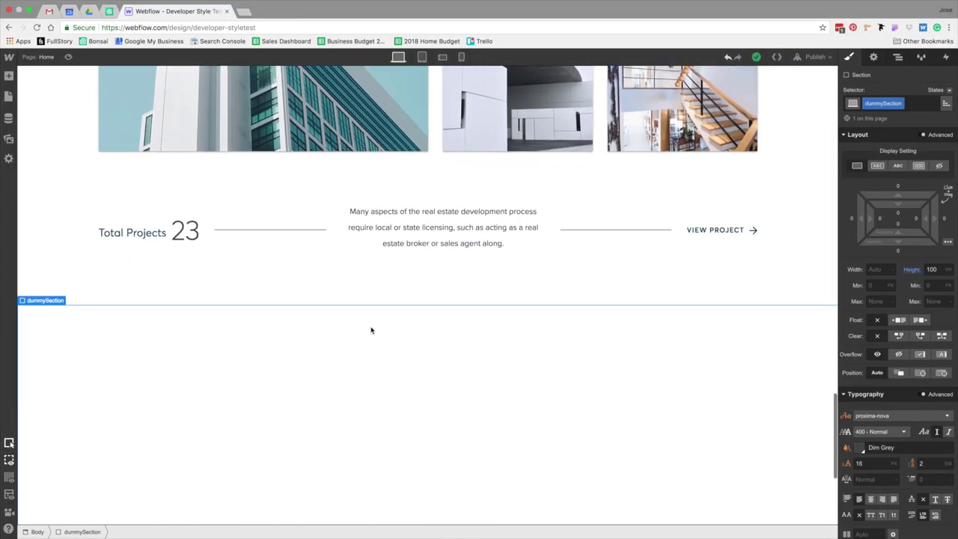
- Drag a new Div Block onto the page body
{"action": "left_click", "coordinate": [36, 533]}
{"action": "left_click", "coordinate": [9, 75]}
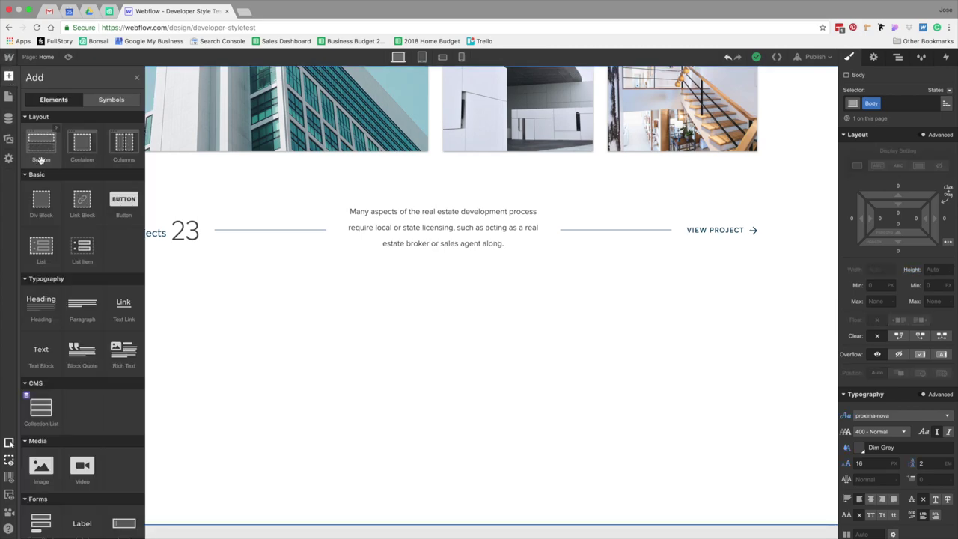
{"action": "left_click_drag", "start_coordinate": [41, 199], "coordinate": [42, 147]}
- Undo the stray block and add a new section above dummySection
{"action": "key", "text": "super+z"}
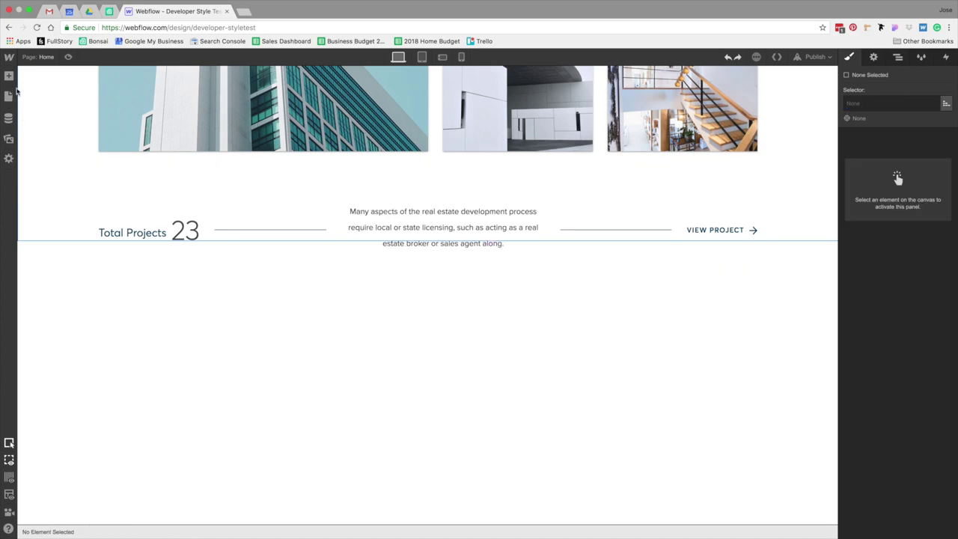
{"action": "left_click", "coordinate": [78, 482]}
{"action": "left_click", "coordinate": [33, 533]}
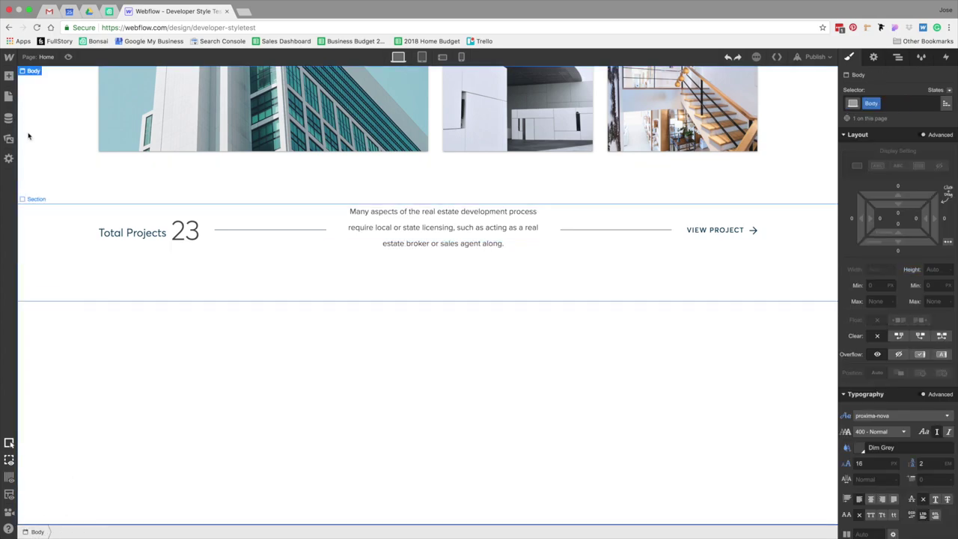
{"action": "left_click", "coordinate": [9, 76]}
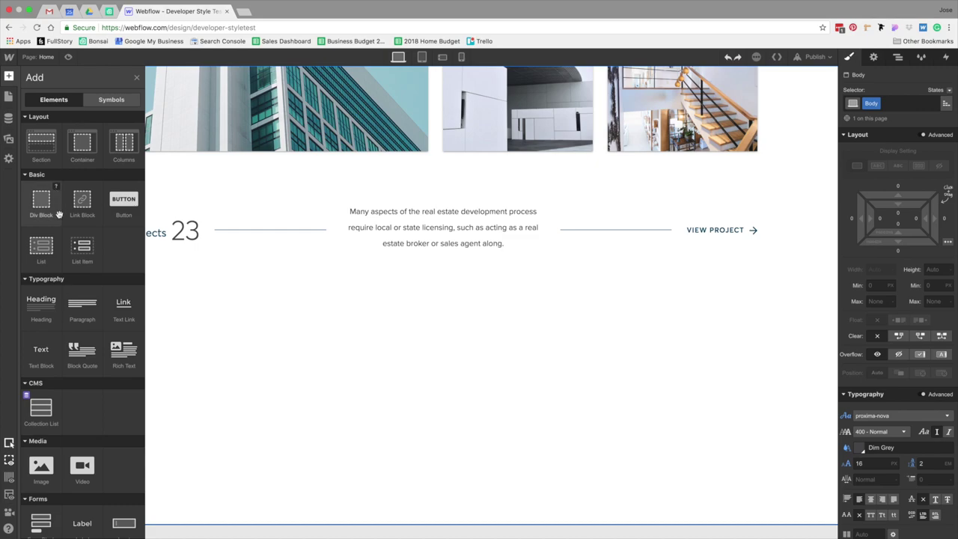
{"action": "left_click", "coordinate": [41, 146]}
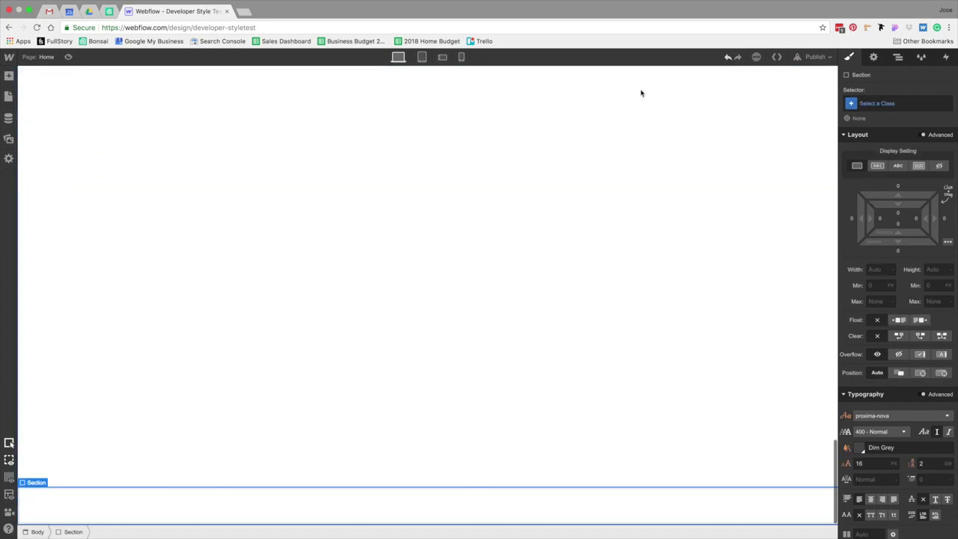
{"action": "left_click", "coordinate": [898, 57]}
{"action": "left_click_drag", "start_coordinate": [882, 530], "coordinate": [879, 517]}
- Apply the existing Section class to the new section
{"action": "left_click", "coordinate": [850, 58]}
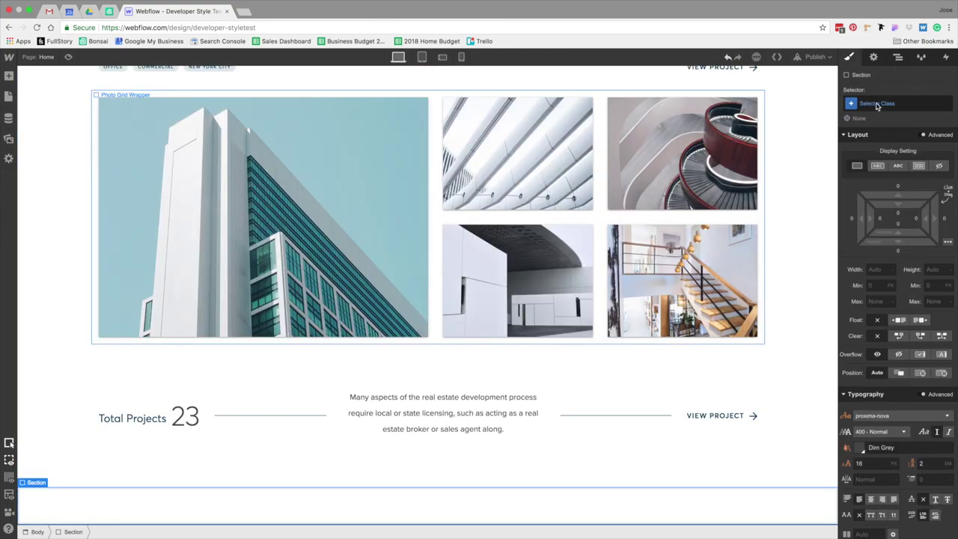
{"action": "left_click", "coordinate": [899, 102]}
{"action": "type", "text": "sec"}
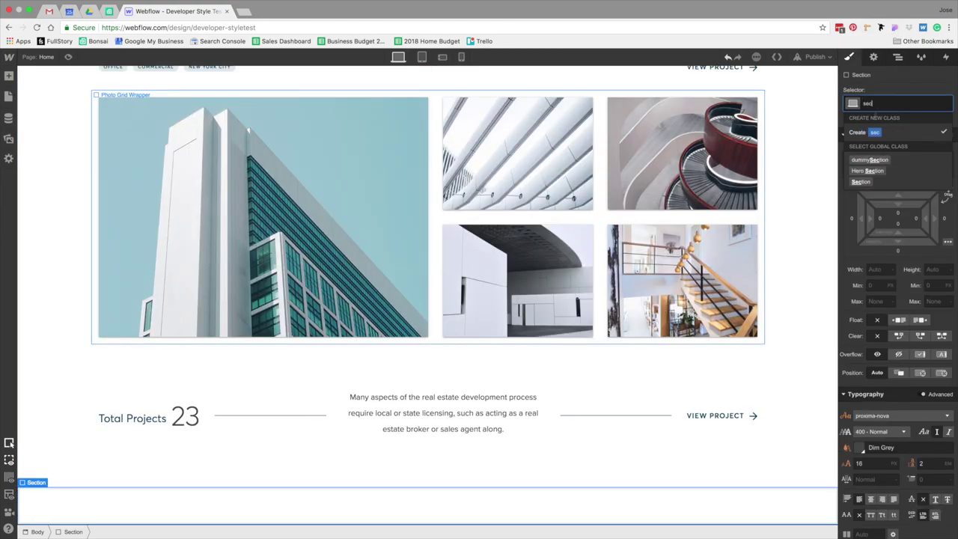
{"action": "left_click", "coordinate": [861, 182]}
{"action": "scroll", "coordinate": [604, 294], "scroll_direction": "down", "scroll_amount": 5}
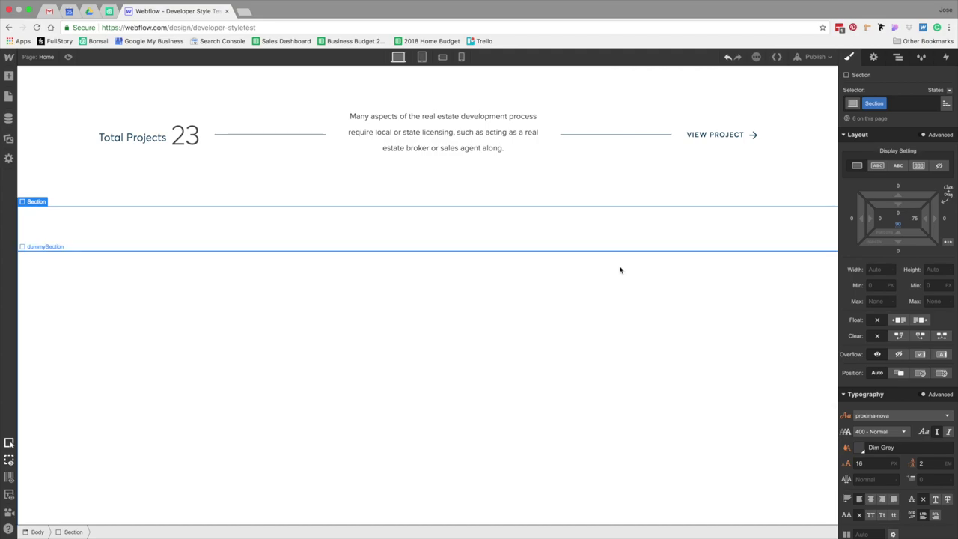
{"action": "key", "text": "ctrl+Left"}
- Inspect the Latest Announcements layout and its light background rectangle in Sketch
{"action": "scroll", "coordinate": [548, 322], "scroll_direction": "down", "scroll_amount": 2}
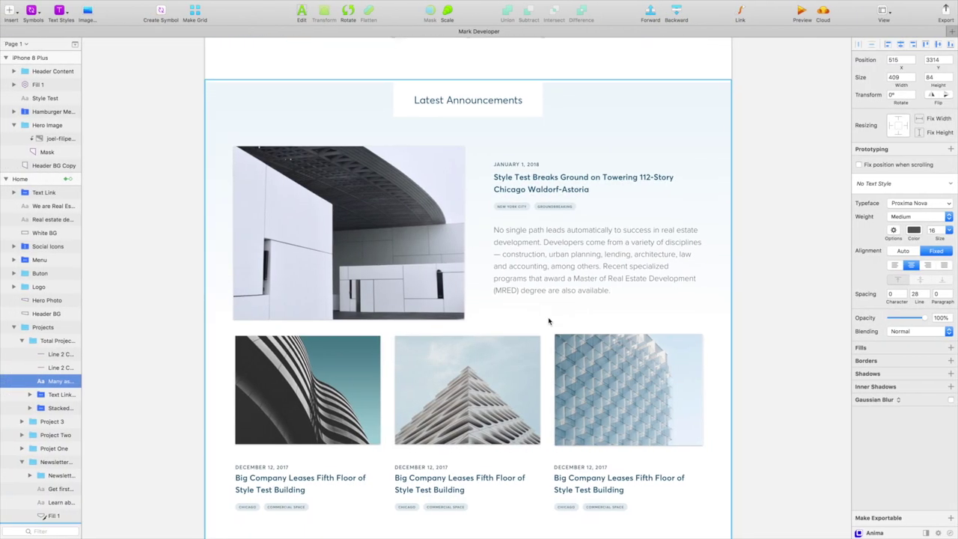
{"action": "scroll", "coordinate": [549, 322], "scroll_direction": "down", "scroll_amount": 3}
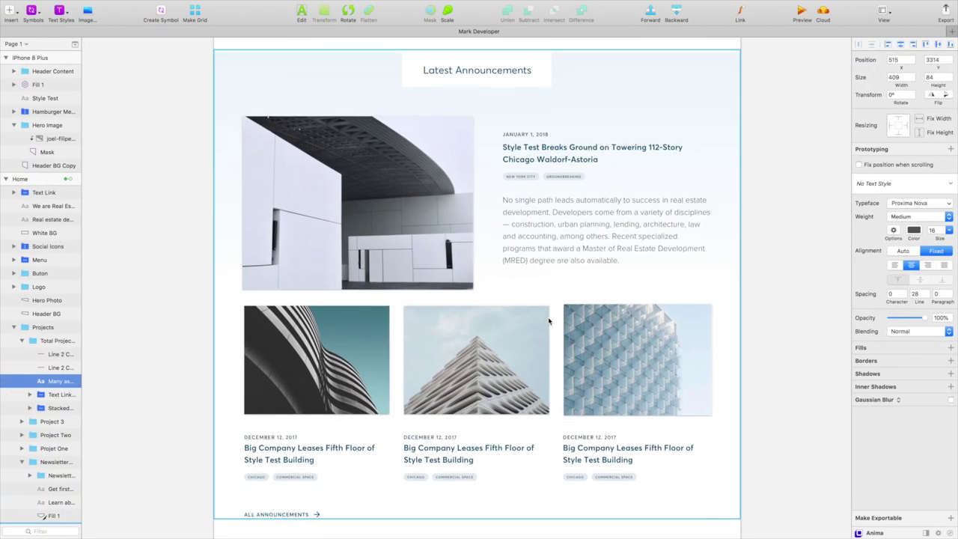
{"action": "scroll", "coordinate": [549, 321], "scroll_direction": "up", "scroll_amount": 2}
{"action": "scroll", "coordinate": [549, 322], "scroll_direction": "up", "scroll_amount": 3}
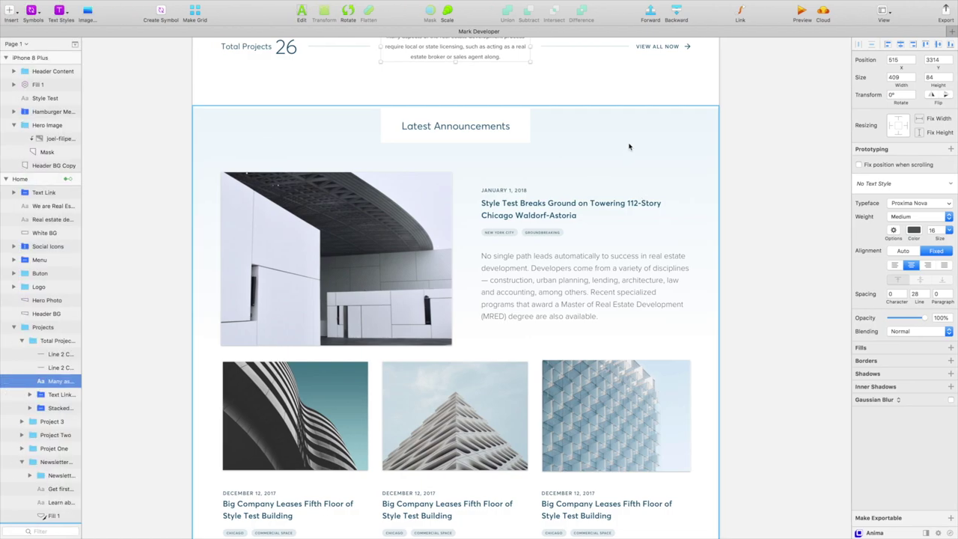
{"action": "double_click", "coordinate": [632, 148]}
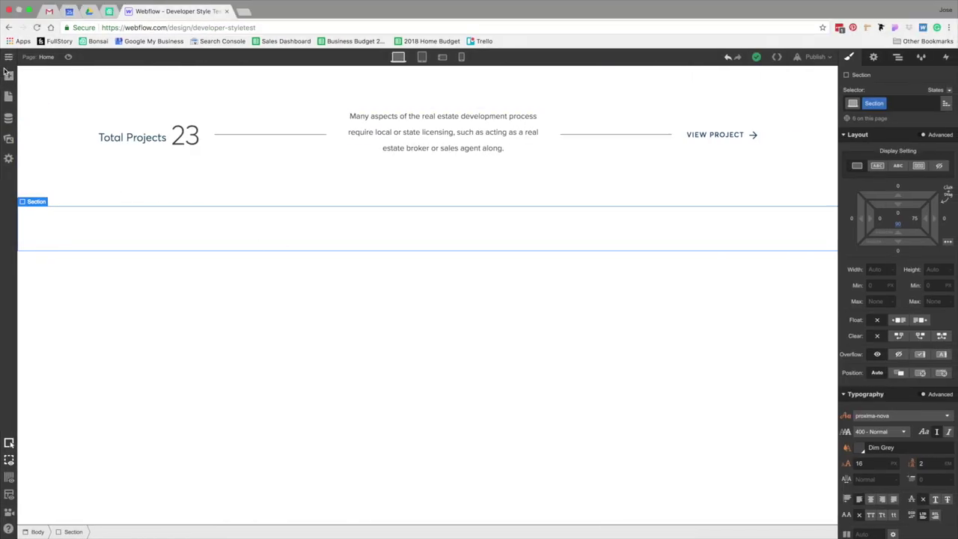
- Drop a Div Block into the new empty section and give it the class Blue Gradient
{"action": "left_click", "coordinate": [8, 75]}
{"action": "left_click_drag", "start_coordinate": [51, 207], "coordinate": [265, 248]}
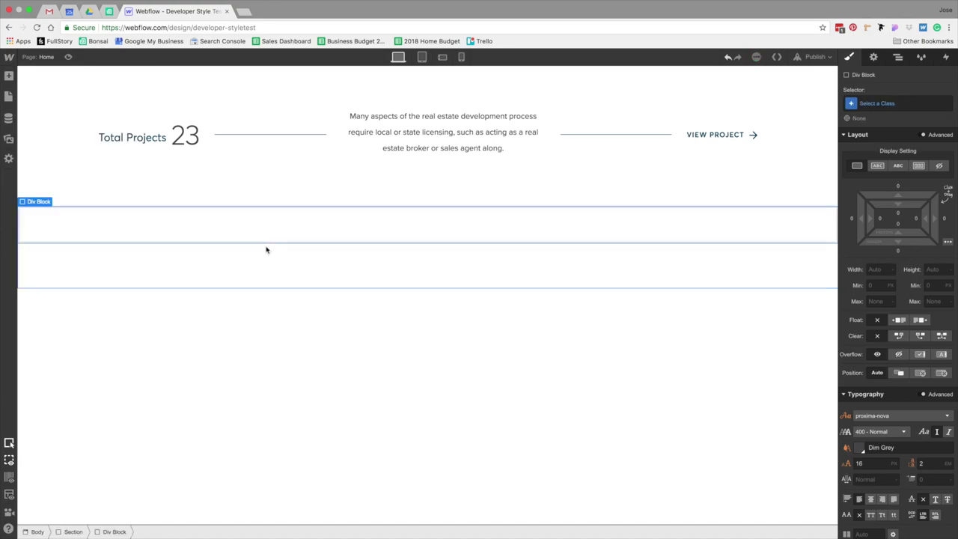
{"action": "left_click", "coordinate": [879, 104]}
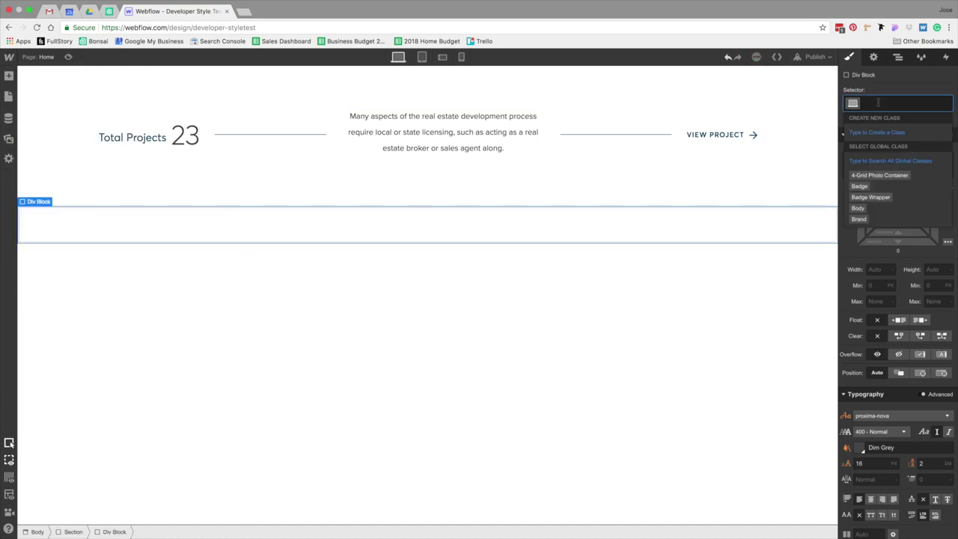
{"action": "type", "text": "Blue"}
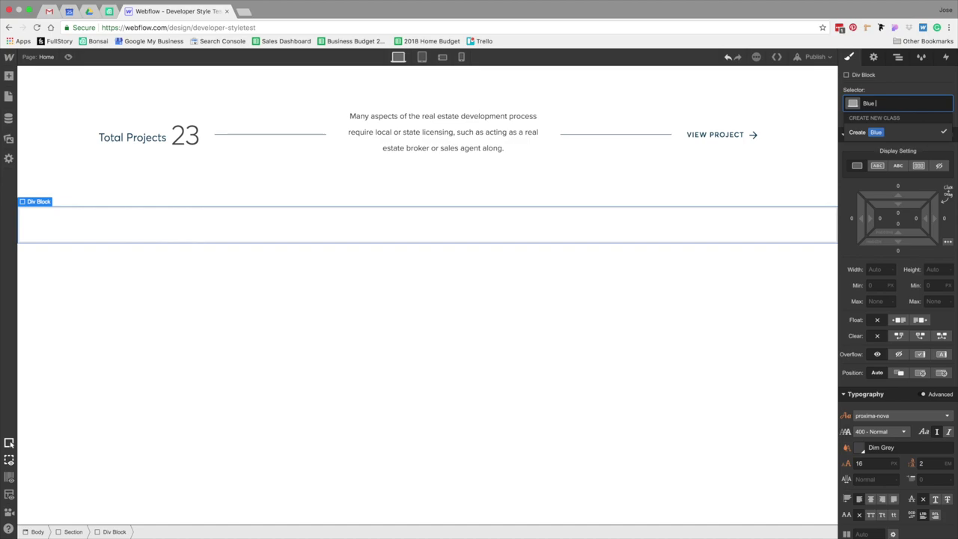
{"action": "type", "text": " Gradient"}
{"action": "key", "text": "Return"}
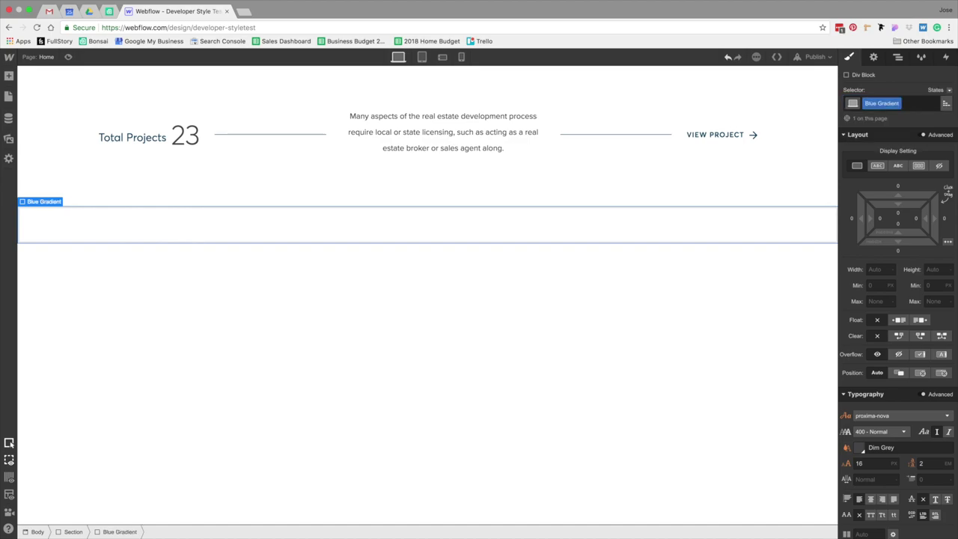
- Give Blue Gradient a linear gradient background with its stop set to the Wonder Blue swatch
{"action": "scroll", "coordinate": [877, 312], "scroll_direction": "down", "scroll_amount": 5}
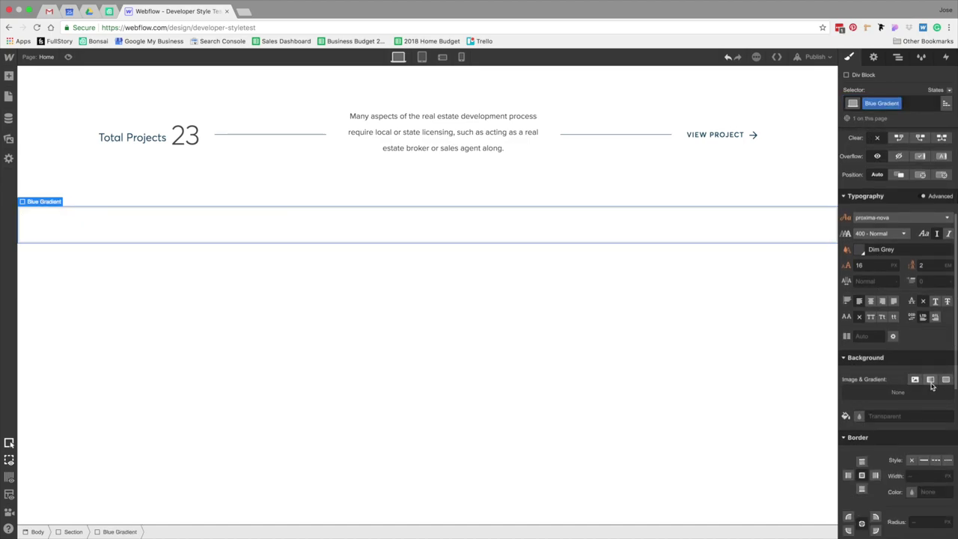
{"action": "left_click", "coordinate": [931, 379]}
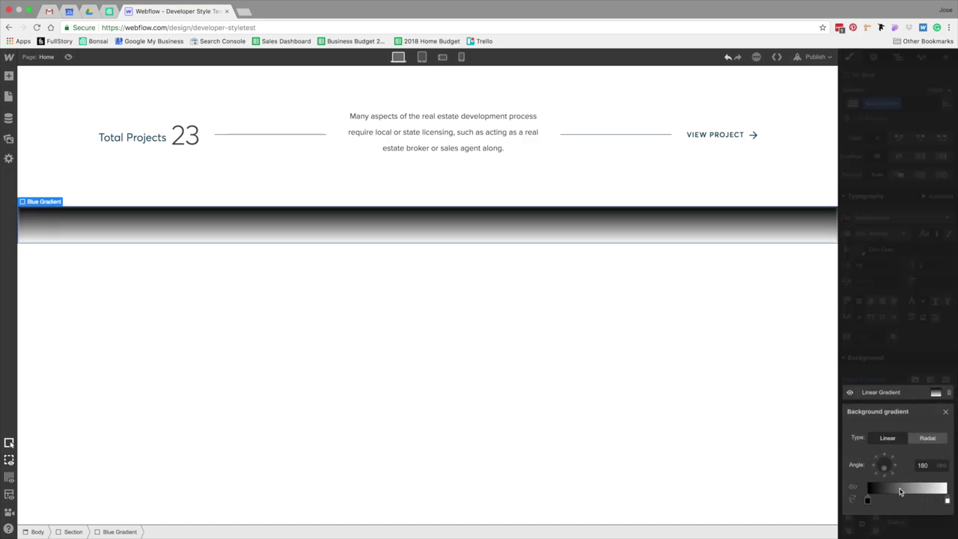
{"action": "left_click", "coordinate": [868, 501]}
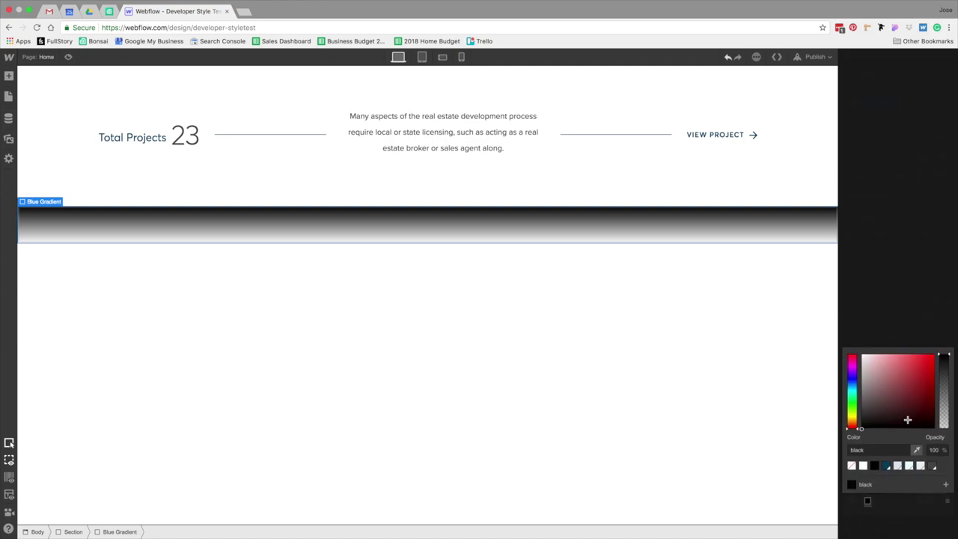
{"action": "key", "text": "ctrl+Left"}
{"action": "key", "text": "ctrl+Right"}
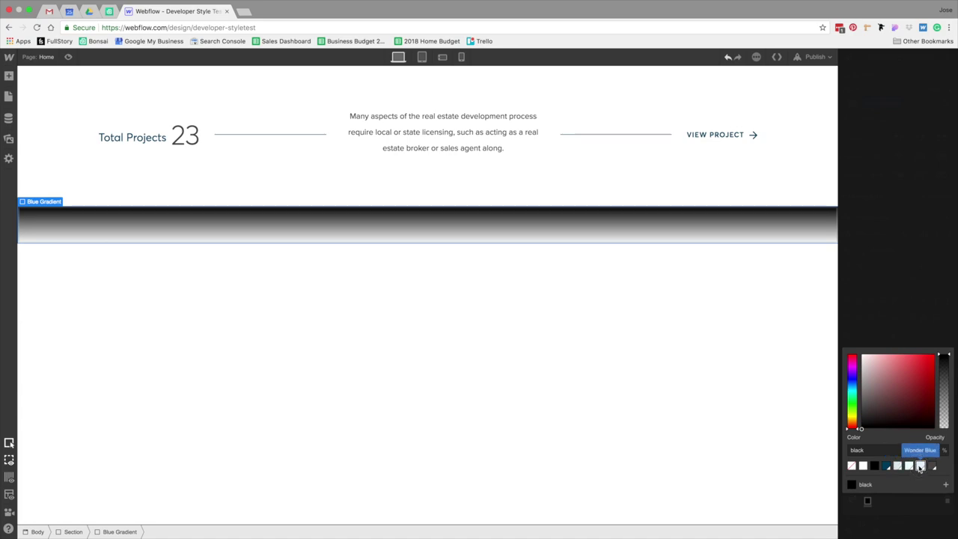
{"action": "left_click", "coordinate": [921, 465]}
{"action": "left_click", "coordinate": [916, 301]}
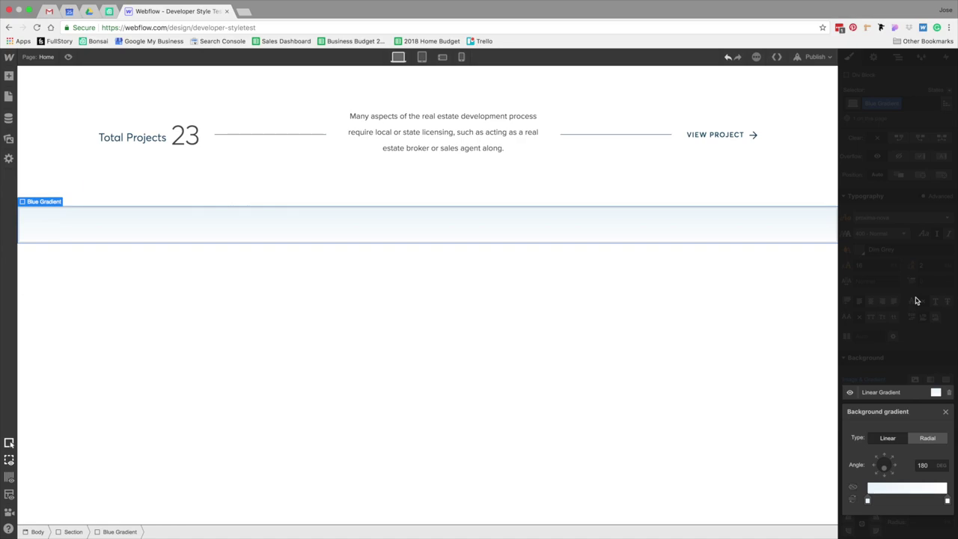
{"action": "left_click", "coordinate": [896, 367]}
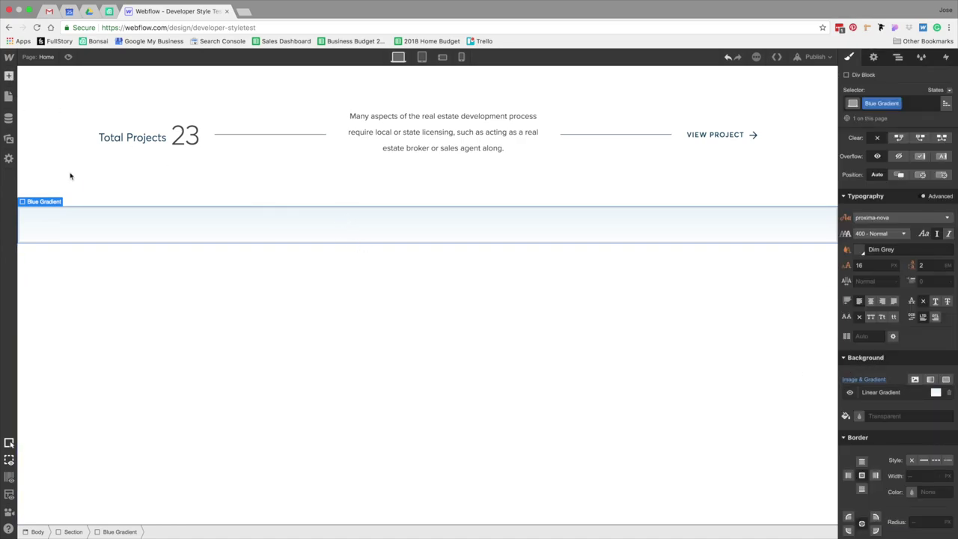
{"action": "key", "text": "a"}
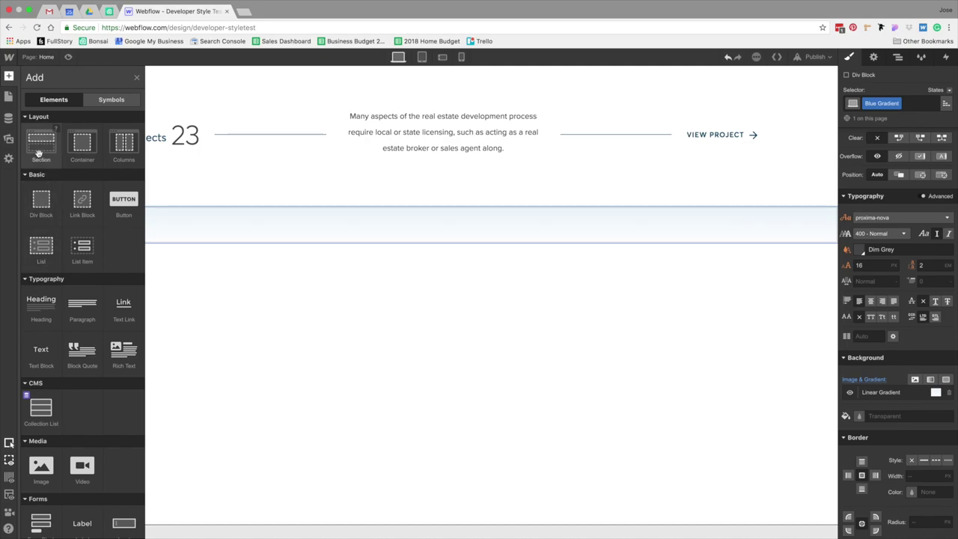
- Add a block inside Blue Gradient and apply the existing Container class to it
{"action": "left_click", "coordinate": [41, 199]}
{"action": "left_click", "coordinate": [888, 105]}
{"action": "type", "text": "cont"}
{"action": "key", "text": "Down"}
{"action": "key", "text": "Down"}
{"action": "key", "text": "Return"}
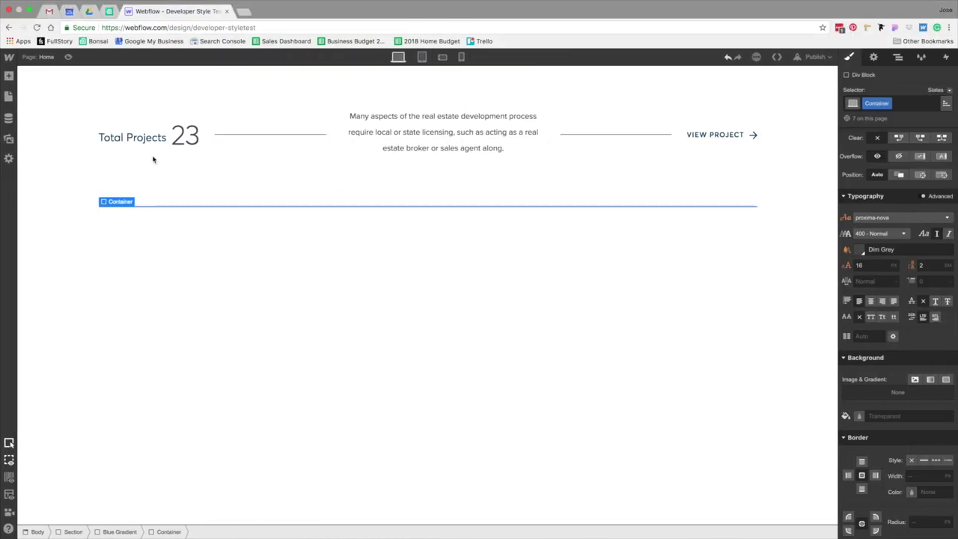
- Add a block in the Container with the new class White Headline Wrapper
{"action": "key", "text": "a"}
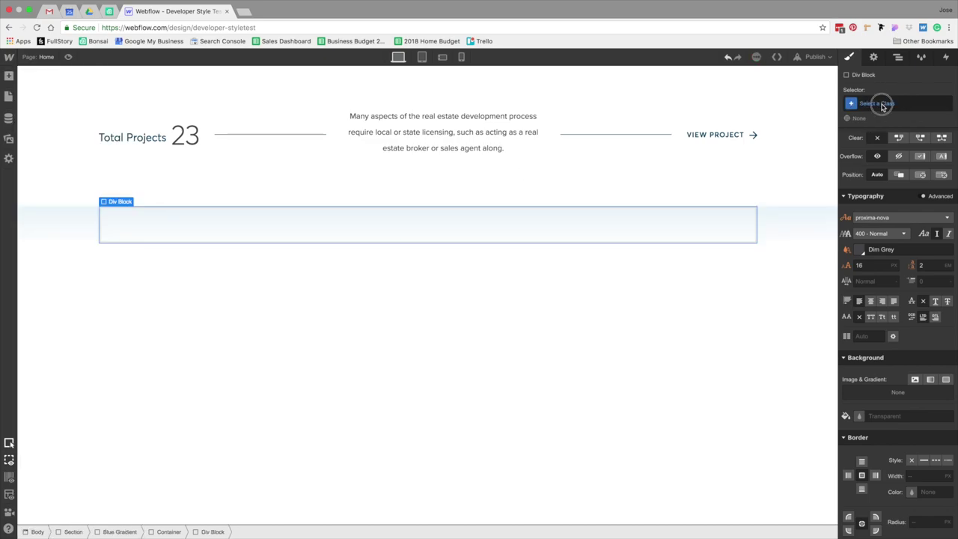
{"action": "left_click", "coordinate": [880, 103]}
{"action": "type", "text": "Head"}
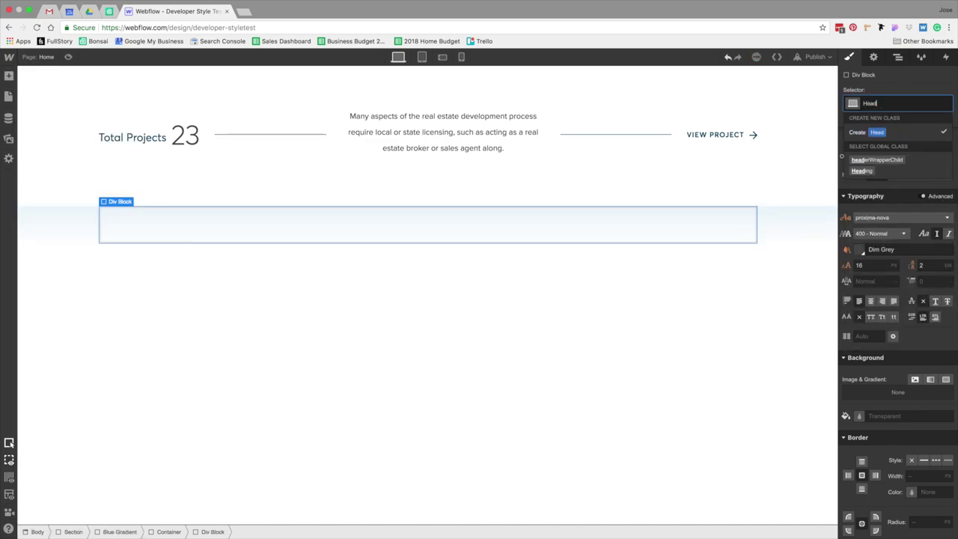
{"action": "type", "text": "lin"}
{"action": "key", "text": "BackSpace"}
{"action": "key", "text": "BackSpace"}
{"action": "key", "text": "BackSpace"}
{"action": "key", "text": "BackSpace"}
{"action": "key", "text": "BackSpace"}
{"action": "key", "text": "BackSpace"}
{"action": "key", "text": "BackSpace"}
{"action": "type", "text": "White"}
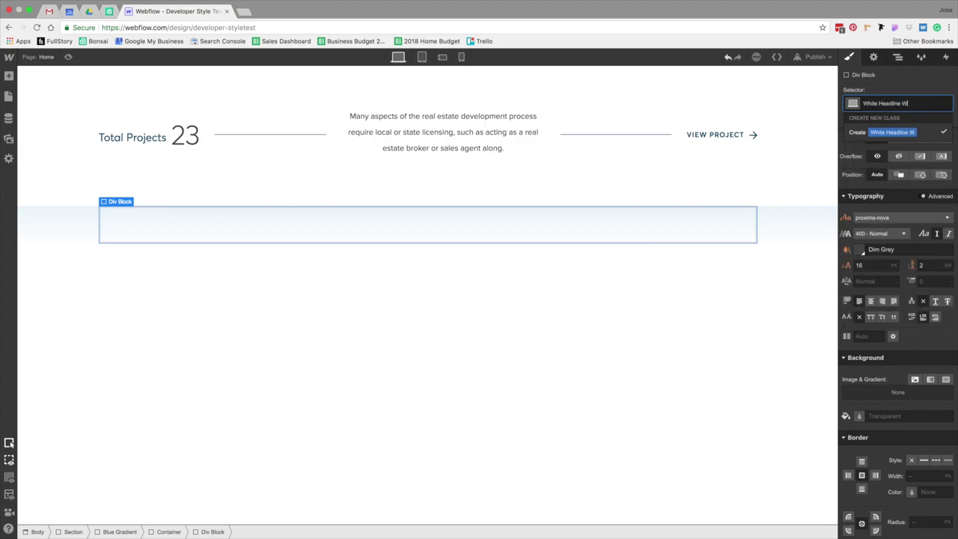
{"action": "key", "text": "Return"}
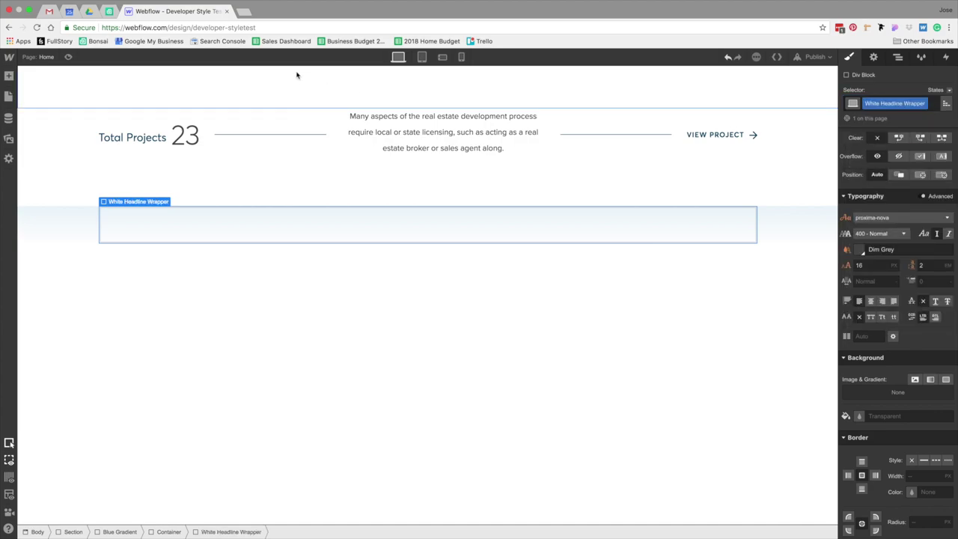
- Place an H2 Heading inside the White Headline Wrapper
{"action": "left_click", "coordinate": [9, 76]}
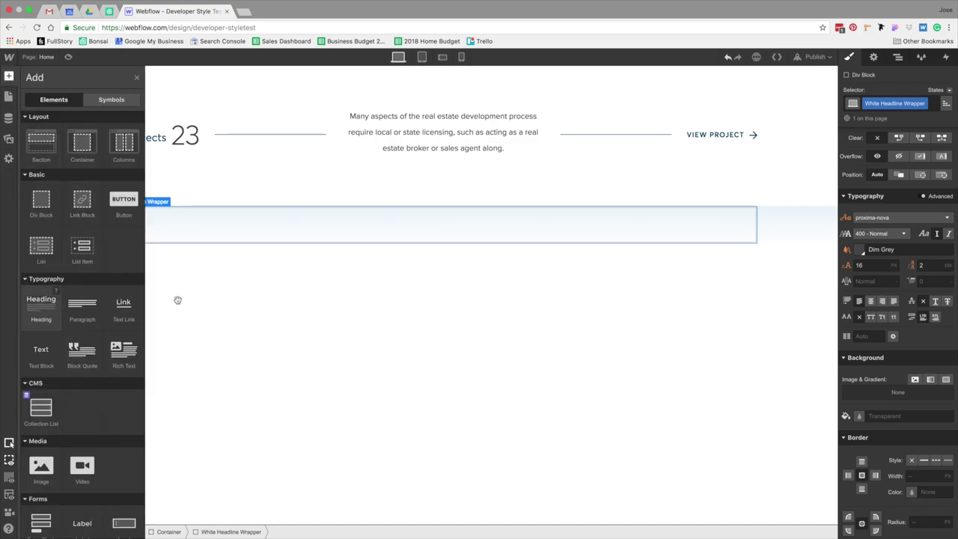
{"action": "left_click_drag", "start_coordinate": [41, 303], "coordinate": [195, 226]}
{"action": "left_click", "coordinate": [131, 266]}
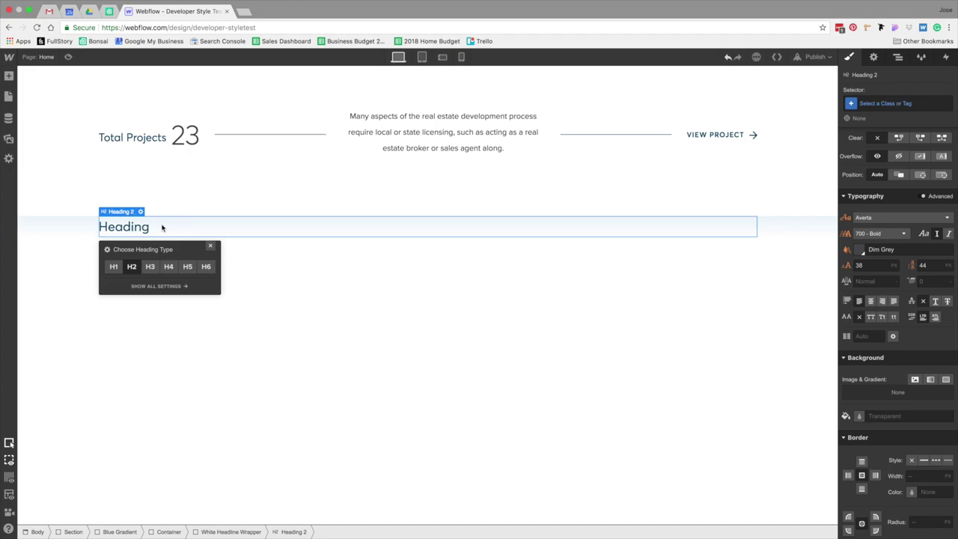
- Try inline-block display and auto side margins on the White Headline Wrapper, then reset its display
{"action": "left_click", "coordinate": [232, 532]}
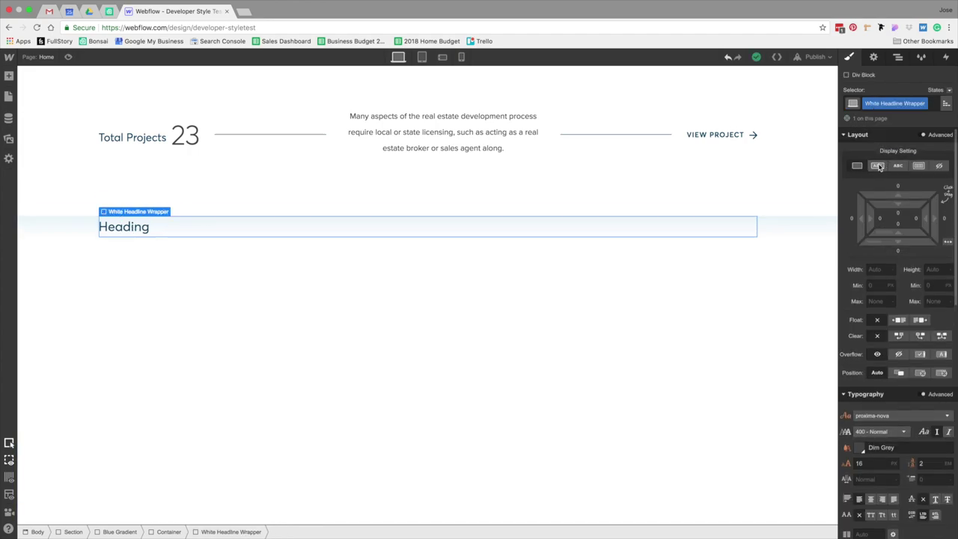
{"action": "left_click", "coordinate": [878, 166]}
{"action": "left_click", "coordinate": [949, 244]}
{"action": "left_click", "coordinate": [882, 168]}
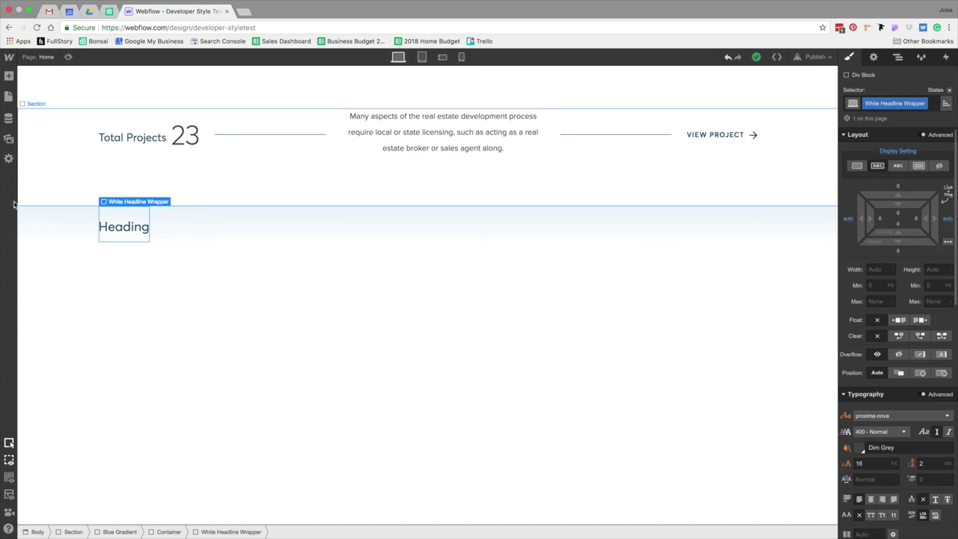
{"action": "left_click", "coordinate": [219, 231]}
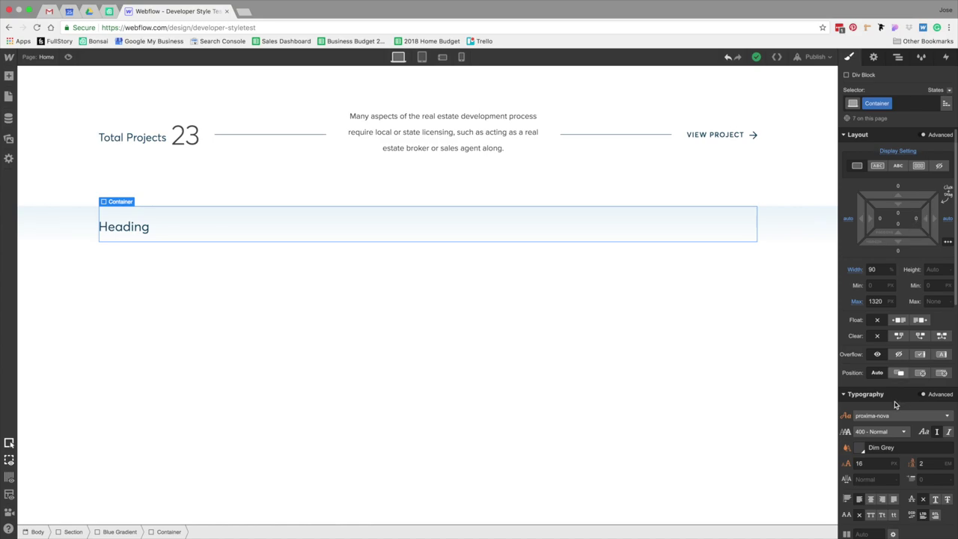
{"action": "scroll", "coordinate": [920, 408], "scroll_direction": "down", "scroll_amount": 1}
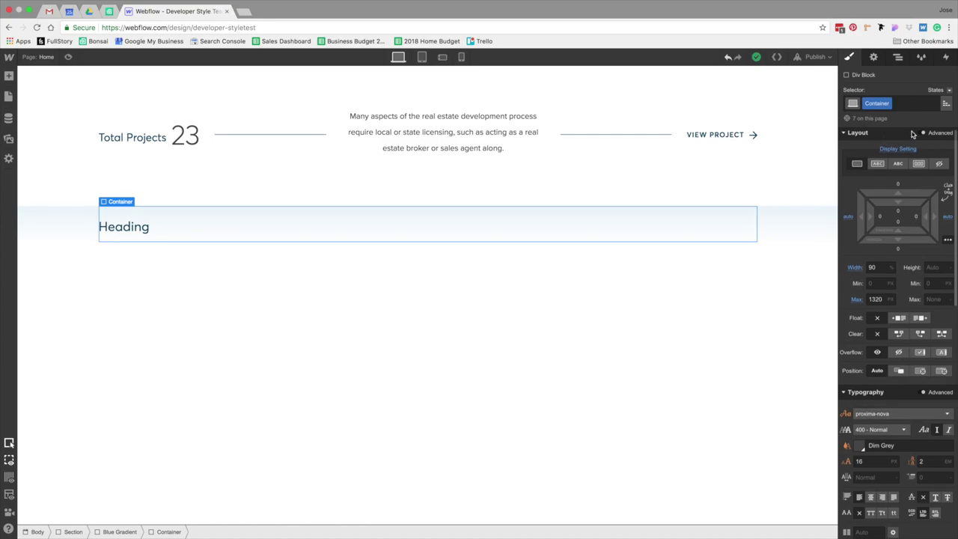
{"action": "left_click", "coordinate": [141, 215]}
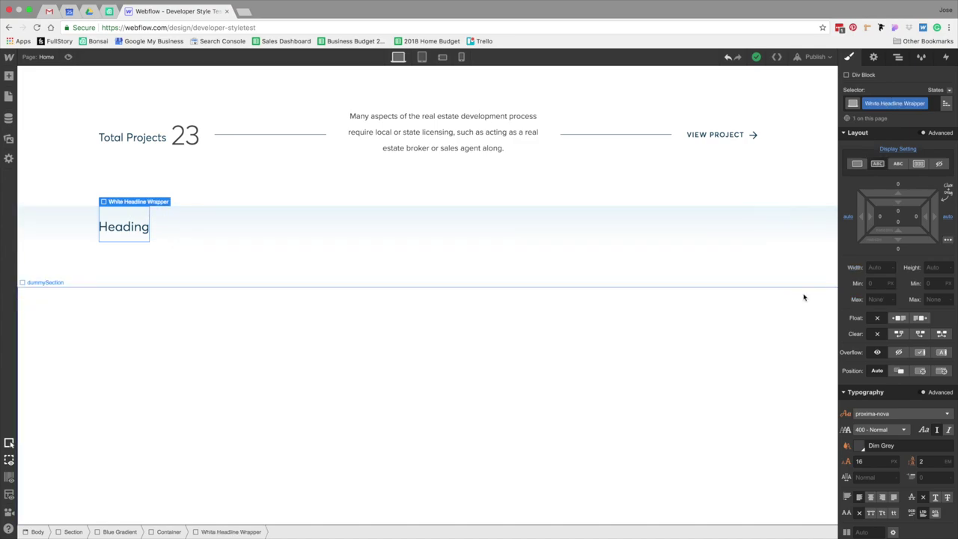
{"action": "left_click", "coordinate": [906, 150]}
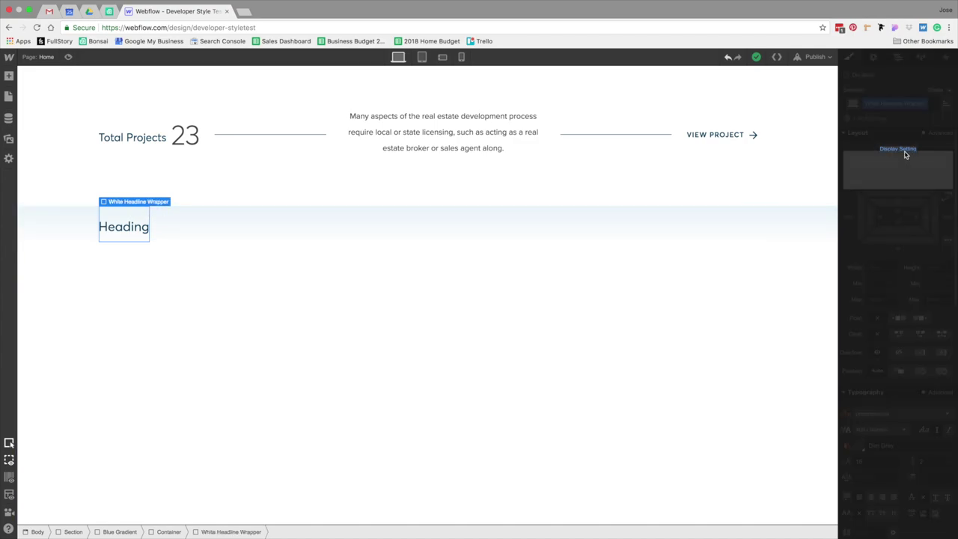
{"action": "left_click", "coordinate": [914, 160]}
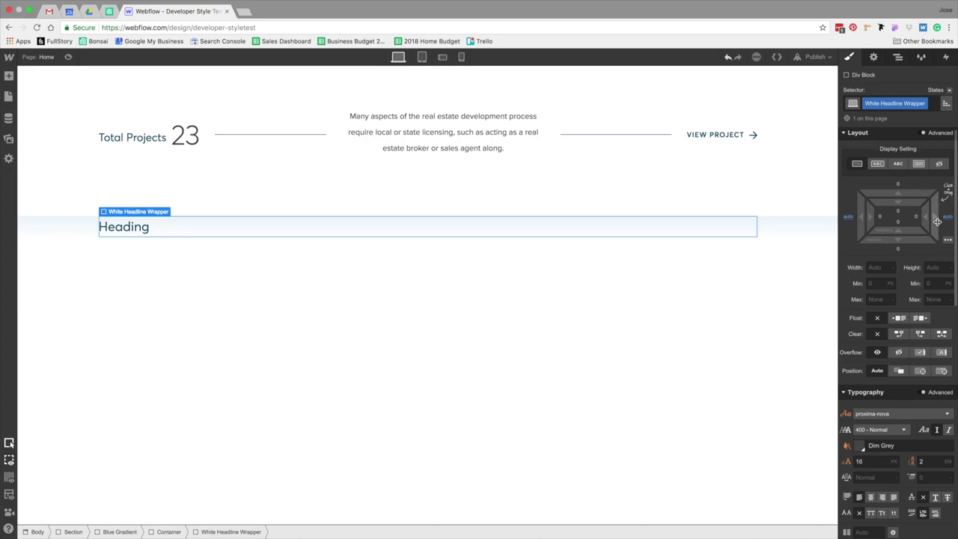
- Center the heading text in the wrapper, shrink it to inline-block, and undo centring on Container
{"action": "left_click", "coordinate": [872, 498]}
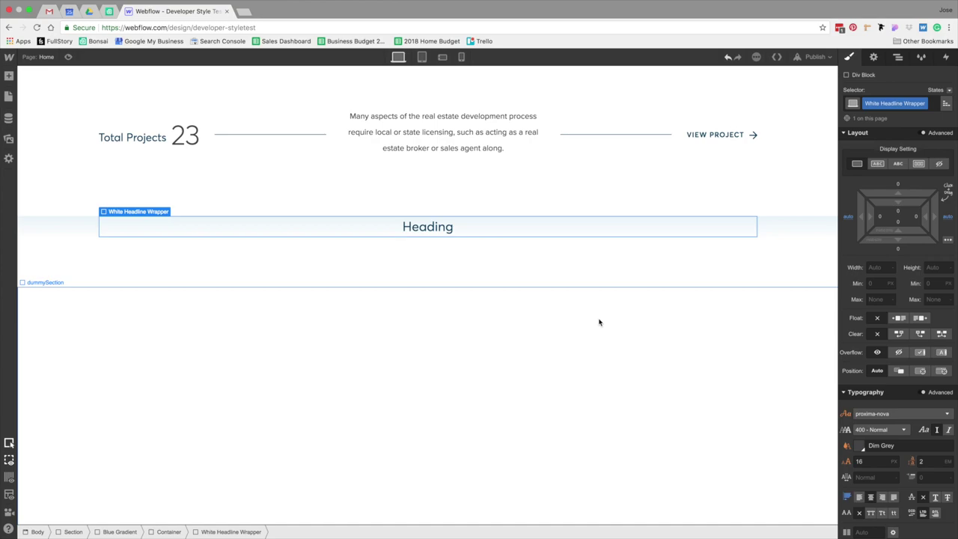
{"action": "scroll", "coordinate": [908, 354], "scroll_direction": "down", "scroll_amount": 1}
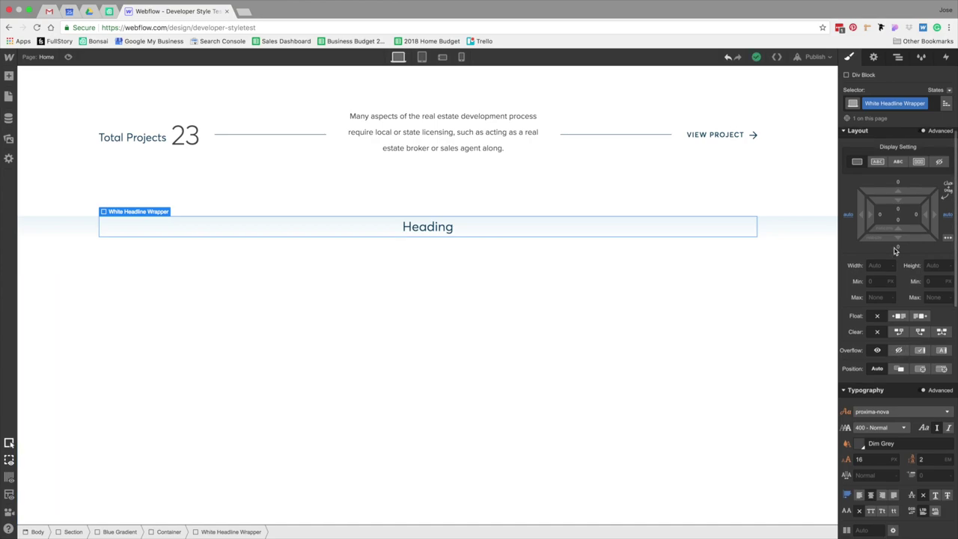
{"action": "left_click", "coordinate": [878, 165]}
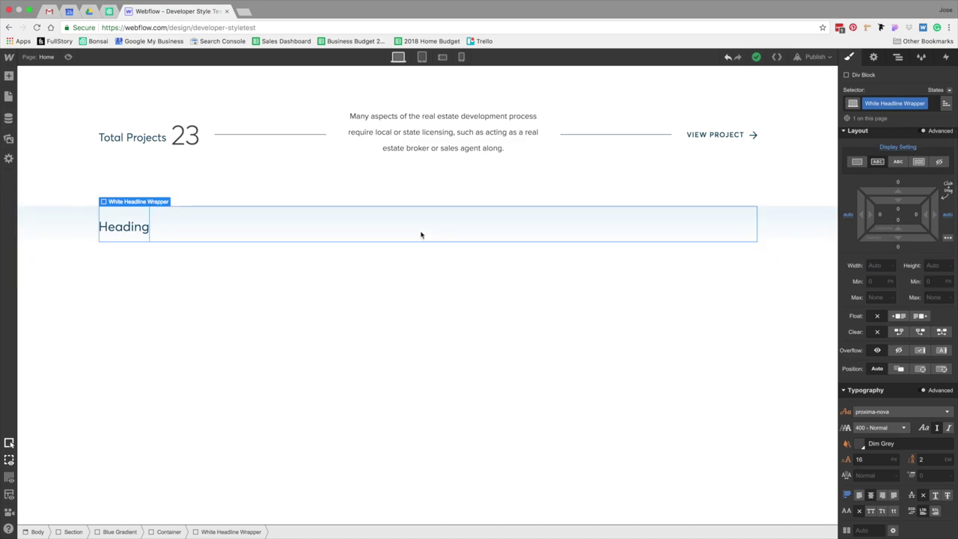
{"action": "left_click", "coordinate": [447, 232]}
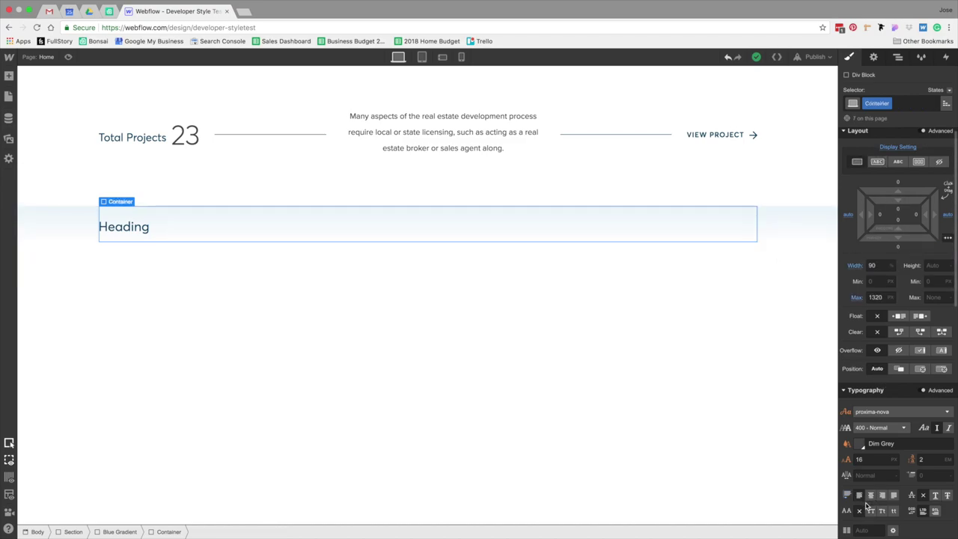
{"action": "left_click", "coordinate": [872, 495]}
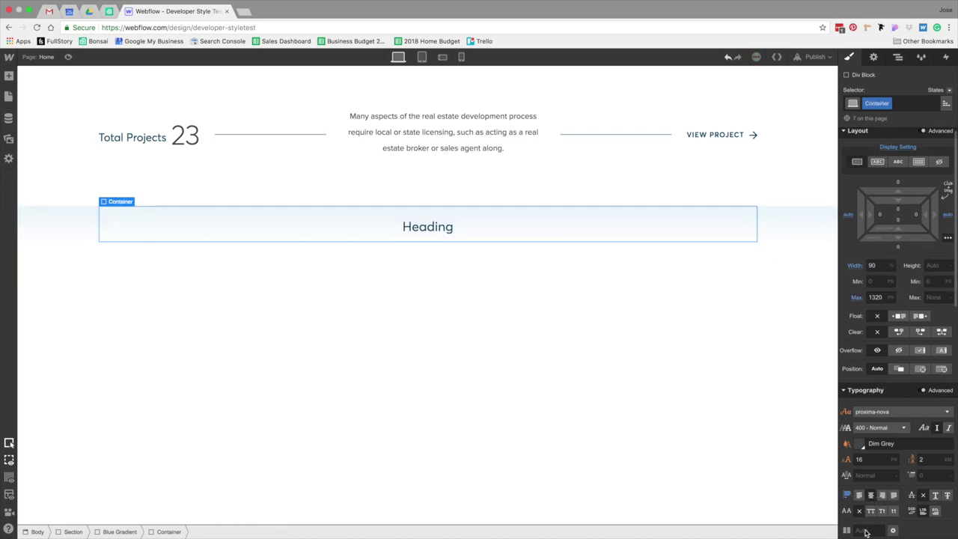
{"action": "key", "text": "super+z"}
- Add a Text-Align Center combo class to the Container with centred text alignment
{"action": "left_click", "coordinate": [907, 104]}
{"action": "type", "text": "Text-Align Center"}
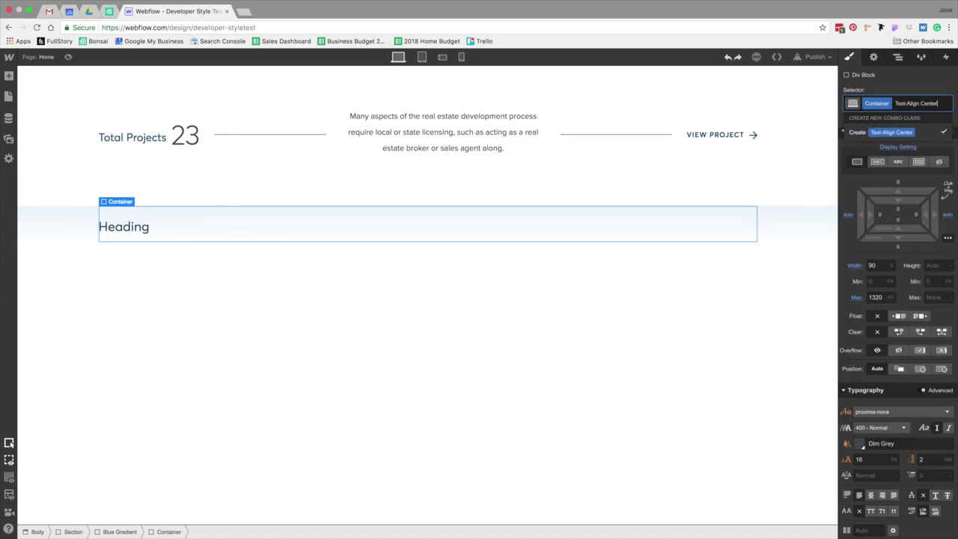
{"action": "key", "text": "Return"}
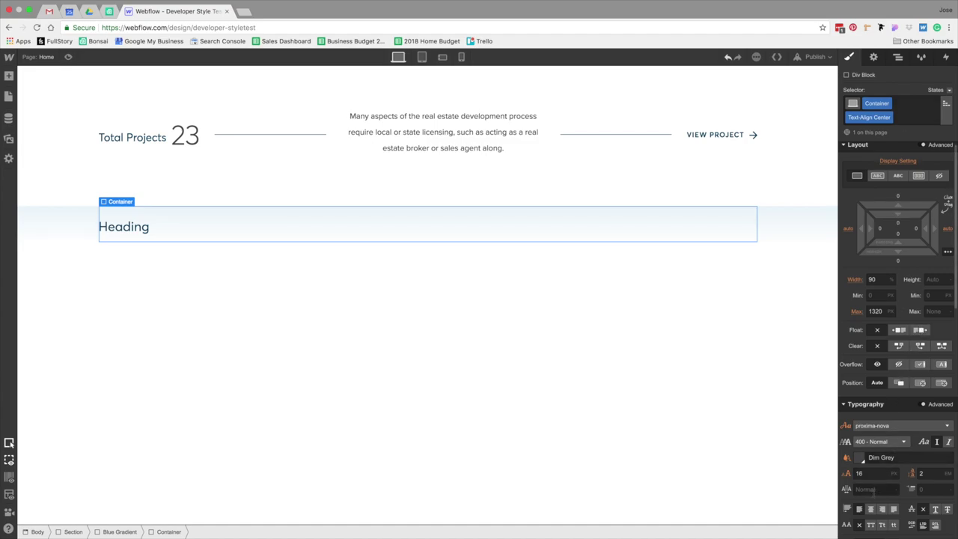
{"action": "left_click", "coordinate": [871, 509]}
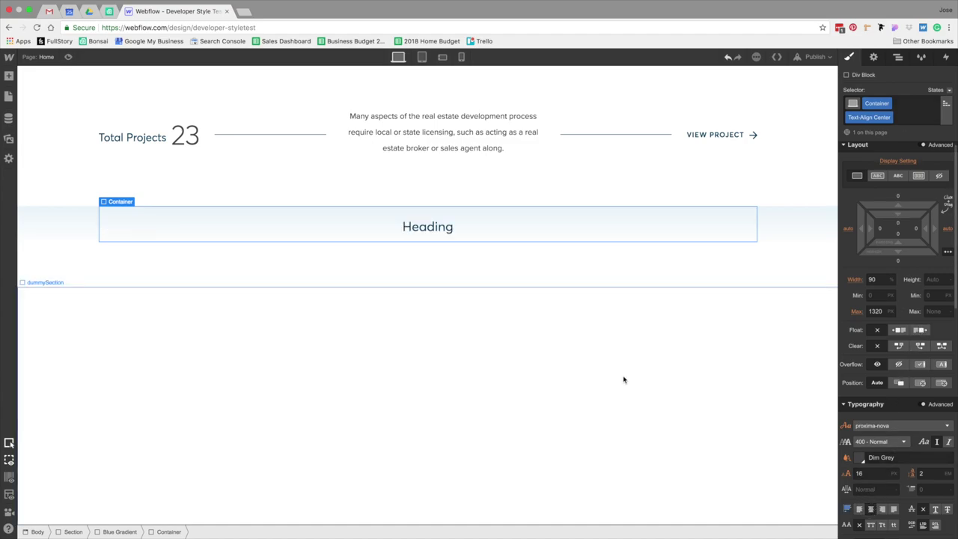
- Remove the White Headline Wrapper's auto left and right margins, then view the Sketch mockup
{"action": "left_click", "coordinate": [452, 223]}
{"action": "left_click", "coordinate": [948, 223]}
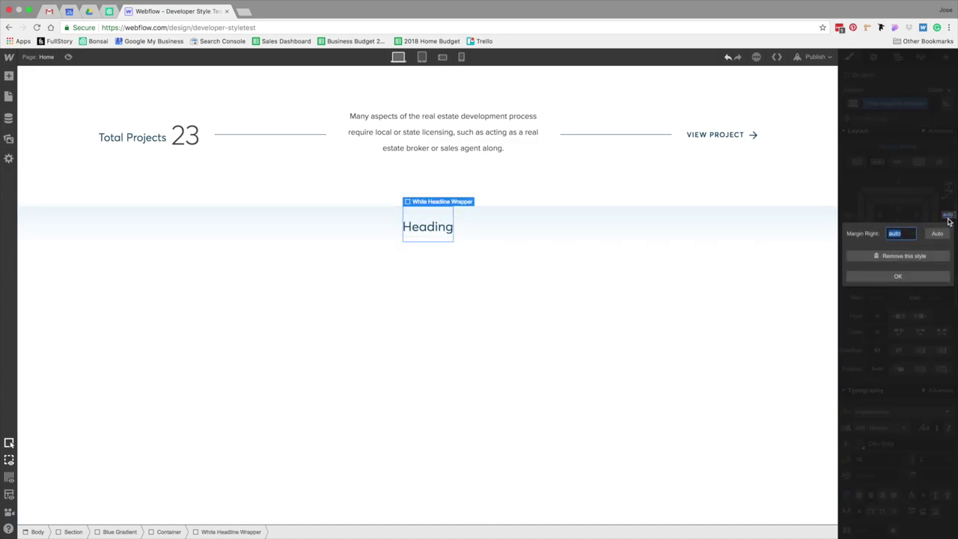
{"action": "left_click", "coordinate": [920, 255]}
{"action": "left_click", "coordinate": [848, 215]}
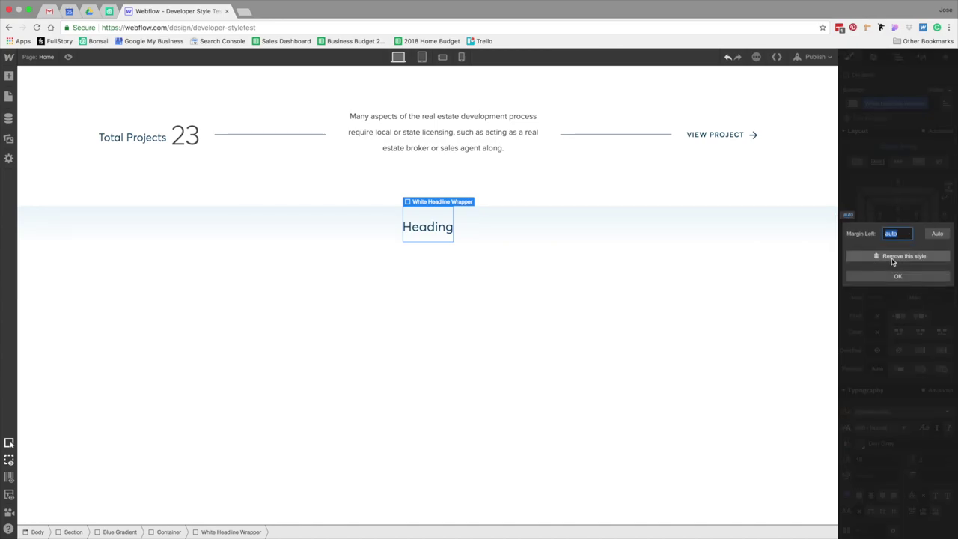
{"action": "left_click", "coordinate": [866, 277]}
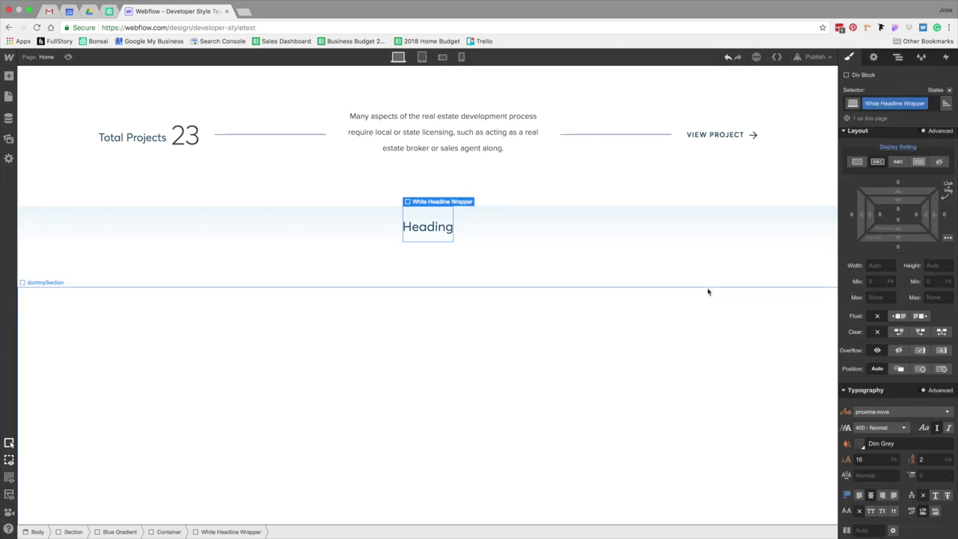
{"action": "key", "text": "ctrl+Left"}
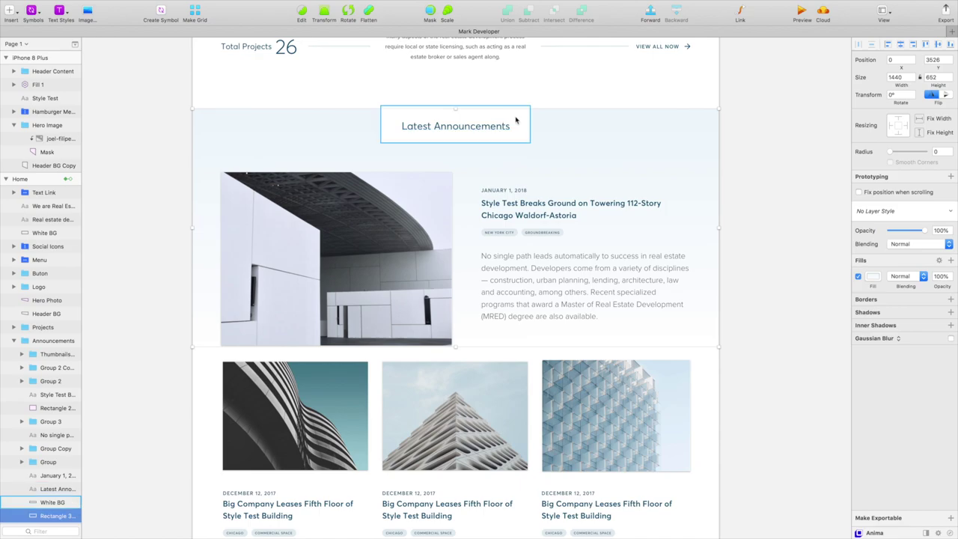
- Measure the heading box spacing in the mockup and add vertical and horizontal padding to match
{"action": "left_click", "coordinate": [474, 127]}
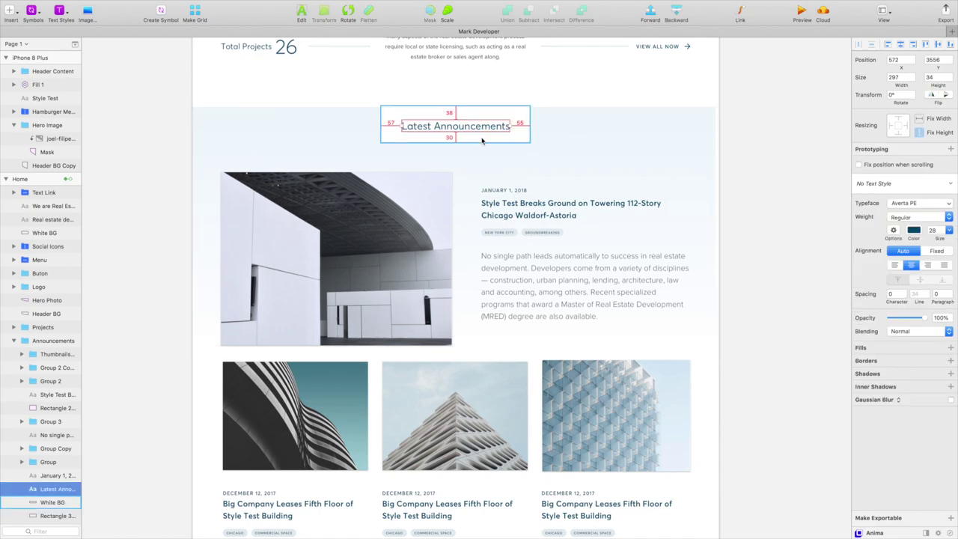
{"action": "key", "text": "alt"}
{"action": "key", "text": "ctrl+Right"}
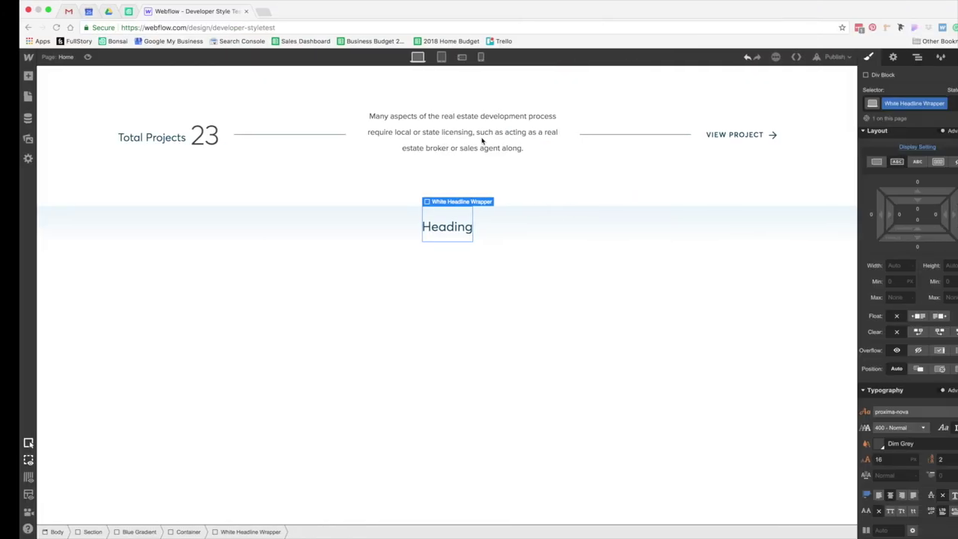
{"action": "left_click_drag", "start_coordinate": [910, 203], "coordinate": [910, 248]}
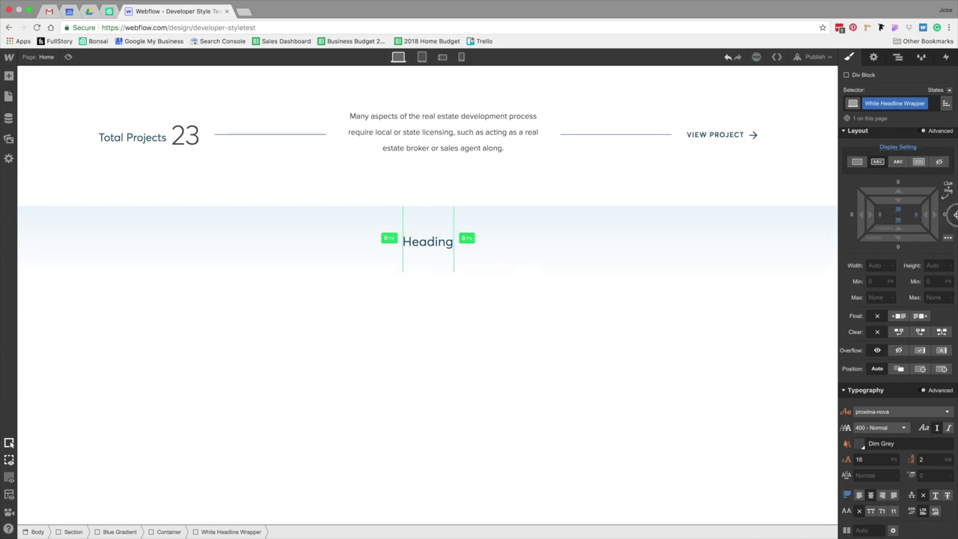
{"action": "left_click_drag", "start_coordinate": [955, 215], "coordinate": [836, 217]}
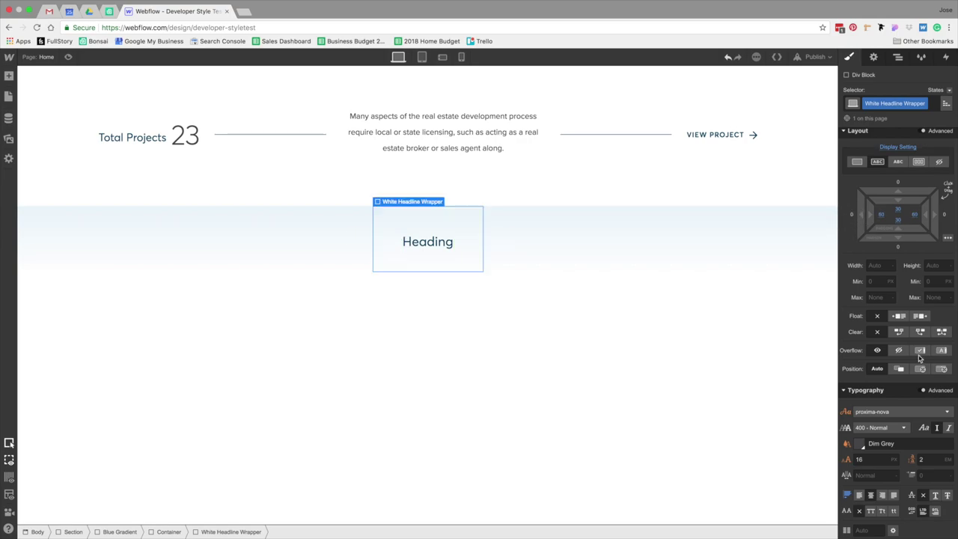
- Give the White Headline Wrapper a White swatch background
{"action": "scroll", "coordinate": [891, 399], "scroll_direction": "down", "scroll_amount": 5}
{"action": "left_click", "coordinate": [860, 389]}
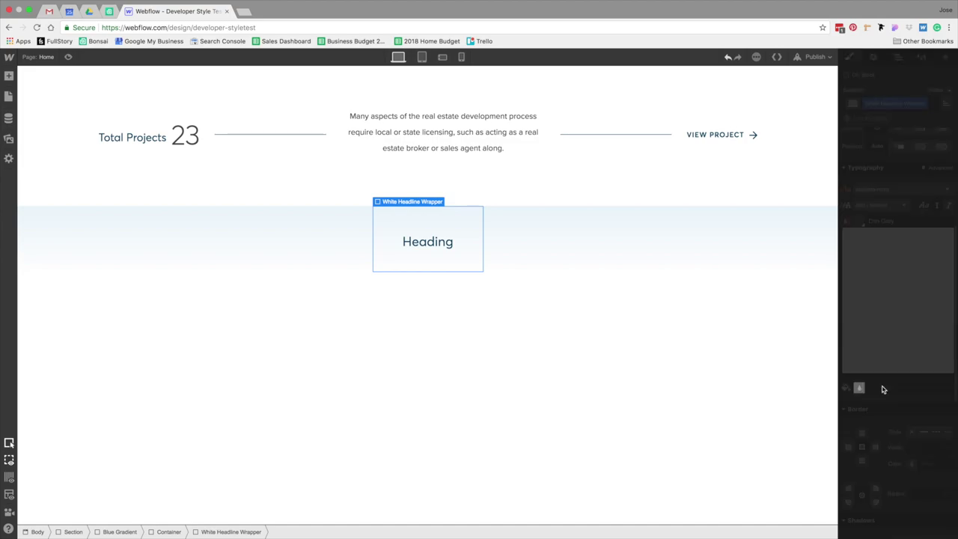
{"action": "left_click", "coordinate": [864, 351]}
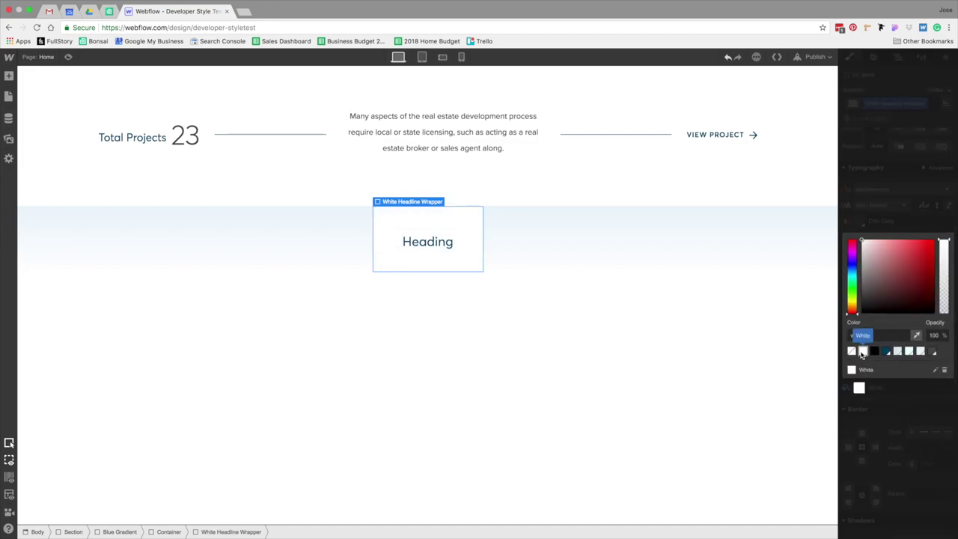
{"action": "left_click", "coordinate": [537, 357]}
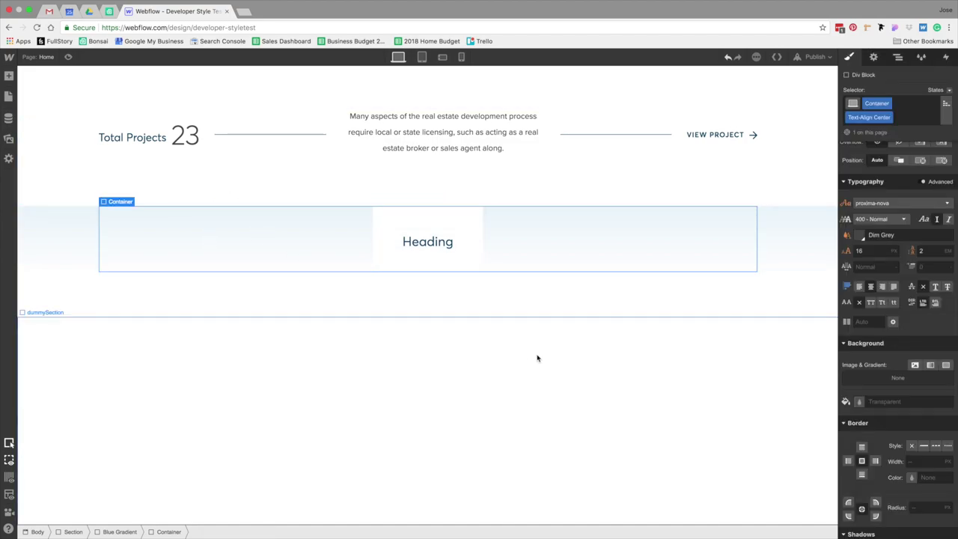
- Set the White Headline Wrapper's top padding to 17 and bottom padding to 20
{"action": "scroll", "coordinate": [940, 300], "scroll_direction": "up", "scroll_amount": 5}
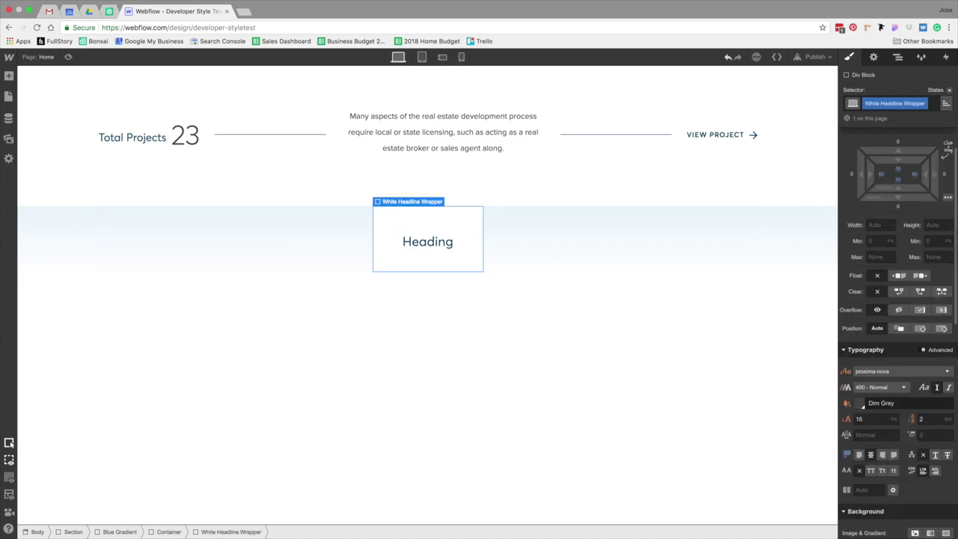
{"action": "left_click", "coordinate": [427, 244]}
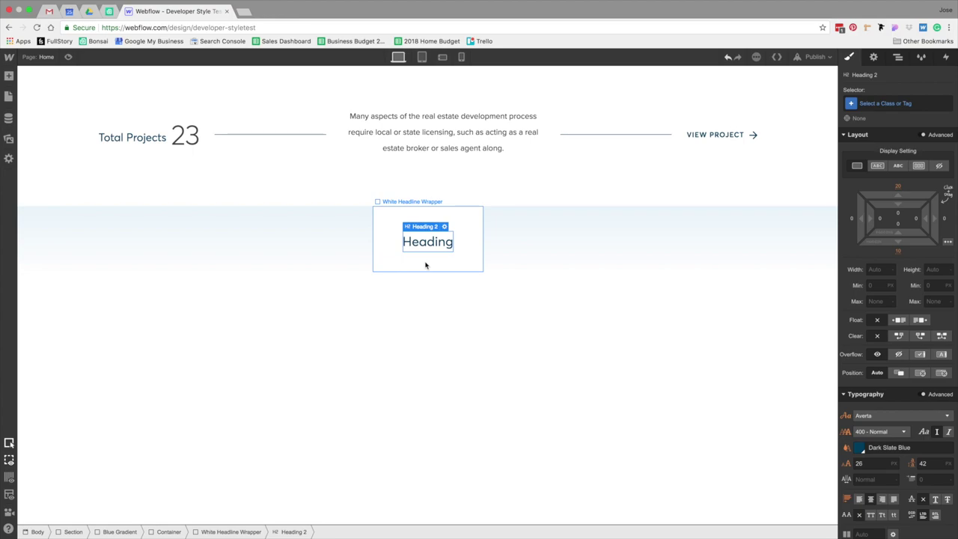
{"action": "left_click", "coordinate": [426, 265]}
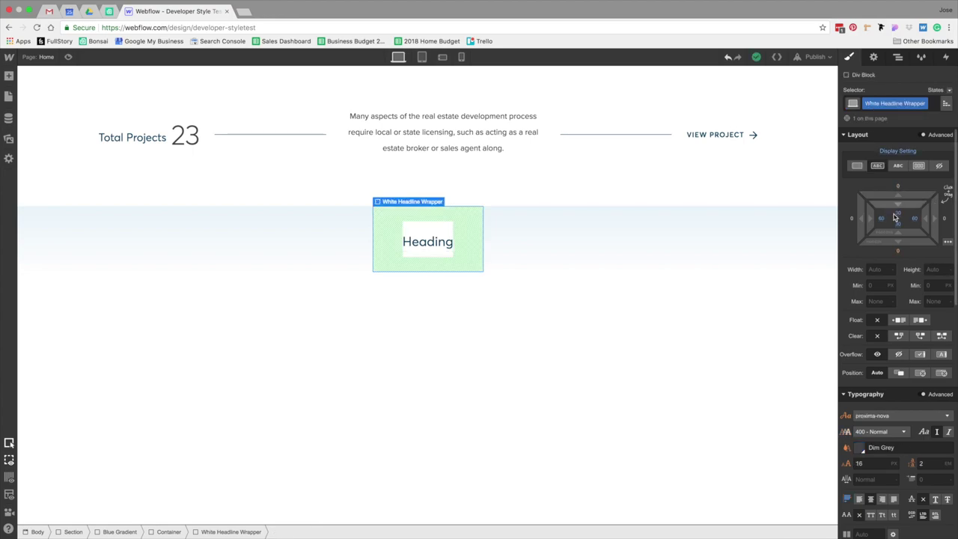
{"action": "left_click", "coordinate": [898, 214]}
{"action": "type", "text": "17"}
{"action": "key", "text": "Return"}
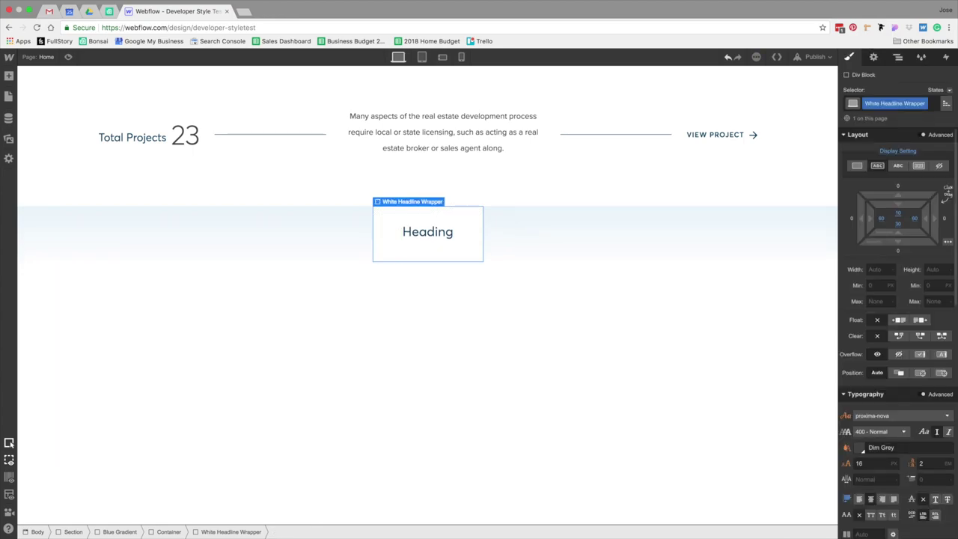
{"action": "left_click", "coordinate": [899, 224]}
{"action": "type", "text": "20"}
{"action": "key", "text": "Return"}
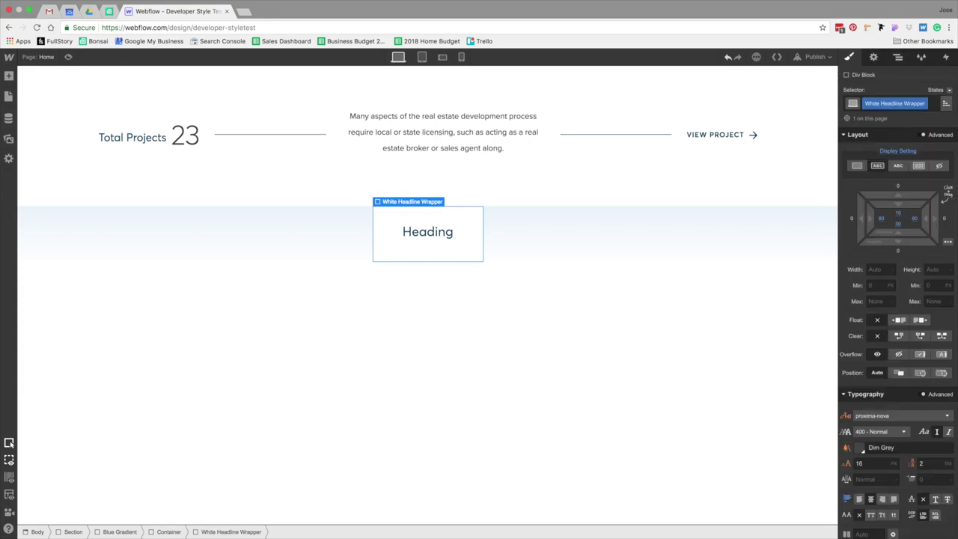
{"action": "left_click", "coordinate": [558, 295]}
- Replace the placeholder heading text with 'Latest Announcements', as in the mockup
{"action": "key", "text": "ctrl+Left"}
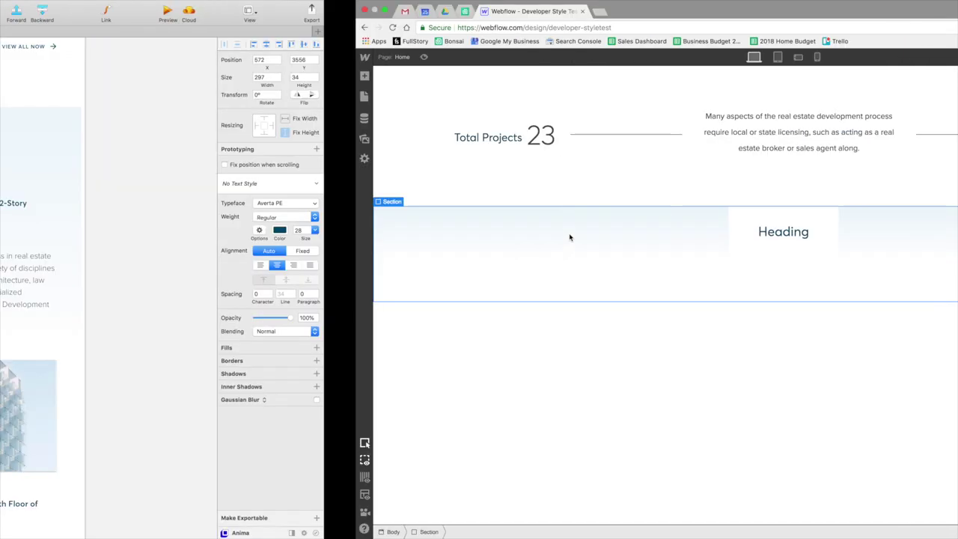
{"action": "left_click", "coordinate": [471, 128]}
{"action": "key", "text": "ctrl+Right"}
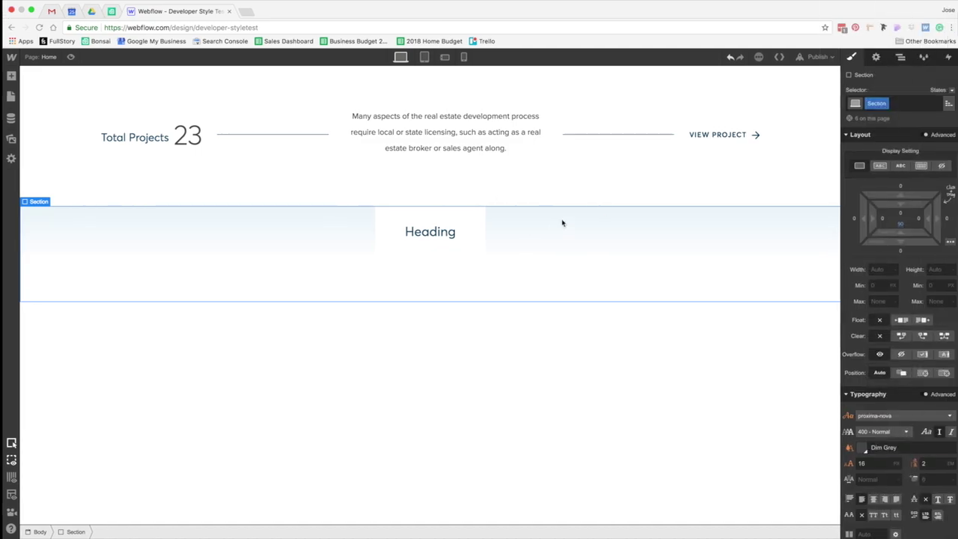
{"action": "left_click", "coordinate": [438, 230]}
{"action": "double_click", "coordinate": [438, 230]}
{"action": "double_click", "coordinate": [438, 231]}
{"action": "type", "text": "Latest Annou"}
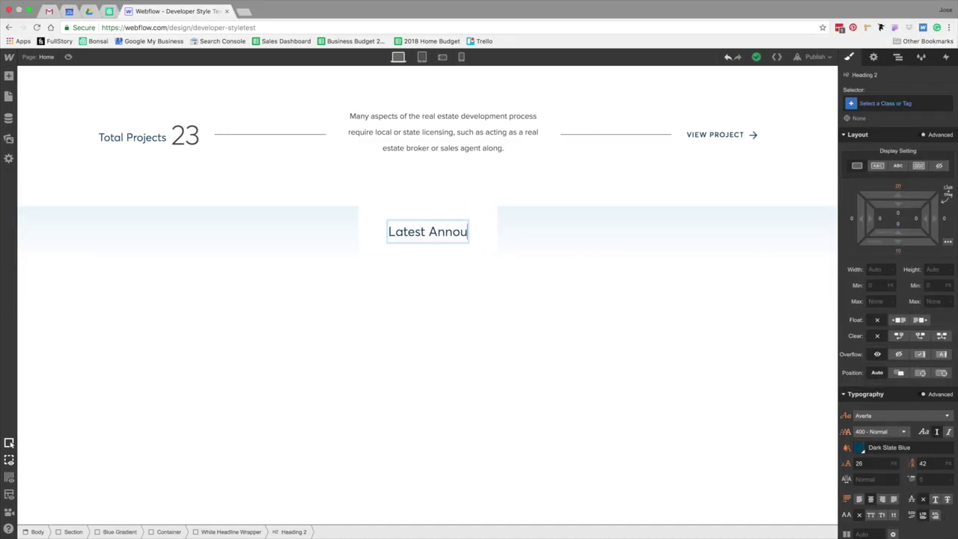
{"action": "type", "text": "ncements"}
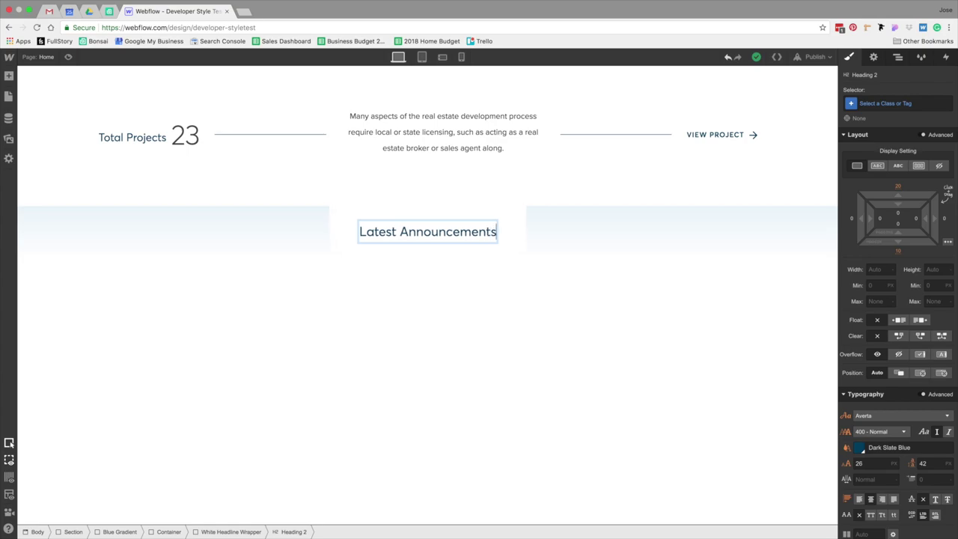
{"action": "key", "text": "Escape"}
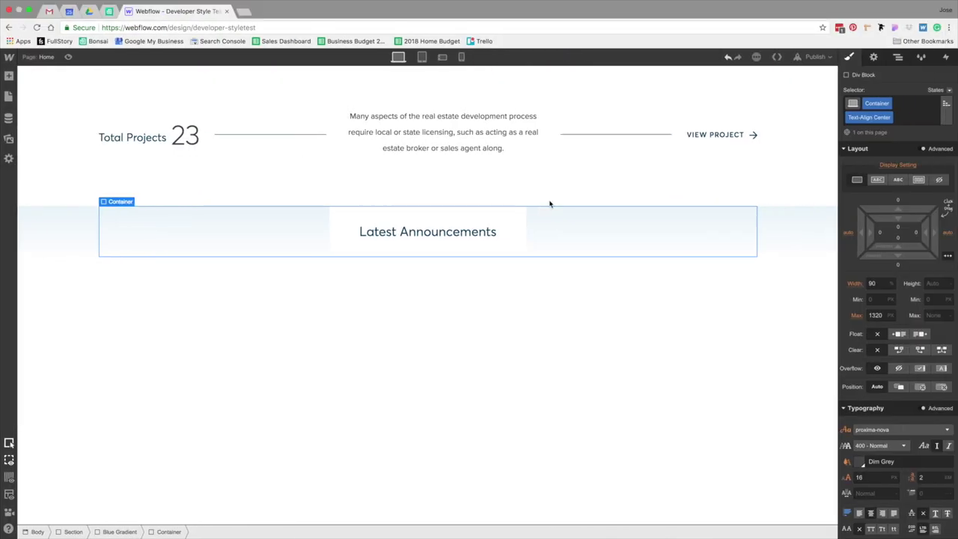
- Give the White Headline Wrapper a 90 px bottom margin and compare with the mockup
{"action": "left_click", "coordinate": [513, 223]}
{"action": "left_click", "coordinate": [922, 259]}
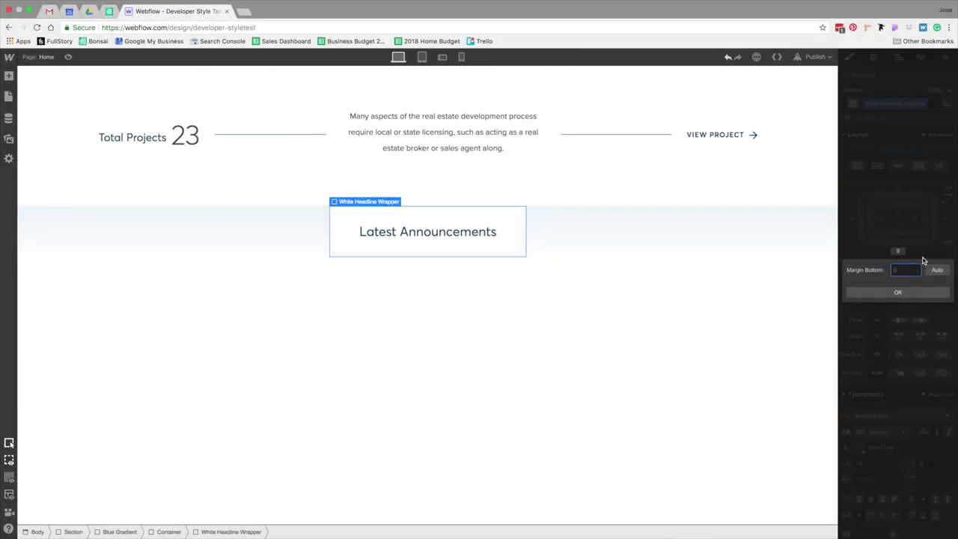
{"action": "key", "text": "Return"}
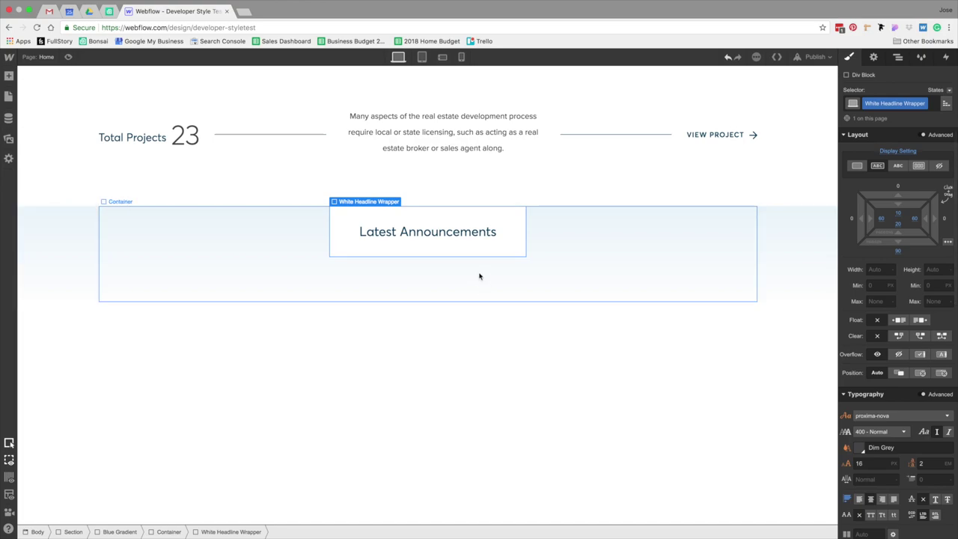
{"action": "key", "text": "ctrl+Left"}
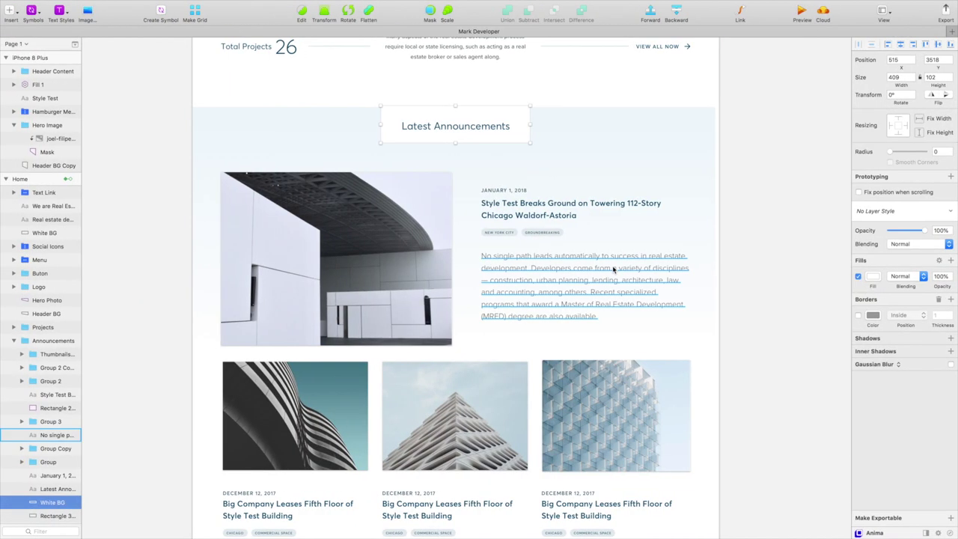
{"action": "scroll", "coordinate": [576, 302], "scroll_direction": "up", "scroll_amount": 2}
{"action": "key", "text": "ctrl+Right"}
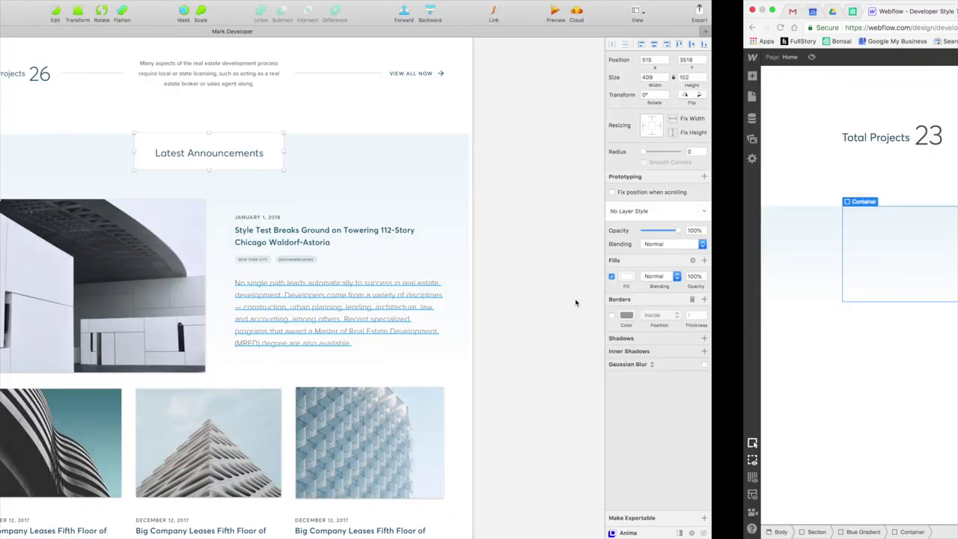
- Add a 2-col Flex div below the heading with Display set to Flex, items aligned to start
{"action": "left_click", "coordinate": [9, 75]}
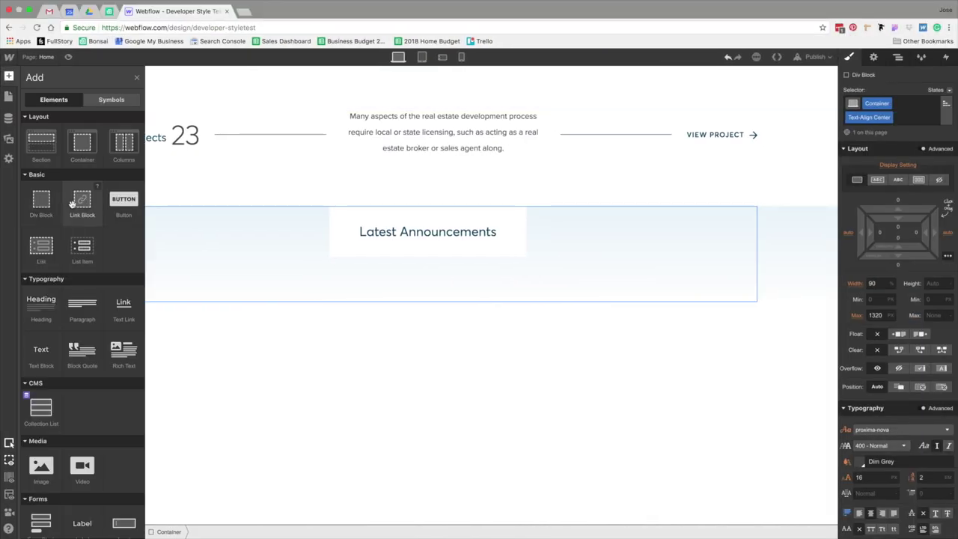
{"action": "left_click_drag", "start_coordinate": [47, 216], "coordinate": [431, 295]}
{"action": "left_click", "coordinate": [909, 99]}
{"action": "type", "text": "fle"}
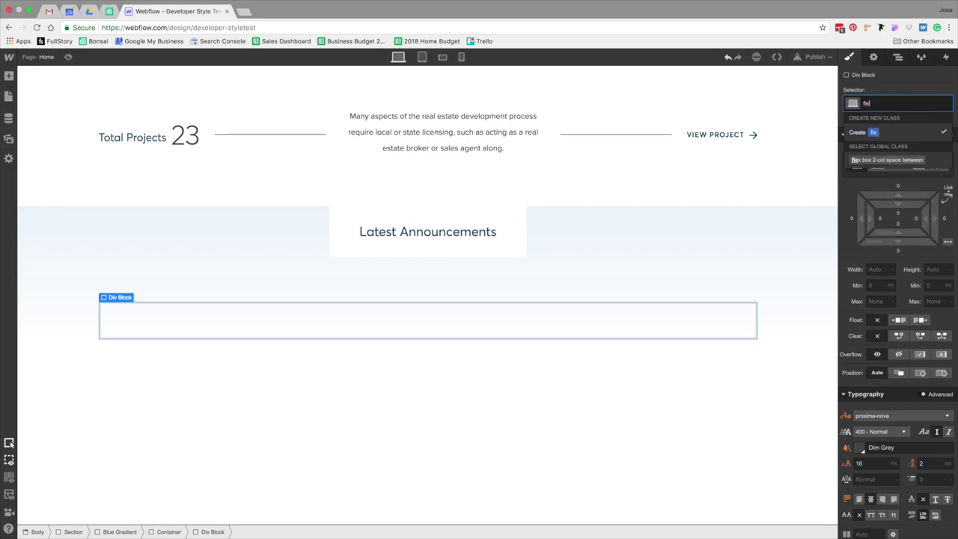
{"action": "key", "text": "BackSpace"}
{"action": "key", "text": "BackSpace"}
{"action": "key", "text": "BackSpace"}
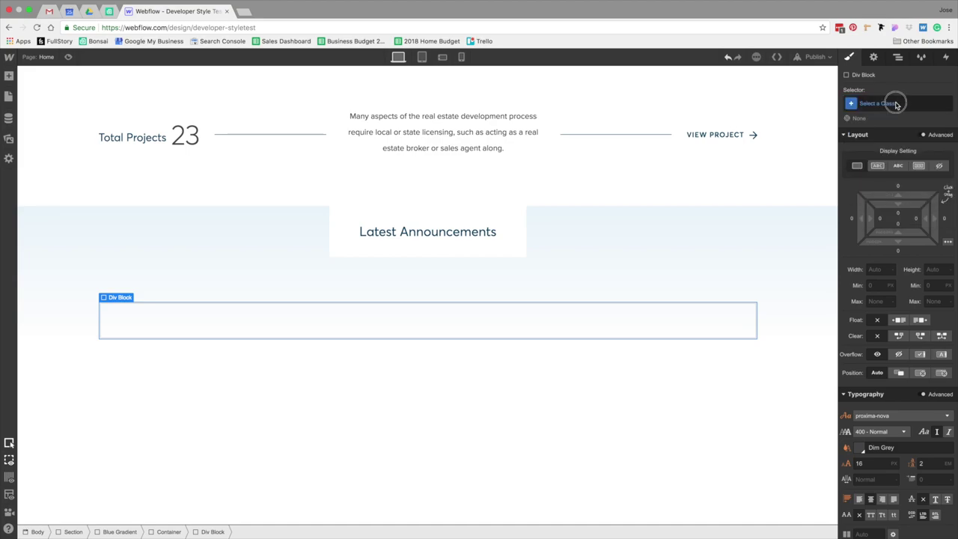
{"action": "type", "text": "2-col Flex"}
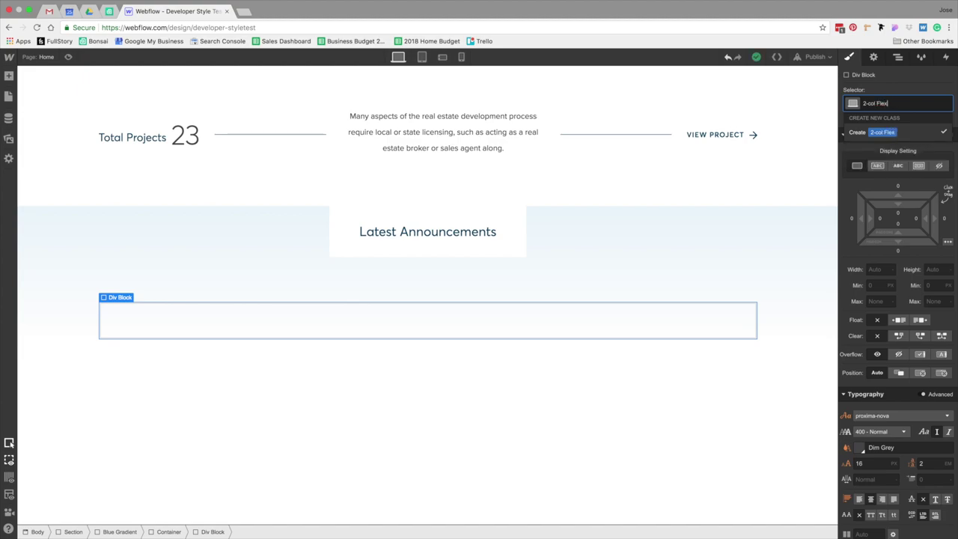
{"action": "key", "text": "Return"}
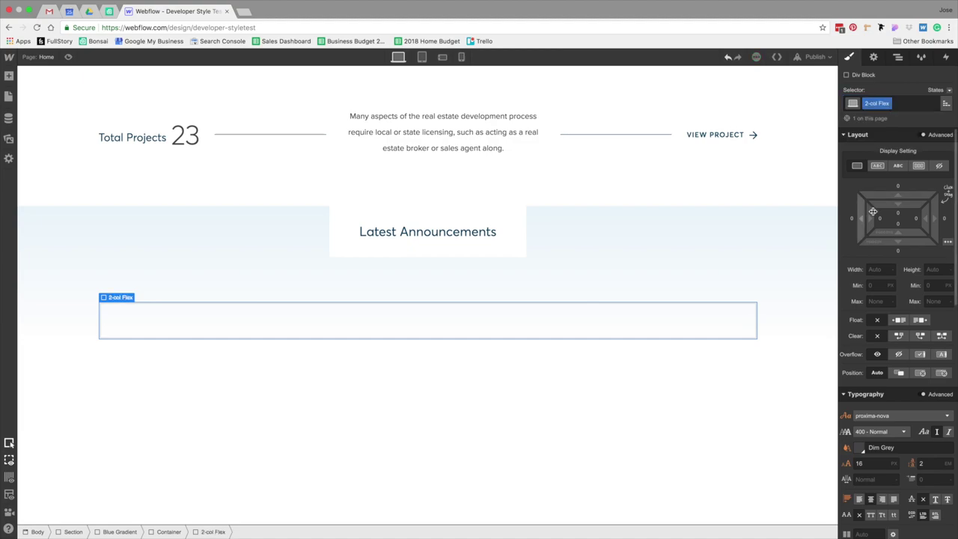
{"action": "left_click", "coordinate": [919, 166]}
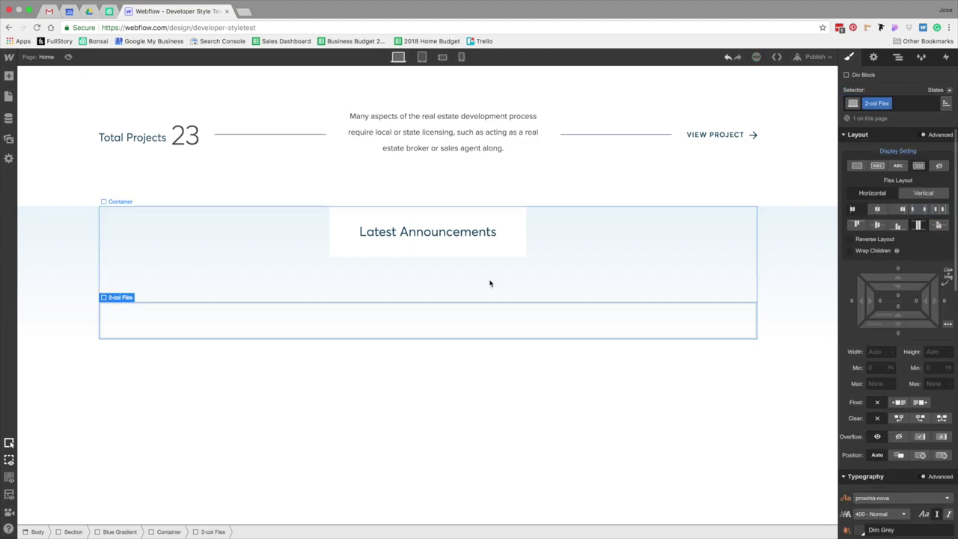
{"action": "left_click", "coordinate": [854, 228]}
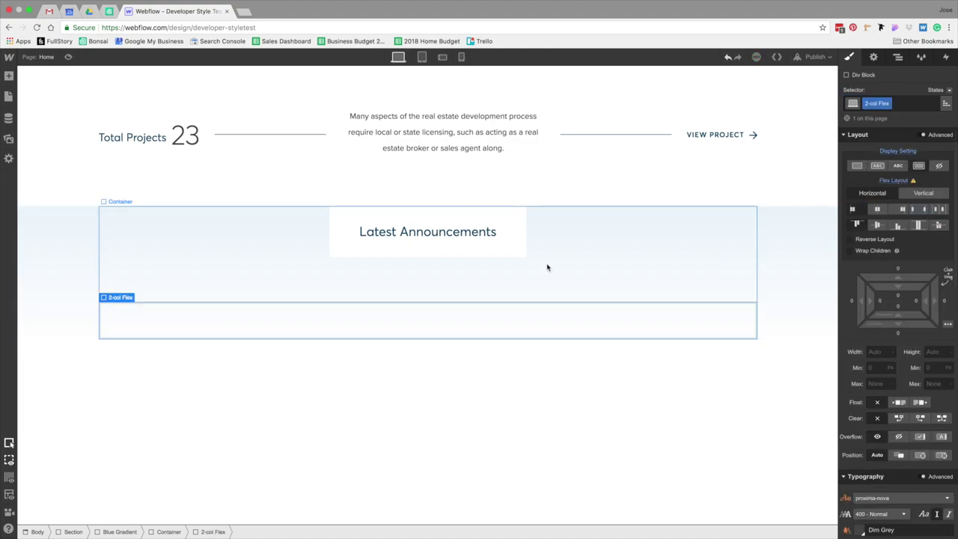
- Add a Blog Flex Child div inside 2-col Flex and set it to grow
{"action": "left_click", "coordinate": [9, 76]}
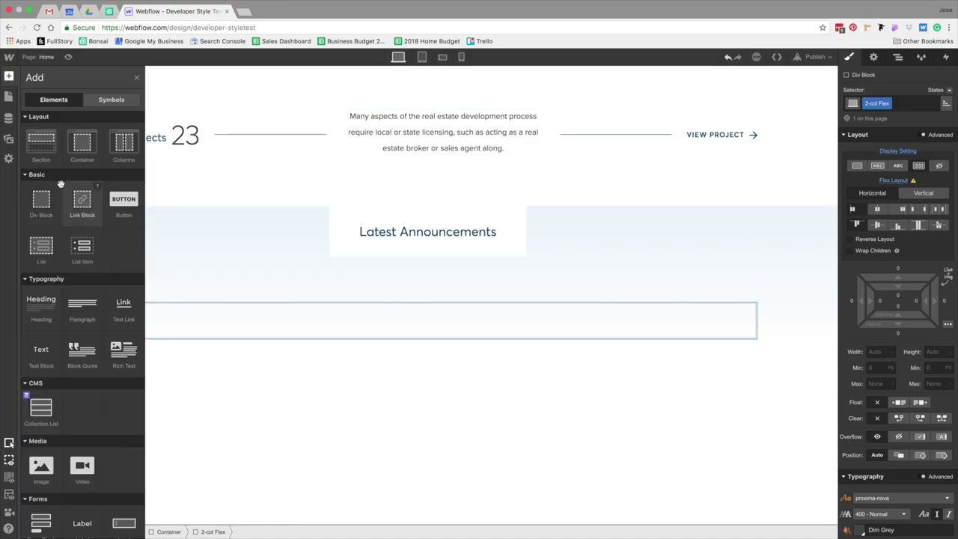
{"action": "left_click_drag", "start_coordinate": [43, 202], "coordinate": [115, 317]}
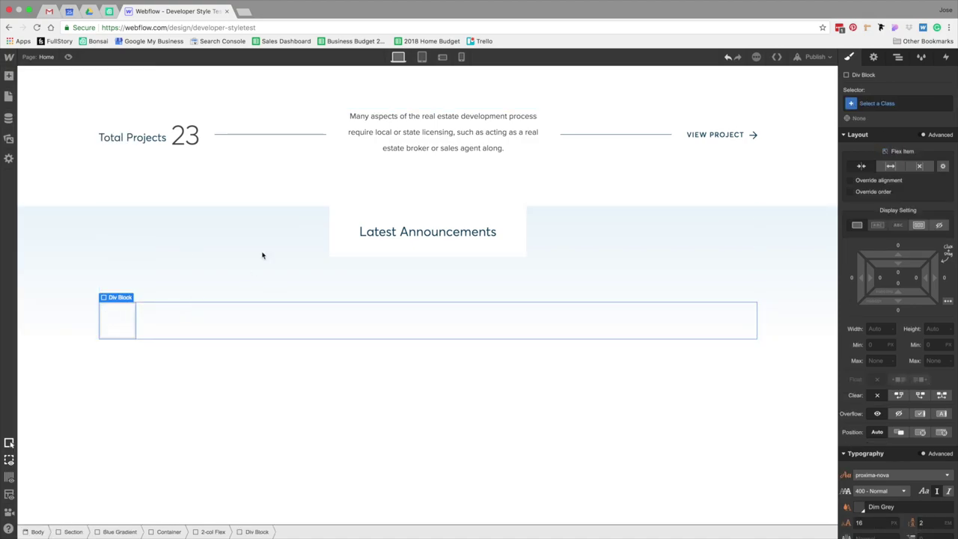
{"action": "left_click", "coordinate": [886, 103]}
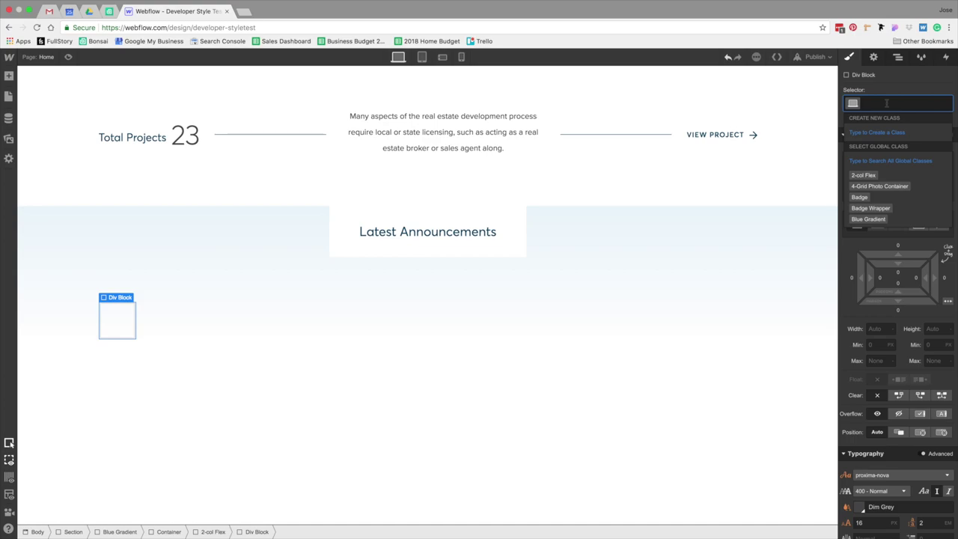
{"action": "type", "text": "Blog Flex Chi"}
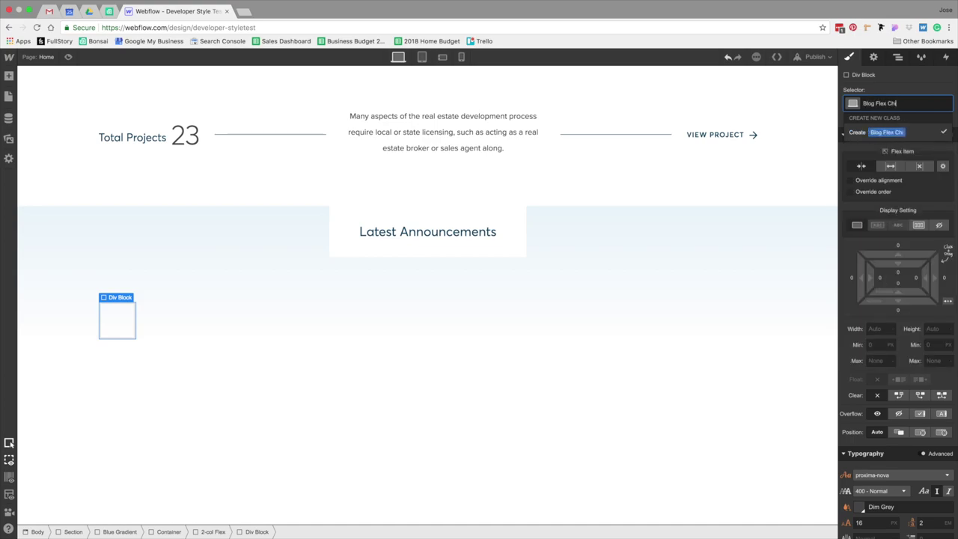
{"action": "type", "text": "ld"}
{"action": "key", "text": "Return"}
{"action": "left_click", "coordinate": [891, 167]}
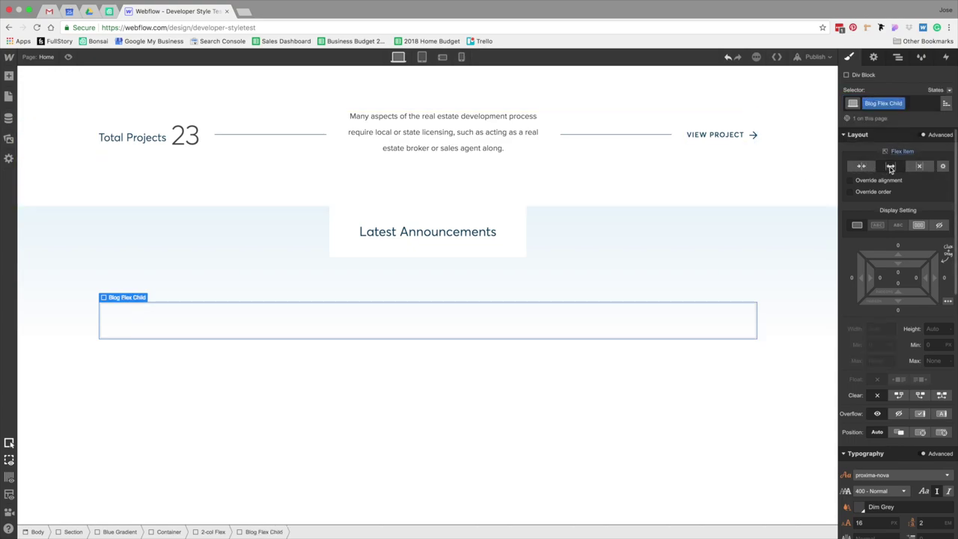
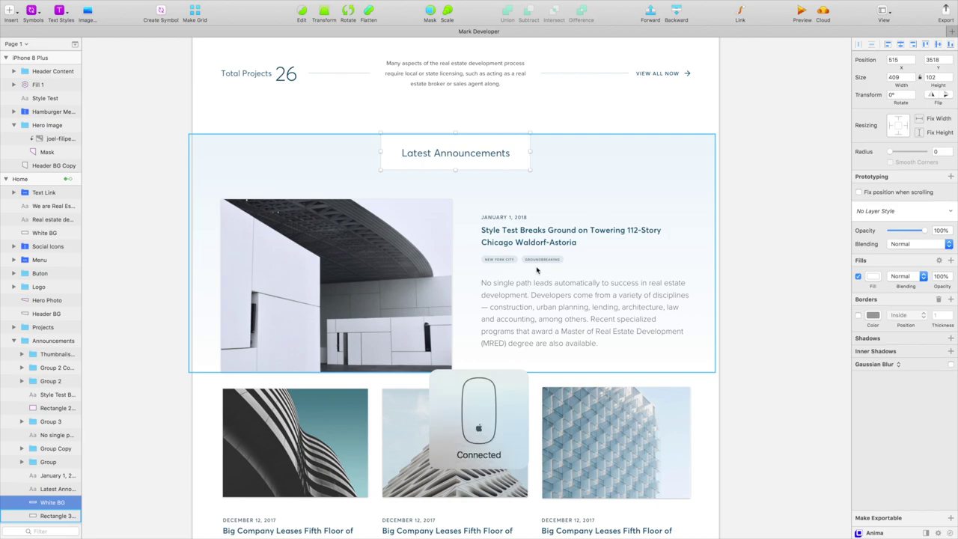
- Switch from the Sketch mockup to the Webflow Designer in full-screen Chrome
{"action": "key", "text": "ctrl+Right"}
- Copy Project Three's building image into the left Blog Flex Child column
{"action": "scroll", "coordinate": [335, 280], "scroll_direction": "down", "scroll_amount": 10}
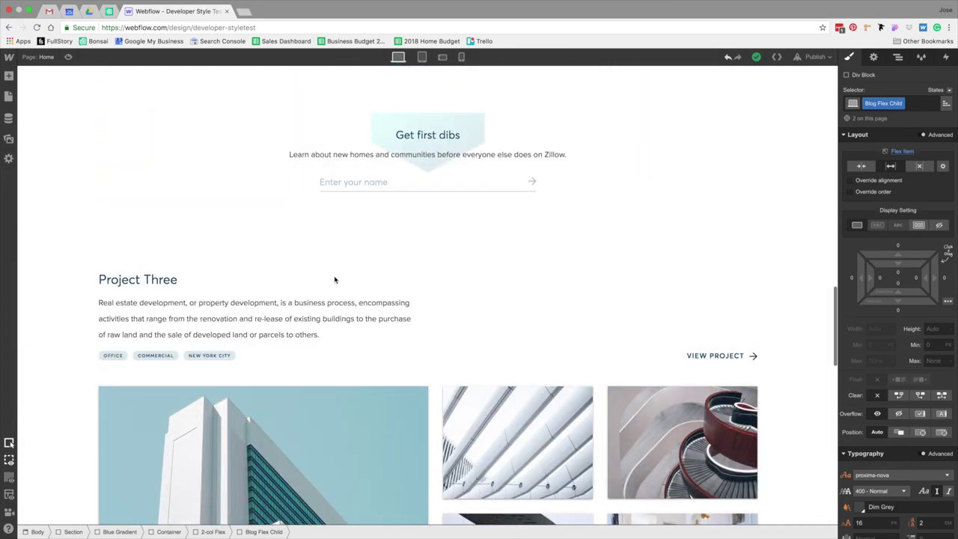
{"action": "scroll", "coordinate": [299, 276], "scroll_direction": "down", "scroll_amount": 5}
{"action": "scroll", "coordinate": [284, 272], "scroll_direction": "up", "scroll_amount": 2}
{"action": "left_click", "coordinate": [303, 273]}
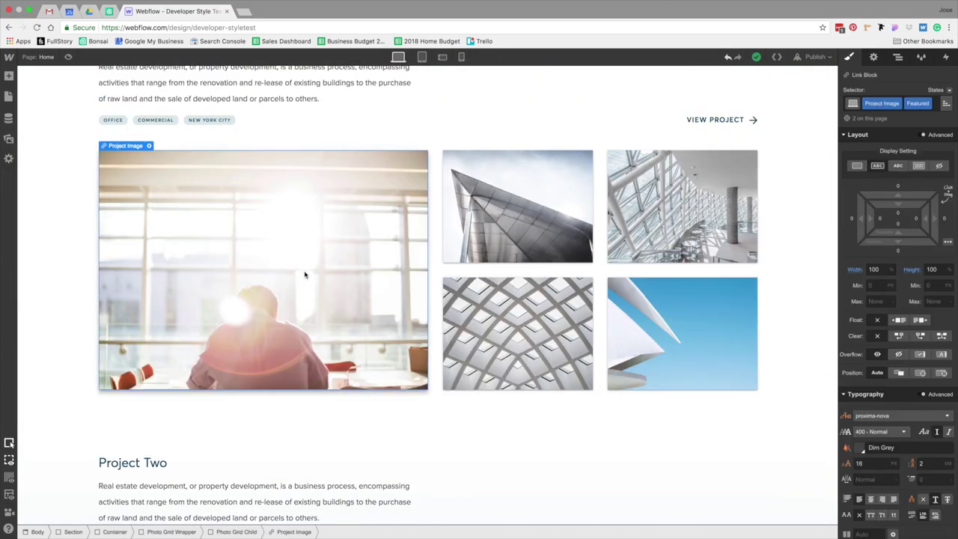
{"action": "scroll", "coordinate": [305, 275], "scroll_direction": "down", "scroll_amount": 12}
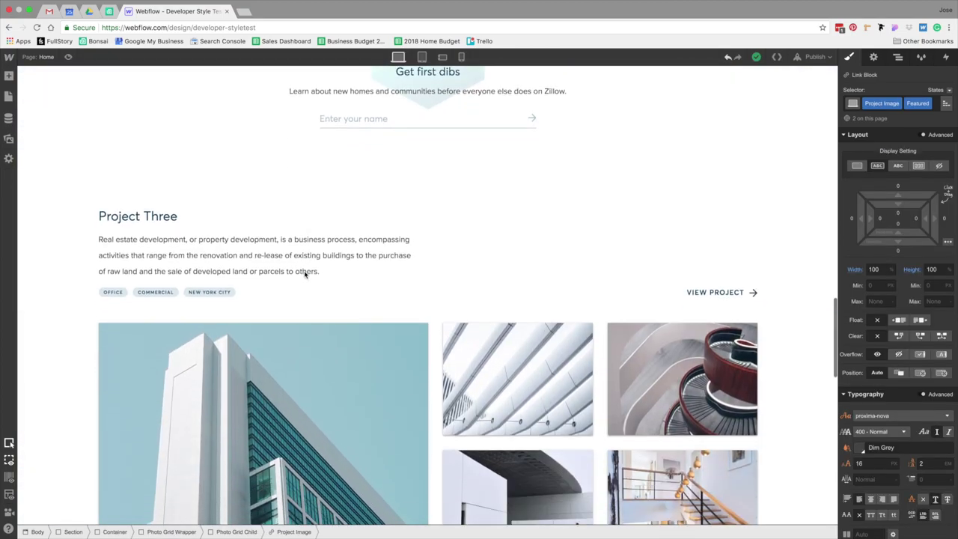
{"action": "scroll", "coordinate": [305, 275], "scroll_direction": "down", "scroll_amount": 10}
{"action": "left_click", "coordinate": [303, 226]}
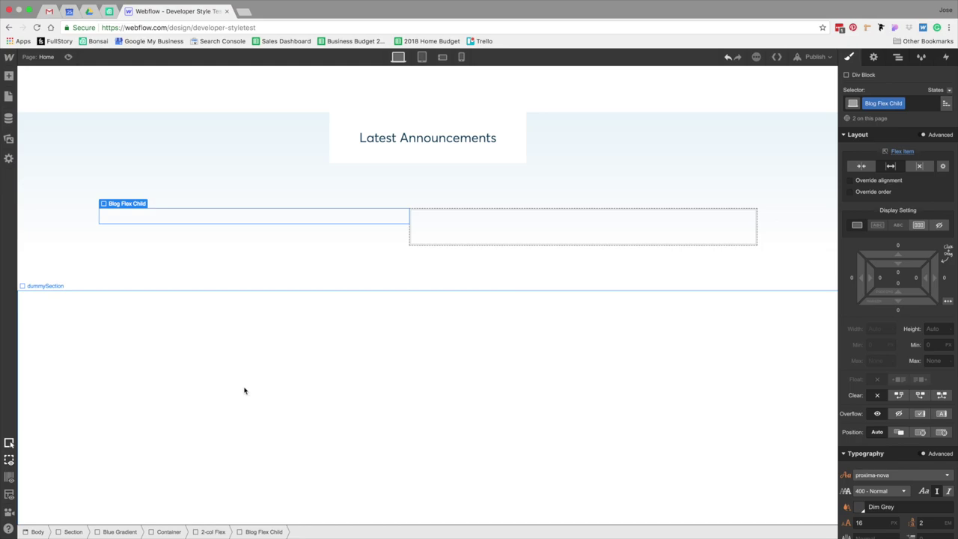
{"action": "scroll", "coordinate": [254, 384], "scroll_direction": "up", "scroll_amount": 15}
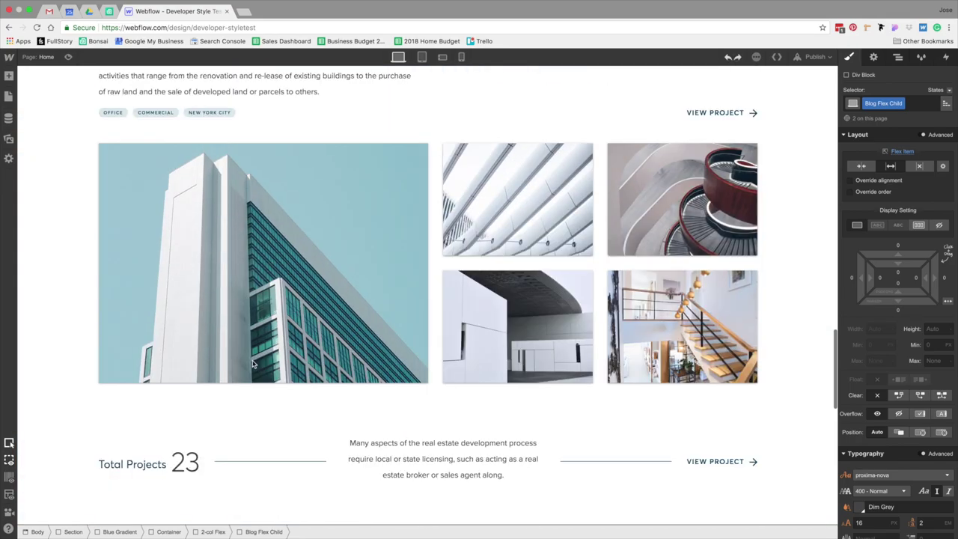
{"action": "left_click", "coordinate": [275, 357]}
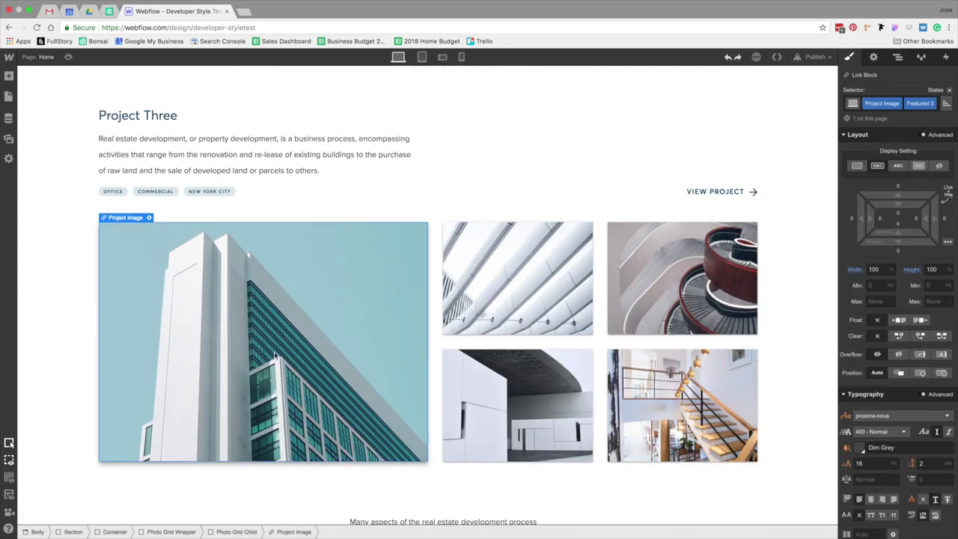
{"action": "scroll", "coordinate": [276, 358], "scroll_direction": "down", "scroll_amount": 5}
{"action": "left_click", "coordinate": [303, 459]}
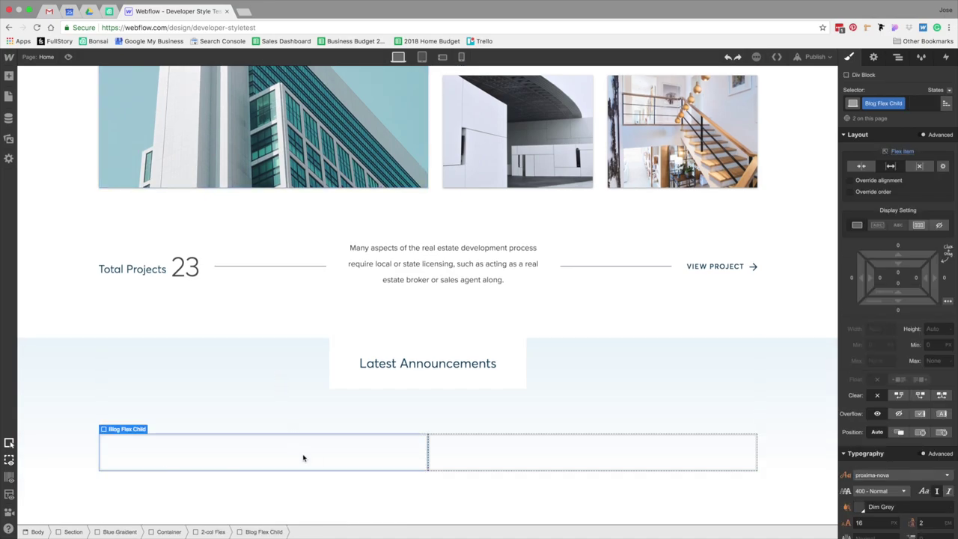
{"action": "scroll", "coordinate": [402, 466], "scroll_direction": "down", "scroll_amount": 3}
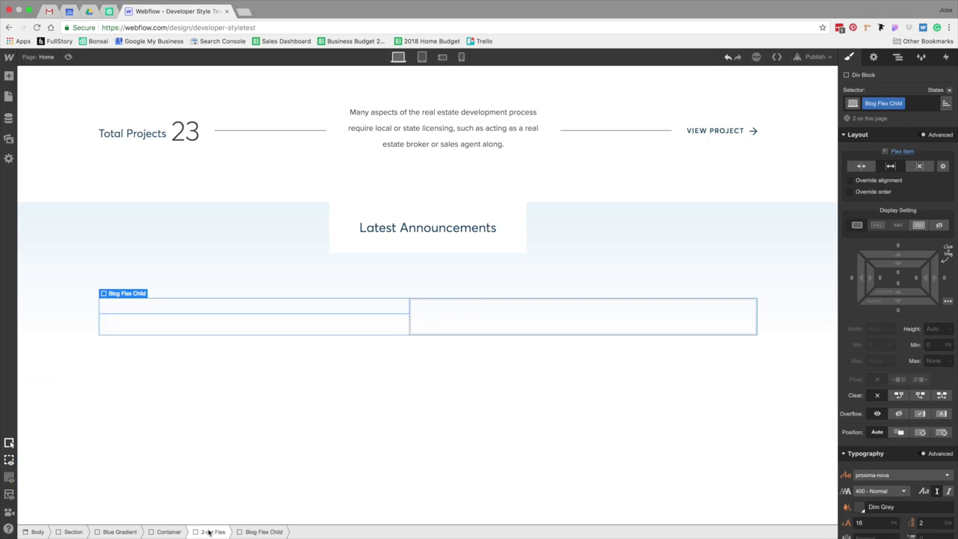
{"action": "left_click", "coordinate": [256, 526]}
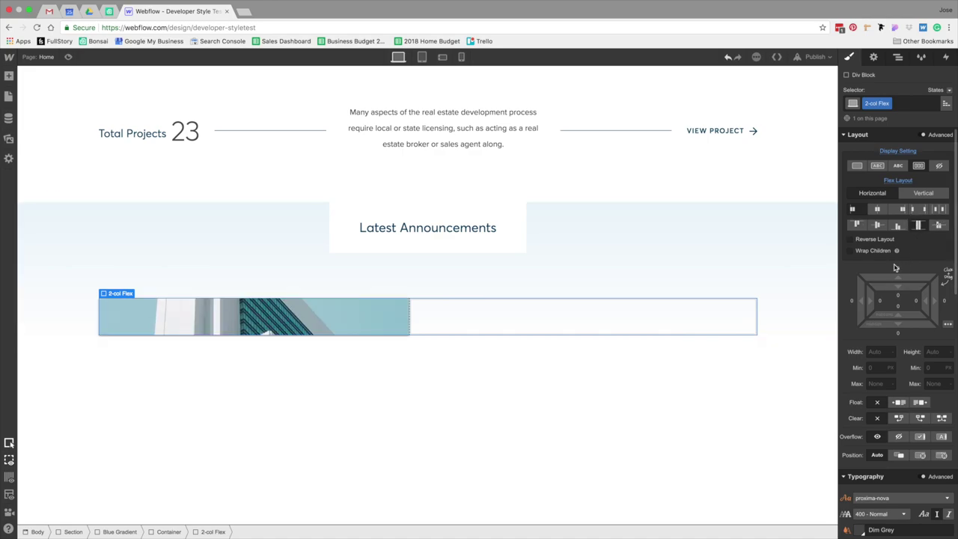
- Copy the Project Three Photo Grid Wrapper into the Latest Announcements container
{"action": "scroll", "coordinate": [554, 281], "scroll_direction": "up", "scroll_amount": 10}
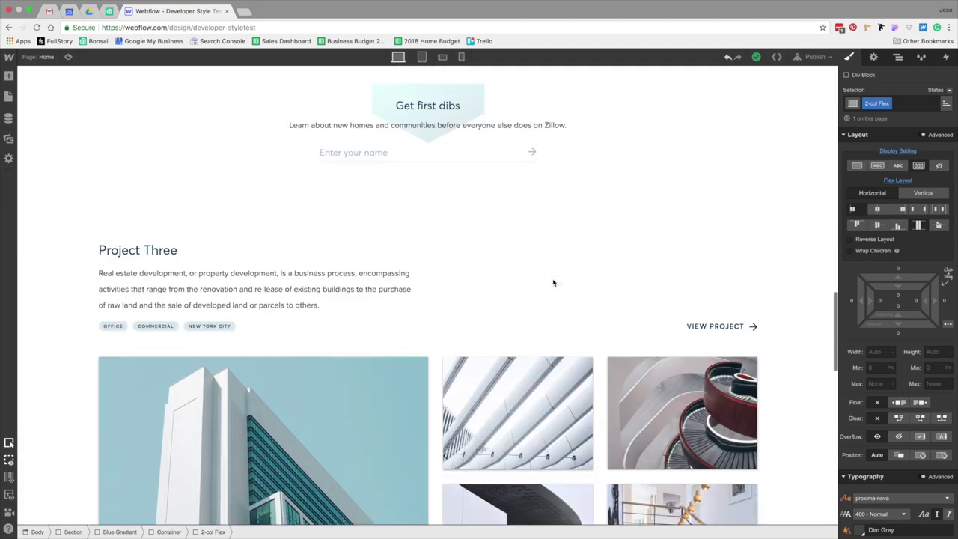
{"action": "left_click", "coordinate": [306, 380]}
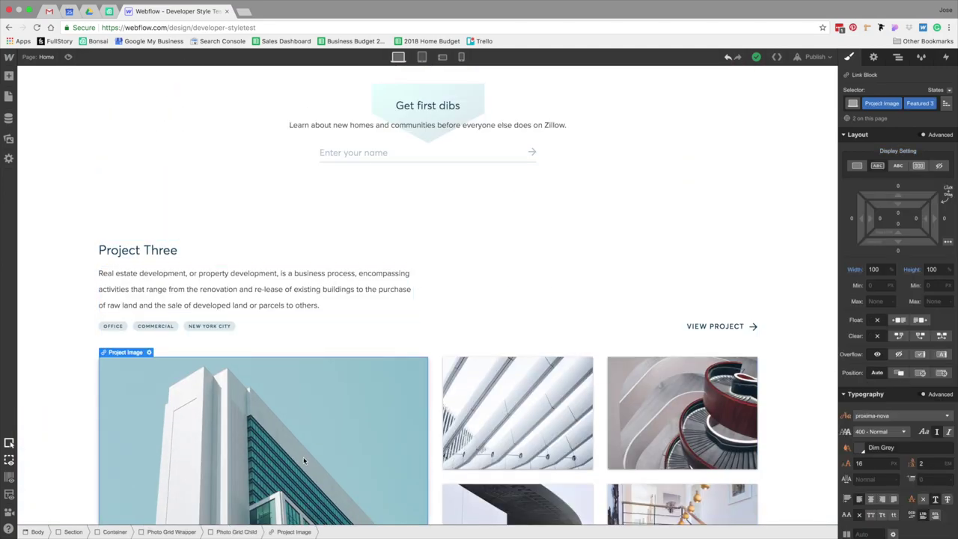
{"action": "left_click", "coordinate": [178, 533]}
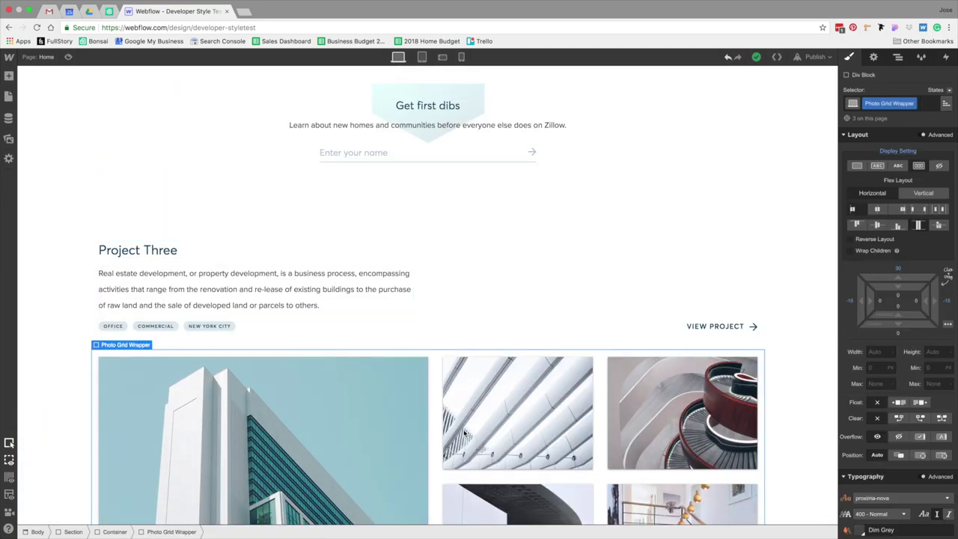
{"action": "scroll", "coordinate": [464, 432], "scroll_direction": "down", "scroll_amount": 3}
{"action": "scroll", "coordinate": [464, 433], "scroll_direction": "down", "scroll_amount": 10}
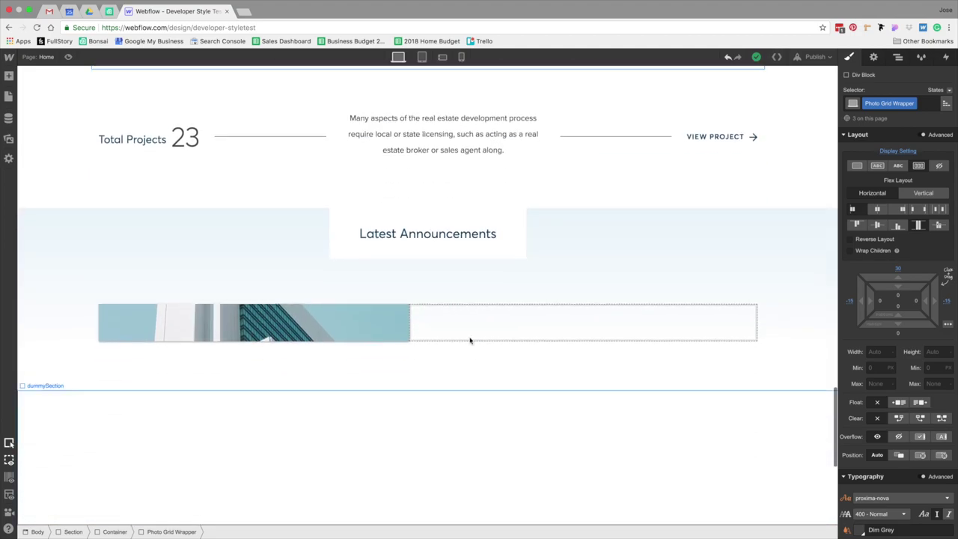
{"action": "left_click", "coordinate": [740, 285]}
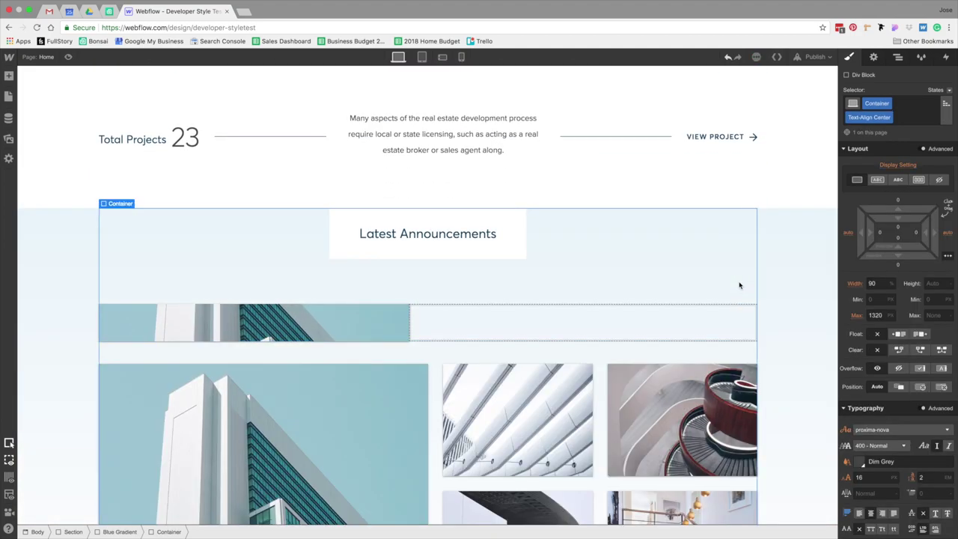
- Delete the copied grid's images and empty photo slots
{"action": "scroll", "coordinate": [487, 367], "scroll_direction": "down", "scroll_amount": 1}
{"action": "left_click", "coordinate": [485, 365]}
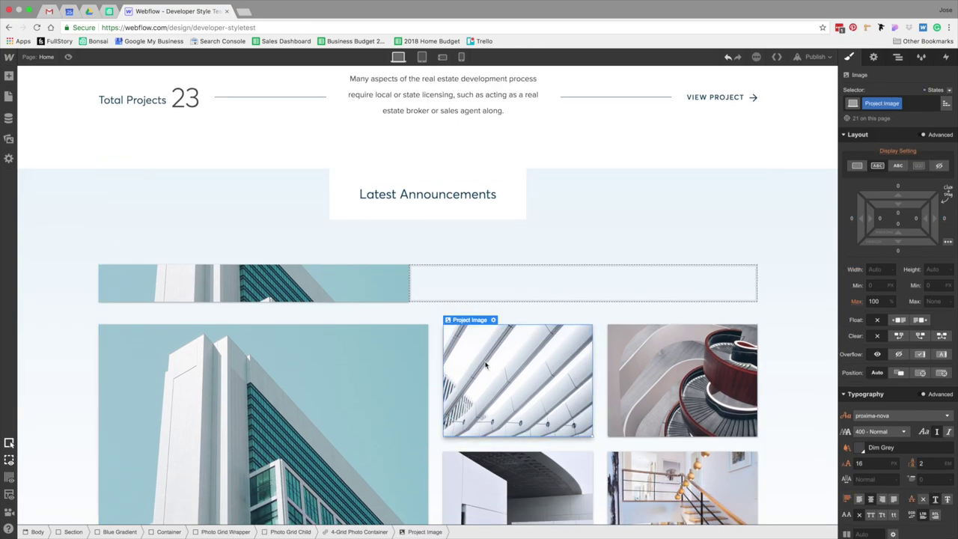
{"action": "key", "text": "Delete"}
{"action": "left_click", "coordinate": [651, 386]}
{"action": "key", "text": "Delete"}
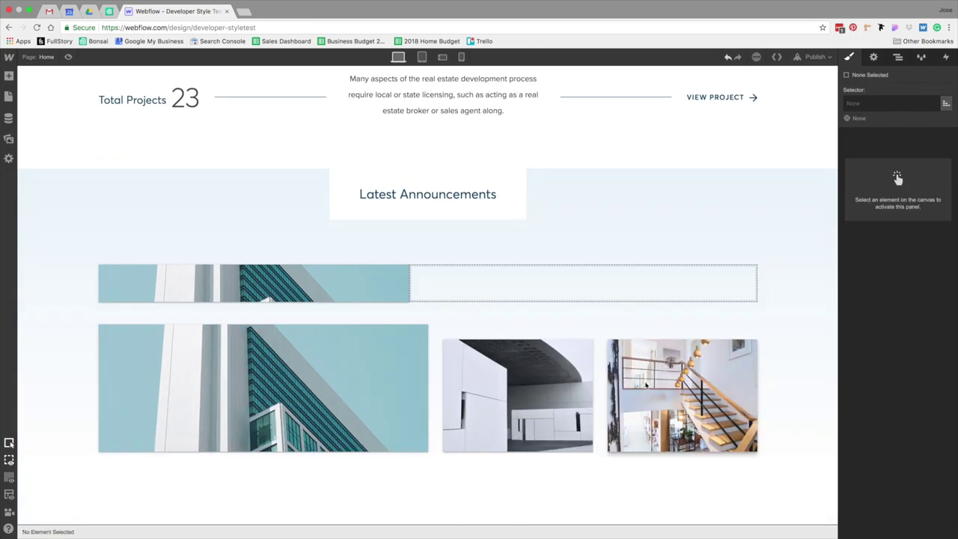
{"action": "left_click", "coordinate": [564, 375]}
{"action": "key", "text": "Delete"}
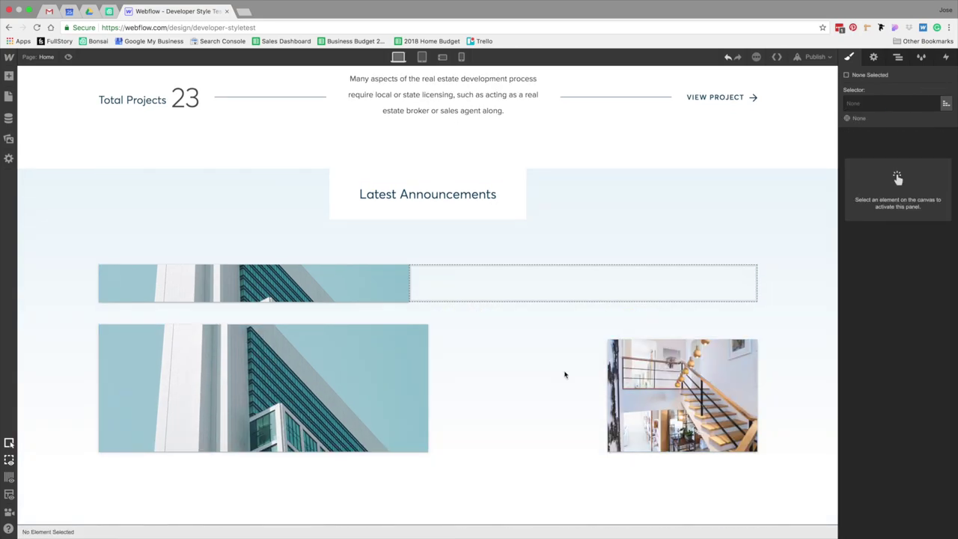
{"action": "left_click", "coordinate": [503, 345]}
{"action": "key", "text": "Delete"}
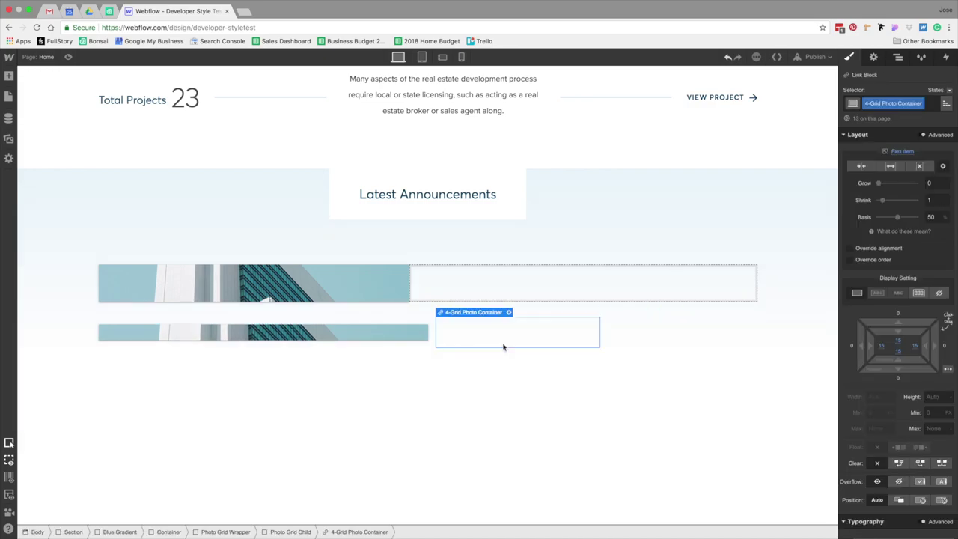
{"action": "key", "text": "Delete"}
- Move the leftover building image into the blog row and delete it
{"action": "left_click_drag", "start_coordinate": [422, 337], "coordinate": [334, 289]}
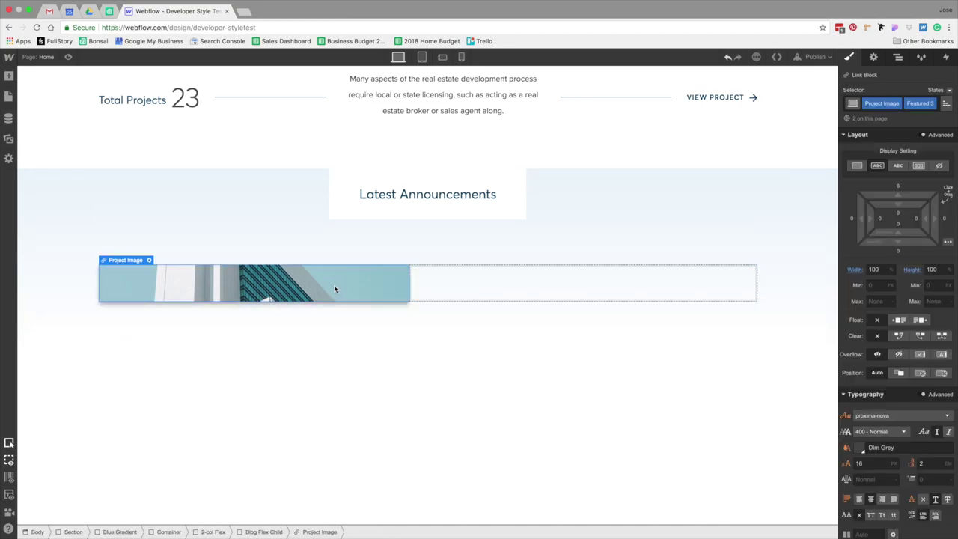
{"action": "key", "text": "Delete"}
{"action": "left_click", "coordinate": [346, 292]}
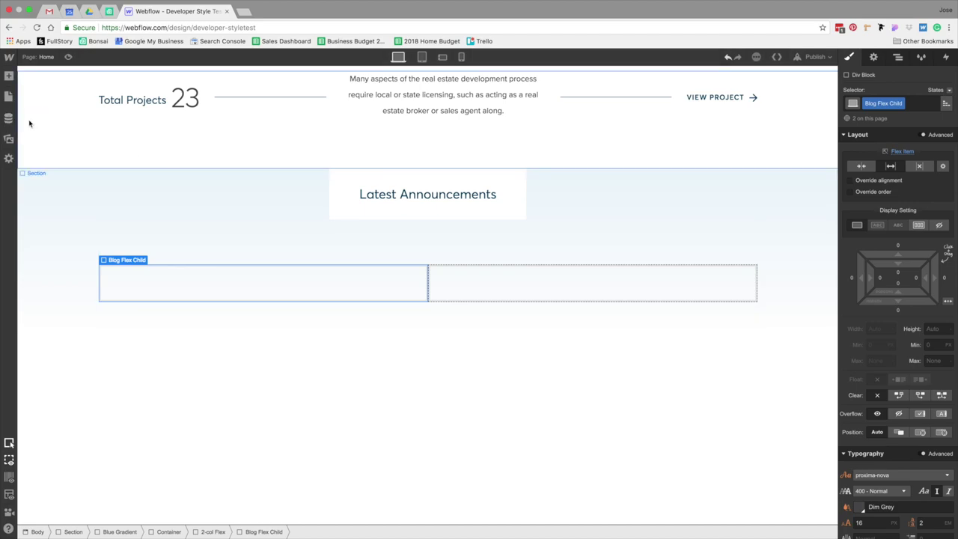
- Drop Blog-2.png from Assets into the left blog column and give it the Project Image class
{"action": "key", "text": "j"}
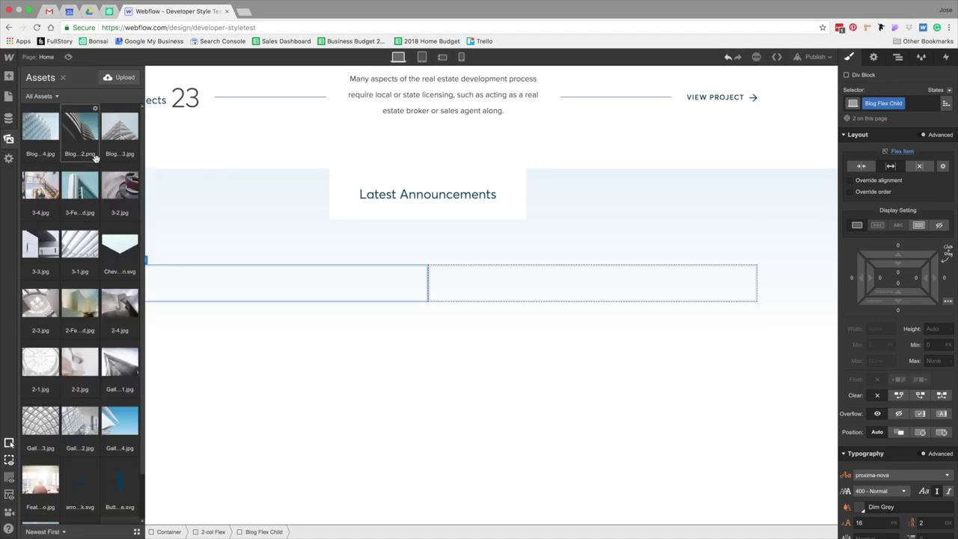
{"action": "left_click_drag", "start_coordinate": [95, 157], "coordinate": [241, 285]}
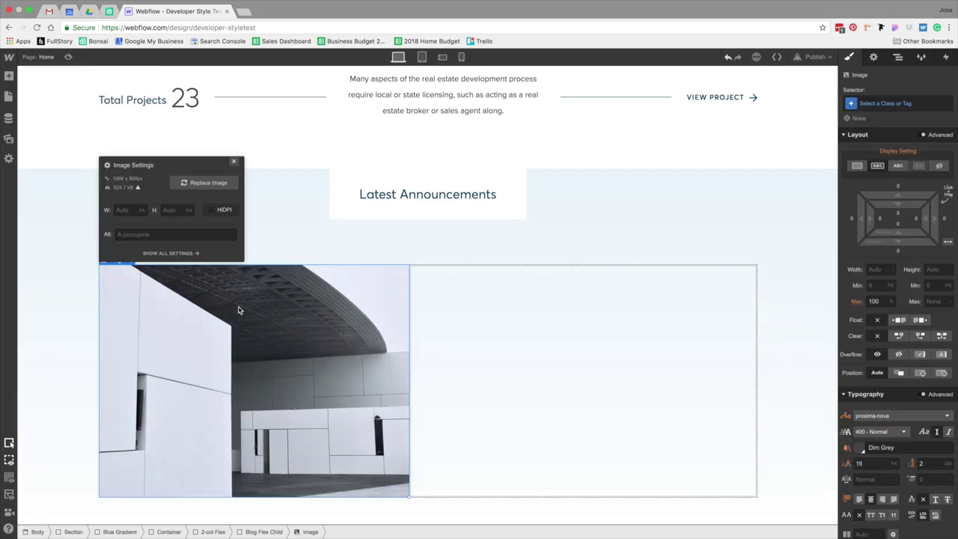
{"action": "left_click", "coordinate": [898, 103]}
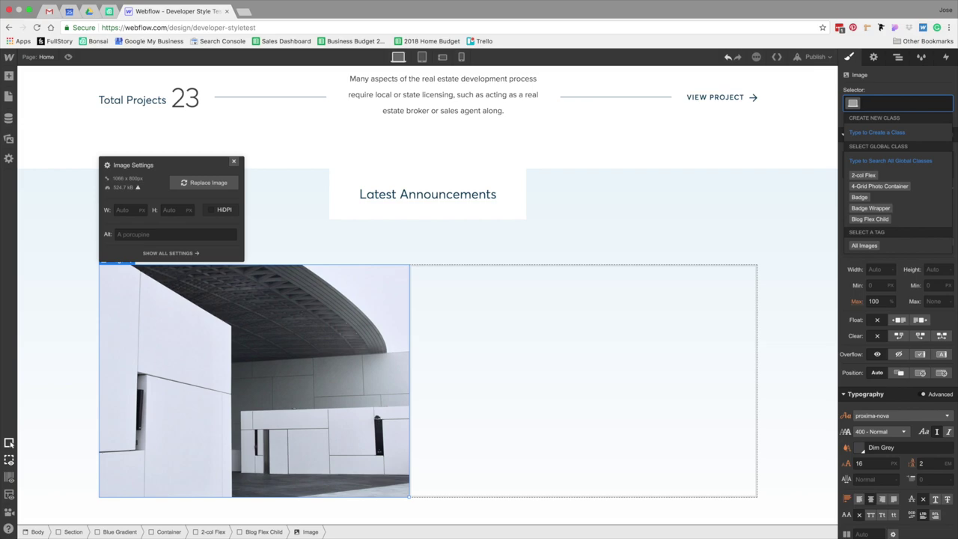
{"action": "type", "text": "proj"}
{"action": "left_click", "coordinate": [868, 159]}
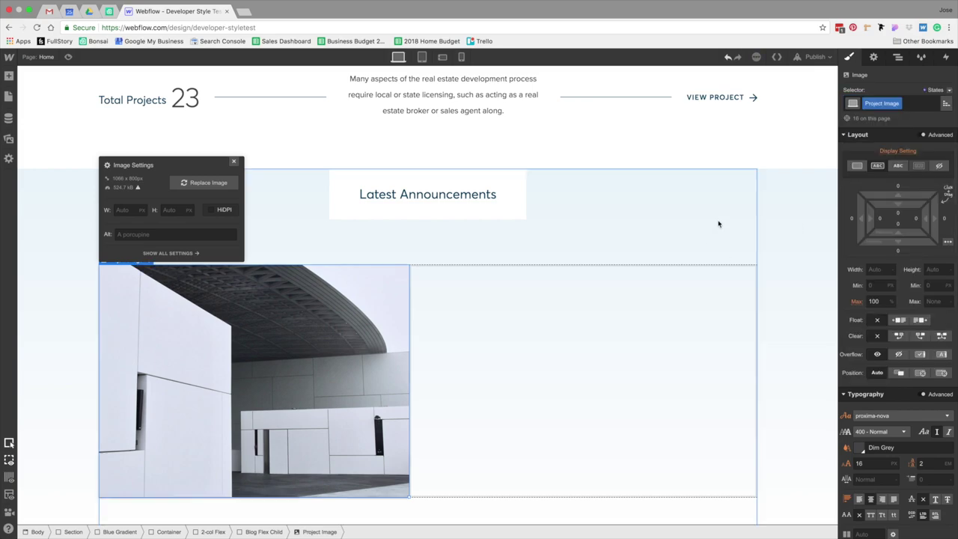
{"action": "left_click", "coordinate": [158, 138]}
- Preview the page, then return to the Sketch mockup
{"action": "key", "text": "super+shift+p"}
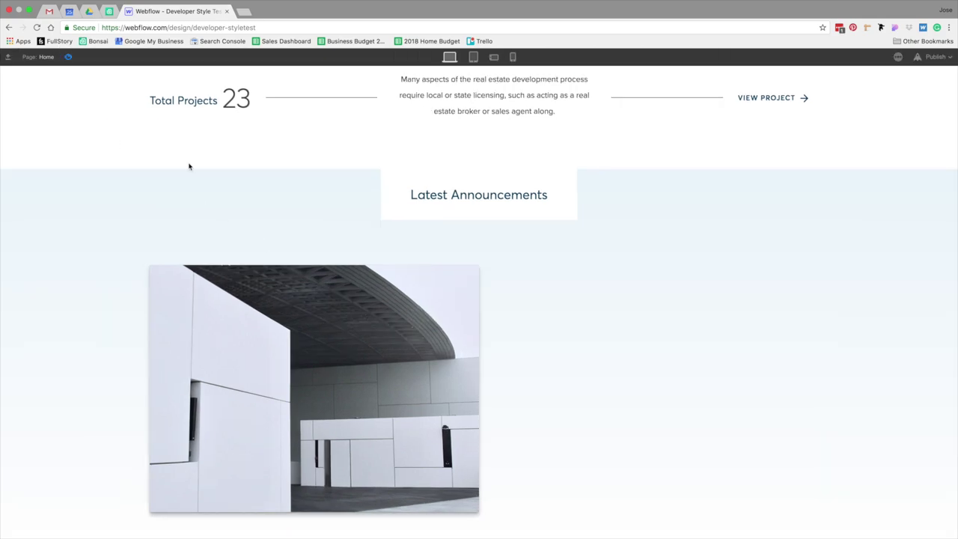
{"action": "left_click", "coordinate": [68, 59]}
{"action": "scroll", "coordinate": [642, 384], "scroll_direction": "down", "scroll_amount": 5}
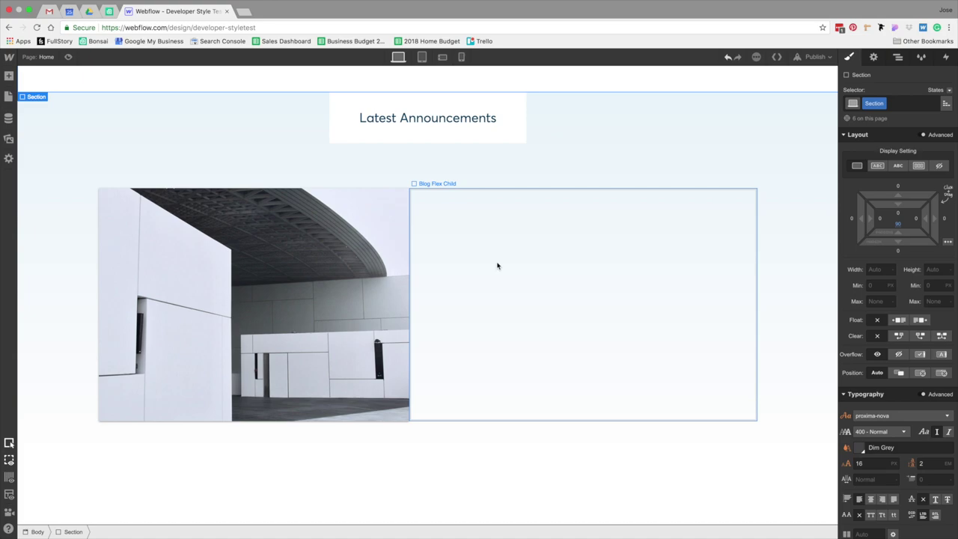
{"action": "key", "text": "ctrl+Left"}
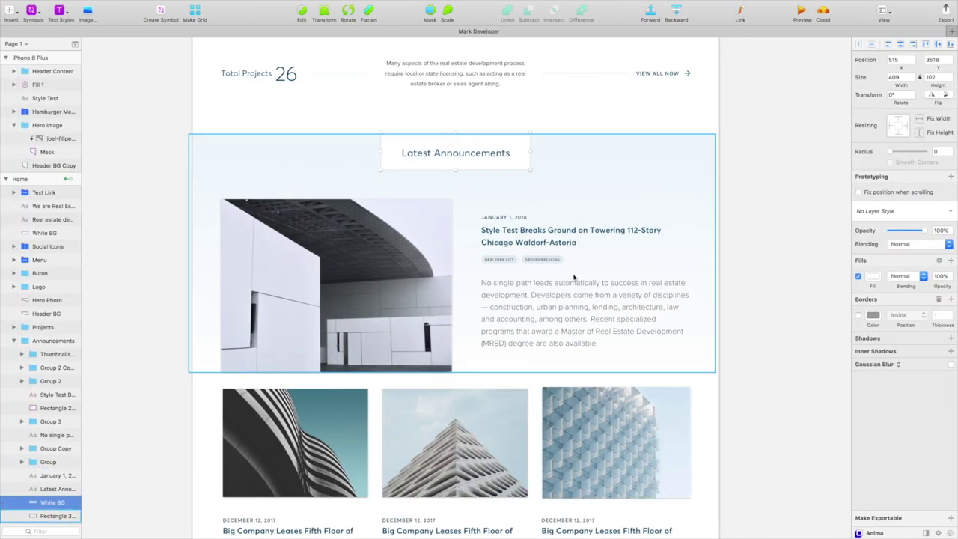
- Inspect the date text layer in the Sketch mockup, then scroll back up the artboard
{"action": "scroll", "coordinate": [574, 277], "scroll_direction": "down", "scroll_amount": 1}
{"action": "left_click", "coordinate": [504, 208]}
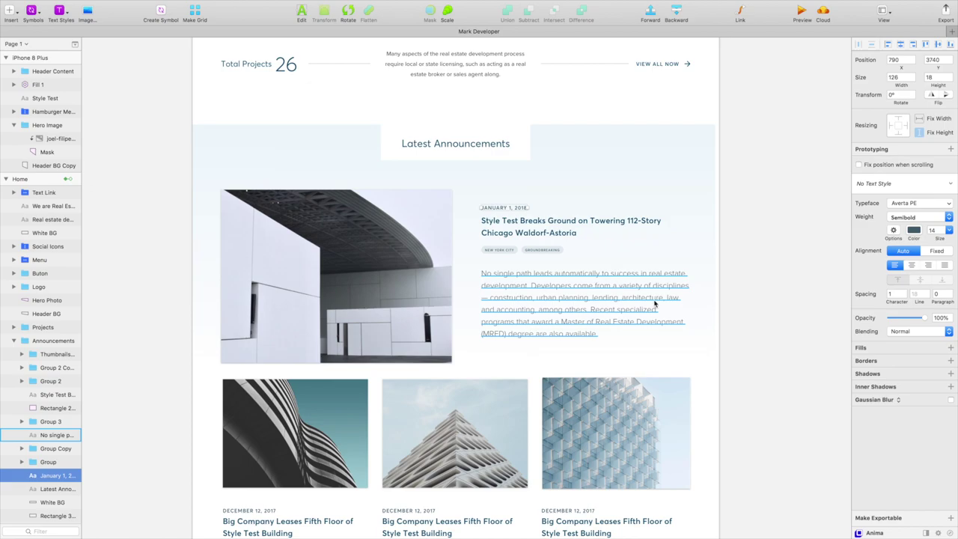
{"action": "left_click", "coordinate": [738, 276]}
{"action": "scroll", "coordinate": [729, 284], "scroll_direction": "up", "scroll_amount": 3}
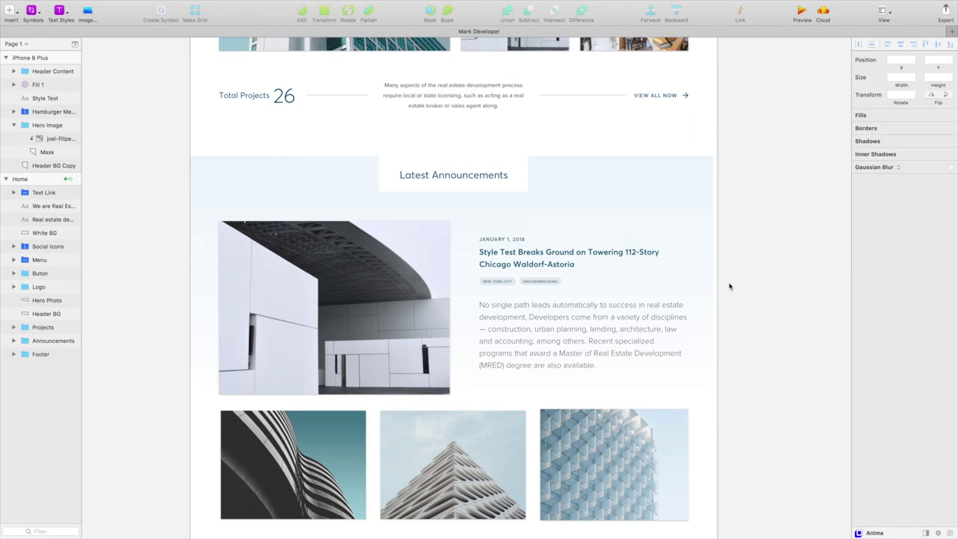
{"action": "scroll", "coordinate": [718, 300], "scroll_direction": "up", "scroll_amount": 10}
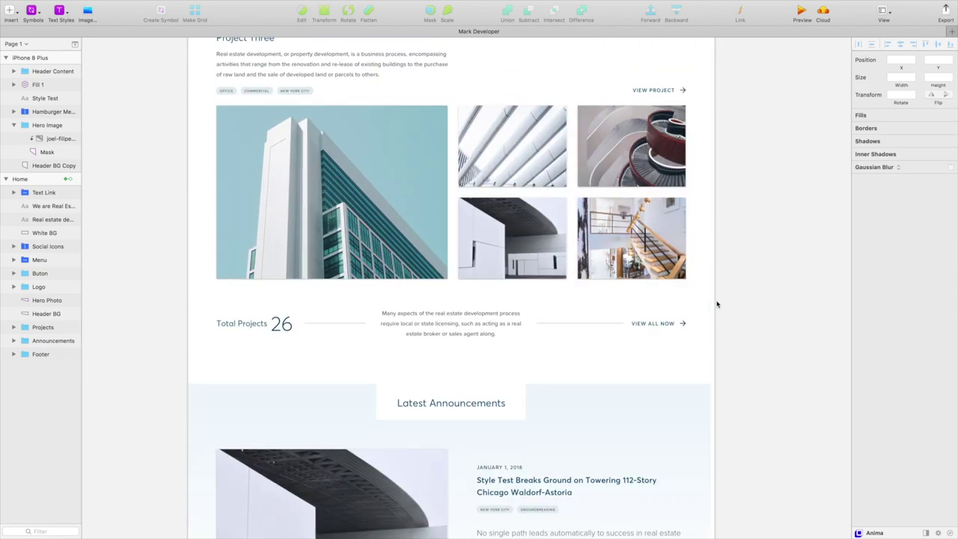
{"action": "scroll", "coordinate": [717, 304], "scroll_direction": "up", "scroll_amount": 3}
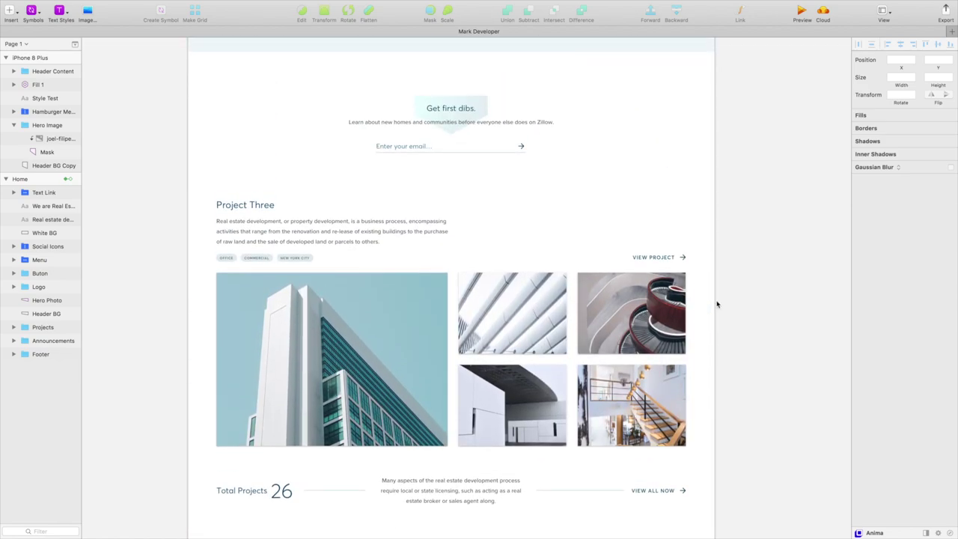
{"action": "scroll", "coordinate": [718, 304], "scroll_direction": "up", "scroll_amount": 15}
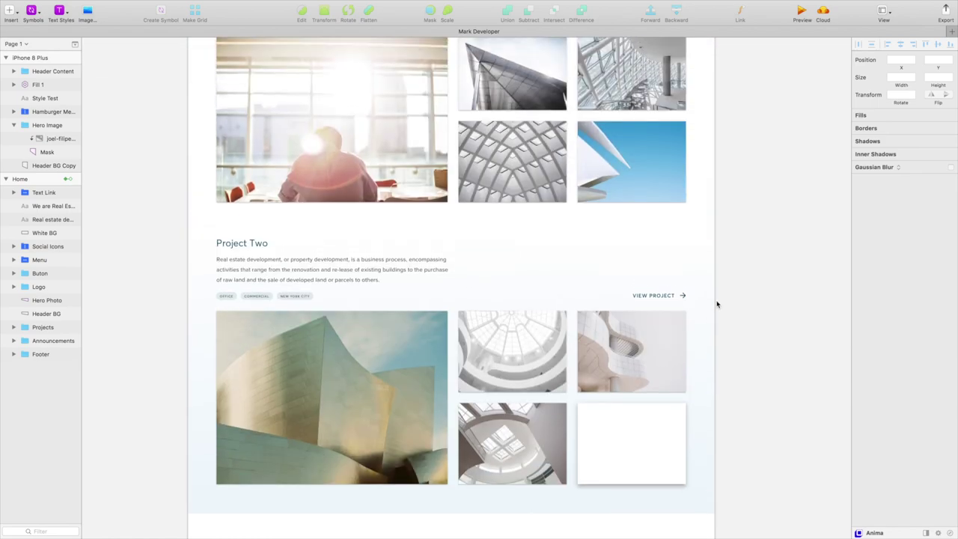
{"action": "scroll", "coordinate": [718, 304], "scroll_direction": "up", "scroll_amount": 10}
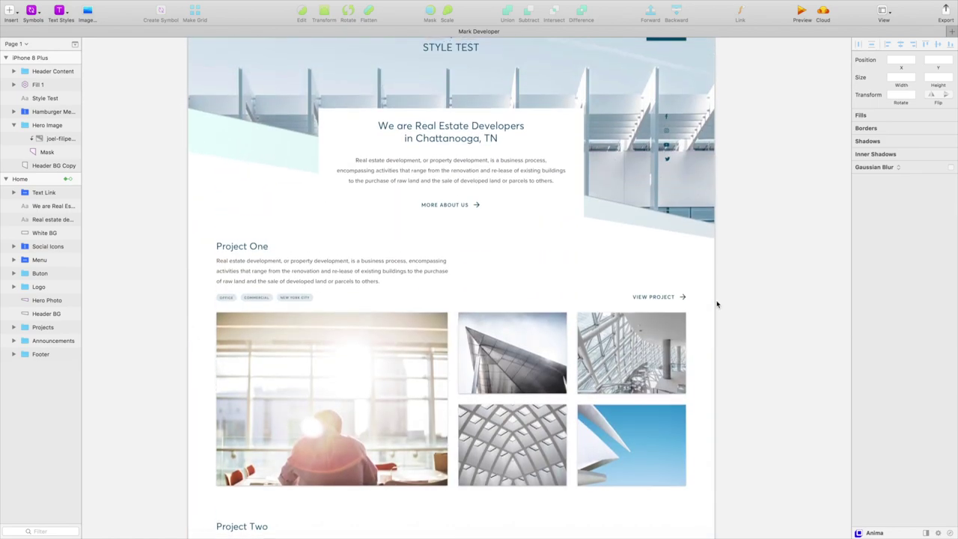
{"action": "scroll", "coordinate": [718, 304], "scroll_direction": "up", "scroll_amount": 3}
{"action": "scroll", "coordinate": [718, 304], "scroll_direction": "down", "scroll_amount": 6}
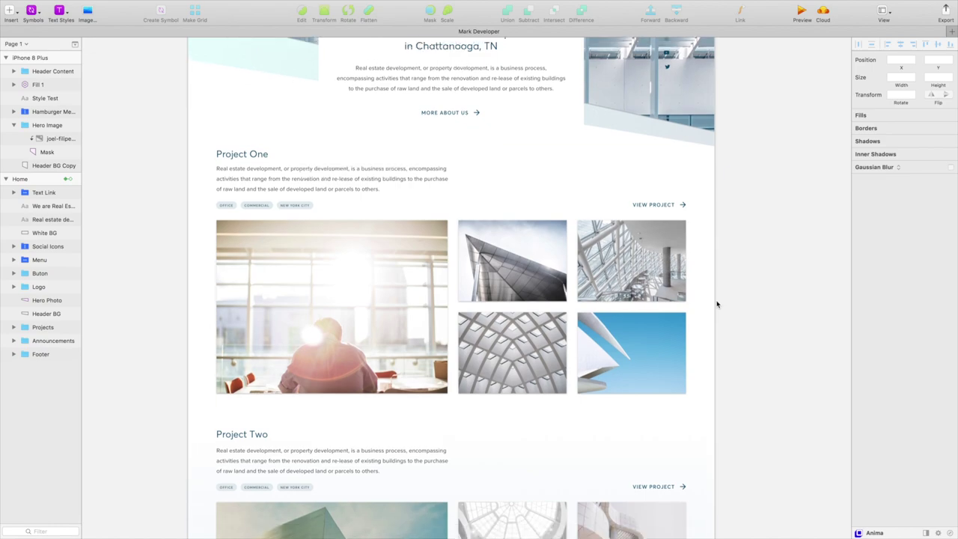
- Read the VIEW PROJECT and JANUARY 1, 2018 text styles, then go back to Webflow
{"action": "left_click", "coordinate": [658, 202]}
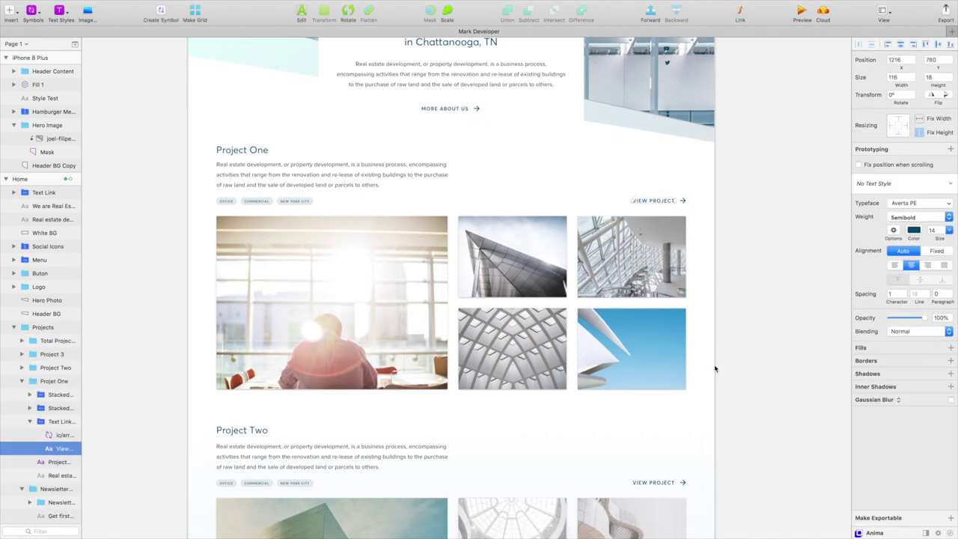
{"action": "scroll", "coordinate": [719, 352], "scroll_direction": "down", "scroll_amount": 7}
{"action": "scroll", "coordinate": [715, 369], "scroll_direction": "down", "scroll_amount": 10}
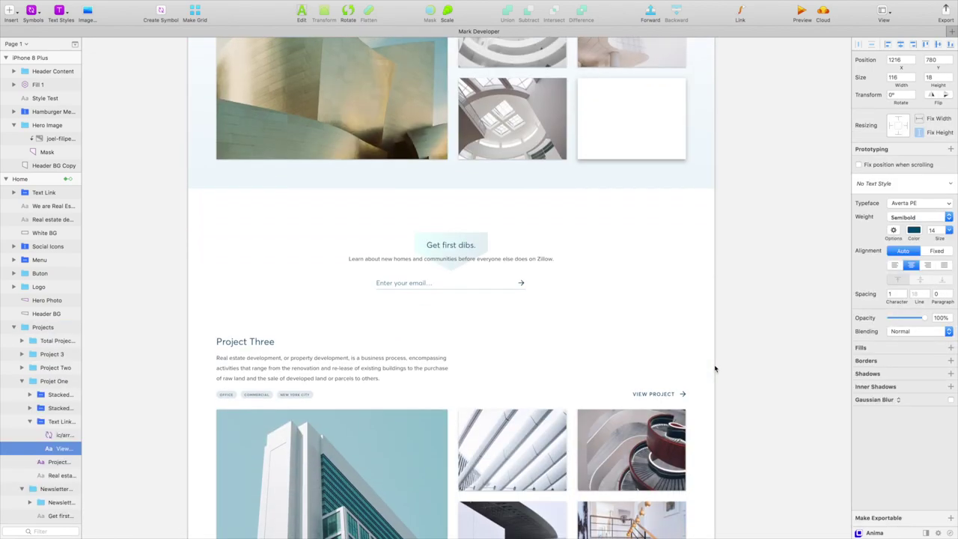
{"action": "scroll", "coordinate": [546, 370], "scroll_direction": "down", "scroll_amount": 10}
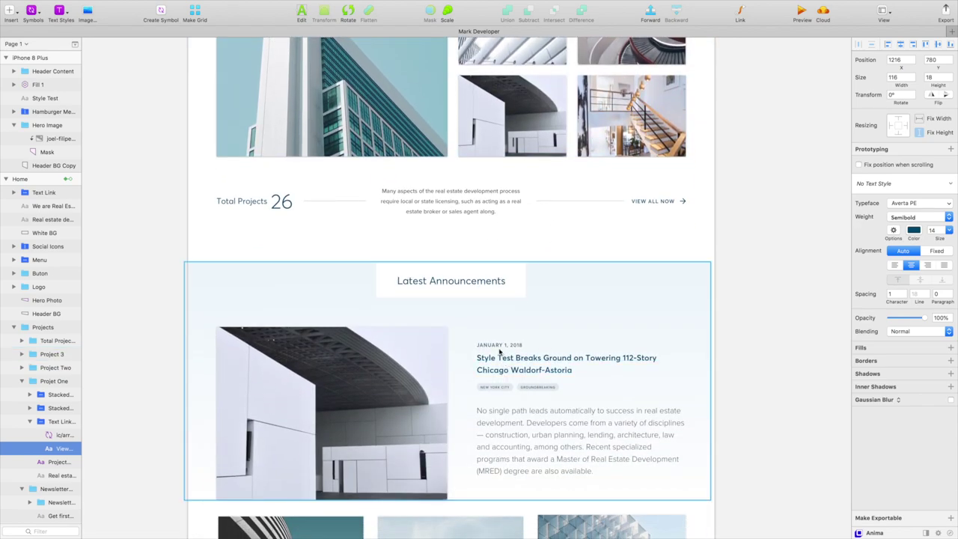
{"action": "left_click", "coordinate": [499, 347], "text": "super"}
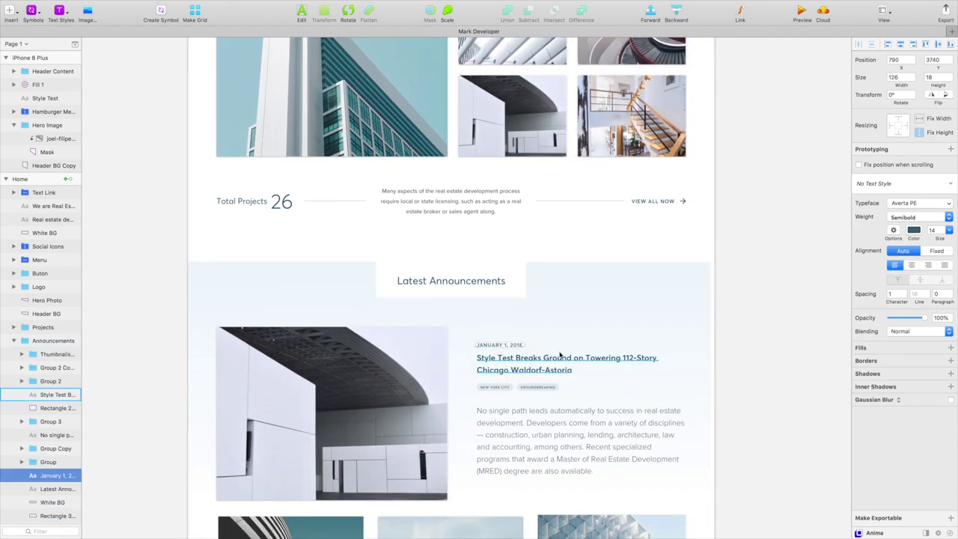
{"action": "key", "text": "ctrl+Right"}
- Duplicate the VIEW PROJECT text's link class as a new class named 'Eyebrow'
{"action": "scroll", "coordinate": [560, 352], "scroll_direction": "up", "scroll_amount": 10}
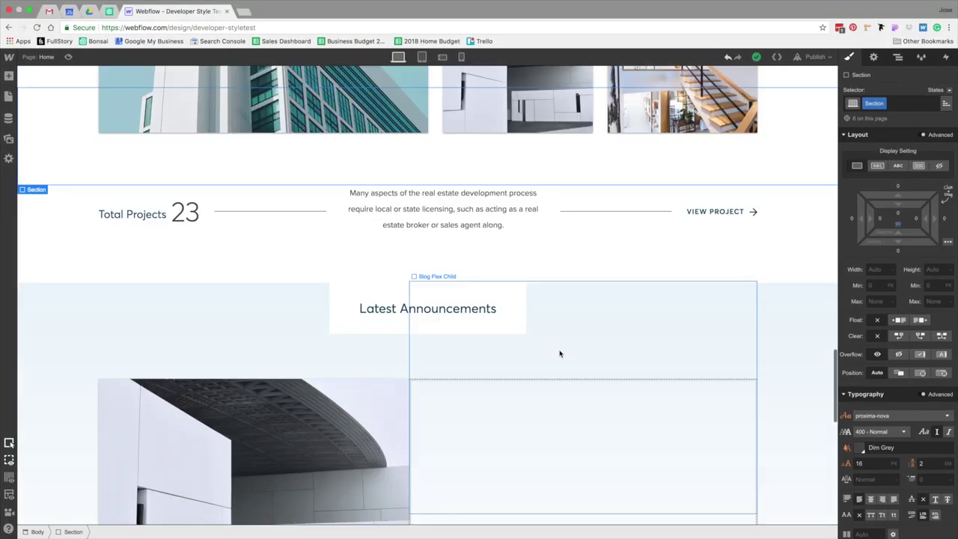
{"action": "left_click", "coordinate": [705, 406]}
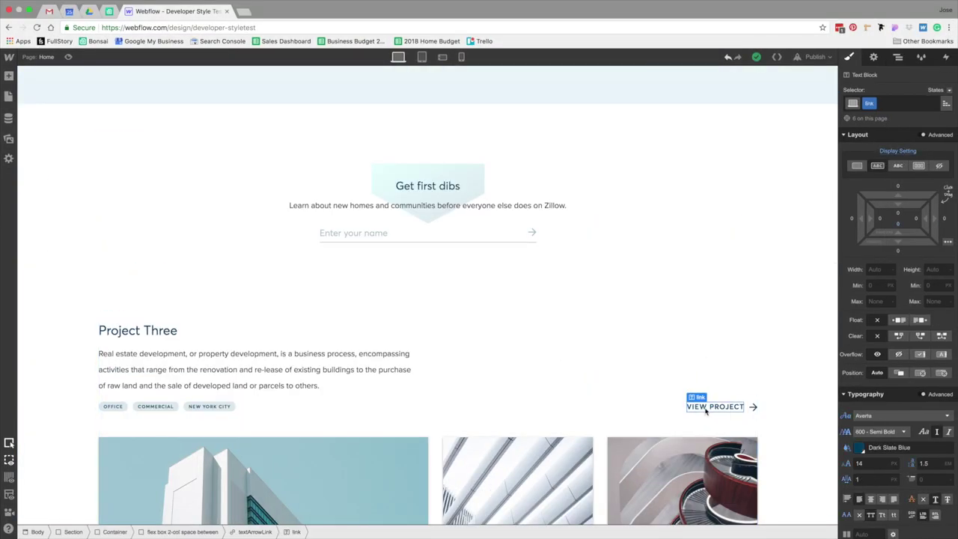
{"action": "scroll", "coordinate": [706, 411], "scroll_direction": "down", "scroll_amount": 1}
{"action": "scroll", "coordinate": [706, 411], "scroll_direction": "up", "scroll_amount": 10}
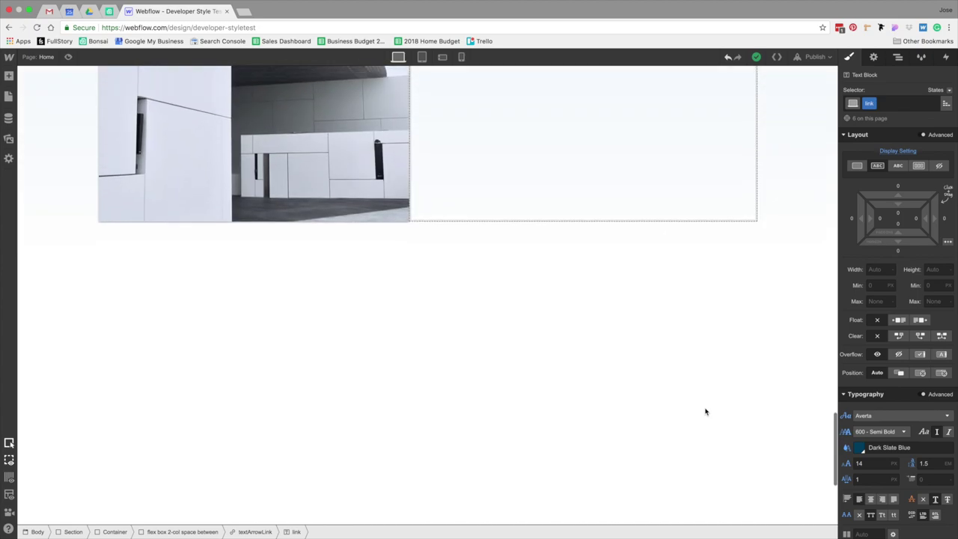
{"action": "left_click", "coordinate": [553, 298]}
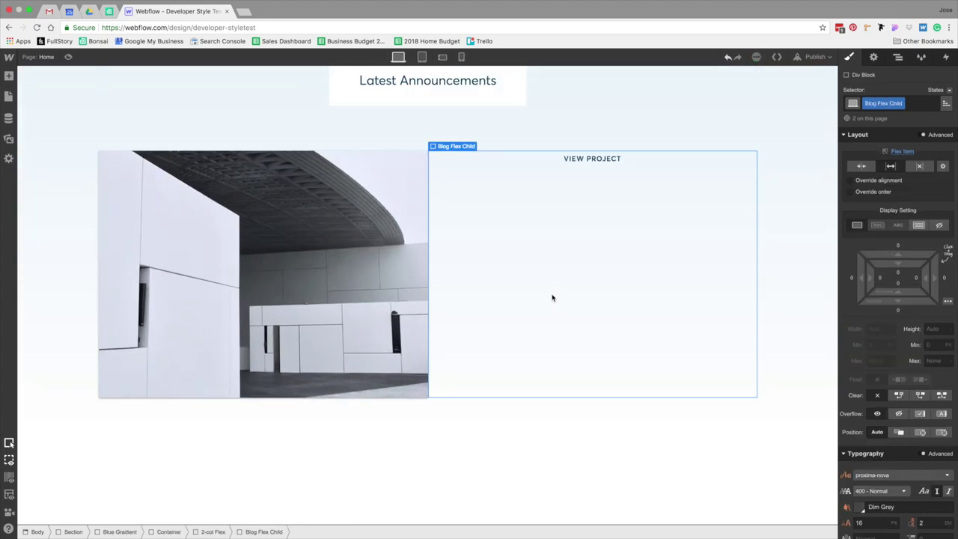
{"action": "left_click", "coordinate": [610, 178]}
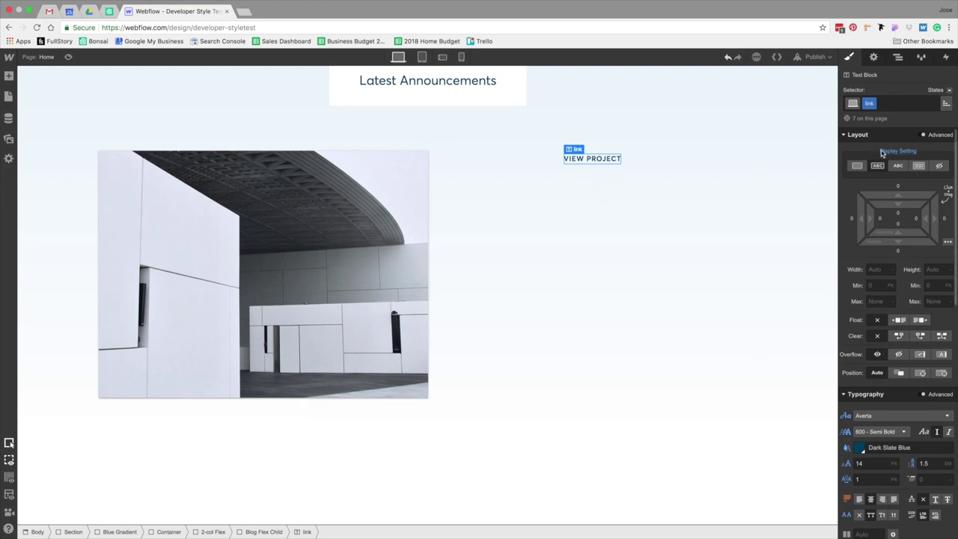
{"action": "left_click", "coordinate": [871, 107]}
{"action": "left_click", "coordinate": [878, 117]}
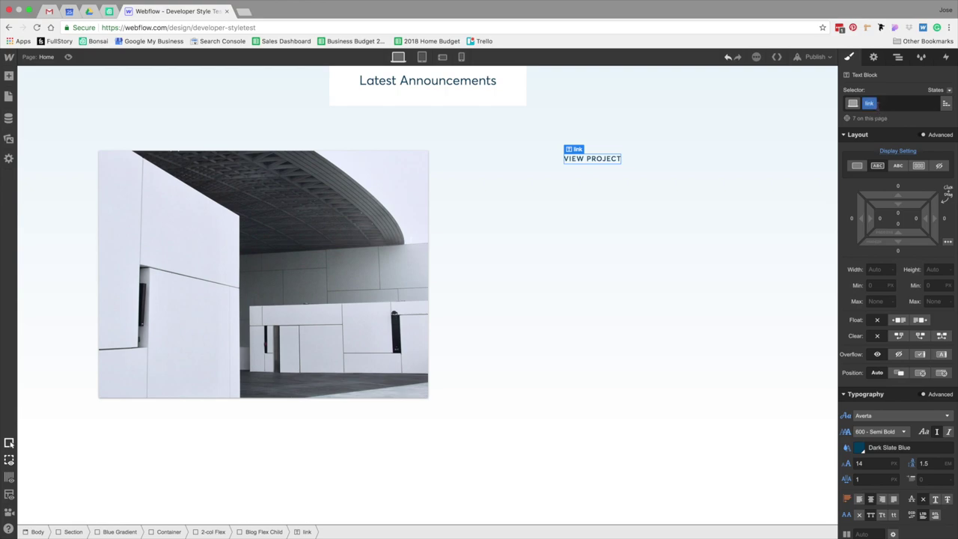
{"action": "left_click", "coordinate": [874, 104]}
{"action": "left_click", "coordinate": [874, 128]}
{"action": "type", "text": "Eyebrow"}
{"action": "key", "text": "Return"}
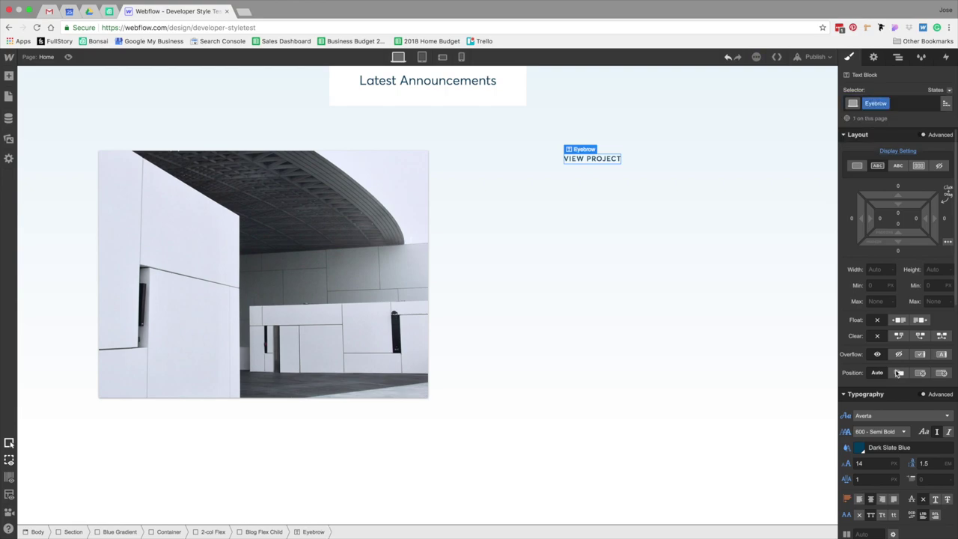
- Set the Eyebrow text colour to #3F5B69, taken from the Sketch mockup
{"action": "left_click", "coordinate": [860, 448]}
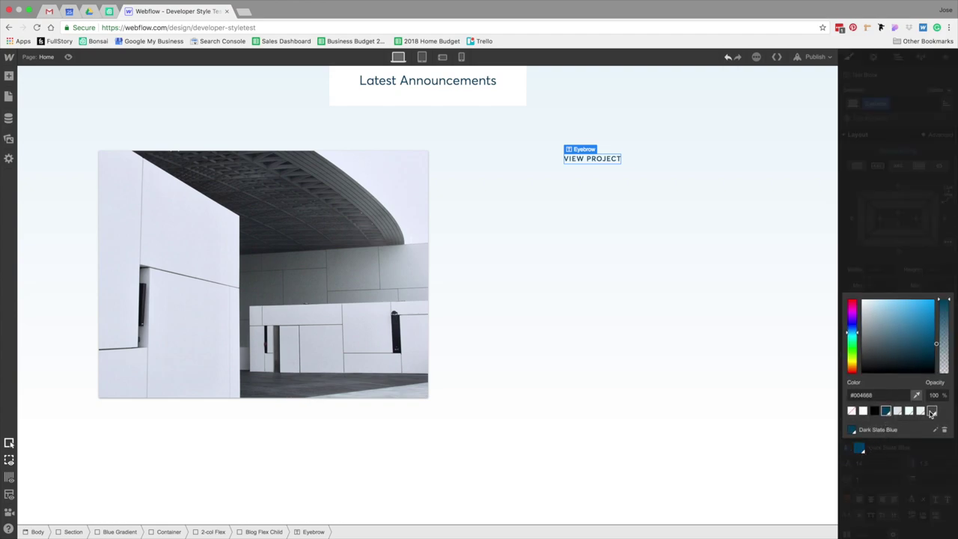
{"action": "key", "text": "ctrl+Left"}
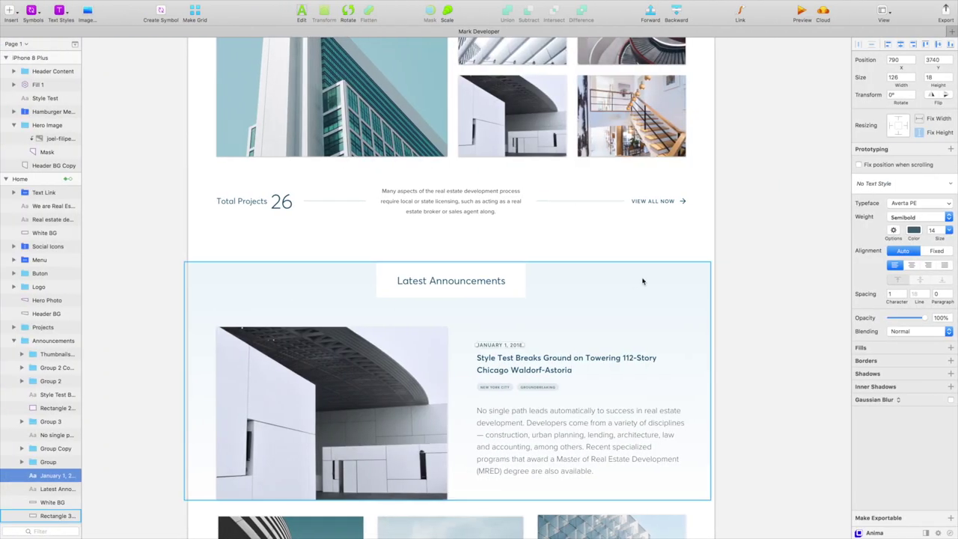
{"action": "left_click", "coordinate": [914, 230]}
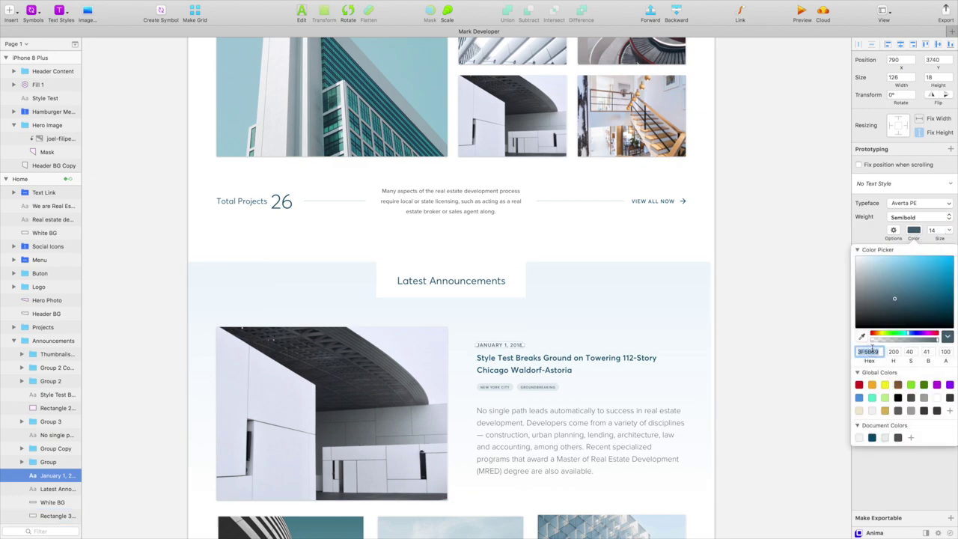
{"action": "key", "text": "ctrl+Right"}
{"action": "left_click", "coordinate": [884, 394]}
{"action": "type", "text": "#3F5B69"}
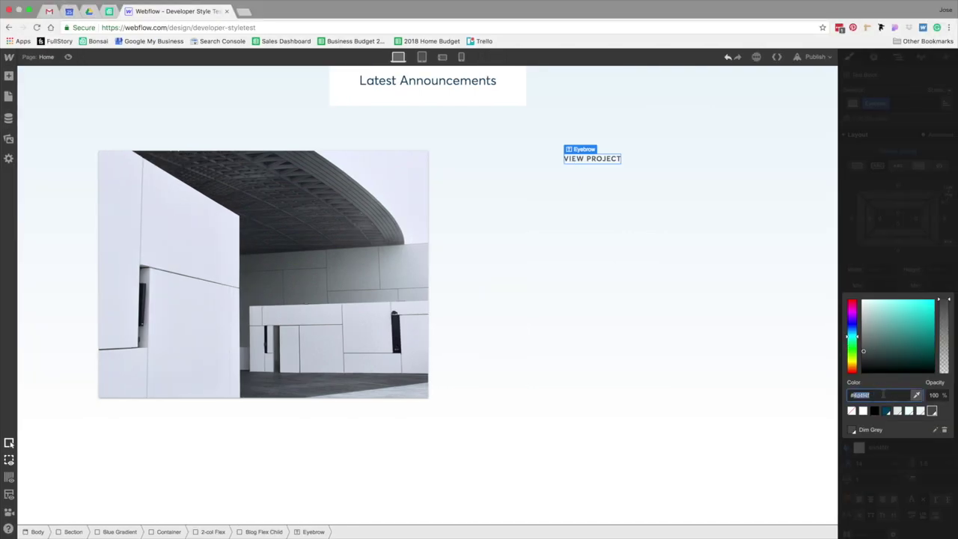
- Save #3F5B69 as a new global colour swatch
{"action": "left_click", "coordinate": [947, 432]}
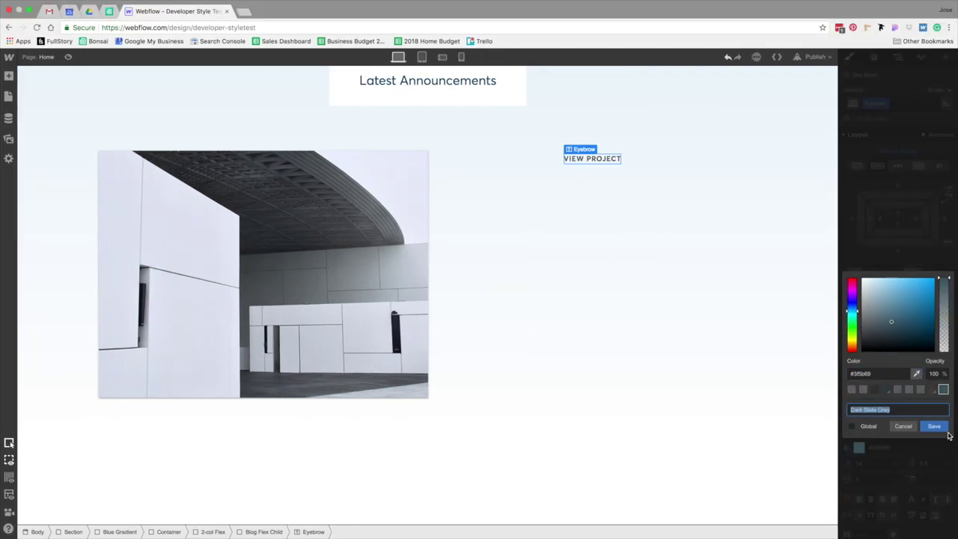
{"action": "left_click", "coordinate": [867, 427]}
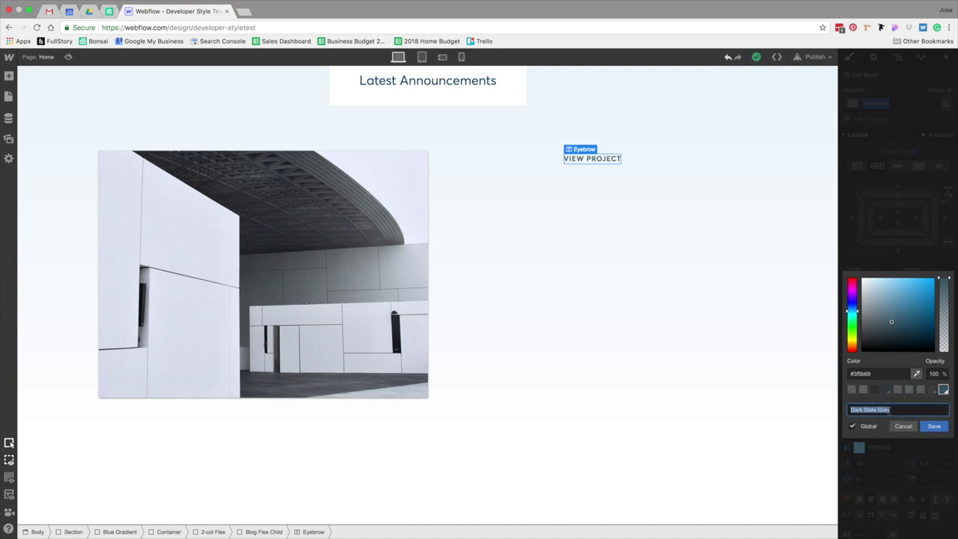
{"action": "double_click", "coordinate": [885, 409]}
{"action": "left_click", "coordinate": [934, 426]}
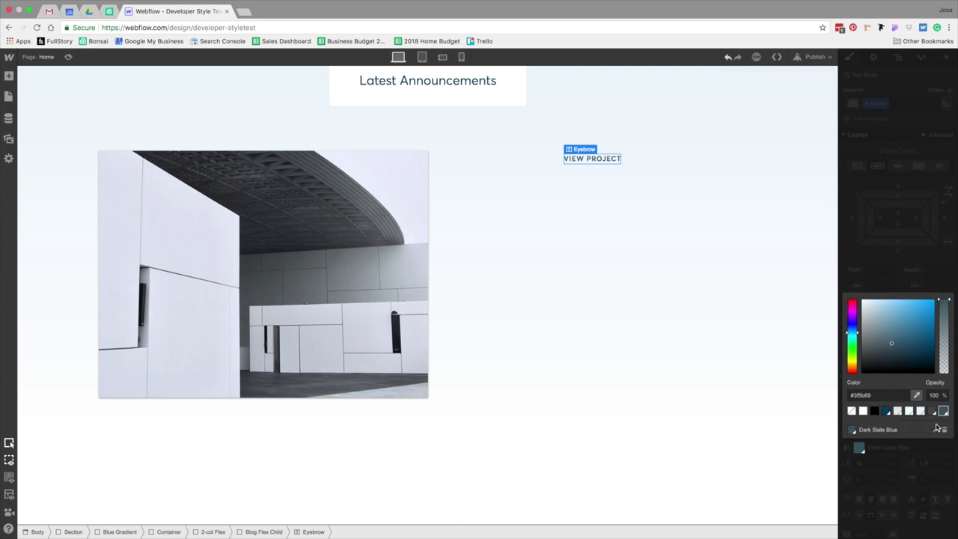
{"action": "left_click", "coordinate": [898, 268]}
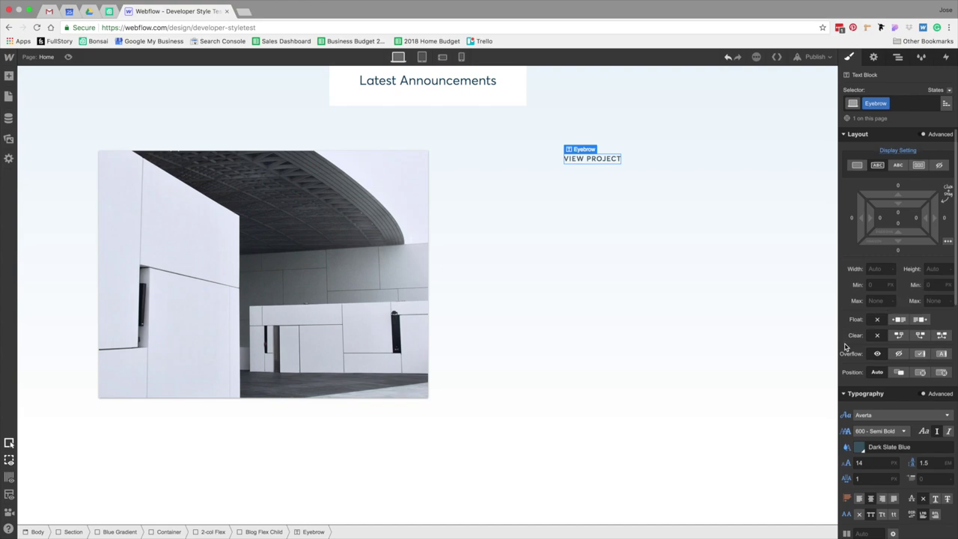
{"action": "left_click", "coordinate": [605, 328]}
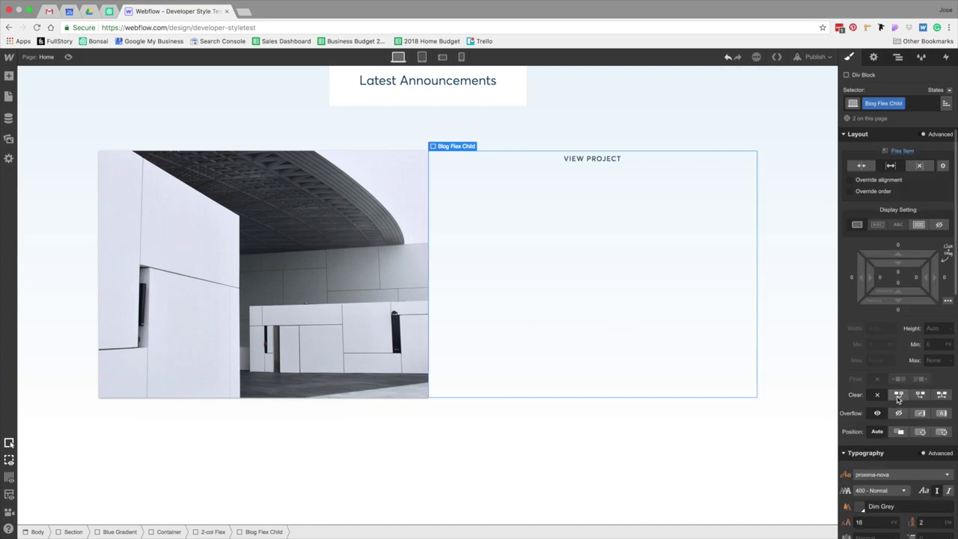
{"action": "scroll", "coordinate": [903, 400], "scroll_direction": "down", "scroll_amount": 3}
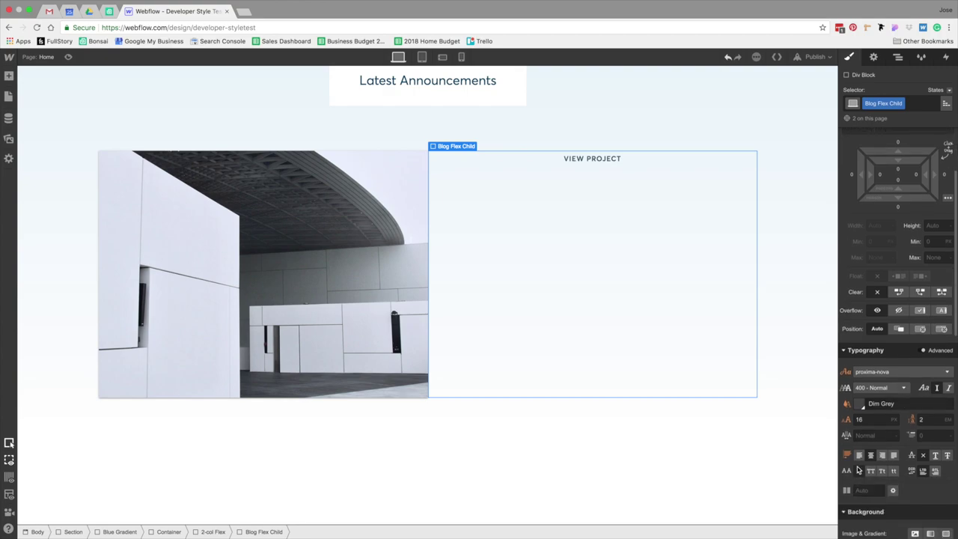
{"action": "left_click", "coordinate": [860, 456]}
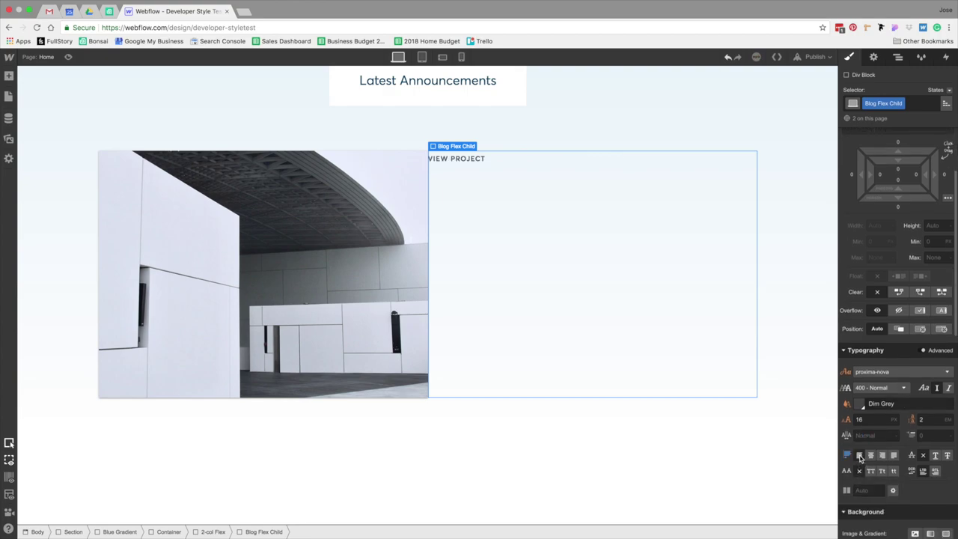
{"action": "key", "text": "super+Tab"}
{"action": "scroll", "coordinate": [490, 327], "scroll_direction": "down", "scroll_amount": 1}
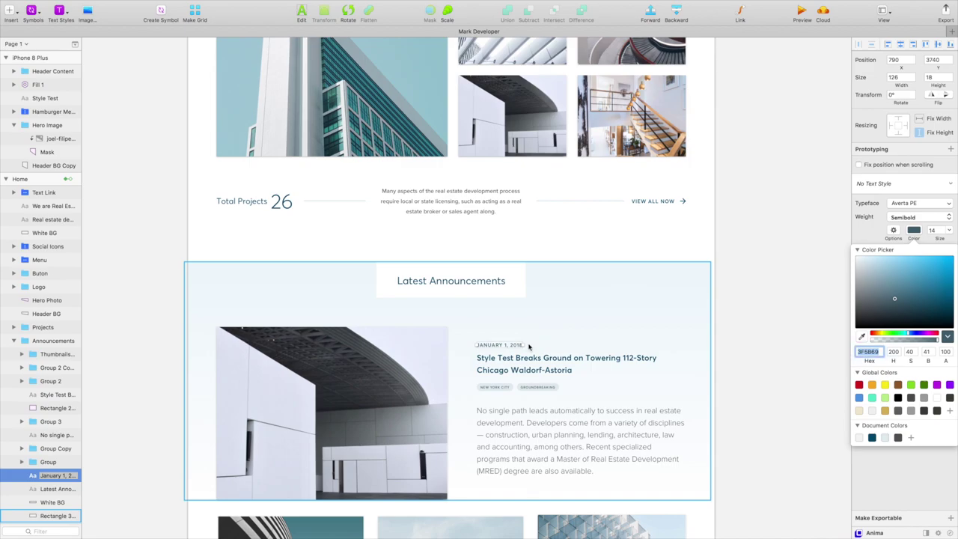
{"action": "left_click_drag", "start_coordinate": [487, 330], "coordinate": [439, 328]}
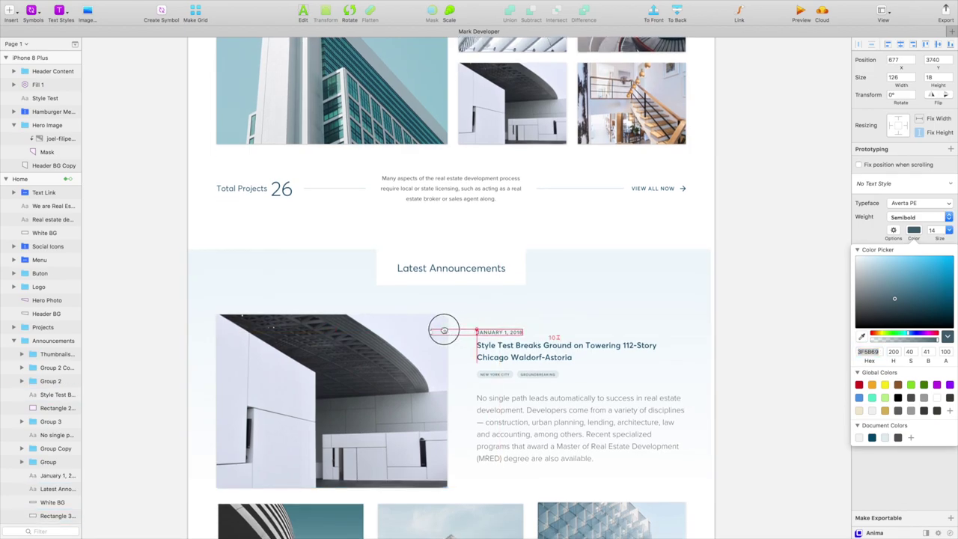
{"action": "key", "text": "Delete"}
{"action": "left_click", "coordinate": [492, 335]}
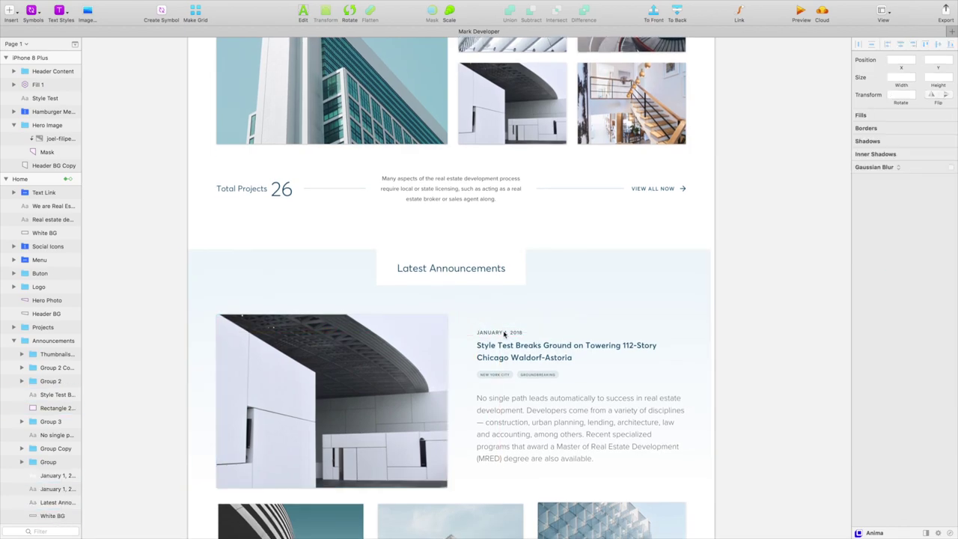
{"action": "double_click", "coordinate": [492, 334]}
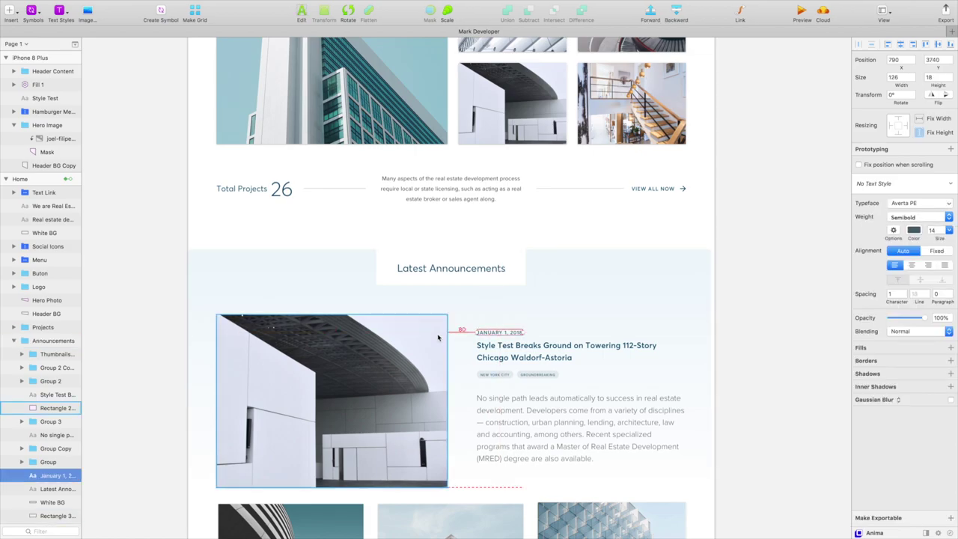
{"action": "key", "text": "super+Tab"}
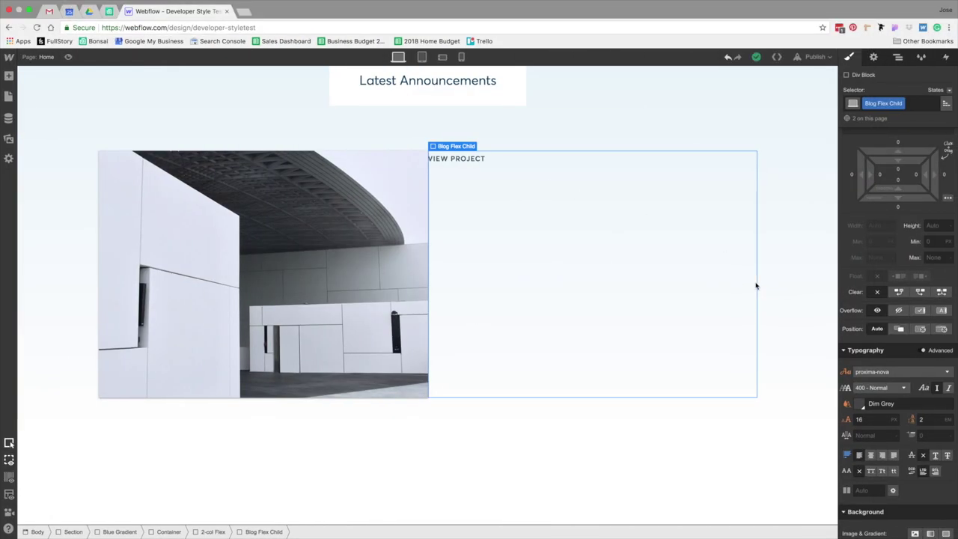
{"action": "left_click", "coordinate": [898, 172]}
{"action": "type", "text": "4"}
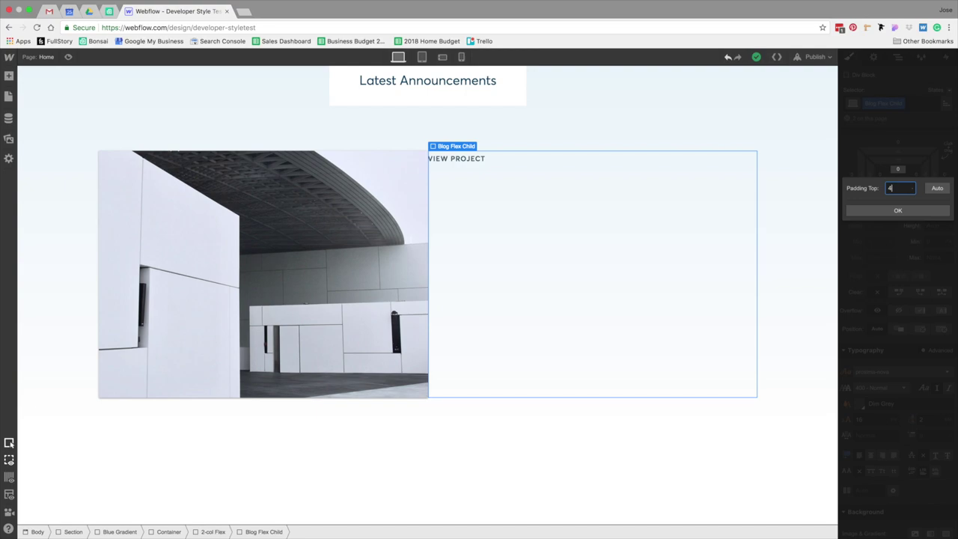
{"action": "type", "text": "0"}
{"action": "key", "text": "Return"}
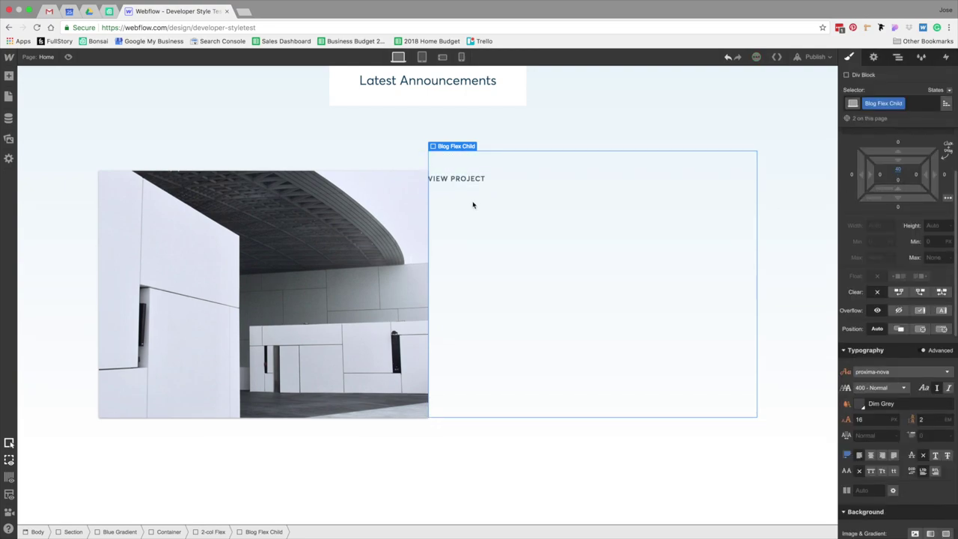
{"action": "key", "text": "super+z"}
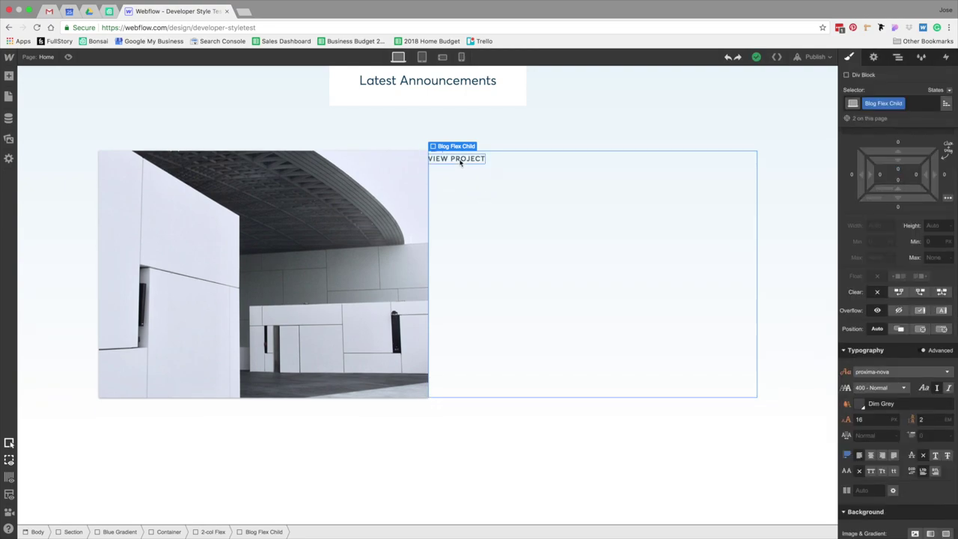
{"action": "left_click", "coordinate": [9, 77]}
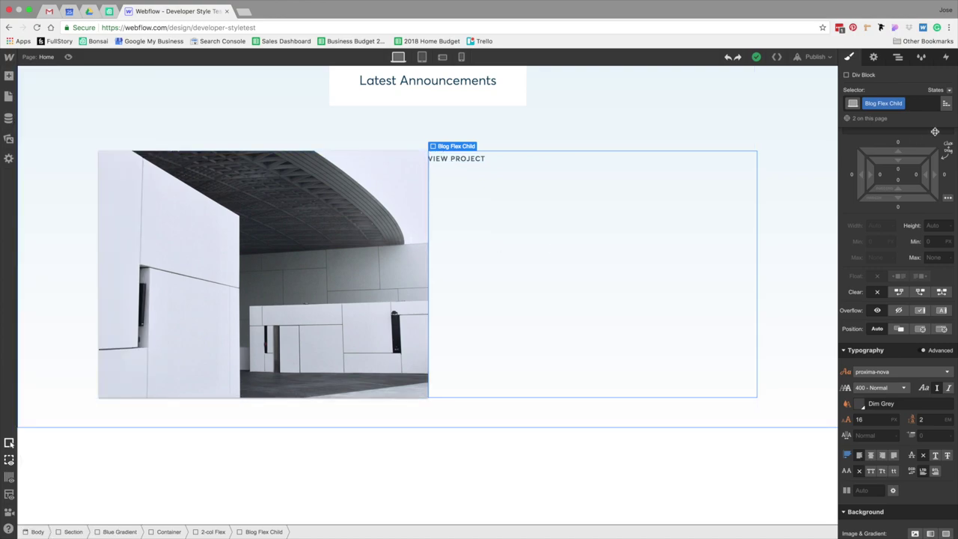
{"action": "left_click", "coordinate": [931, 103]}
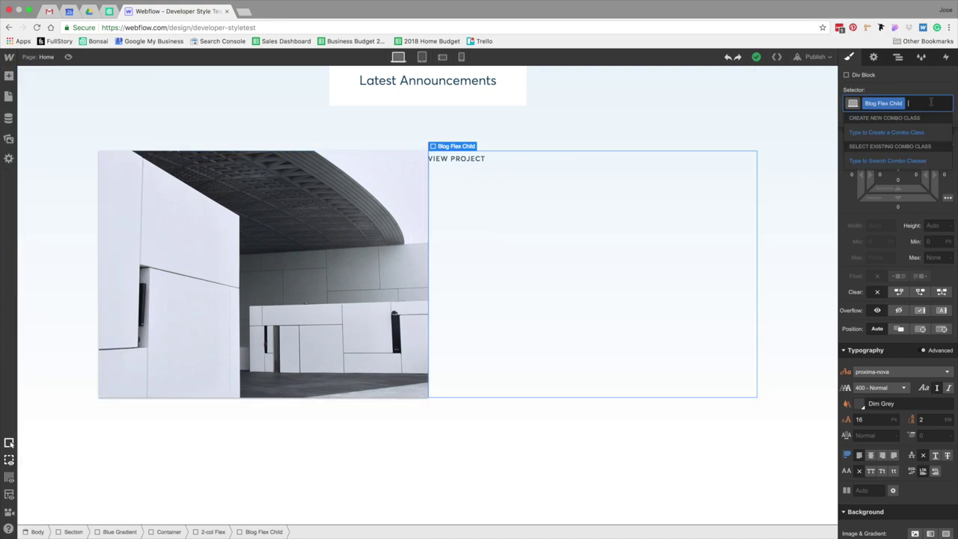
{"action": "type", "text": "Rg"}
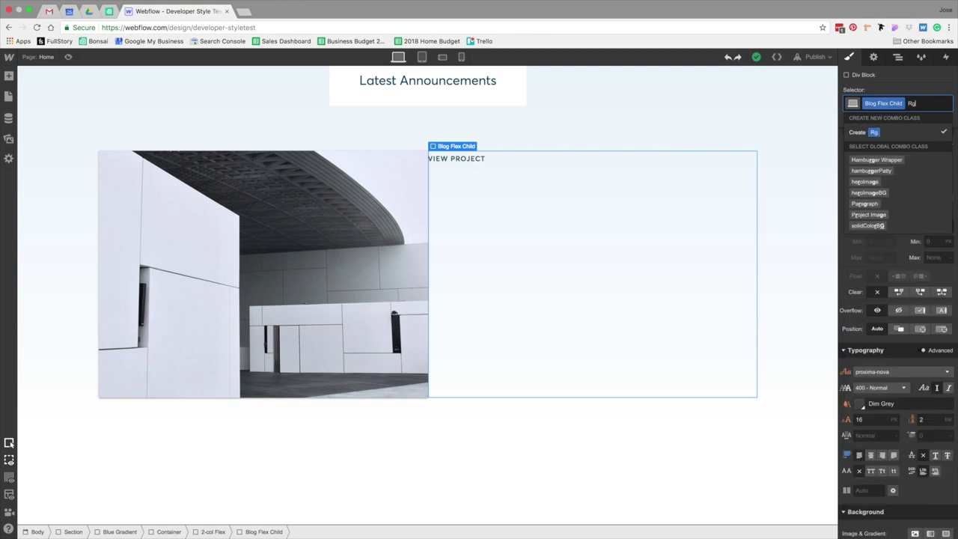
{"action": "key", "text": "BackSpace"}
{"action": "type", "text": "ight Blog Child"}
{"action": "key", "text": "Return"}
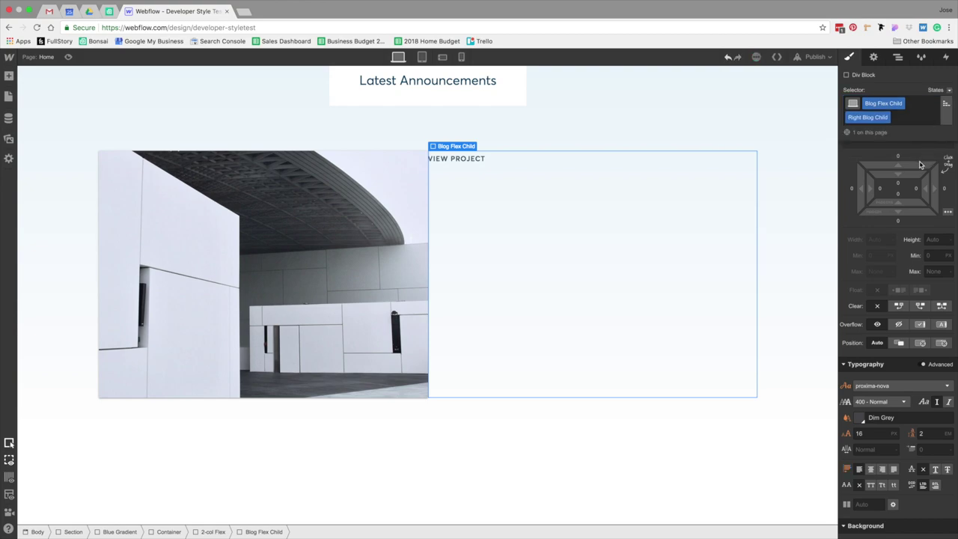
{"action": "left_click", "coordinate": [899, 184]}
{"action": "type", "text": "40"}
{"action": "key", "text": "Return"}
{"action": "left_click", "coordinate": [880, 189]}
{"action": "type", "text": "80"}
{"action": "key", "text": "Return"}
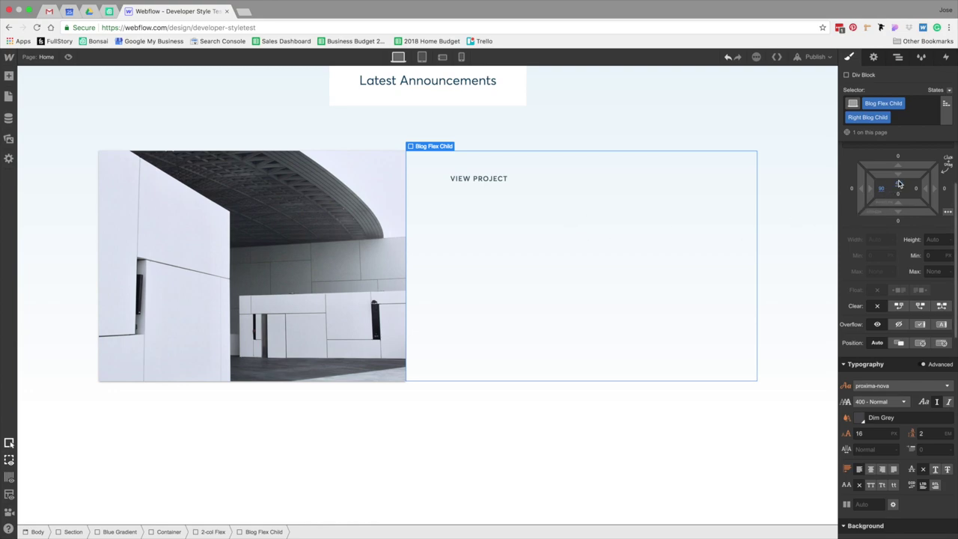
{"action": "left_click", "coordinate": [900, 122]}
{"action": "key", "text": "BackSpace"}
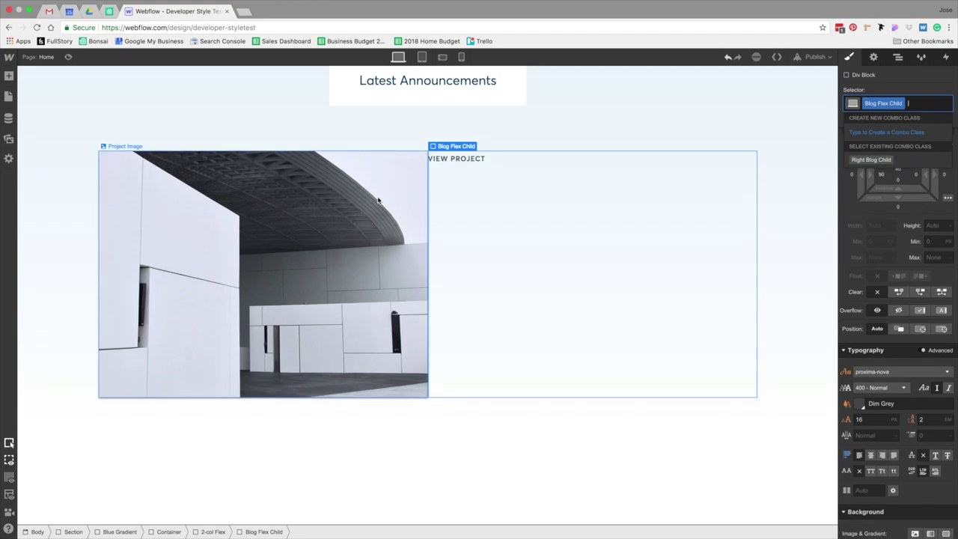
{"action": "left_click", "coordinate": [9, 75]}
{"action": "left_click_drag", "start_coordinate": [41, 201], "coordinate": [483, 182]}
{"action": "key", "text": "Delete"}
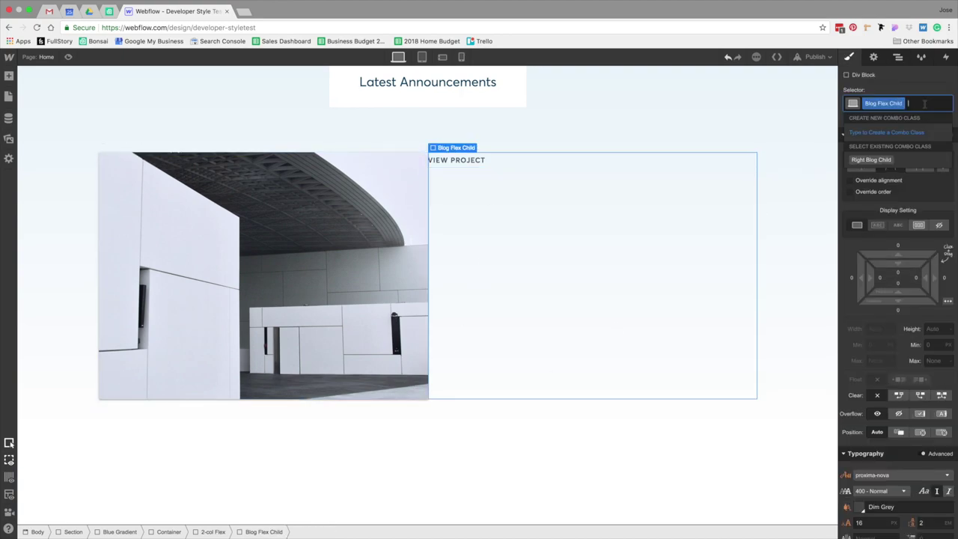
- Give the Div Block around VIEW PROJECT the class Blog Teaser Content Wrapper
{"action": "left_click", "coordinate": [449, 161]}
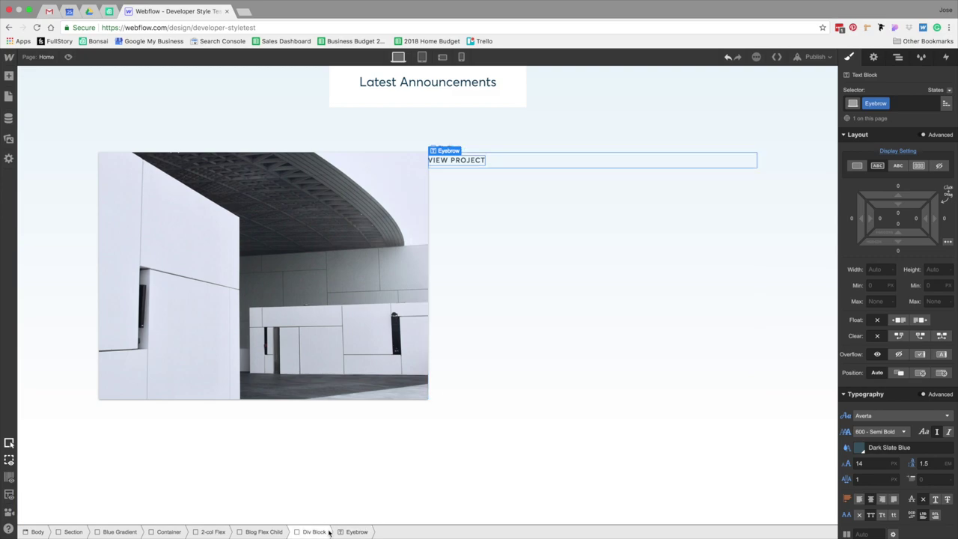
{"action": "left_click", "coordinate": [314, 532]}
{"action": "left_click", "coordinate": [880, 104]}
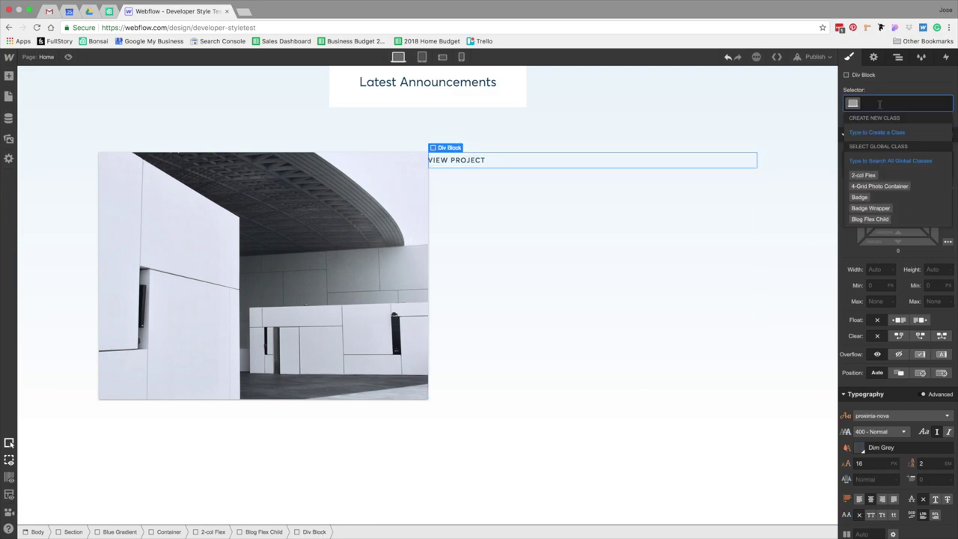
{"action": "type", "text": "Blog Content Wrapper"}
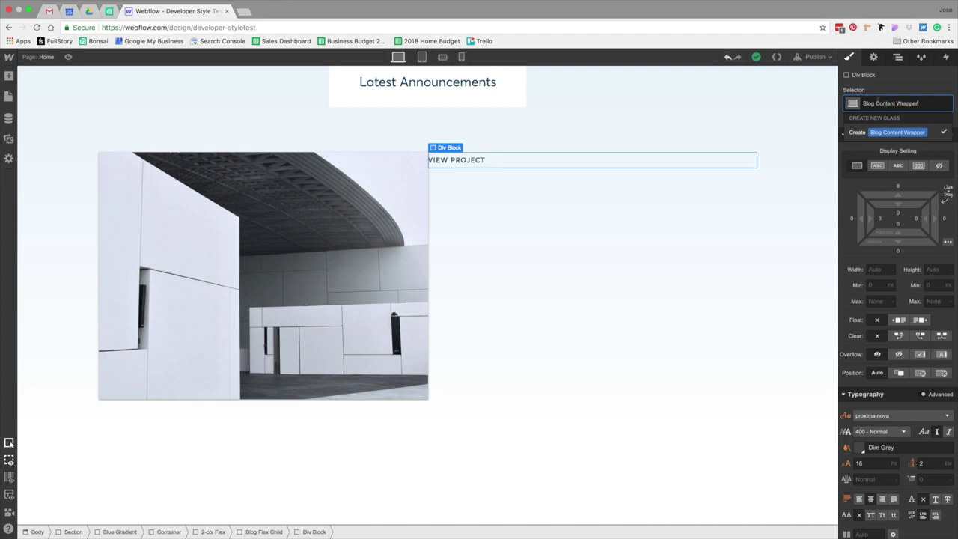
{"action": "type", "text": "Teaser"}
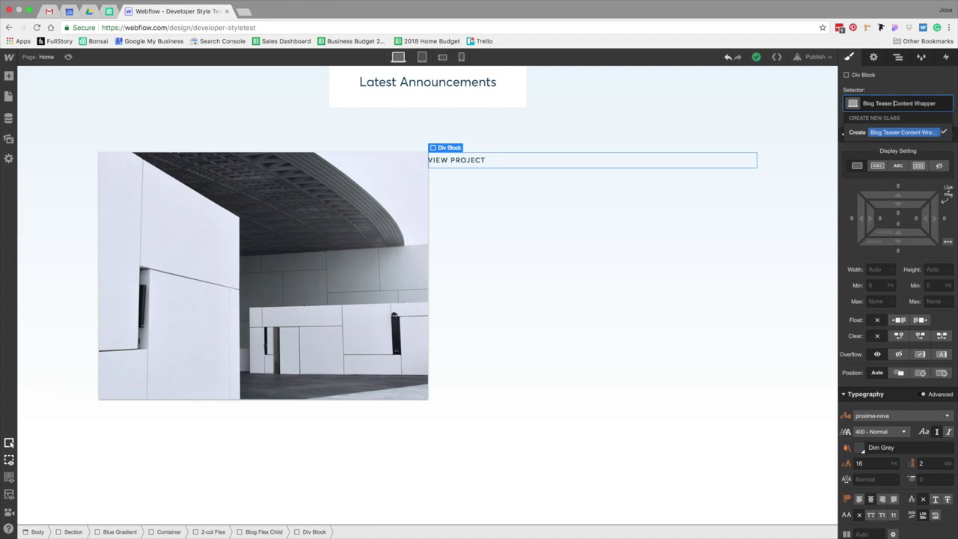
{"action": "key", "text": "Return"}
- Pad the teaser wrapper with 30 px top and 90 px left
{"action": "left_click", "coordinate": [899, 230]}
{"action": "type", "text": "30"}
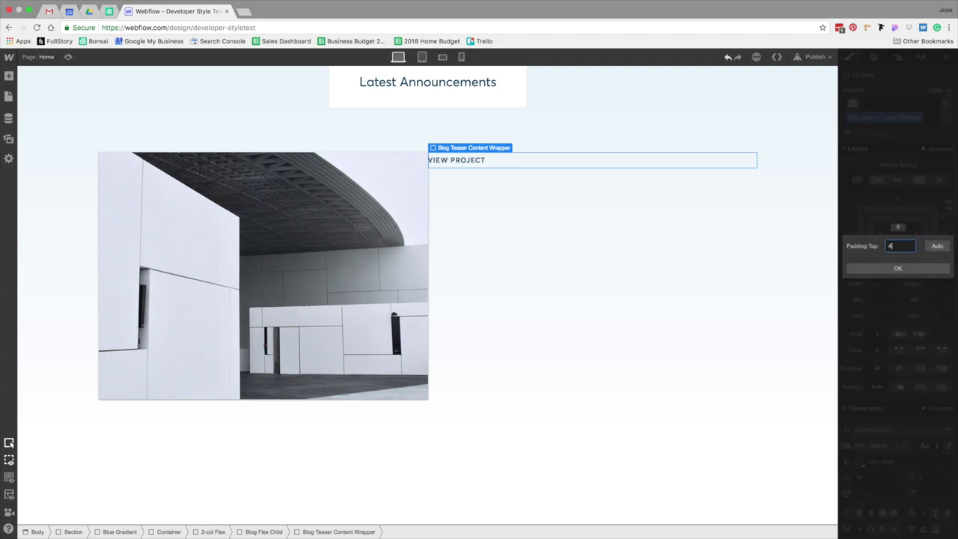
{"action": "key", "text": "Return"}
{"action": "left_click", "coordinate": [883, 235]}
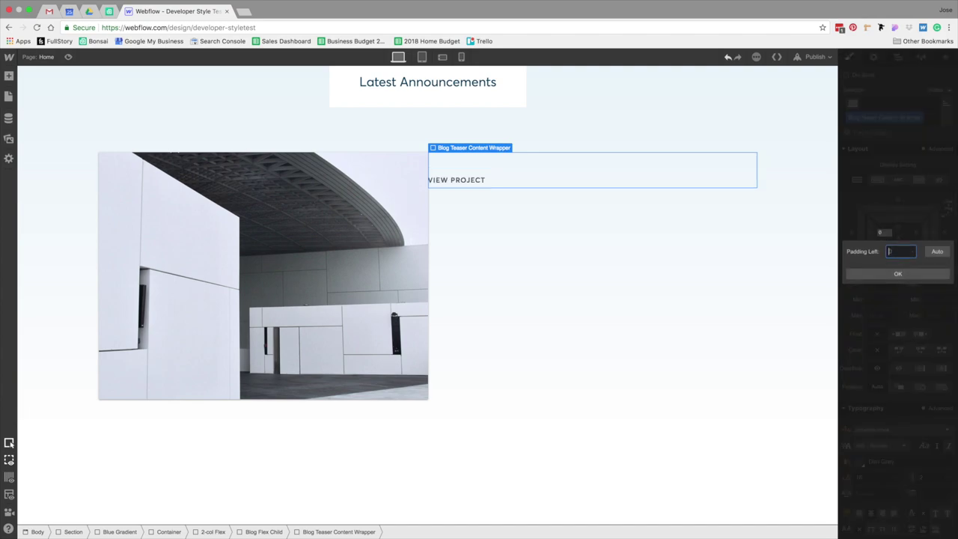
{"action": "type", "text": "90"}
{"action": "key", "text": "Return"}
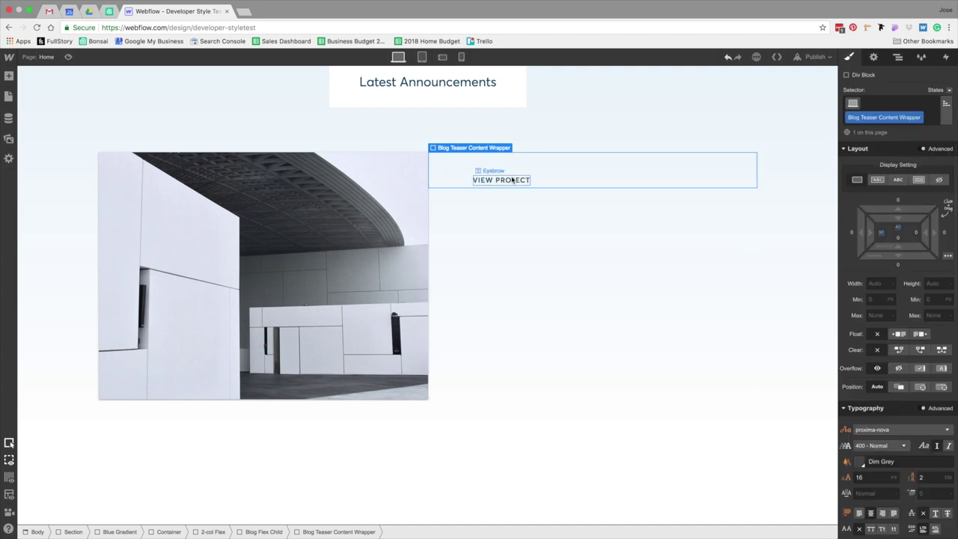
- Compare the teaser with the mockup's announcement title and pick the Total Projects heading to reuse
{"action": "left_click", "coordinate": [511, 180]}
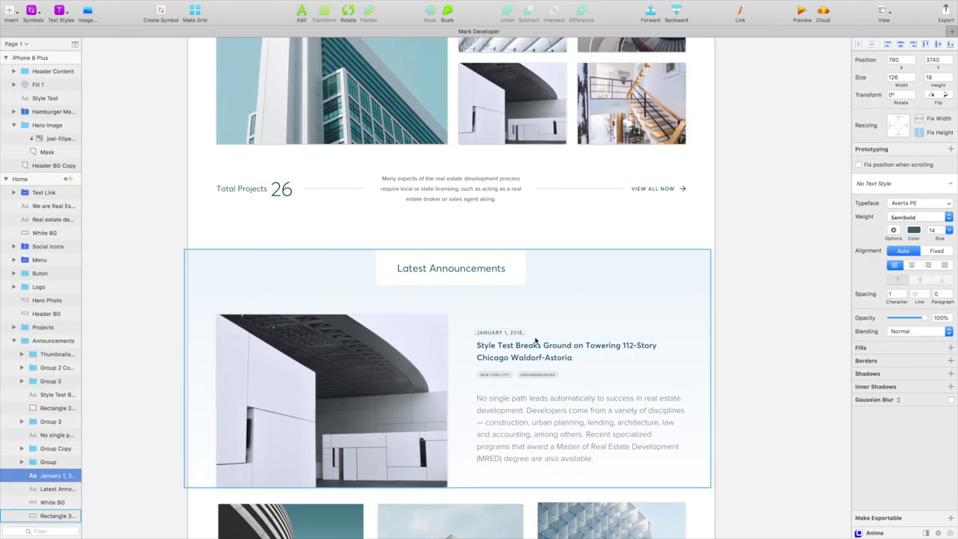
{"action": "left_click", "coordinate": [528, 353]}
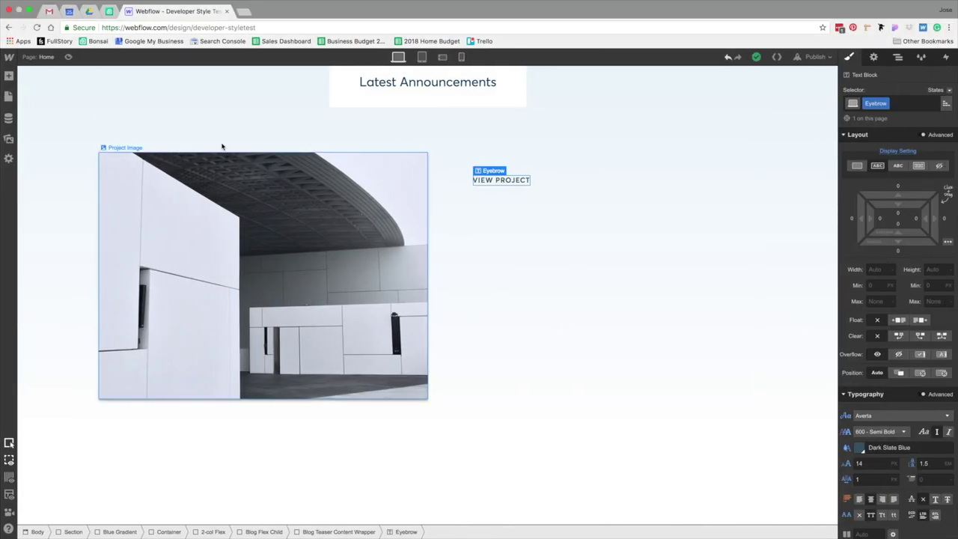
{"action": "scroll", "coordinate": [222, 147], "scroll_direction": "up", "scroll_amount": 5}
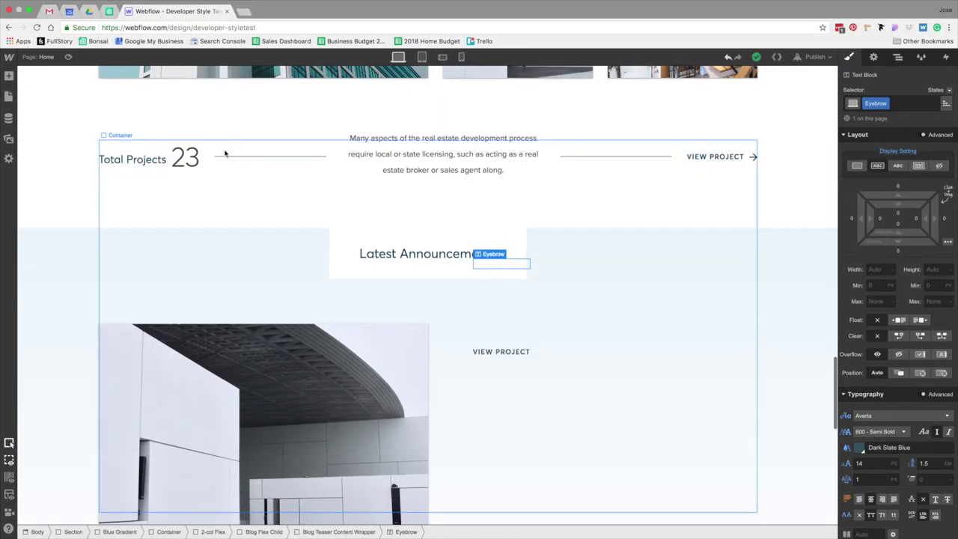
{"action": "left_click", "coordinate": [147, 237]}
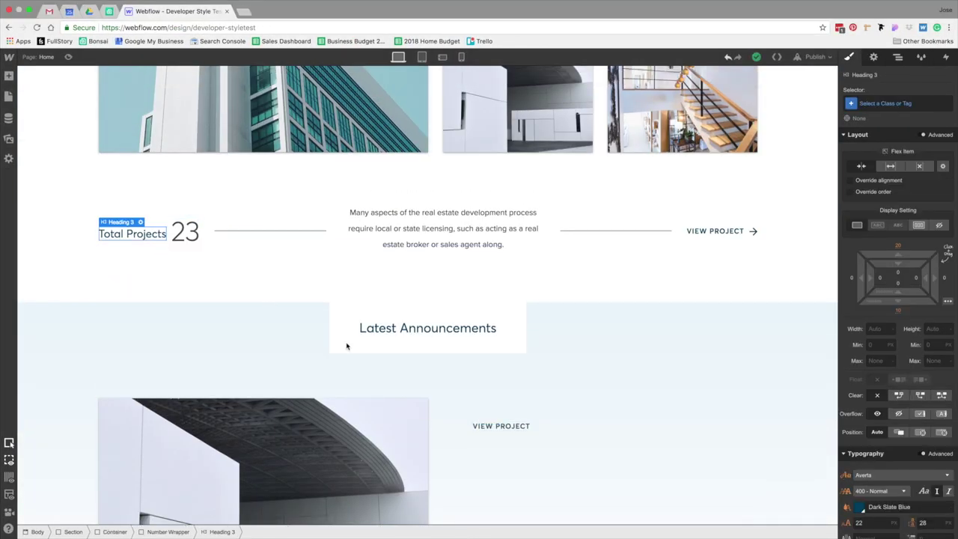
- Paste a copy of the Total Projects heading below VIEW PROJECT
{"action": "key", "text": "ctrl+c"}
{"action": "left_click", "coordinate": [517, 426]}
{"action": "key", "text": "ctrl+v"}
{"action": "scroll", "coordinate": [552, 404], "scroll_direction": "down", "scroll_amount": 3}
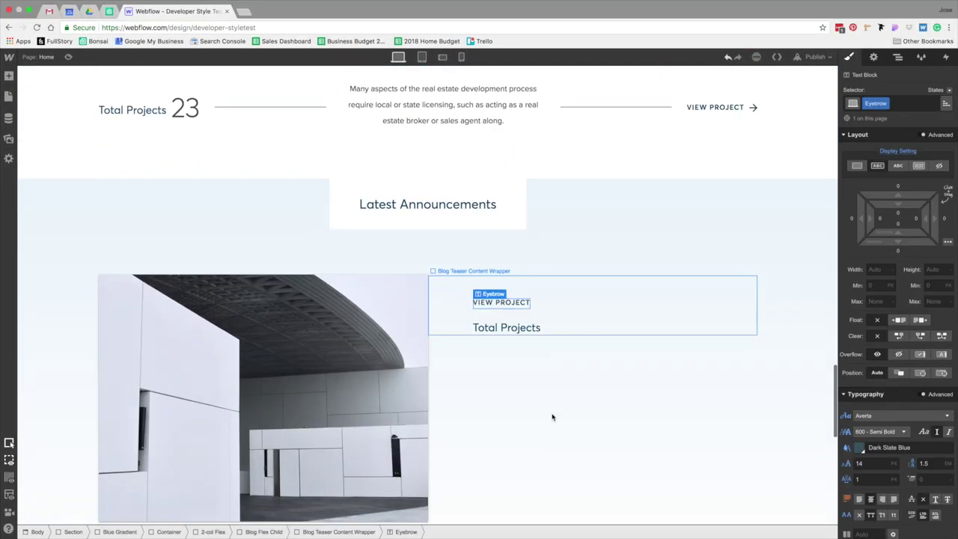
{"action": "left_click", "coordinate": [514, 331]}
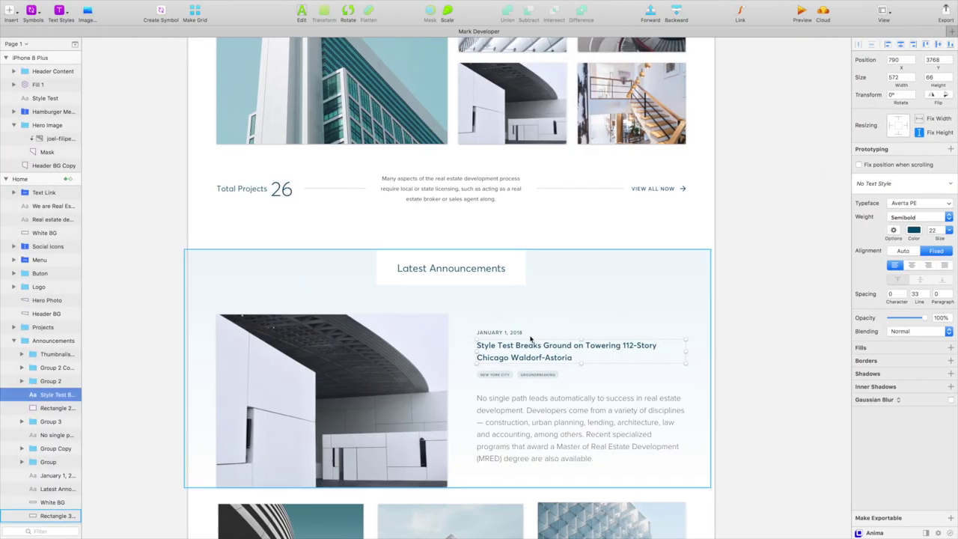
- Replace the VIEW PROJECT label with the date JANUARY 1, 2018
{"action": "left_click", "coordinate": [511, 334]}
{"action": "double_click", "coordinate": [511, 334]}
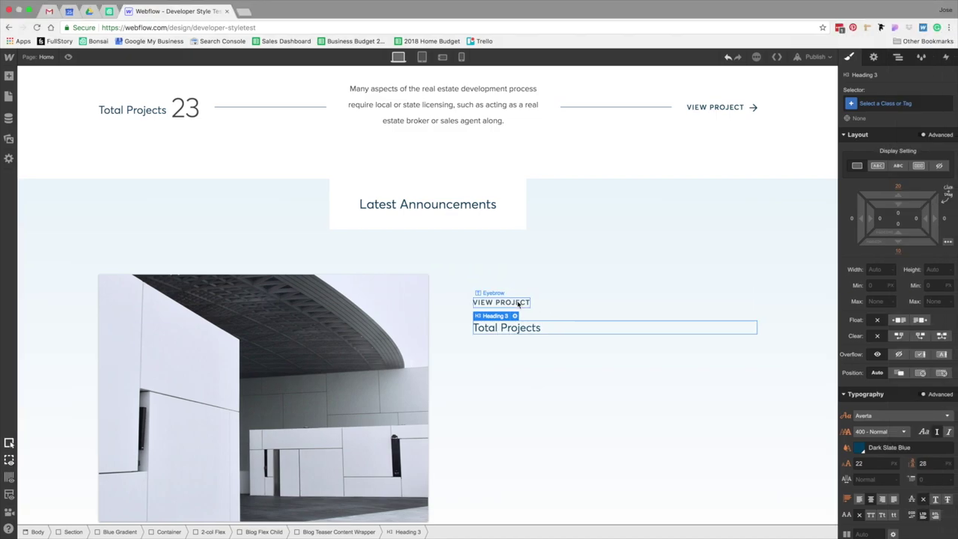
{"action": "left_click", "coordinate": [515, 303]}
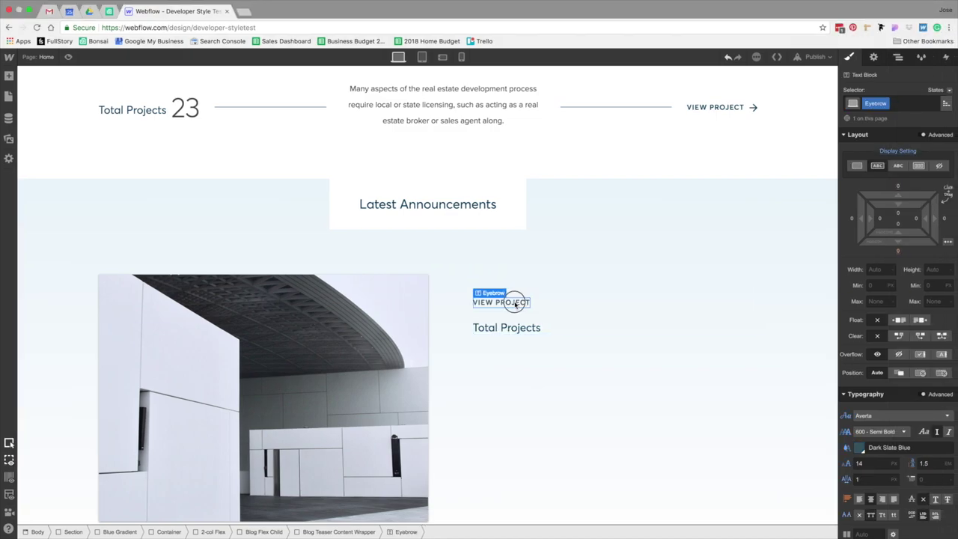
{"action": "double_click", "coordinate": [515, 303]}
{"action": "key", "text": "super+v"}
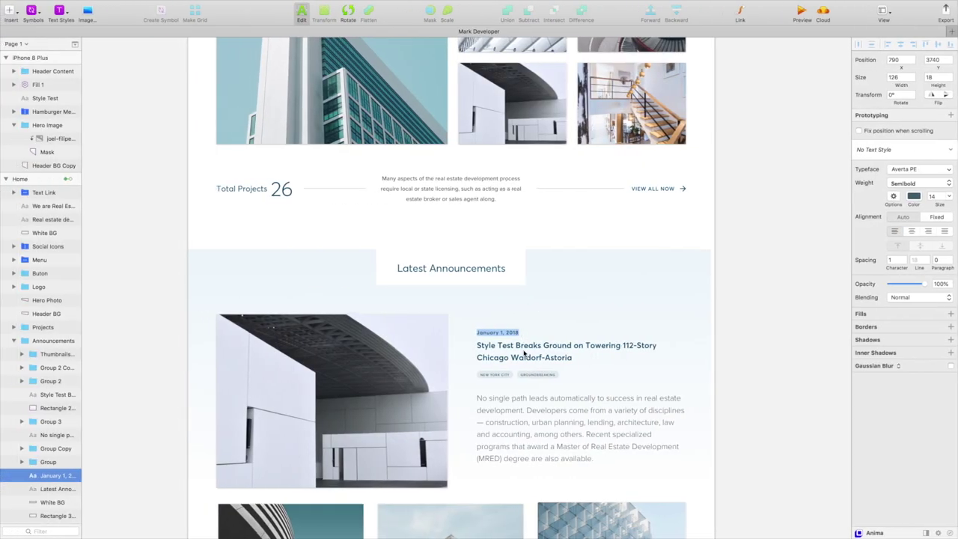
- Replace the heading text with the Chicago Waldorf-Astoria announcement title
{"action": "left_click", "coordinate": [524, 352]}
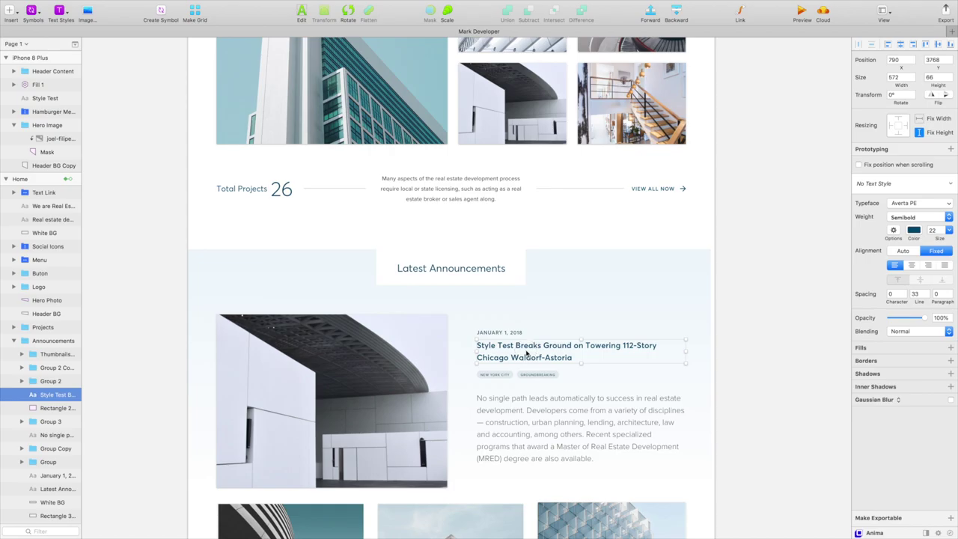
{"action": "double_click", "coordinate": [525, 350]}
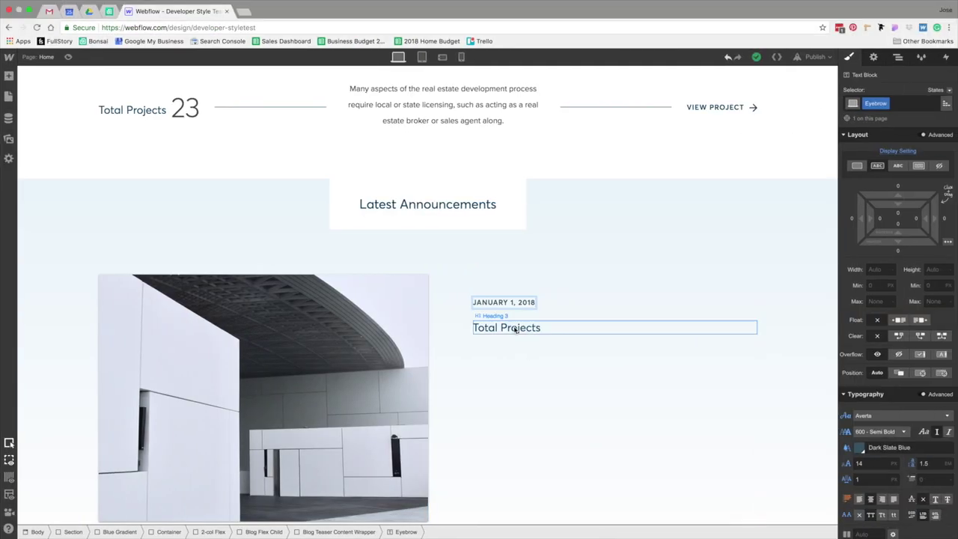
{"action": "left_click", "coordinate": [514, 328]}
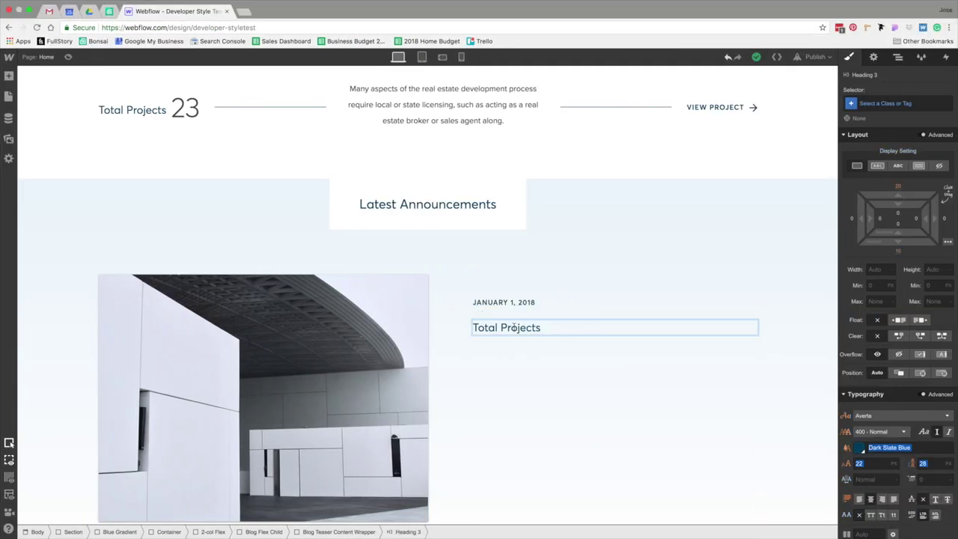
{"action": "triple_click", "coordinate": [514, 327]}
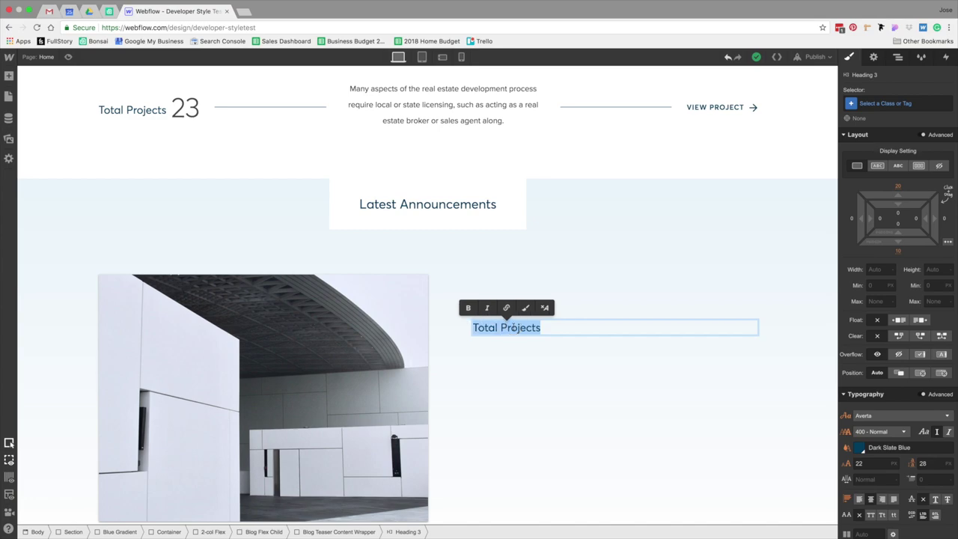
{"action": "key", "text": "super+v"}
- Delete the bold announcement title text from the teaser
{"action": "left_click", "coordinate": [753, 209]}
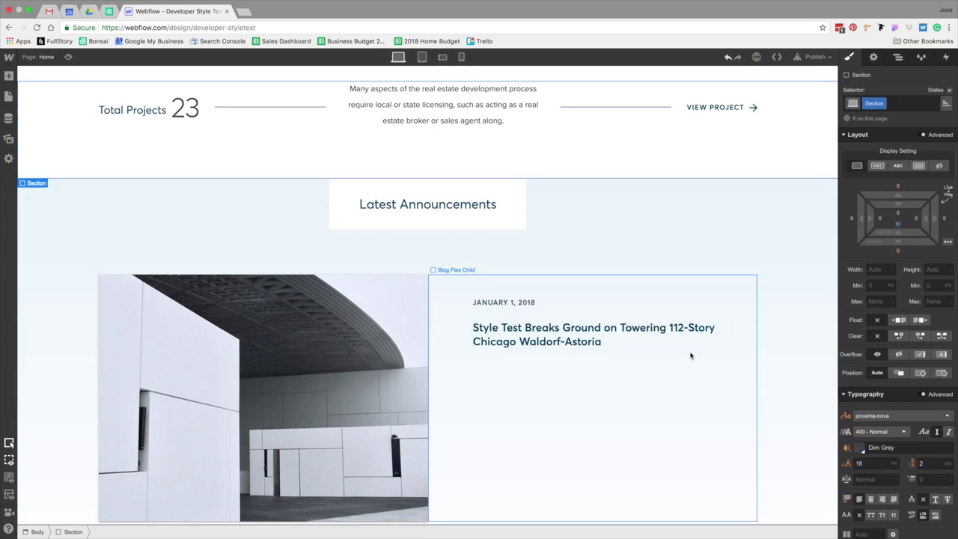
{"action": "scroll", "coordinate": [690, 356], "scroll_direction": "down", "scroll_amount": 2}
{"action": "left_click", "coordinate": [558, 267]}
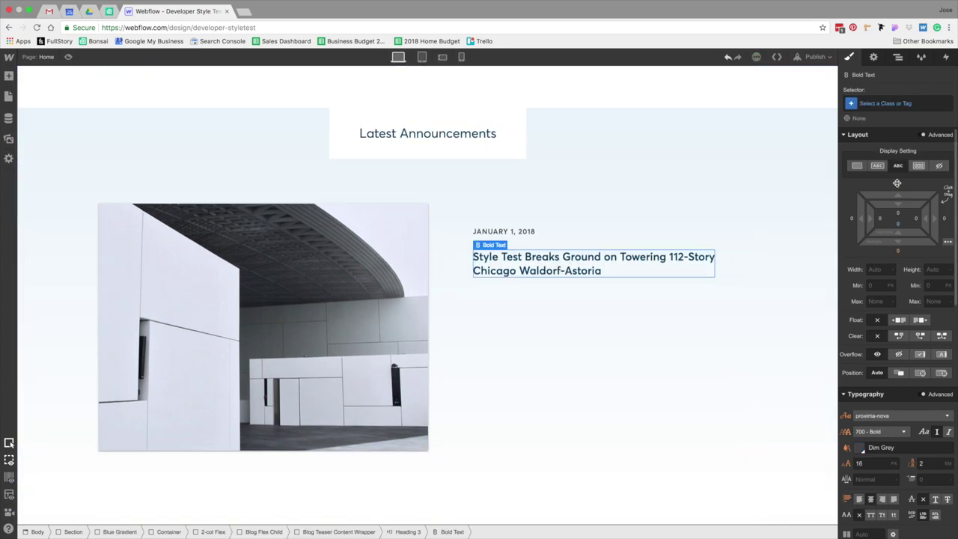
{"action": "left_click", "coordinate": [886, 105]}
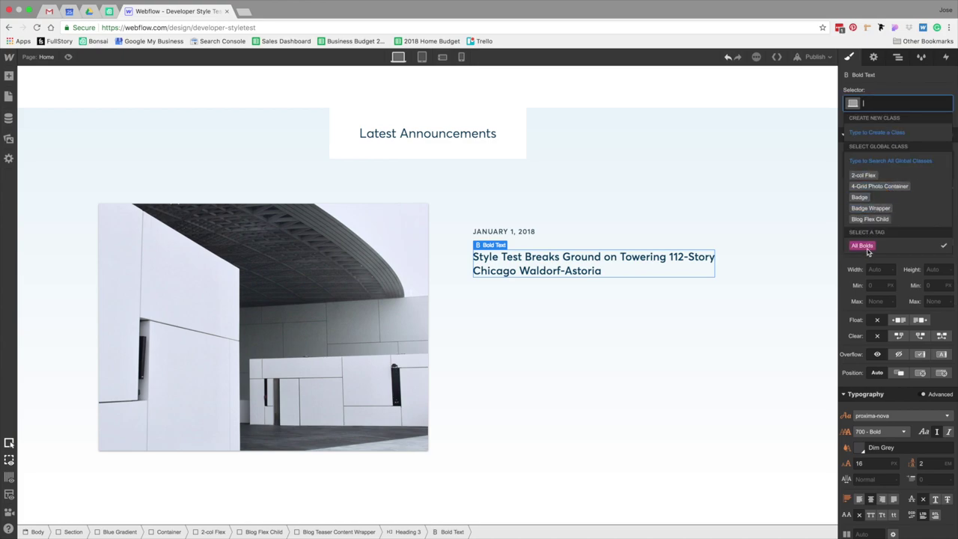
{"action": "left_click", "coordinate": [693, 326]}
{"action": "left_click", "coordinate": [543, 274]}
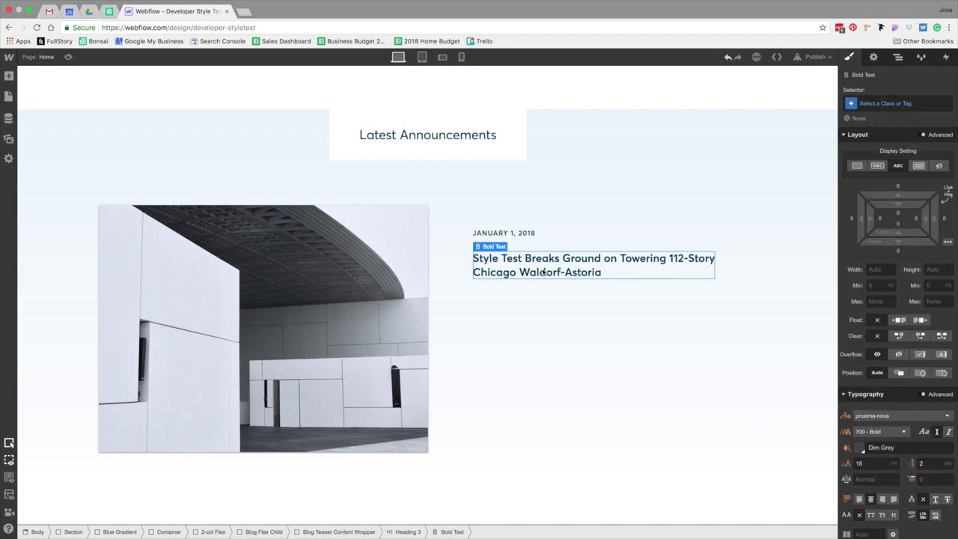
{"action": "key", "text": "Delete"}
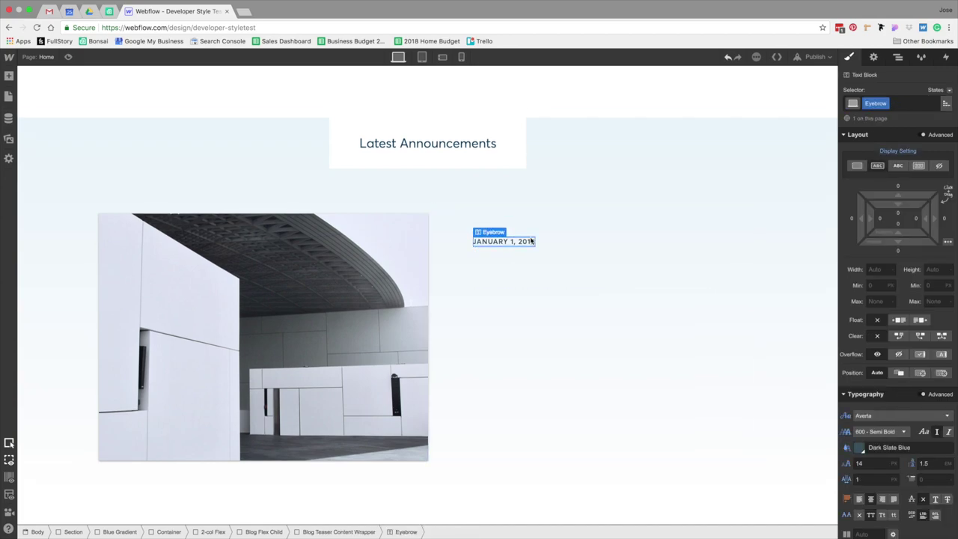
- Add a new Heading 3 below the JANUARY 1, 2018 date
{"action": "scroll", "coordinate": [212, 124], "scroll_direction": "up", "scroll_amount": 3}
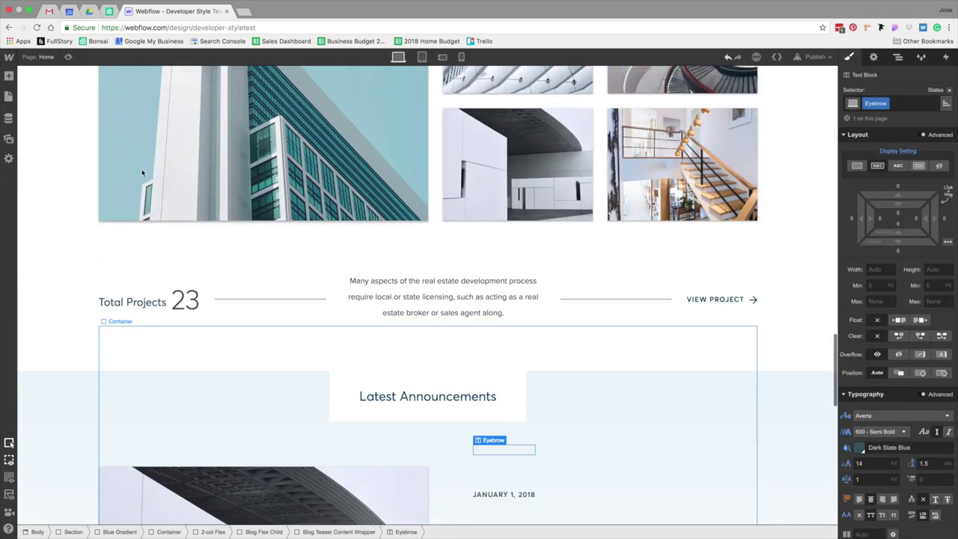
{"action": "left_click", "coordinate": [124, 304]}
{"action": "scroll", "coordinate": [525, 415], "scroll_direction": "down", "scroll_amount": 2}
{"action": "left_click", "coordinate": [506, 378]}
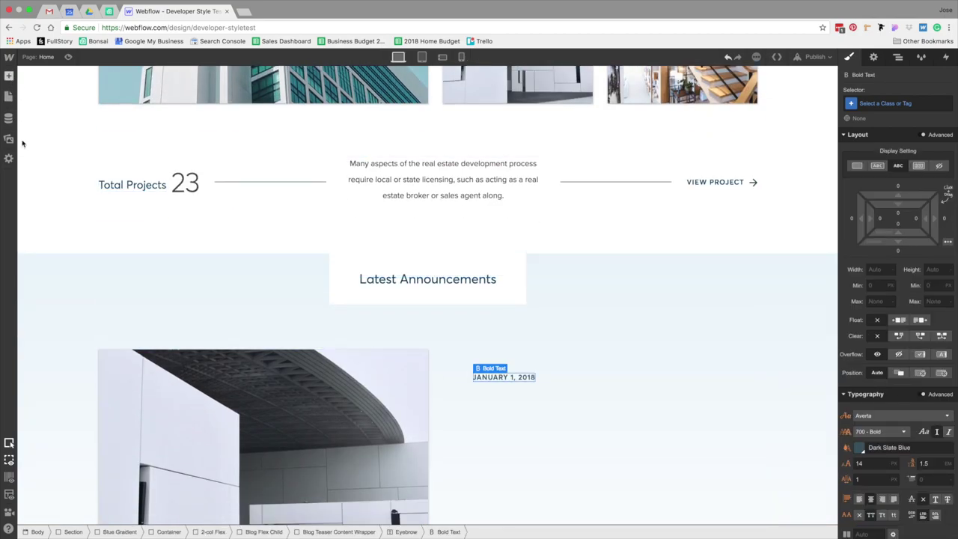
{"action": "left_click", "coordinate": [9, 75]}
{"action": "left_click_drag", "start_coordinate": [38, 309], "coordinate": [721, 331]}
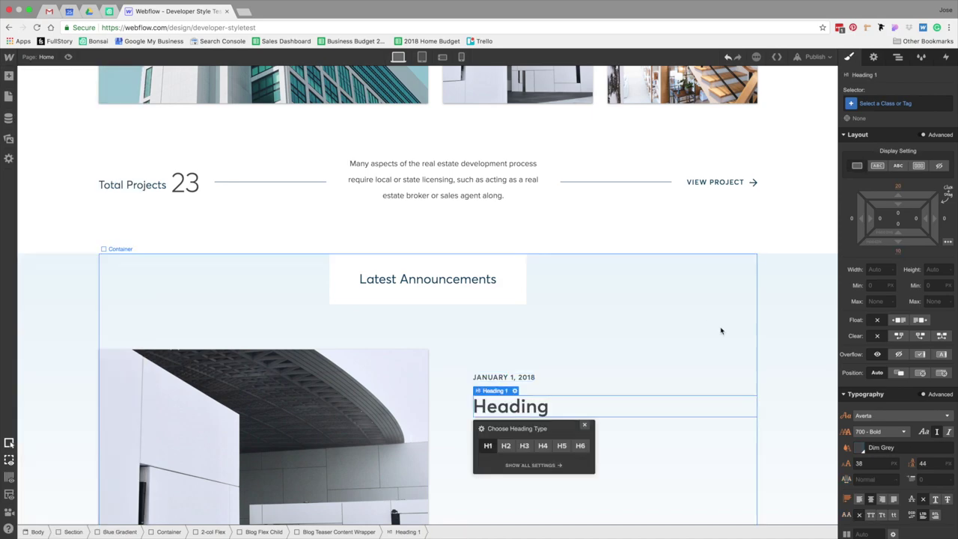
{"action": "left_click", "coordinate": [524, 445]}
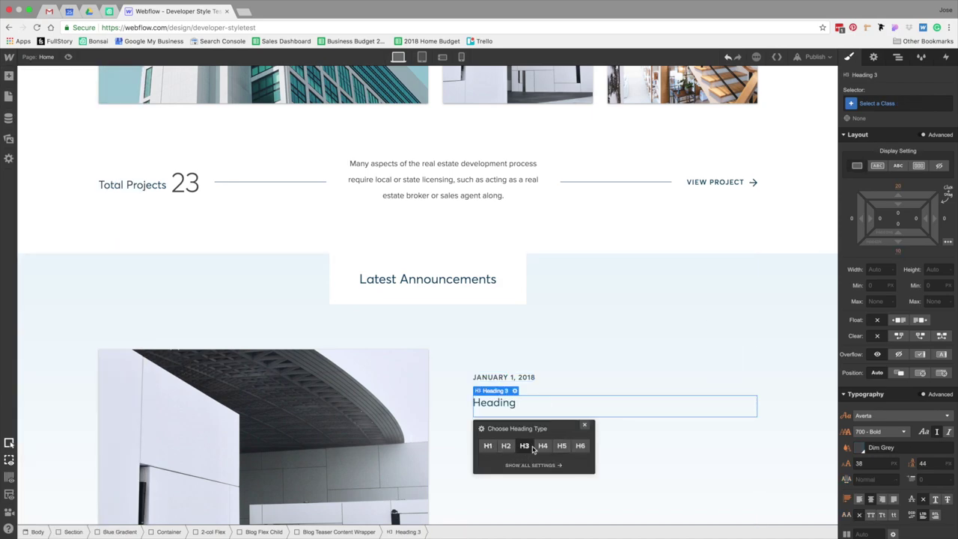
- Paste the Waldorf-Astoria headline into the heading and remove its bold formatting
{"action": "double_click", "coordinate": [513, 404]}
{"action": "key", "text": "super+v"}
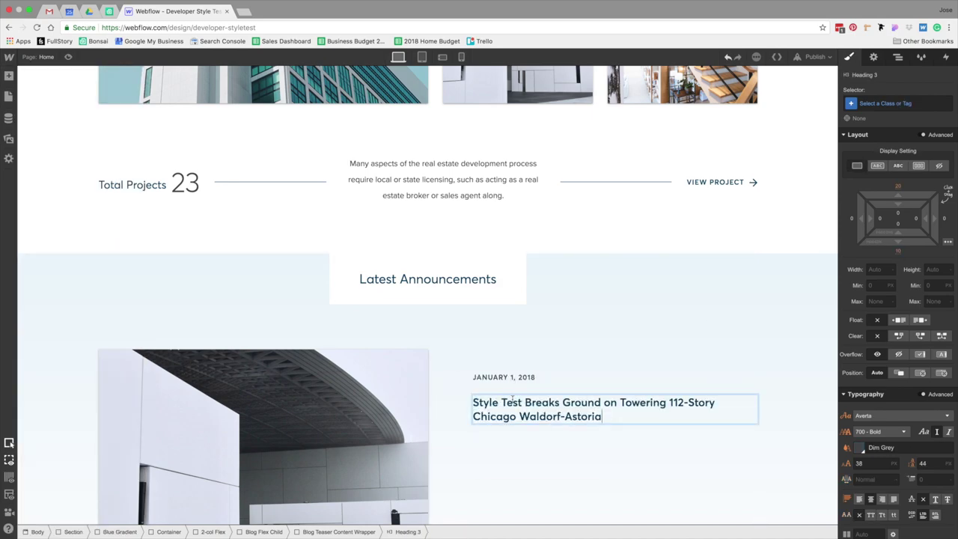
{"action": "key", "text": "super+a"}
{"action": "left_click", "coordinate": [513, 402]}
{"action": "key", "text": "super+a"}
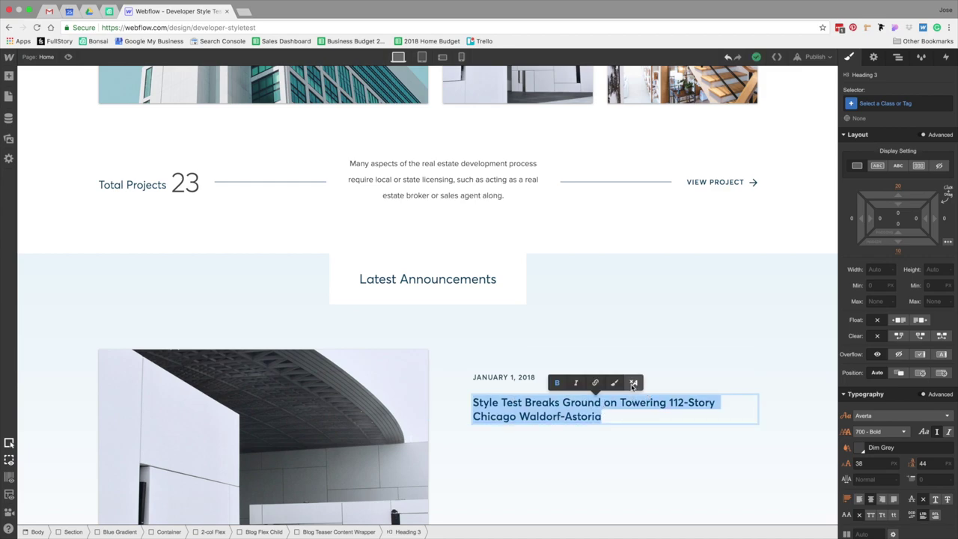
{"action": "left_click", "coordinate": [629, 384]}
{"action": "left_click", "coordinate": [676, 387]}
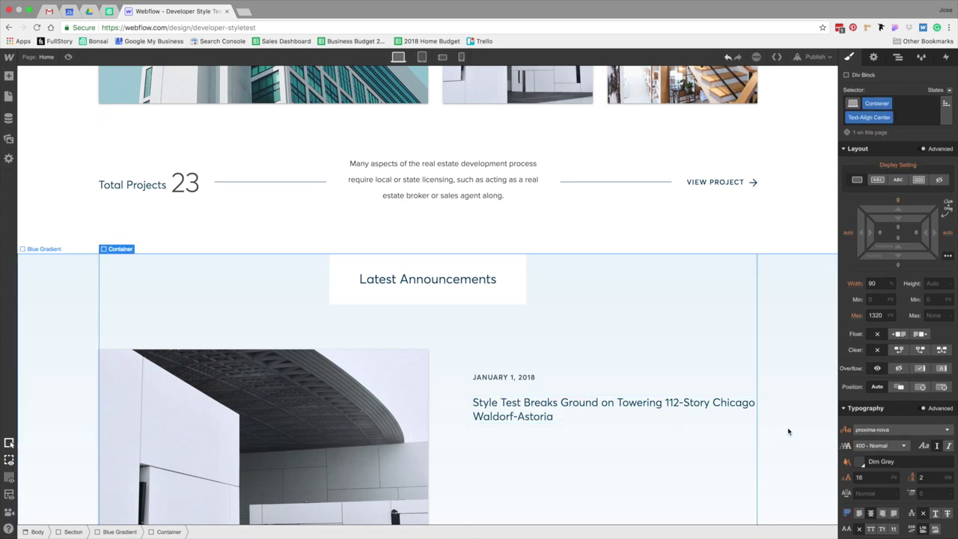
{"action": "left_click", "coordinate": [569, 408]}
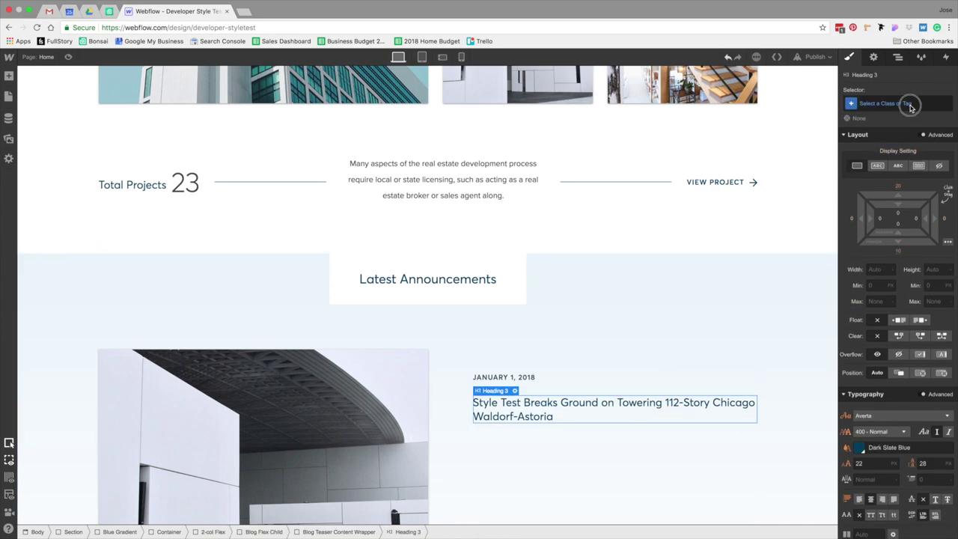
- Set the All H3 Headings tag style to a 1.75 em line height
{"action": "left_click", "coordinate": [911, 107]}
{"action": "left_click", "coordinate": [876, 247]}
{"action": "scroll", "coordinate": [912, 405], "scroll_direction": "down", "scroll_amount": 5}
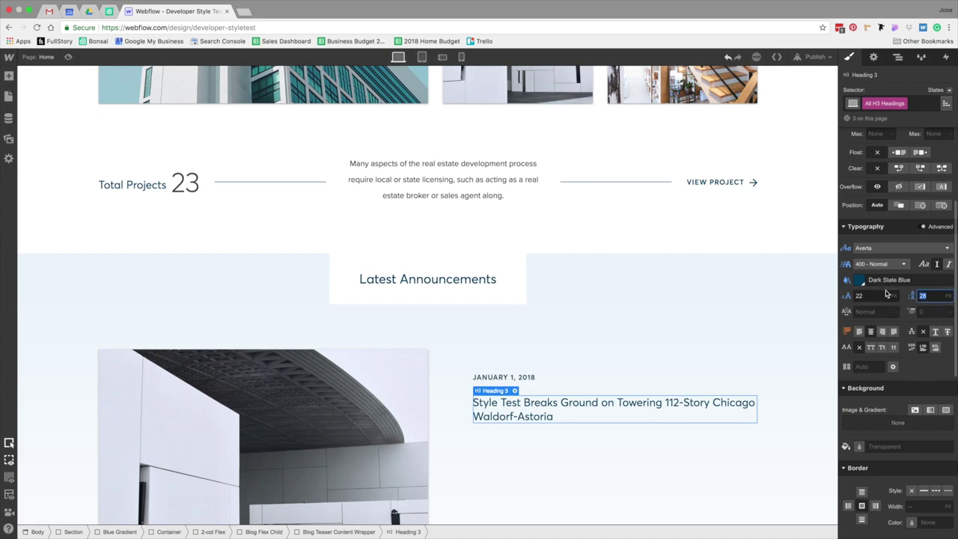
{"action": "key", "text": "Return"}
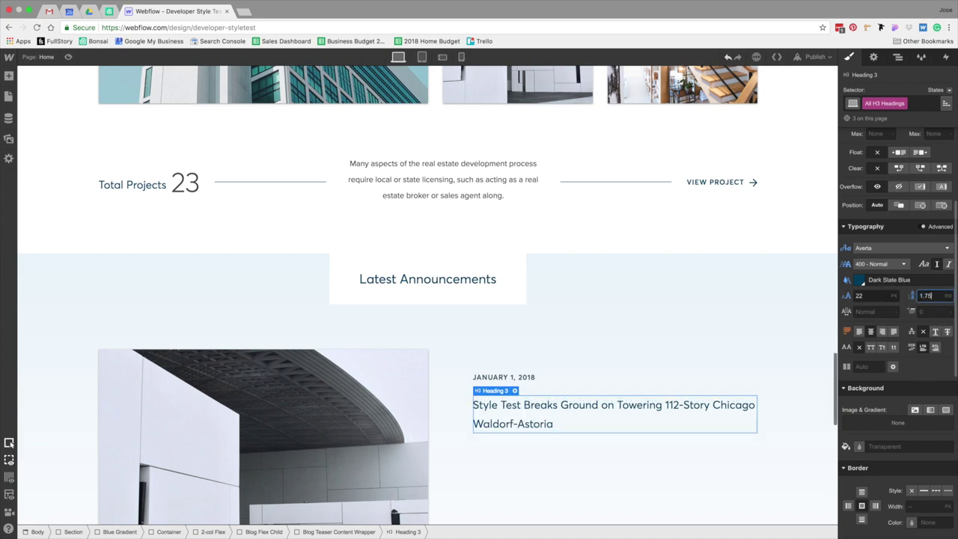
{"action": "left_click", "coordinate": [646, 211]}
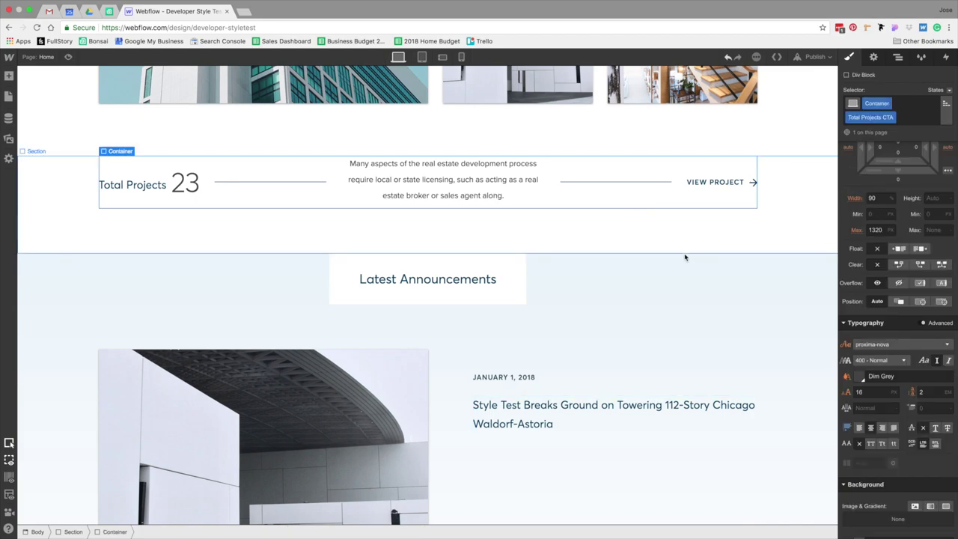
{"action": "scroll", "coordinate": [689, 264], "scroll_direction": "down", "scroll_amount": 2}
{"action": "scroll", "coordinate": [689, 264], "scroll_direction": "down", "scroll_amount": 2}
{"action": "scroll", "coordinate": [689, 263], "scroll_direction": "up", "scroll_amount": 1}
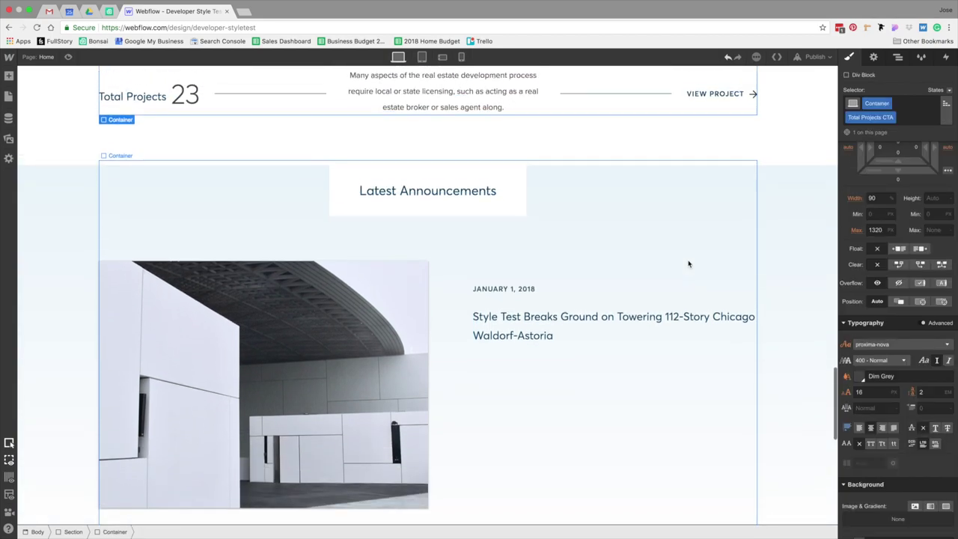
- Set the top and bottom margins of all H3 headings to 0
{"action": "key", "text": "super+Tab"}
{"action": "key", "text": "super+Tab"}
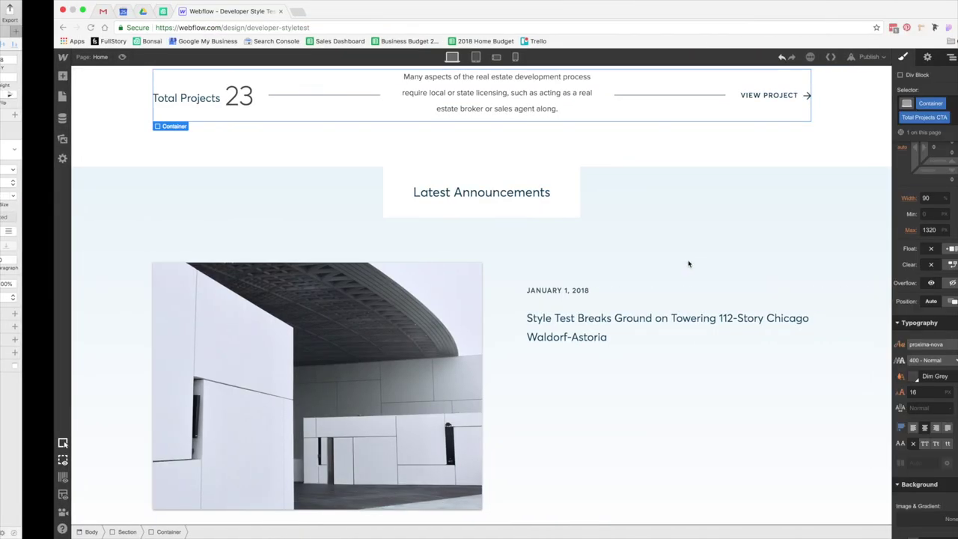
{"action": "left_click", "coordinate": [642, 322]}
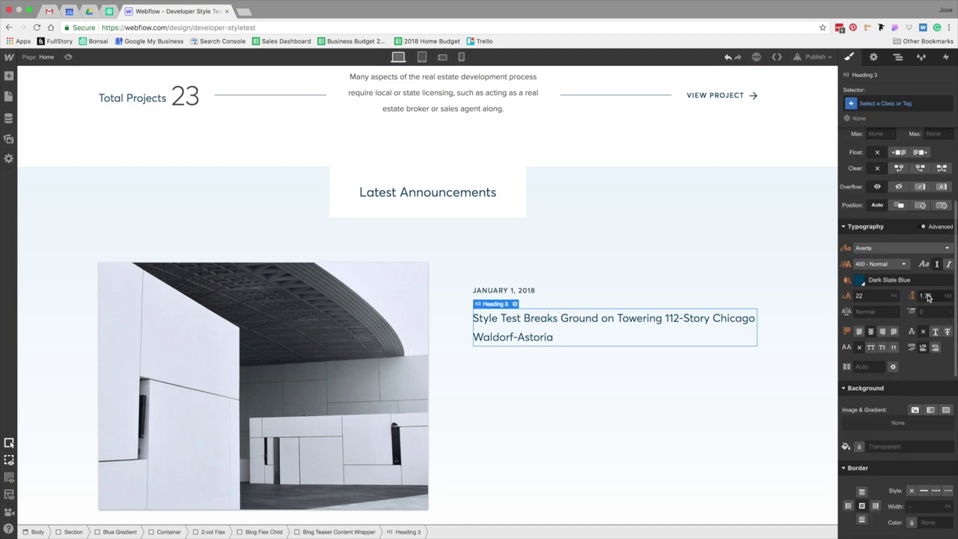
{"action": "left_click", "coordinate": [916, 103]}
{"action": "left_click", "coordinate": [876, 245]}
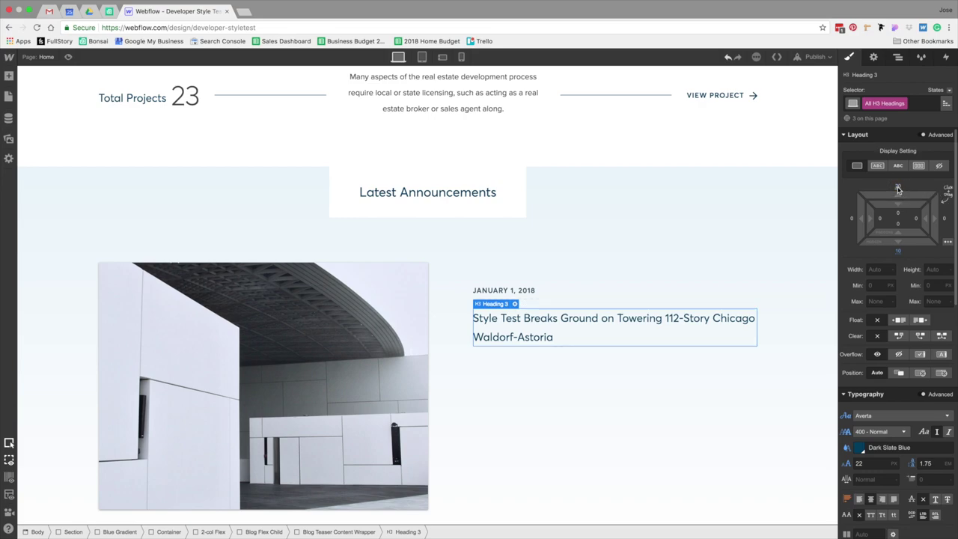
{"action": "left_click", "coordinate": [898, 189]}
{"action": "type", "text": "0"}
{"action": "key", "text": "Return"}
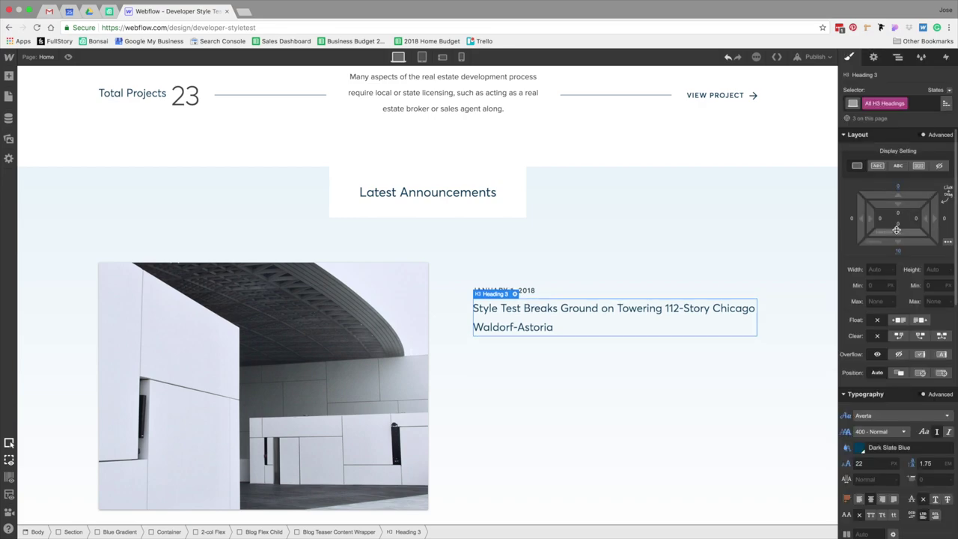
{"action": "left_click", "coordinate": [900, 253]}
{"action": "type", "text": "0"}
{"action": "key", "text": "Return"}
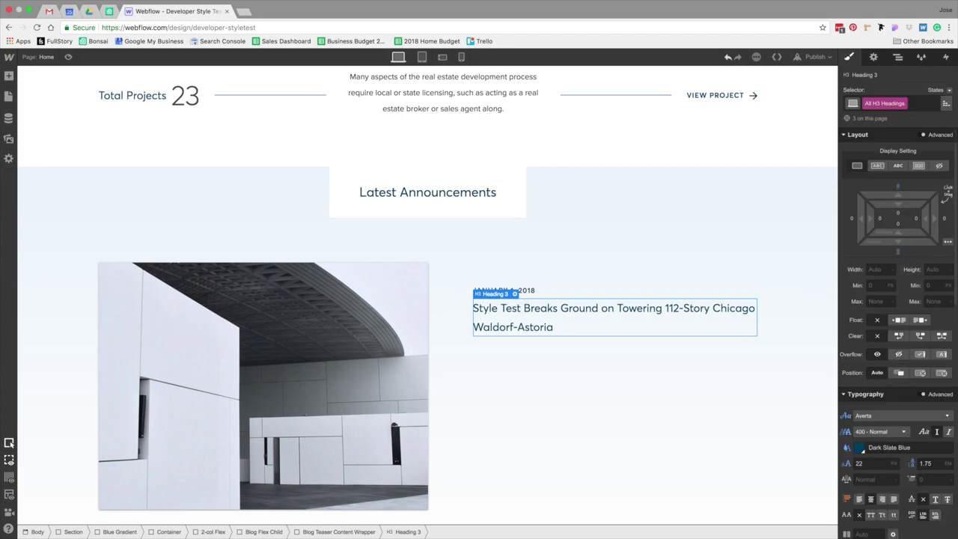
{"action": "left_click", "coordinate": [787, 151]}
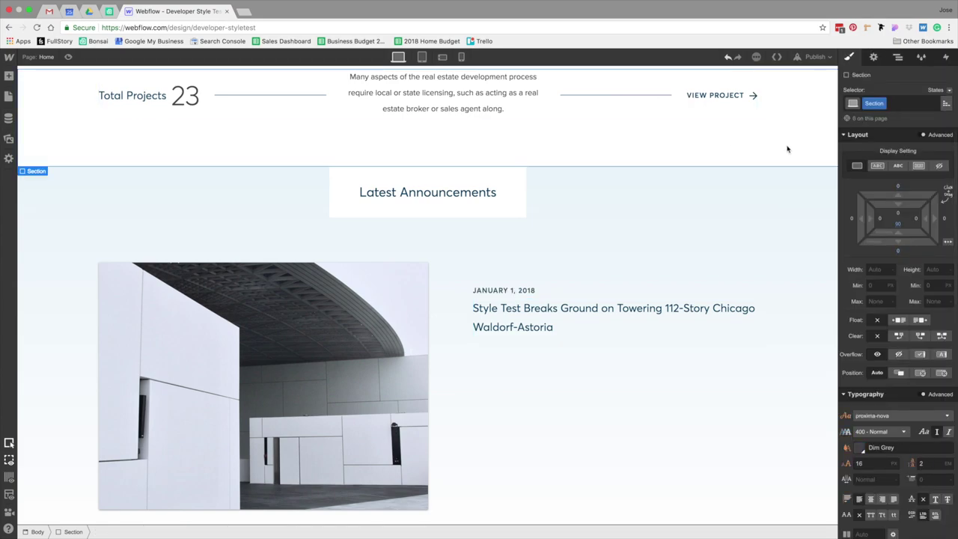
- Give the newsletter SVG Wrapper a 20 px top padding
{"action": "scroll", "coordinate": [787, 149], "scroll_direction": "up", "scroll_amount": 10}
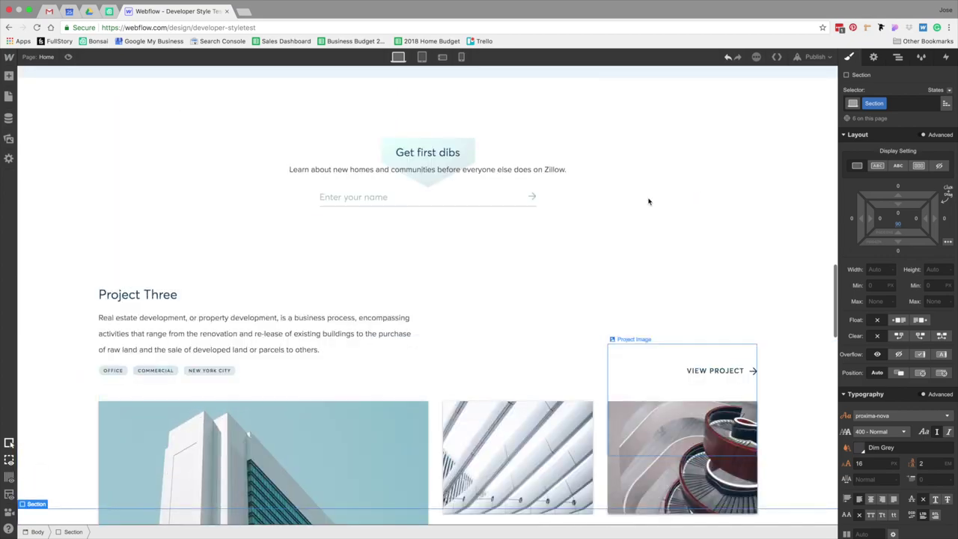
{"action": "scroll", "coordinate": [649, 201], "scroll_direction": "up", "scroll_amount": 2}
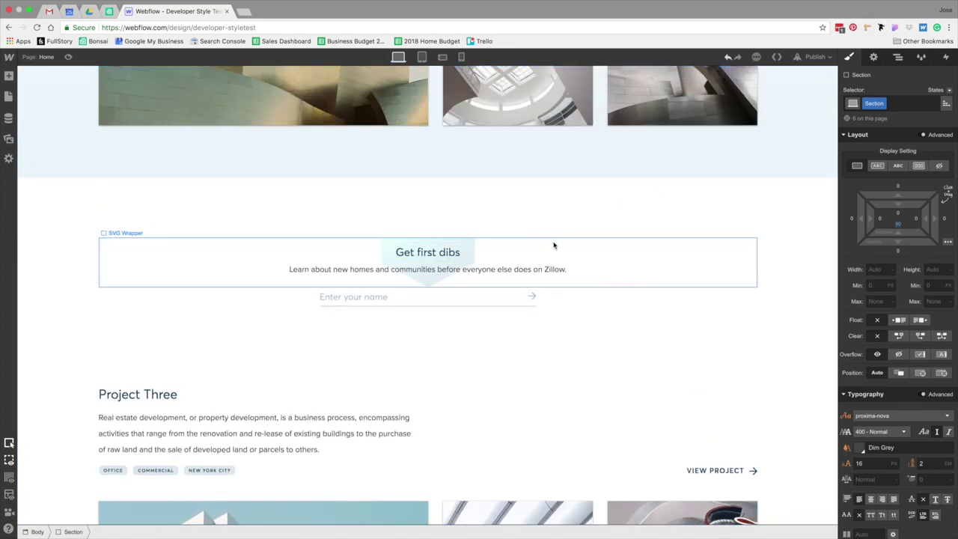
{"action": "scroll", "coordinate": [554, 245], "scroll_direction": "up", "scroll_amount": 12}
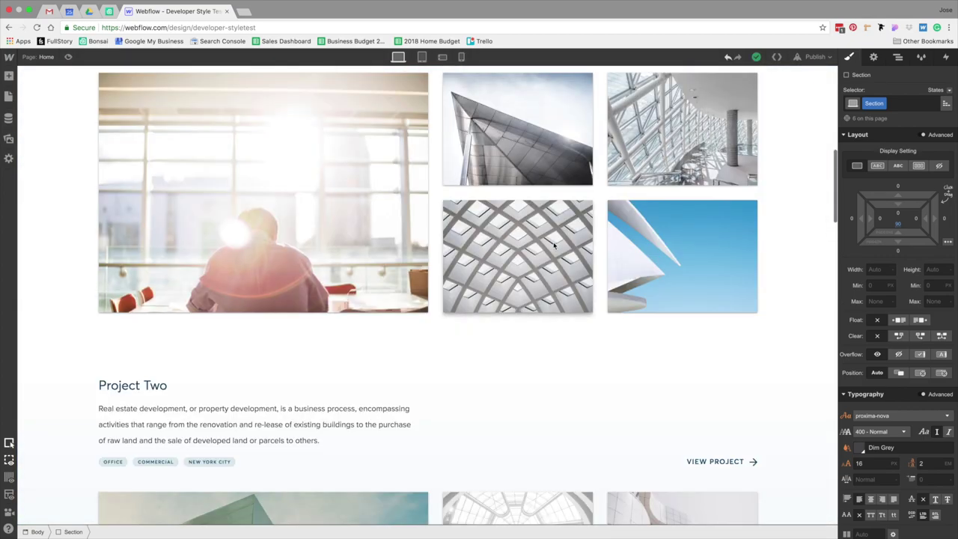
{"action": "scroll", "coordinate": [554, 245], "scroll_direction": "up", "scroll_amount": 15}
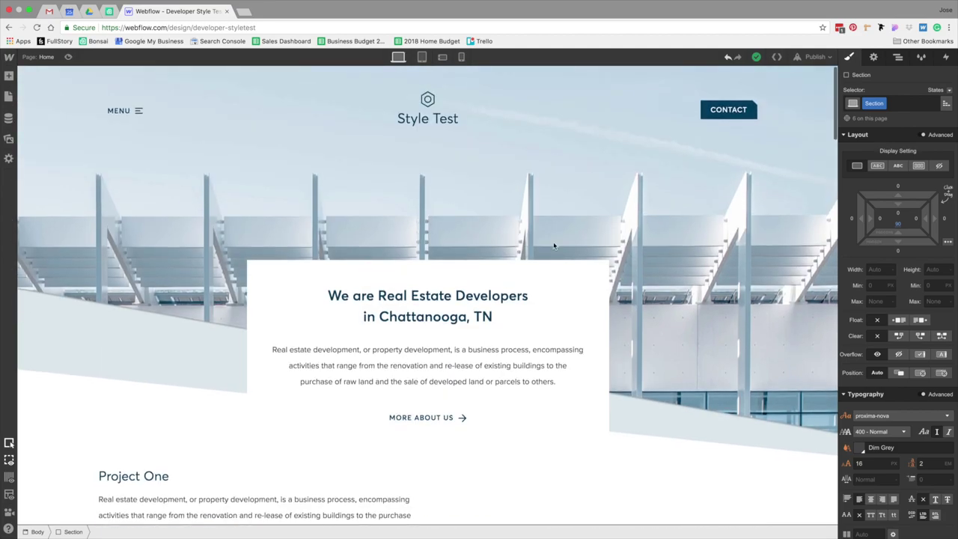
{"action": "scroll", "coordinate": [555, 245], "scroll_direction": "down", "scroll_amount": 9}
{"action": "scroll", "coordinate": [546, 254], "scroll_direction": "up", "scroll_amount": 6}
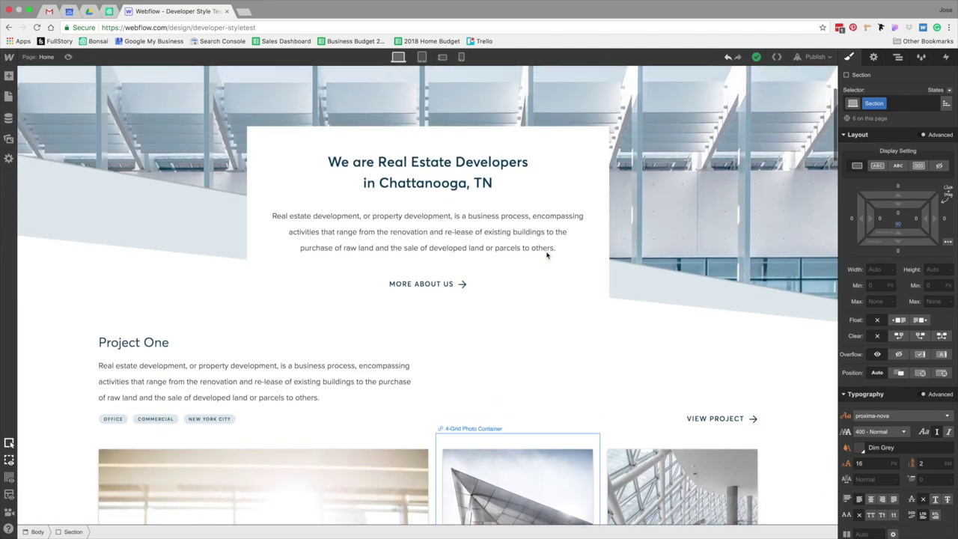
{"action": "left_click", "coordinate": [434, 158]}
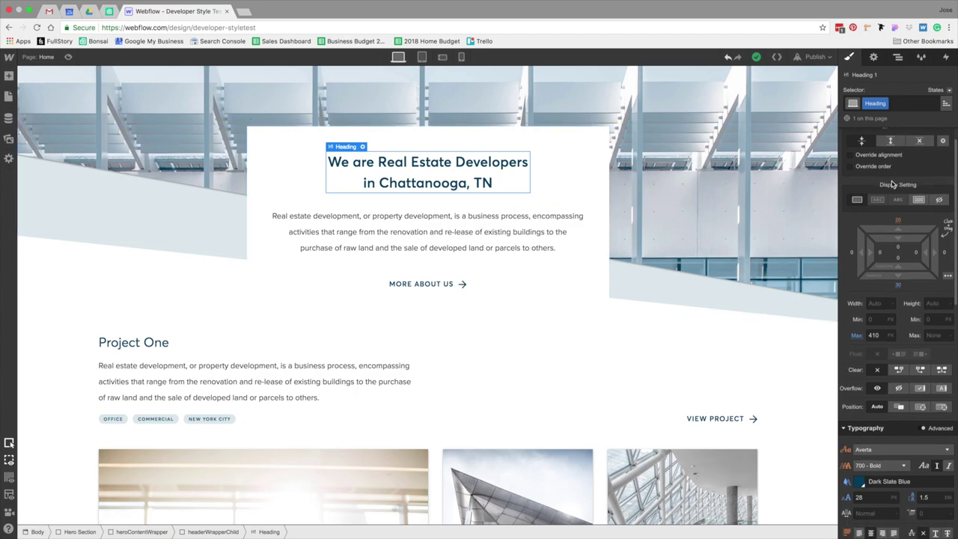
{"action": "scroll", "coordinate": [612, 232], "scroll_direction": "down", "scroll_amount": 3}
{"action": "scroll", "coordinate": [612, 232], "scroll_direction": "down", "scroll_amount": 15}
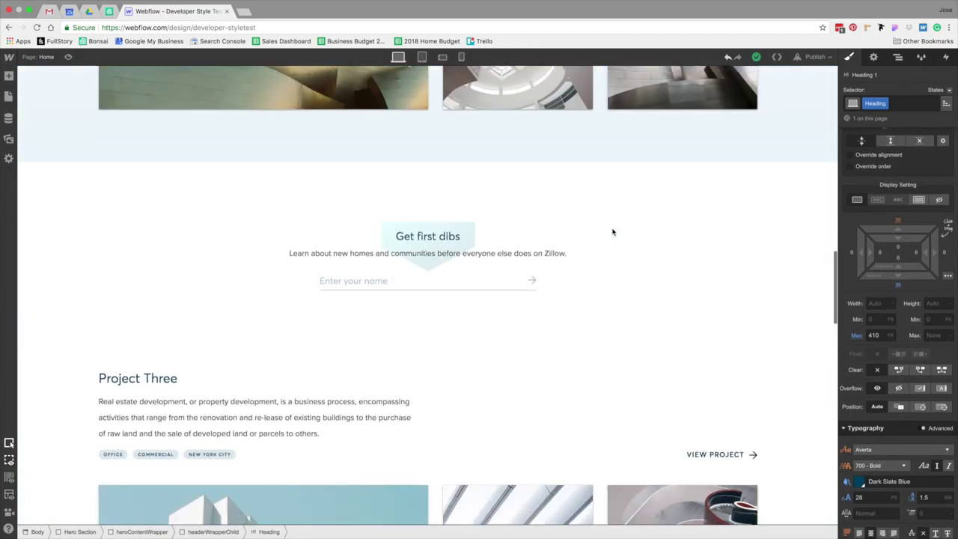
{"action": "left_click", "coordinate": [456, 227]}
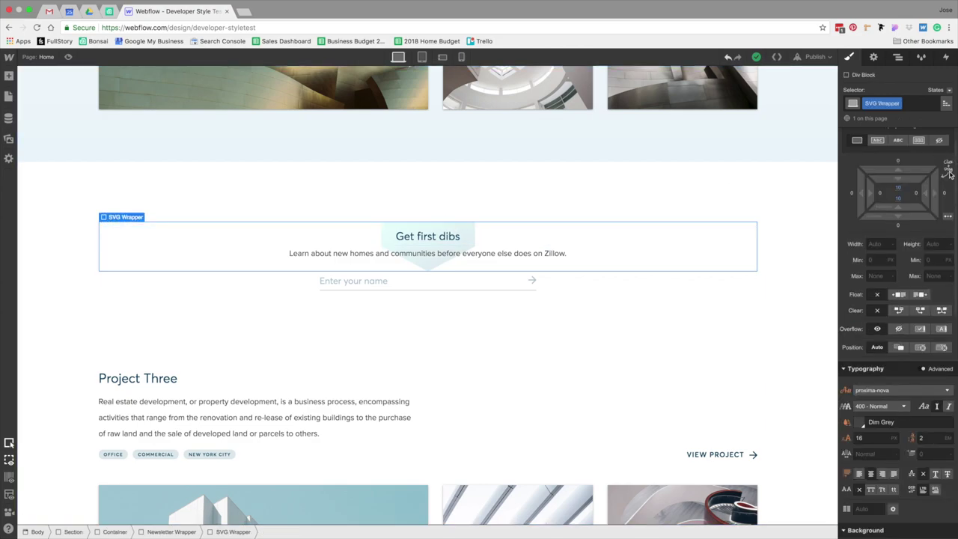
{"action": "left_click", "coordinate": [899, 190]}
{"action": "type", "text": "20"}
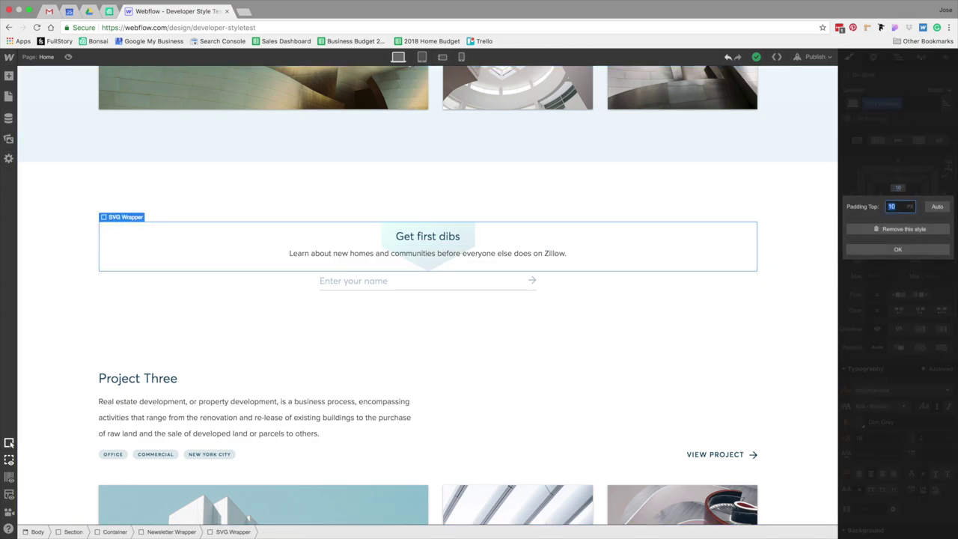
{"action": "key", "text": "Return"}
- Adjust the wrapper's bottom padding and check the Latest Announcements design in Sketch
{"action": "left_click", "coordinate": [900, 202]}
{"action": "left_click", "coordinate": [787, 289]}
{"action": "left_click", "coordinate": [700, 371]}
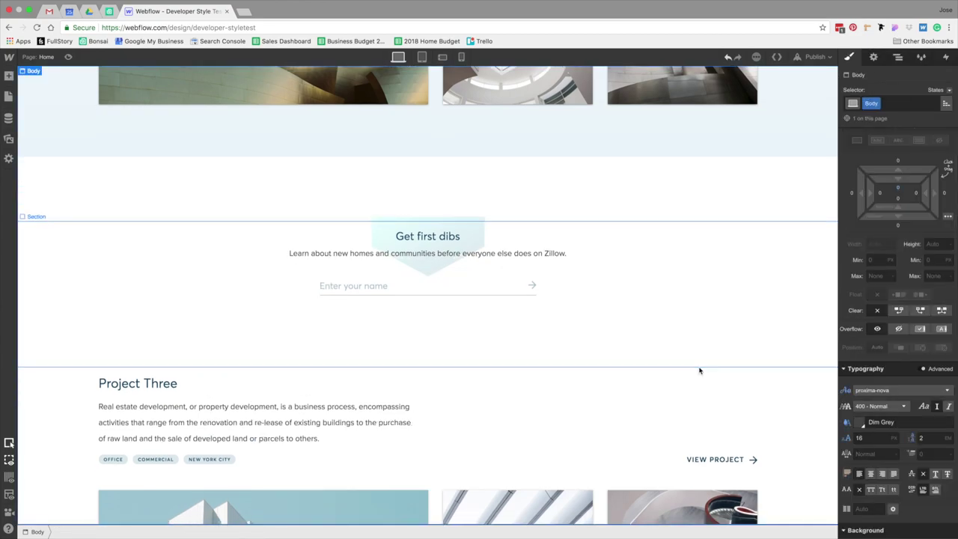
{"action": "scroll", "coordinate": [700, 370], "scroll_direction": "down", "scroll_amount": 15}
{"action": "scroll", "coordinate": [695, 373], "scroll_direction": "up", "scroll_amount": 3}
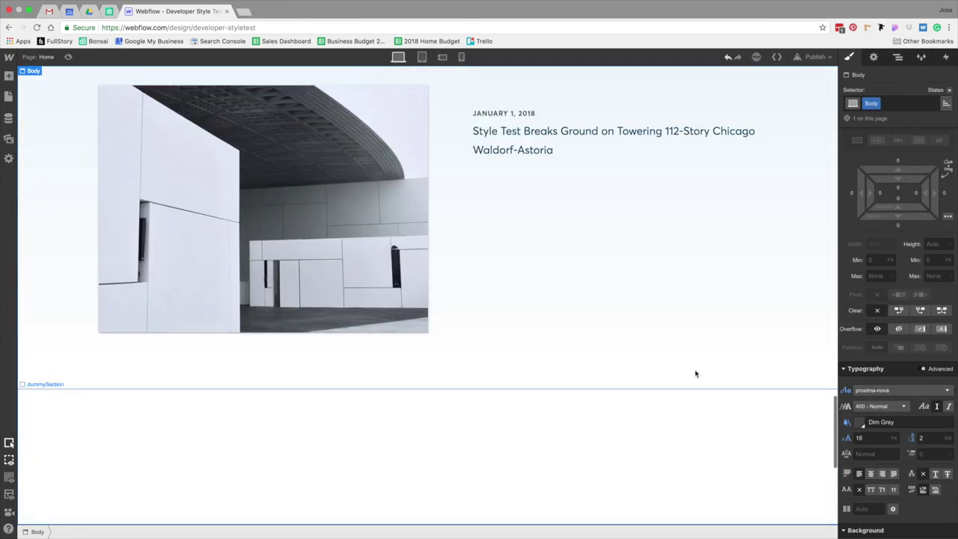
{"action": "scroll", "coordinate": [696, 374], "scroll_direction": "up", "scroll_amount": 3}
{"action": "key", "text": "super+Tab"}
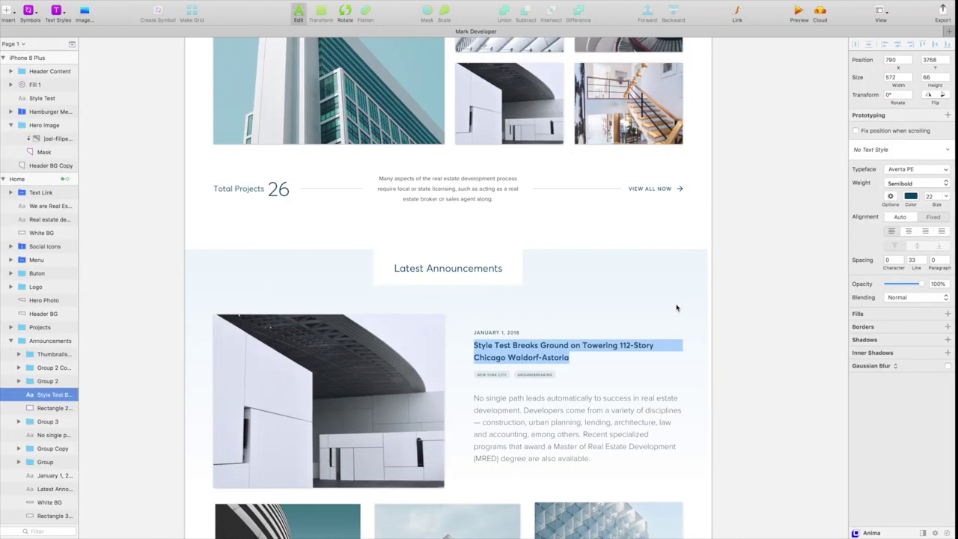
{"action": "scroll", "coordinate": [599, 327], "scroll_direction": "down", "scroll_amount": 2}
{"action": "key", "text": "super+Tab"}
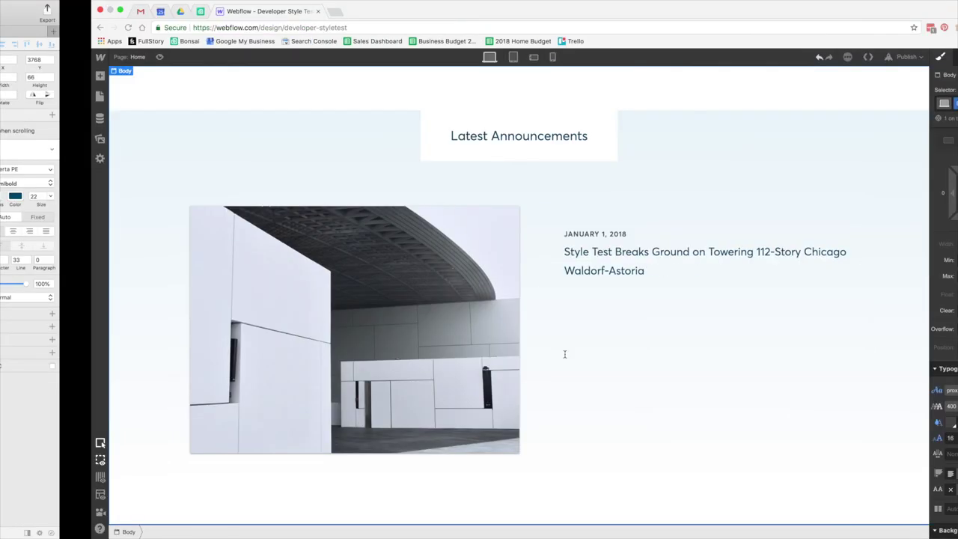
{"action": "scroll", "coordinate": [406, 310], "scroll_direction": "up", "scroll_amount": 10}
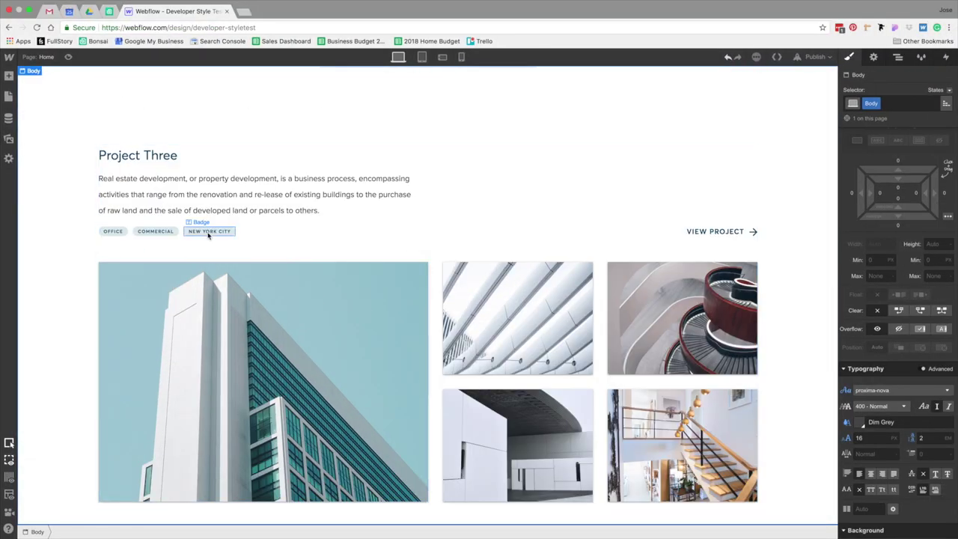
- Copy Project Three's Badge Wrapper and paste it below the blog post headline
{"action": "left_click", "coordinate": [210, 231]}
{"action": "left_click", "coordinate": [257, 532]}
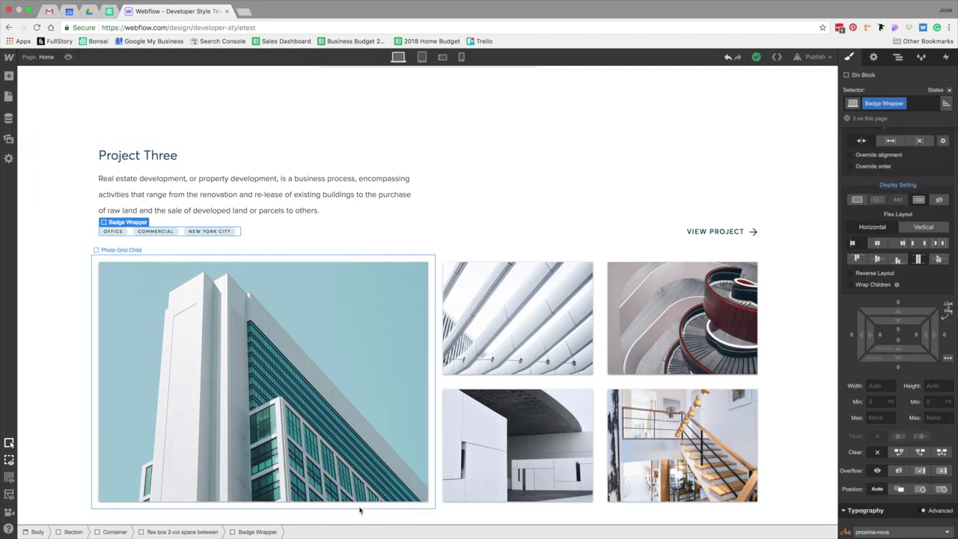
{"action": "scroll", "coordinate": [360, 510], "scroll_direction": "down", "scroll_amount": 3}
{"action": "scroll", "coordinate": [360, 510], "scroll_direction": "down", "scroll_amount": 6}
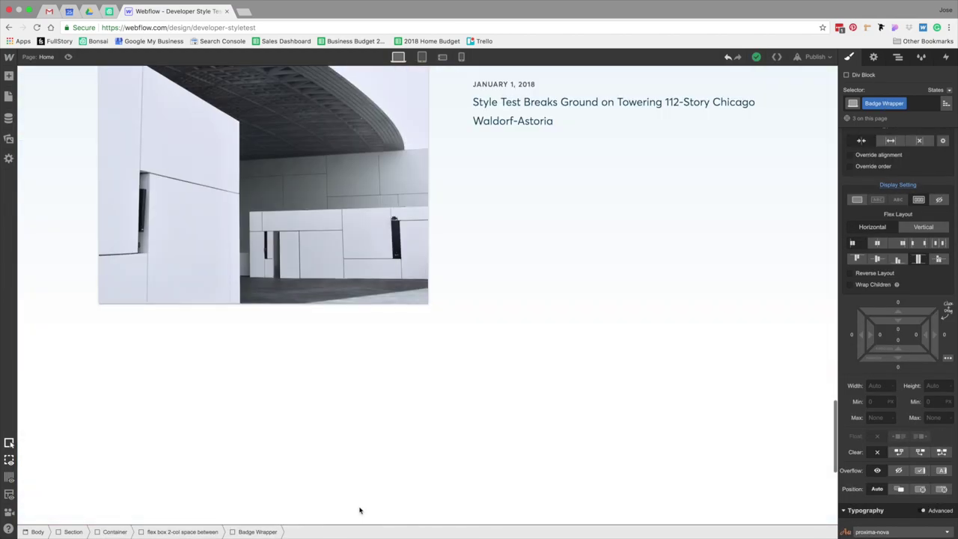
{"action": "left_click", "coordinate": [514, 123]}
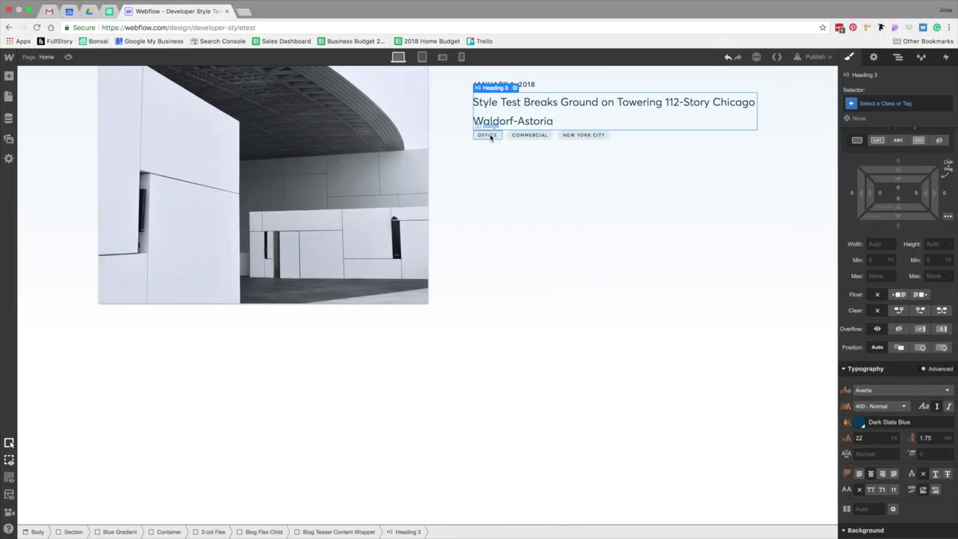
- Retype the badges as NEW YORK CITY and GROUND-BREAKING and delete the third badge
{"action": "double_click", "coordinate": [488, 136]}
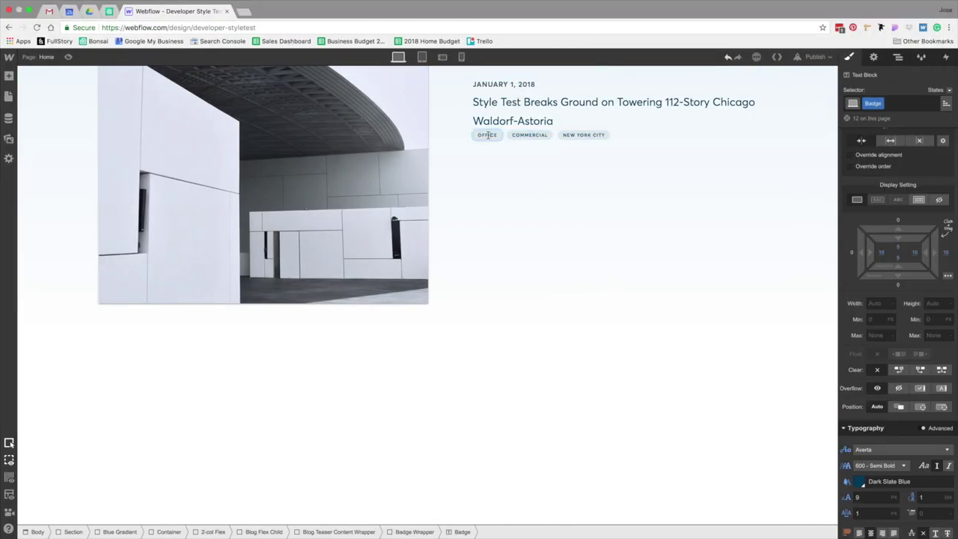
{"action": "type", "text": "NEW YORK CITY"}
{"action": "double_click", "coordinate": [555, 136]}
{"action": "type", "text": "GROUND-BREAKING"}
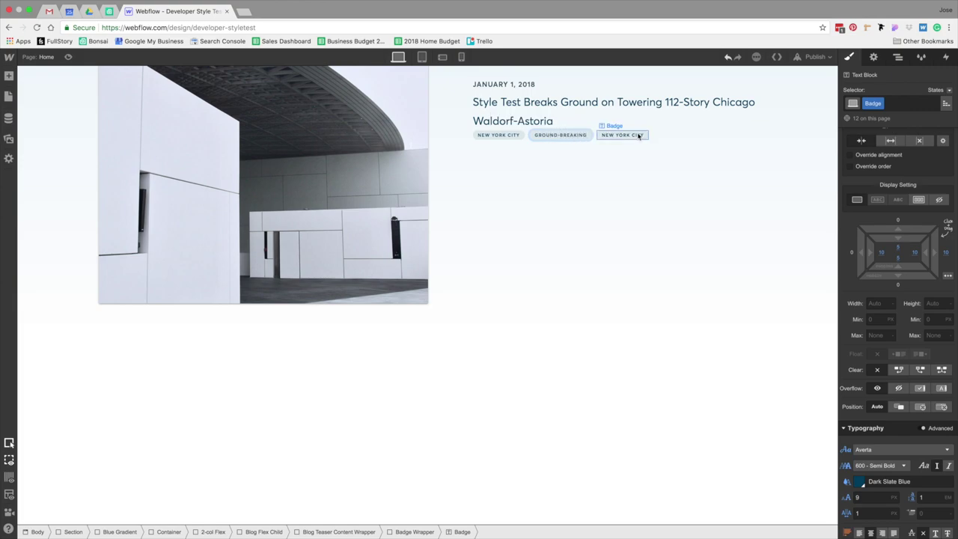
{"action": "key", "text": "Delete"}
- Compare the badged teaser against the Sketch mockup
{"action": "scroll", "coordinate": [622, 156], "scroll_direction": "up", "scroll_amount": 3}
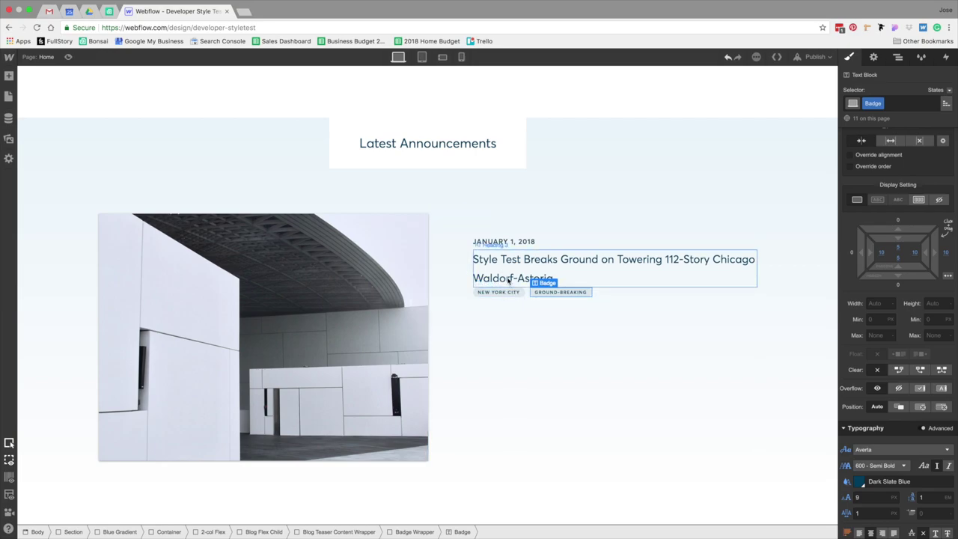
{"action": "scroll", "coordinate": [508, 281], "scroll_direction": "up", "scroll_amount": 10}
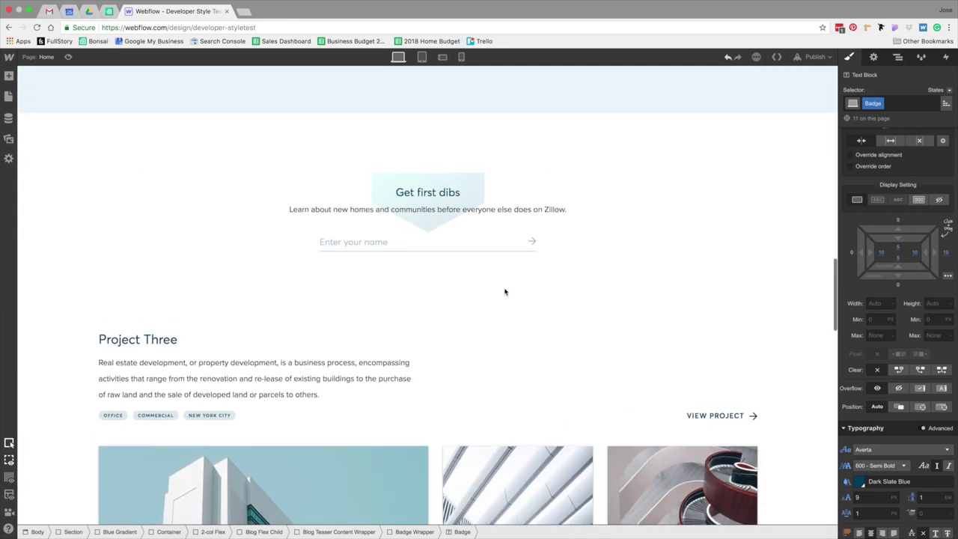
{"action": "scroll", "coordinate": [505, 292], "scroll_direction": "up", "scroll_amount": 4}
{"action": "scroll", "coordinate": [505, 284], "scroll_direction": "down", "scroll_amount": 6}
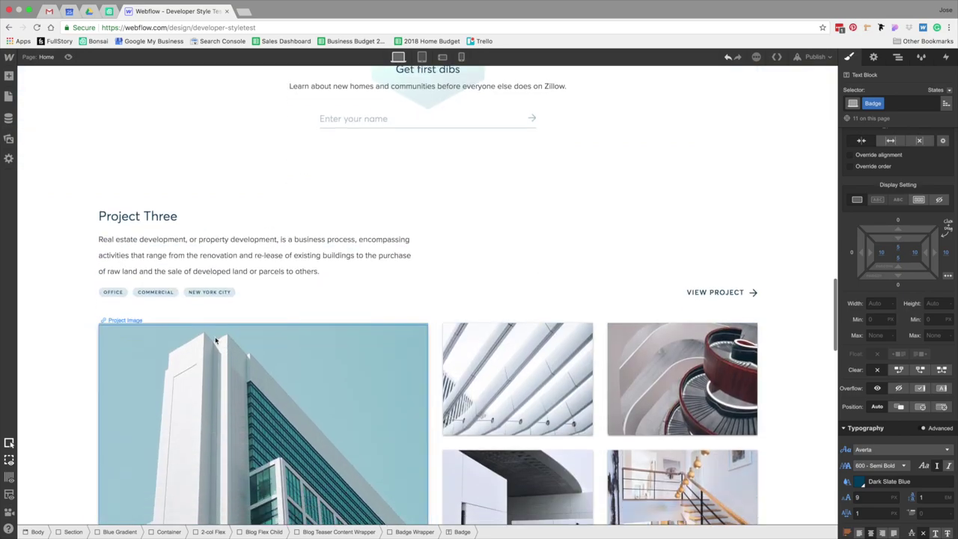
{"action": "scroll", "coordinate": [292, 331], "scroll_direction": "down", "scroll_amount": 7}
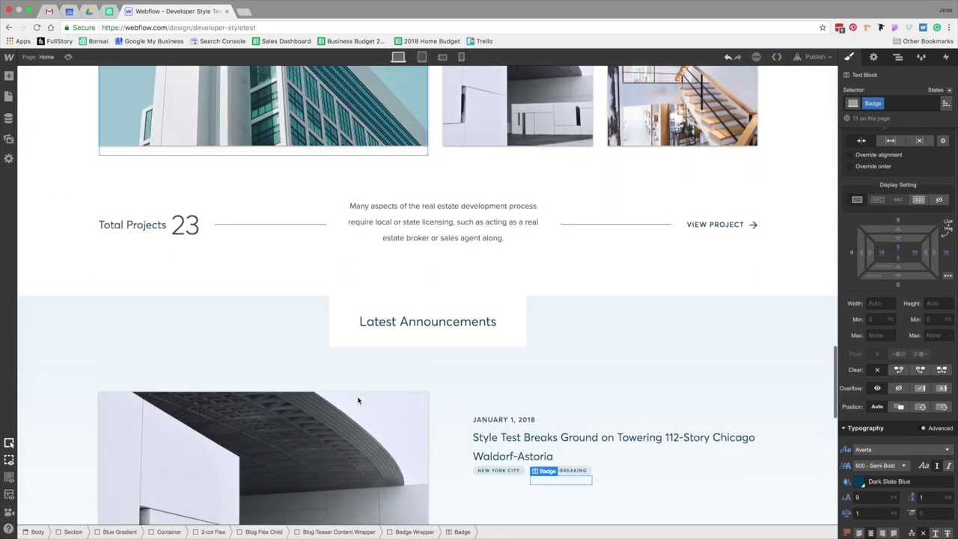
{"action": "scroll", "coordinate": [358, 401], "scroll_direction": "down", "scroll_amount": 2}
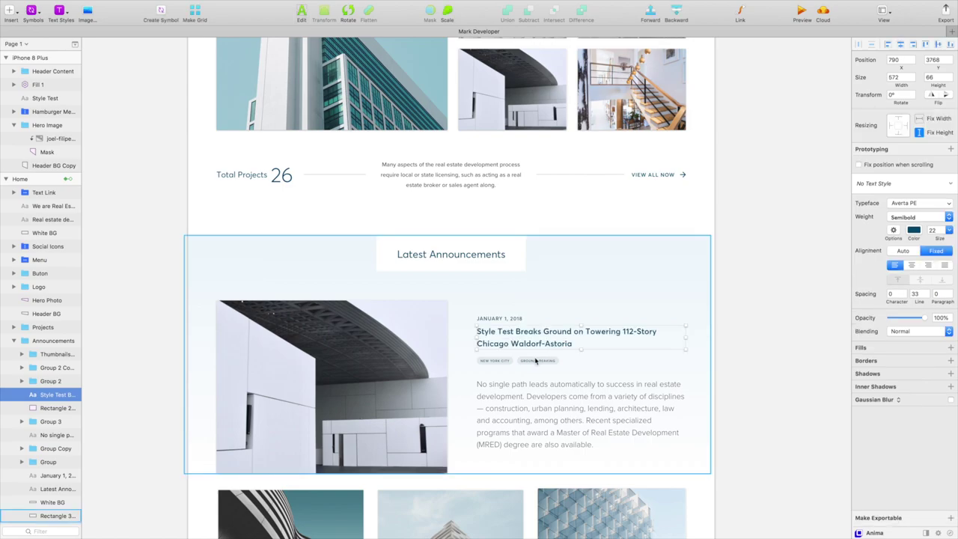
{"action": "key", "text": "ctrl+Right"}
- Add a '20px Top' combo class to the Badge Wrapper with a 20 px top margin
{"action": "left_click", "coordinate": [620, 308]}
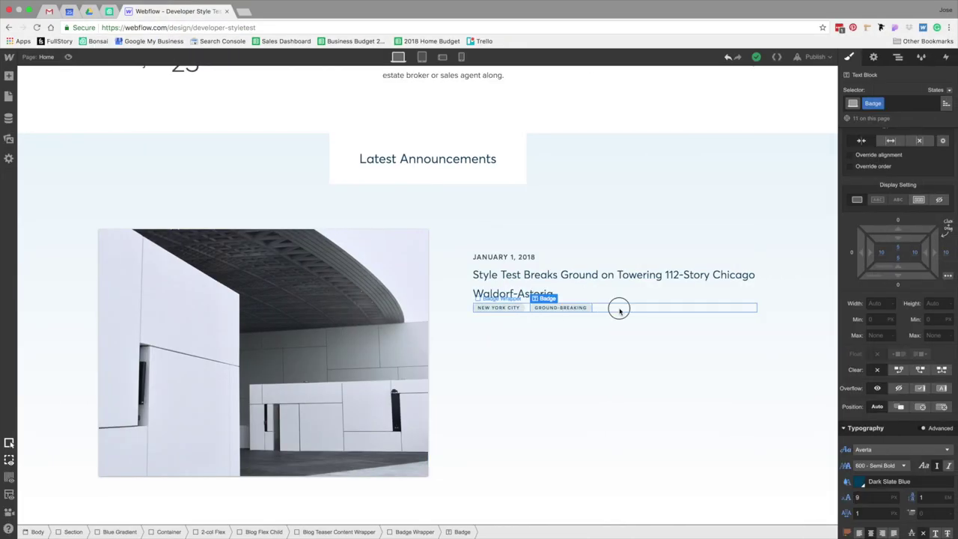
{"action": "key", "text": "super+Return"}
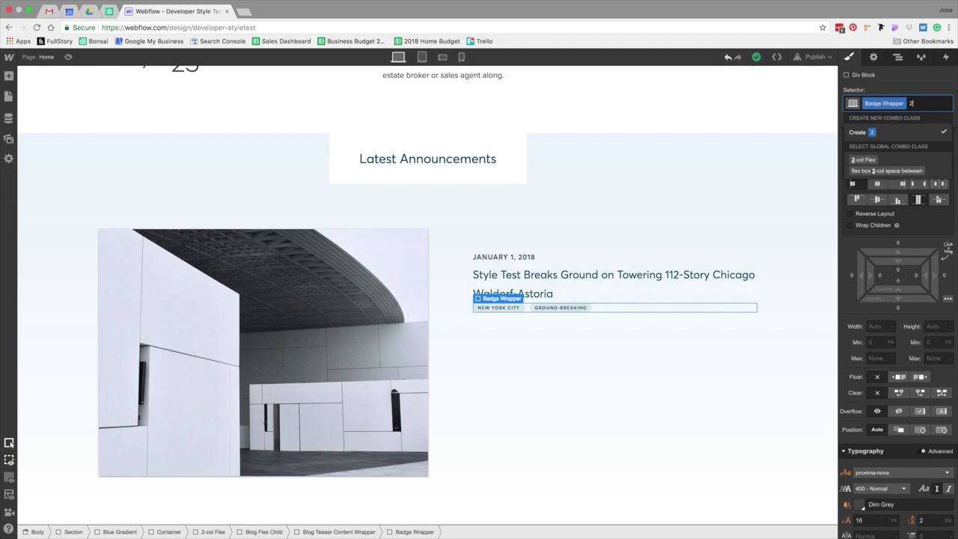
{"action": "type", "text": "20px"}
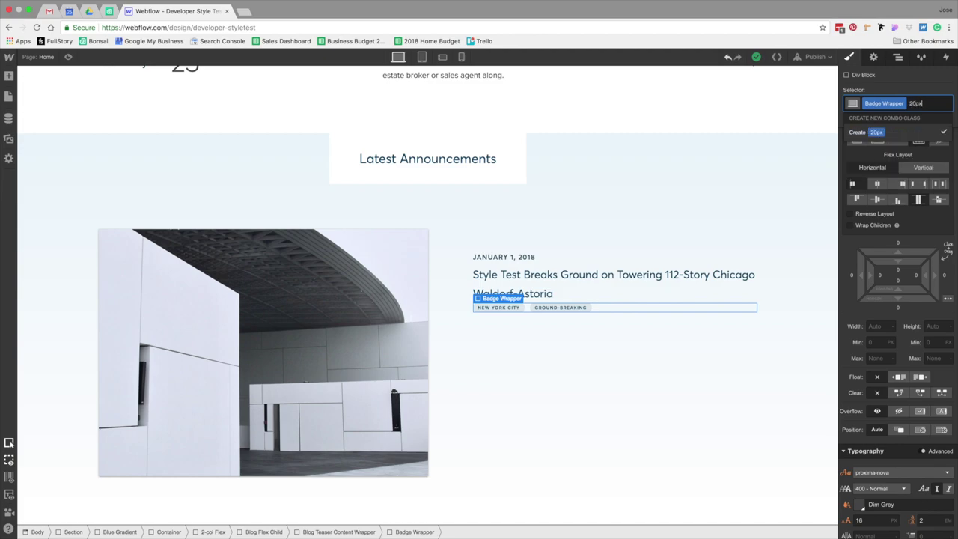
{"action": "type", "text": " Top"}
{"action": "key", "text": "Return"}
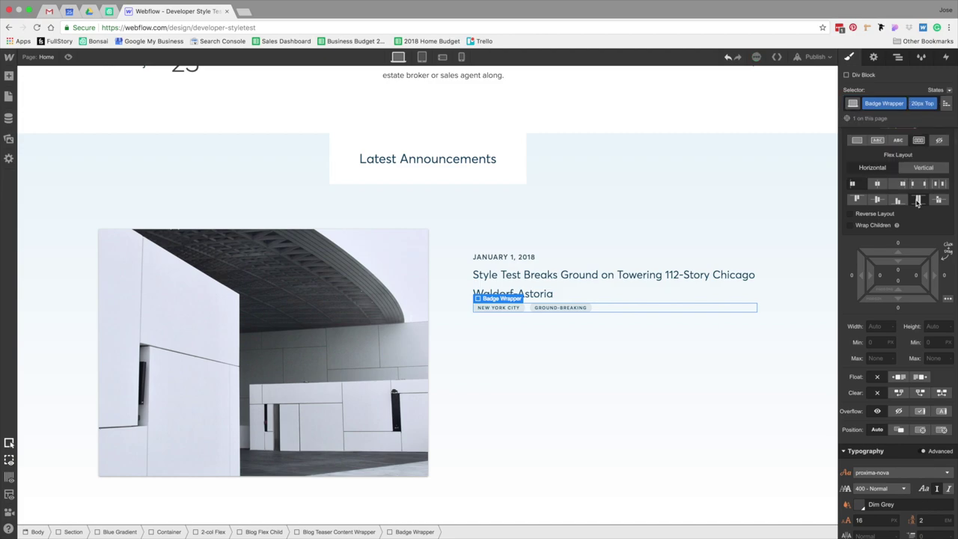
{"action": "left_click", "coordinate": [898, 242]}
{"action": "type", "text": "2"}
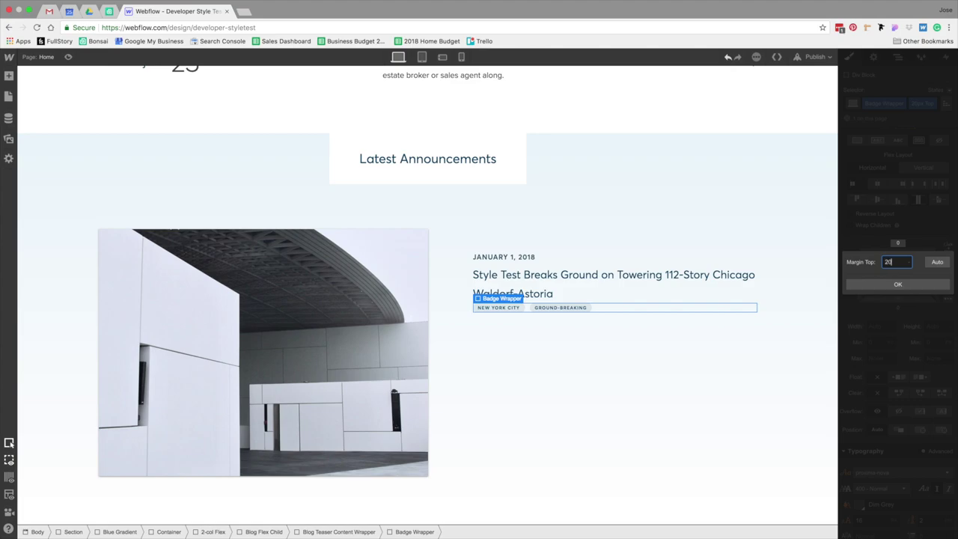
{"action": "type", "text": "0"}
{"action": "key", "text": "Return"}
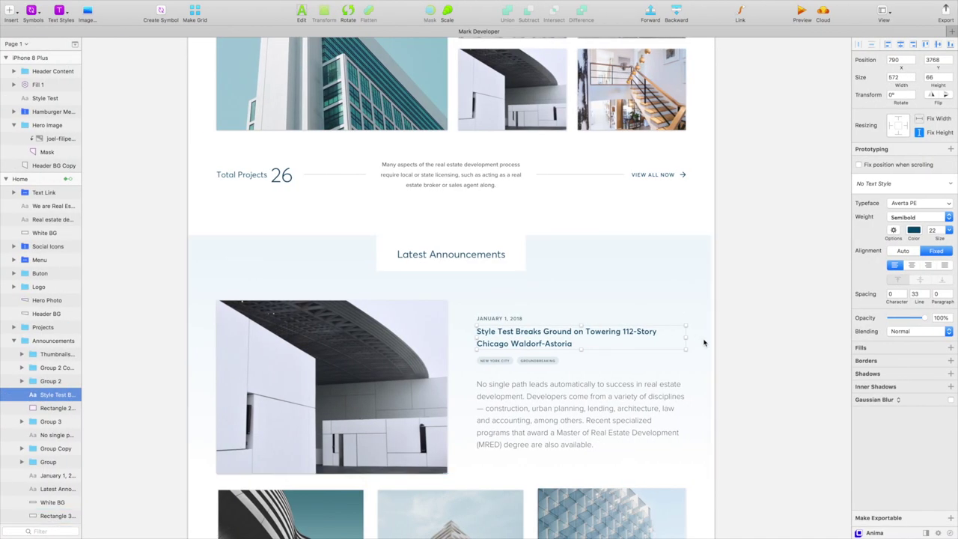
- Inspect the mockup's teaser body text, then select the blog teaser content wrapper
{"action": "left_click", "coordinate": [727, 349]}
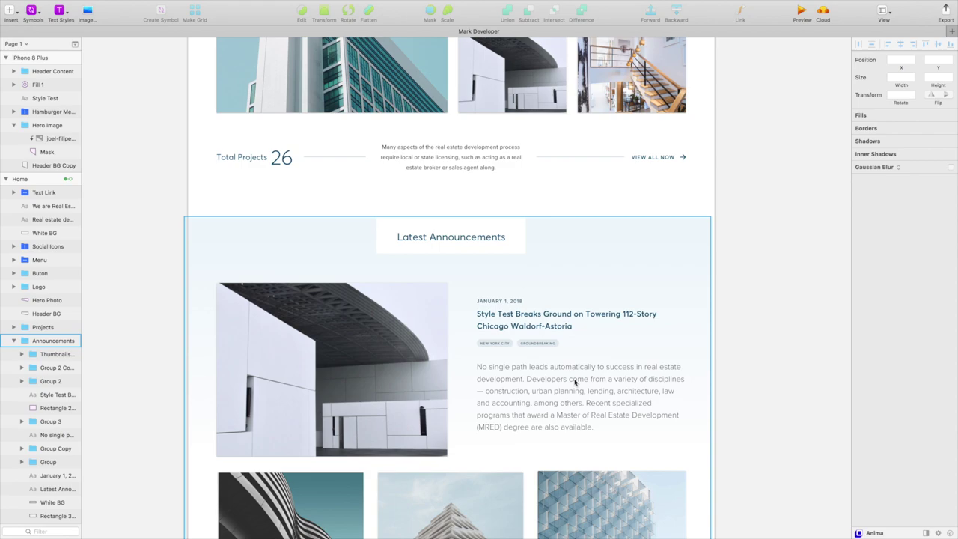
{"action": "left_click", "coordinate": [621, 370]}
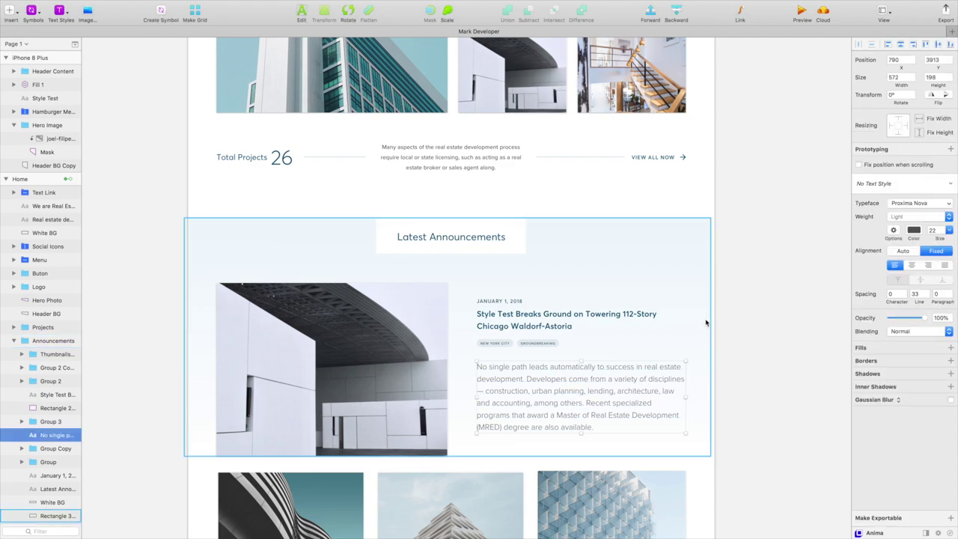
{"action": "key", "text": "ctrl+Right"}
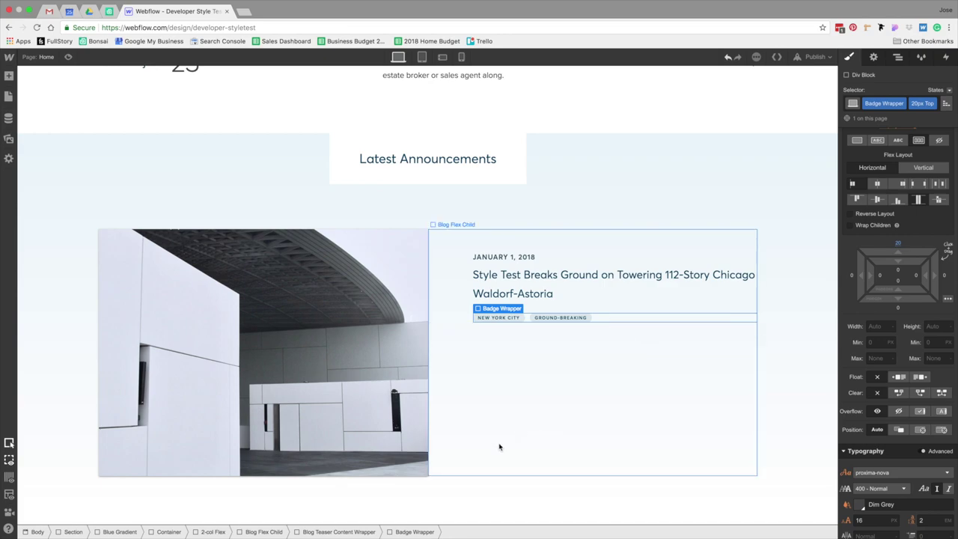
{"action": "left_click", "coordinate": [339, 532]}
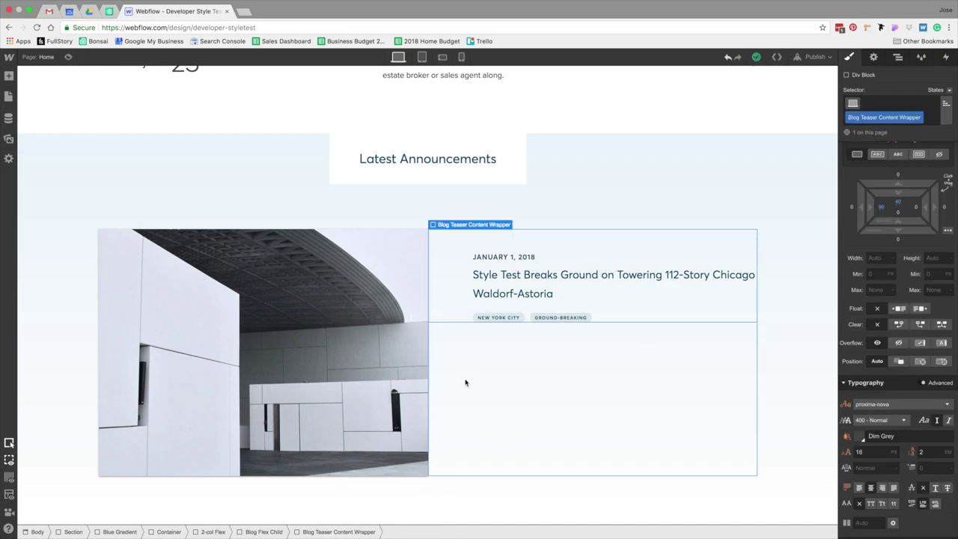
- Add a paragraph below the badges and give it the P Large class
{"action": "left_click", "coordinate": [9, 76]}
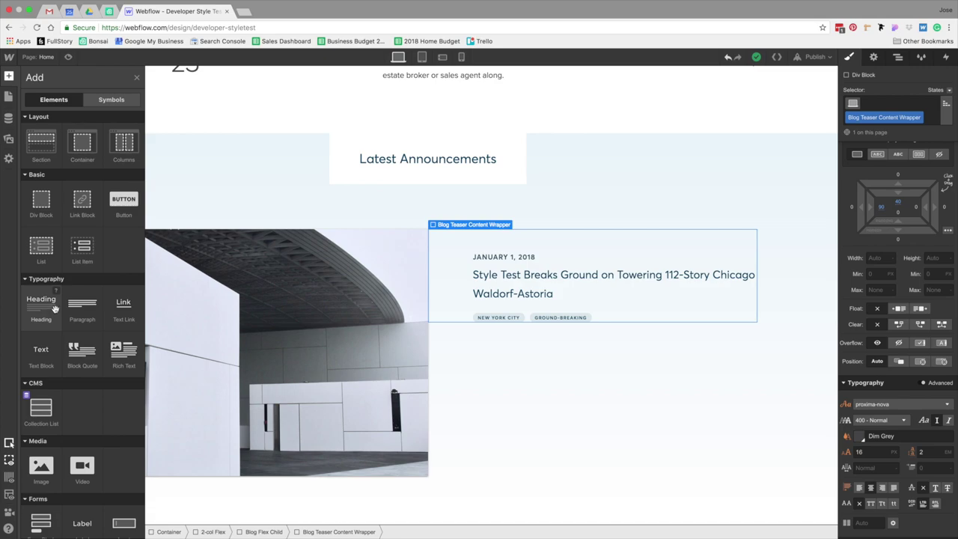
{"action": "left_click_drag", "start_coordinate": [83, 307], "coordinate": [652, 325]}
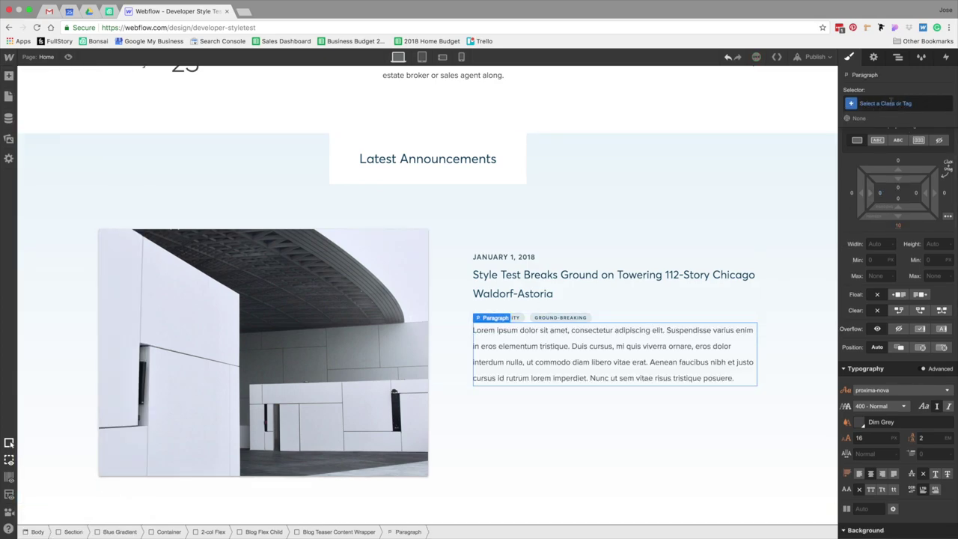
{"action": "left_click", "coordinate": [892, 105]}
{"action": "type", "text": "P Large"}
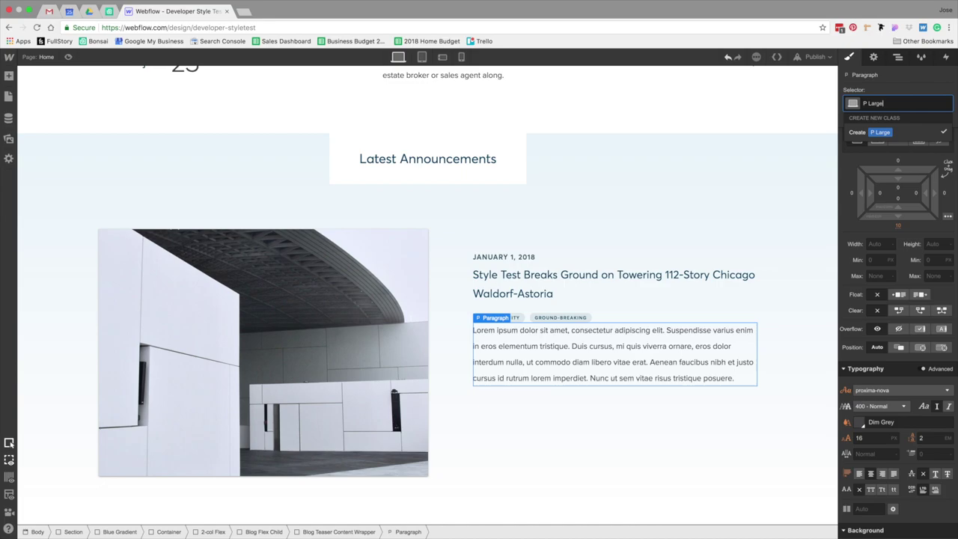
{"action": "key", "text": "Return"}
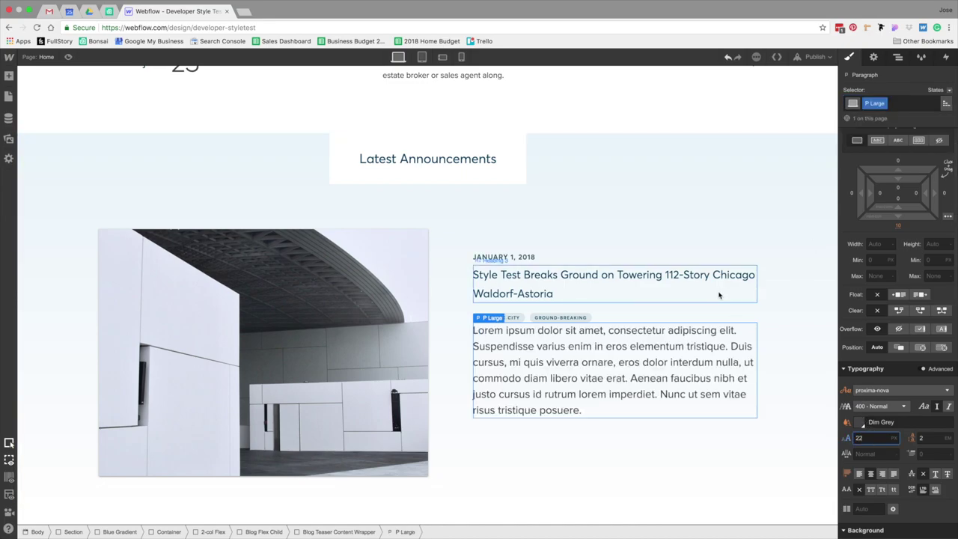
- Set the P Large paragraph's font weight to 300 - Light, checking it against Sketch
{"action": "key", "text": "ctrl+Left"}
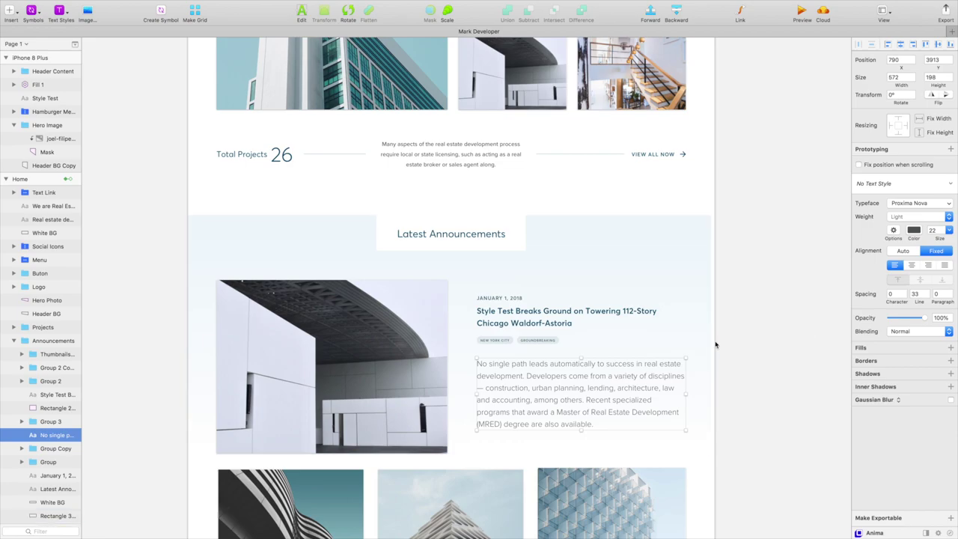
{"action": "key", "text": "ctrl+Right"}
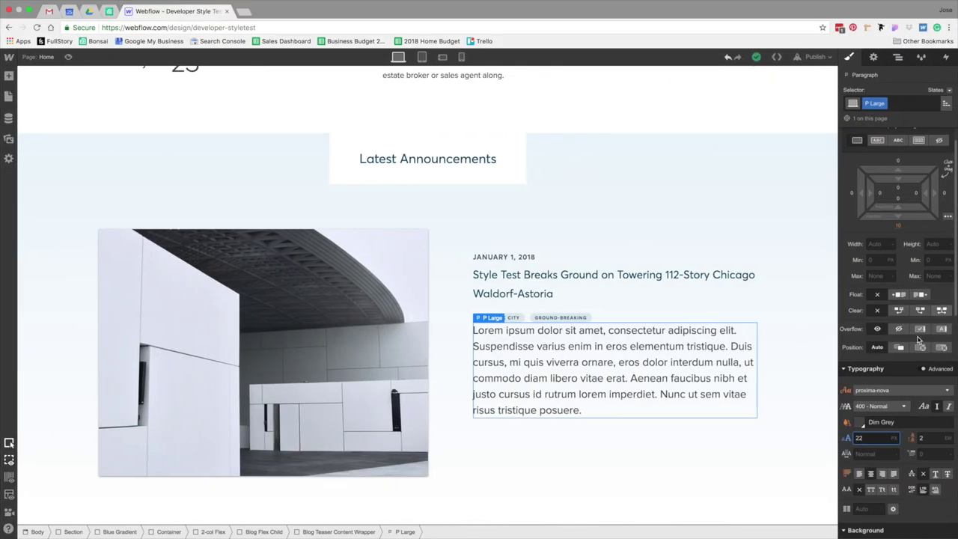
{"action": "left_click", "coordinate": [880, 408]}
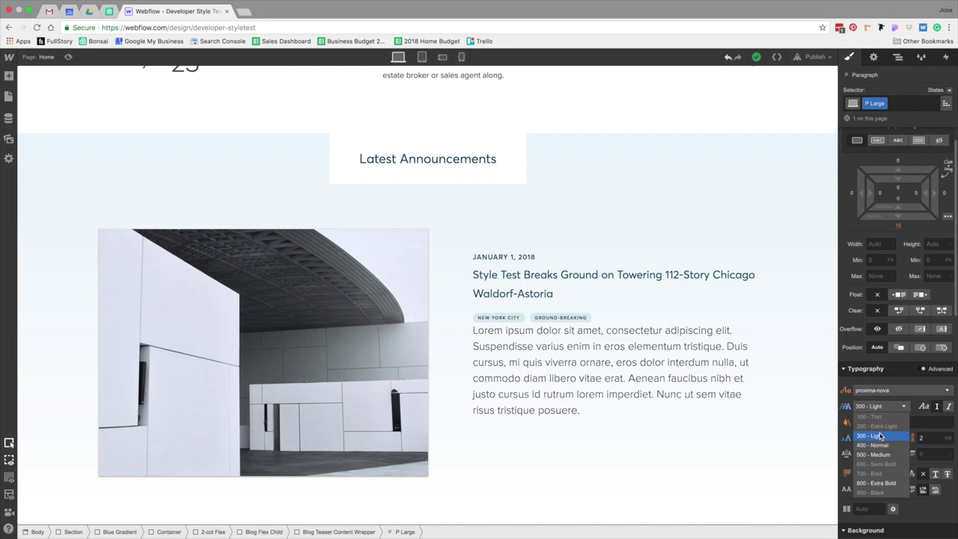
{"action": "left_click", "coordinate": [883, 436]}
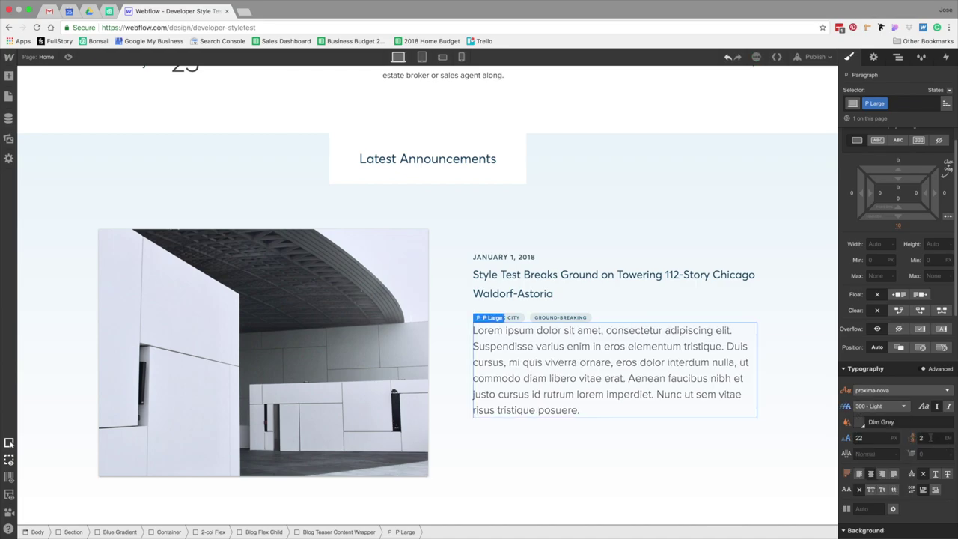
{"action": "key", "text": "ctrl+Left"}
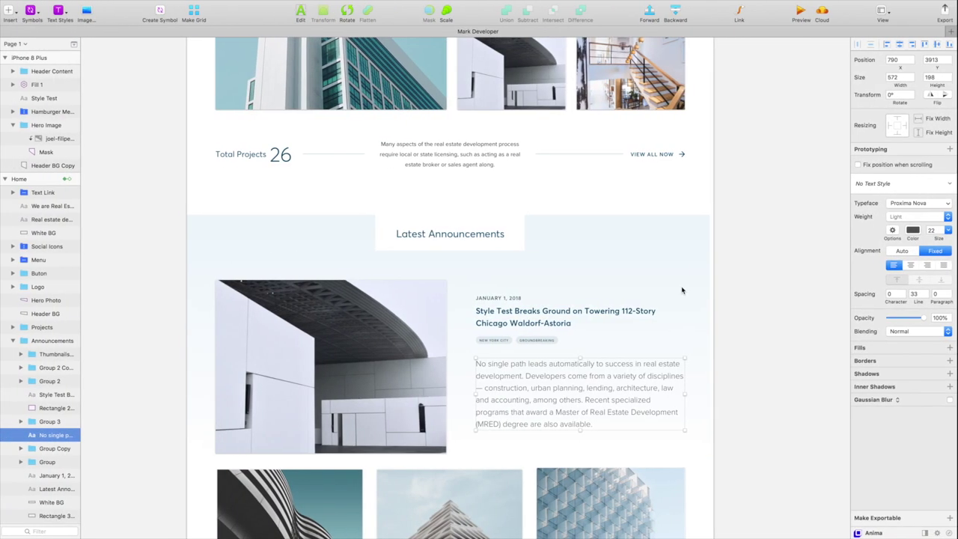
{"action": "key", "text": "ctrl+Right"}
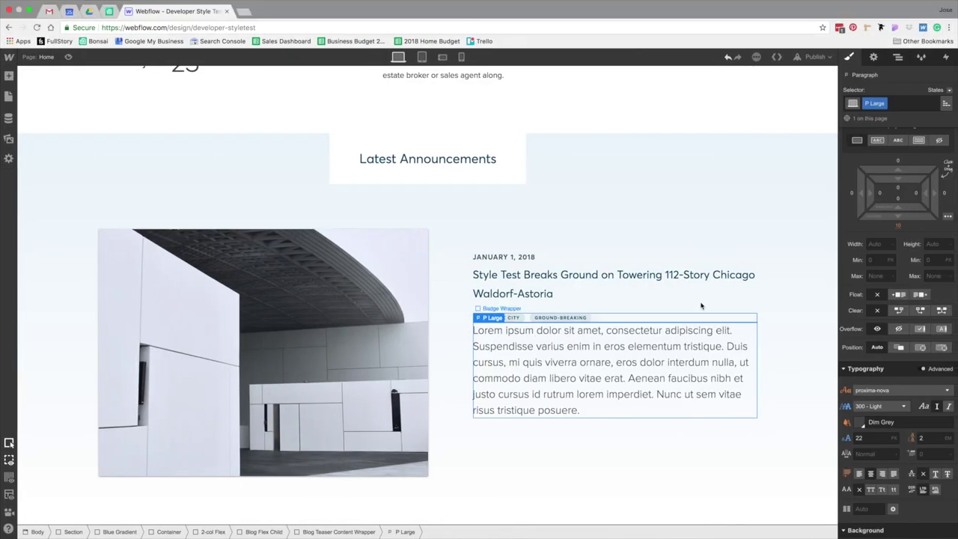
{"action": "left_click", "coordinate": [668, 322]}
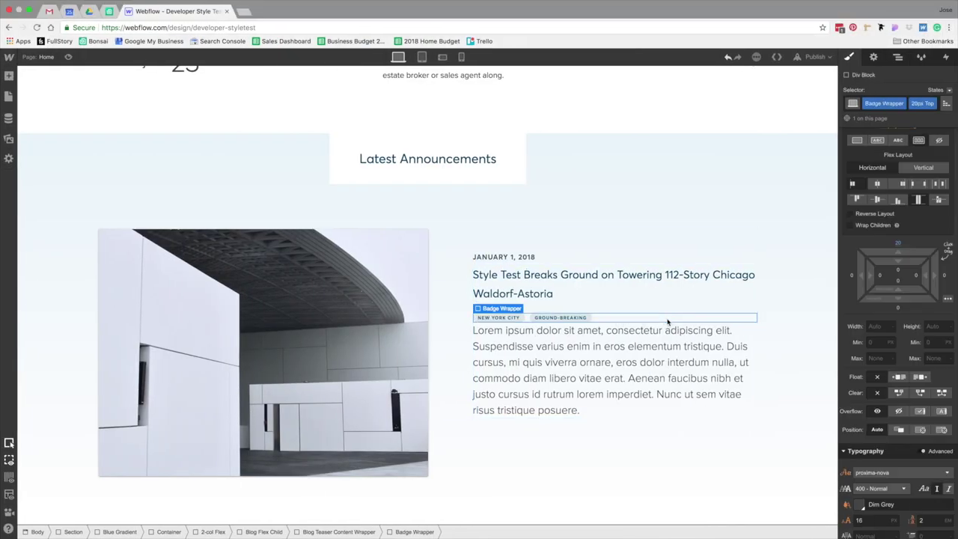
- Give the badge row a 40 px bottom margin and rename its 20px Top class to Extra Margin
{"action": "left_click", "coordinate": [899, 309]}
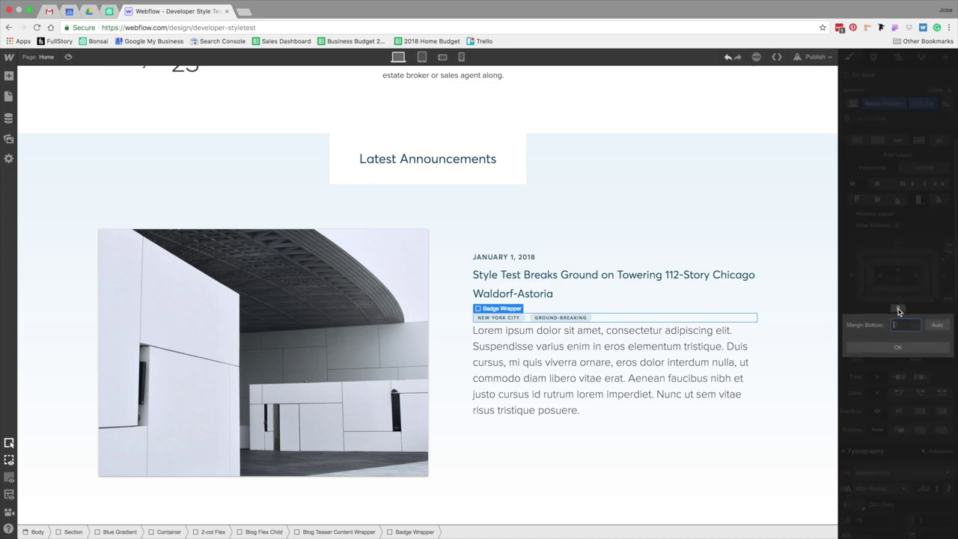
{"action": "key", "text": "Return"}
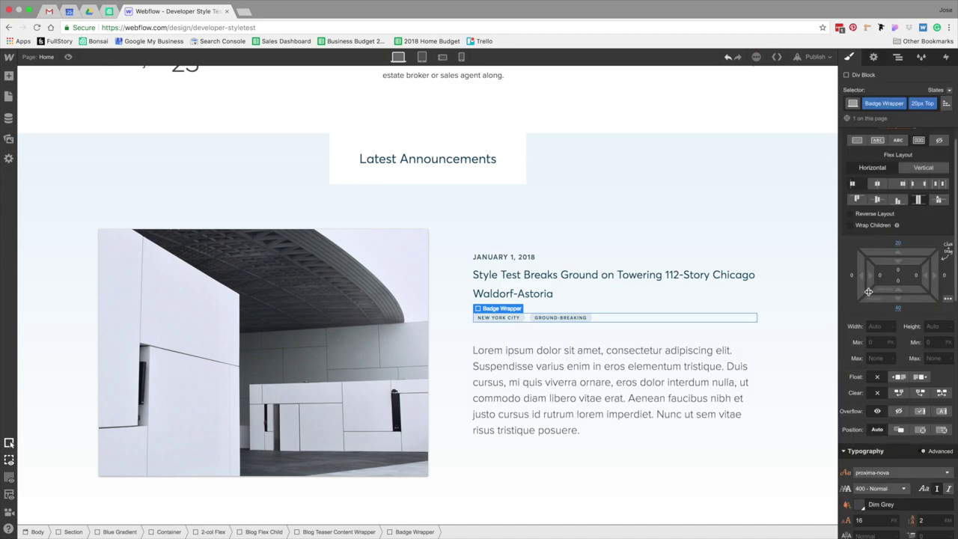
{"action": "left_click", "coordinate": [945, 104]}
{"action": "left_click", "coordinate": [933, 118]}
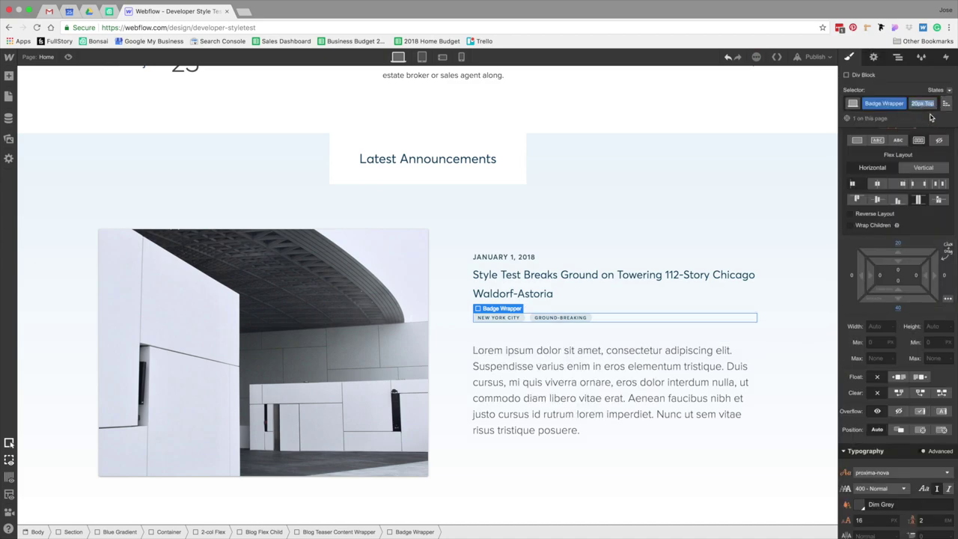
{"action": "type", "text": "Extra Margin"}
{"action": "scroll", "coordinate": [698, 299], "scroll_direction": "down", "scroll_amount": 2}
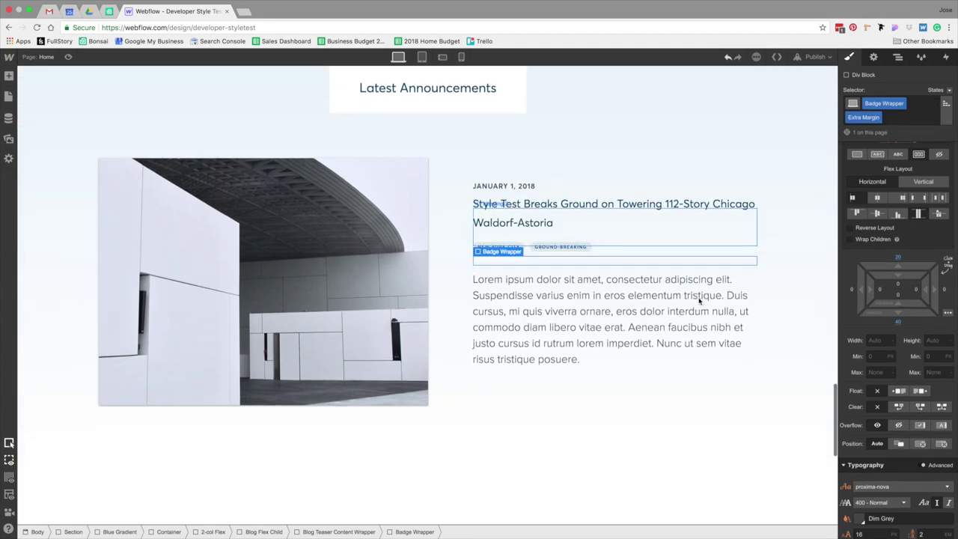
{"action": "left_click", "coordinate": [676, 299]}
{"action": "key", "text": "ctrl+Left"}
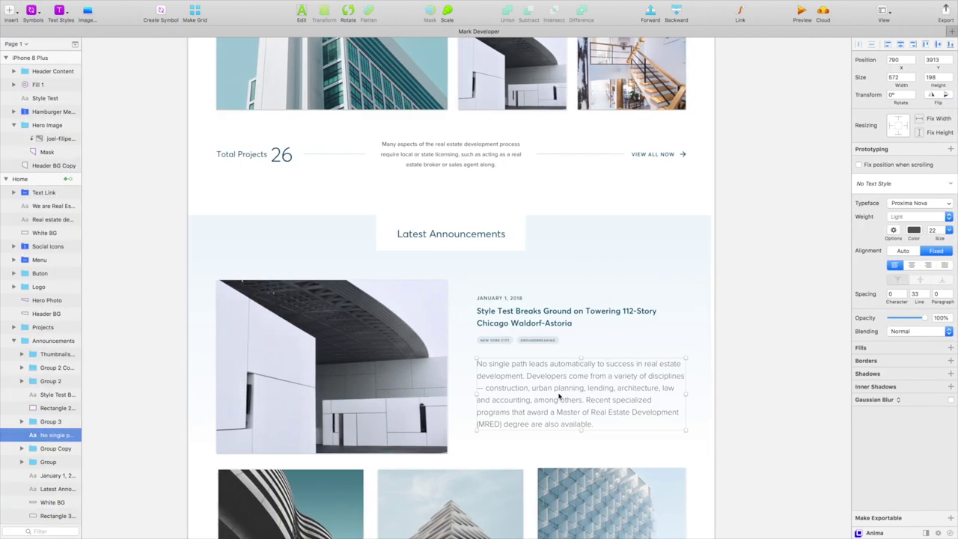
- Paste the mockup's 'No single path leads automatically to success…' text over the Lorem paragraph
{"action": "double_click", "coordinate": [558, 392]}
{"action": "key", "text": "super+a"}
{"action": "key", "text": "super+c"}
{"action": "key", "text": "ctrl+Right"}
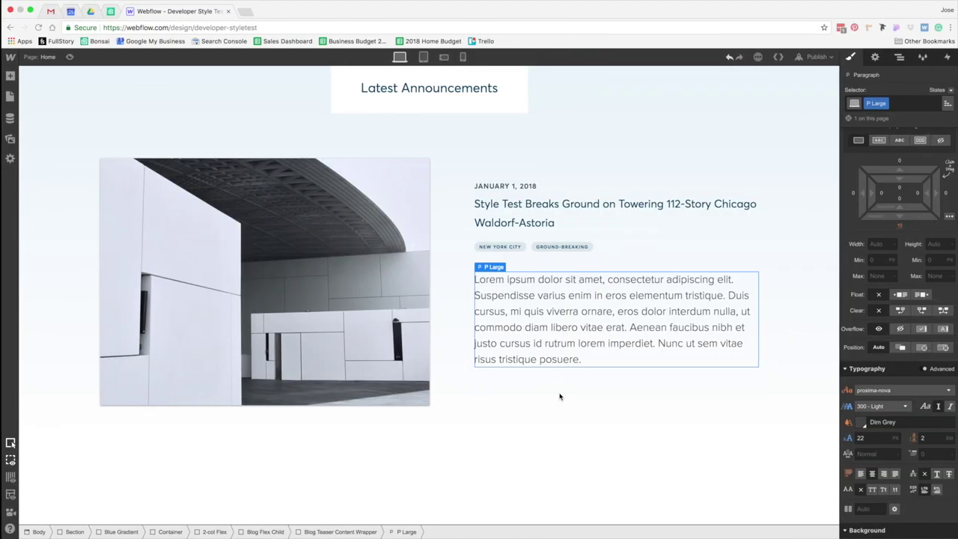
{"action": "double_click", "coordinate": [551, 328]}
{"action": "key", "text": "super+a"}
{"action": "key", "text": "super+v"}
{"action": "key", "text": "Escape"}
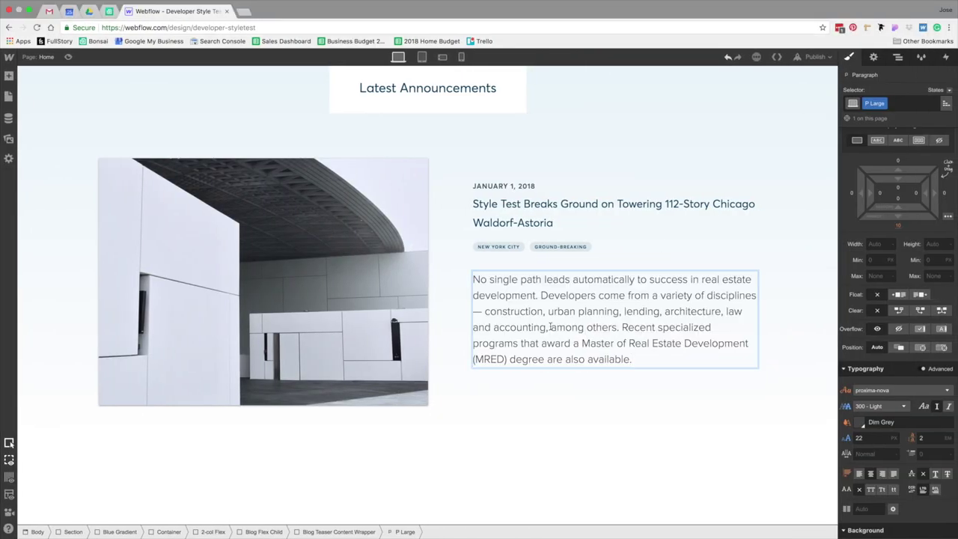
{"action": "left_click", "coordinate": [679, 440]}
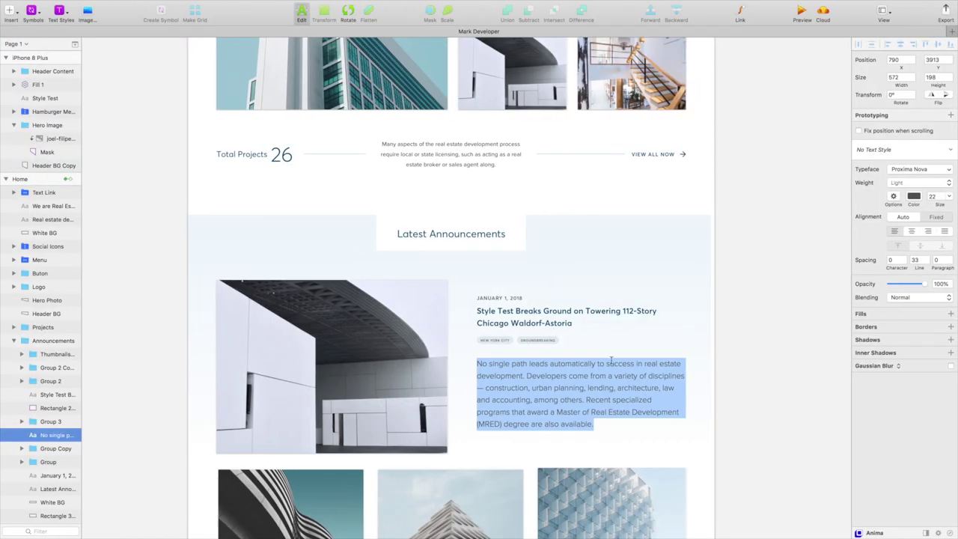
- Scroll through the rest of the Sketch mockup and return to Webflow
{"action": "scroll", "coordinate": [612, 359], "scroll_direction": "down", "scroll_amount": 1}
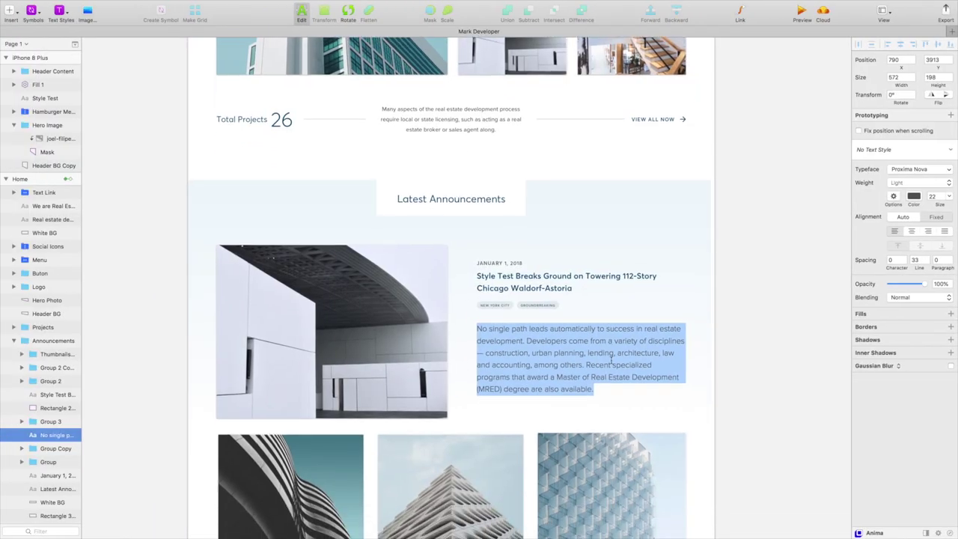
{"action": "key", "text": "Escape"}
{"action": "scroll", "coordinate": [730, 404], "scroll_direction": "down", "scroll_amount": 1}
{"action": "scroll", "coordinate": [427, 408], "scroll_direction": "down", "scroll_amount": 3}
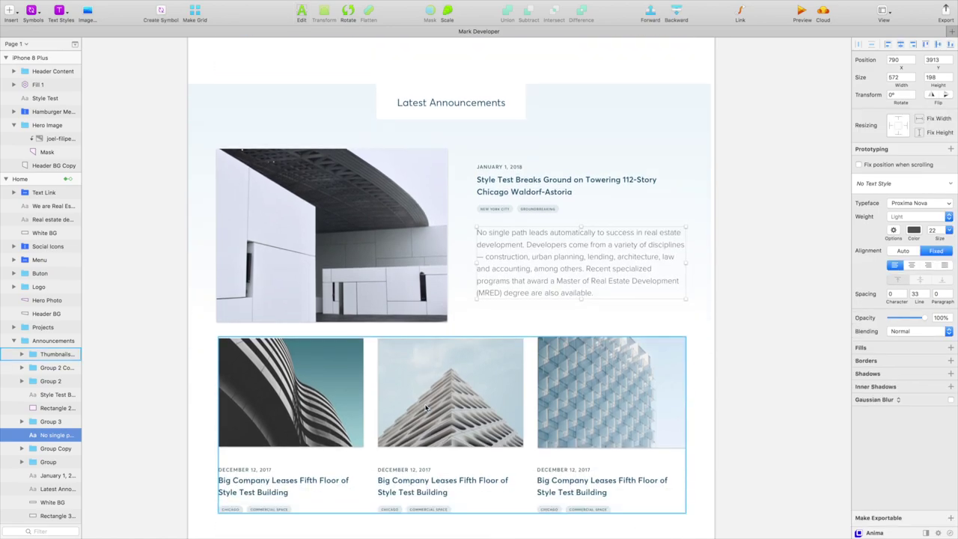
{"action": "scroll", "coordinate": [423, 388], "scroll_direction": "down", "scroll_amount": 1}
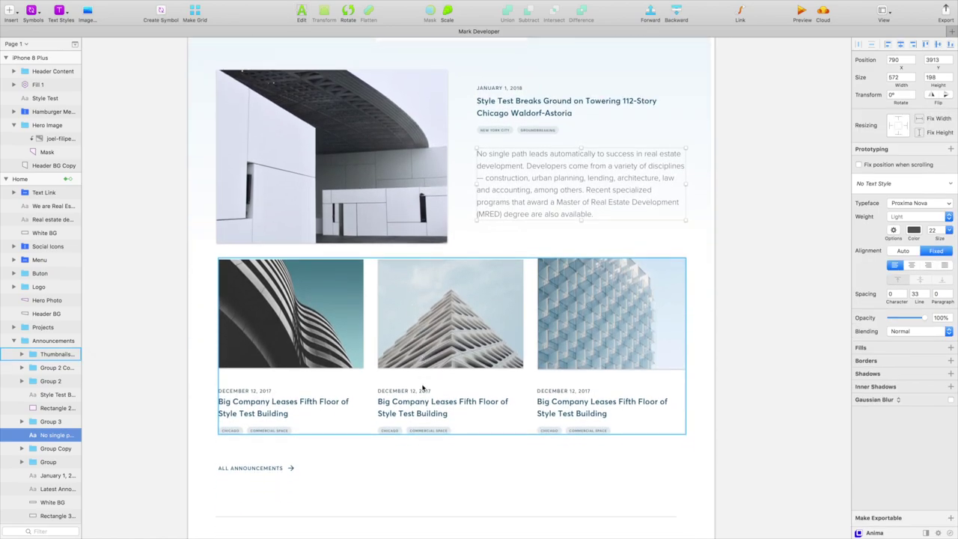
{"action": "key", "text": "ctrl+Right"}
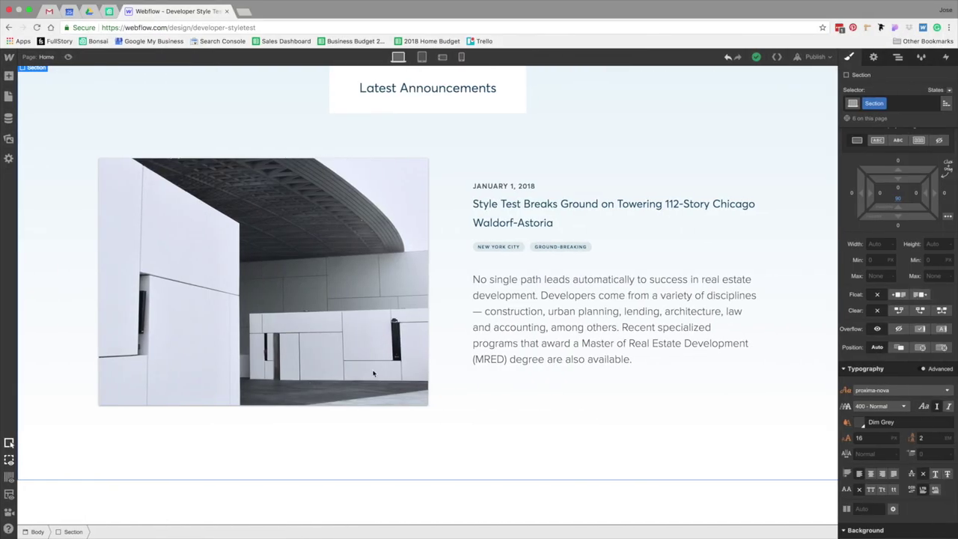
- Inspect the announcement's elements down to the 4-Grid Photo Grid Child below the card
{"action": "left_click", "coordinate": [333, 364]}
{"action": "scroll", "coordinate": [420, 409], "scroll_direction": "down", "scroll_amount": 2}
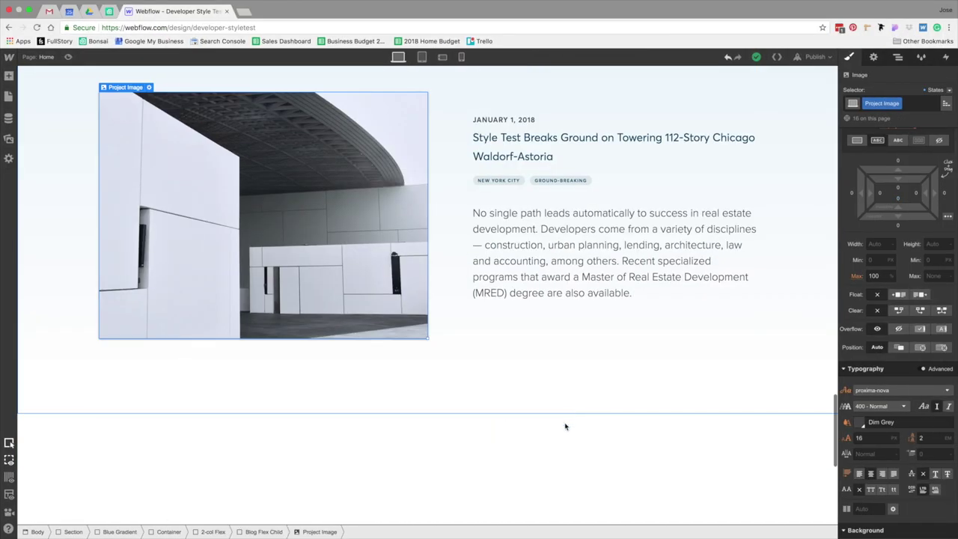
{"action": "scroll", "coordinate": [57, 297], "scroll_direction": "up", "scroll_amount": 4}
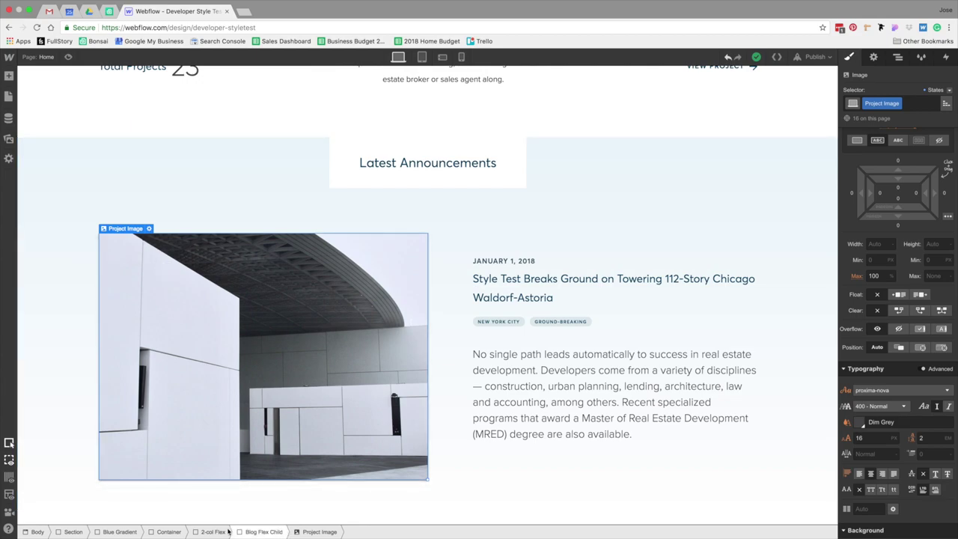
{"action": "left_click", "coordinate": [129, 533]}
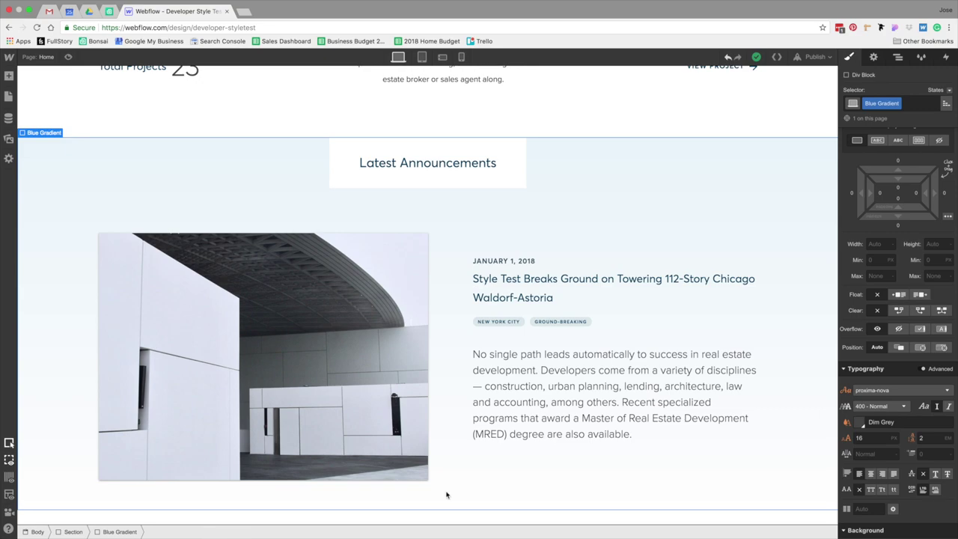
{"action": "left_click", "coordinate": [469, 465]}
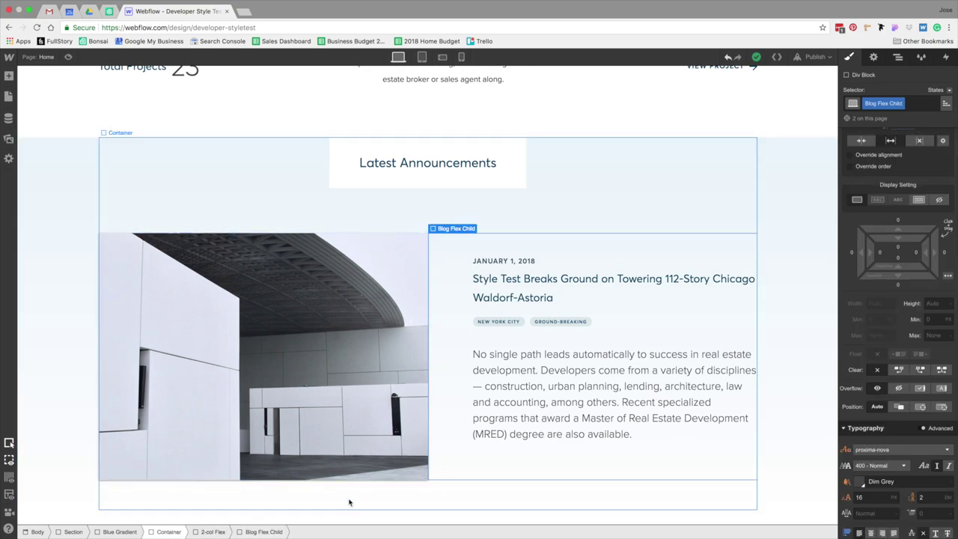
{"action": "left_click", "coordinate": [314, 509]}
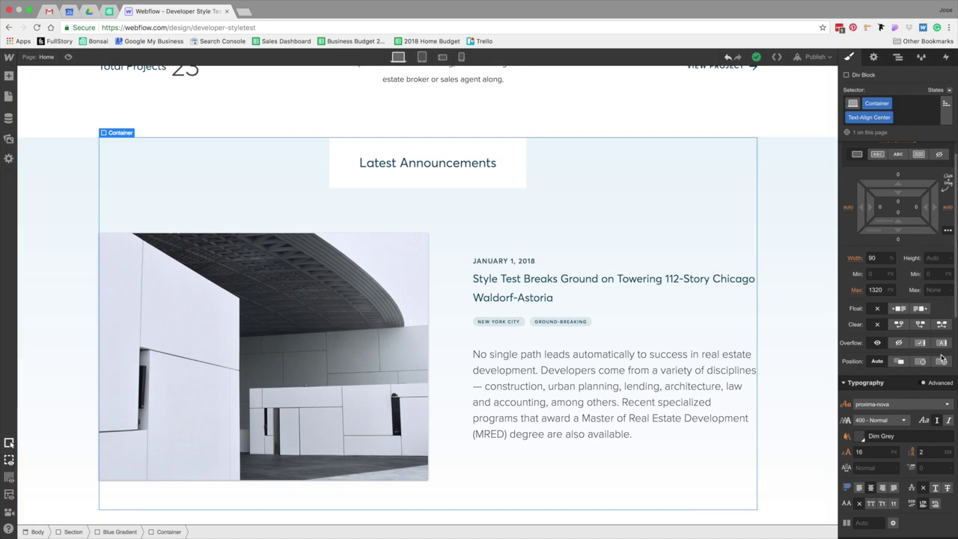
{"action": "left_click", "coordinate": [390, 503]}
{"action": "left_click", "coordinate": [390, 503]}
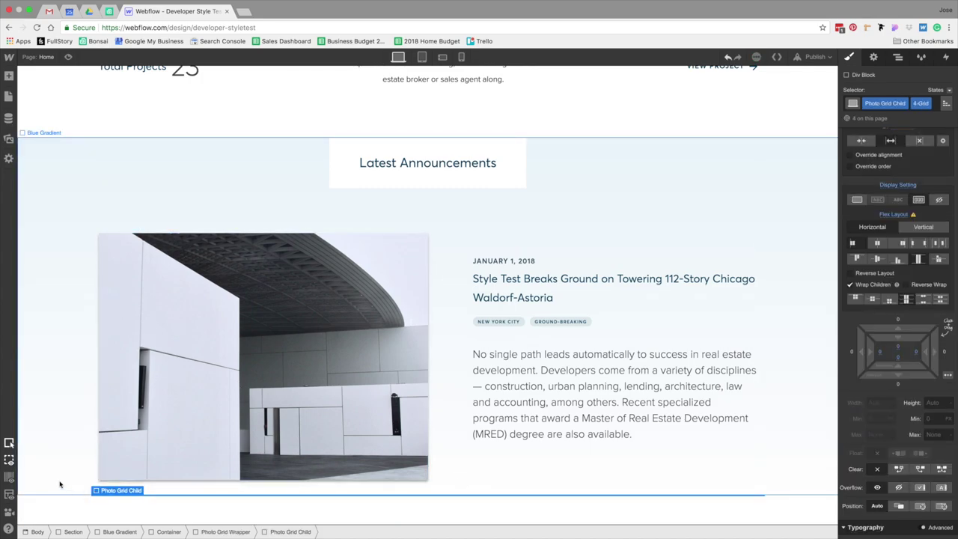
- In X-ray view, delete the empty Photo Grid Wrapper and select the Blue Gradient section
{"action": "left_click", "coordinate": [9, 494]}
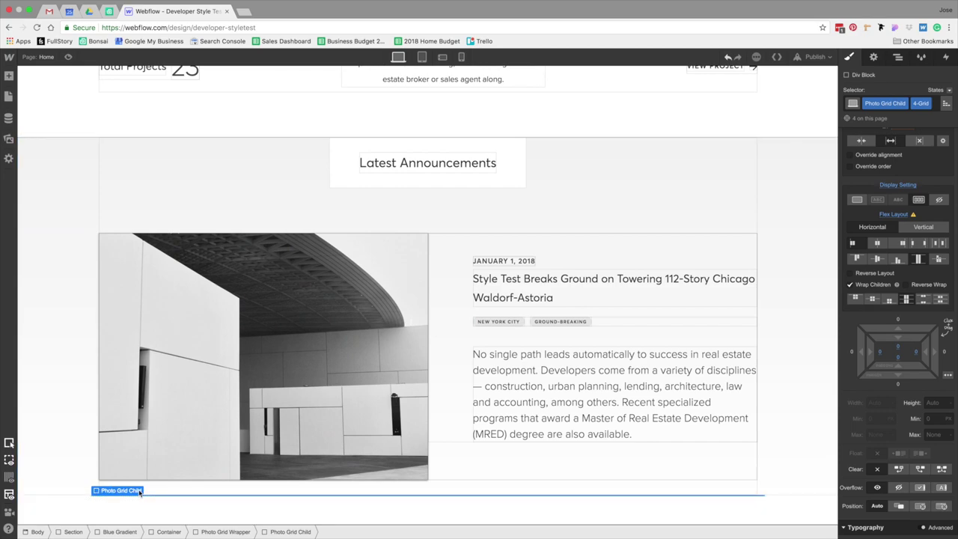
{"action": "key", "text": "Escape"}
{"action": "scroll", "coordinate": [201, 495], "scroll_direction": "down", "scroll_amount": 1}
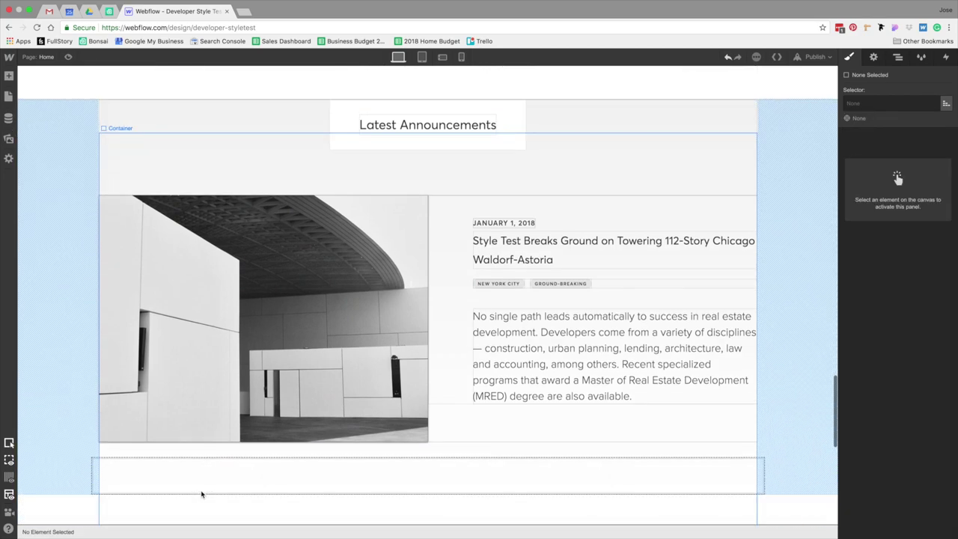
{"action": "scroll", "coordinate": [422, 324], "scroll_direction": "down", "scroll_amount": 2}
{"action": "left_click", "coordinate": [327, 398]}
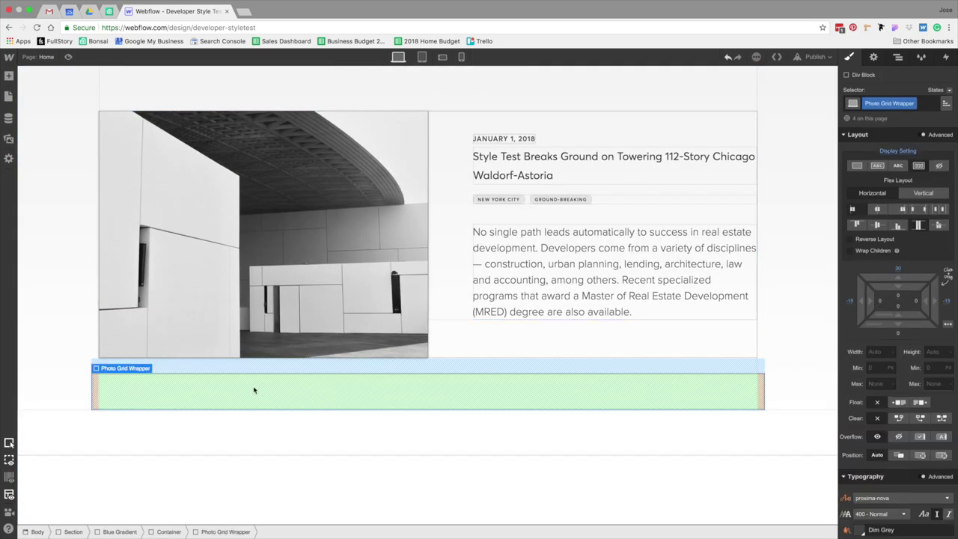
{"action": "key", "text": "Delete"}
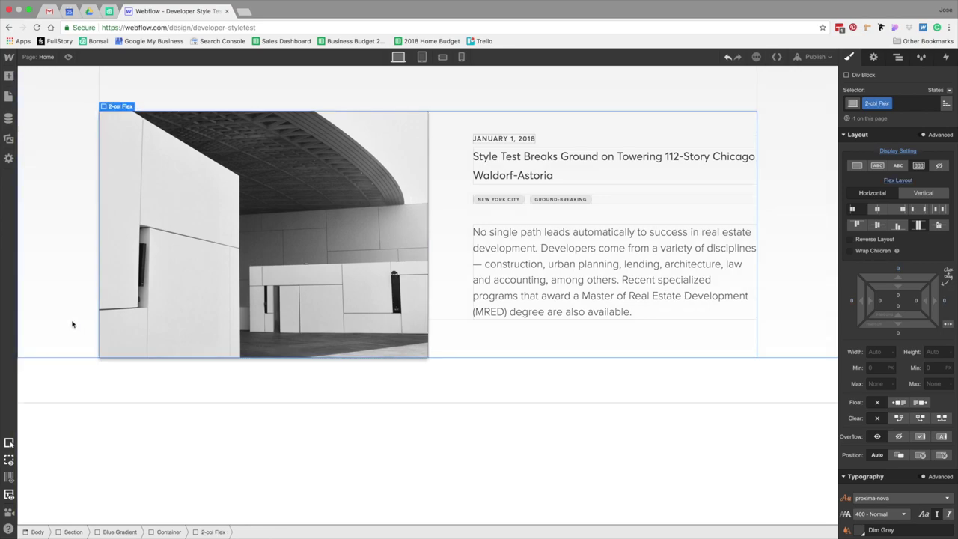
{"action": "left_click", "coordinate": [90, 337]}
{"action": "scroll", "coordinate": [92, 337], "scroll_direction": "up", "scroll_amount": 3}
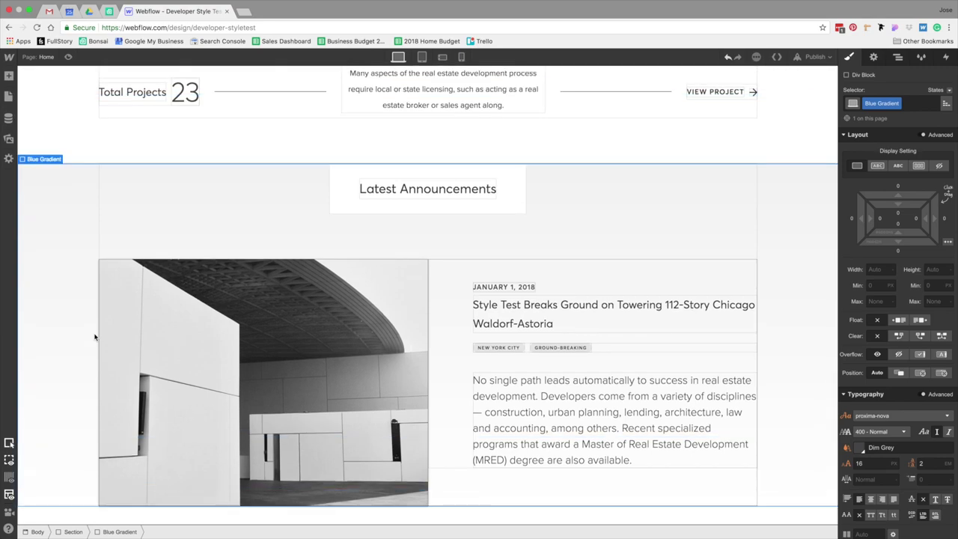
{"action": "scroll", "coordinate": [95, 336], "scroll_direction": "down", "scroll_amount": 2}
- Add a Div Block inside the Section and give it the Container class
{"action": "left_click", "coordinate": [81, 531]}
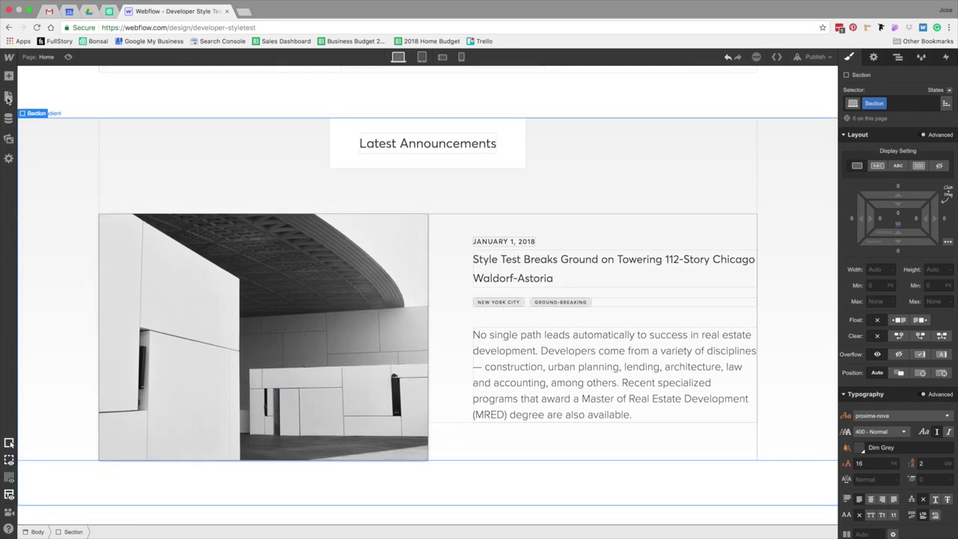
{"action": "left_click", "coordinate": [9, 75]}
{"action": "left_click", "coordinate": [41, 202]}
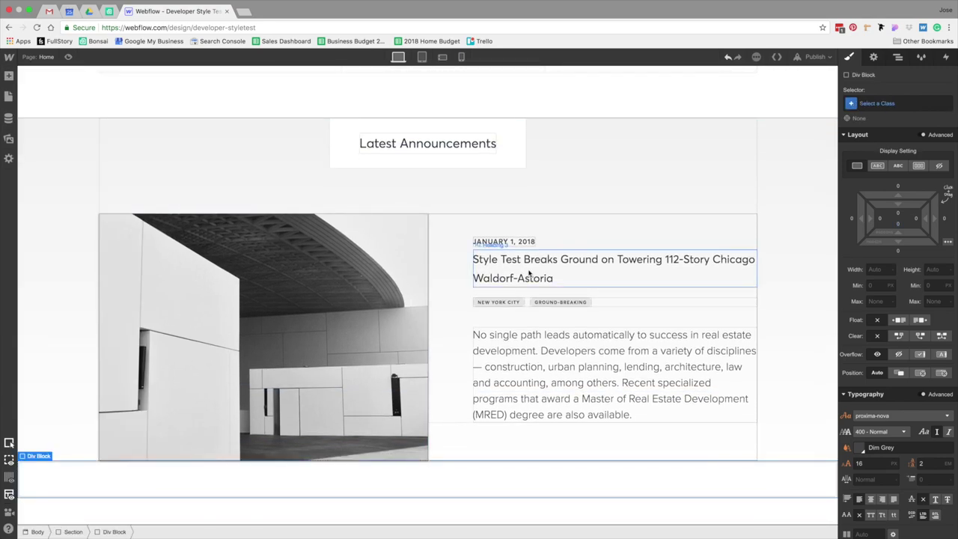
{"action": "left_click", "coordinate": [914, 105]}
{"action": "type", "text": "cont"}
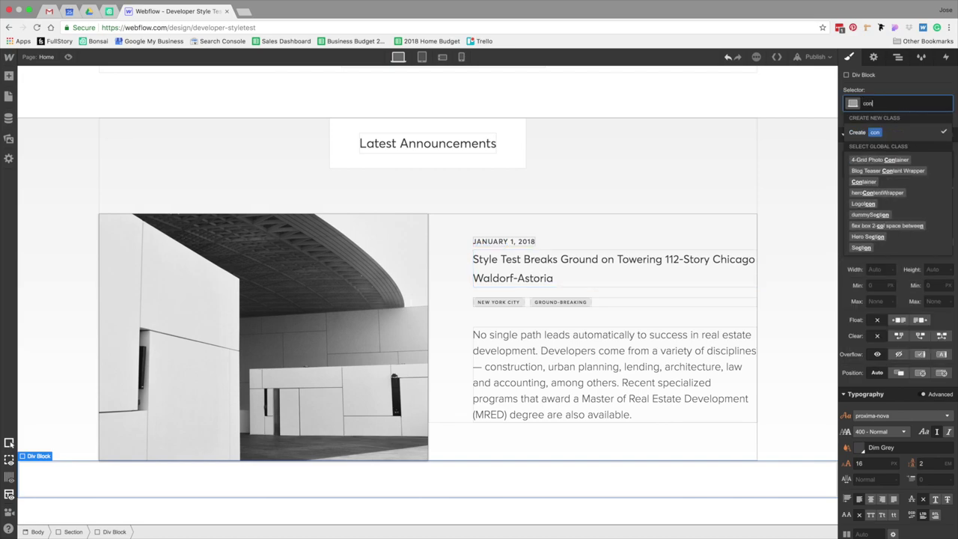
{"action": "left_click", "coordinate": [868, 182]}
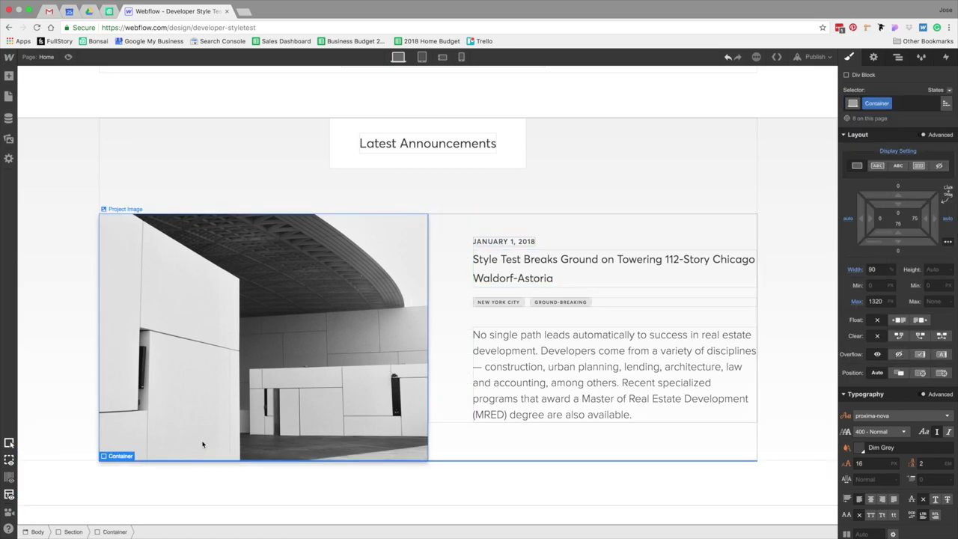
{"action": "scroll", "coordinate": [470, 453], "scroll_direction": "down", "scroll_amount": 2}
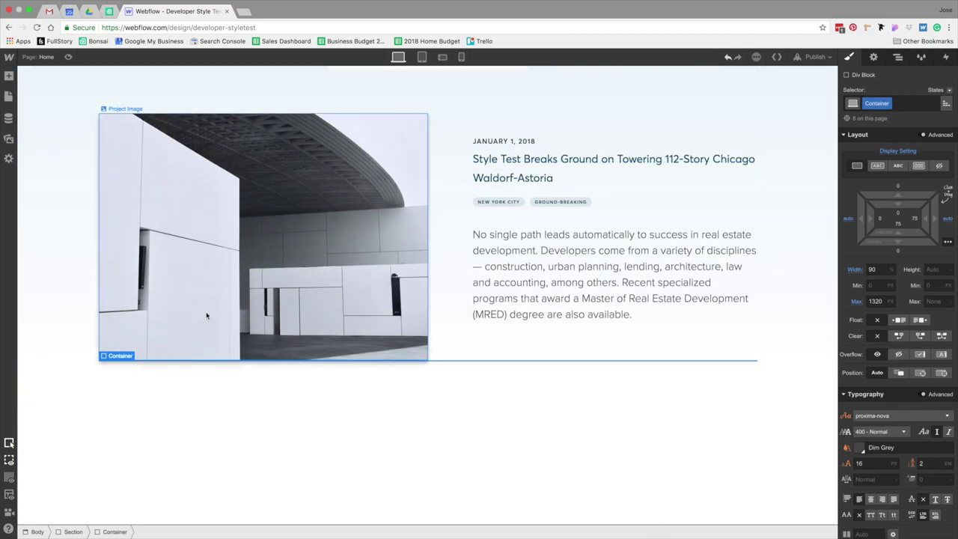
- Drop a new Div Block below the featured post and class it Blog Grid
{"action": "key", "text": "ctrl+Left"}
{"action": "key", "text": "ctrl+Right"}
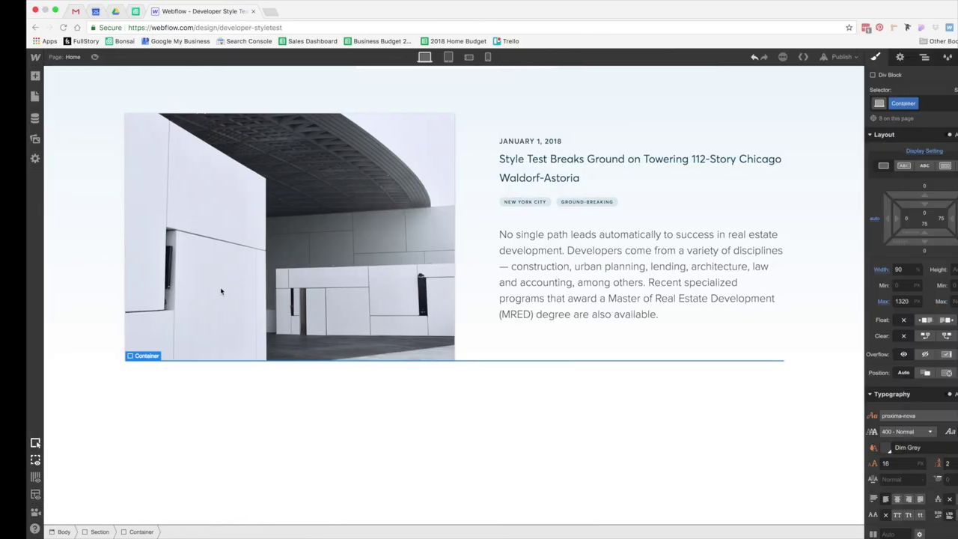
{"action": "key", "text": "a"}
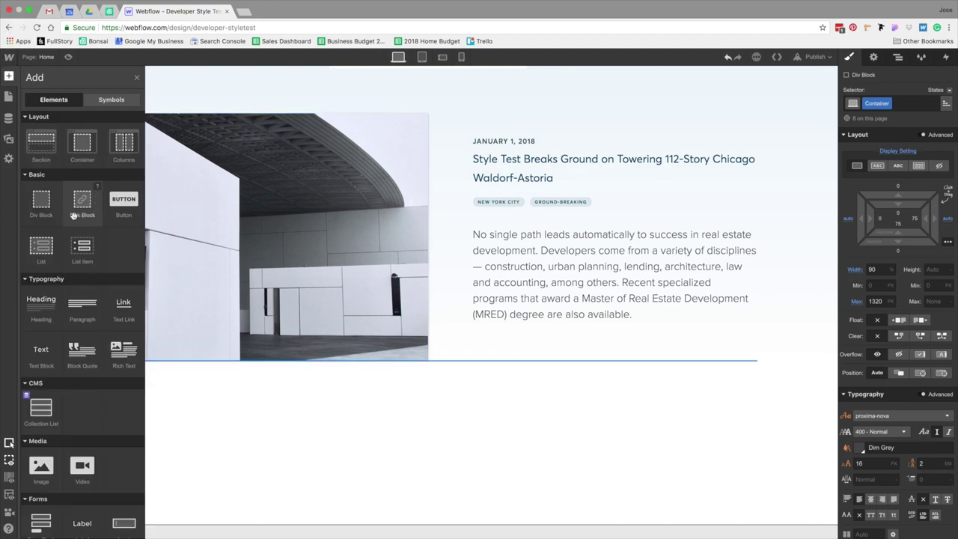
{"action": "left_click_drag", "start_coordinate": [45, 206], "coordinate": [616, 352]}
{"action": "left_click", "coordinate": [869, 103]}
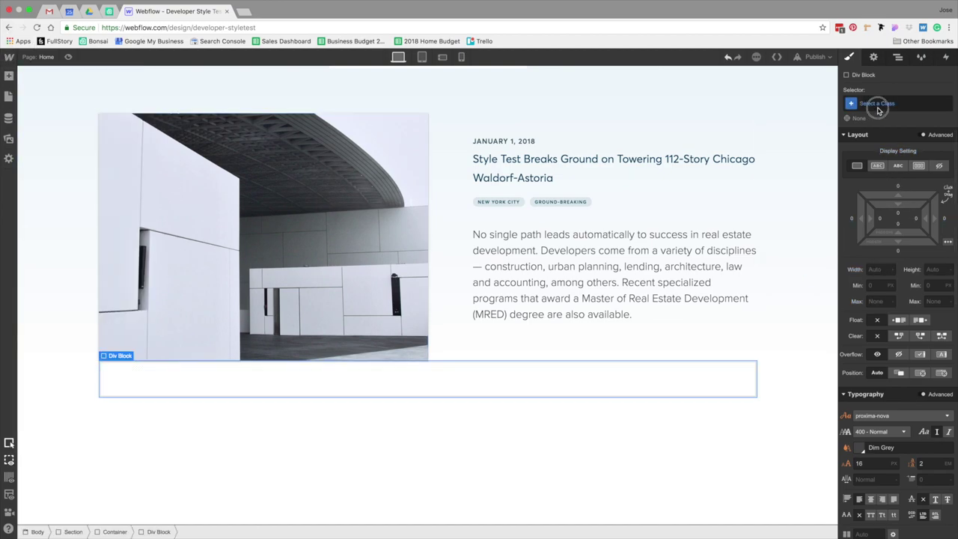
{"action": "type", "text": "Blog Gri"}
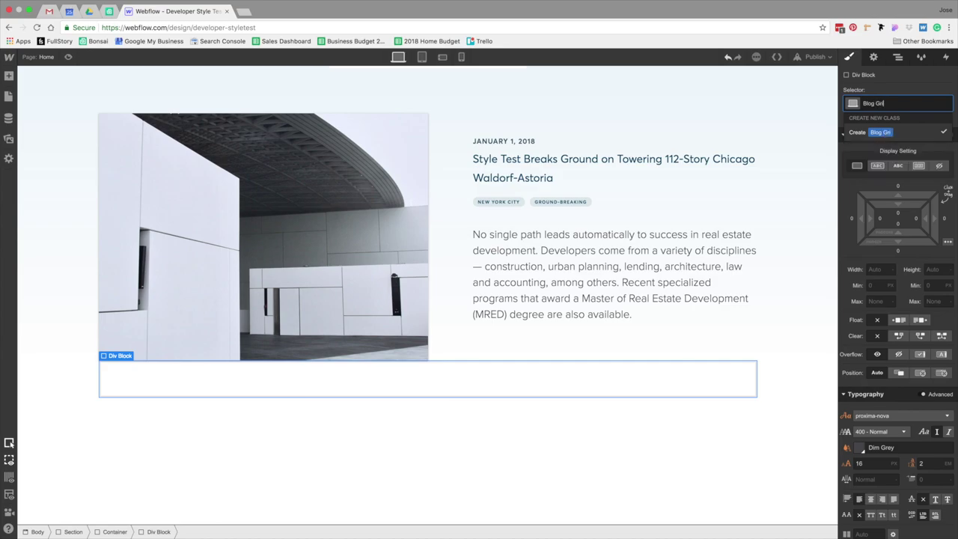
{"action": "left_click", "coordinate": [888, 131]}
{"action": "key", "text": "ctrl+Left"}
{"action": "left_click", "coordinate": [598, 305]}
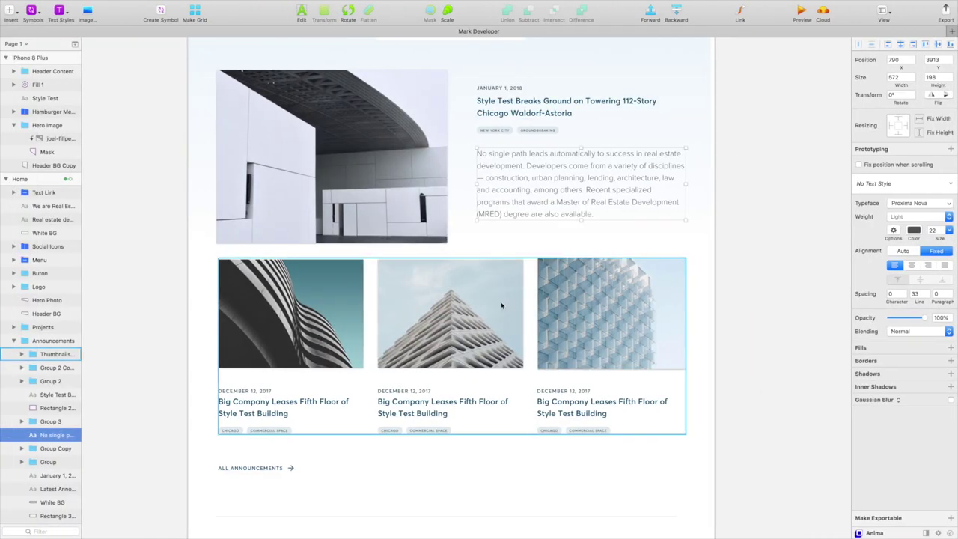
{"action": "key", "text": "ctrl+Right"}
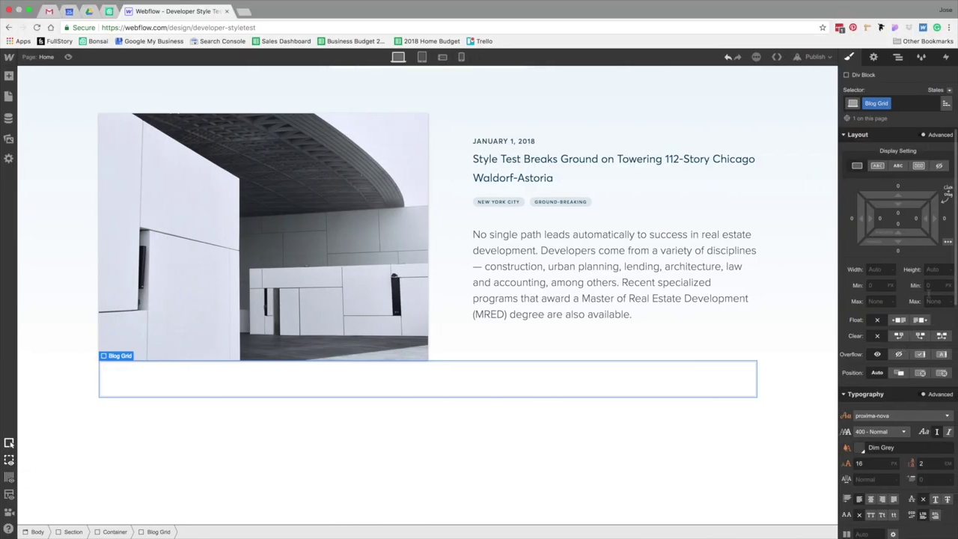
{"action": "left_click", "coordinate": [899, 188]}
- Give the Blog Grid a 40 px top margin and set its display to Flex
{"action": "type", "text": "40"}
{"action": "key", "text": "Return"}
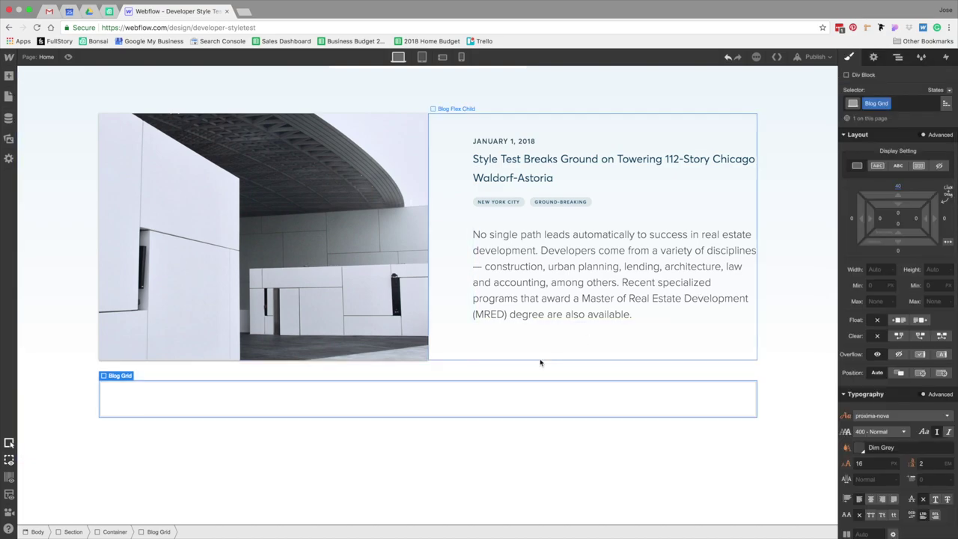
{"action": "left_click", "coordinate": [919, 166]}
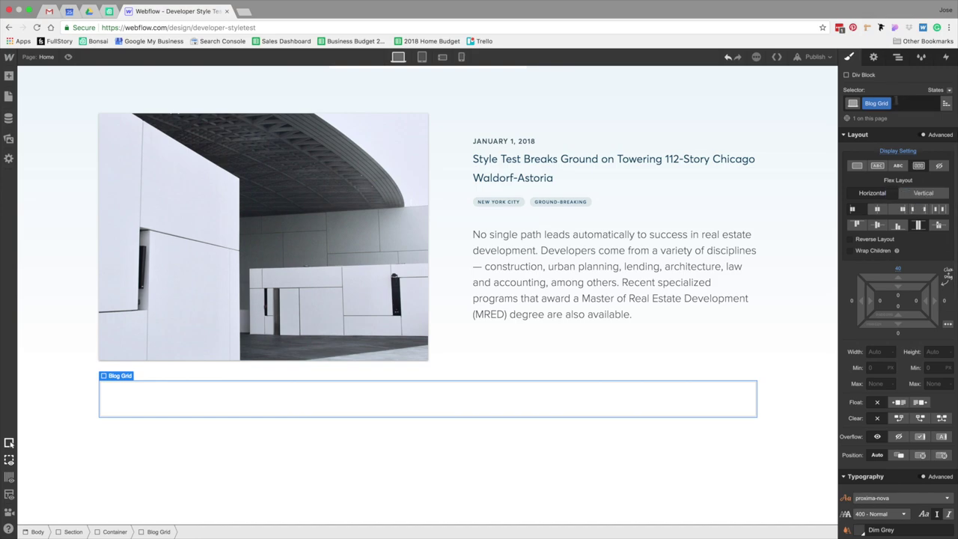
- Drop a Div Block inside the Blog Grid and give it a new Blog Cell class
{"action": "left_click", "coordinate": [9, 76]}
{"action": "left_click_drag", "start_coordinate": [40, 220], "coordinate": [255, 382]}
{"action": "left_click", "coordinate": [877, 104]}
{"action": "type", "text": "Blog C"}
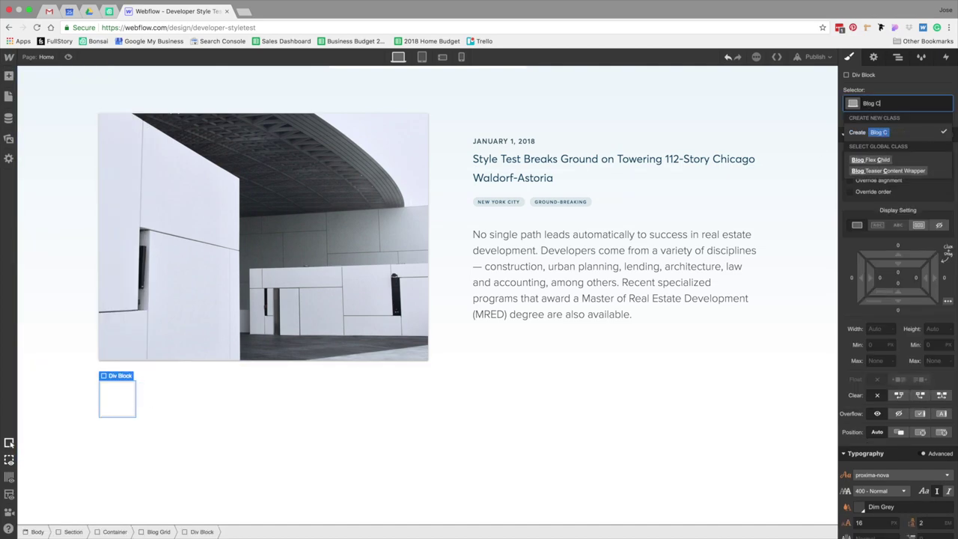
{"action": "type", "text": "ell"}
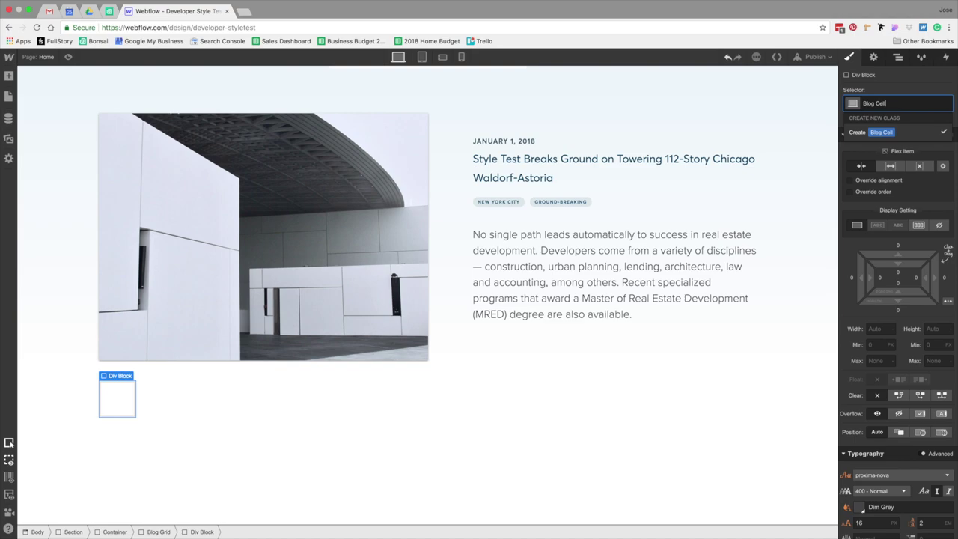
{"action": "key", "text": "Return"}
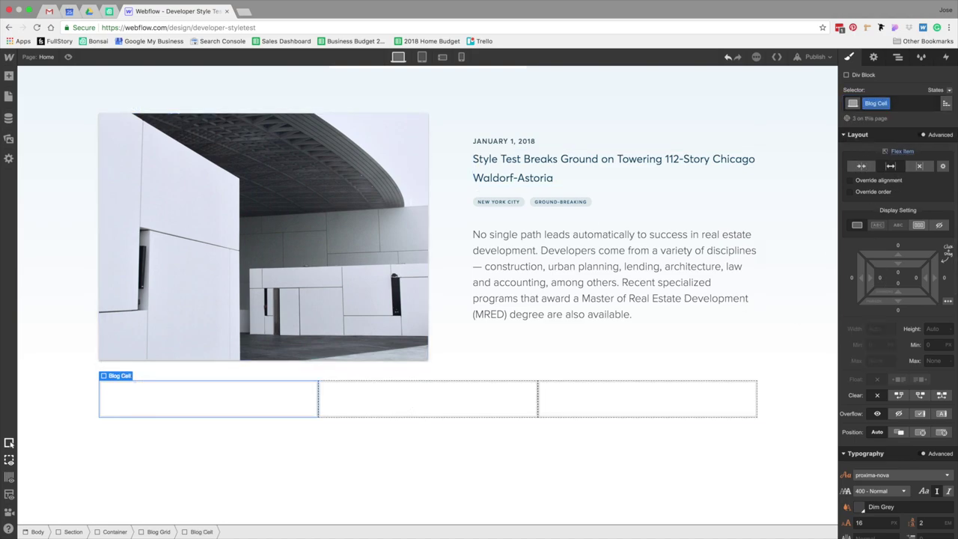
{"action": "mouse_move", "coordinate": [581, 527]}
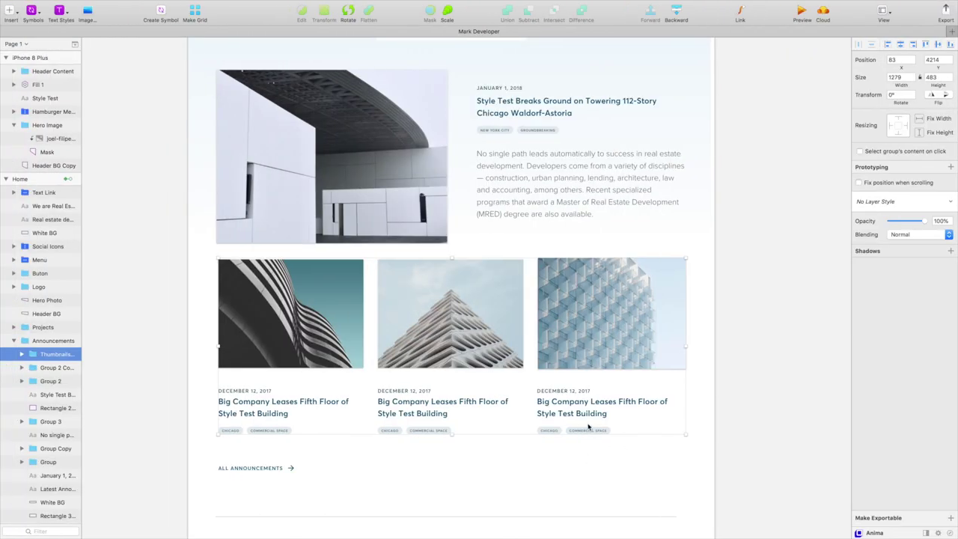
{"action": "scroll", "coordinate": [588, 427], "scroll_direction": "down", "scroll_amount": 2}
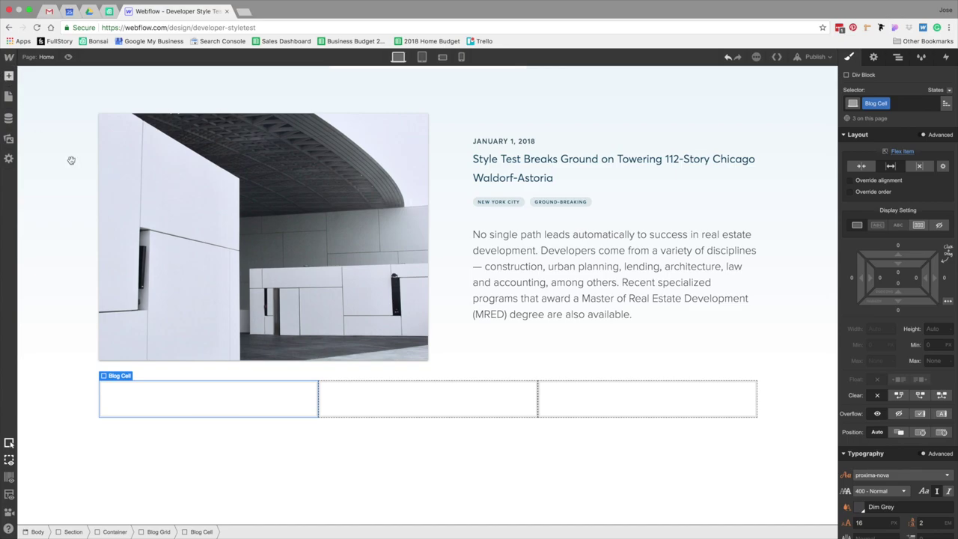
- Drag the curved-facade building photo from Assets into the first Blog Cell
{"action": "key", "text": "a"}
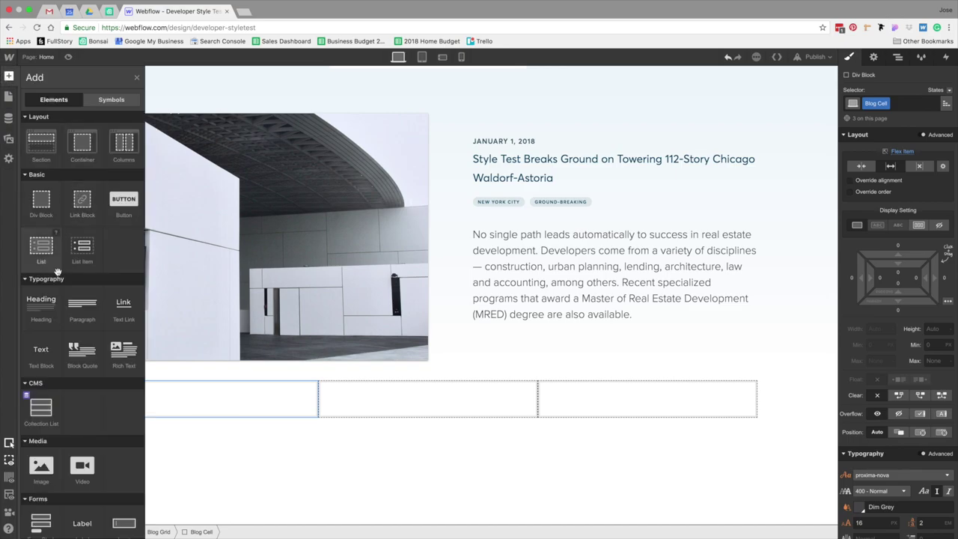
{"action": "left_click", "coordinate": [8, 120]}
{"action": "left_click", "coordinate": [8, 138]}
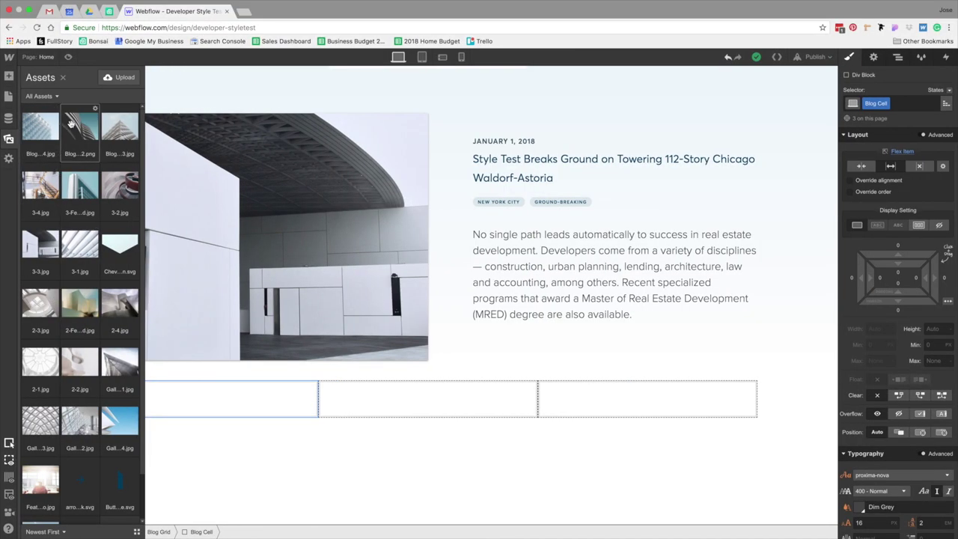
{"action": "left_click_drag", "start_coordinate": [77, 126], "coordinate": [202, 402]}
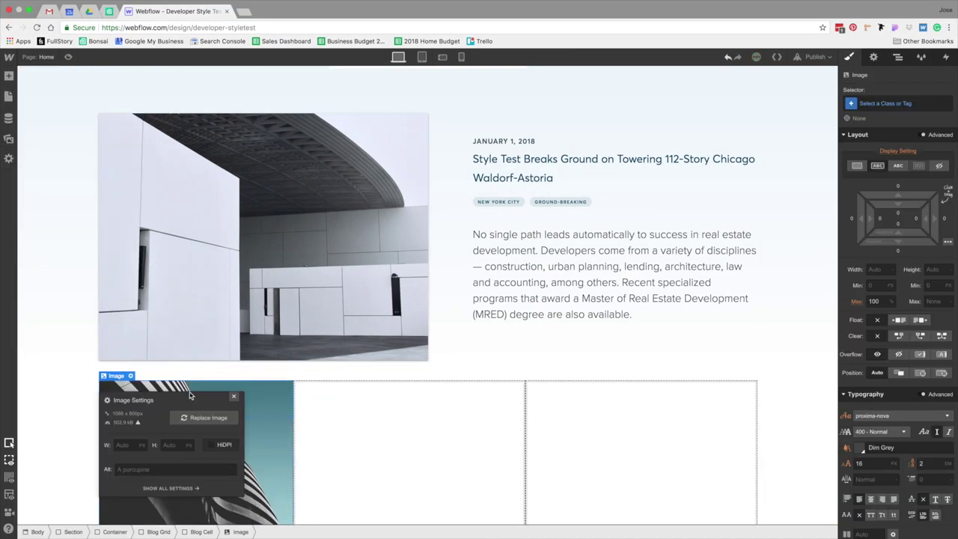
{"action": "scroll", "coordinate": [300, 417], "scroll_direction": "down", "scroll_amount": 3}
{"action": "scroll", "coordinate": [302, 419], "scroll_direction": "down", "scroll_amount": 1}
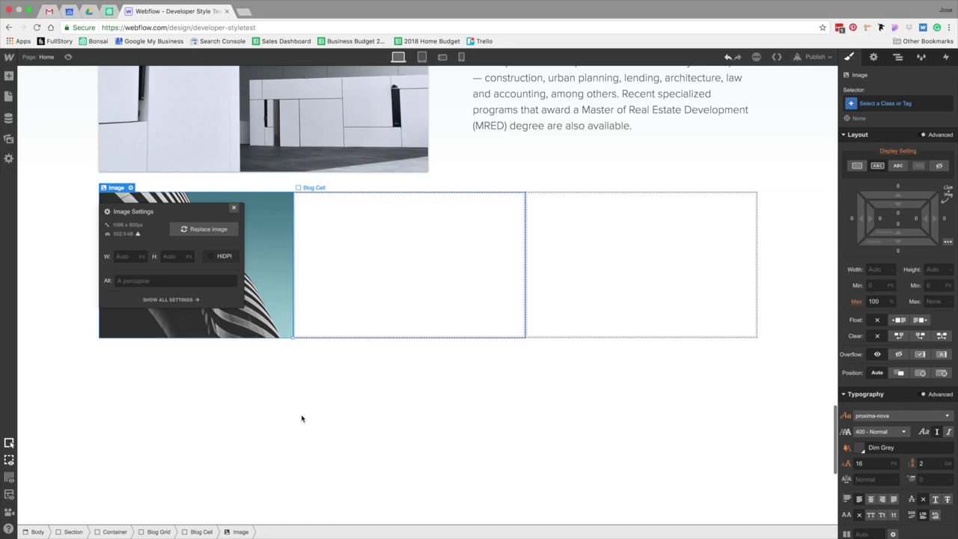
- Check the first thumbnail's fills and shadows in the Sketch mockup
{"action": "key", "text": "ctrl+Left"}
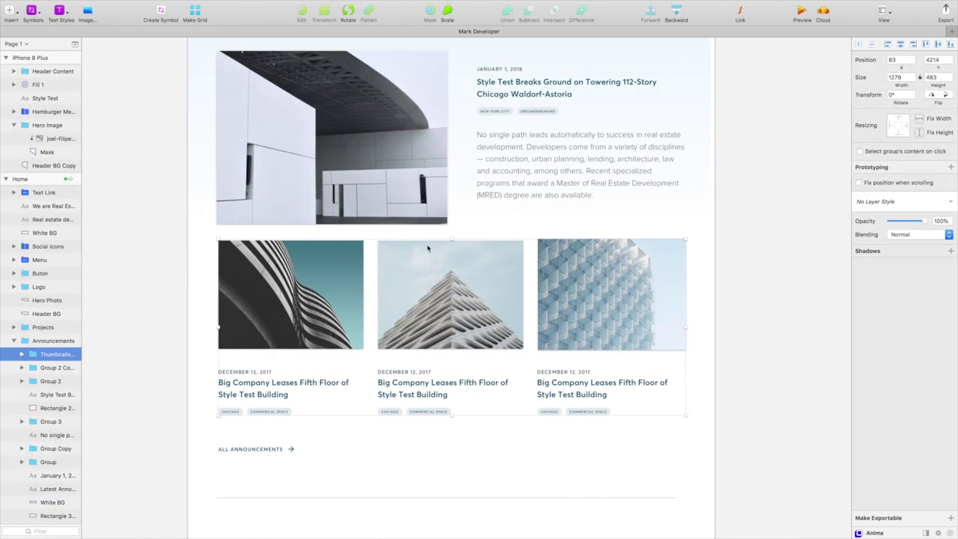
{"action": "left_click", "coordinate": [332, 284]}
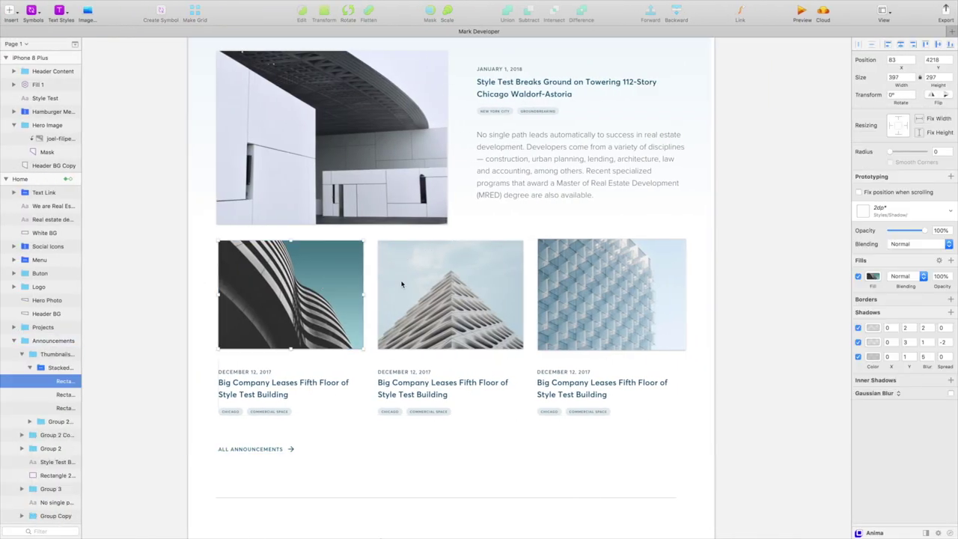
{"action": "key", "text": "ctrl+Right"}
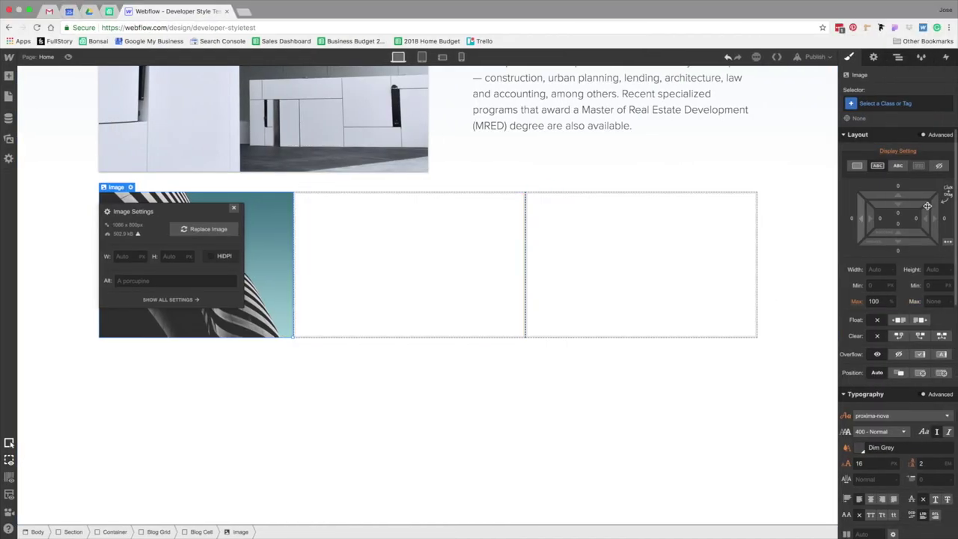
- Set the image's left and right margins to 20 and compare with the mockup
{"action": "left_click", "coordinate": [937, 218]}
{"action": "type", "text": "20"}
{"action": "key", "text": "Return"}
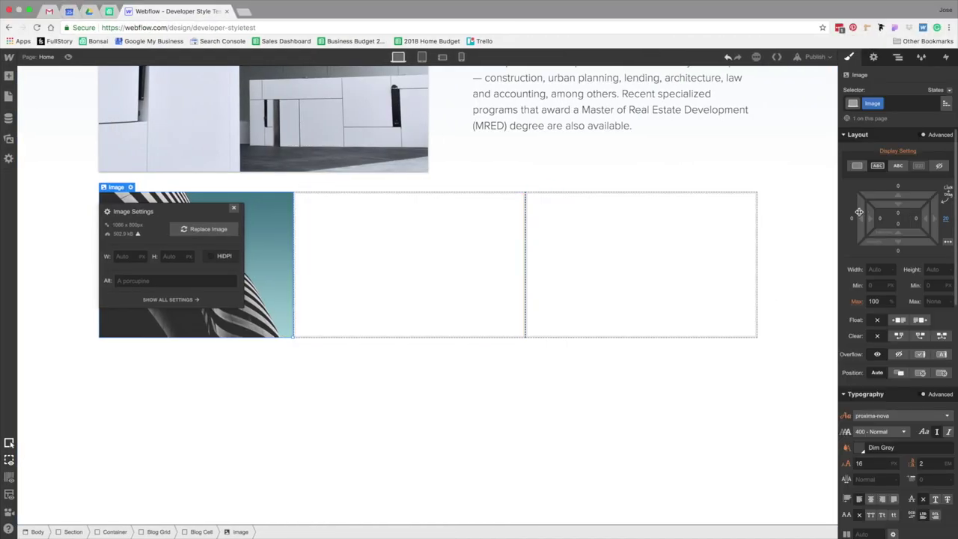
{"action": "left_click", "coordinate": [855, 221]}
{"action": "type", "text": "20"}
{"action": "key", "text": "Return"}
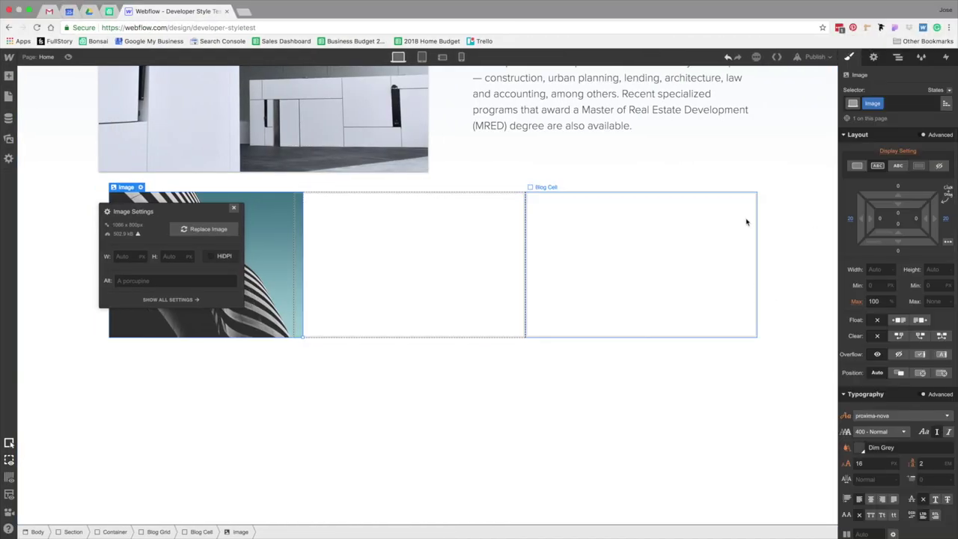
{"action": "key", "text": "ctrl+Left"}
{"action": "key", "text": "ctrl+Right"}
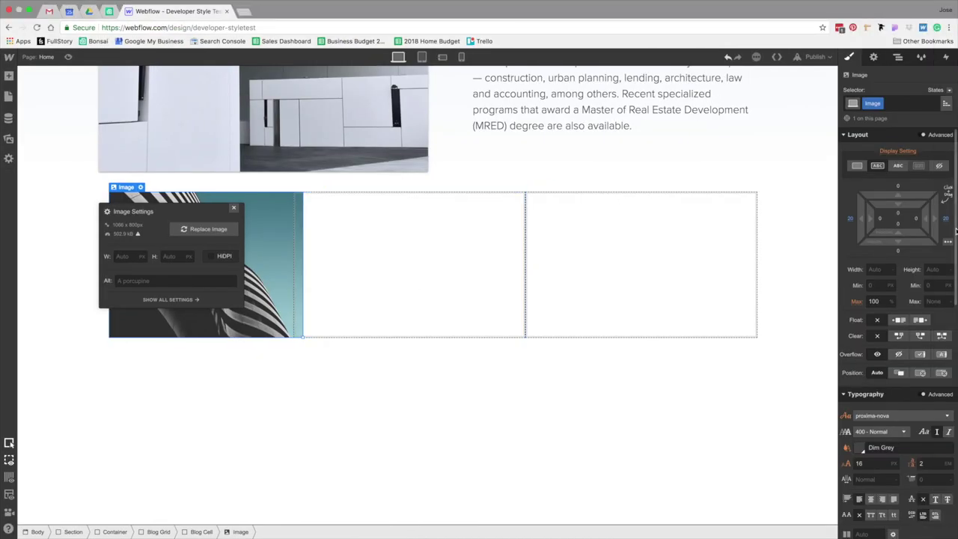
- Reset the image's left margin to 0 and give it 20 px left and right padding
{"action": "left_click_drag", "start_coordinate": [867, 217], "coordinate": [853, 219]}
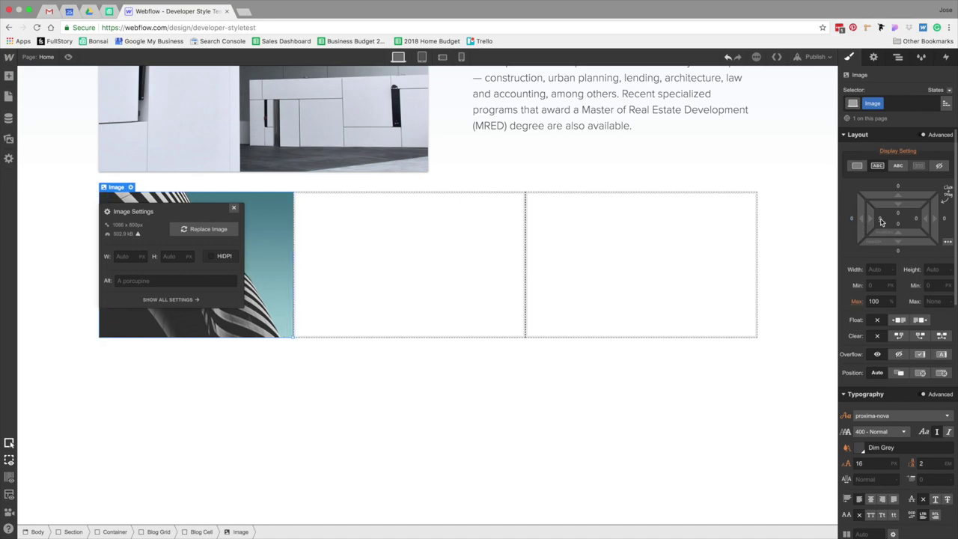
{"action": "left_click", "coordinate": [880, 218]}
{"action": "key", "text": "Return"}
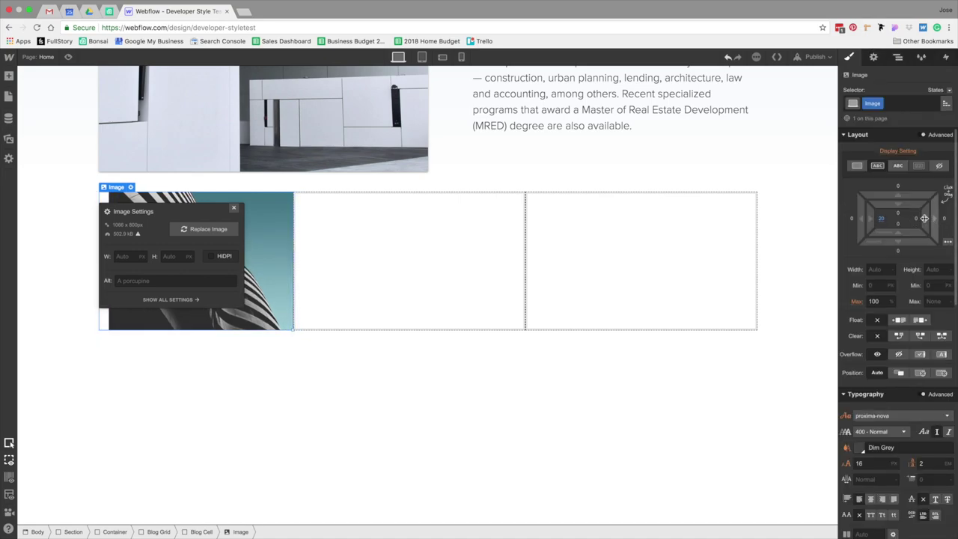
{"action": "left_click", "coordinate": [918, 220]}
{"action": "type", "text": "20"}
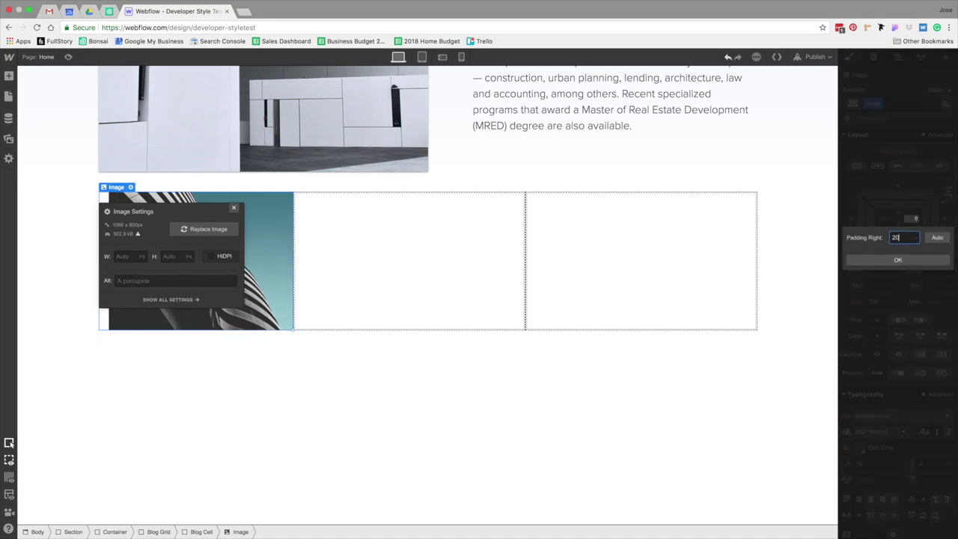
{"action": "key", "text": "Return"}
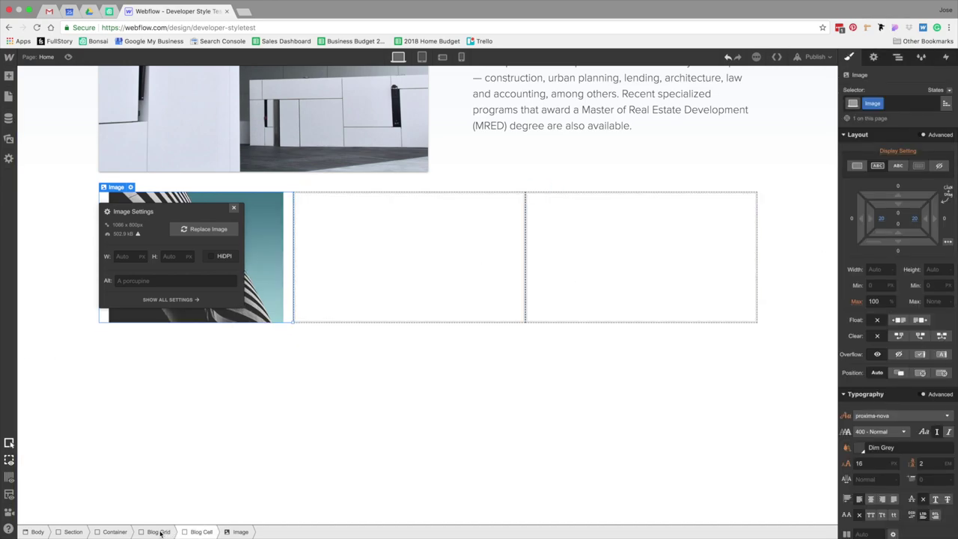
- Give the Blog Grid -20 px left and right margins
{"action": "key", "text": "Escape"}
{"action": "key", "text": "Escape"}
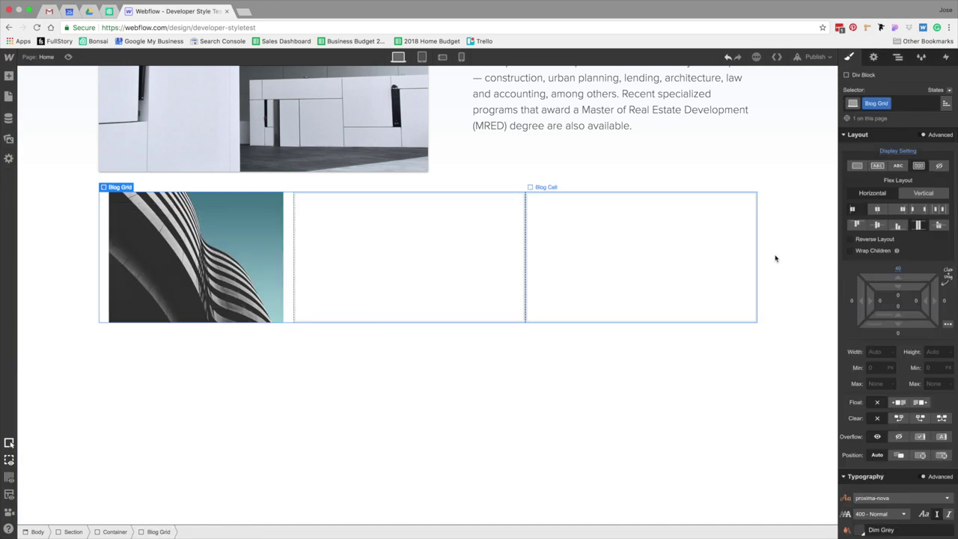
{"action": "left_click", "coordinate": [853, 303]}
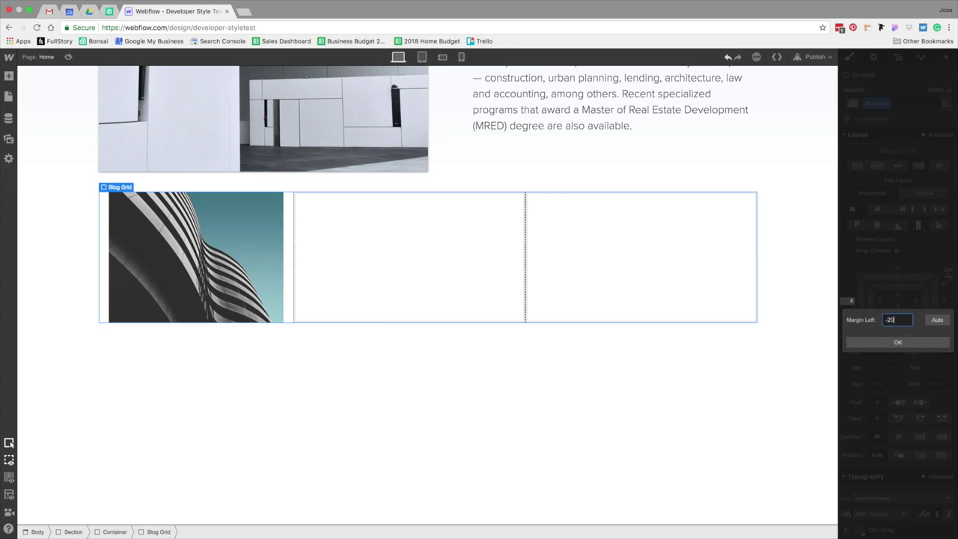
{"action": "key", "text": "Return"}
{"action": "left_click", "coordinate": [945, 303]}
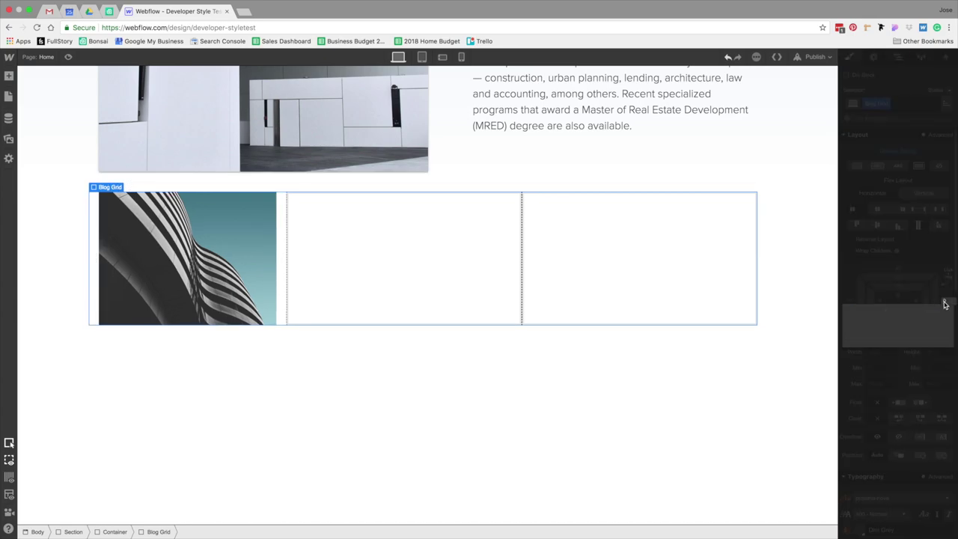
{"action": "key", "text": "Return"}
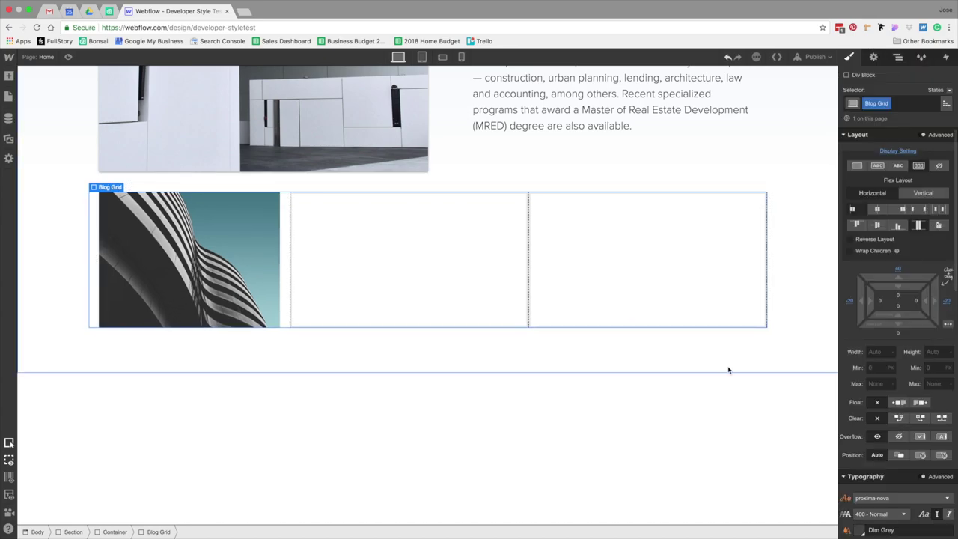
{"action": "left_click", "coordinate": [205, 318]}
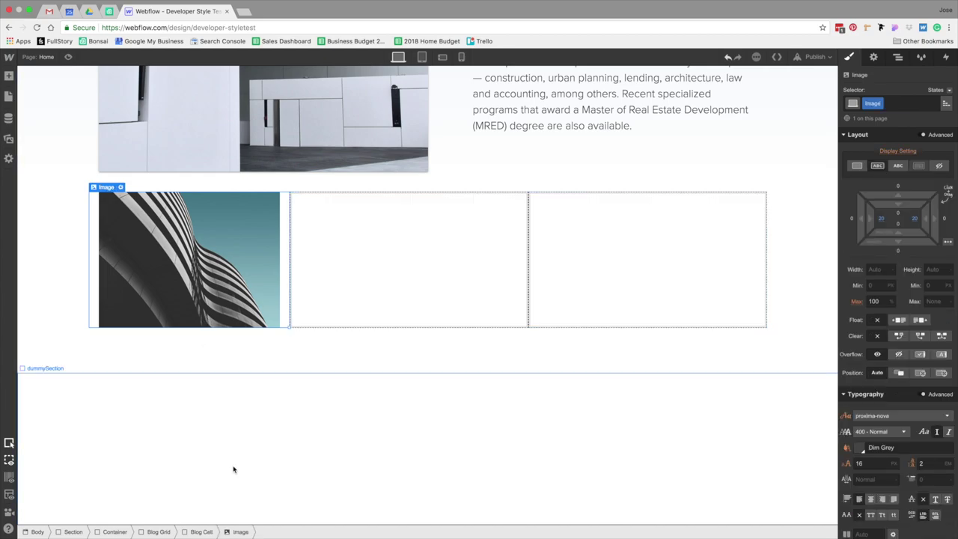
- Replace the first blog picture's Image class with Project Image
{"action": "left_click", "coordinate": [899, 103]}
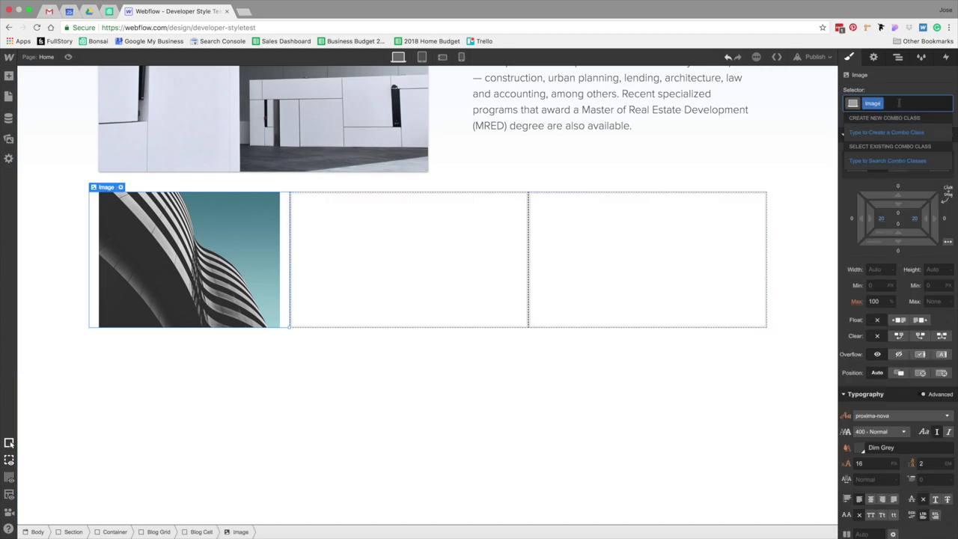
{"action": "key", "text": "BackSpace"}
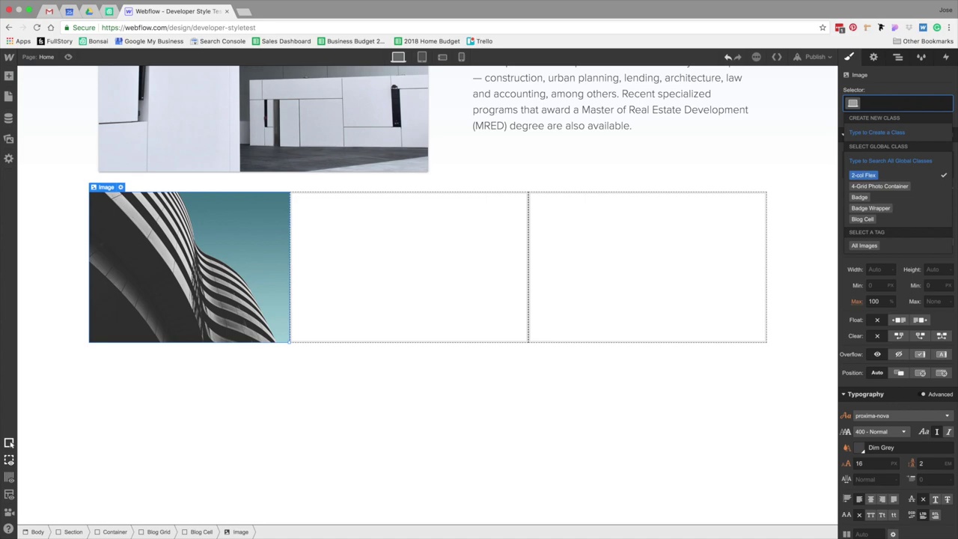
{"action": "type", "text": "ima"}
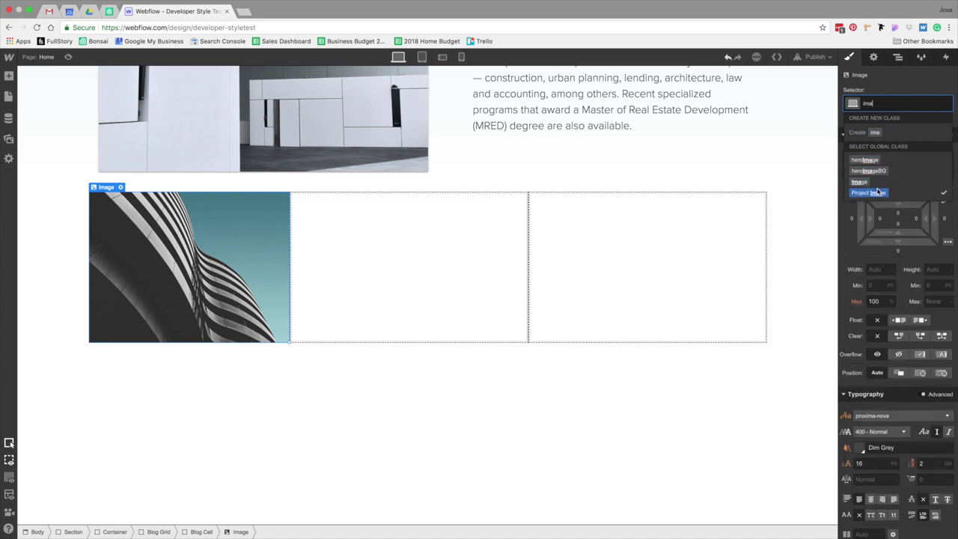
{"action": "left_click", "coordinate": [869, 192]}
{"action": "left_click", "coordinate": [919, 109]}
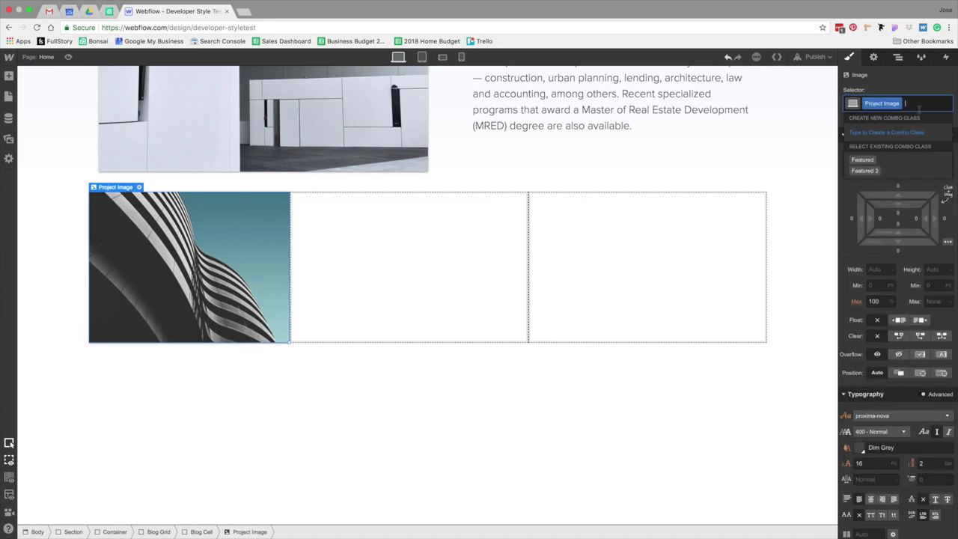
{"action": "type", "text": "P"}
{"action": "key", "text": "BackSpace"}
- Give the Blog Cell 20 px left and right padding, checking the tablet view
{"action": "left_click", "coordinate": [201, 532]}
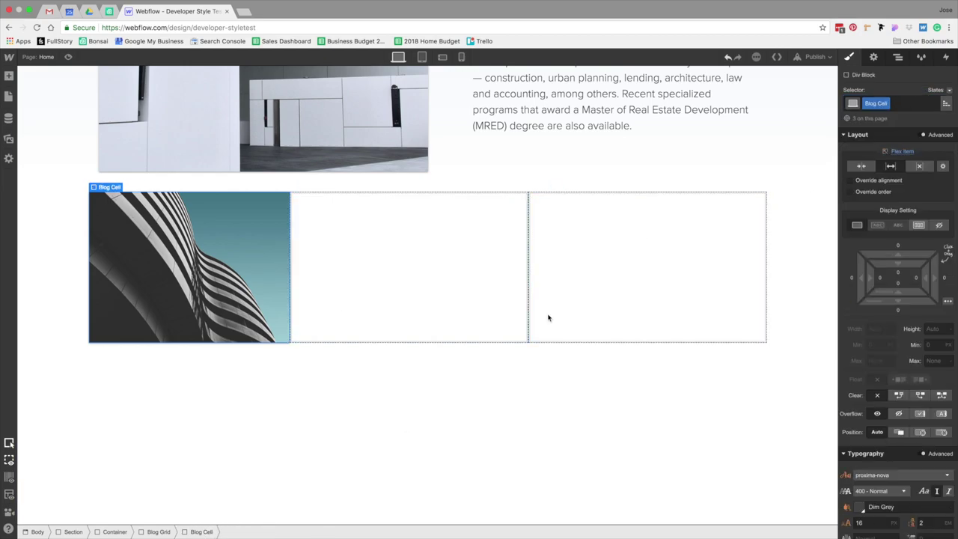
{"action": "left_click", "coordinate": [882, 281]}
{"action": "type", "text": "20"}
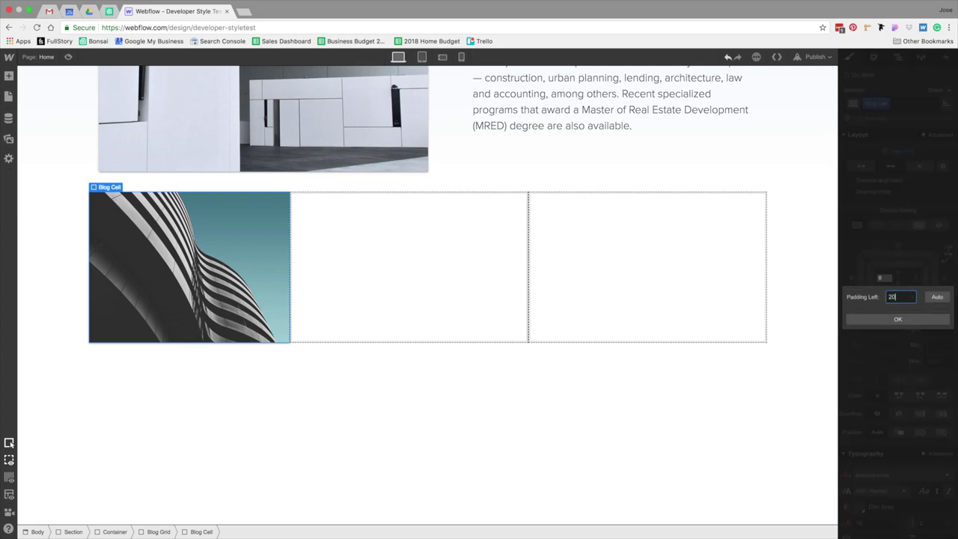
{"action": "key", "text": "Return"}
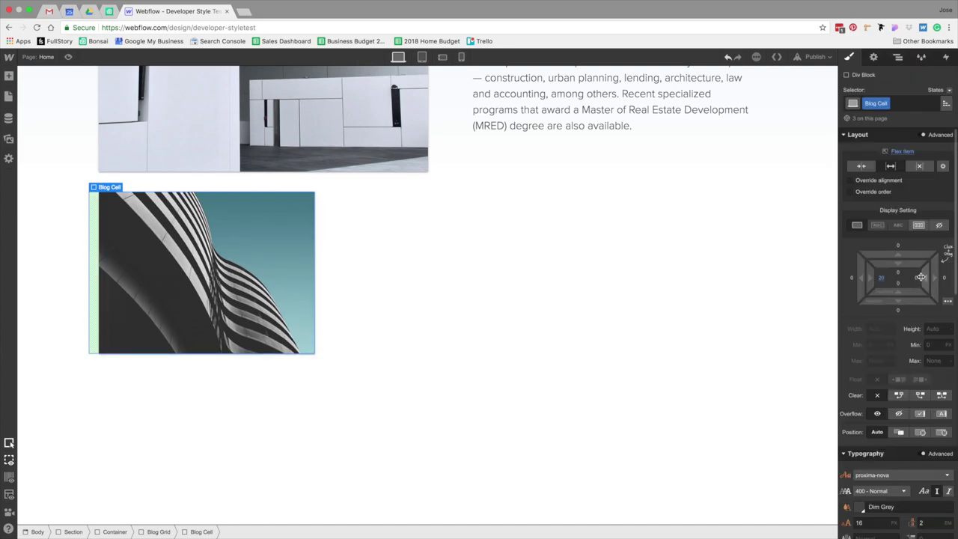
{"action": "key", "text": "shift+2"}
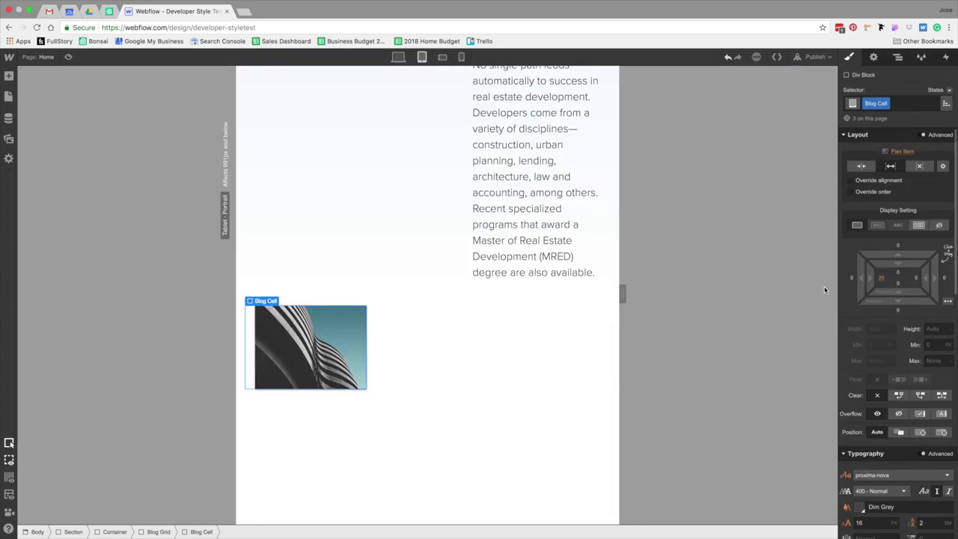
{"action": "left_click", "coordinate": [398, 58]}
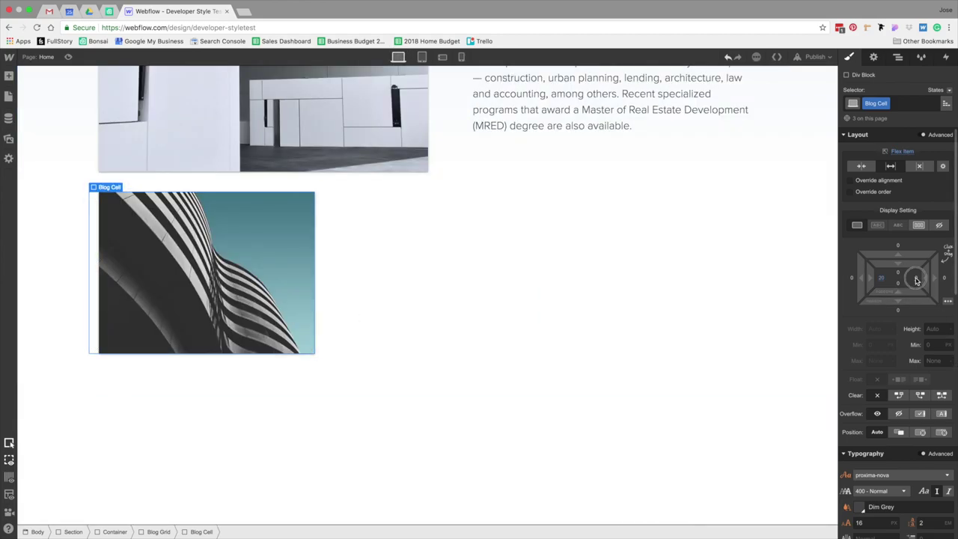
{"action": "left_click", "coordinate": [917, 280]}
{"action": "type", "text": "20"}
{"action": "key", "text": "Return"}
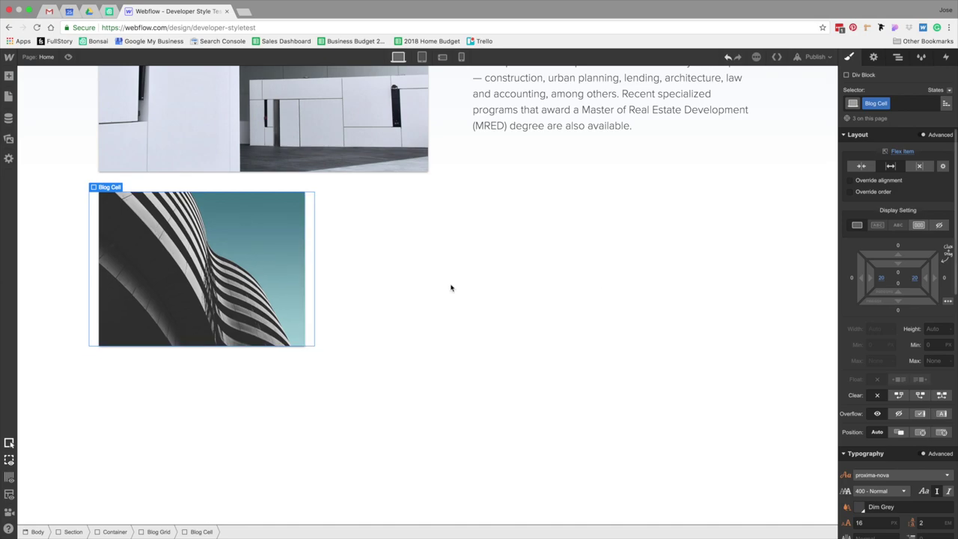
{"action": "left_click", "coordinate": [255, 327]}
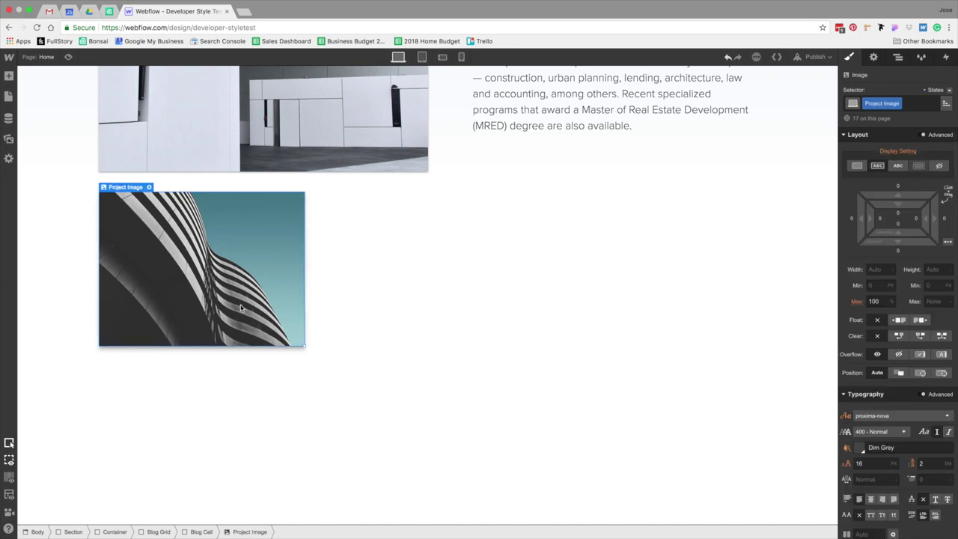
{"action": "left_click", "coordinate": [201, 531]}
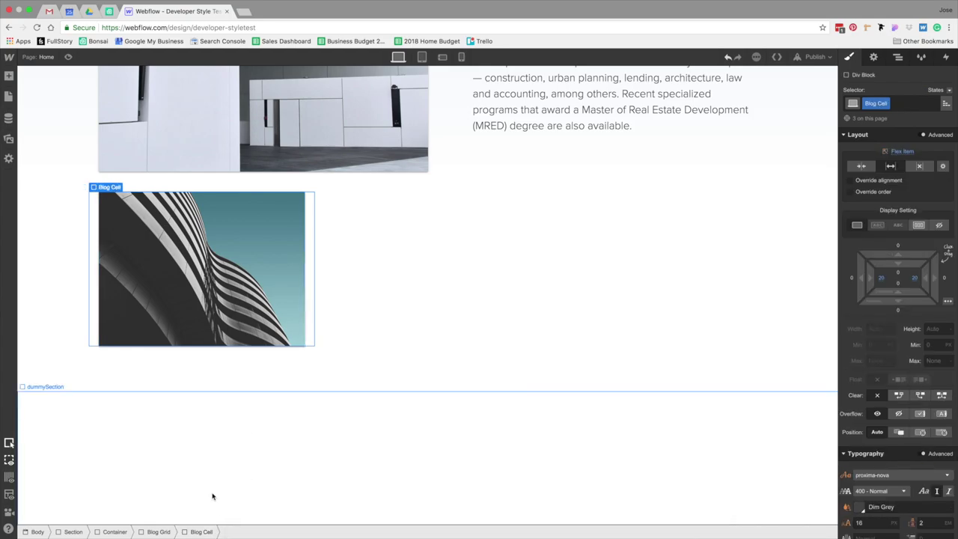
{"action": "key", "text": "ctrl+Left"}
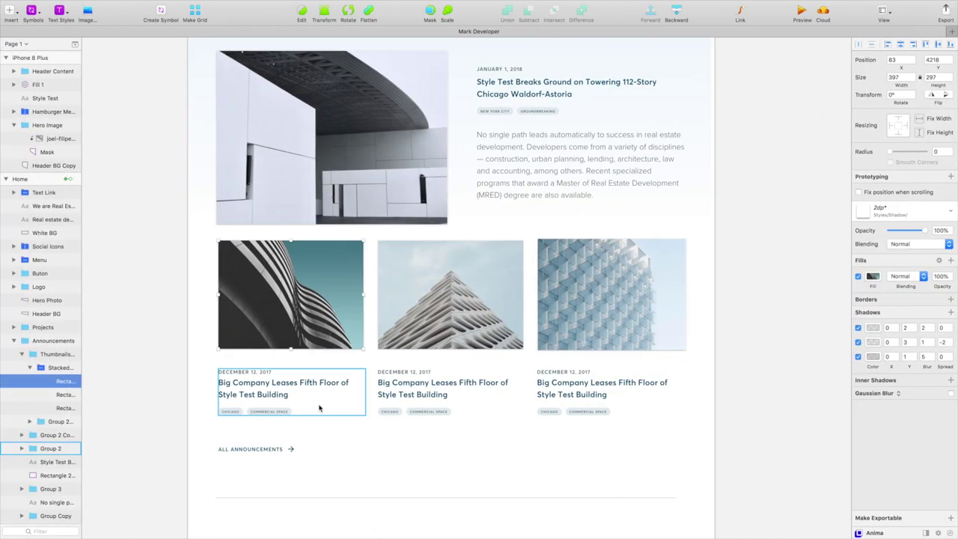
- Compare the mockup's three dated, titled thumbnails, then return to Webflow's Latest Announcements
{"action": "key", "text": "ctrl+Right"}
{"action": "scroll", "coordinate": [479, 240], "scroll_direction": "up", "scroll_amount": 5}
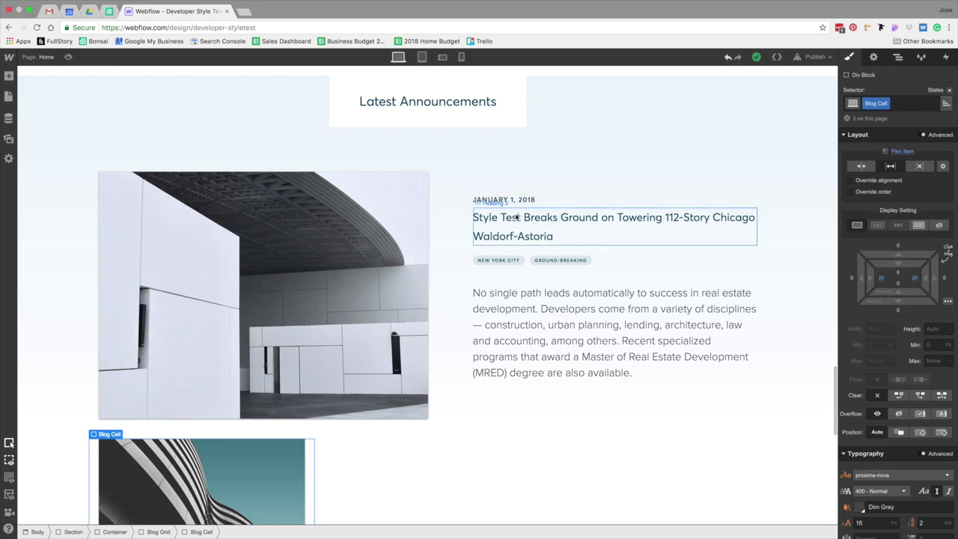
{"action": "key", "text": "ctrl+Left"}
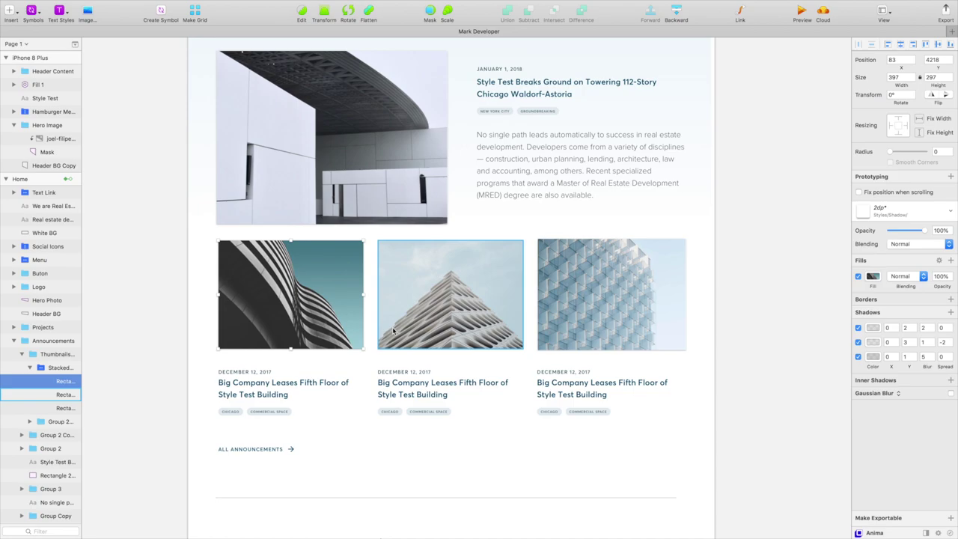
{"action": "key", "text": "ctrl+Right"}
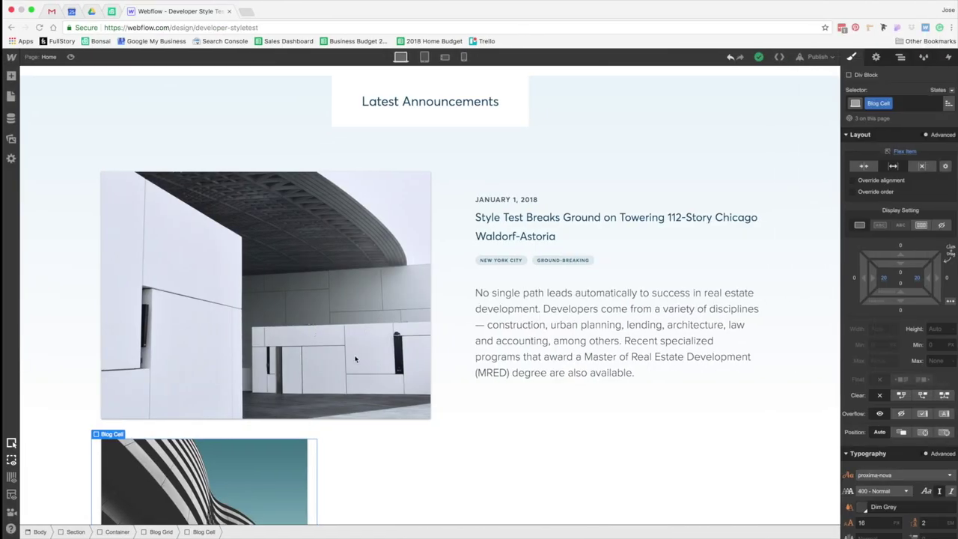
- Move the featured post's Blog Teaser Content Wrapper under the first blog thumbnail
{"action": "scroll", "coordinate": [310, 383], "scroll_direction": "down", "scroll_amount": 3}
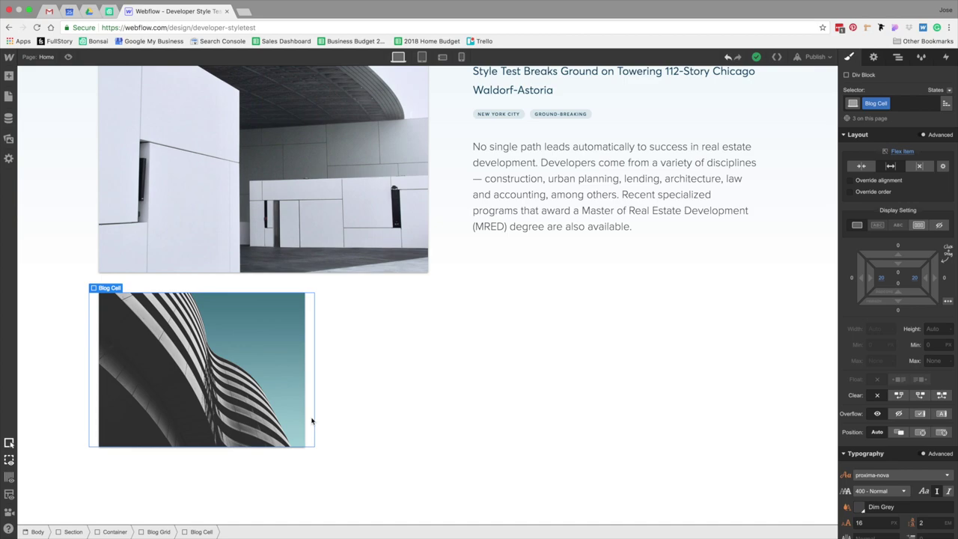
{"action": "left_click", "coordinate": [627, 197]}
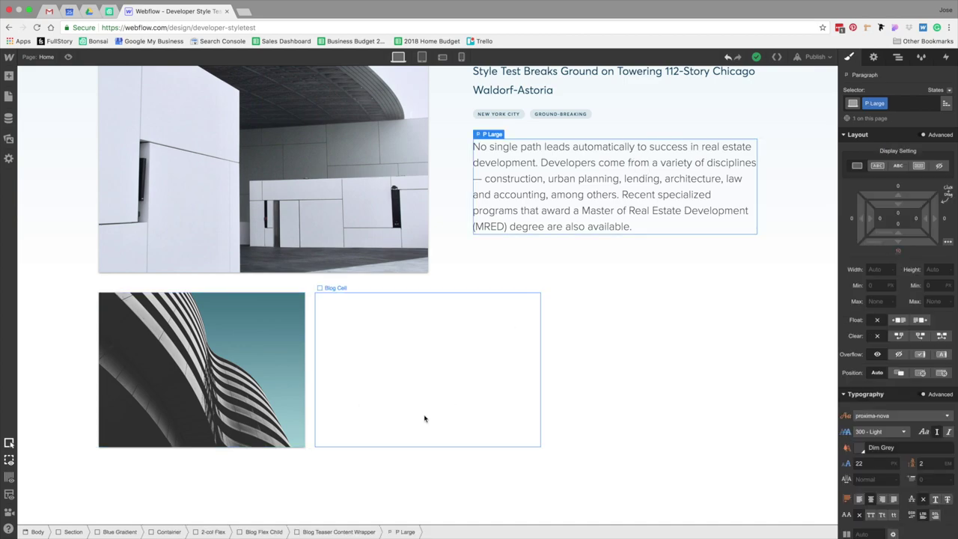
{"action": "left_click", "coordinate": [341, 532]}
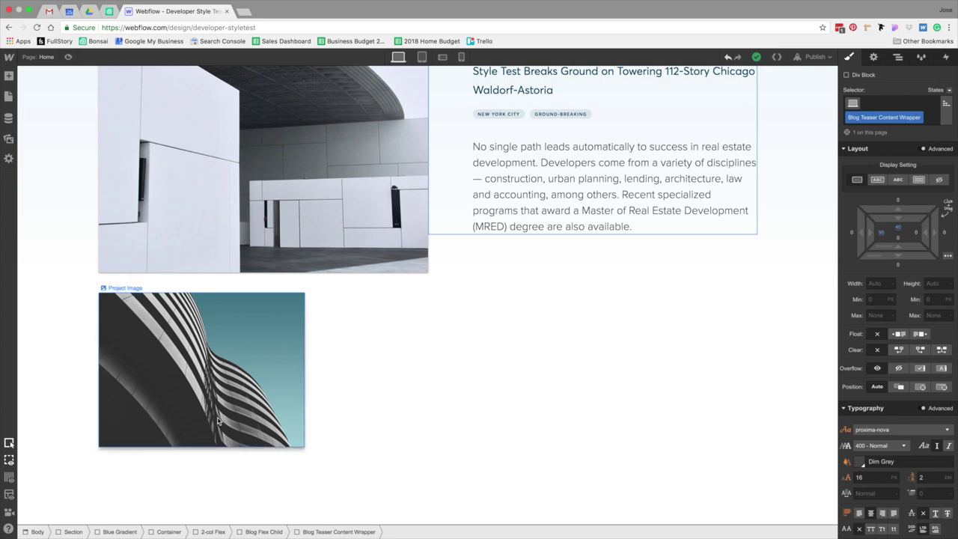
{"action": "left_click_drag", "start_coordinate": [282, 394], "coordinate": [291, 395]}
{"action": "left_click", "coordinate": [305, 436]}
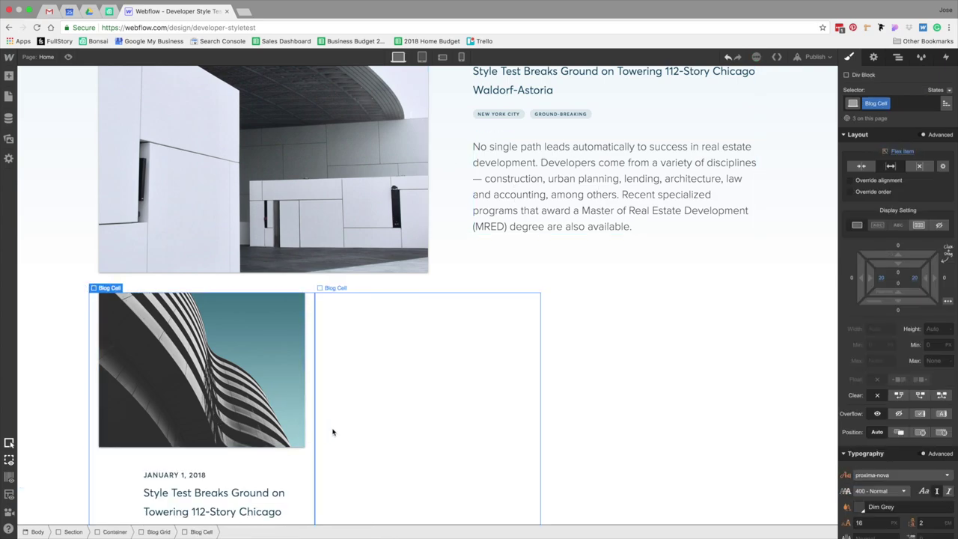
{"action": "scroll", "coordinate": [329, 432], "scroll_direction": "down", "scroll_amount": 3}
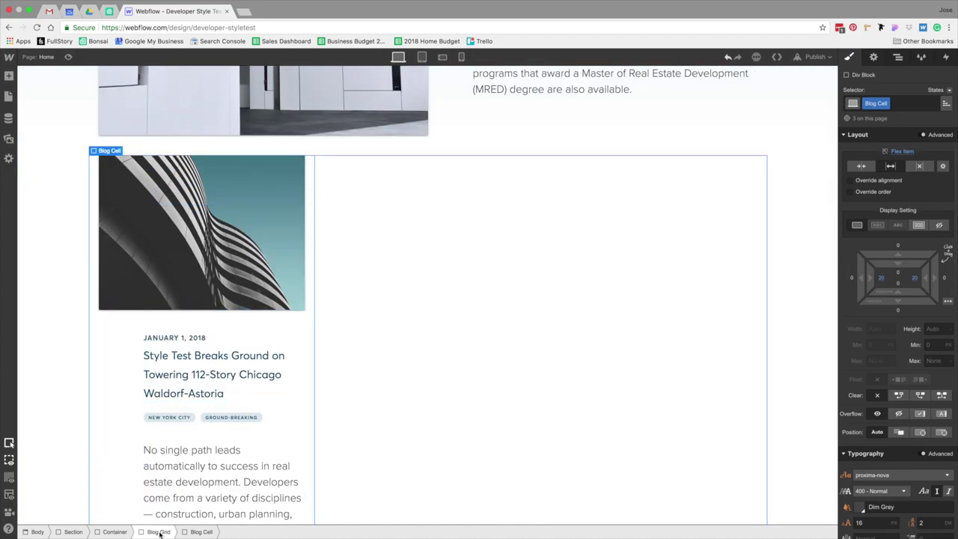
- Add a No Padding combo class to the teaser wrapper with 0 top and left padding
{"action": "left_click", "coordinate": [205, 489]}
{"action": "left_click", "coordinate": [251, 532]}
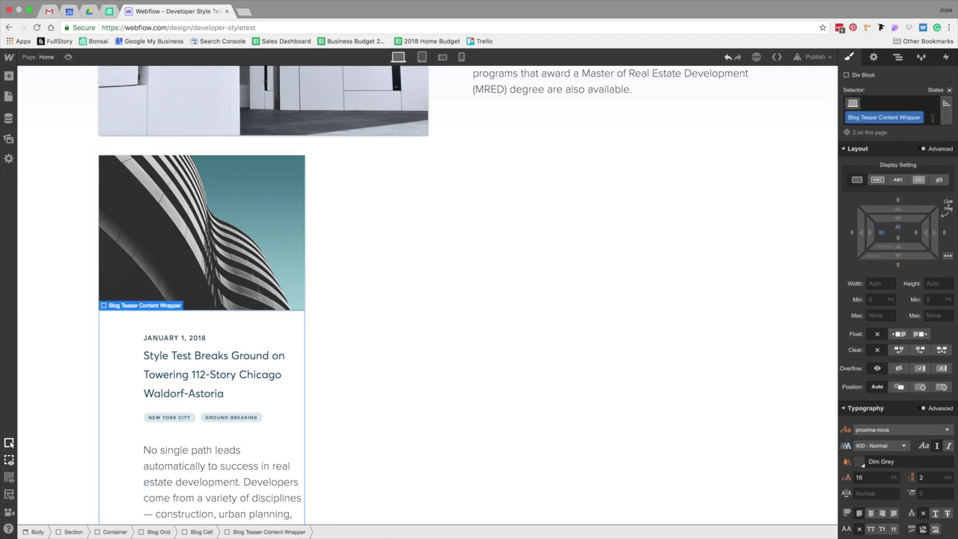
{"action": "left_click", "coordinate": [933, 119]}
{"action": "type", "text": "No"}
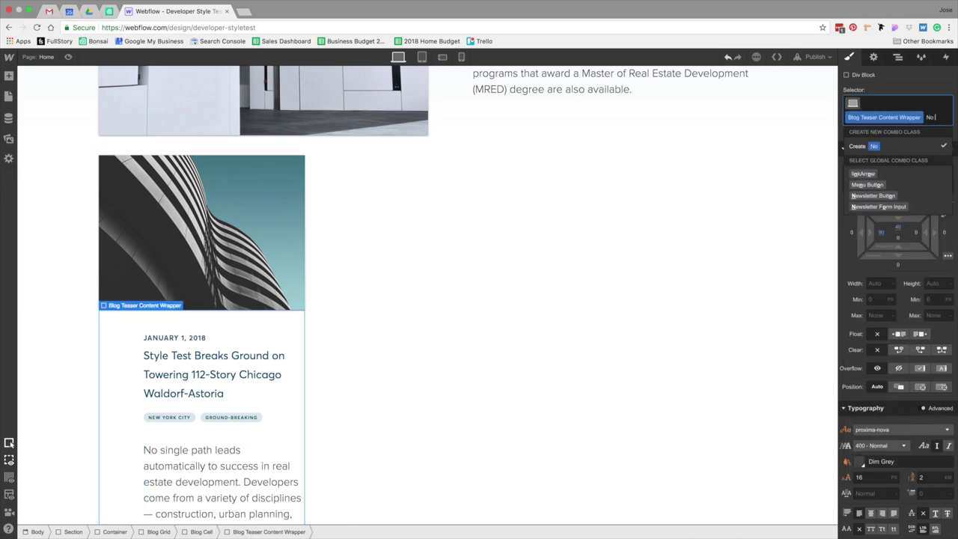
{"action": "type", "text": " Padding"}
{"action": "key", "text": "Return"}
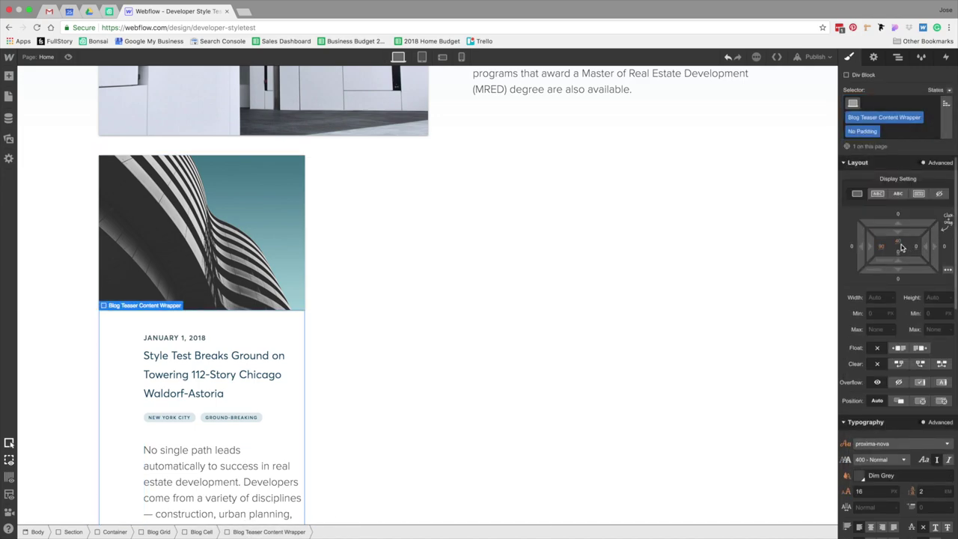
{"action": "left_click", "coordinate": [899, 241]}
{"action": "type", "text": "0"}
{"action": "key", "text": "Return"}
{"action": "left_click", "coordinate": [884, 248]}
{"action": "type", "text": "0"}
{"action": "key", "text": "Return"}
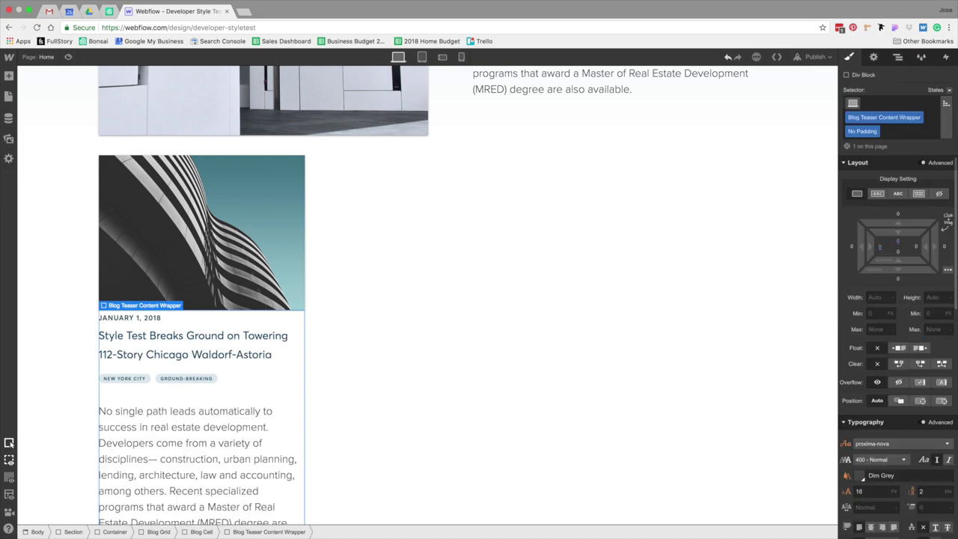
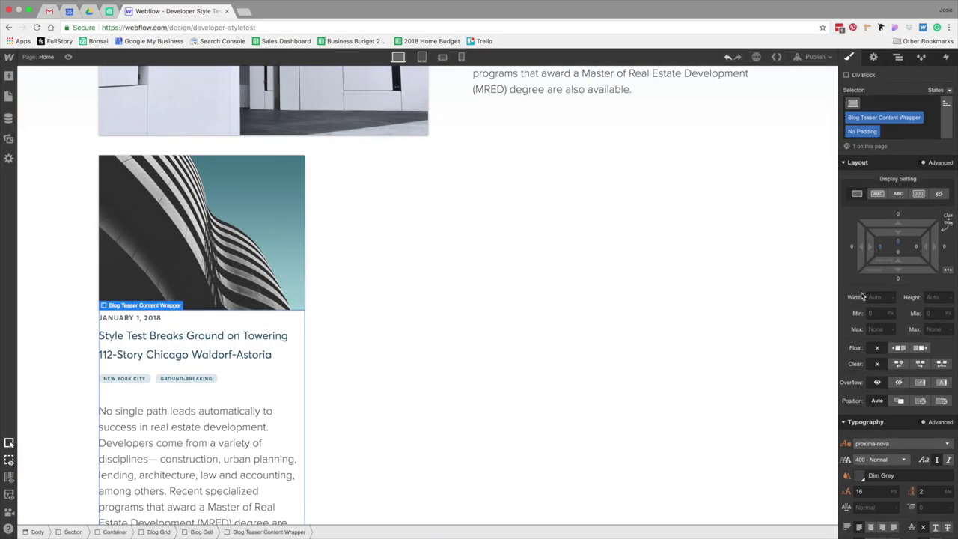
- Give the Blog Teaser Content Wrapper a 60 px top margin
{"action": "left_click", "coordinate": [899, 216]}
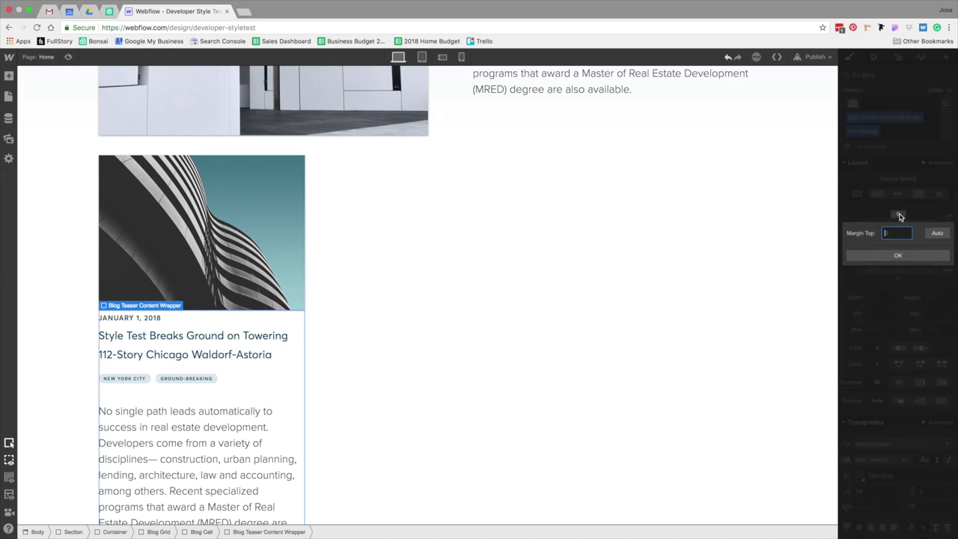
{"action": "key", "text": "Return"}
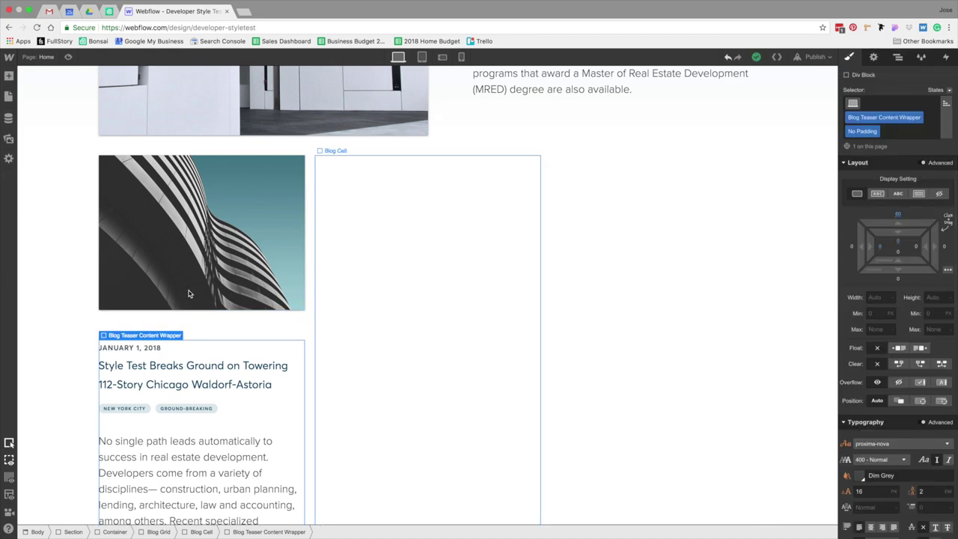
{"action": "scroll", "coordinate": [74, 322], "scroll_direction": "down", "scroll_amount": 1}
{"action": "scroll", "coordinate": [74, 322], "scroll_direction": "down", "scroll_amount": 2}
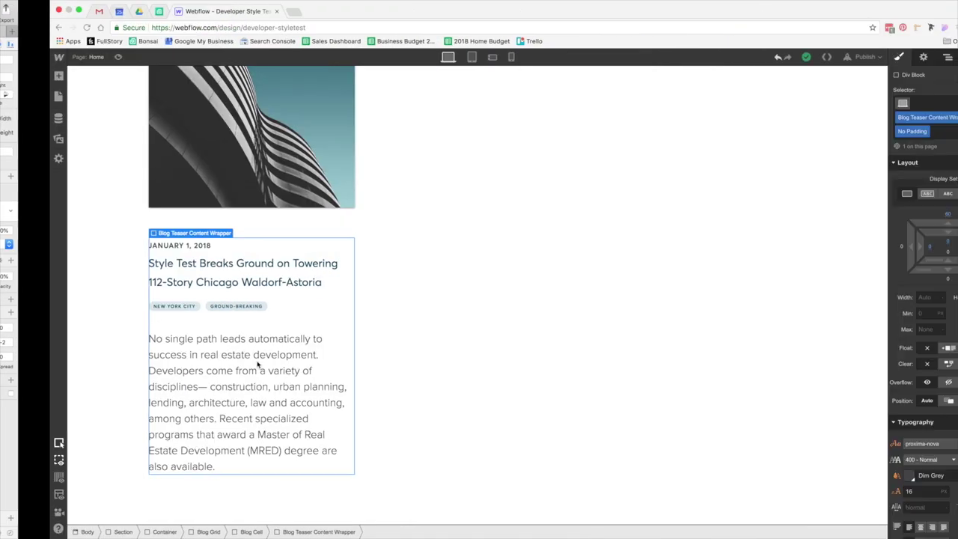
- Delete the card's long P Large description paragraph, then reselect the blog card
{"action": "left_click", "coordinate": [259, 366]}
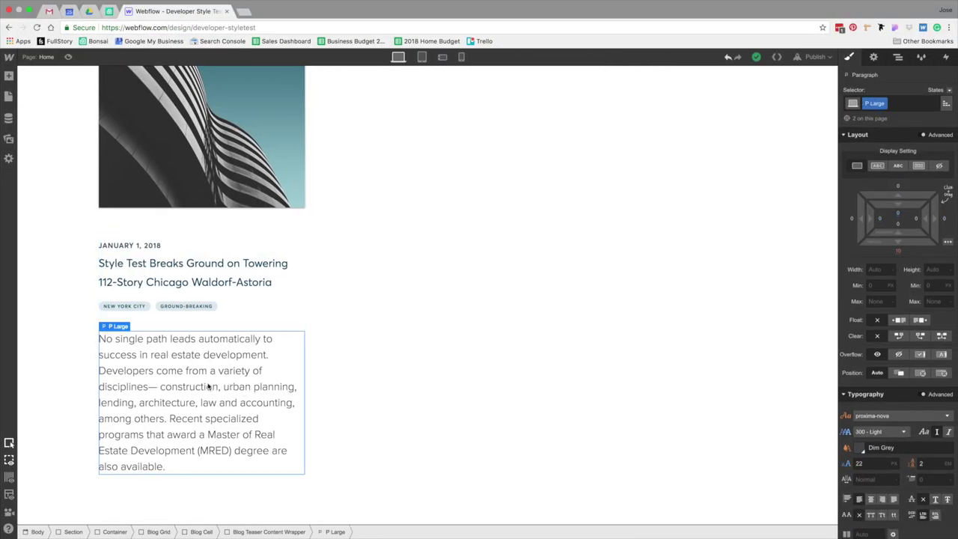
{"action": "key", "text": "Delete"}
{"action": "left_click", "coordinate": [333, 397]}
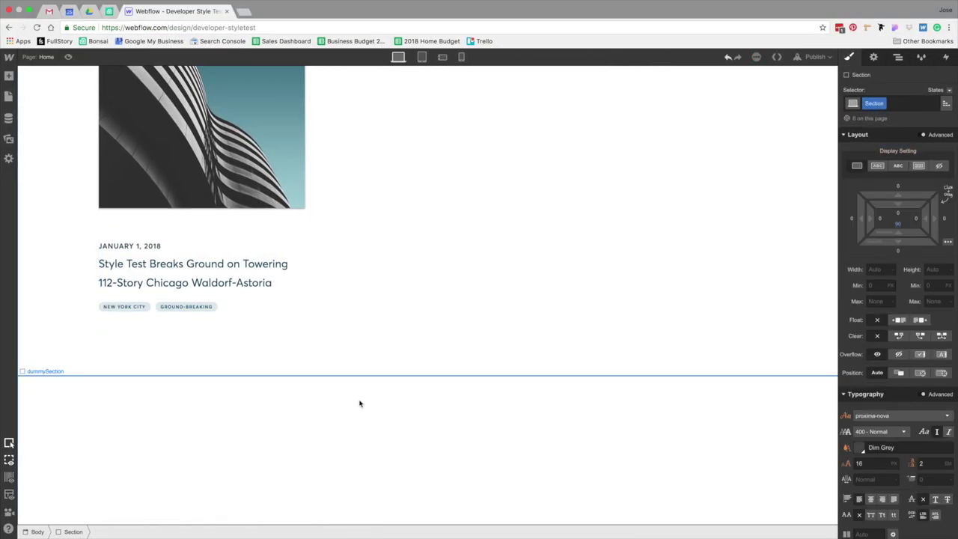
{"action": "scroll", "coordinate": [359, 402], "scroll_direction": "up", "scroll_amount": 5}
{"action": "left_click", "coordinate": [368, 333]}
- Duplicate the Blog Cell so the grid holds three identical teaser cards side by side
{"action": "key", "text": "ctrl+v"}
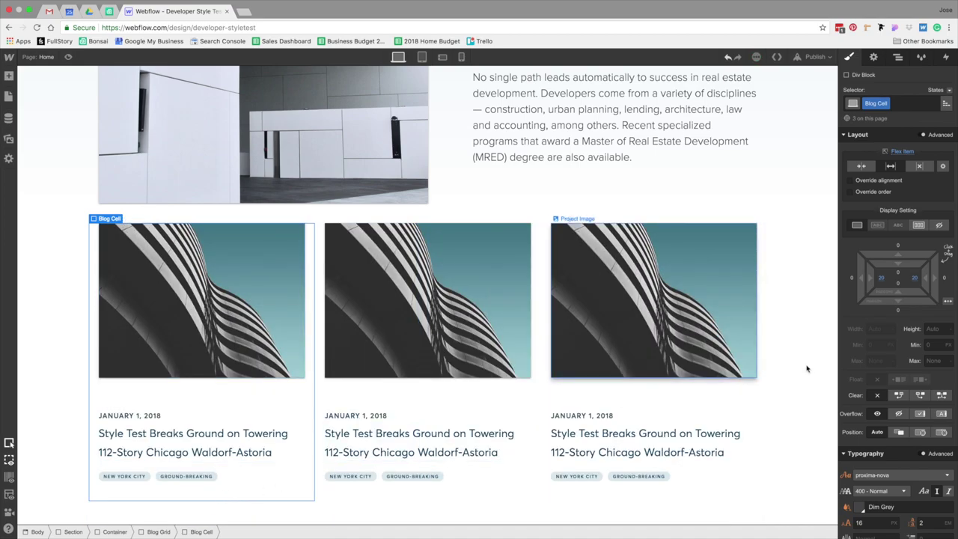
{"action": "left_click", "coordinate": [809, 368]}
{"action": "scroll", "coordinate": [809, 368], "scroll_direction": "down", "scroll_amount": 3}
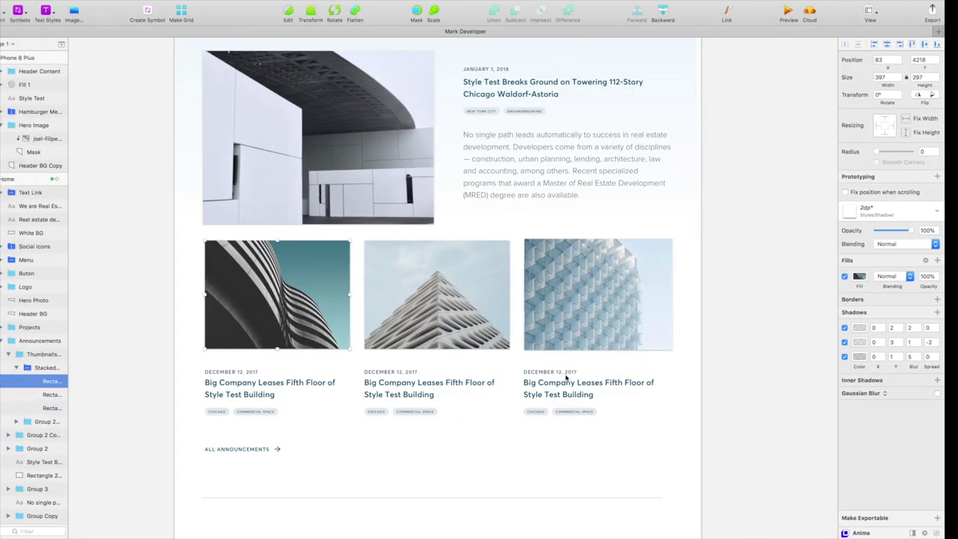
{"action": "scroll", "coordinate": [476, 361], "scroll_direction": "down", "scroll_amount": 1}
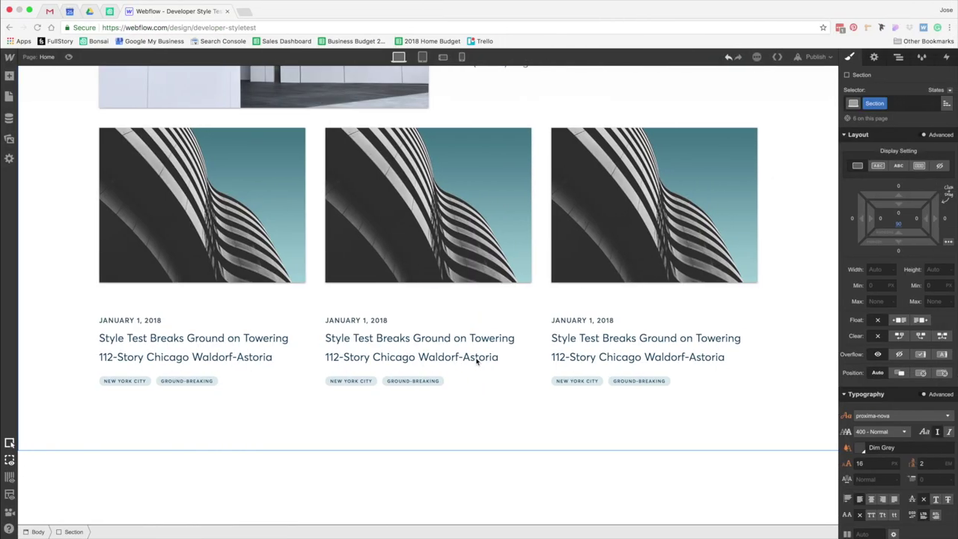
{"action": "left_click", "coordinate": [417, 228]}
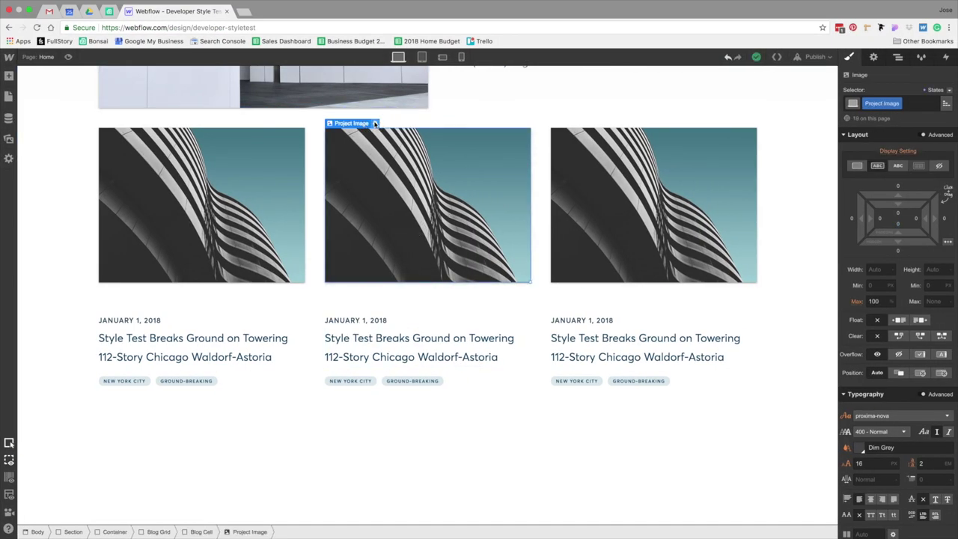
- Replace the middle card's image with the pyramid building photo
{"action": "left_click", "coordinate": [375, 123]}
{"action": "left_click", "coordinate": [431, 311]}
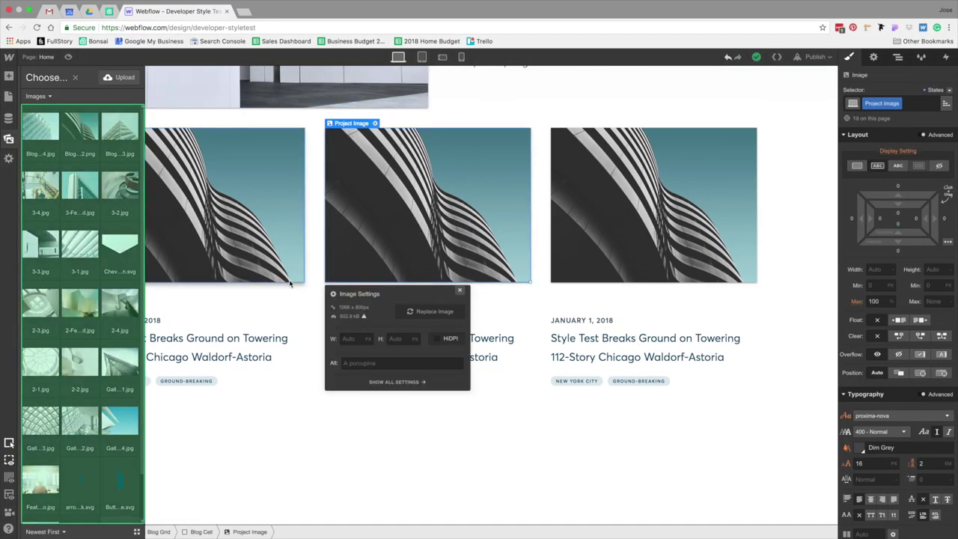
{"action": "left_click", "coordinate": [126, 132]}
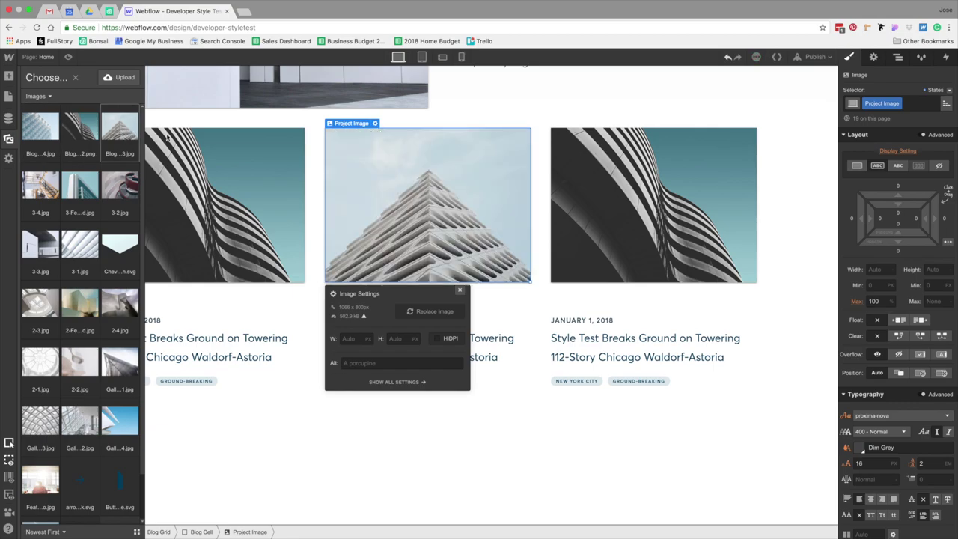
- Replace the third card's image with the glass facade building photo
{"action": "left_click", "coordinate": [676, 170]}
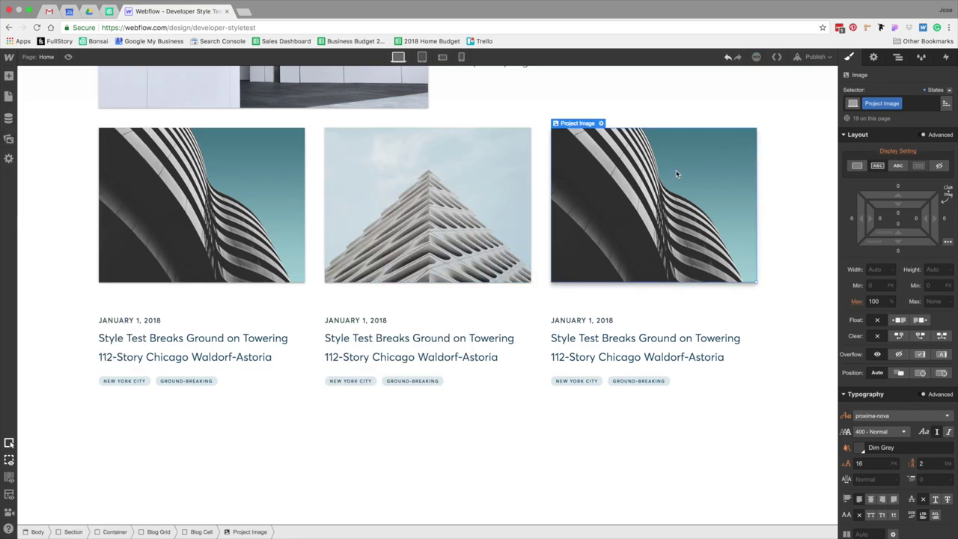
{"action": "left_click", "coordinate": [600, 123]}
{"action": "left_click", "coordinate": [637, 312]}
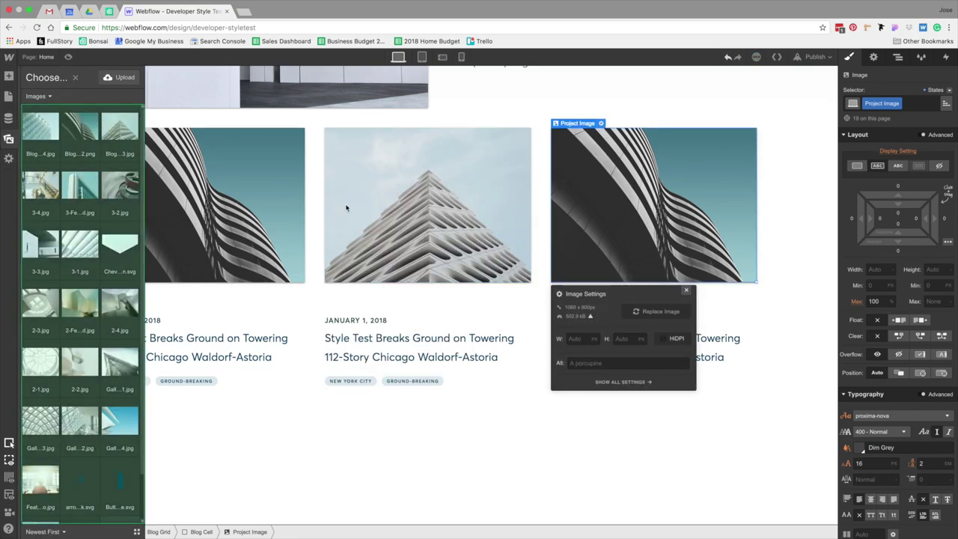
{"action": "left_click", "coordinate": [58, 129]}
- Compare the updated blog cards against the Sketch mockup's thumbnails
{"action": "left_click", "coordinate": [796, 285]}
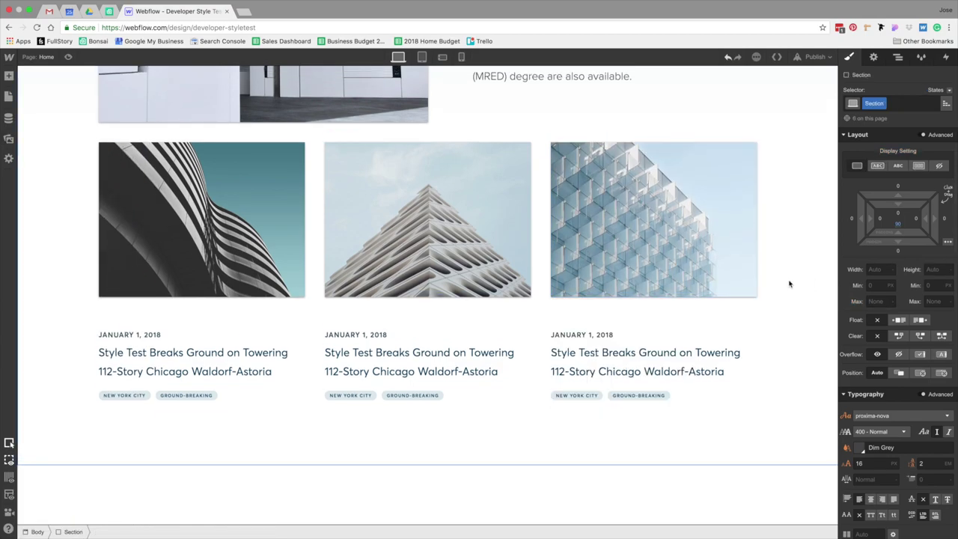
{"action": "key", "text": "ctrl+Left"}
{"action": "scroll", "coordinate": [747, 321], "scroll_direction": "down", "scroll_amount": 2}
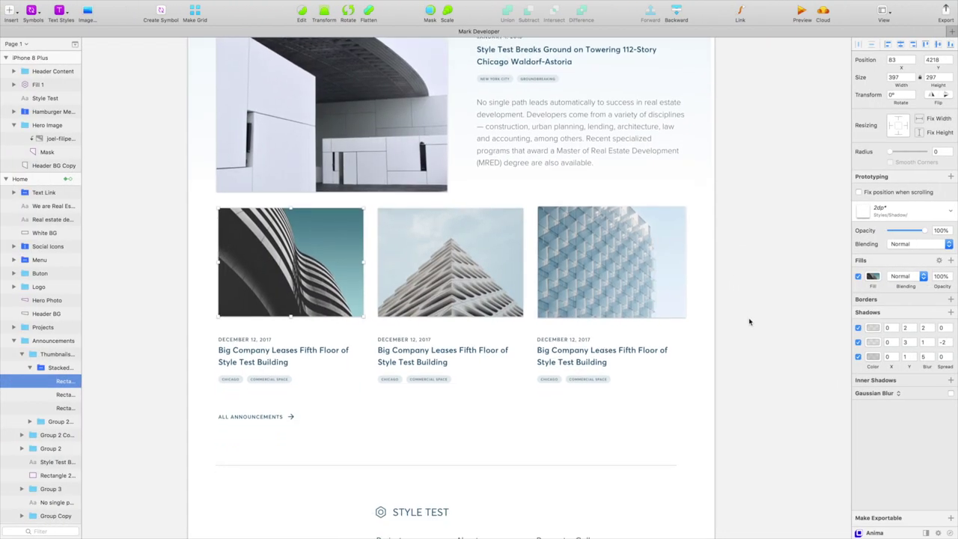
{"action": "scroll", "coordinate": [749, 322], "scroll_direction": "down", "scroll_amount": 3}
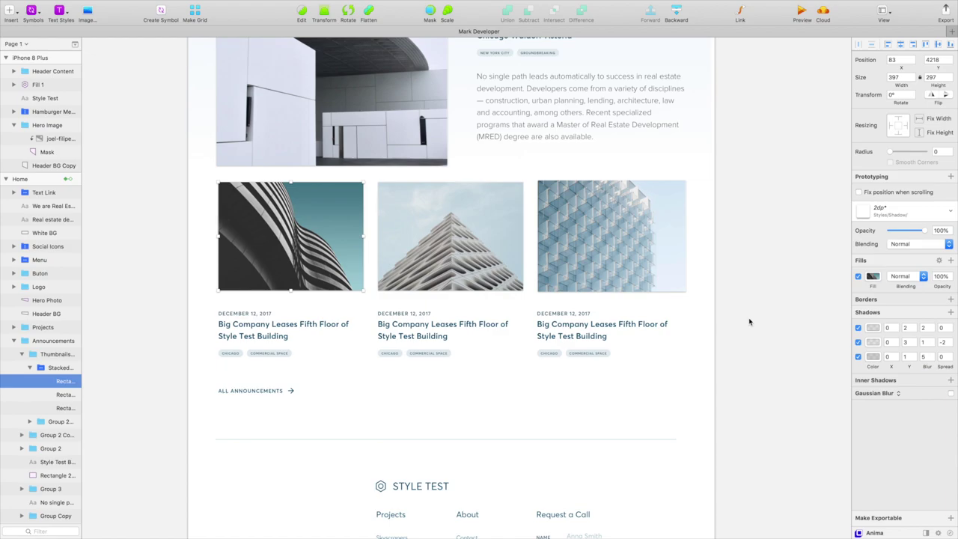
{"action": "key", "text": "ctrl+Right"}
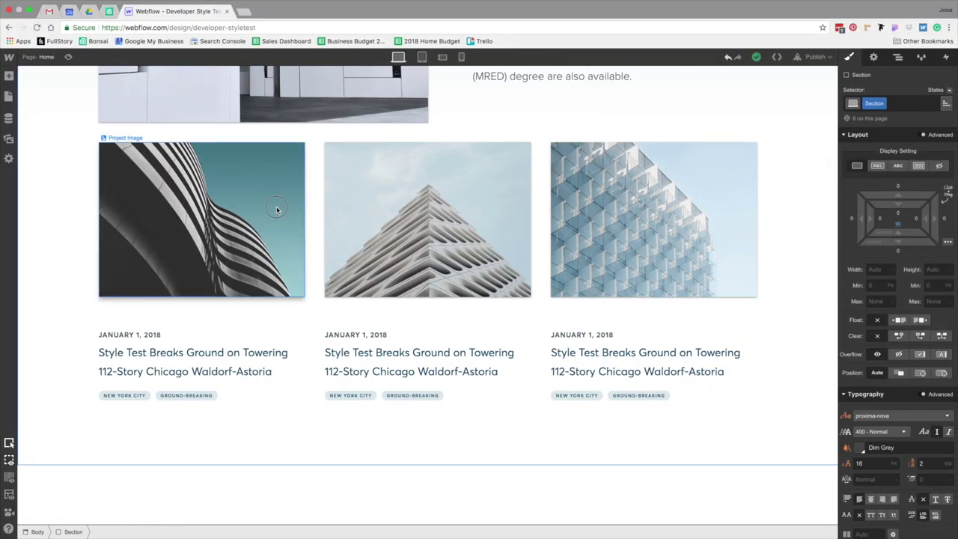
- Add a Link Block beneath the first card's image
{"action": "left_click", "coordinate": [276, 209]}
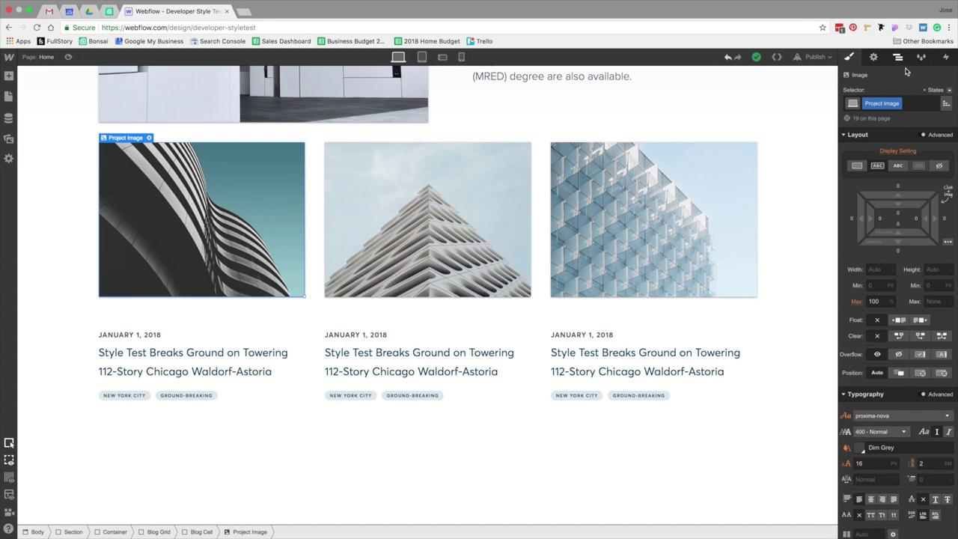
{"action": "left_click", "coordinate": [898, 57]}
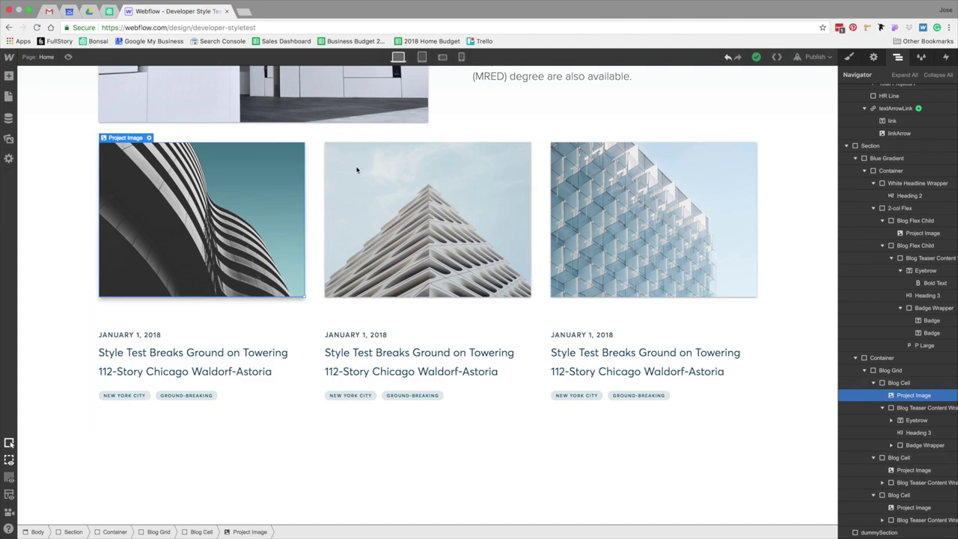
{"action": "scroll", "coordinate": [381, 163], "scroll_direction": "up", "scroll_amount": 5}
{"action": "scroll", "coordinate": [380, 159], "scroll_direction": "down", "scroll_amount": 8}
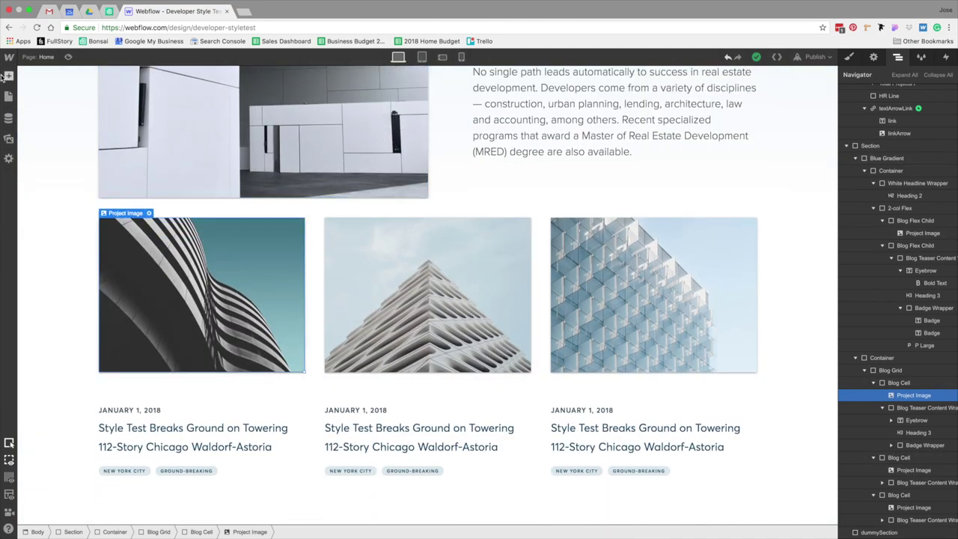
{"action": "left_click", "coordinate": [9, 75]}
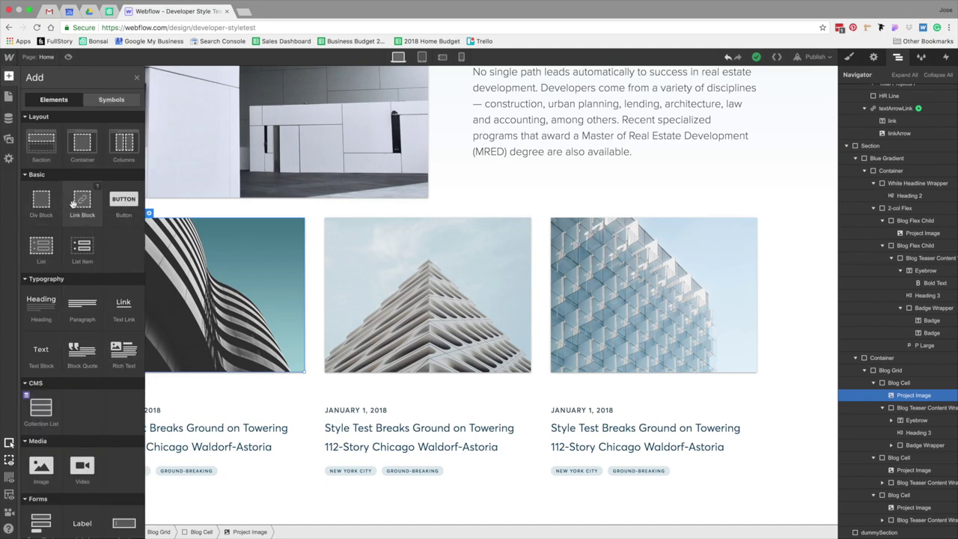
{"action": "left_click_drag", "start_coordinate": [73, 203], "coordinate": [115, 247]}
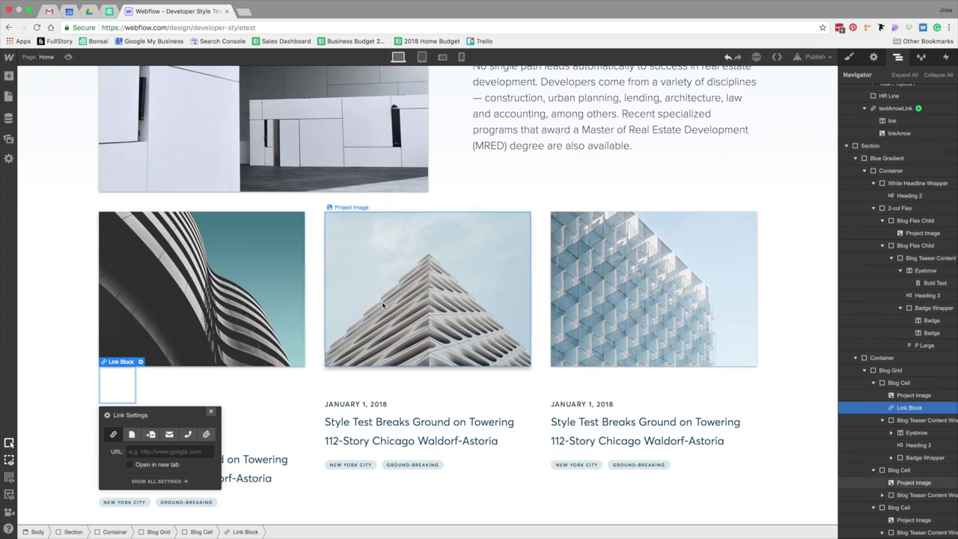
{"action": "left_click", "coordinate": [382, 305]}
{"action": "left_click", "coordinate": [107, 385]}
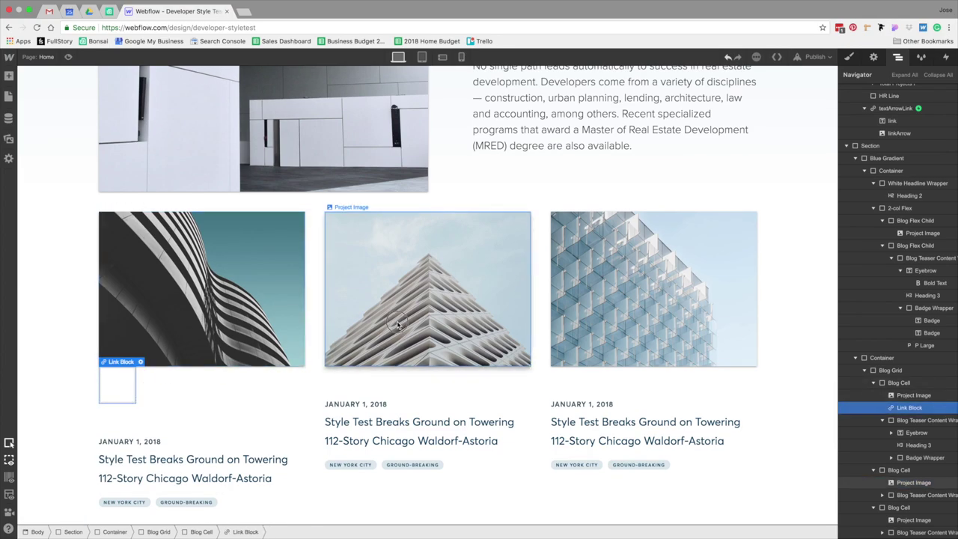
- Paste Link Blocks after the other two images, nest each image inside its link, and preview
{"action": "left_click", "coordinate": [399, 323]}
{"action": "key", "text": "ctrl+v"}
{"action": "left_click", "coordinate": [691, 300]}
{"action": "key", "text": "ctrl+v"}
{"action": "left_click_drag", "start_coordinate": [123, 395], "coordinate": [122, 388]}
{"action": "left_click_drag", "start_coordinate": [418, 307], "coordinate": [348, 383]}
{"action": "left_click_drag", "start_coordinate": [654, 300], "coordinate": [561, 385]}
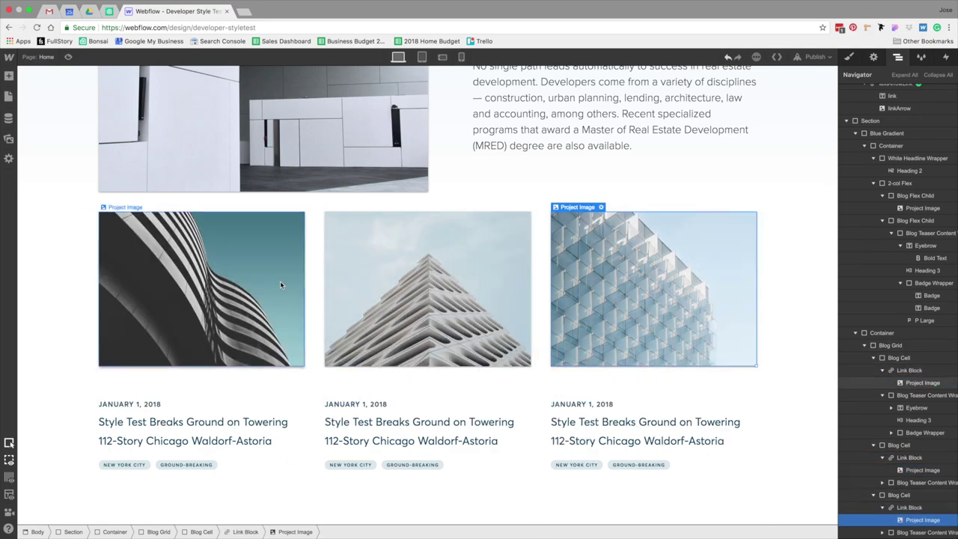
{"action": "left_click", "coordinate": [69, 57]}
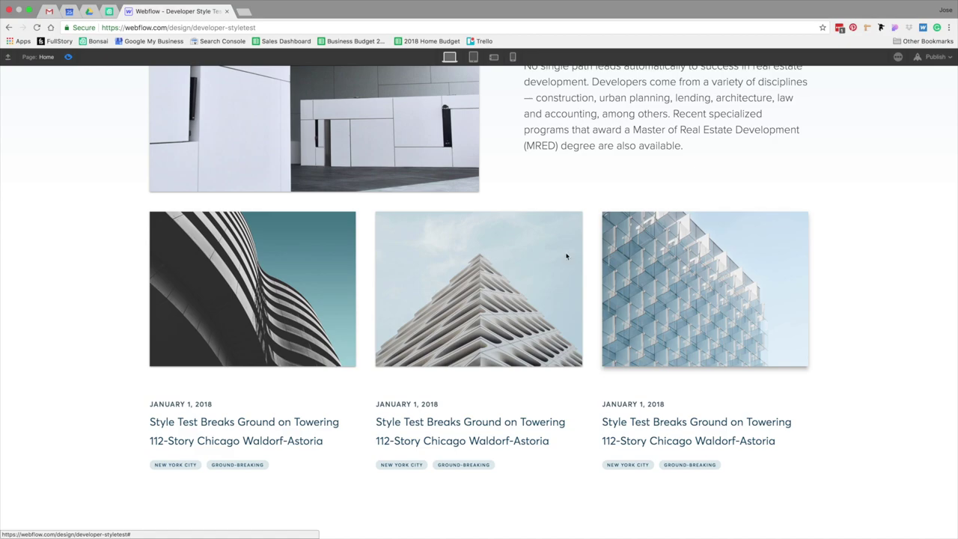
- Exit preview and compare the page with the Sketch mockup
{"action": "scroll", "coordinate": [525, 255], "scroll_direction": "down", "scroll_amount": 2}
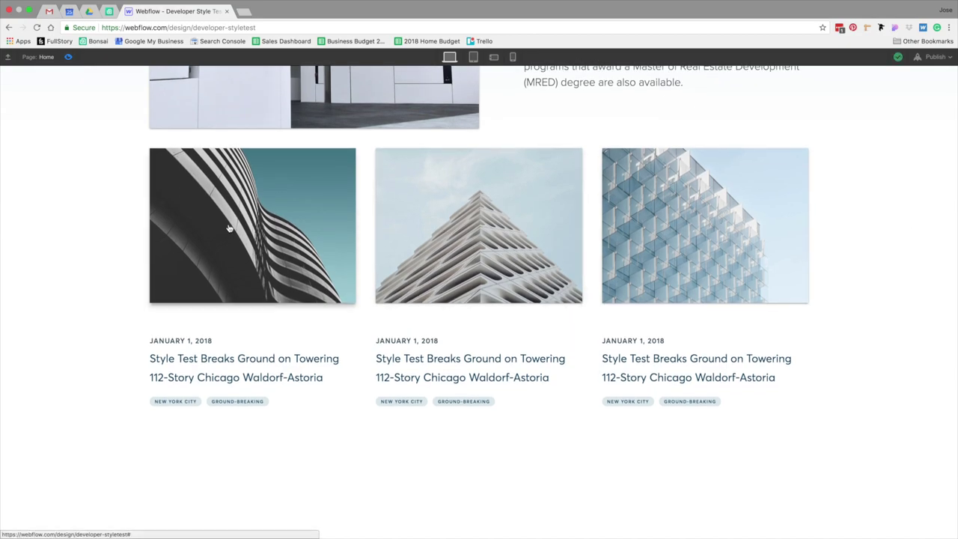
{"action": "left_click", "coordinate": [68, 58]}
{"action": "key", "text": "ctrl+Left"}
{"action": "scroll", "coordinate": [352, 322], "scroll_direction": "down", "scroll_amount": 1}
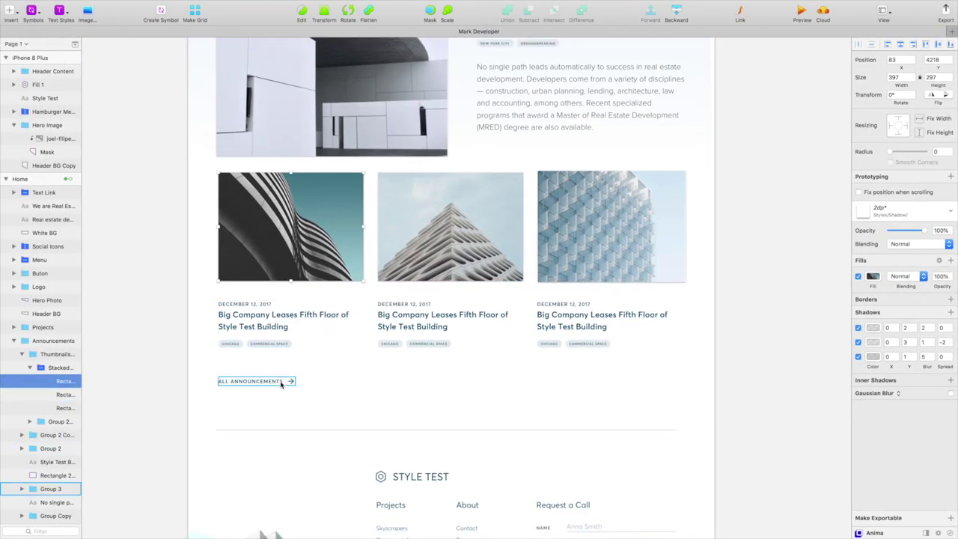
{"action": "key", "text": "ctrl+Right"}
{"action": "scroll", "coordinate": [479, 329], "scroll_direction": "up", "scroll_amount": 6}
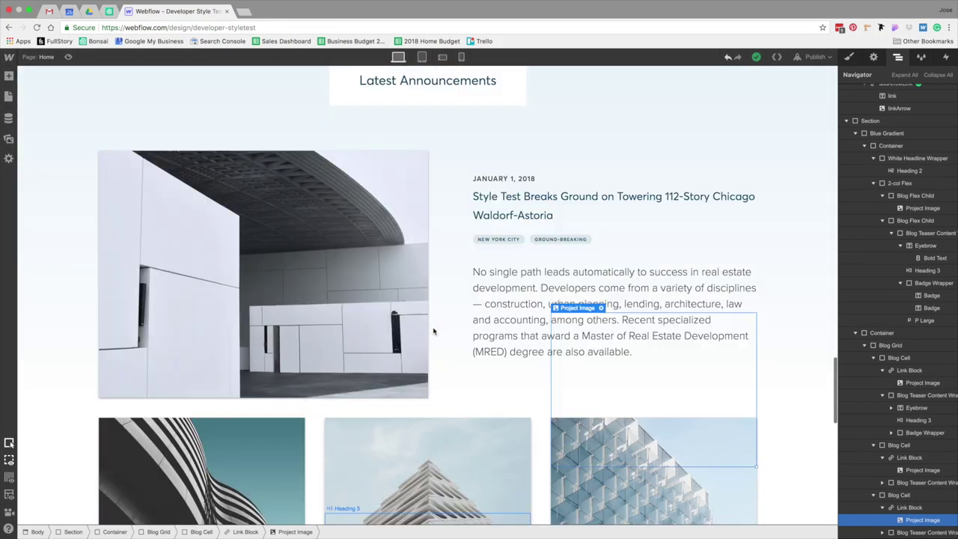
{"action": "scroll", "coordinate": [433, 332], "scroll_direction": "up", "scroll_amount": 3}
{"action": "scroll", "coordinate": [433, 331], "scroll_direction": "down", "scroll_amount": 3}
{"action": "scroll", "coordinate": [433, 332], "scroll_direction": "up", "scroll_amount": 3}
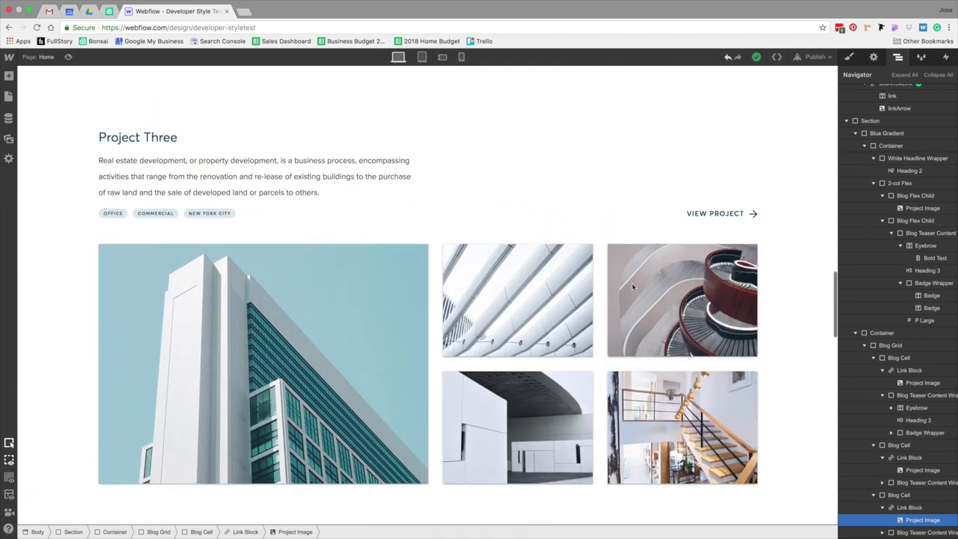
- Select Project Three's VIEW PROJECT link and its parent textArrowLink element
{"action": "left_click", "coordinate": [706, 215]}
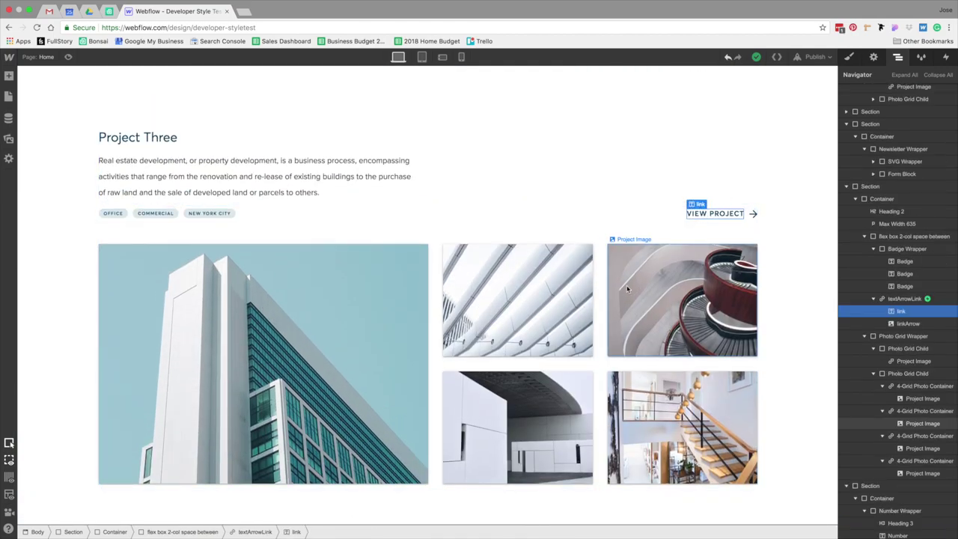
{"action": "key", "text": "Up"}
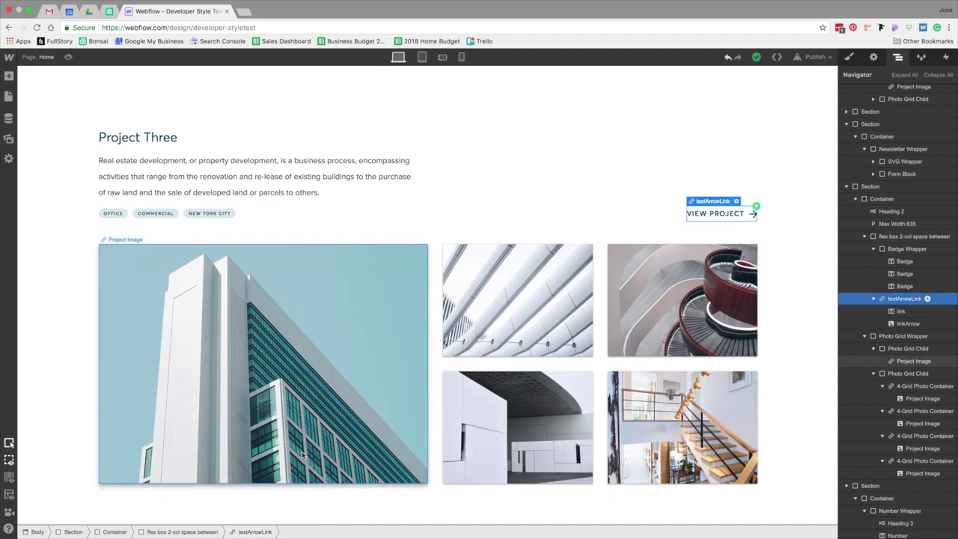
{"action": "scroll", "coordinate": [303, 455], "scroll_direction": "down", "scroll_amount": 10}
{"action": "scroll", "coordinate": [292, 405], "scroll_direction": "down", "scroll_amount": 10}
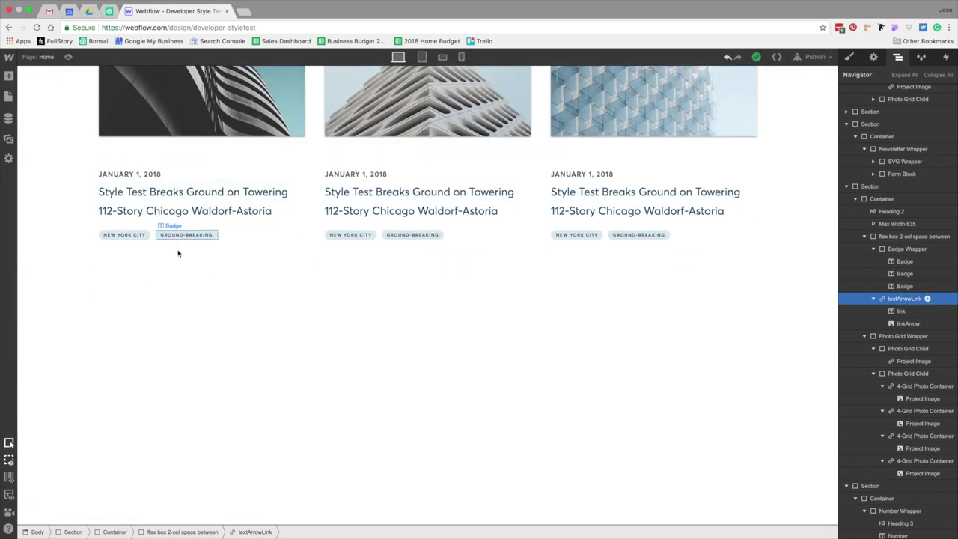
- Paste the VIEW PROJECT textArrowLink below the blog grid
{"action": "left_click", "coordinate": [179, 257]}
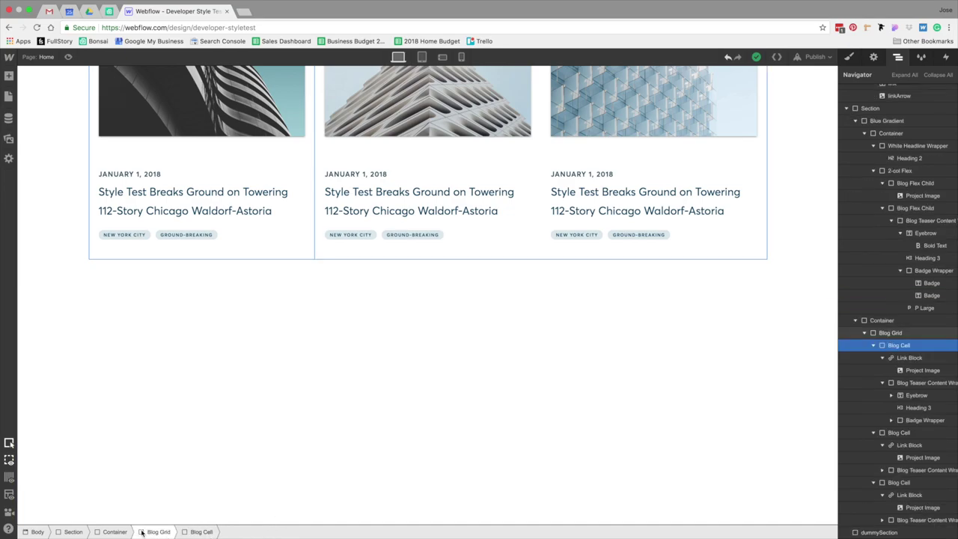
{"action": "key", "text": "super+z"}
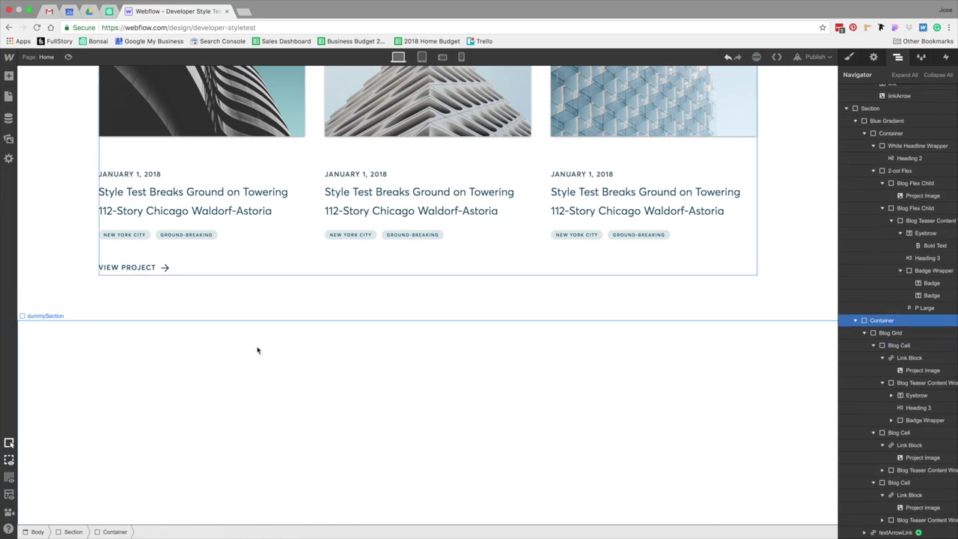
{"action": "key", "text": "super+Tab"}
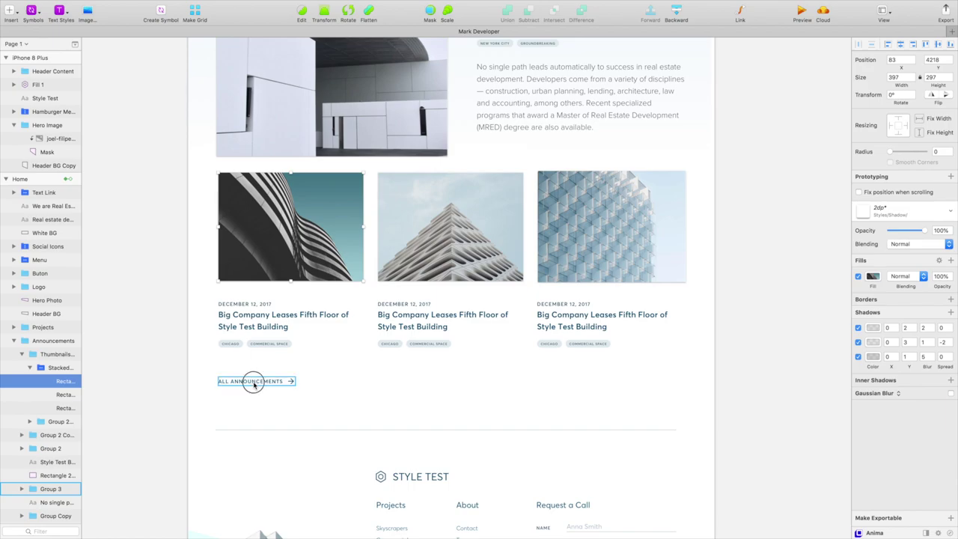
{"action": "key", "text": "super+Tab"}
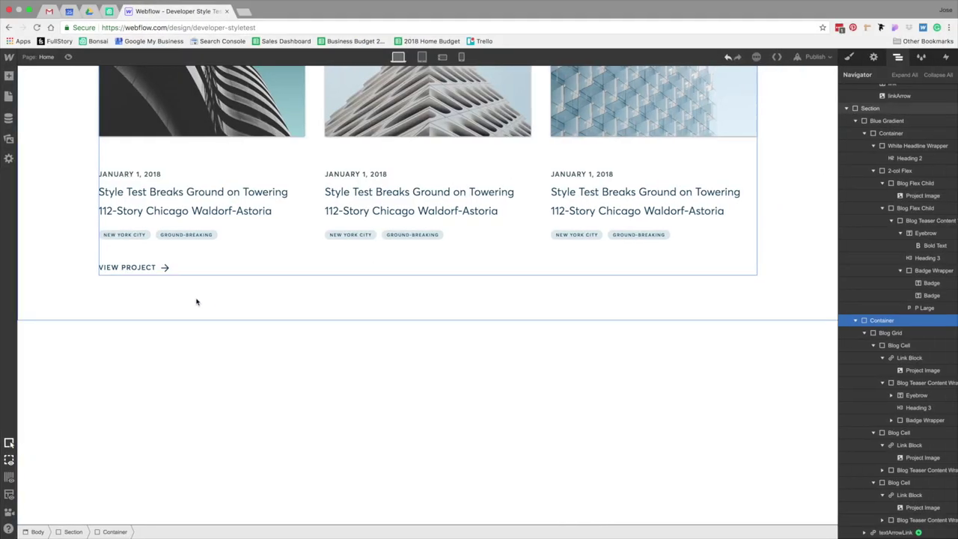
- Replace the link's paddingMinimized combo class with a new '80px Margin Top' class
{"action": "left_click", "coordinate": [155, 268]}
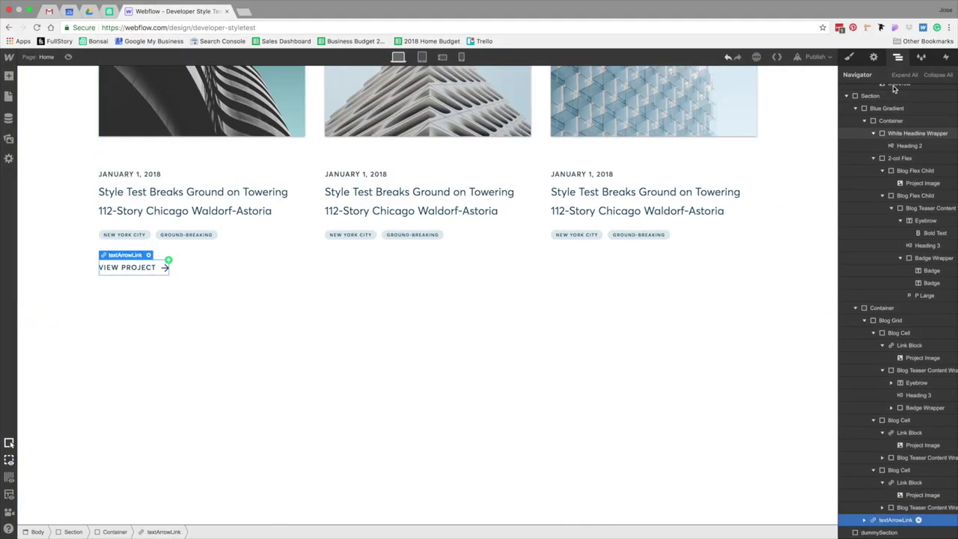
{"action": "key", "text": "s"}
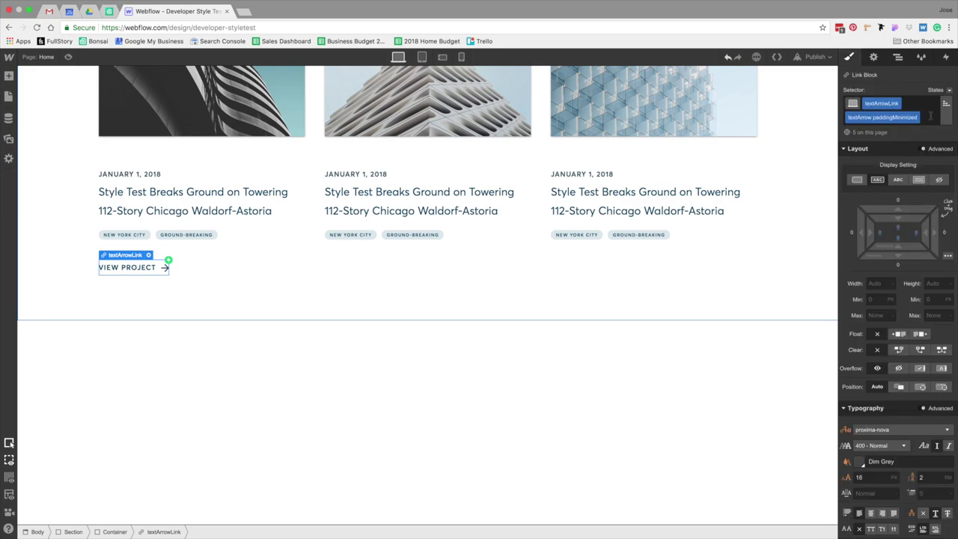
{"action": "left_click", "coordinate": [926, 119]}
{"action": "key", "text": "BackSpace"}
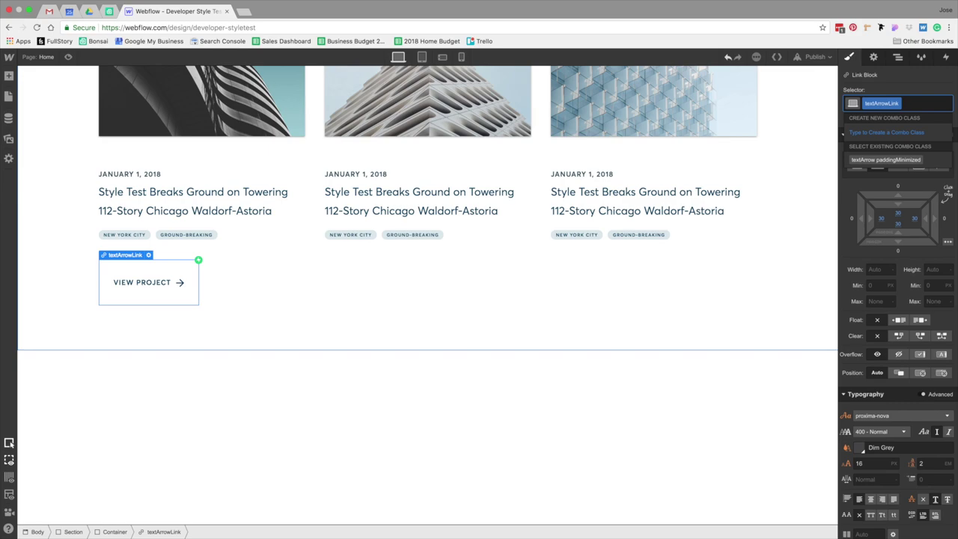
{"action": "type", "text": "80px"}
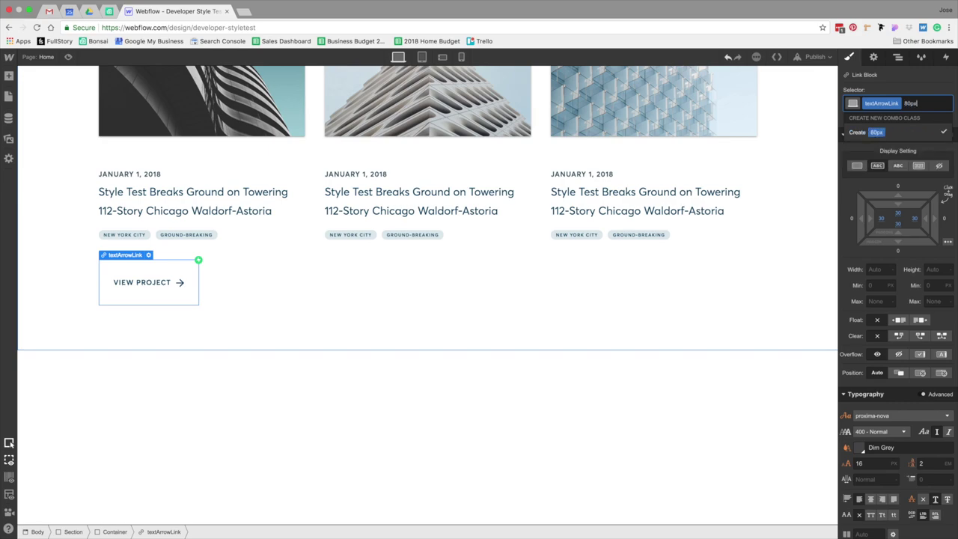
{"action": "type", "text": " Margin T"}
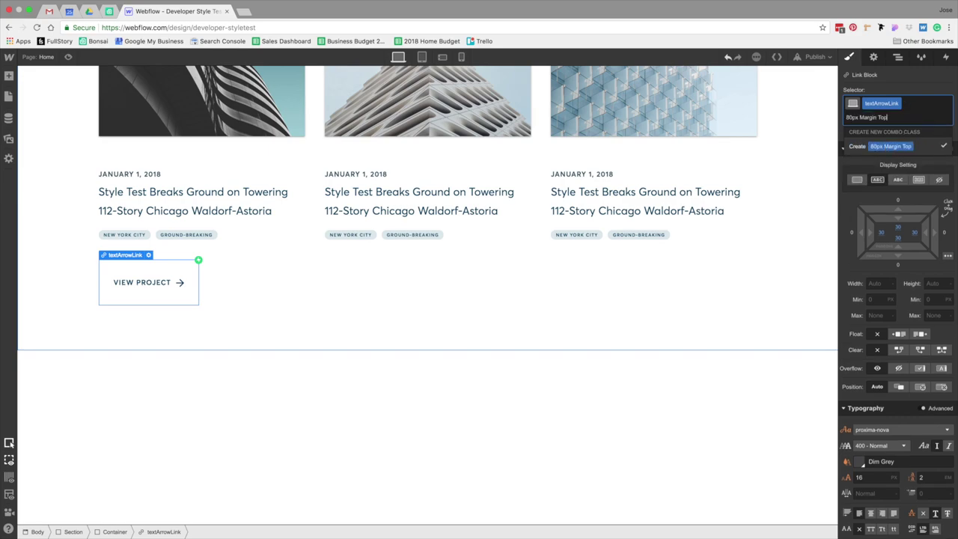
{"action": "type", "text": "op"}
{"action": "key", "text": "Return"}
- Set the link's top margin to 80 px
{"action": "left_click", "coordinate": [899, 202]}
{"action": "type", "text": "80"}
{"action": "key", "text": "Return"}
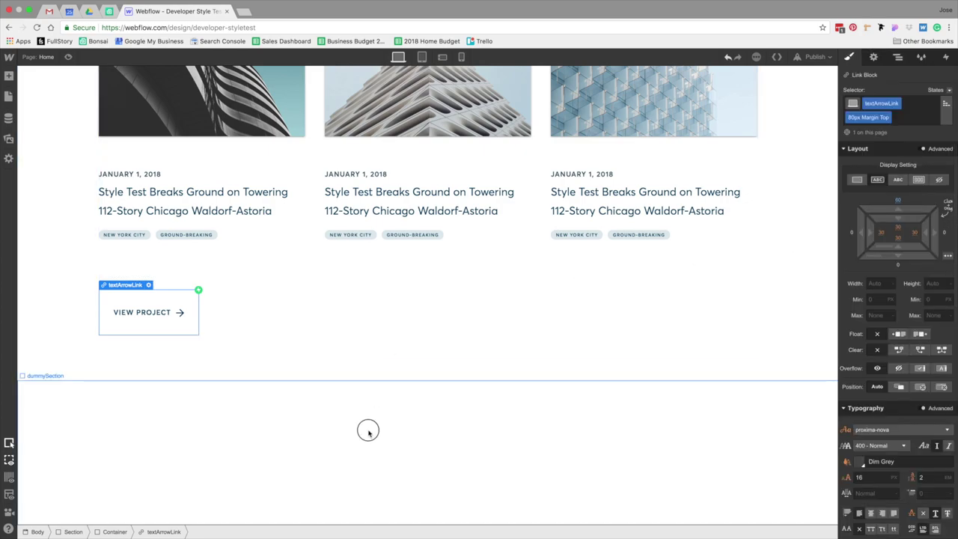
{"action": "left_click", "coordinate": [368, 432]}
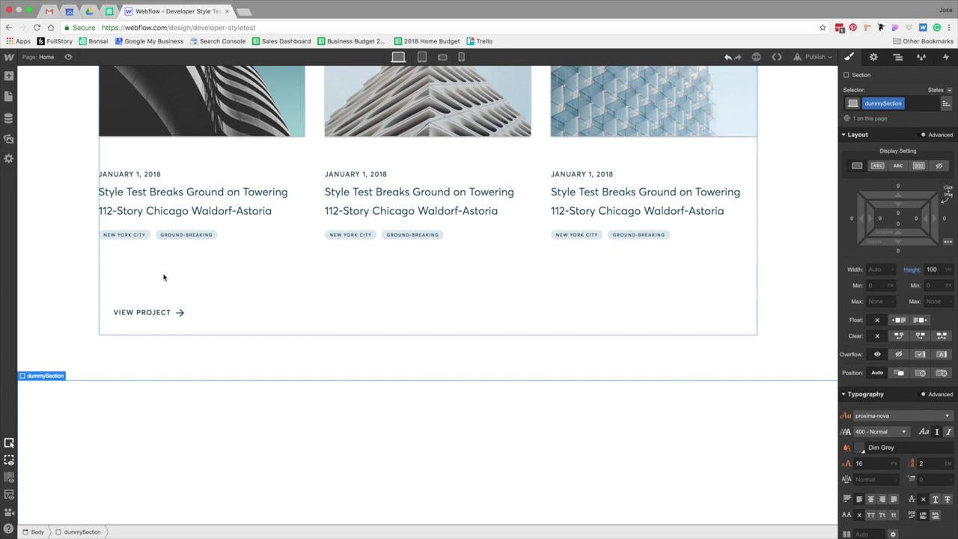
{"action": "left_click", "coordinate": [153, 313]}
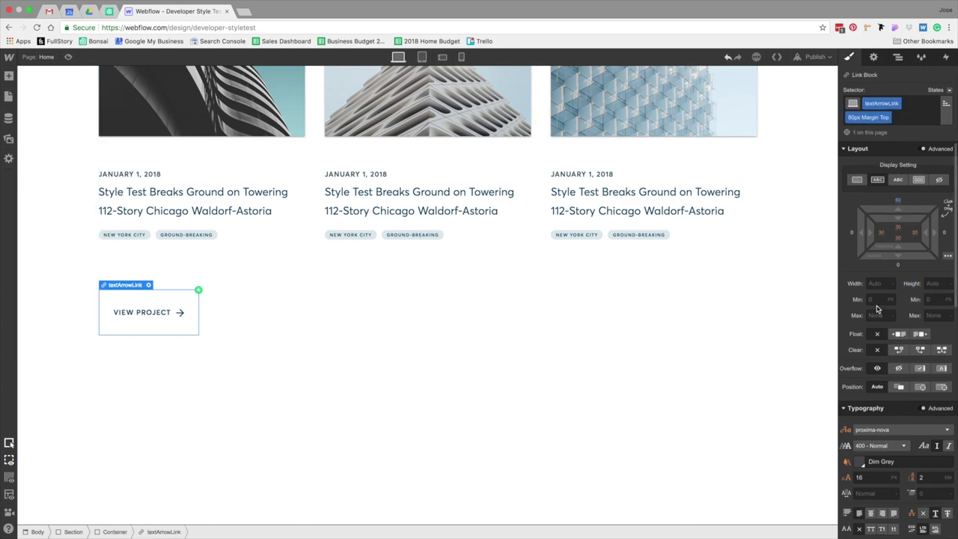
- Set the link's left and right padding to 0
{"action": "left_click", "coordinate": [883, 238]}
{"action": "type", "text": "0"}
{"action": "key", "text": "Return"}
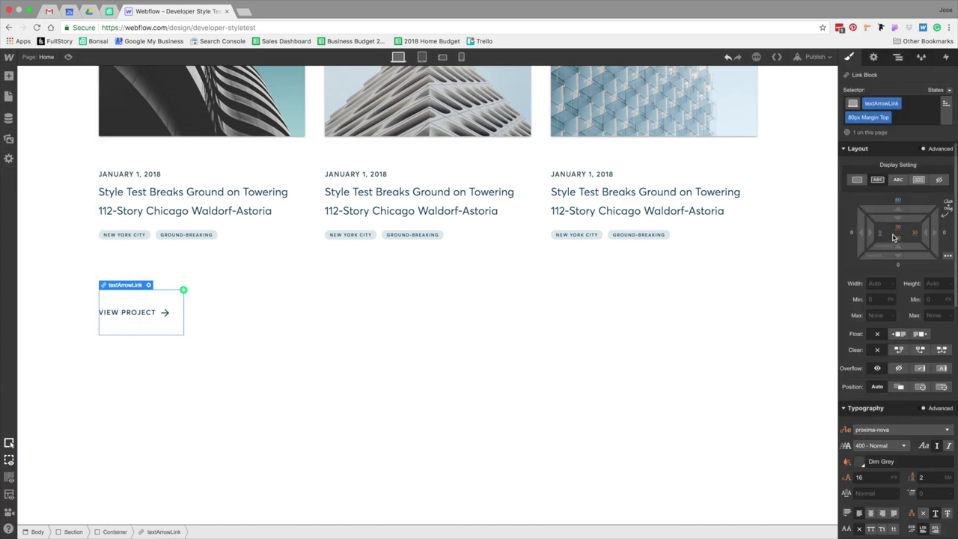
{"action": "left_click", "coordinate": [915, 235]}
{"action": "type", "text": "0"}
{"action": "key", "text": "Return"}
- Check the spacing against the mockup and preview the page
{"action": "key", "text": "super+Tab"}
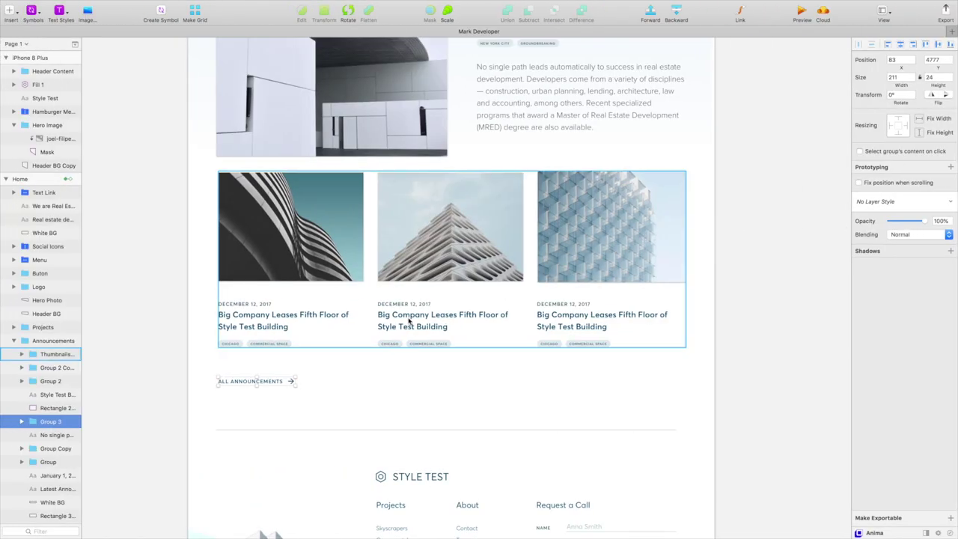
{"action": "key", "text": "alt"}
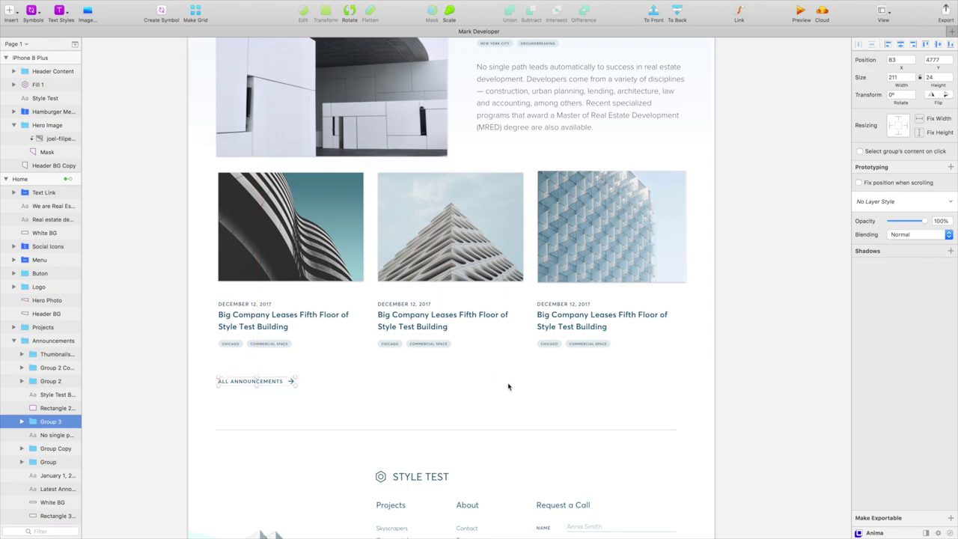
{"action": "key", "text": "super+Tab"}
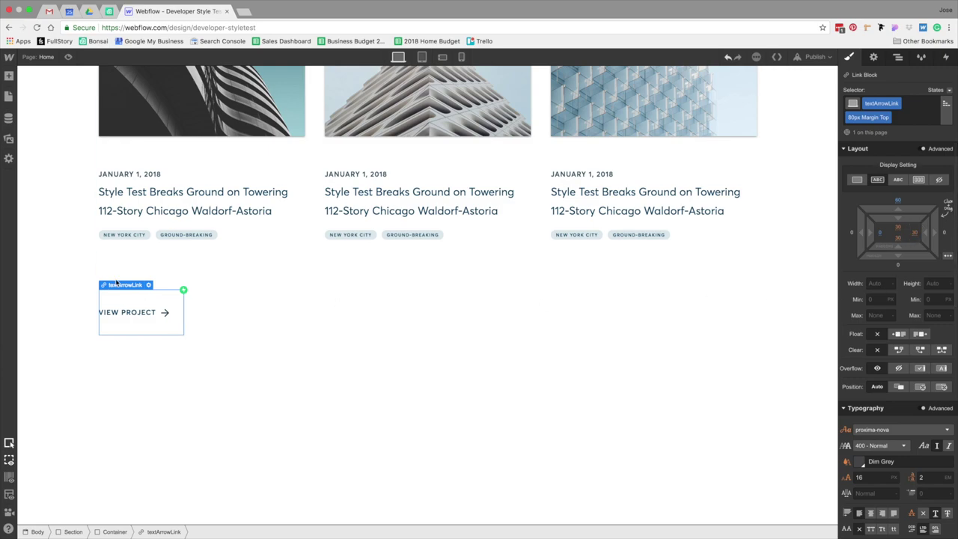
{"action": "left_click", "coordinate": [70, 101]}
{"action": "left_click", "coordinate": [68, 58]}
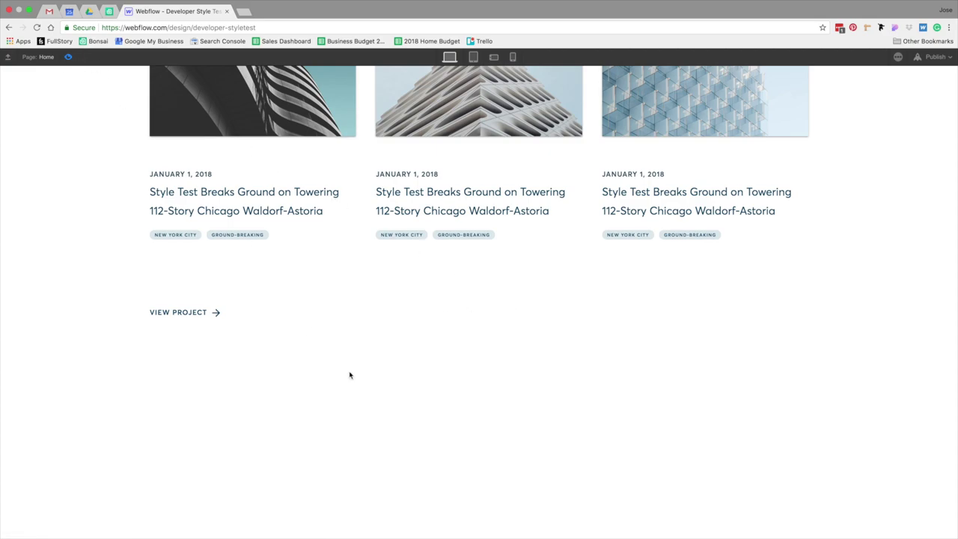
{"action": "key", "text": "super+shift+p"}
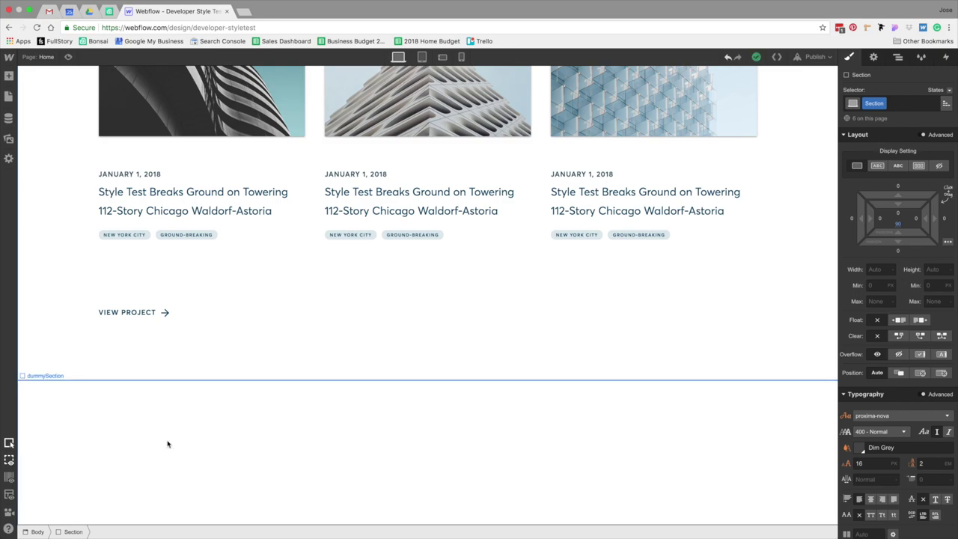
- Add a new Section at the bottom of the page
{"action": "scroll", "coordinate": [167, 444], "scroll_direction": "up", "scroll_amount": 2}
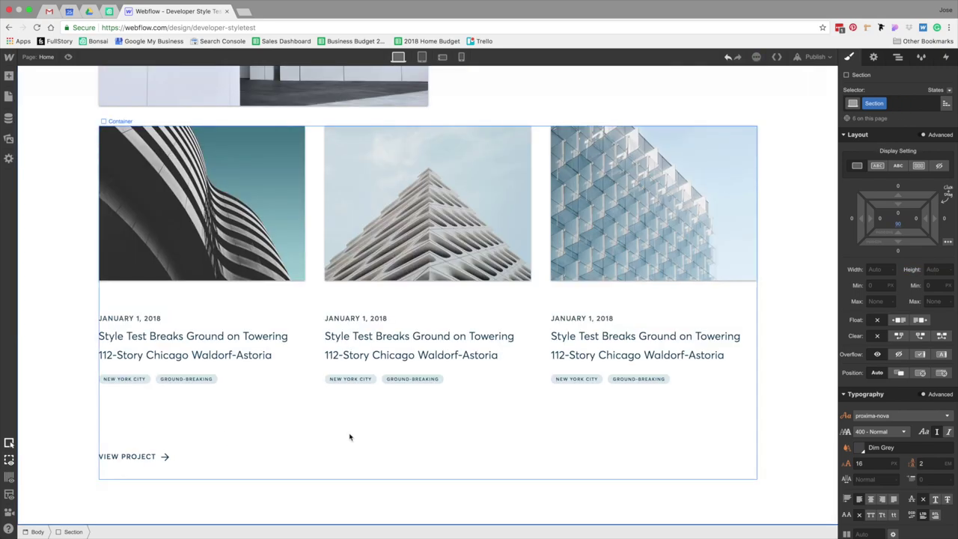
{"action": "left_click", "coordinate": [9, 76]}
{"action": "left_click_drag", "start_coordinate": [41, 142], "coordinate": [362, 393]}
{"action": "left_click", "coordinate": [34, 532]}
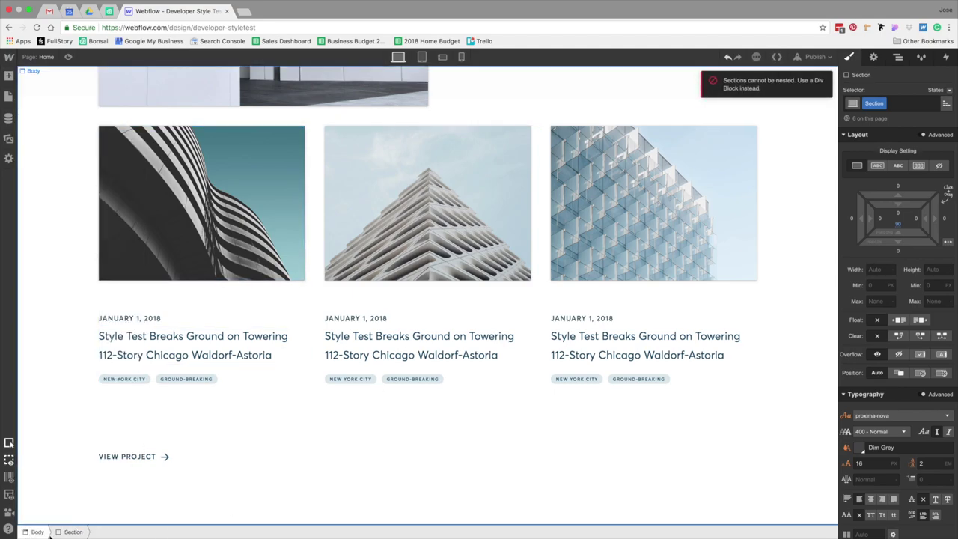
{"action": "left_click", "coordinate": [9, 76]}
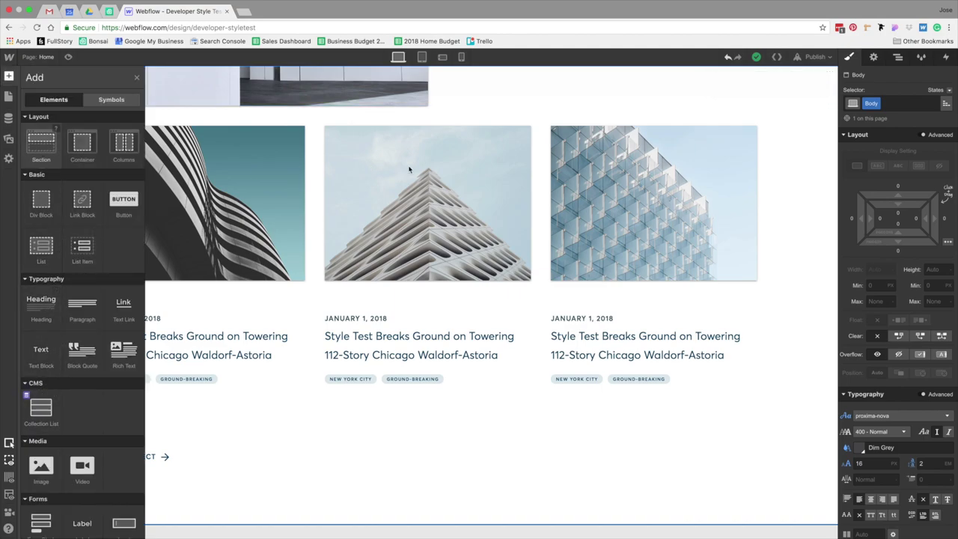
{"action": "left_click_drag", "start_coordinate": [399, 171], "coordinate": [637, 241]}
- Set the new section's HTML tag to Footer
{"action": "left_click", "coordinate": [874, 57]}
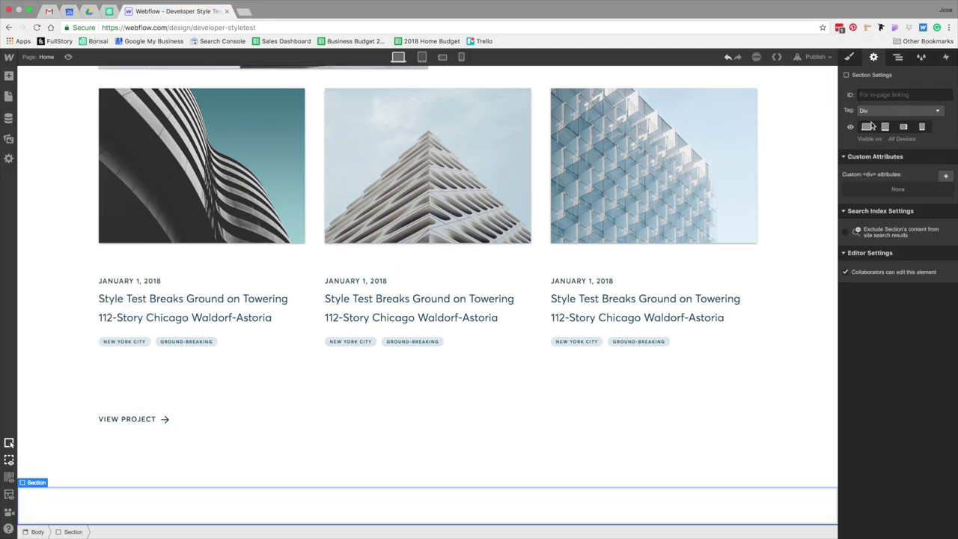
{"action": "left_click", "coordinate": [899, 110]}
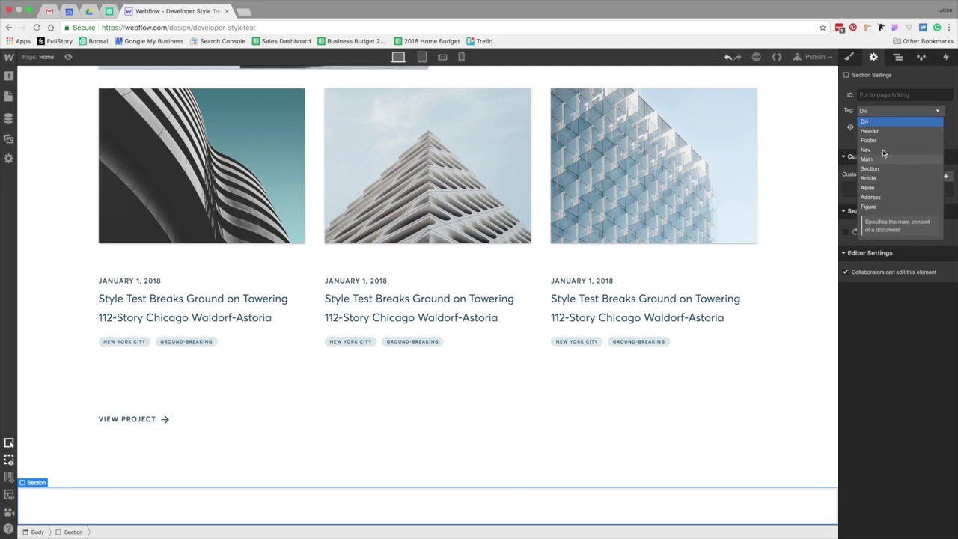
{"action": "left_click", "coordinate": [870, 140]}
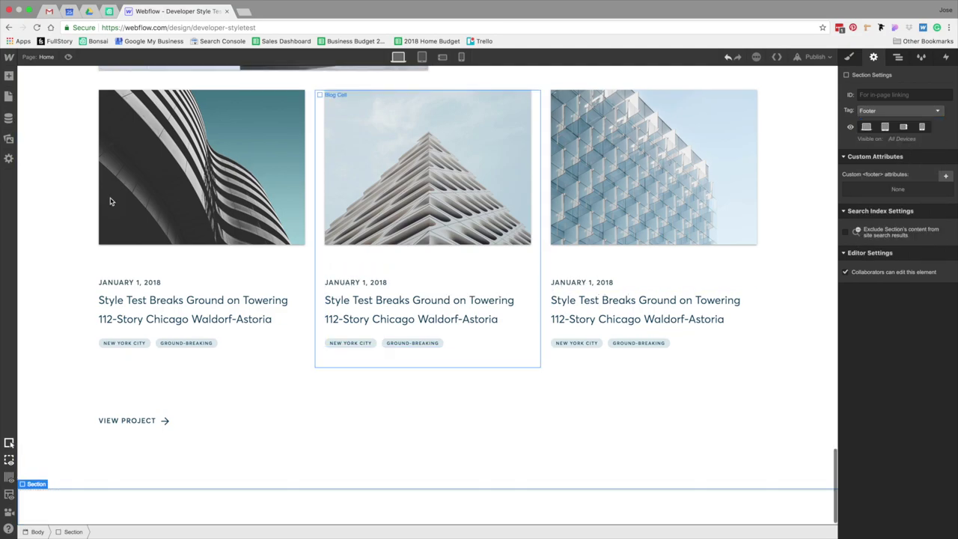
- Give the section the class Footer and review it against the mockup
{"action": "key", "text": "s"}
{"action": "left_click", "coordinate": [877, 104]}
{"action": "type", "text": "Footer"}
{"action": "key", "text": "Return"}
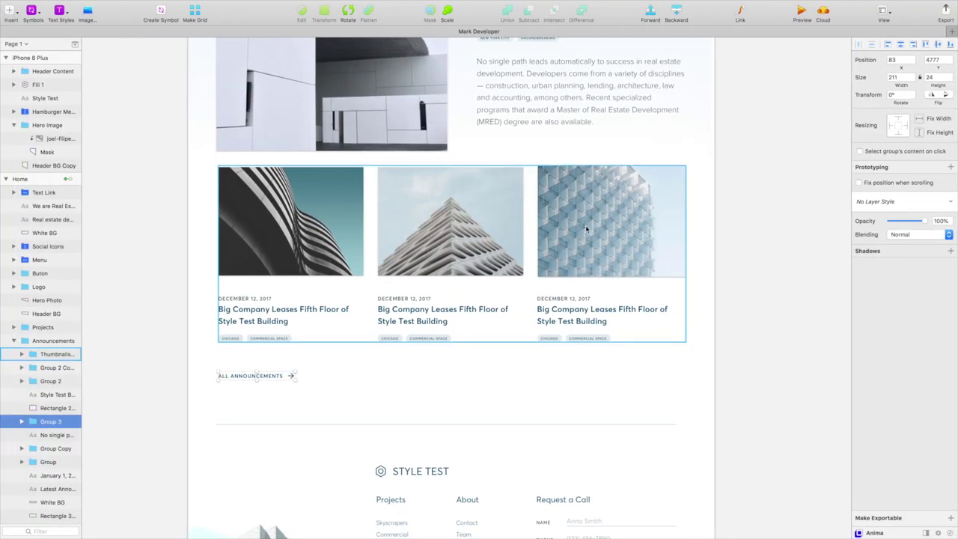
{"action": "scroll", "coordinate": [587, 229], "scroll_direction": "down", "scroll_amount": 2}
{"action": "scroll", "coordinate": [587, 230], "scroll_direction": "down", "scroll_amount": 3}
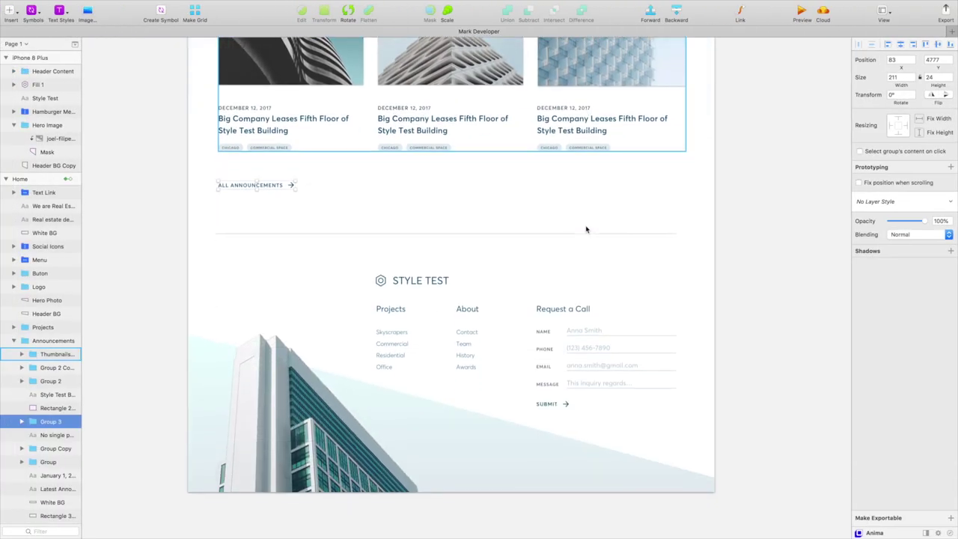
{"action": "scroll", "coordinate": [698, 236], "scroll_direction": "up", "scroll_amount": 1}
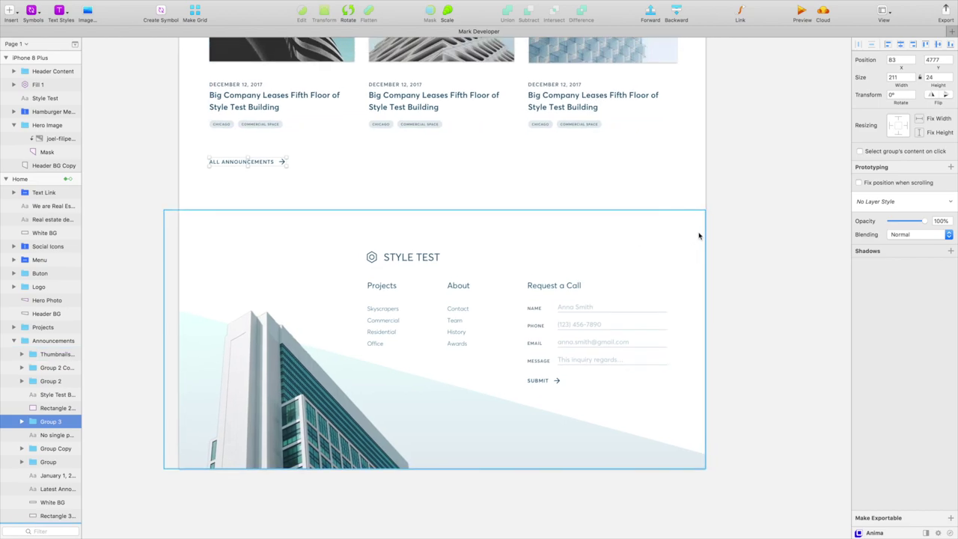
{"action": "left_click", "coordinate": [745, 241]}
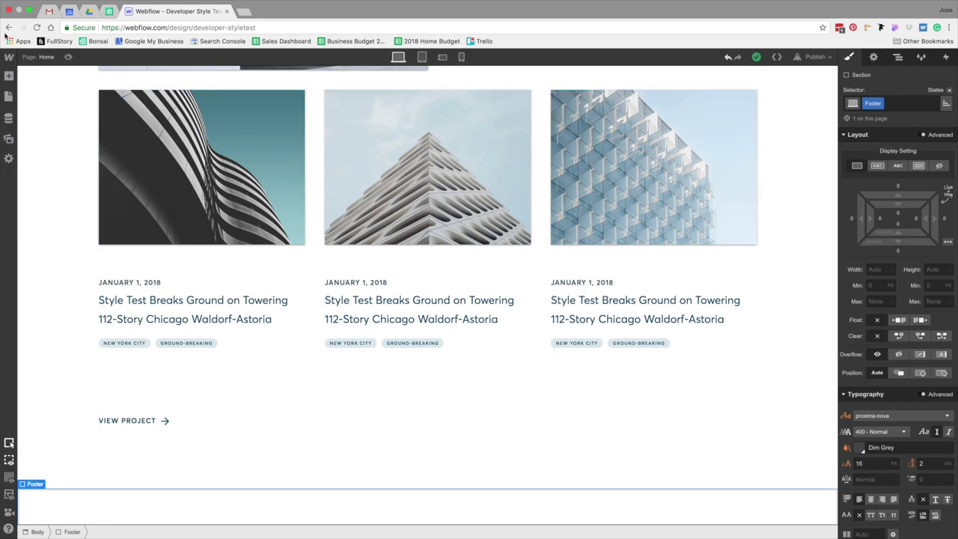
- Add a div block in the footer with the Container class plus a Footer Container combo class
{"action": "left_click", "coordinate": [9, 76]}
{"action": "left_click", "coordinate": [42, 200]}
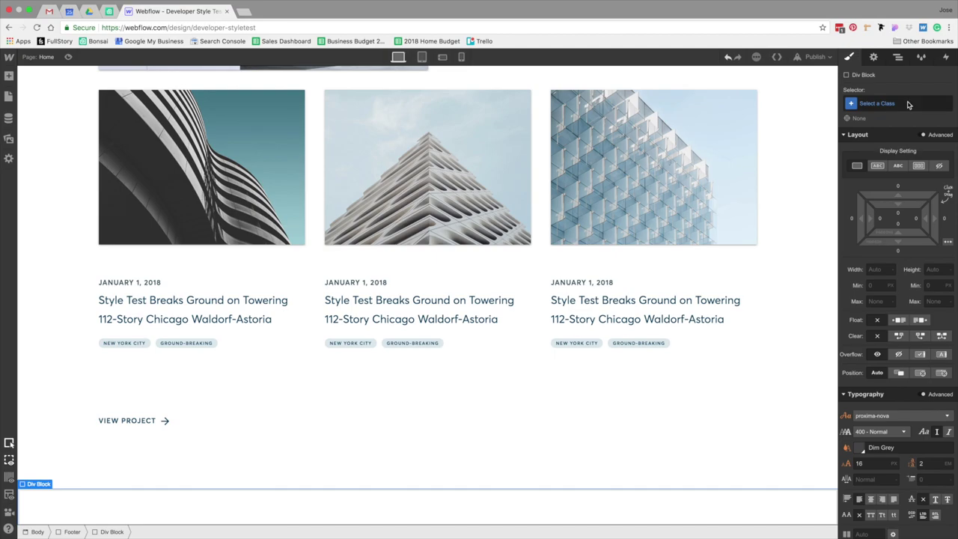
{"action": "left_click", "coordinate": [909, 104]}
{"action": "type", "text": "cont"}
{"action": "key", "text": "Down"}
{"action": "key", "text": "Down"}
{"action": "key", "text": "Down"}
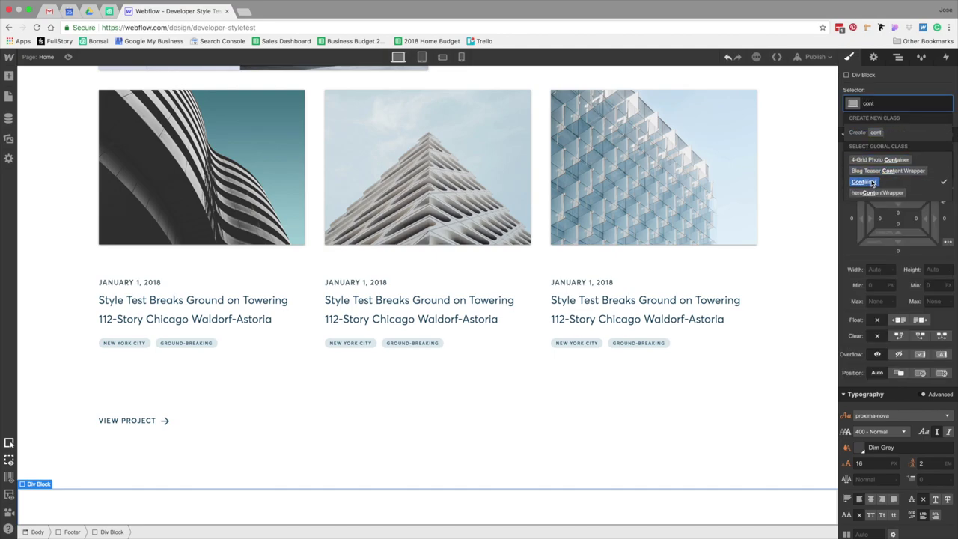
{"action": "key", "text": "Return"}
{"action": "left_click", "coordinate": [914, 106]}
{"action": "type", "text": "Foot"}
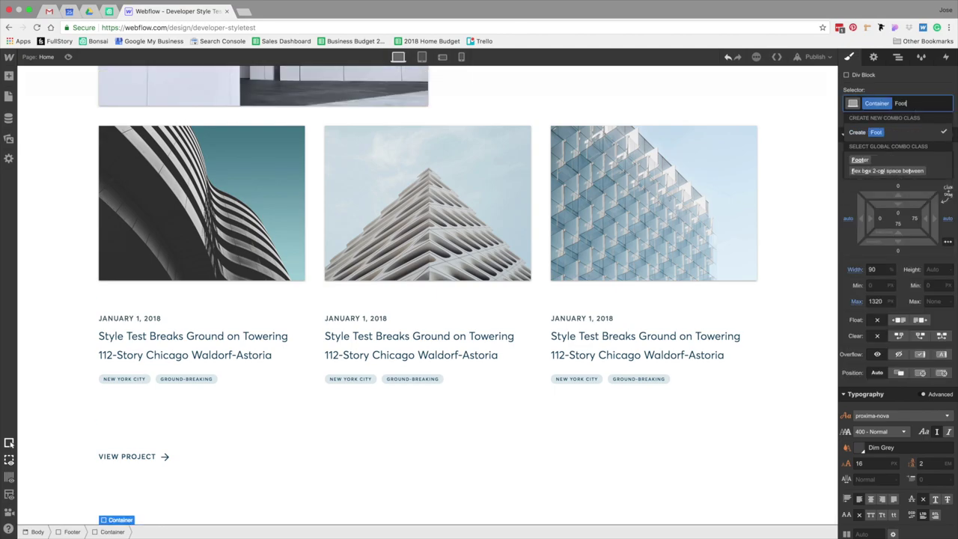
{"action": "type", "text": "er Container"}
{"action": "key", "text": "Return"}
- Give the Footer Container a solid Dark Slate Blue border at 3% opacity
{"action": "scroll", "coordinate": [902, 315], "scroll_direction": "down", "scroll_amount": 5}
{"action": "scroll", "coordinate": [902, 314], "scroll_direction": "down", "scroll_amount": 3}
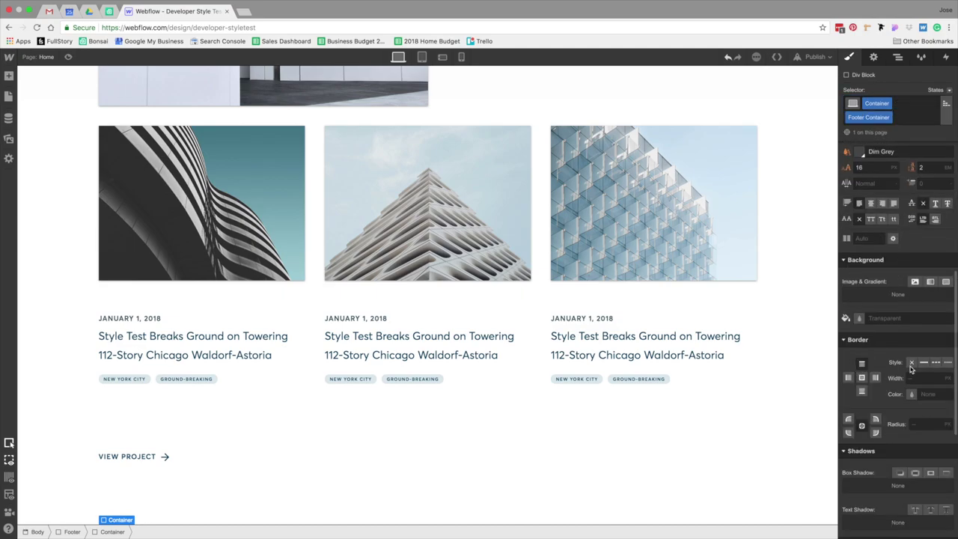
{"action": "left_click", "coordinate": [924, 364]}
{"action": "left_click", "coordinate": [911, 394]}
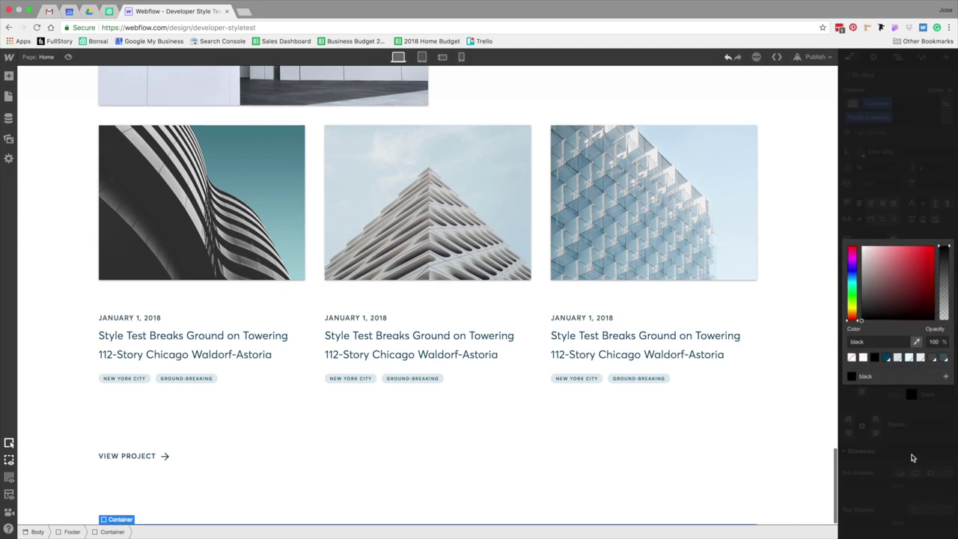
{"action": "left_click", "coordinate": [887, 357]}
{"action": "key", "text": "ctrl+Left"}
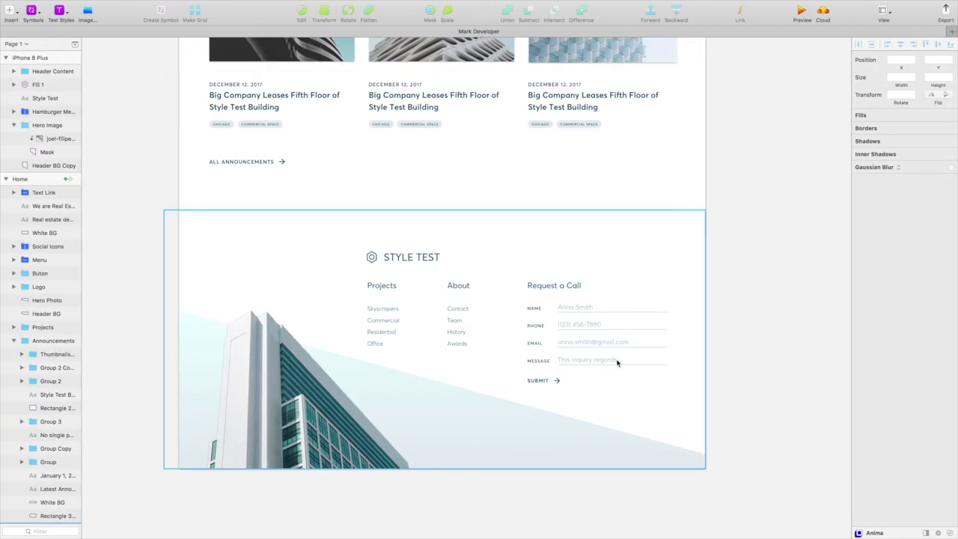
{"action": "left_click", "coordinate": [526, 215]}
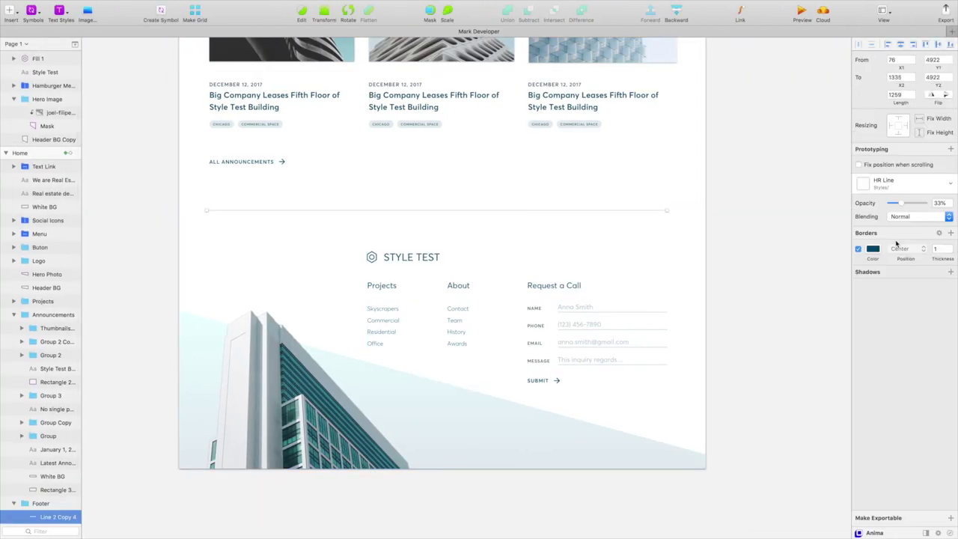
{"action": "key", "text": "ctrl+Right"}
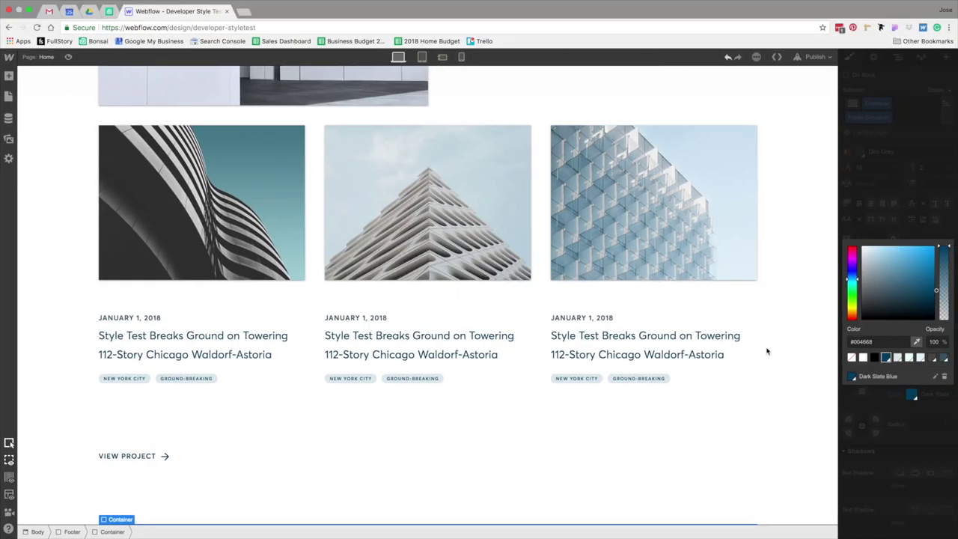
{"action": "left_click", "coordinate": [933, 357]}
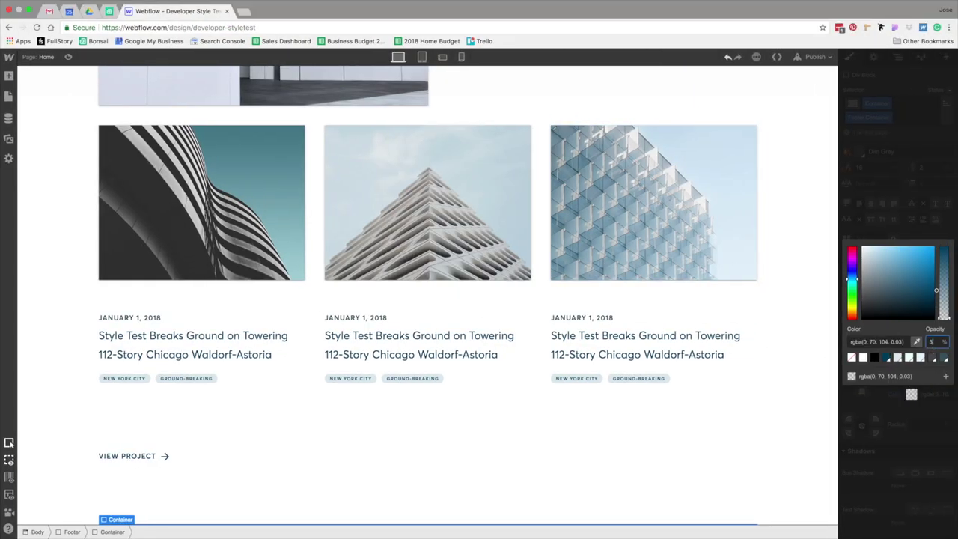
{"action": "left_click", "coordinate": [923, 367]}
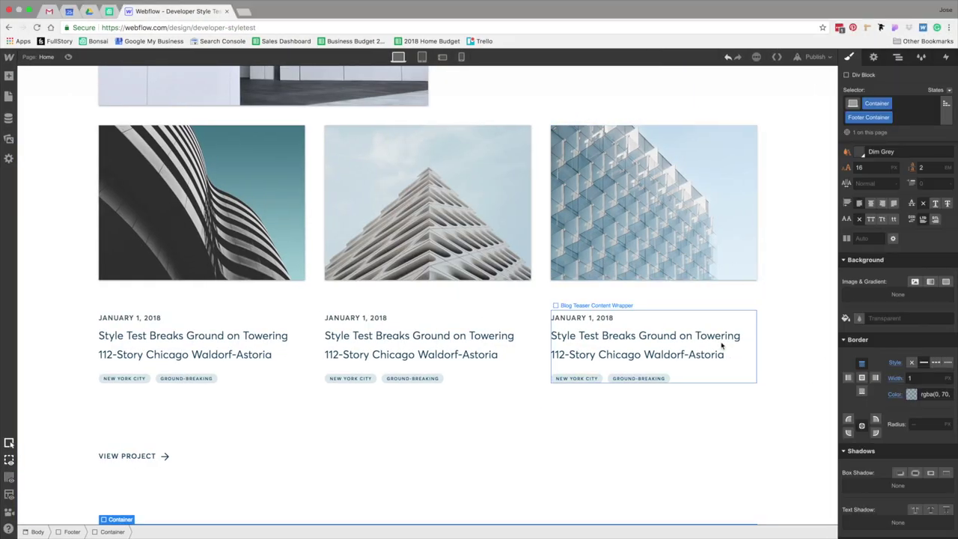
{"action": "scroll", "coordinate": [898, 322], "scroll_direction": "up", "scroll_amount": 10}
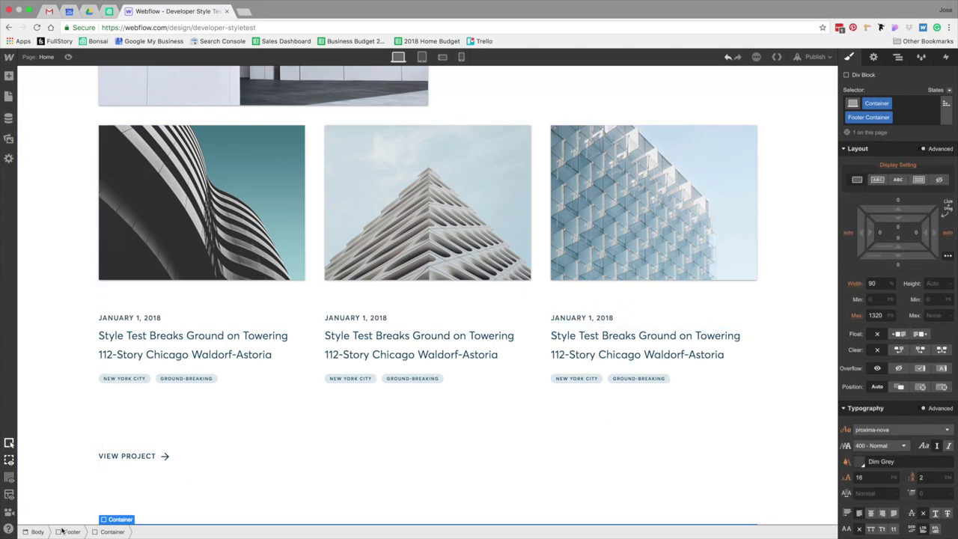
- Give the Footer section 200 px of bottom padding
{"action": "left_click", "coordinate": [408, 473]}
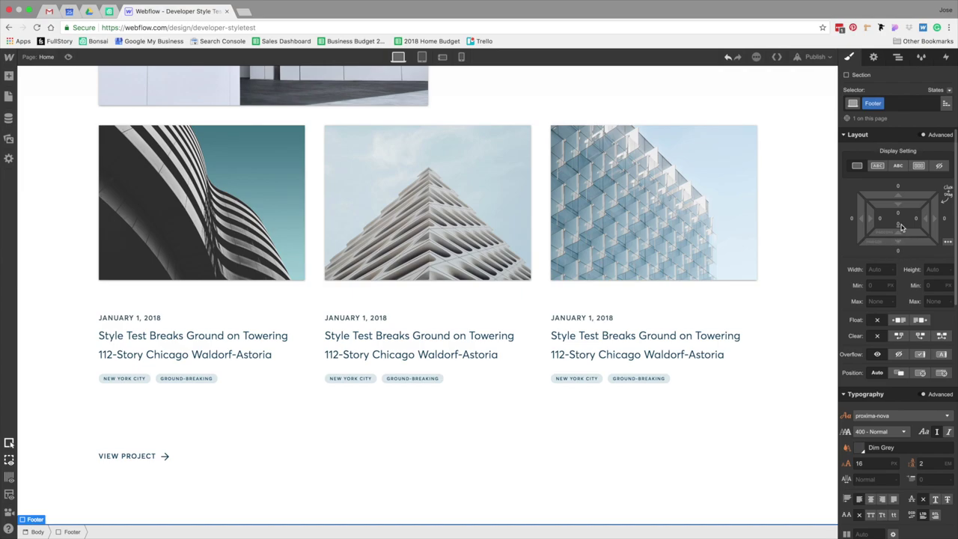
{"action": "left_click", "coordinate": [912, 234]}
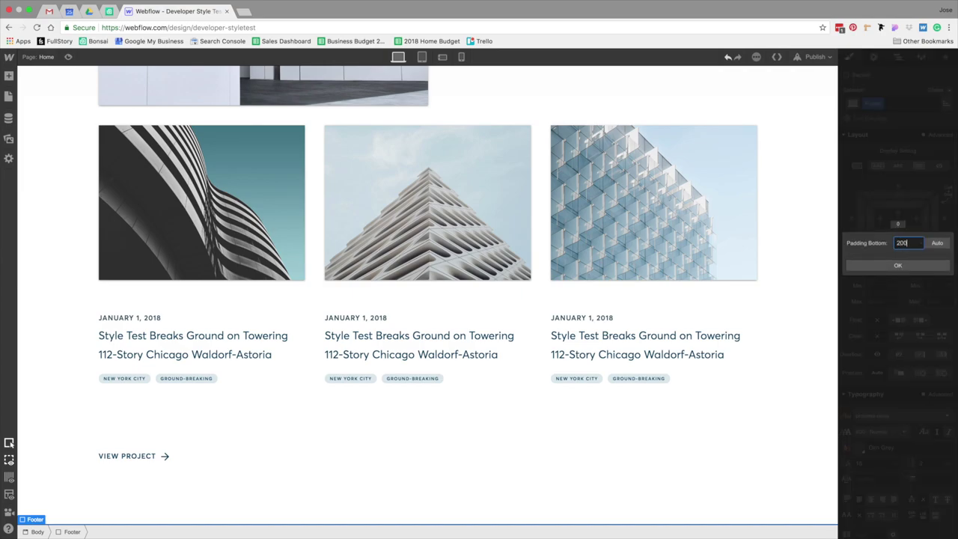
{"action": "type", "text": "200"}
{"action": "key", "text": "Return"}
{"action": "scroll", "coordinate": [569, 270], "scroll_direction": "down", "scroll_amount": 2}
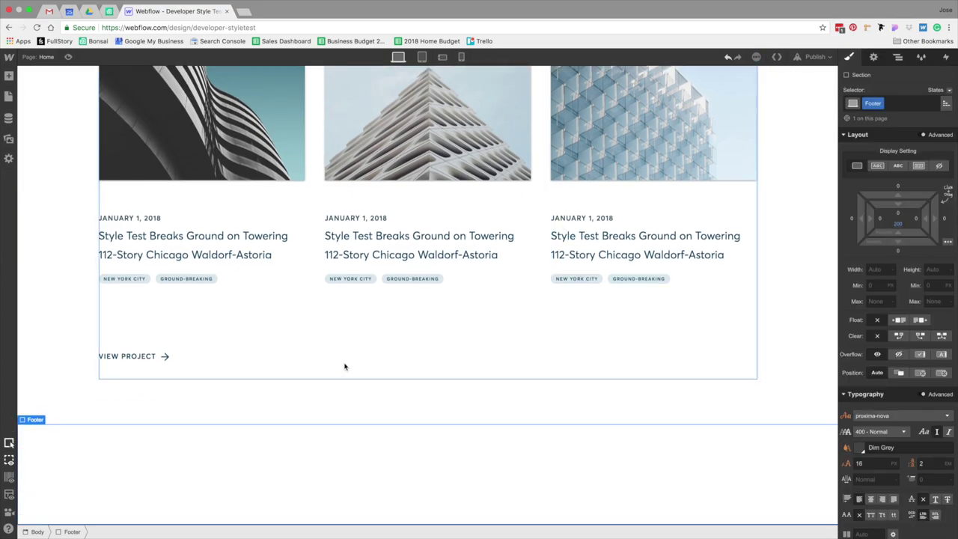
- Compare the footer area with the Sketch mockup
{"action": "left_click", "coordinate": [224, 411]}
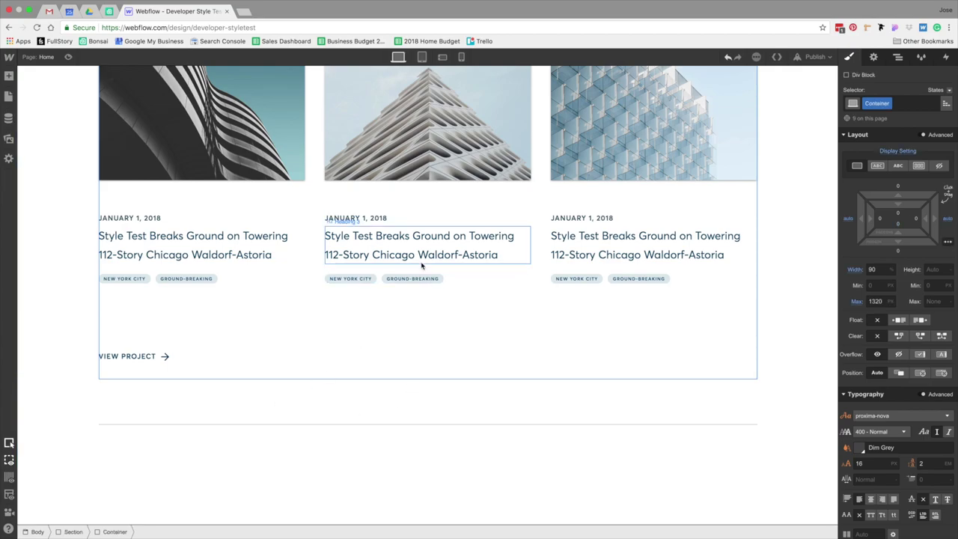
{"action": "key", "text": "ctrl+Left"}
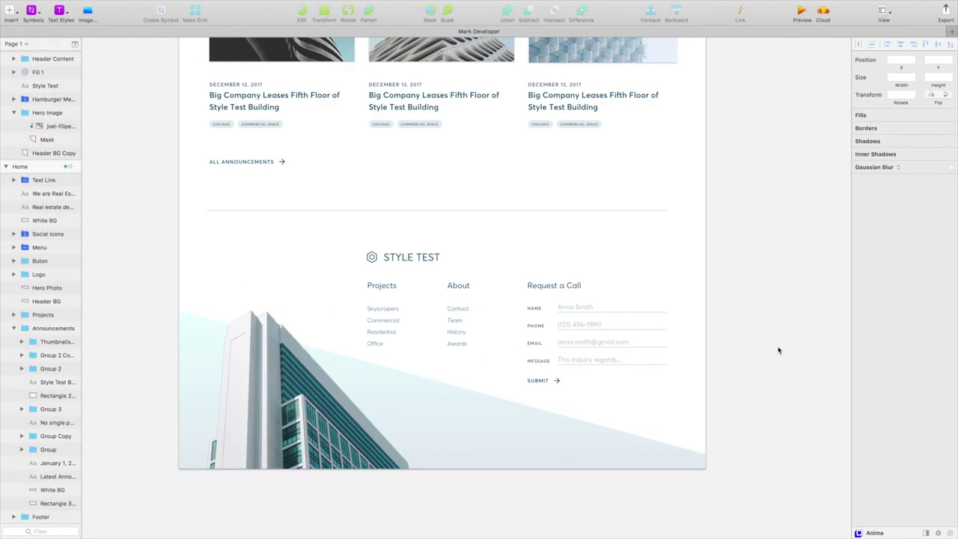
{"action": "scroll", "coordinate": [779, 349], "scroll_direction": "down", "scroll_amount": 1}
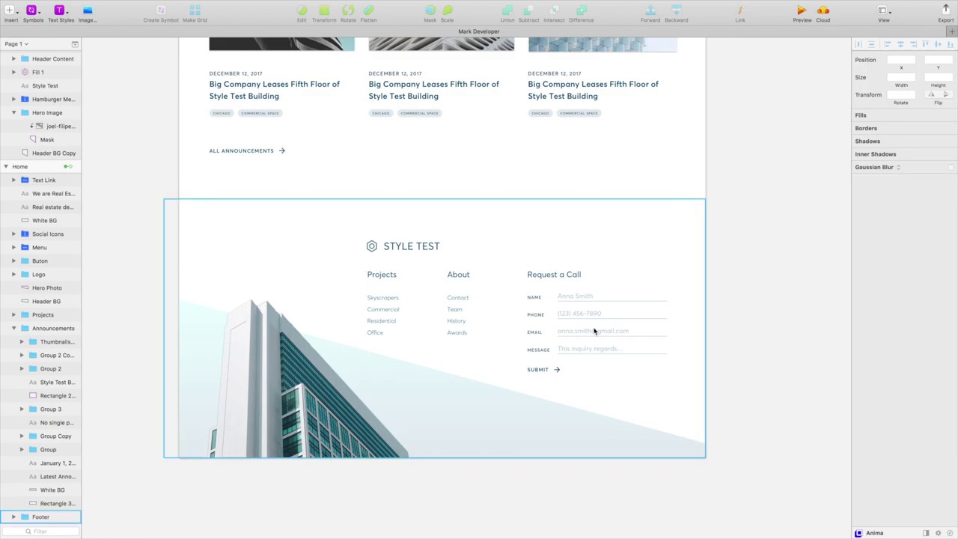
{"action": "scroll", "coordinate": [496, 378], "scroll_direction": "up", "scroll_amount": 4}
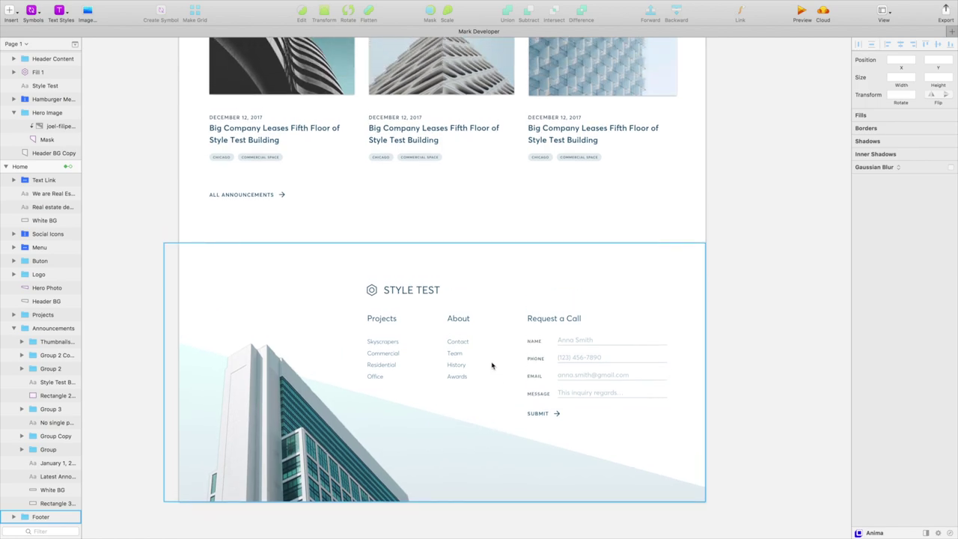
{"action": "key", "text": "ctrl+Right"}
- Check the blog card image, Blog Grid and empty Footer section in the designer
{"action": "scroll", "coordinate": [304, 317], "scroll_direction": "up", "scroll_amount": 4}
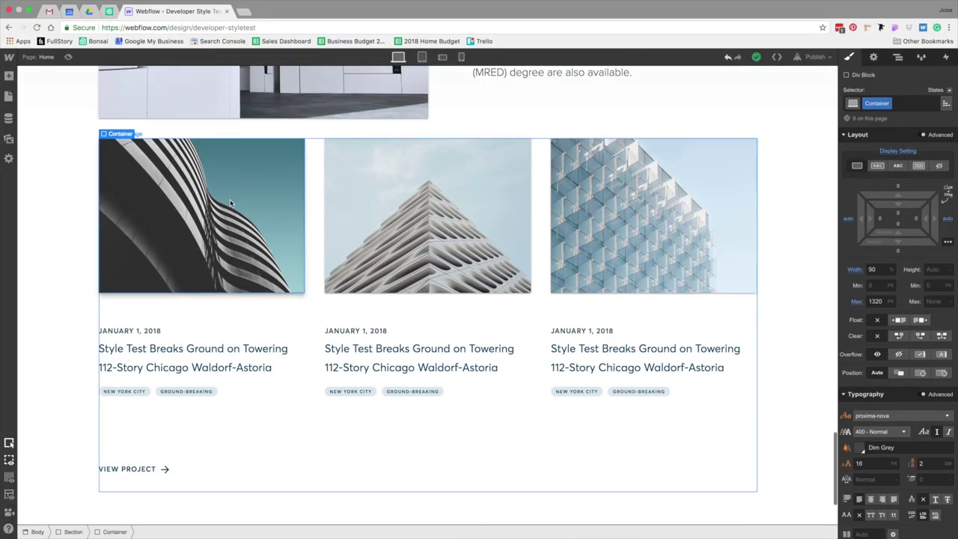
{"action": "left_click", "coordinate": [231, 203]}
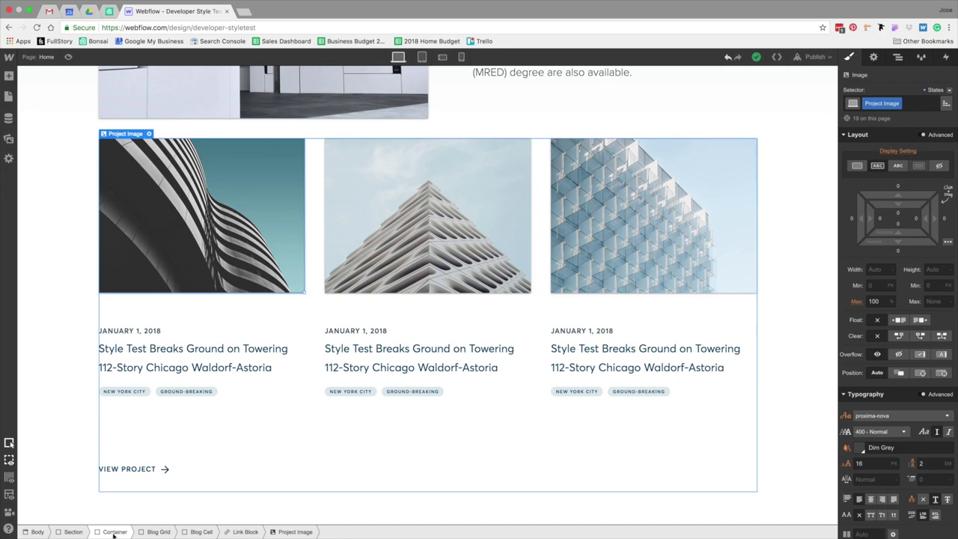
{"action": "left_click", "coordinate": [171, 532]}
{"action": "scroll", "coordinate": [190, 415], "scroll_direction": "down", "scroll_amount": 3}
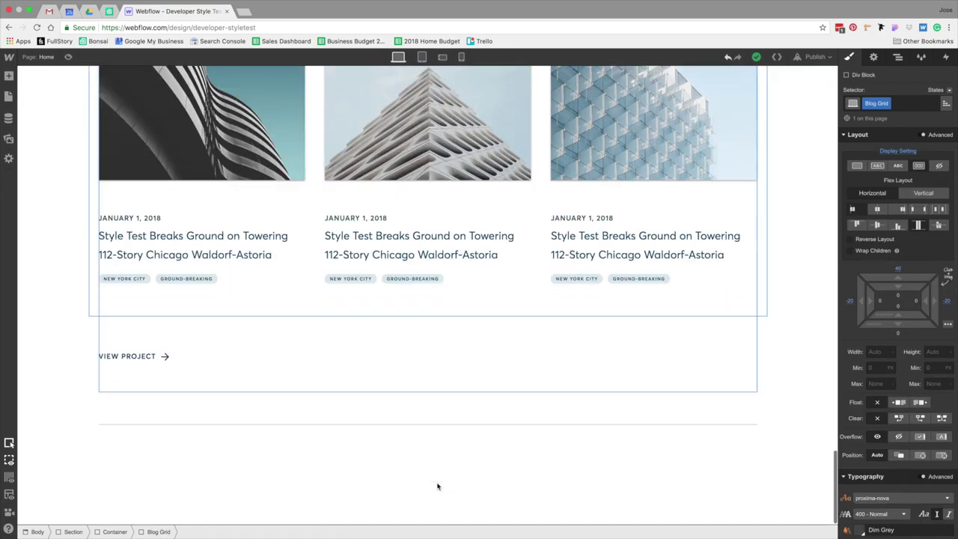
{"action": "left_click", "coordinate": [188, 468]}
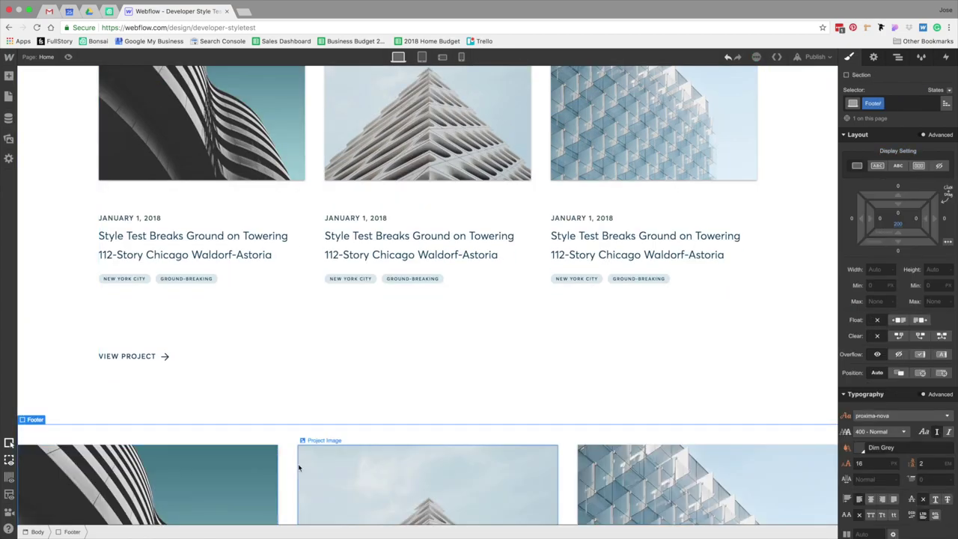
{"action": "scroll", "coordinate": [298, 464], "scroll_direction": "down", "scroll_amount": 3}
{"action": "scroll", "coordinate": [298, 463], "scroll_direction": "up", "scroll_amount": 3}
{"action": "left_click", "coordinate": [202, 127]}
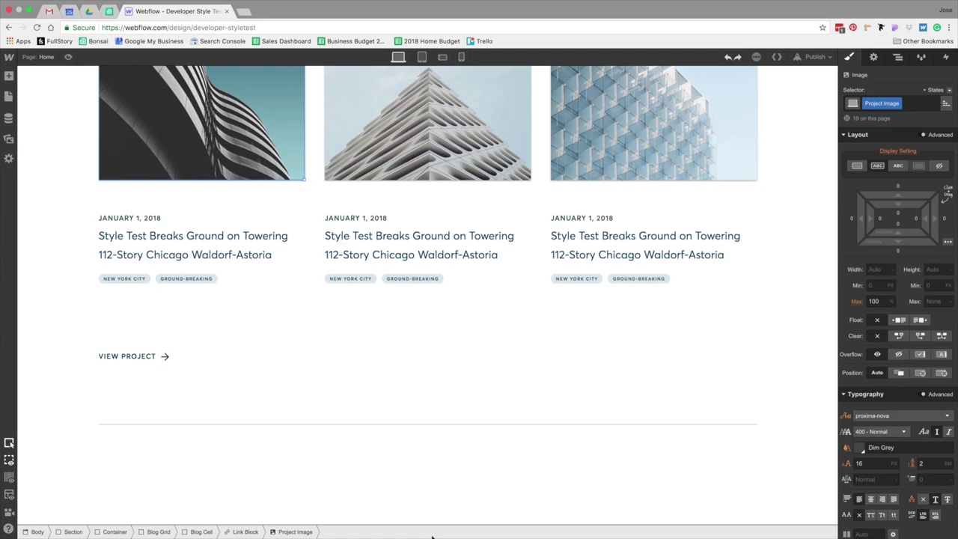
{"action": "left_click", "coordinate": [300, 462]}
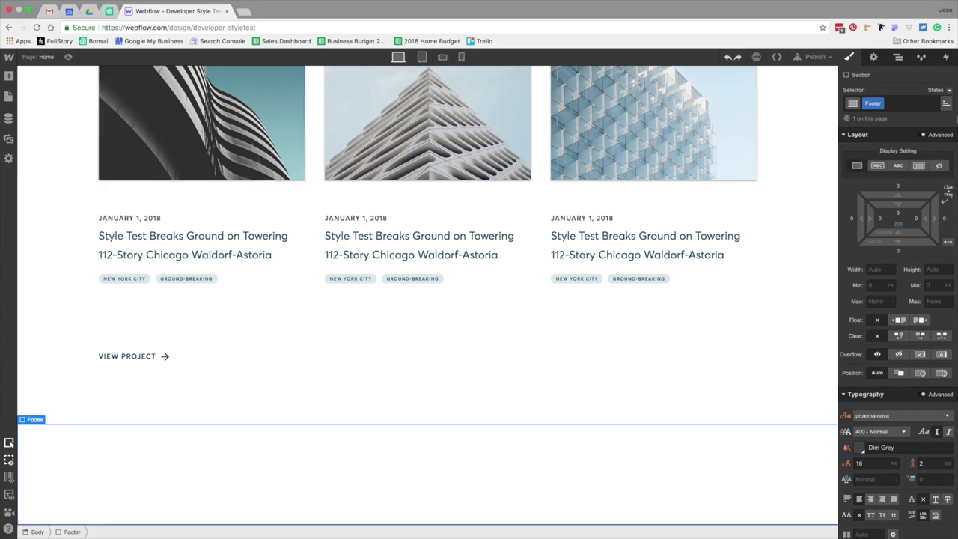
- Add a Div Block classed Footer Flex inside the footer container
{"action": "left_click", "coordinate": [899, 57]}
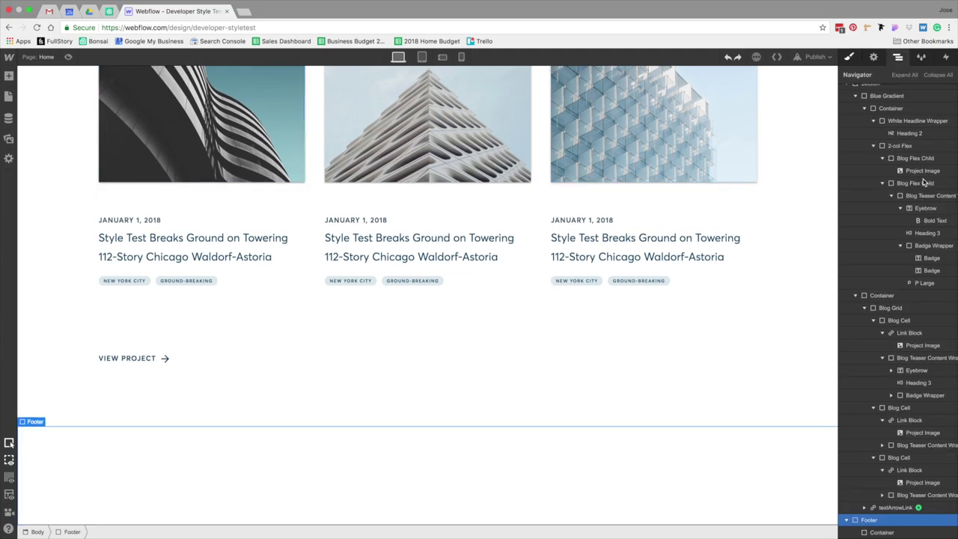
{"action": "left_click", "coordinate": [120, 438]}
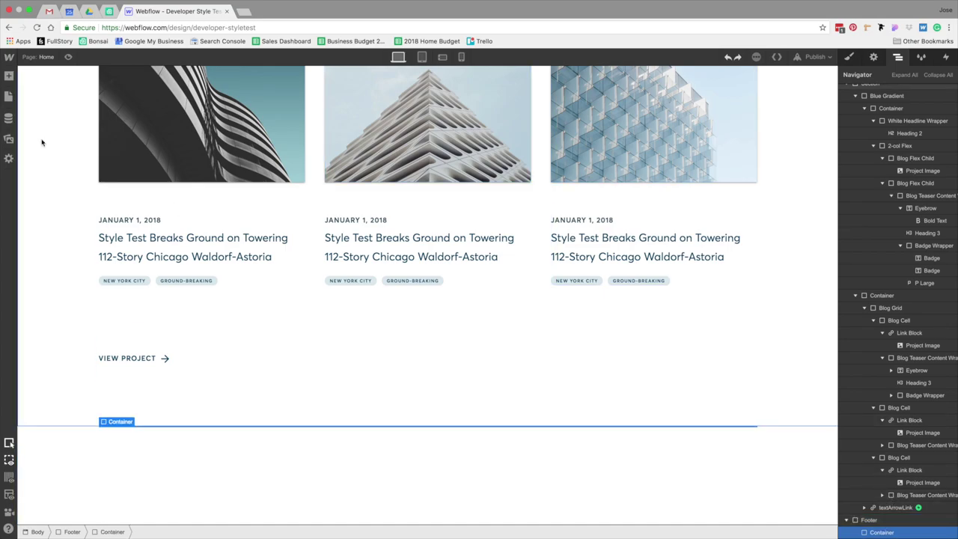
{"action": "left_click", "coordinate": [9, 76]}
{"action": "left_click", "coordinate": [44, 204]}
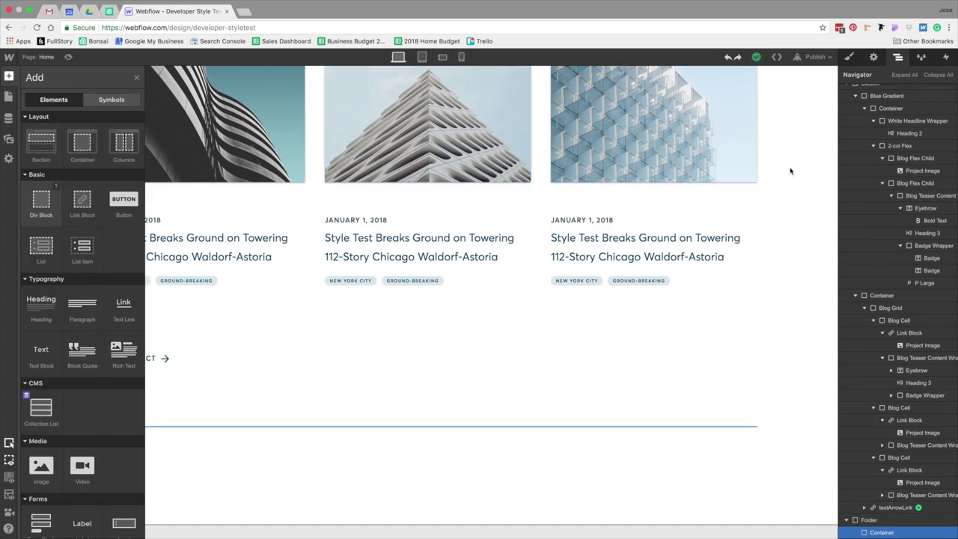
{"action": "left_click", "coordinate": [851, 58]}
{"action": "left_click", "coordinate": [872, 104]}
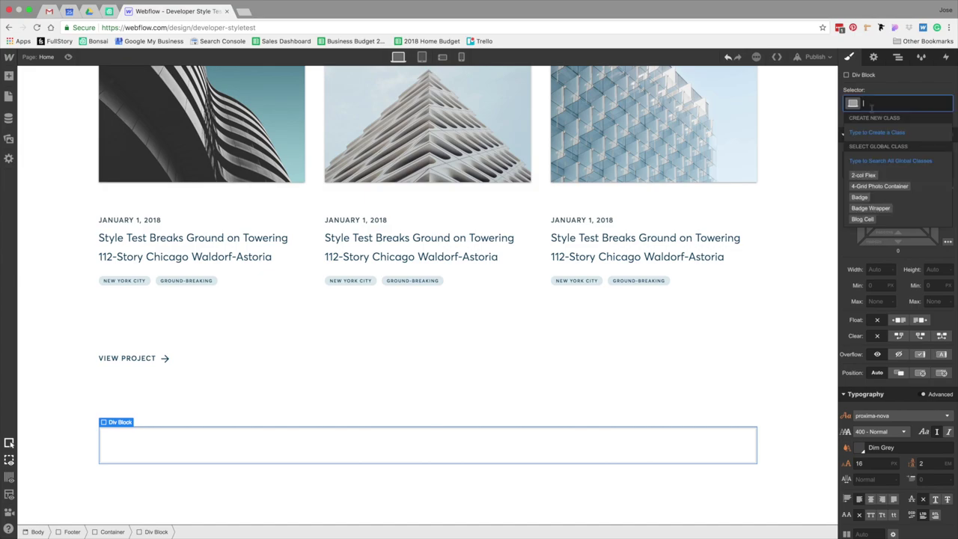
{"action": "type", "text": "Footer Fle"}
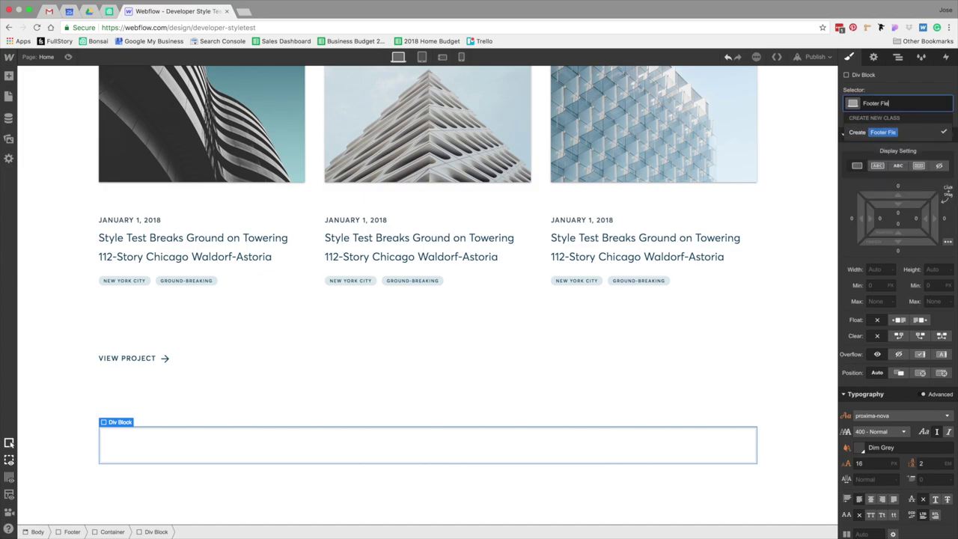
{"action": "type", "text": "x"}
{"action": "key", "text": "Return"}
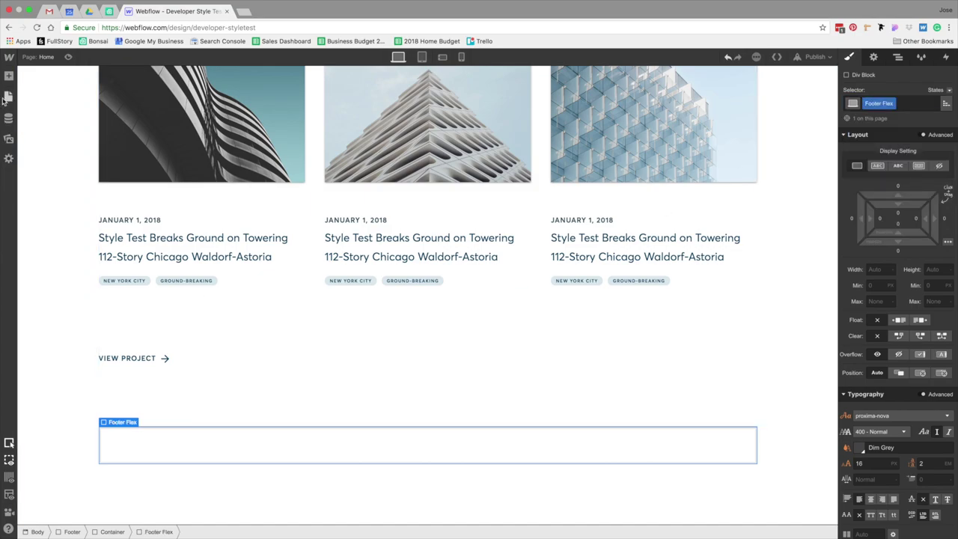
- Nest a Div Block classed Footer Child inside Footer Flex and paste two more copies
{"action": "left_click", "coordinate": [9, 76]}
{"action": "left_click_drag", "start_coordinate": [338, 426], "coordinate": [177, 444]}
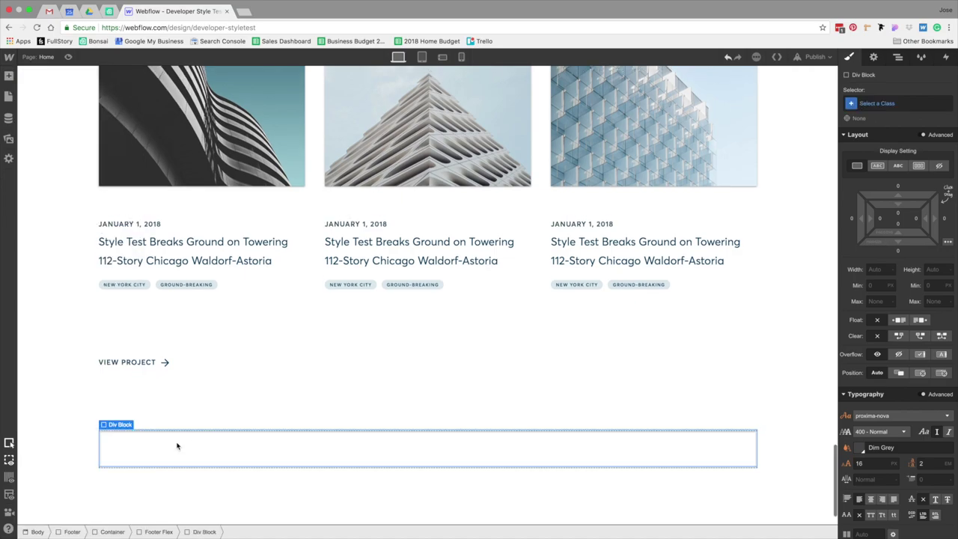
{"action": "left_click", "coordinate": [896, 107]}
{"action": "type", "text": "Footer Child"}
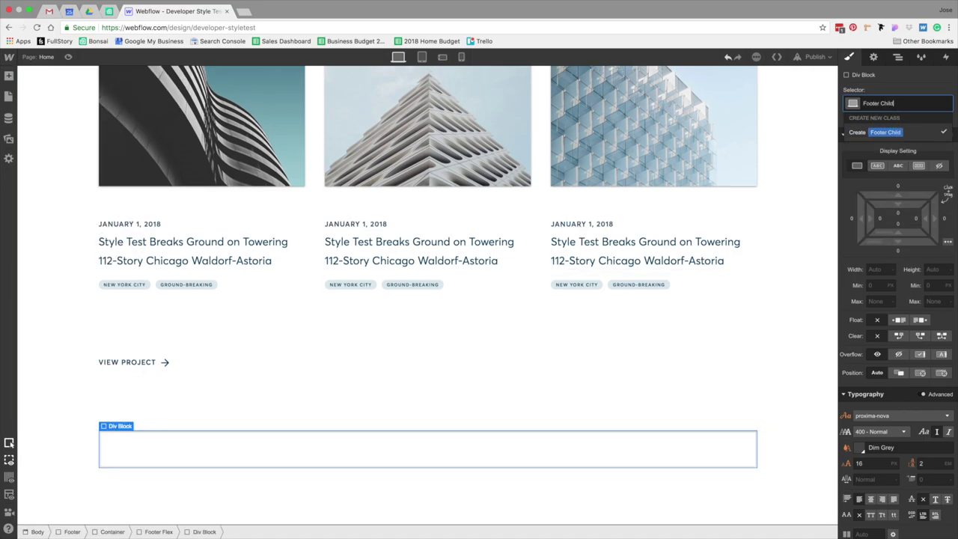
{"action": "key", "text": "Return"}
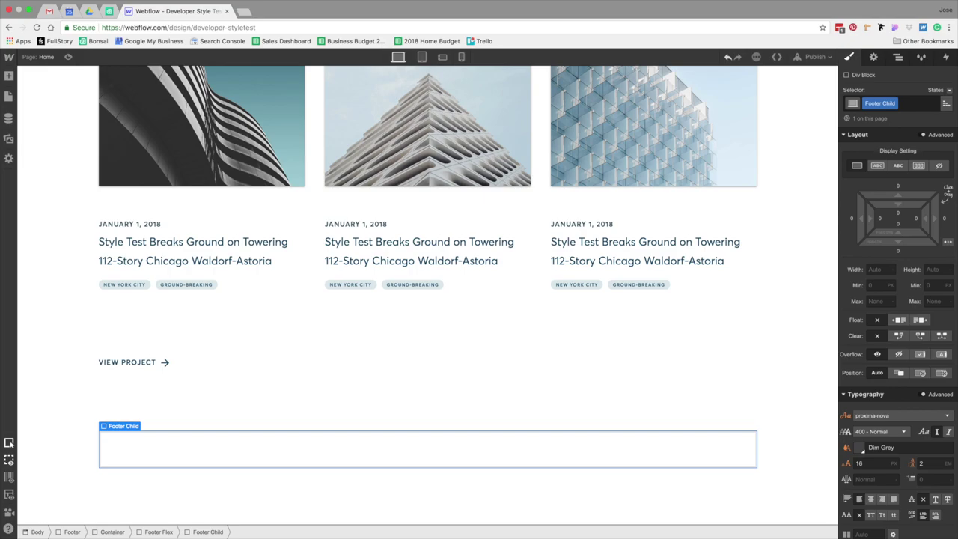
{"action": "key", "text": "super+v"}
{"action": "key", "text": "super+v"}
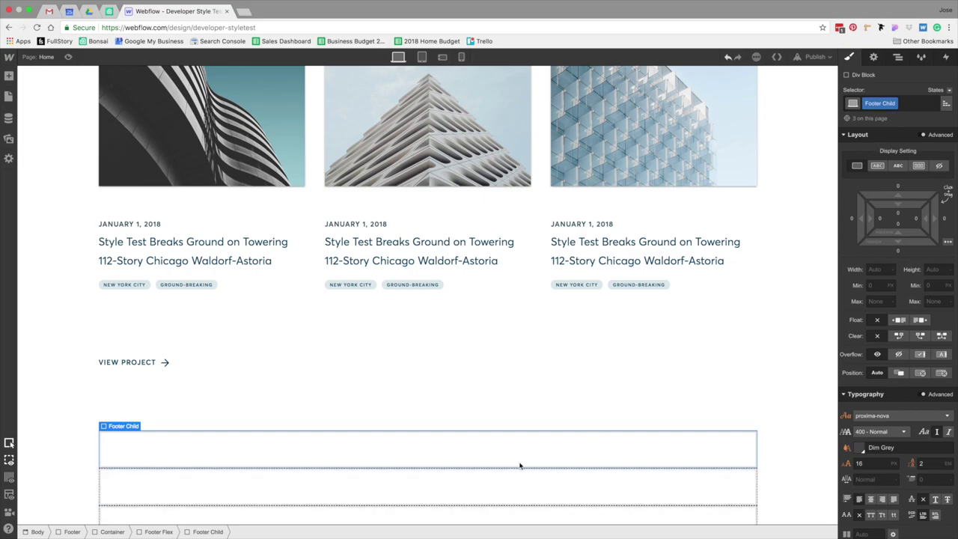
{"action": "scroll", "coordinate": [442, 448], "scroll_direction": "down", "scroll_amount": 3}
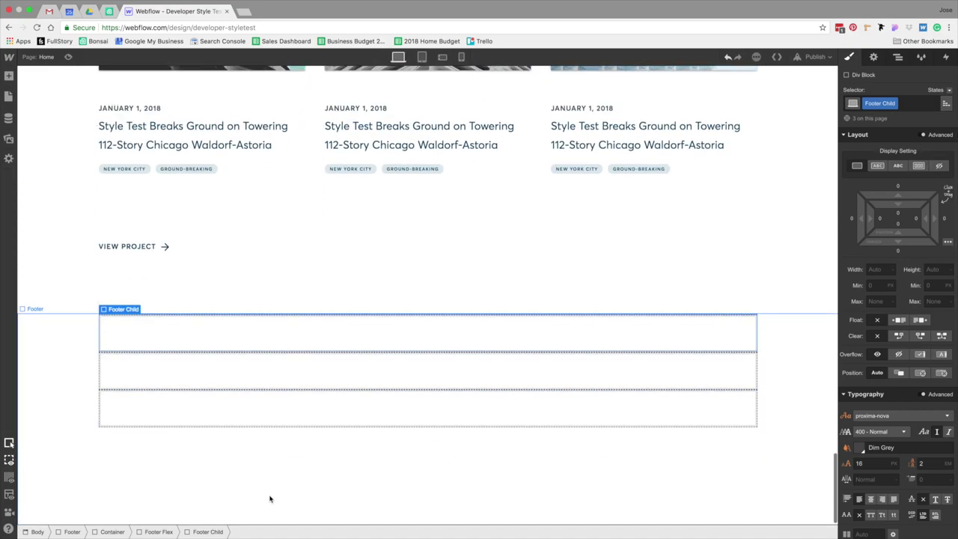
- Set Footer Flex to display Flex and make the Footer Child columns Grow
{"action": "left_click", "coordinate": [153, 532]}
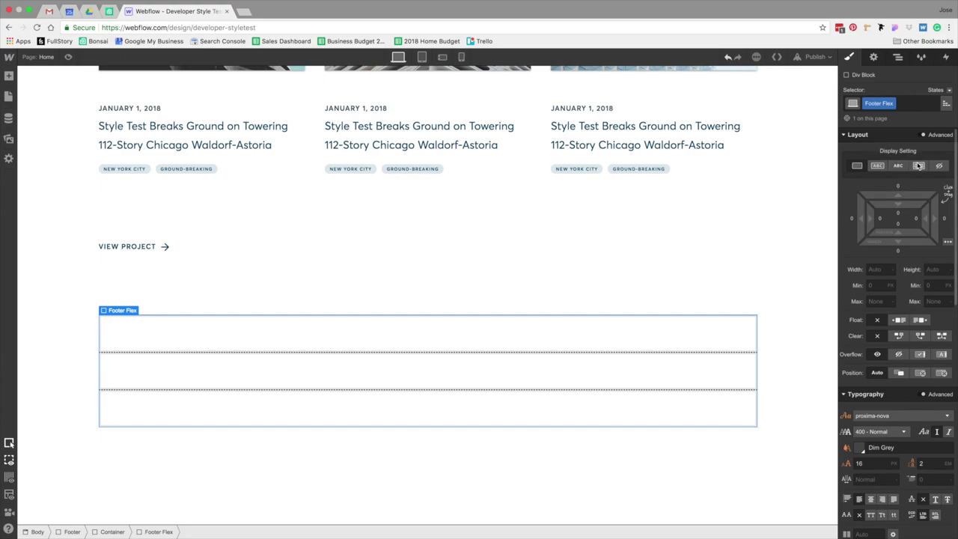
{"action": "left_click", "coordinate": [919, 166]}
{"action": "left_click", "coordinate": [192, 405]}
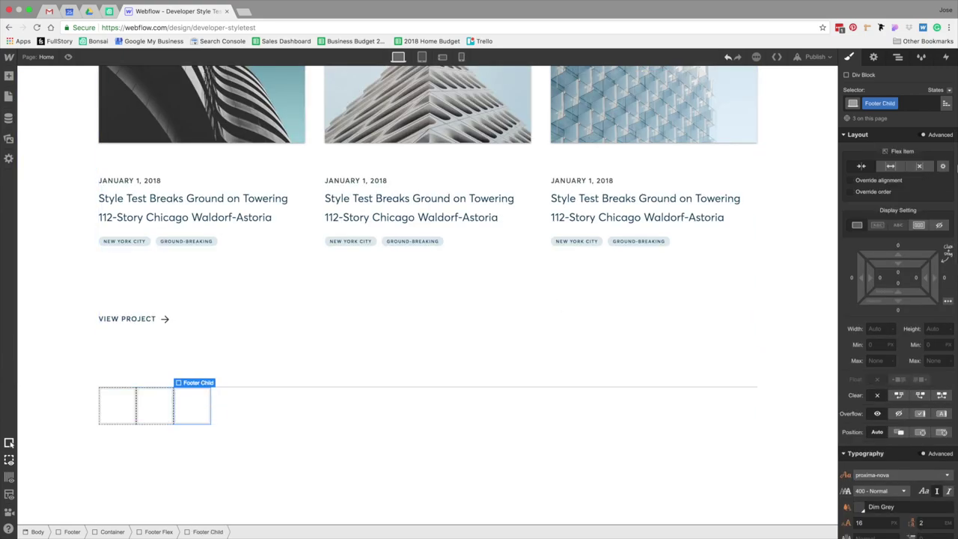
{"action": "left_click", "coordinate": [887, 166]}
- Copy the header's Style Test brand logo into the middle Footer Child column
{"action": "key", "text": "ctrl+Left"}
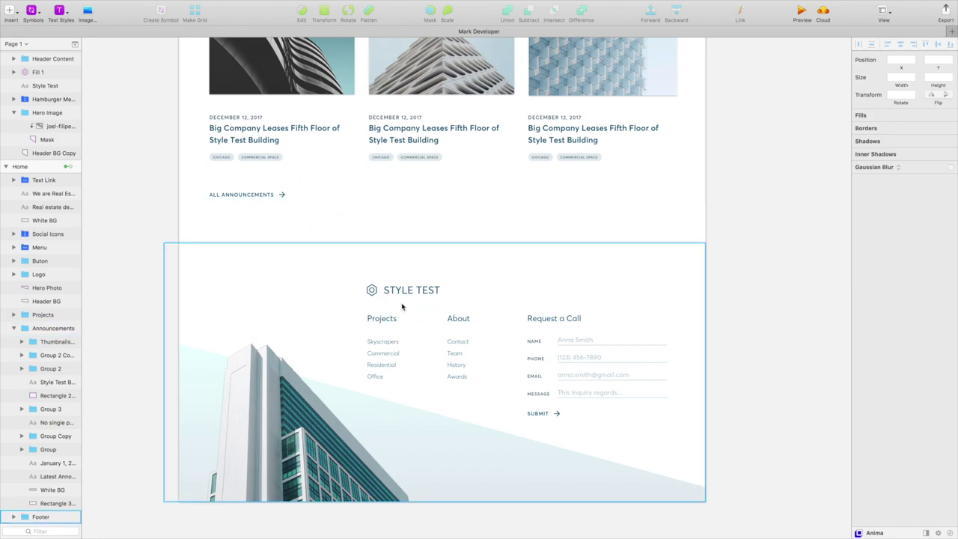
{"action": "key", "text": "super+Tab"}
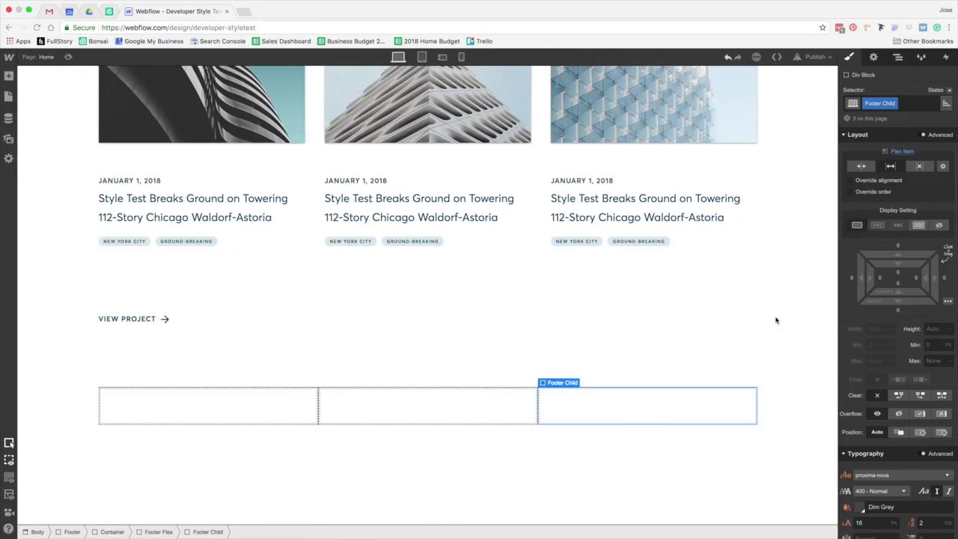
{"action": "scroll", "coordinate": [531, 402], "scroll_direction": "up", "scroll_amount": 10}
{"action": "scroll", "coordinate": [531, 404], "scroll_direction": "up", "scroll_amount": 3}
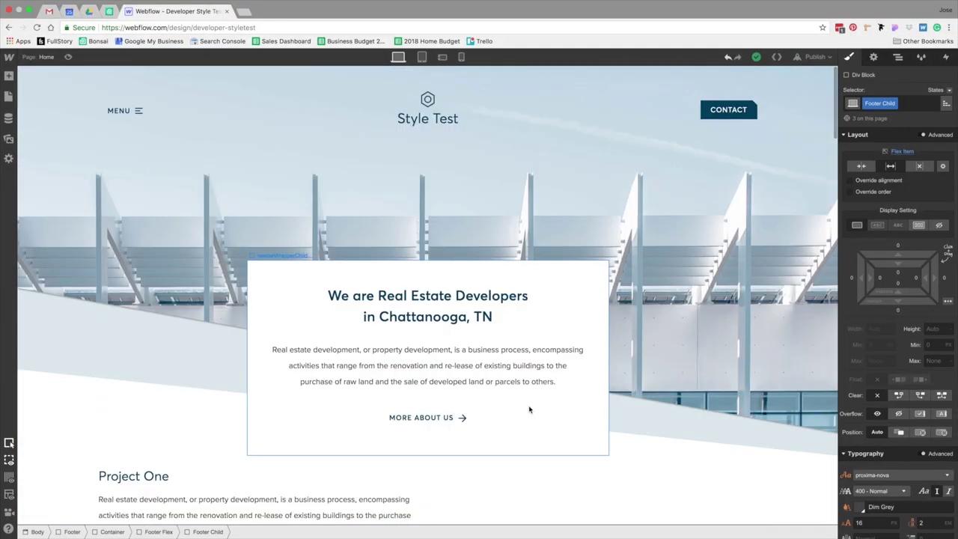
{"action": "left_click", "coordinate": [409, 106]}
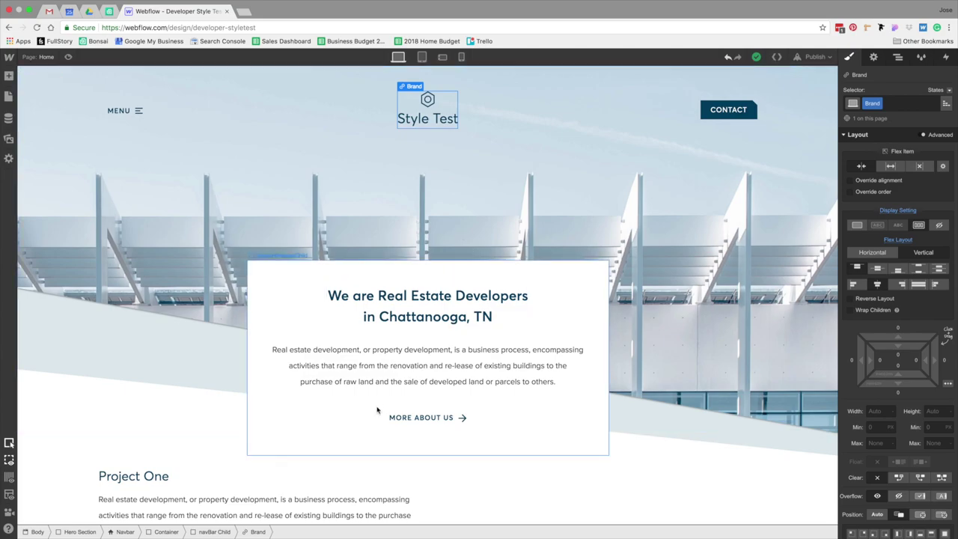
{"action": "scroll", "coordinate": [468, 406], "scroll_direction": "down", "scroll_amount": 20}
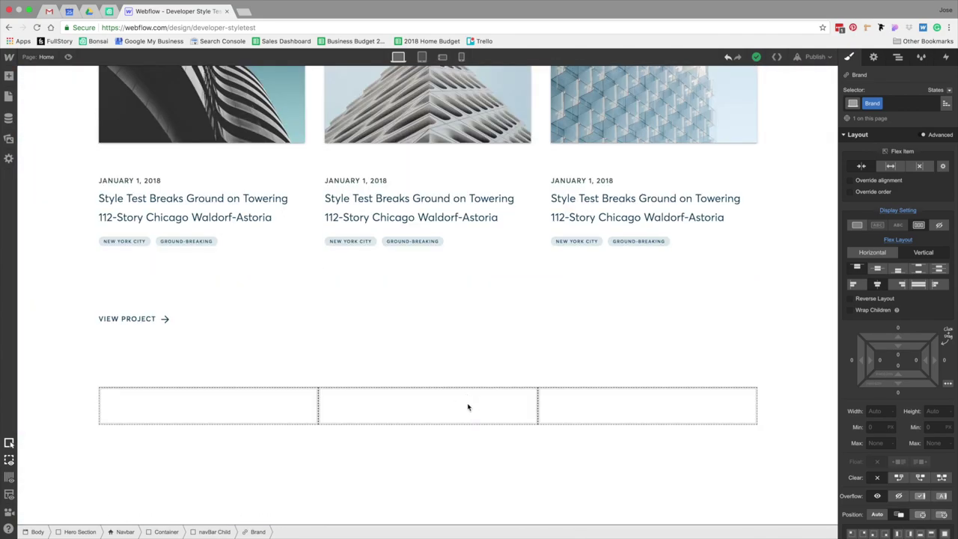
{"action": "left_click", "coordinate": [468, 406]}
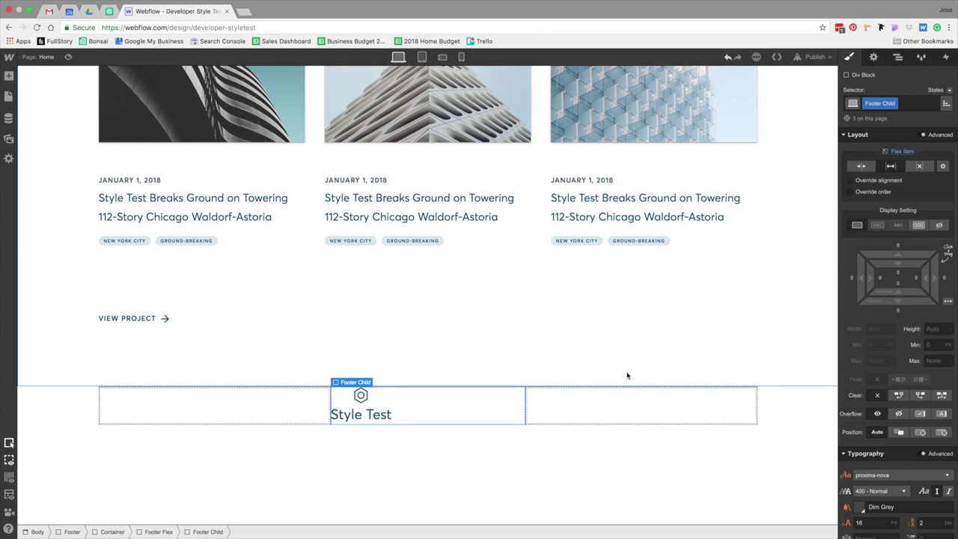
- Give the footer logo link a Footer Brand combo class laid out Flex Horizontal
{"action": "left_click", "coordinate": [921, 231]}
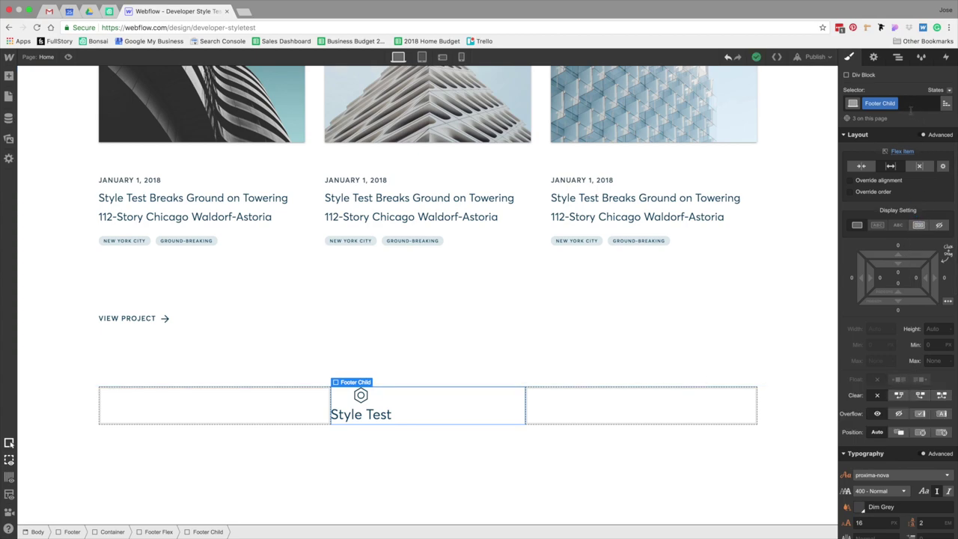
{"action": "left_click", "coordinate": [364, 404]}
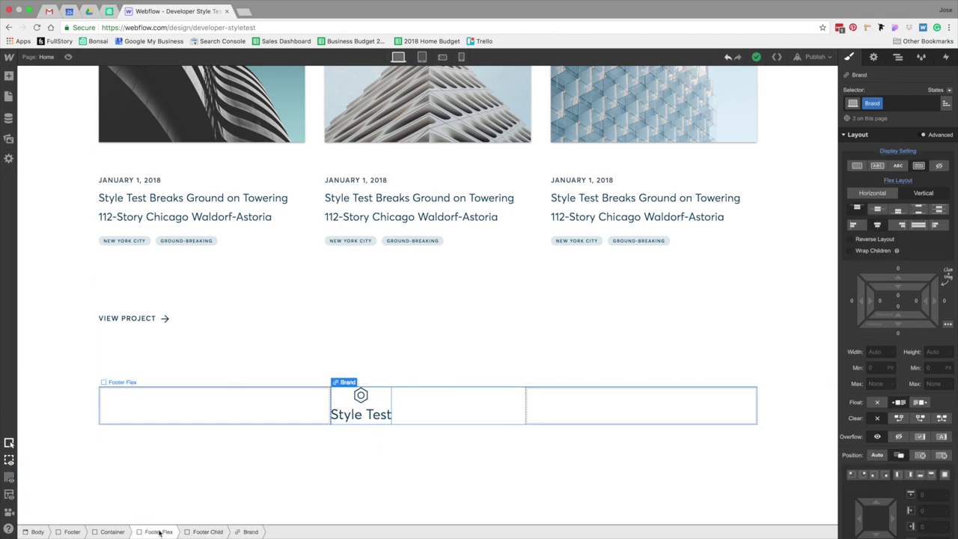
{"action": "left_click", "coordinate": [364, 398]}
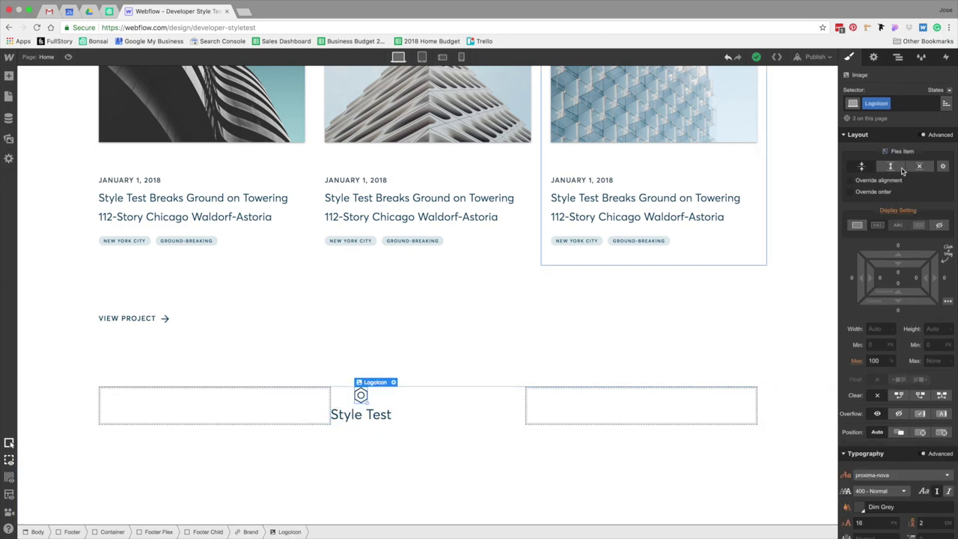
{"action": "left_click", "coordinate": [251, 531]}
{"action": "left_click", "coordinate": [898, 104]}
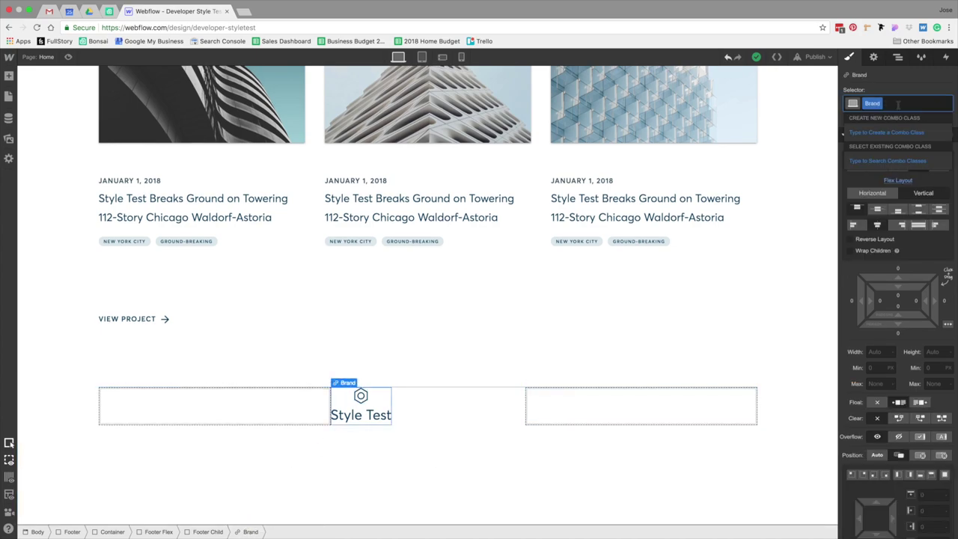
{"action": "type", "text": "Footer Brand"}
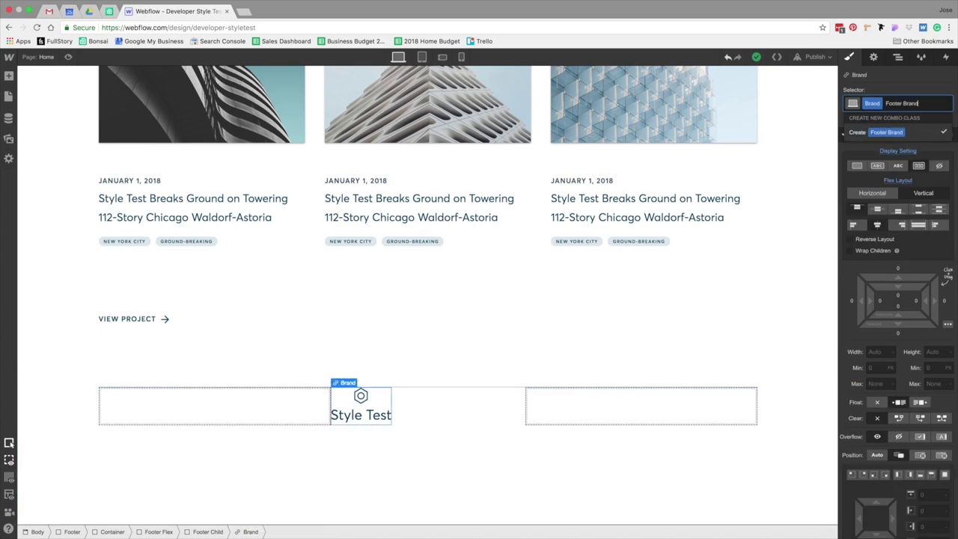
{"action": "key", "text": "Return"}
{"action": "left_click", "coordinate": [872, 194]}
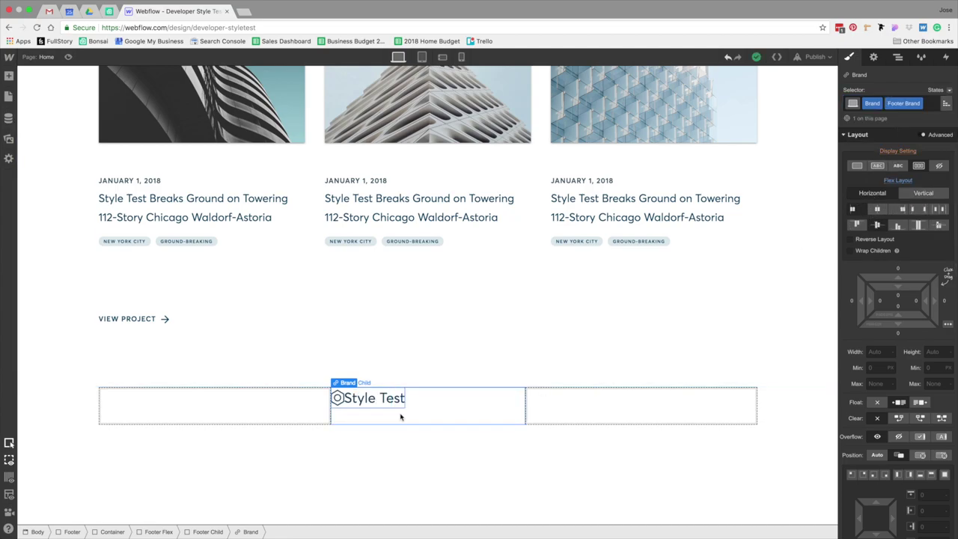
- Give the logo icon a Footer Icon combo class with a 20 px right margin
{"action": "key", "text": "ctrl+Left"}
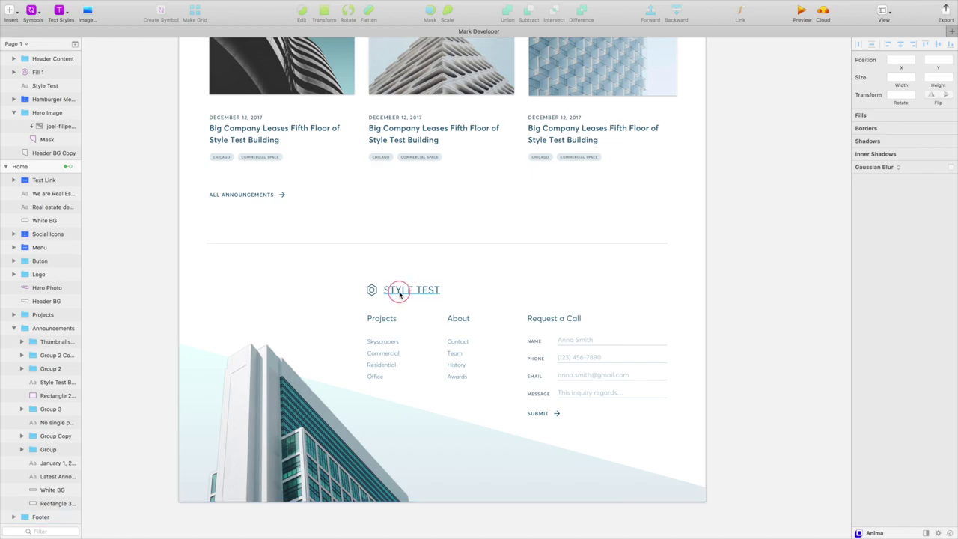
{"action": "left_click", "coordinate": [399, 295]}
{"action": "double_click", "coordinate": [400, 294]}
{"action": "key", "text": "ctrl+Right"}
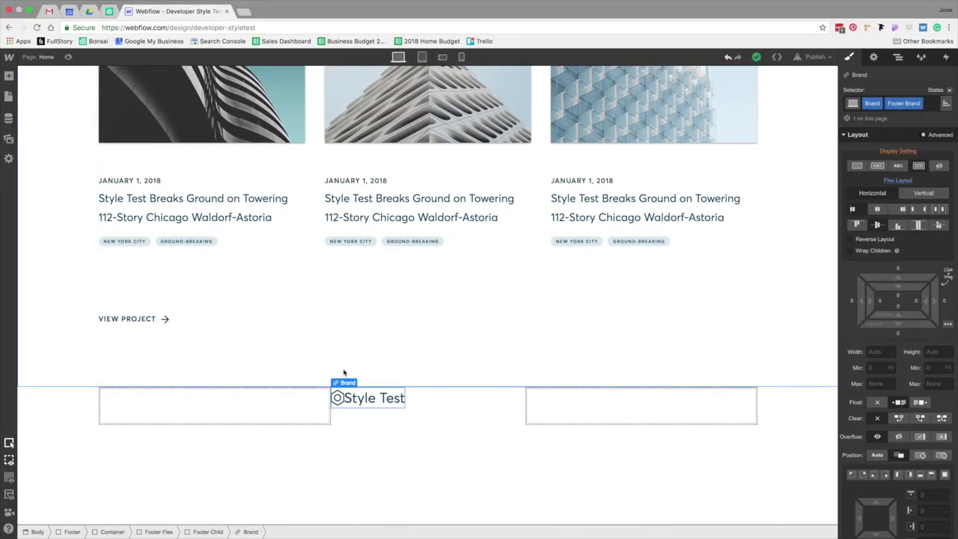
{"action": "left_click", "coordinate": [337, 397]}
{"action": "left_click", "coordinate": [909, 103]}
{"action": "type", "text": "Footer Icon"}
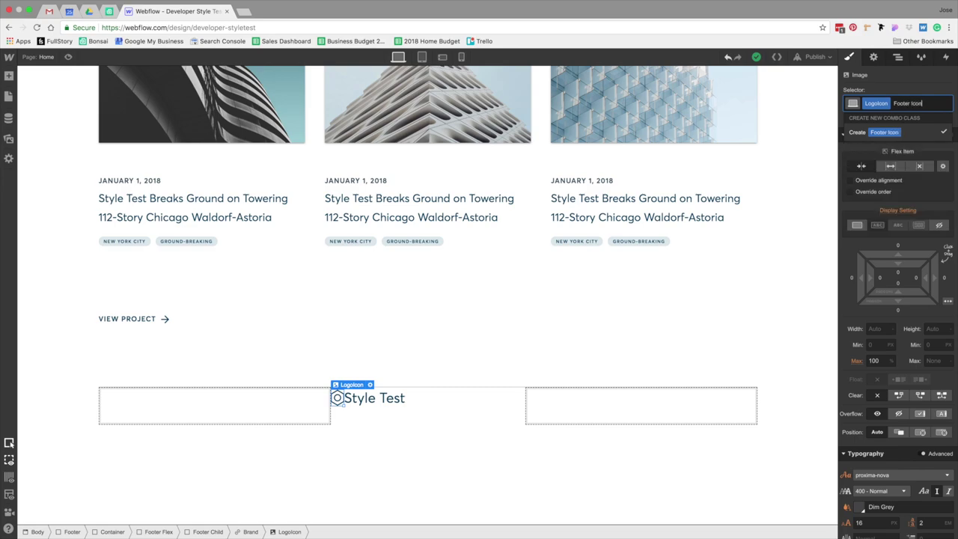
{"action": "key", "text": "Return"}
{"action": "left_click", "coordinate": [944, 278]}
{"action": "type", "text": "20"}
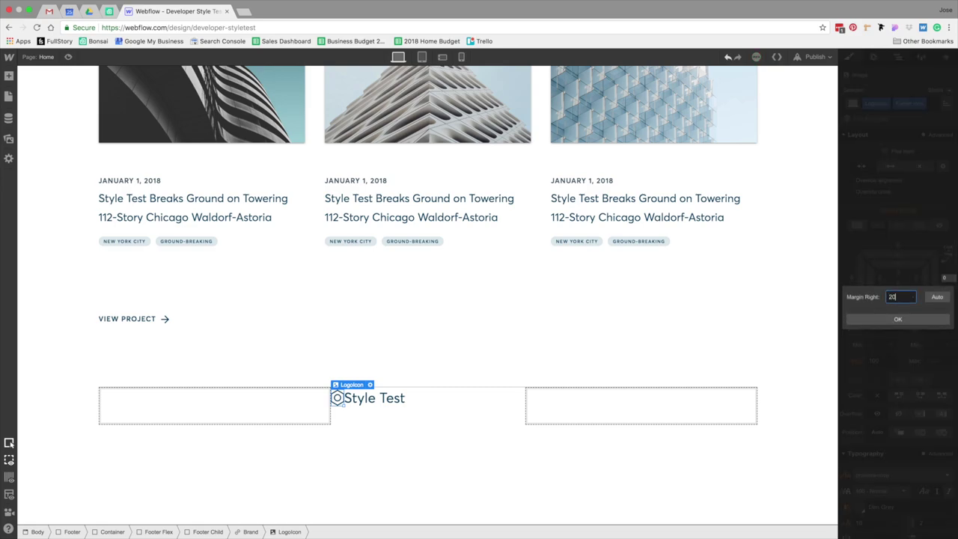
{"action": "key", "text": "Return"}
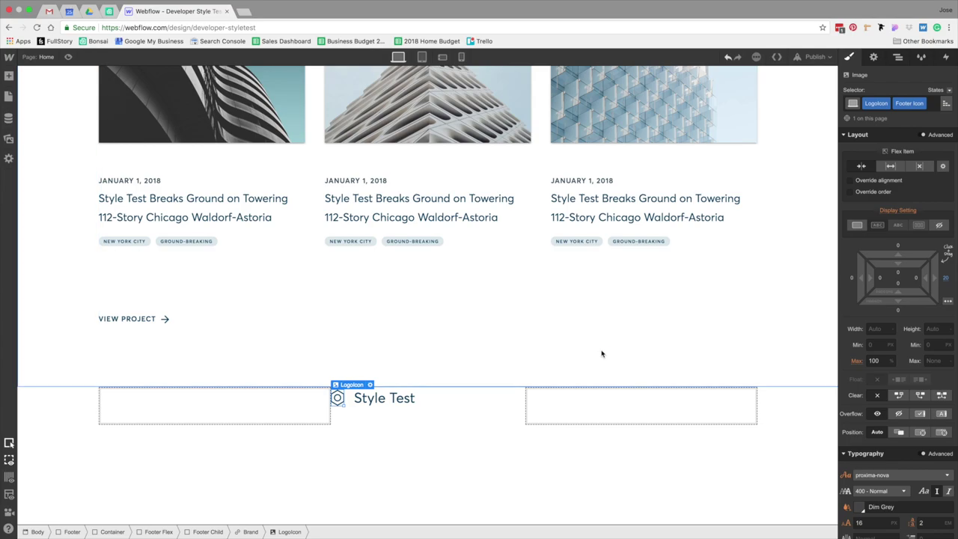
{"action": "left_click", "coordinate": [452, 422]}
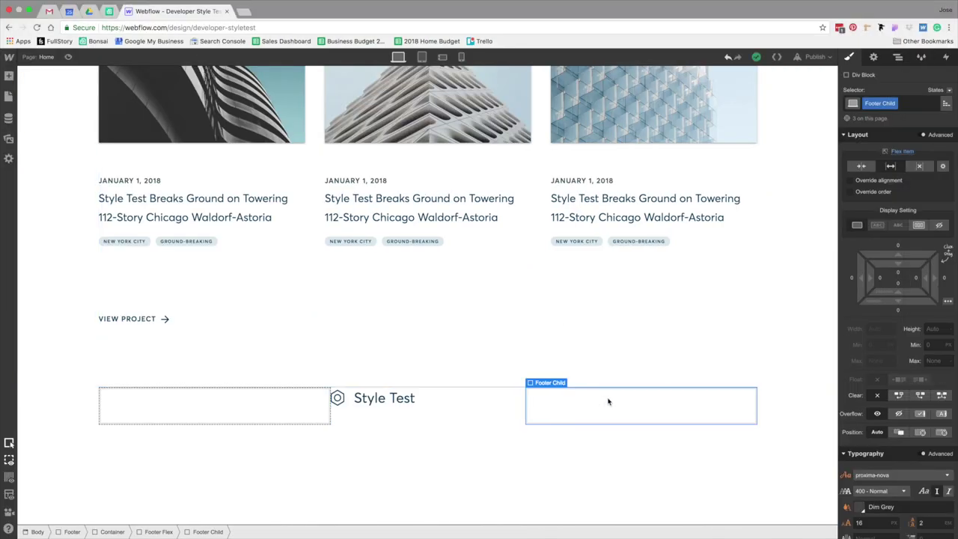
- Give the left footer column a 33 combo class with a 33% flex basis
{"action": "left_click", "coordinate": [387, 402]}
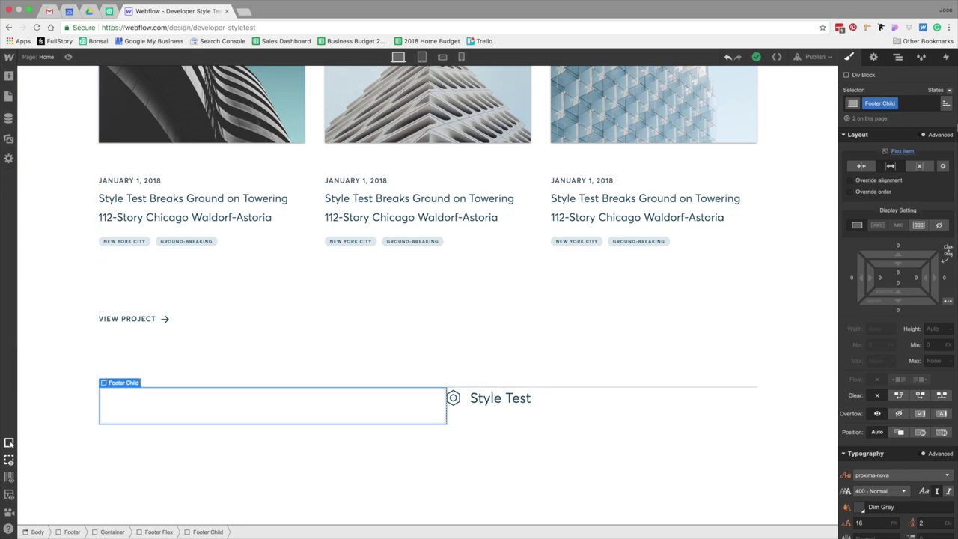
{"action": "left_click", "coordinate": [915, 103]}
{"action": "type", "text": "33"}
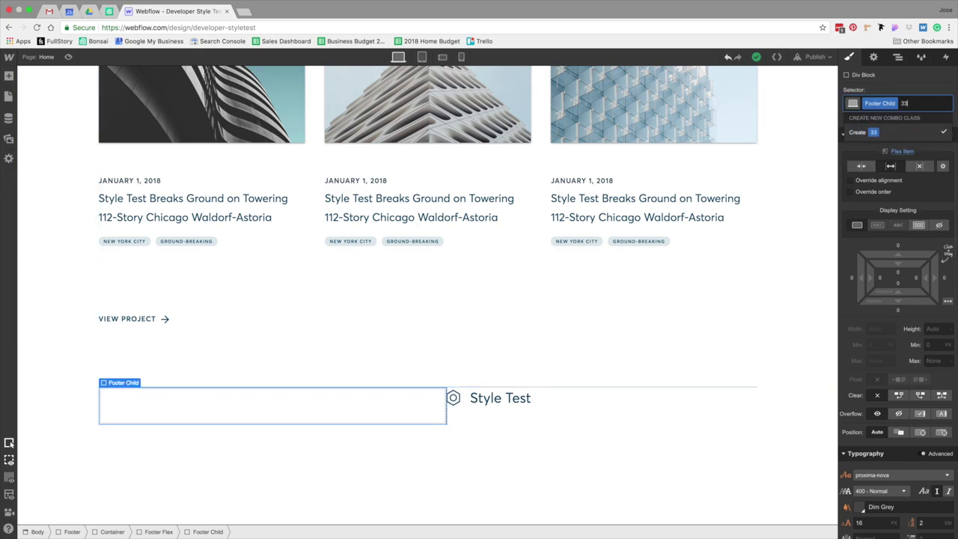
{"action": "key", "text": "Return"}
{"action": "left_click", "coordinate": [943, 166]}
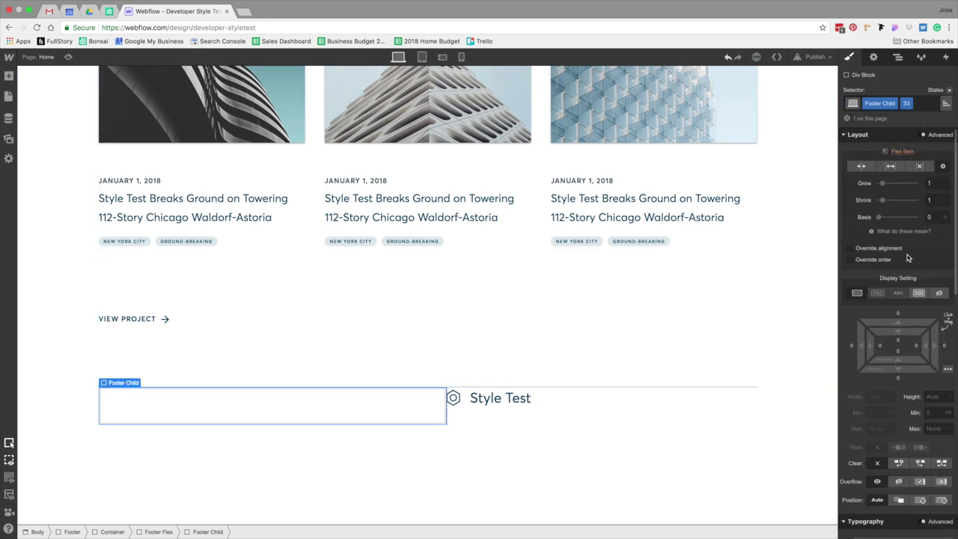
{"action": "left_click", "coordinate": [934, 216]}
{"action": "type", "text": "33"}
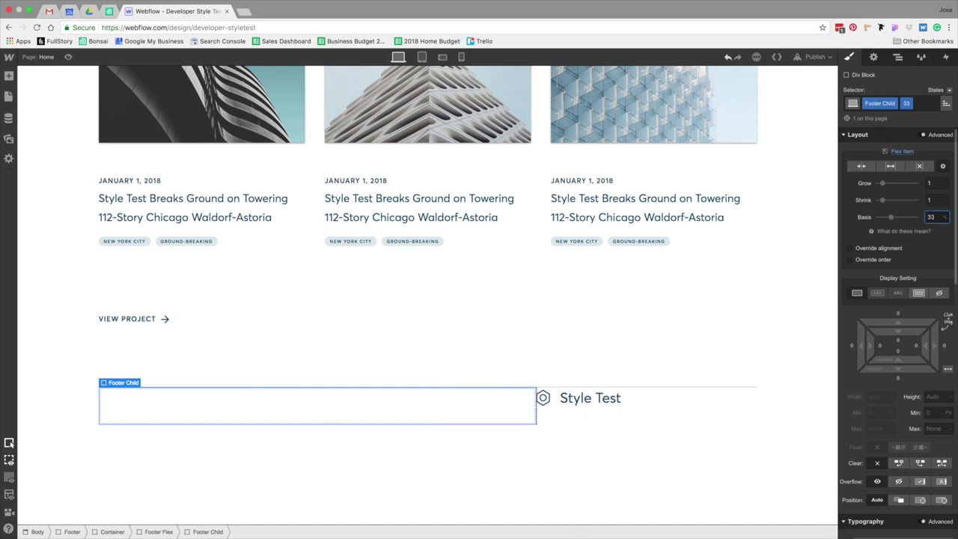
- Give the right footer column a 67 combo class, 67% flex basis and 15 px left padding
{"action": "left_click", "coordinate": [674, 414]}
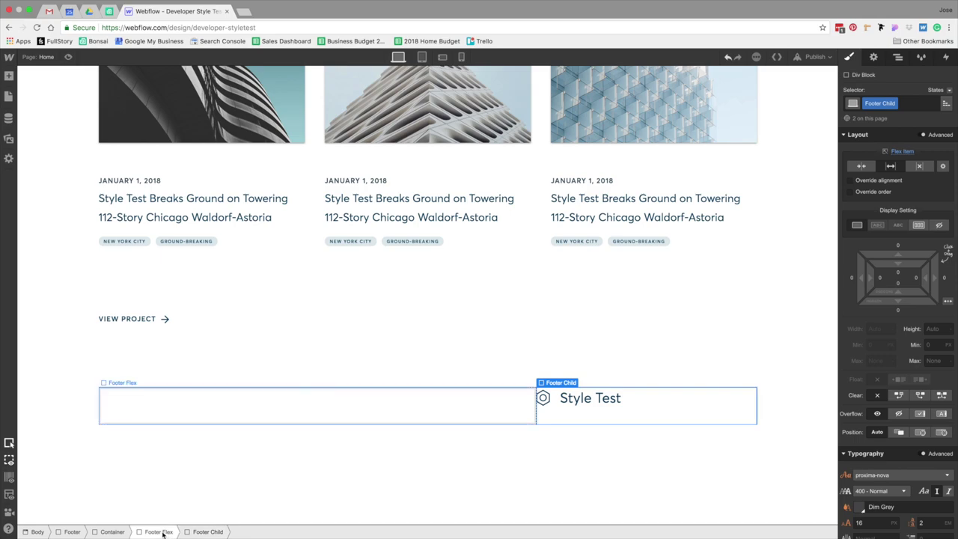
{"action": "left_click", "coordinate": [935, 105]}
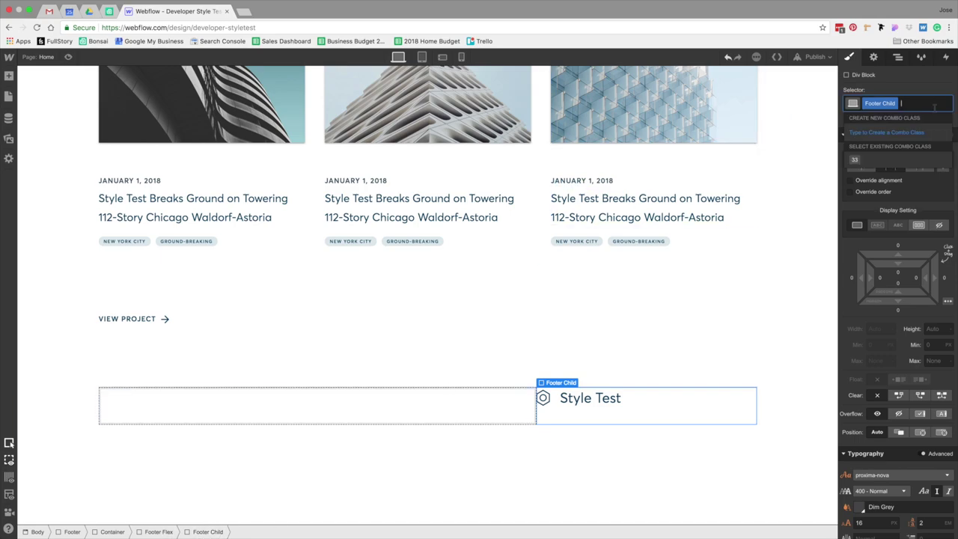
{"action": "type", "text": "67"}
{"action": "key", "text": "Return"}
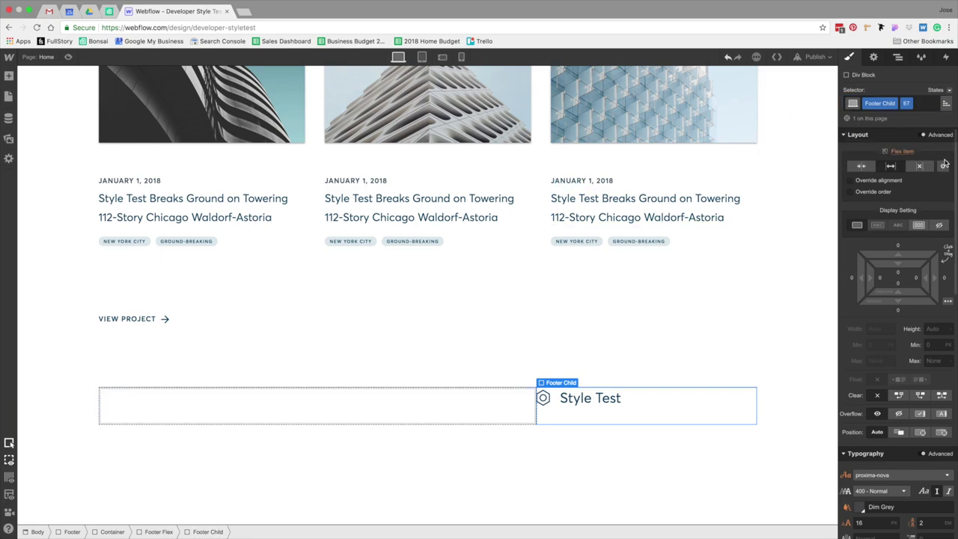
{"action": "left_click", "coordinate": [932, 217]}
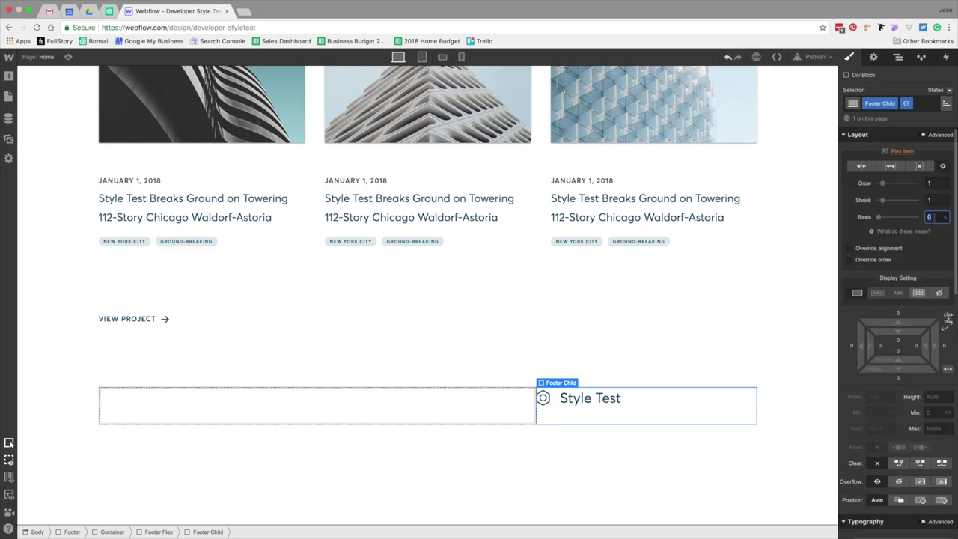
{"action": "type", "text": "67"}
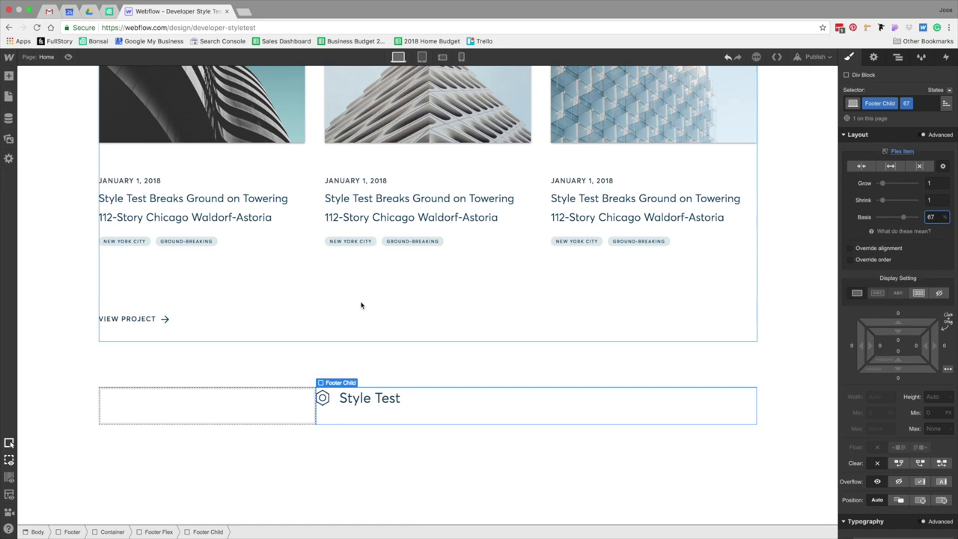
{"action": "left_click", "coordinate": [880, 349]}
{"action": "type", "text": "1"}
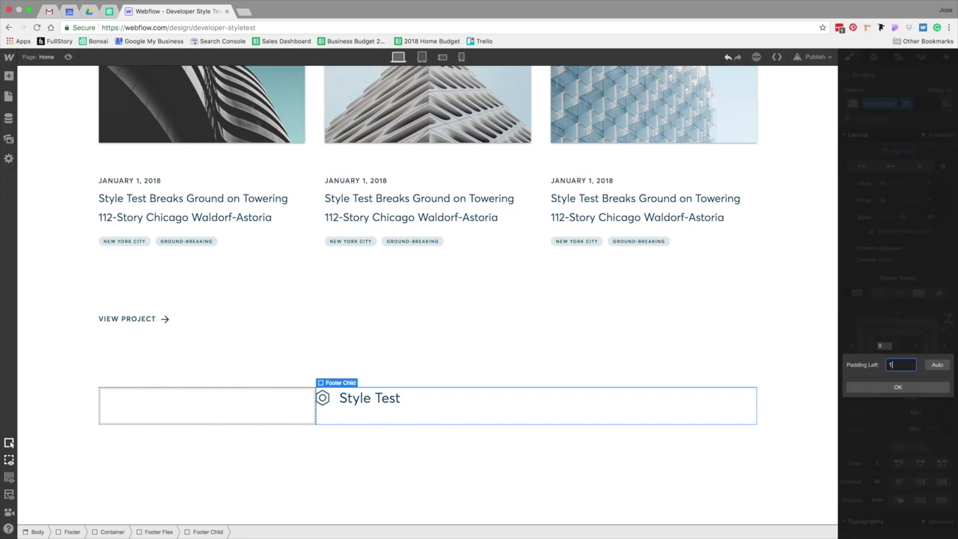
{"action": "type", "text": "5"}
{"action": "key", "text": "Return"}
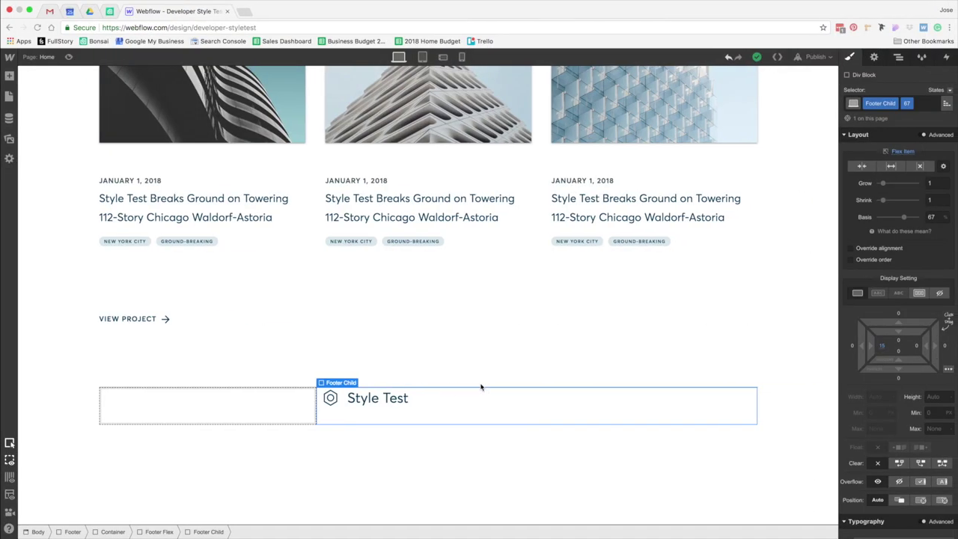
- Set the footer Style Test logo's bottom margin to 40 px
{"action": "left_click", "coordinate": [384, 401]}
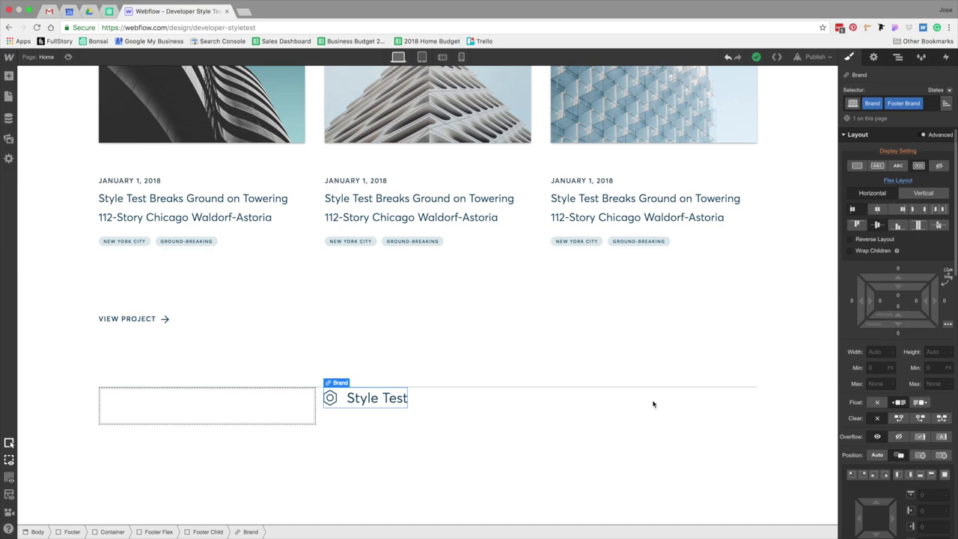
{"action": "left_click", "coordinate": [898, 332]}
{"action": "type", "text": "4"}
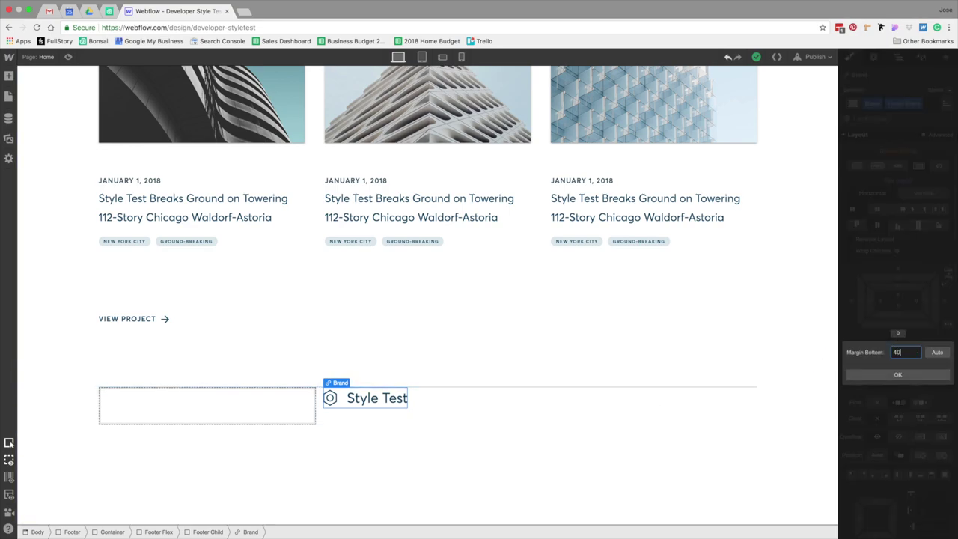
{"action": "type", "text": "0"}
{"action": "key", "text": "Return"}
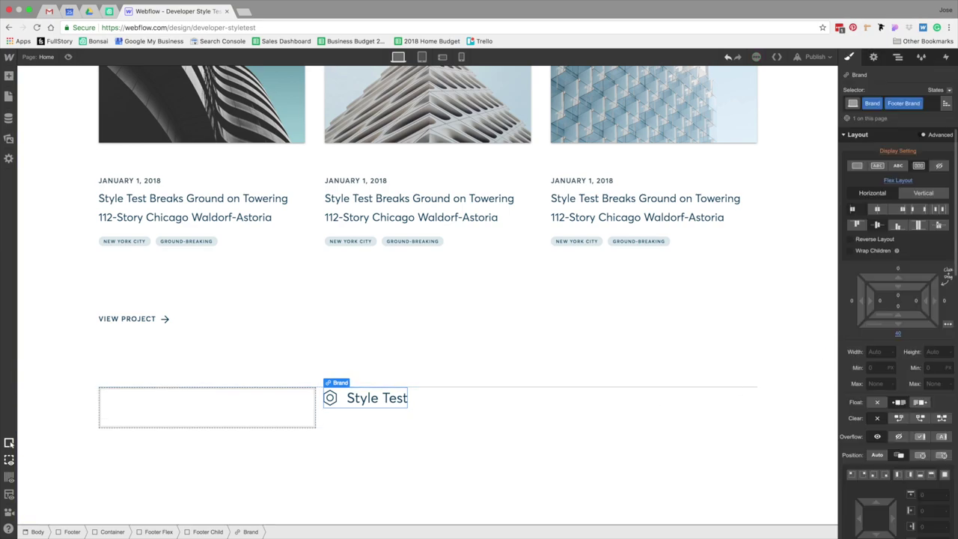
{"action": "left_click", "coordinate": [512, 394]}
{"action": "left_click", "coordinate": [9, 76]}
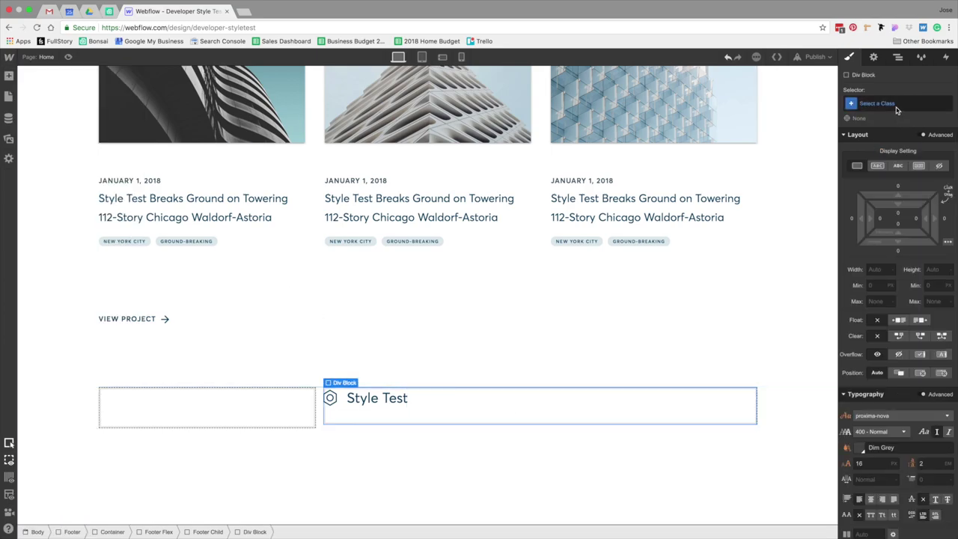
- Add a Footer Columns Wrapper div containing a div classed Footer Column
{"action": "left_click", "coordinate": [895, 103]}
{"action": "type", "text": "Footer Columns Wrapper"}
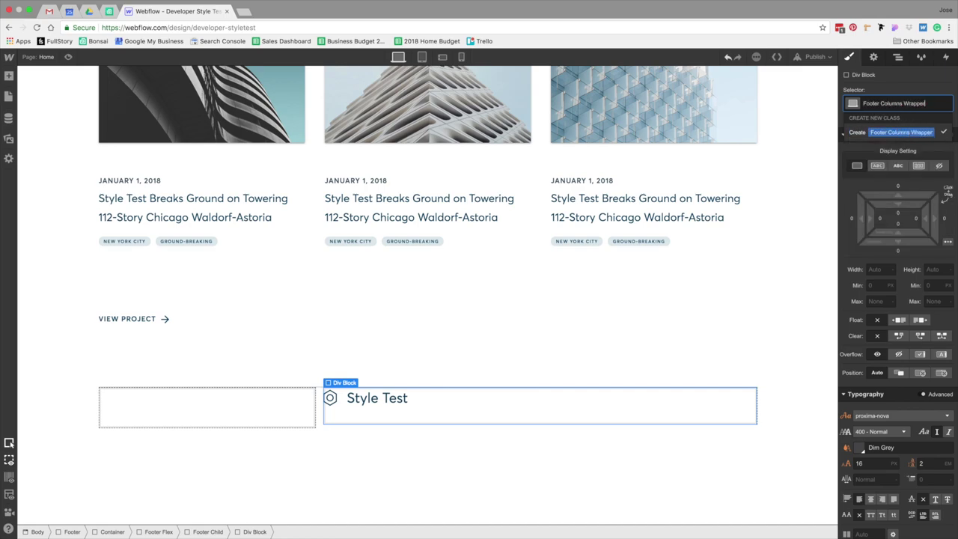
{"action": "key", "text": "Return"}
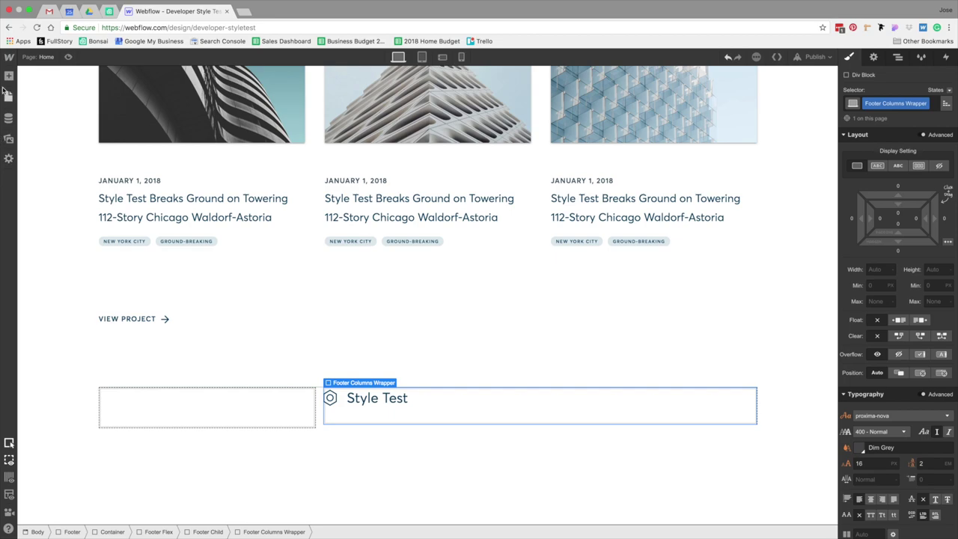
{"action": "key", "text": "a"}
{"action": "left_click", "coordinate": [479, 404]}
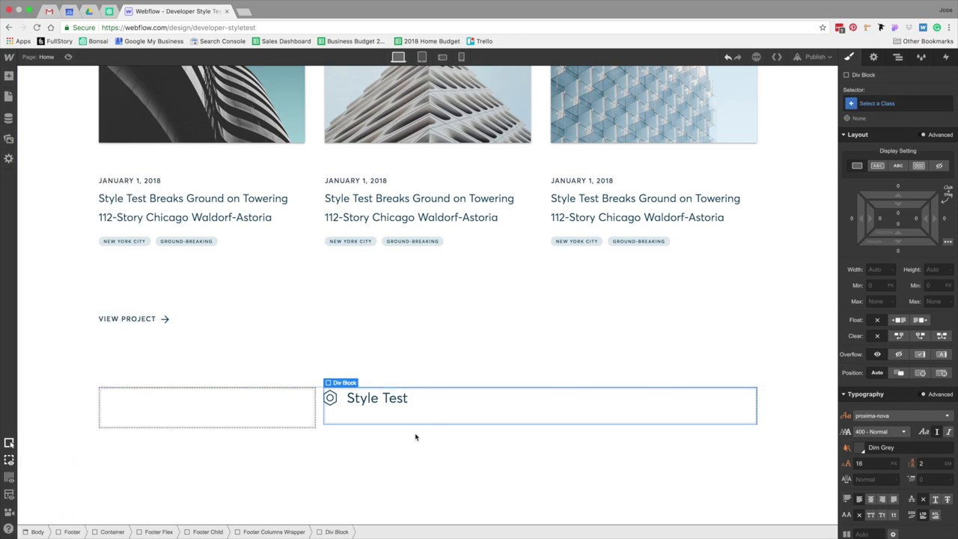
{"action": "left_click", "coordinate": [895, 103]}
{"action": "type", "text": "Footer Col"}
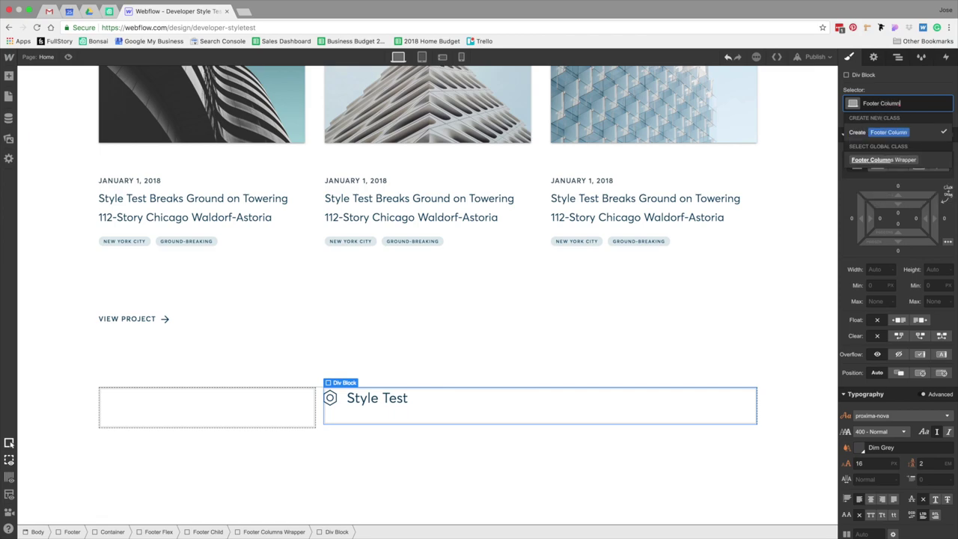
{"action": "type", "text": "umn"}
{"action": "key", "text": "Return"}
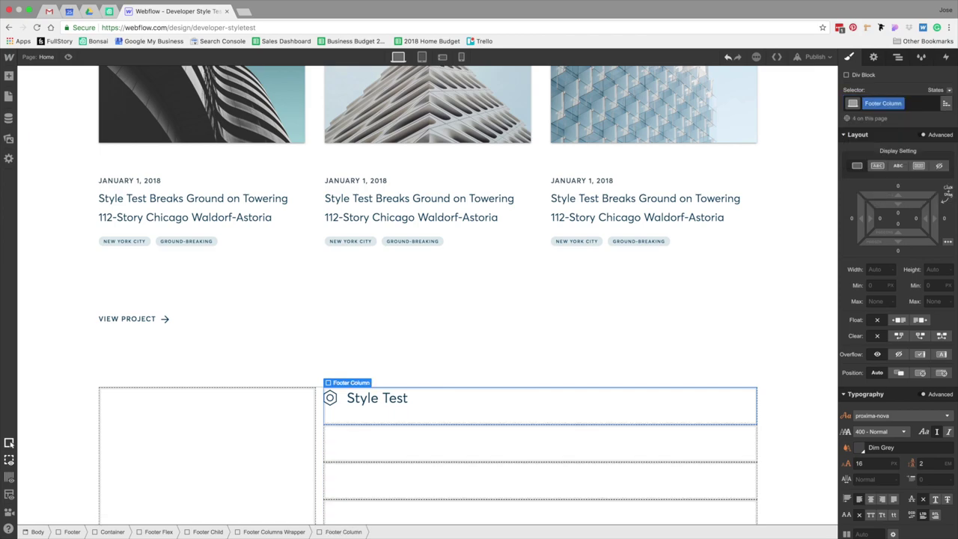
- Make the wrapper a flex row and set Footer Child to Flex Vertical, aligned start
{"action": "scroll", "coordinate": [422, 450], "scroll_direction": "down", "scroll_amount": 3}
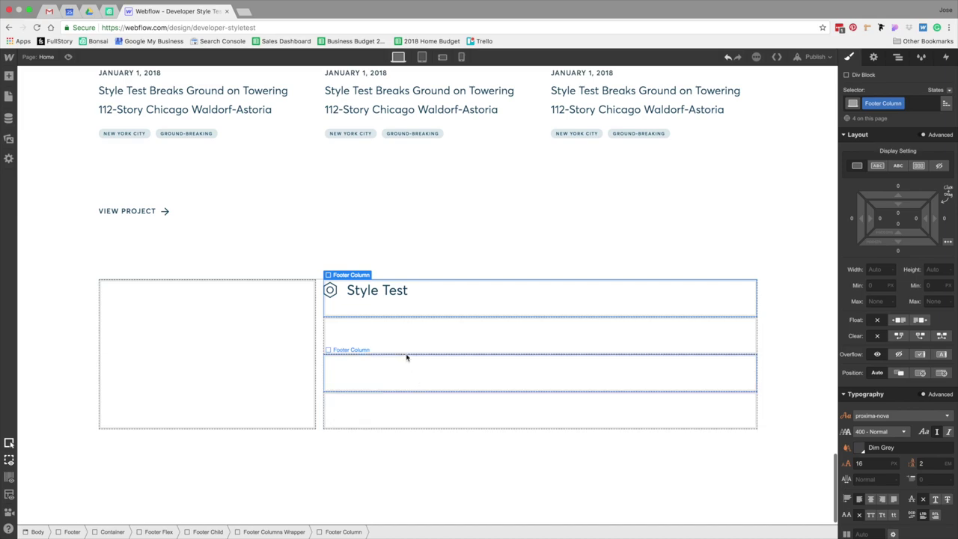
{"action": "left_click", "coordinate": [274, 532]}
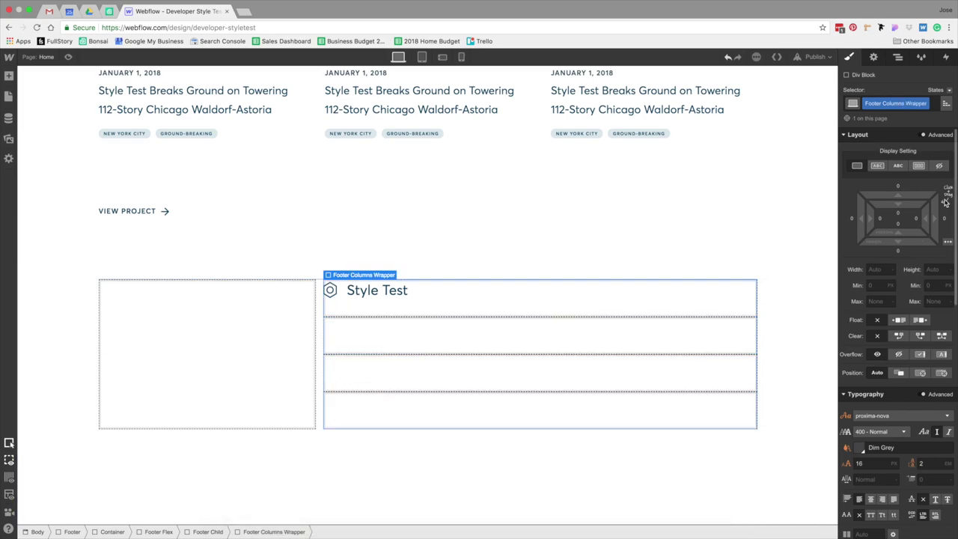
{"action": "left_click", "coordinate": [915, 167]}
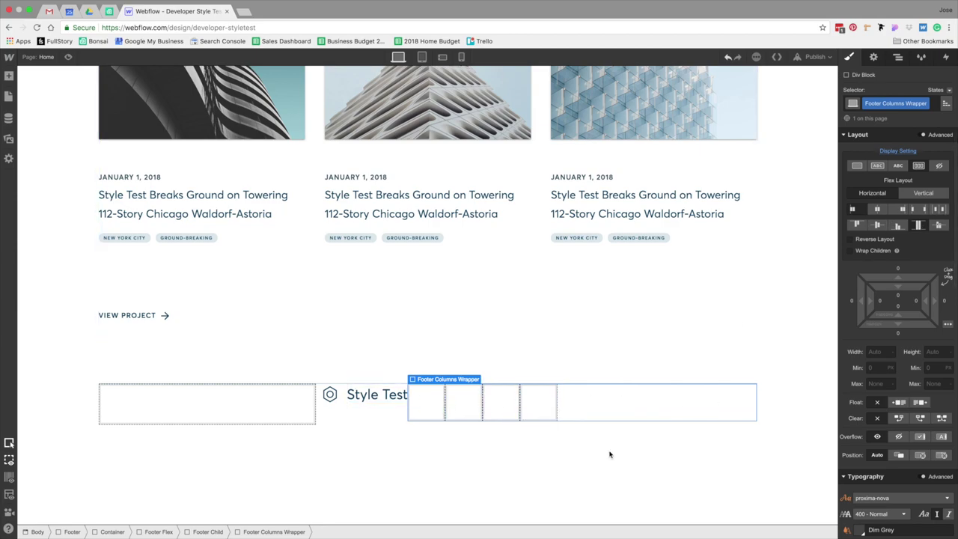
{"action": "left_click", "coordinate": [208, 532]}
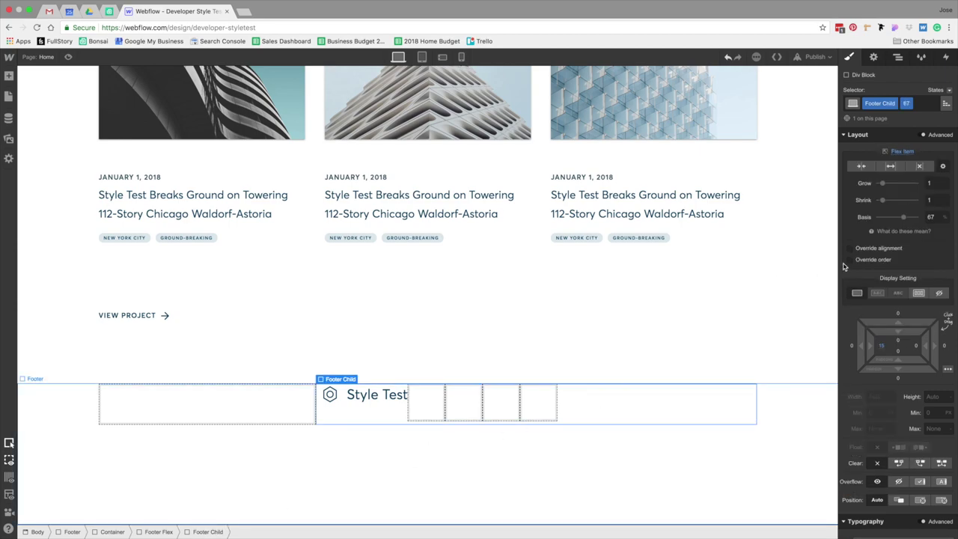
{"action": "scroll", "coordinate": [872, 315], "scroll_direction": "down", "scroll_amount": 3}
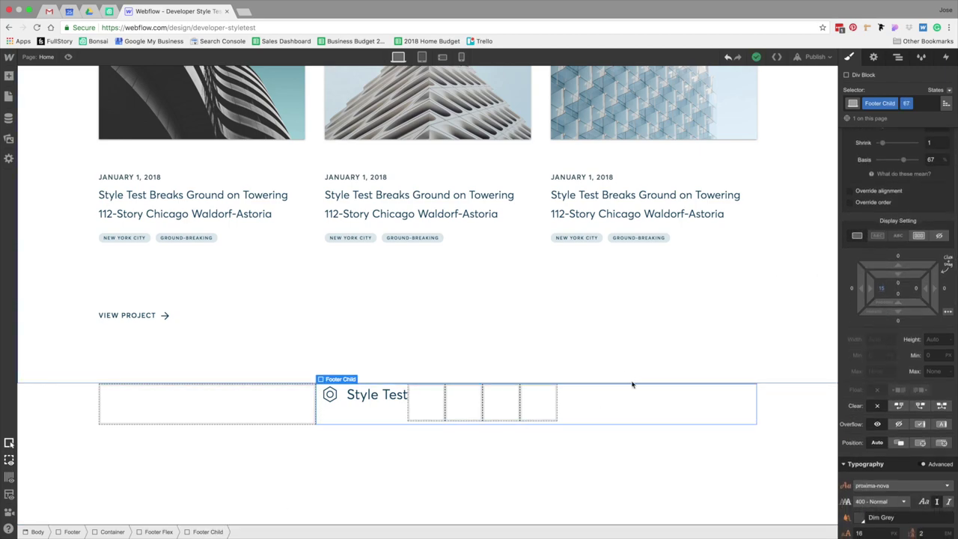
{"action": "left_click", "coordinate": [637, 403]}
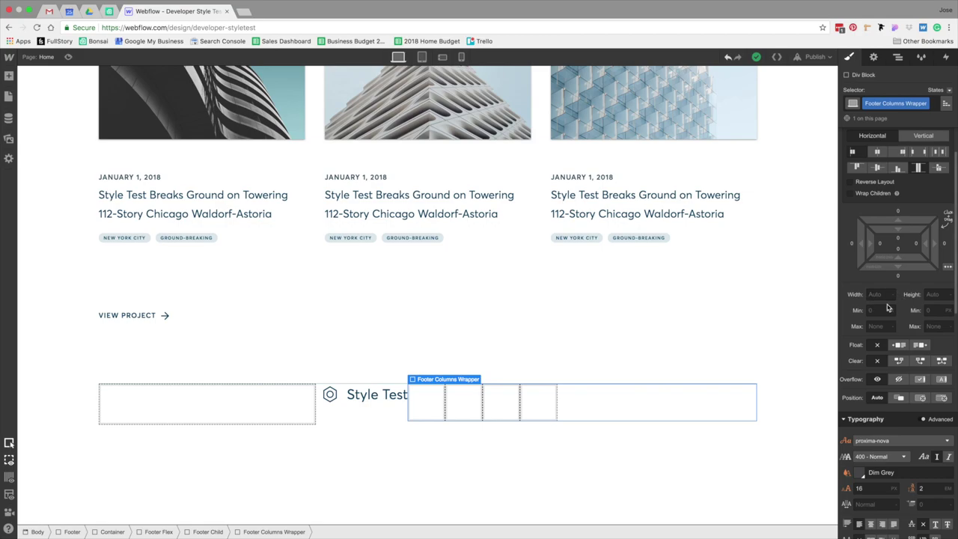
{"action": "scroll", "coordinate": [889, 308], "scroll_direction": "up", "scroll_amount": 2}
{"action": "left_click", "coordinate": [858, 166]}
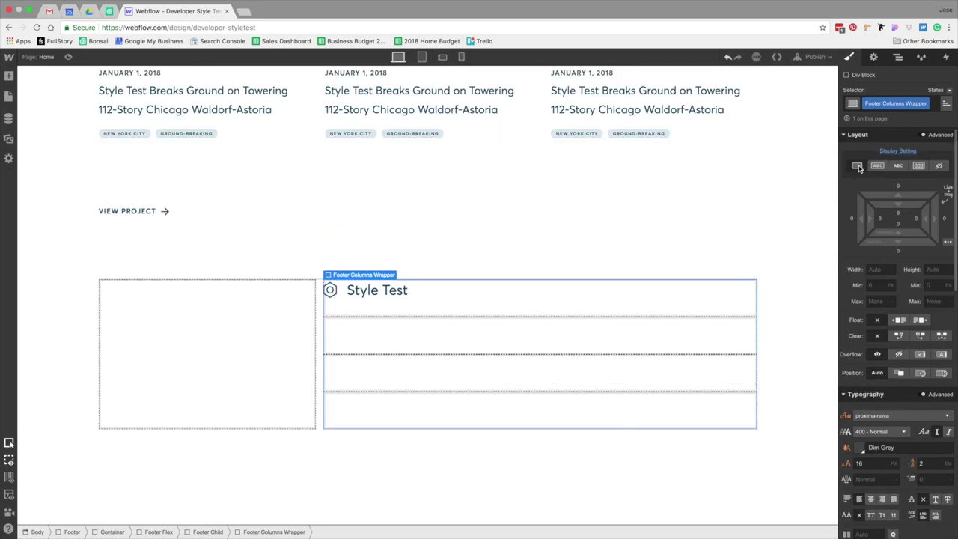
{"action": "left_click", "coordinate": [923, 177]}
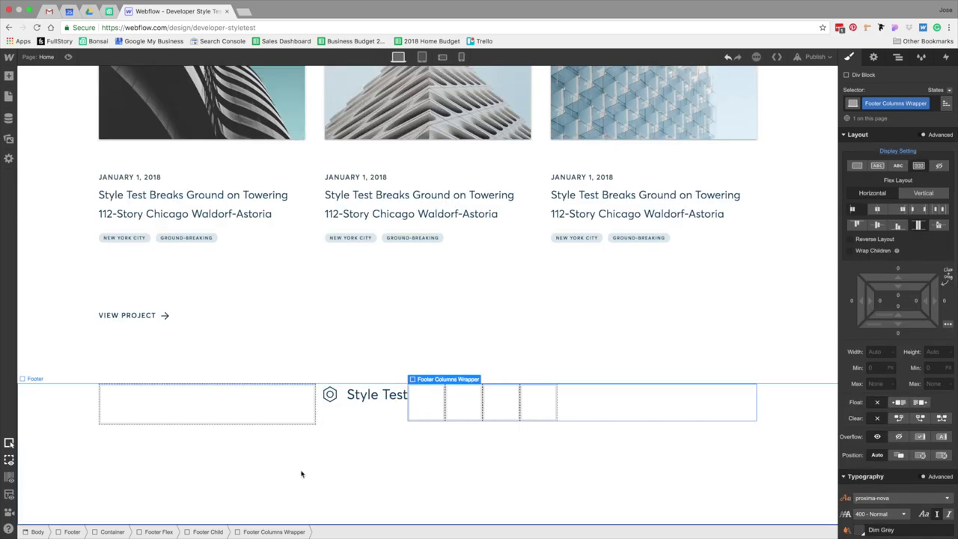
{"action": "left_click", "coordinate": [386, 413]}
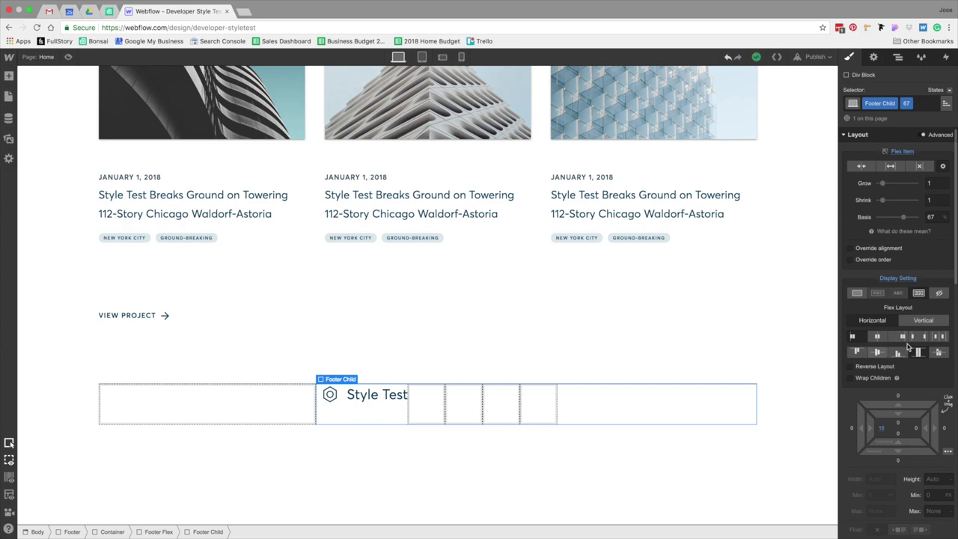
{"action": "left_click", "coordinate": [936, 320]}
{"action": "left_click", "coordinate": [852, 355]}
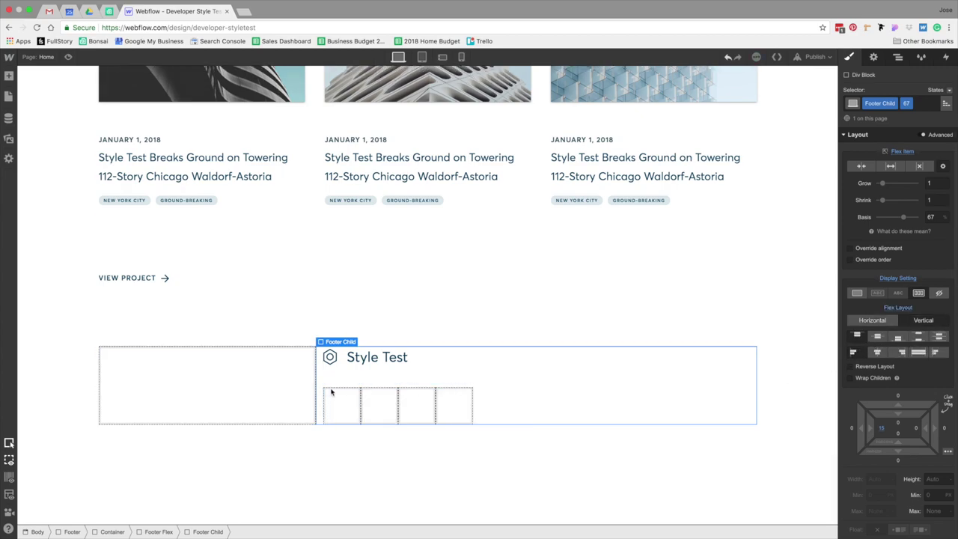
- Add an H3 heading reading 'Projects' to the first Footer Column, matching the mockup
{"action": "left_click", "coordinate": [448, 407]}
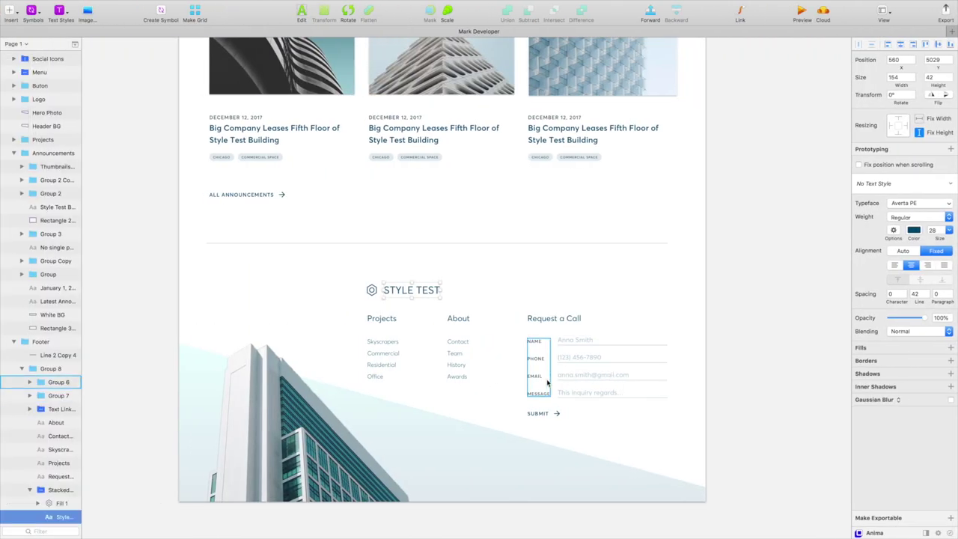
{"action": "left_click", "coordinate": [397, 318]}
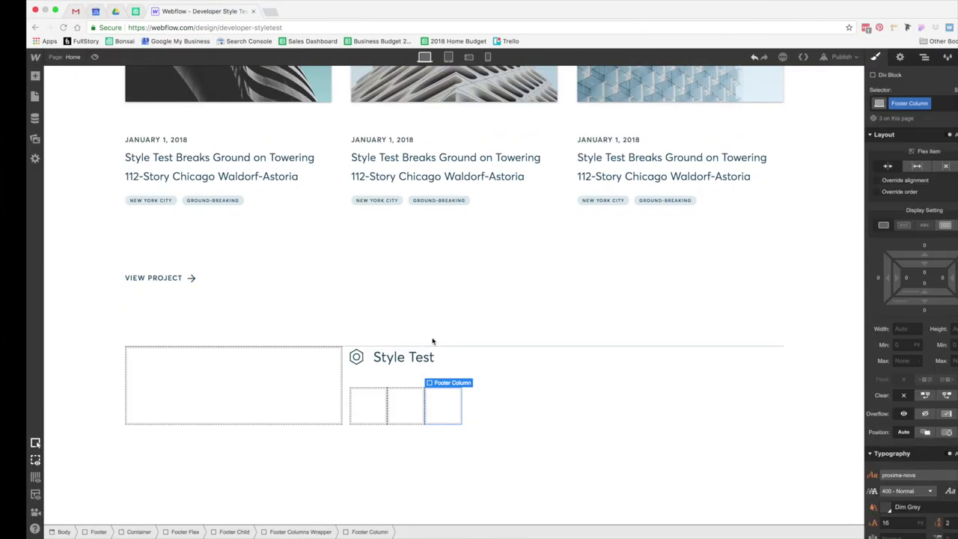
{"action": "scroll", "coordinate": [154, 280], "scroll_direction": "up", "scroll_amount": 8}
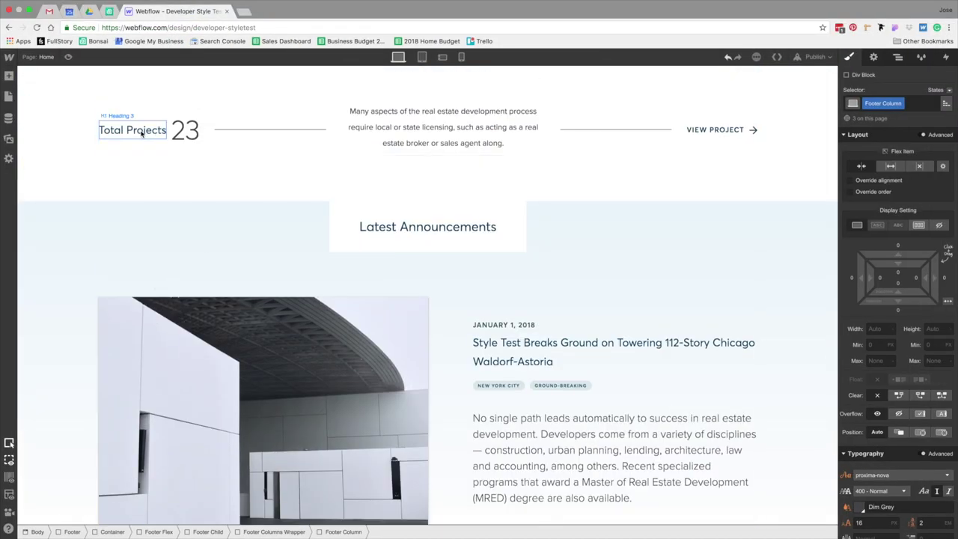
{"action": "scroll", "coordinate": [316, 421], "scroll_direction": "down", "scroll_amount": 10}
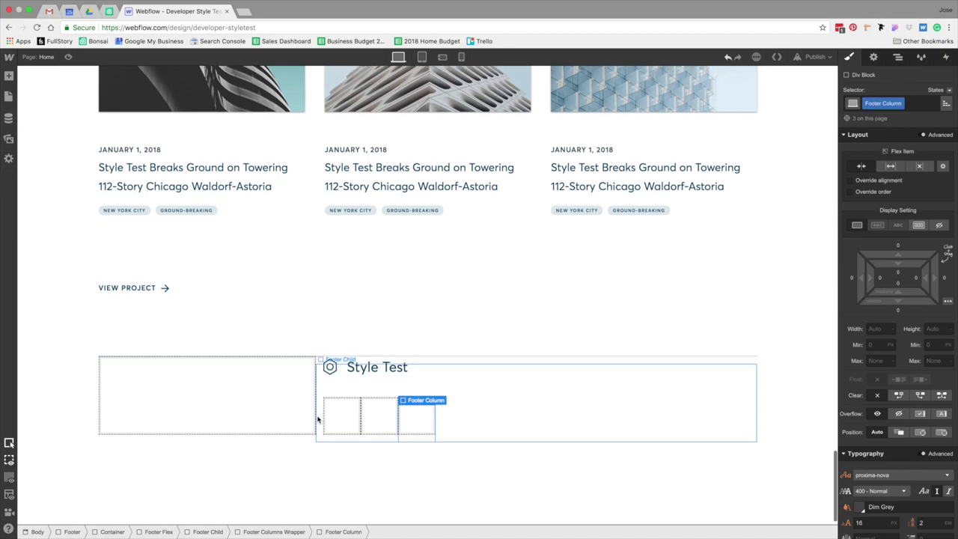
{"action": "left_click", "coordinate": [351, 422]}
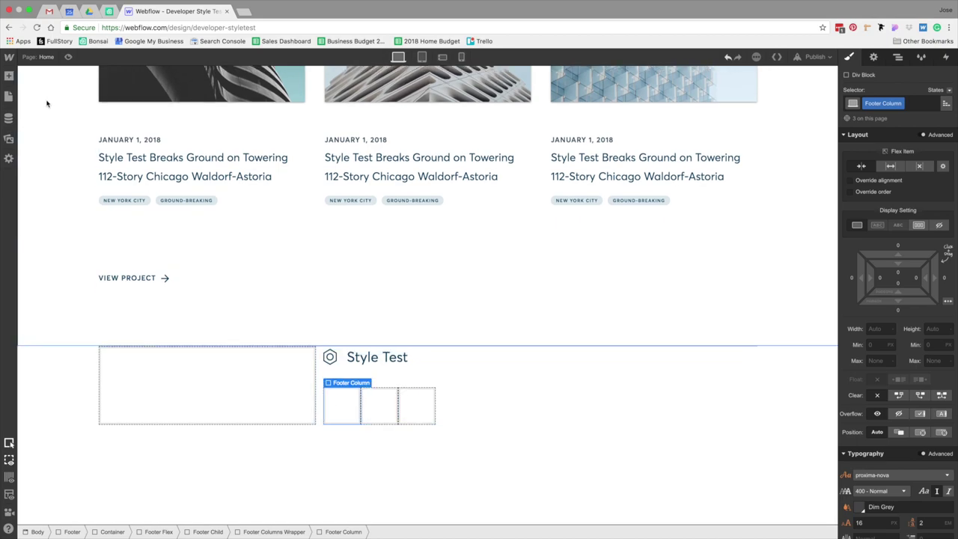
{"action": "left_click", "coordinate": [9, 75]}
{"action": "left_click_drag", "start_coordinate": [39, 309], "coordinate": [296, 384]}
{"action": "left_click", "coordinate": [375, 447]}
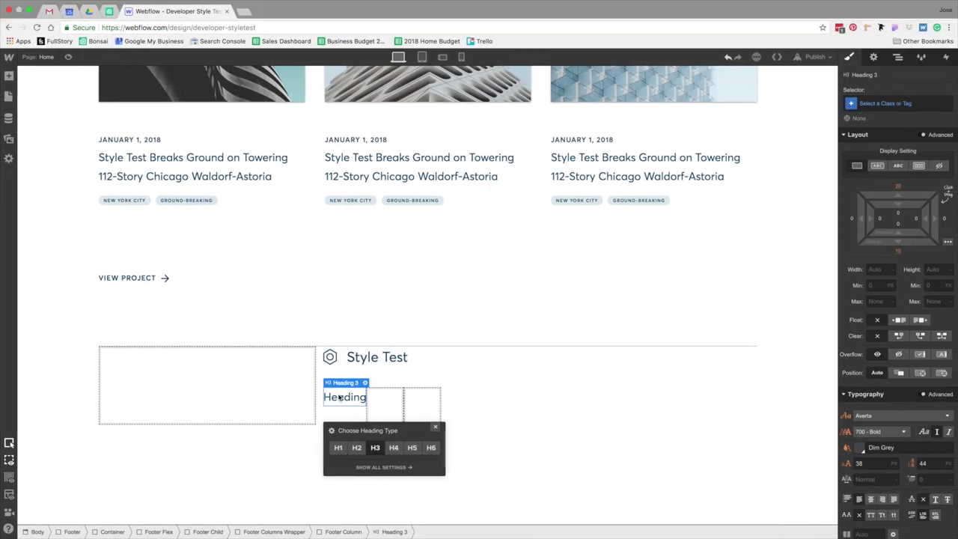
{"action": "double_click", "coordinate": [339, 398]}
{"action": "type", "text": "Projects"}
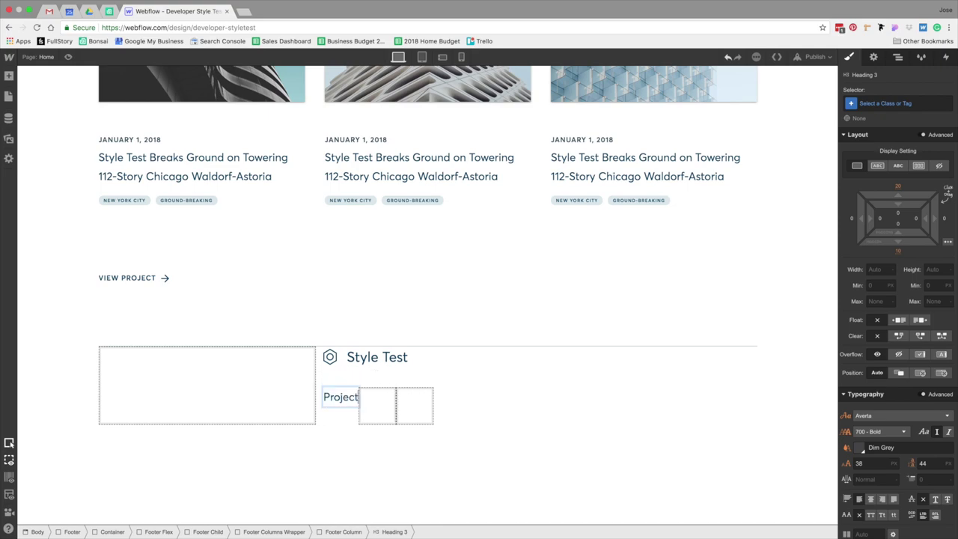
{"action": "key", "text": "Escape"}
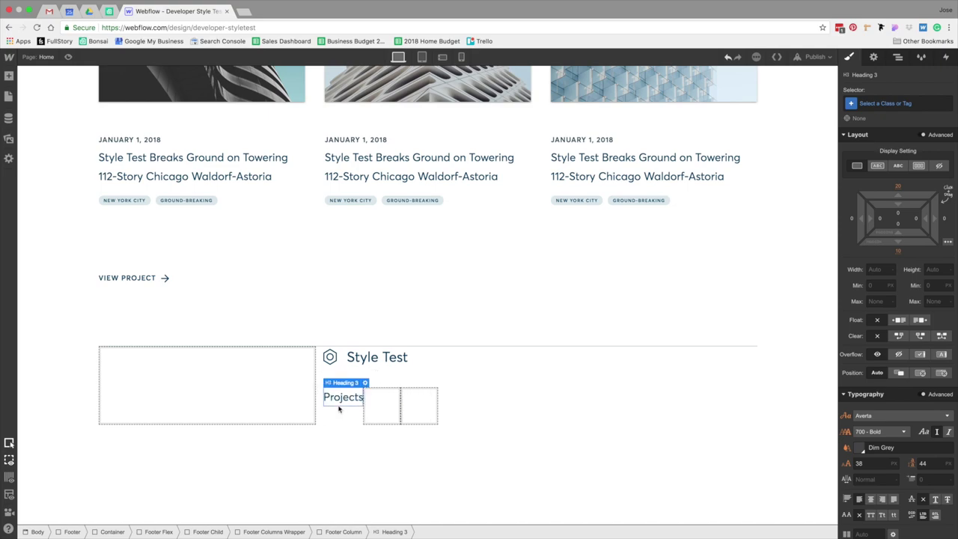
{"action": "left_click", "coordinate": [9, 76]}
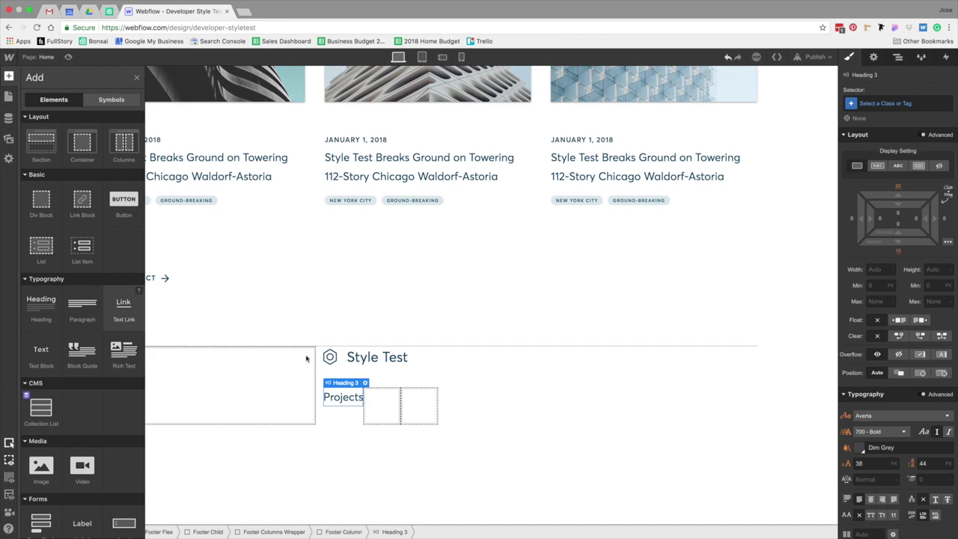
- Add a text link with link and Footer Link classes, size 16, Light weight
{"action": "left_click_drag", "start_coordinate": [287, 354], "coordinate": [392, 385]}
{"action": "left_click", "coordinate": [877, 102]}
{"action": "type", "text": "link"}
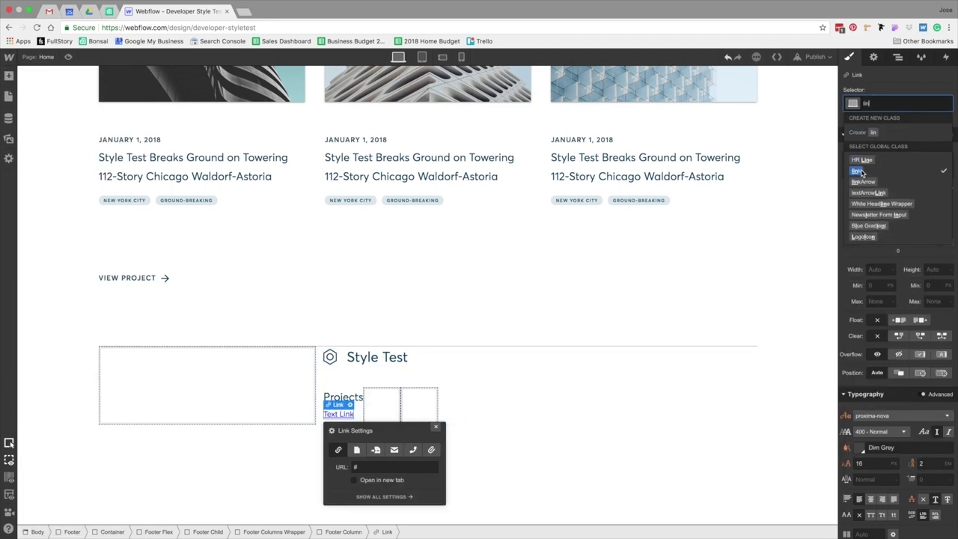
{"action": "left_click", "coordinate": [857, 171]}
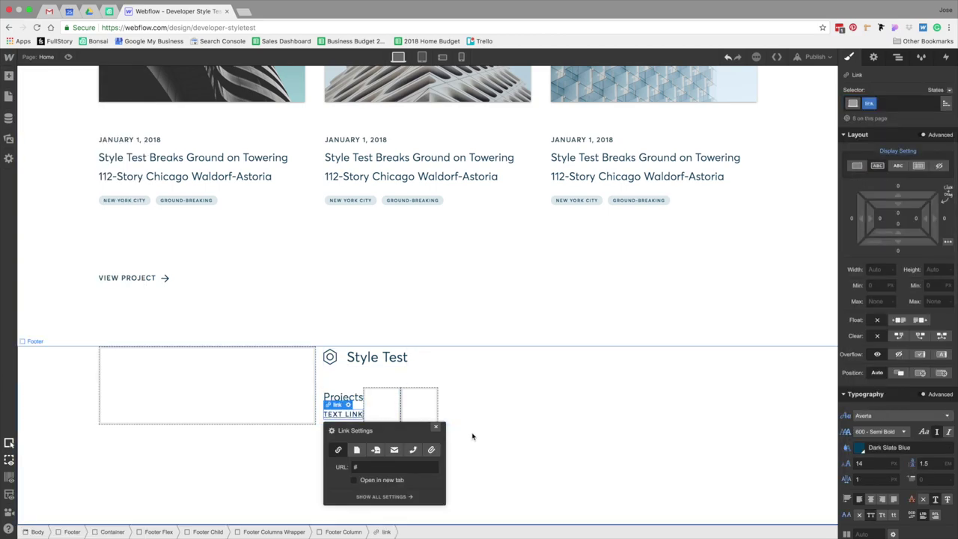
{"action": "left_click", "coordinate": [898, 103]}
{"action": "type", "text": "Footer Lin"}
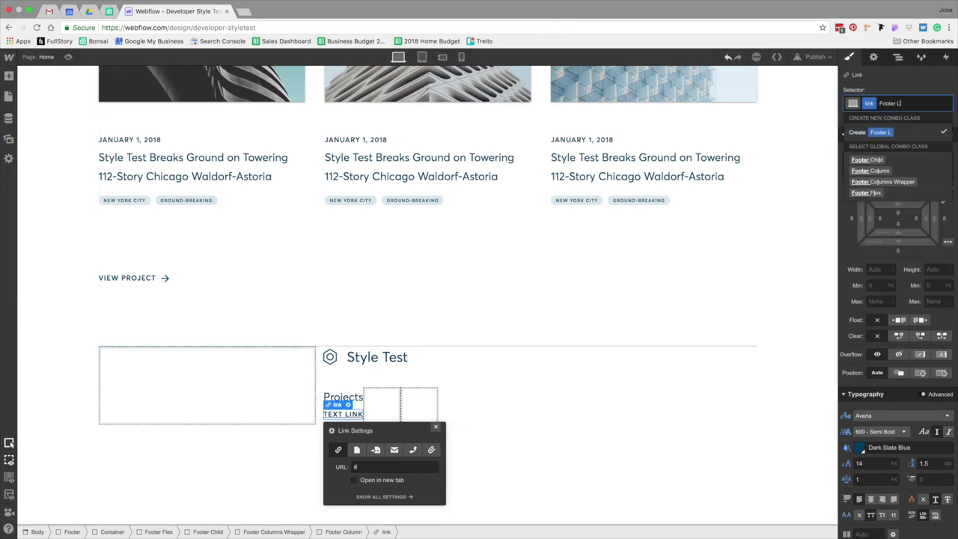
{"action": "key", "text": "Return"}
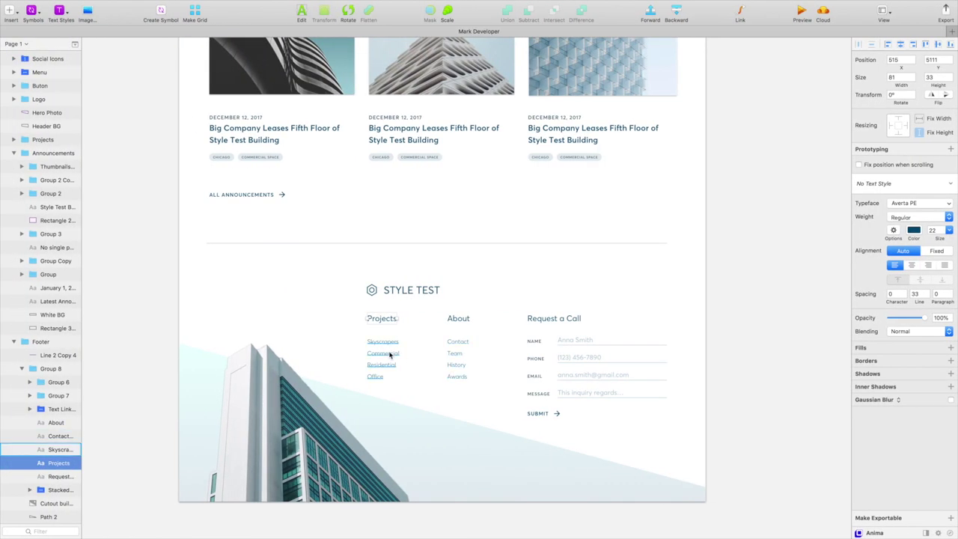
{"action": "left_click", "coordinate": [375, 354]}
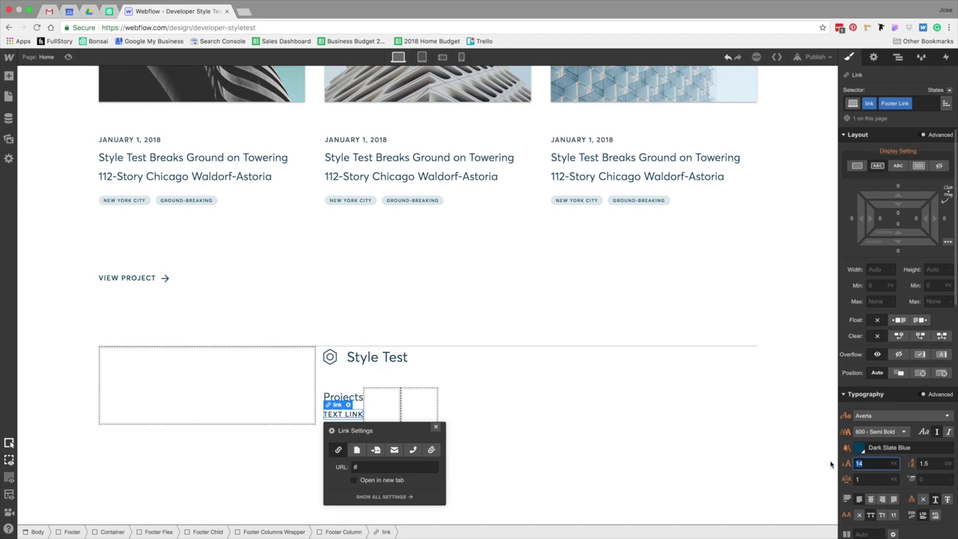
{"action": "type", "text": "16"}
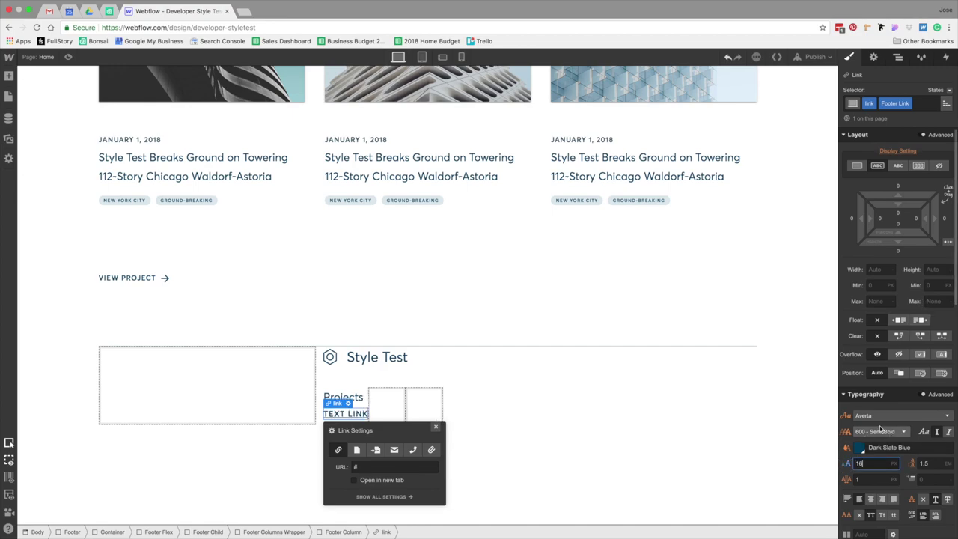
{"action": "left_click", "coordinate": [885, 433]}
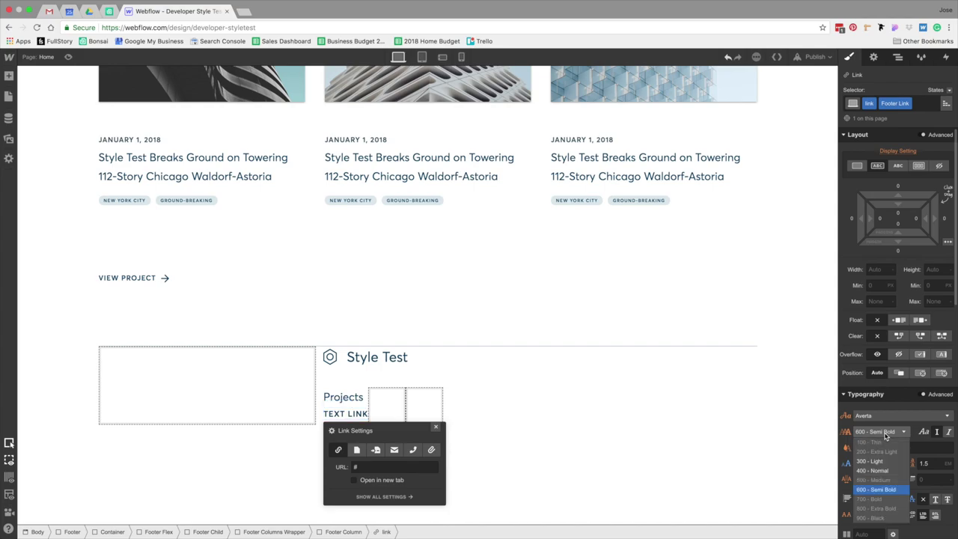
{"action": "left_click", "coordinate": [886, 465]}
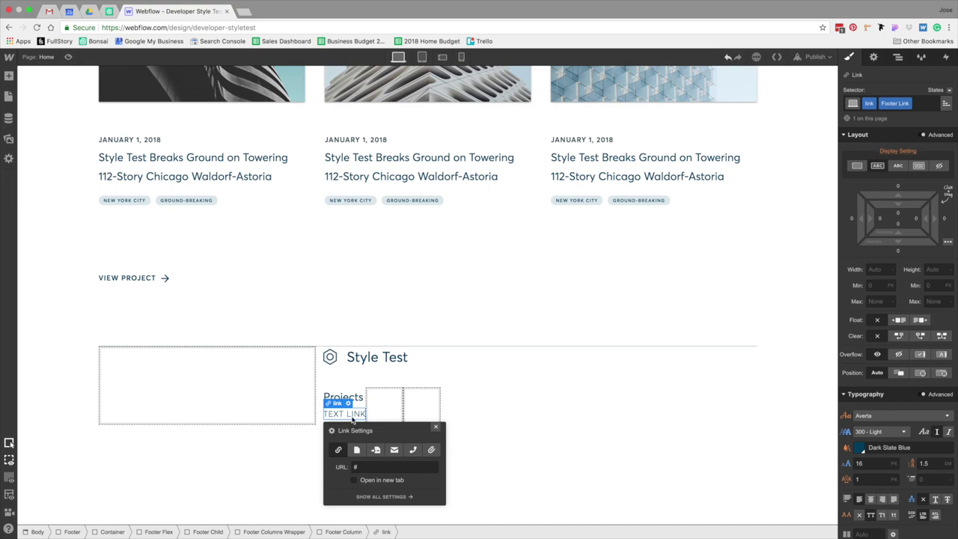
- Retitle the link SKYSCRAPERS, duplicate it, and rename one copy COMMERCIAL
{"action": "double_click", "coordinate": [353, 414]}
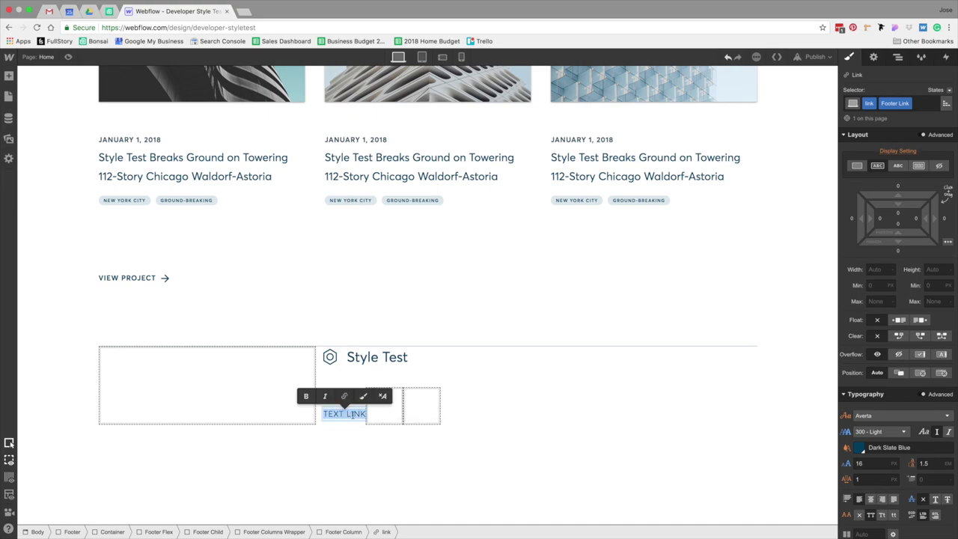
{"action": "type", "text": "SKYSXA"}
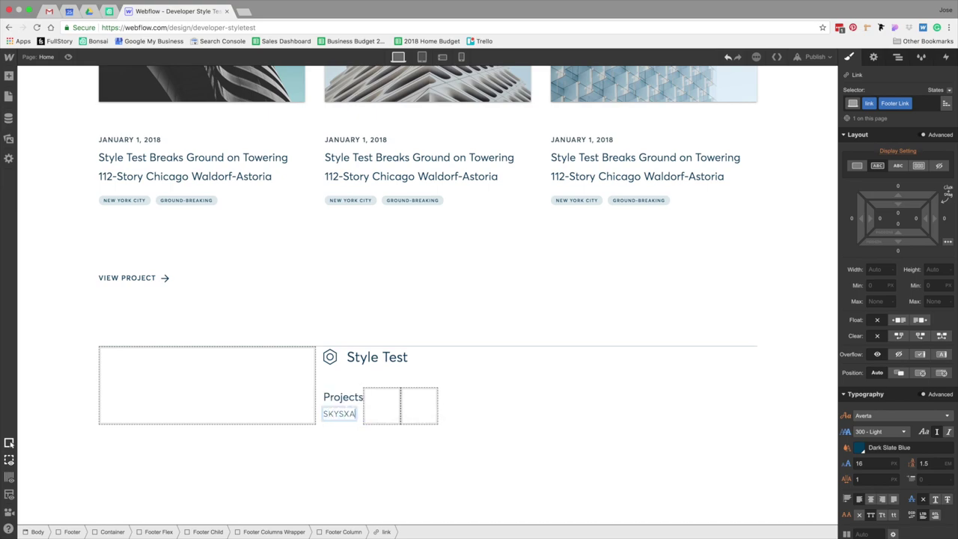
{"action": "key", "text": "BackSpace"}
{"action": "key", "text": "BackSpace"}
{"action": "type", "text": "CAPERS"}
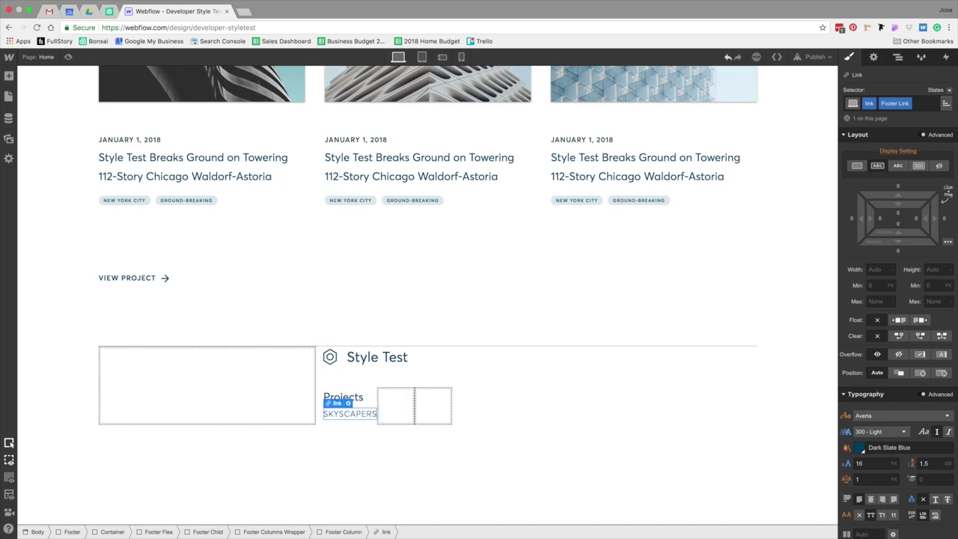
{"action": "key", "text": "super+d"}
{"action": "key", "text": "super+d"}
{"action": "left_click", "coordinate": [406, 413]}
{"action": "double_click", "coordinate": [406, 414]}
{"action": "type", "text": "COMMERCIAL"}
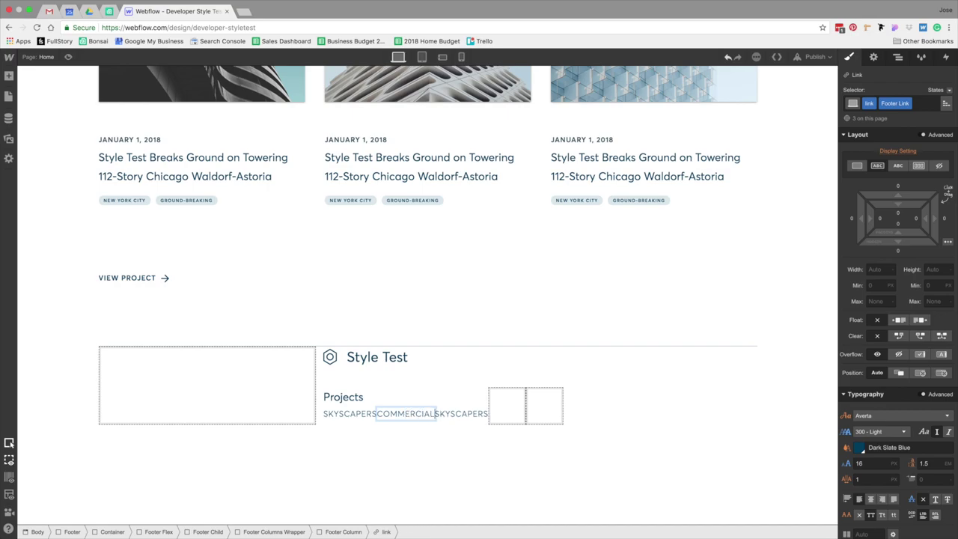
{"action": "key", "text": "Escape"}
- Rename the remaining link copies RESIDENTIAL and OFFICE
{"action": "key", "text": "ctrl+Left"}
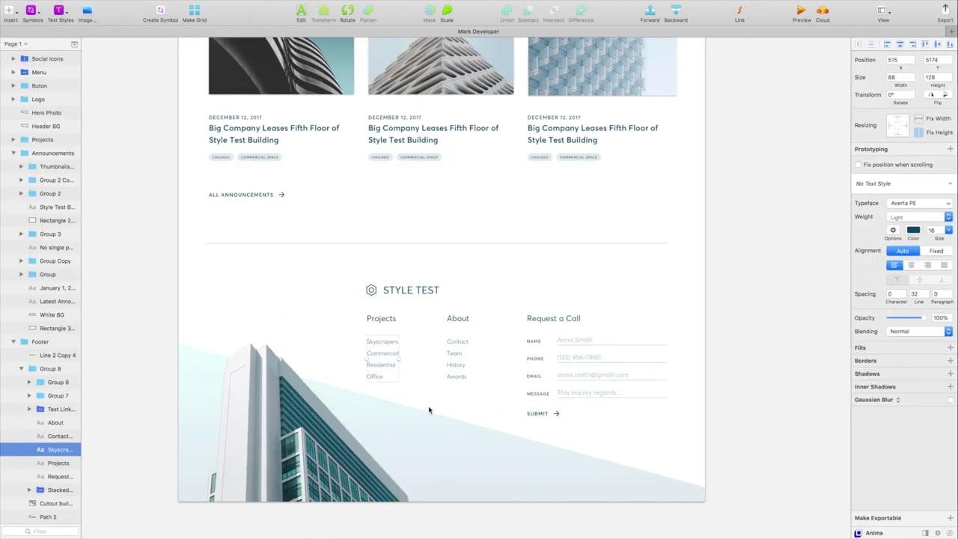
{"action": "key", "text": "ctrl+Right"}
{"action": "left_click", "coordinate": [459, 413]}
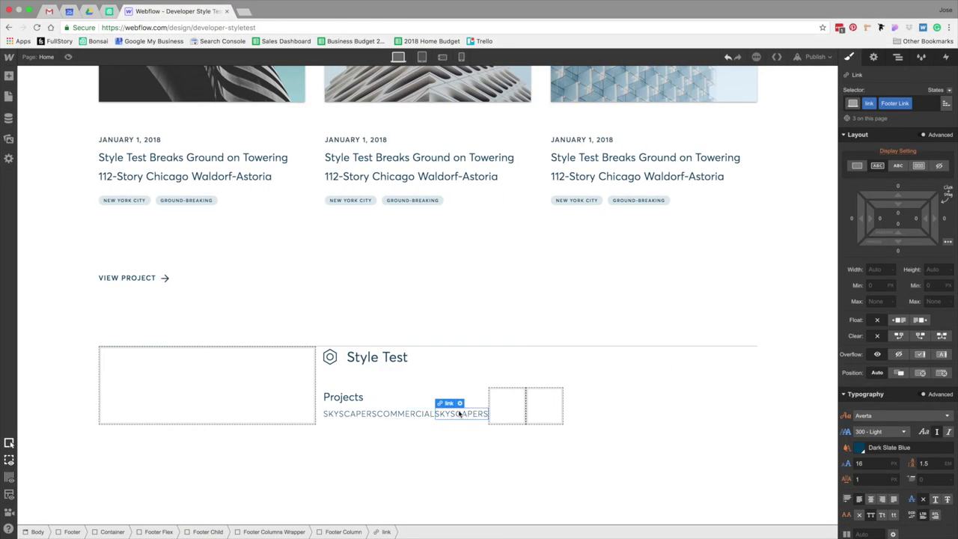
{"action": "double_click", "coordinate": [459, 413]}
{"action": "type", "text": "RE"}
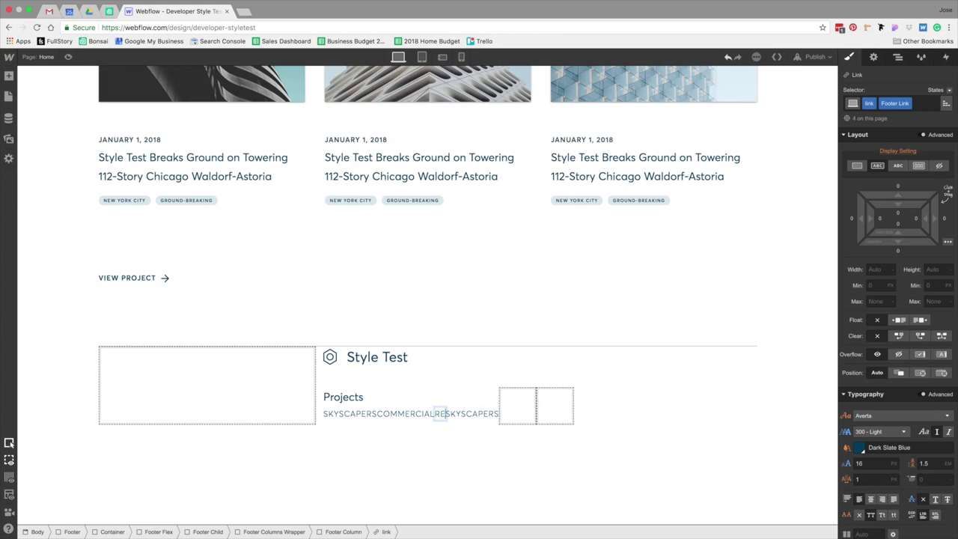
{"action": "type", "text": "SIDENTIAL"}
{"action": "left_click", "coordinate": [509, 415]}
{"action": "double_click", "coordinate": [509, 415]}
{"action": "type", "text": "OFFICE"}
{"action": "key", "text": "Escape"}
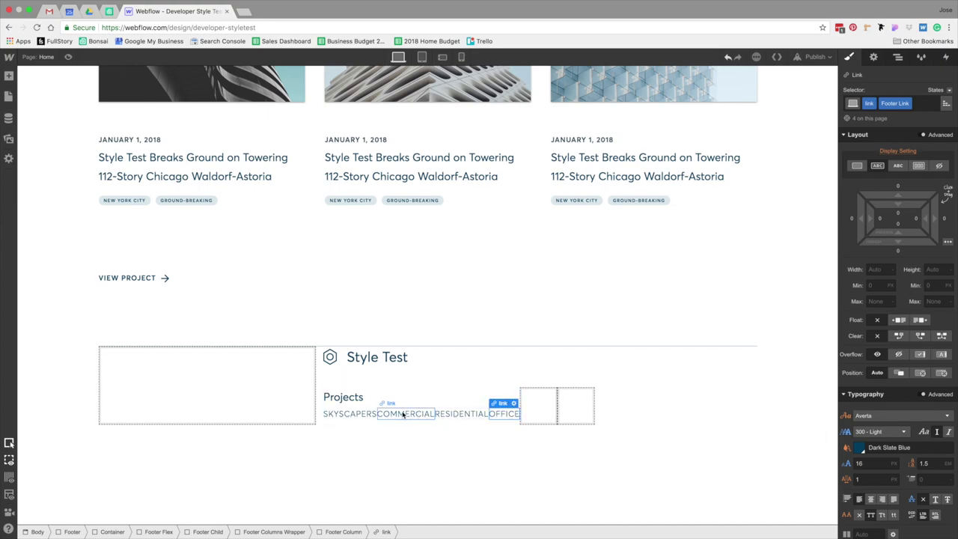
- Set the footer links to display Block with a 5 px top margin
{"action": "left_click", "coordinate": [859, 169]}
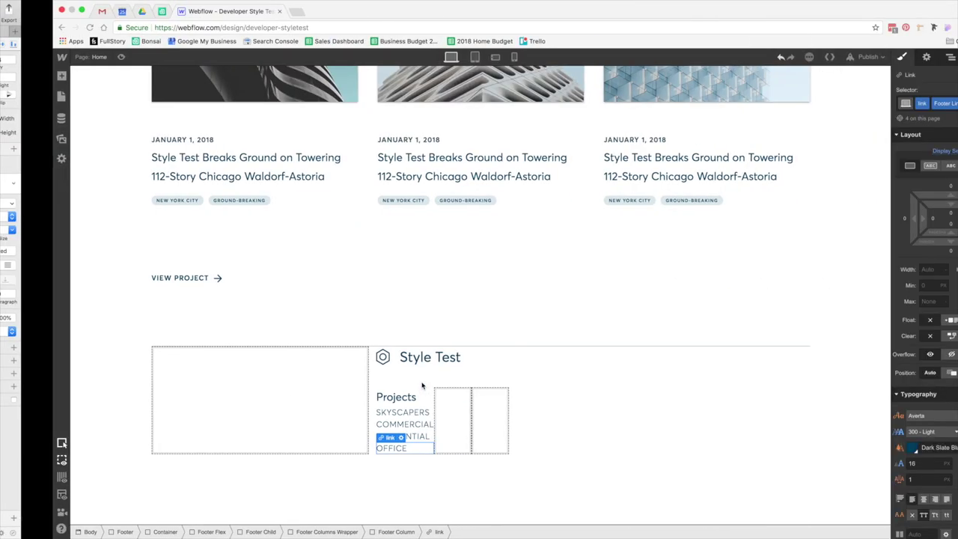
{"action": "left_click", "coordinate": [898, 188]}
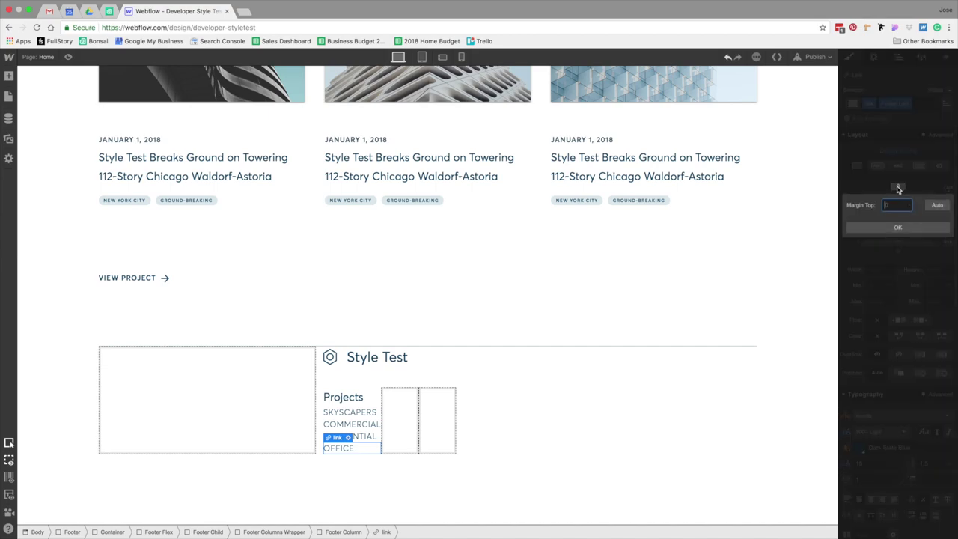
{"action": "type", "text": "5"}
{"action": "key", "text": "Return"}
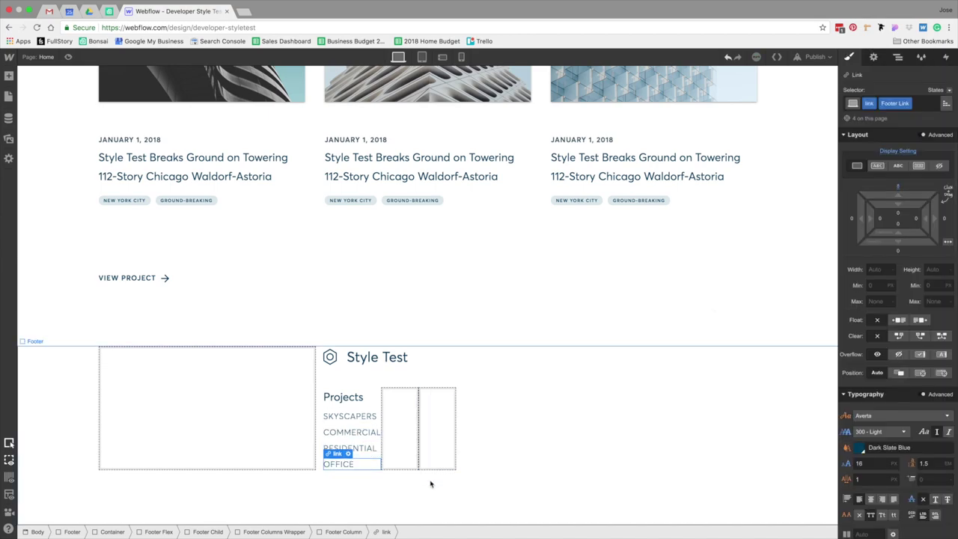
{"action": "left_click", "coordinate": [346, 399]}
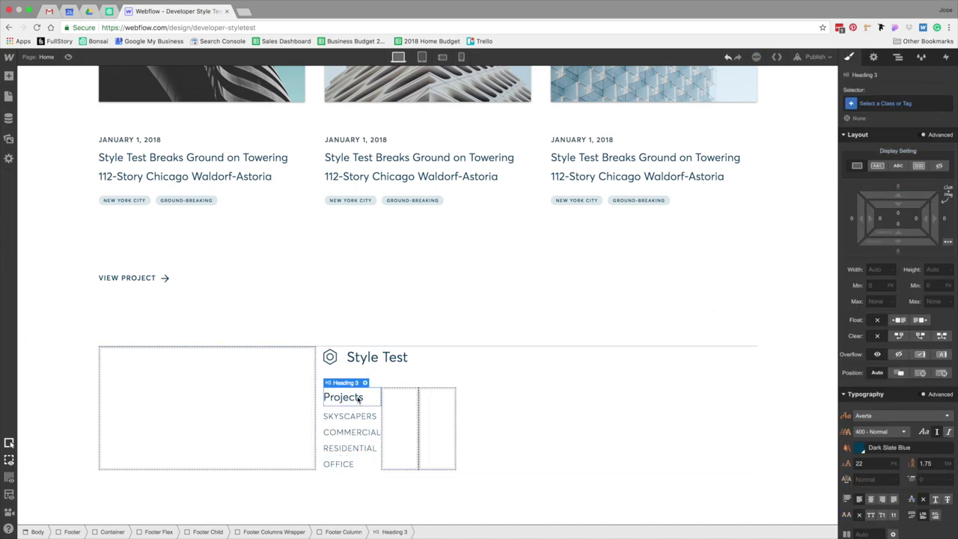
- Give the Projects heading the Footer Column class and a 16 px bottom margin
{"action": "left_click", "coordinate": [875, 104]}
{"action": "type", "text": "Footer Column"}
{"action": "key", "text": "Return"}
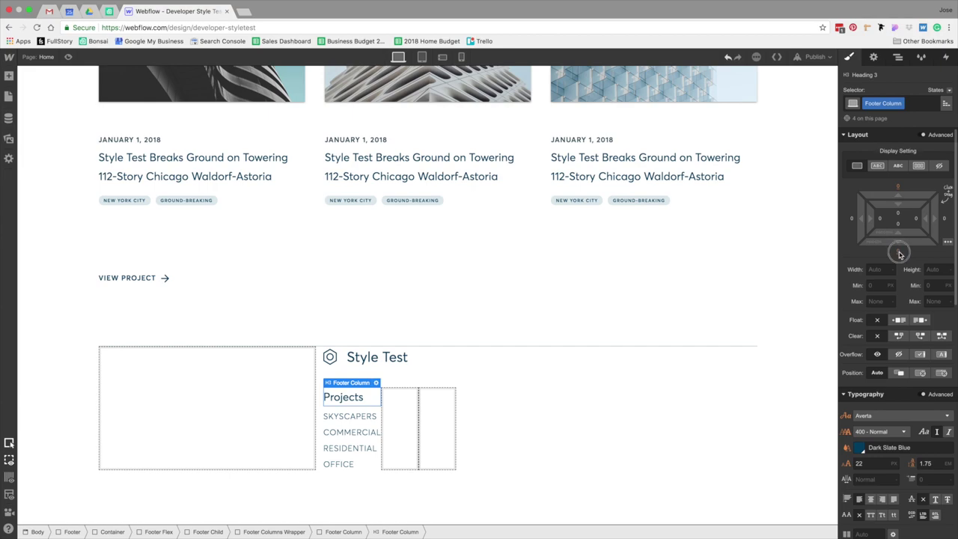
{"action": "left_click", "coordinate": [899, 253]}
{"action": "type", "text": "16"}
{"action": "key", "text": "Return"}
{"action": "scroll", "coordinate": [651, 292], "scroll_direction": "down", "scroll_amount": 1}
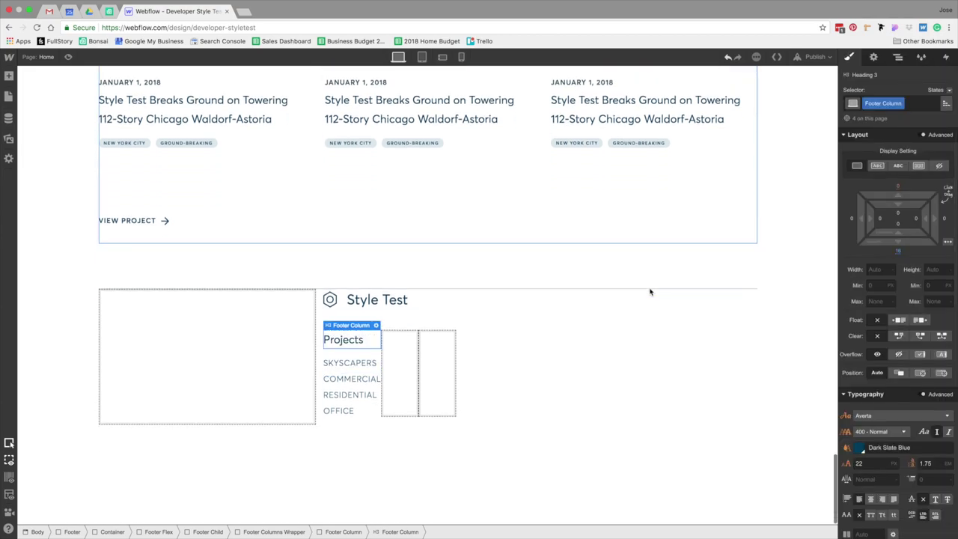
- Compare the heading spacing with the Sketch mockup and raise its bottom margin to 30 px
{"action": "left_click", "coordinate": [502, 277]}
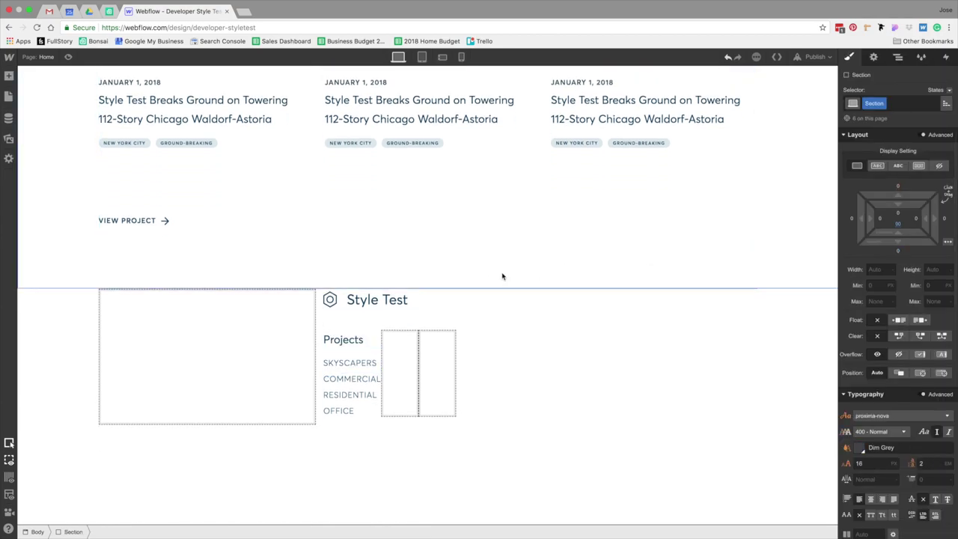
{"action": "key", "text": "ctrl+Left"}
{"action": "key", "text": "ctrl+Right"}
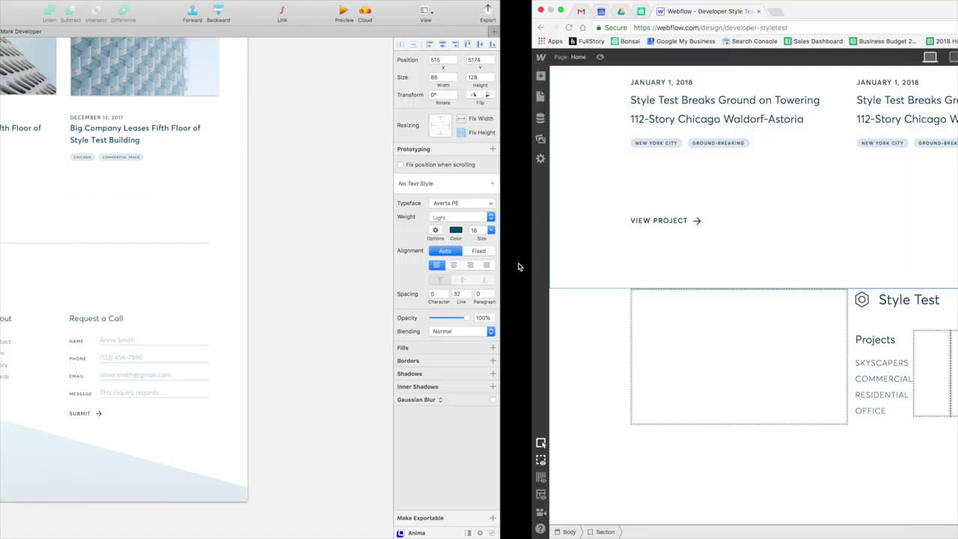
{"action": "key", "text": "ctrl+Left"}
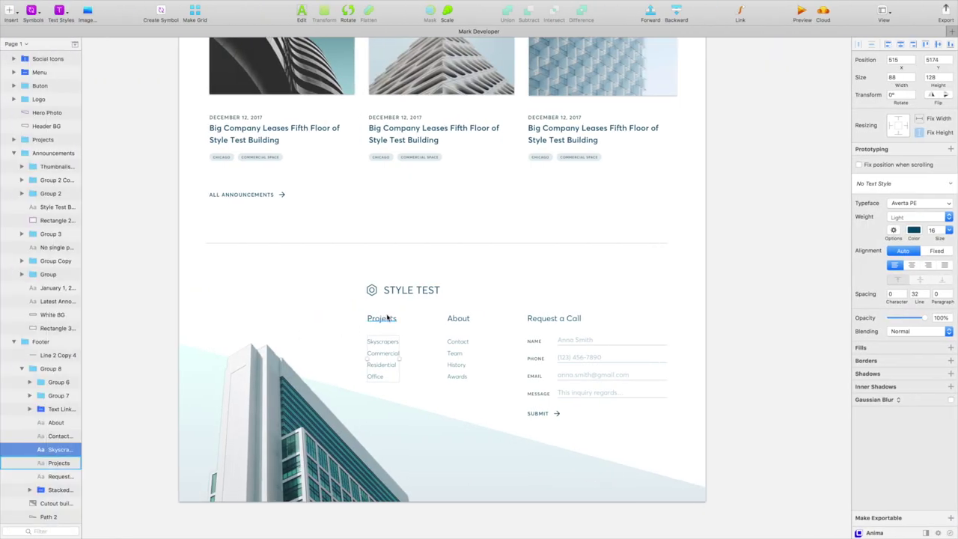
{"action": "key", "text": "ctrl+Right"}
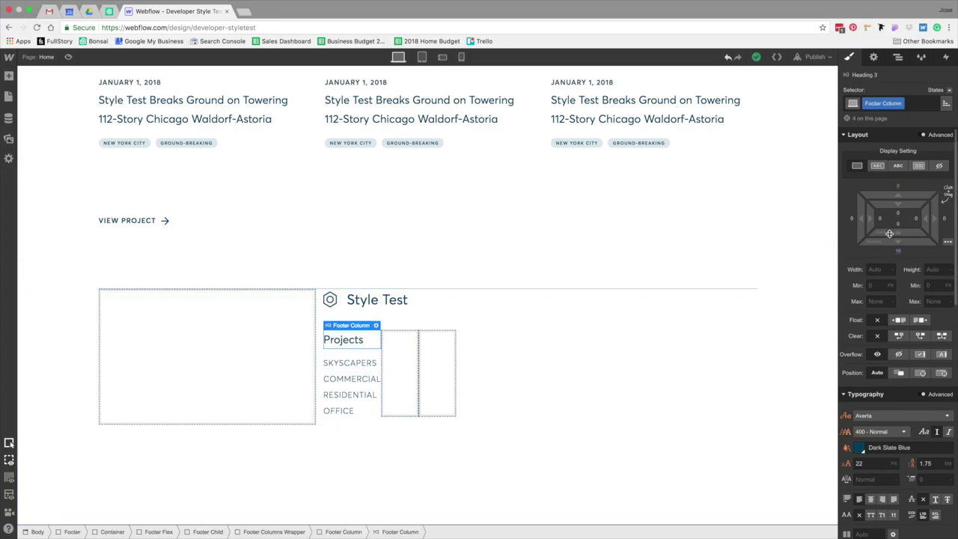
{"action": "left_click", "coordinate": [899, 254]}
{"action": "type", "text": "30"}
{"action": "key", "text": "Return"}
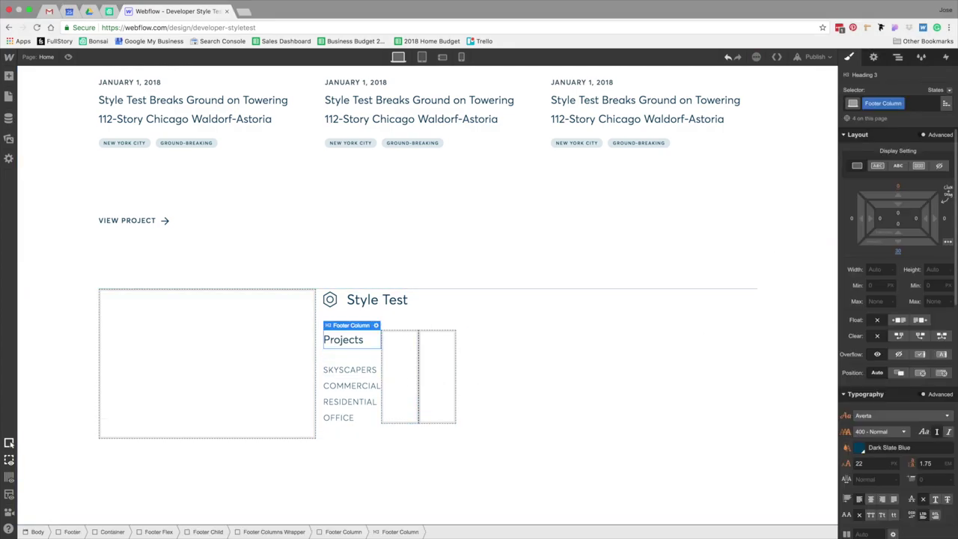
- Select the SKYSCRAPERS link and check the mockup's link list styling
{"action": "left_click", "coordinate": [351, 372]}
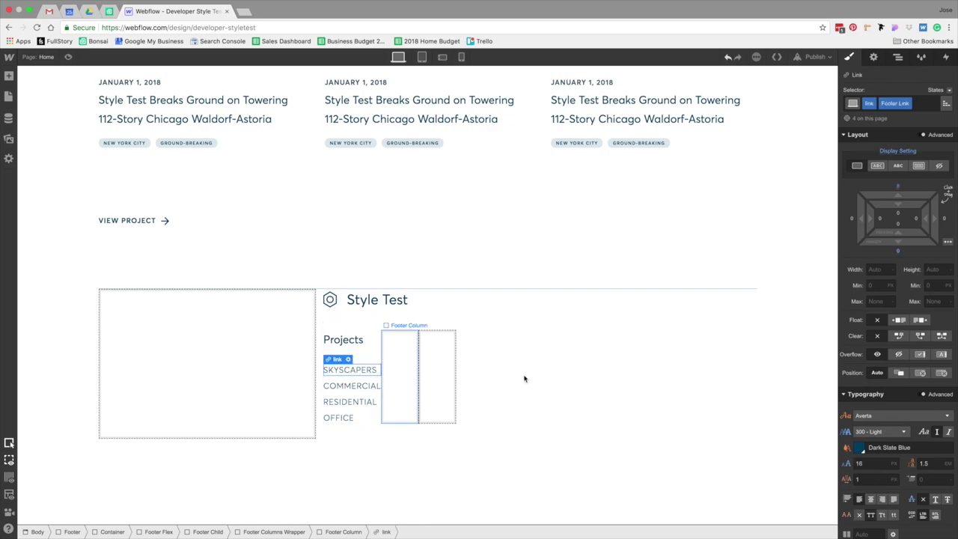
{"action": "key", "text": "ctrl+Right"}
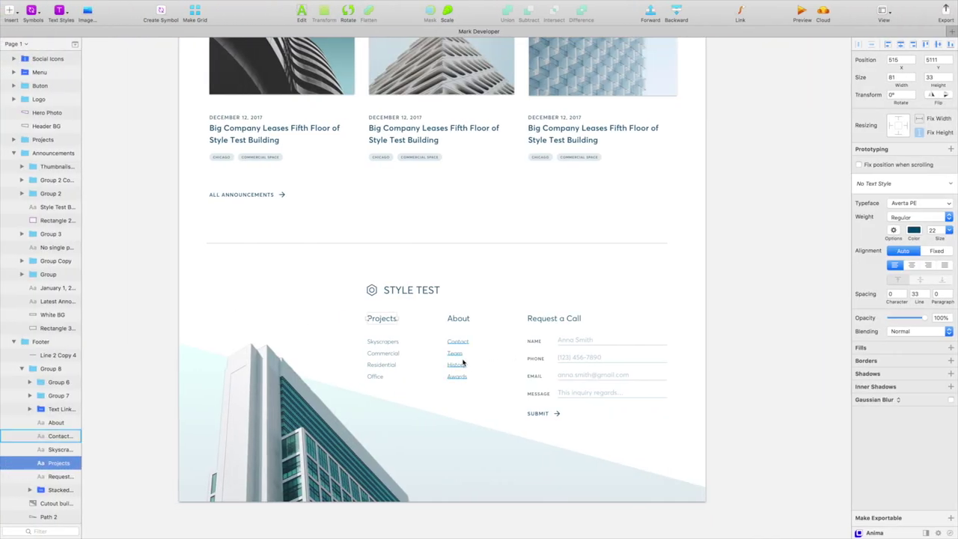
{"action": "scroll", "coordinate": [496, 442], "scroll_direction": "up", "scroll_amount": 5}
{"action": "left_click", "coordinate": [352, 164]}
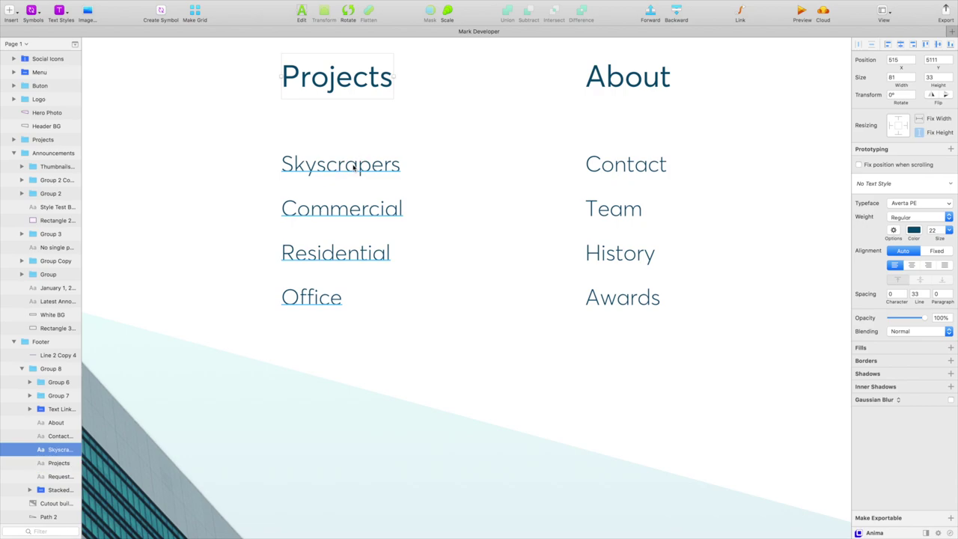
{"action": "key", "text": "ctrl+Left"}
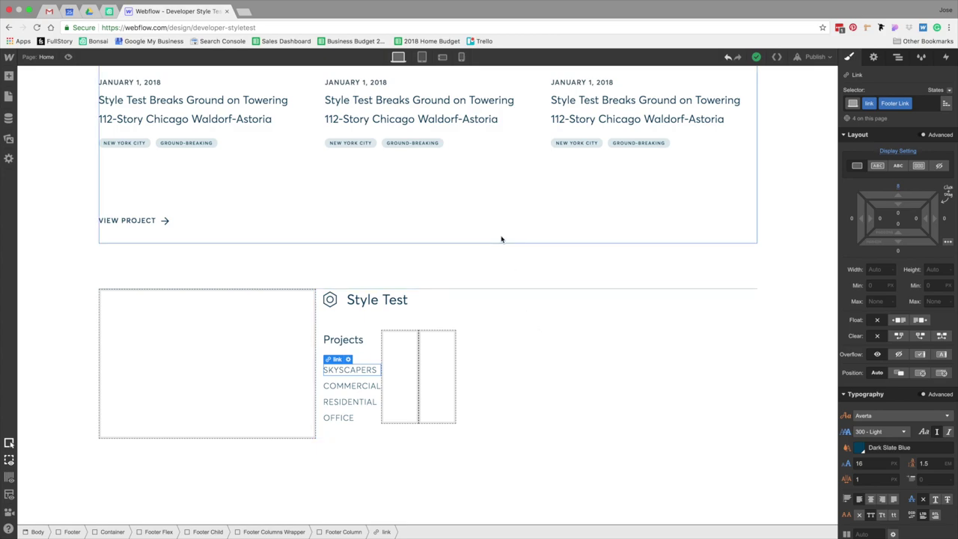
- Fade the footer links to 50% opacity
{"action": "scroll", "coordinate": [897, 460], "scroll_direction": "down", "scroll_amount": 4}
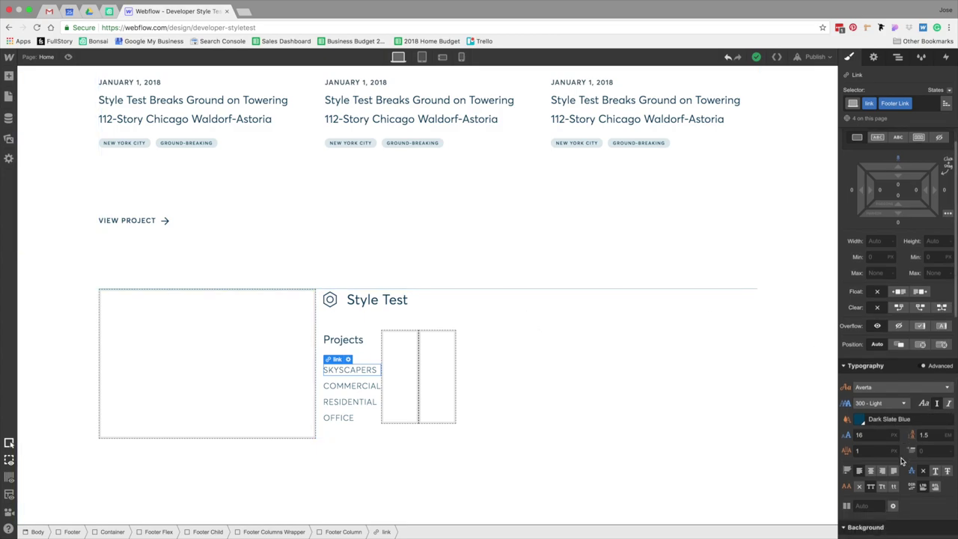
{"action": "scroll", "coordinate": [903, 460], "scroll_direction": "up", "scroll_amount": 3}
{"action": "scroll", "coordinate": [903, 461], "scroll_direction": "down", "scroll_amount": 10}
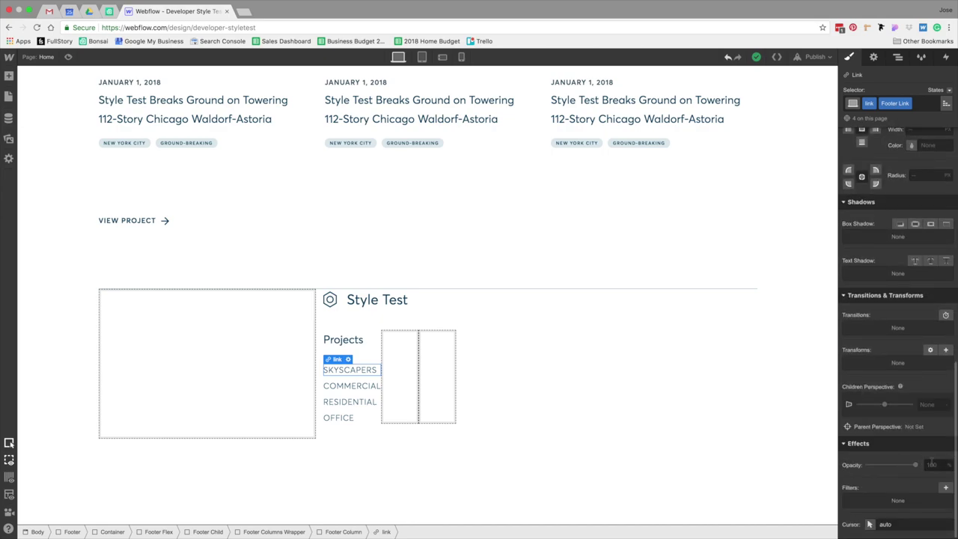
{"action": "left_click", "coordinate": [932, 465]}
{"action": "type", "text": "50"}
{"action": "key", "text": "Return"}
- Make the links 100% opaque on hover, then start a transition from the normal state
{"action": "left_click", "coordinate": [948, 102]}
{"action": "left_click", "coordinate": [936, 120]}
{"action": "left_click", "coordinate": [931, 465]}
{"action": "type", "text": "100"}
{"action": "key", "text": "Return"}
{"action": "scroll", "coordinate": [921, 337], "scroll_direction": "up", "scroll_amount": 10}
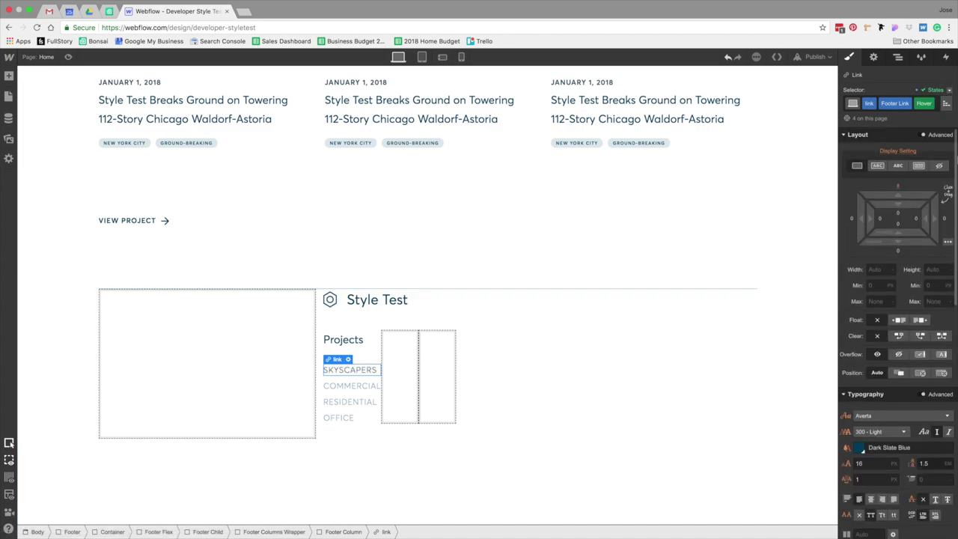
{"action": "left_click", "coordinate": [949, 90]}
{"action": "left_click", "coordinate": [929, 136]}
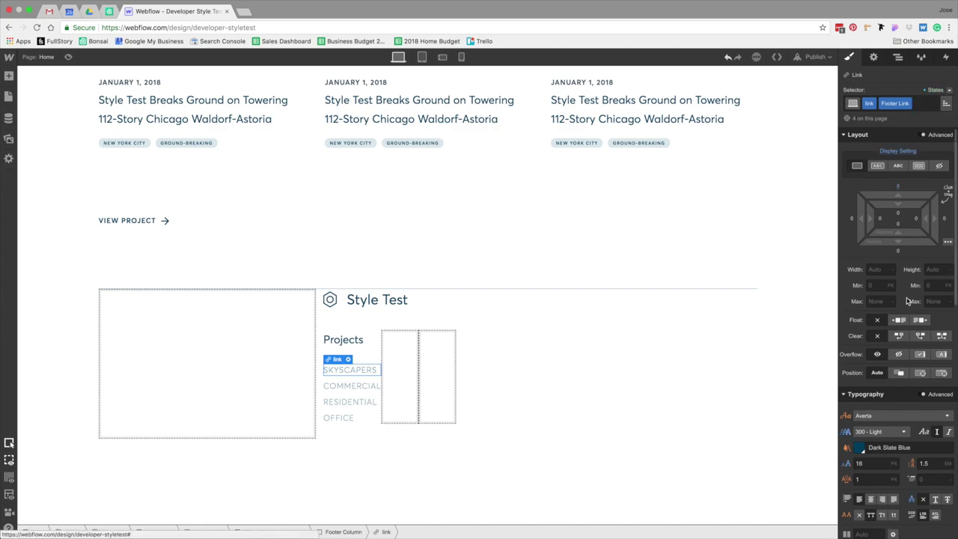
{"action": "scroll", "coordinate": [907, 300], "scroll_direction": "down", "scroll_amount": 10}
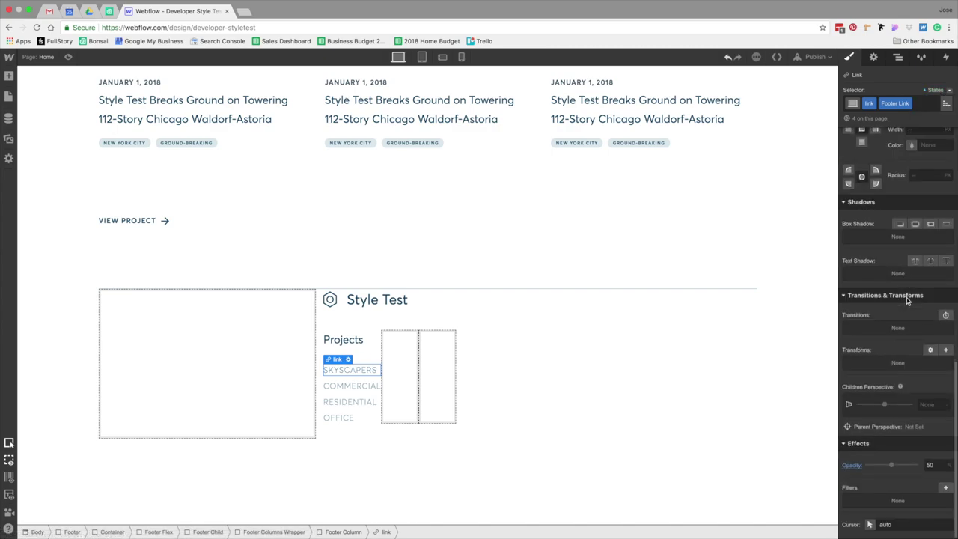
{"action": "left_click", "coordinate": [946, 315]}
- Inspect the building image, Footer group and About column text in the Sketch mockup
{"action": "left_click", "coordinate": [734, 425]}
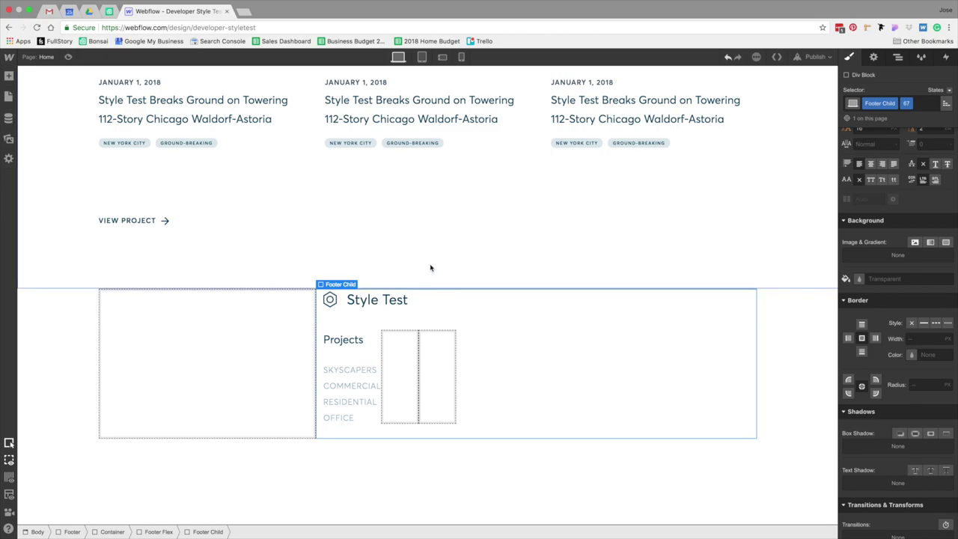
{"action": "key", "text": "ctrl+Left"}
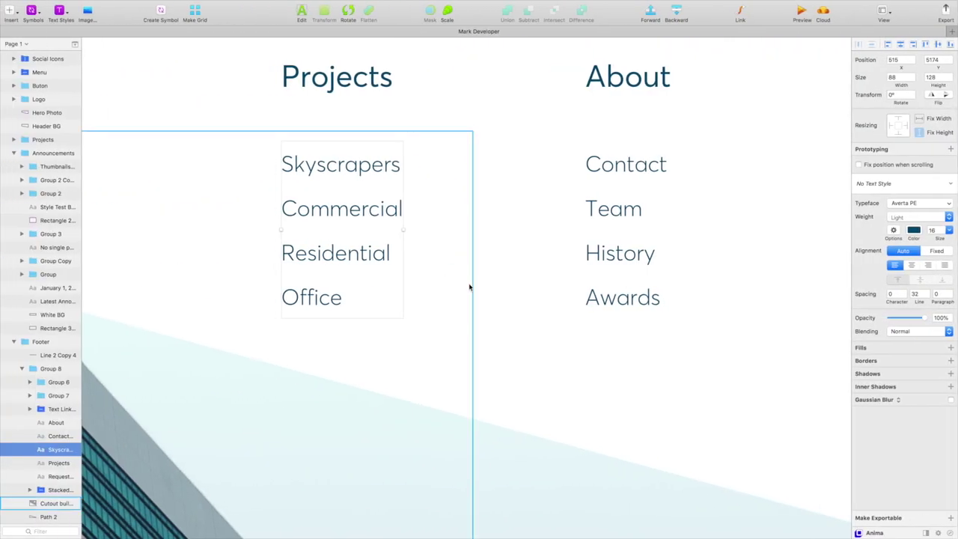
{"action": "scroll", "coordinate": [470, 287], "scroll_direction": "down", "scroll_amount": 5}
{"action": "scroll", "coordinate": [515, 293], "scroll_direction": "up", "scroll_amount": 5}
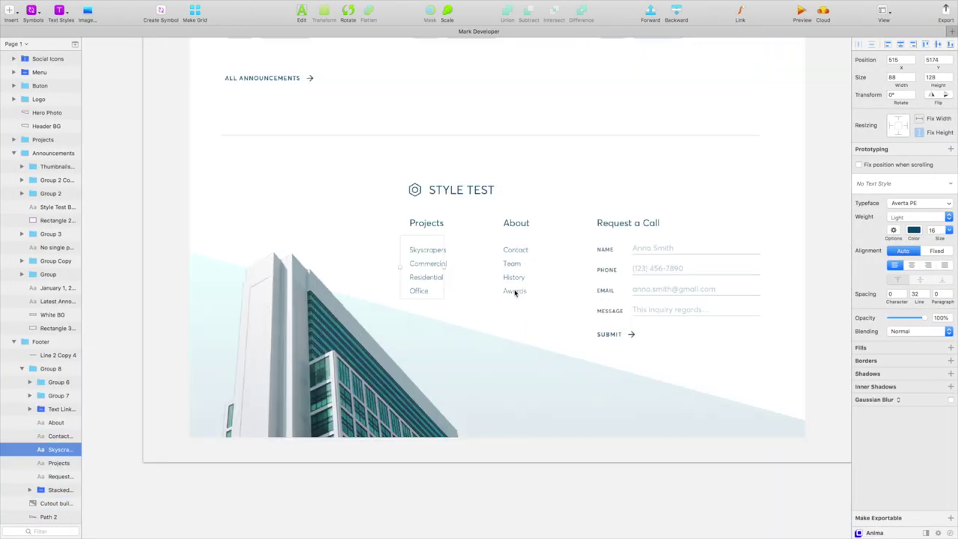
{"action": "left_click", "coordinate": [460, 266]}
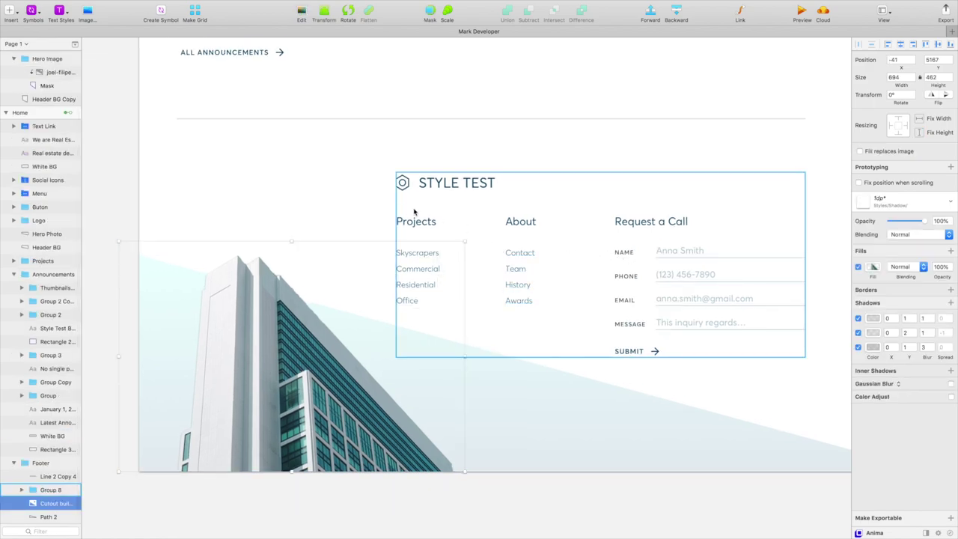
{"action": "left_click", "coordinate": [359, 212]}
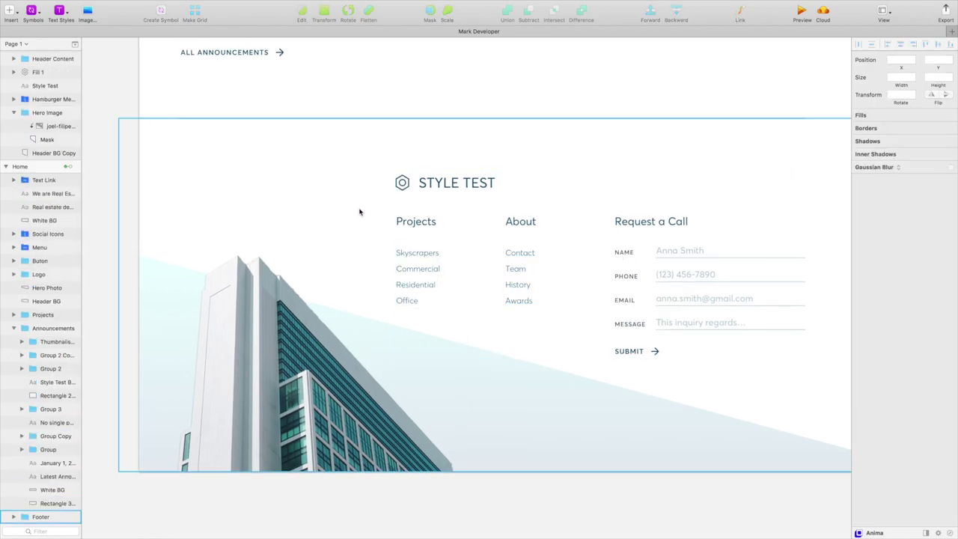
{"action": "double_click", "coordinate": [522, 255]}
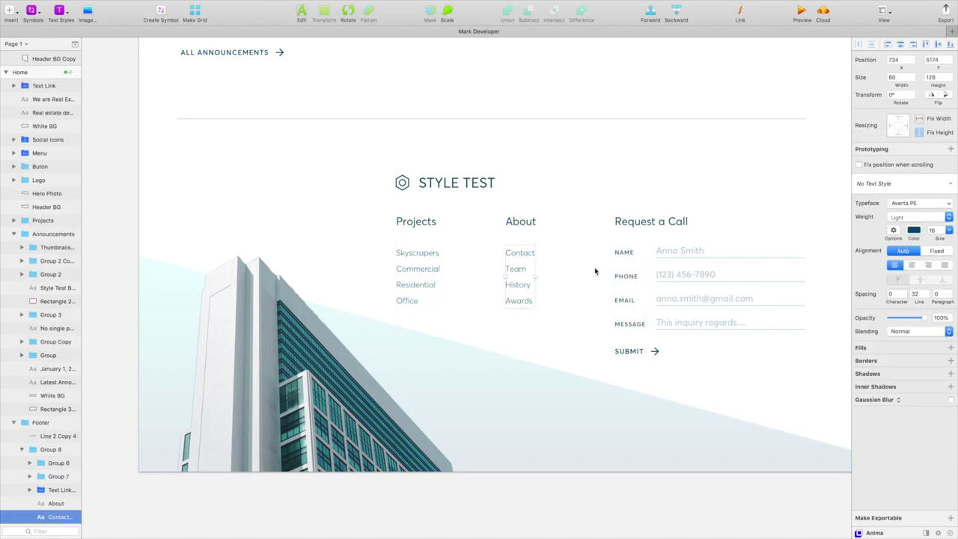
{"action": "key", "text": "ctrl+Right"}
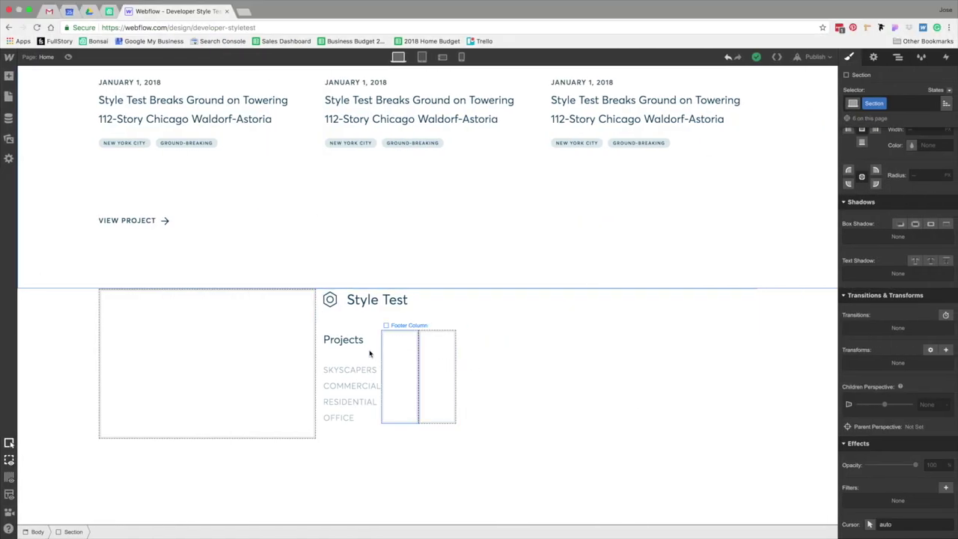
- Set the Footer Columns Wrapper to 100% width with its columns justified space-between
{"action": "left_click", "coordinate": [511, 363]}
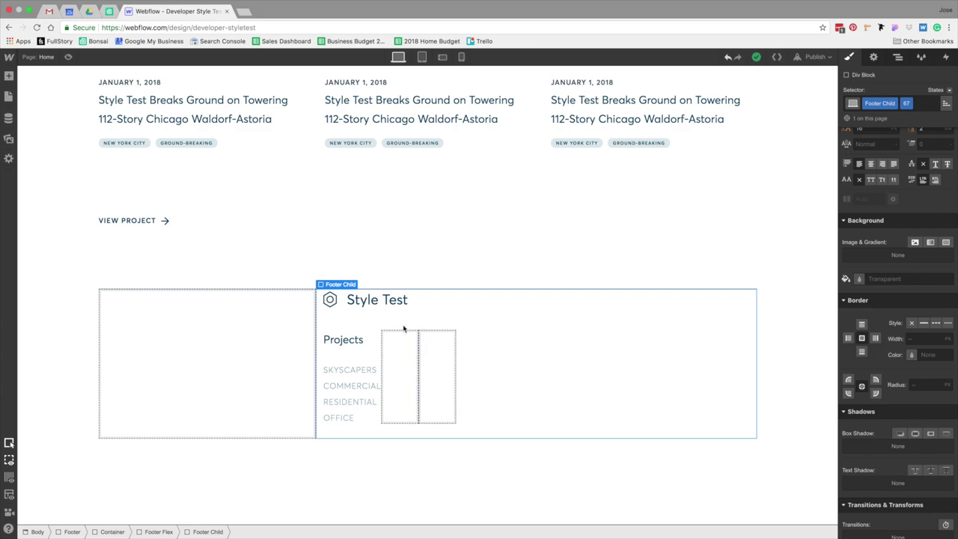
{"action": "left_click", "coordinate": [376, 350]}
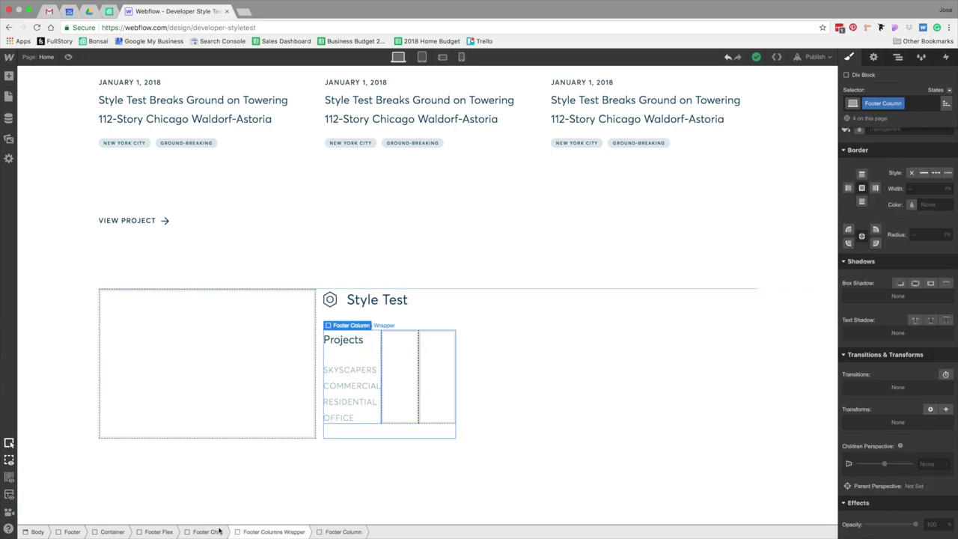
{"action": "left_click", "coordinate": [274, 532]}
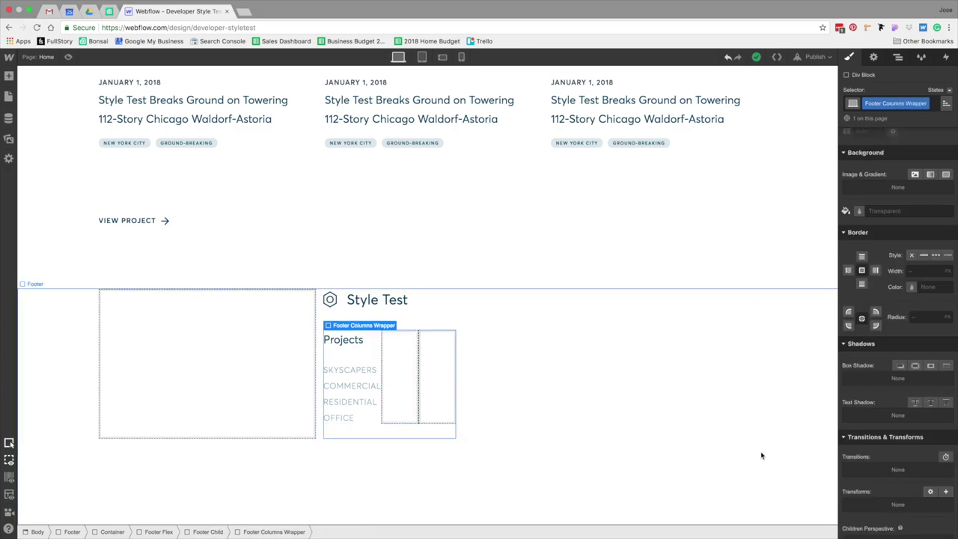
{"action": "scroll", "coordinate": [914, 224], "scroll_direction": "up", "scroll_amount": 5}
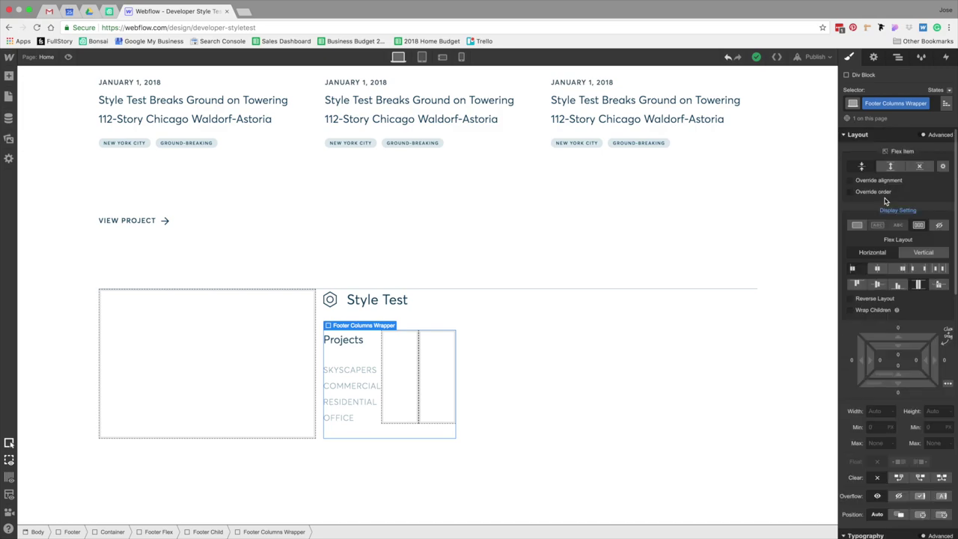
{"action": "left_click", "coordinate": [874, 411]}
{"action": "type", "text": "100%"}
{"action": "key", "text": "Return"}
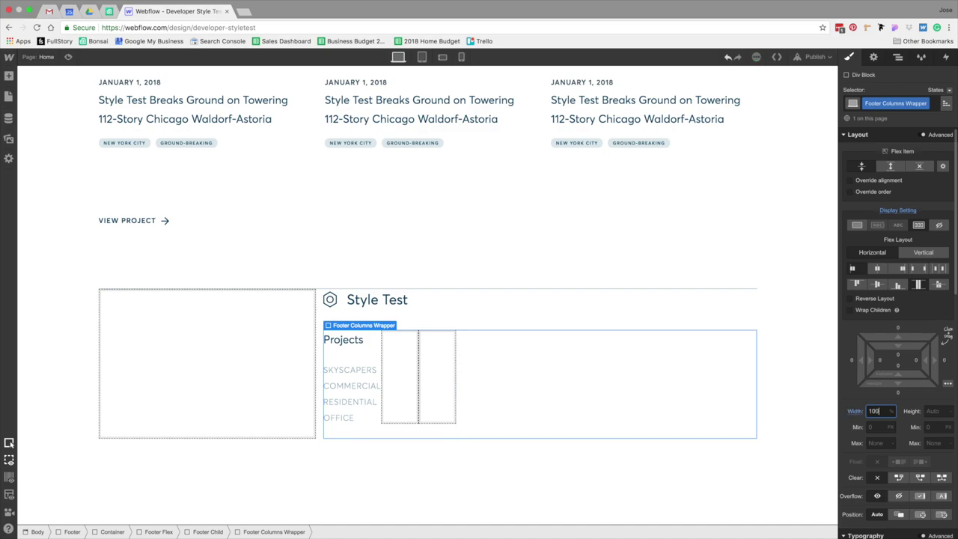
{"action": "left_click", "coordinate": [939, 269]}
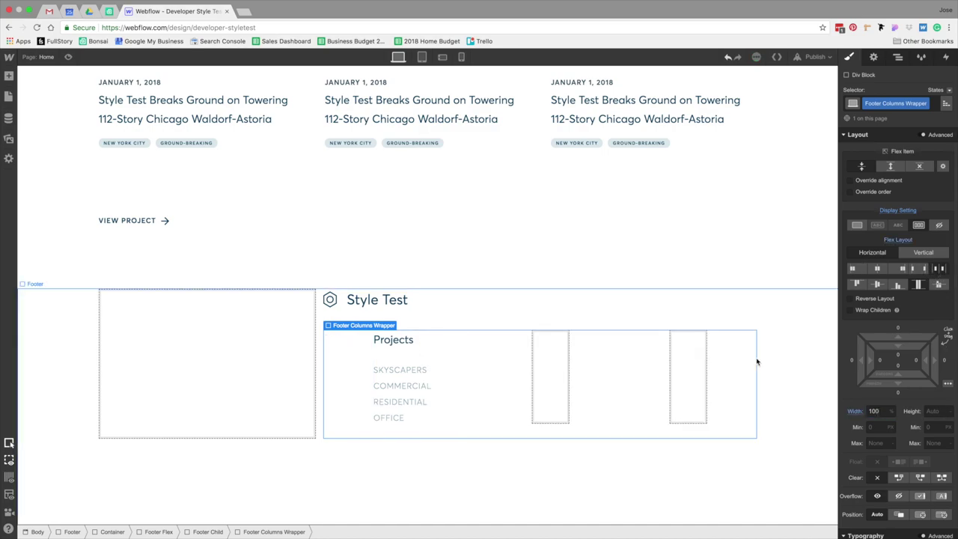
{"action": "left_click", "coordinate": [926, 270]}
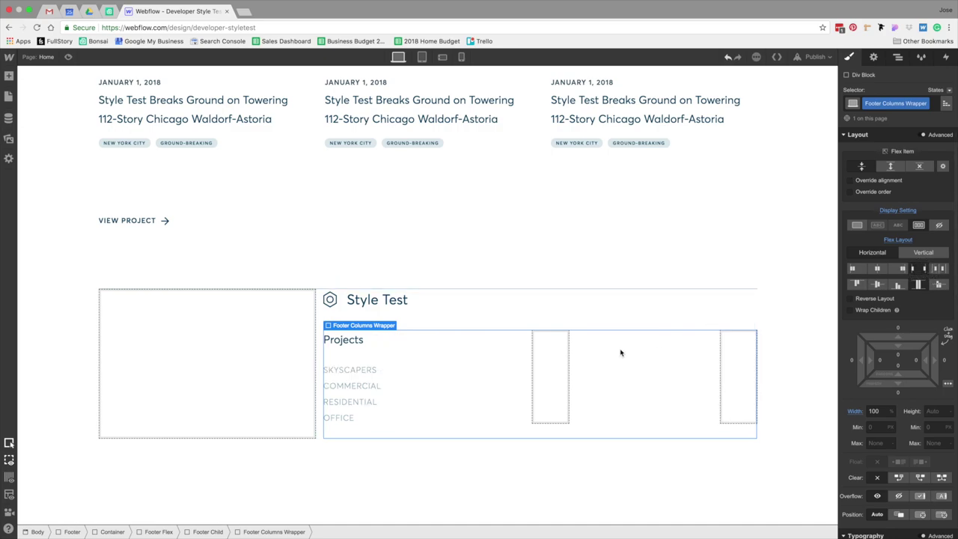
- Delete the empty middle footer column
{"action": "left_click", "coordinate": [561, 374]}
{"action": "key", "text": "Delete"}
{"action": "left_click", "coordinate": [372, 385]}
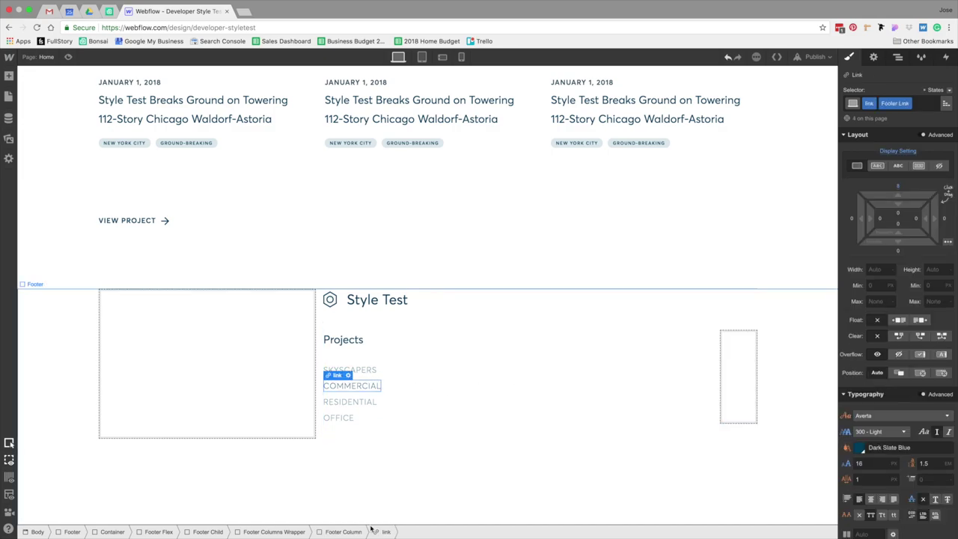
- Duplicate the Projects column and retitle the copy About
{"action": "left_click", "coordinate": [336, 532]}
{"action": "key", "text": "super+d"}
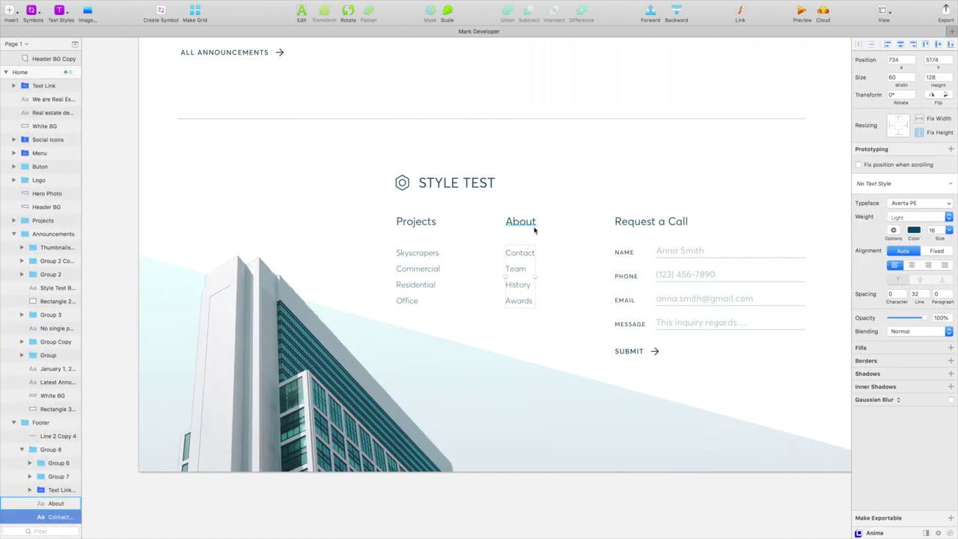
{"action": "key", "text": "ctrl+Right"}
{"action": "double_click", "coordinate": [549, 338]}
{"action": "type", "text": "About"}
- Rename the copy's first two links CONTACT and TEAM
{"action": "left_click", "coordinate": [556, 370]}
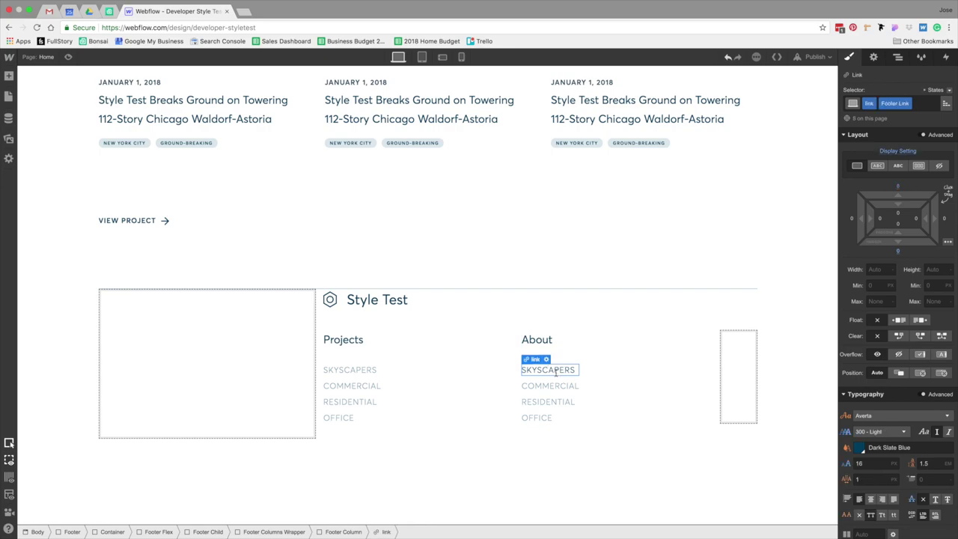
{"action": "double_click", "coordinate": [555, 370]}
{"action": "type", "text": "C"}
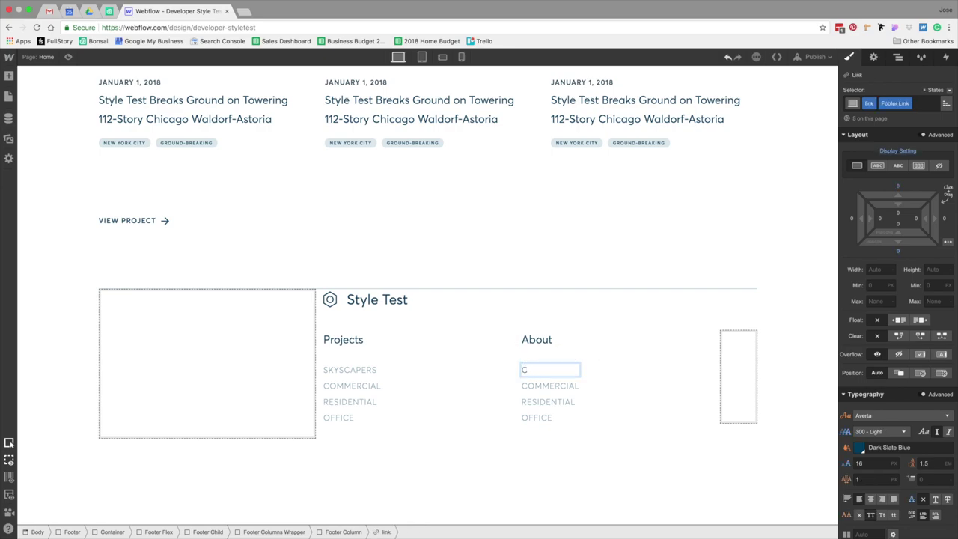
{"action": "type", "text": "ONTACT"}
{"action": "left_click", "coordinate": [549, 387]}
{"action": "double_click", "coordinate": [549, 386]}
{"action": "type", "text": "TEAM"}
{"action": "key", "text": "ctrl+Left"}
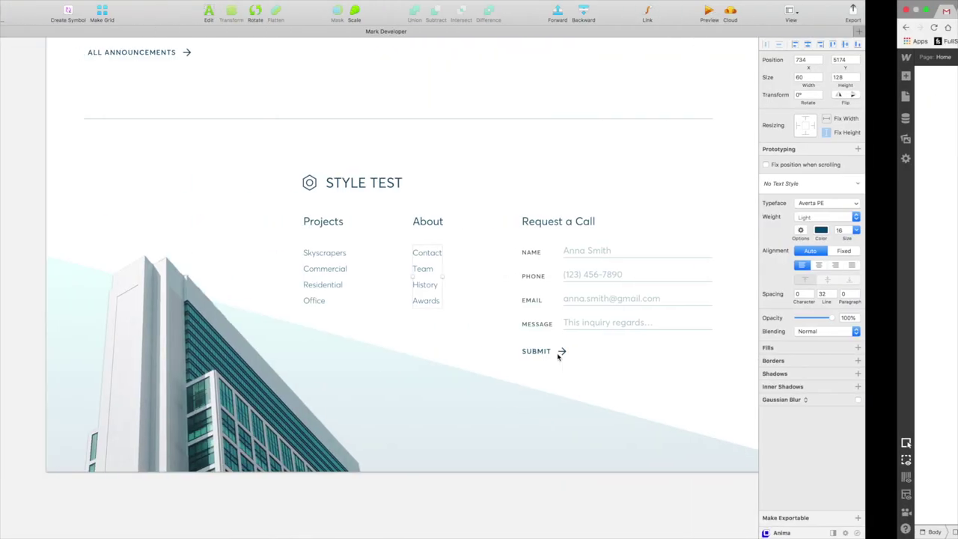
{"action": "key", "text": "ctrl+Right"}
{"action": "key", "text": "Escape"}
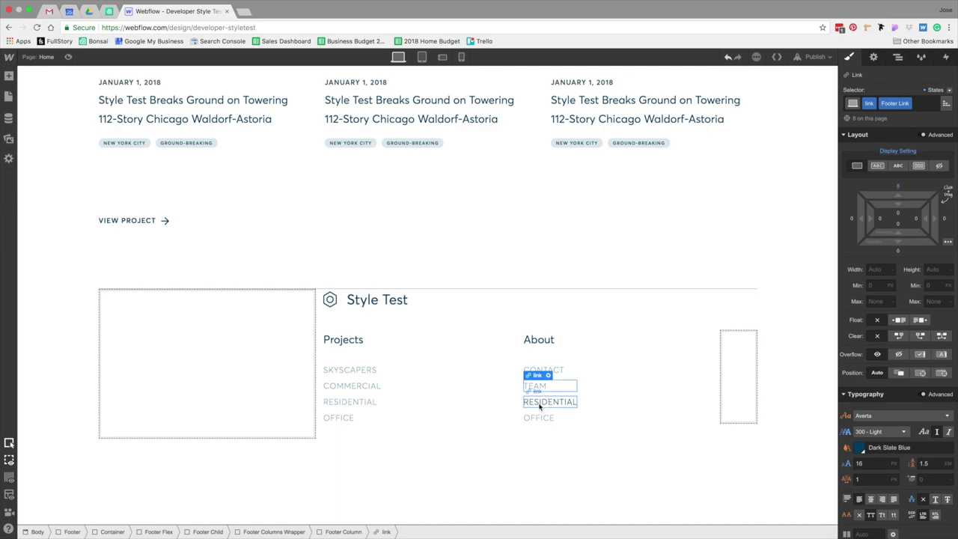
- Rename the remaining two links HISTORY and AWARDS
{"action": "double_click", "coordinate": [566, 401]}
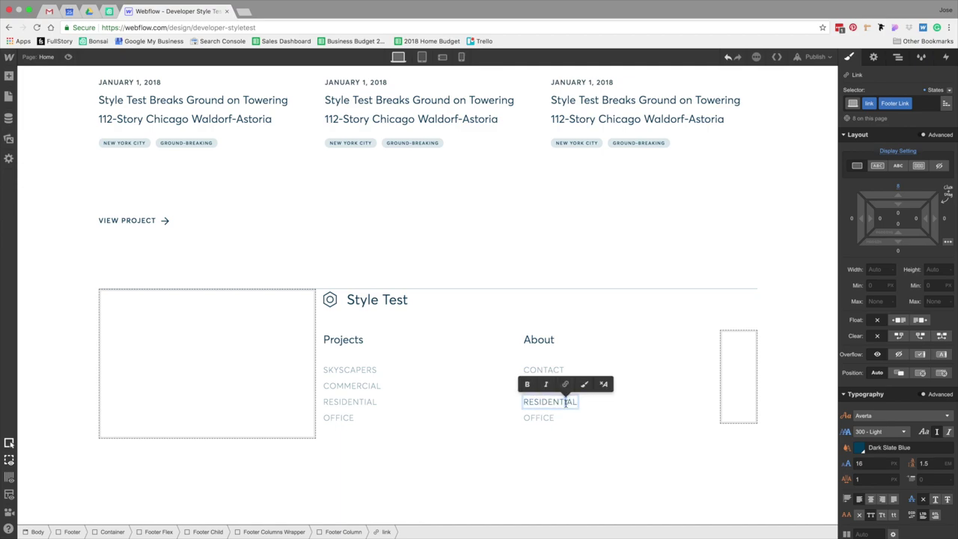
{"action": "type", "text": "HISTORY"}
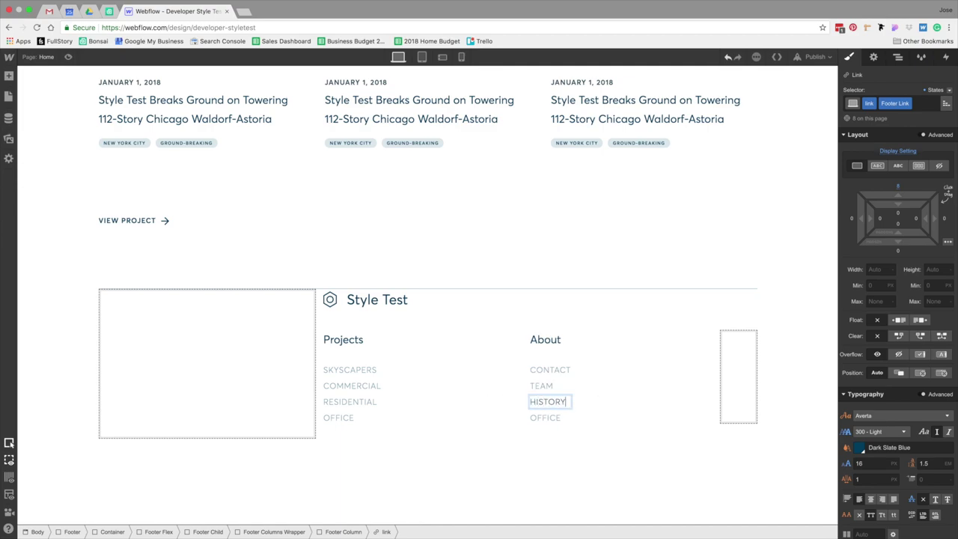
{"action": "double_click", "coordinate": [551, 418]}
{"action": "double_click", "coordinate": [549, 418]}
{"action": "type", "text": "AWA"}
{"action": "left_click", "coordinate": [647, 261]}
{"action": "left_click", "coordinate": [647, 261]}
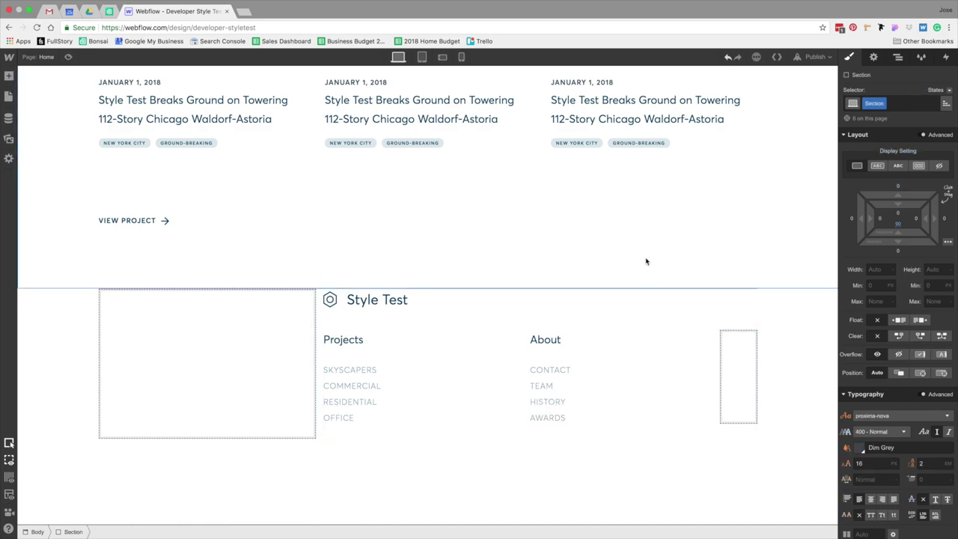
{"action": "key", "text": "ctrl+Left"}
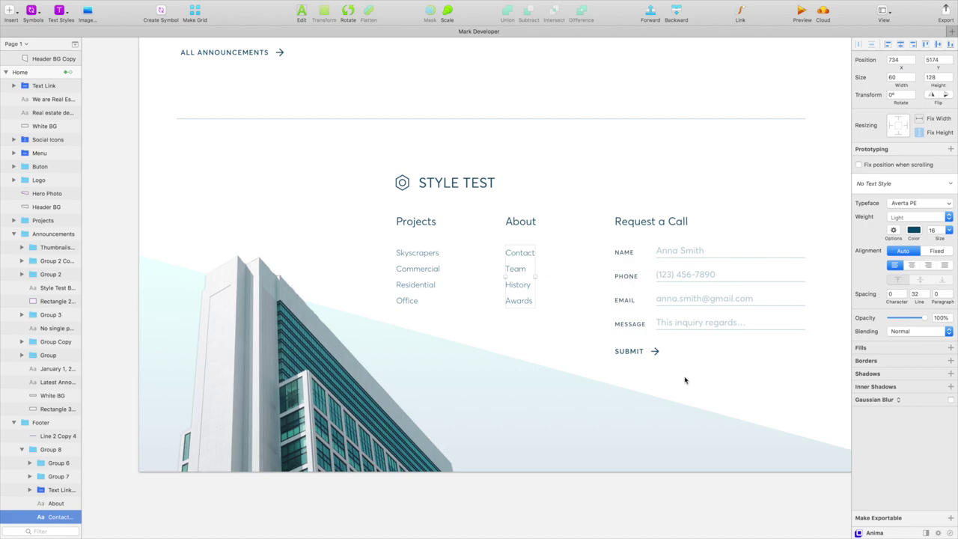
- Duplicate the About column and retitle the copy 'Request a Call'
{"action": "key", "text": "super+Tab"}
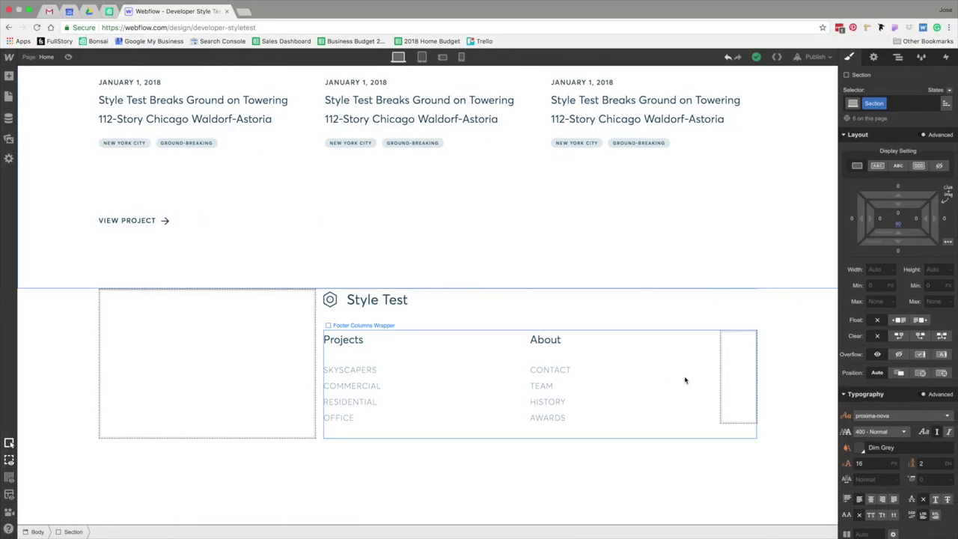
{"action": "left_click", "coordinate": [738, 379]}
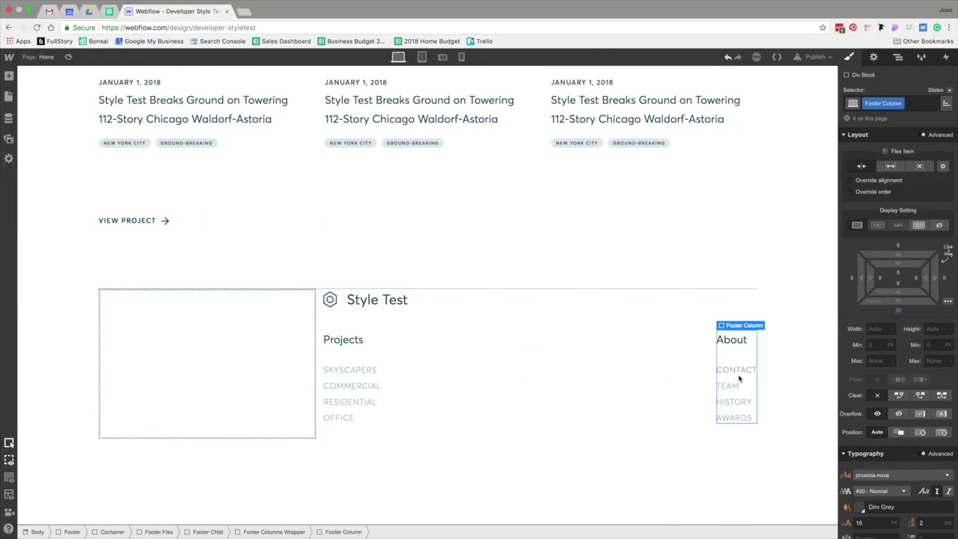
{"action": "key", "text": "super+d"}
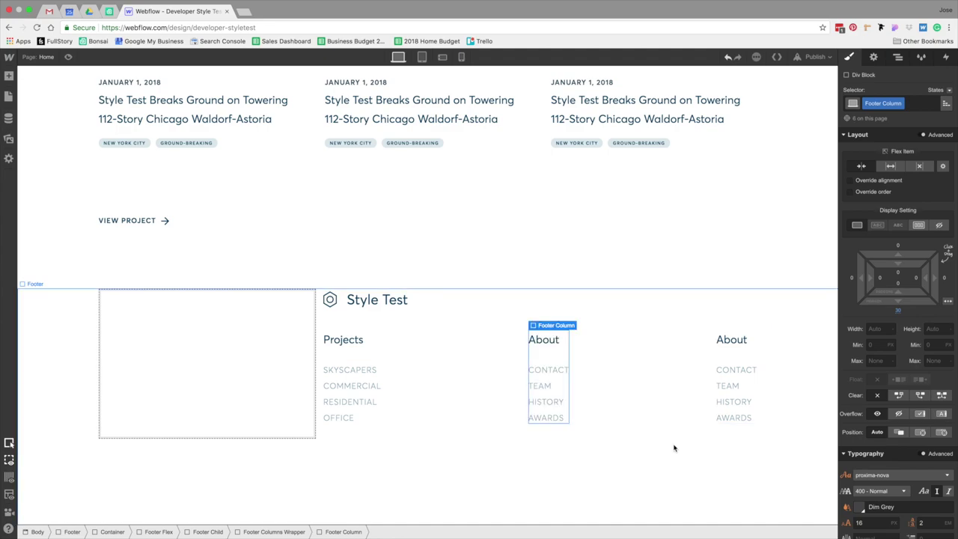
{"action": "left_click", "coordinate": [724, 340]}
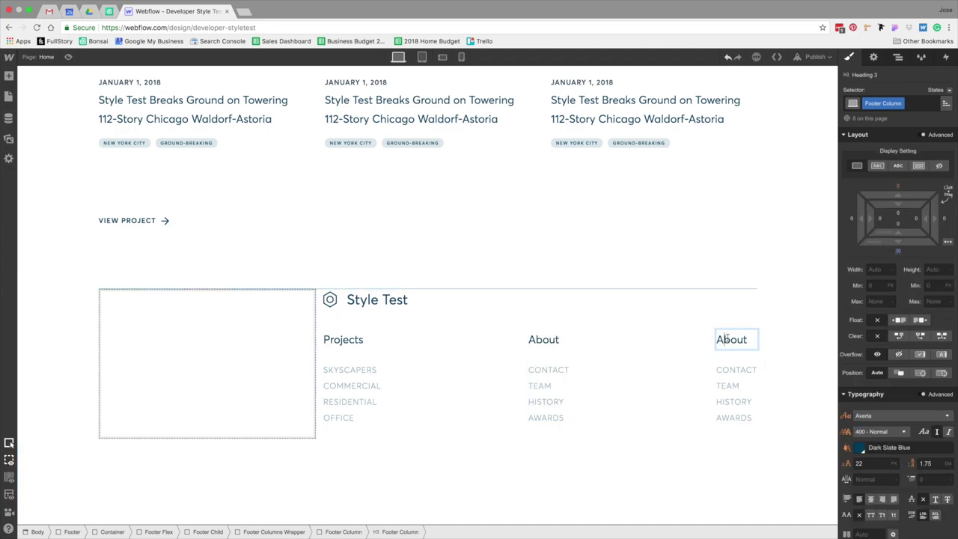
{"action": "key", "text": "super+a"}
{"action": "type", "text": "est"}
{"action": "type", "text": "uest a Call"}
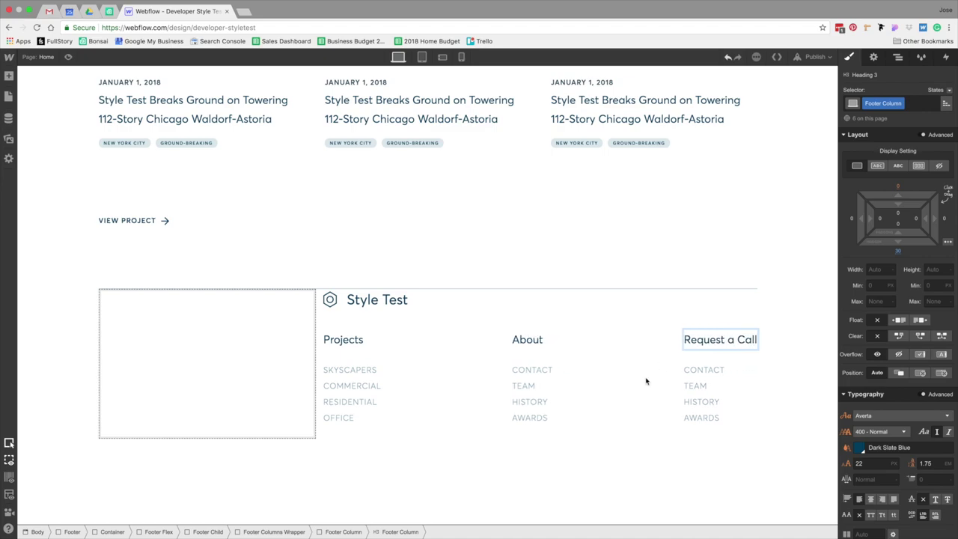
{"action": "key", "text": "Escape"}
- Delete the copied links under the Request a Call heading
{"action": "left_click", "coordinate": [722, 386]}
{"action": "key", "text": "Delete"}
{"action": "key", "text": "Delete"}
{"action": "key", "text": "Delete"}
{"action": "key", "text": "Delete"}
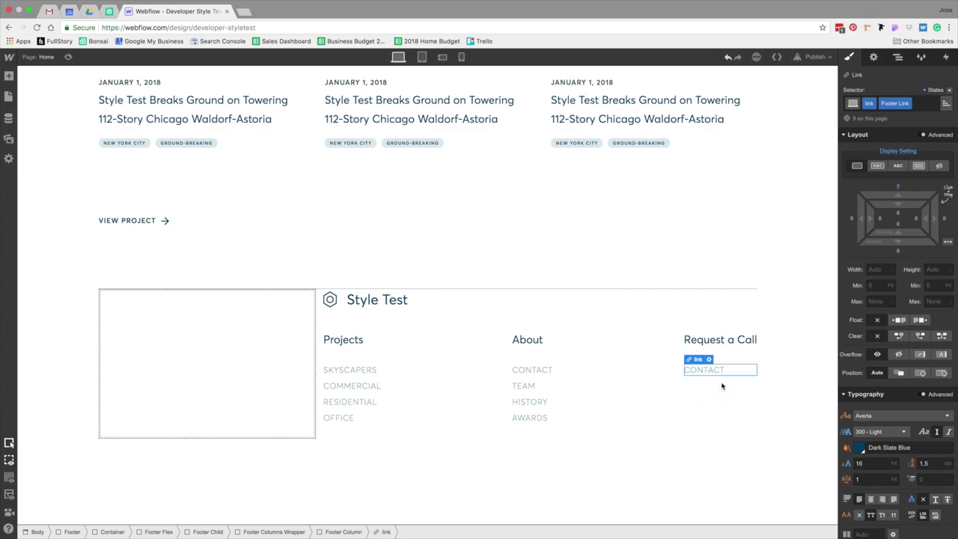
{"action": "left_click", "coordinate": [9, 76]}
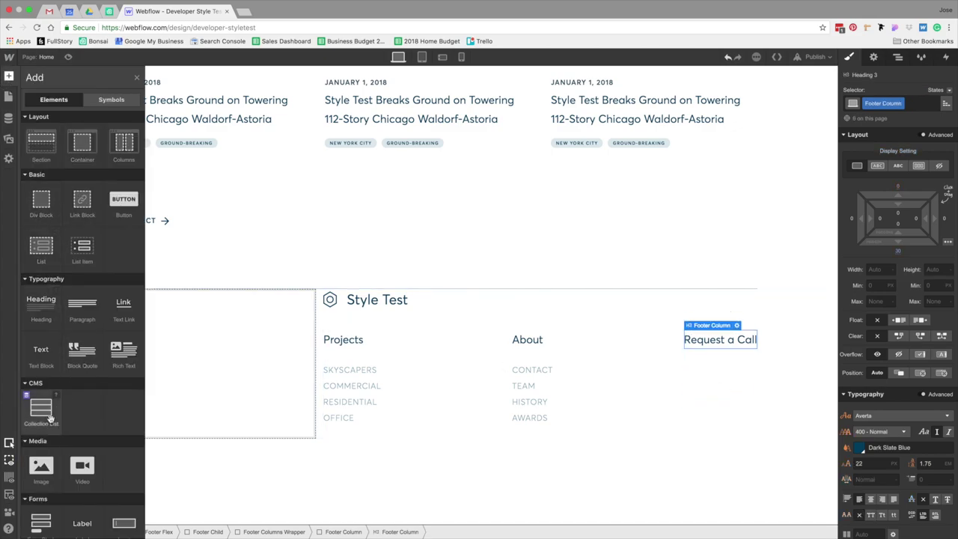
- Insert a form into the Request a Call column and delete its Email Address field
{"action": "scroll", "coordinate": [66, 412], "scroll_direction": "down", "scroll_amount": 3}
{"action": "left_click", "coordinate": [41, 384]}
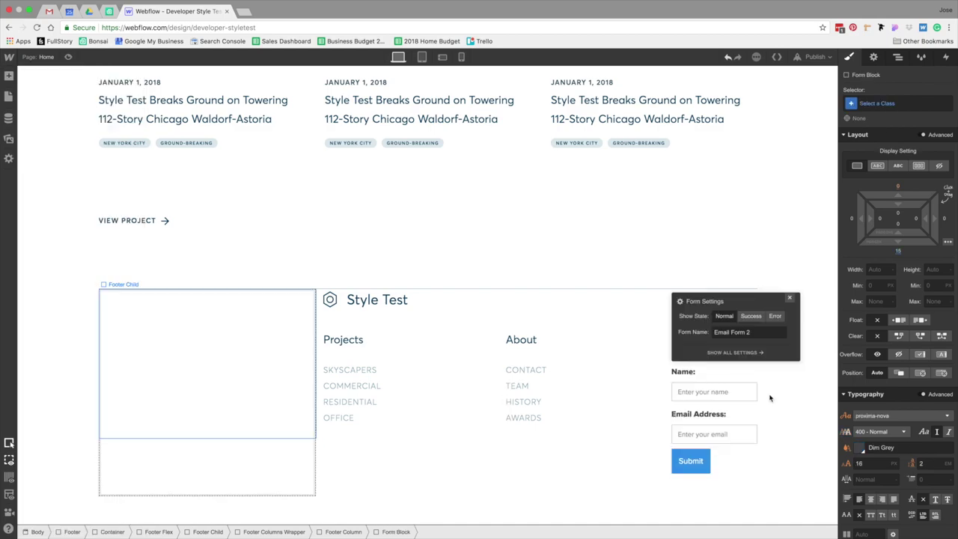
{"action": "left_click", "coordinate": [789, 298]}
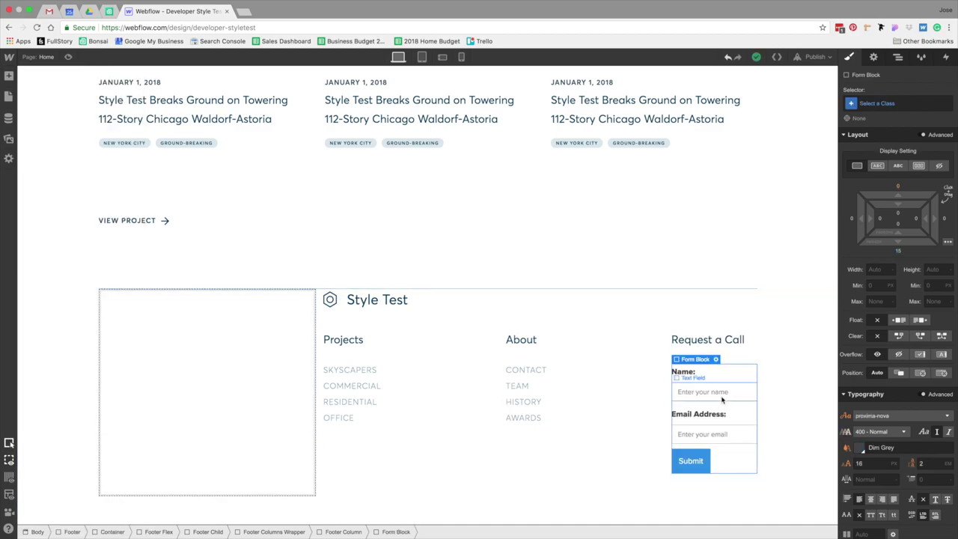
{"action": "left_click", "coordinate": [706, 413]}
{"action": "key", "text": "Delete"}
{"action": "key", "text": "Delete"}
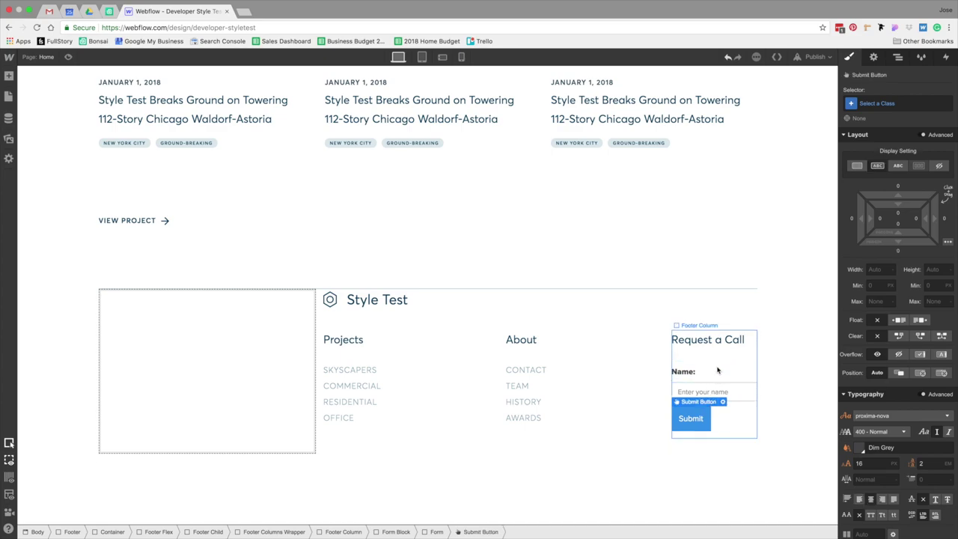
- Add a Div Block below the Name label and move the label into it
{"action": "left_click", "coordinate": [692, 372]}
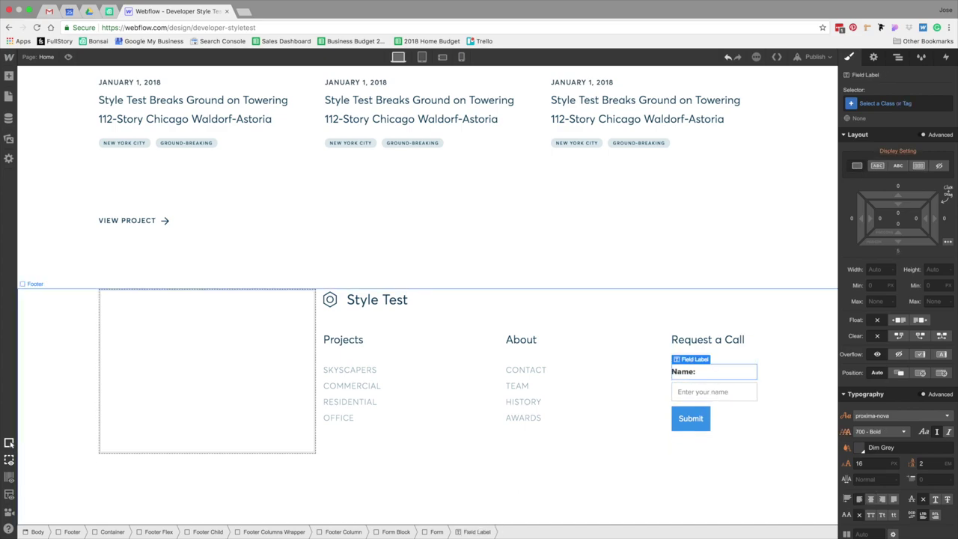
{"action": "left_click", "coordinate": [9, 75]}
{"action": "left_click_drag", "start_coordinate": [716, 346], "coordinate": [702, 386]}
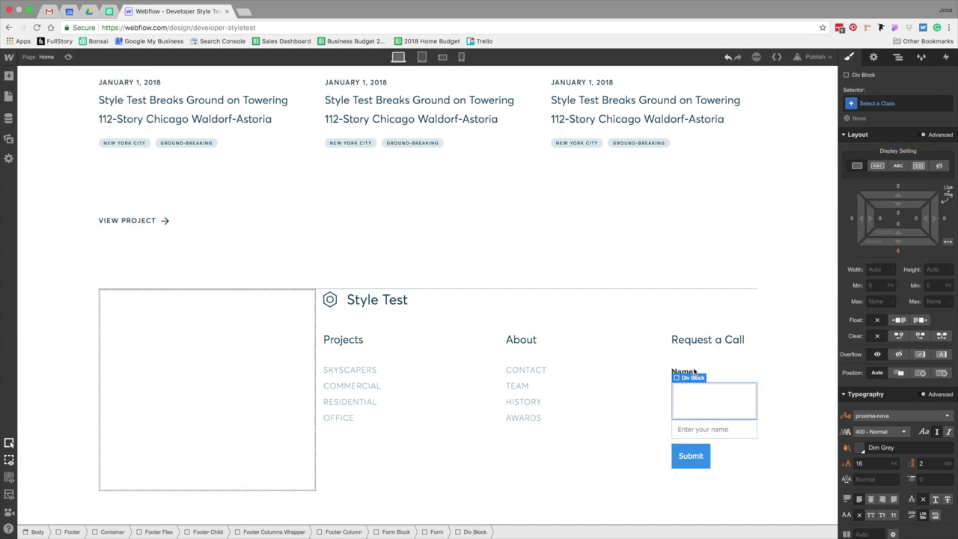
{"action": "mouse_move", "coordinate": [697, 392]}
{"action": "left_mouse_down"}
{"action": "mouse_move", "coordinate": [704, 396]}
{"action": "mouse_move", "coordinate": [697, 371]}
{"action": "mouse_move", "coordinate": [692, 378]}
{"action": "left_mouse_up"}
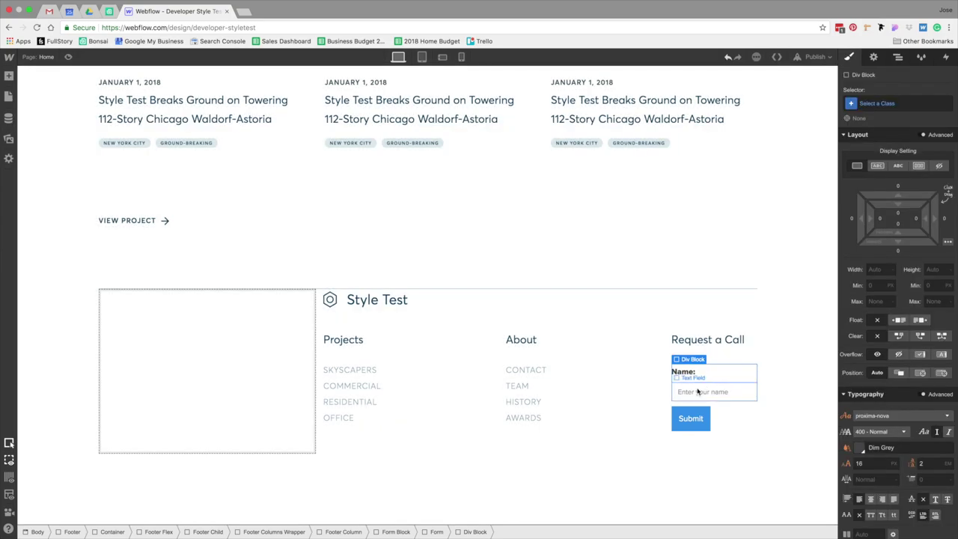
{"action": "left_click", "coordinate": [704, 390]}
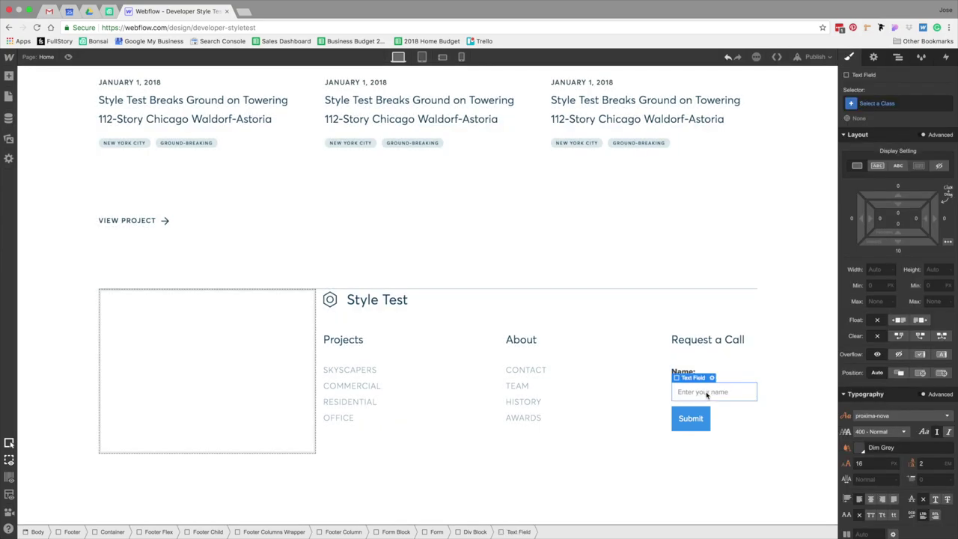
{"action": "left_click", "coordinate": [687, 373]}
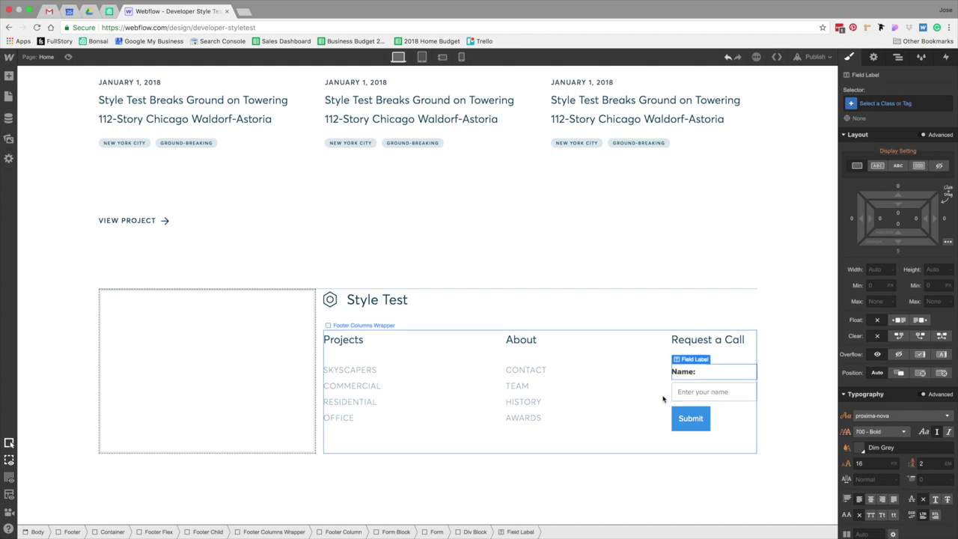
- Give the div block a Form Input Wrapper class with flex display, aligned to bottom
{"action": "left_click", "coordinate": [475, 531]}
{"action": "left_click", "coordinate": [899, 103]}
{"action": "type", "text": "i"}
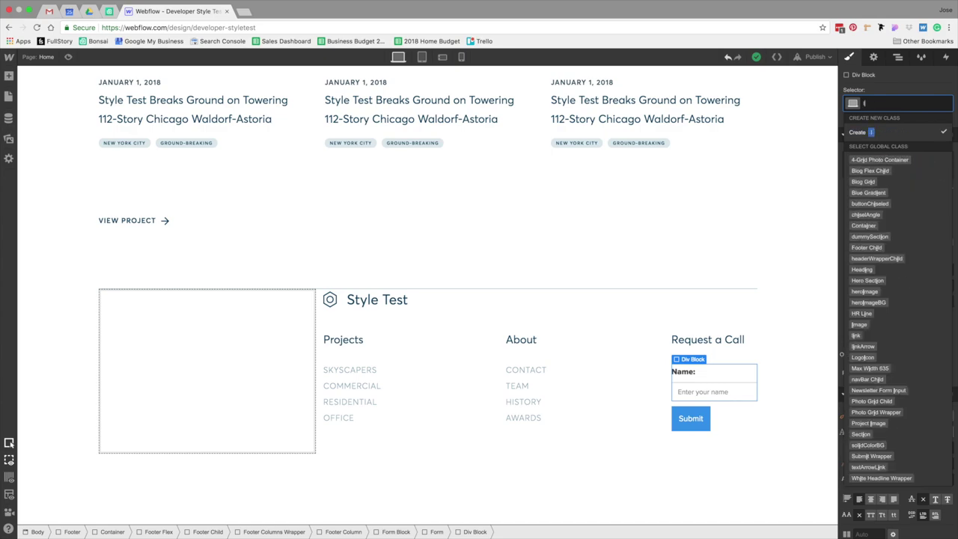
{"action": "type", "text": "npu"}
{"action": "key", "text": "BackSpace"}
{"action": "key", "text": "BackSpace"}
{"action": "key", "text": "BackSpace"}
{"action": "key", "text": "BackSpace"}
{"action": "type", "text": "Fo"}
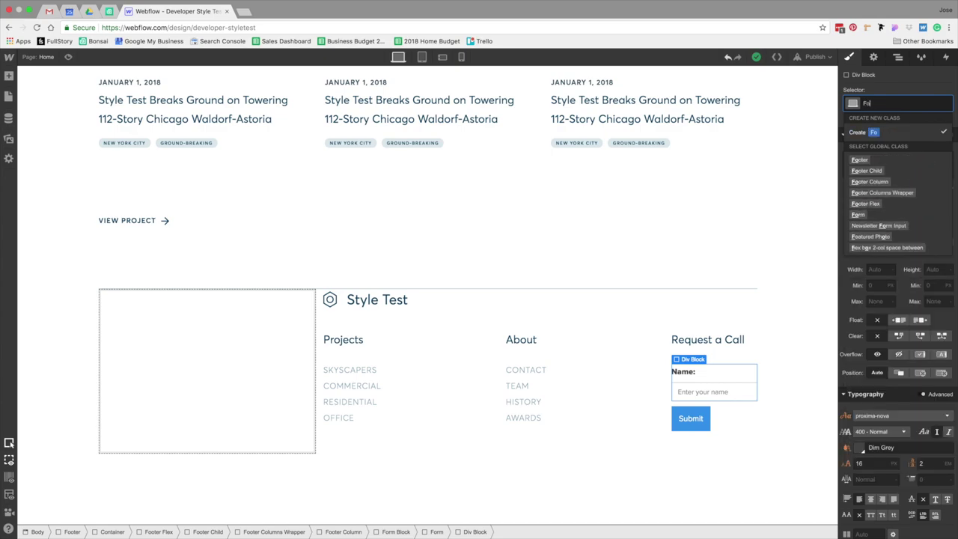
{"action": "type", "text": "rm Input Wrapper"}
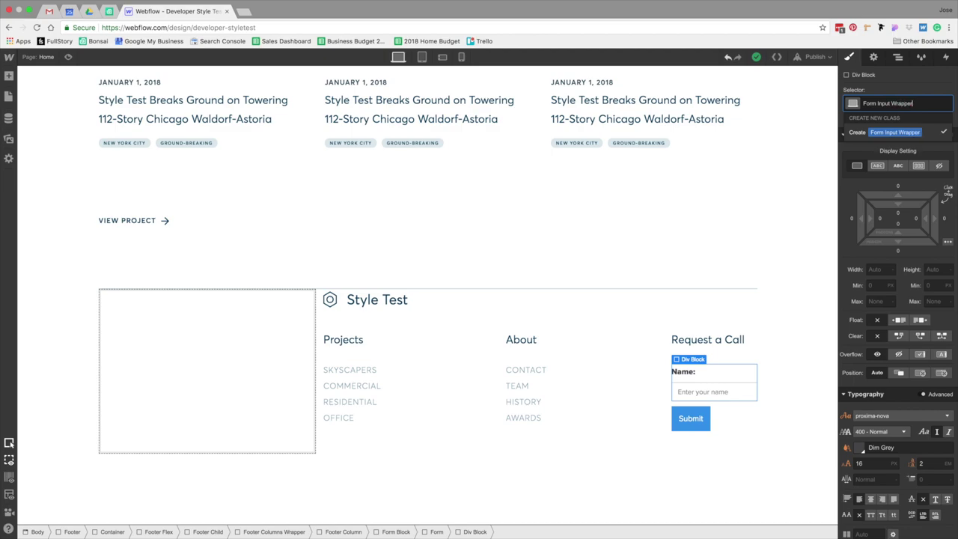
{"action": "key", "text": "Return"}
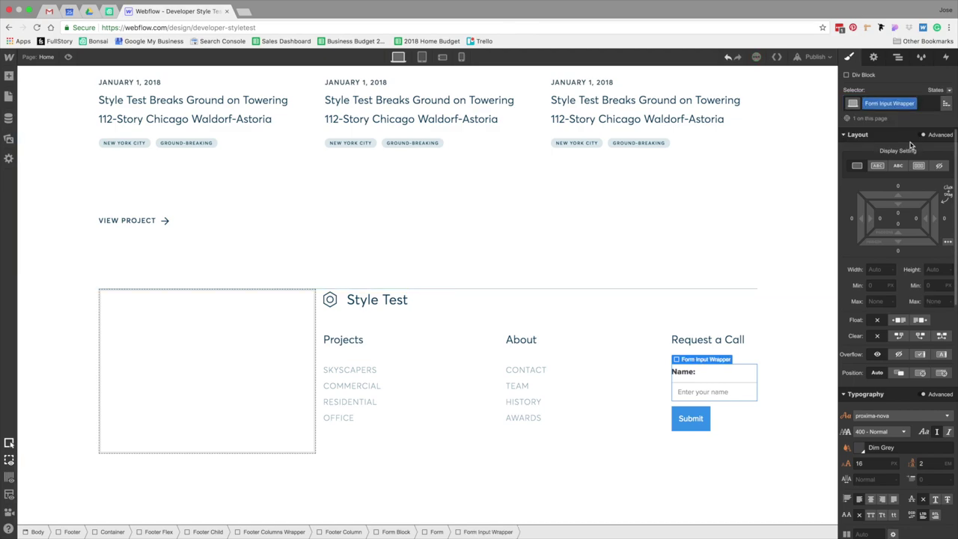
{"action": "left_click", "coordinate": [918, 165]}
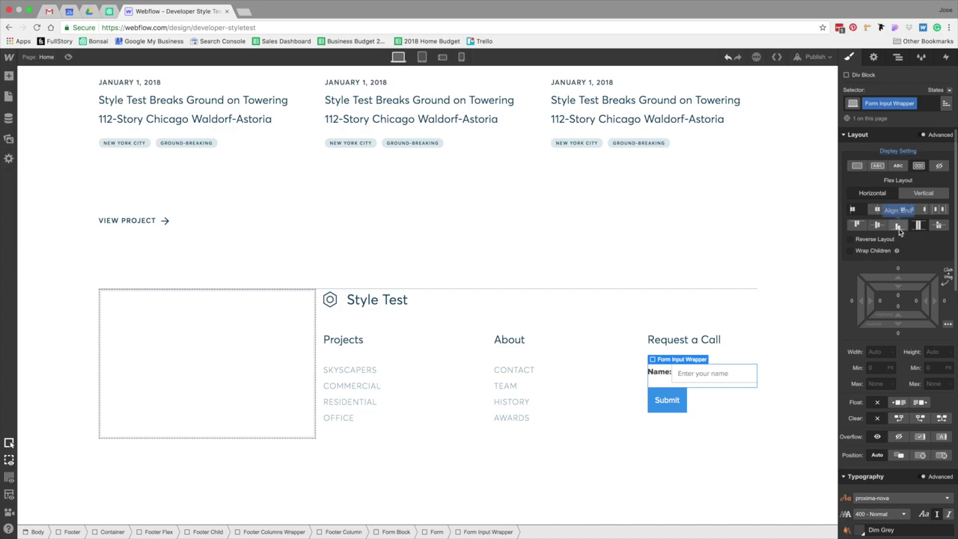
{"action": "left_click", "coordinate": [898, 226]}
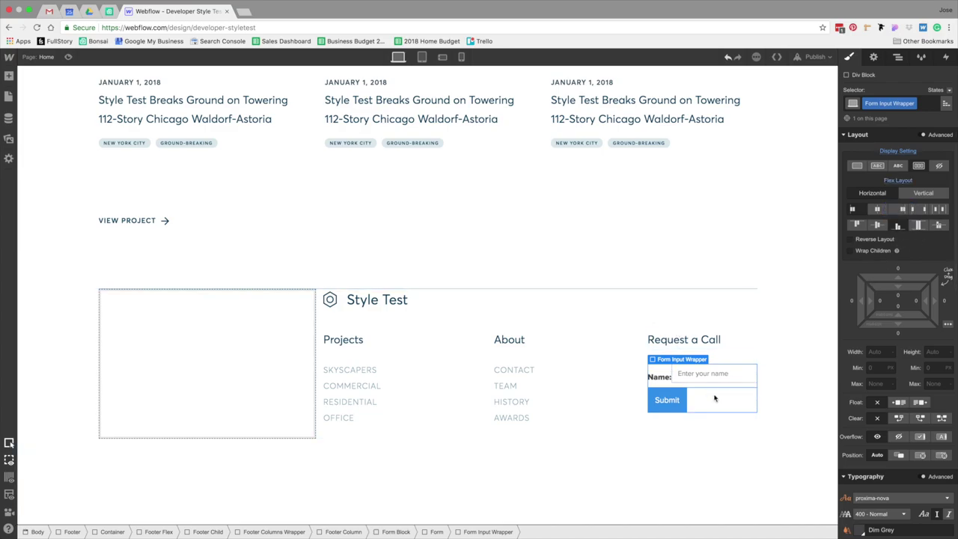
- Apply the existing Newsletter Form Input class to the footer name input
{"action": "left_click", "coordinate": [684, 373]}
{"action": "scroll", "coordinate": [535, 346], "scroll_direction": "up", "scroll_amount": 10}
{"action": "scroll", "coordinate": [535, 346], "scroll_direction": "up", "scroll_amount": 5}
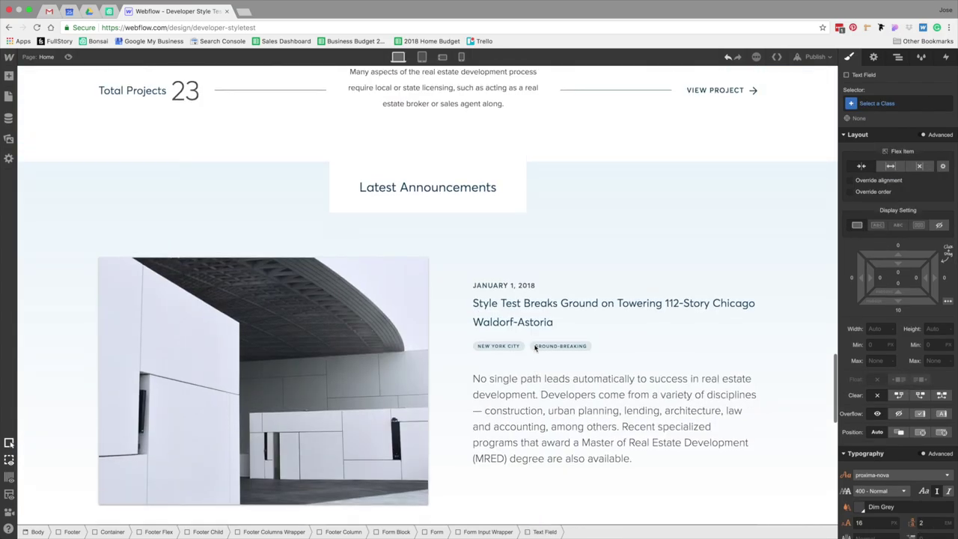
{"action": "scroll", "coordinate": [513, 334], "scroll_direction": "up", "scroll_amount": 8}
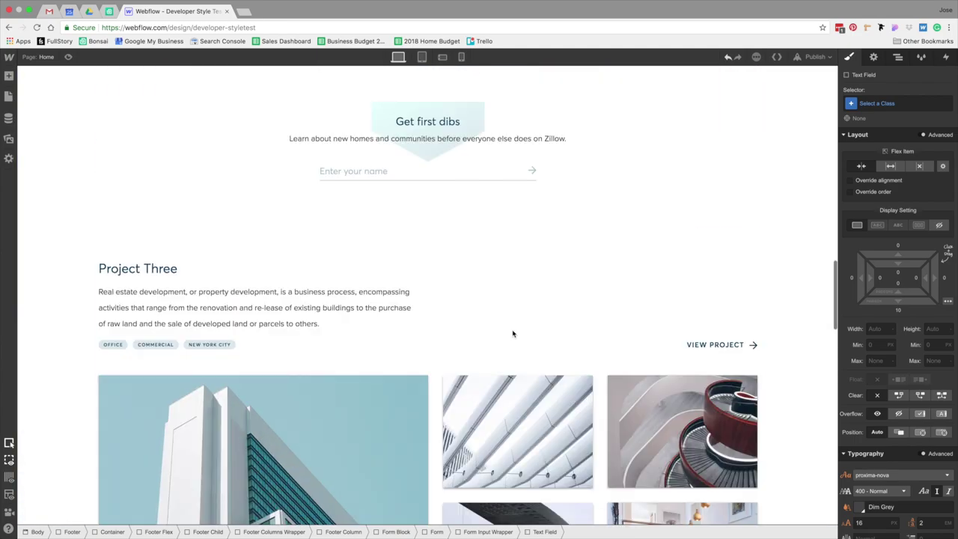
{"action": "left_click", "coordinate": [450, 173]}
{"action": "scroll", "coordinate": [553, 298], "scroll_direction": "down", "scroll_amount": 3}
{"action": "scroll", "coordinate": [553, 298], "scroll_direction": "down", "scroll_amount": 15}
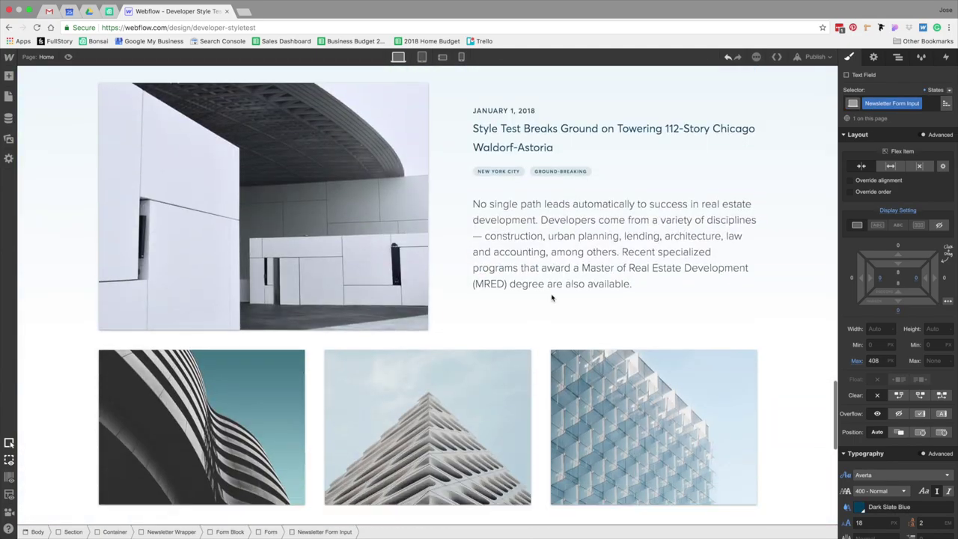
{"action": "left_click", "coordinate": [716, 359]}
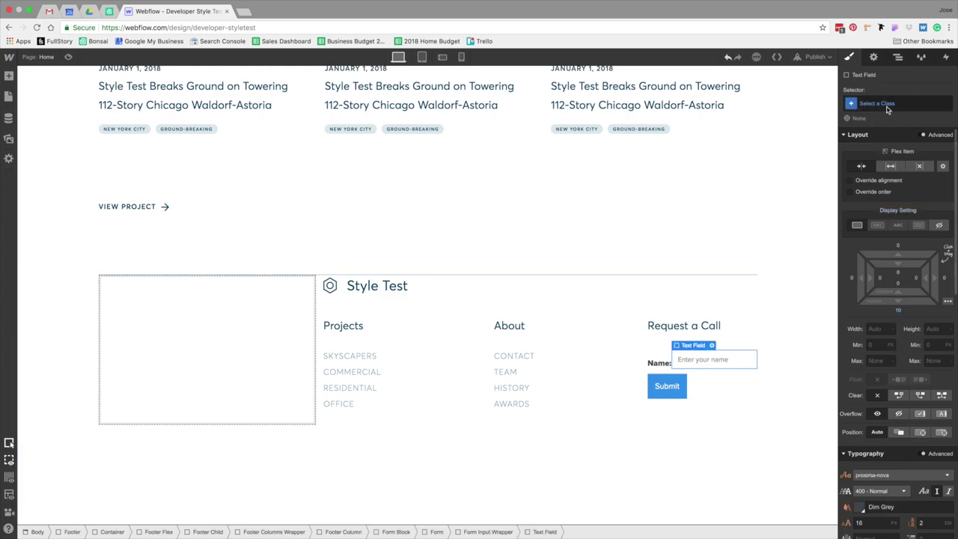
{"action": "left_click", "coordinate": [886, 103]}
{"action": "type", "text": "newsl"}
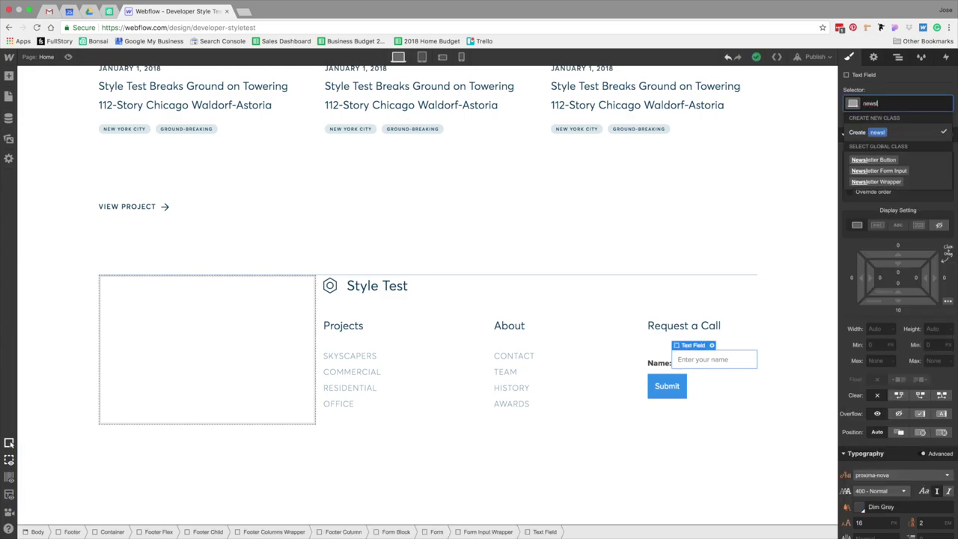
{"action": "left_click", "coordinate": [880, 170]}
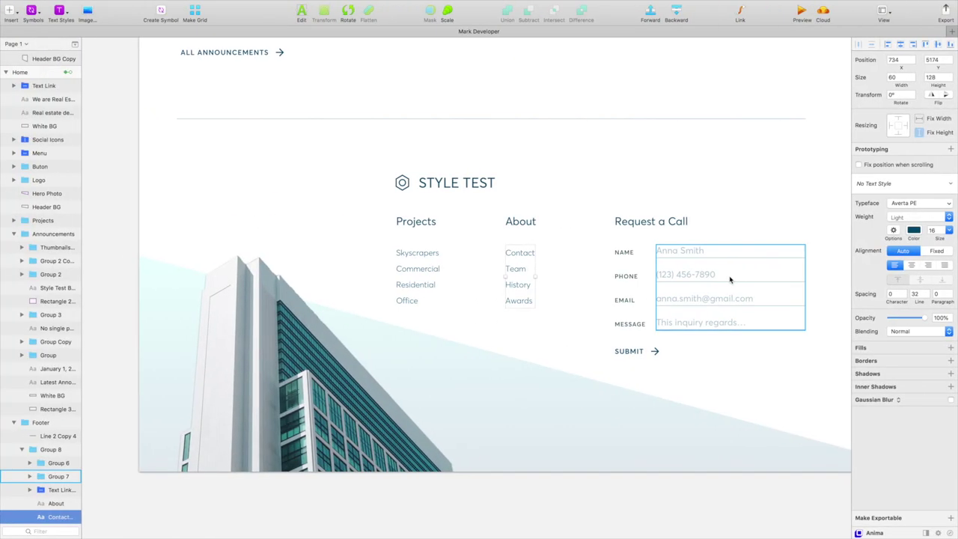
{"action": "double_click", "coordinate": [624, 252]}
{"action": "left_click", "coordinate": [628, 277], "text": "shift"}
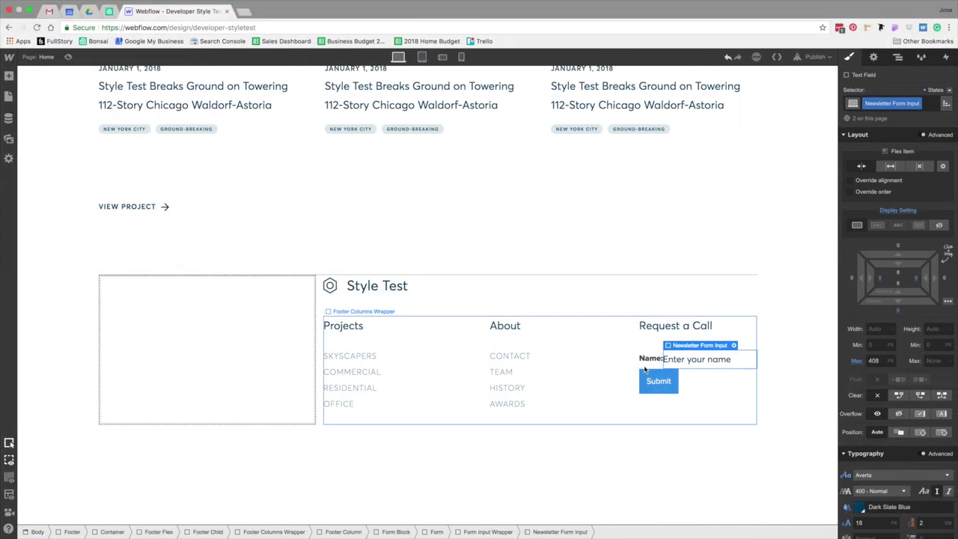
- Create a Form Label class with 0 bottom margin, then measure NAME spacing in Sketch
{"action": "left_click", "coordinate": [651, 360]}
{"action": "key", "text": "super+Return"}
{"action": "type", "text": "F"}
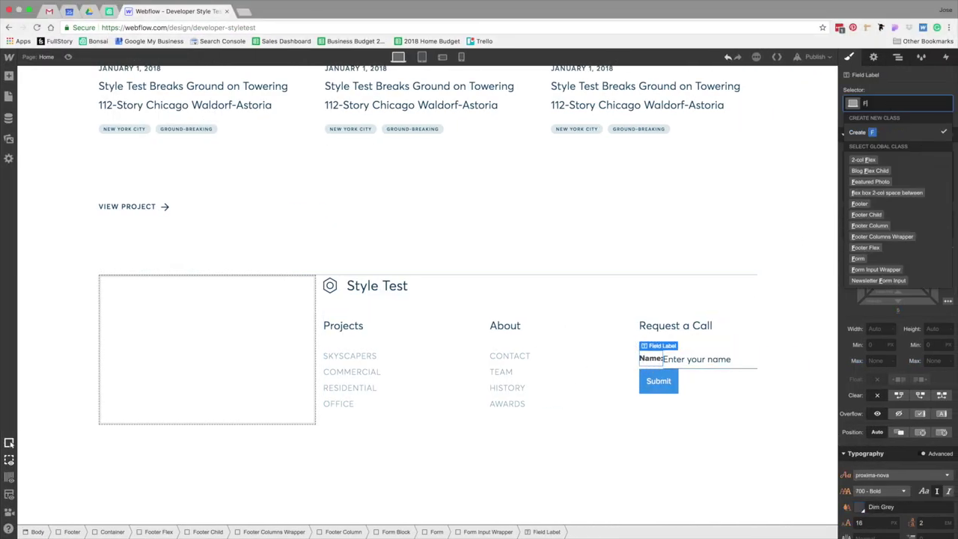
{"action": "type", "text": "orm Lavel"}
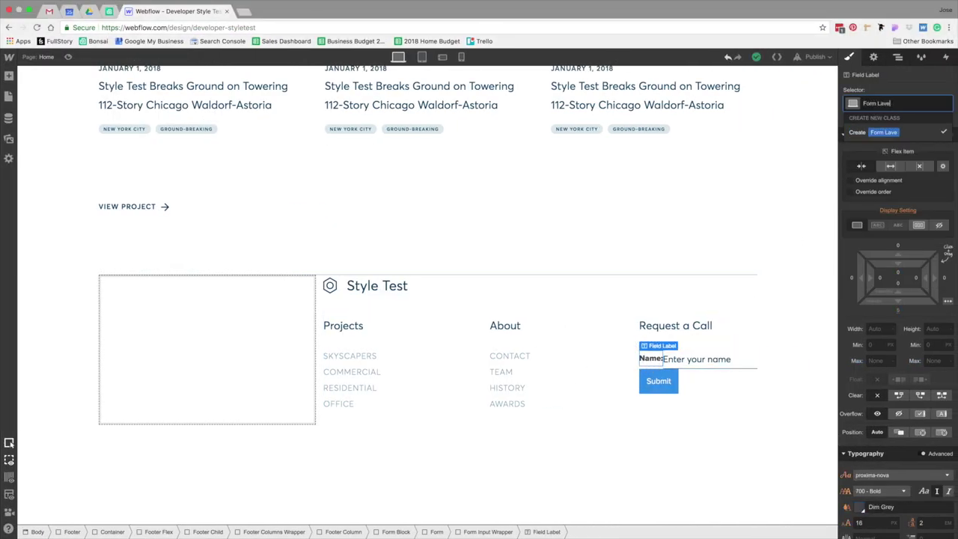
{"action": "key", "text": "BackSpace"}
{"action": "key", "text": "BackSpace"}
{"action": "key", "text": "Return"}
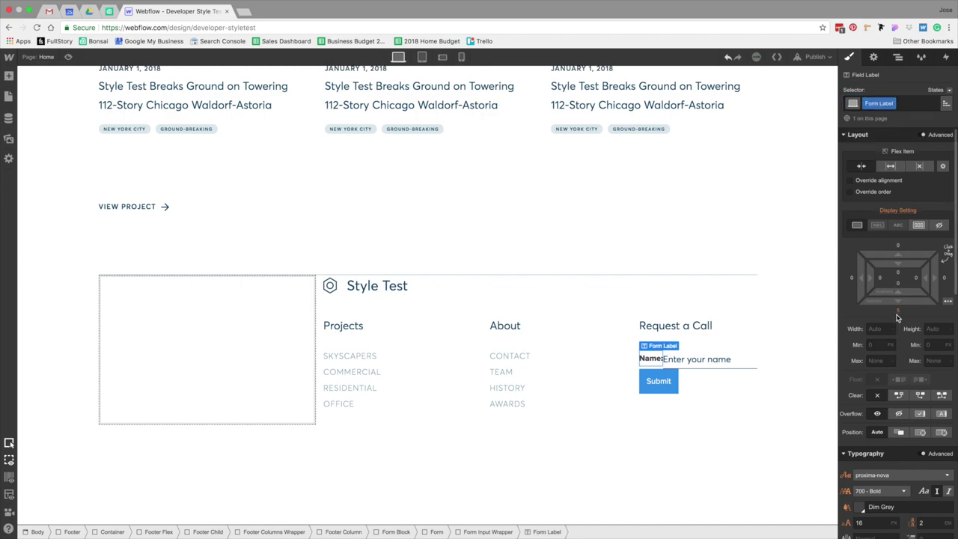
{"action": "left_click", "coordinate": [897, 311]}
{"action": "type", "text": "0"}
{"action": "key", "text": "Return"}
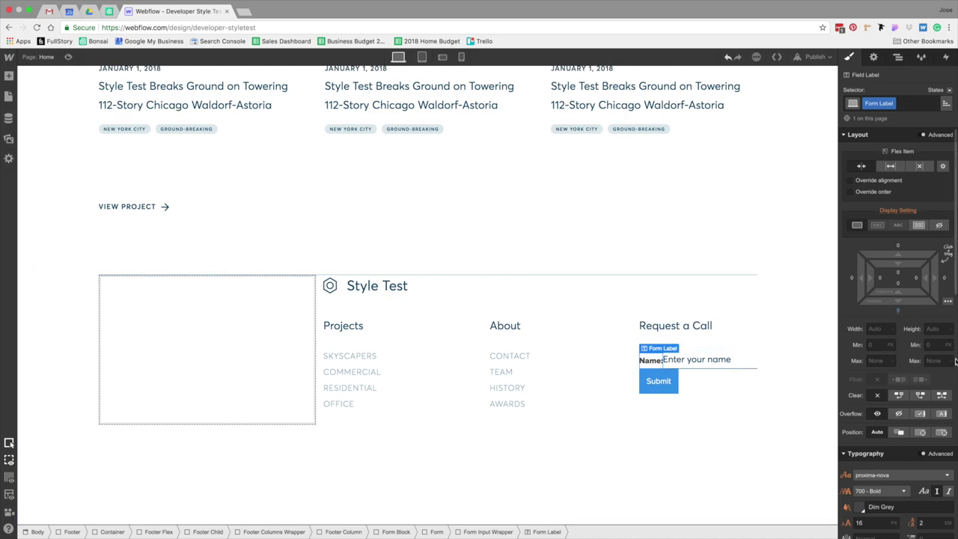
{"action": "key", "text": "ctrl+Left"}
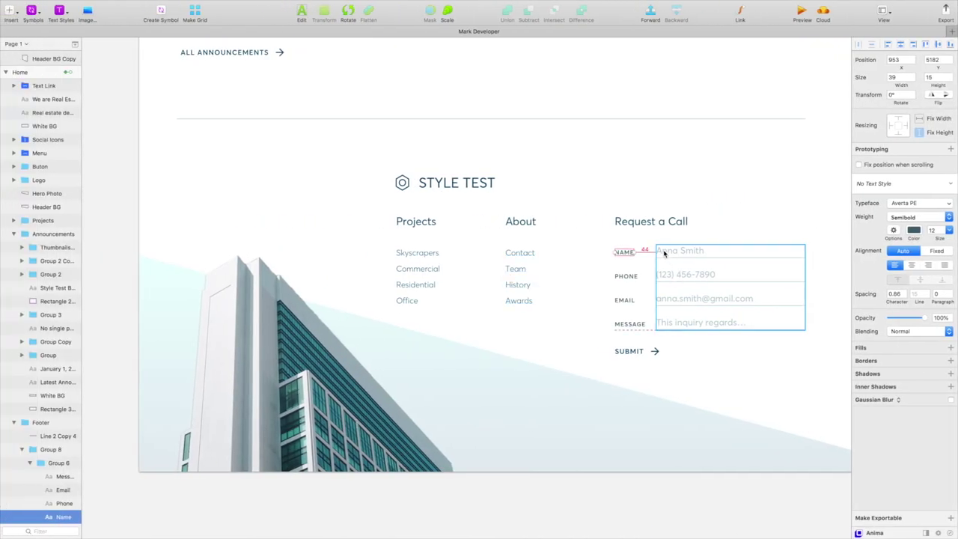
{"action": "key", "text": "alt"}
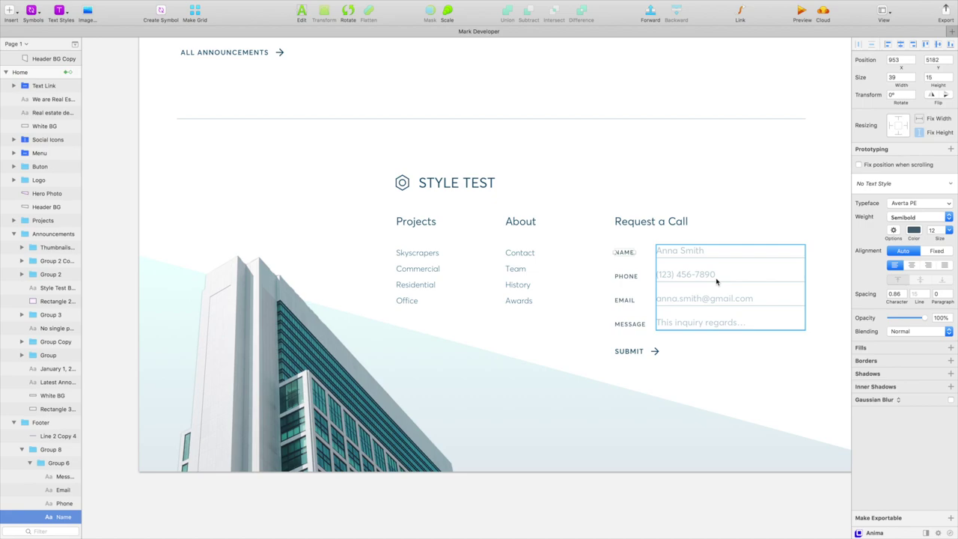
- Give the Name label a 20 px right margin and a 100 px minimum width
{"action": "left_click", "coordinate": [641, 329]}
{"action": "key", "text": "ctrl+Right"}
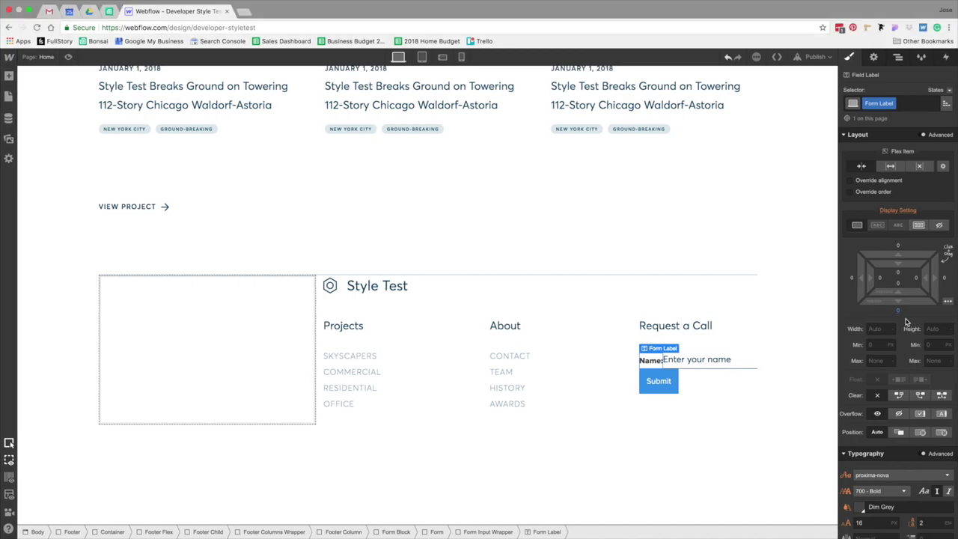
{"action": "left_click", "coordinate": [944, 278]}
{"action": "type", "text": "20"}
{"action": "key", "text": "Return"}
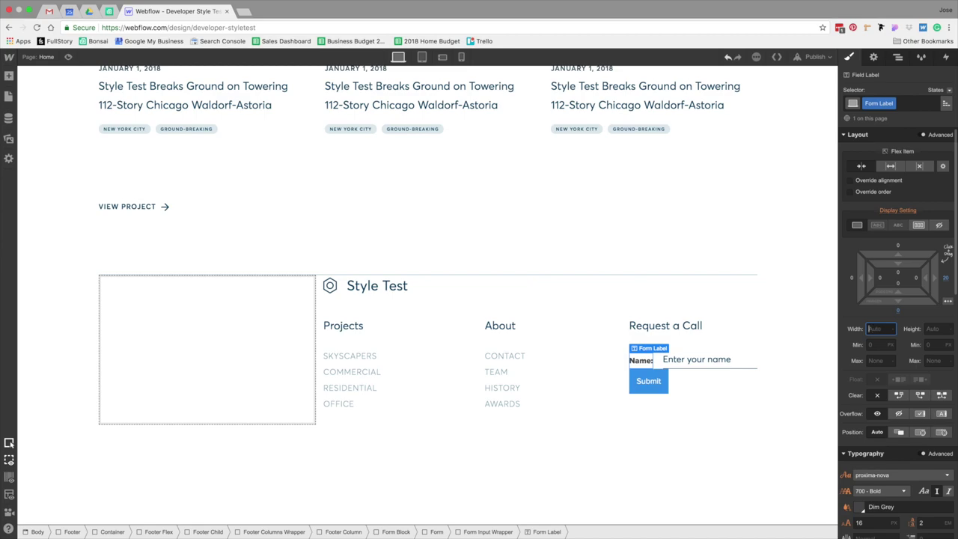
{"action": "left_click", "coordinate": [873, 345]}
{"action": "key", "text": "Return"}
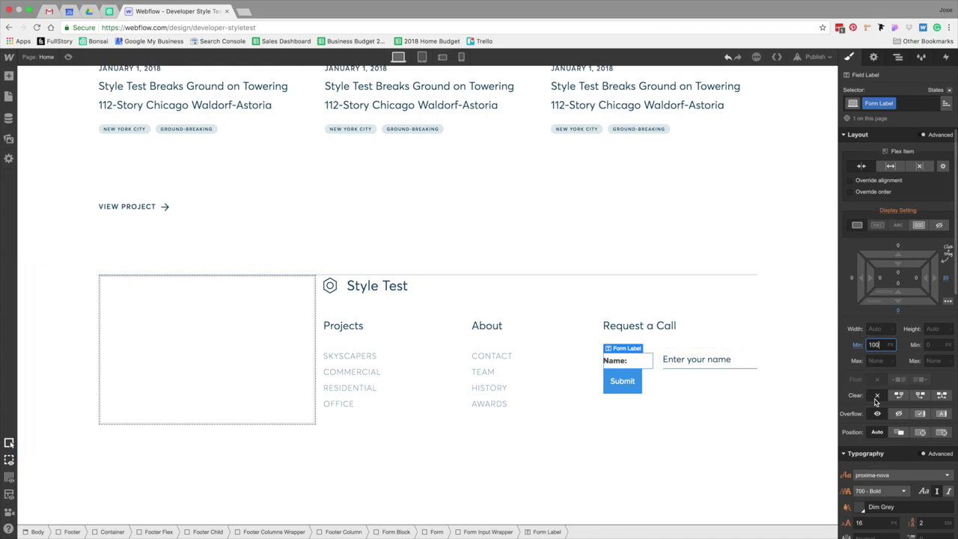
- Set the label's font to Averta at 12 px
{"action": "scroll", "coordinate": [899, 300], "scroll_direction": "down", "scroll_amount": 3}
{"action": "left_click", "coordinate": [872, 433]}
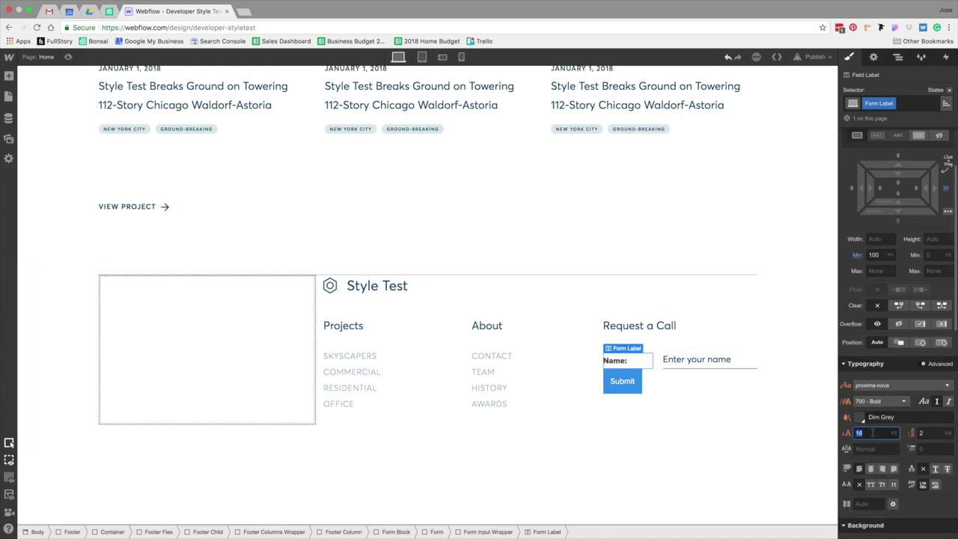
{"action": "type", "text": "12"}
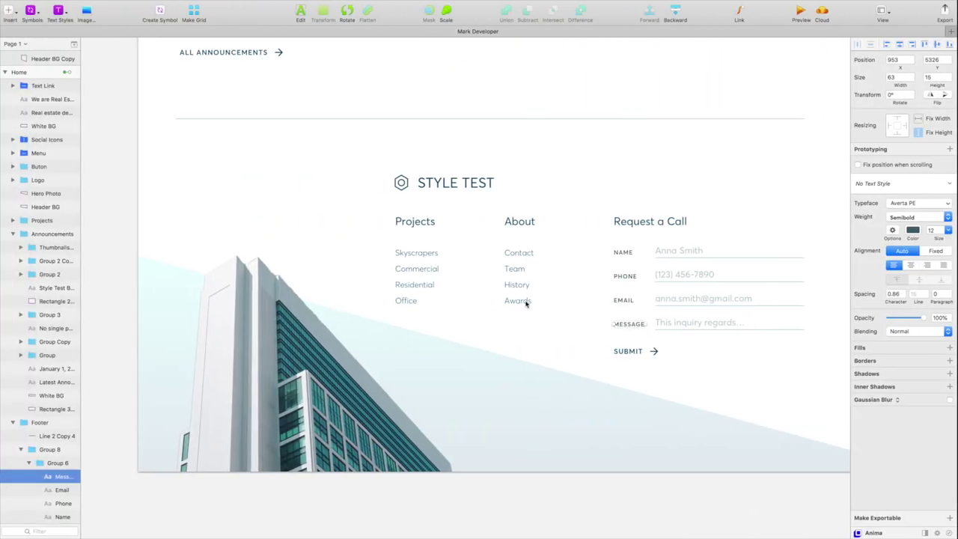
{"action": "left_click", "coordinate": [636, 258]}
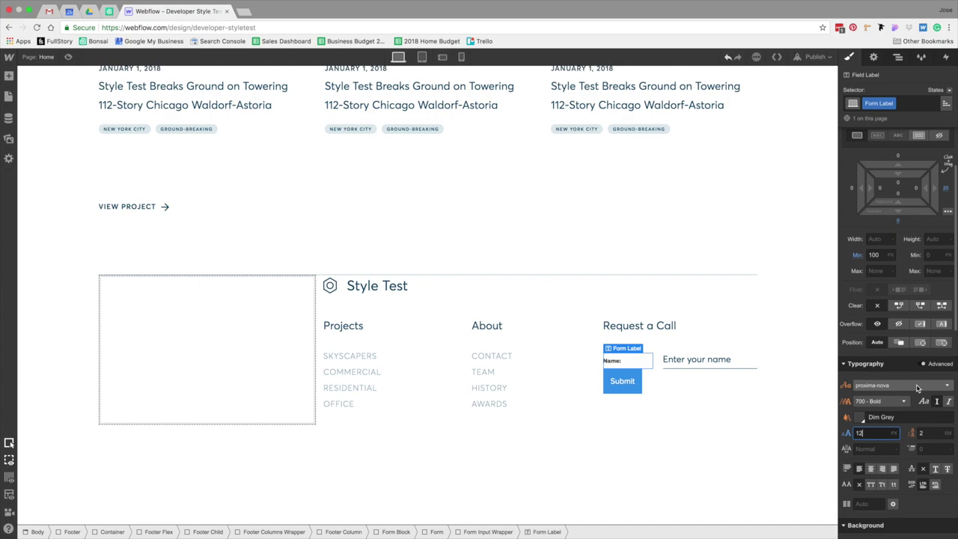
{"action": "left_click", "coordinate": [938, 385]}
{"action": "scroll", "coordinate": [936, 404], "scroll_direction": "up", "scroll_amount": 5}
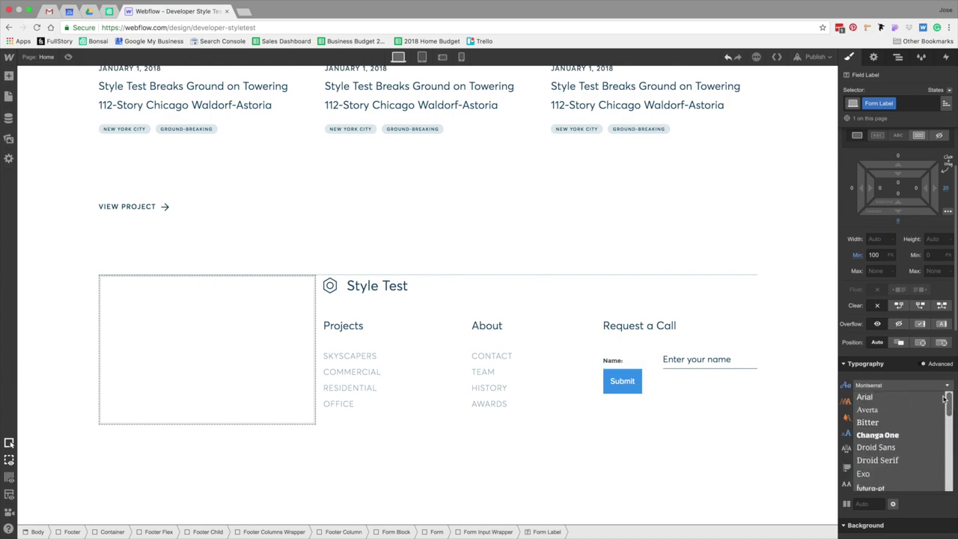
{"action": "left_click", "coordinate": [899, 411]}
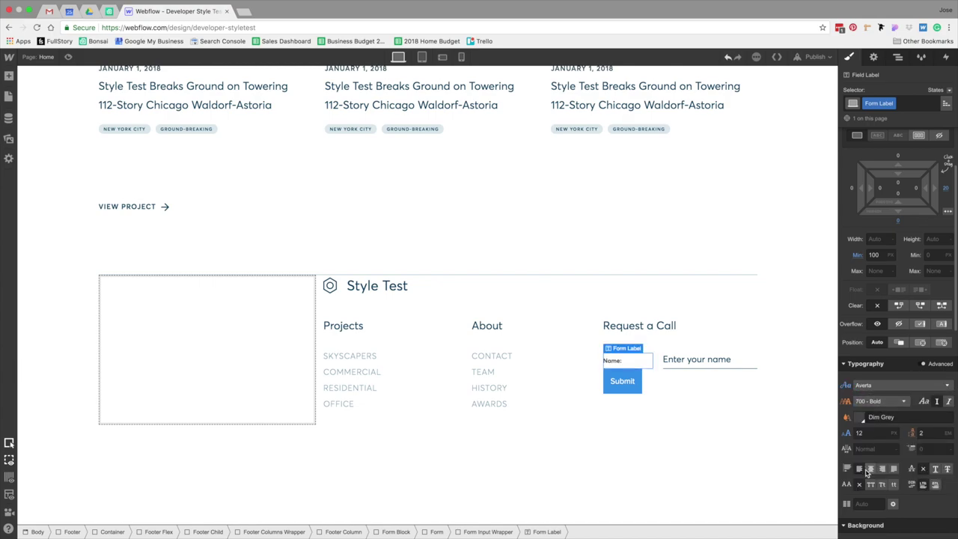
- Make the label uppercase with letter spacing 1 and 600 Semi Bold weight
{"action": "left_click", "coordinate": [871, 484]}
{"action": "left_click", "coordinate": [872, 449]}
{"action": "type", "text": "1"}
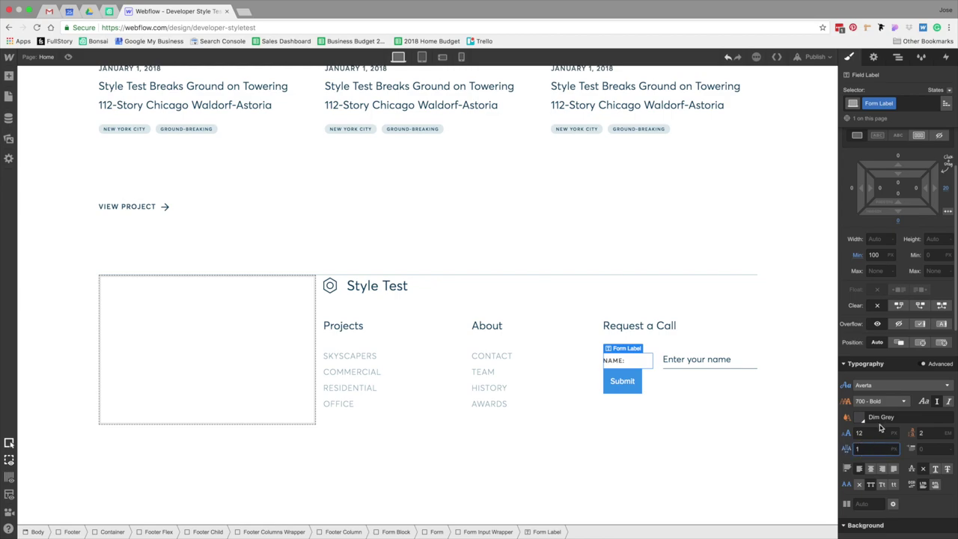
{"action": "left_click", "coordinate": [887, 405]}
{"action": "left_click", "coordinate": [876, 454]}
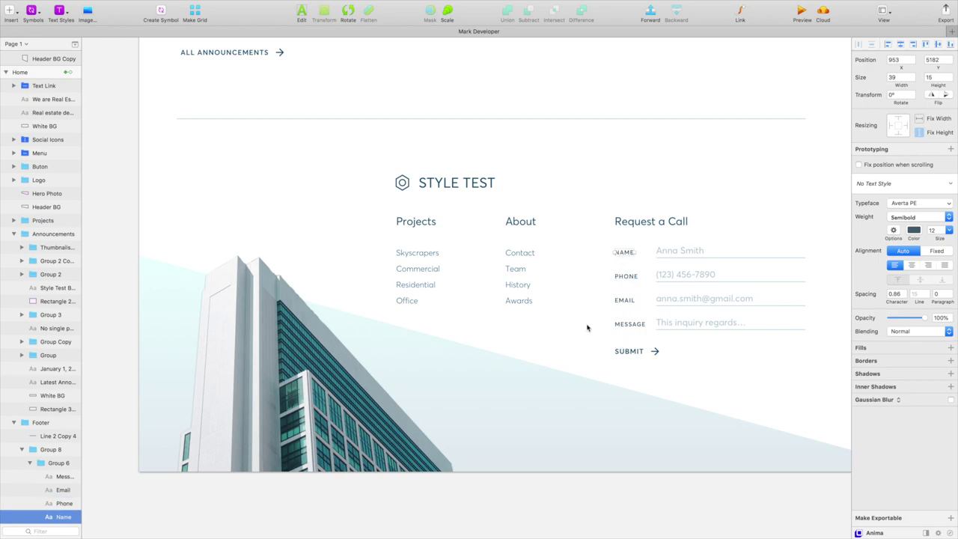
{"action": "key", "text": "ctrl+Right"}
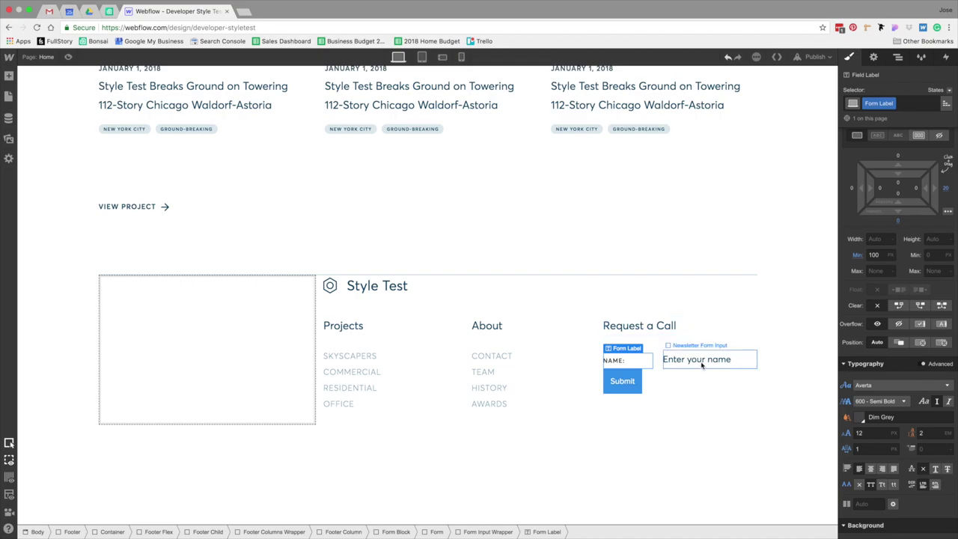
{"action": "key", "text": "ctrl+Left"}
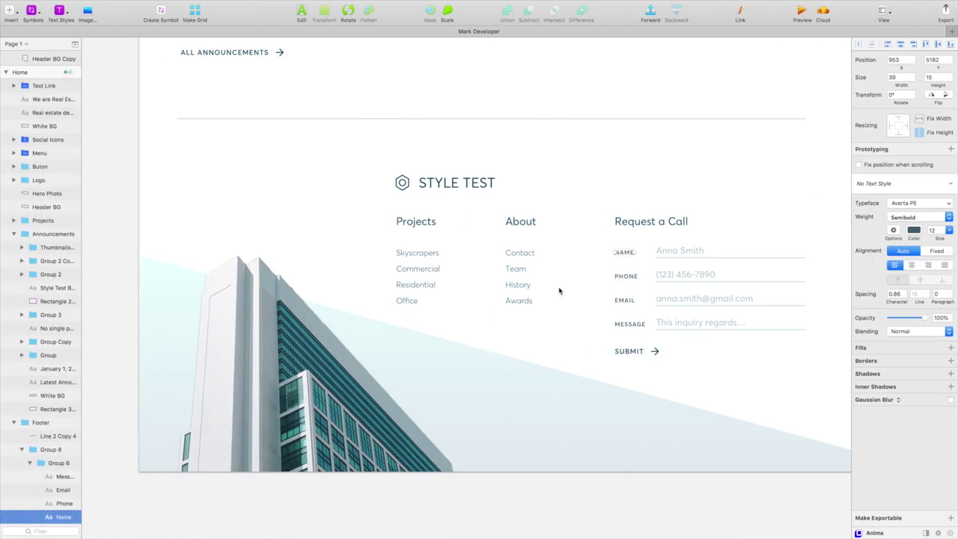
{"action": "key", "text": "ctrl+Right"}
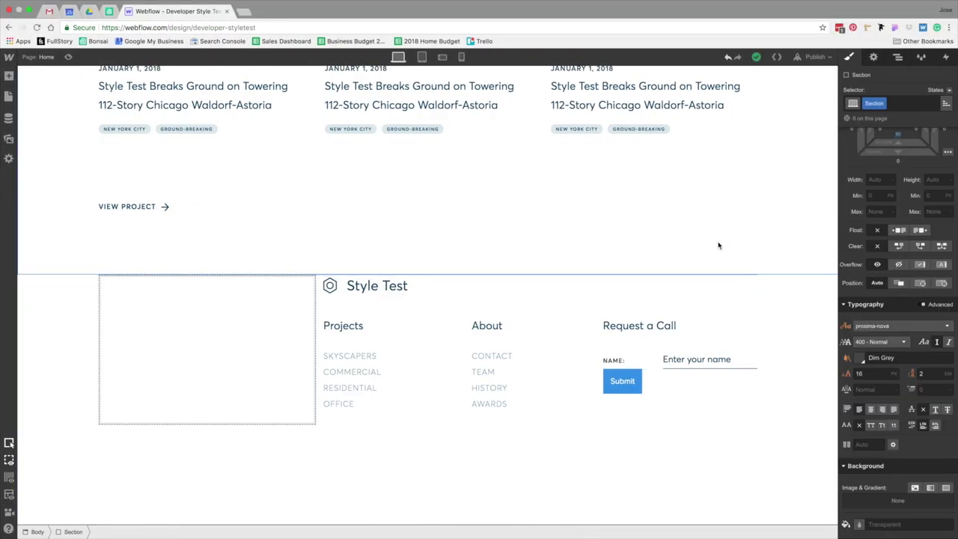
{"action": "left_click", "coordinate": [702, 363]}
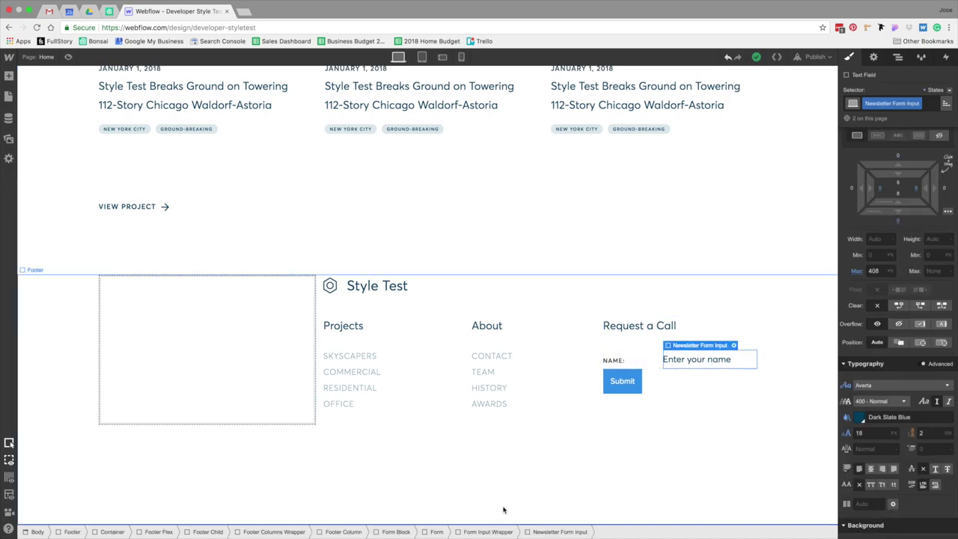
{"action": "left_click", "coordinate": [441, 531]}
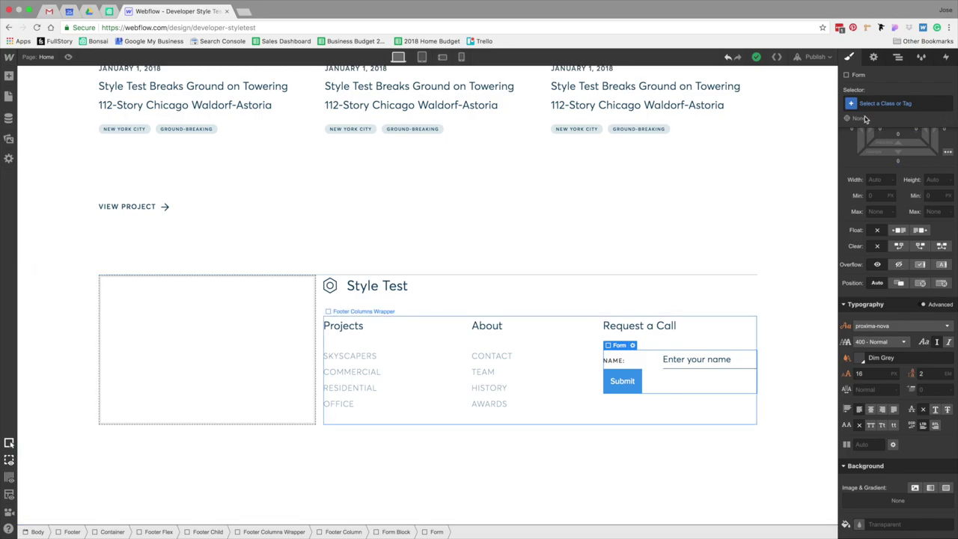
{"action": "scroll", "coordinate": [571, 298], "scroll_direction": "up", "scroll_amount": 15}
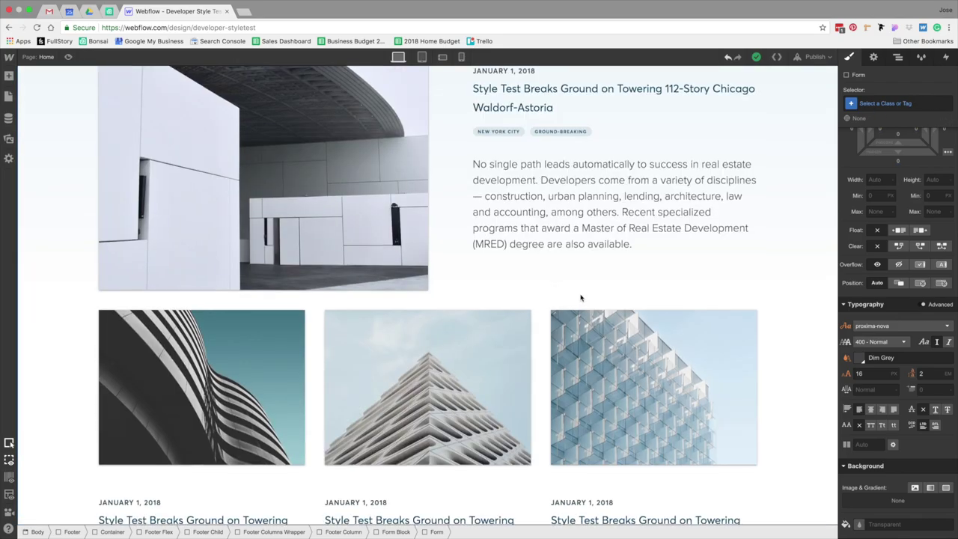
{"action": "scroll", "coordinate": [580, 298], "scroll_direction": "up", "scroll_amount": 3}
{"action": "scroll", "coordinate": [580, 298], "scroll_direction": "down", "scroll_amount": 12}
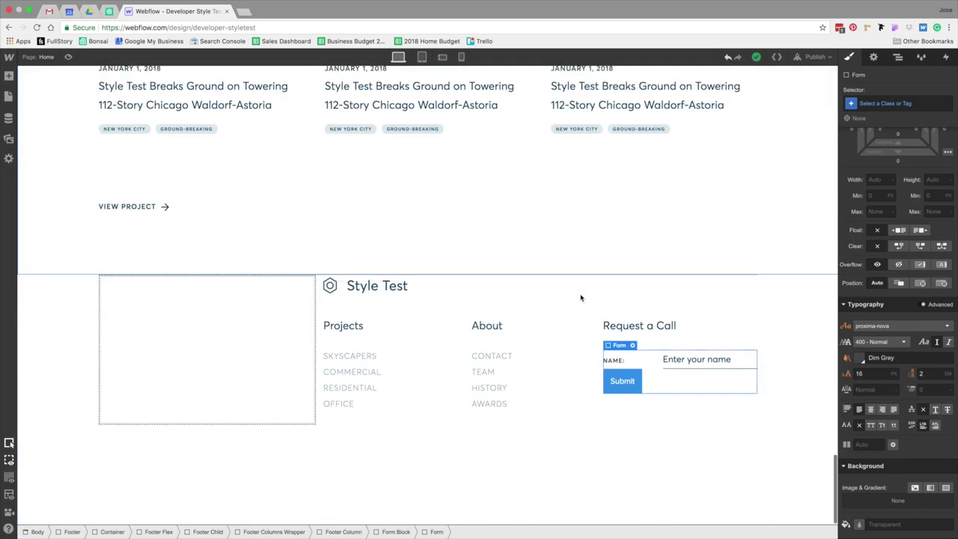
{"action": "left_click", "coordinate": [688, 359]}
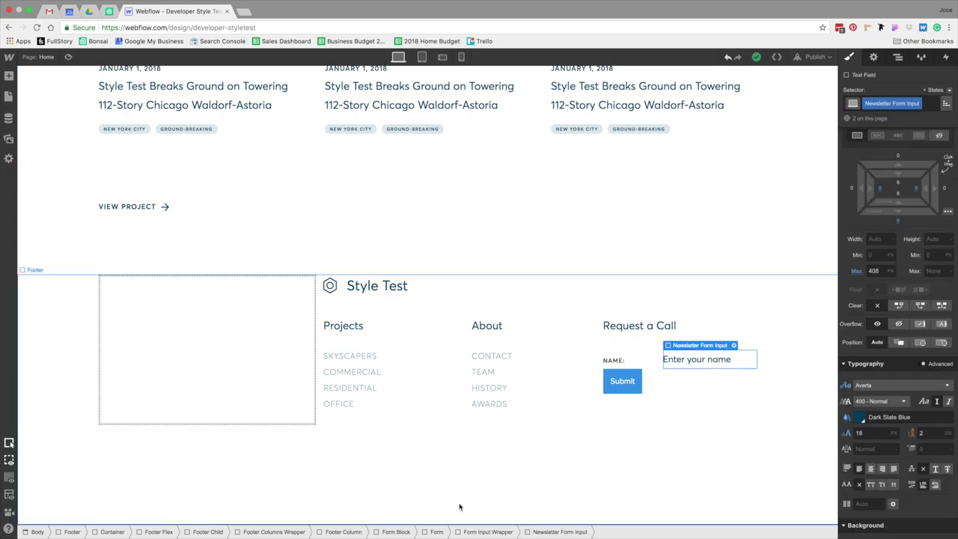
{"action": "left_click", "coordinate": [636, 345]}
{"action": "scroll", "coordinate": [915, 382], "scroll_direction": "down", "scroll_amount": 10}
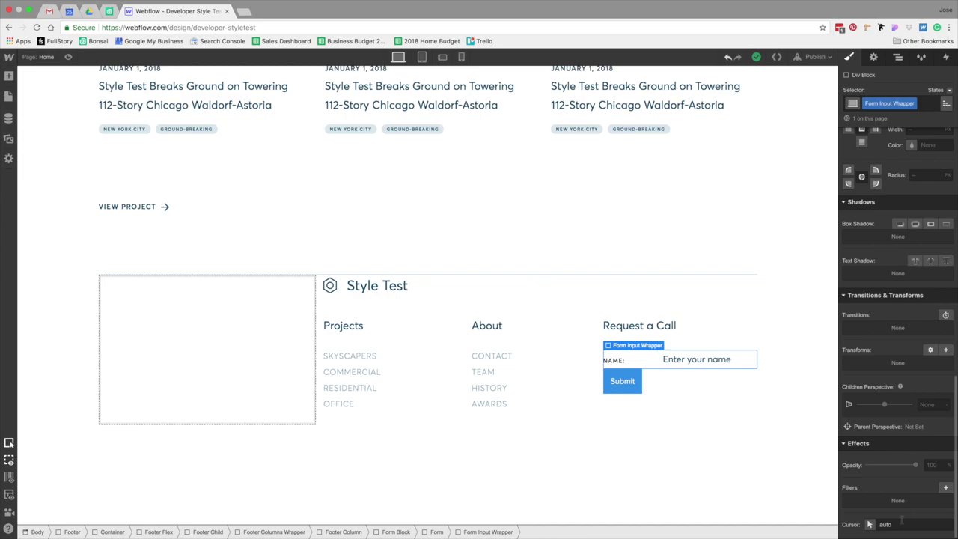
{"action": "left_click", "coordinate": [946, 465]}
{"action": "type", "text": "33"}
{"action": "key", "text": "Return"}
{"action": "left_click", "coordinate": [949, 91]}
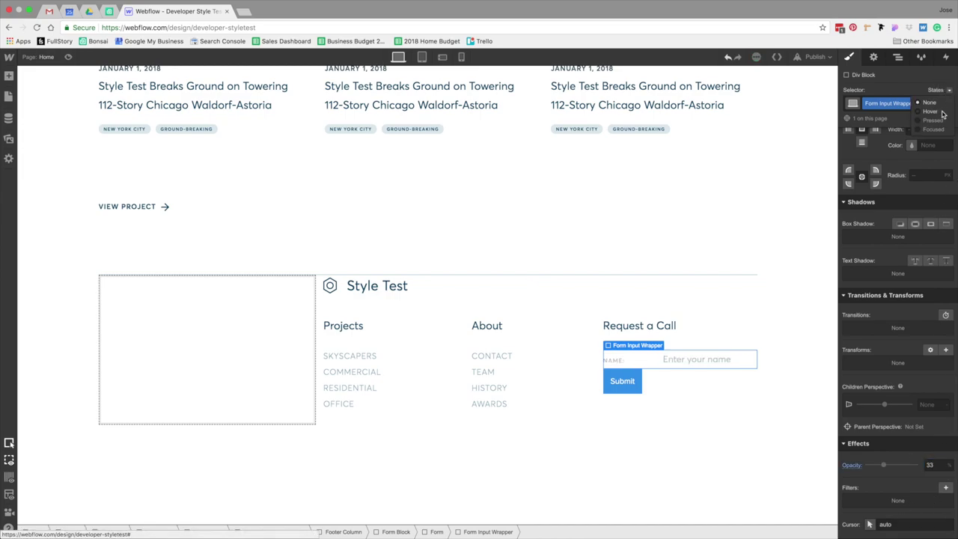
{"action": "left_click", "coordinate": [940, 111]}
{"action": "left_click", "coordinate": [940, 479]}
{"action": "type", "text": "100"}
{"action": "left_click", "coordinate": [950, 90]}
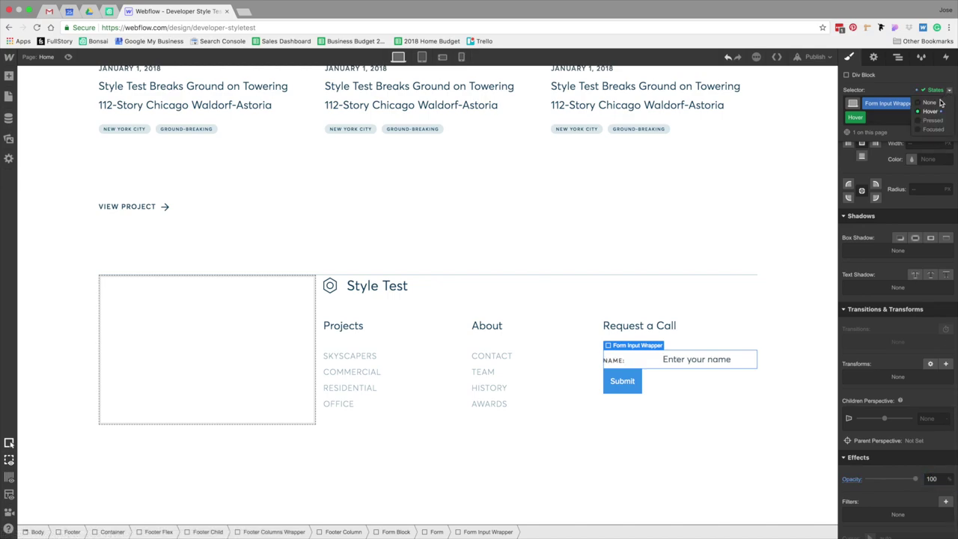
{"action": "left_click", "coordinate": [939, 102]}
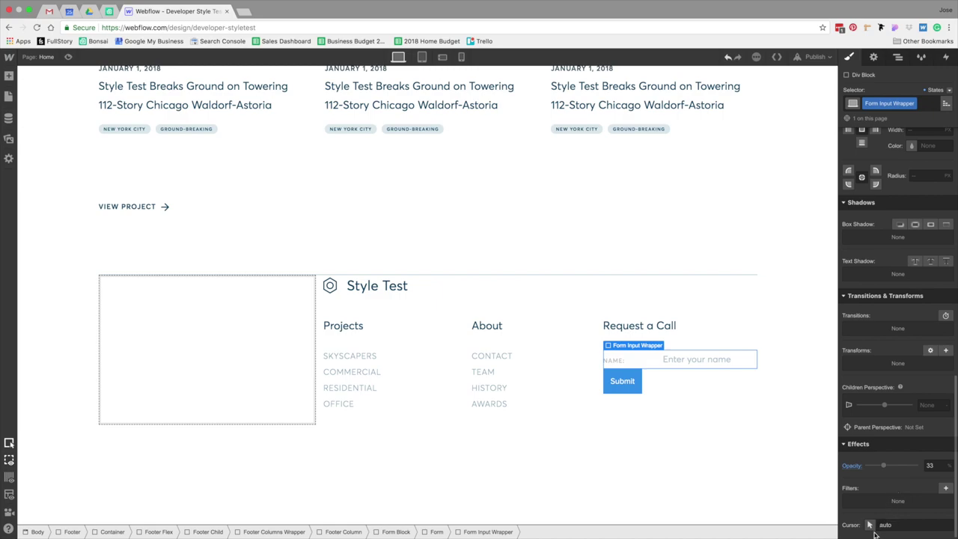
{"action": "left_click", "coordinate": [945, 315]}
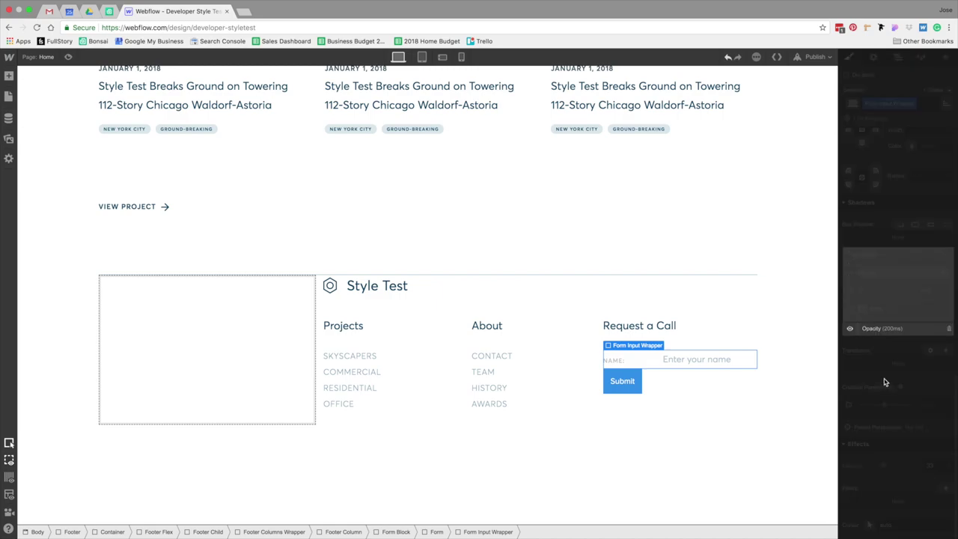
{"action": "left_click", "coordinate": [889, 409]}
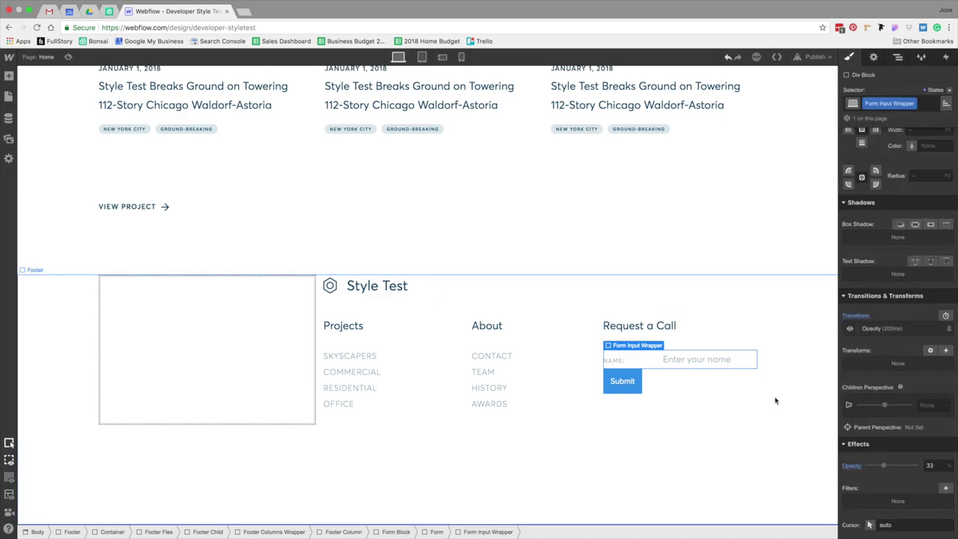
{"action": "key", "text": "ctrl+Left"}
{"action": "key", "text": "ctrl+Right"}
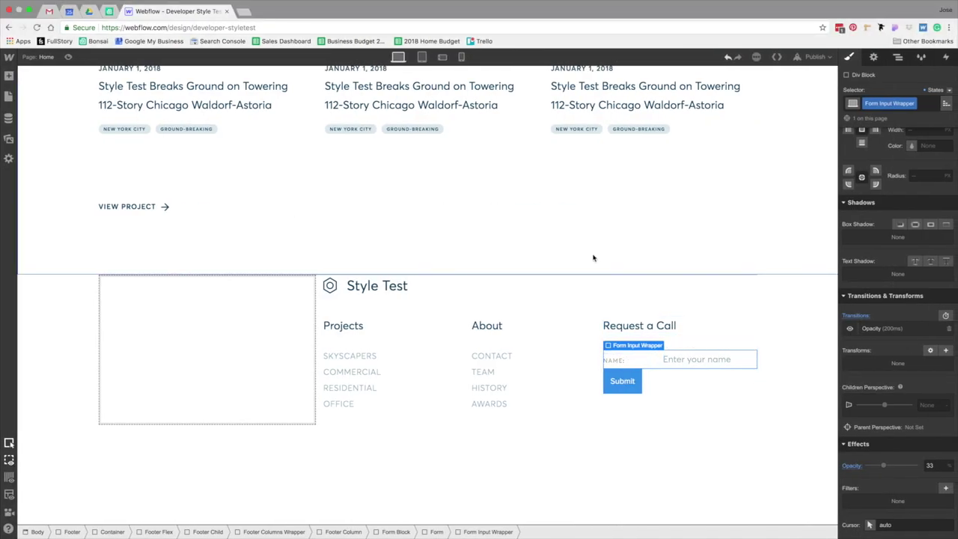
{"action": "key", "text": "super+z"}
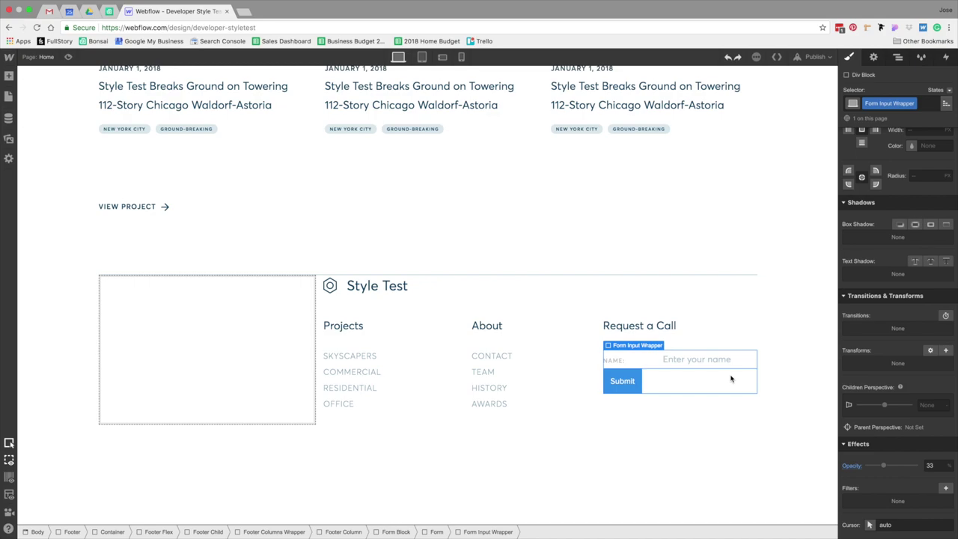
{"action": "key", "text": "super+z"}
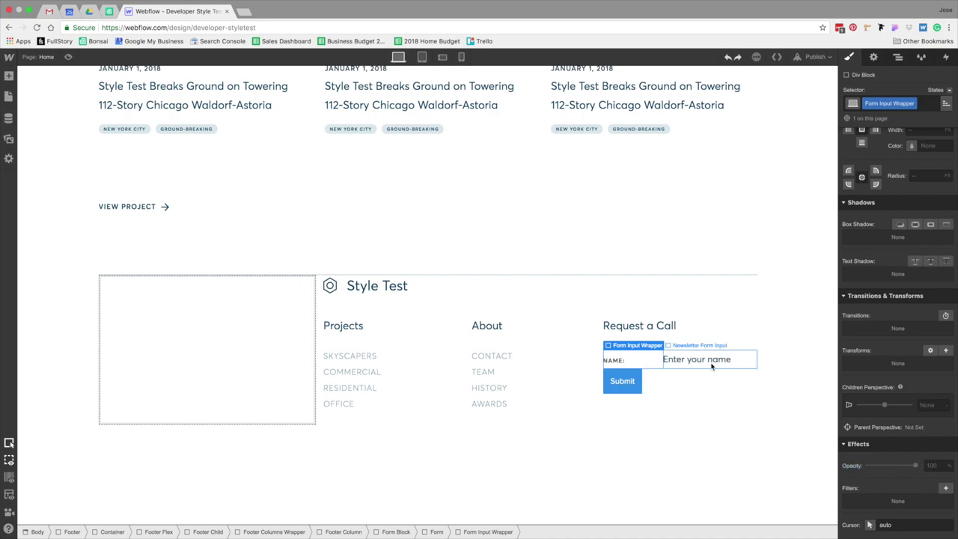
- Duplicate the name input's newsletter class as a new Form Input class
{"action": "left_click", "coordinate": [712, 366]}
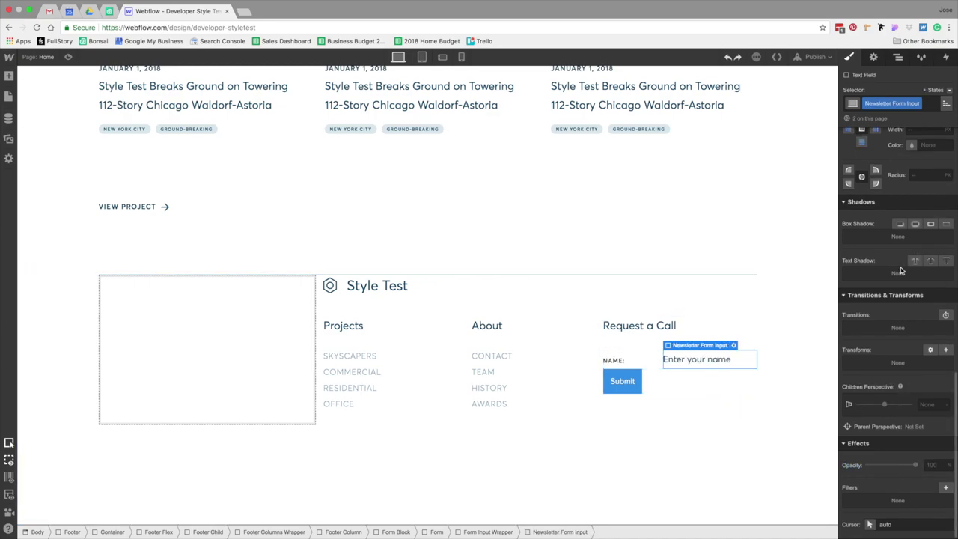
{"action": "scroll", "coordinate": [902, 271], "scroll_direction": "up", "scroll_amount": 2}
{"action": "left_click", "coordinate": [918, 104]}
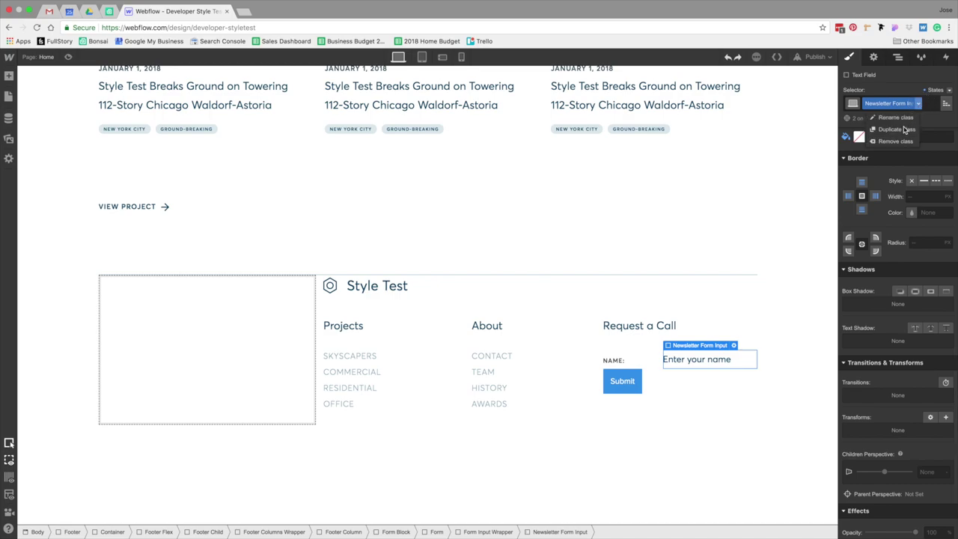
{"action": "left_click", "coordinate": [902, 131]}
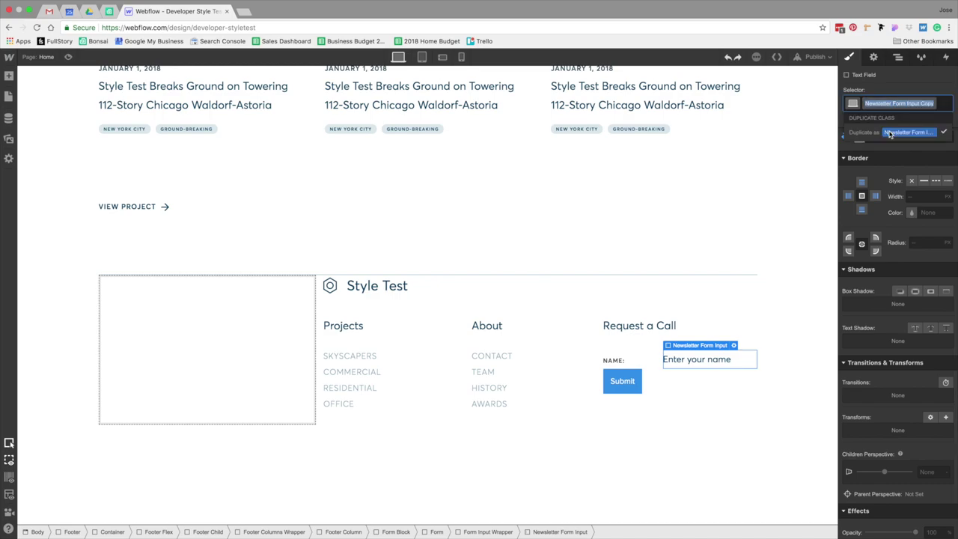
{"action": "type", "text": "Form Input"}
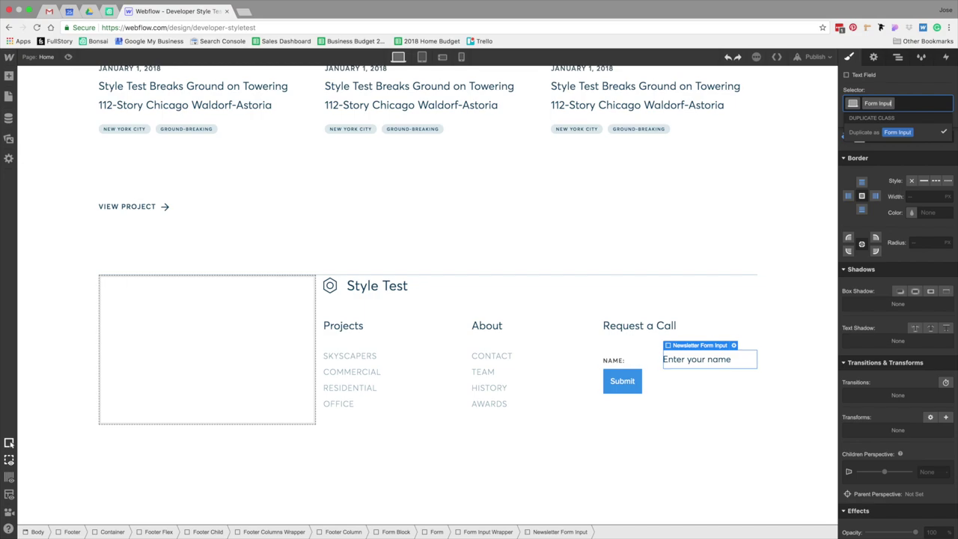
{"action": "key", "text": "Return"}
- Set the Form Input opacity to 33% and add an opacity transition
{"action": "scroll", "coordinate": [944, 299], "scroll_direction": "down", "scroll_amount": 3}
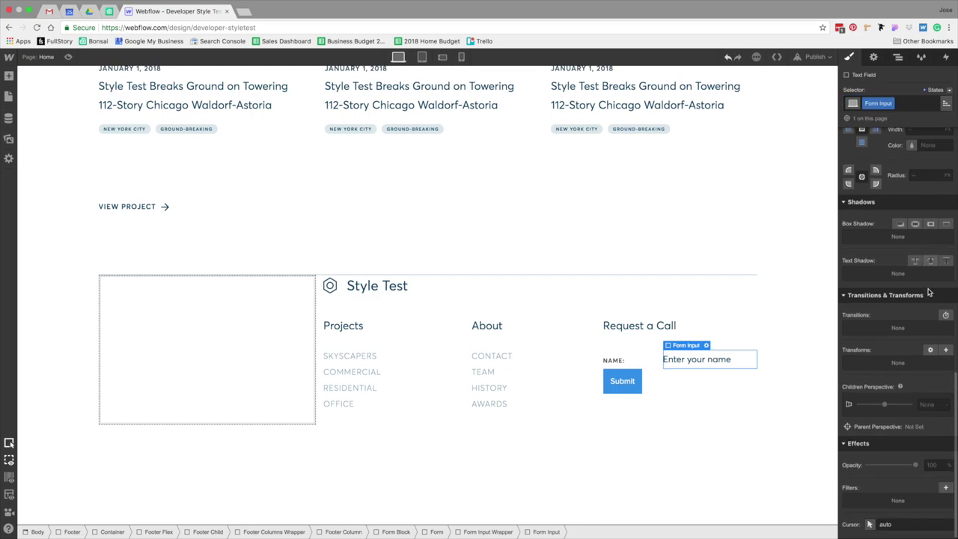
{"action": "left_click", "coordinate": [930, 465]}
{"action": "key", "text": "Return"}
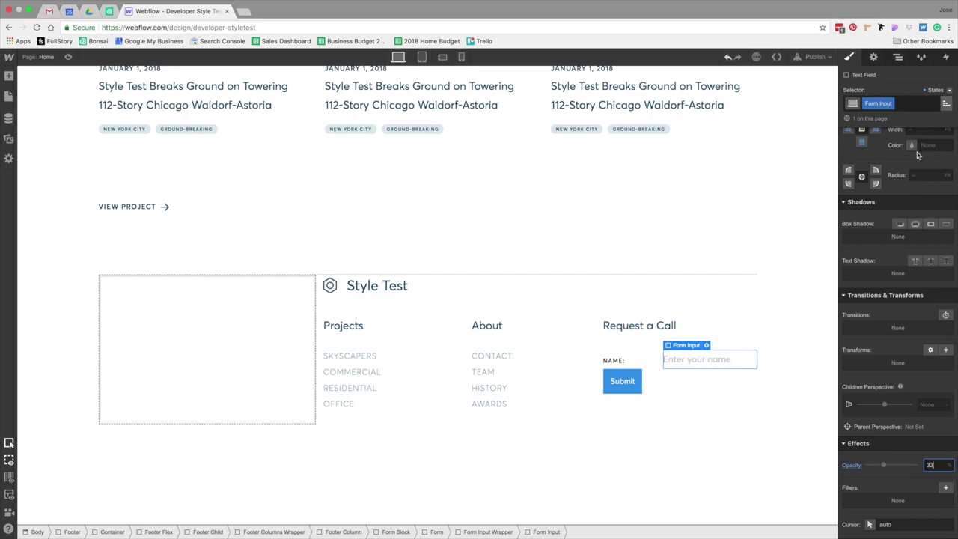
{"action": "left_click", "coordinate": [945, 314]}
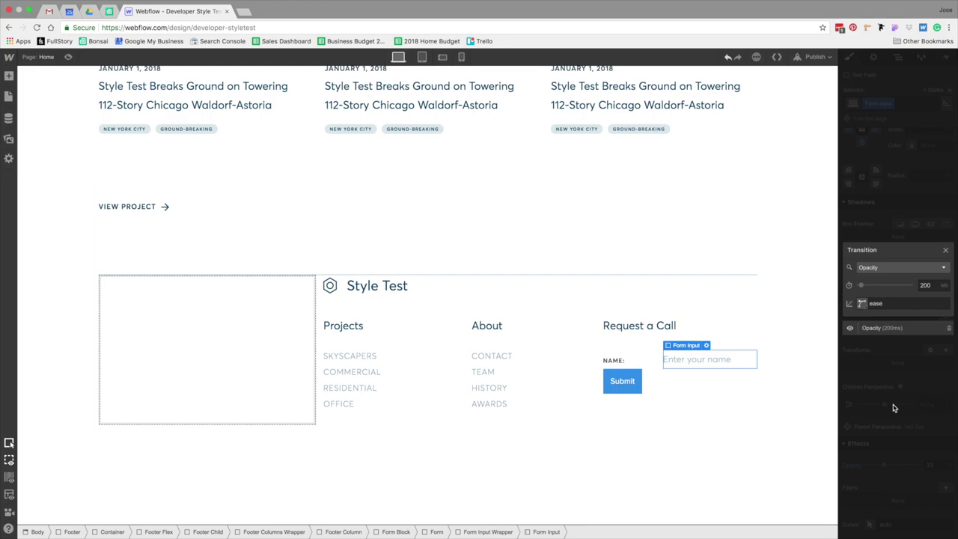
{"action": "left_click", "coordinate": [894, 407]}
- Set the hover-state opacity to 100%, return to the default state, and preview the page
{"action": "left_click", "coordinate": [948, 90]}
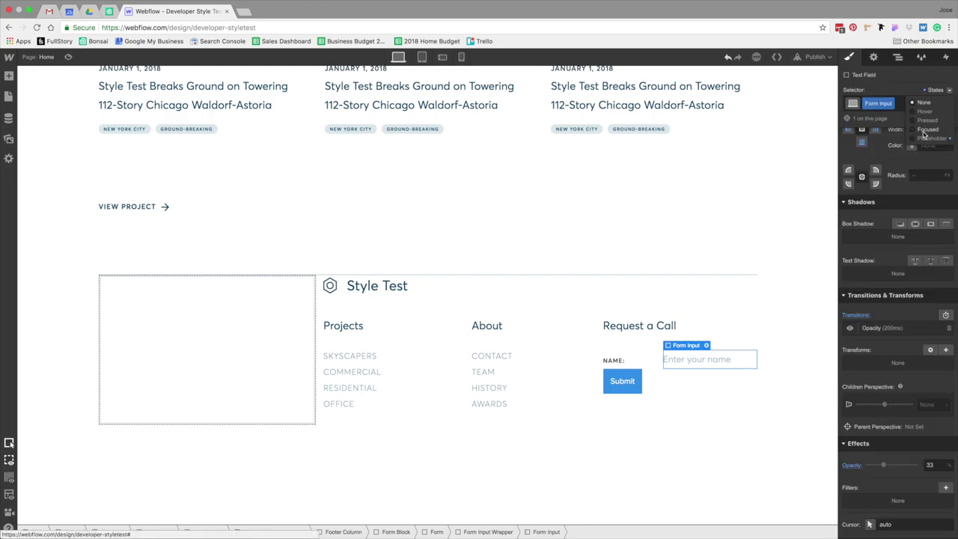
{"action": "left_click", "coordinate": [926, 111]}
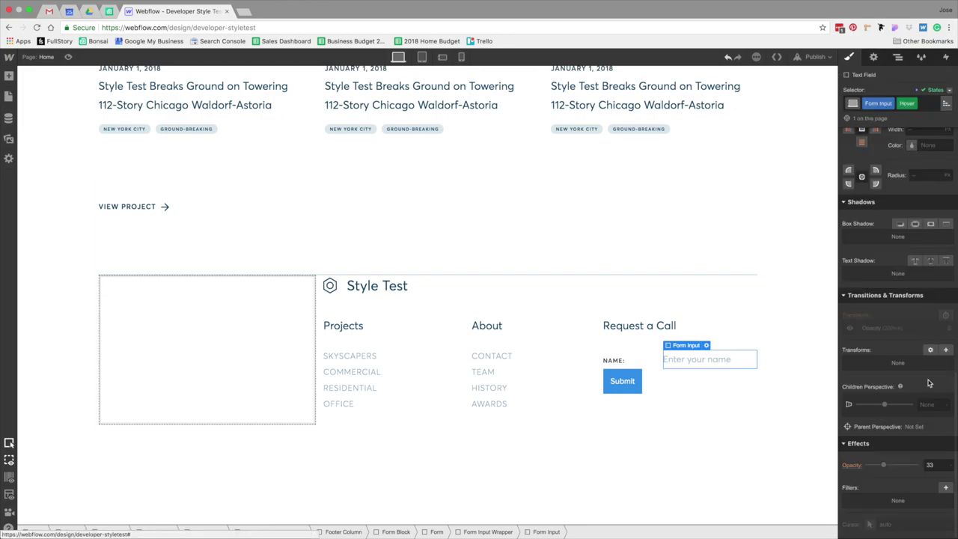
{"action": "left_click", "coordinate": [942, 466]}
{"action": "key", "text": "Return"}
{"action": "left_click", "coordinate": [945, 90]}
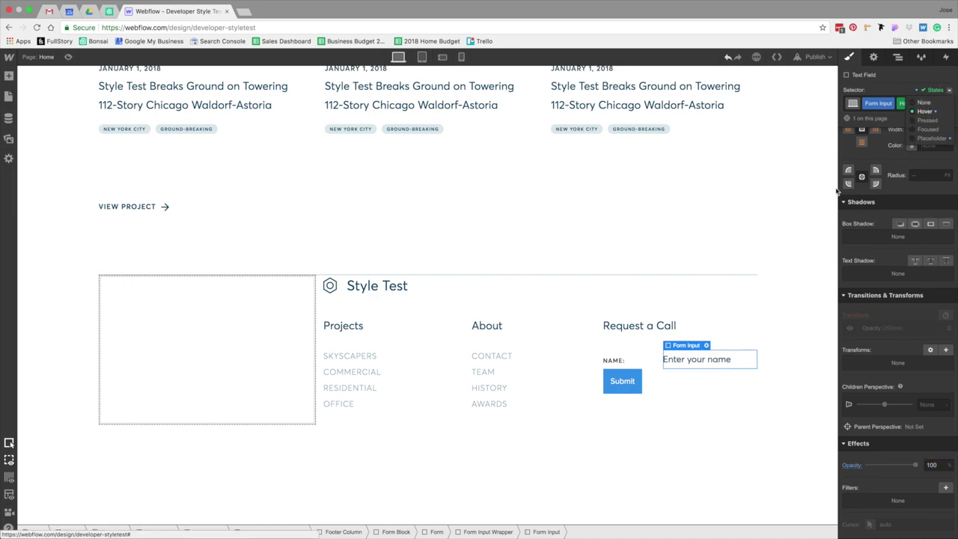
{"action": "left_click", "coordinate": [595, 251]}
{"action": "left_click", "coordinate": [67, 57]}
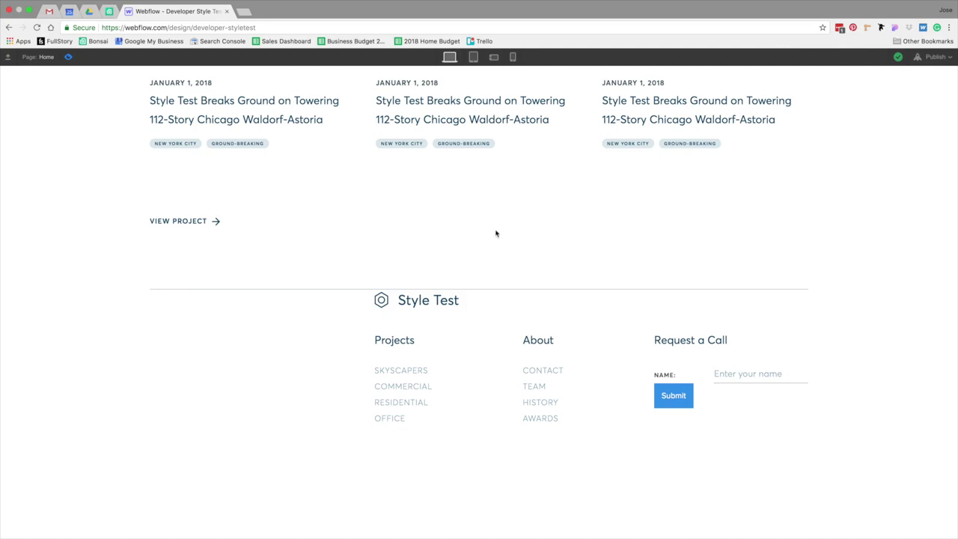
- Leave preview and duplicate the name field's wrapper row into additional form rows
{"action": "key", "text": "super+shift+p"}
{"action": "left_click", "coordinate": [738, 363]}
{"action": "left_click", "coordinate": [486, 532]}
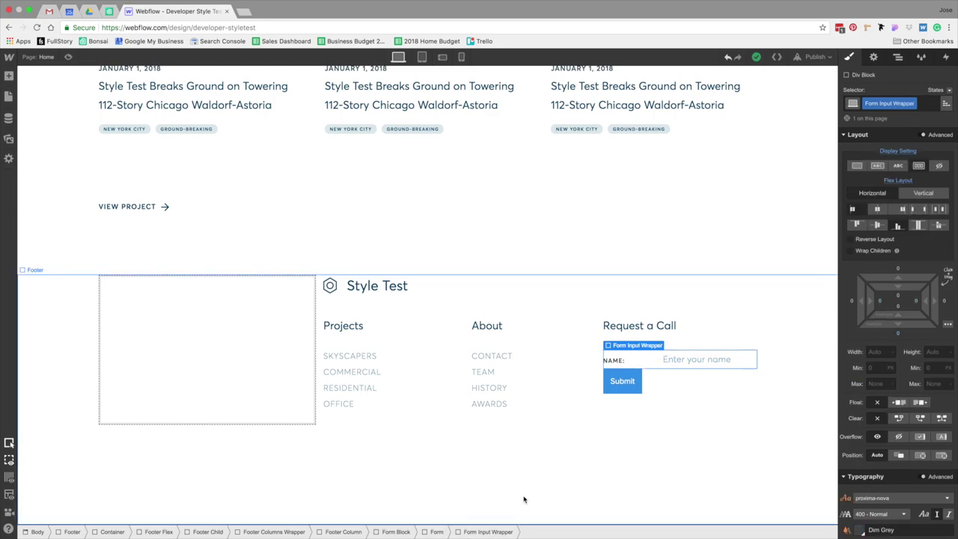
{"action": "key", "text": "super+v"}
{"action": "key", "text": "super+v"}
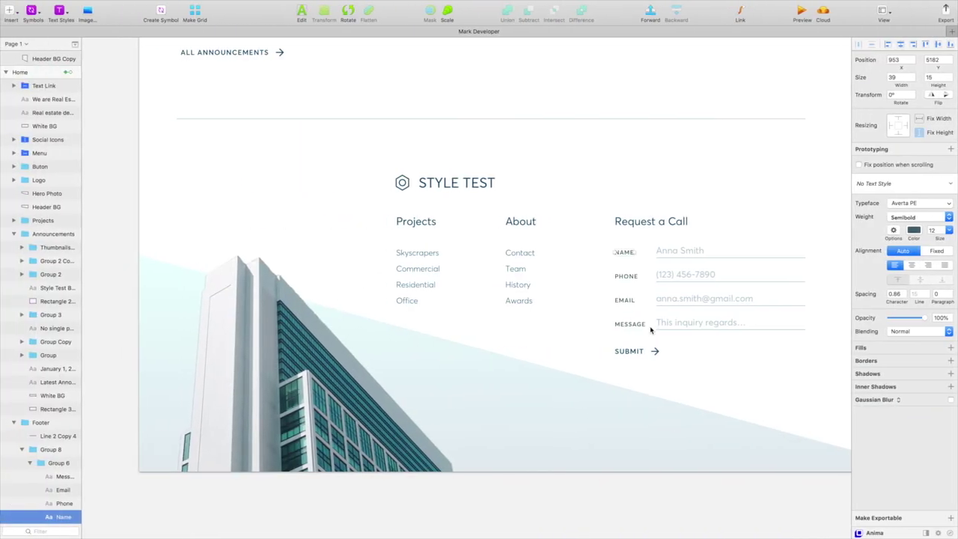
- Check the mockup's field spacing and give the form rows a 20 px bottom margin
{"action": "key", "text": "alt"}
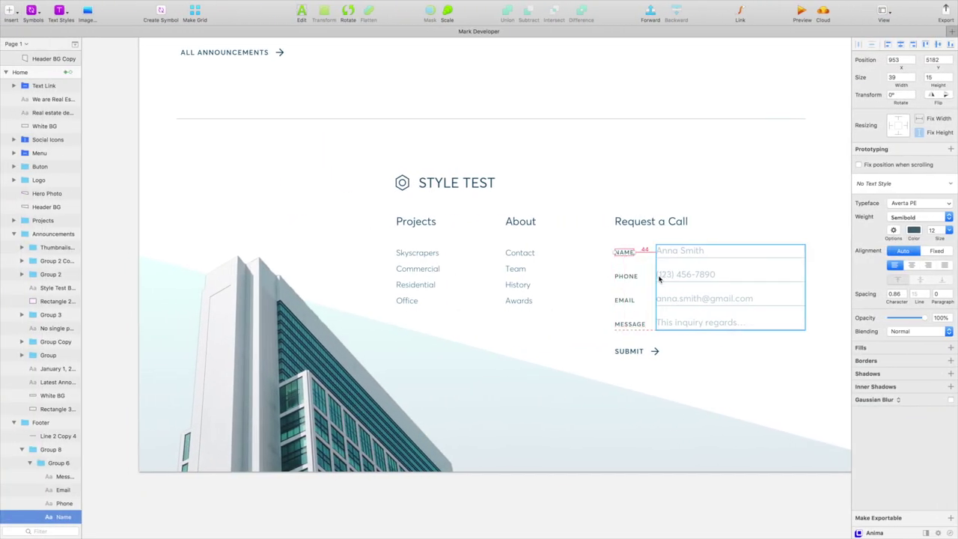
{"action": "left_click", "coordinate": [688, 264]}
{"action": "double_click", "coordinate": [680, 258]}
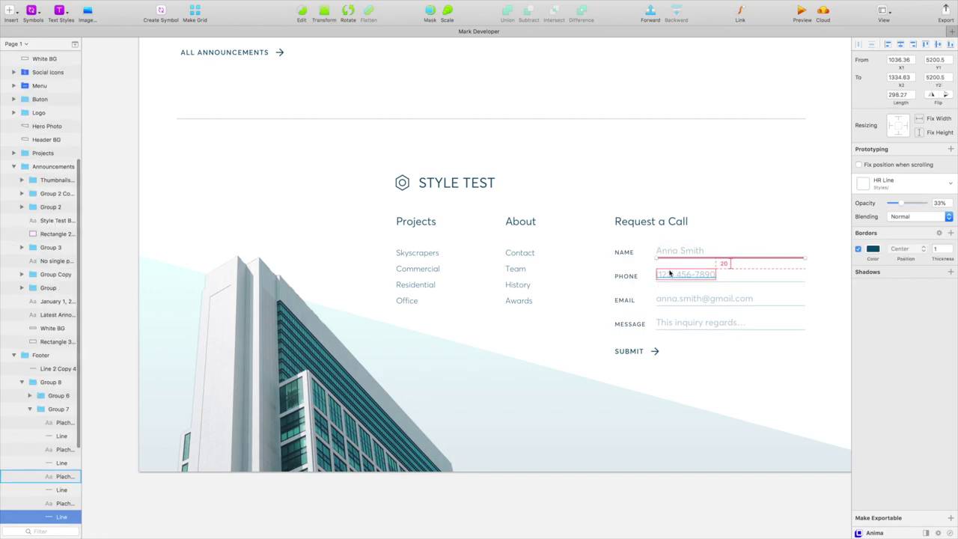
{"action": "key", "text": "ctrl+Right"}
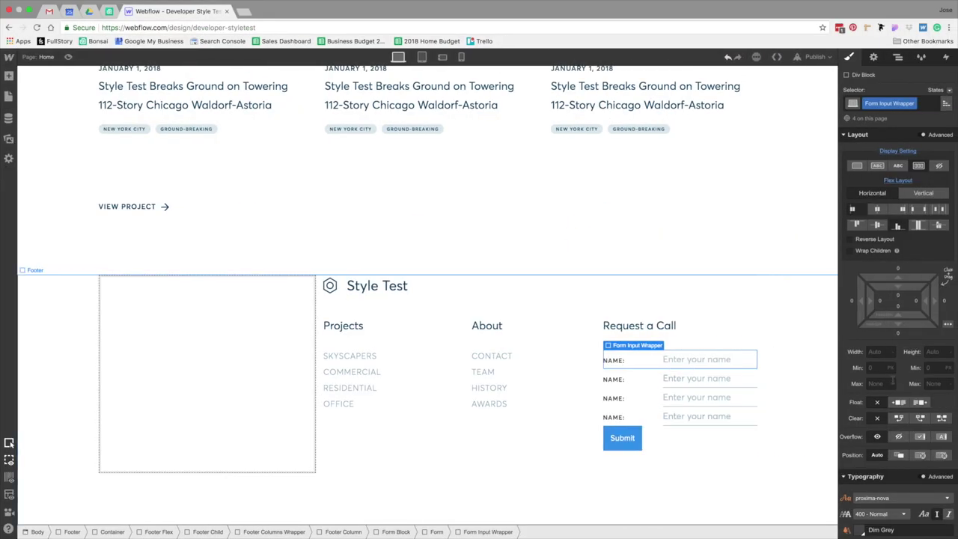
{"action": "left_click", "coordinate": [899, 333]}
{"action": "type", "text": "20"}
{"action": "key", "text": "Return"}
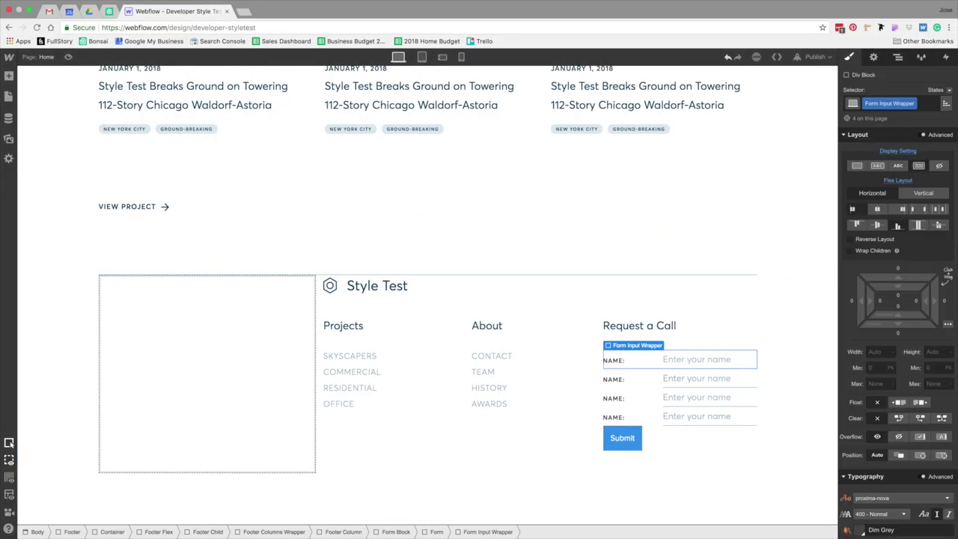
{"action": "key", "text": "ctrl+Left"}
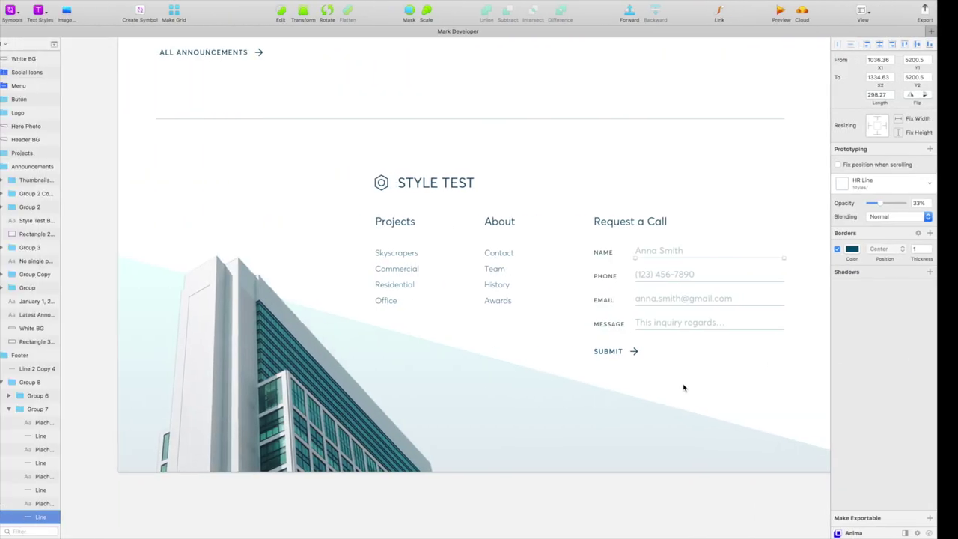
{"action": "key", "text": "ctrl+Right"}
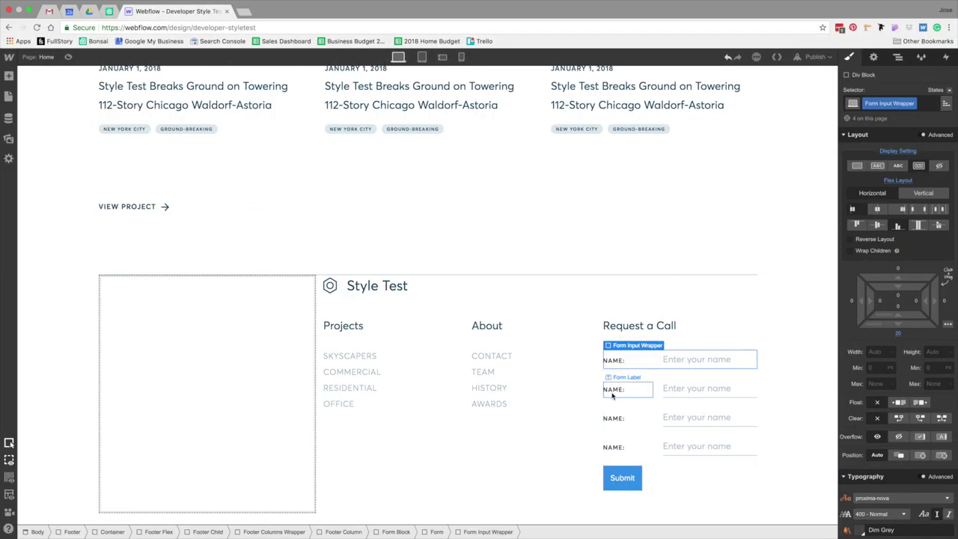
- Select the second row's label text for editing
{"action": "left_click", "coordinate": [612, 394]}
{"action": "double_click", "coordinate": [612, 391]}
{"action": "double_click", "coordinate": [612, 391]}
- Rename the second, third and fourth labels to PHONE:, EMAIL: and MESSAGE:
{"action": "type", "text": "PHONE:"}
{"action": "left_click", "coordinate": [612, 418]}
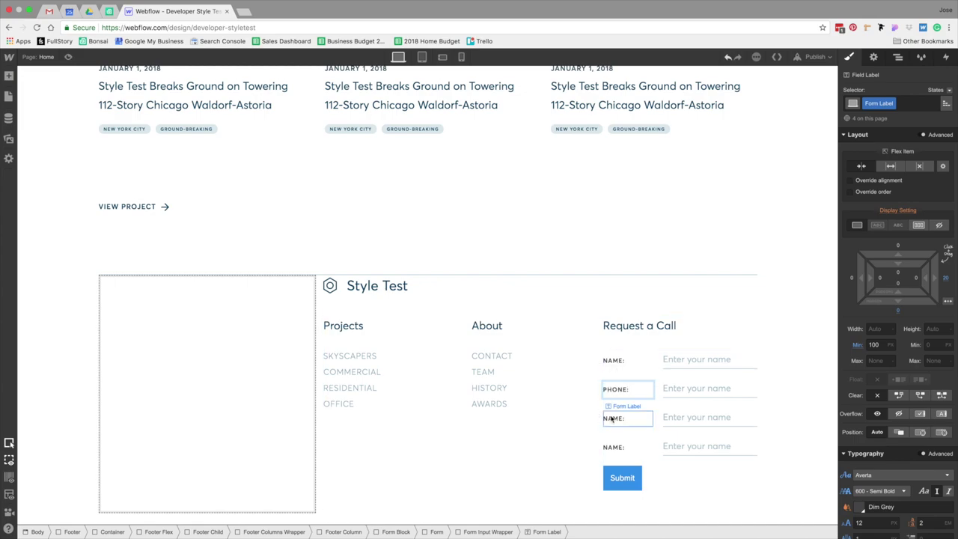
{"action": "double_click", "coordinate": [612, 418]}
{"action": "type", "text": "EMAIL"}
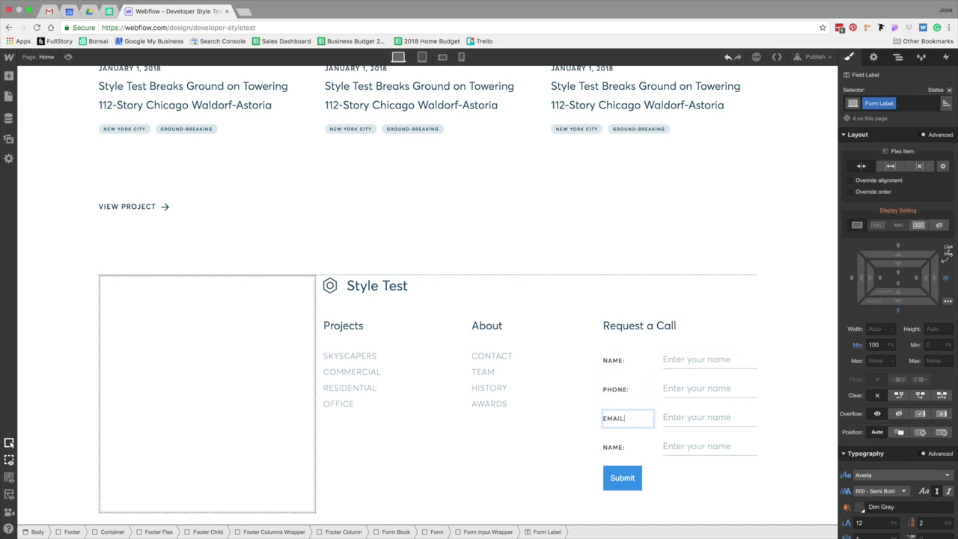
{"action": "left_click", "coordinate": [611, 448]}
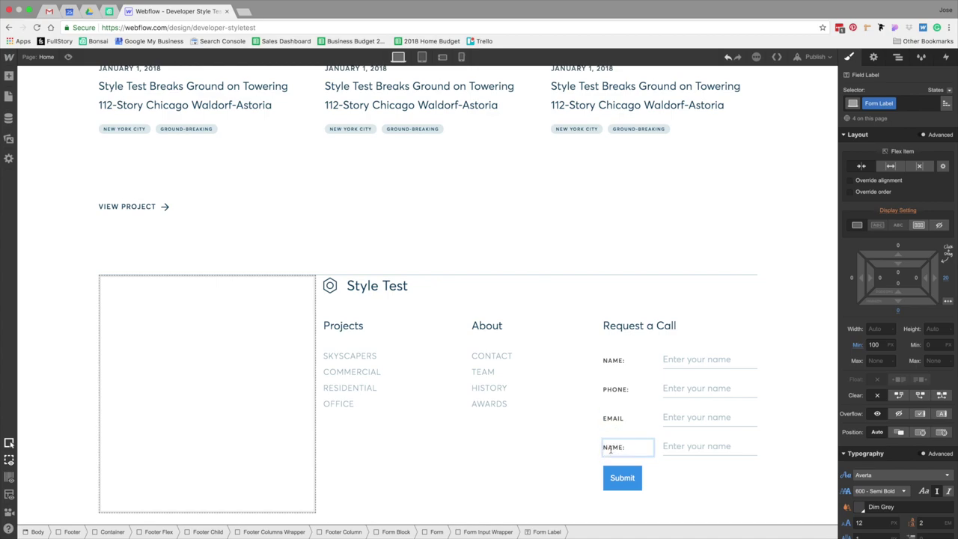
{"action": "double_click", "coordinate": [611, 448]}
{"action": "type", "text": "MESS"}
- Compare with the mockup and delete the MESSAGE row, leaving three fields
{"action": "left_click", "coordinate": [620, 420]}
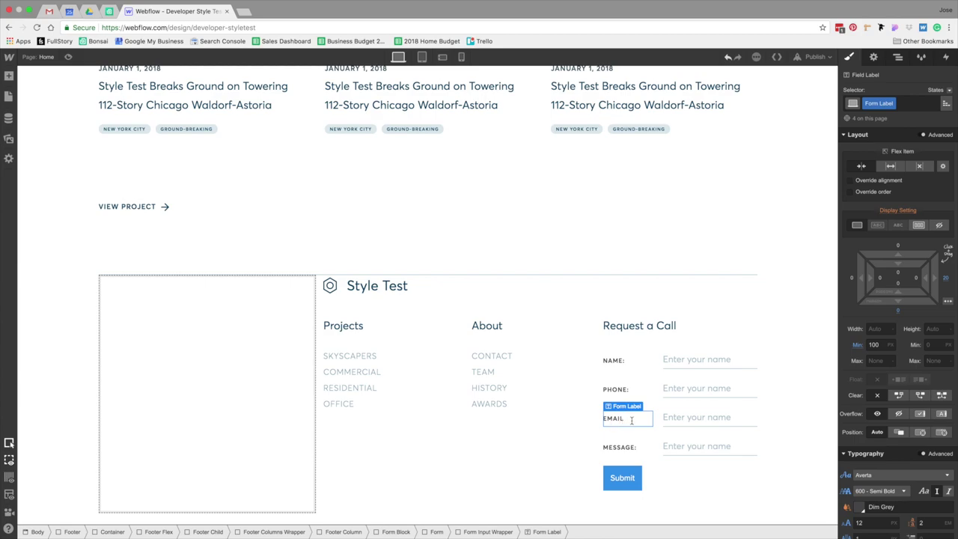
{"action": "key", "text": "ctrl+Left"}
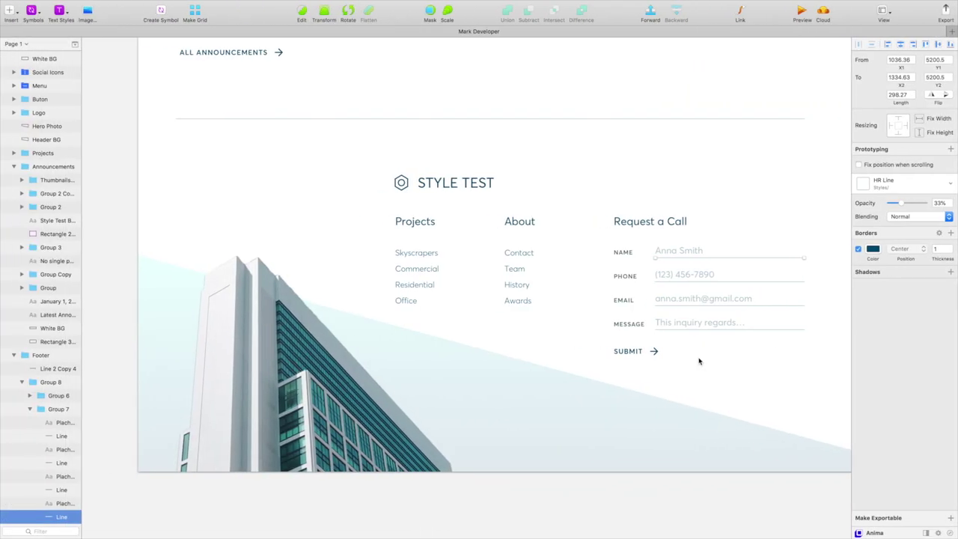
{"action": "key", "text": "ctrl+Right"}
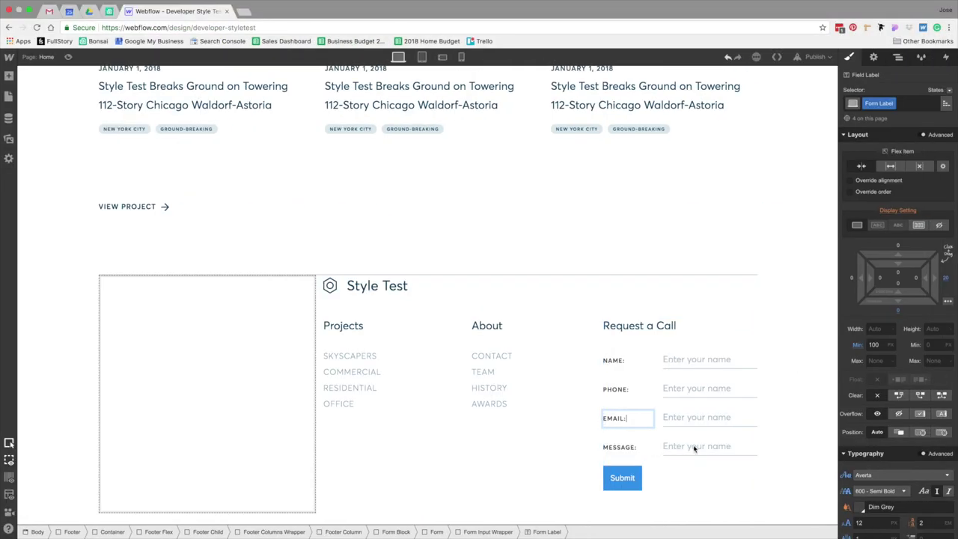
{"action": "left_click", "coordinate": [694, 448]}
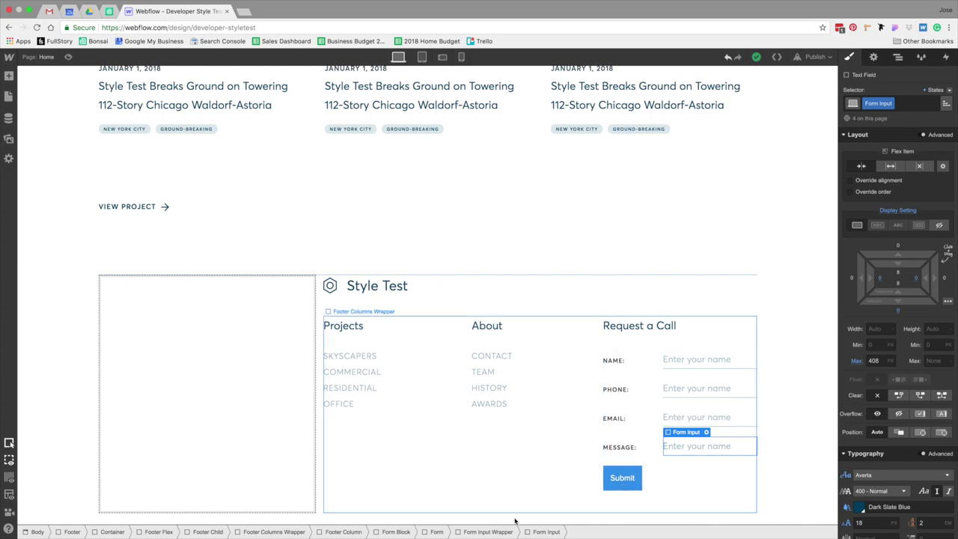
{"action": "left_click", "coordinate": [488, 532]}
{"action": "key", "text": "Delete"}
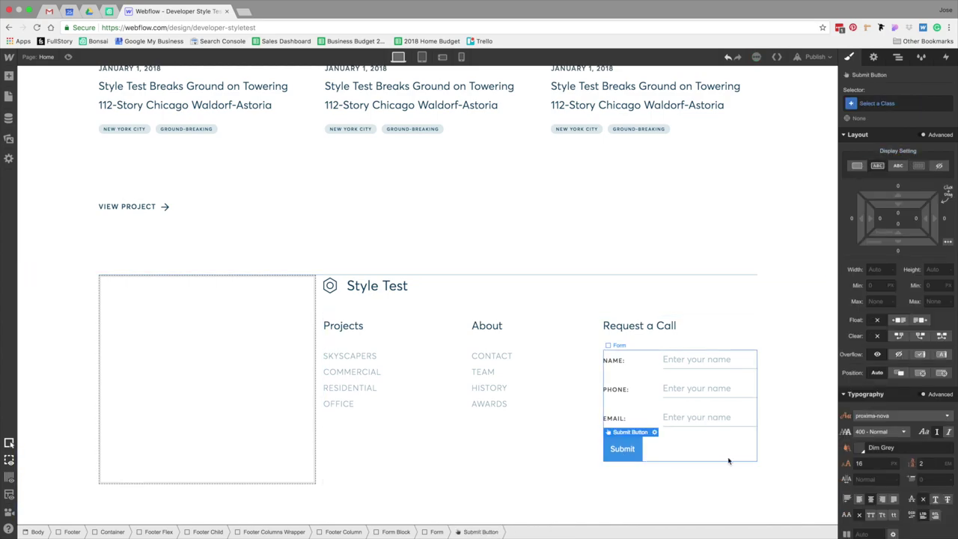
{"action": "left_click", "coordinate": [700, 390]}
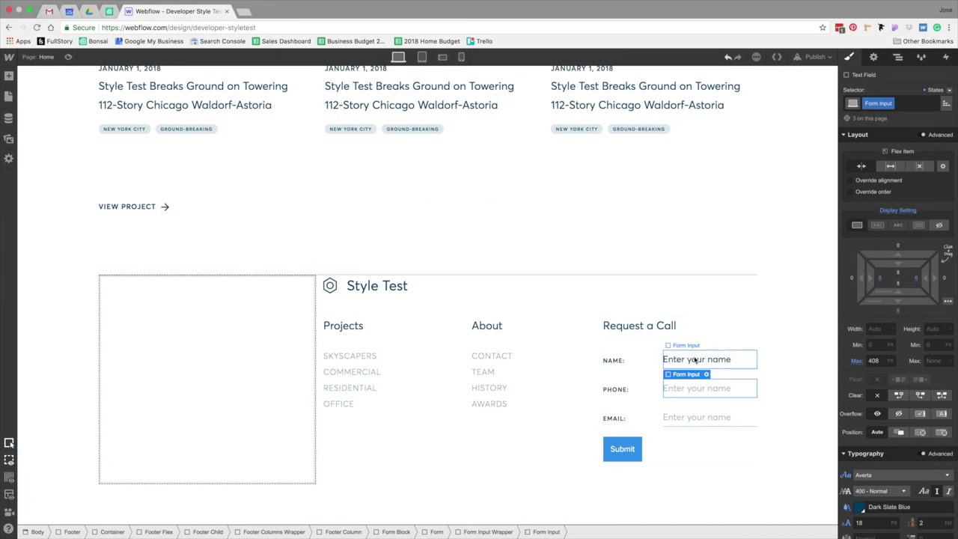
{"action": "left_click", "coordinate": [704, 359]}
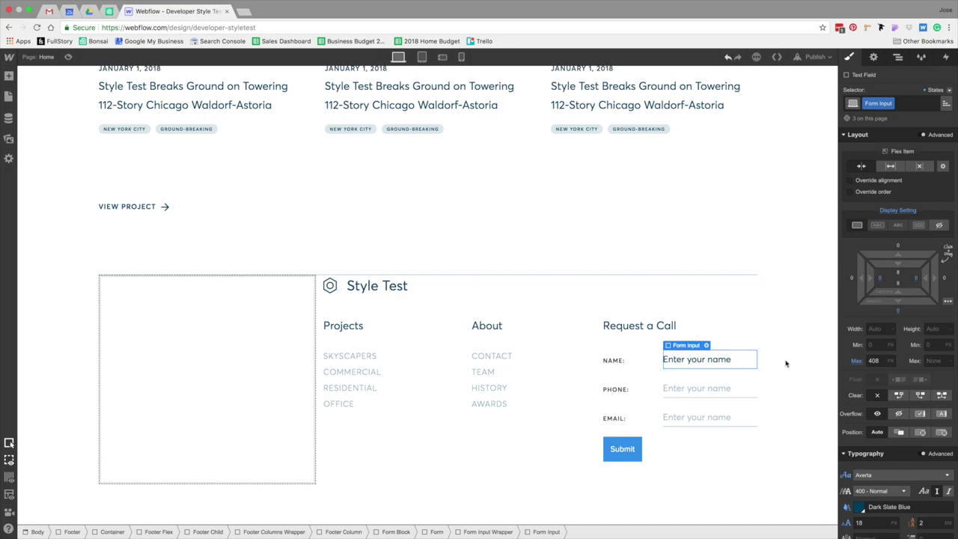
- Set the name input's field name to Name
{"action": "left_click", "coordinate": [874, 57]}
{"action": "left_click", "coordinate": [895, 162]}
{"action": "key", "text": "ctrl+a"}
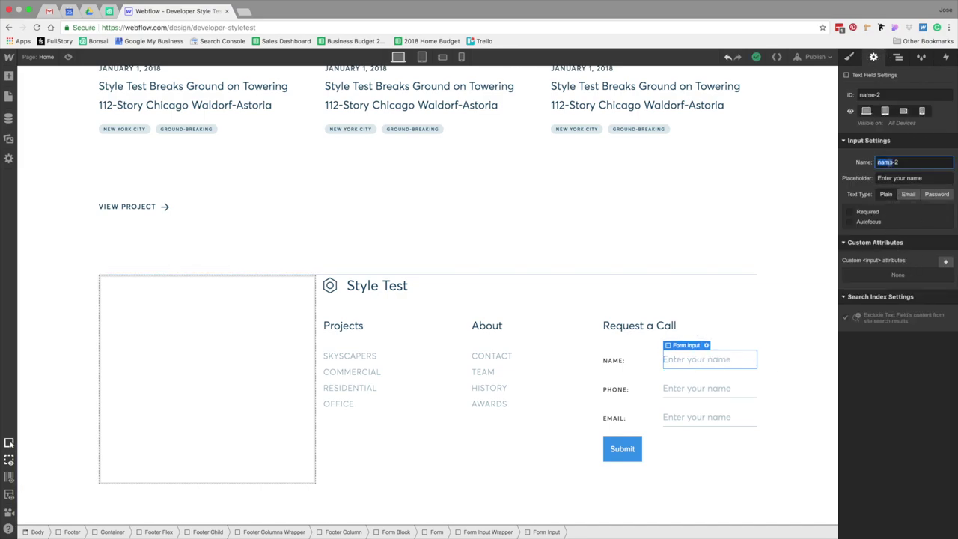
{"action": "type", "text": "N"}
{"action": "key", "text": "Tab"}
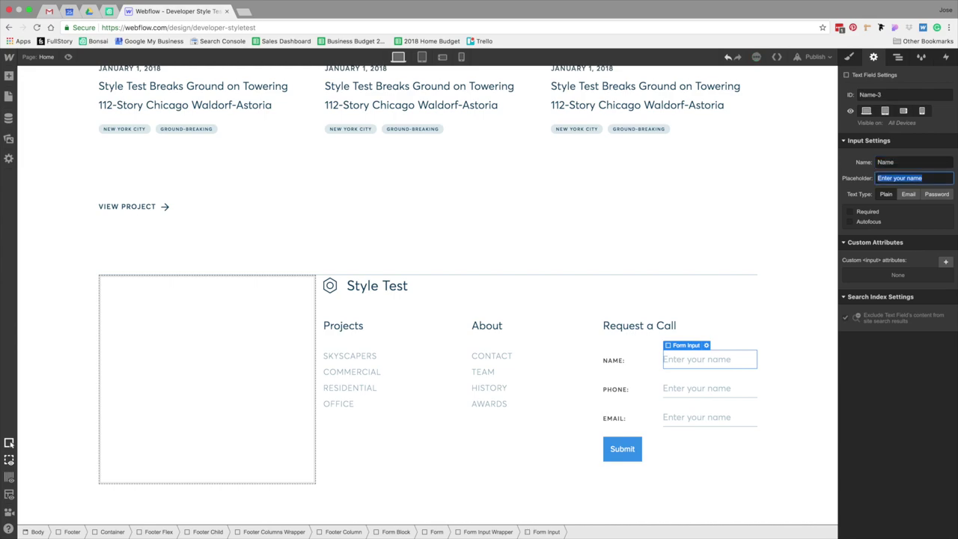
- Name the phone field Phone with the placeholder 'Enter your phone'
{"action": "left_click", "coordinate": [707, 389]}
{"action": "left_click", "coordinate": [901, 163]}
{"action": "key", "text": "ctrl+a"}
{"action": "type", "text": "Pho"}
{"action": "key", "text": "Tab"}
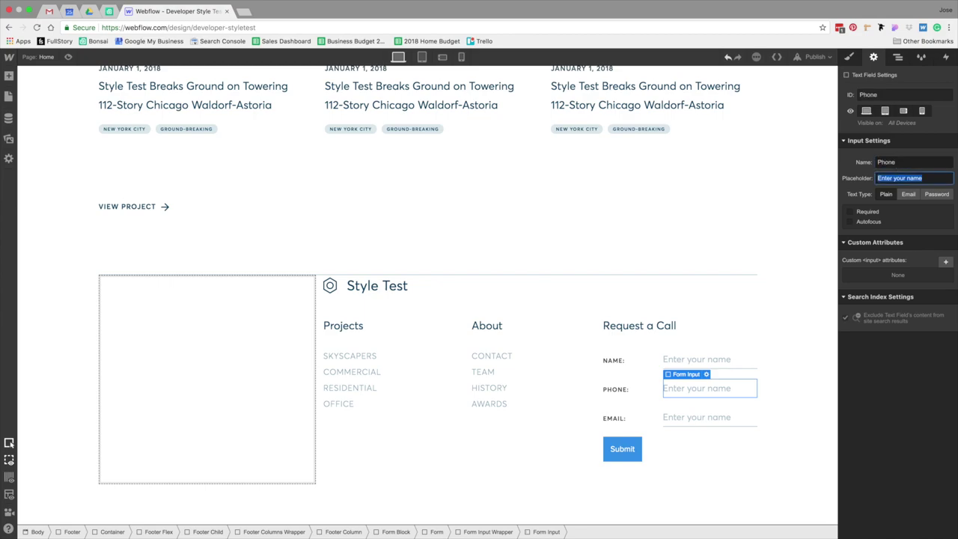
{"action": "key", "text": "Right"}
{"action": "key", "text": "alt+shift+Left"}
{"action": "type", "text": "pho"}
- Name the email field Email, with placeholder 'Enter your email' and email input type
{"action": "left_click", "coordinate": [670, 417]}
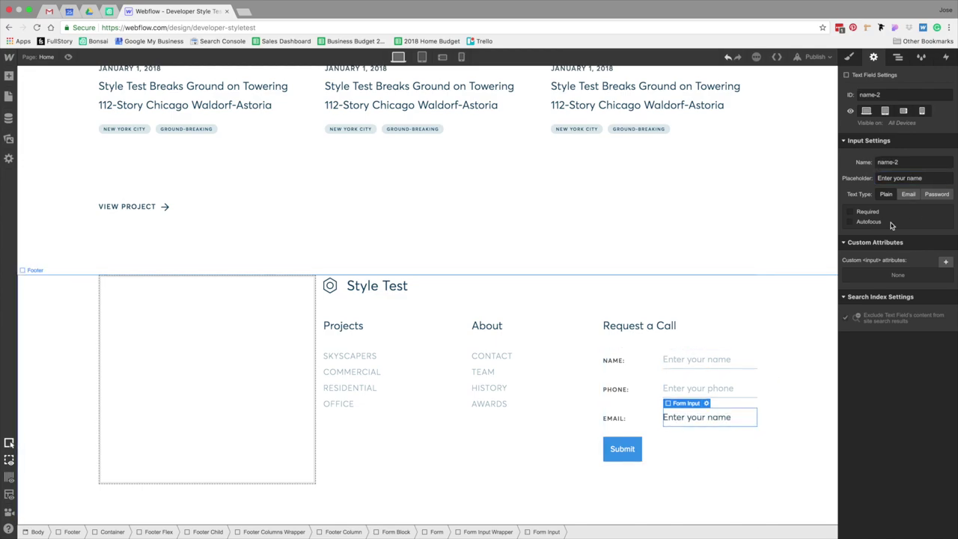
{"action": "double_click", "coordinate": [897, 162]}
{"action": "key", "text": "super+a"}
{"action": "type", "text": "Email"}
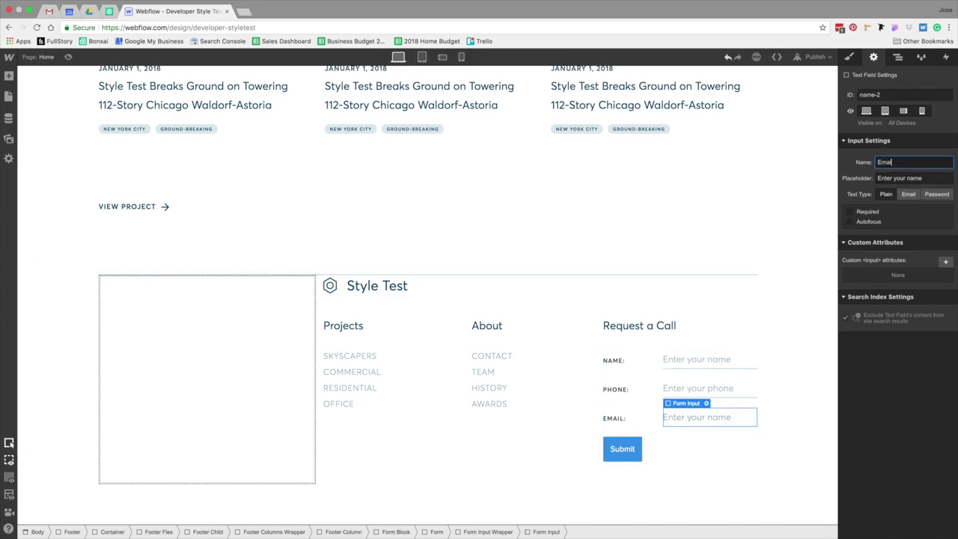
{"action": "key", "text": "Tab"}
{"action": "double_click", "coordinate": [913, 178]}
{"action": "type", "text": "email"}
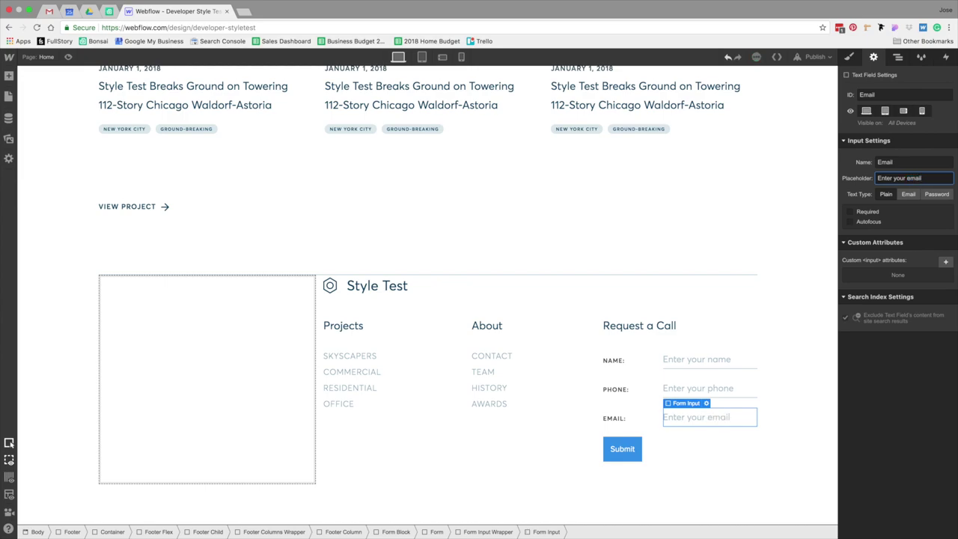
{"action": "left_click", "coordinate": [908, 194]}
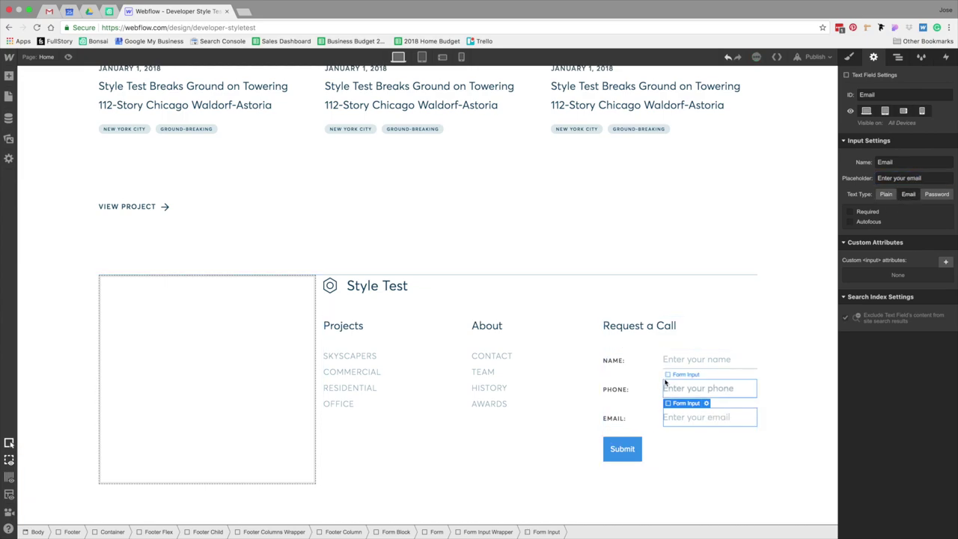
- Lower the form labels' minimum width from 100 px, trying smaller values to settle on 60 px
{"action": "left_click", "coordinate": [636, 417]}
{"action": "key", "text": "s"}
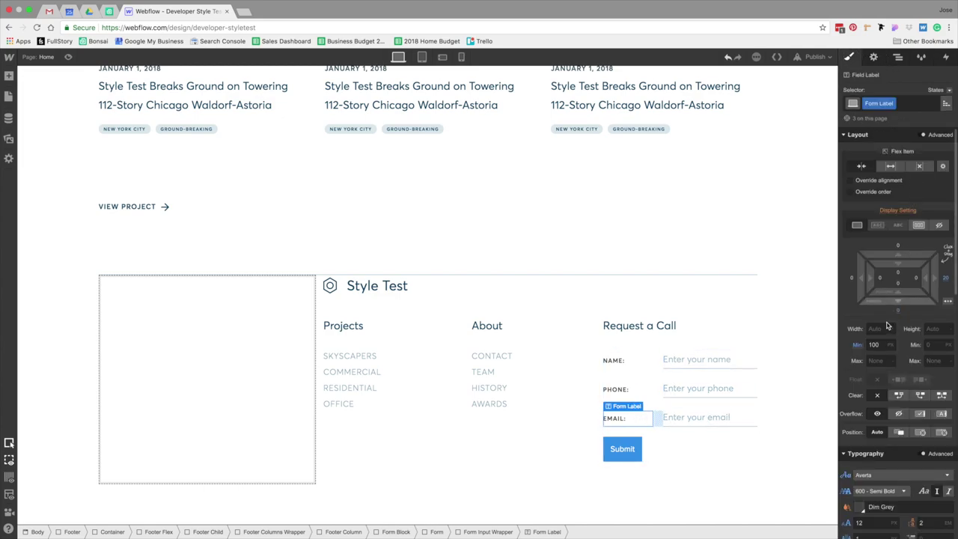
{"action": "left_click", "coordinate": [874, 345]}
{"action": "type", "text": "100"}
{"action": "key", "text": "shift+Down"}
{"action": "key", "text": "shift+Down"}
{"action": "key", "text": "shift+Down"}
{"action": "key", "text": "shift+Down"}
{"action": "key", "text": "shift+Down"}
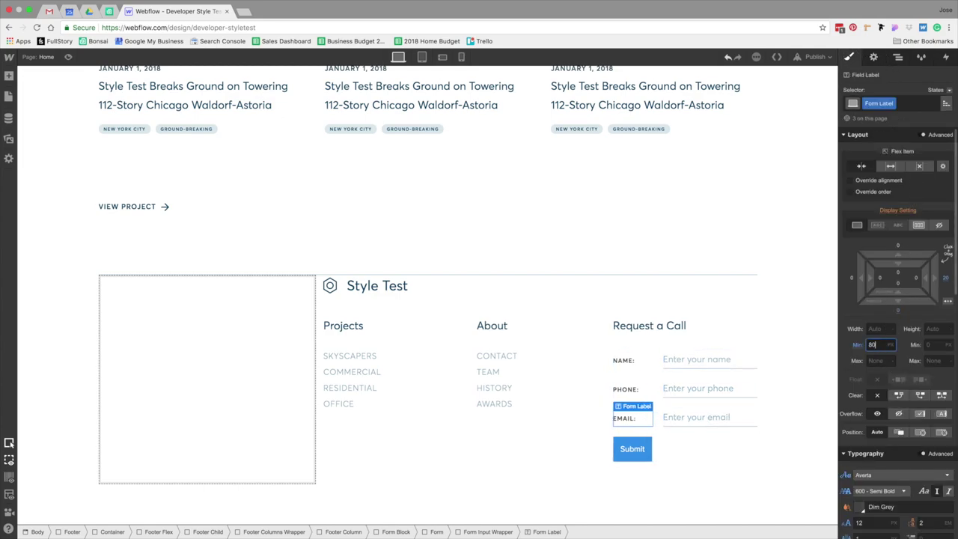
{"action": "key", "text": "shift+Down"}
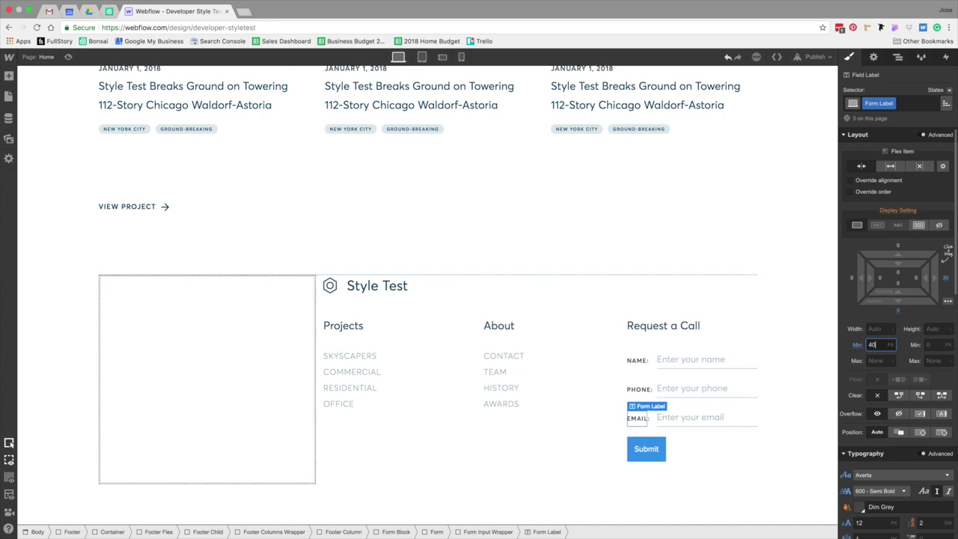
{"action": "key", "text": "shift+Up"}
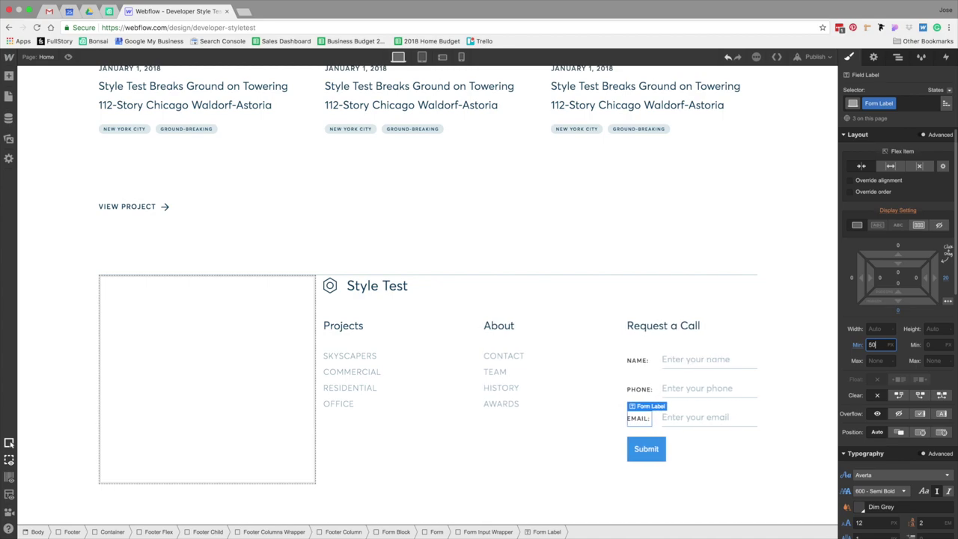
{"action": "key", "text": "shift+Down"}
{"action": "key", "text": "shift+Up"}
{"action": "key", "text": "shift+Up"}
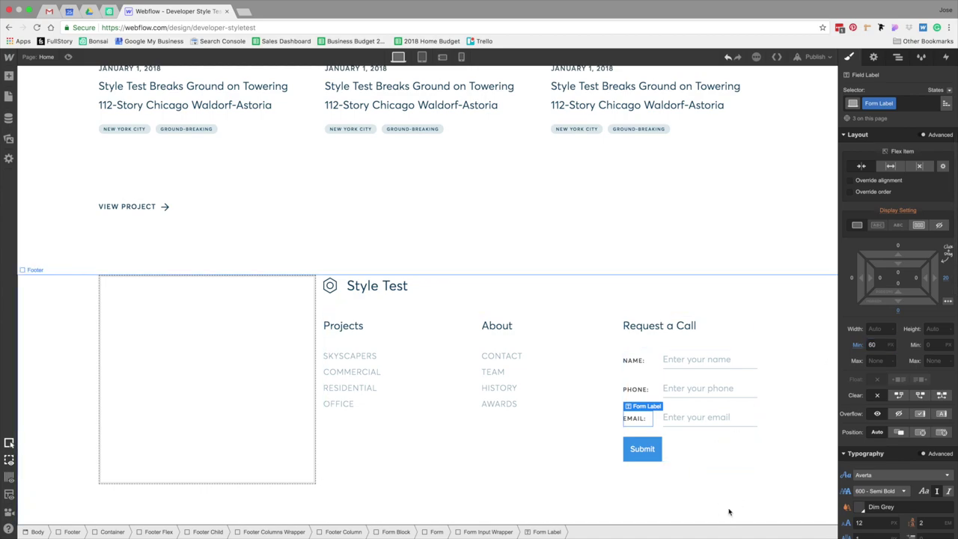
- Remove the Form Input's 408 px max width and give the fields a 300 px min width
{"action": "left_click", "coordinate": [739, 360]}
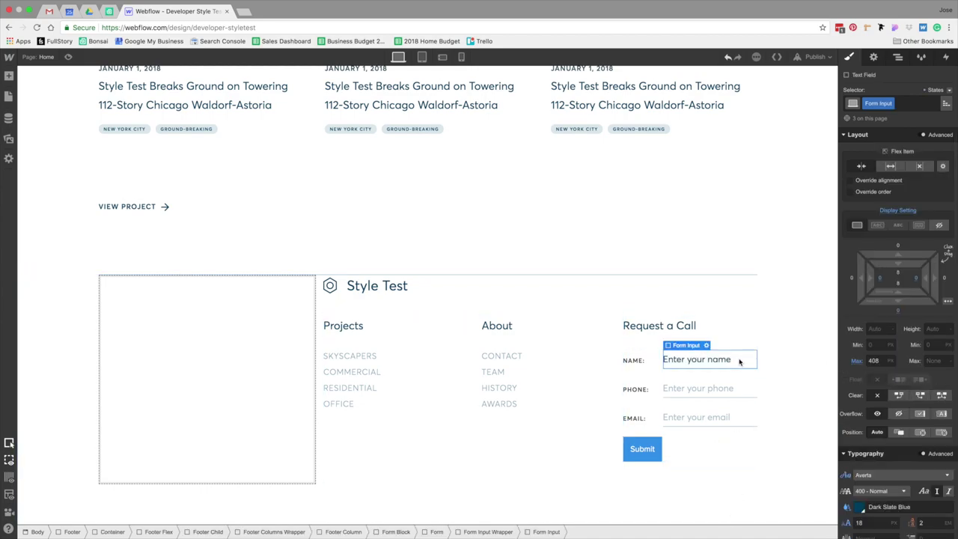
{"action": "key", "text": "ctrl+Left"}
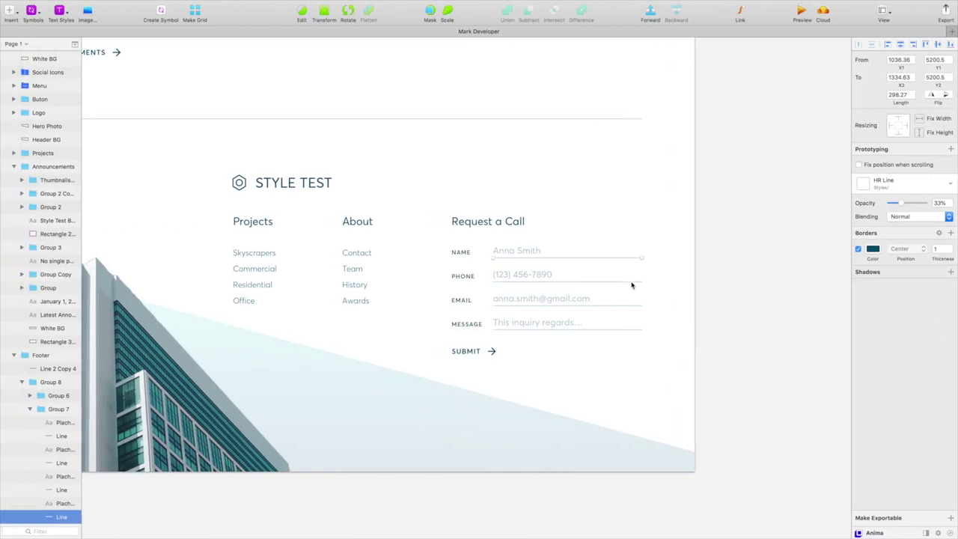
{"action": "key", "text": "ctrl+Right"}
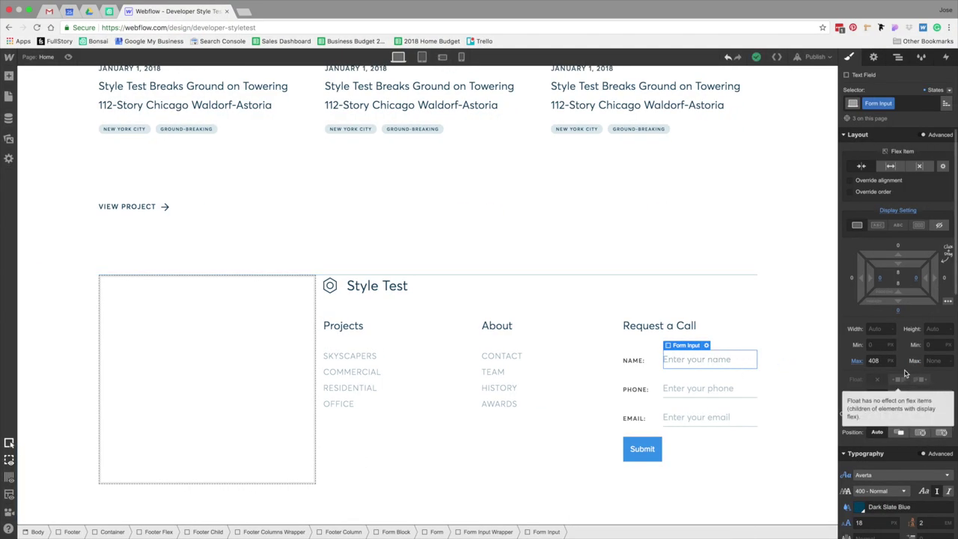
{"action": "left_click", "coordinate": [857, 363], "text": "alt"}
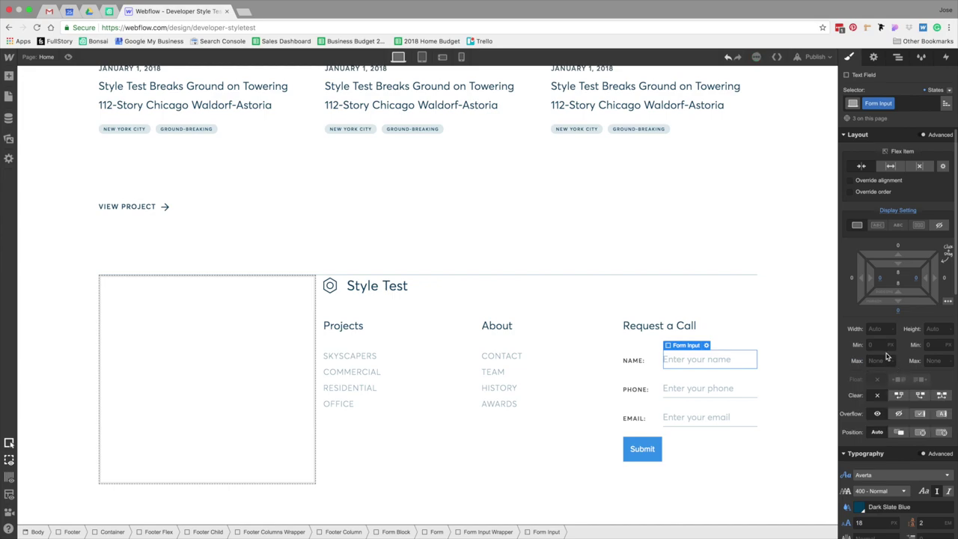
{"action": "key", "text": "Return"}
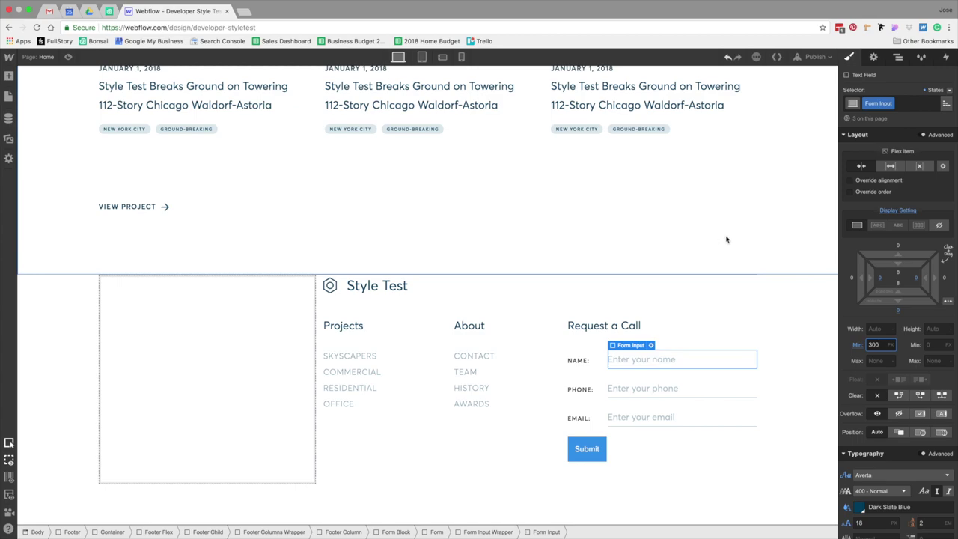
{"action": "scroll", "coordinate": [727, 239], "scroll_direction": "down", "scroll_amount": 2}
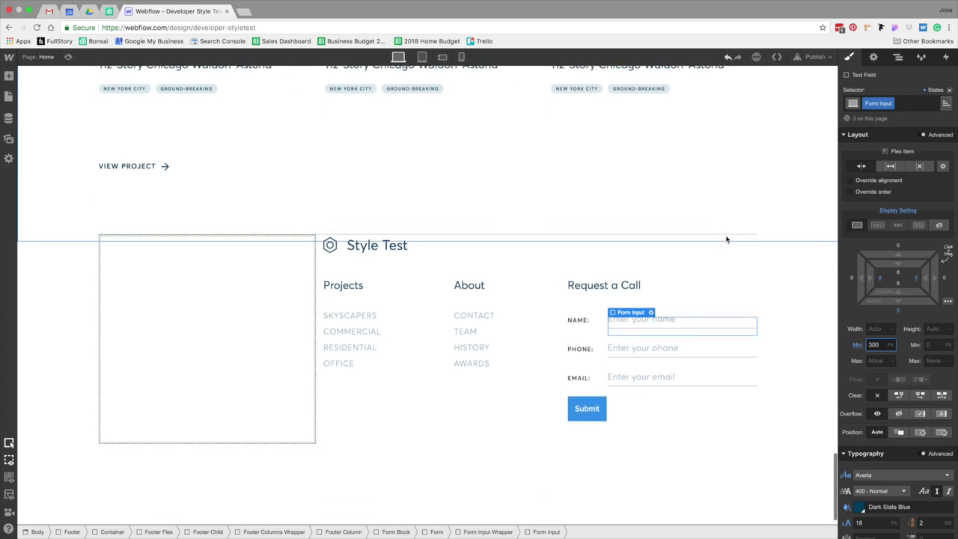
{"action": "left_click", "coordinate": [737, 196]}
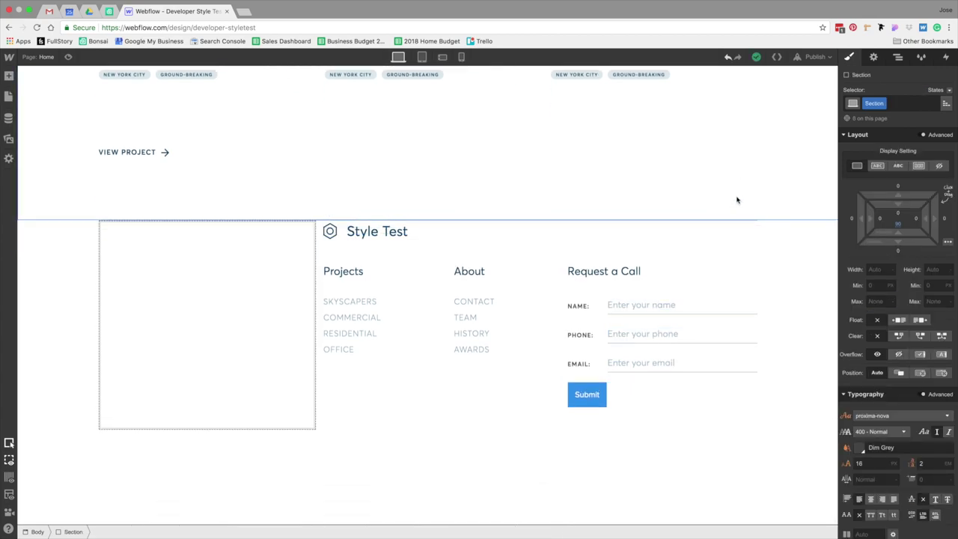
- Add a new Div Block inside the footer form and move the Submit button into it
{"action": "left_click", "coordinate": [662, 393]}
{"action": "scroll", "coordinate": [659, 389], "scroll_direction": "up", "scroll_amount": 2}
{"action": "scroll", "coordinate": [652, 391], "scroll_direction": "down", "scroll_amount": 2}
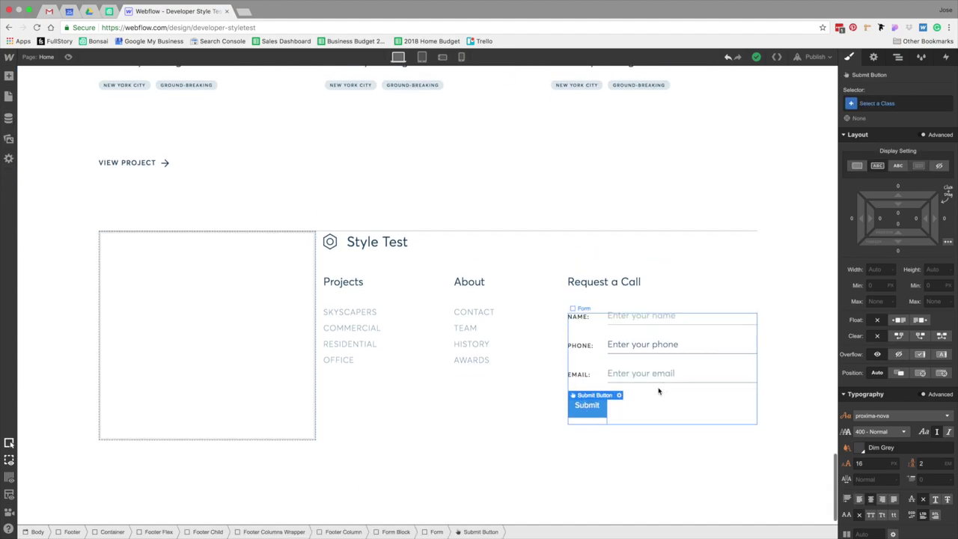
{"action": "left_click", "coordinate": [441, 531]}
{"action": "key", "text": "a"}
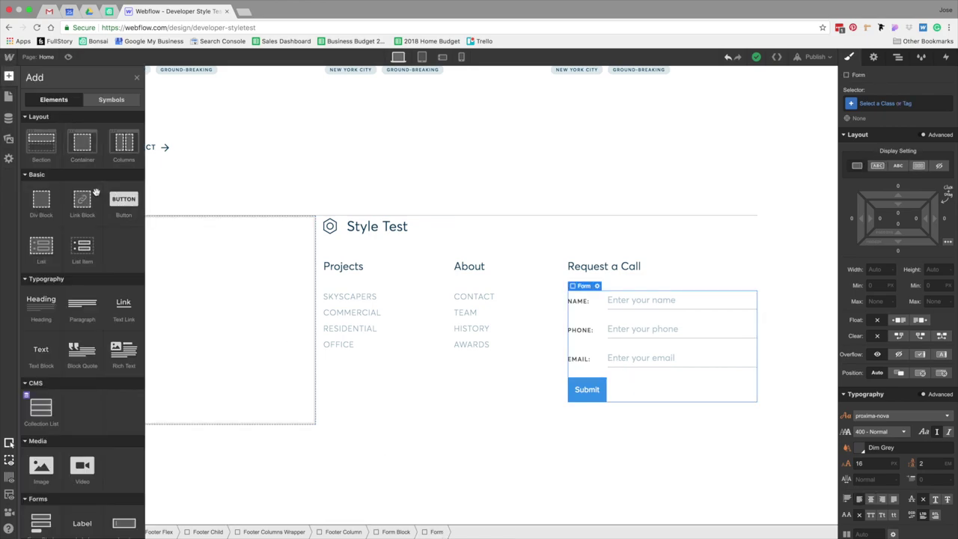
{"action": "left_click", "coordinate": [44, 196]}
{"action": "left_click_drag", "start_coordinate": [604, 413], "coordinate": [607, 420]}
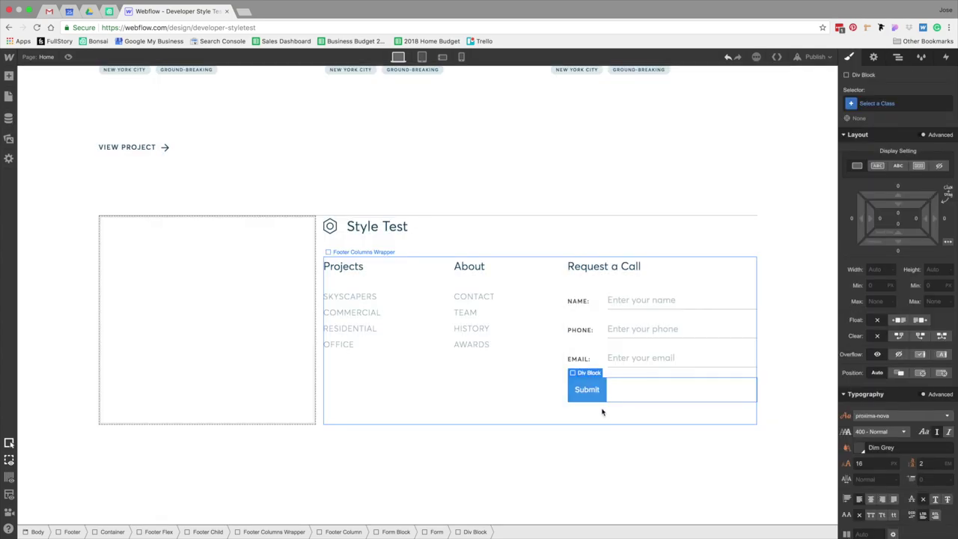
- Give the Submit button a new Footer Submit class
{"action": "left_click", "coordinate": [598, 394]}
{"action": "left_click", "coordinate": [891, 103]}
{"action": "type", "text": "Footer Submit"}
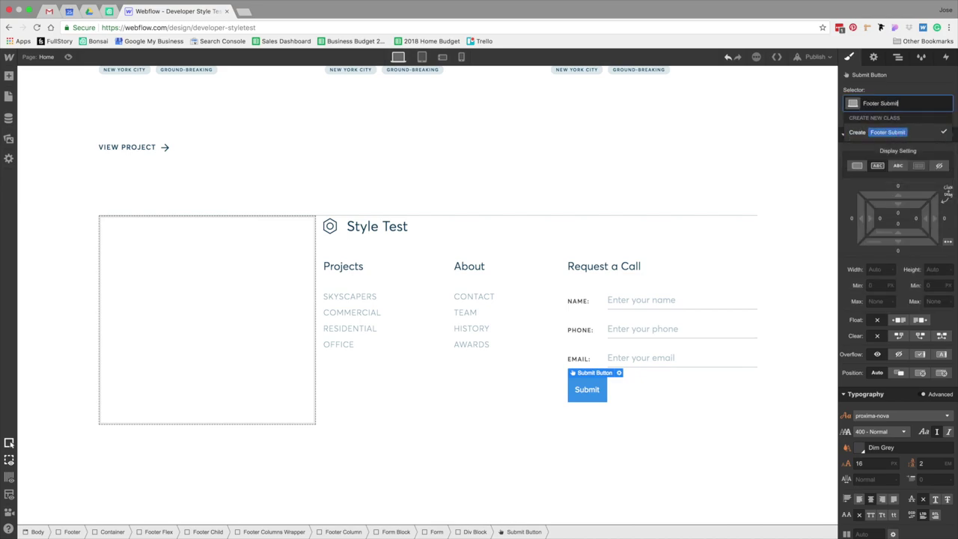
{"action": "key", "text": "Return"}
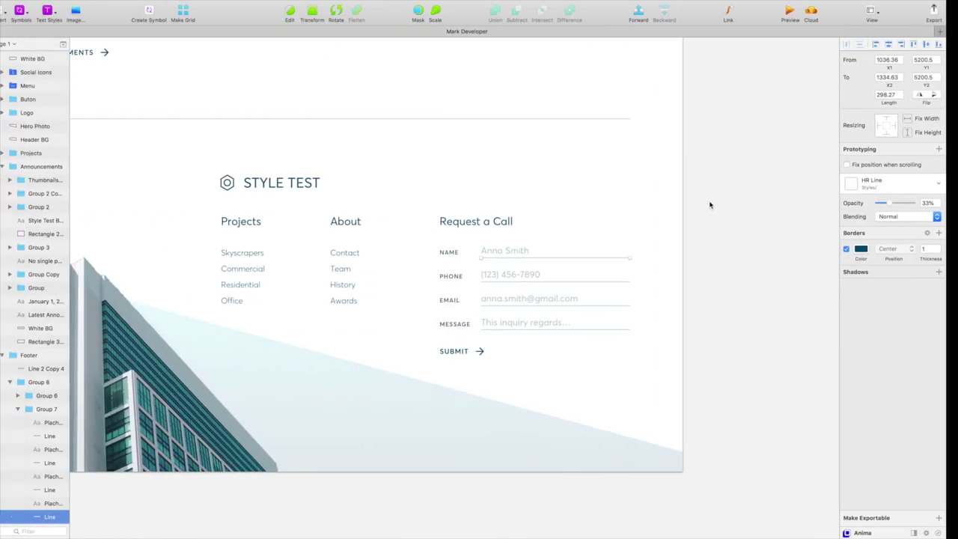
- Check the mockup's SUBMIT text, then zero out the Submit button's padding
{"action": "left_click", "coordinate": [468, 352]}
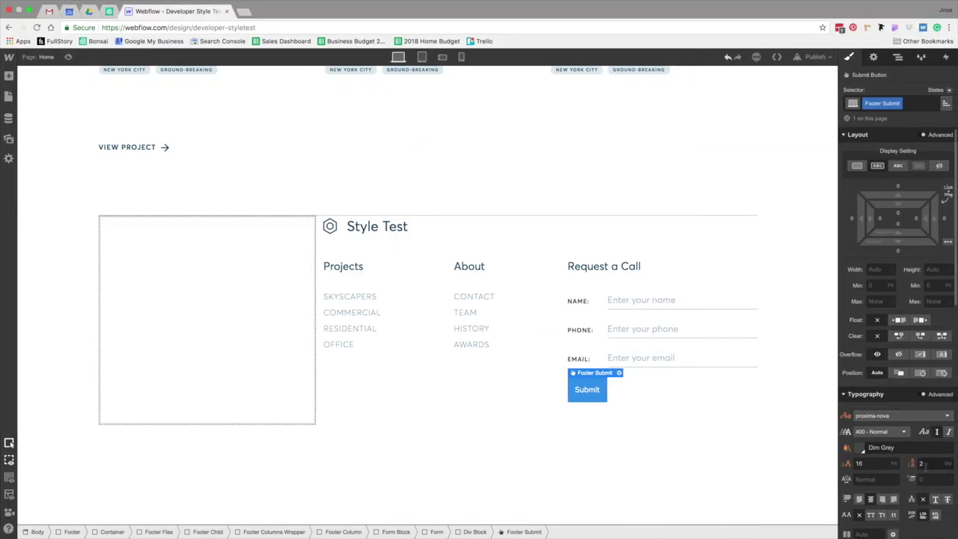
{"action": "scroll", "coordinate": [925, 477], "scroll_direction": "down", "scroll_amount": 3}
{"action": "scroll", "coordinate": [926, 477], "scroll_direction": "up", "scroll_amount": 3}
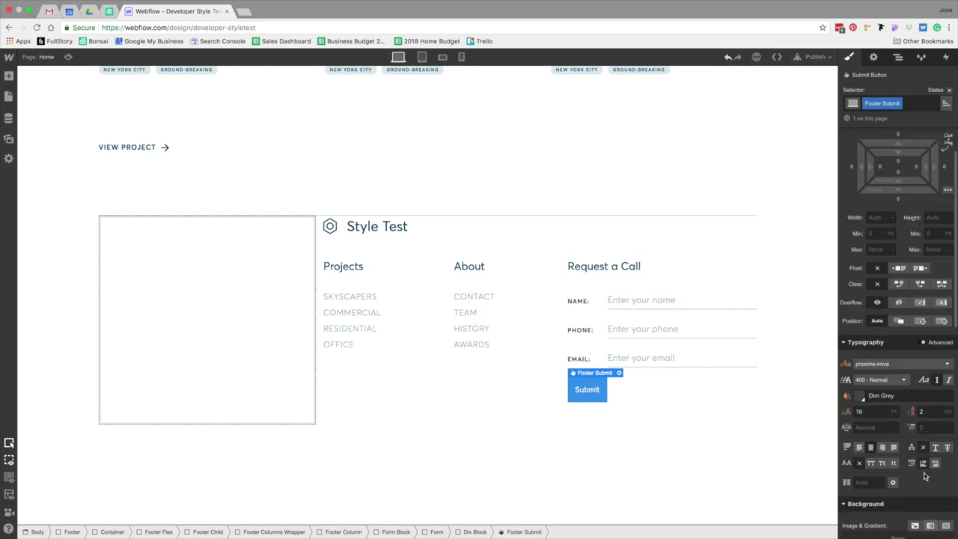
{"action": "left_click", "coordinate": [898, 218]}
{"action": "key", "text": "Return"}
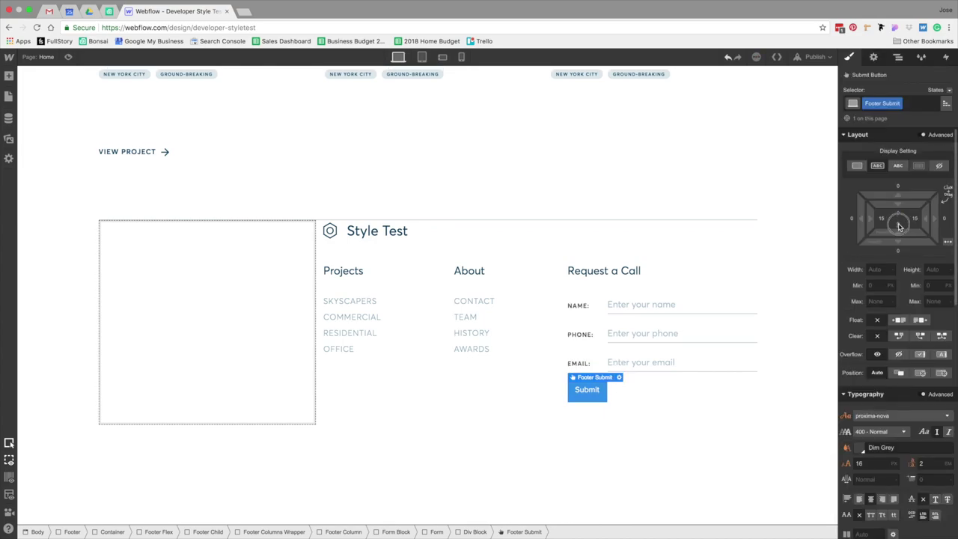
{"action": "left_click", "coordinate": [900, 226]}
{"action": "type", "text": "0"}
{"action": "key", "text": "Return"}
{"action": "left_click", "coordinate": [944, 218]}
{"action": "key", "text": "Escape"}
{"action": "left_click", "coordinate": [917, 220]}
{"action": "type", "text": "0"}
{"action": "key", "text": "Return"}
- Make the Submit button's background transparent
{"action": "scroll", "coordinate": [893, 369], "scroll_direction": "down", "scroll_amount": 2}
{"action": "scroll", "coordinate": [895, 370], "scroll_direction": "down", "scroll_amount": 2}
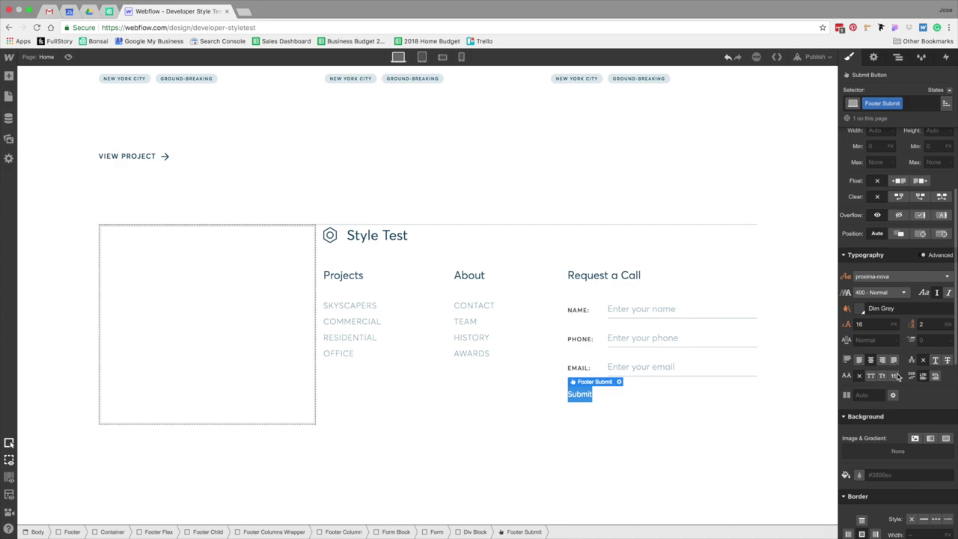
{"action": "left_click", "coordinate": [860, 476]}
{"action": "left_click", "coordinate": [852, 439]}
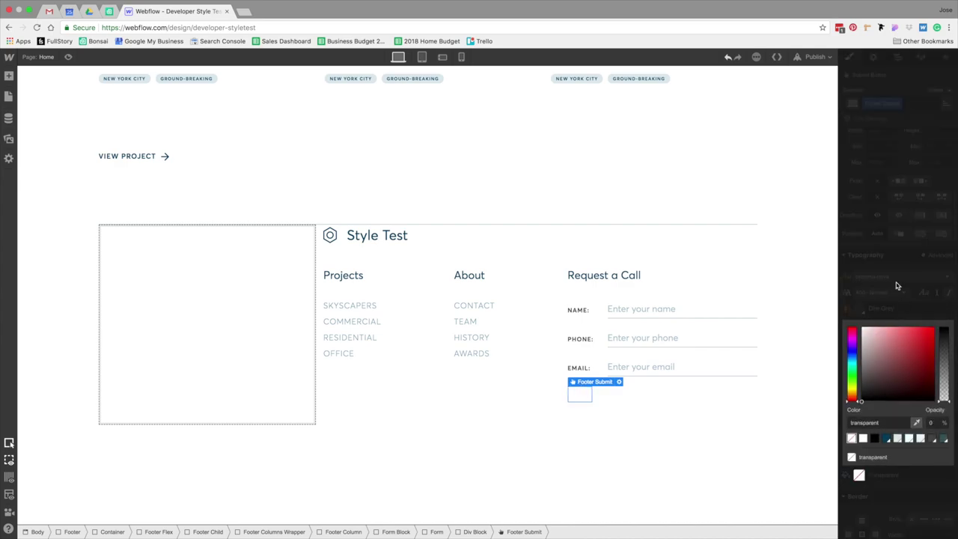
{"action": "left_click", "coordinate": [896, 284]}
- Set the Submit text colour to Dark Slate Blue and its font to Averta
{"action": "left_click", "coordinate": [860, 309]}
{"action": "left_click", "coordinate": [900, 387]}
{"action": "key", "text": "Escape"}
{"action": "left_click", "coordinate": [877, 278]}
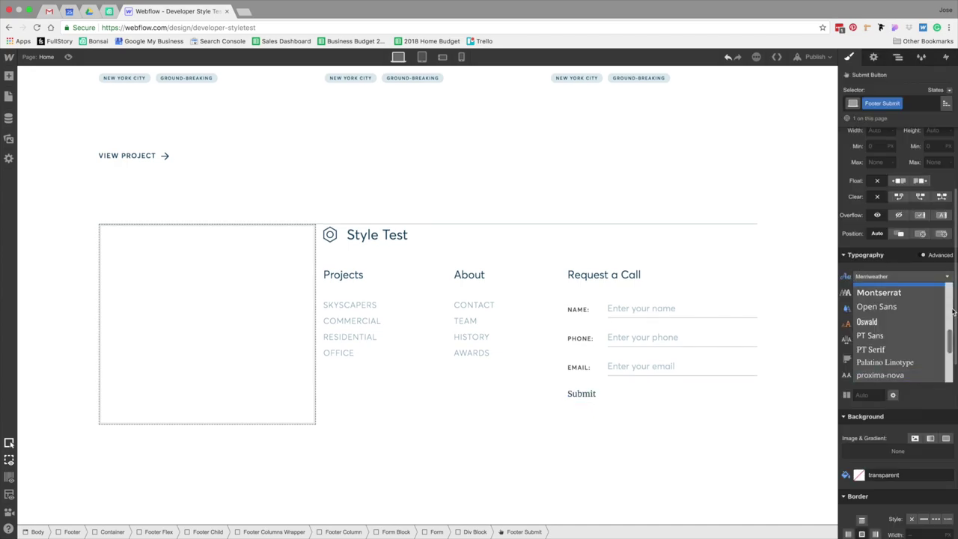
{"action": "left_click_drag", "start_coordinate": [952, 336], "coordinate": [949, 291]}
{"action": "left_click", "coordinate": [895, 302]}
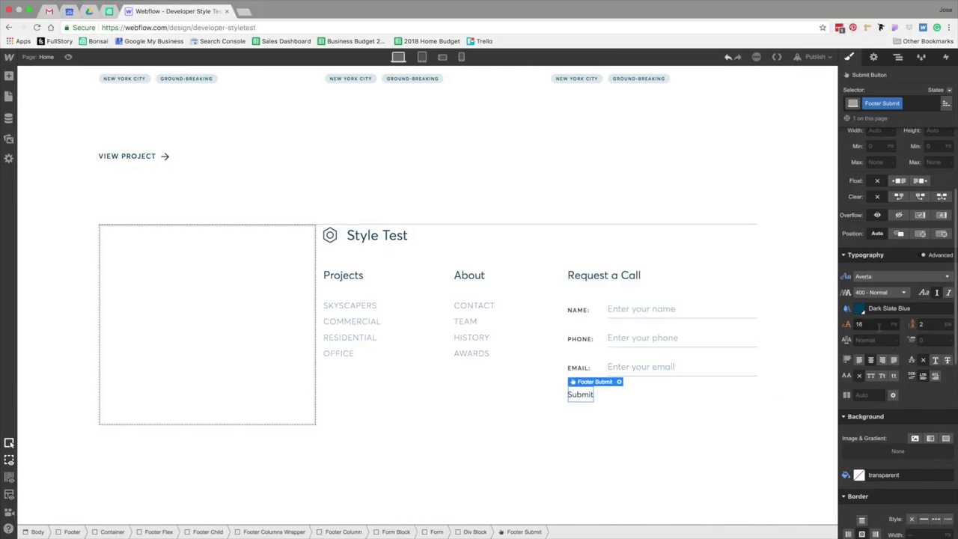
- Give the Submit text a 14 px size, letter spacing 1 and uppercase
{"action": "left_click", "coordinate": [879, 326]}
{"action": "type", "text": "14"}
{"action": "left_click", "coordinate": [868, 340]}
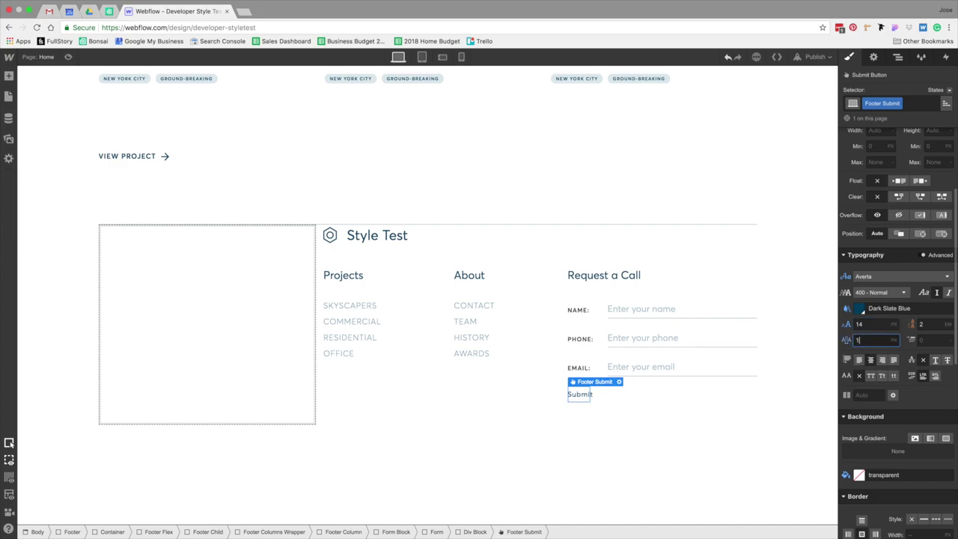
{"action": "type", "text": "1"}
{"action": "left_click", "coordinate": [871, 376]}
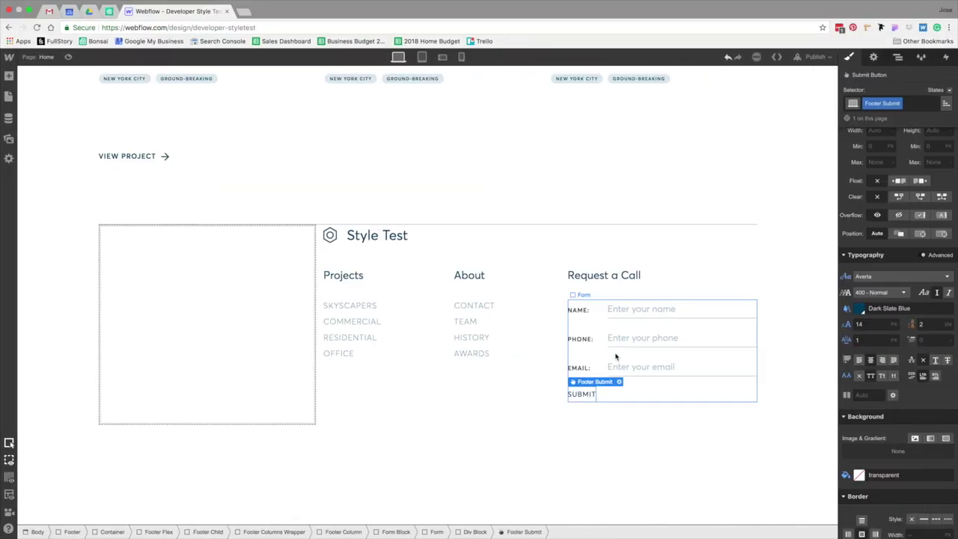
{"action": "scroll", "coordinate": [616, 358], "scroll_direction": "up", "scroll_amount": 10}
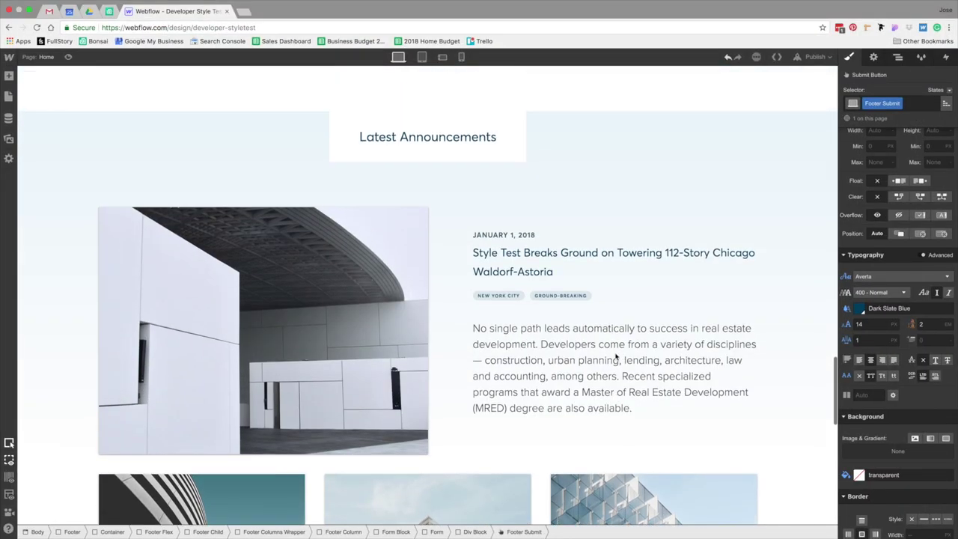
- Check the Total Projects VIEW PROJECT arrow and text styling for reference
{"action": "scroll", "coordinate": [616, 357], "scroll_direction": "up", "scroll_amount": 5}
{"action": "left_click", "coordinate": [754, 499]}
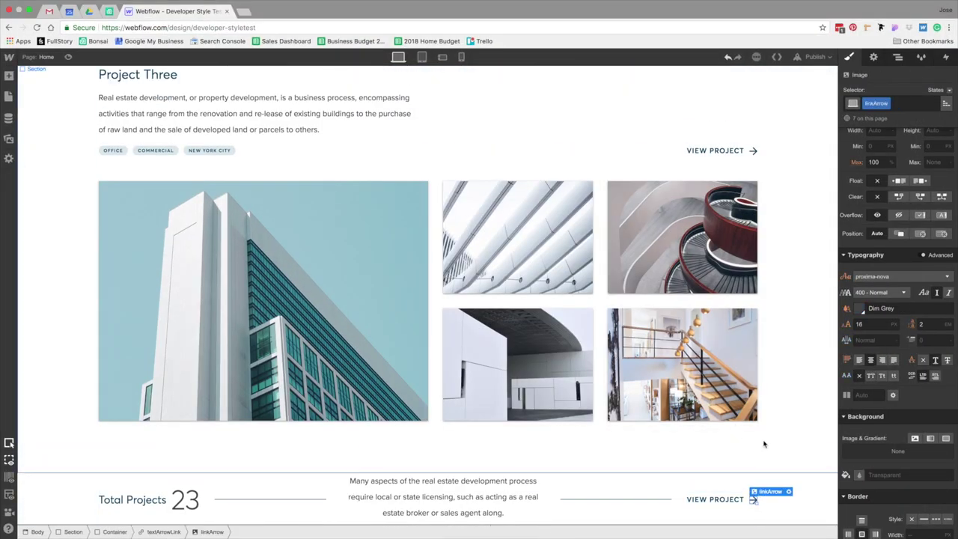
{"action": "left_click", "coordinate": [721, 502]}
{"action": "scroll", "coordinate": [722, 503], "scroll_direction": "down", "scroll_amount": 8}
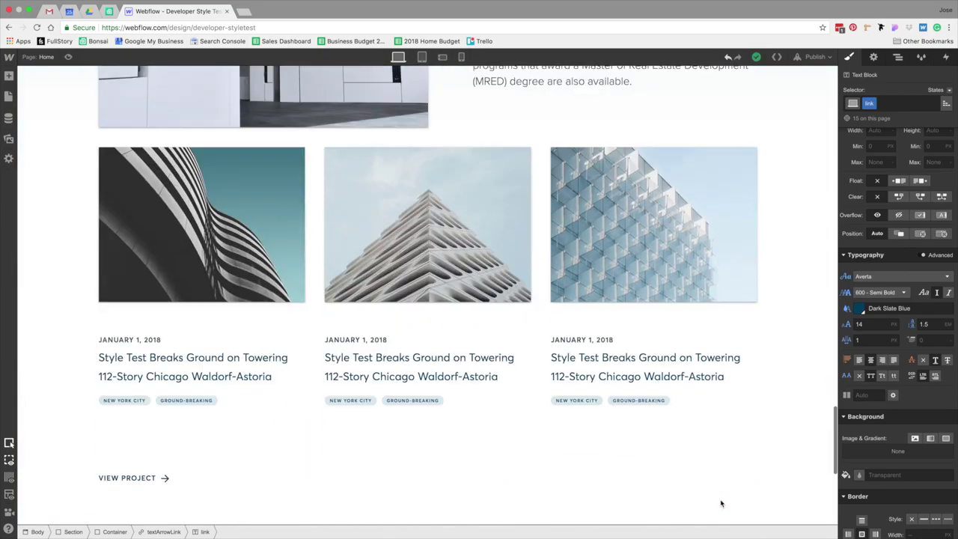
{"action": "scroll", "coordinate": [722, 503], "scroll_direction": "down", "scroll_amount": 5}
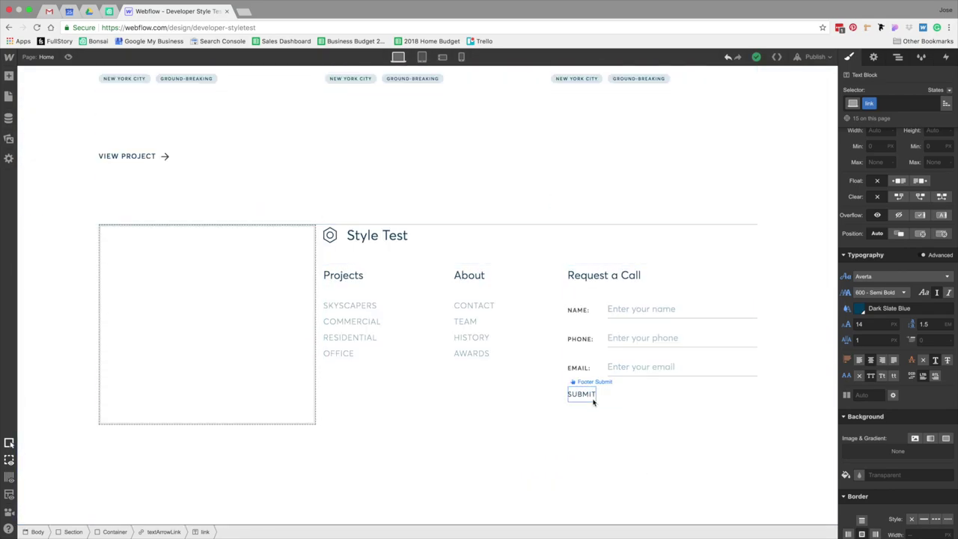
- Set the Footer Submit button's font weight to 600 - Semi Bold
{"action": "left_click", "coordinate": [594, 397]}
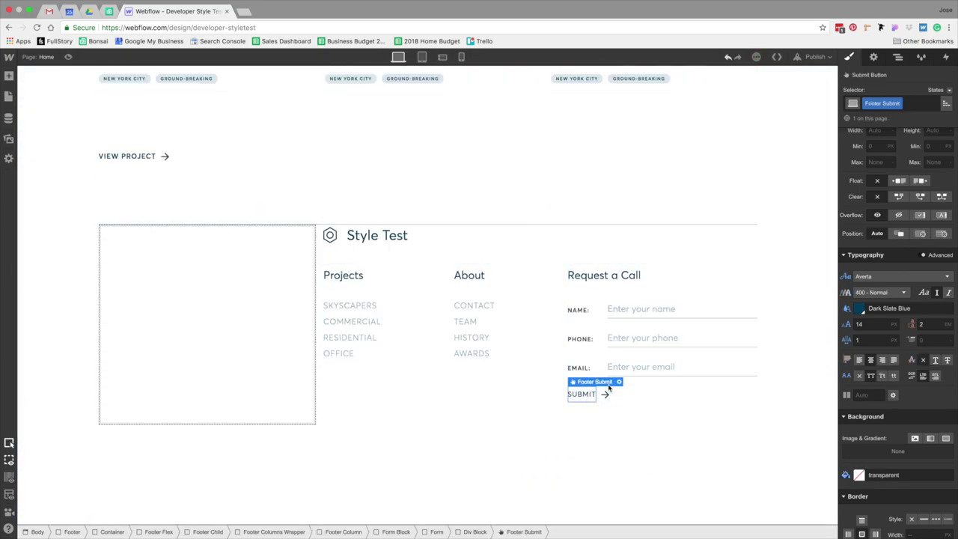
{"action": "key", "text": "super+Tab"}
{"action": "key", "text": "super+Tab"}
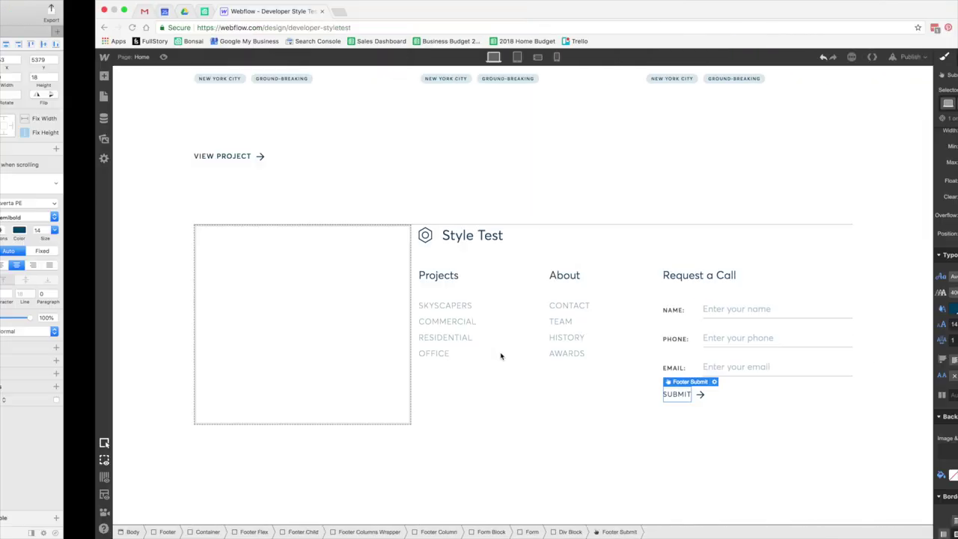
{"action": "left_click", "coordinate": [886, 292]}
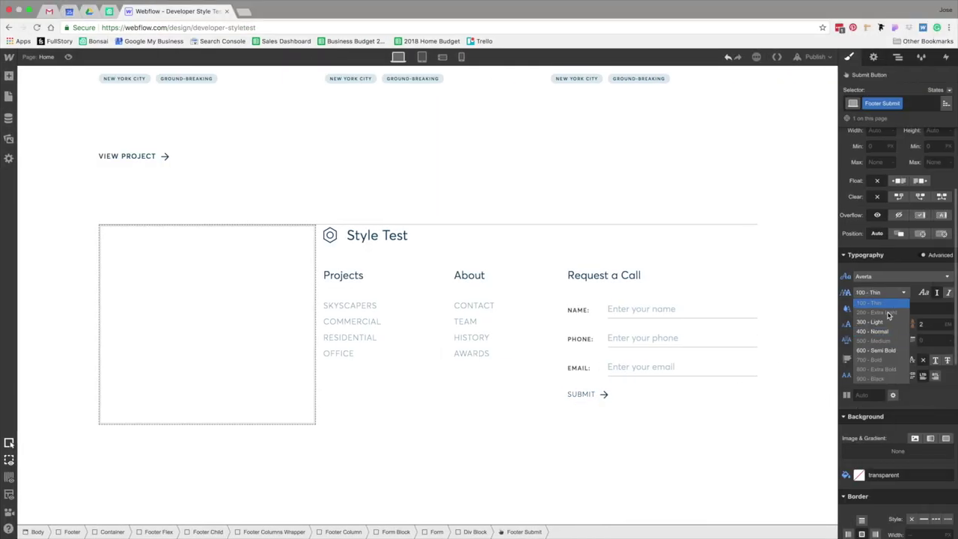
{"action": "left_click", "coordinate": [884, 349]}
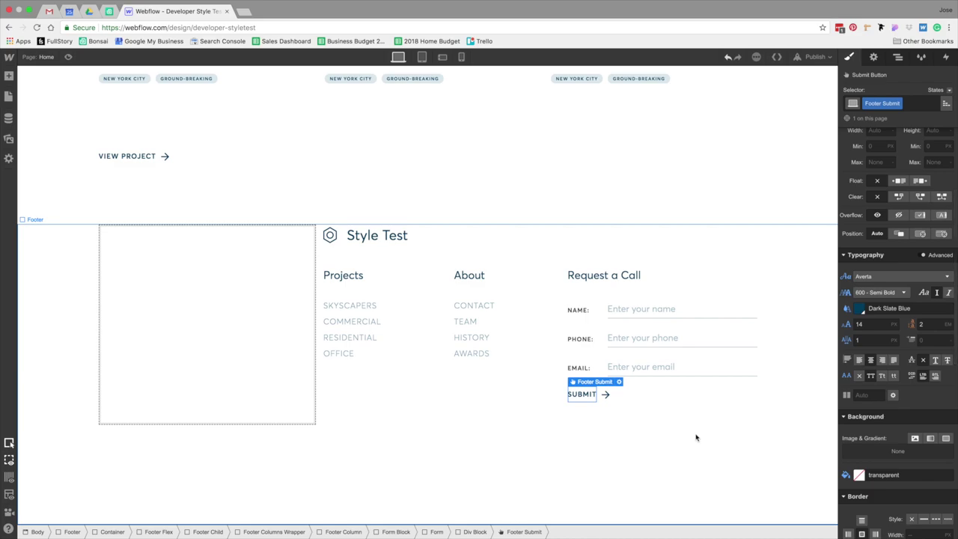
{"action": "left_click", "coordinate": [696, 437]}
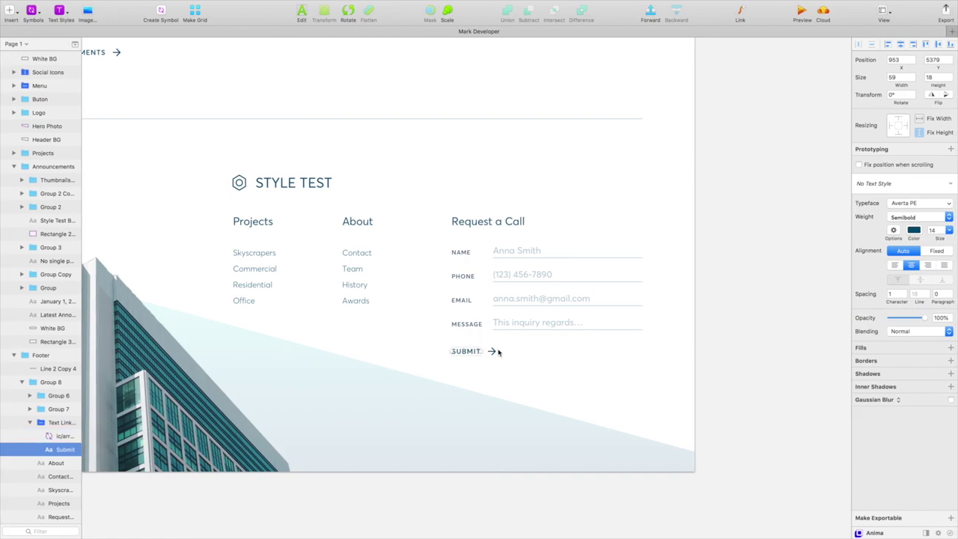
{"action": "left_click", "coordinate": [532, 351]}
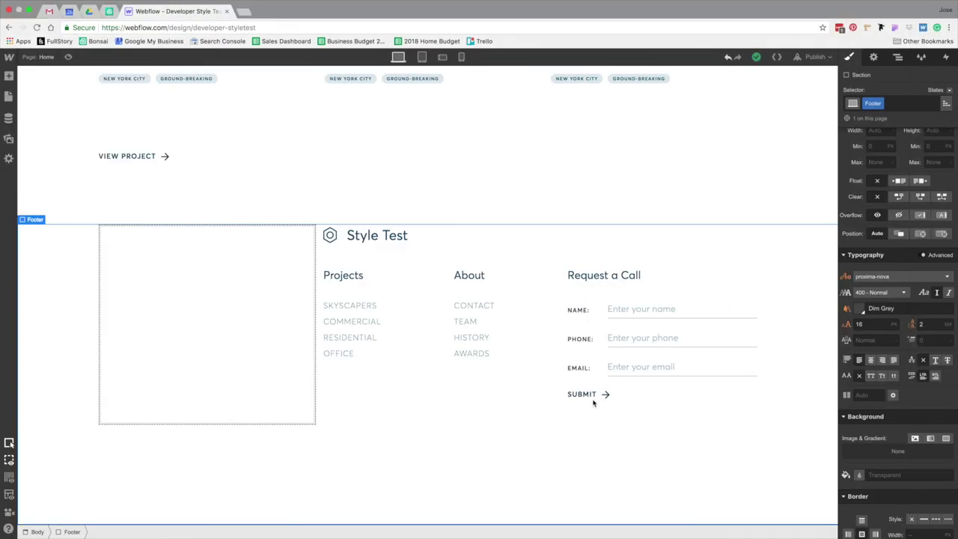
{"action": "left_click", "coordinate": [592, 394]}
{"action": "left_click", "coordinate": [625, 395]}
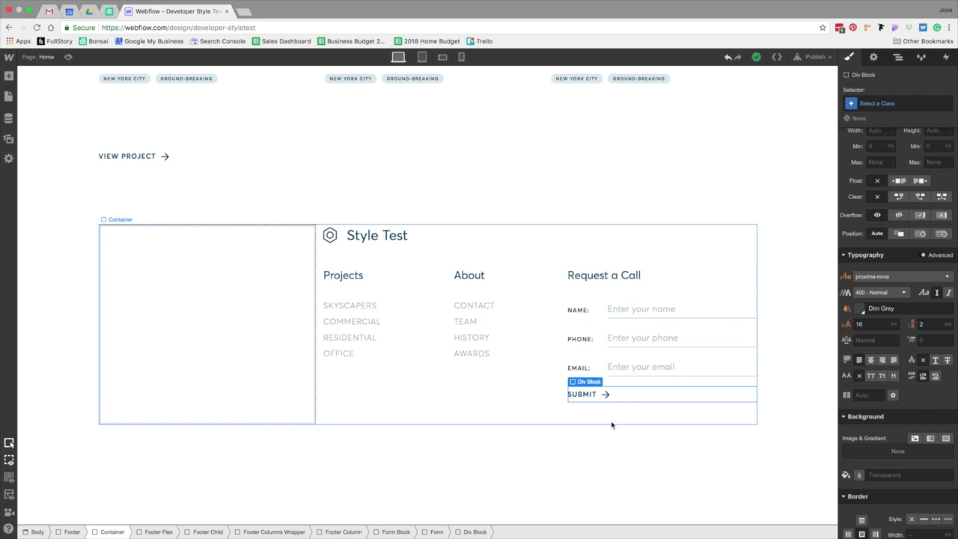
- Set the footer's bottom padding to 230 px
{"action": "left_click", "coordinate": [72, 531]}
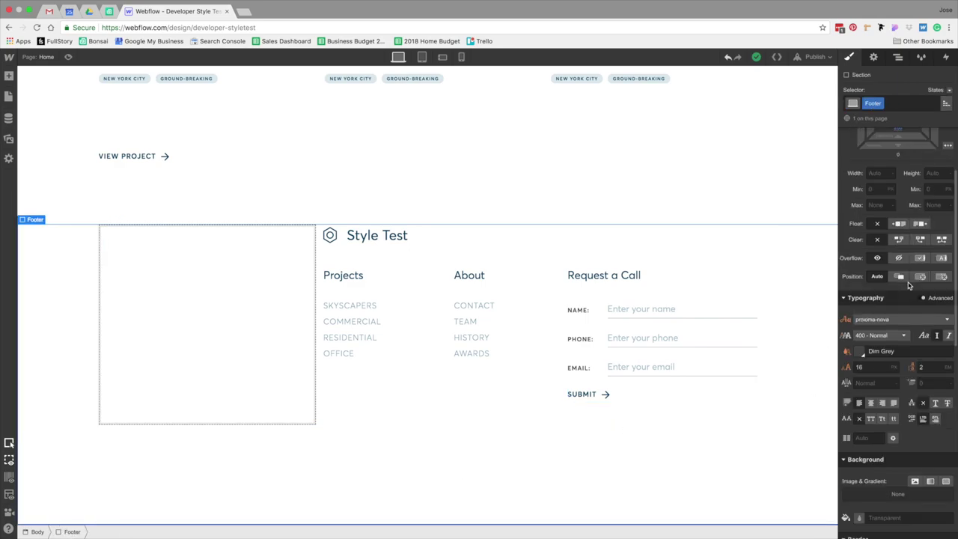
{"action": "scroll", "coordinate": [909, 285], "scroll_direction": "up", "scroll_amount": 3}
{"action": "left_click", "coordinate": [899, 227]}
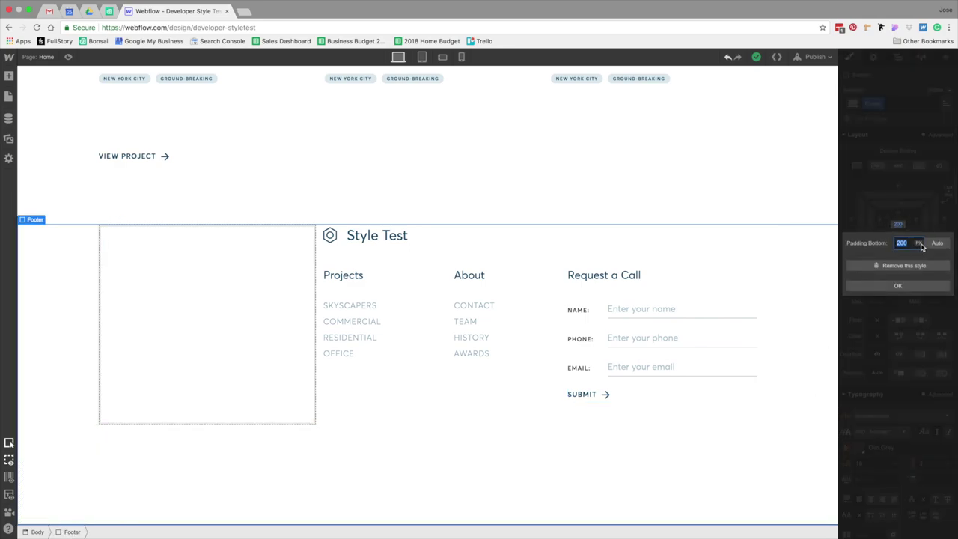
{"action": "key", "text": "Return"}
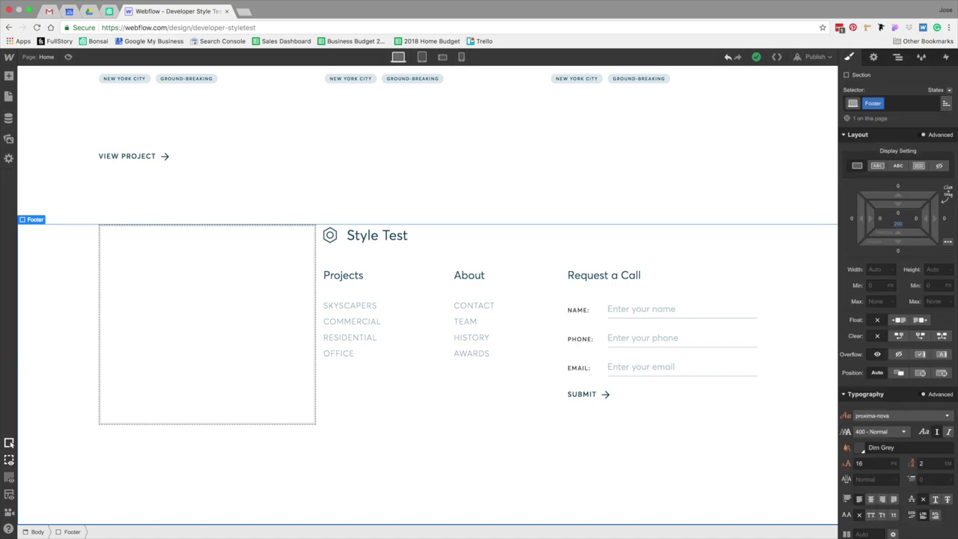
{"action": "left_click", "coordinate": [743, 198]}
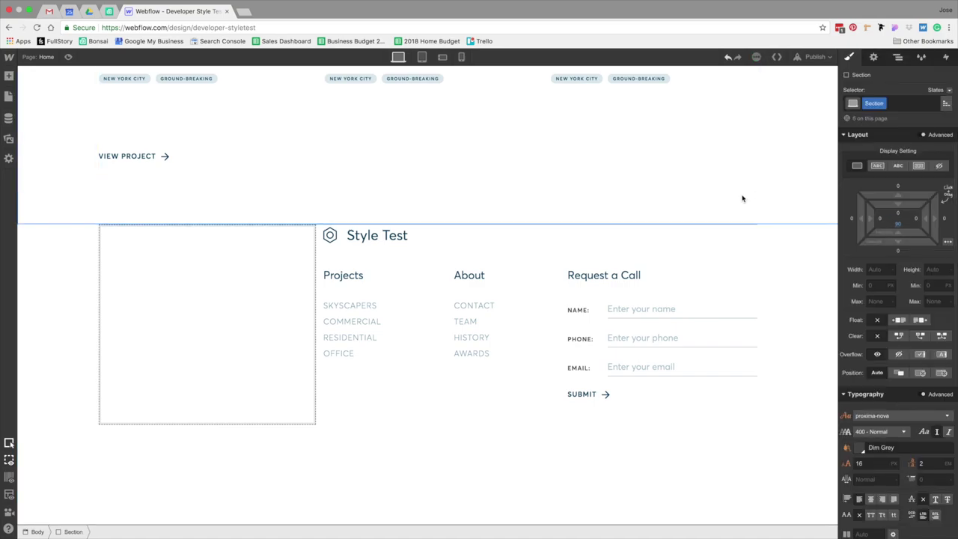
- Make the footer relatively positioned and add an empty Div Block at its top
{"action": "left_click", "coordinate": [84, 385]}
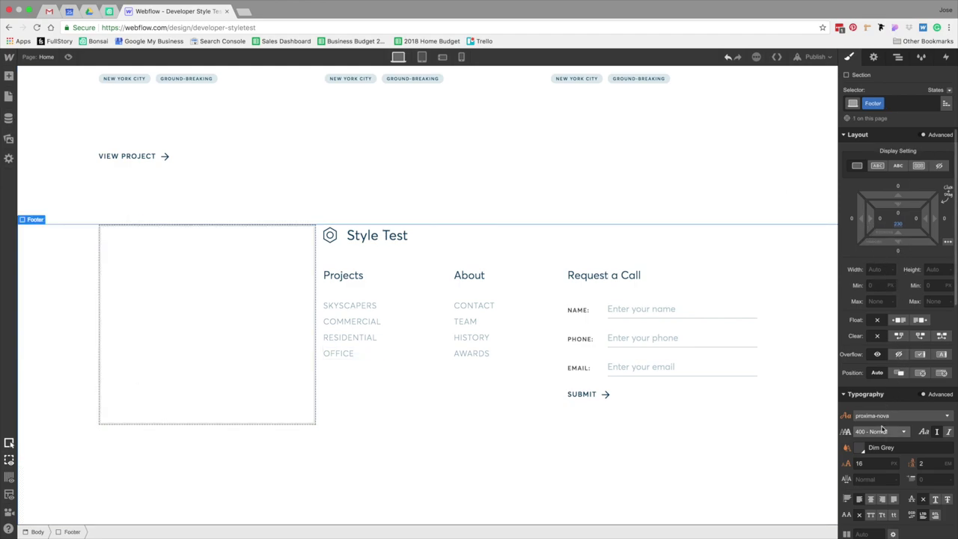
{"action": "left_click", "coordinate": [899, 373]}
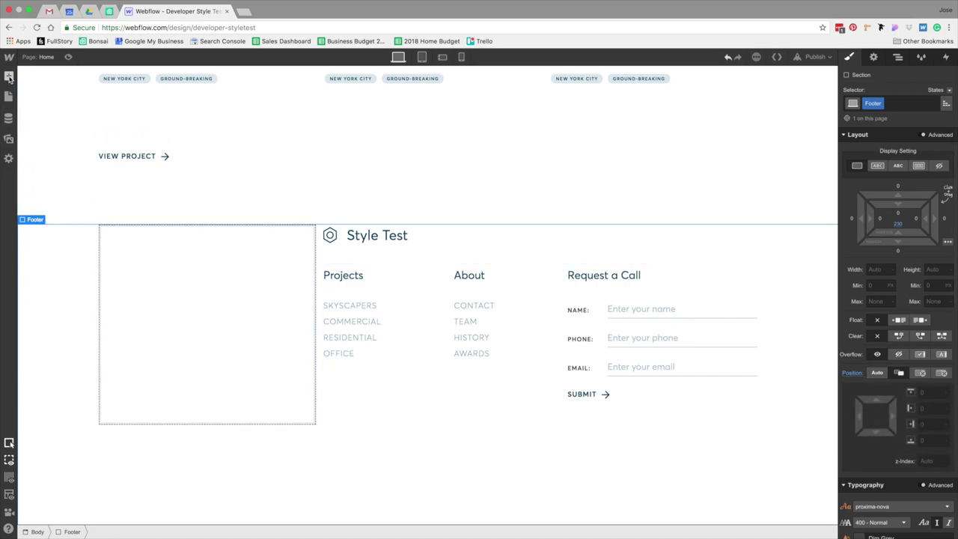
{"action": "left_click", "coordinate": [9, 76]}
{"action": "left_click_drag", "start_coordinate": [36, 189], "coordinate": [128, 253]}
- Give the new Div Block the class 'Footer Angle Cut'
{"action": "left_click", "coordinate": [891, 103]}
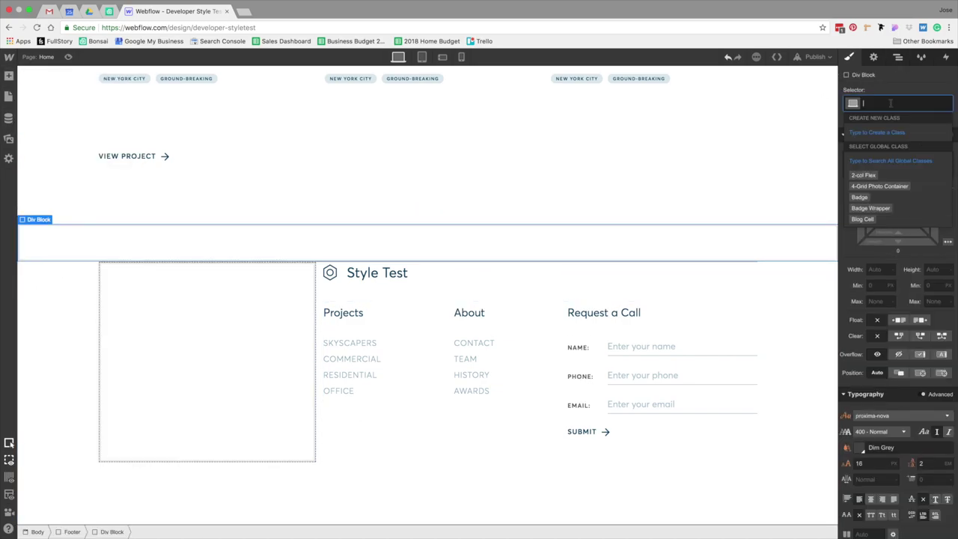
{"action": "type", "text": "Footer an"}
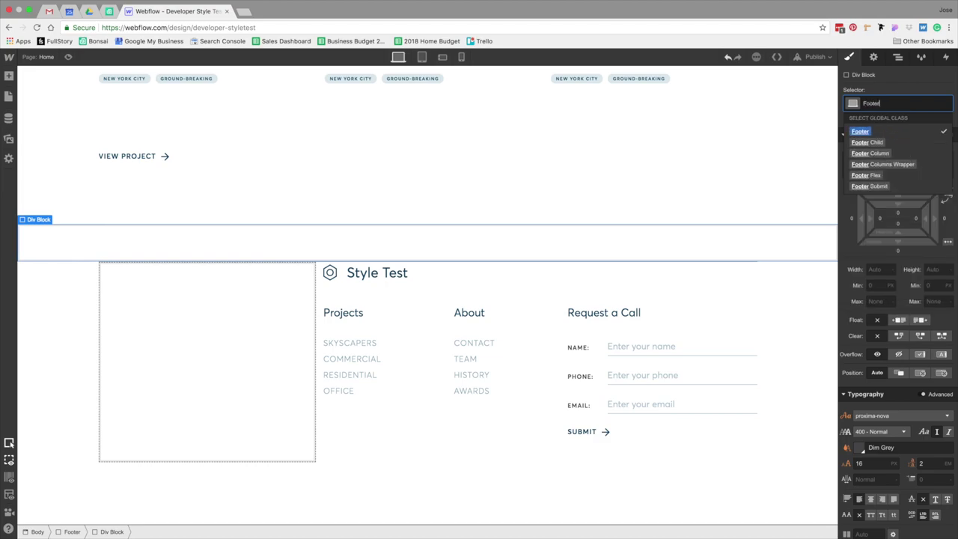
{"action": "key", "text": "BackSpace"}
{"action": "key", "text": "BackSpace"}
{"action": "type", "text": "Angle Cut"}
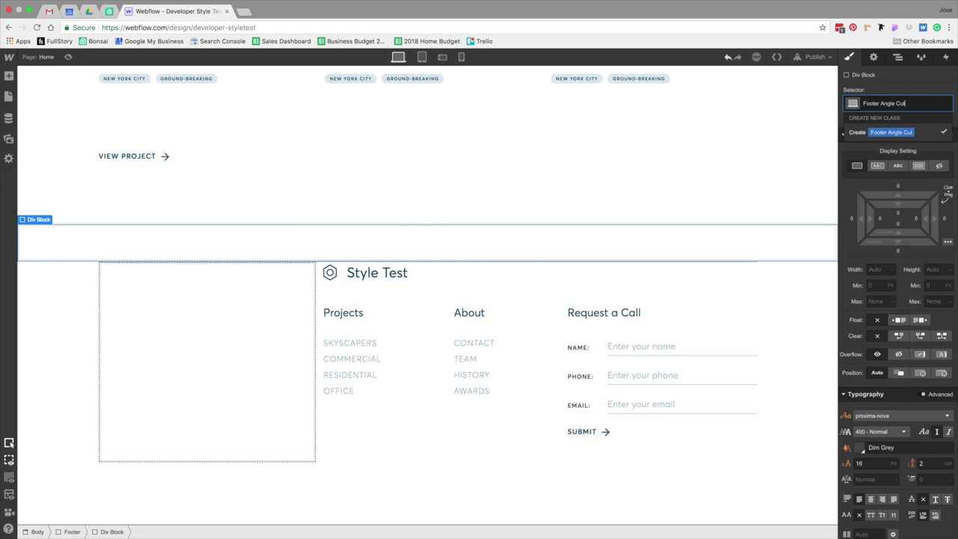
{"action": "key", "text": "Return"}
- Position the Footer Angle Cut absolutely using the Bottom preset
{"action": "scroll", "coordinate": [931, 387], "scroll_direction": "down", "scroll_amount": 2}
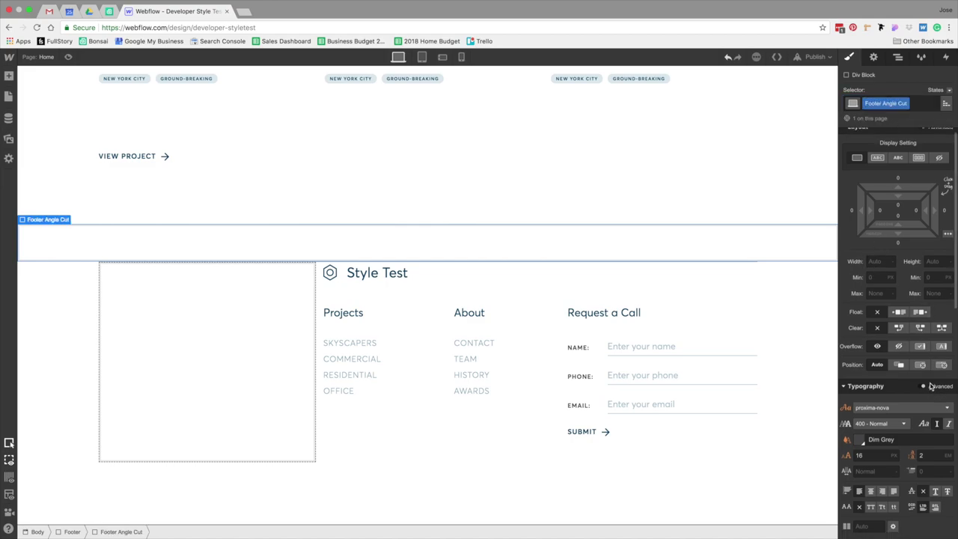
{"action": "scroll", "coordinate": [931, 386], "scroll_direction": "down", "scroll_amount": 5}
{"action": "scroll", "coordinate": [931, 386], "scroll_direction": "up", "scroll_amount": 5}
{"action": "scroll", "coordinate": [931, 387], "scroll_direction": "down", "scroll_amount": 8}
{"action": "scroll", "coordinate": [930, 386], "scroll_direction": "down", "scroll_amount": 2}
{"action": "scroll", "coordinate": [930, 387], "scroll_direction": "up", "scroll_amount": 10}
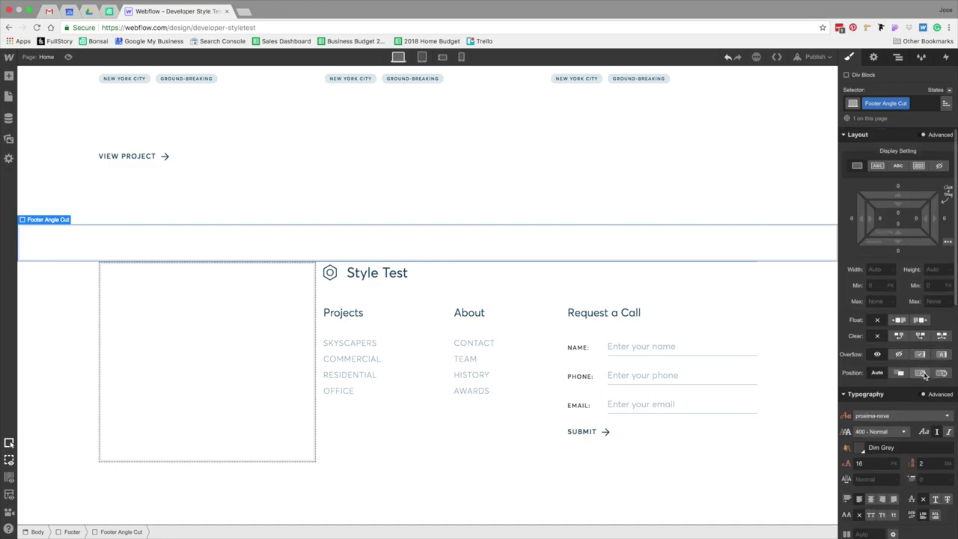
{"action": "left_click", "coordinate": [922, 373]}
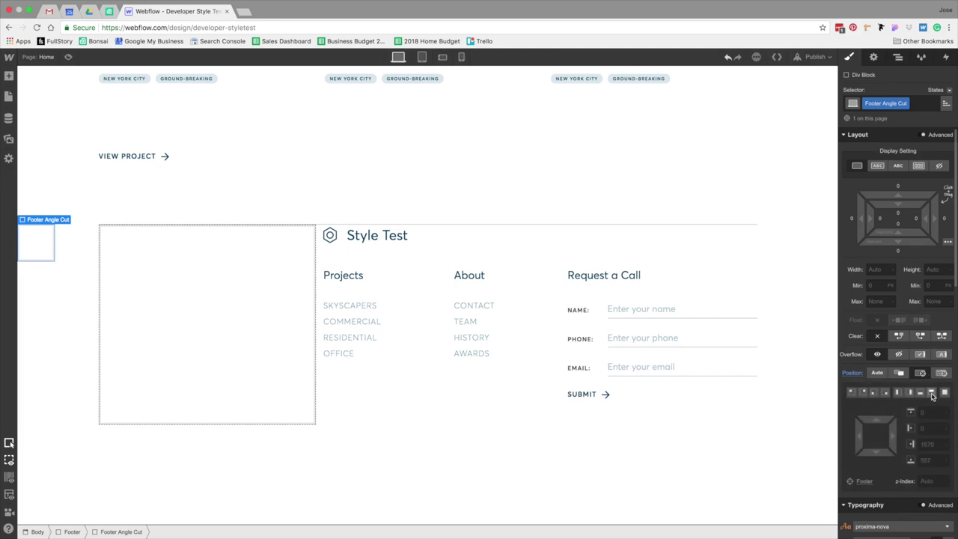
{"action": "left_click", "coordinate": [921, 394]}
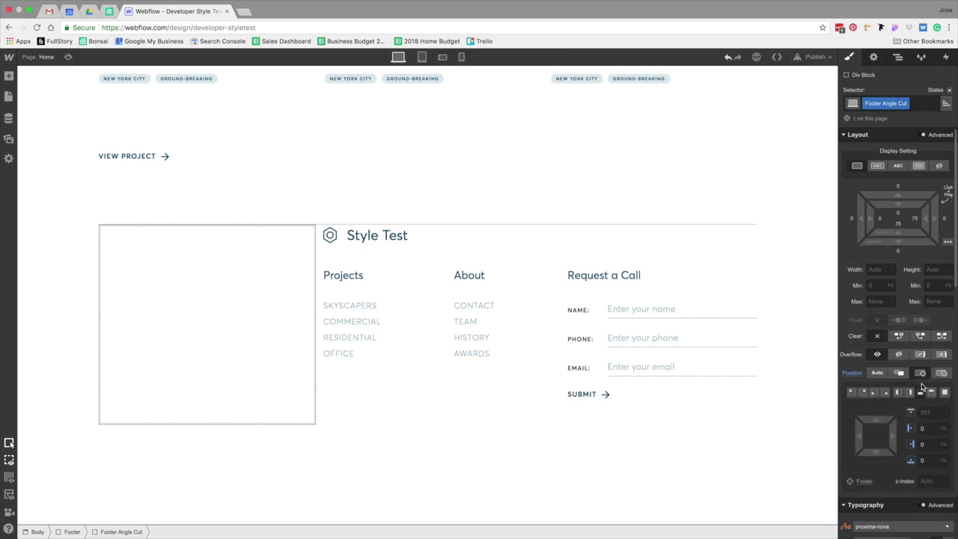
{"action": "key", "text": "ctrl+Left"}
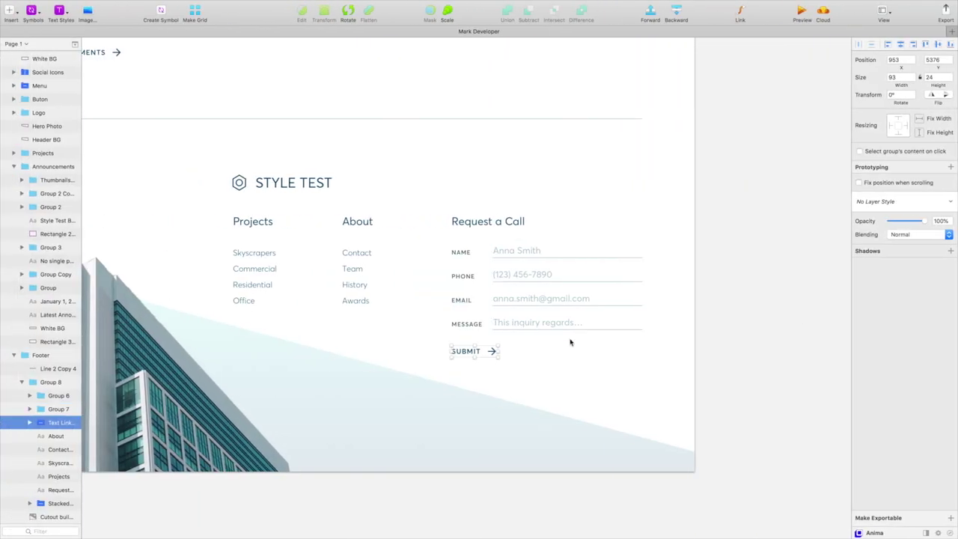
{"action": "key", "text": "ctrl+Left"}
{"action": "key", "text": "ctrl+Right"}
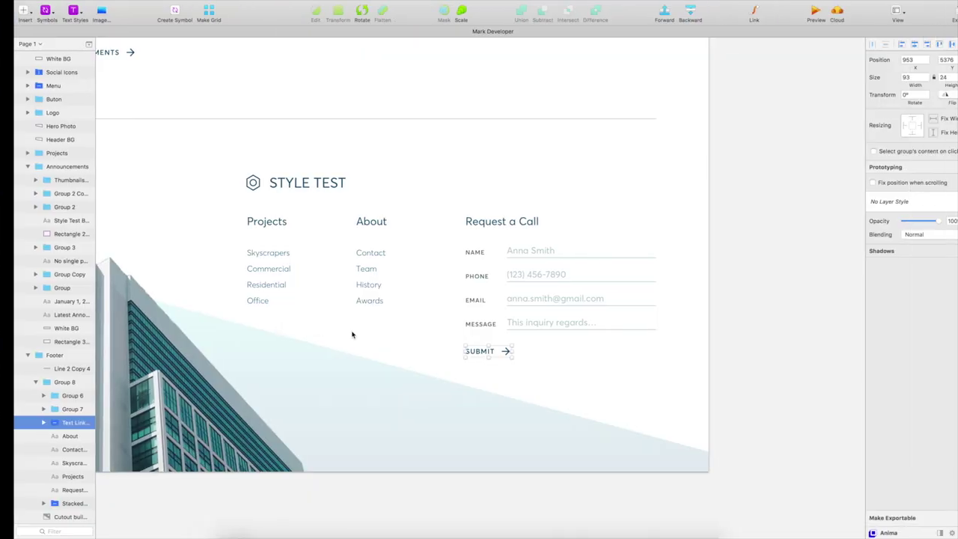
{"action": "left_click", "coordinate": [388, 407]}
{"action": "left_click", "coordinate": [505, 281]}
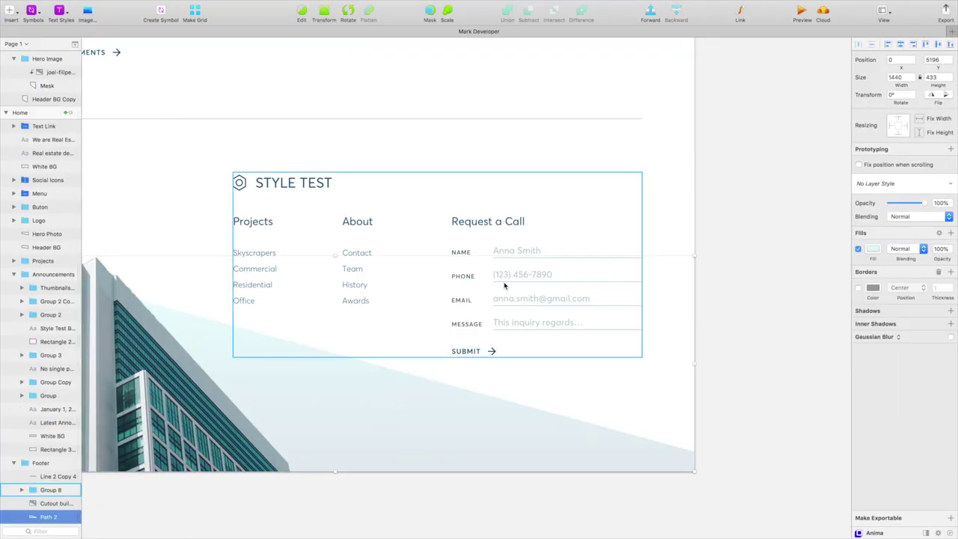
{"action": "scroll", "coordinate": [505, 283], "scroll_direction": "left", "scroll_amount": 5}
{"action": "scroll", "coordinate": [504, 285], "scroll_direction": "left", "scroll_amount": 4}
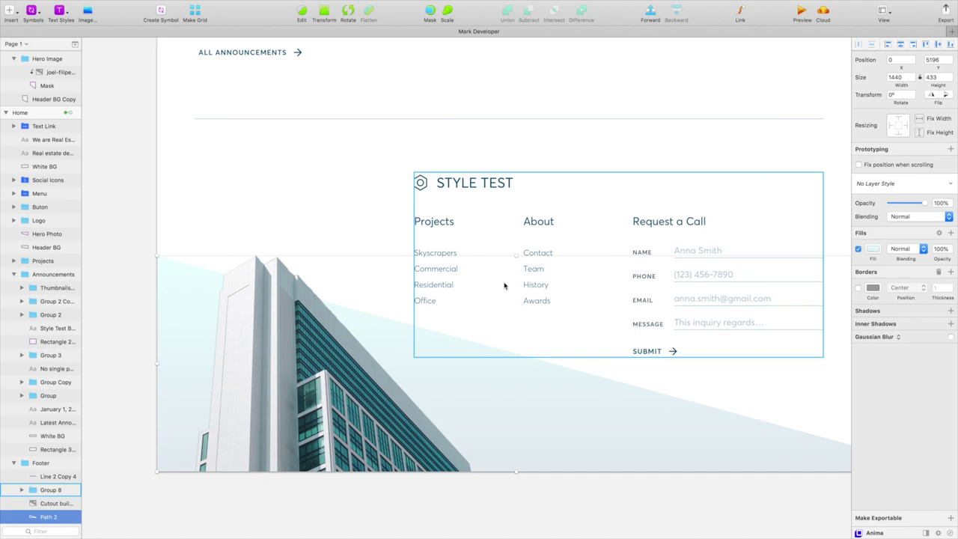
{"action": "key", "text": "ctrl+Right"}
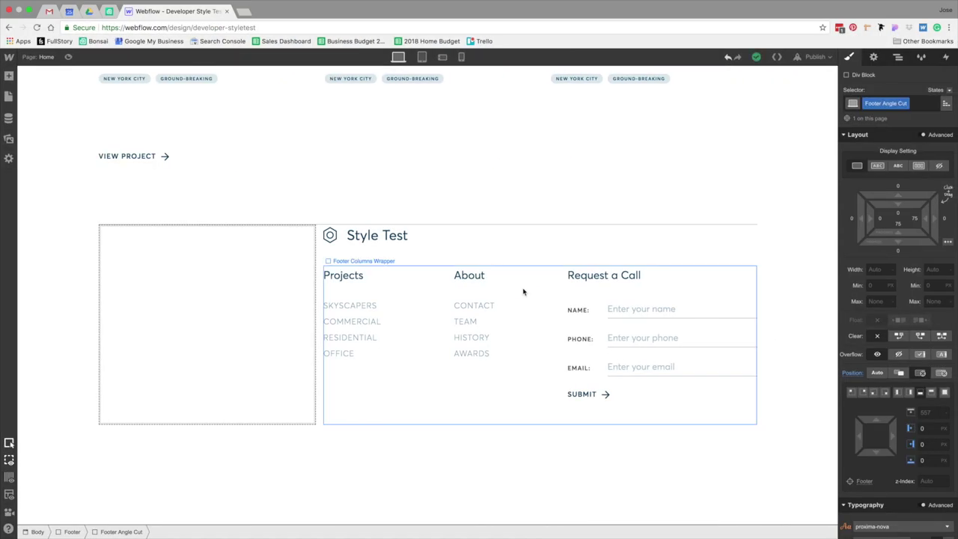
- Set the Footer Angle Cut height to 433 px and add a linear gradient background
{"action": "scroll", "coordinate": [922, 480], "scroll_direction": "down", "scroll_amount": 5}
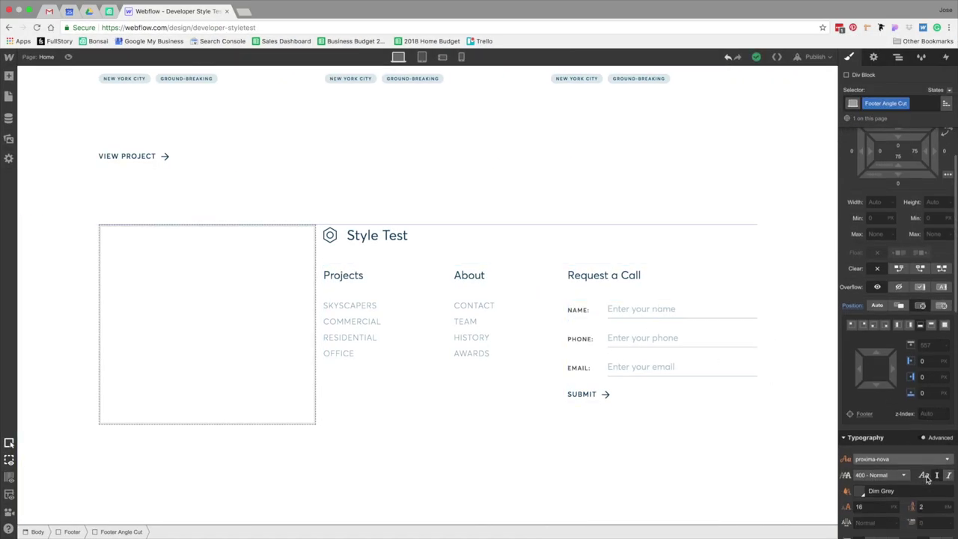
{"action": "scroll", "coordinate": [927, 480], "scroll_direction": "down", "scroll_amount": 3}
{"action": "scroll", "coordinate": [927, 480], "scroll_direction": "up", "scroll_amount": 4}
{"action": "scroll", "coordinate": [928, 480], "scroll_direction": "up", "scroll_amount": 5}
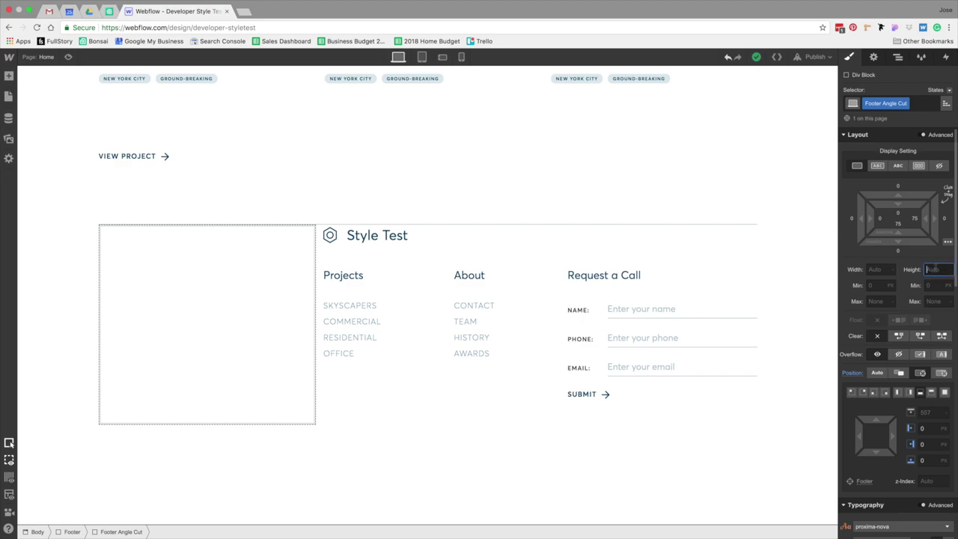
{"action": "key", "text": "Return"}
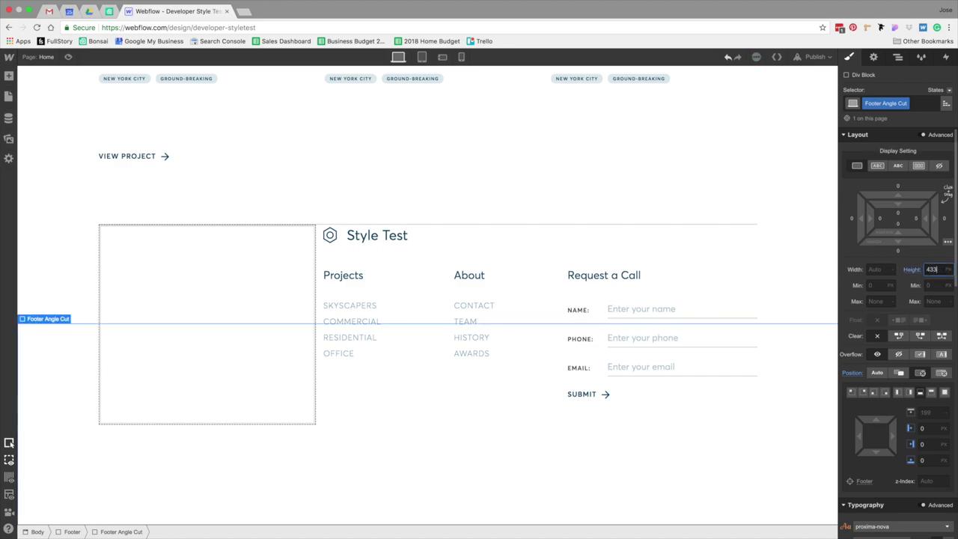
{"action": "scroll", "coordinate": [891, 366], "scroll_direction": "down", "scroll_amount": 5}
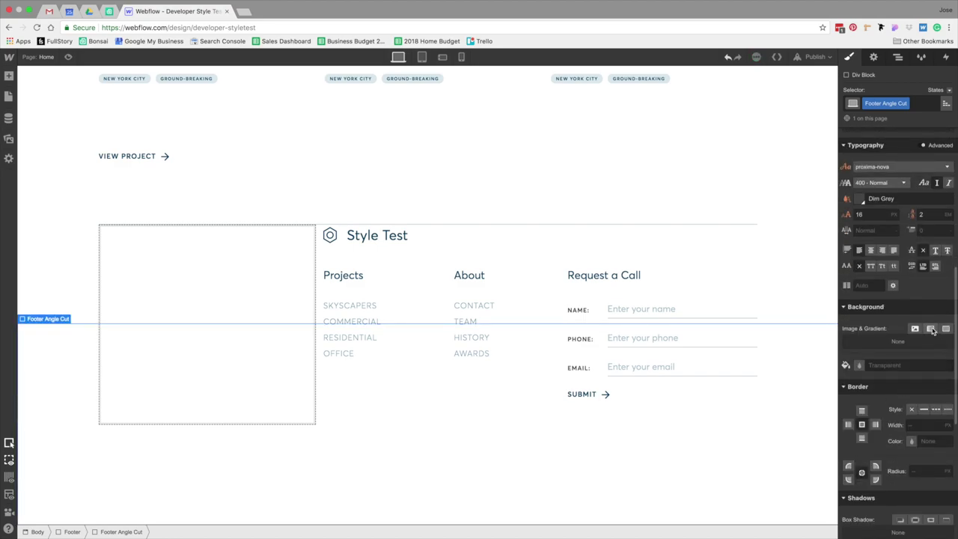
{"action": "left_click", "coordinate": [931, 330]}
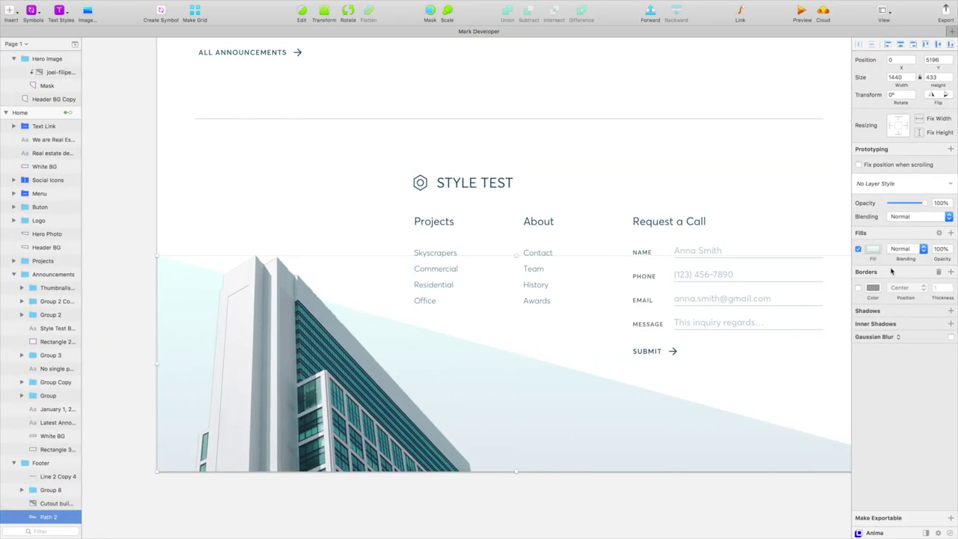
- In Sketch, view Path 2's gradient fill and select the end colour hex E0E9EE
{"action": "left_click", "coordinate": [873, 249]}
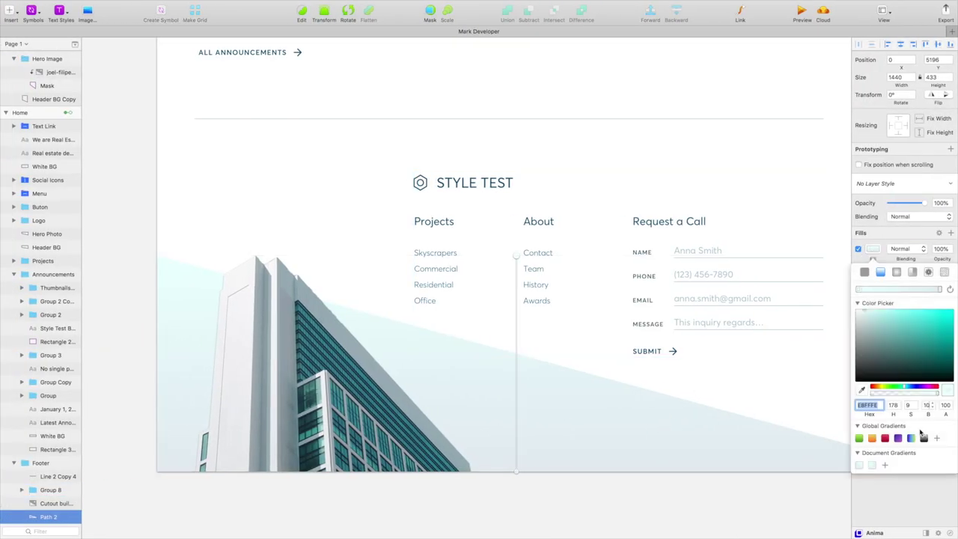
{"action": "left_click", "coordinate": [941, 291]}
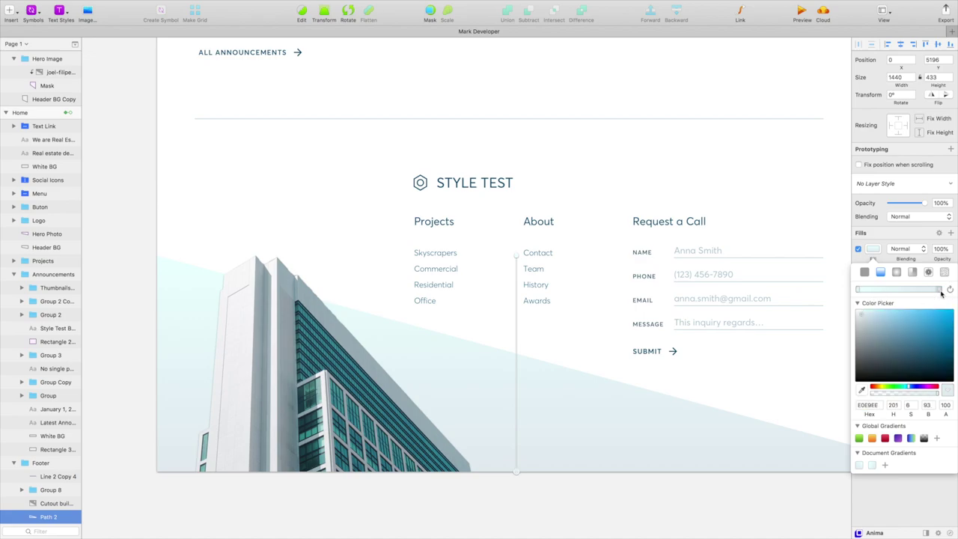
{"action": "left_click", "coordinate": [867, 405]}
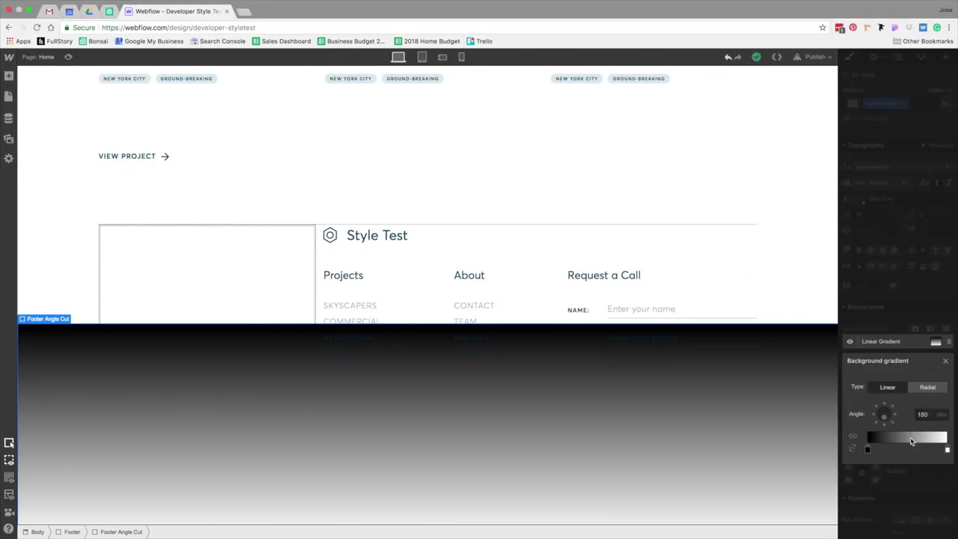
- Recolour the gradient stops to Wonder Blue #ebf5fa and Alice Blue #e0e9ee
{"action": "left_click", "coordinate": [947, 450]}
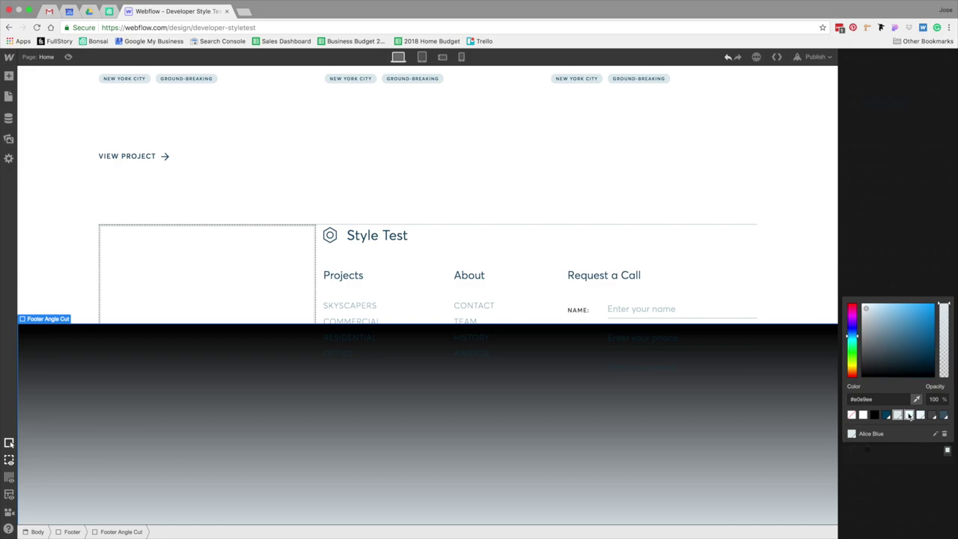
{"action": "left_click", "coordinate": [867, 470]}
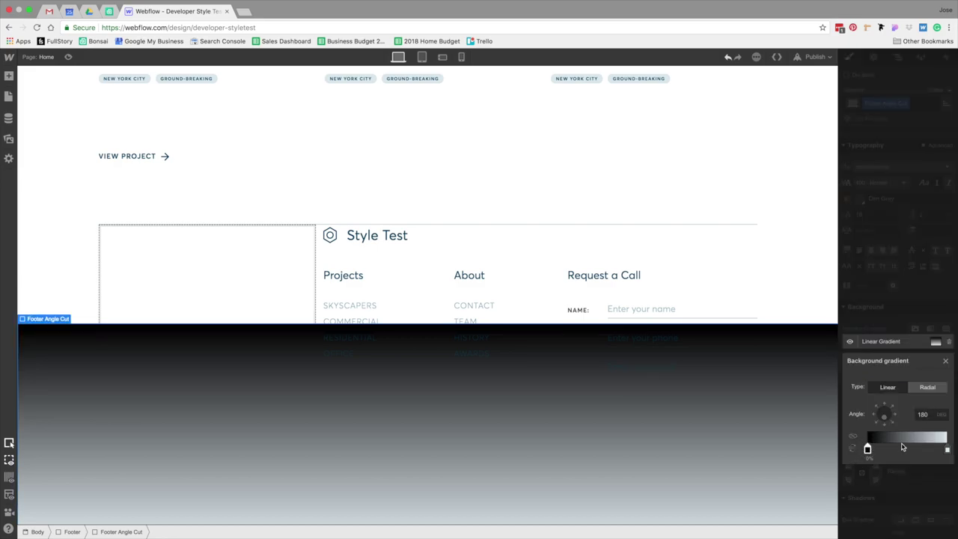
{"action": "left_click", "coordinate": [868, 449]}
{"action": "left_click", "coordinate": [921, 416]}
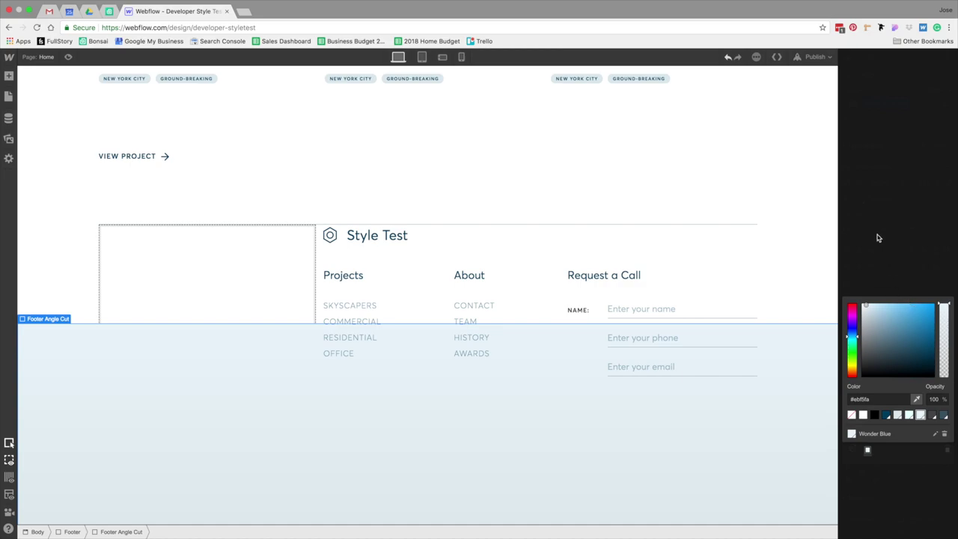
{"action": "left_click", "coordinate": [889, 245]}
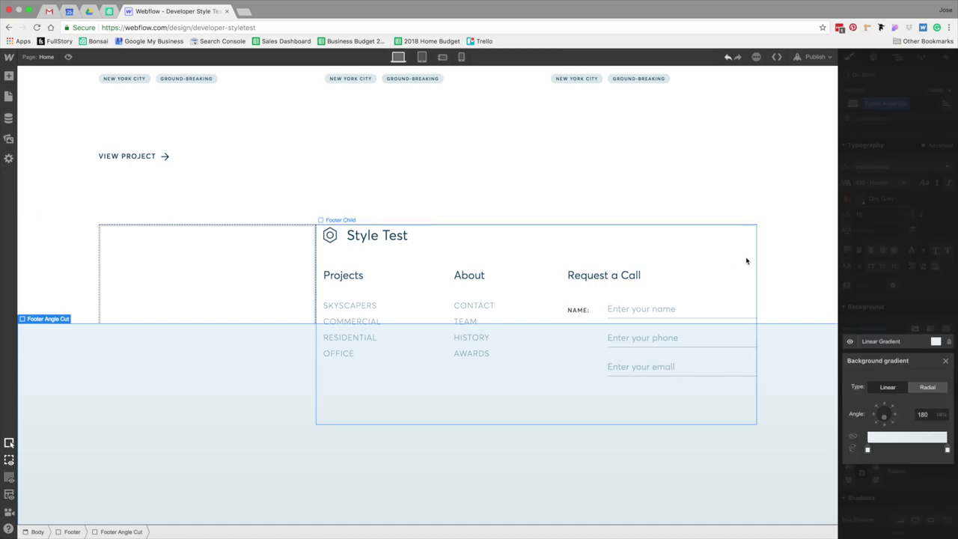
{"action": "left_click", "coordinate": [780, 209]}
- Set the Footer Angle Cut's z-index to -1
{"action": "left_click", "coordinate": [138, 372]}
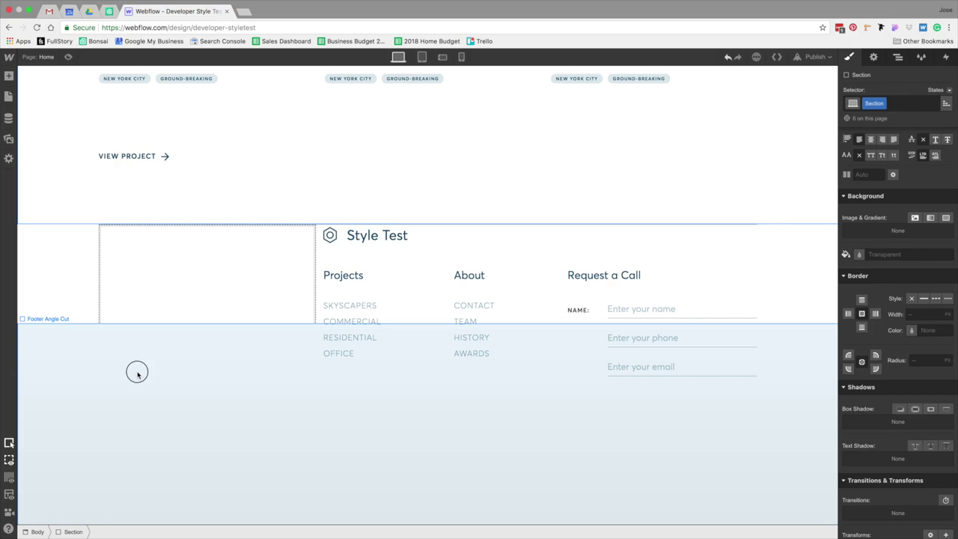
{"action": "scroll", "coordinate": [936, 289], "scroll_direction": "up", "scroll_amount": 3}
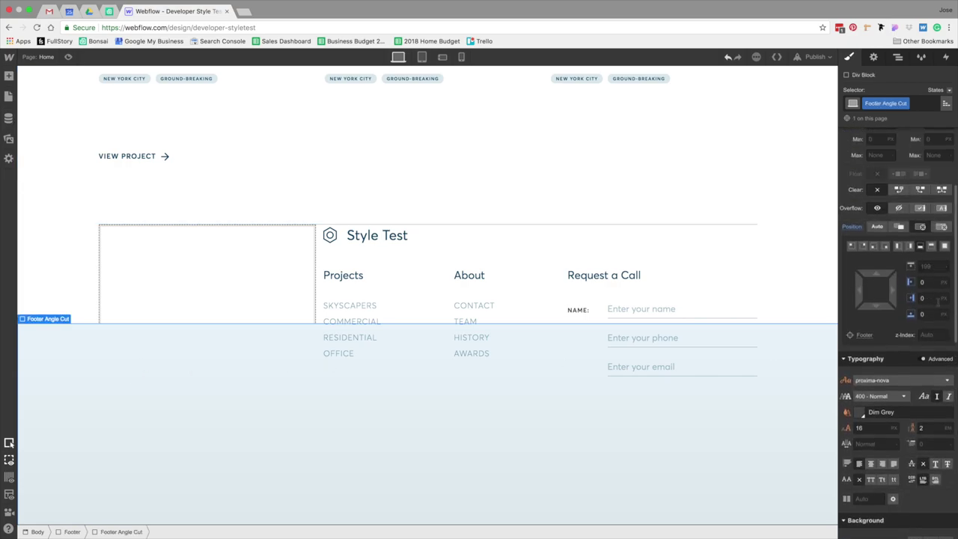
{"action": "left_click", "coordinate": [928, 334]}
{"action": "type", "text": "-1"}
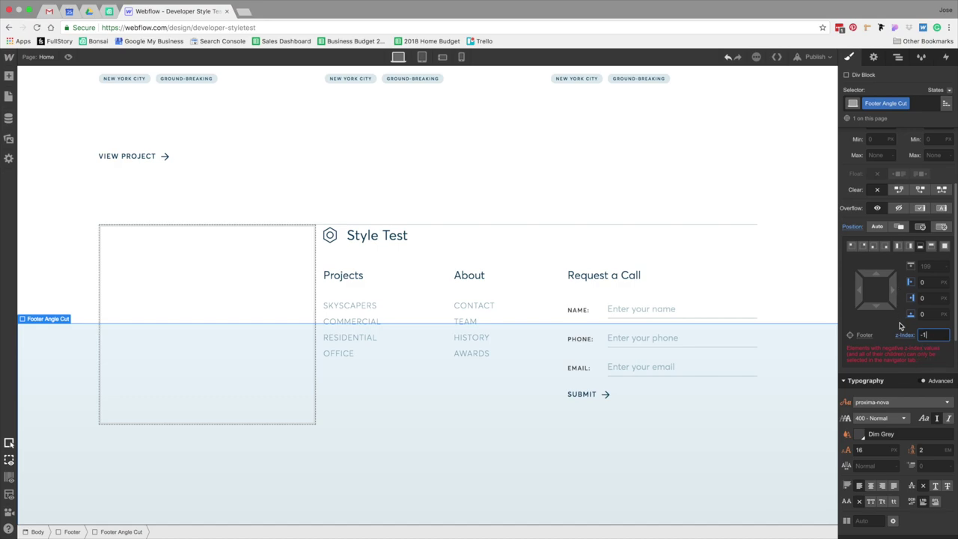
{"action": "scroll", "coordinate": [902, 322], "scroll_direction": "down", "scroll_amount": 10}
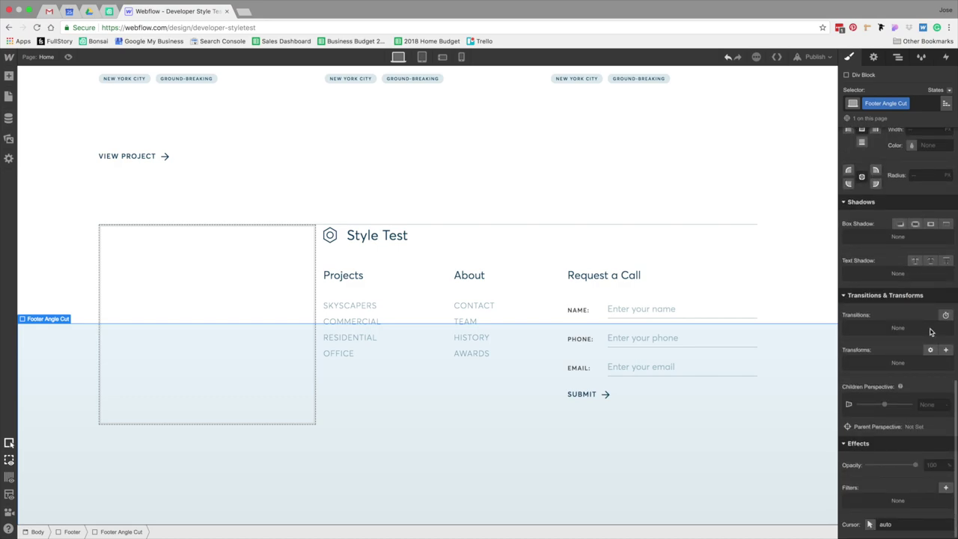
{"action": "left_click", "coordinate": [930, 350]}
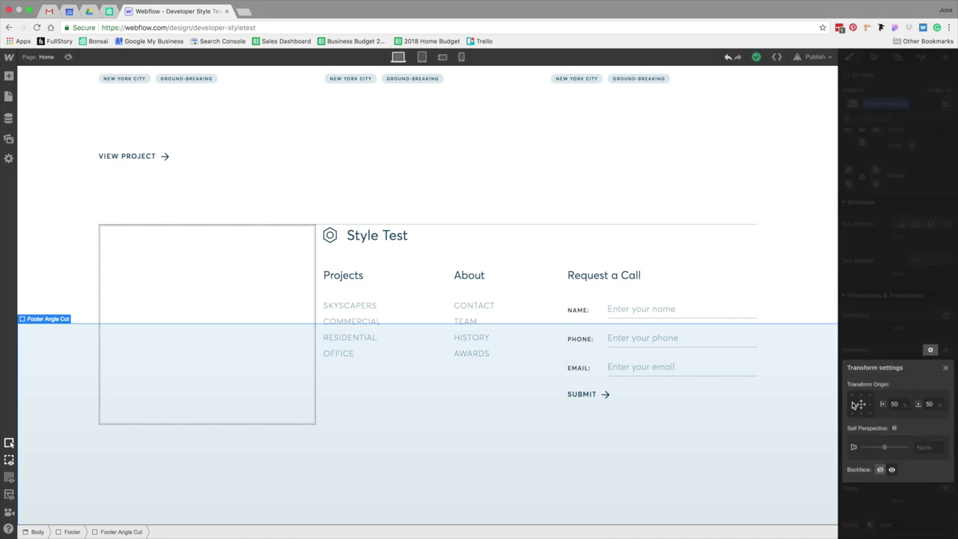
- Add a Skew transform of 10 DEG on the Y axis to the Footer Angle Cut
{"action": "left_click", "coordinate": [898, 332]}
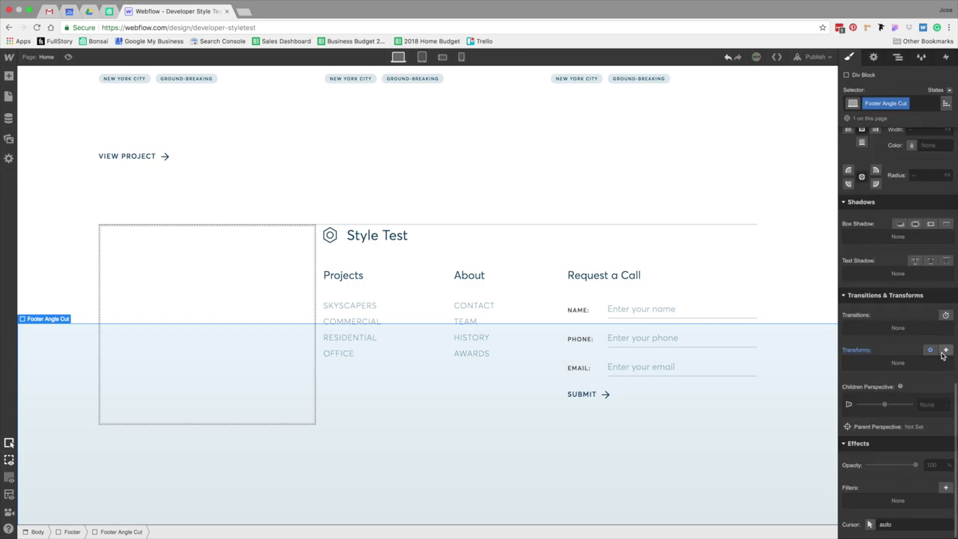
{"action": "left_click", "coordinate": [945, 349]}
{"action": "left_click", "coordinate": [941, 364]}
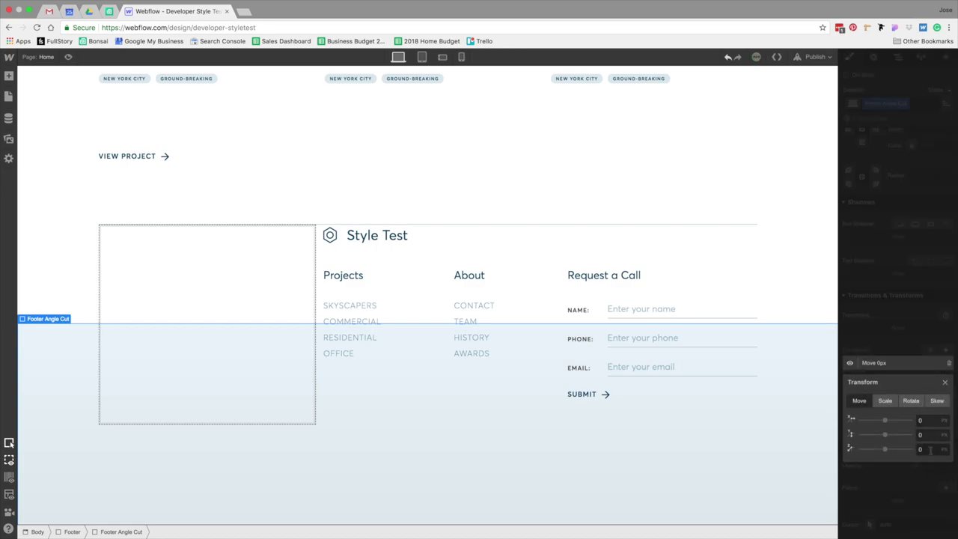
{"action": "left_click", "coordinate": [939, 402]}
{"action": "left_click", "coordinate": [936, 434]}
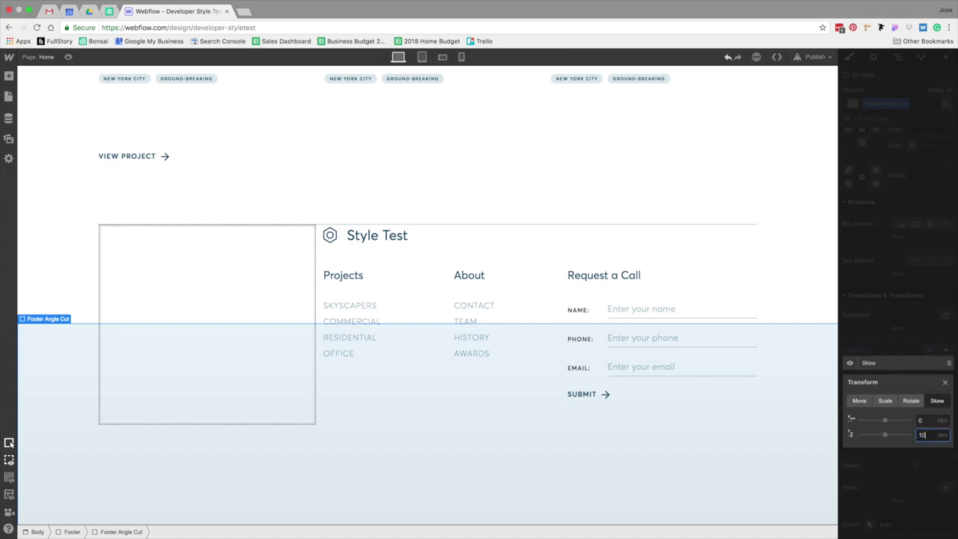
{"action": "type", "text": "10"}
{"action": "key", "text": "Return"}
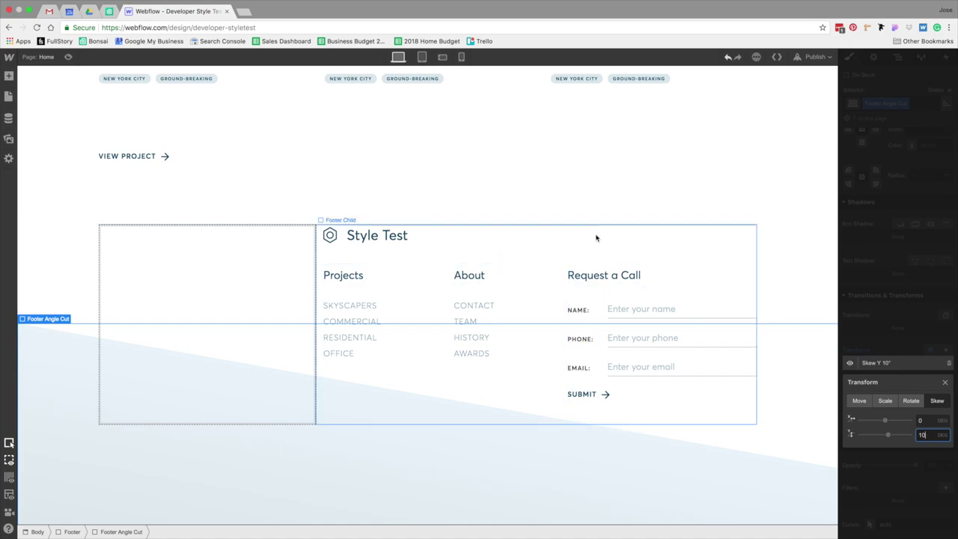
{"action": "scroll", "coordinate": [588, 254], "scroll_direction": "down", "scroll_amount": 1}
{"action": "scroll", "coordinate": [588, 254], "scroll_direction": "up", "scroll_amount": 2}
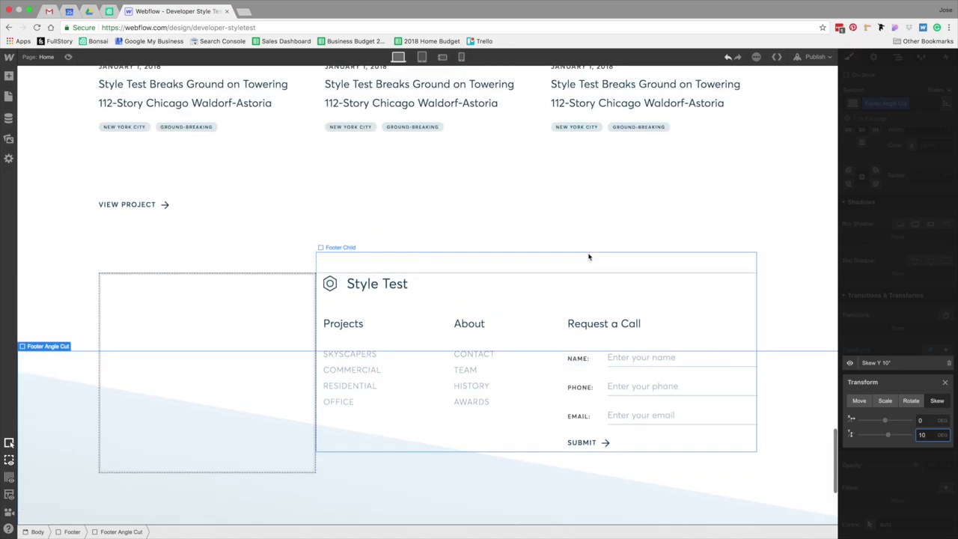
{"action": "scroll", "coordinate": [589, 257], "scroll_direction": "down", "scroll_amount": 3}
{"action": "scroll", "coordinate": [588, 257], "scroll_direction": "down", "scroll_amount": 3}
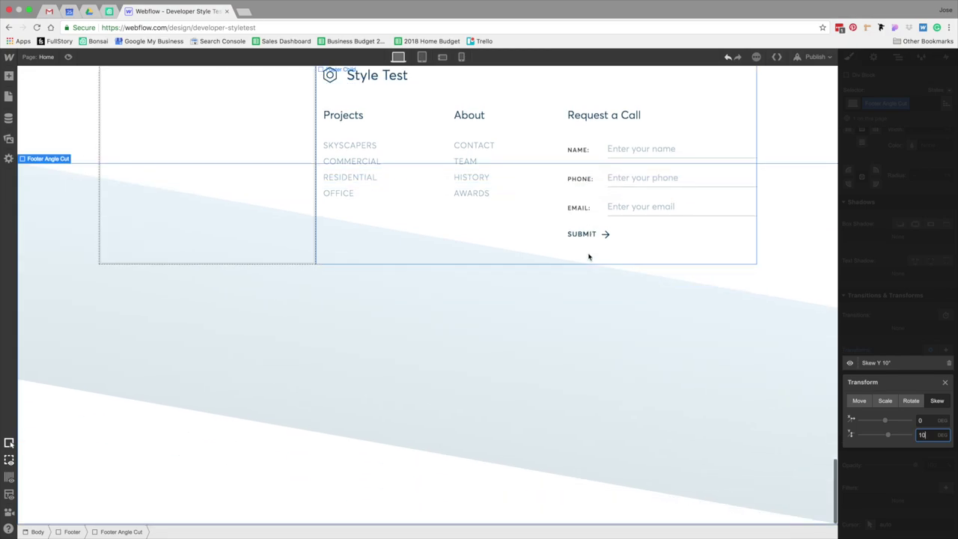
{"action": "scroll", "coordinate": [589, 257], "scroll_direction": "up", "scroll_amount": 2}
{"action": "scroll", "coordinate": [589, 257], "scroll_direction": "up", "scroll_amount": 1}
{"action": "scroll", "coordinate": [589, 255], "scroll_direction": "down", "scroll_amount": 3}
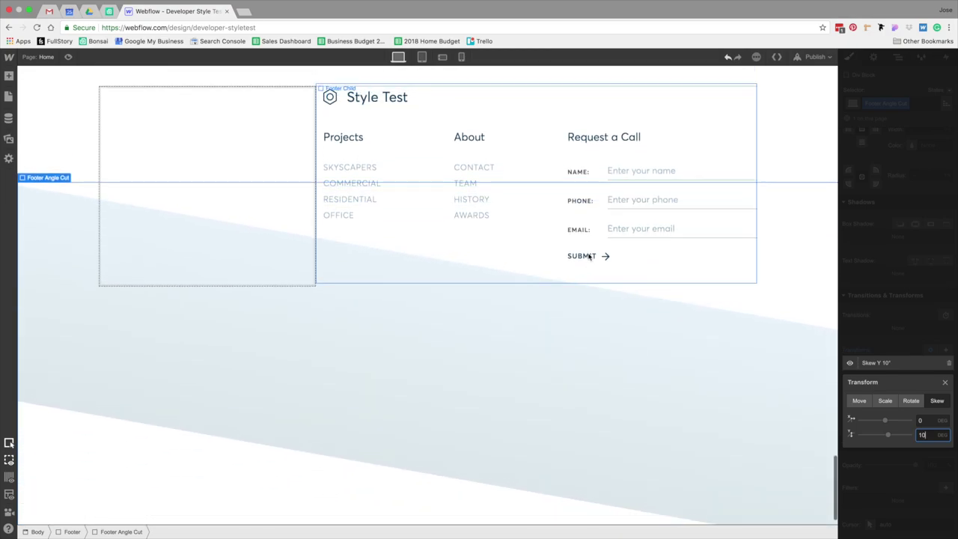
{"action": "scroll", "coordinate": [589, 256], "scroll_direction": "up", "scroll_amount": 3}
{"action": "scroll", "coordinate": [590, 255], "scroll_direction": "up", "scroll_amount": 4}
{"action": "scroll", "coordinate": [592, 256], "scroll_direction": "down", "scroll_amount": 4}
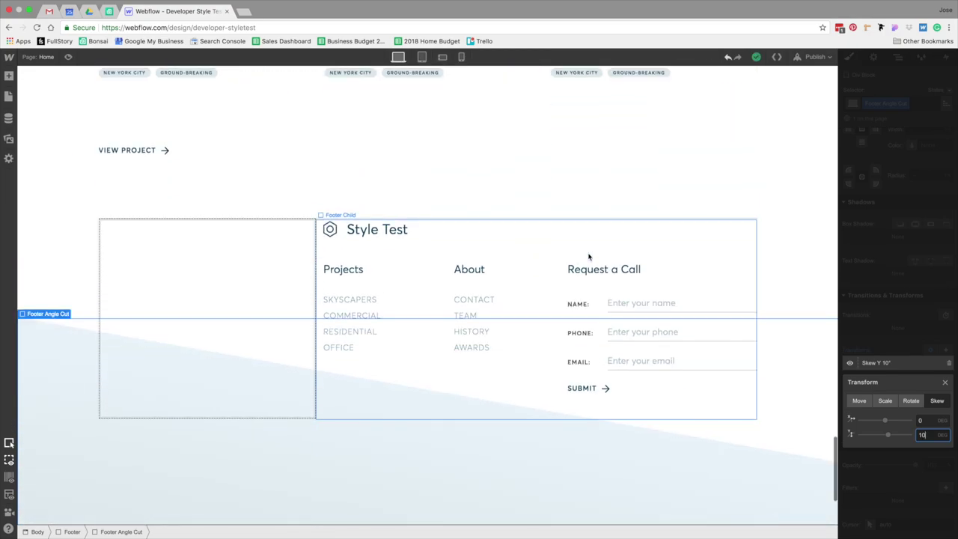
{"action": "scroll", "coordinate": [772, 337], "scroll_direction": "down", "scroll_amount": 3}
- Set the Footer section's Overflow to Hidden
{"action": "left_click", "coordinate": [772, 370]}
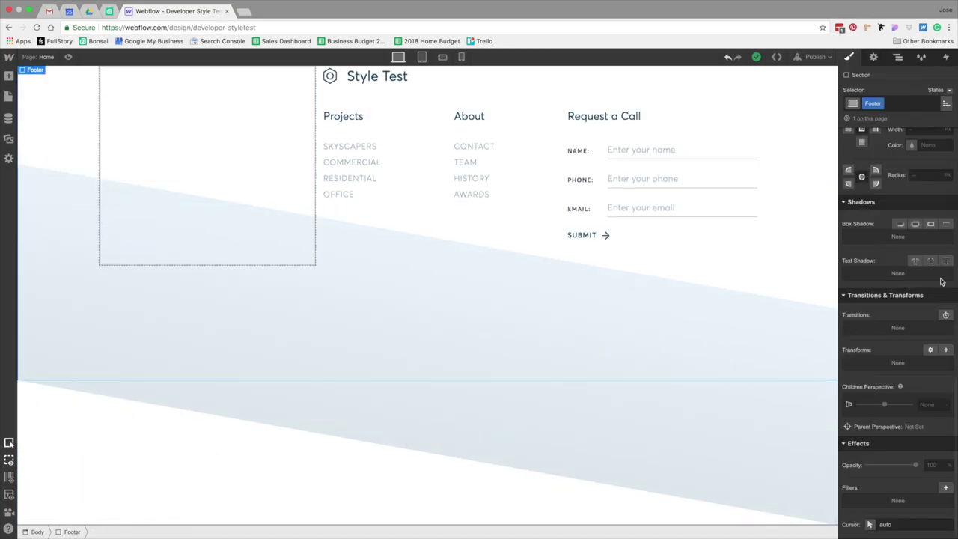
{"action": "scroll", "coordinate": [884, 351], "scroll_direction": "up", "scroll_amount": 2}
{"action": "scroll", "coordinate": [885, 351], "scroll_direction": "up", "scroll_amount": 5}
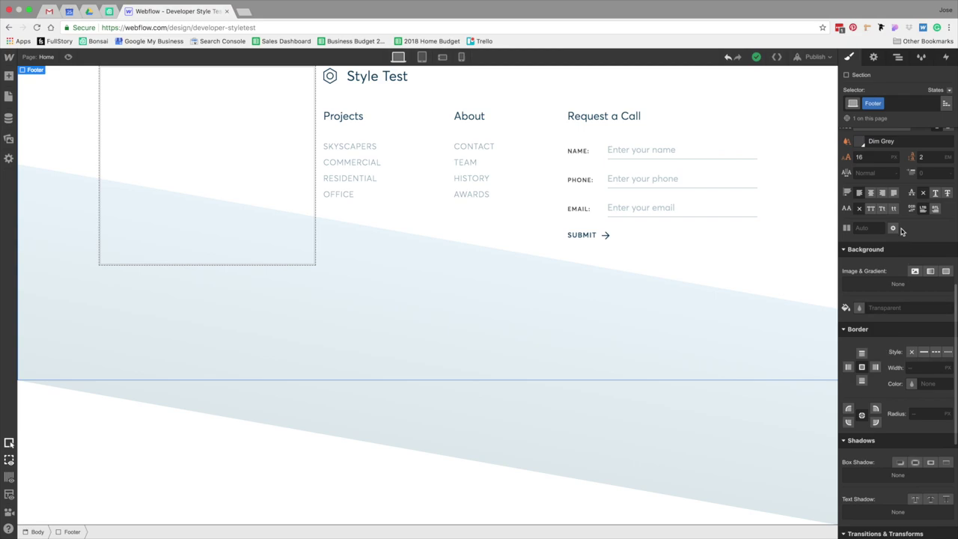
{"action": "scroll", "coordinate": [895, 224], "scroll_direction": "up", "scroll_amount": 5}
{"action": "scroll", "coordinate": [894, 240], "scroll_direction": "up", "scroll_amount": 4}
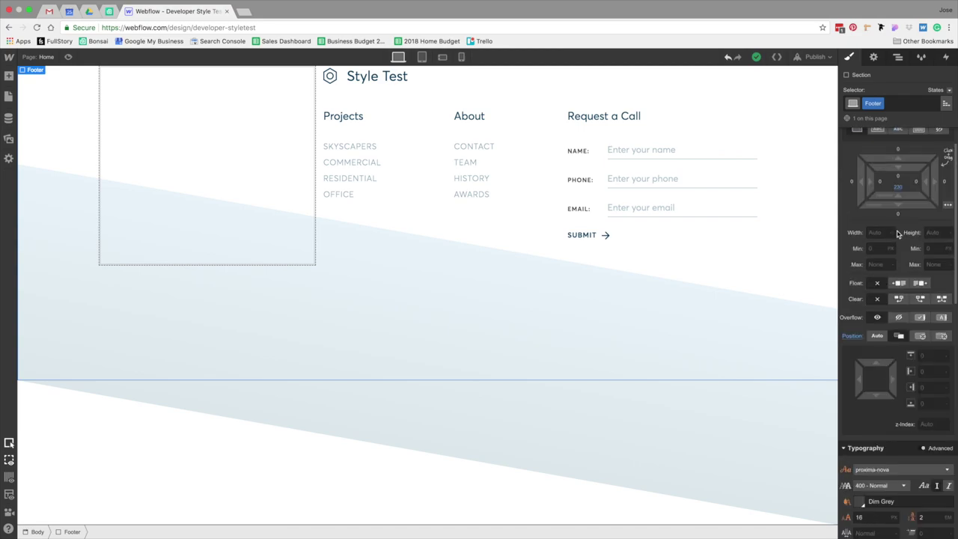
{"action": "left_click", "coordinate": [899, 318]}
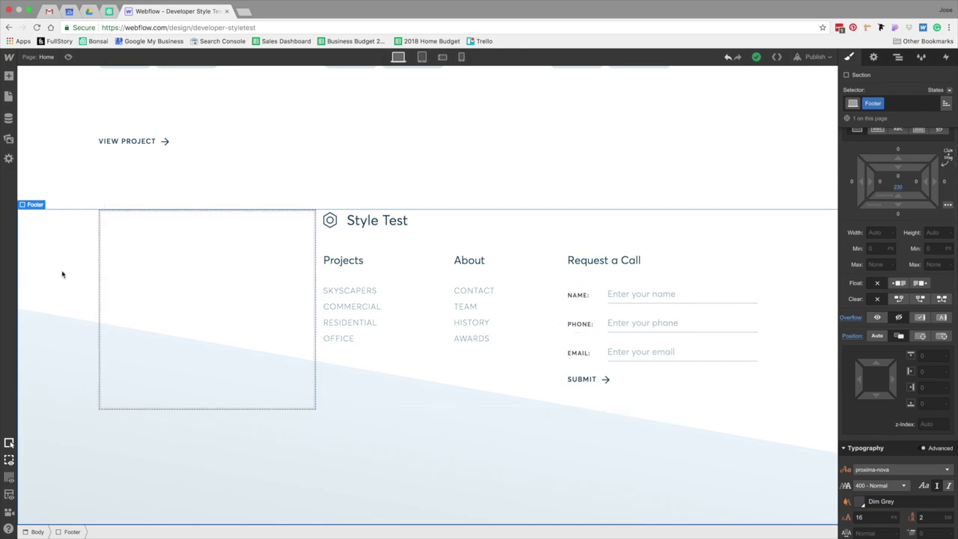
- In Sketch, add a PNG export preset to the Path 2 background shape, then select the building cutout
{"action": "key", "text": "ctrl+Left"}
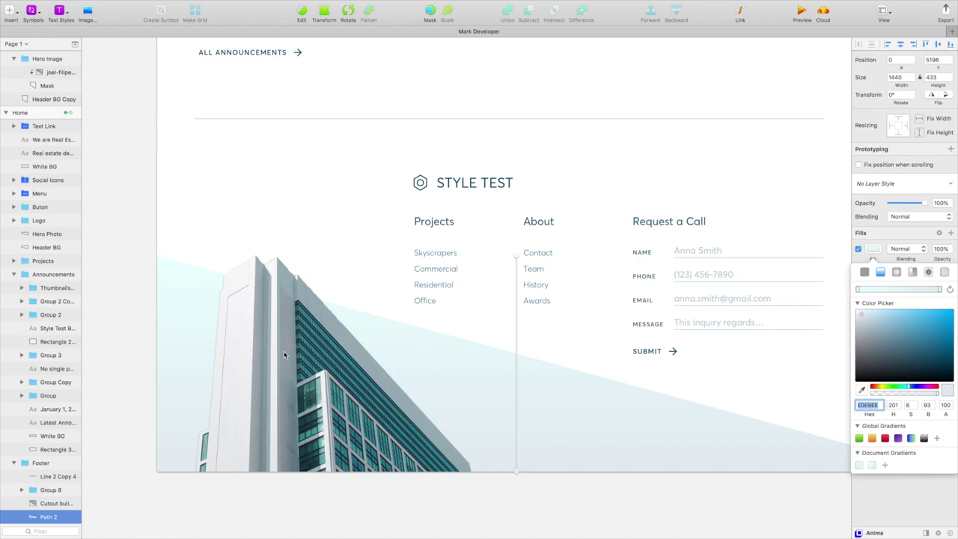
{"action": "left_click", "coordinate": [295, 351]}
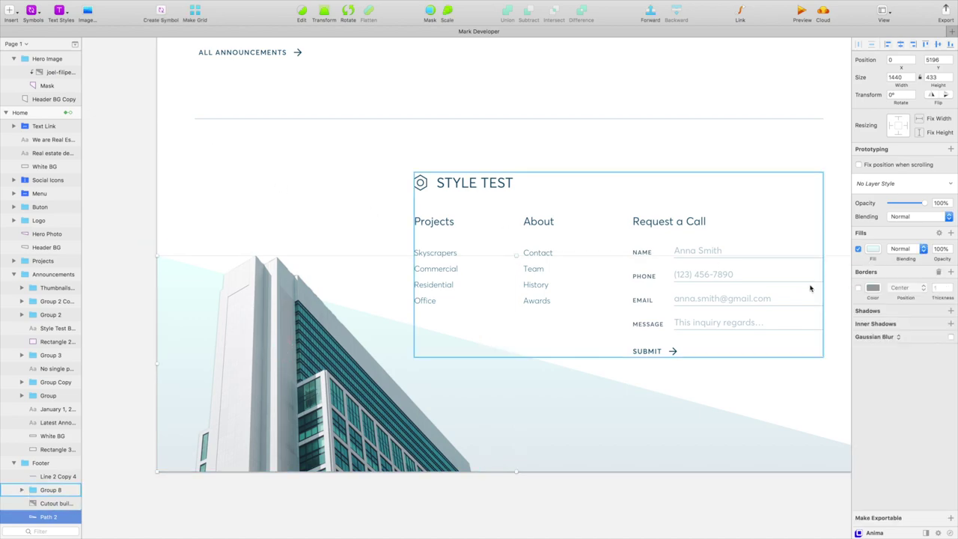
{"action": "left_click", "coordinate": [951, 518]}
{"action": "left_click", "coordinate": [936, 495]}
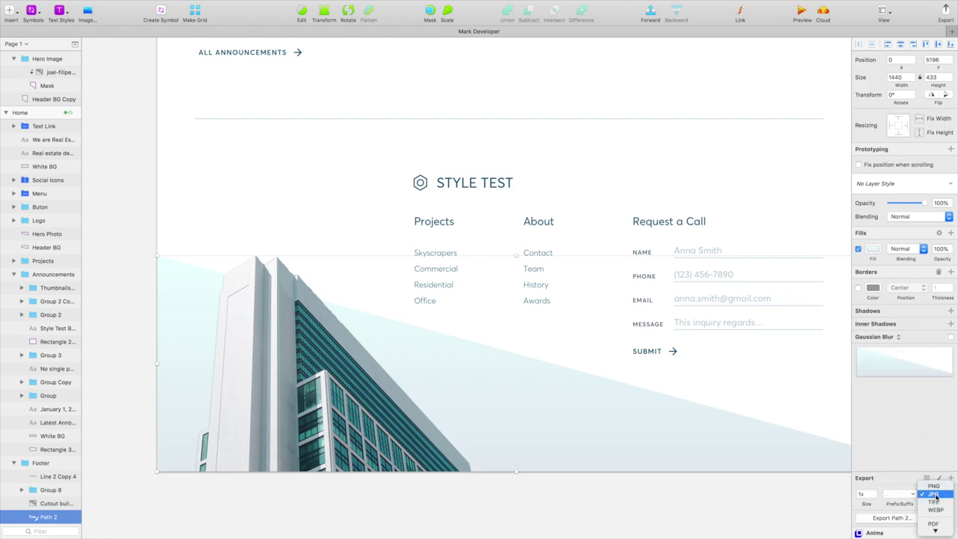
{"action": "left_click", "coordinate": [936, 492]}
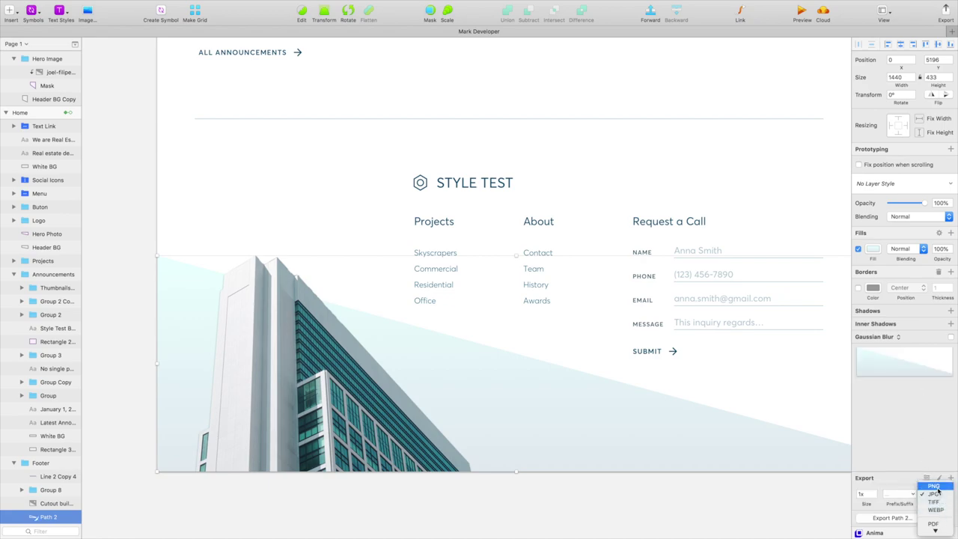
{"action": "left_click", "coordinate": [281, 297]}
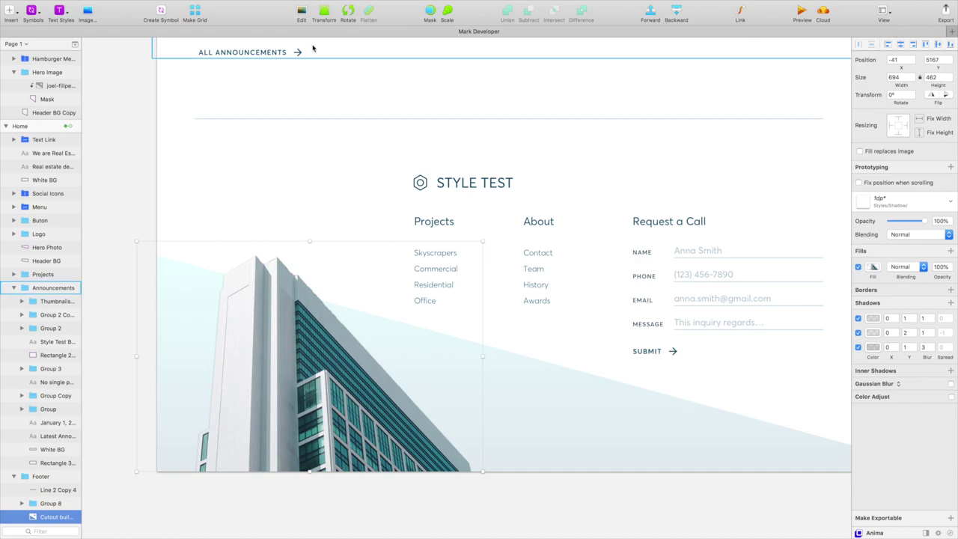
- Crop the building cutout bitmap to the part inside the artboard (654 × 433.47) and finish editing
{"action": "left_click", "coordinate": [302, 12]}
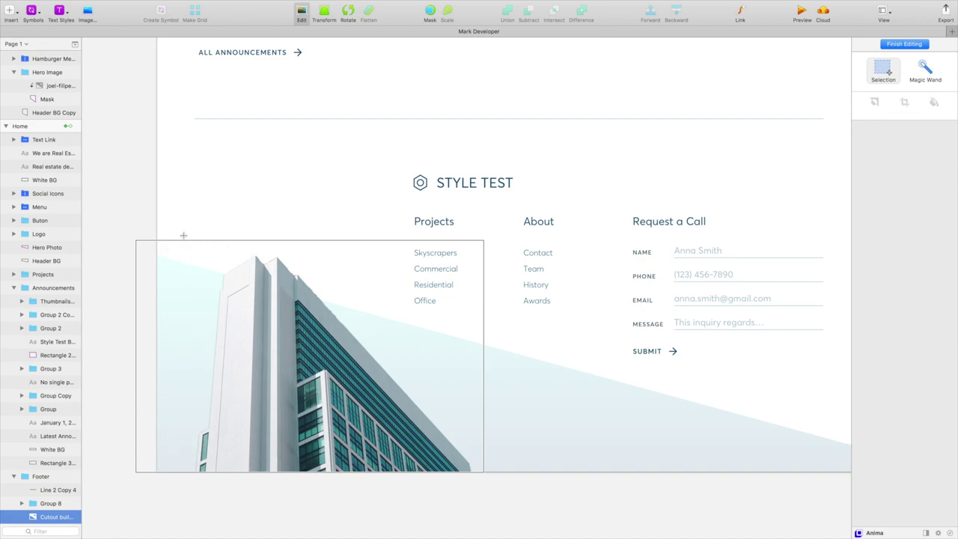
{"action": "left_click_drag", "start_coordinate": [180, 241], "coordinate": [505, 525]}
{"action": "left_click_drag", "start_coordinate": [157, 241], "coordinate": [515, 523]}
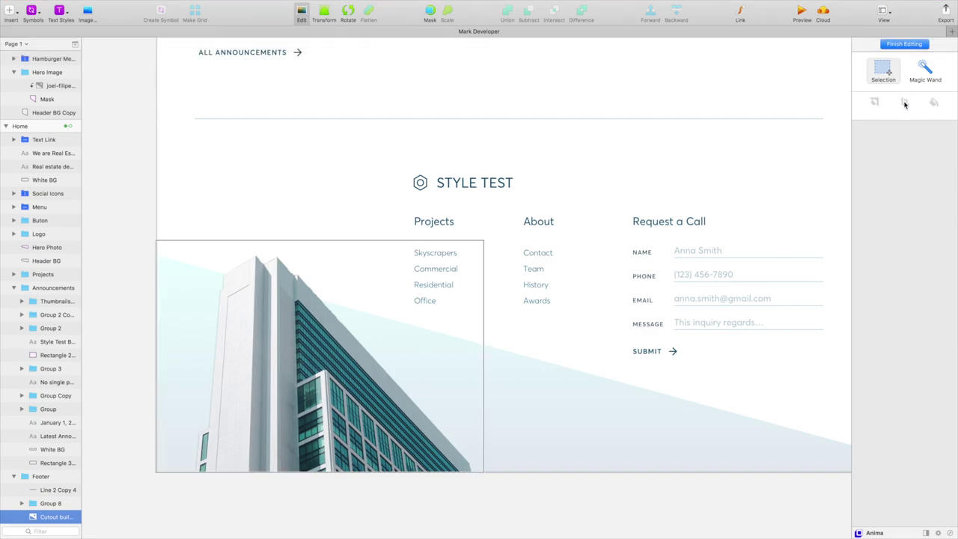
{"action": "left_click", "coordinate": [905, 104]}
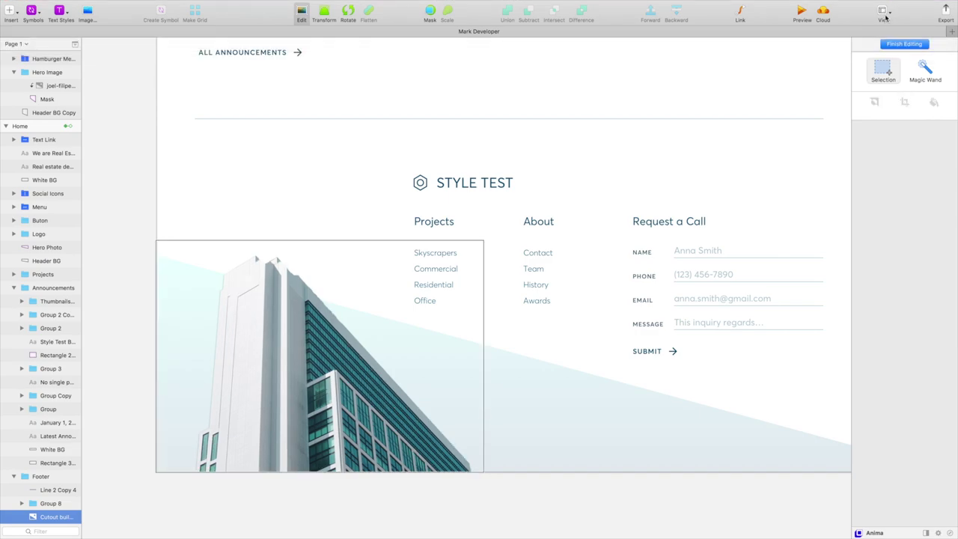
{"action": "left_click", "coordinate": [905, 43]}
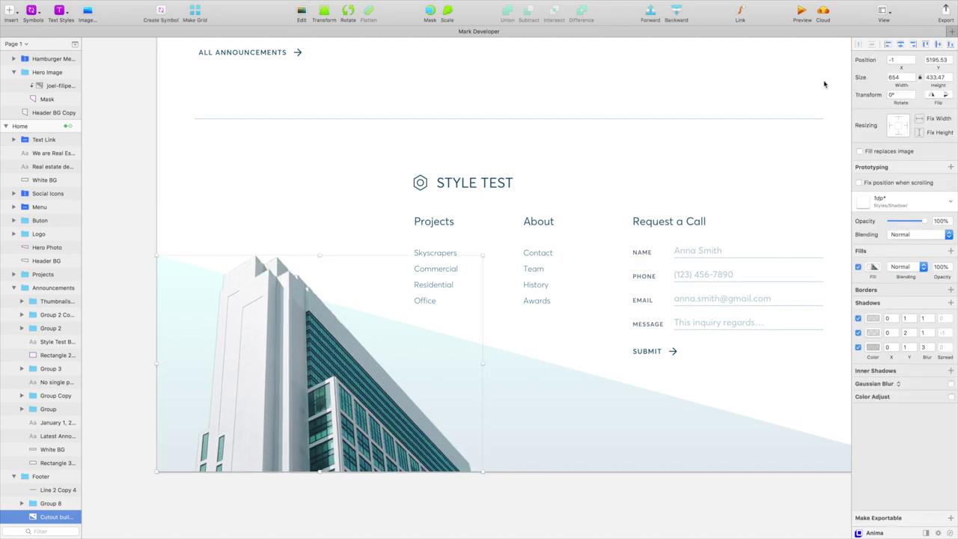
- Export the cropped building as a 2x PNG named 'Cutout building' to the Desktop
{"action": "left_click", "coordinate": [951, 518]}
{"action": "left_click", "coordinate": [865, 494]}
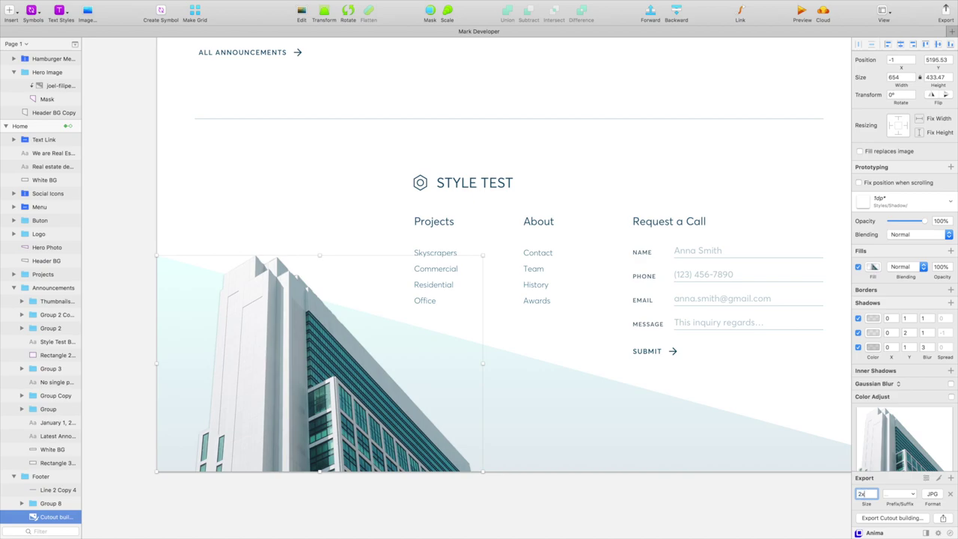
{"action": "left_click", "coordinate": [932, 494]}
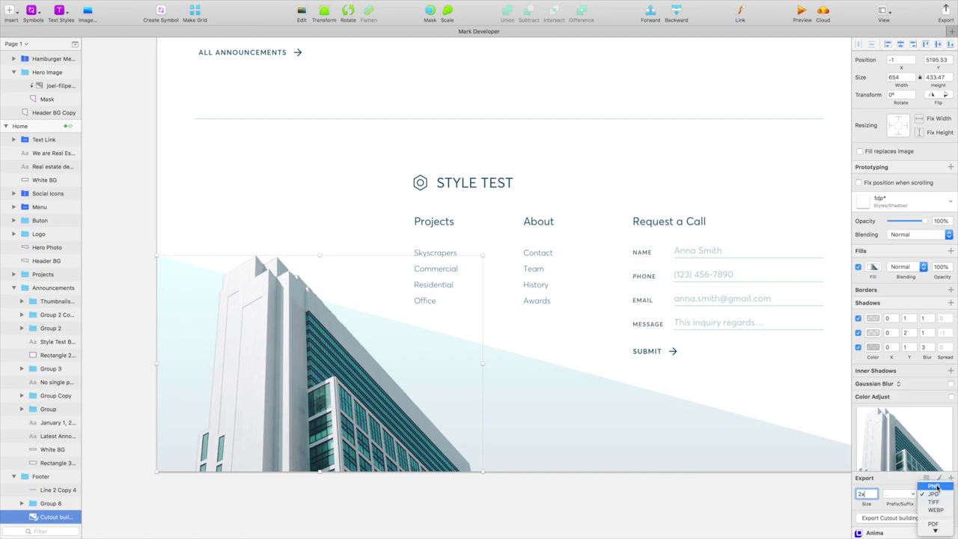
{"action": "left_click", "coordinate": [932, 483]}
{"action": "left_click", "coordinate": [898, 518]}
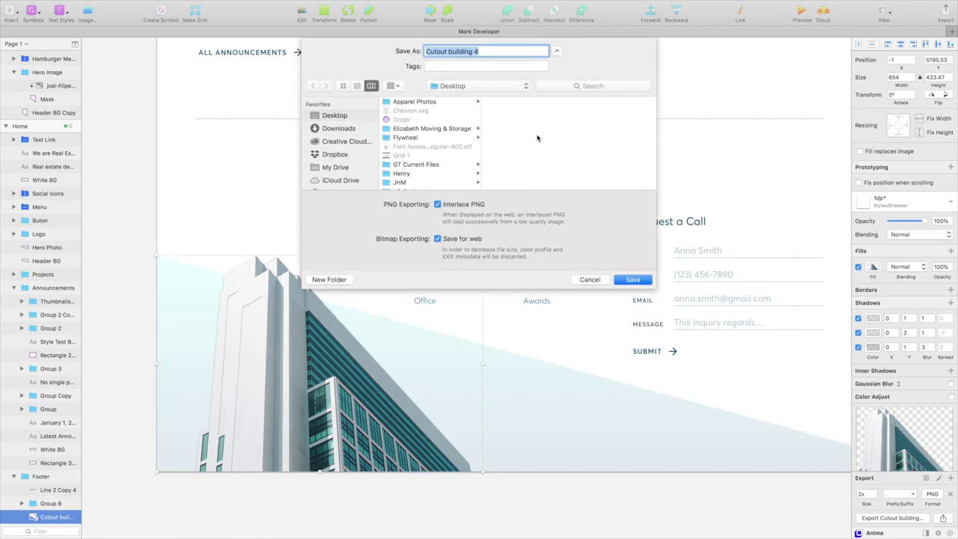
{"action": "key", "text": "Right"}
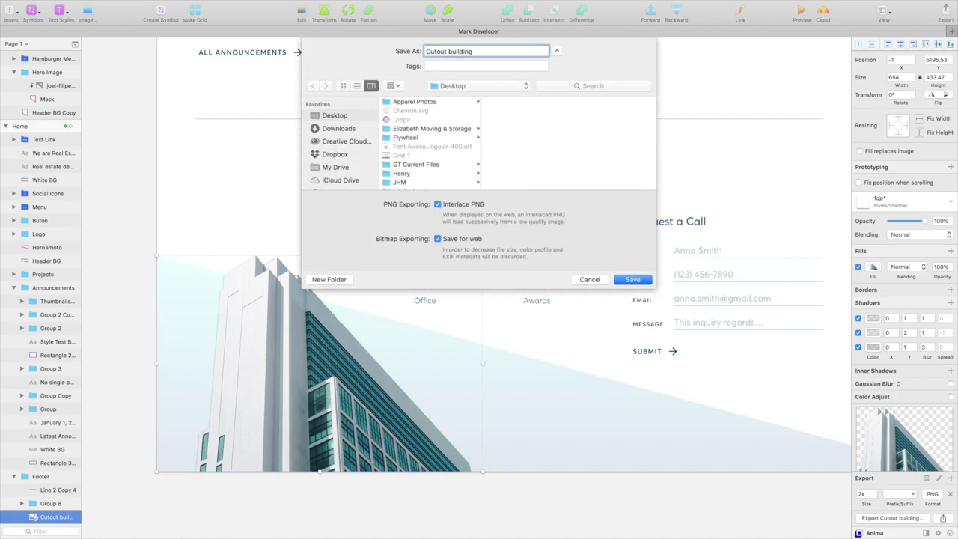
{"action": "left_click", "coordinate": [633, 280]}
{"action": "key", "text": "ctrl+Right"}
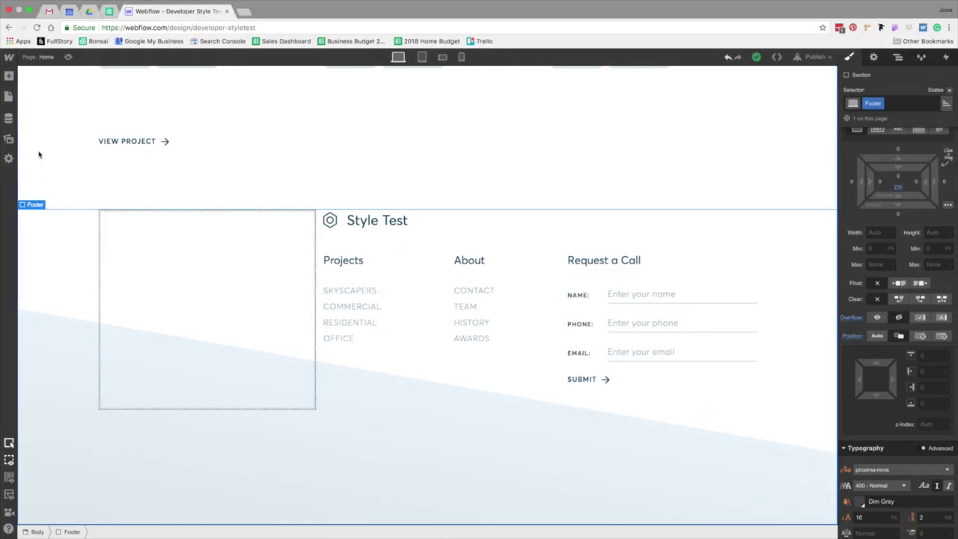
- Upload the 'Cutout building' PNG to Webflow assets and place it inside the footer
{"action": "key", "text": "a"}
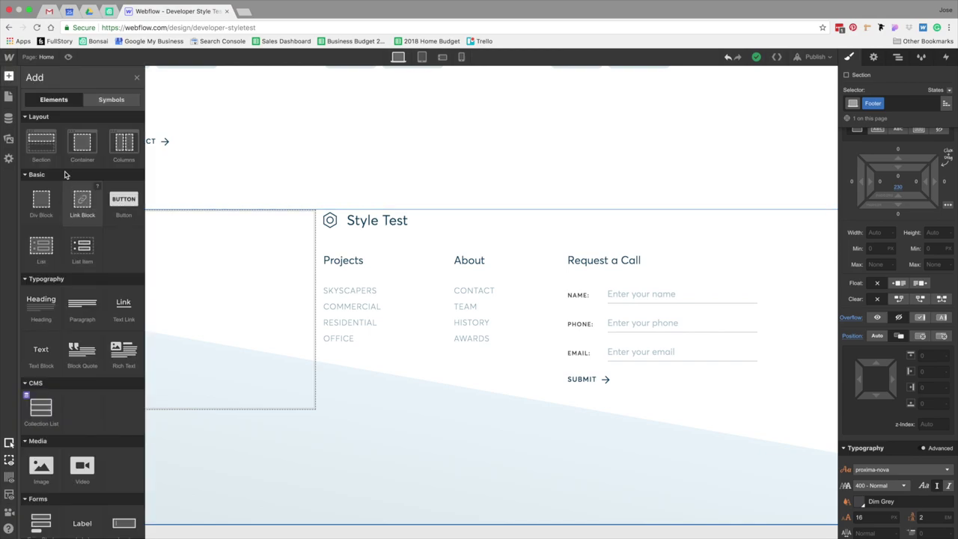
{"action": "left_click", "coordinate": [8, 138]}
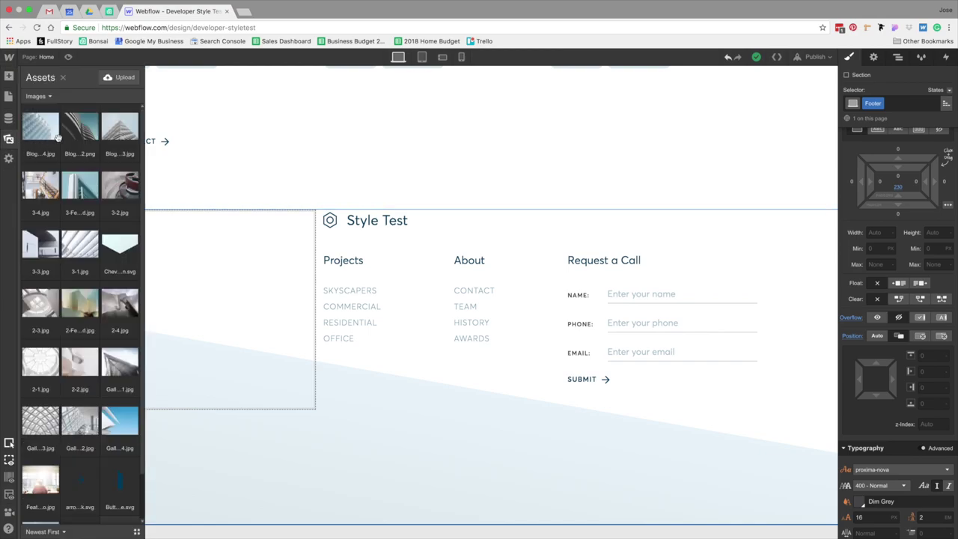
{"action": "left_click", "coordinate": [104, 83]}
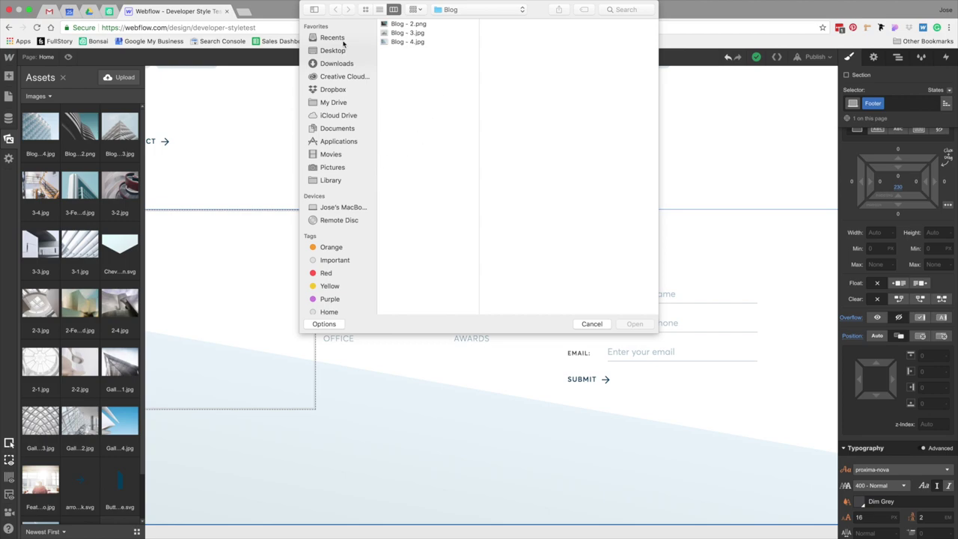
{"action": "left_click", "coordinate": [332, 51]}
{"action": "double_click", "coordinate": [412, 42]}
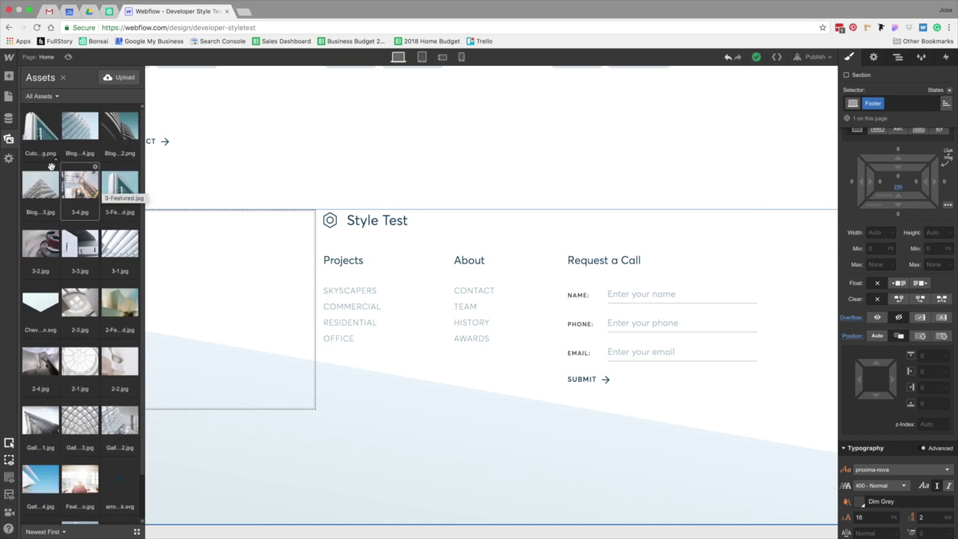
{"action": "left_click_drag", "start_coordinate": [45, 127], "coordinate": [48, 271]}
{"action": "left_click", "coordinate": [153, 226]}
- Give the image a new class named 'Footer Image' and start editing its height
{"action": "left_click", "coordinate": [906, 103]}
{"action": "type", "text": "foo"}
{"action": "key", "text": "BackSpace"}
{"action": "key", "text": "BackSpace"}
{"action": "key", "text": "BackSpace"}
{"action": "type", "text": "Footer Image"}
{"action": "key", "text": "Return"}
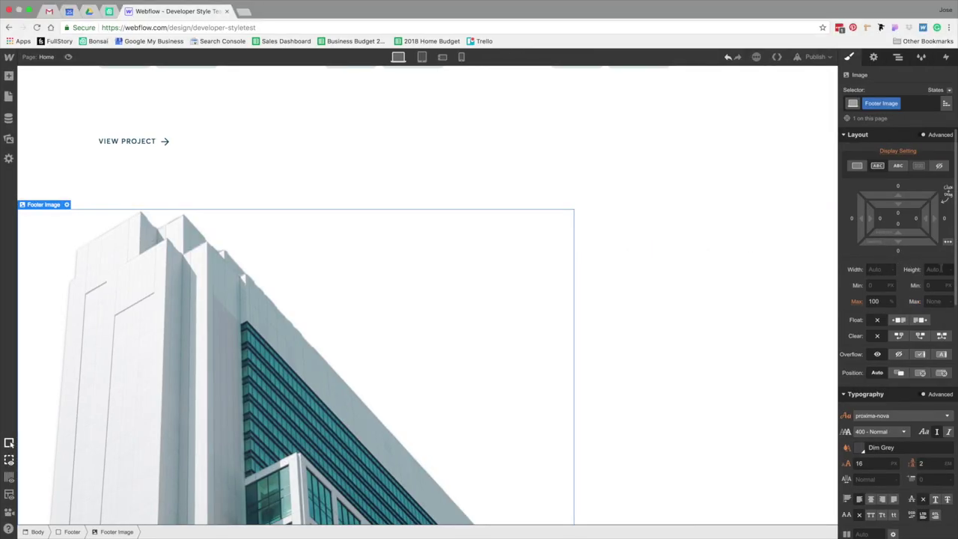
{"action": "left_click", "coordinate": [940, 270]}
- Set the image height to 433 px and position it absolutely at the footer's bottom-left
{"action": "type", "text": "433"}
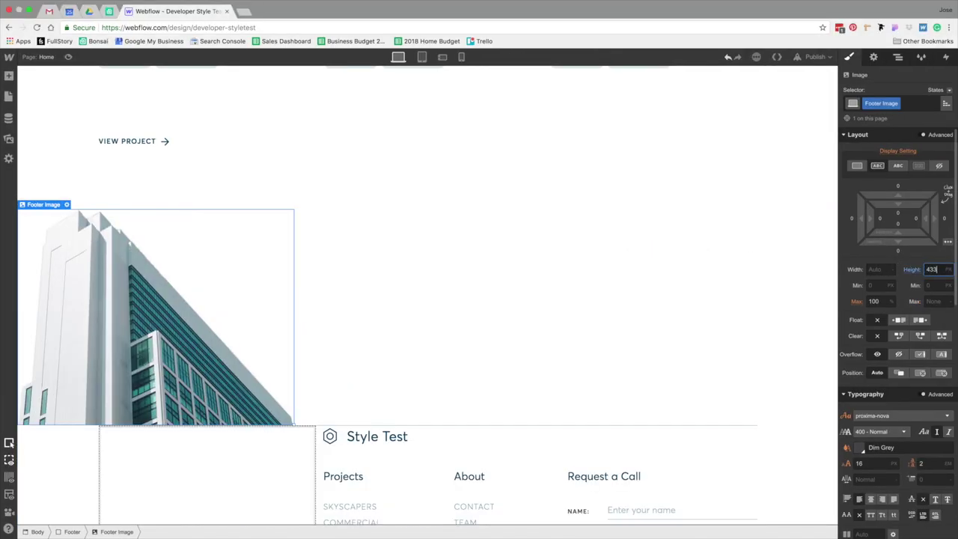
{"action": "scroll", "coordinate": [479, 296], "scroll_direction": "down", "scroll_amount": 5}
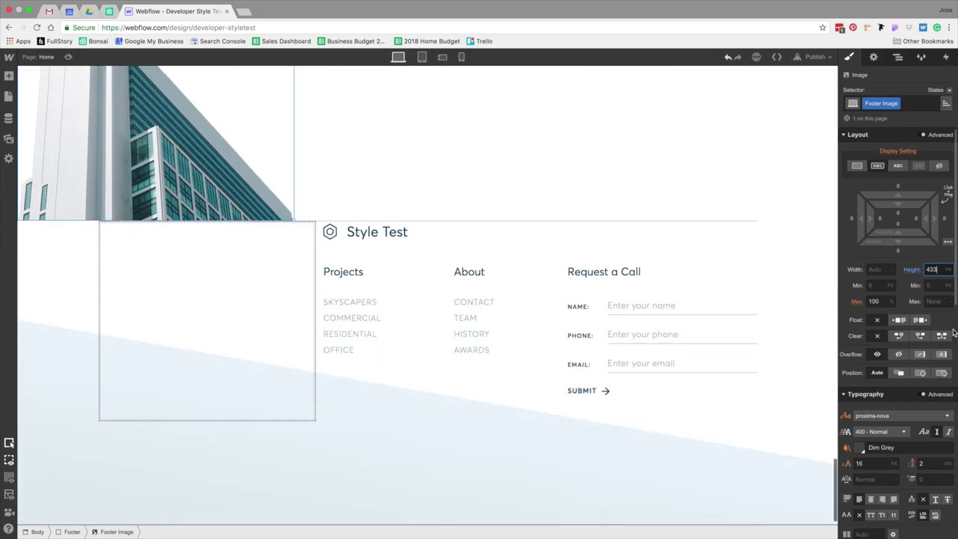
{"action": "left_click", "coordinate": [921, 373]}
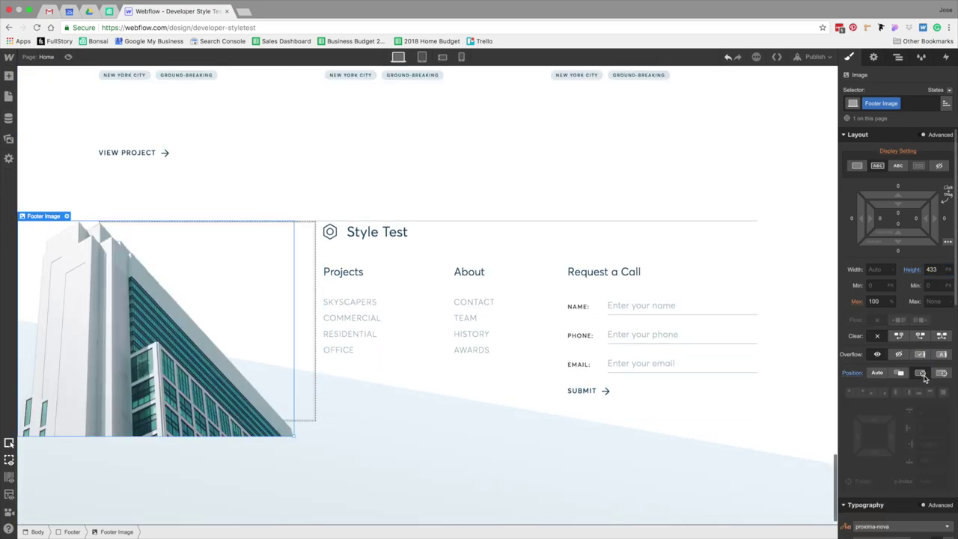
{"action": "left_click", "coordinate": [875, 394]}
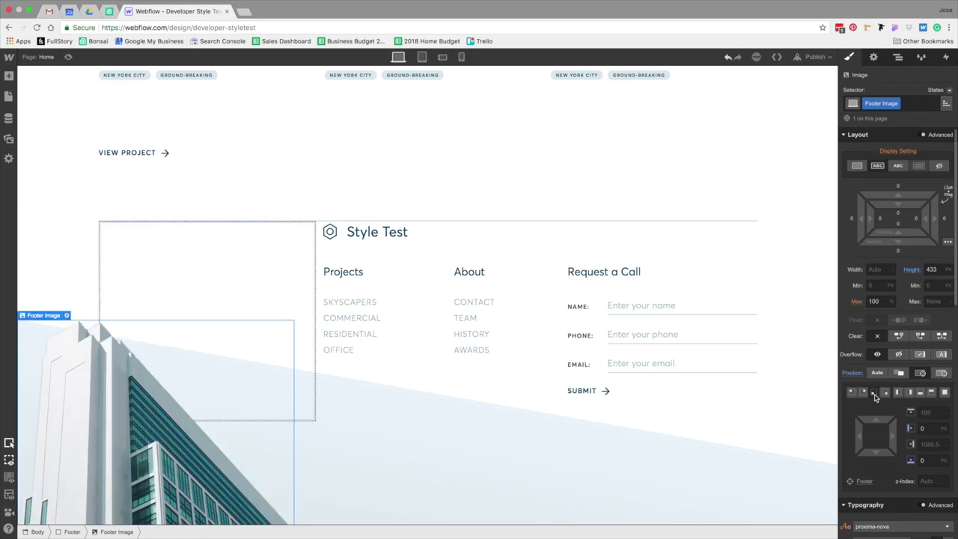
{"action": "scroll", "coordinate": [324, 396], "scroll_direction": "down", "scroll_amount": 1}
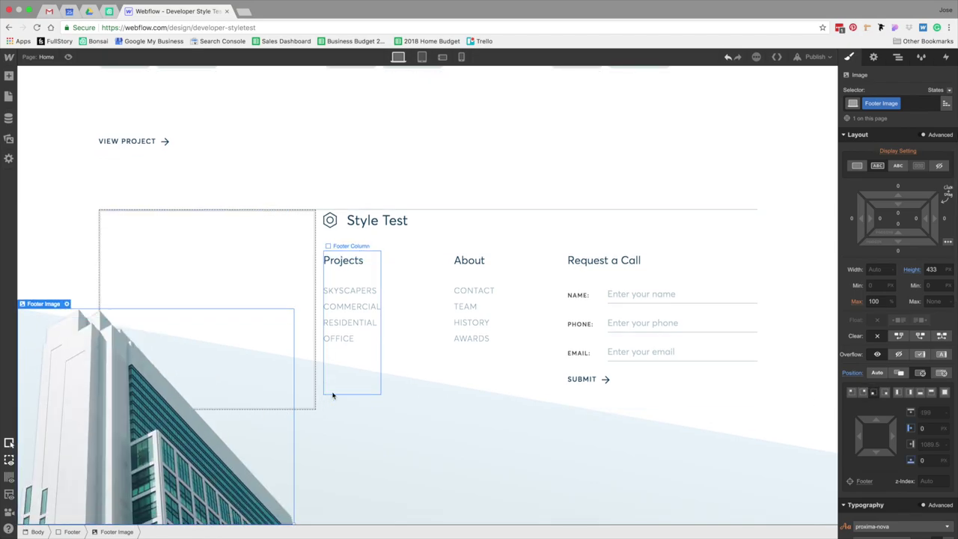
- Measure the image's left gap in Sketch, set its Left offset to 80 px, and preview
{"action": "key", "text": "ctrl+Left"}
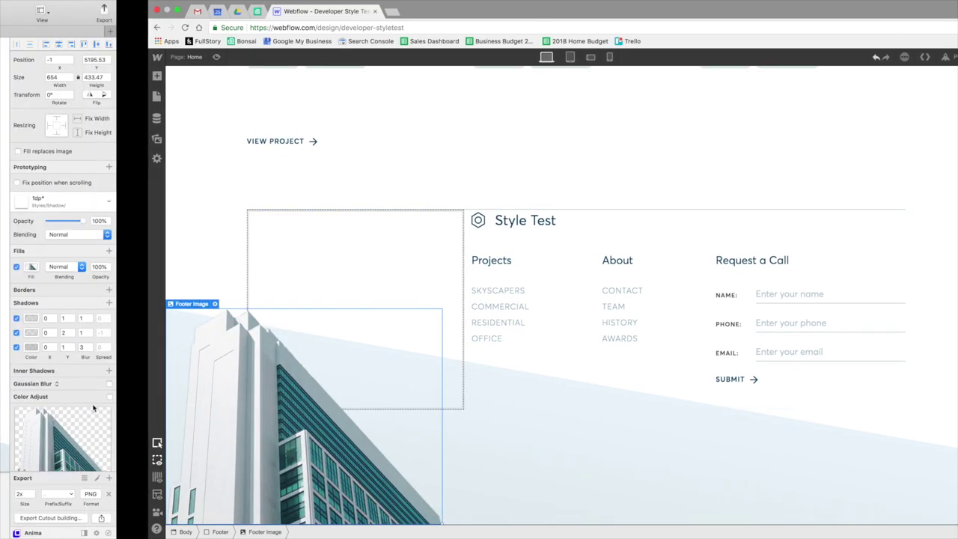
{"action": "key", "text": "r"}
{"action": "mouse_move", "coordinate": [159, 274]}
{"action": "left_mouse_down"}
{"action": "mouse_move", "coordinate": [199, 400]}
{"action": "mouse_move", "coordinate": [199, 487]}
{"action": "mouse_move", "coordinate": [194, 478]}
{"action": "left_mouse_up"}
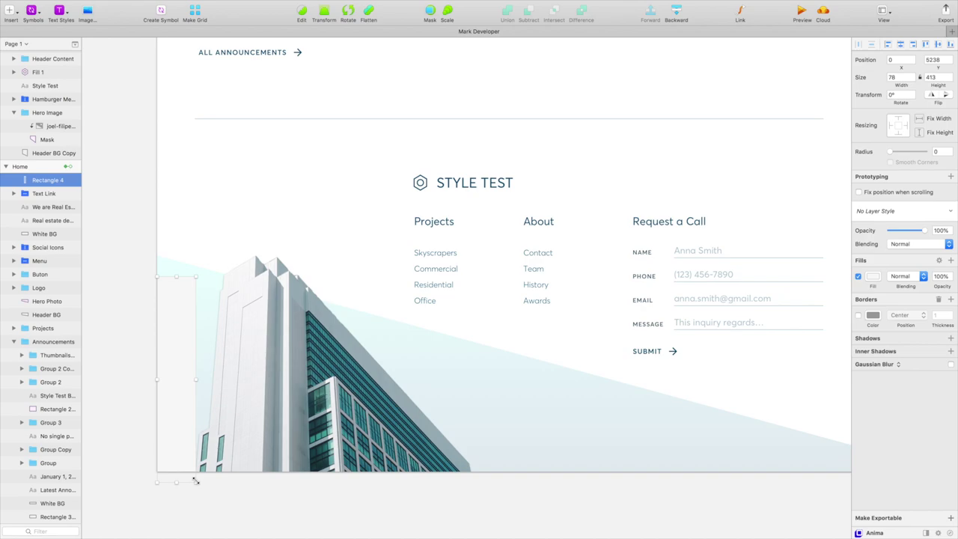
{"action": "key", "text": "ctrl+Right"}
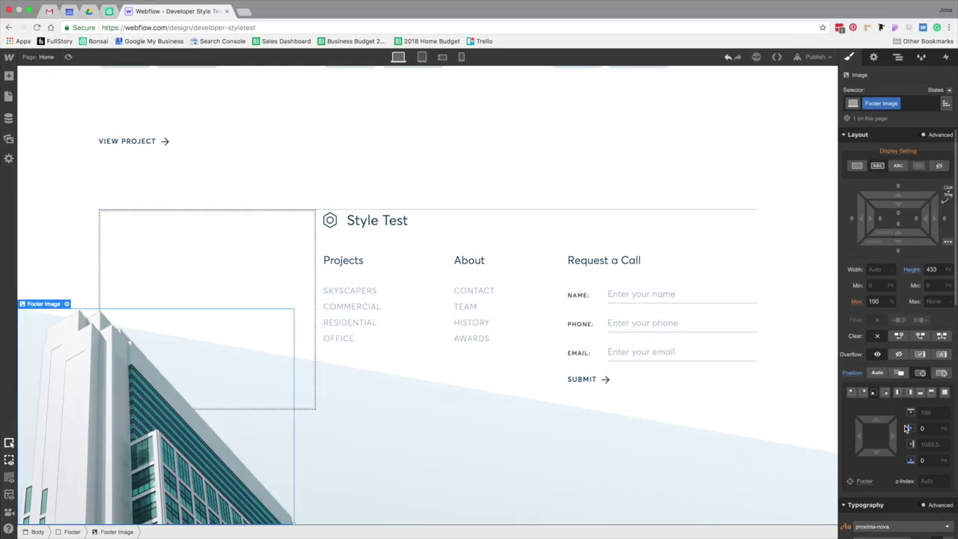
{"action": "left_click", "coordinate": [926, 432]}
{"action": "type", "text": "80"}
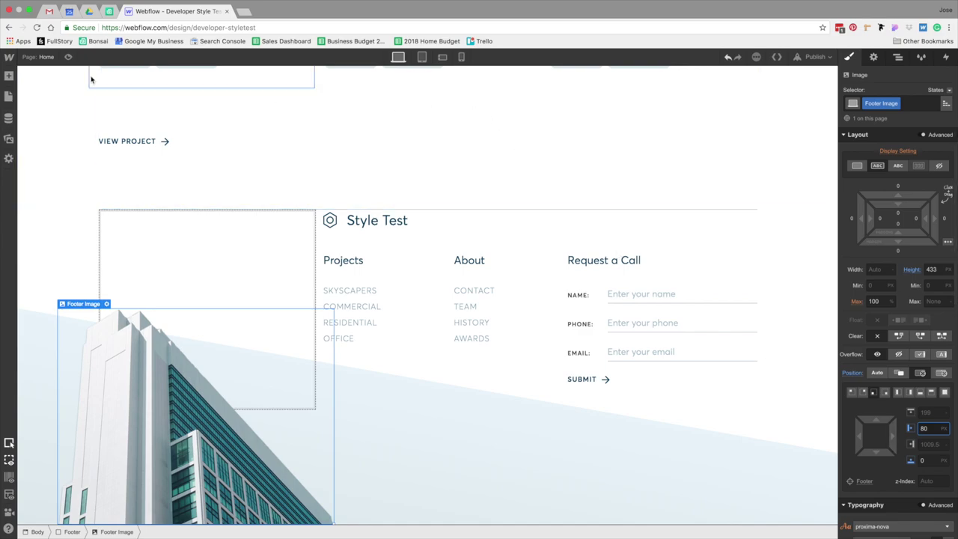
{"action": "scroll", "coordinate": [242, 159], "scroll_direction": "up", "scroll_amount": 3}
{"action": "scroll", "coordinate": [242, 158], "scroll_direction": "down", "scroll_amount": 3}
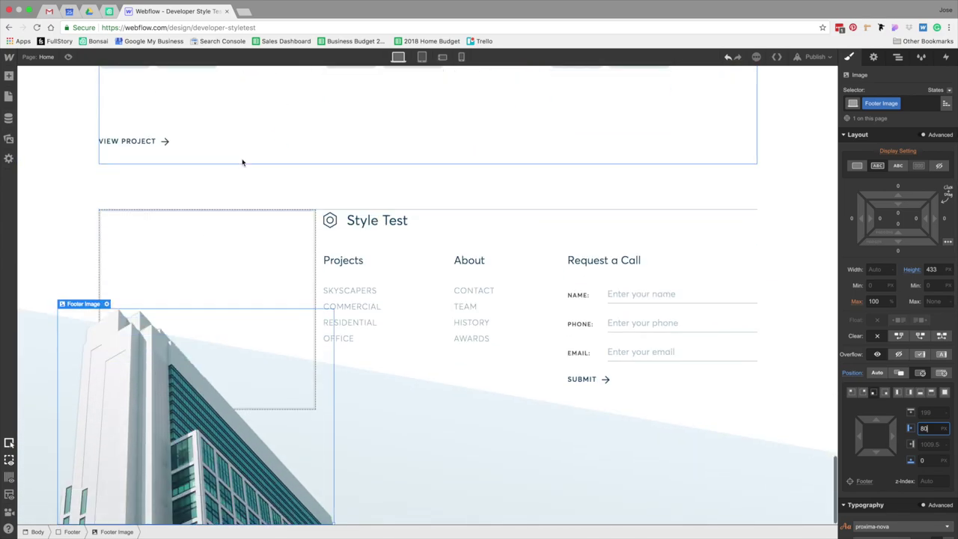
{"action": "left_click", "coordinate": [69, 58]}
- Scroll through the footer in preview, then exit back to the Designer
{"action": "scroll", "coordinate": [674, 273], "scroll_direction": "up", "scroll_amount": 5}
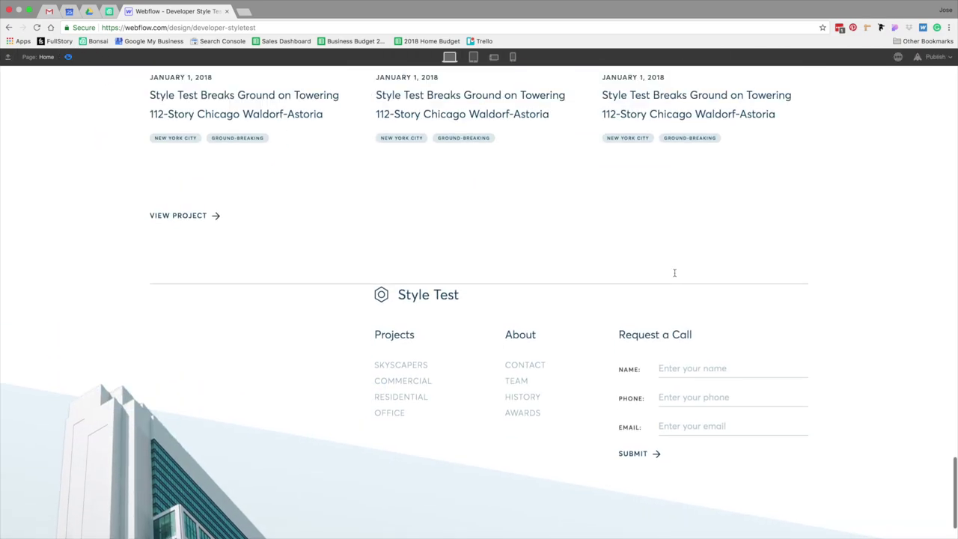
{"action": "scroll", "coordinate": [675, 274], "scroll_direction": "down", "scroll_amount": 5}
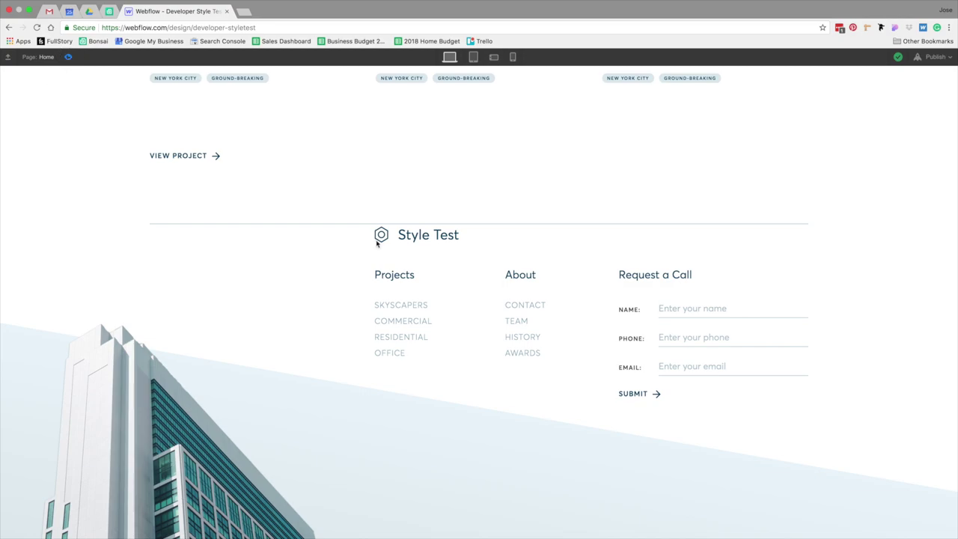
{"action": "key", "text": "super+shift+p"}
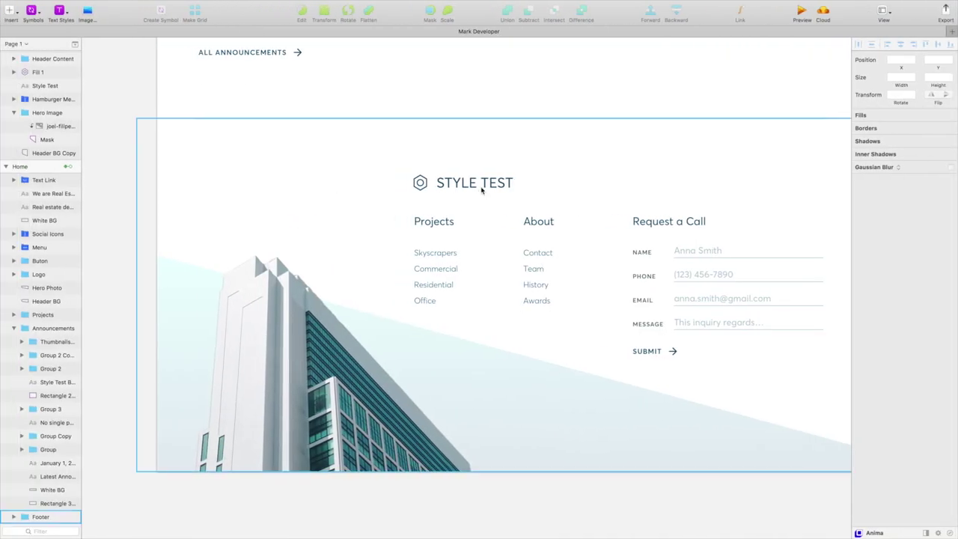
- Select the footer's container and give it 90 px of top padding
{"action": "left_click", "coordinate": [475, 184]}
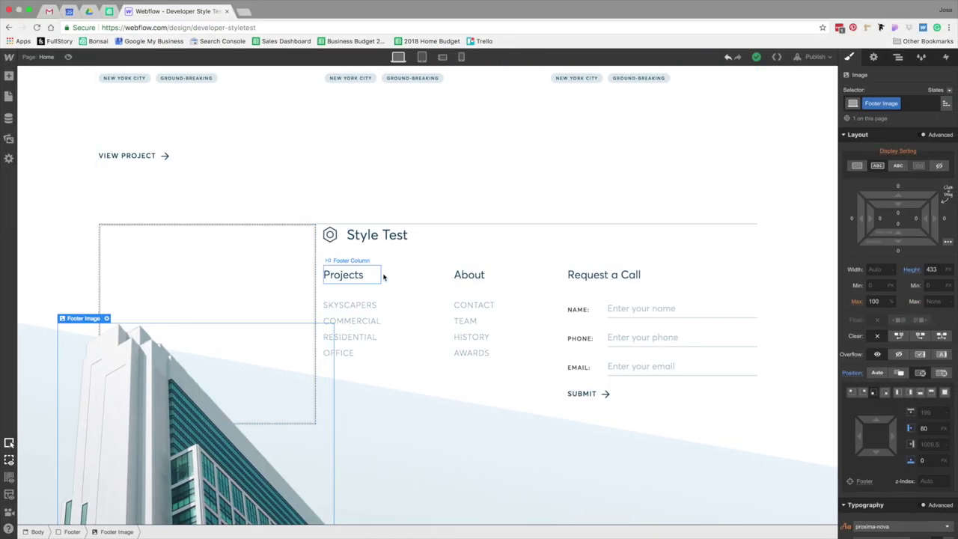
{"action": "left_click", "coordinate": [454, 231]}
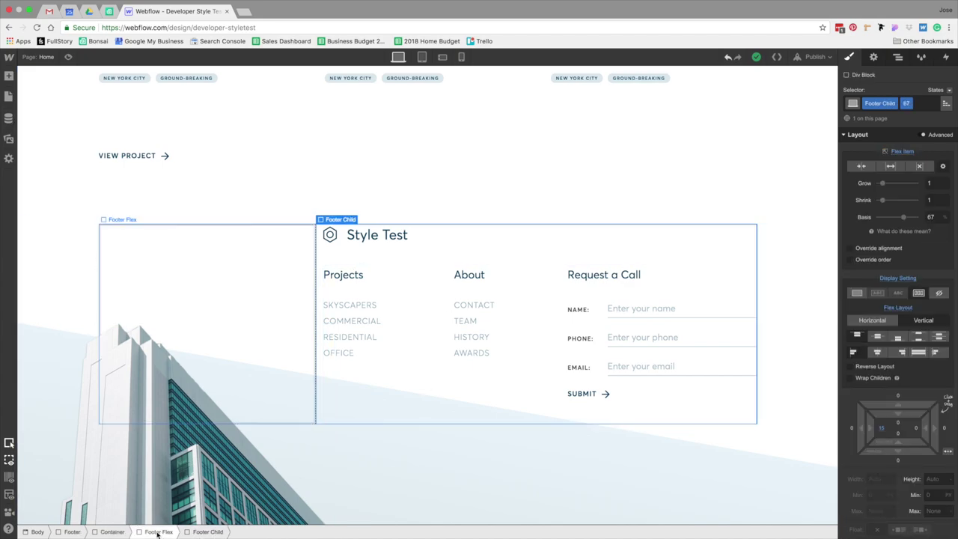
{"action": "left_click", "coordinate": [114, 532]}
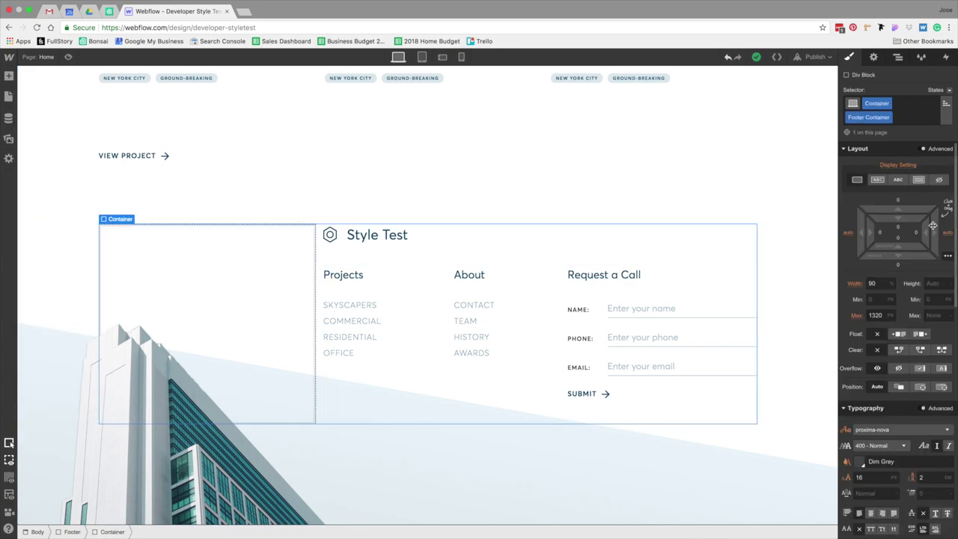
{"action": "left_click", "coordinate": [899, 232]}
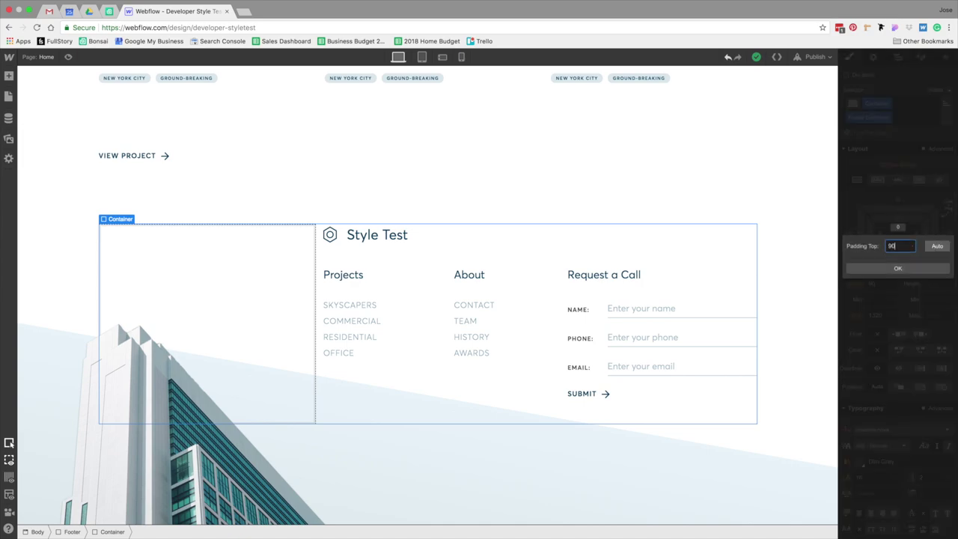
{"action": "type", "text": "90"}
{"action": "key", "text": "Return"}
{"action": "left_click", "coordinate": [740, 177]}
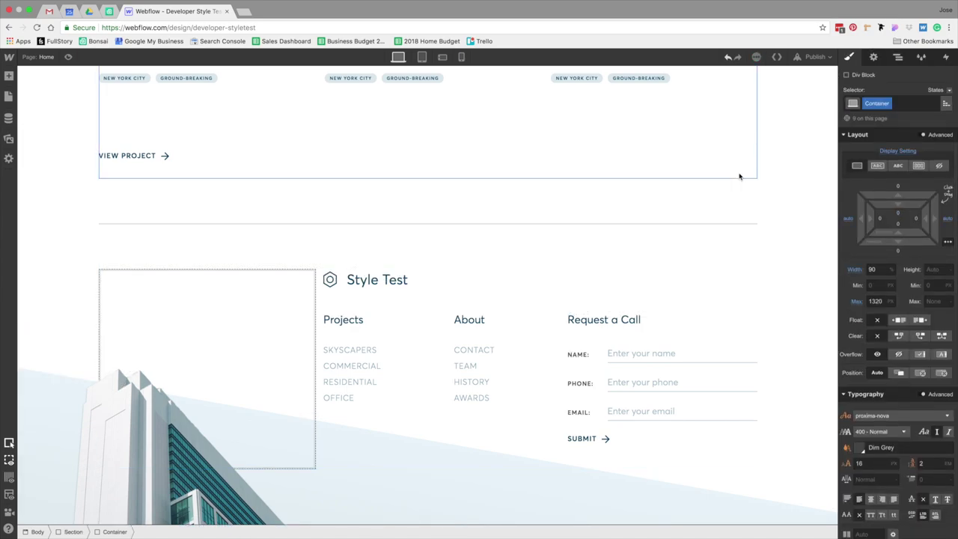
- Preview the page, scroll to the footer, and switch to the Sketch mockup for comparison
{"action": "left_click", "coordinate": [68, 57]}
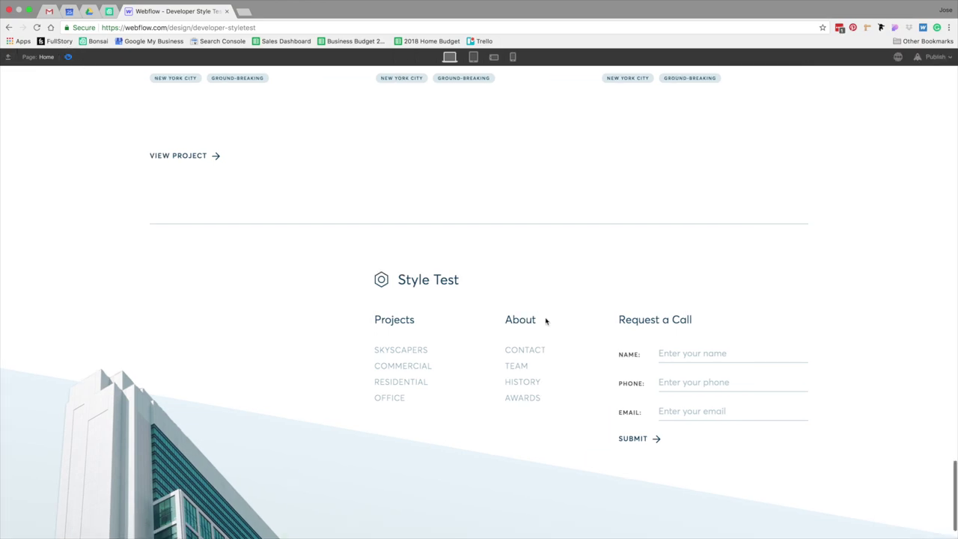
{"action": "scroll", "coordinate": [547, 322], "scroll_direction": "down", "scroll_amount": 2}
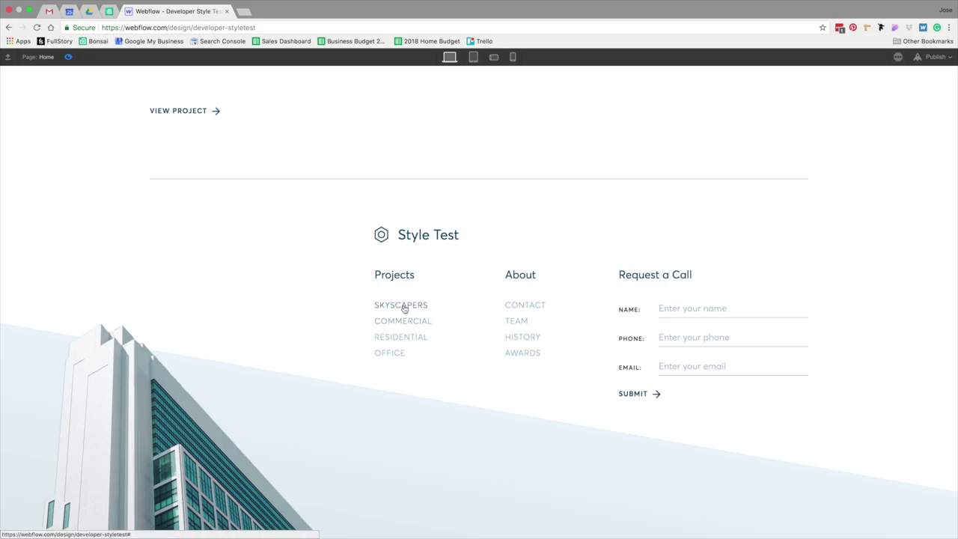
{"action": "key", "text": "ctrl+Left"}
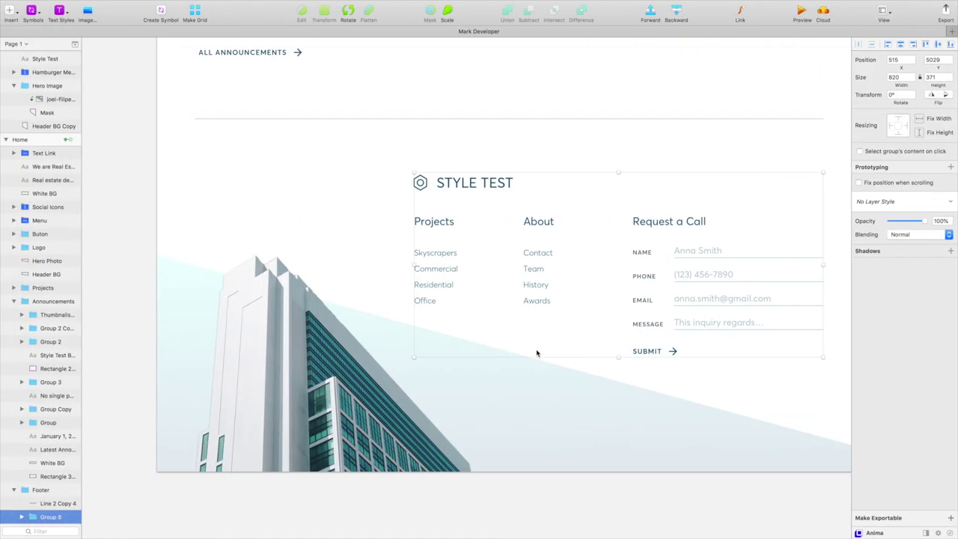
{"action": "key", "text": "ctrl+Right"}
{"action": "key", "text": "ctrl+Left"}
- Set the footer links to no text transform and 0 letter spacing, then preview against Sketch
{"action": "key", "text": "ctrl+Right"}
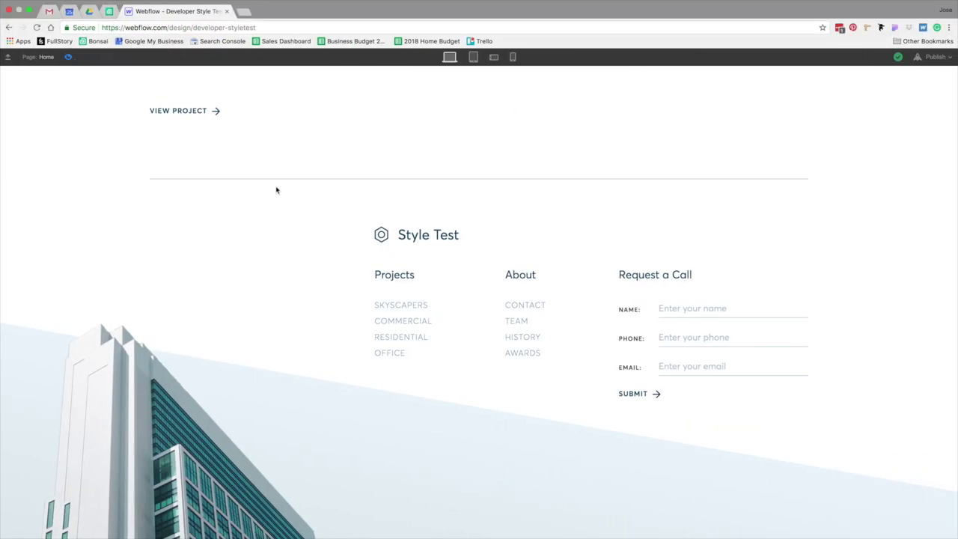
{"action": "left_click", "coordinate": [371, 307]}
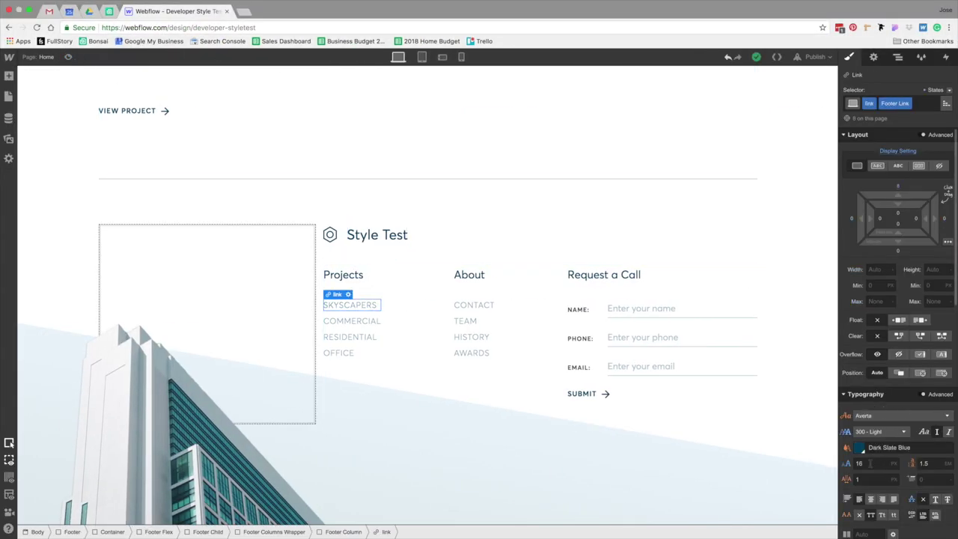
{"action": "left_click", "coordinate": [860, 514]}
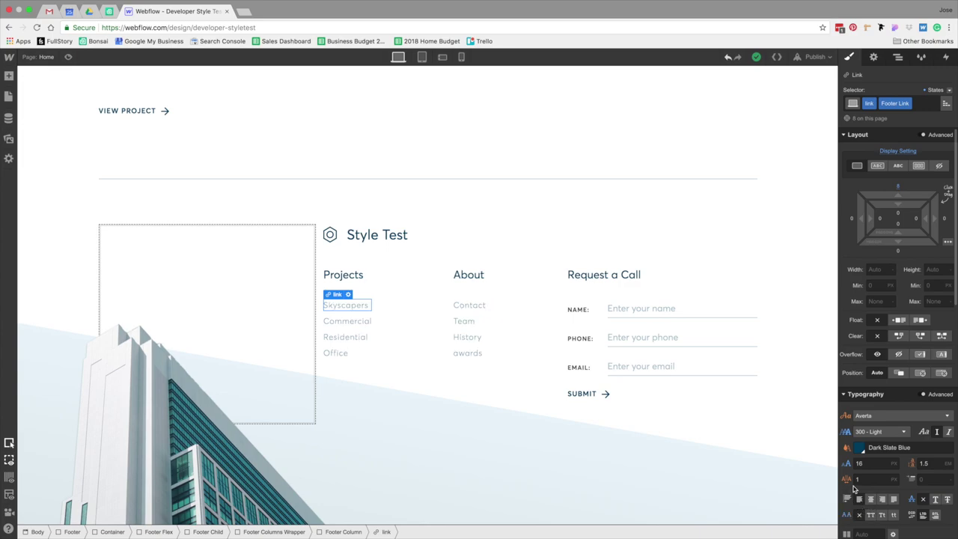
{"action": "left_click", "coordinate": [867, 480]}
{"action": "type", "text": "0"}
{"action": "key", "text": "Return"}
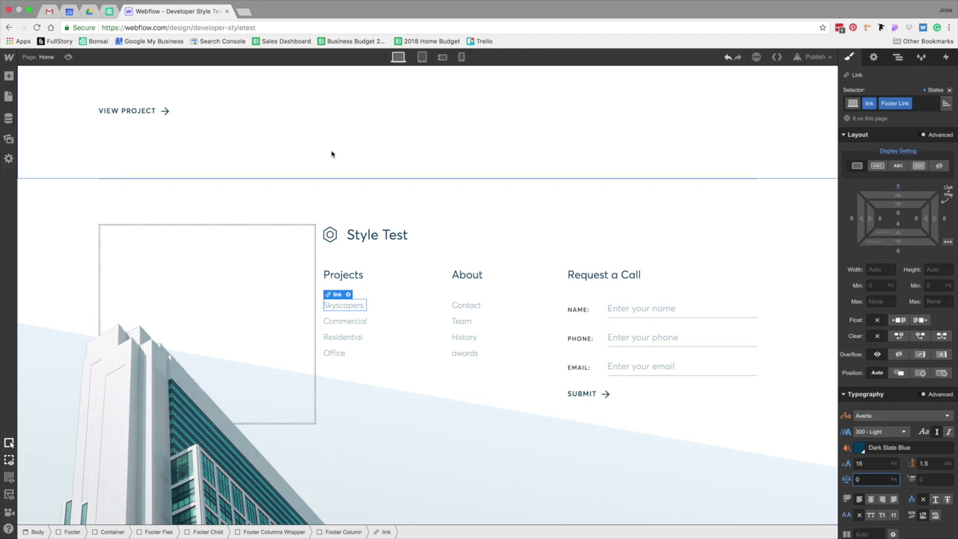
{"action": "left_click", "coordinate": [68, 57]}
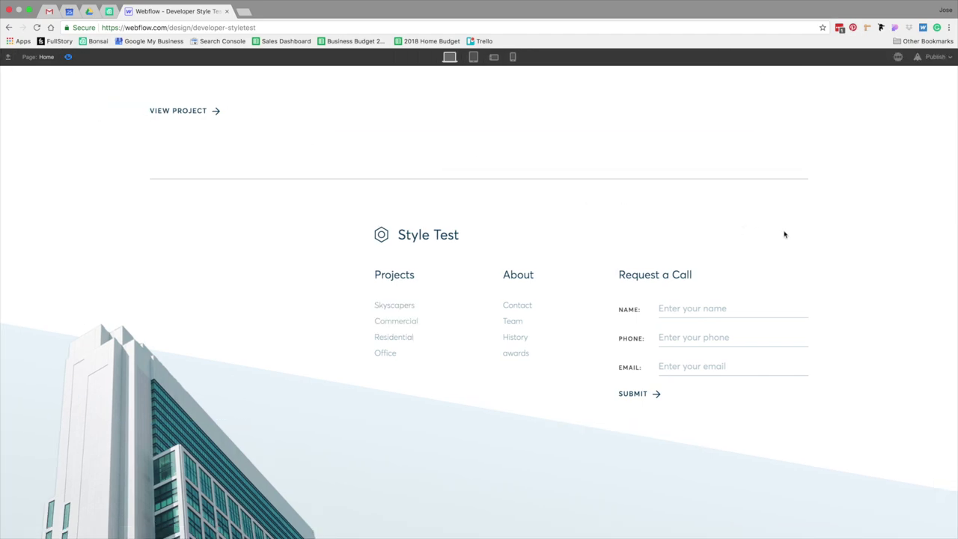
{"action": "key", "text": "ctrl+Left"}
{"action": "key", "text": "ctrl+Right"}
{"action": "key", "text": "ctrl+Left"}
{"action": "scroll", "coordinate": [711, 305], "scroll_direction": "right", "scroll_amount": 2}
{"action": "scroll", "coordinate": [712, 307], "scroll_direction": "up", "scroll_amount": 1}
{"action": "key", "text": "ctrl+Right"}
{"action": "scroll", "coordinate": [814, 347], "scroll_direction": "up", "scroll_amount": 2}
{"action": "scroll", "coordinate": [815, 349], "scroll_direction": "down", "scroll_amount": 2}
{"action": "key", "text": "ctrl+Left"}
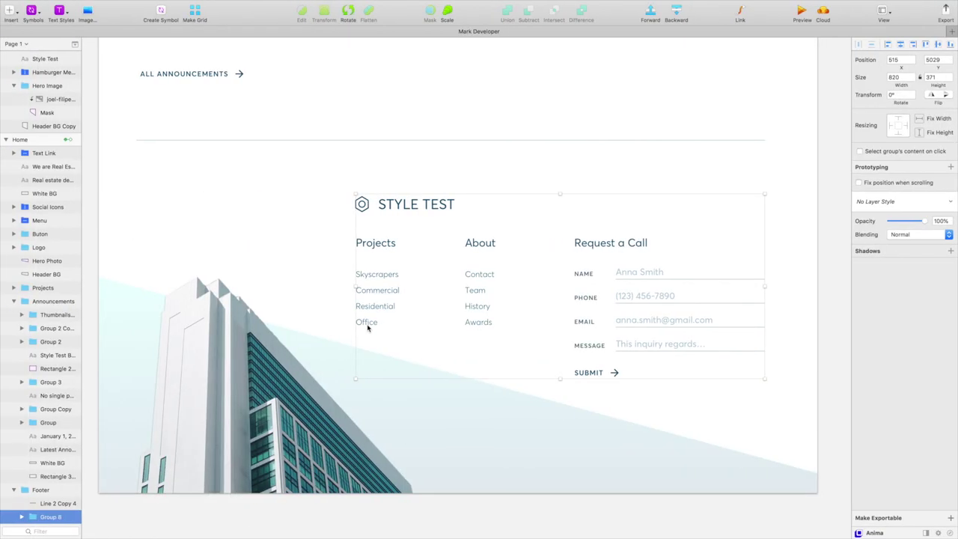
{"action": "key", "text": "ctrl+Right"}
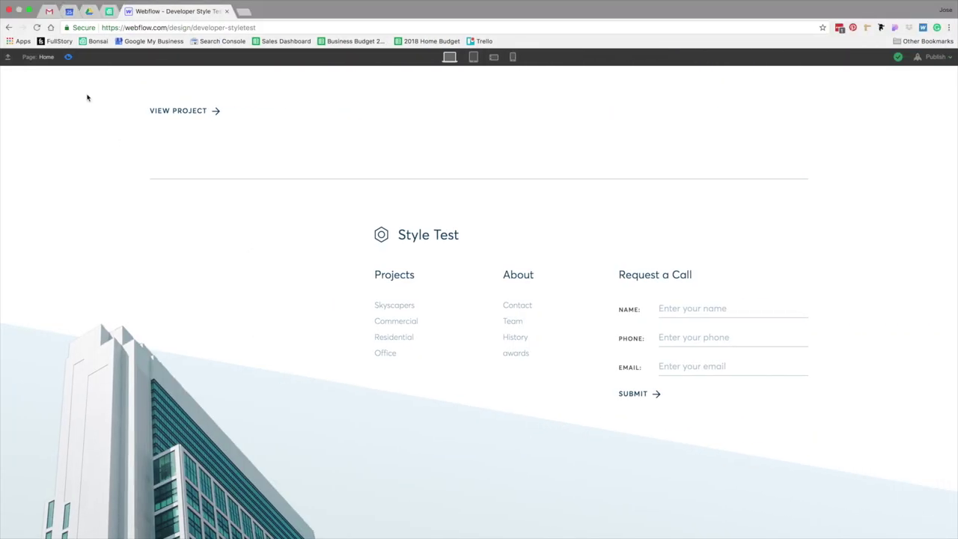
- Exit preview and collapse the footer column and container in the Navigator tree
{"action": "key", "text": "super+shift+p"}
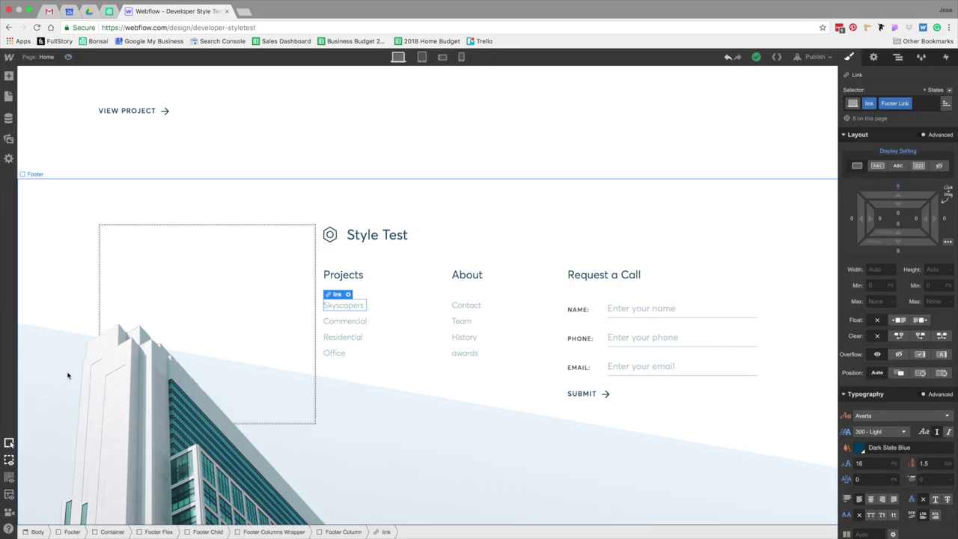
{"action": "left_click", "coordinate": [438, 429]}
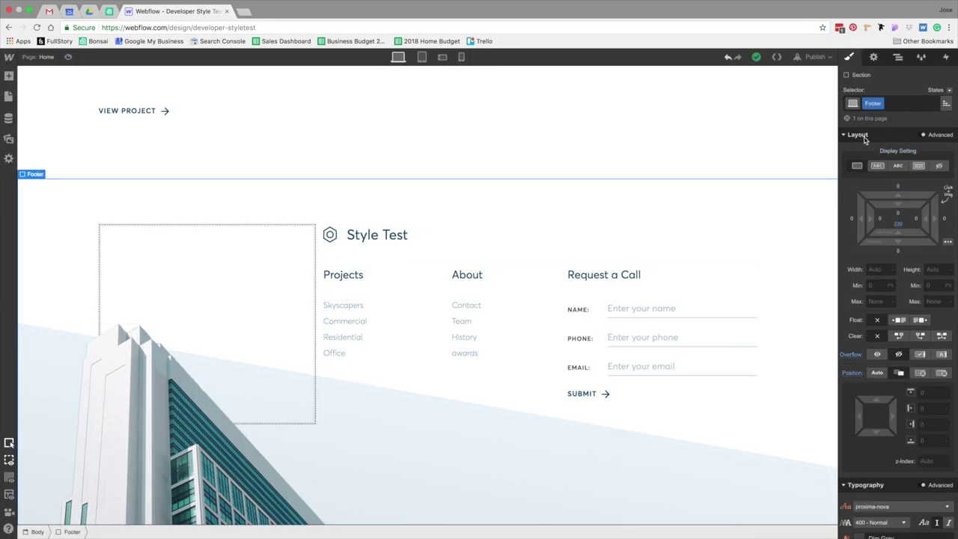
{"action": "left_click", "coordinate": [898, 57]}
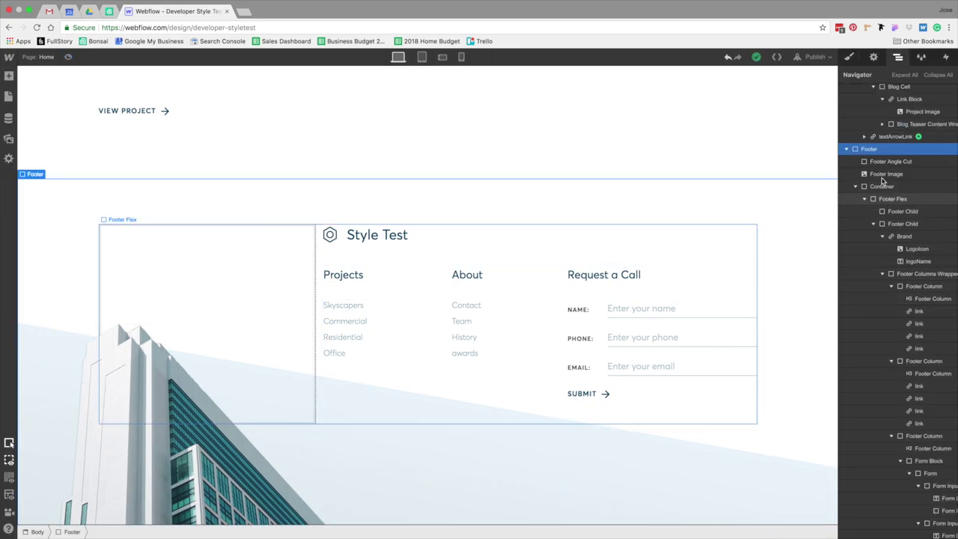
{"action": "scroll", "coordinate": [910, 262], "scroll_direction": "down", "scroll_amount": 3}
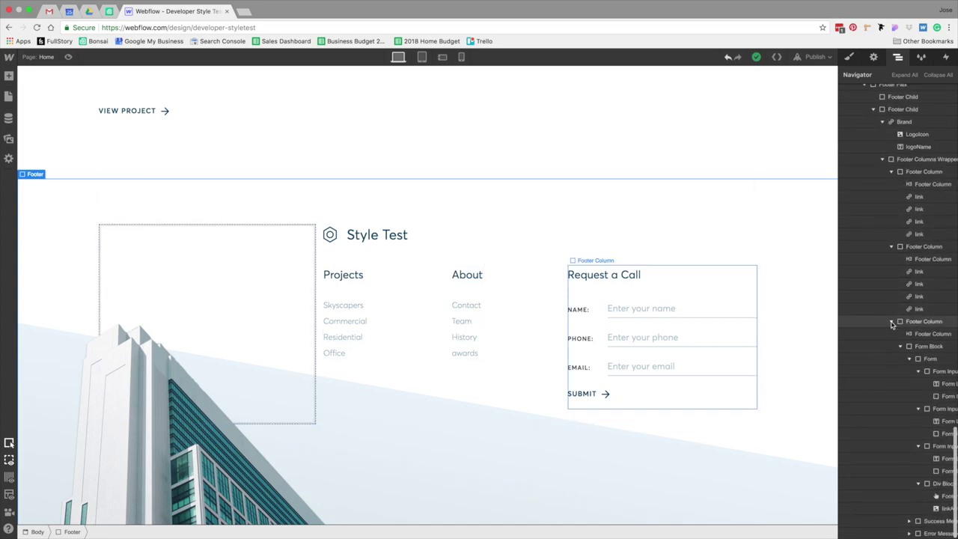
{"action": "left_click", "coordinate": [892, 322]}
{"action": "scroll", "coordinate": [876, 337], "scroll_direction": "up", "scroll_amount": 8}
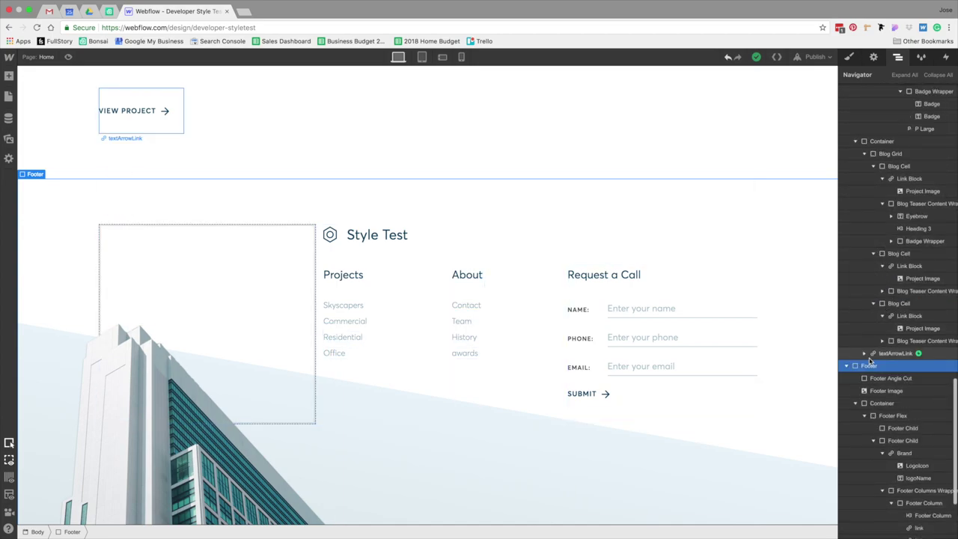
{"action": "left_click", "coordinate": [856, 403]}
{"action": "left_click", "coordinate": [891, 378]}
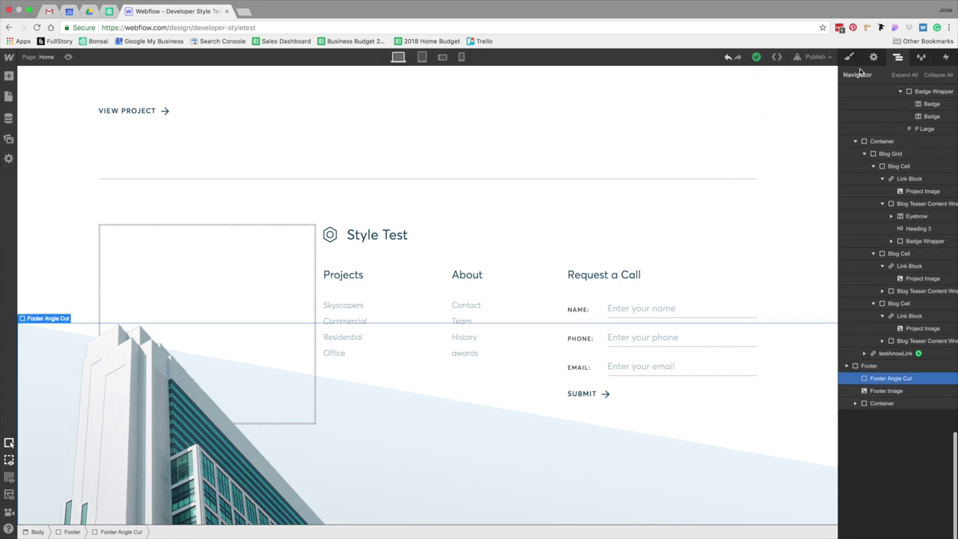
{"action": "key", "text": "s"}
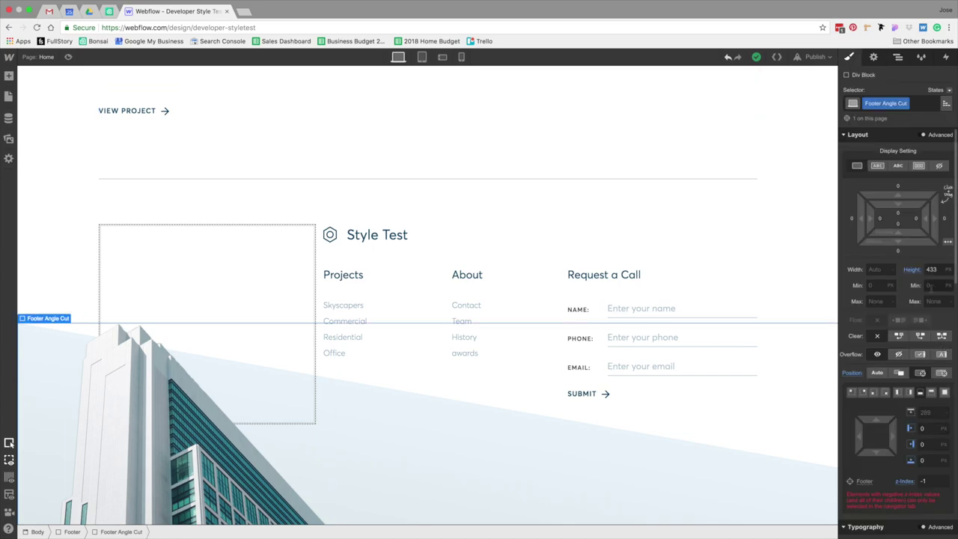
- Raise the Footer Image height to 466 px and check it in preview
{"action": "left_click", "coordinate": [318, 447]}
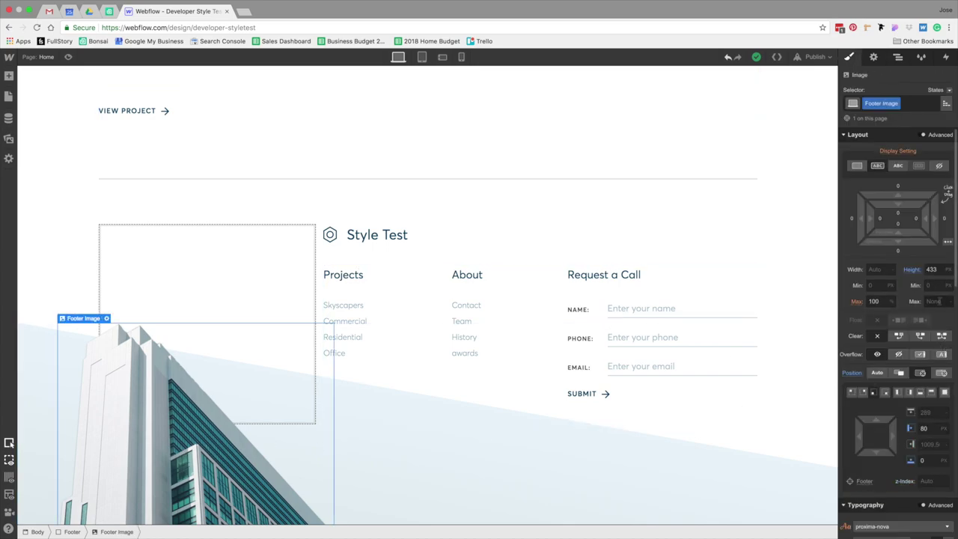
{"action": "left_click", "coordinate": [932, 270]}
{"action": "type", "text": "466"}
{"action": "key", "text": "Return"}
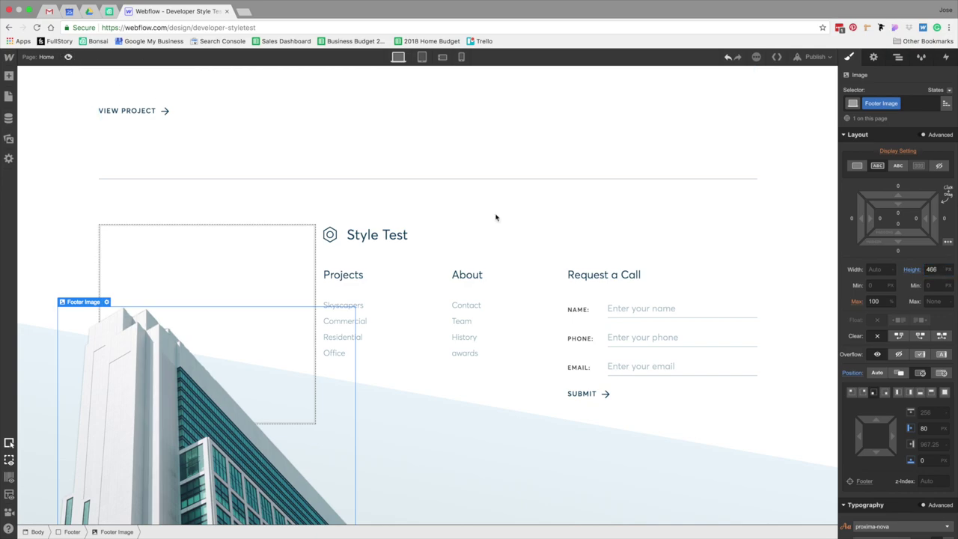
{"action": "key", "text": "super+shift+p"}
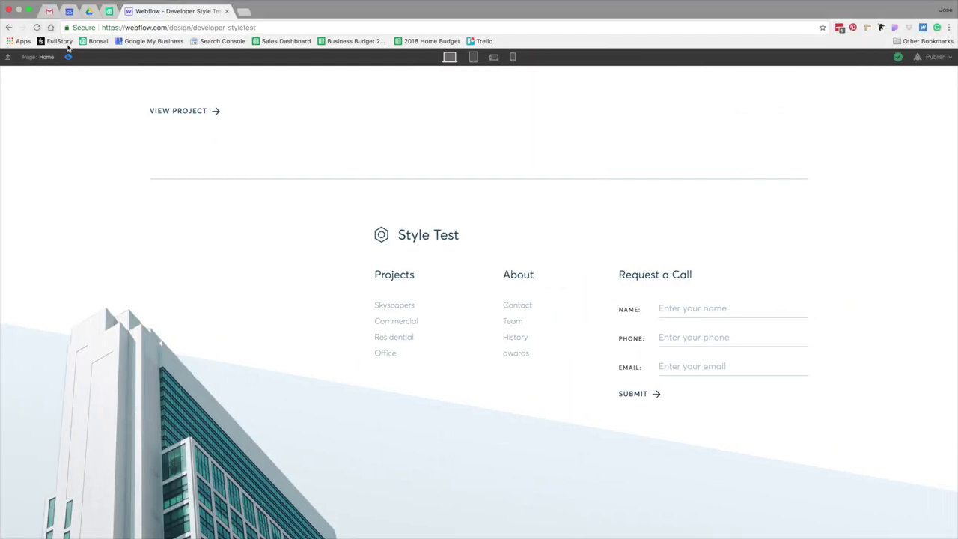
{"action": "key", "text": "super+shift+p"}
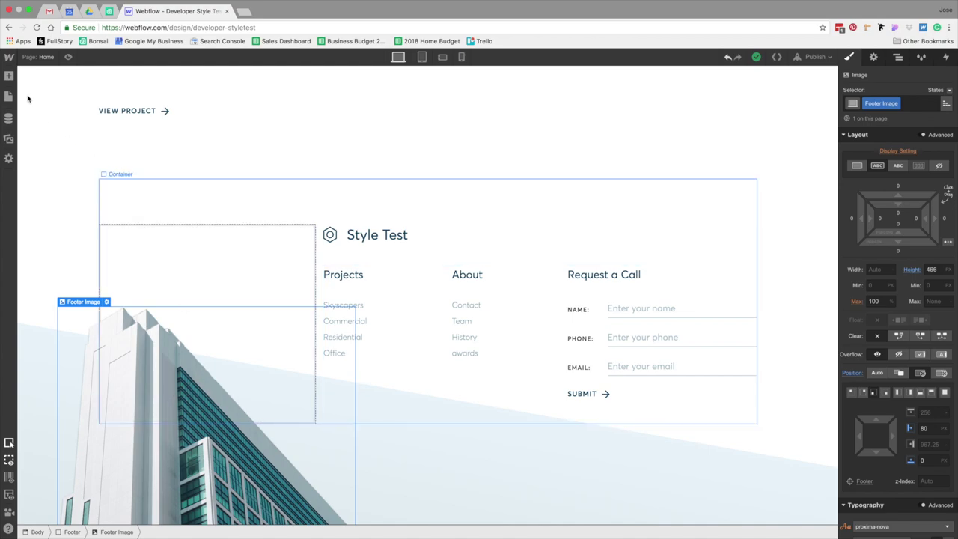
- Preview the page to check the current footer, then return to the Designer
{"action": "left_click", "coordinate": [9, 76]}
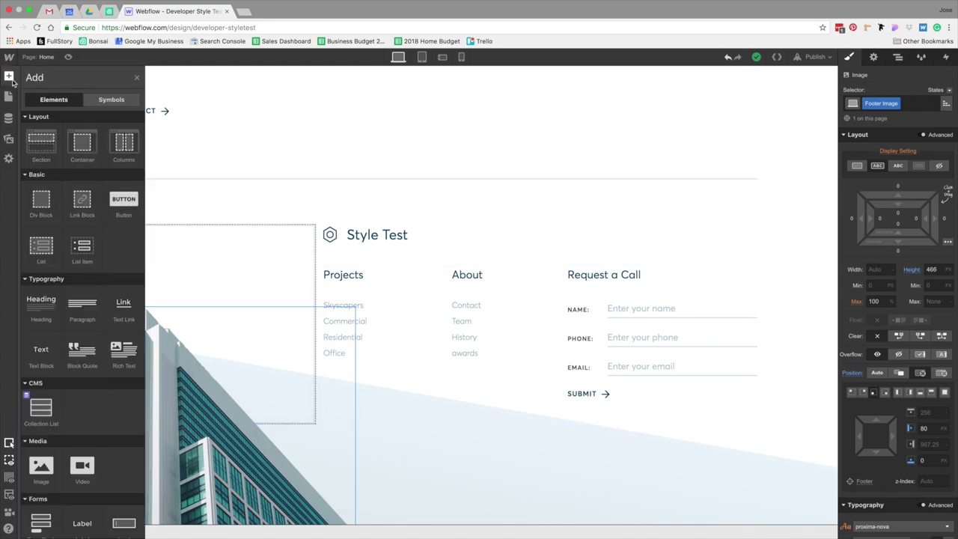
{"action": "left_click", "coordinate": [85, 72]}
{"action": "key", "text": "super+shift+p"}
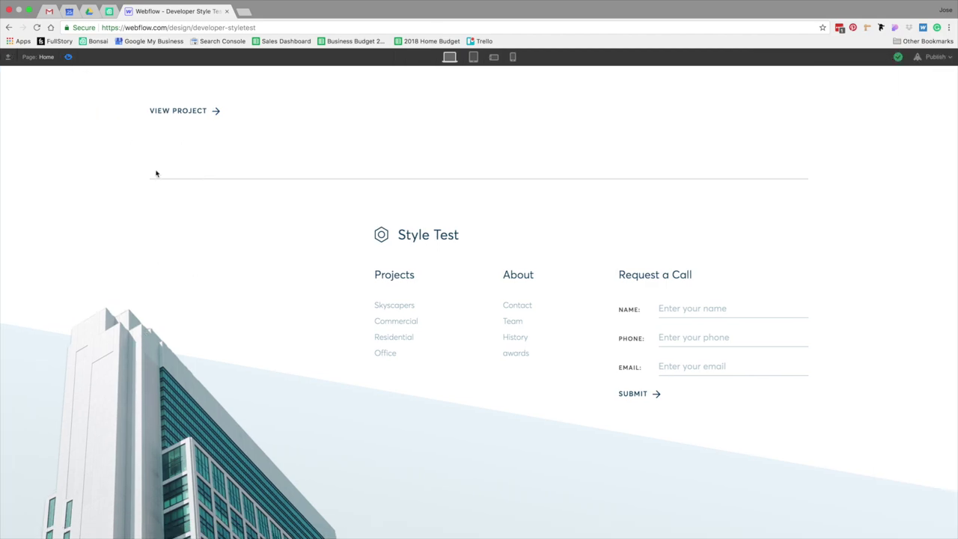
{"action": "left_click", "coordinate": [69, 57]}
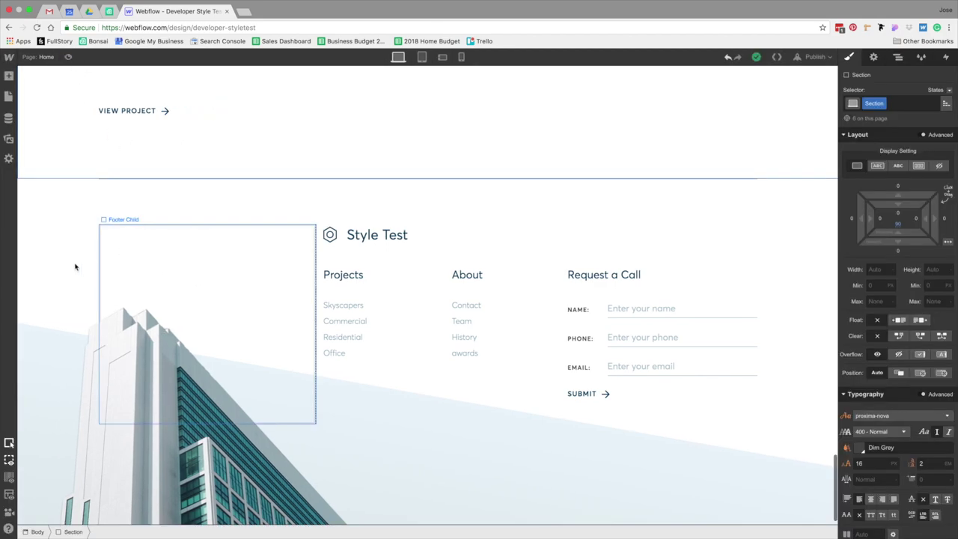
- Add a Div Block to the Footer, set Footer Image position to Auto, and nest it inside
{"action": "left_click", "coordinate": [9, 76]}
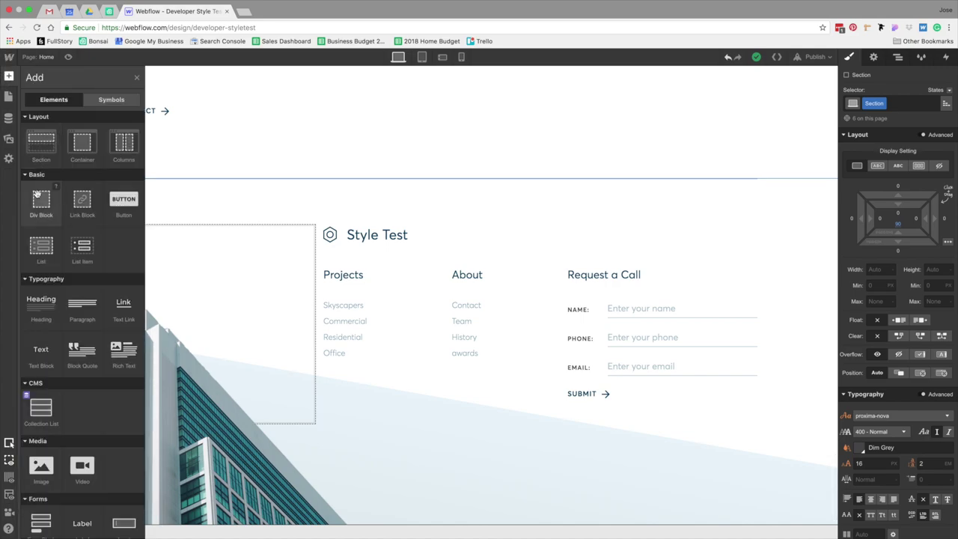
{"action": "left_click_drag", "start_coordinate": [26, 229], "coordinate": [74, 241]}
{"action": "left_click", "coordinate": [186, 389]}
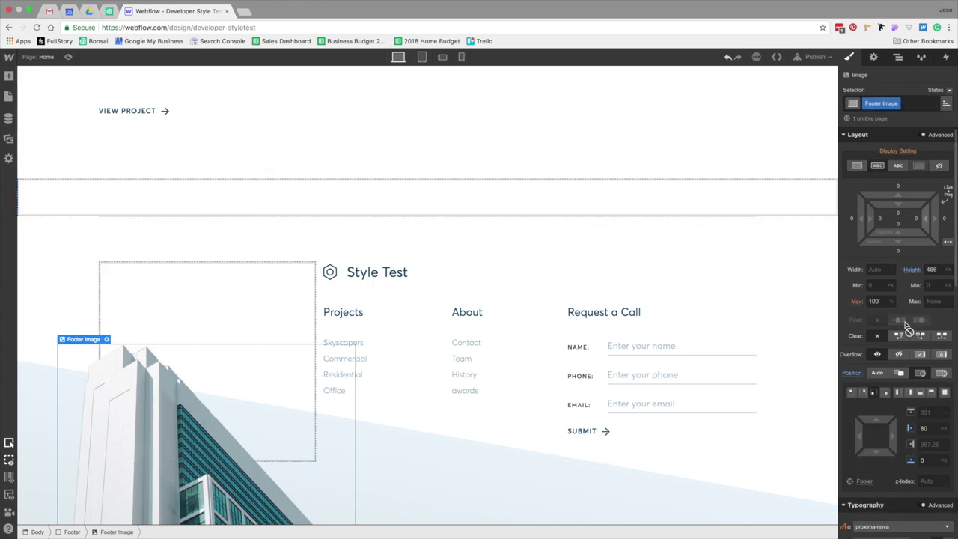
{"action": "left_click", "coordinate": [852, 372], "text": "alt"}
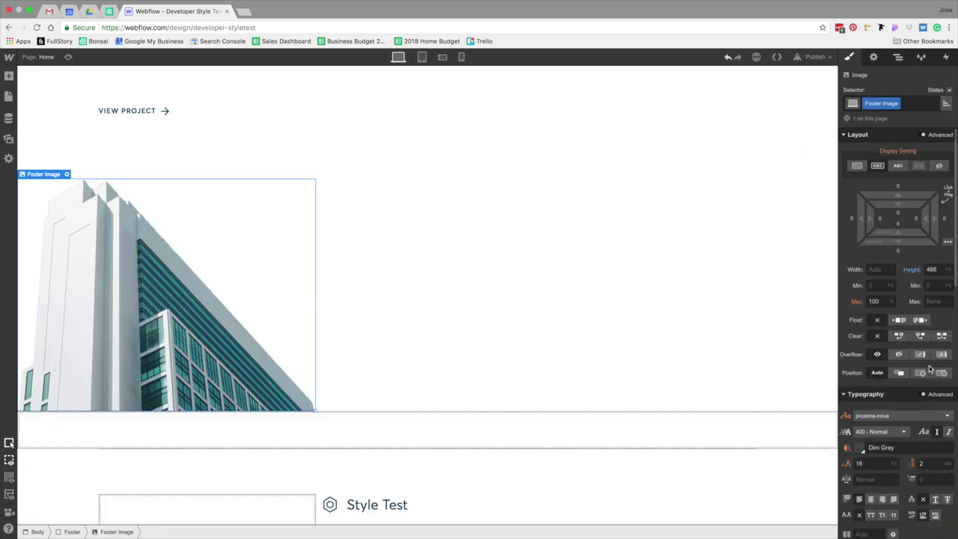
{"action": "scroll", "coordinate": [906, 336], "scroll_direction": "down", "scroll_amount": 10}
{"action": "scroll", "coordinate": [906, 336], "scroll_direction": "up", "scroll_amount": 10}
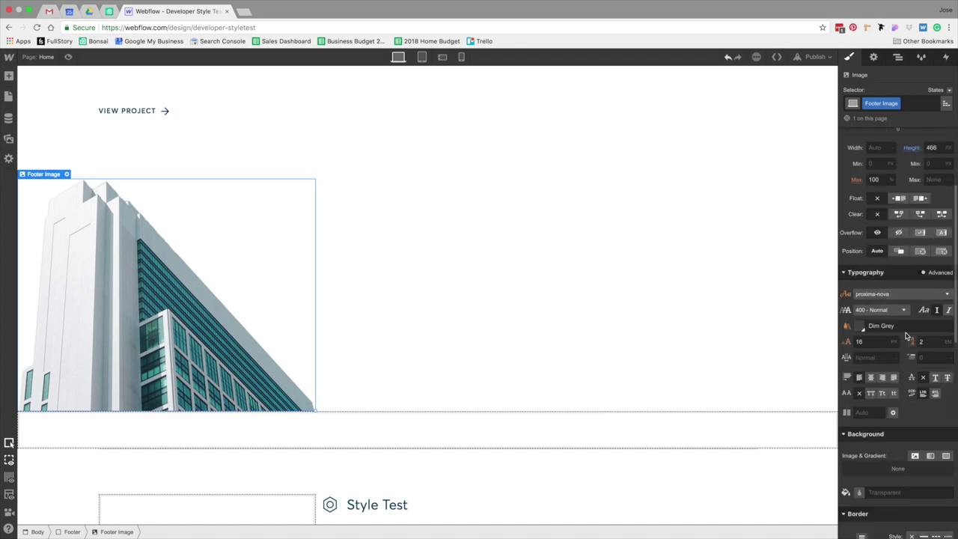
{"action": "left_click", "coordinate": [897, 58]}
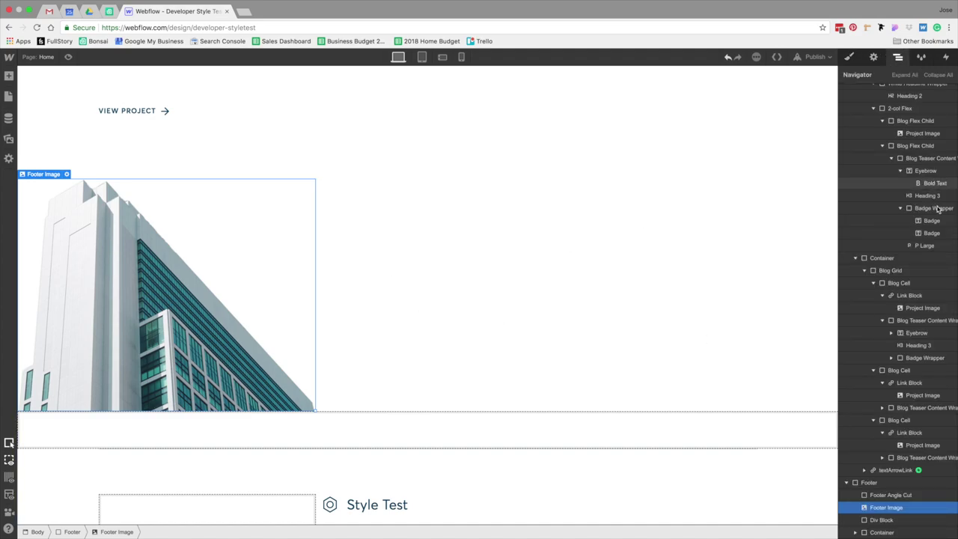
{"action": "left_click_drag", "start_coordinate": [885, 515], "coordinate": [878, 518]}
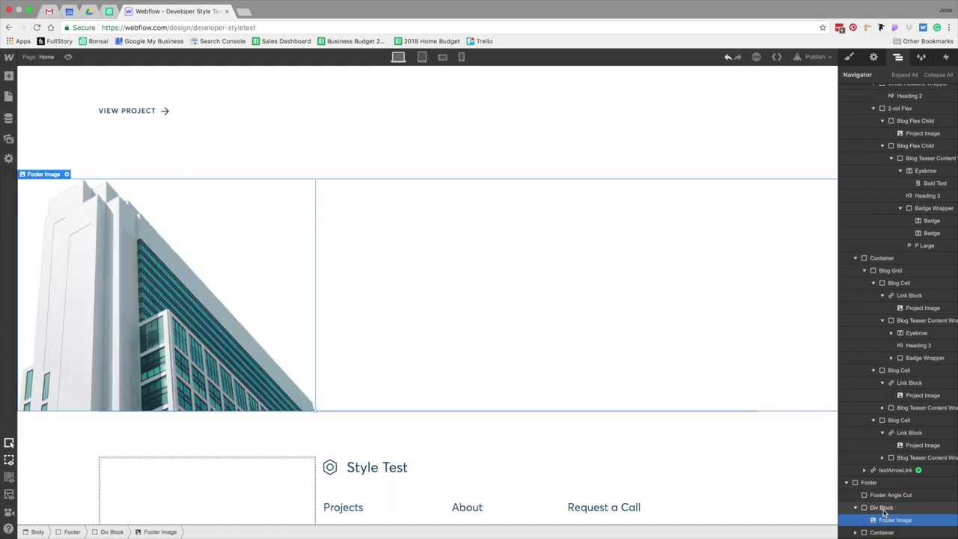
- Give the new div block the class 'Footer Image Wrapper'
{"action": "left_click", "coordinate": [849, 58]}
{"action": "left_click", "coordinate": [888, 102]}
{"action": "type", "text": "Foo"}
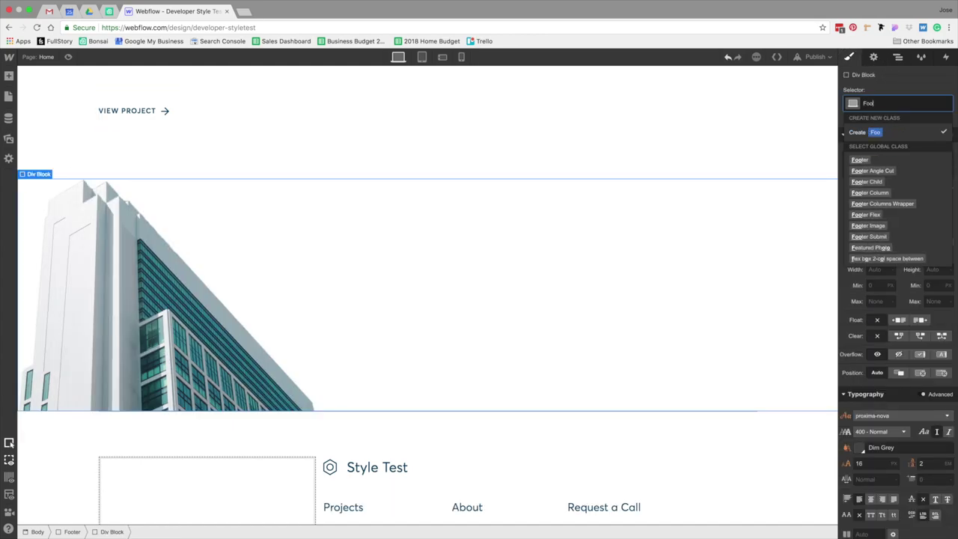
{"action": "type", "text": "ter Image Wrapper"}
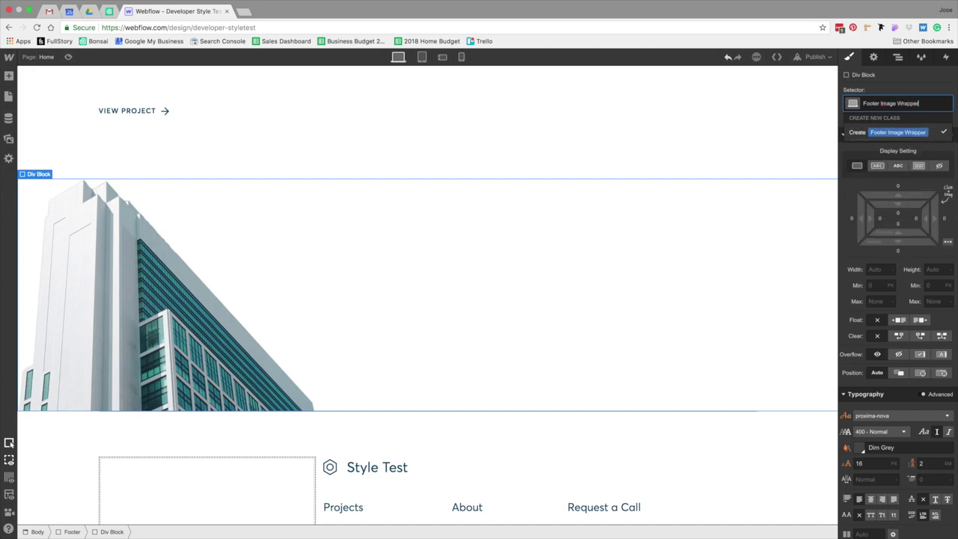
{"action": "key", "text": "Return"}
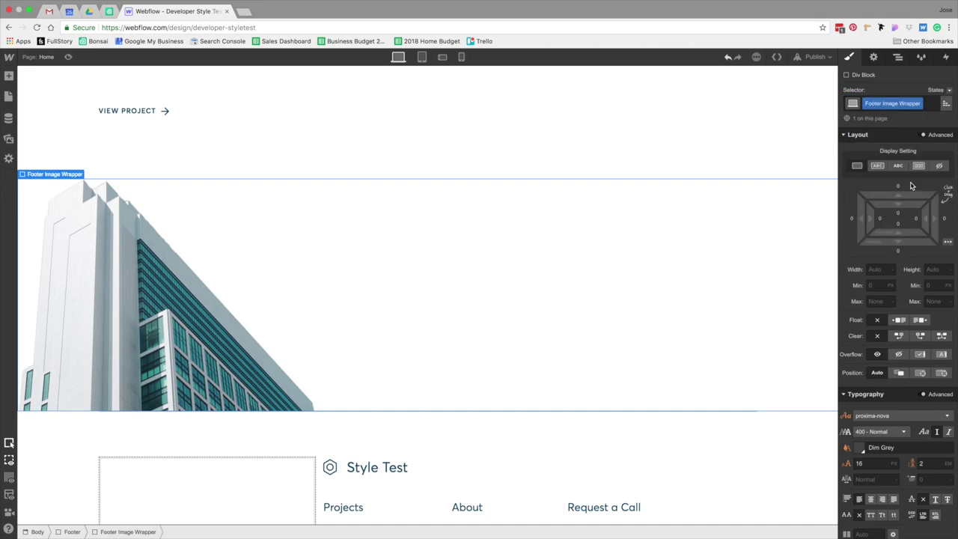
- Set Footer Image Wrapper to Absolute position using the bottom-edge preset
{"action": "scroll", "coordinate": [932, 369], "scroll_direction": "down", "scroll_amount": 2}
{"action": "scroll", "coordinate": [932, 368], "scroll_direction": "down", "scroll_amount": 5}
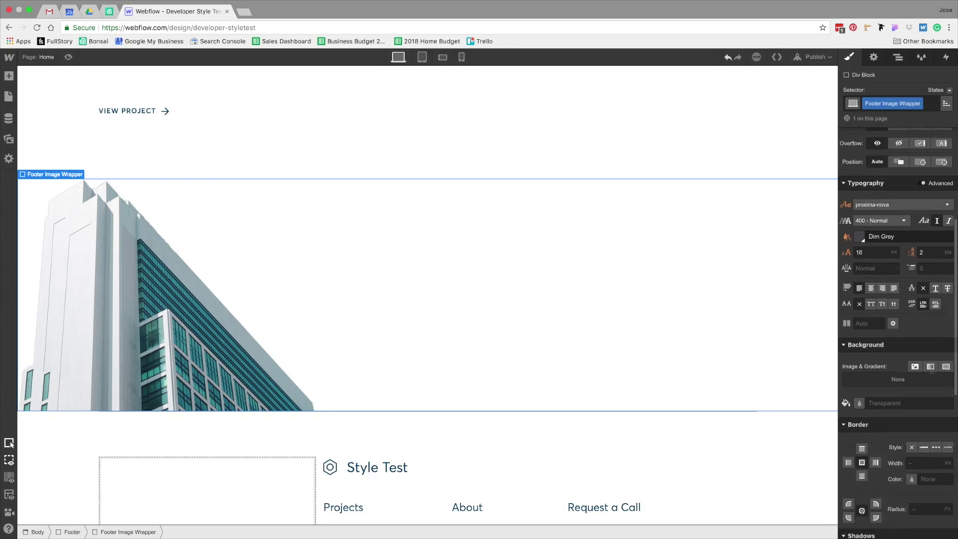
{"action": "scroll", "coordinate": [933, 373], "scroll_direction": "up", "scroll_amount": 3}
{"action": "scroll", "coordinate": [933, 372], "scroll_direction": "up", "scroll_amount": 3}
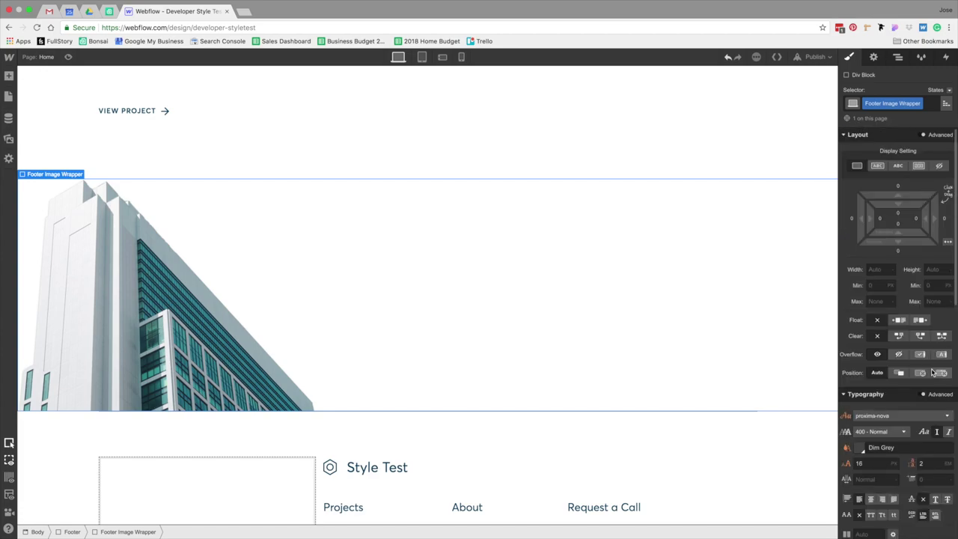
{"action": "scroll", "coordinate": [934, 406], "scroll_direction": "down", "scroll_amount": 2}
{"action": "scroll", "coordinate": [935, 406], "scroll_direction": "down", "scroll_amount": 2}
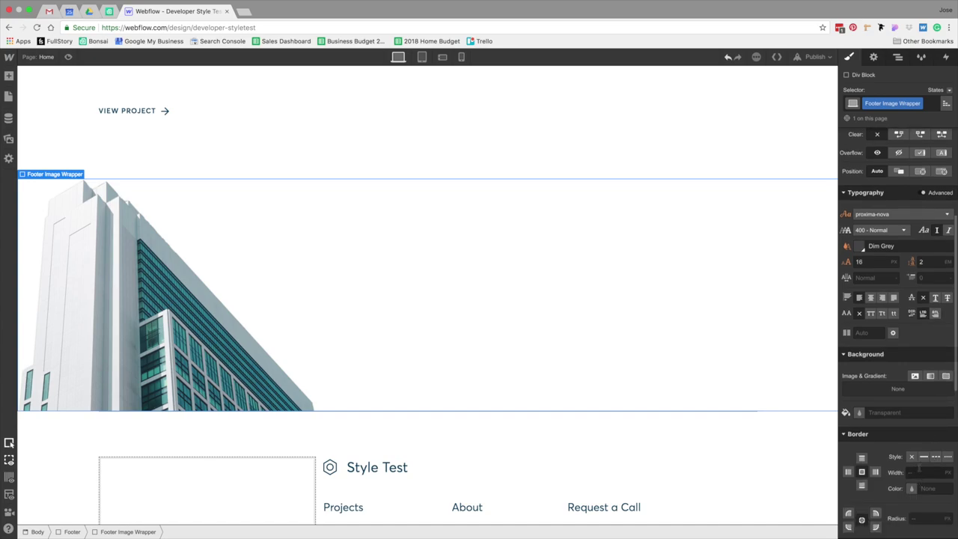
{"action": "scroll", "coordinate": [910, 468], "scroll_direction": "down", "scroll_amount": 3}
{"action": "scroll", "coordinate": [917, 431], "scroll_direction": "down", "scroll_amount": 2}
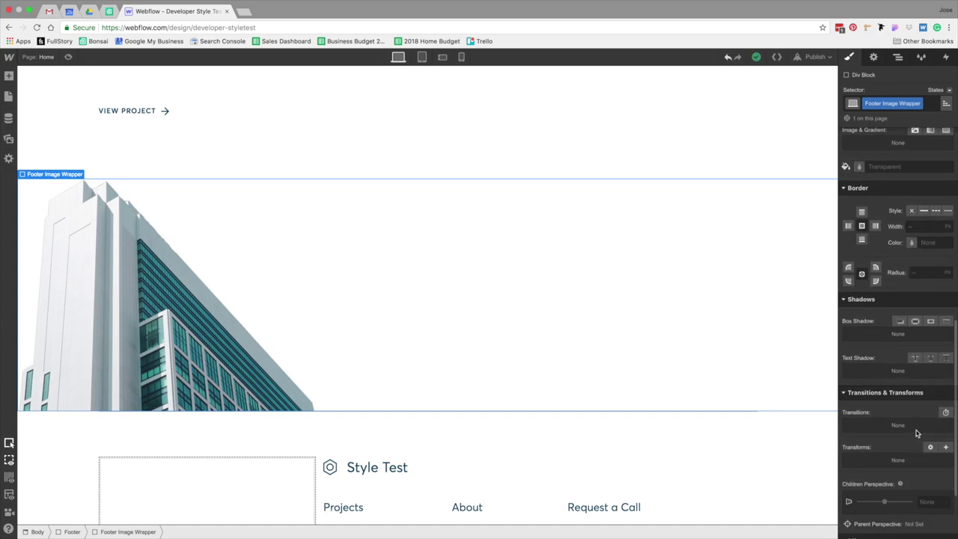
{"action": "scroll", "coordinate": [918, 433], "scroll_direction": "up", "scroll_amount": 2}
{"action": "scroll", "coordinate": [918, 433], "scroll_direction": "up", "scroll_amount": 3}
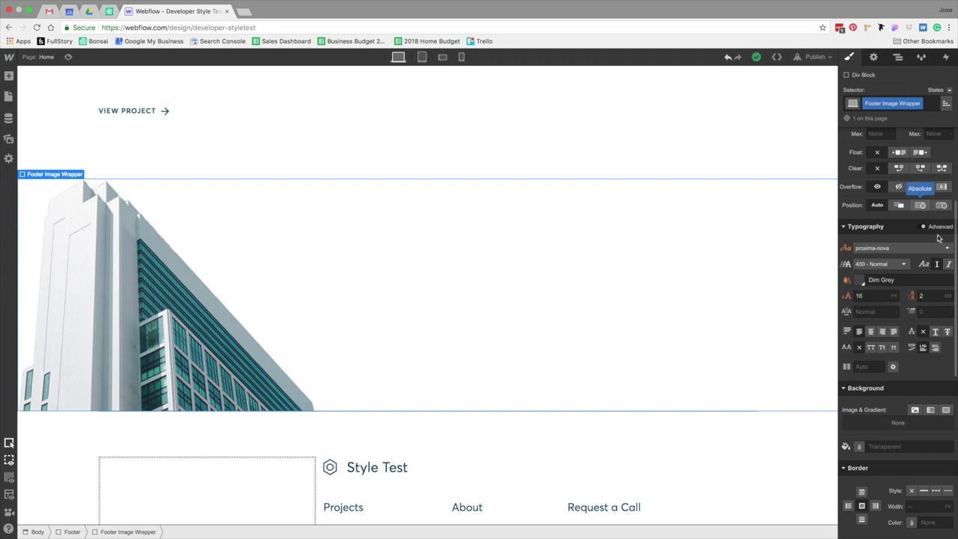
{"action": "left_click", "coordinate": [923, 210]}
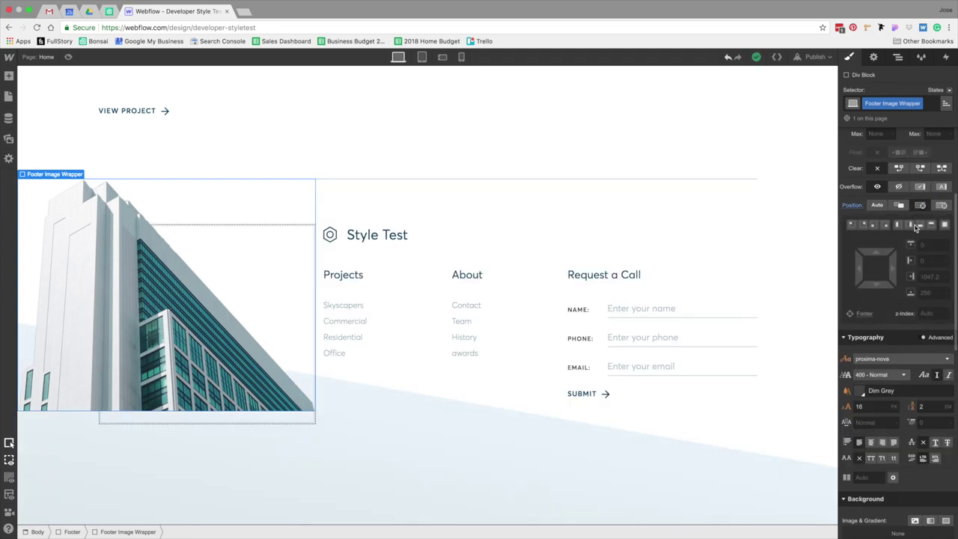
{"action": "left_click", "coordinate": [921, 226]}
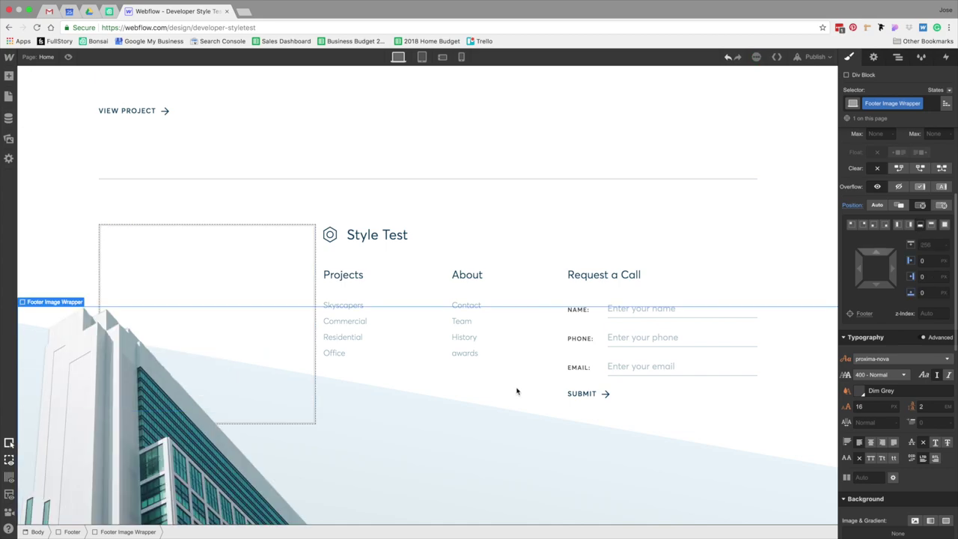
{"action": "left_click", "coordinate": [899, 60]}
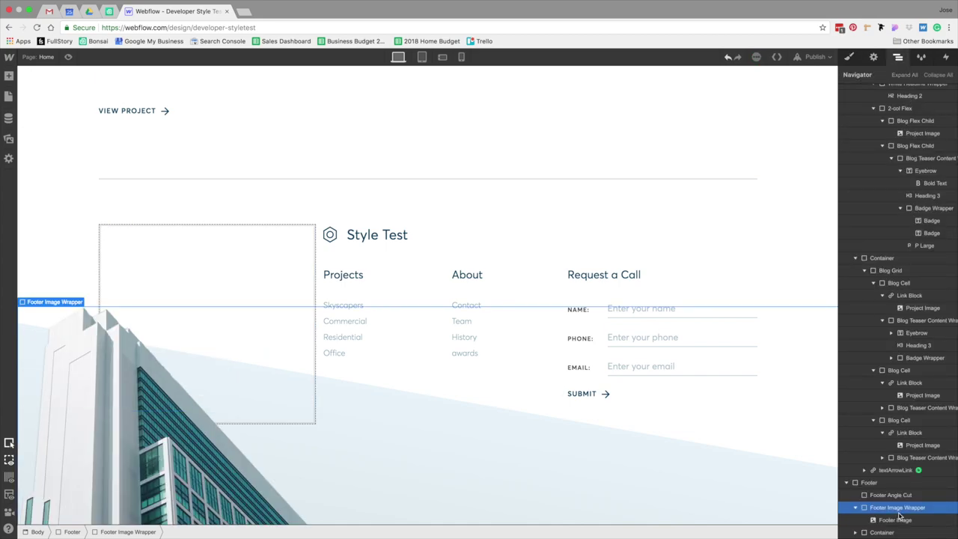
- Add a Div Block inside Footer Image Wrapper and apply the existing Container class
{"action": "left_click", "coordinate": [9, 76]}
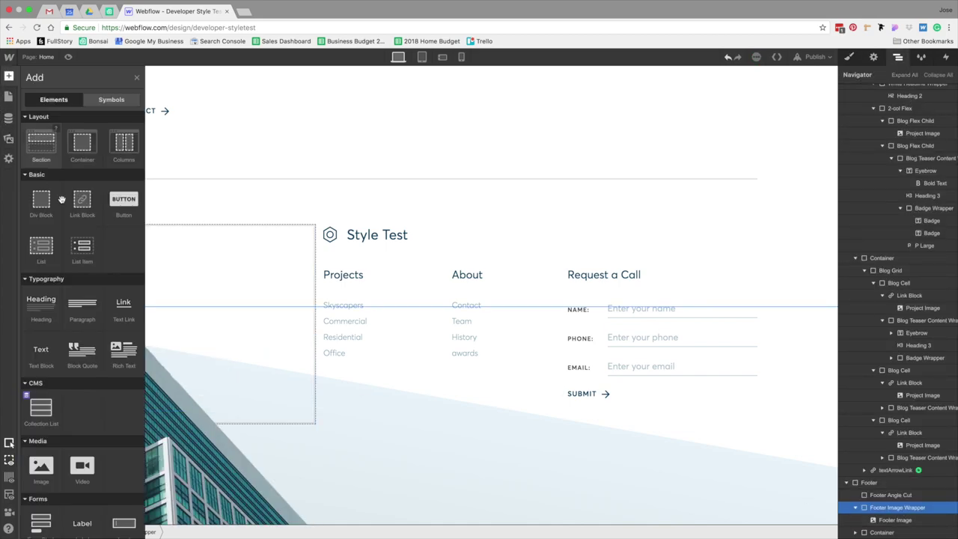
{"action": "left_click_drag", "start_coordinate": [42, 208], "coordinate": [886, 513]}
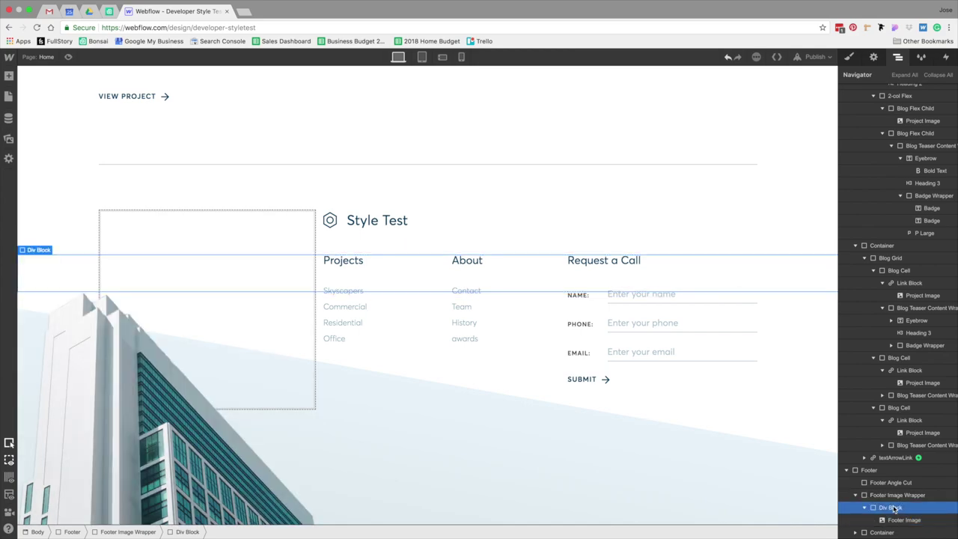
{"action": "left_click", "coordinate": [849, 57]}
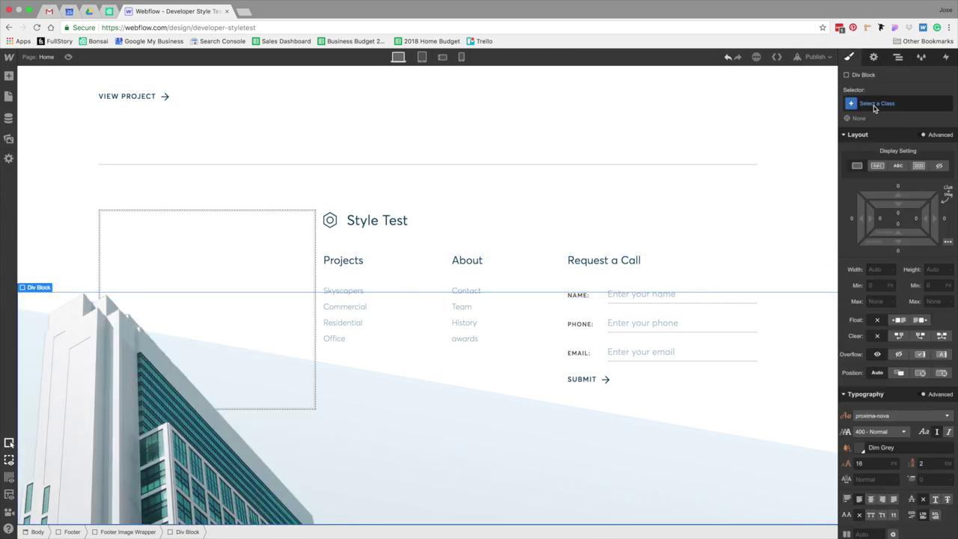
{"action": "left_click", "coordinate": [877, 103]}
{"action": "type", "text": "cont"}
{"action": "left_click", "coordinate": [865, 181]}
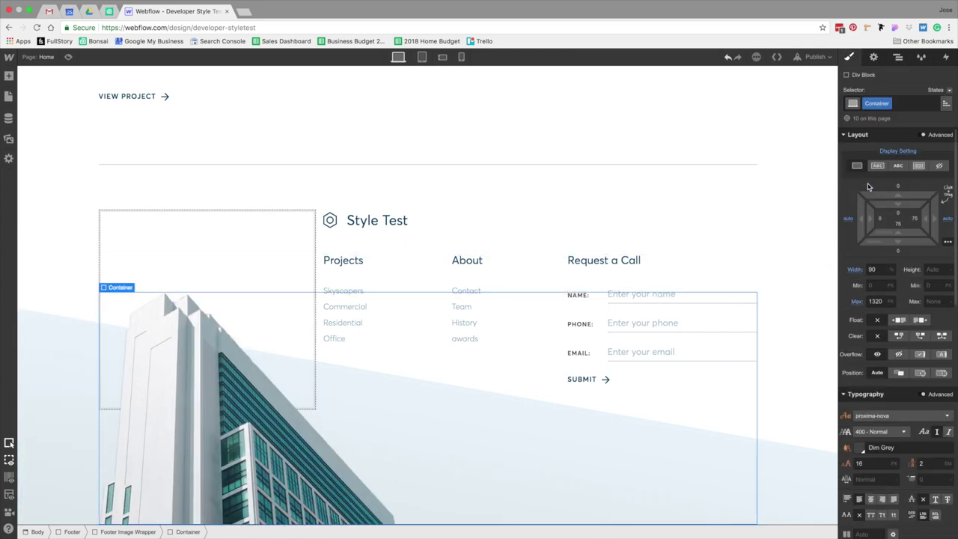
- Preview the page and scroll to review the footer with the building image
{"action": "left_click", "coordinate": [68, 57]}
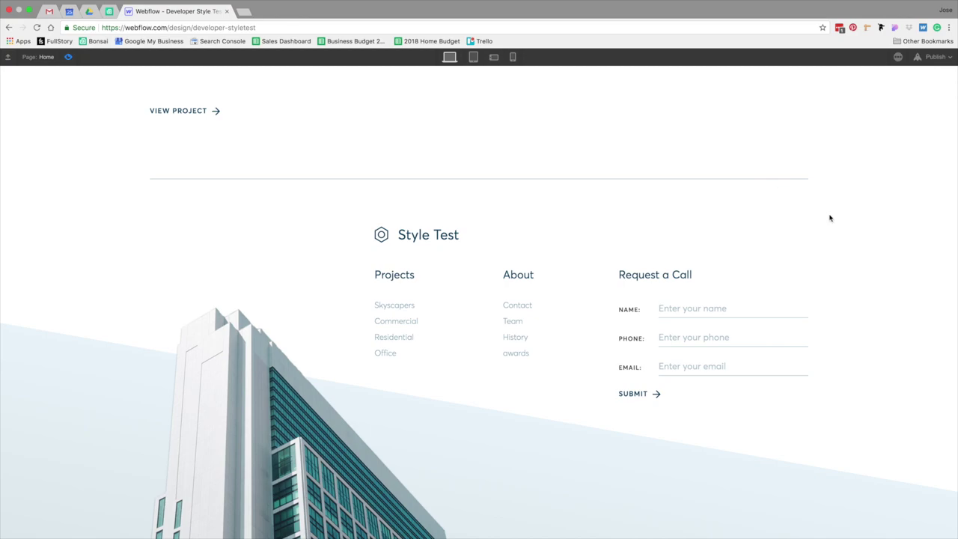
{"action": "scroll", "coordinate": [831, 218], "scroll_direction": "up", "scroll_amount": 5}
{"action": "scroll", "coordinate": [831, 218], "scroll_direction": "up", "scroll_amount": 15}
{"action": "scroll", "coordinate": [831, 218], "scroll_direction": "up", "scroll_amount": 15}
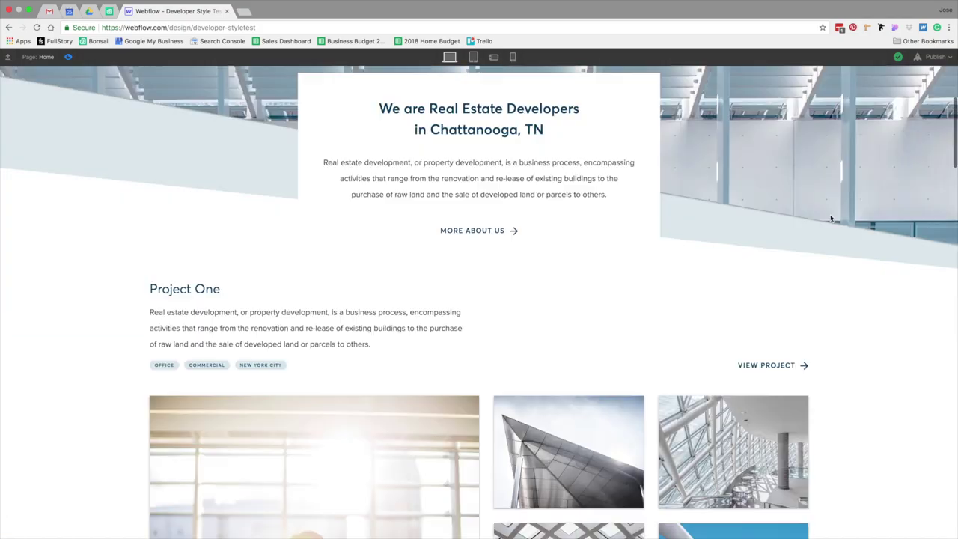
{"action": "scroll", "coordinate": [830, 218], "scroll_direction": "down", "scroll_amount": 20}
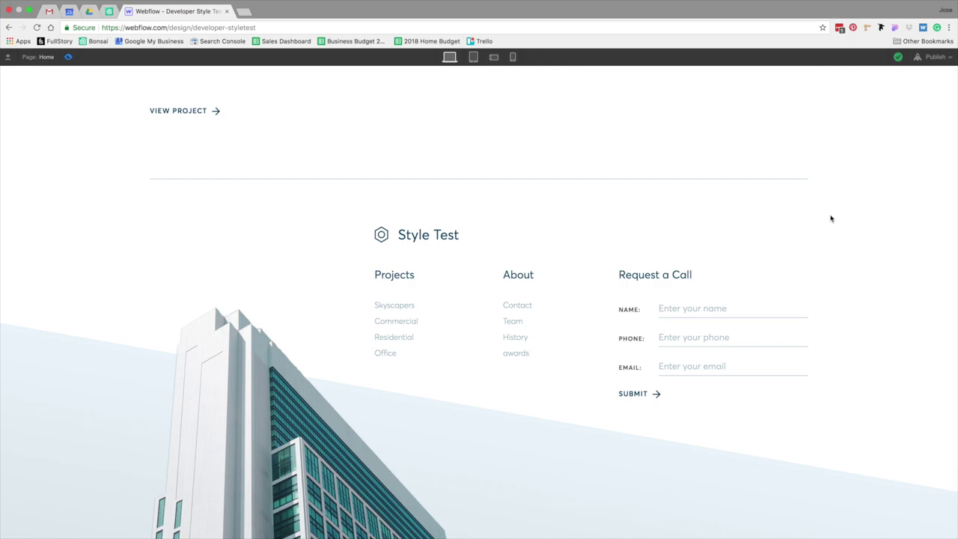